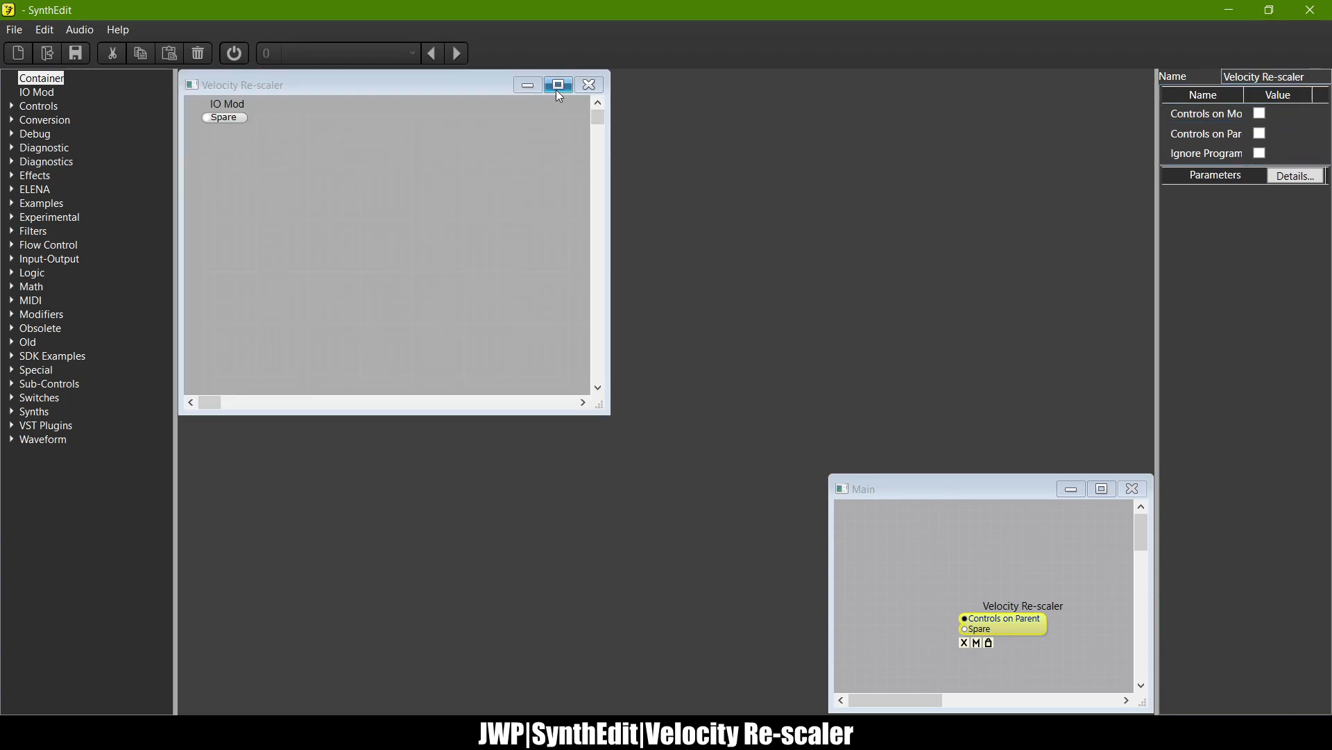
Step: Add a MIDI-CV 2 module to the Velocity Re-scaler container and connect the IO Mod to its MIDI In
{"action": "left_click", "coordinate": [559, 87]}
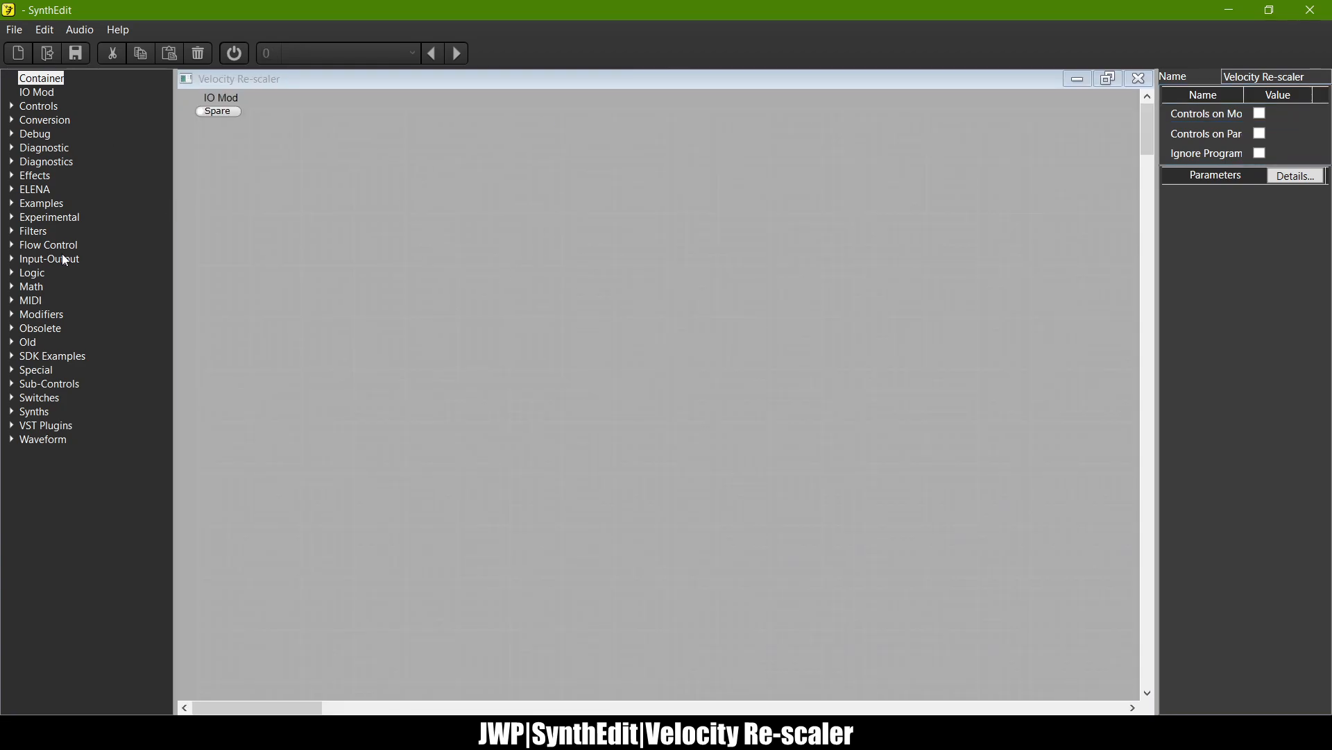
{"action": "left_click", "coordinate": [13, 300]}
{"action": "left_click_drag", "start_coordinate": [59, 412], "coordinate": [413, 275]}
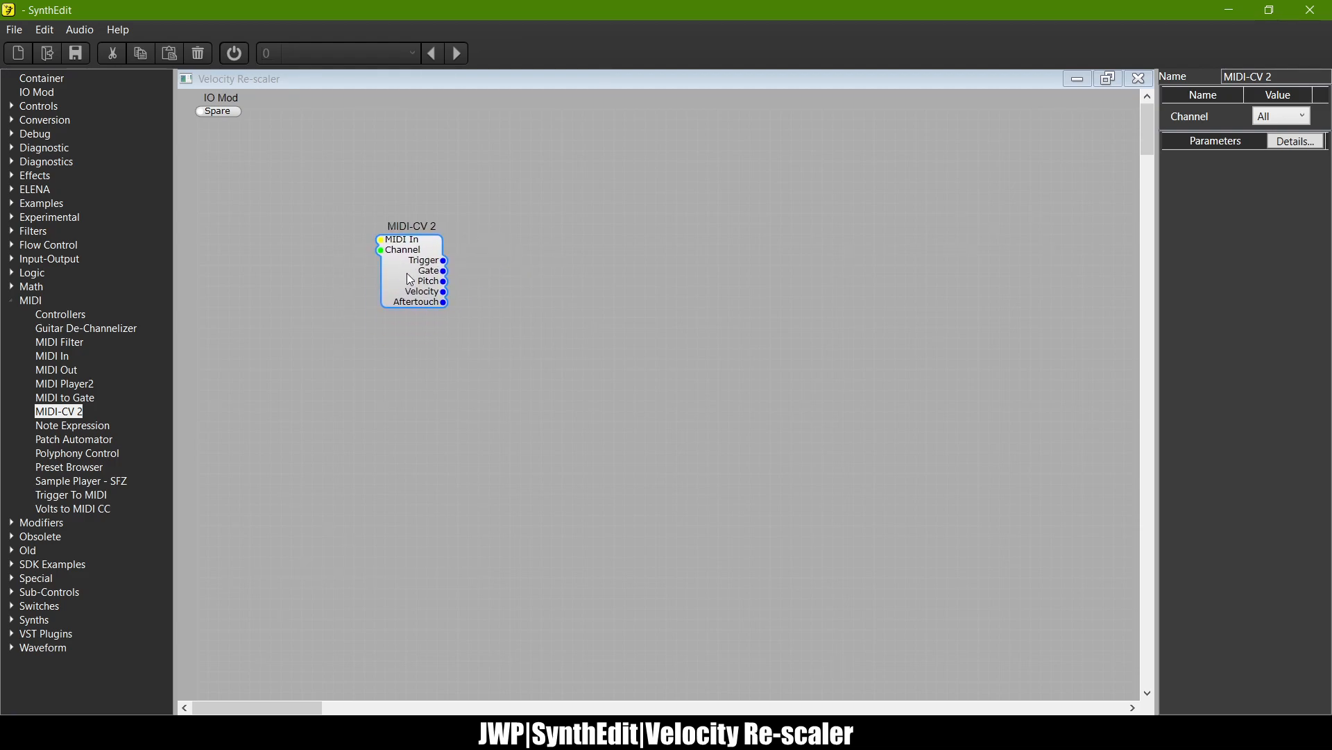
{"action": "left_click_drag", "start_coordinate": [198, 110], "coordinate": [381, 239]}
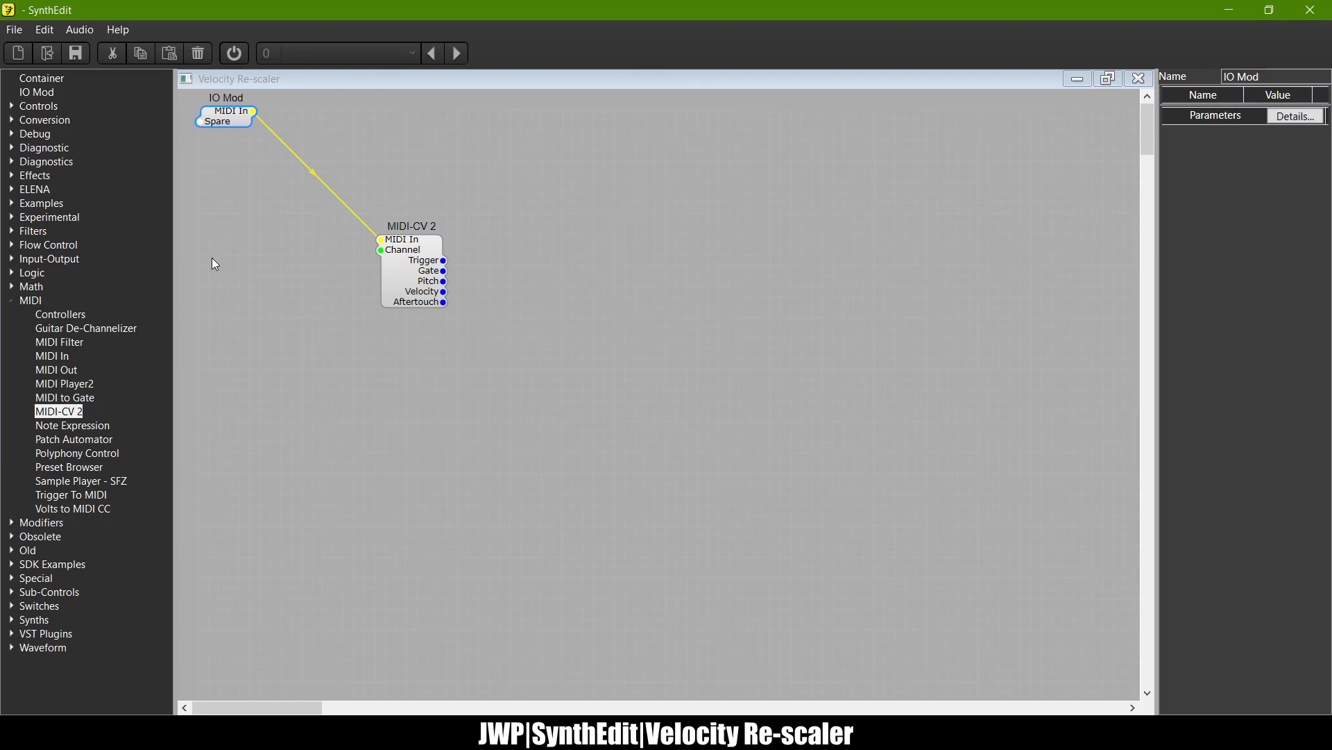
Step: Add a Trigger To MIDI module and connect MIDI-CV 2's Gate, Pitch and Velocity outputs to its matching inputs
{"action": "left_click_drag", "start_coordinate": [72, 495], "coordinate": [77, 501]}
{"action": "left_click_drag", "start_coordinate": [555, 258], "coordinate": [557, 297]}
{"action": "left_click_drag", "start_coordinate": [443, 271], "coordinate": [527, 303]}
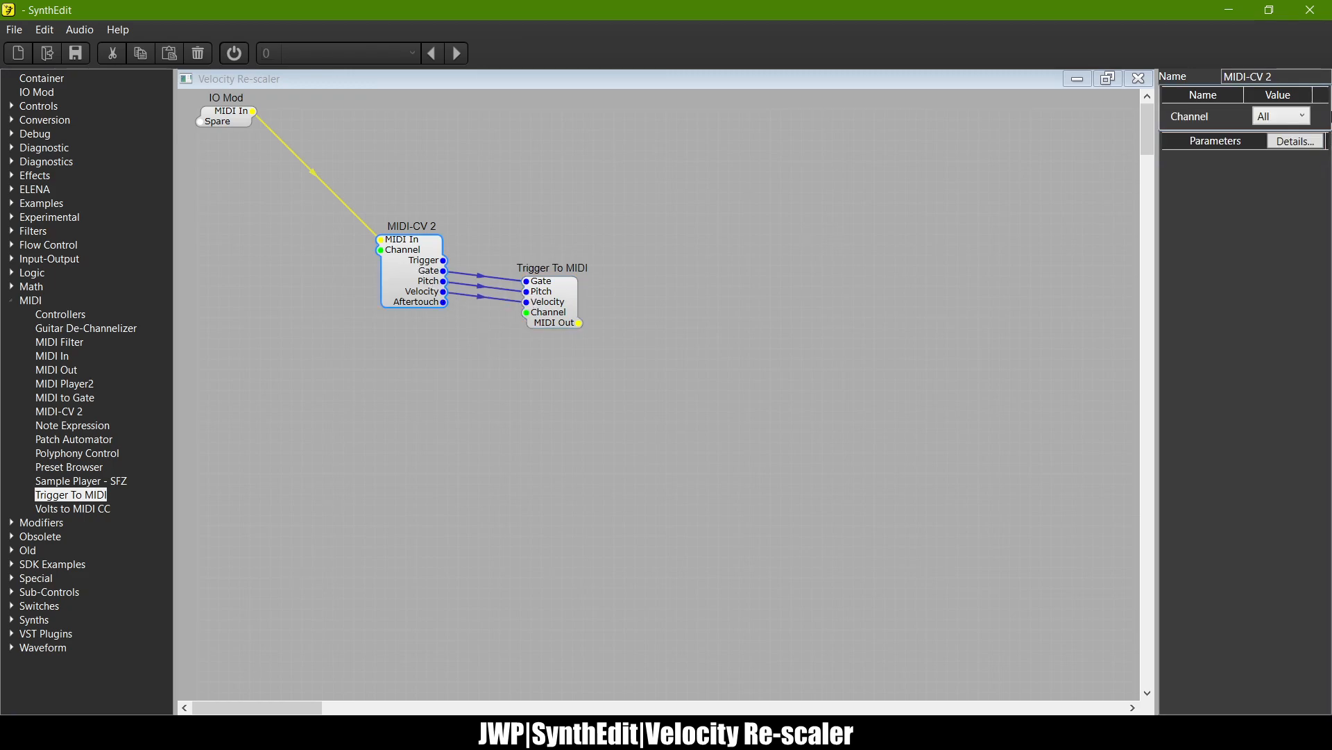
{"action": "left_click", "coordinate": [566, 294]}
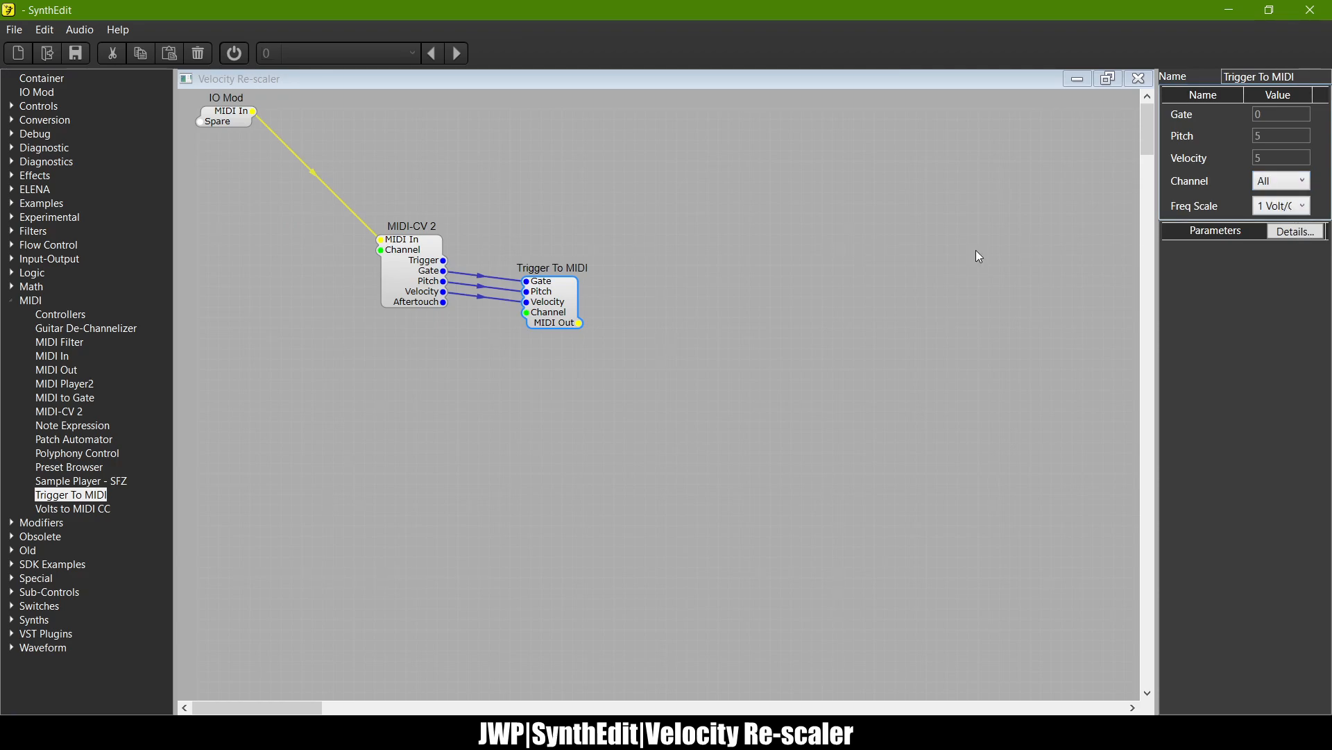
{"action": "left_click", "coordinate": [734, 259]}
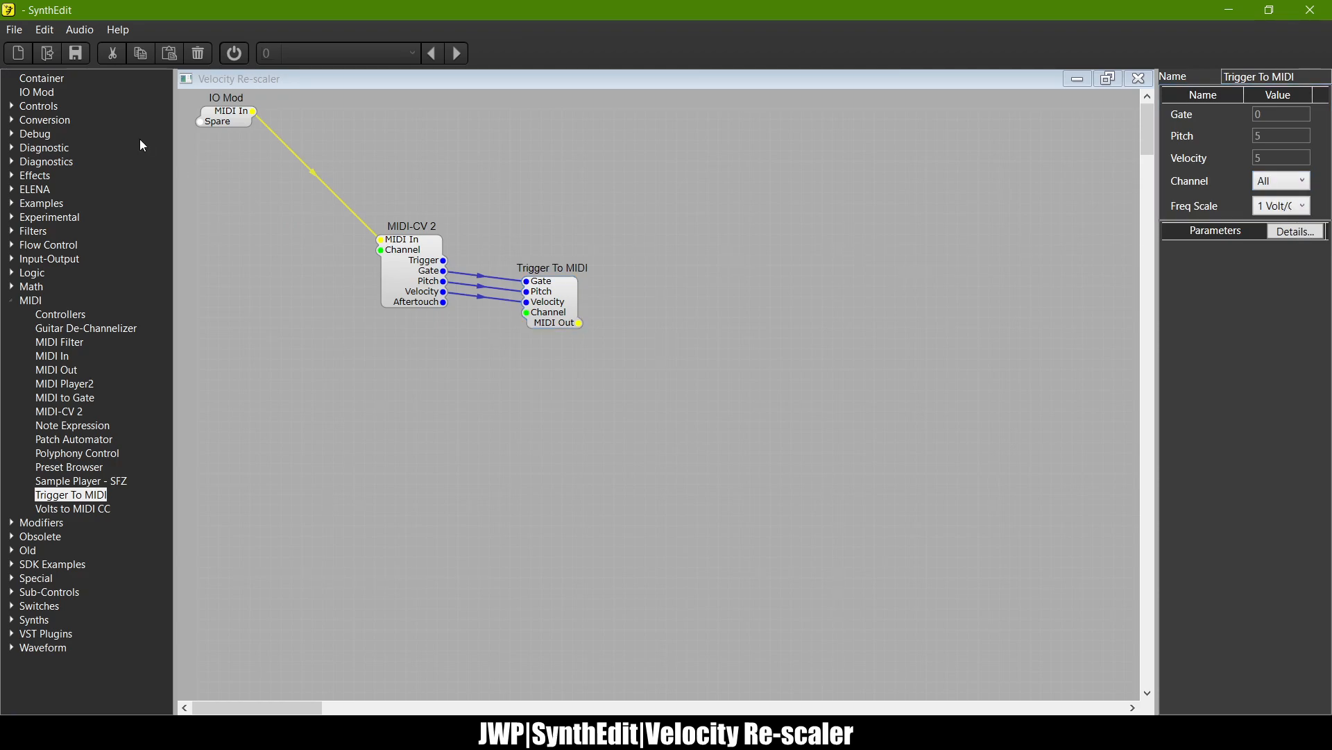
Step: Add a second IO Mod connected to Trigger To MIDI's MIDI Out, and move both modules well to the right of MIDI-CV 2
{"action": "left_click_drag", "start_coordinate": [42, 93], "coordinate": [722, 168]}
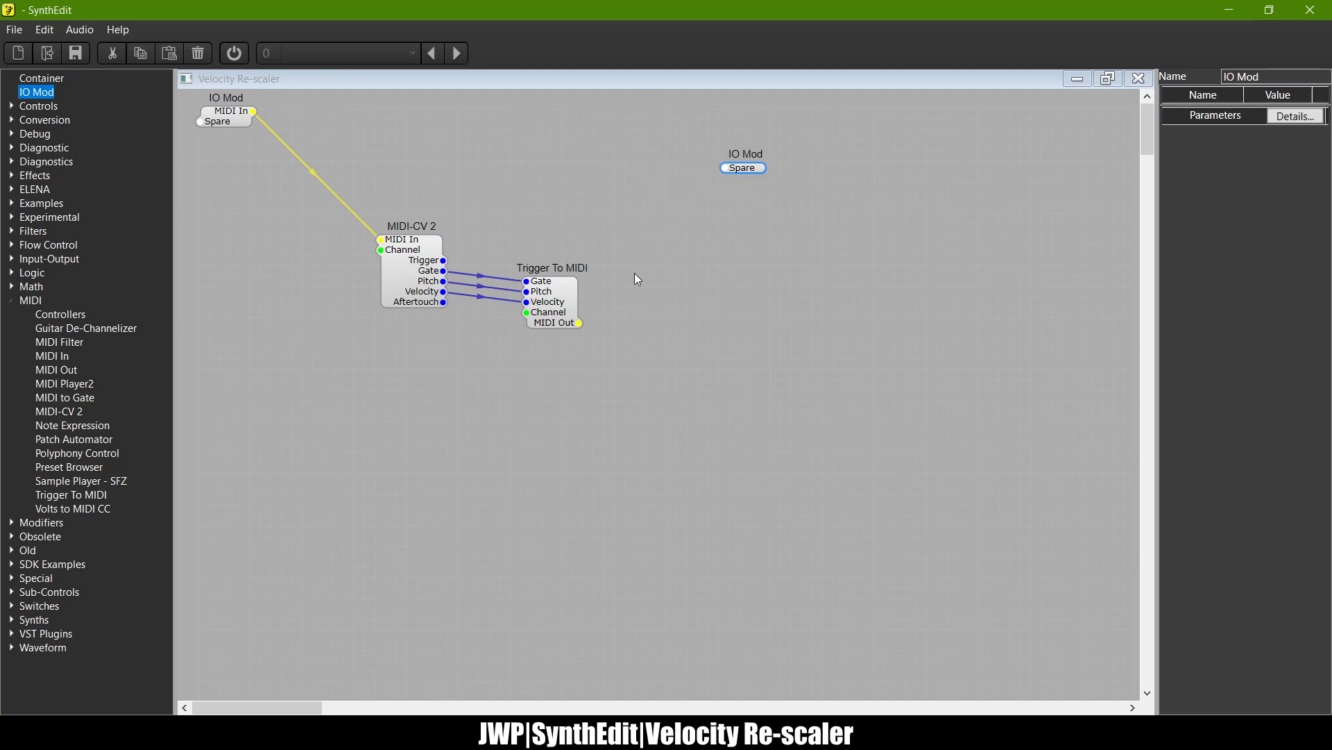
{"action": "left_click_drag", "start_coordinate": [578, 324], "coordinate": [679, 298]}
{"action": "left_click_drag", "start_coordinate": [764, 175], "coordinate": [998, 163]}
{"action": "left_click_drag", "start_coordinate": [679, 291], "coordinate": [940, 338]}
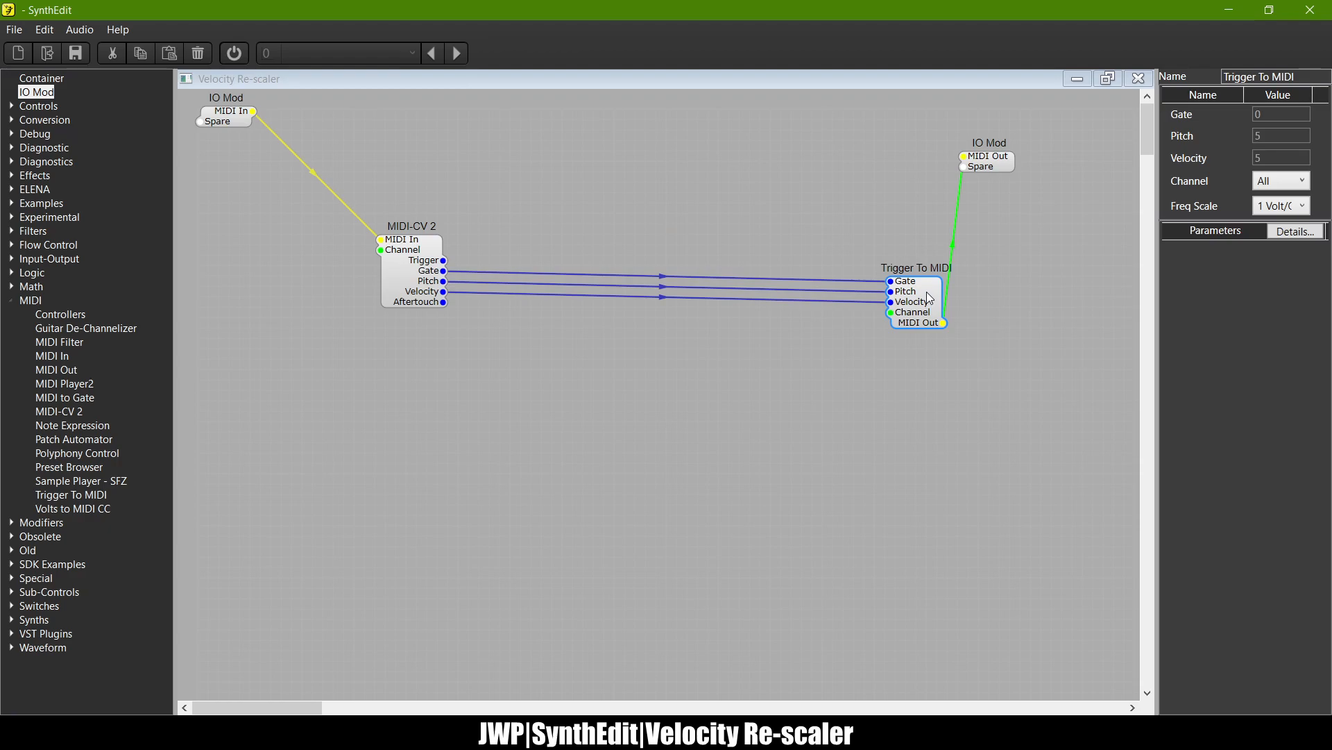
{"action": "left_click_drag", "start_coordinate": [930, 291], "coordinate": [919, 281]}
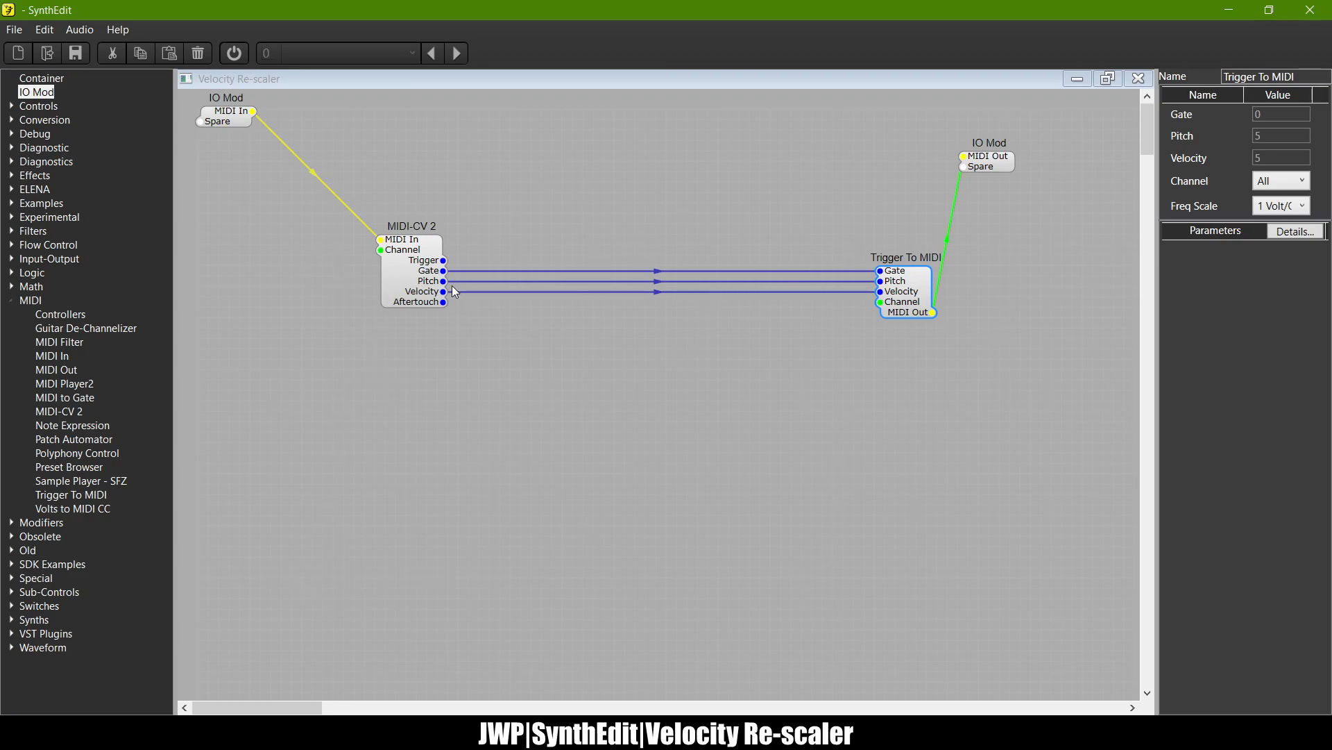
Step: Delete the Velocity wire between MIDI-CV 2 and Trigger To MIDI, and add a Level Adj module below the remaining wires
{"action": "left_click", "coordinate": [656, 293]}
{"action": "key", "text": "Delete"}
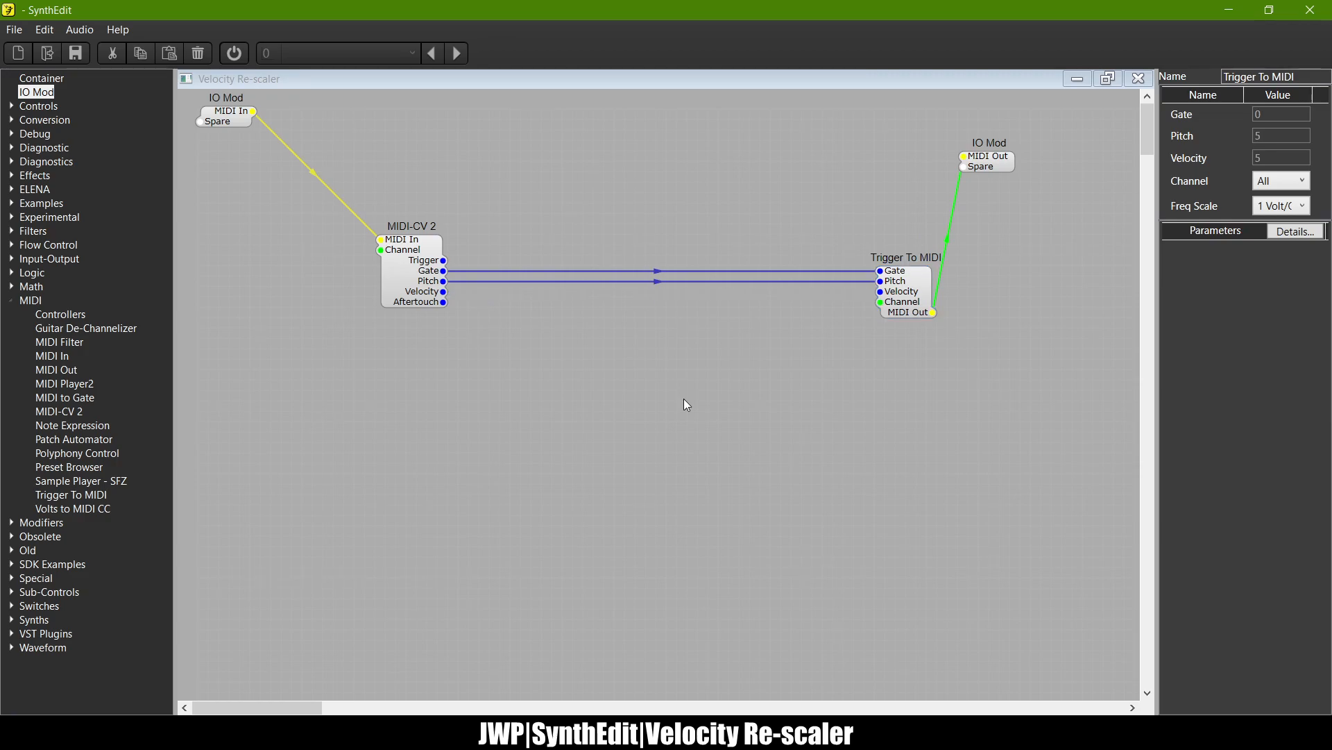
{"action": "left_click", "coordinate": [12, 302]}
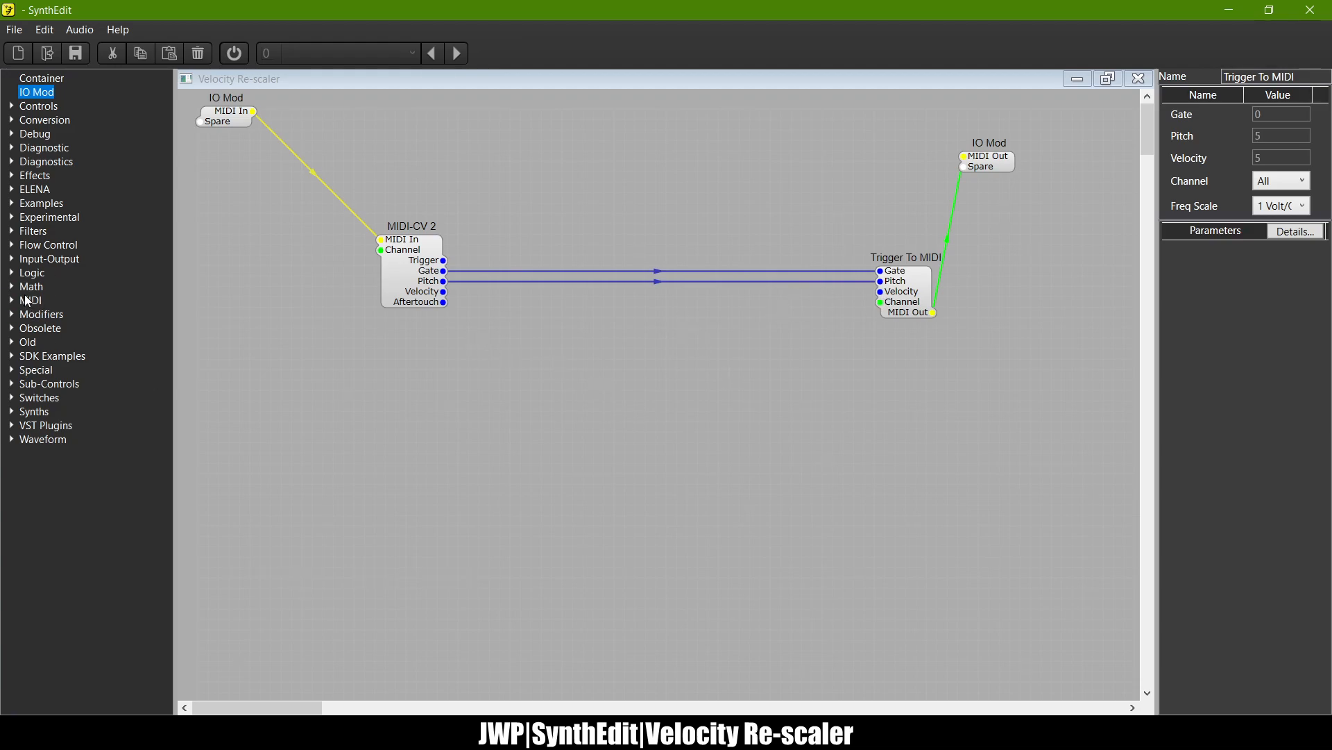
{"action": "left_click", "coordinate": [11, 287]}
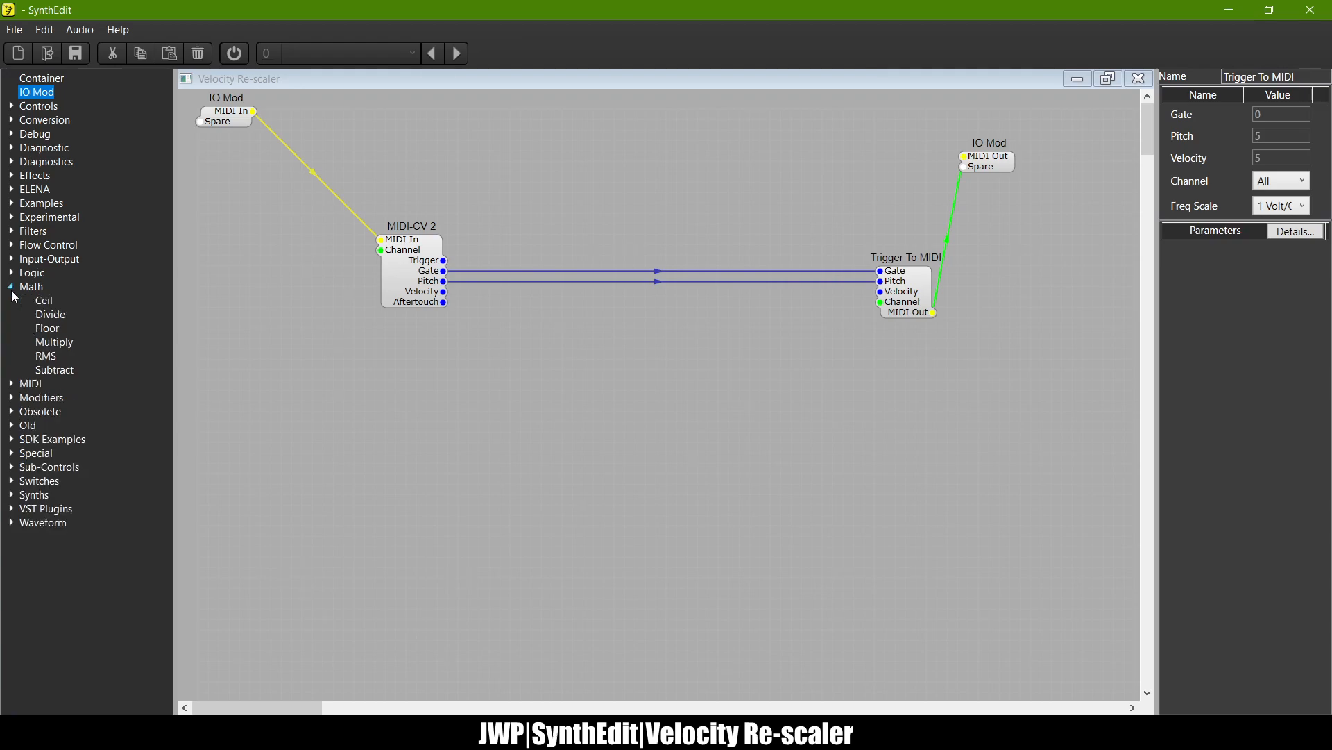
{"action": "left_click", "coordinate": [12, 291]}
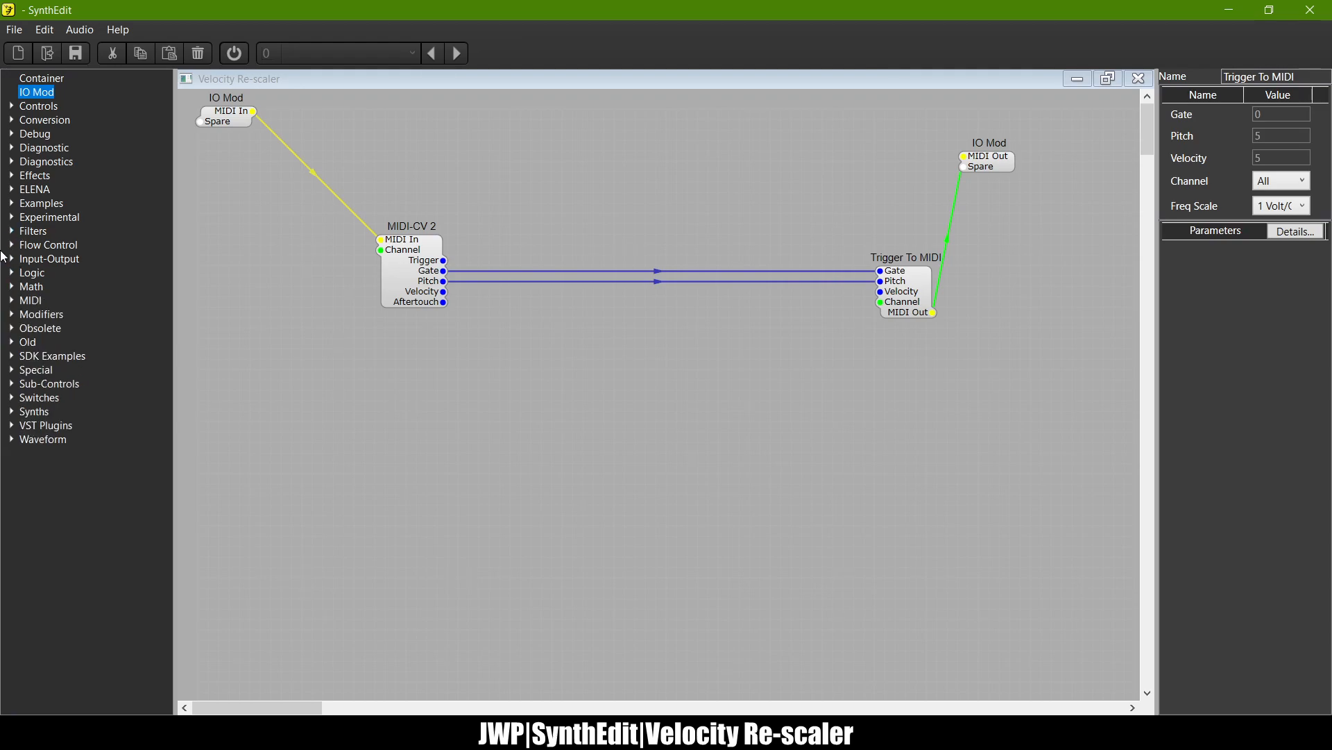
{"action": "left_click", "coordinate": [11, 315]}
{"action": "left_click_drag", "start_coordinate": [52, 364], "coordinate": [678, 359]}
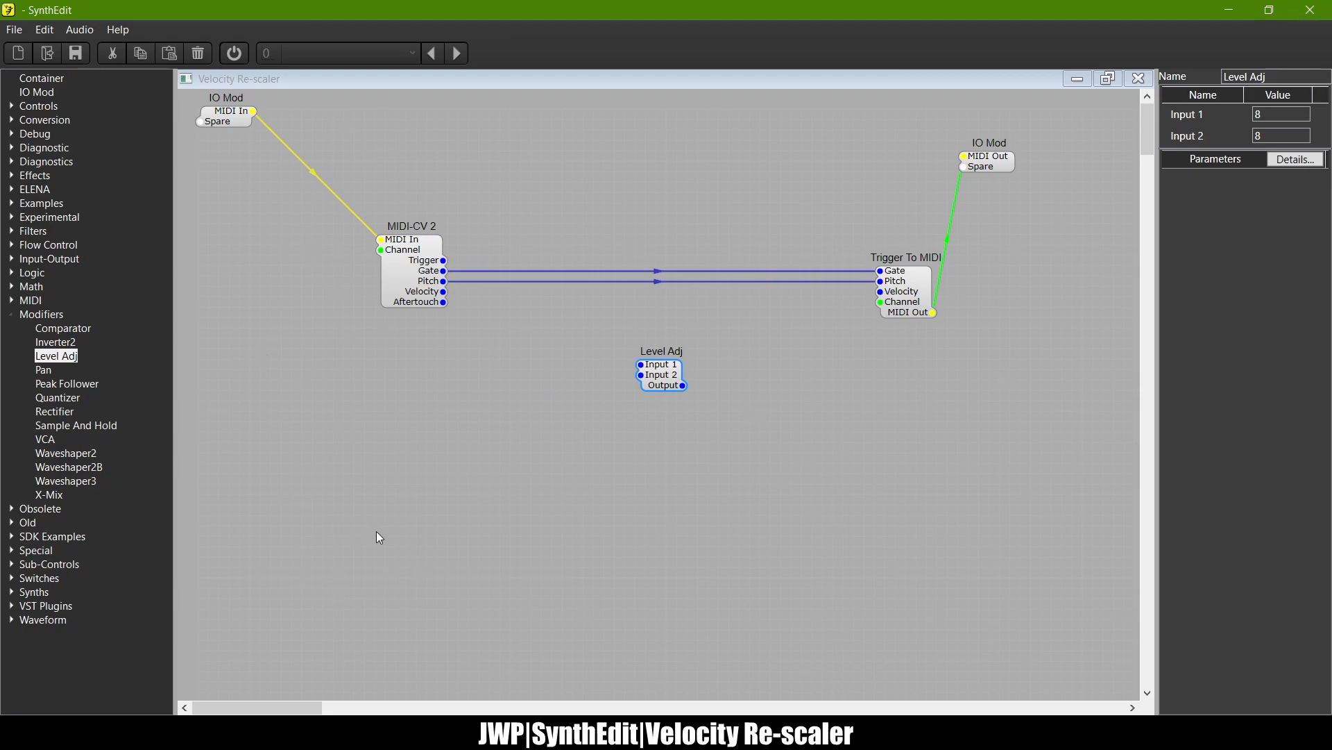
{"action": "left_click", "coordinate": [10, 314]}
{"action": "left_click", "coordinate": [11, 300]}
{"action": "left_click", "coordinate": [11, 299]}
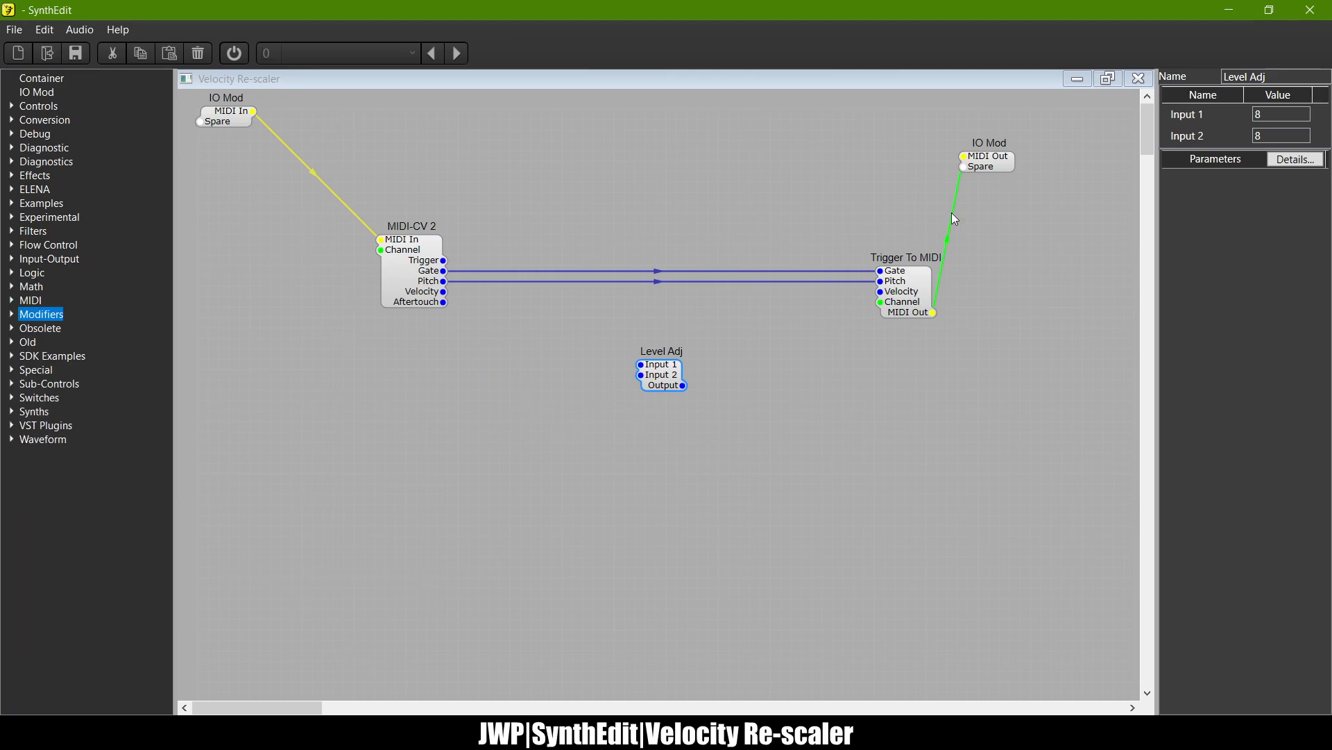
{"action": "left_click", "coordinate": [602, 221]}
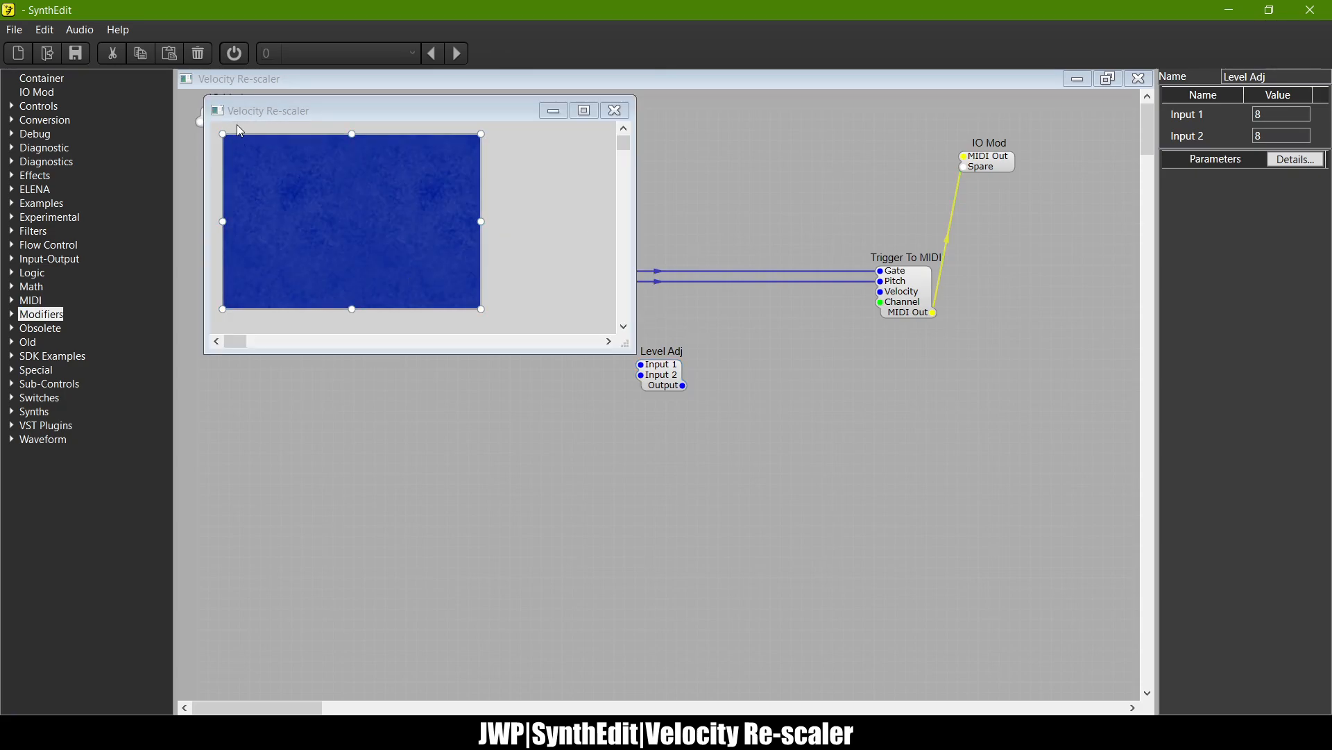
{"action": "mouse_move", "coordinate": [224, 136]}
{"action": "left_mouse_down"}
{"action": "mouse_move", "coordinate": [275, 179]}
{"action": "mouse_move", "coordinate": [224, 134]}
{"action": "left_mouse_up"}
{"action": "left_click", "coordinate": [11, 385]}
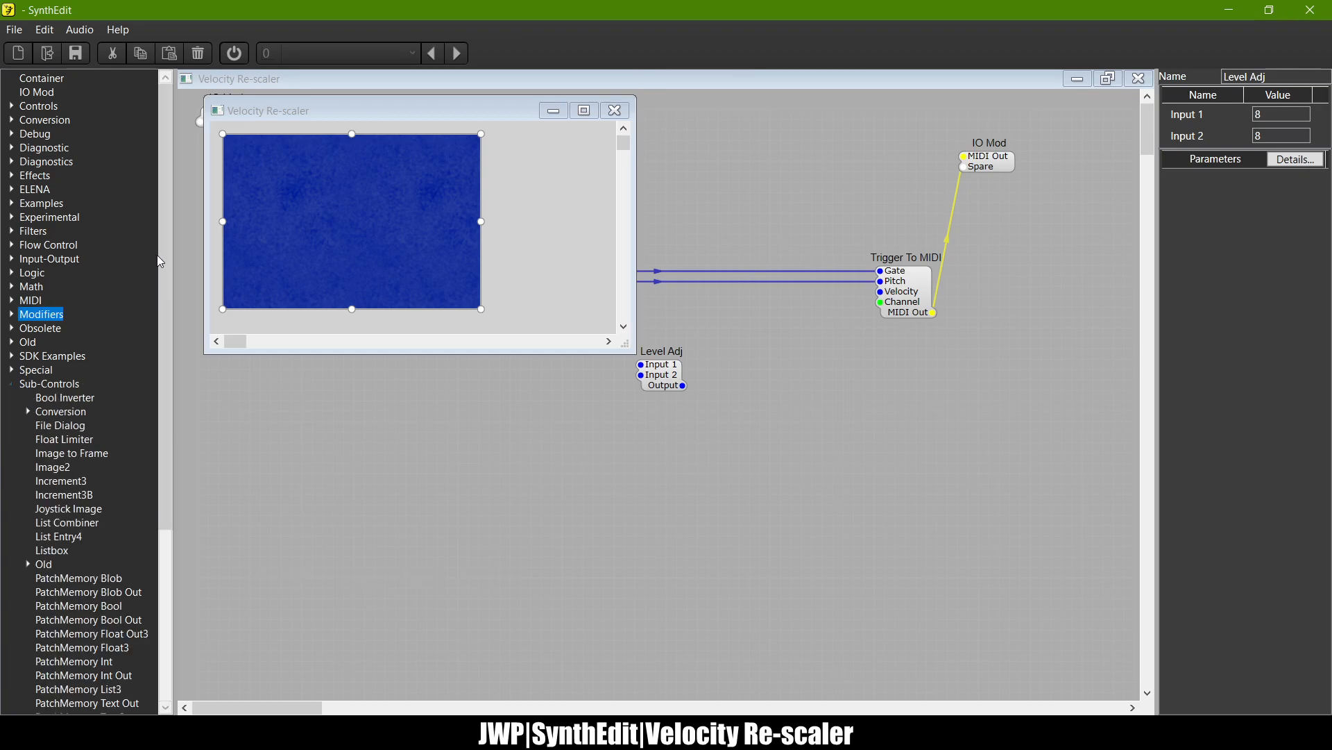
{"action": "left_click_drag", "start_coordinate": [161, 258], "coordinate": [181, 477]}
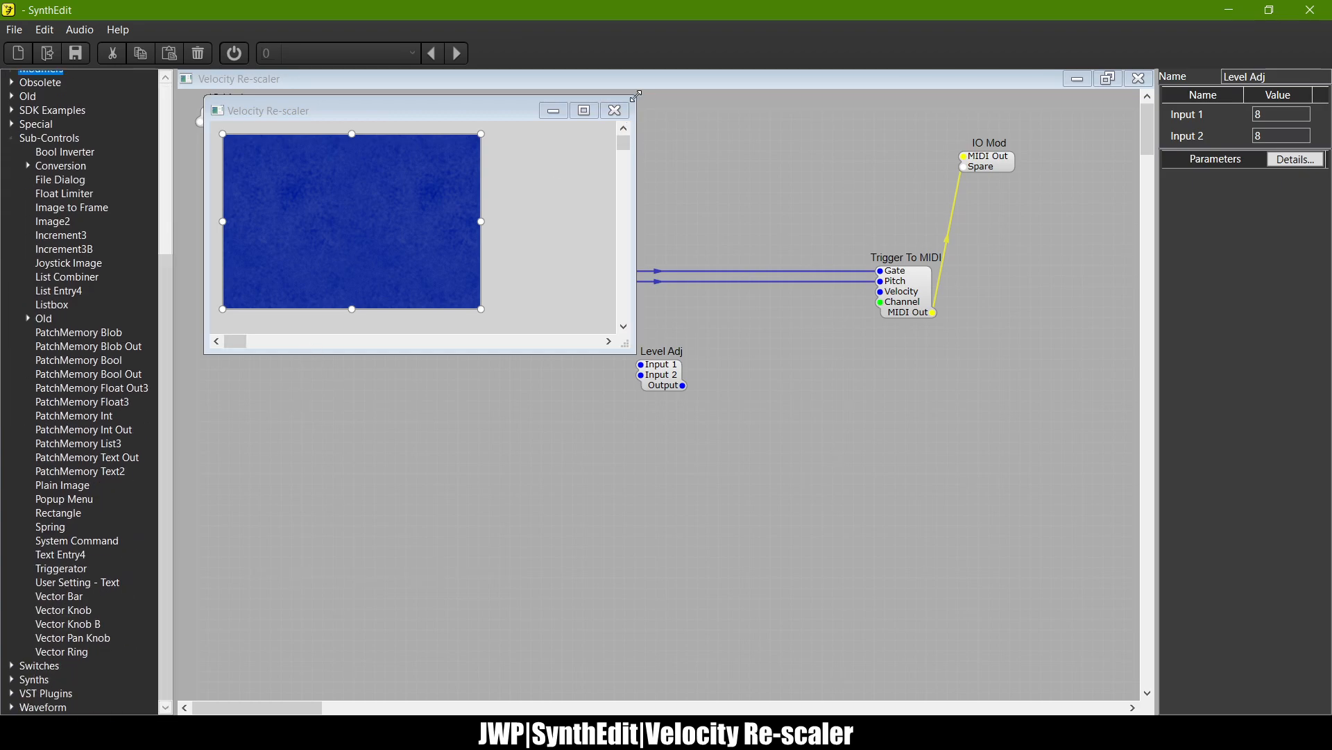
{"action": "left_click", "coordinate": [615, 111]}
Step: Cut the MIDI-CV 2, Trigger To MIDI and Level Adj modules out of the structure, and delete the old Velocity Re-scaler container from Main
{"action": "left_click_drag", "start_coordinate": [950, 419], "coordinate": [282, 219]}
{"action": "key", "text": "Delete"}
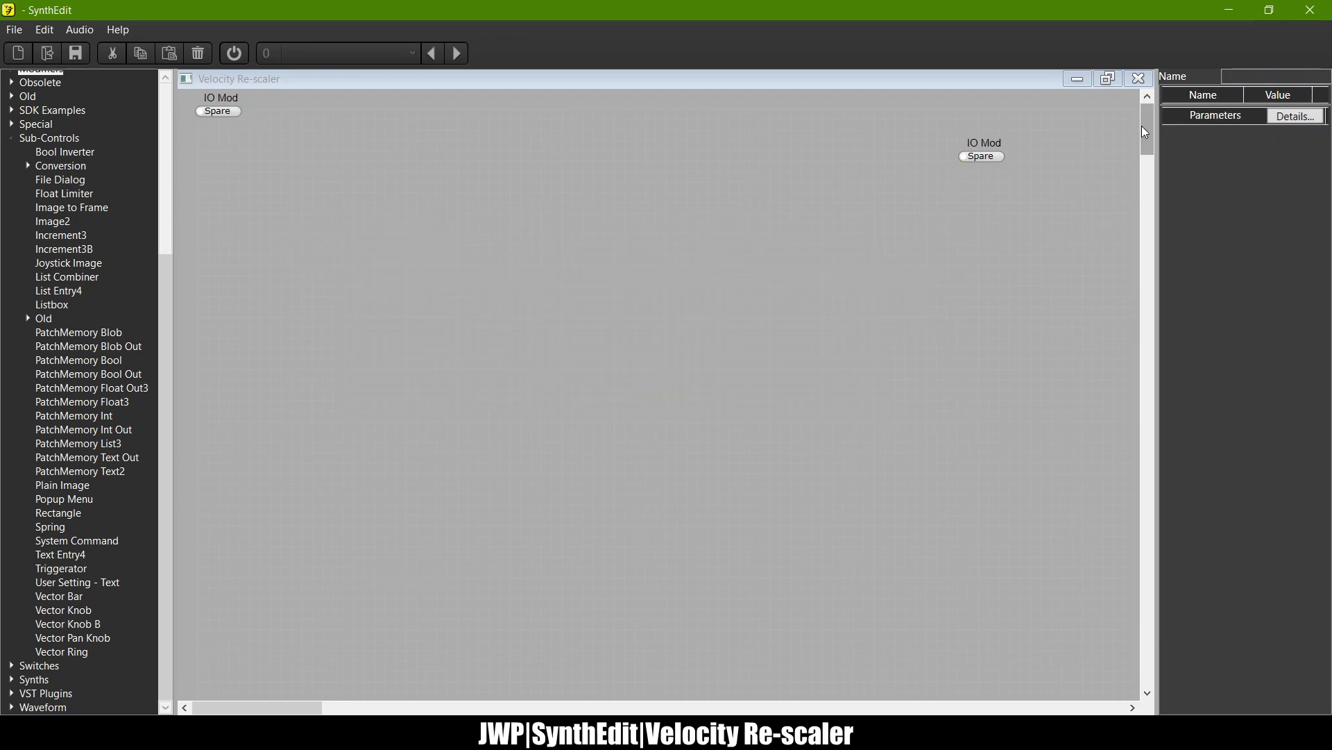
{"action": "left_click", "coordinate": [1139, 81]}
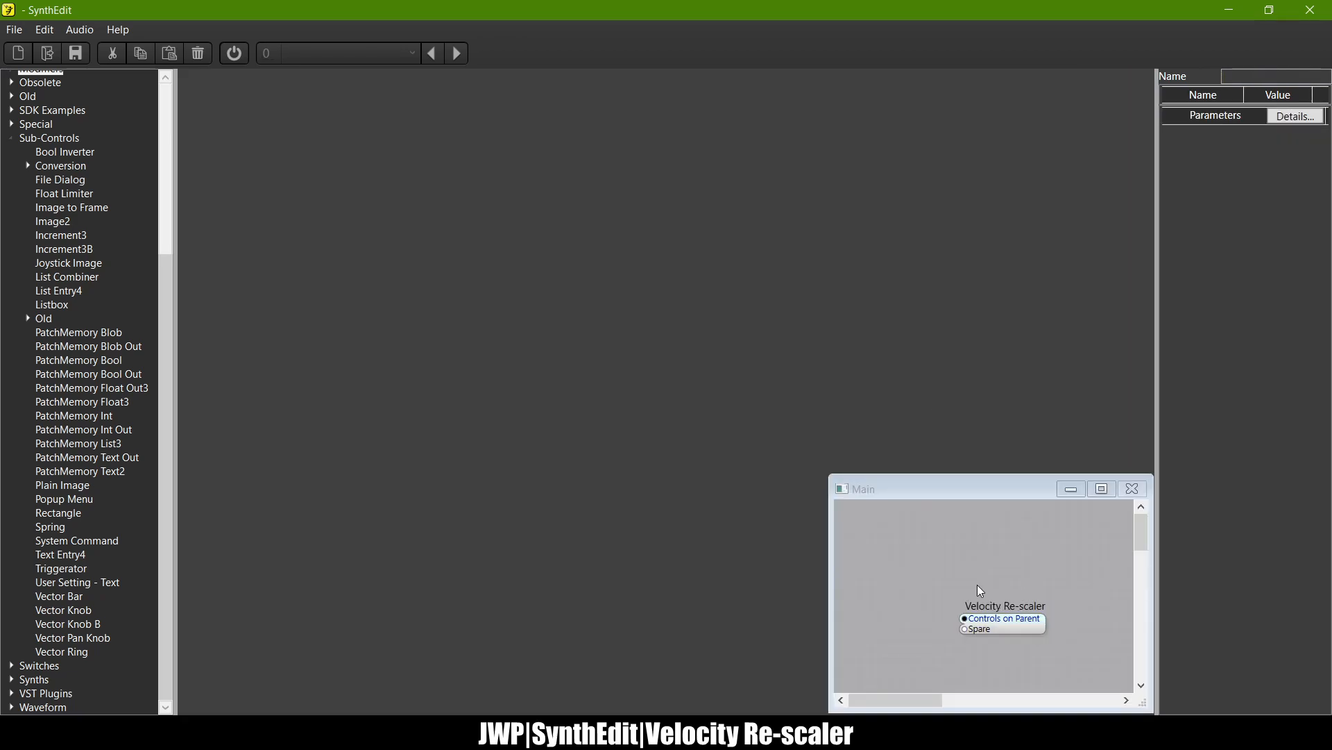
{"action": "left_click", "coordinate": [988, 624]}
{"action": "key", "text": "Delete"}
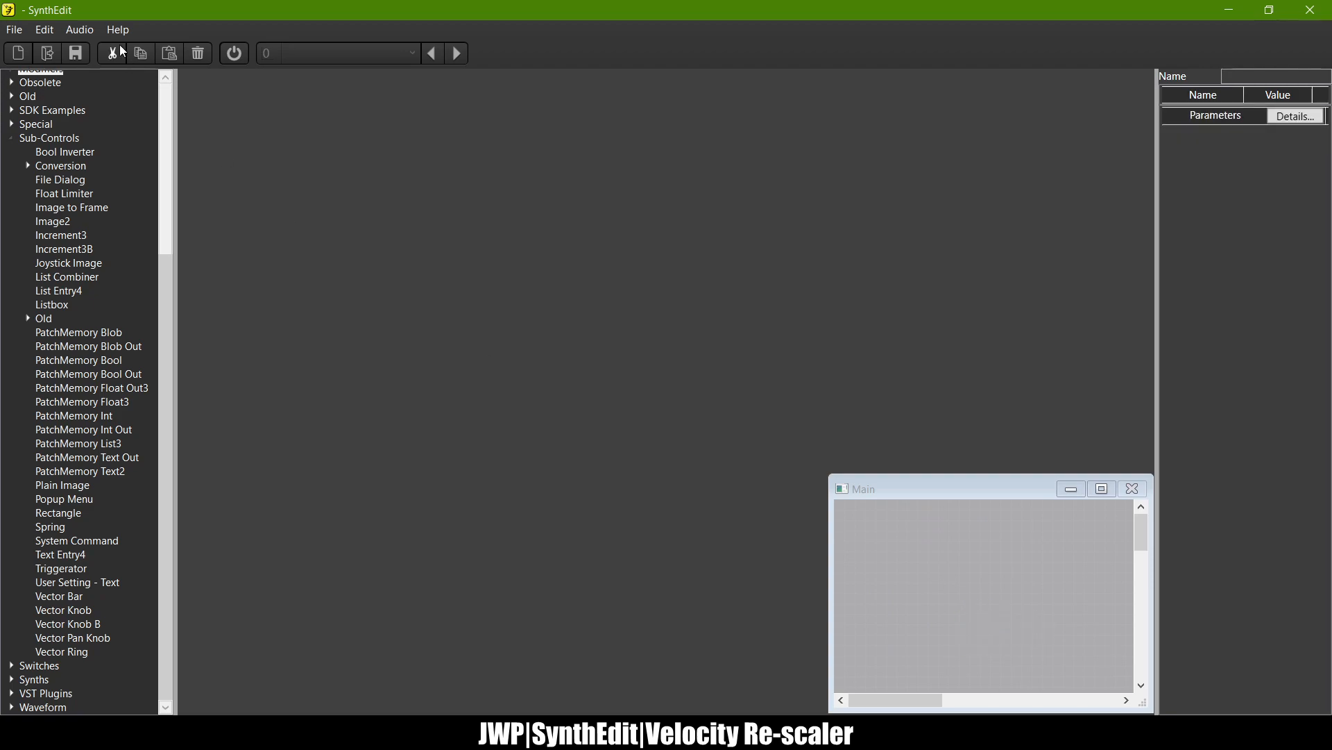
Step: Add a new Container to the Main window and name it Velocity Re-scaler
{"action": "scroll", "coordinate": [33, 272], "scroll_direction": "up", "scroll_amount": 6}
{"action": "left_click_drag", "start_coordinate": [39, 78], "coordinate": [42, 82]}
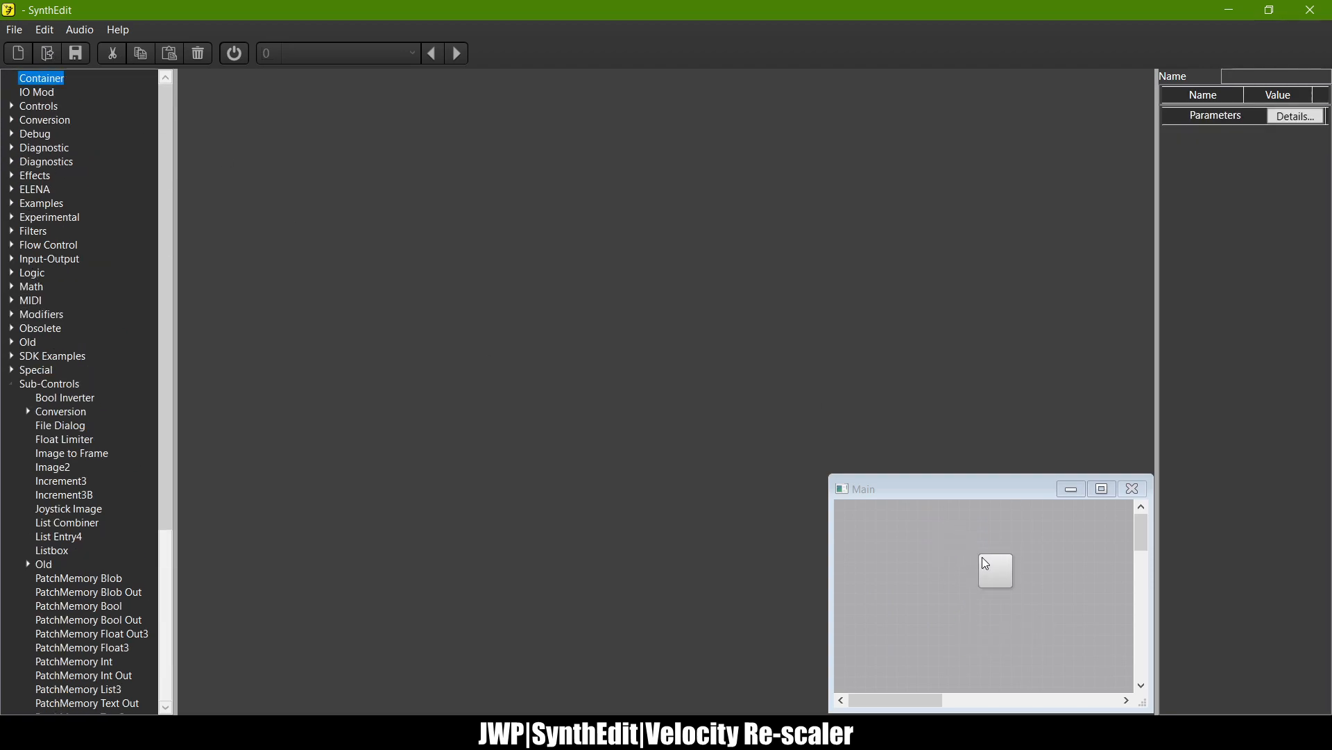
{"action": "left_click_drag", "start_coordinate": [980, 552], "coordinate": [981, 562]}
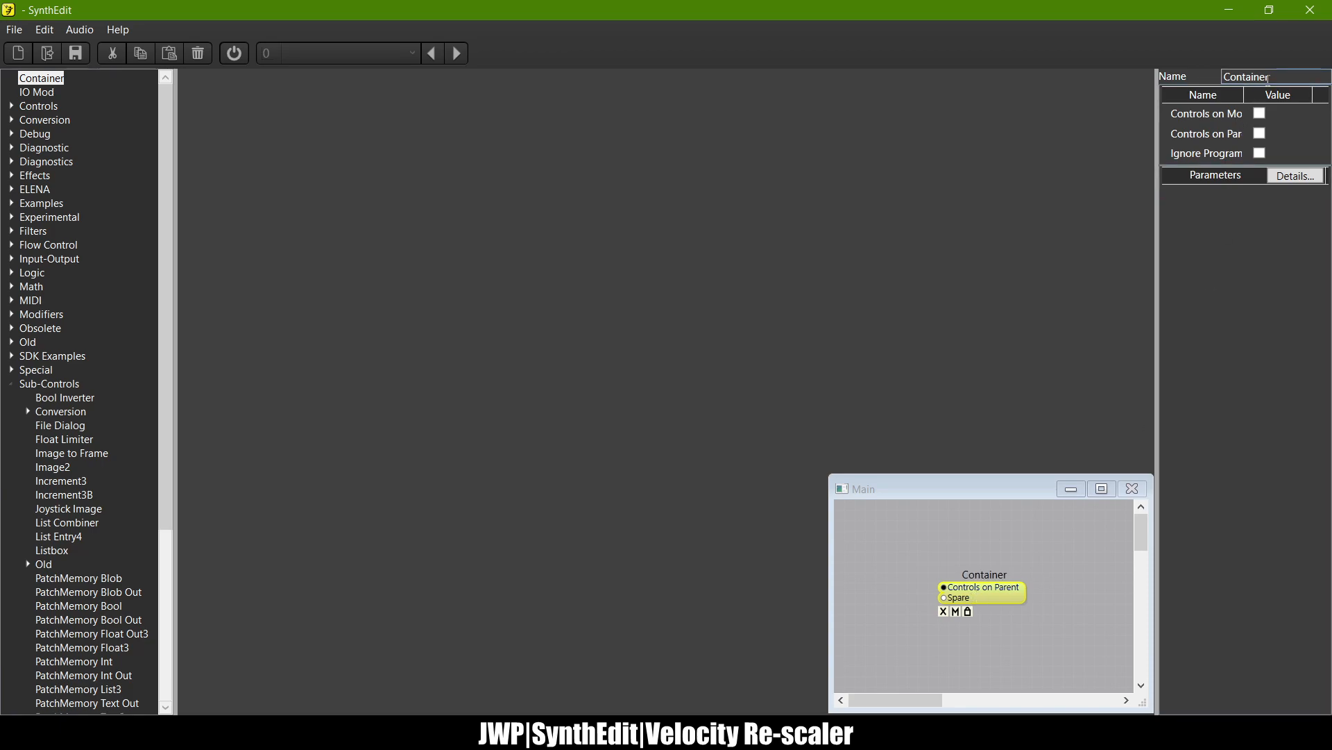
{"action": "left_click_drag", "start_coordinate": [1284, 75], "coordinate": [1112, 81]}
{"action": "type", "text": "Velocity Re-scaler"}
{"action": "key", "text": "Tab"}
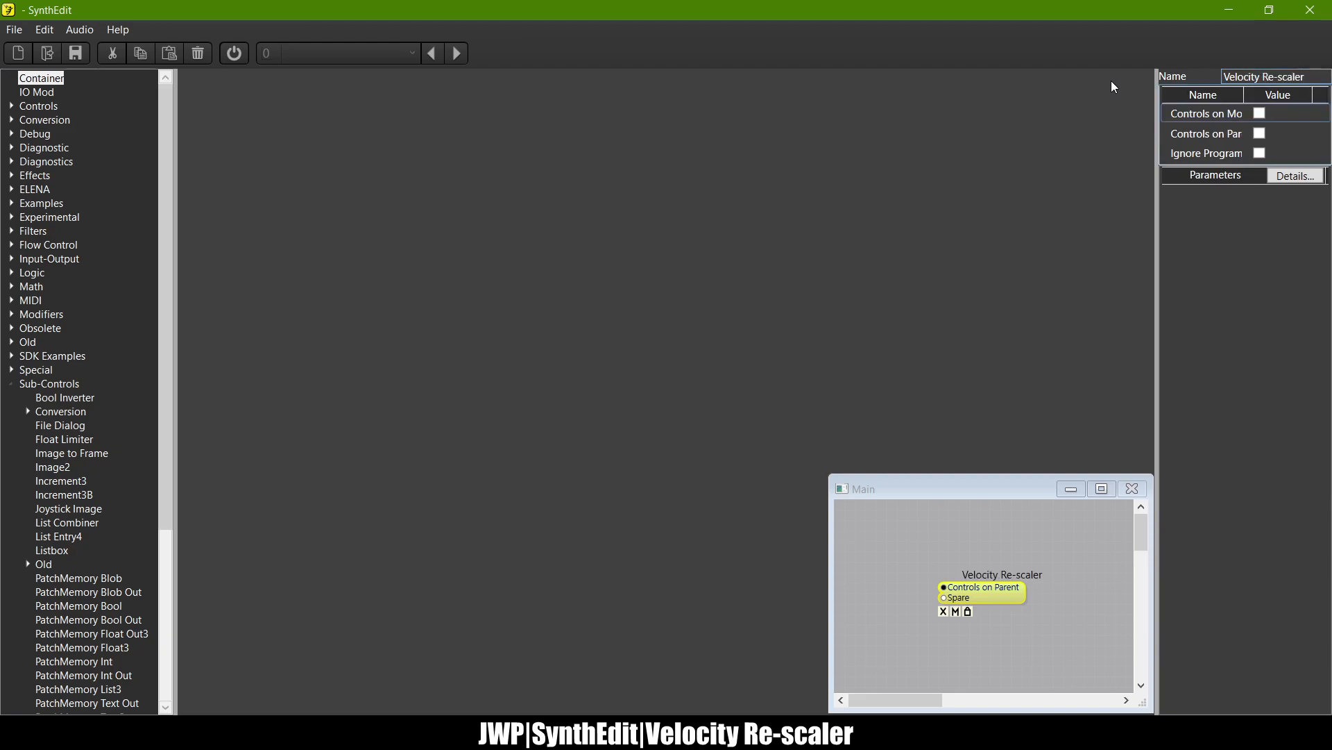
Step: Paste the cut modules into the new container's enlarged structure window and connect its IO Mod to MIDI-CV 2's MIDI In
{"action": "double_click", "coordinate": [1007, 594]}
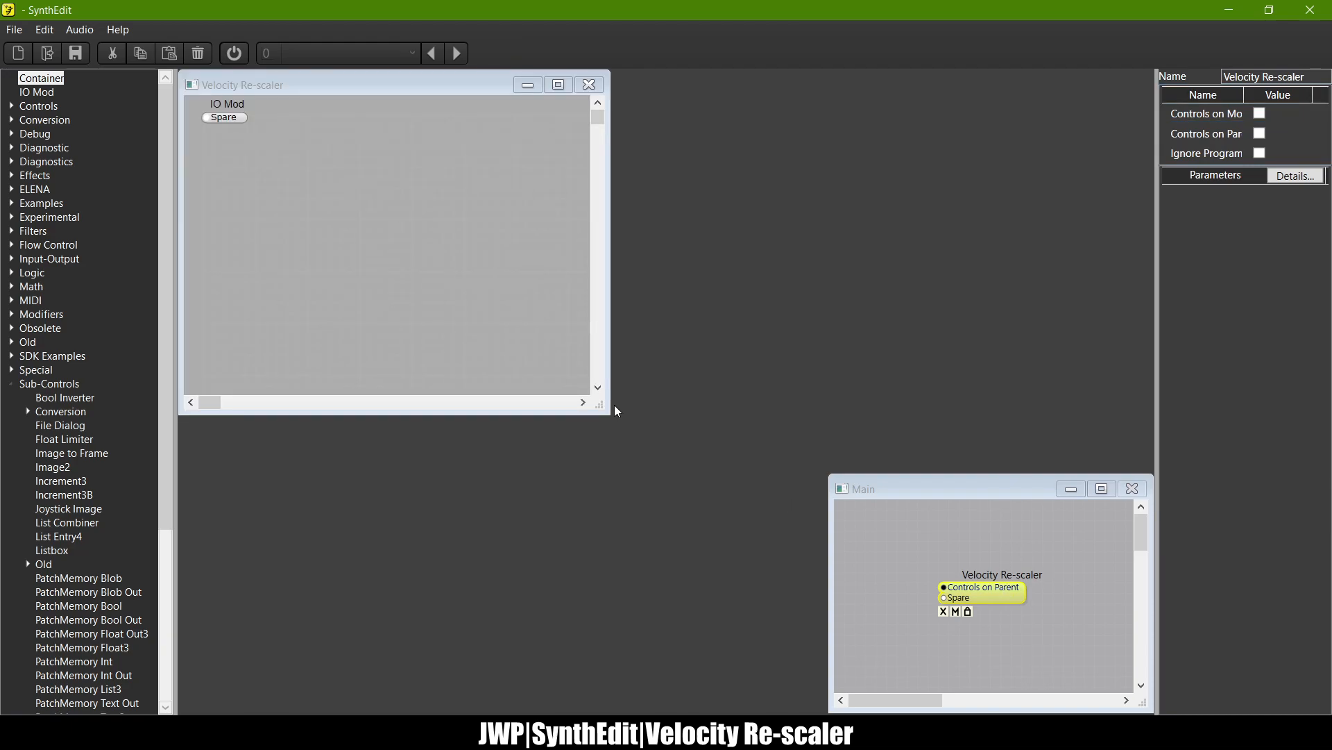
{"action": "left_click_drag", "start_coordinate": [600, 408], "coordinate": [941, 536]}
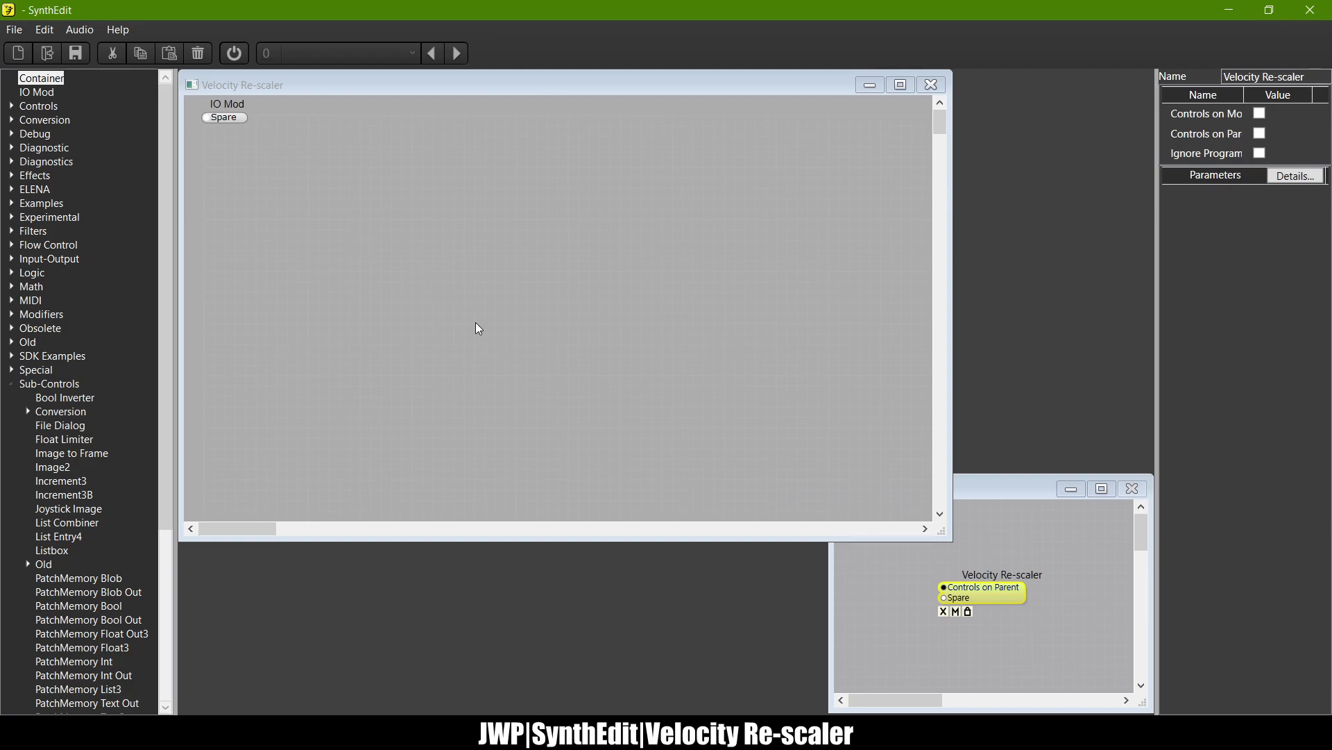
{"action": "key", "text": "ctrl+v"}
{"action": "left_click_drag", "start_coordinate": [207, 211], "coordinate": [345, 234]}
{"action": "left_click", "coordinate": [209, 119]}
{"action": "left_click_drag", "start_coordinate": [206, 118], "coordinate": [293, 214]}
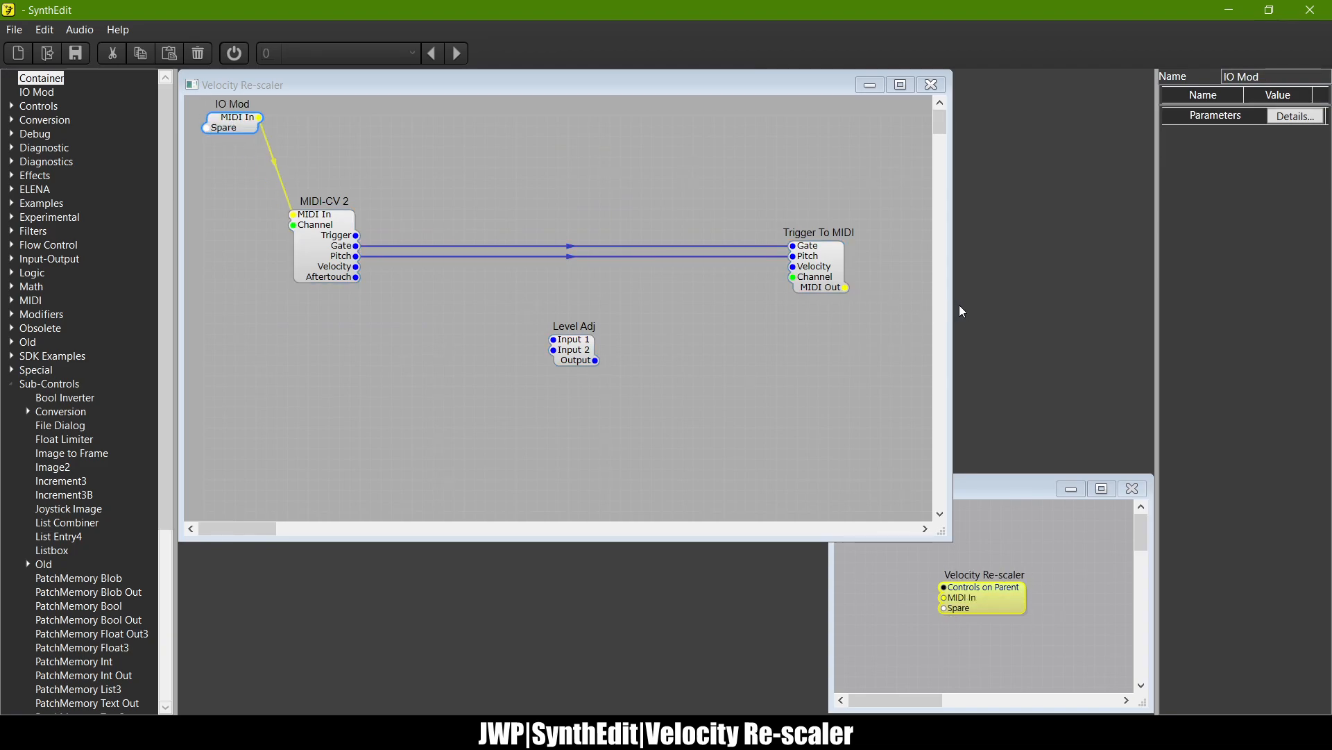
Step: Widen the structure window, add a second IO Mod on the far right and connect Trigger To MIDI's MIDI Out to it
{"action": "left_click_drag", "start_coordinate": [953, 312], "coordinate": [1049, 324]}
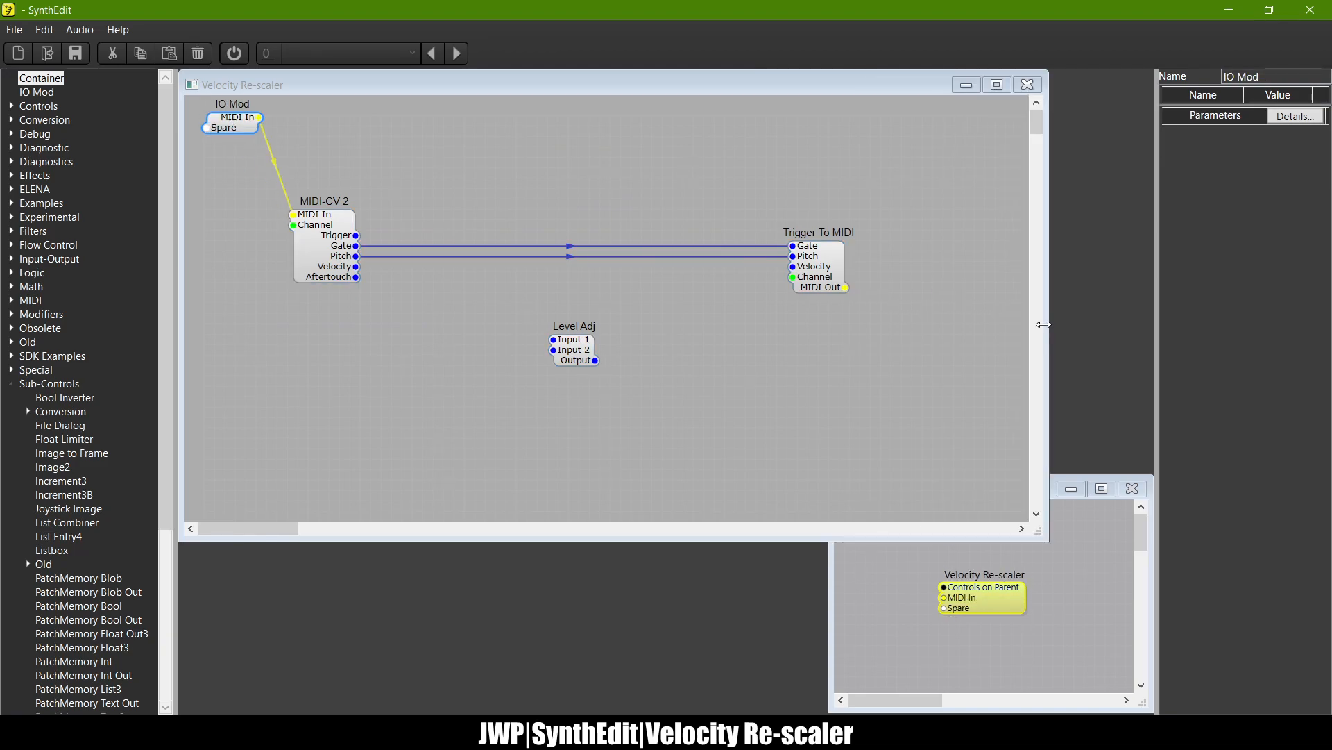
{"action": "left_click_drag", "start_coordinate": [36, 92], "coordinate": [631, 282]}
{"action": "left_click_drag", "start_coordinate": [951, 170], "coordinate": [952, 171]}
{"action": "left_click_drag", "start_coordinate": [847, 286], "coordinate": [952, 145]}
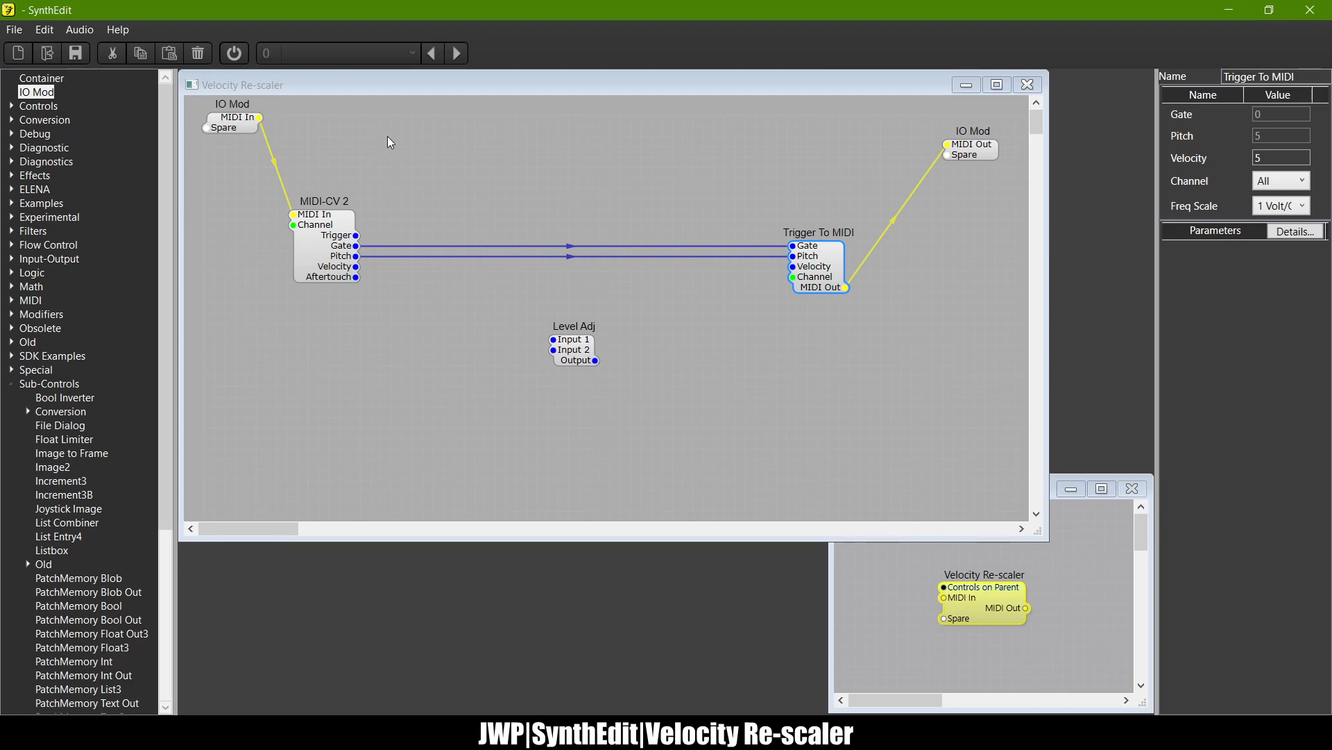
Step: Add a Rectangle to the container's panel and turn off its Top Left, Top Right, Bottom Left and Bottom Right corner options
{"action": "left_click", "coordinate": [534, 169]}
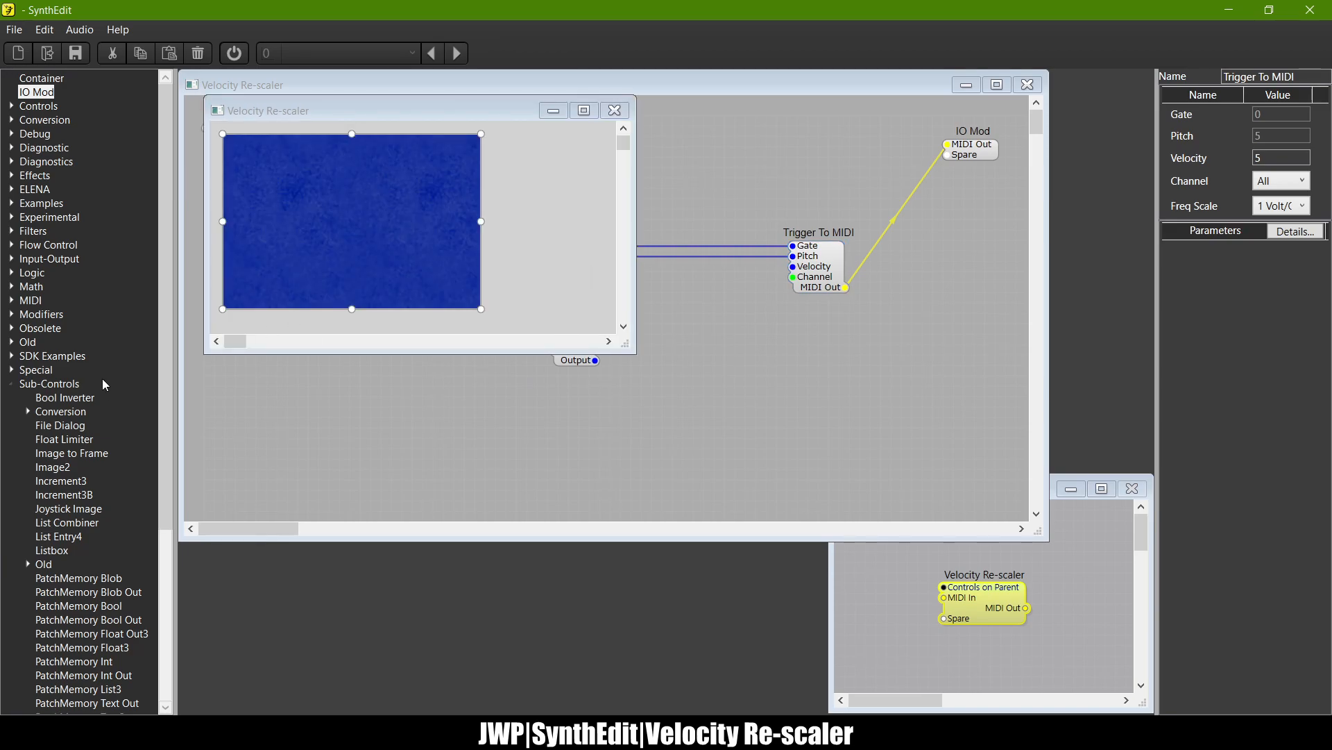
{"action": "scroll", "coordinate": [106, 374], "scroll_direction": "down", "scroll_amount": 6}
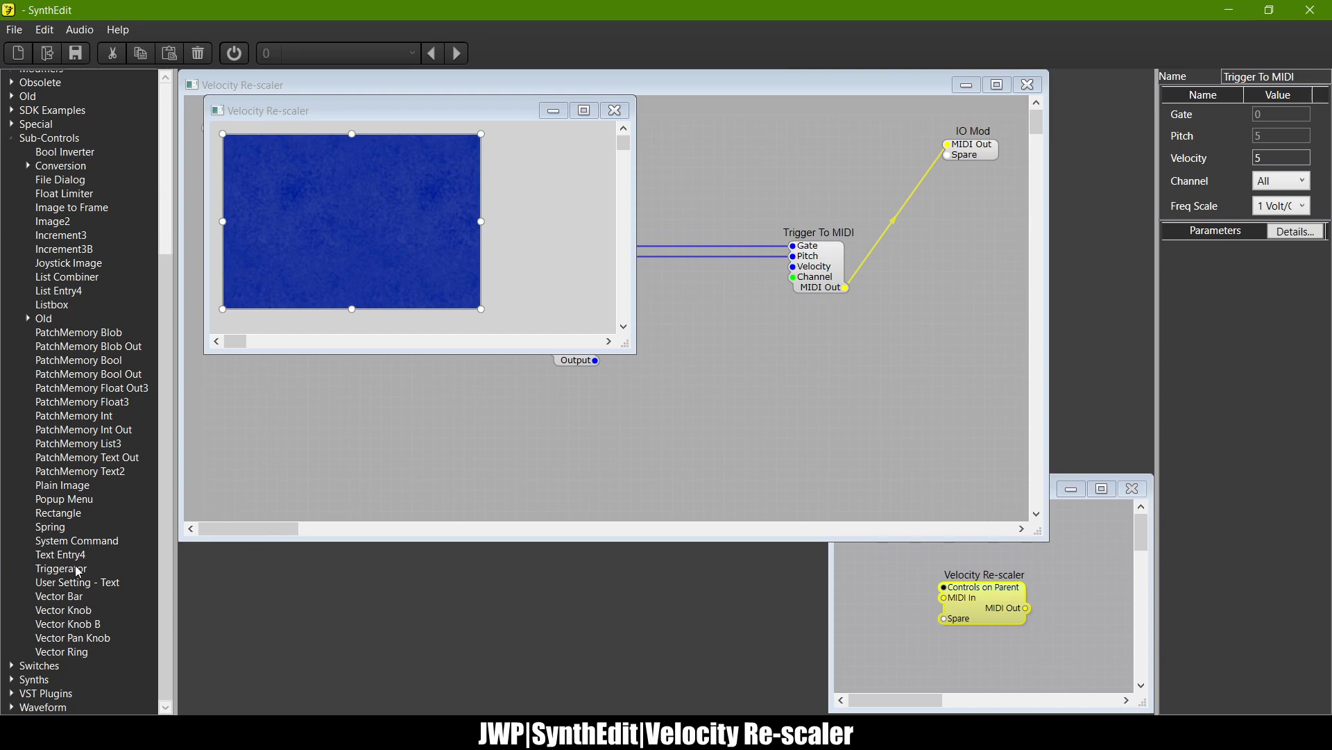
{"action": "left_click_drag", "start_coordinate": [57, 514], "coordinate": [279, 168]}
{"action": "left_click", "coordinate": [1261, 135]}
{"action": "left_click", "coordinate": [1260, 155]}
{"action": "left_click", "coordinate": [1261, 175]}
{"action": "left_click", "coordinate": [1260, 194]}
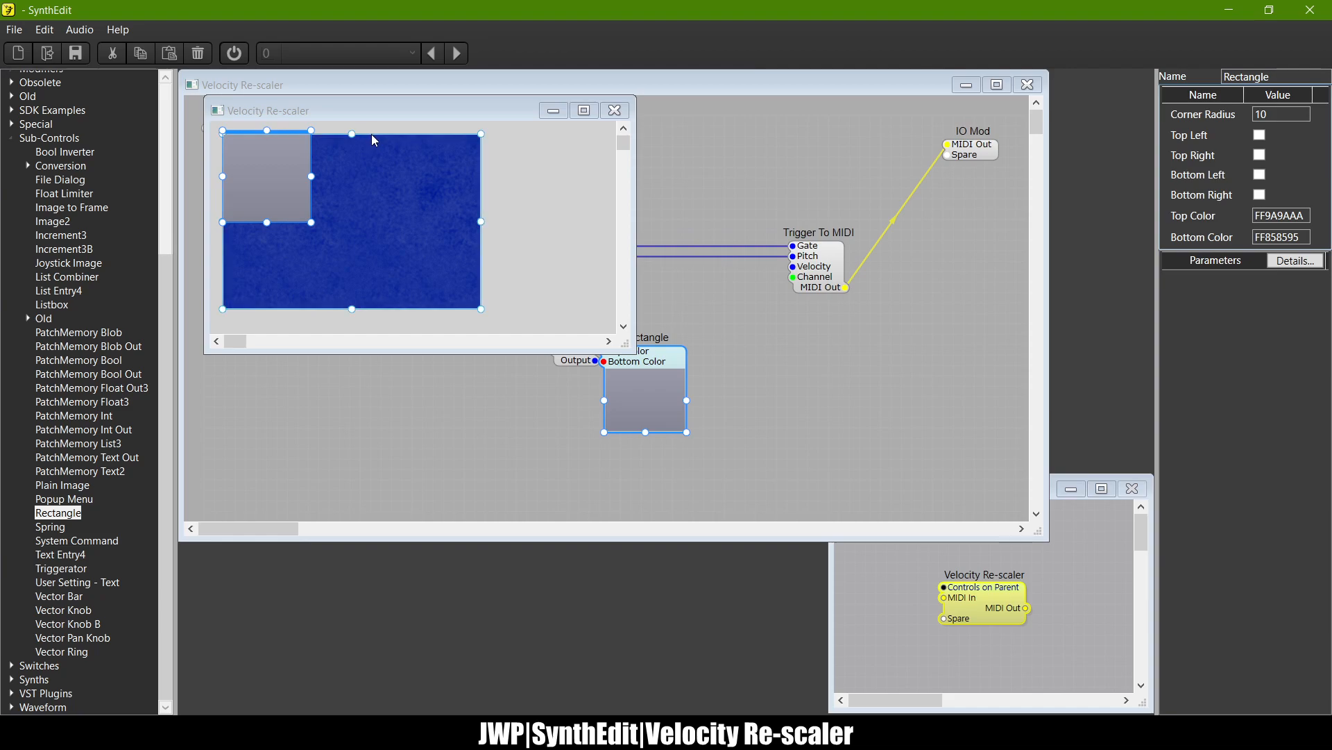
Step: Try to align the grey Rectangle with the upper edge of the blue panel background
{"action": "mouse_move", "coordinate": [286, 158]}
{"action": "left_mouse_down"}
{"action": "mouse_move", "coordinate": [298, 182]}
{"action": "mouse_move", "coordinate": [285, 167]}
{"action": "left_mouse_up"}
{"action": "key", "text": "Up"}
{"action": "key", "text": "Up"}
{"action": "key", "text": "Up"}
{"action": "key", "text": "Up"}
{"action": "key", "text": "Up"}
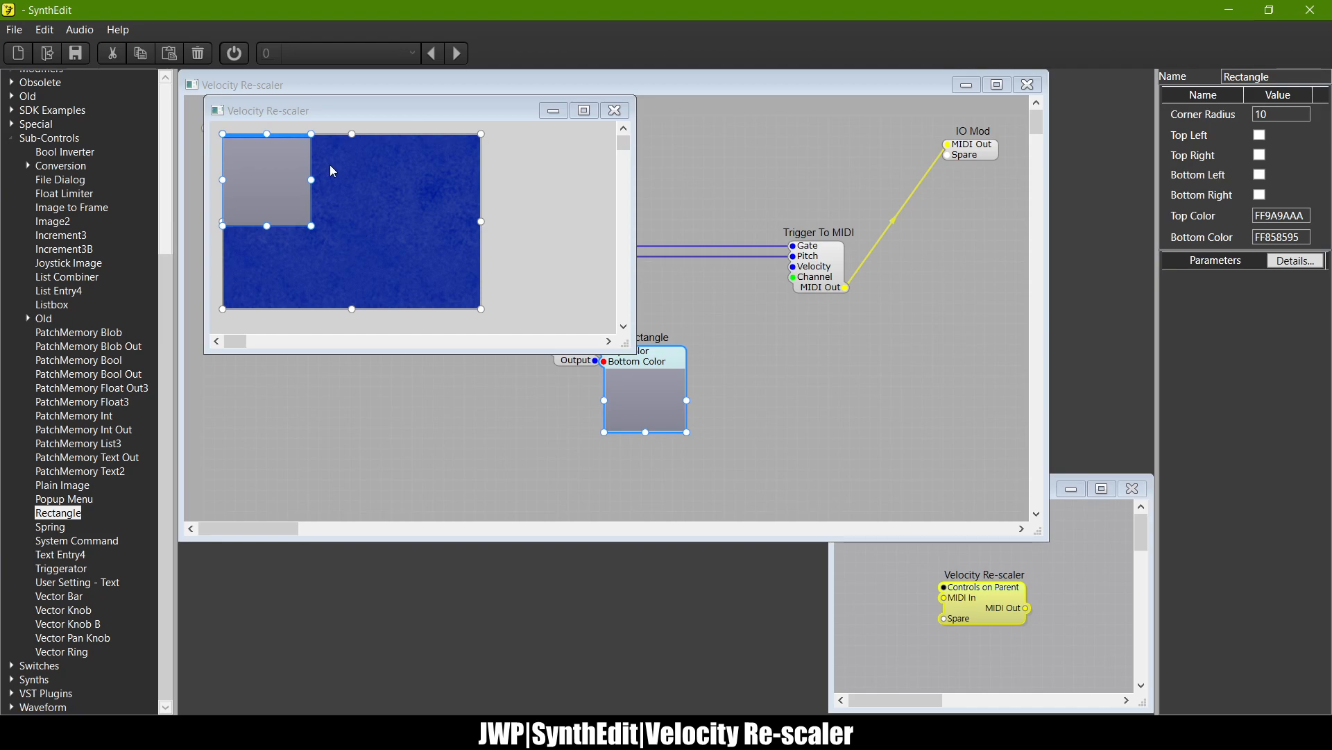
{"action": "left_click", "coordinate": [387, 208]}
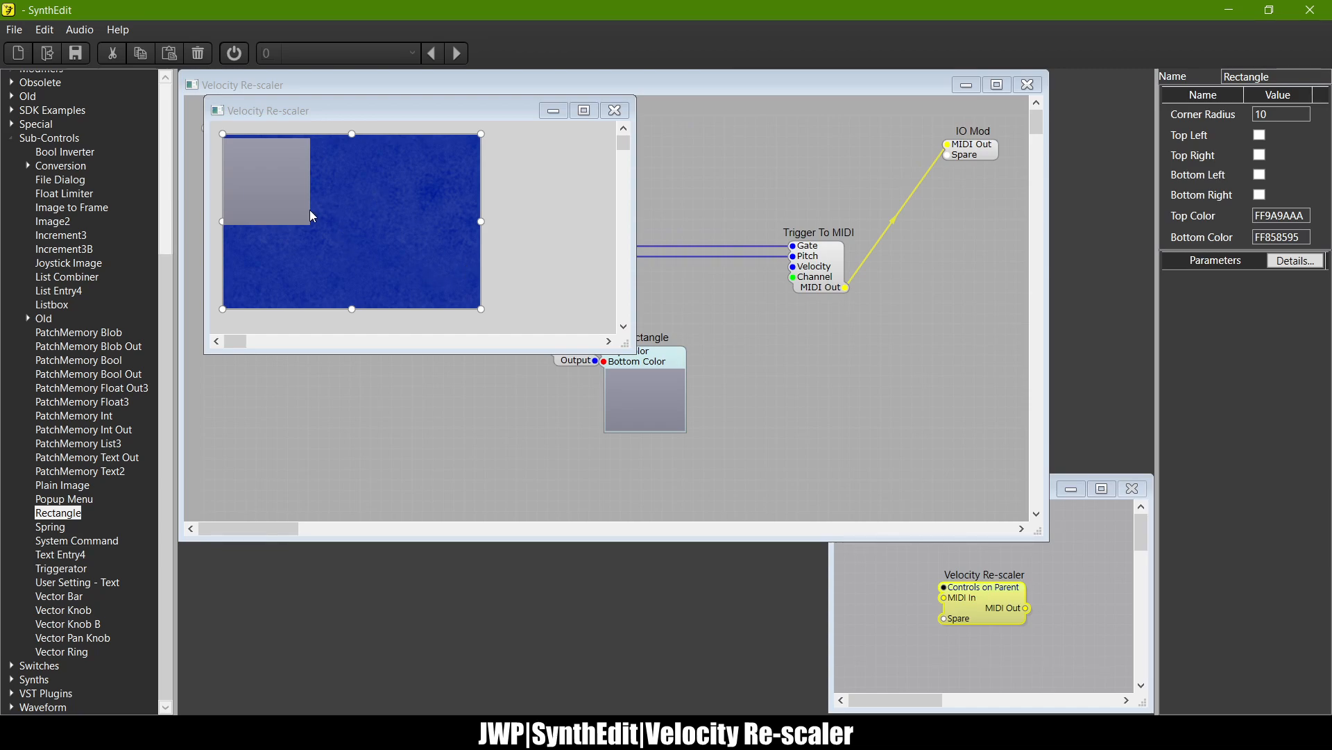
{"action": "left_click", "coordinate": [267, 203]}
{"action": "left_click_drag", "start_coordinate": [267, 202], "coordinate": [301, 200]}
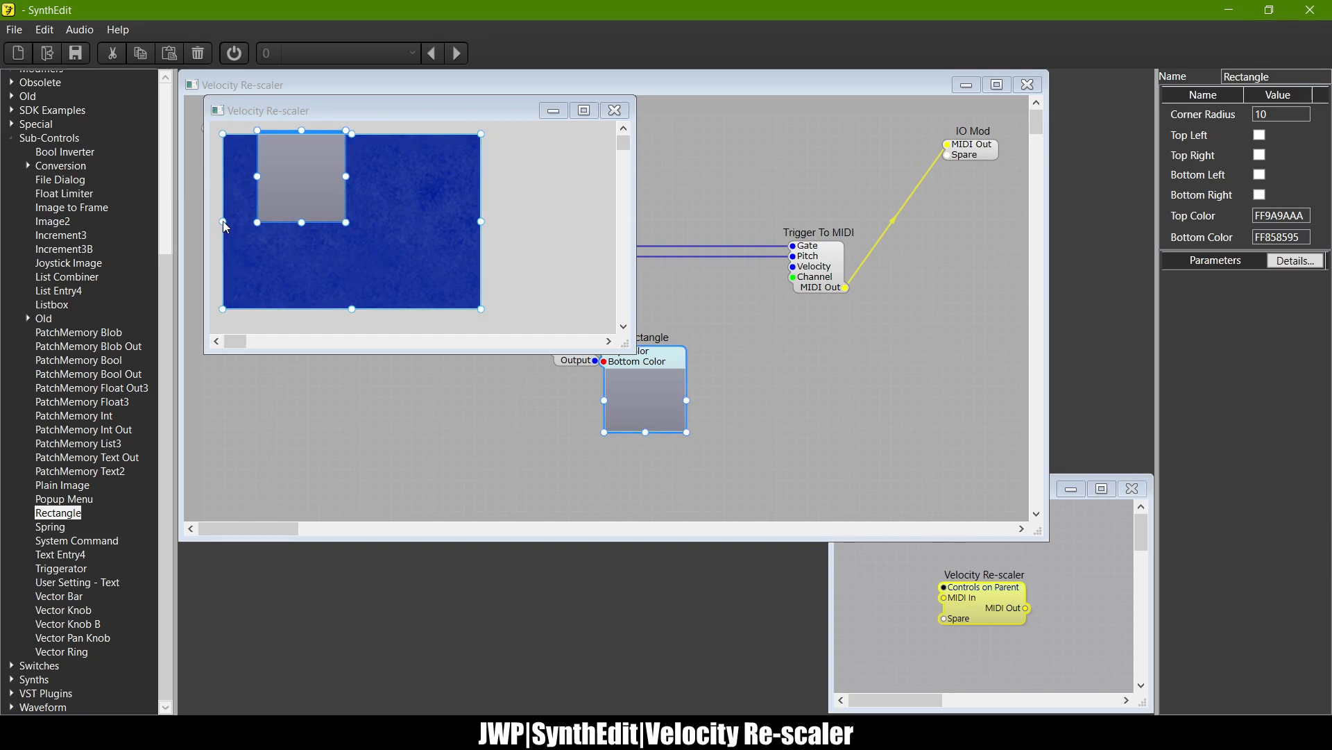
Step: Close the container's panel, delete the Rectangle module from the structure and move Level Adj up beneath the Gate and Pitch lines
{"action": "left_click", "coordinate": [615, 110]}
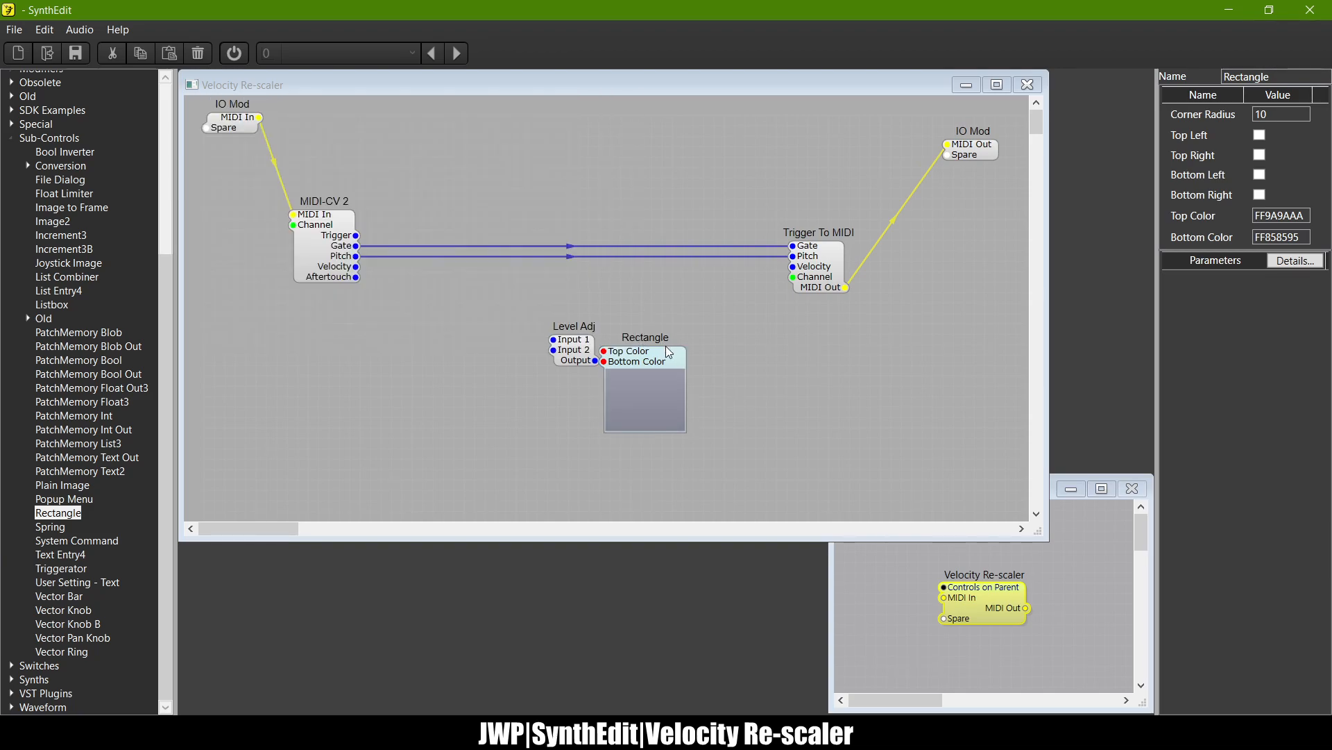
{"action": "key", "text": "Delete"}
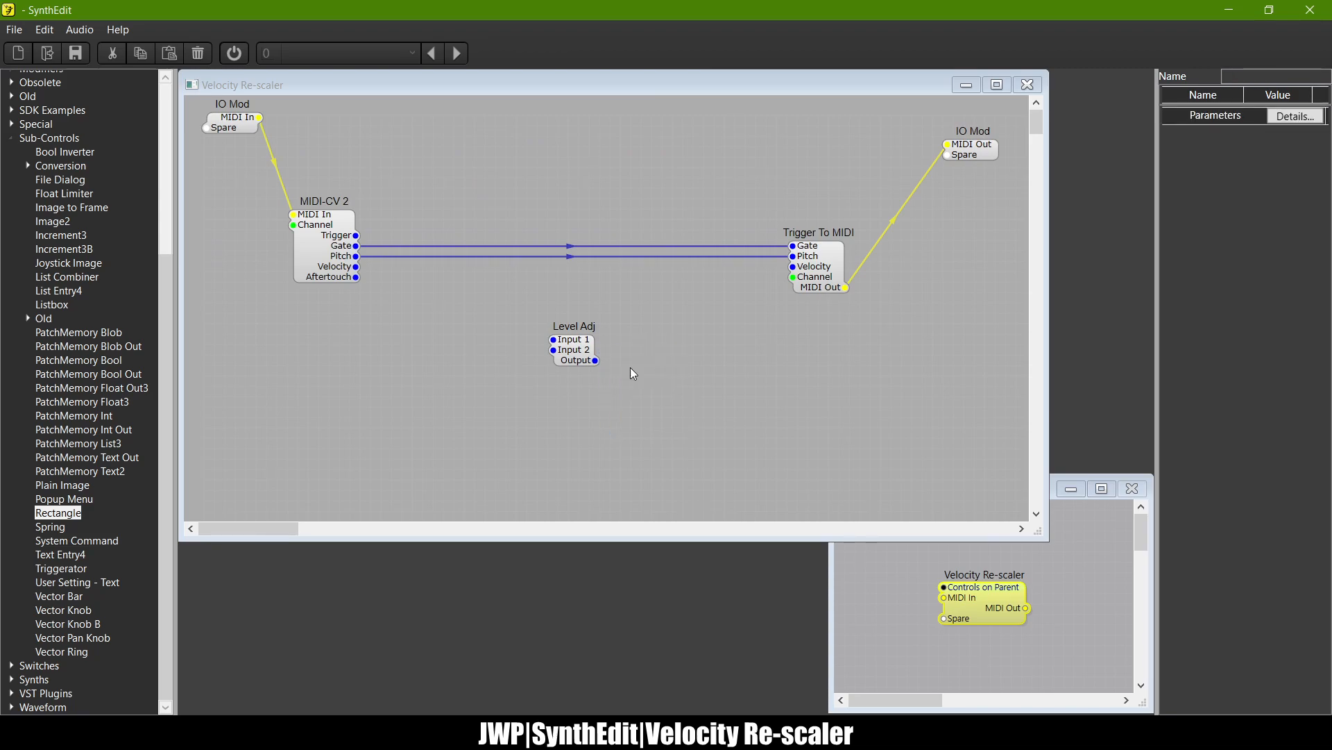
{"action": "left_click", "coordinate": [577, 342]}
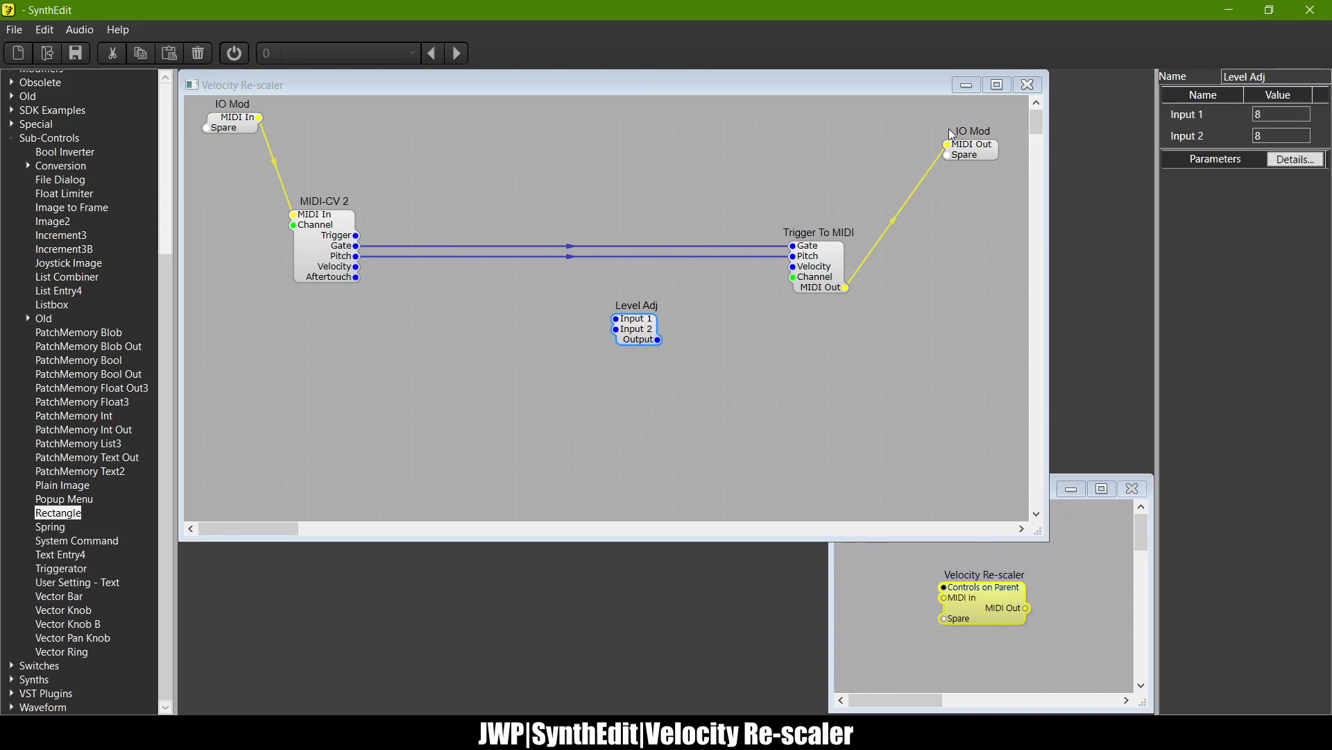
Step: Close the Velocity Re-scaler structure and panel windows and enlarge the Main window
{"action": "left_click", "coordinate": [1030, 86]}
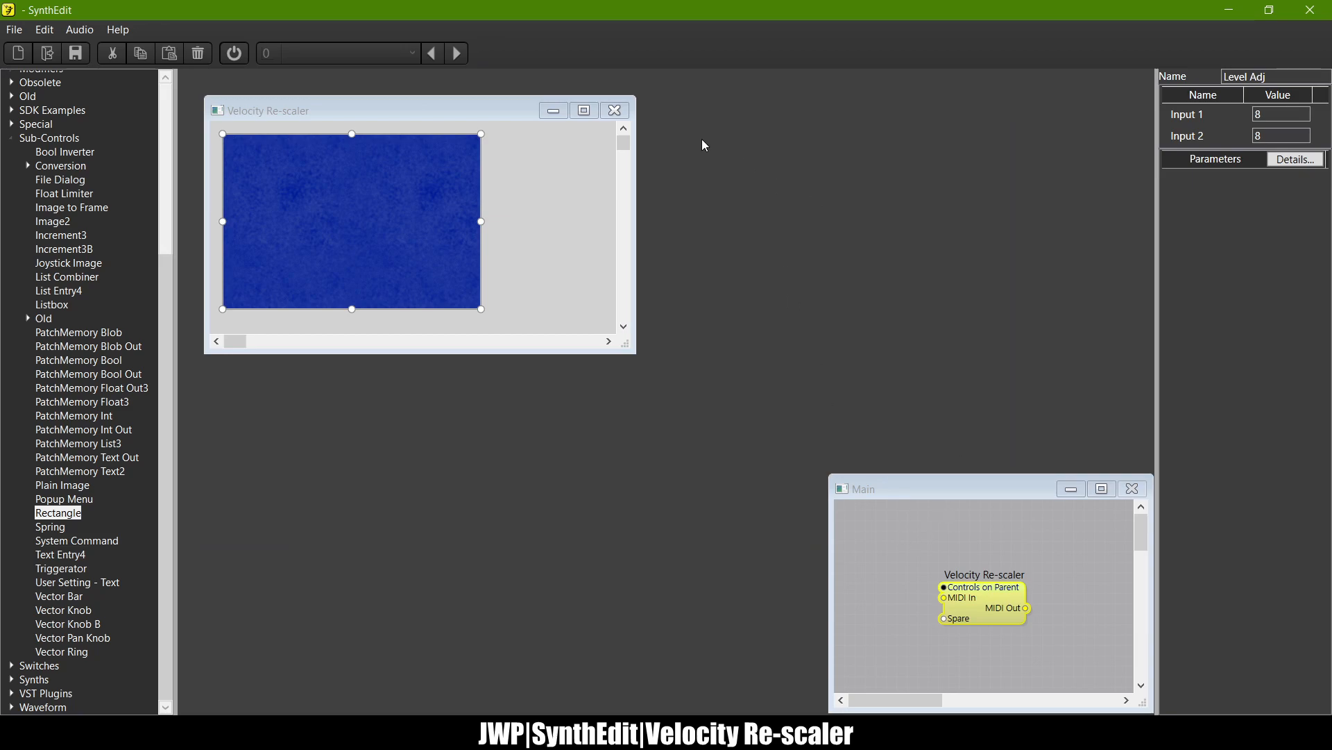
{"action": "left_click", "coordinate": [616, 111]}
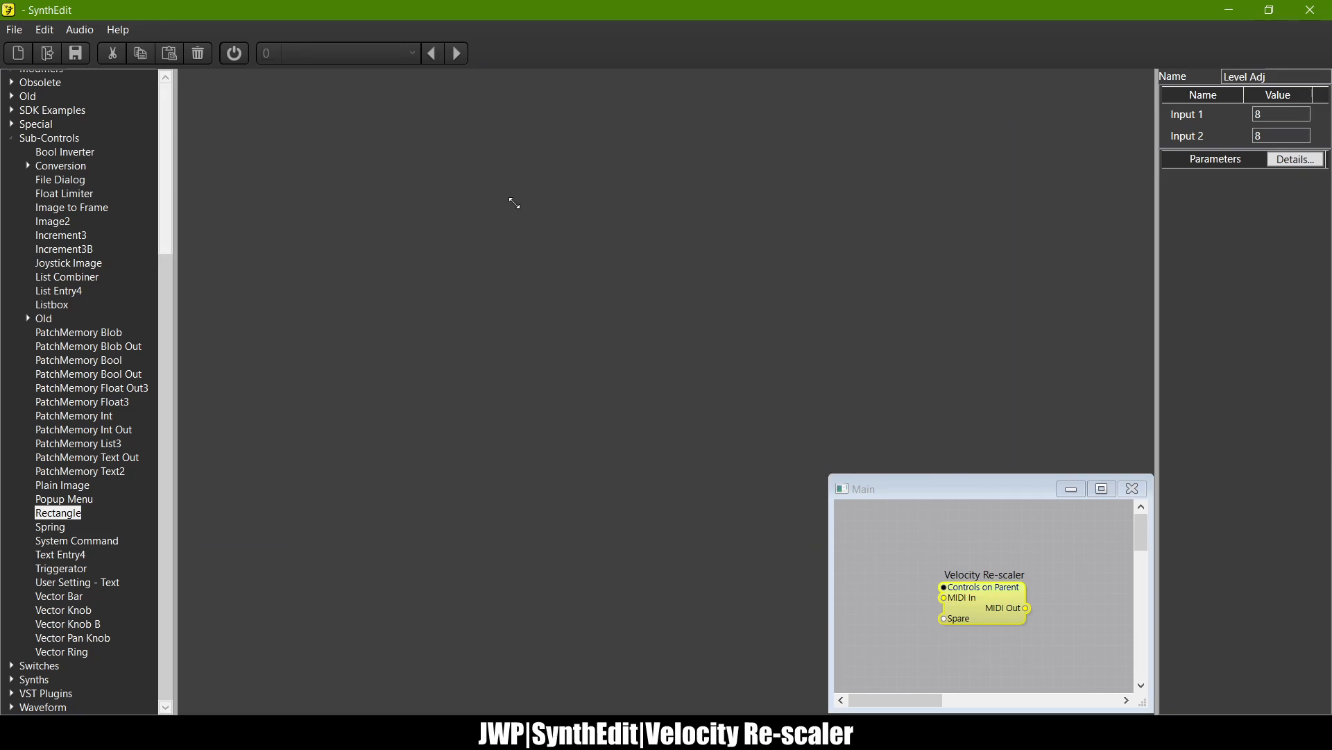
{"action": "left_click_drag", "start_coordinate": [501, 186], "coordinate": [436, 182]}
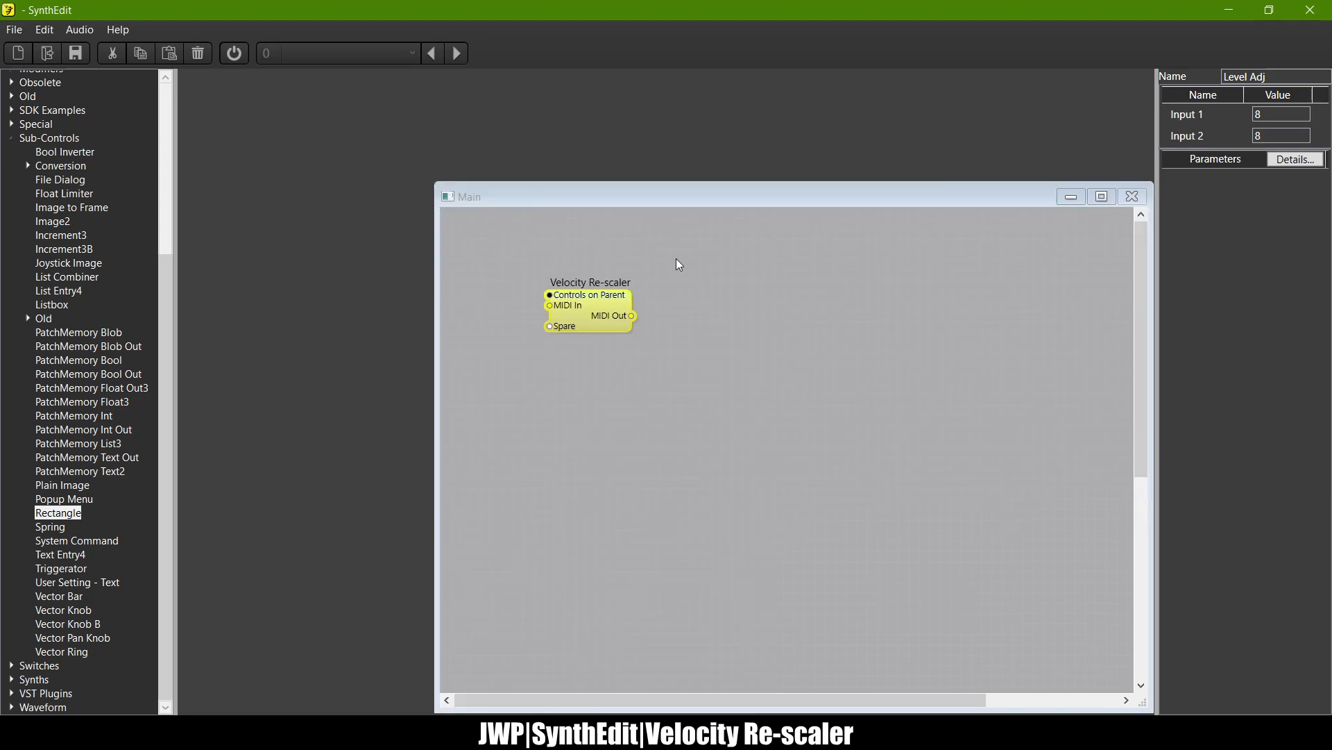
{"action": "left_click", "coordinate": [713, 338]}
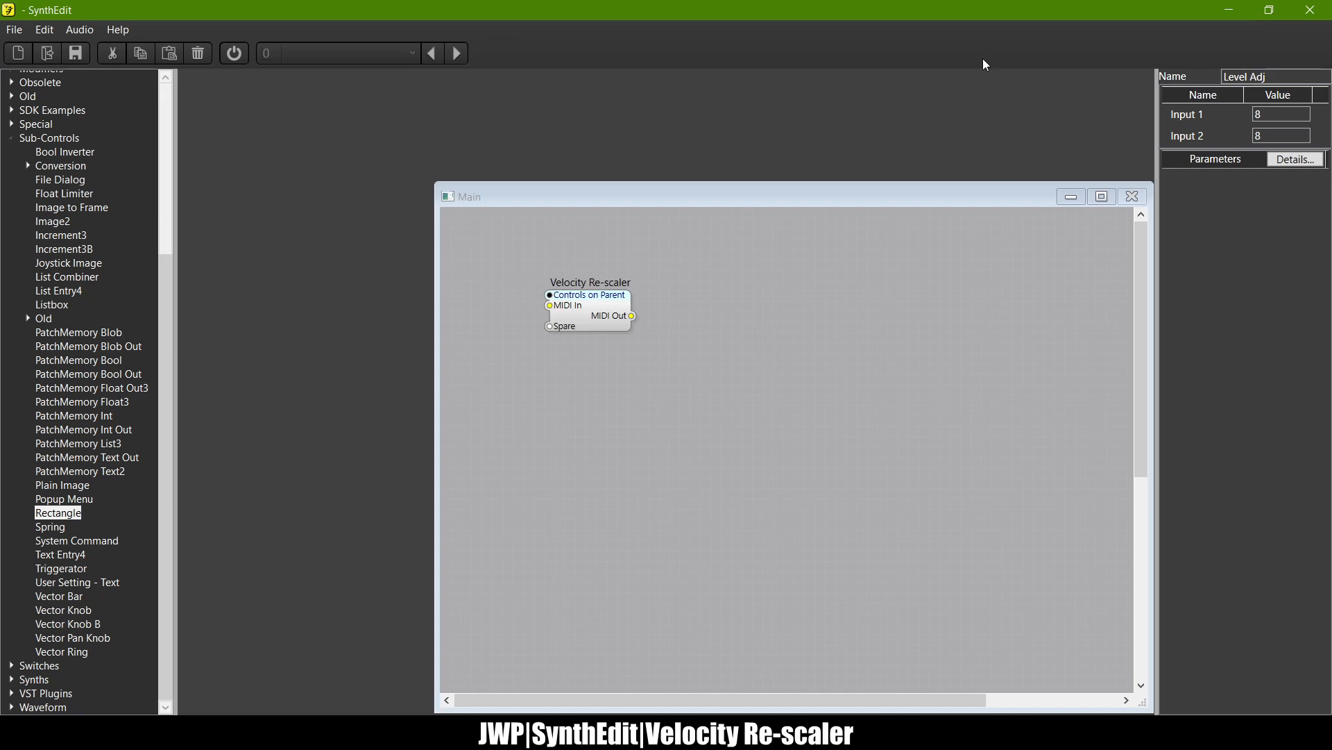
{"action": "left_click", "coordinate": [942, 14]}
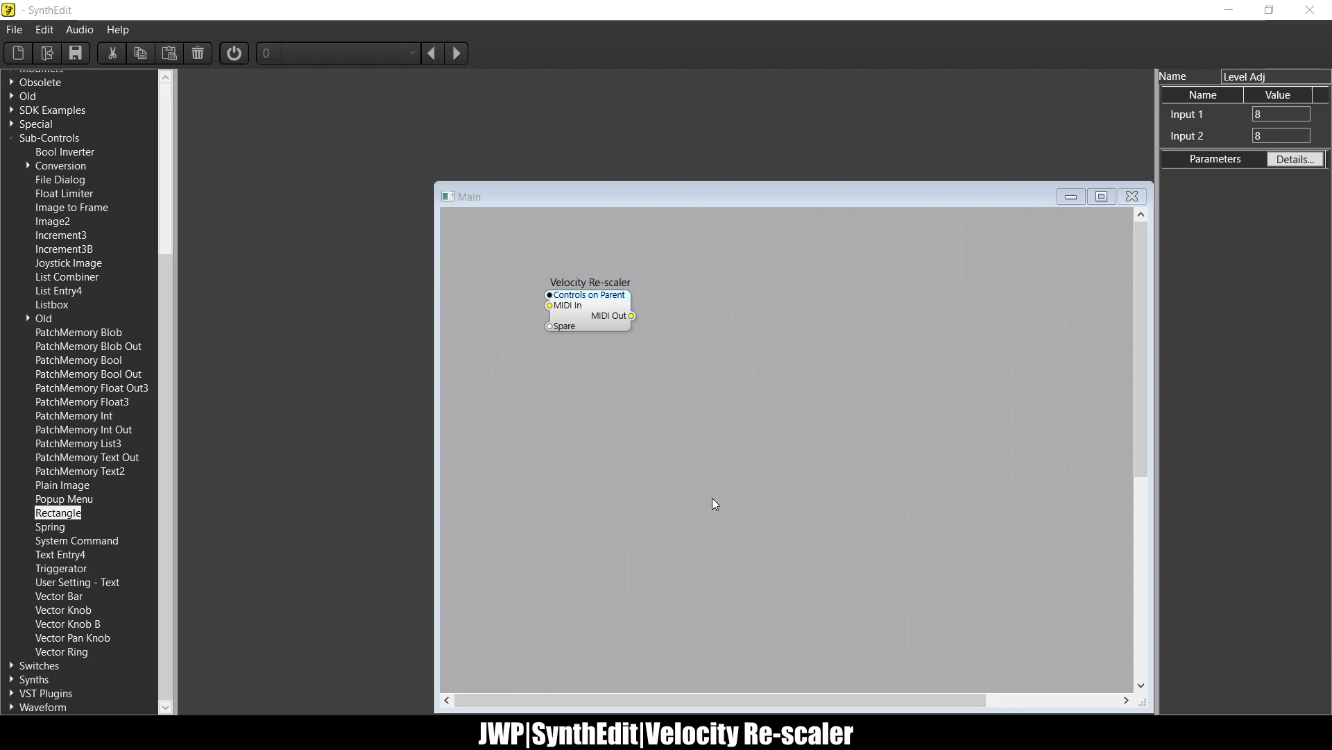
Step: Insert the JWP's Velocity Mask and Bypass containers into the Main window, and delete Bypass
{"action": "left_click", "coordinate": [583, 419]}
{"action": "key", "text": "ctrl+v"}
{"action": "left_click", "coordinate": [946, 454]}
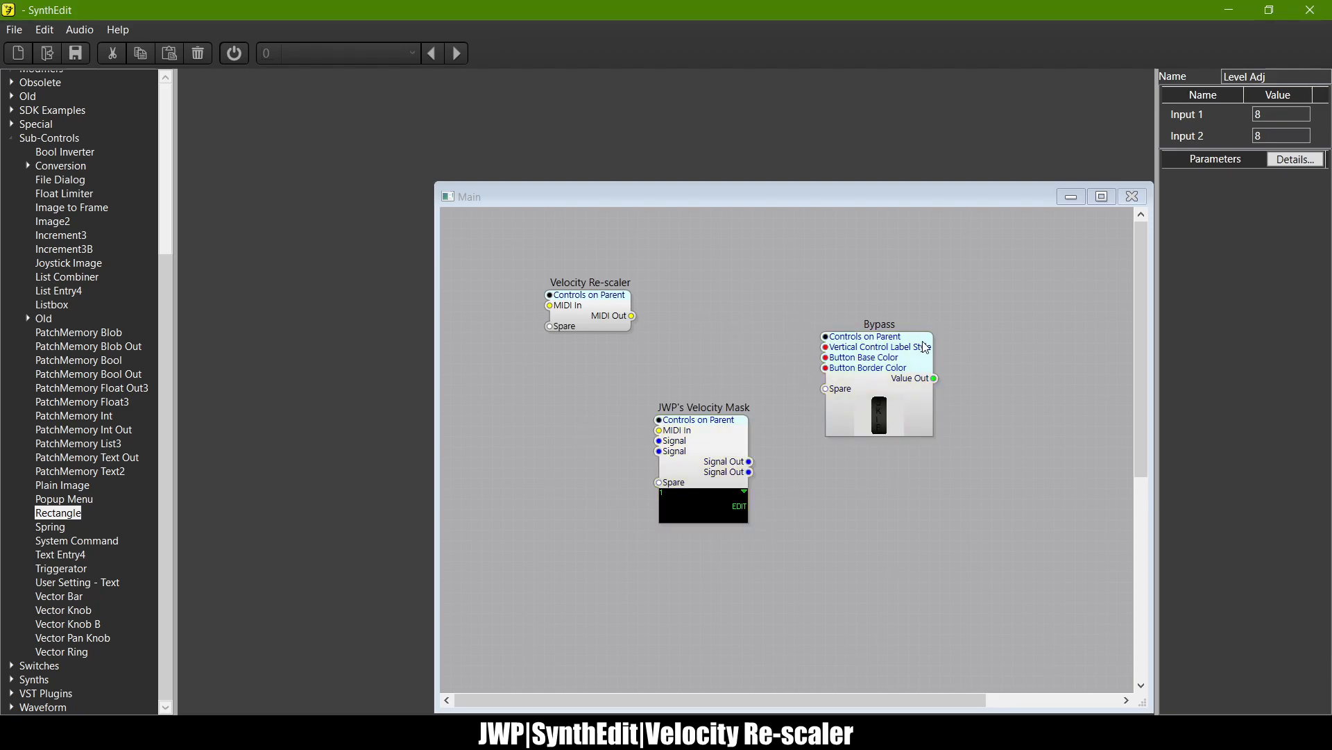
{"action": "left_click", "coordinate": [911, 361]}
{"action": "key", "text": "Delete"}
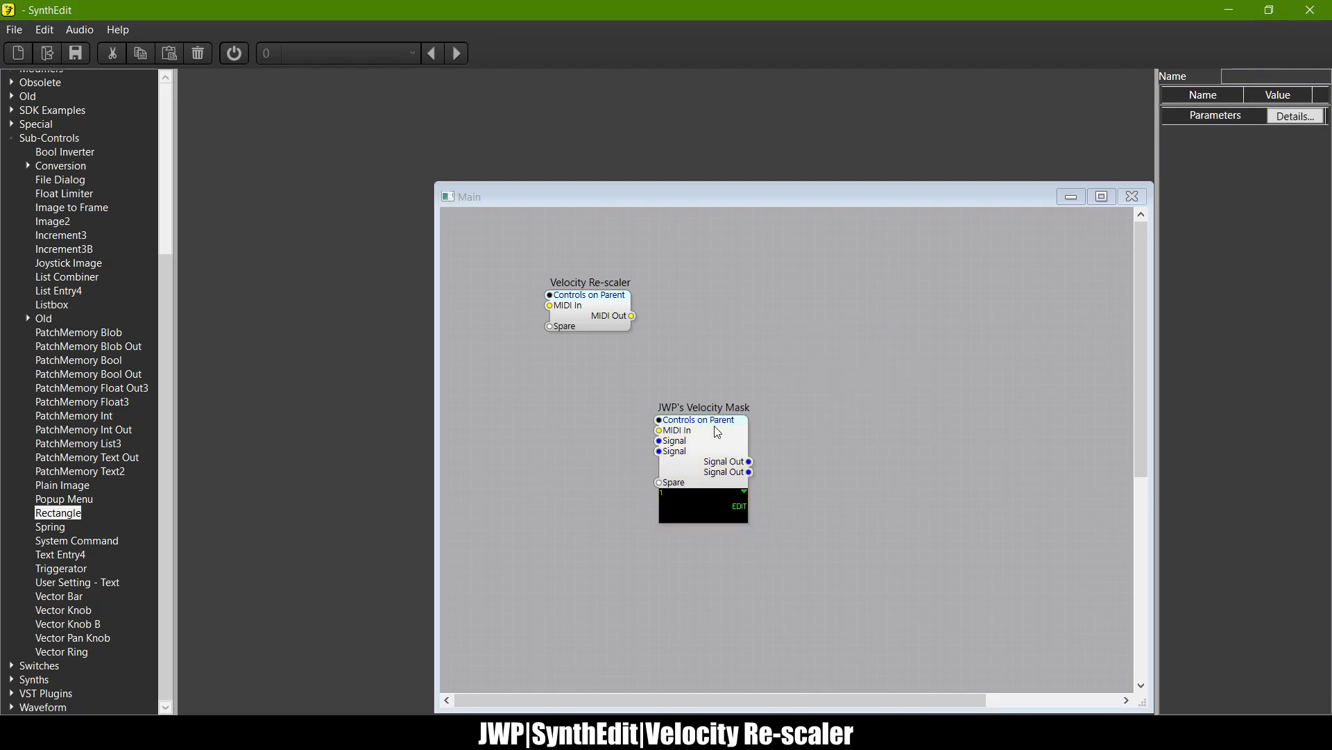
Step: Locate the Alter Matrix Knob inside JWP's Velocity Mask, copy it and close that structure window
{"action": "double_click", "coordinate": [702, 439]}
{"action": "scroll", "coordinate": [722, 347], "scroll_direction": "down", "scroll_amount": 2}
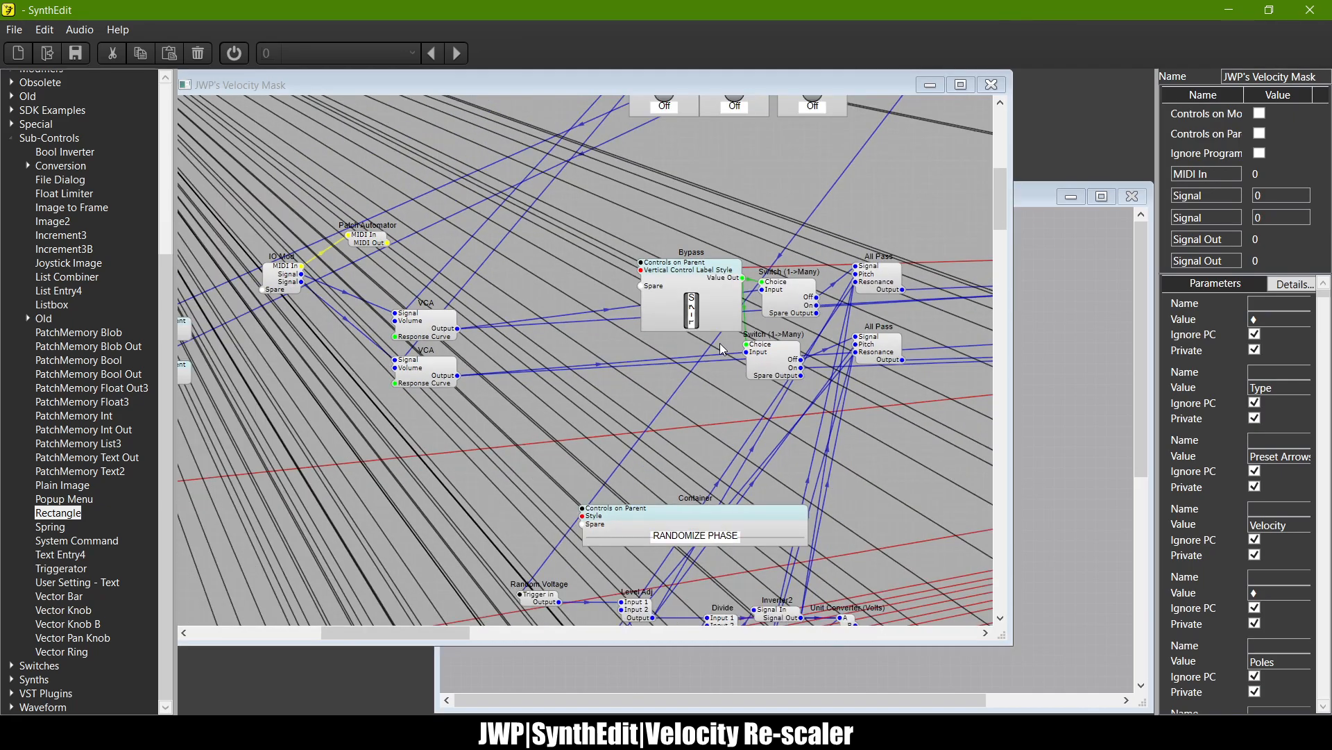
{"action": "scroll", "coordinate": [608, 289], "scroll_direction": "up", "scroll_amount": 6}
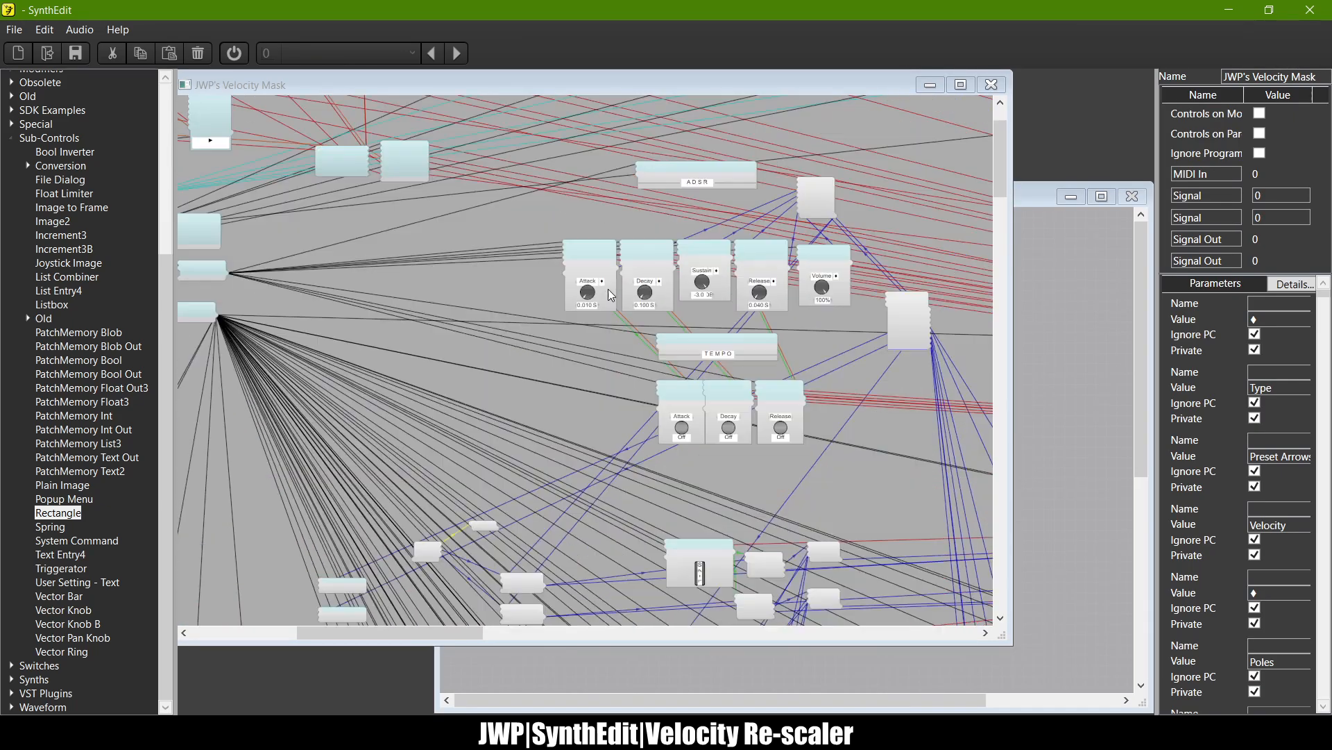
{"action": "scroll", "coordinate": [581, 290], "scroll_direction": "up", "scroll_amount": 2}
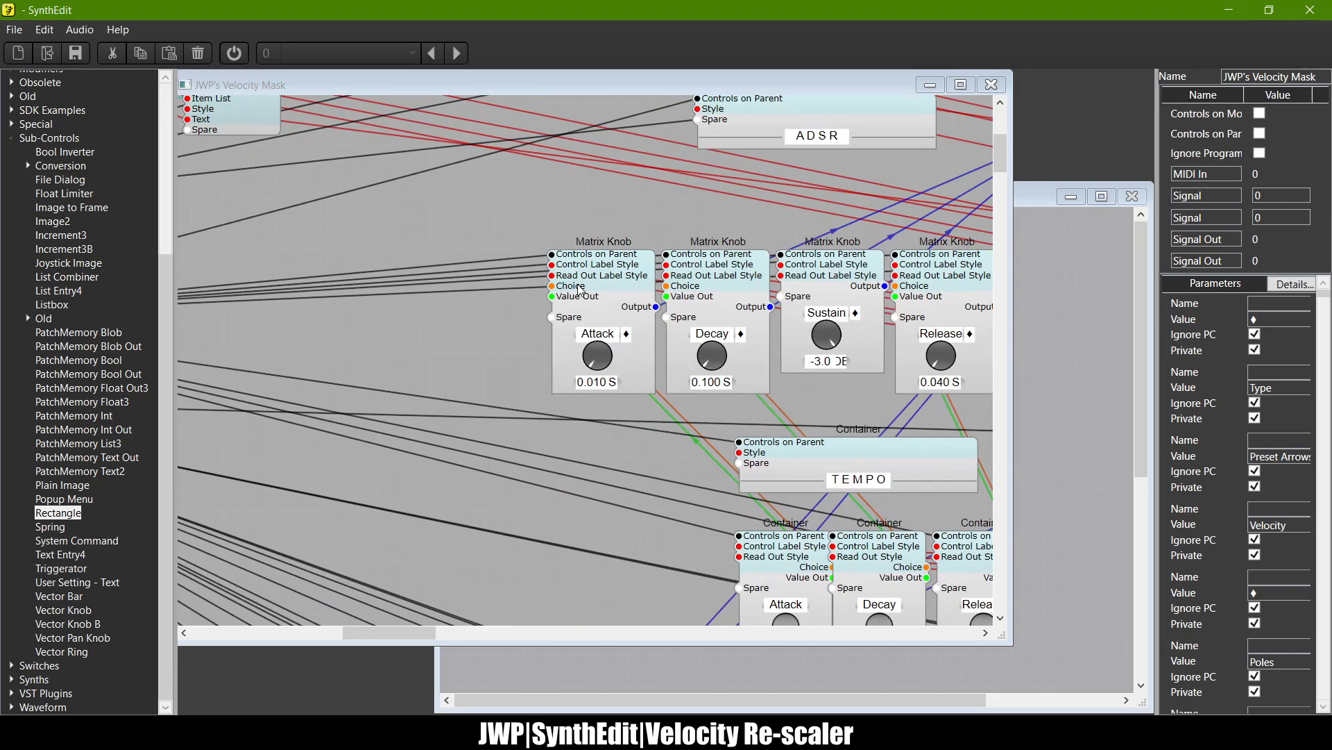
{"action": "scroll", "coordinate": [580, 290], "scroll_direction": "up", "scroll_amount": 5}
{"action": "scroll", "coordinate": [580, 290], "scroll_direction": "down", "scroll_amount": 15}
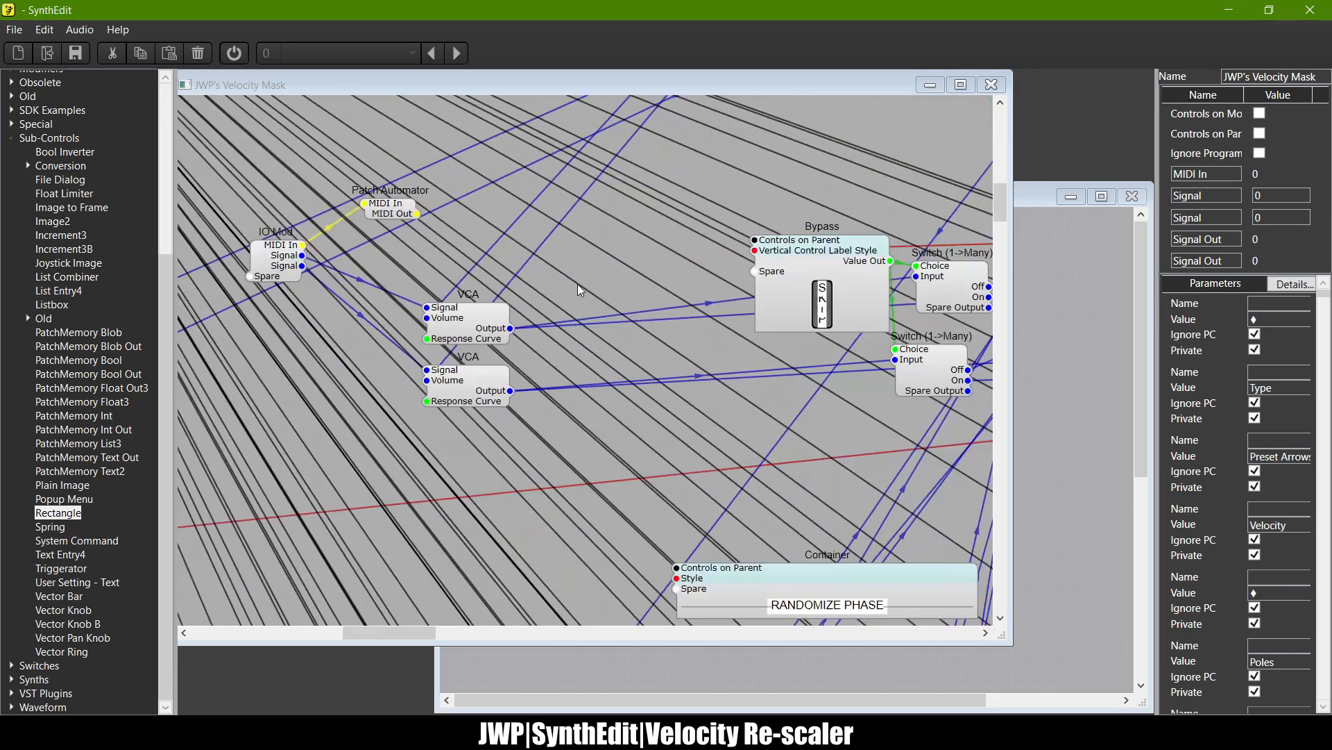
{"action": "scroll", "coordinate": [580, 290], "scroll_direction": "down", "scroll_amount": 5}
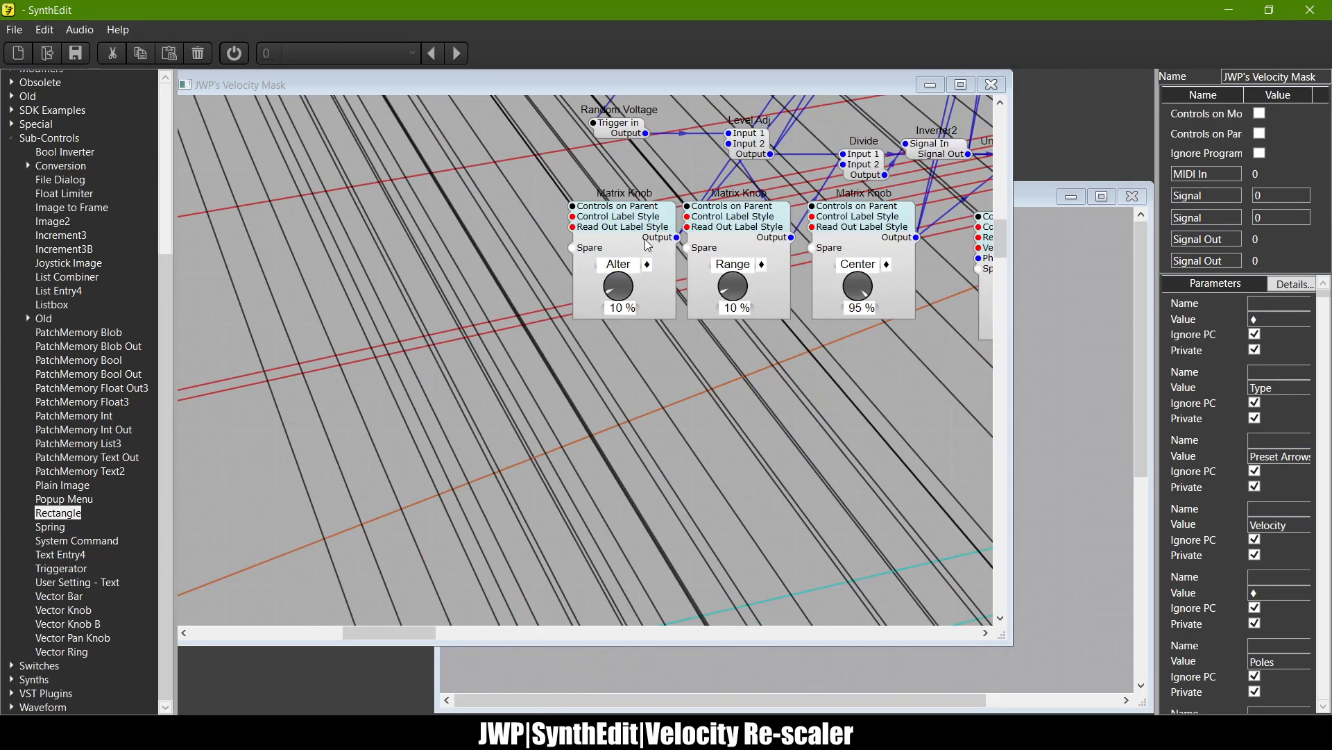
{"action": "left_click", "coordinate": [618, 235]}
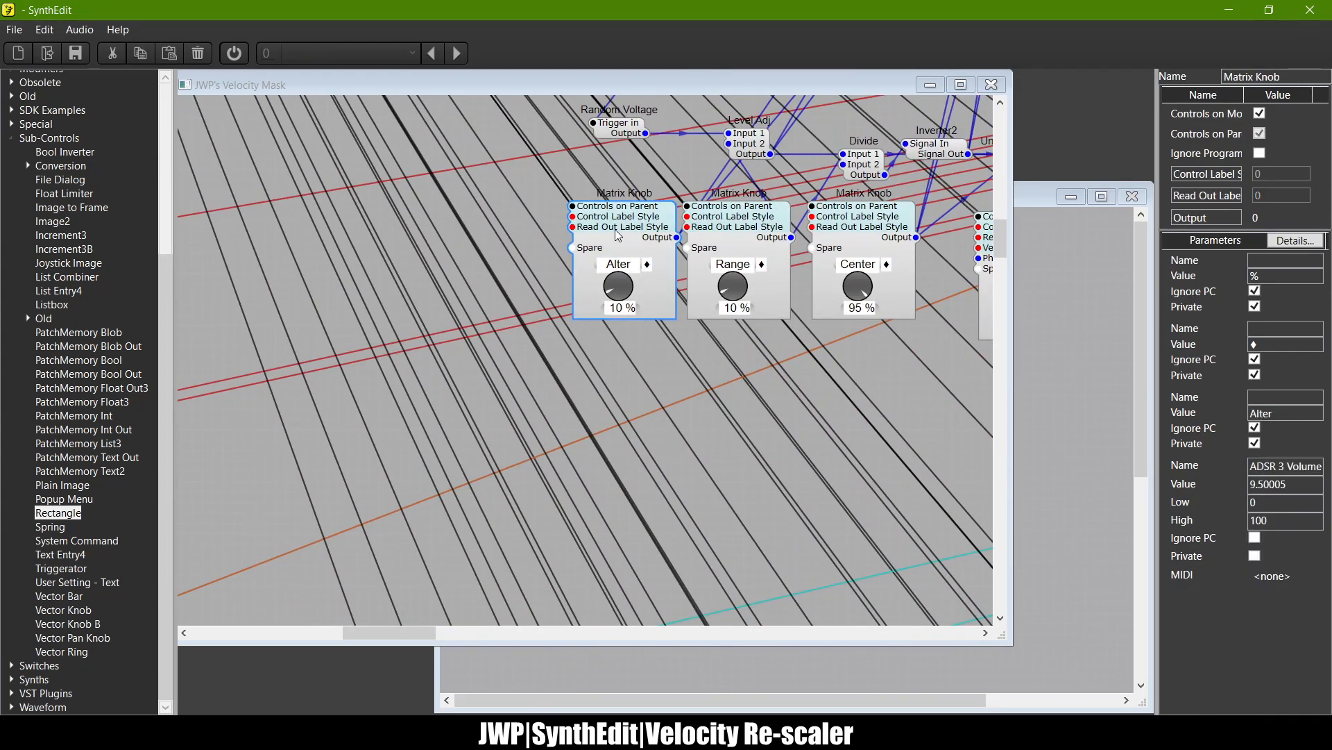
{"action": "left_click", "coordinate": [992, 85]}
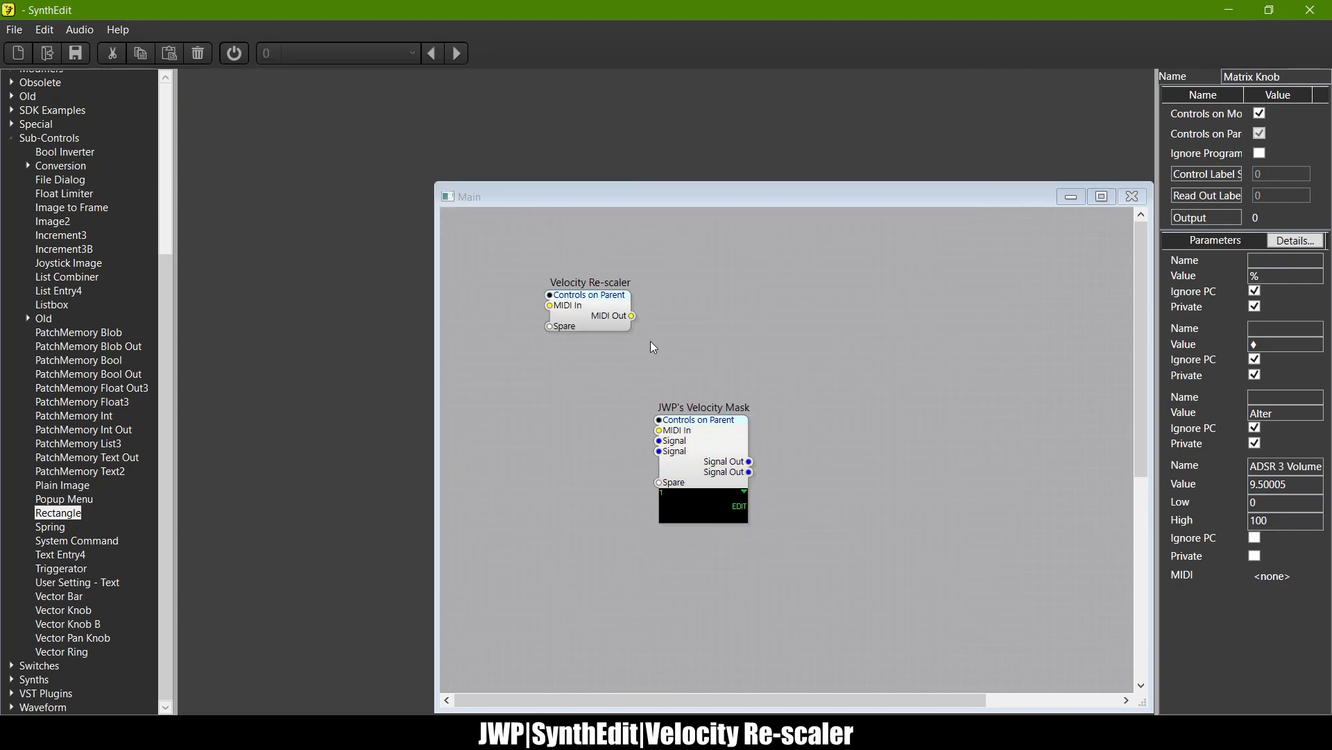
Step: Paste the Matrix Knob into the Velocity Re-scaler structure and open the knob's own structure in a maximized window
{"action": "double_click", "coordinate": [598, 313]}
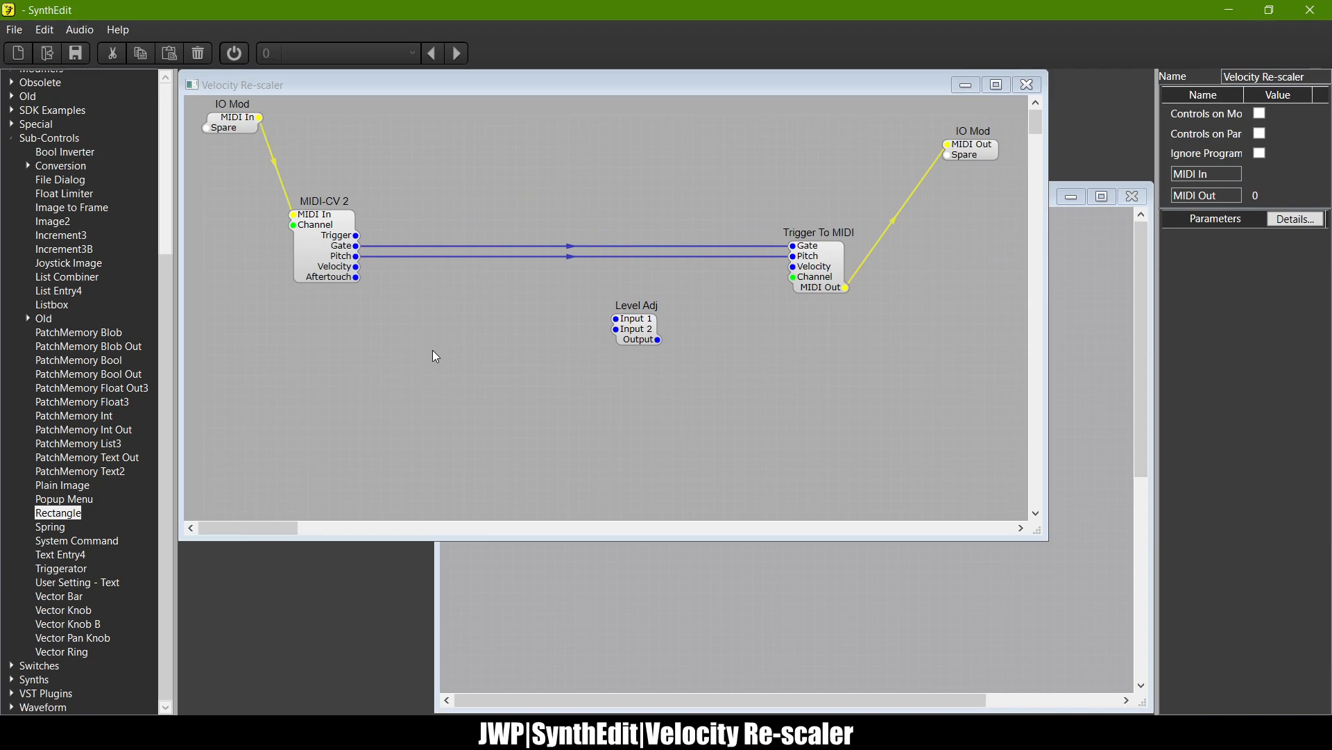
{"action": "key", "text": "ctrl+v"}
{"action": "double_click", "coordinate": [476, 356]}
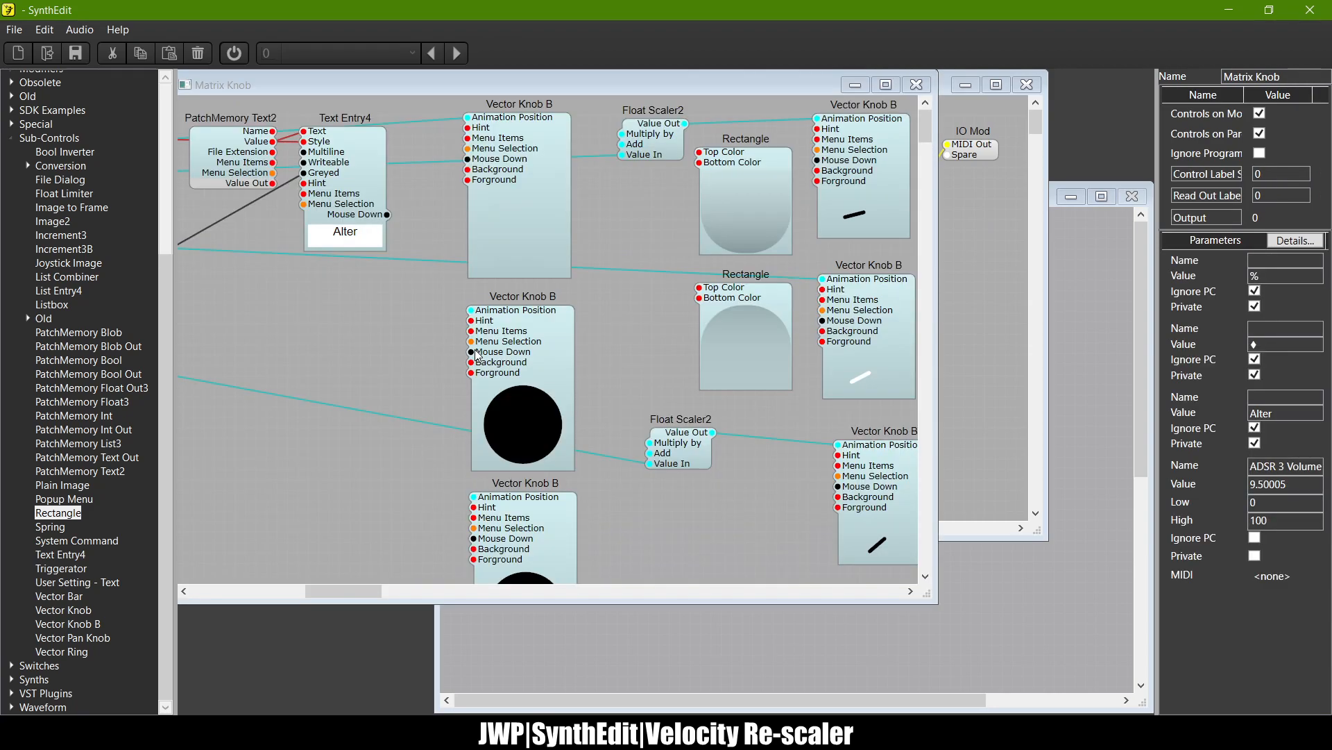
{"action": "left_click", "coordinate": [885, 84]}
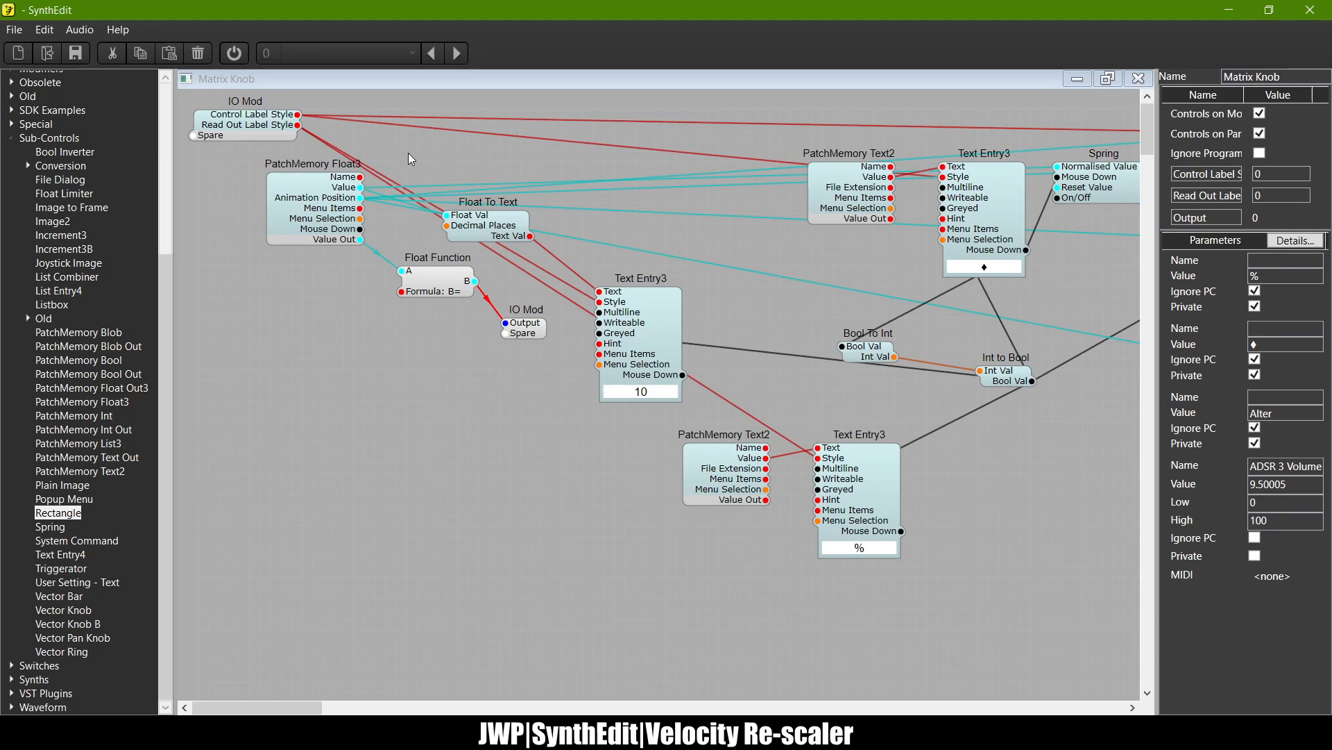
Step: Delete the Control Label Style and Read Out Label Style connections from the knob's IO Mod
{"action": "left_click", "coordinate": [415, 118]}
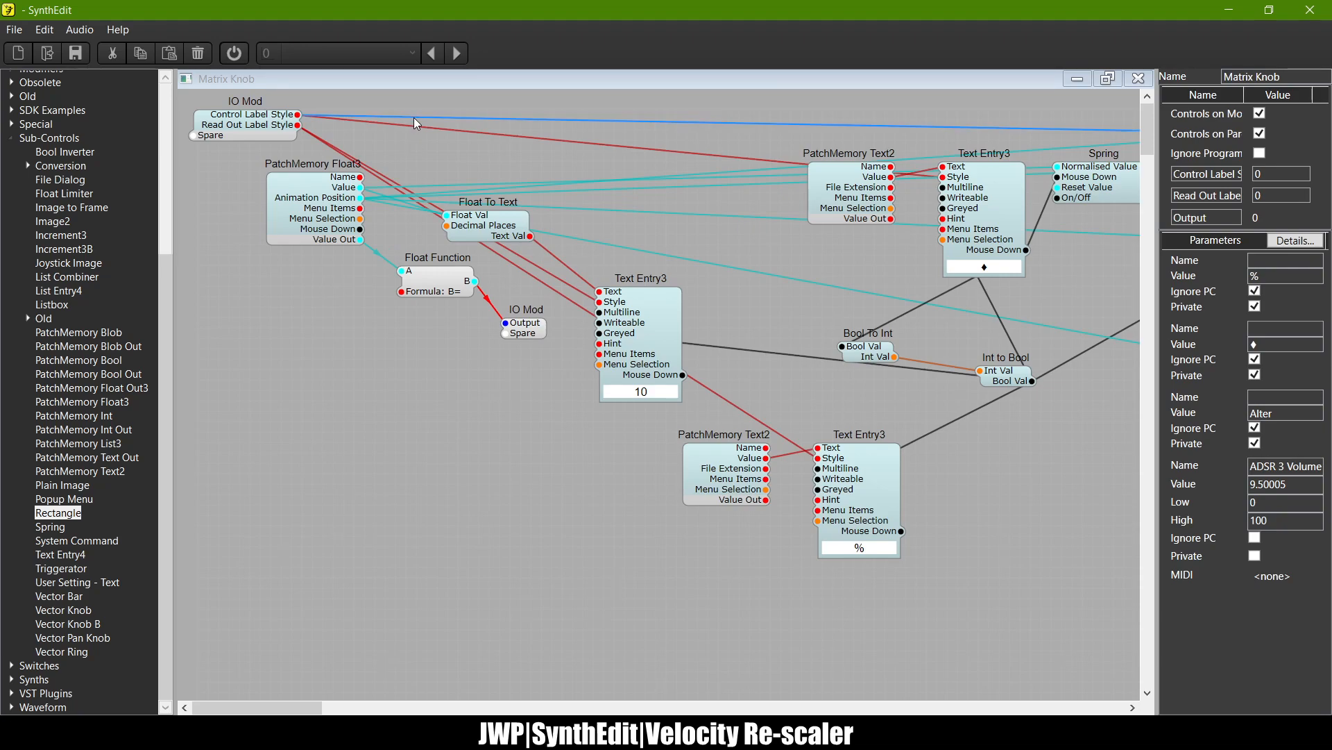
{"action": "key", "text": "Delete"}
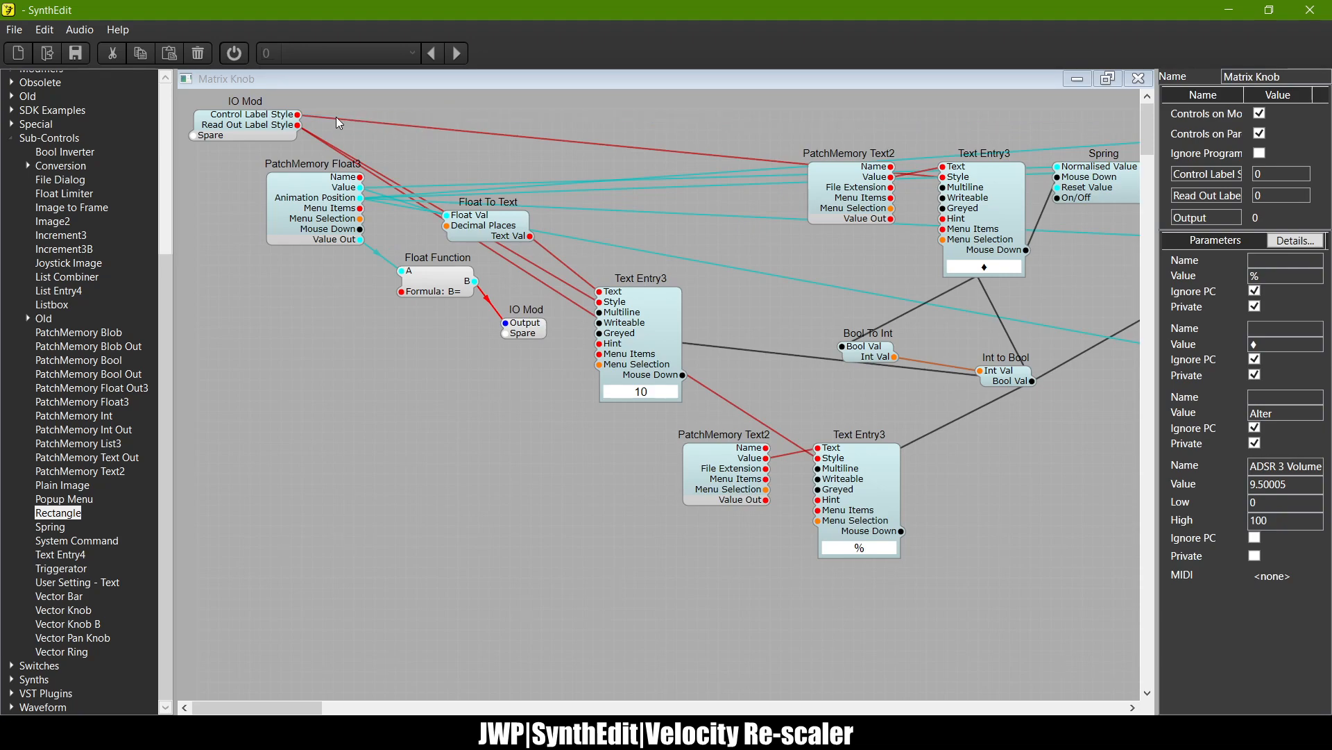
{"action": "left_click", "coordinate": [333, 119]}
{"action": "key", "text": "Delete"}
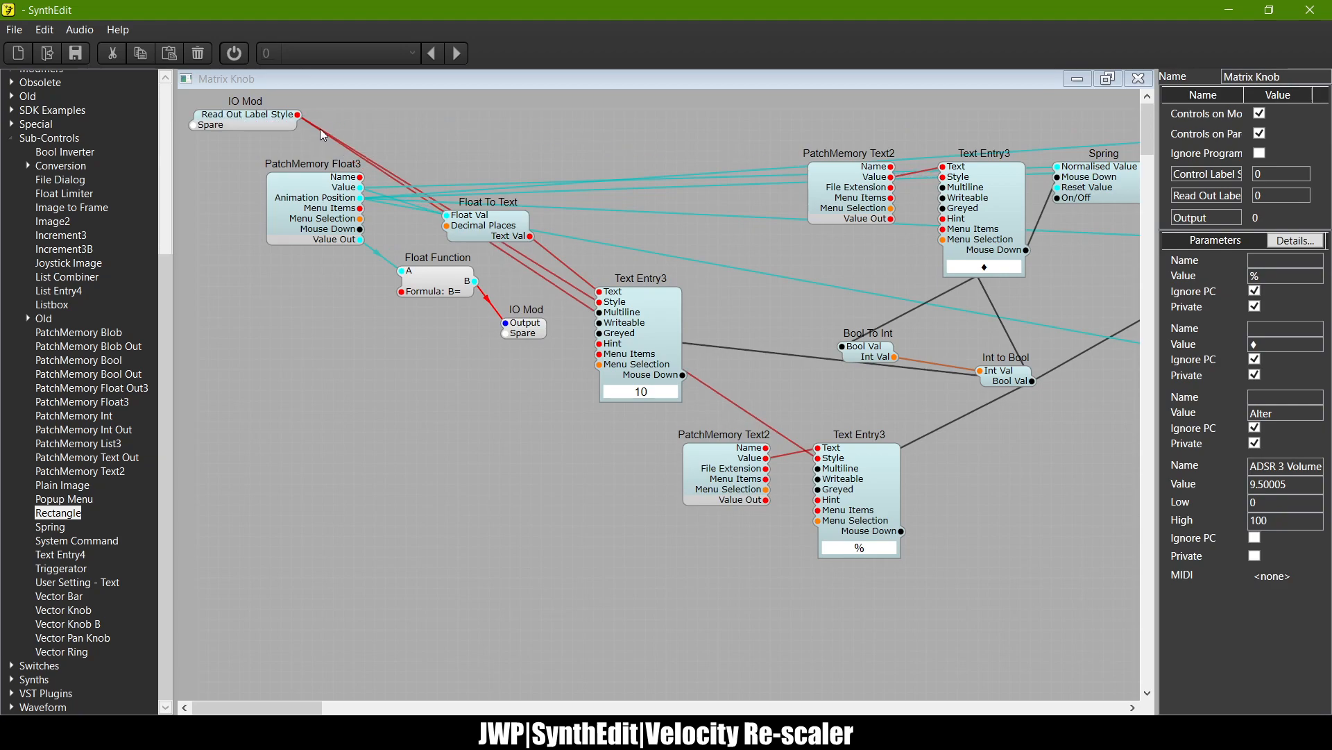
{"action": "left_click", "coordinate": [315, 127]}
{"action": "key", "text": "Delete"}
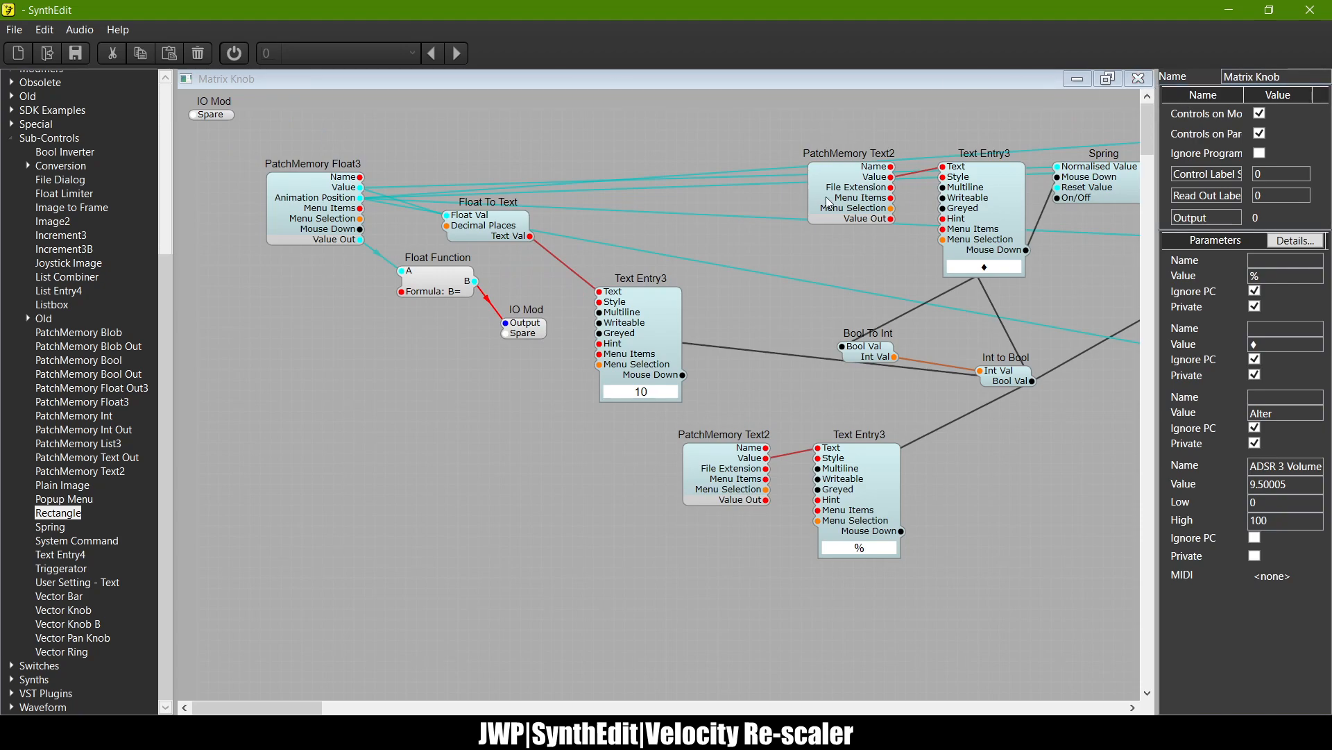
Step: Set the Style of the Text Entry3 fed by Float To Text to heading 3
{"action": "scroll", "coordinate": [826, 197], "scroll_direction": "right", "scroll_amount": 5}
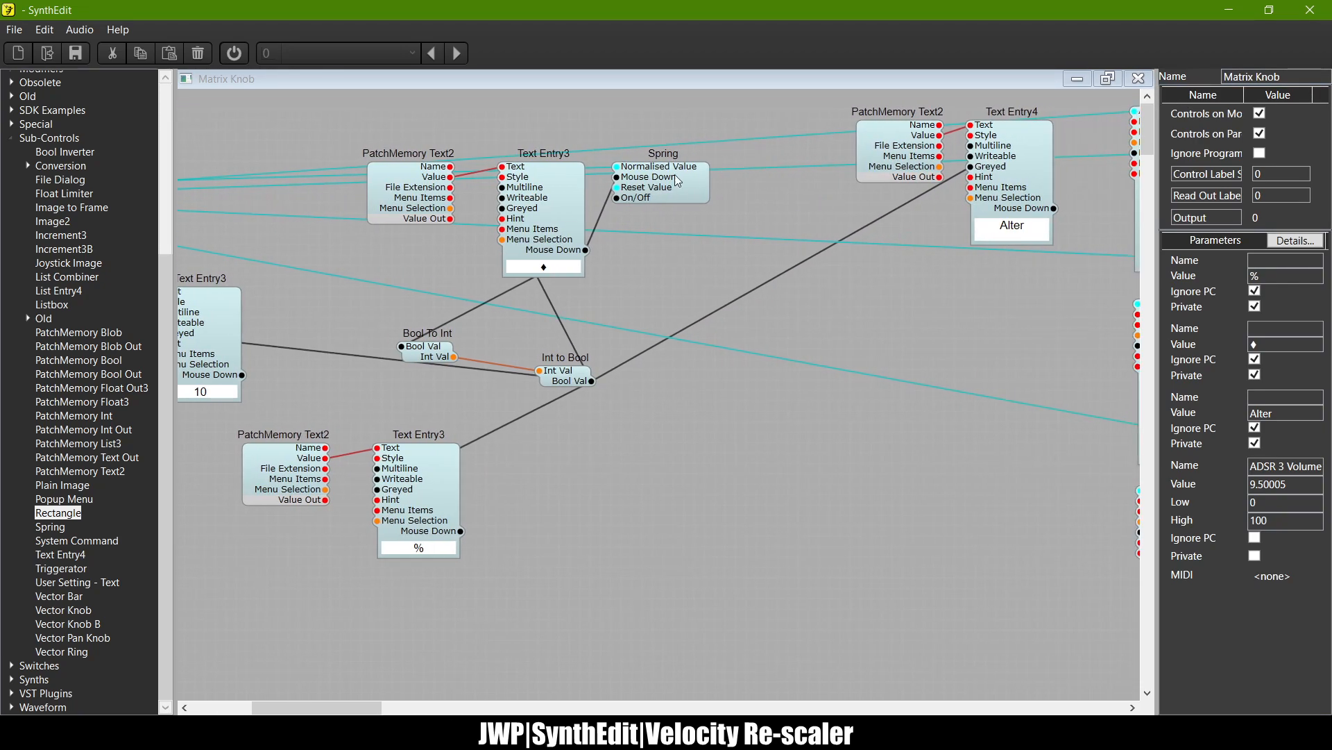
{"action": "scroll", "coordinate": [647, 240], "scroll_direction": "right", "scroll_amount": 3}
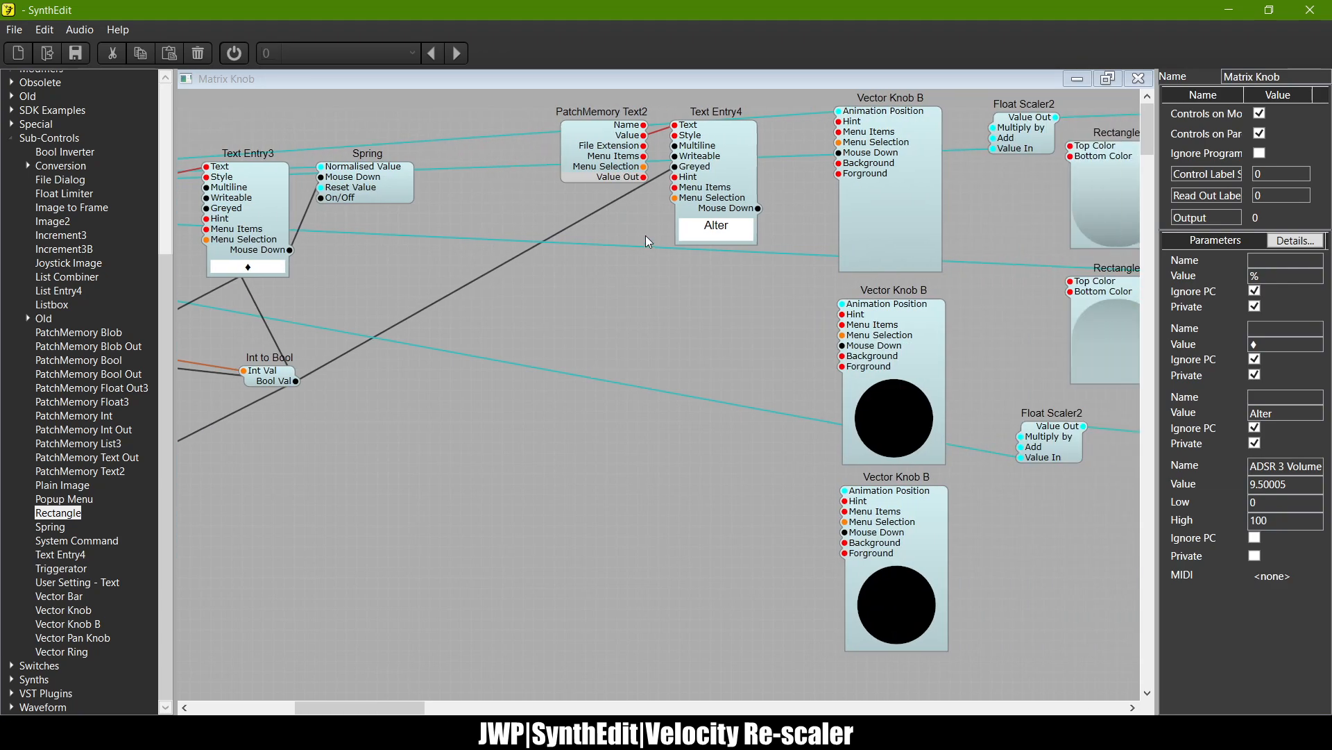
{"action": "scroll", "coordinate": [646, 235], "scroll_direction": "right", "scroll_amount": 5}
{"action": "scroll", "coordinate": [527, 249], "scroll_direction": "left", "scroll_amount": 2}
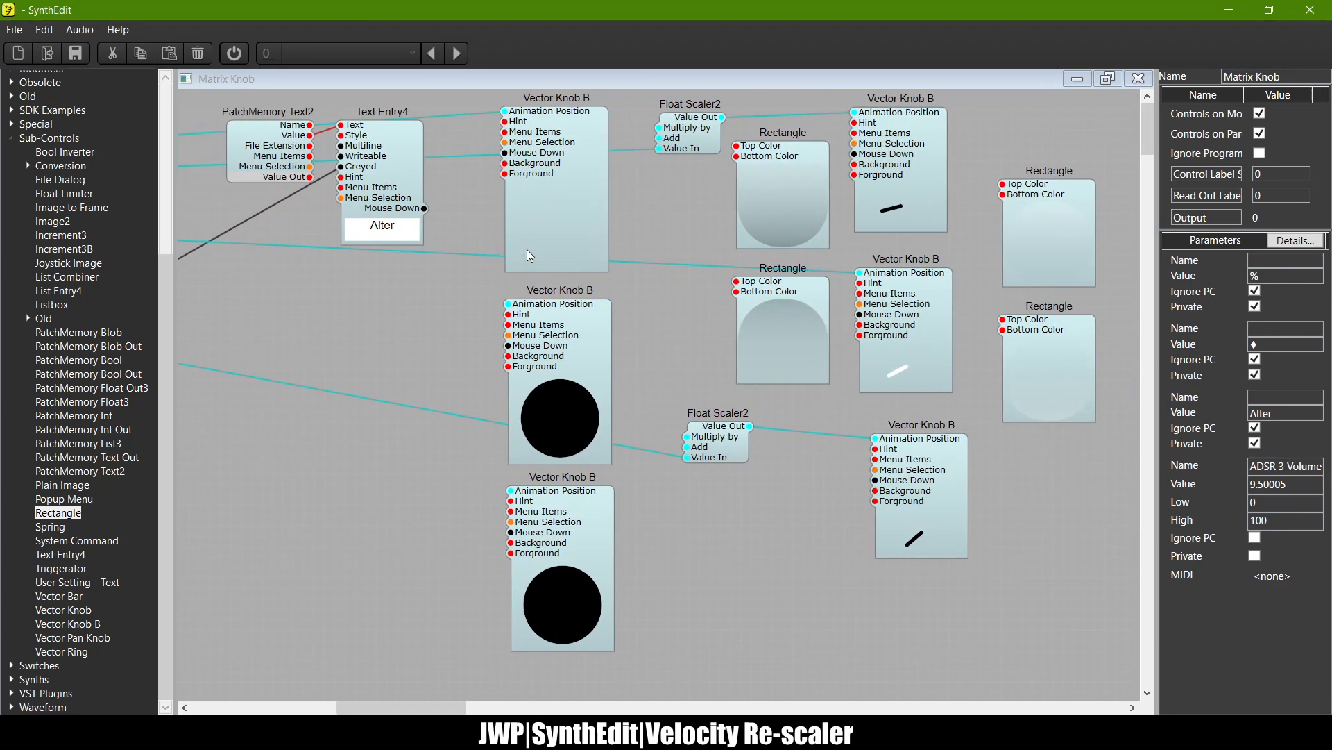
{"action": "scroll", "coordinate": [526, 249], "scroll_direction": "left", "scroll_amount": 8}
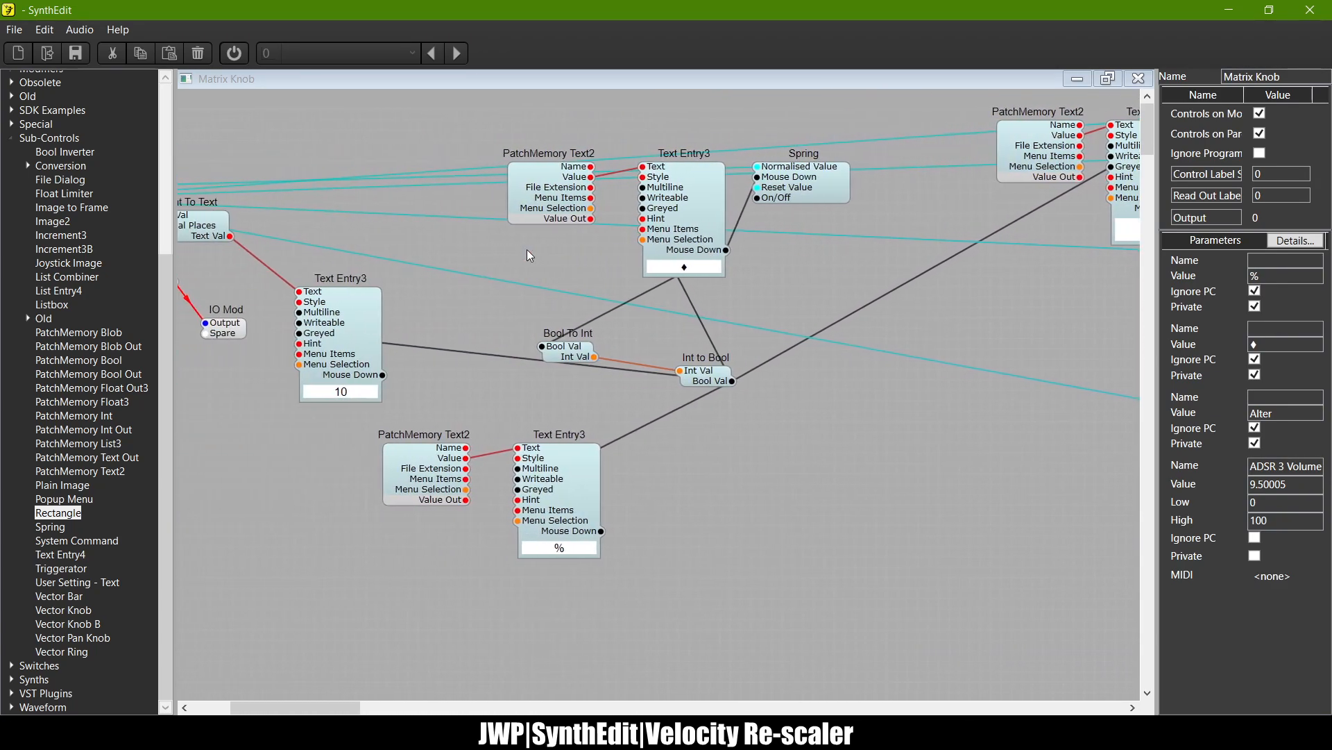
{"action": "scroll", "coordinate": [528, 251], "scroll_direction": "left", "scroll_amount": 3}
{"action": "left_click", "coordinate": [658, 322]}
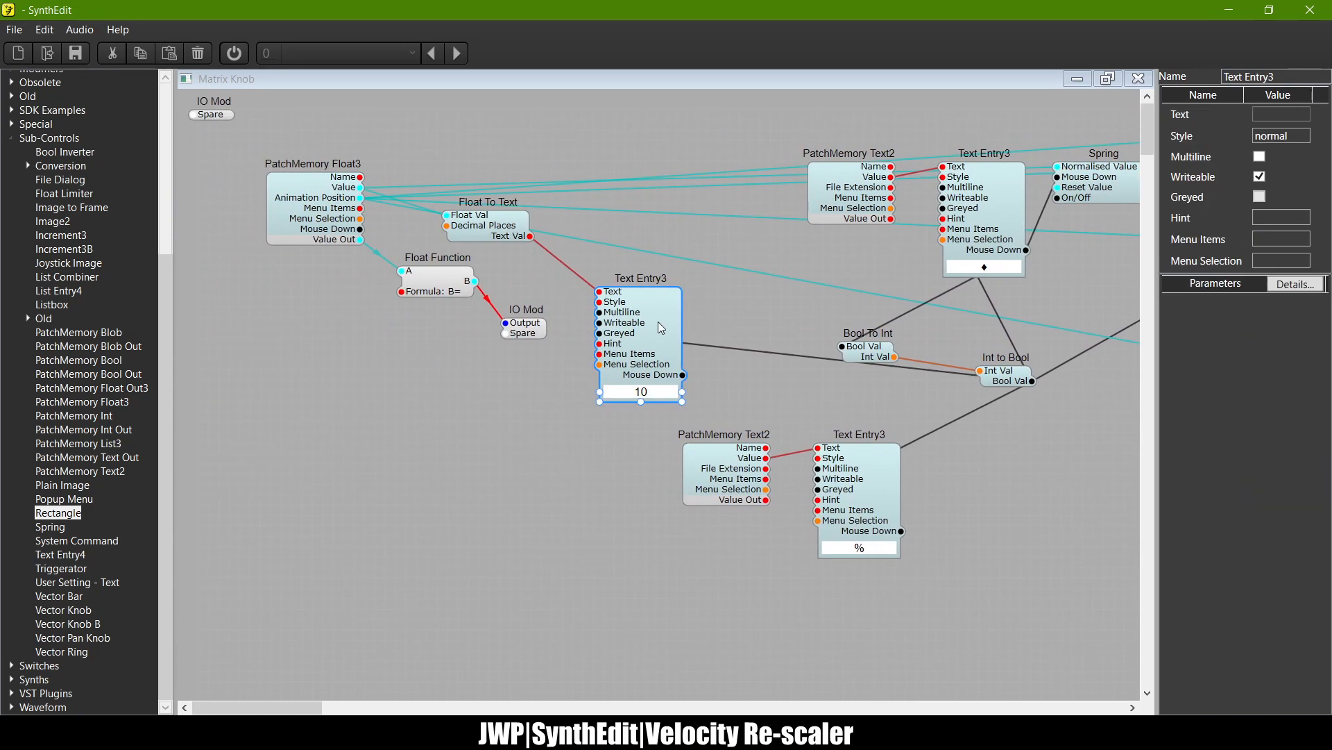
{"action": "left_click", "coordinate": [703, 147]}
{"action": "double_click", "coordinate": [1300, 135]}
{"action": "type", "text": "heading"}
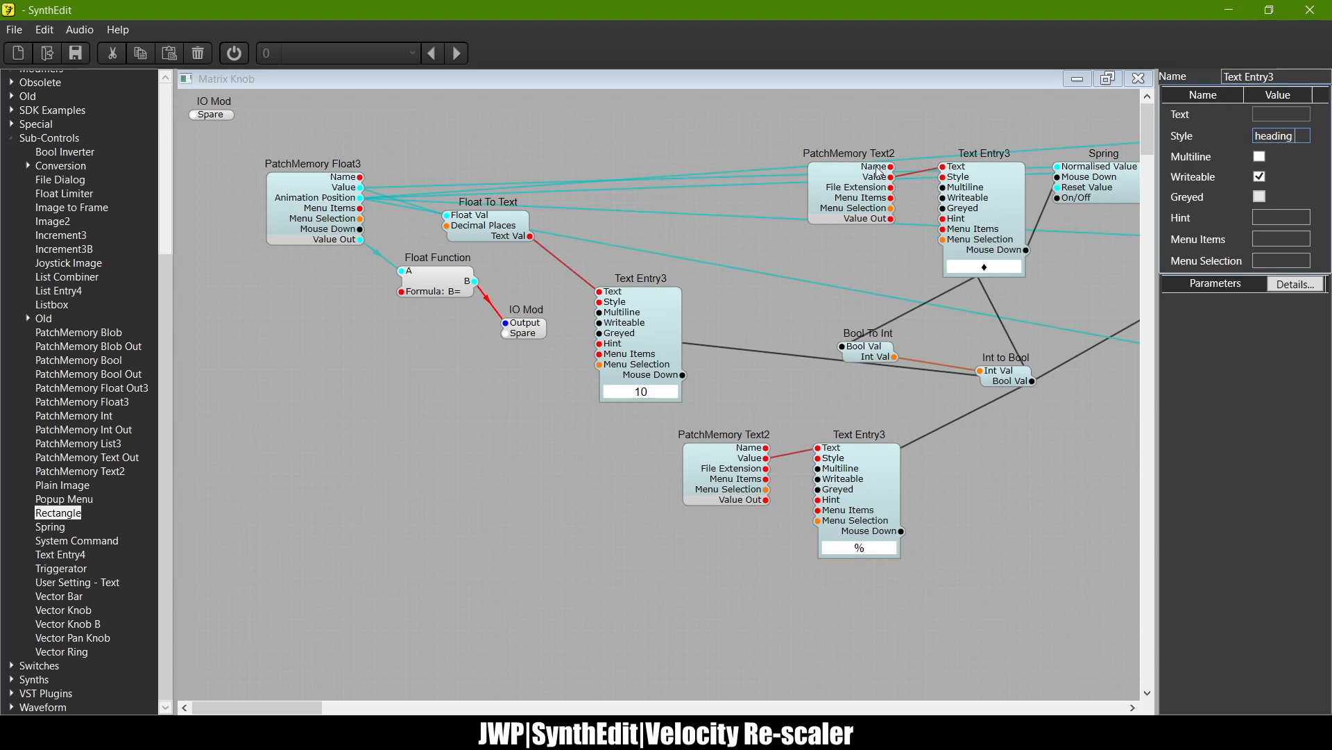
{"action": "type", "text": " 3"}
{"action": "key", "text": "Return"}
{"action": "key", "text": "Tab"}
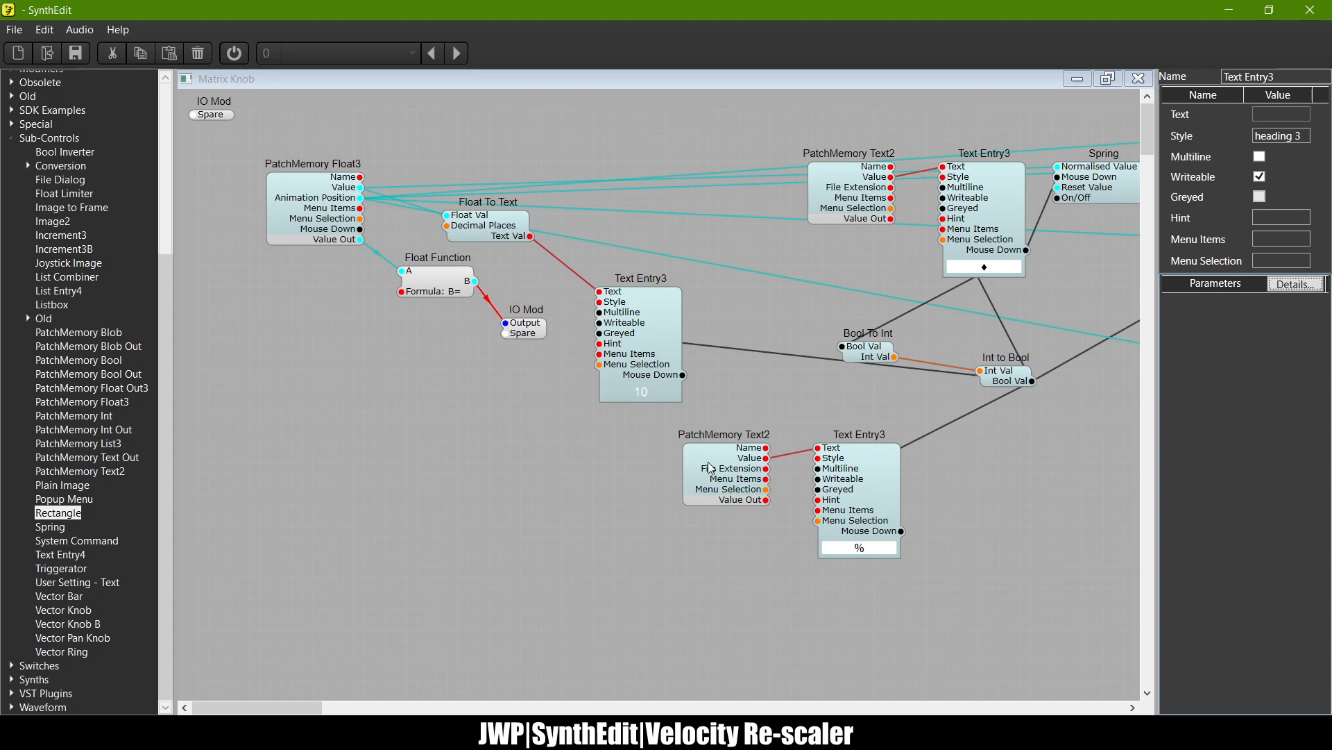
Step: Set the Style of the Text Entry3 that displays % to heading 3, copying the value from the Text Entry3 fed by Float To Text
{"action": "left_click", "coordinate": [732, 473]}
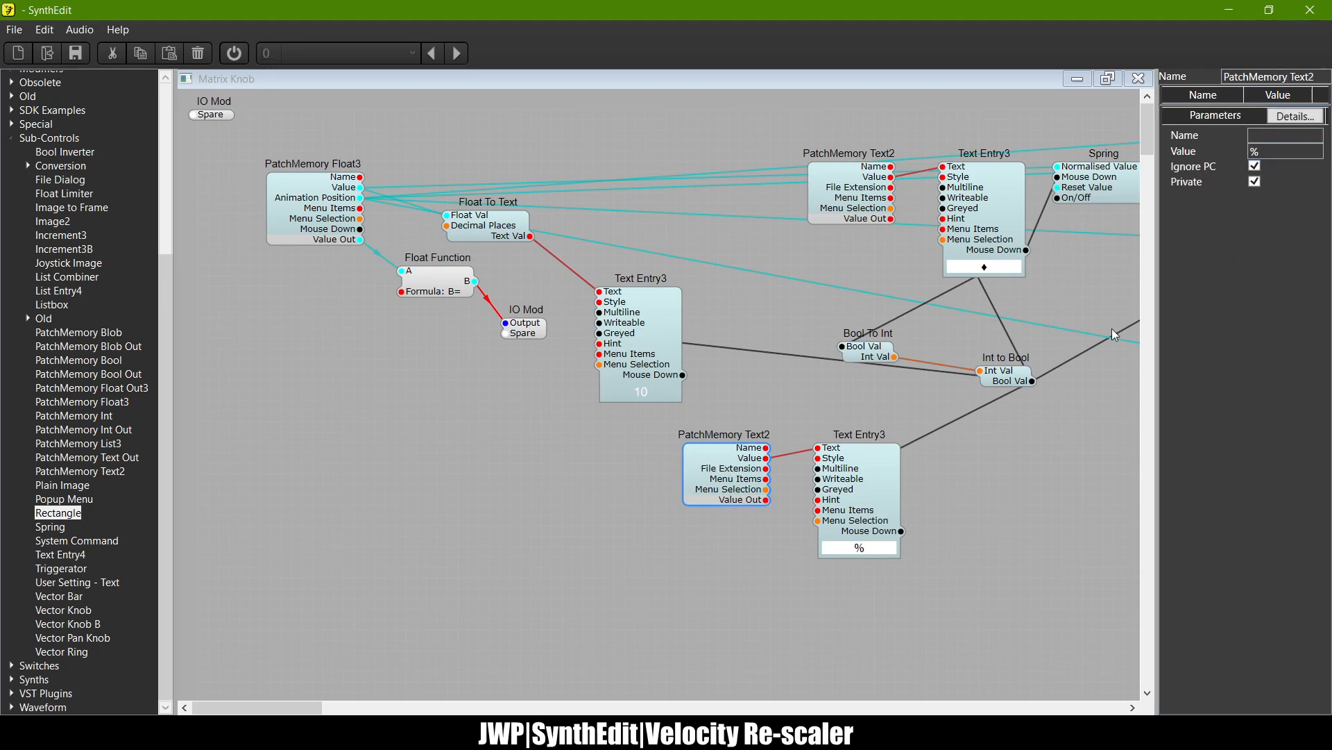
{"action": "left_click", "coordinate": [881, 490]}
{"action": "left_click", "coordinate": [653, 347]}
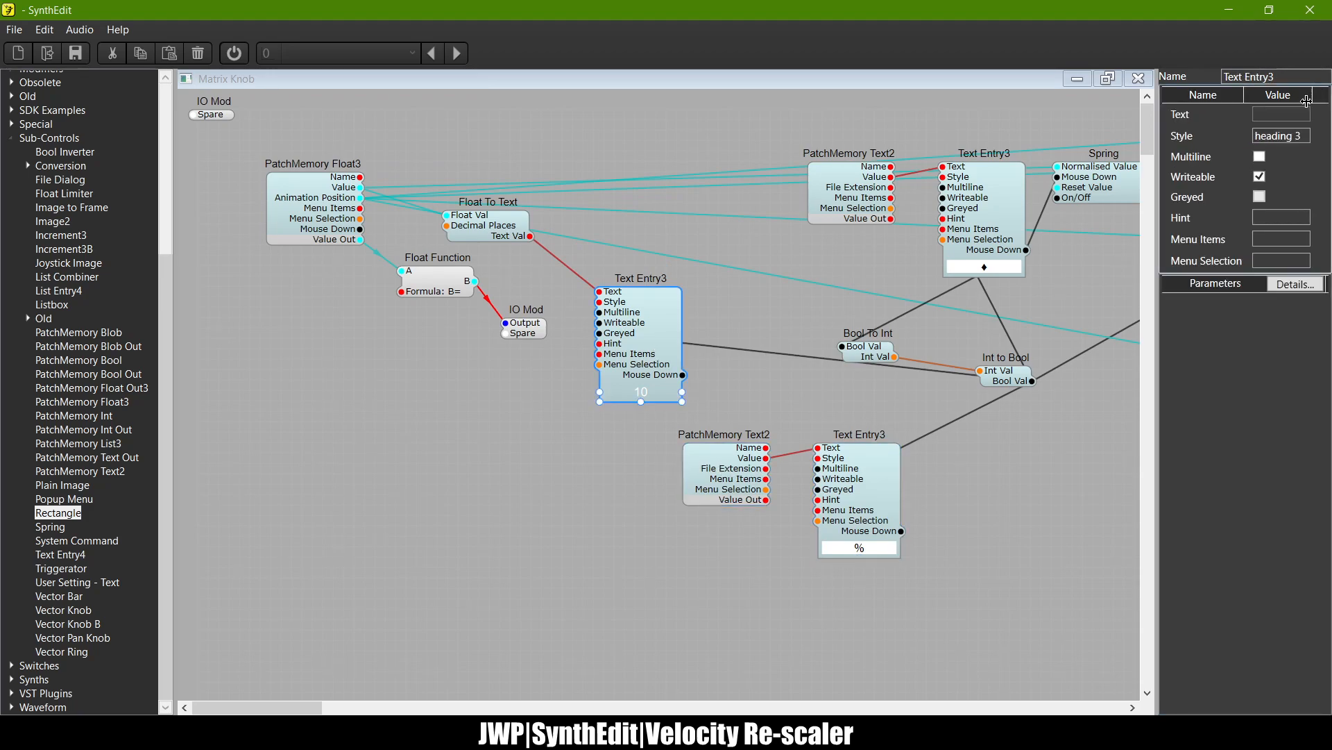
{"action": "left_click", "coordinate": [1308, 133]}
{"action": "key", "text": "ctrl+c"}
{"action": "left_click", "coordinate": [844, 479]}
{"action": "left_click", "coordinate": [1304, 135]}
{"action": "key", "text": "ctrl+v"}
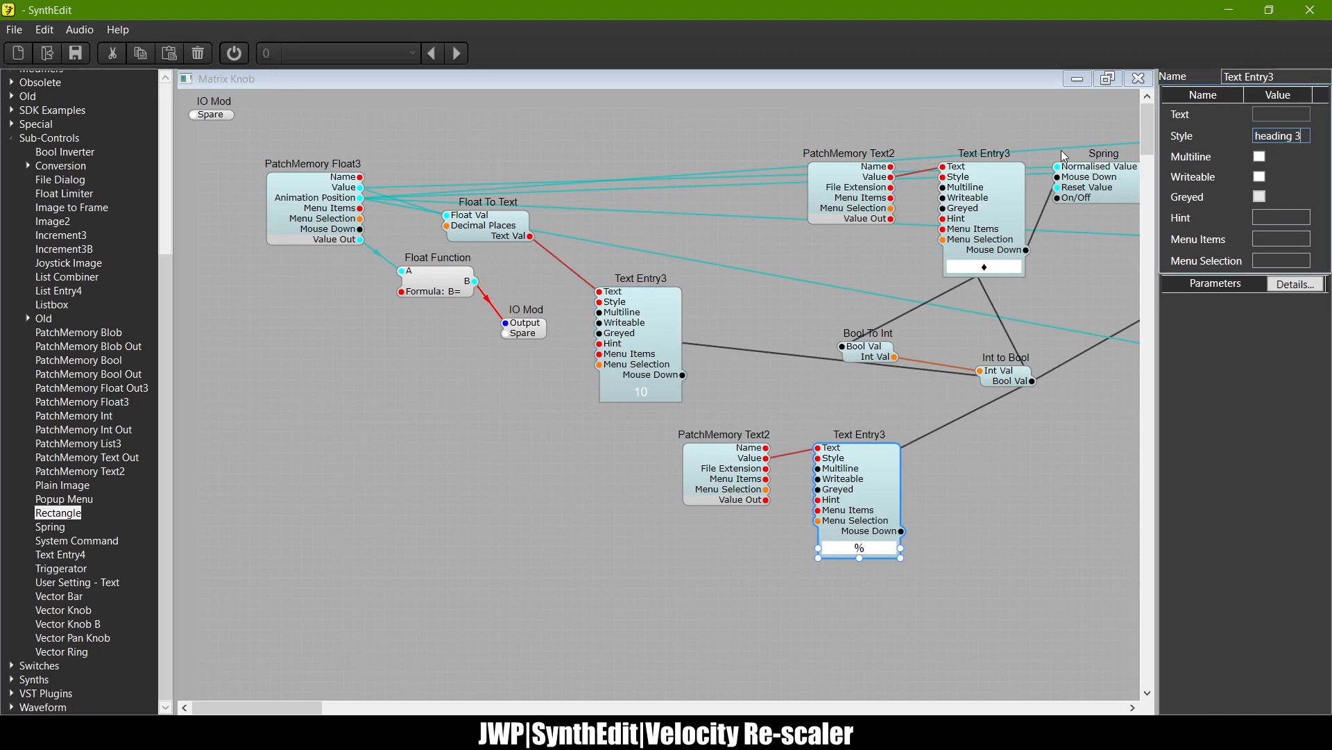
{"action": "key", "text": "Return"}
Step: Set the Style of the Text Entry3 that displays the diamond symbol to heading 3
{"action": "scroll", "coordinate": [674, 210], "scroll_direction": "right", "scroll_amount": 8}
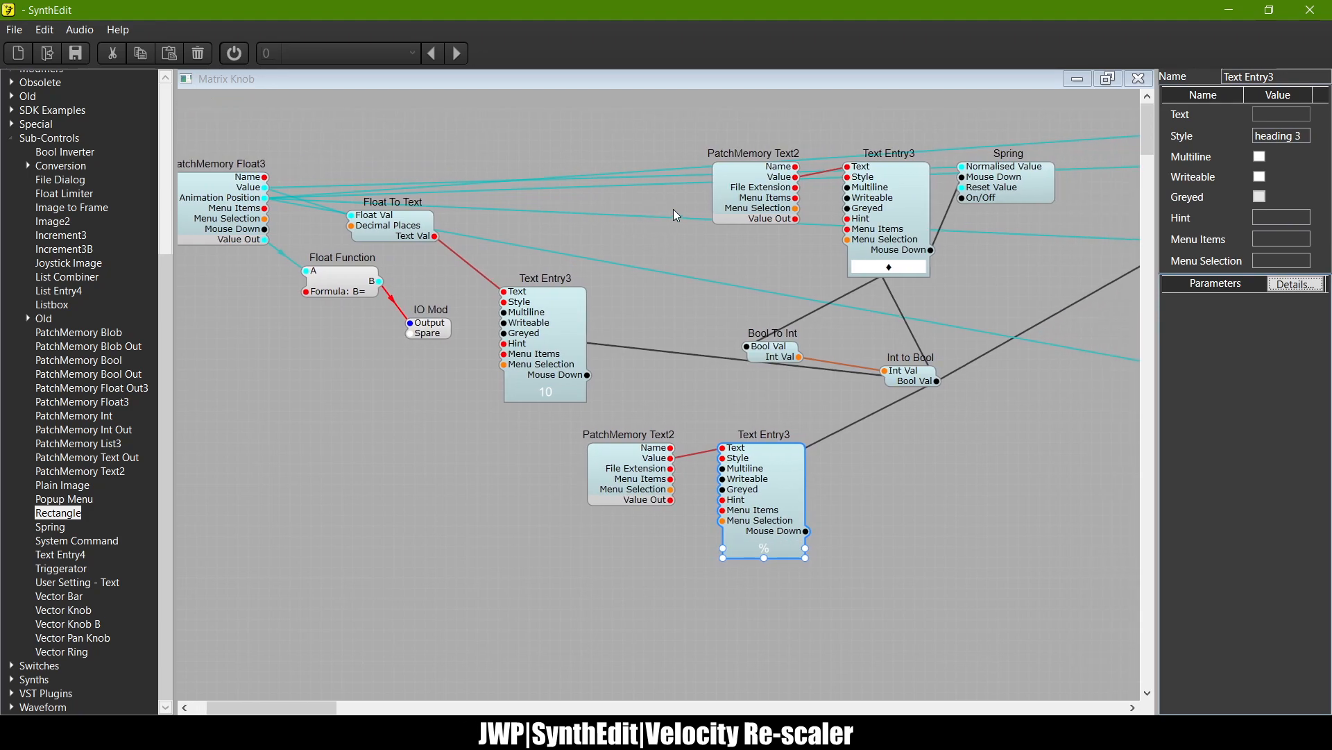
{"action": "left_click", "coordinate": [706, 196]}
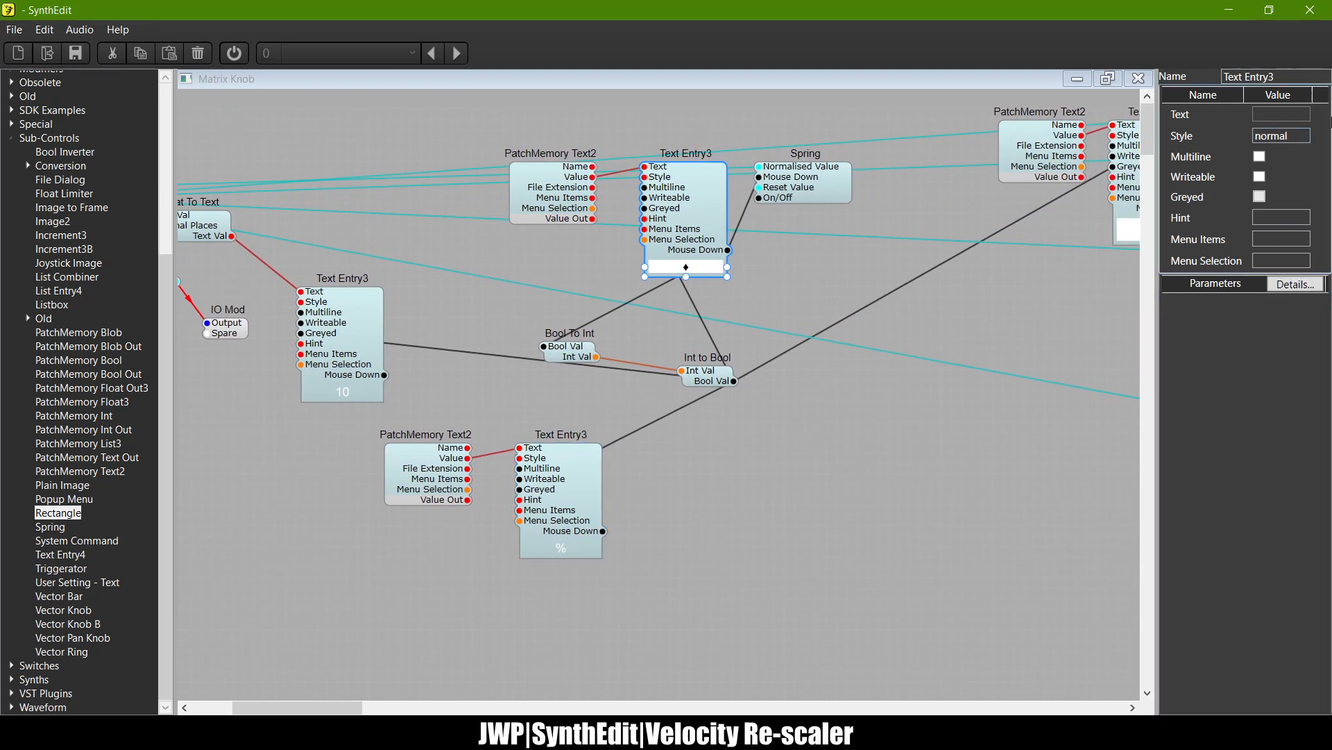
{"action": "left_click_drag", "start_coordinate": [1300, 135], "coordinate": [1047, 157]}
{"action": "key", "text": "ctrl+v"}
{"action": "key", "text": "Return"}
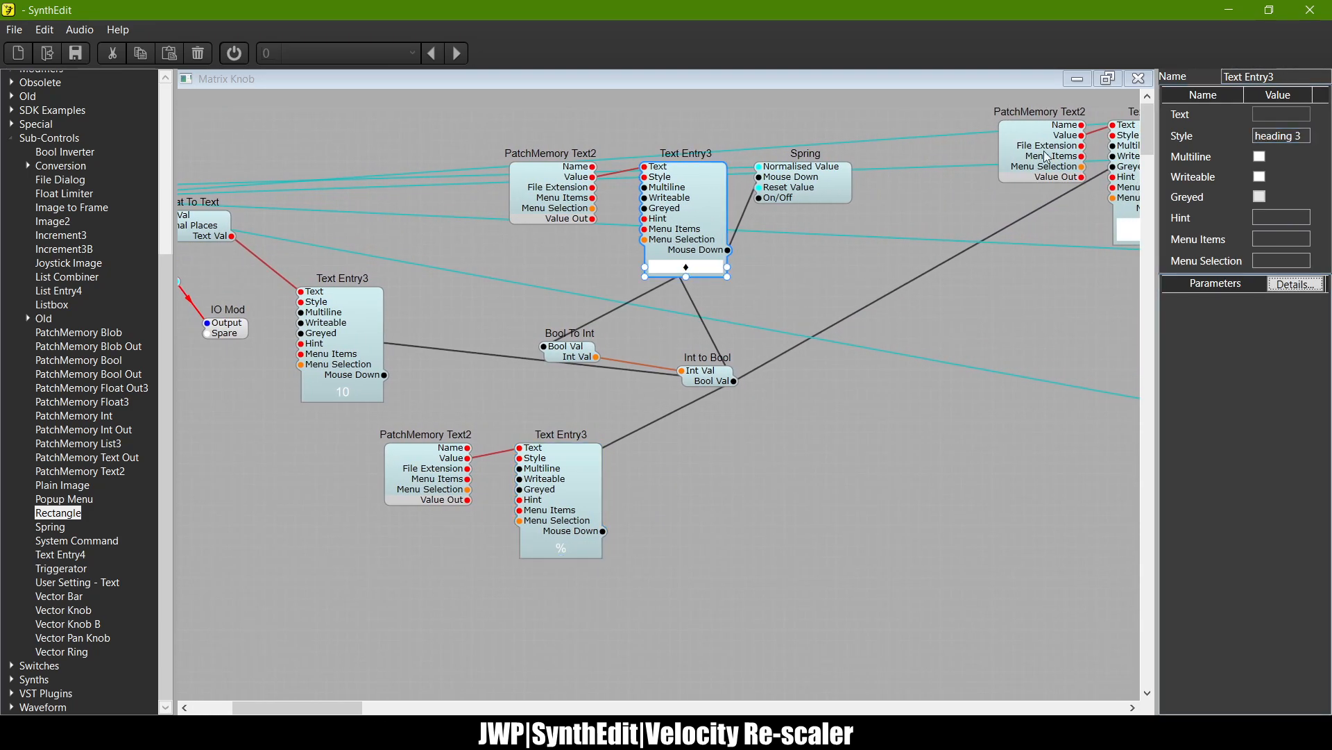
Step: Set the Style of the Text Entry4 that displays Alter to heading 3
{"action": "scroll", "coordinate": [782, 289], "scroll_direction": "right", "scroll_amount": 7}
{"action": "left_click", "coordinate": [916, 156]}
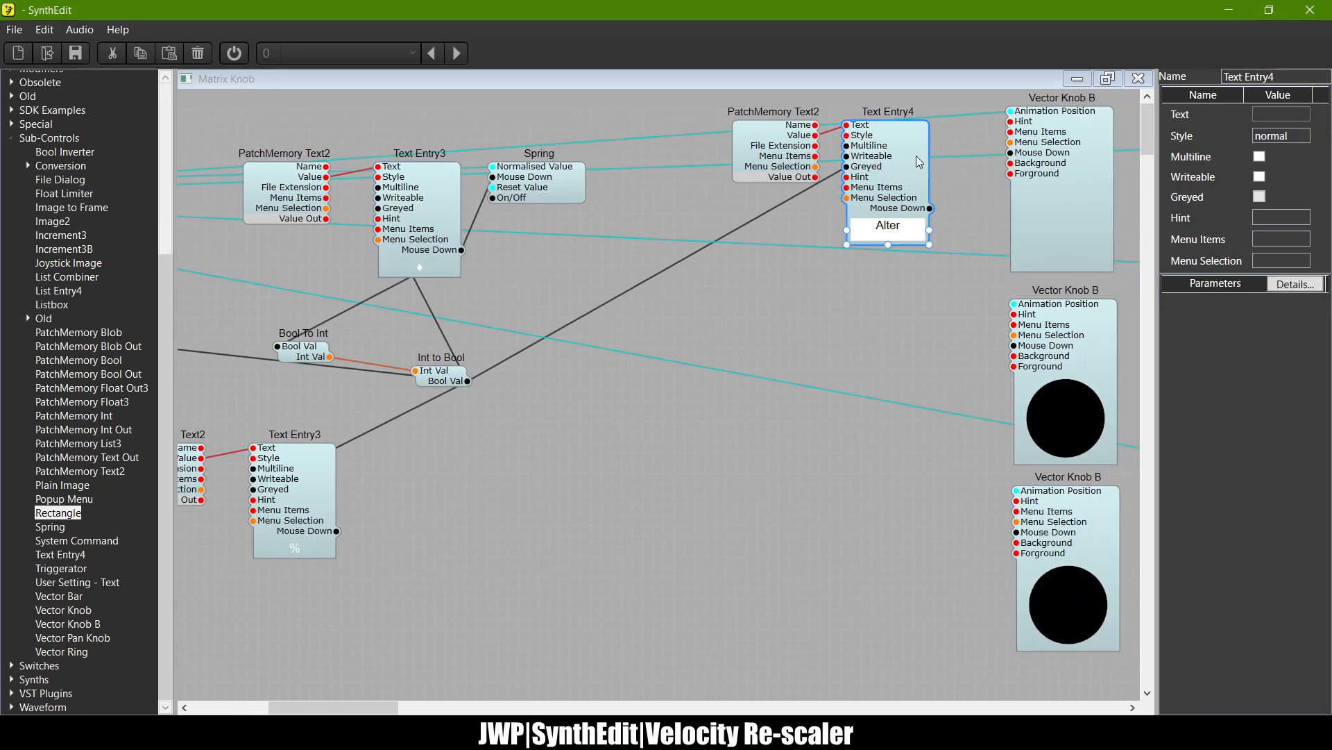
{"action": "left_click_drag", "start_coordinate": [1304, 139], "coordinate": [939, 159]}
{"action": "key", "text": "ctrl+v"}
{"action": "key", "text": "Return"}
Step: Close the Matrix Knob's structure and open the Velocity Re-scaler's panel editor in a maximized window
{"action": "left_click", "coordinate": [781, 153]}
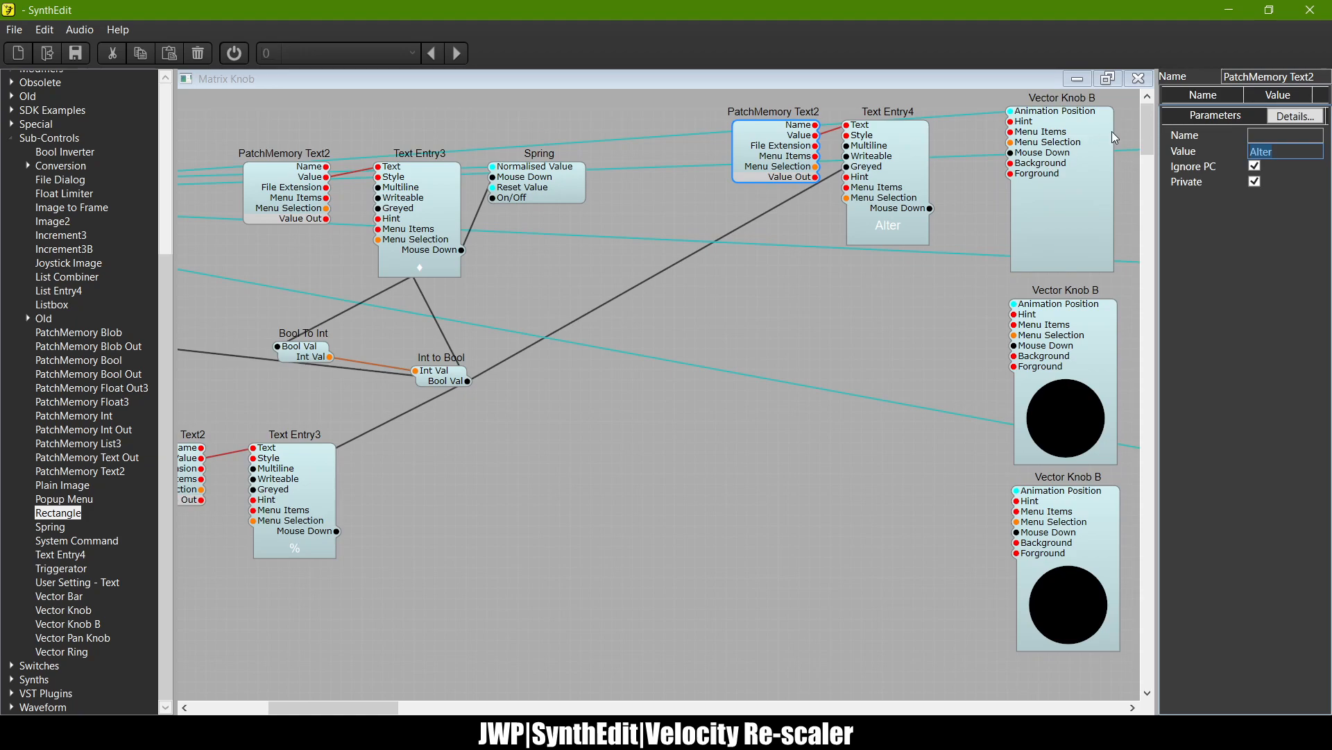
{"action": "scroll", "coordinate": [800, 309], "scroll_direction": "right", "scroll_amount": 4}
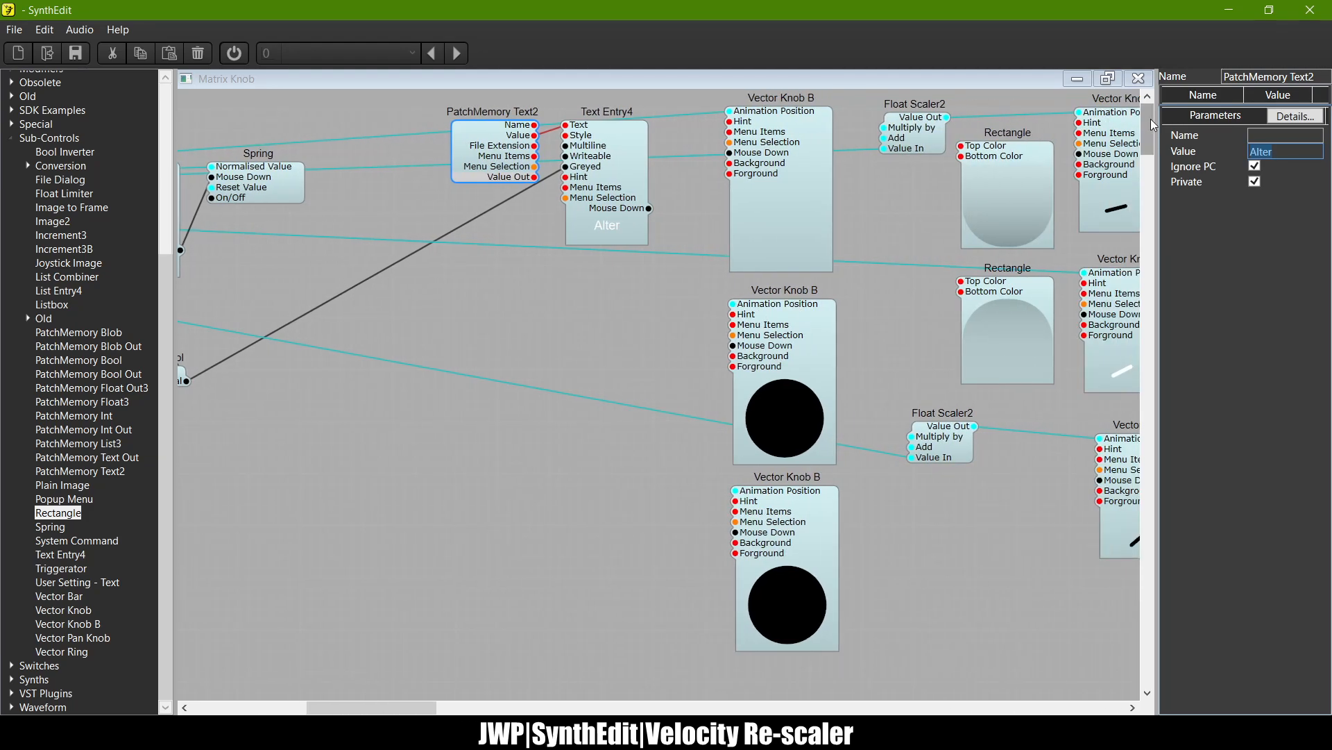
{"action": "left_click", "coordinate": [1138, 78]}
{"action": "right_click", "coordinate": [730, 443]}
{"action": "left_click", "coordinate": [731, 468]}
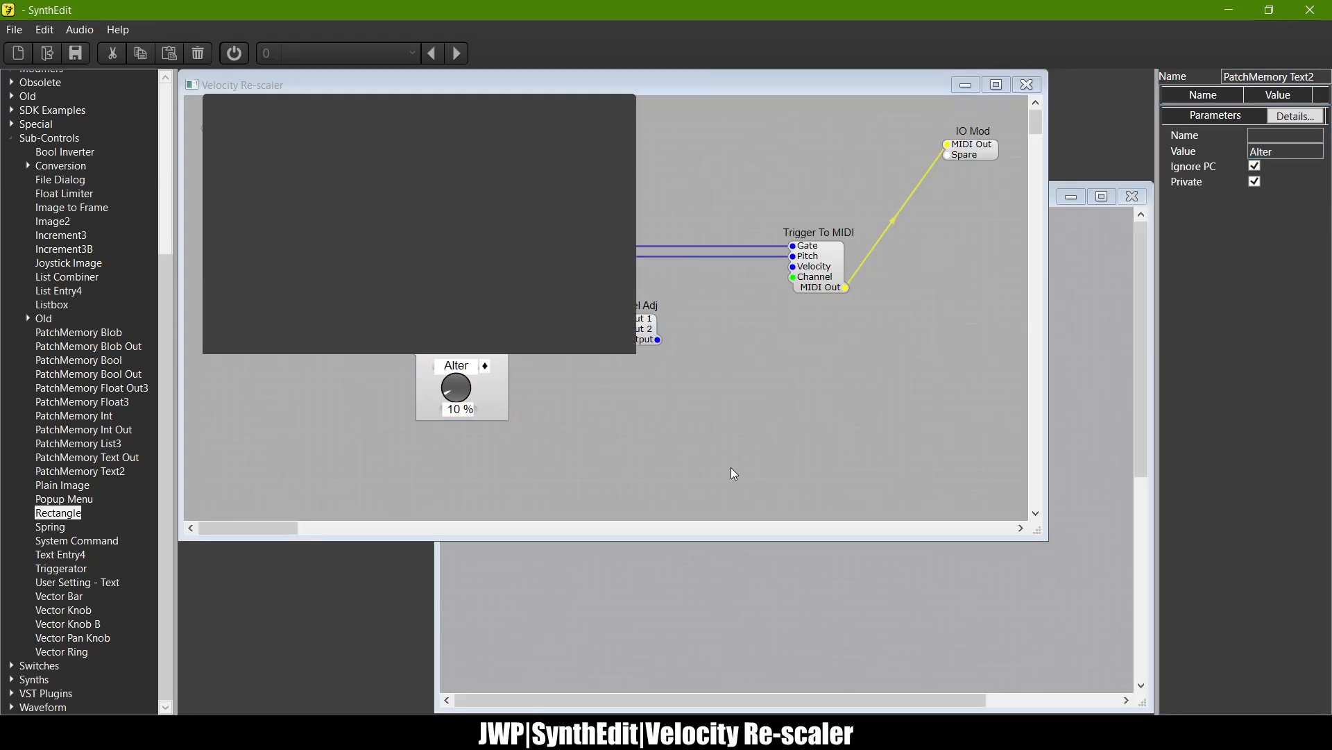
{"action": "left_click", "coordinate": [584, 110]}
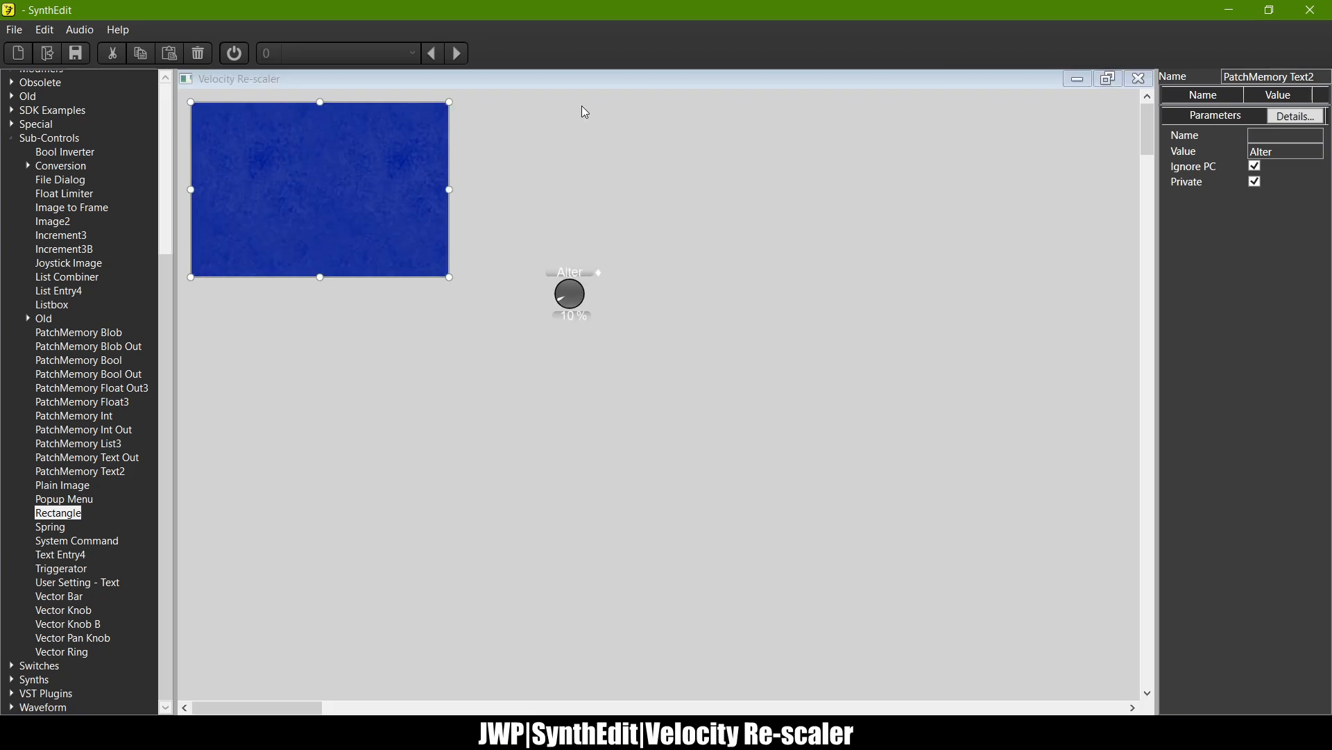
Step: Move the Matrix Knob onto the middle of the blue panel and close the panel editor
{"action": "left_click", "coordinate": [583, 285]}
{"action": "left_click_drag", "start_coordinate": [571, 258], "coordinate": [316, 183]}
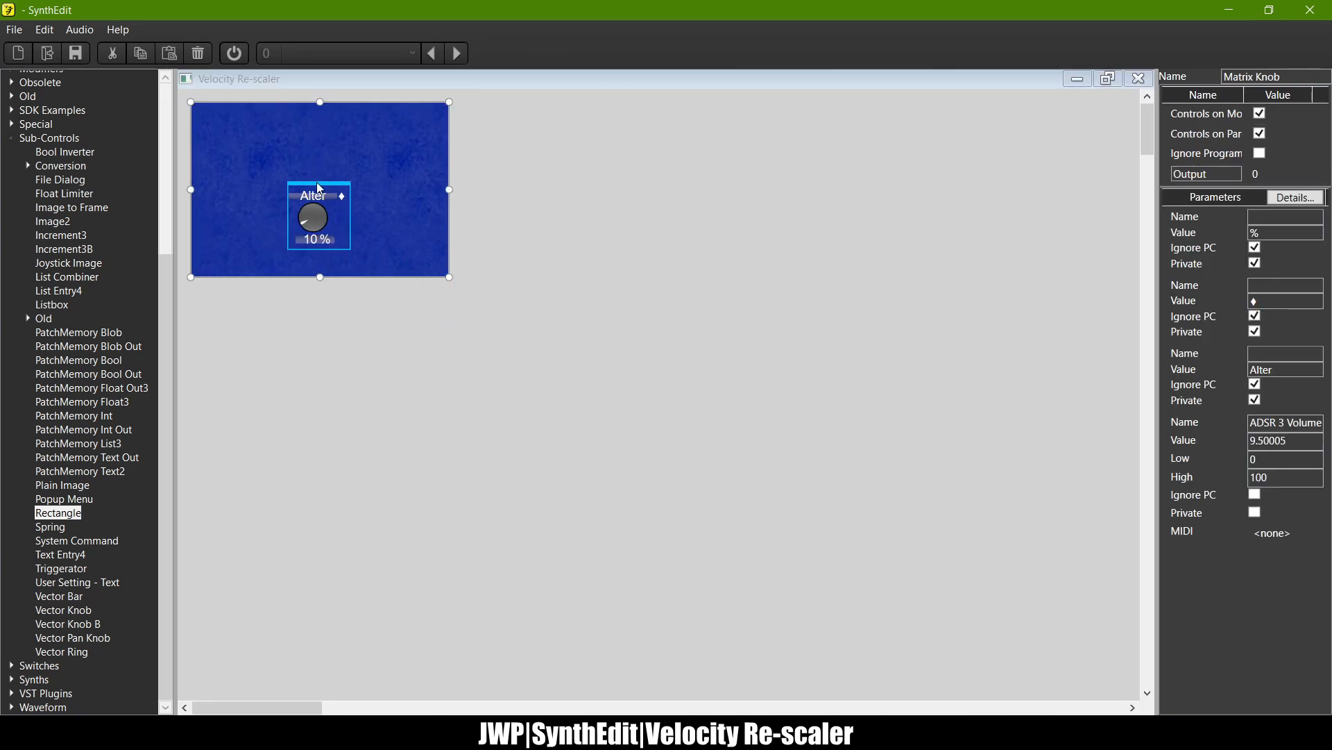
{"action": "left_click", "coordinate": [1137, 78]}
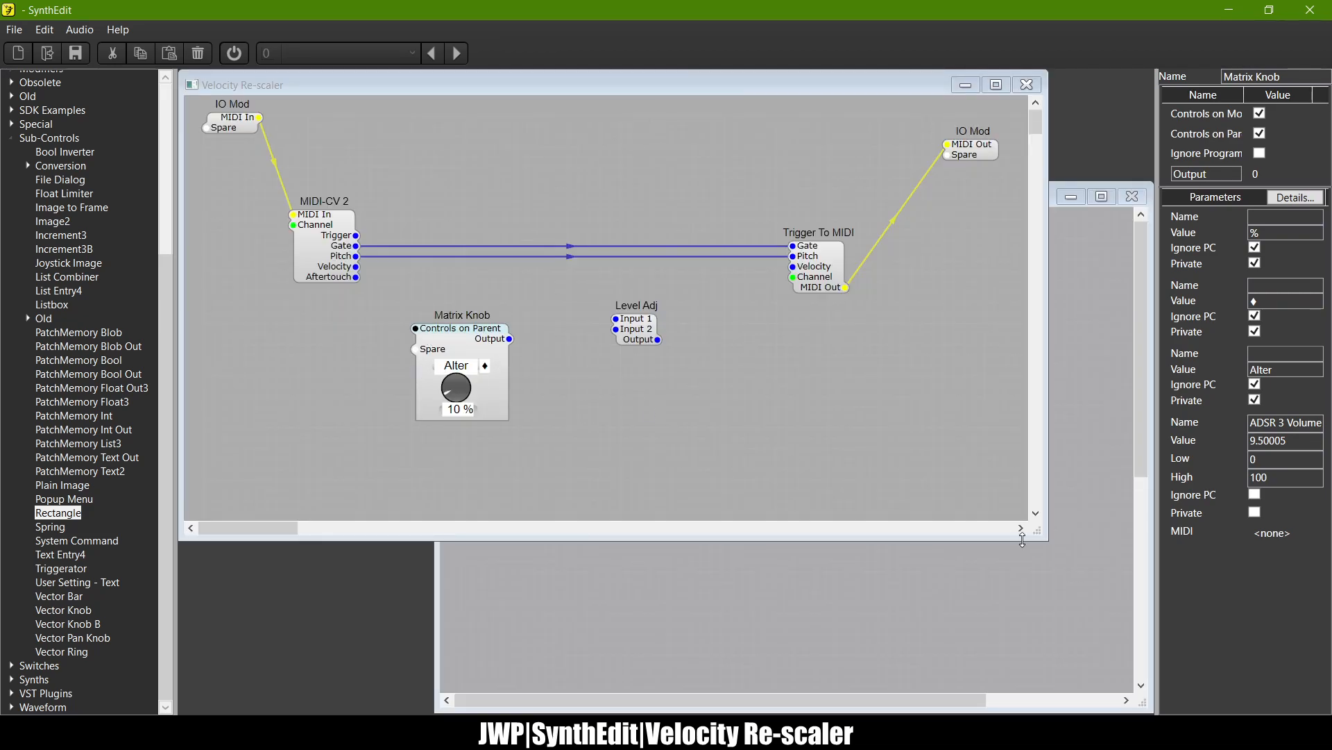
Step: Enlarge the Velocity Re-scaler structure window and reposition the Matrix Knob and Level Adj, with the knob well below Level Adj
{"action": "left_click_drag", "start_coordinate": [1035, 537], "coordinate": [1089, 668]}
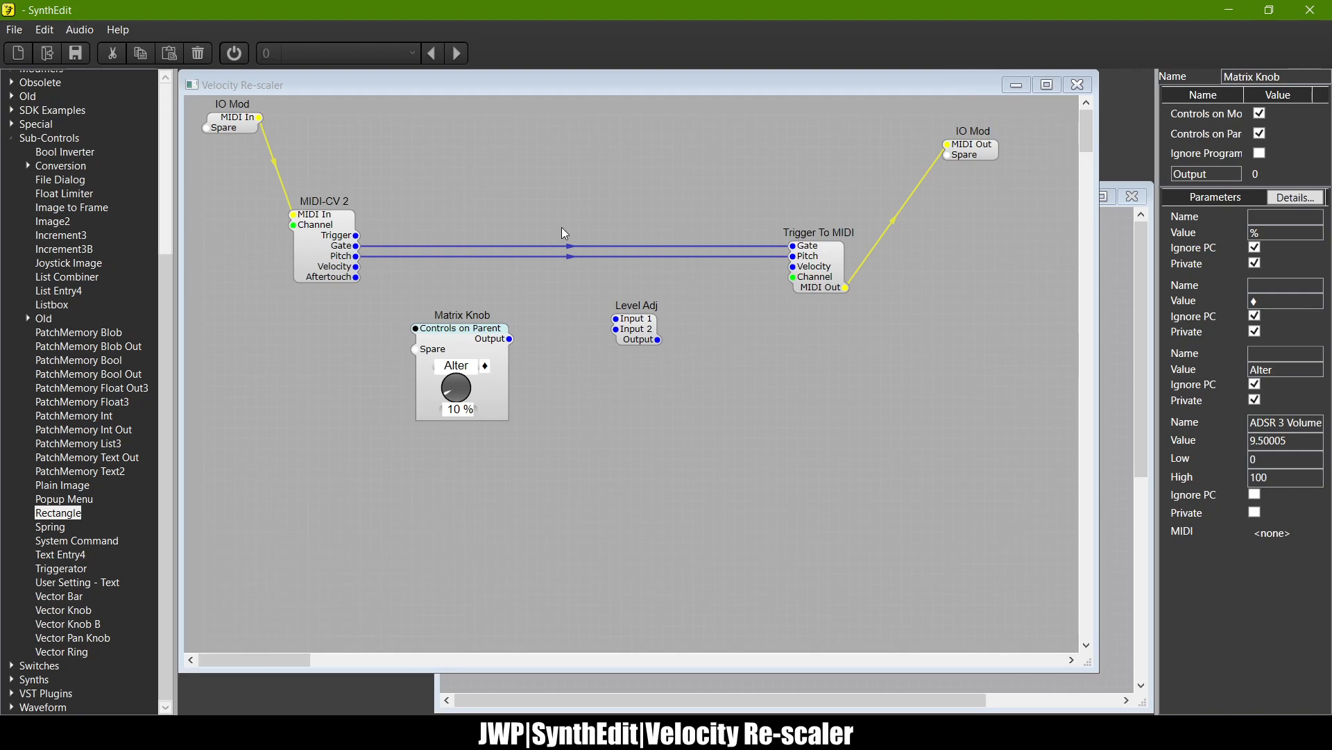
{"action": "left_click_drag", "start_coordinate": [459, 340], "coordinate": [504, 371]}
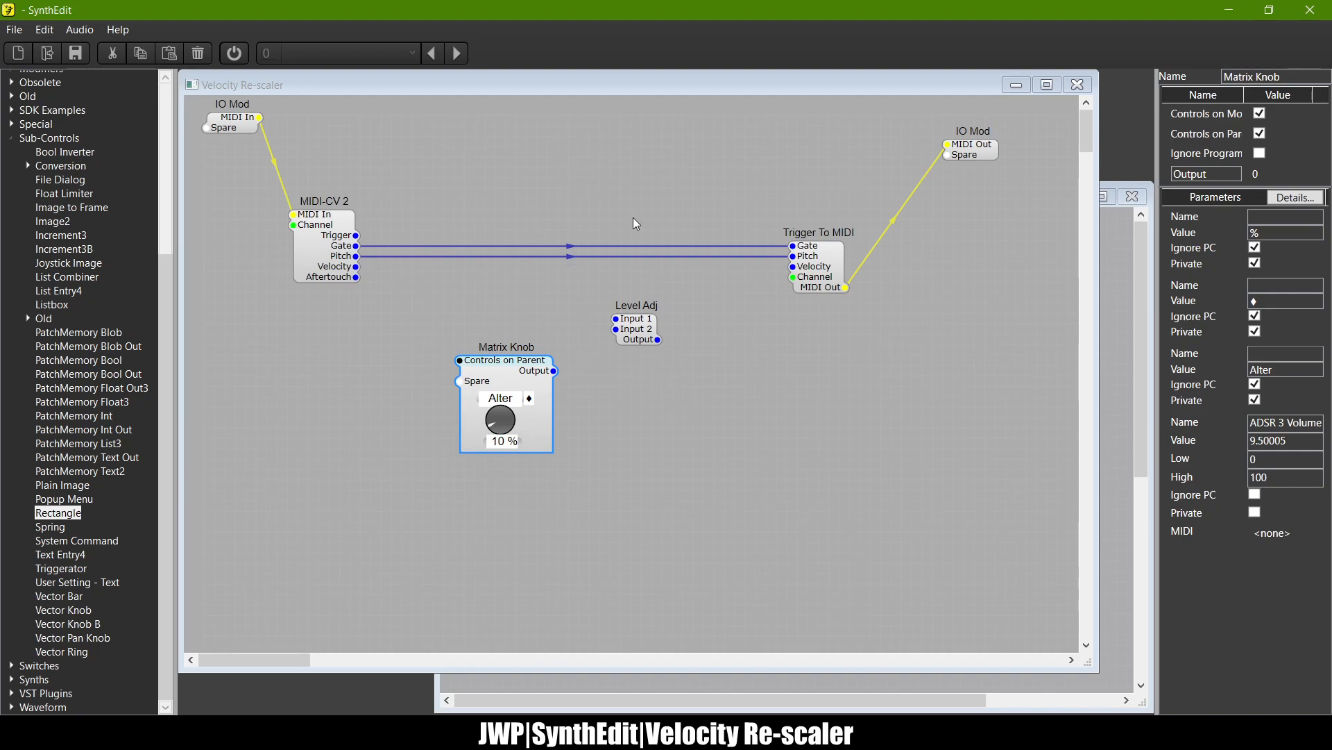
{"action": "left_click_drag", "start_coordinate": [511, 370], "coordinate": [502, 444]}
{"action": "left_click", "coordinate": [639, 330]}
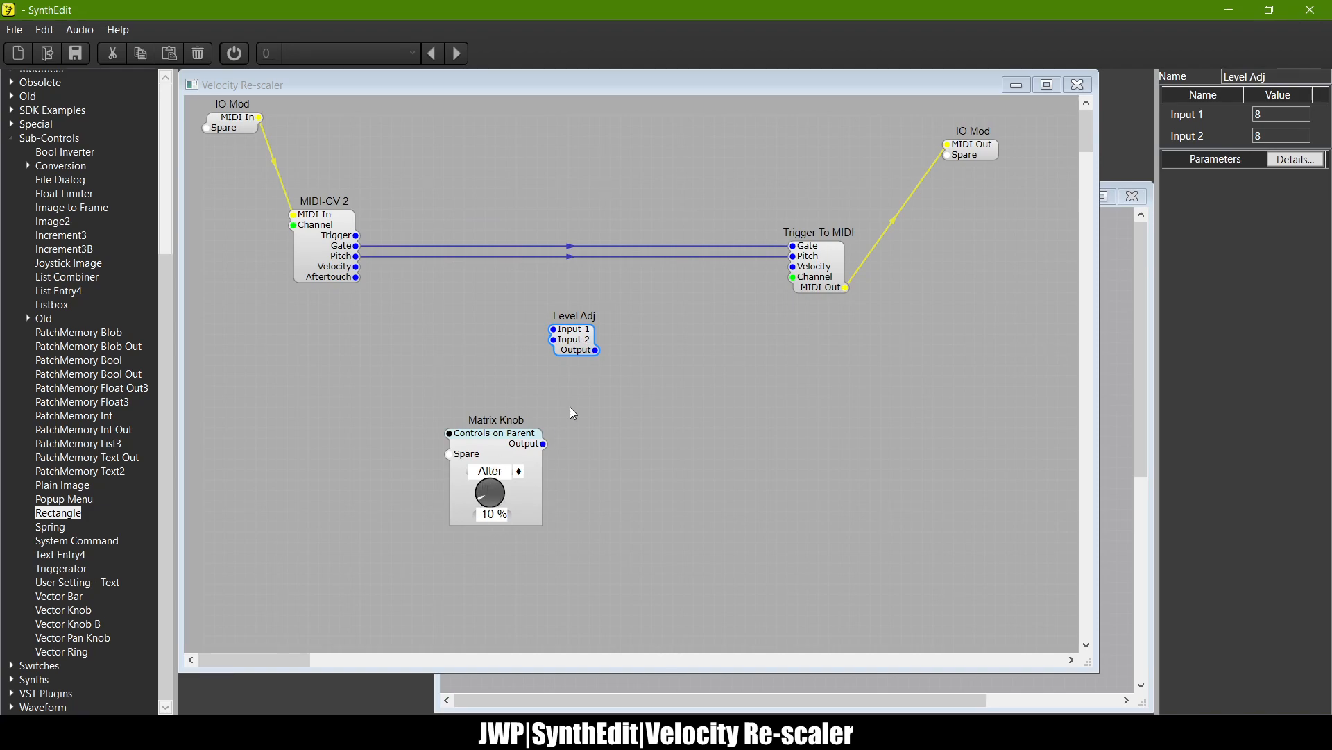
Step: Open the Matrix Knob's structure, bring up its panel editor in a maximized window and zoom in on the knob
{"action": "double_click", "coordinate": [501, 456]}
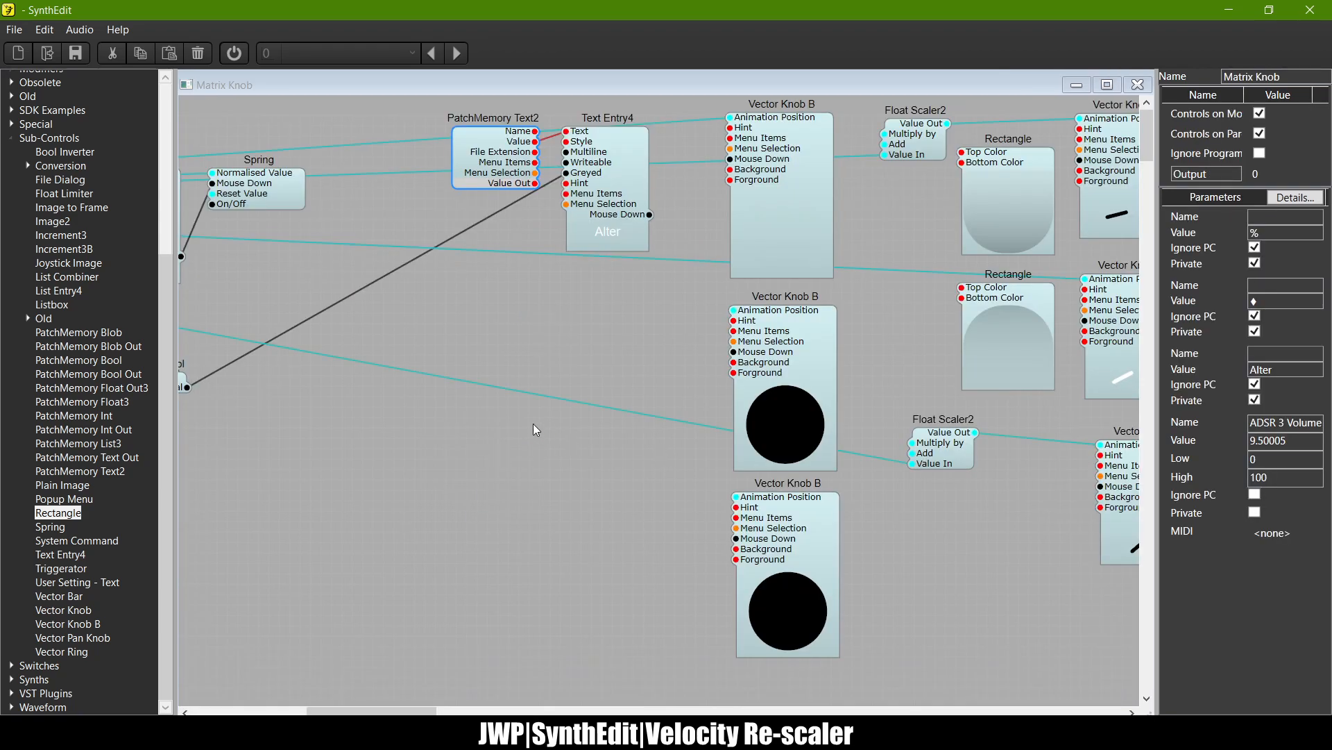
{"action": "scroll", "coordinate": [533, 425], "scroll_direction": "right", "scroll_amount": 4}
{"action": "left_click", "coordinate": [695, 516]}
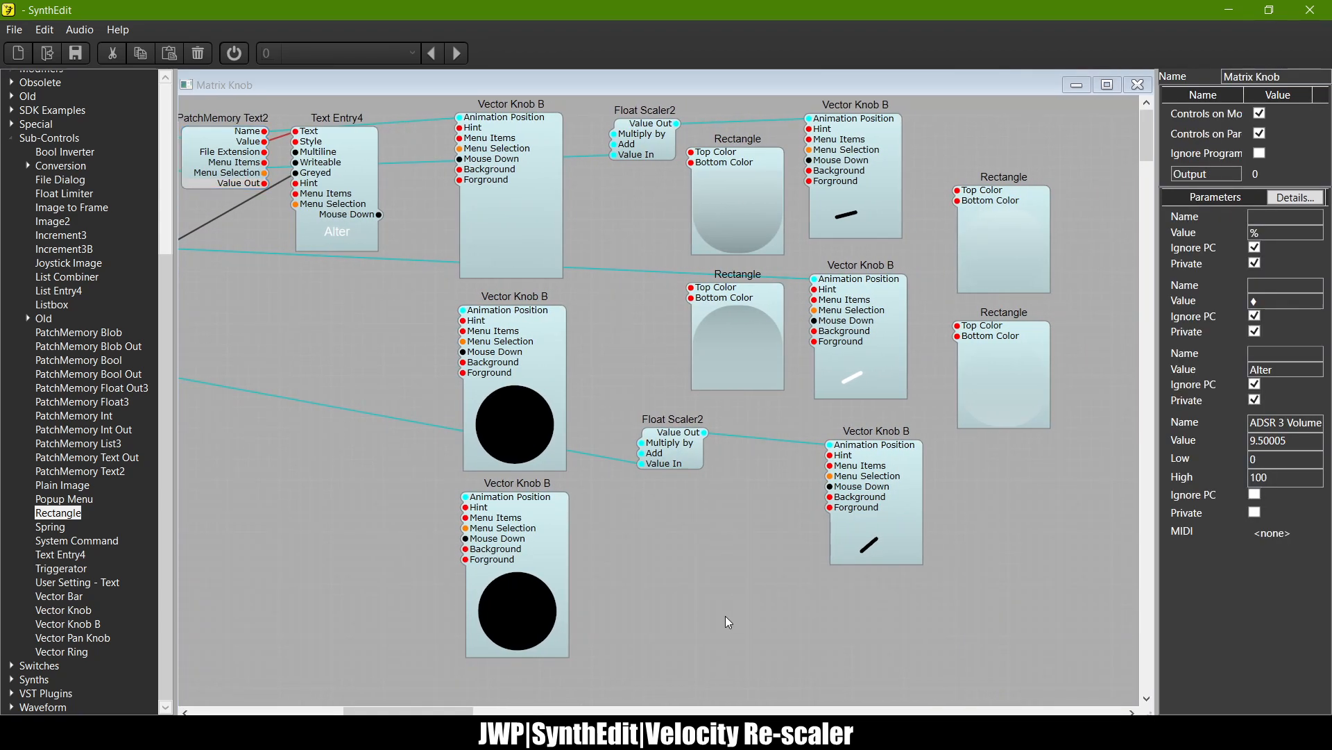
{"action": "double_click", "coordinate": [758, 610]}
{"action": "left_click", "coordinate": [893, 278]}
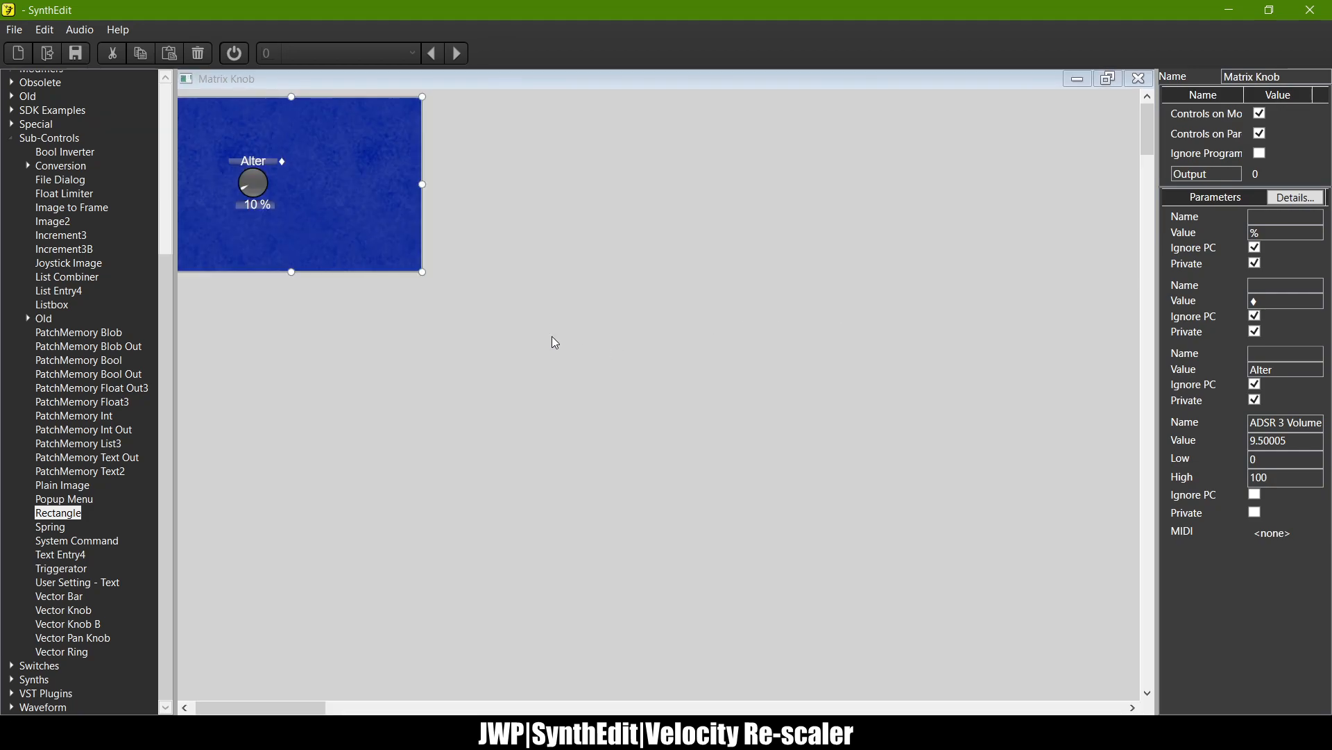
{"action": "scroll", "coordinate": [231, 184], "scroll_direction": "up", "scroll_amount": 3}
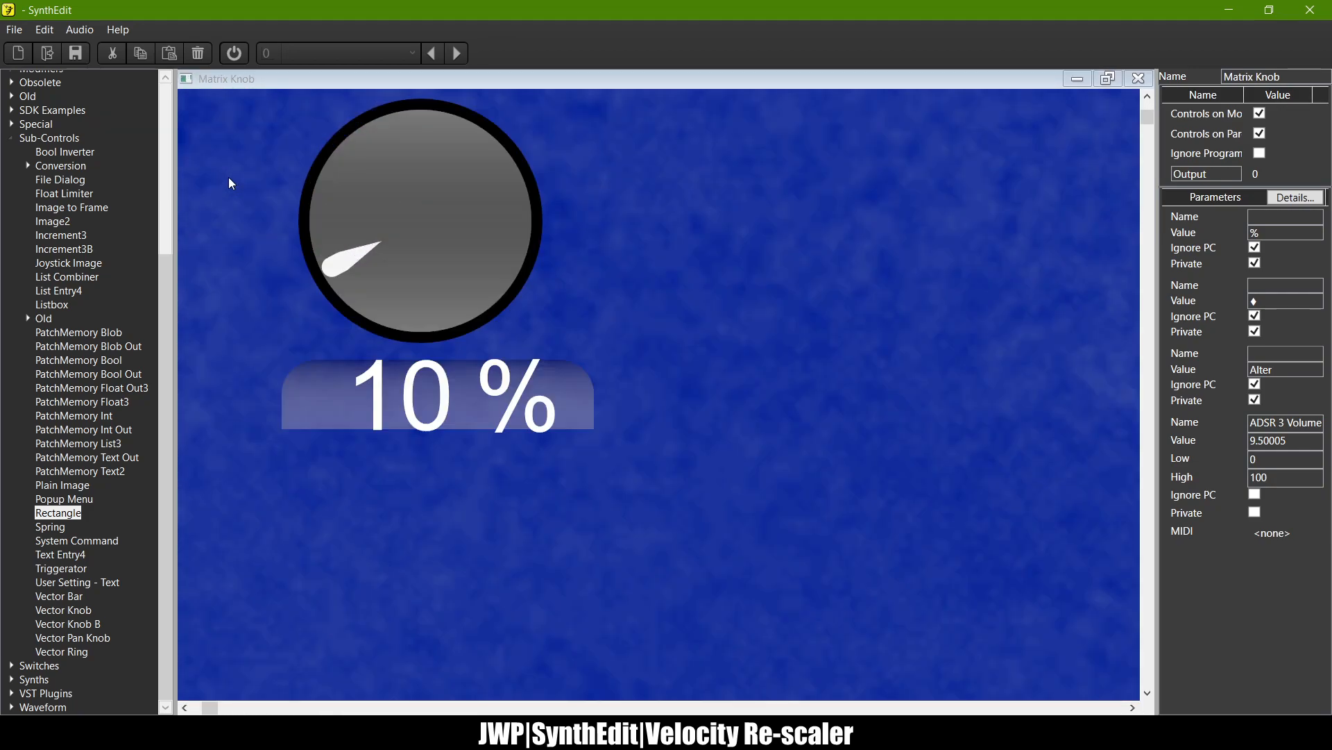
{"action": "scroll", "coordinate": [231, 184], "scroll_direction": "down", "scroll_amount": 3}
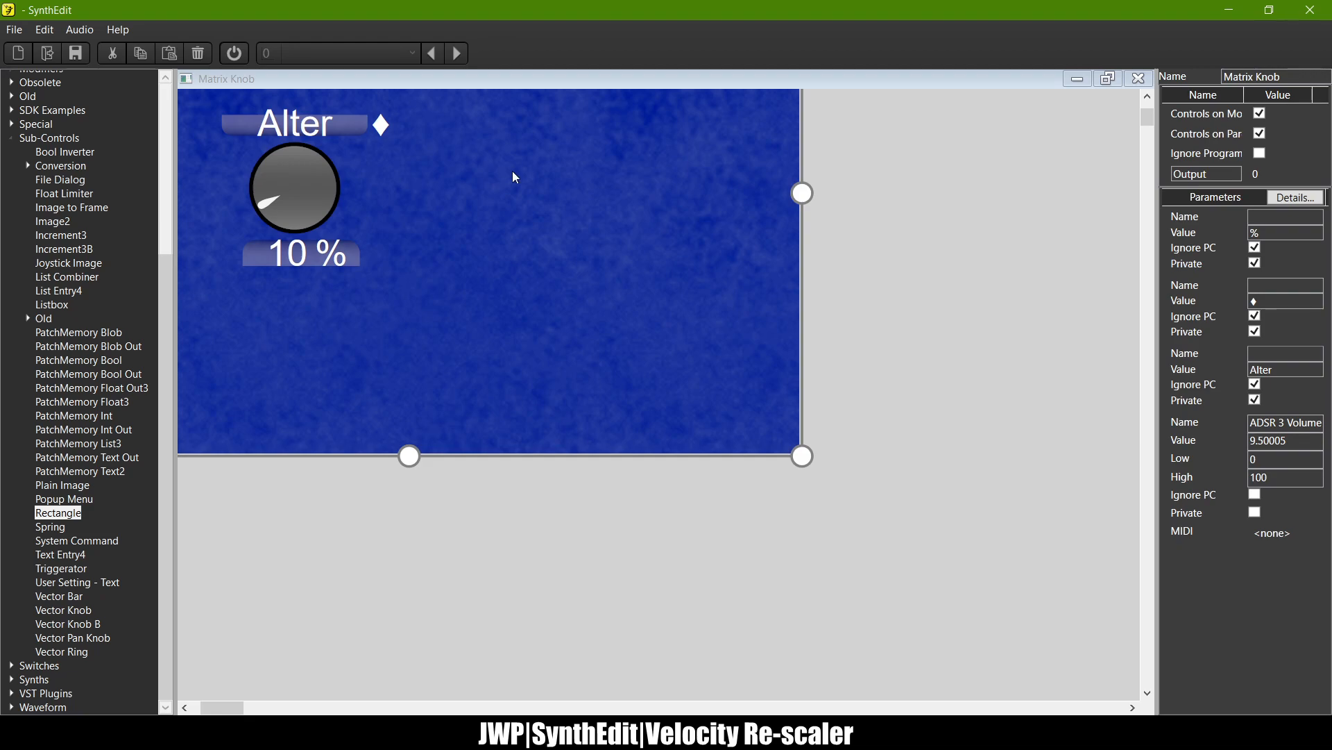
Step: Move the uppermost Vector Knob B off the knob to outside the blue panel and set its Background to 0F000000
{"action": "left_click", "coordinate": [299, 189]}
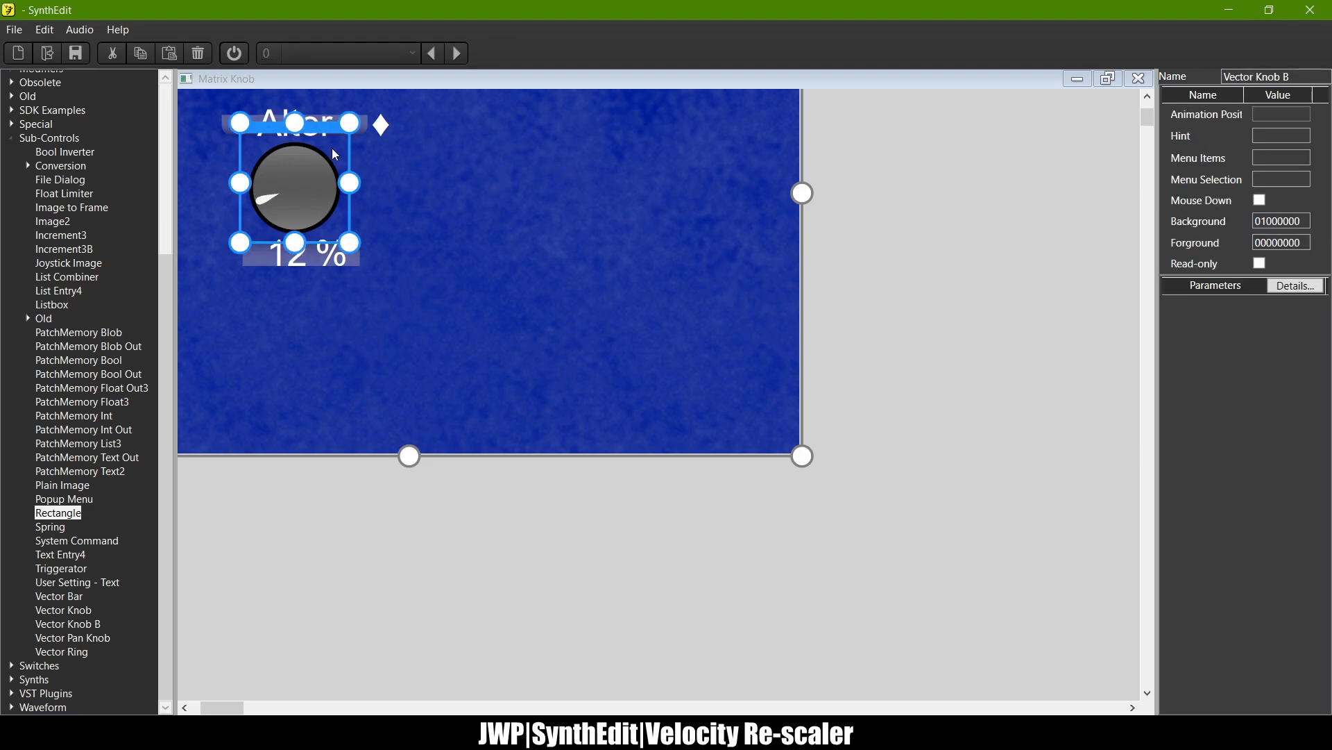
{"action": "left_click_drag", "start_coordinate": [320, 130], "coordinate": [904, 134]}
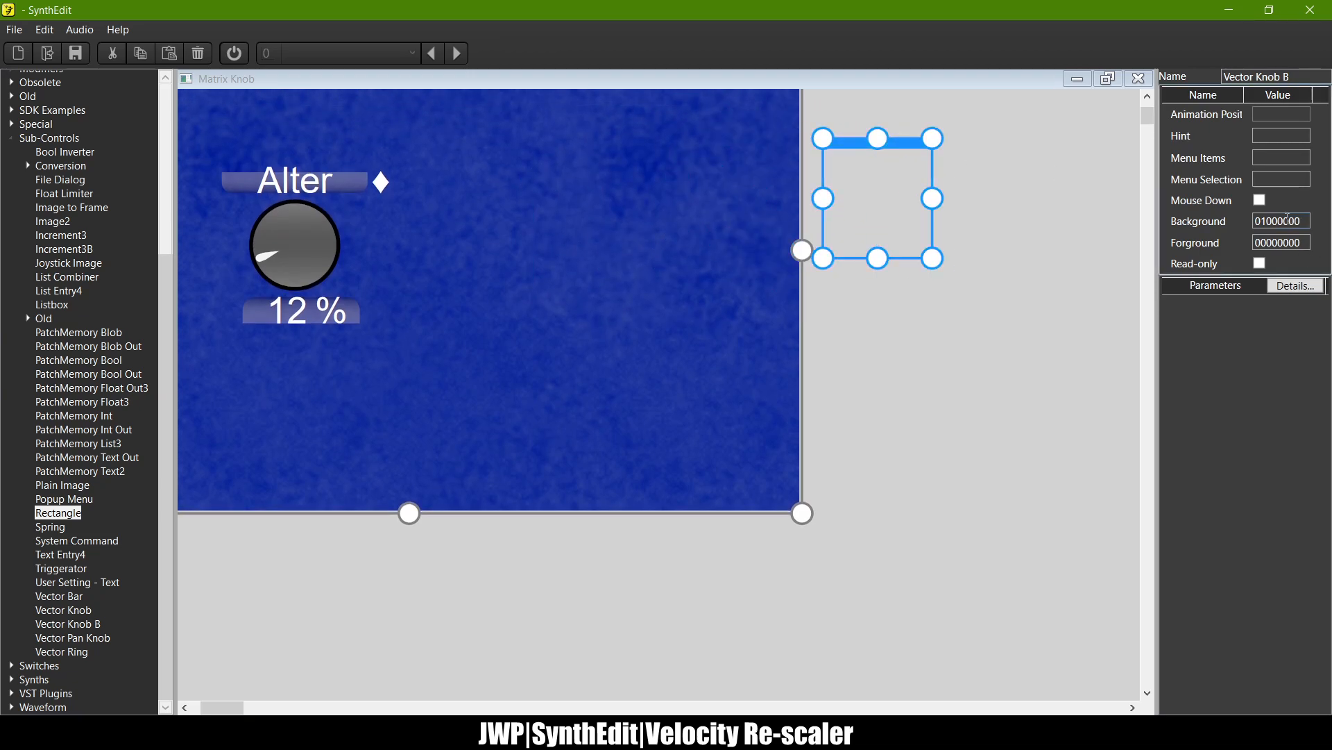
{"action": "key", "text": "shift+Left"}
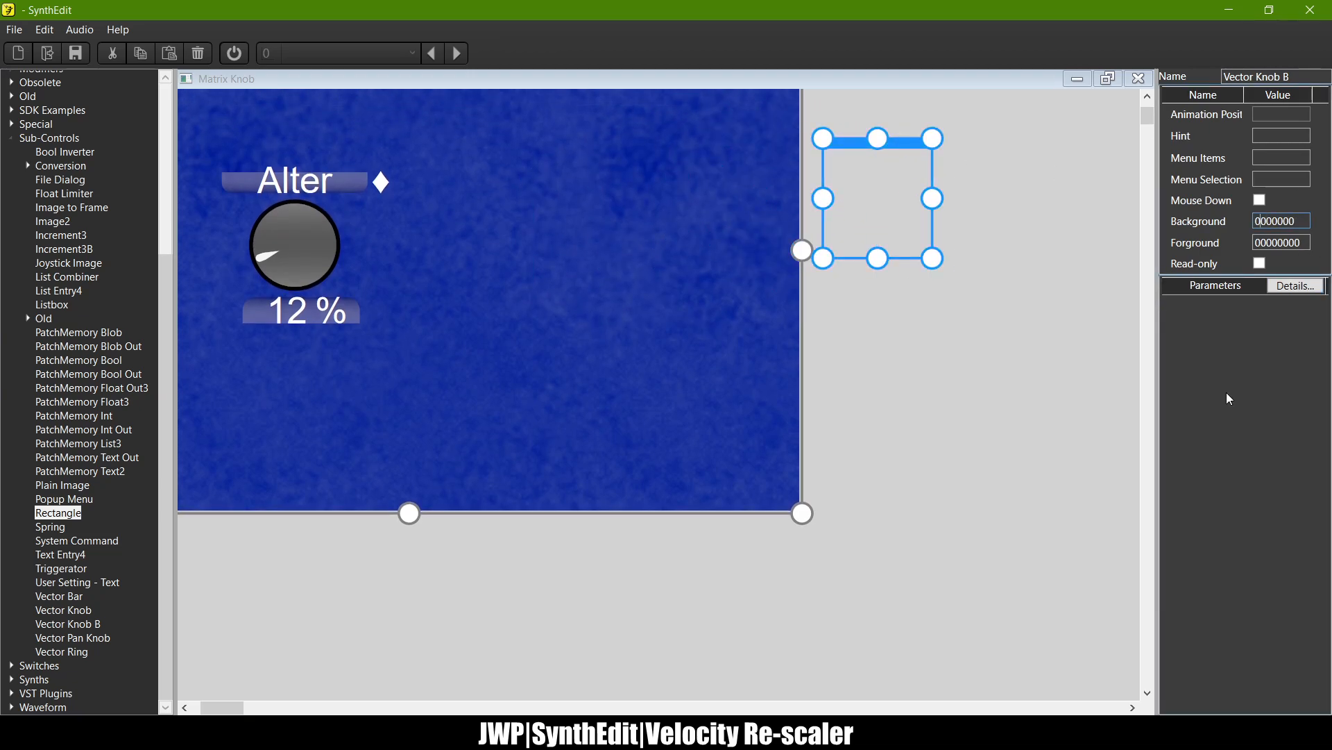
{"action": "type", "text": "F"}
{"action": "key", "text": "Return"}
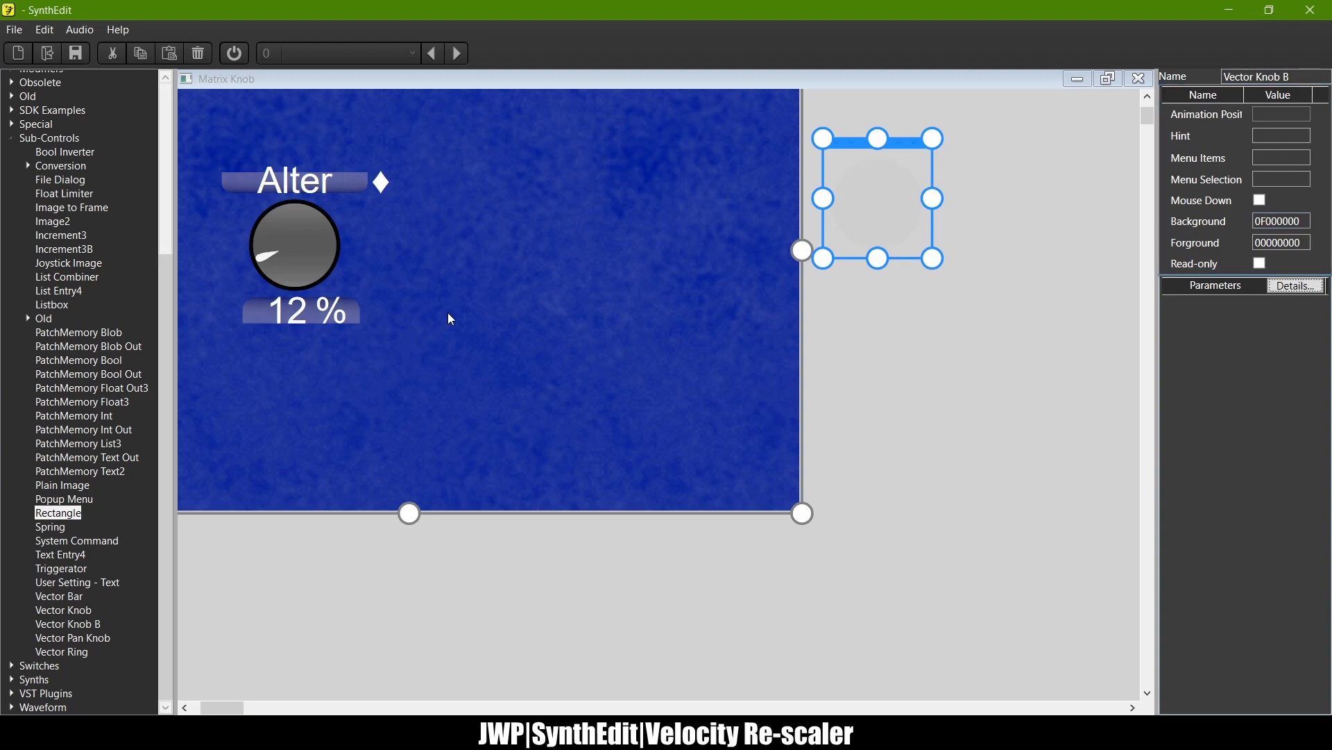
Step: Move the two gradient Rectangles off the knob to the blue panel's right side, one above the other
{"action": "left_click", "coordinate": [327, 240]}
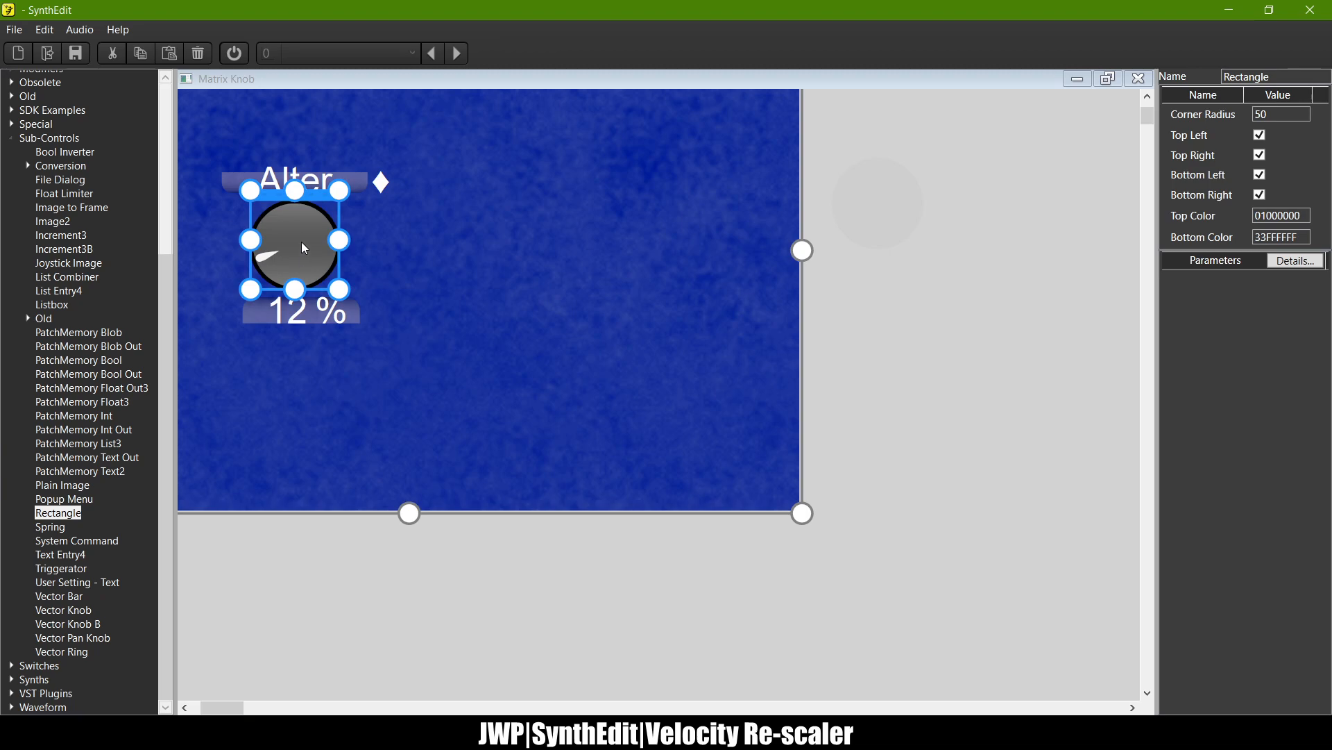
{"action": "left_click_drag", "start_coordinate": [317, 200], "coordinate": [693, 186]}
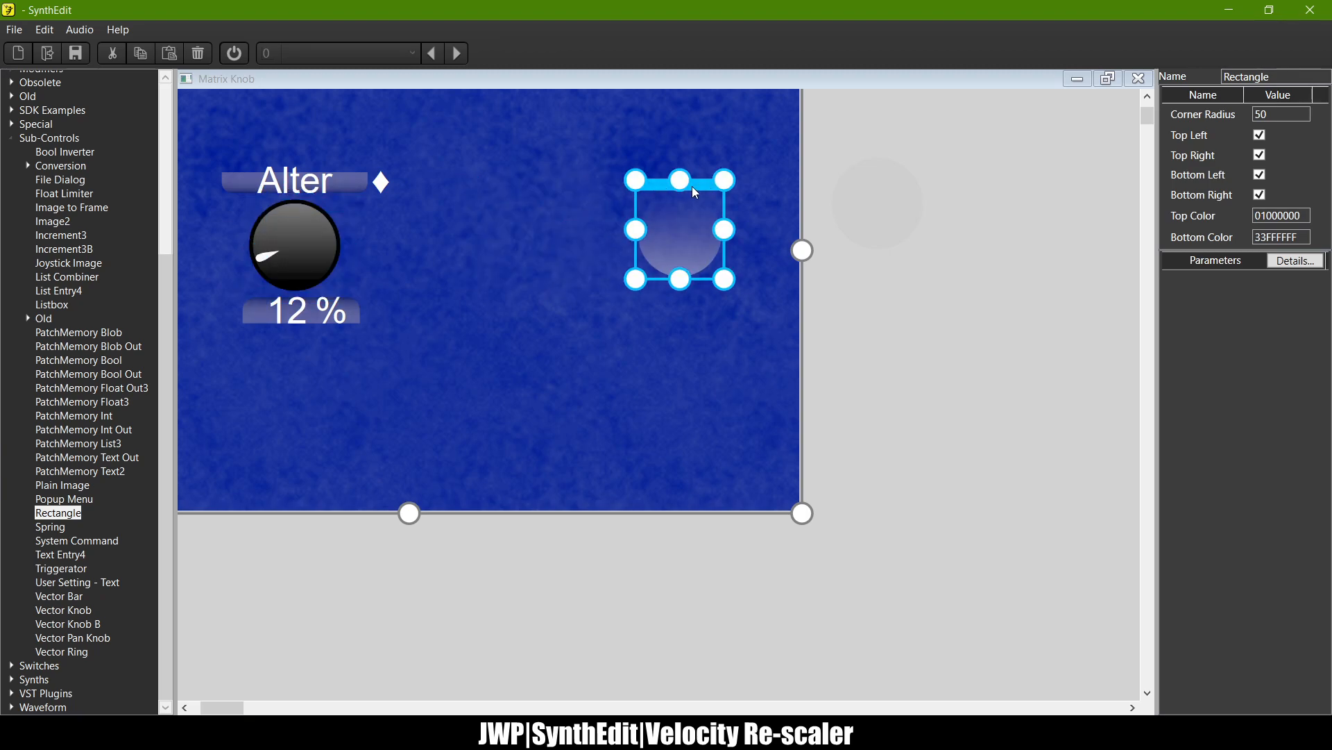
{"action": "left_click", "coordinate": [298, 230]}
{"action": "left_click_drag", "start_coordinate": [328, 208], "coordinate": [692, 311]}
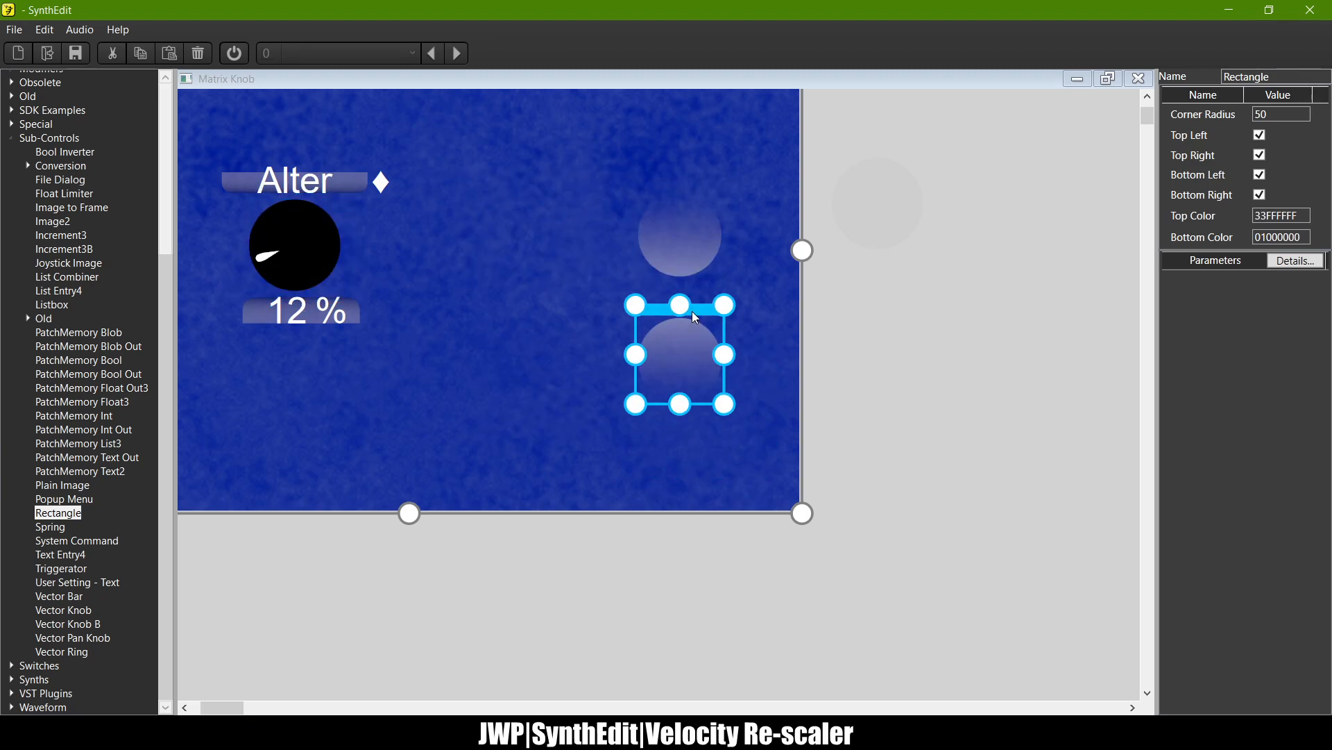
Step: Move the small black read-only Vector Knob B from the knob's centre to the empty area beside the gradient Rectangles
{"action": "left_click", "coordinate": [305, 246]}
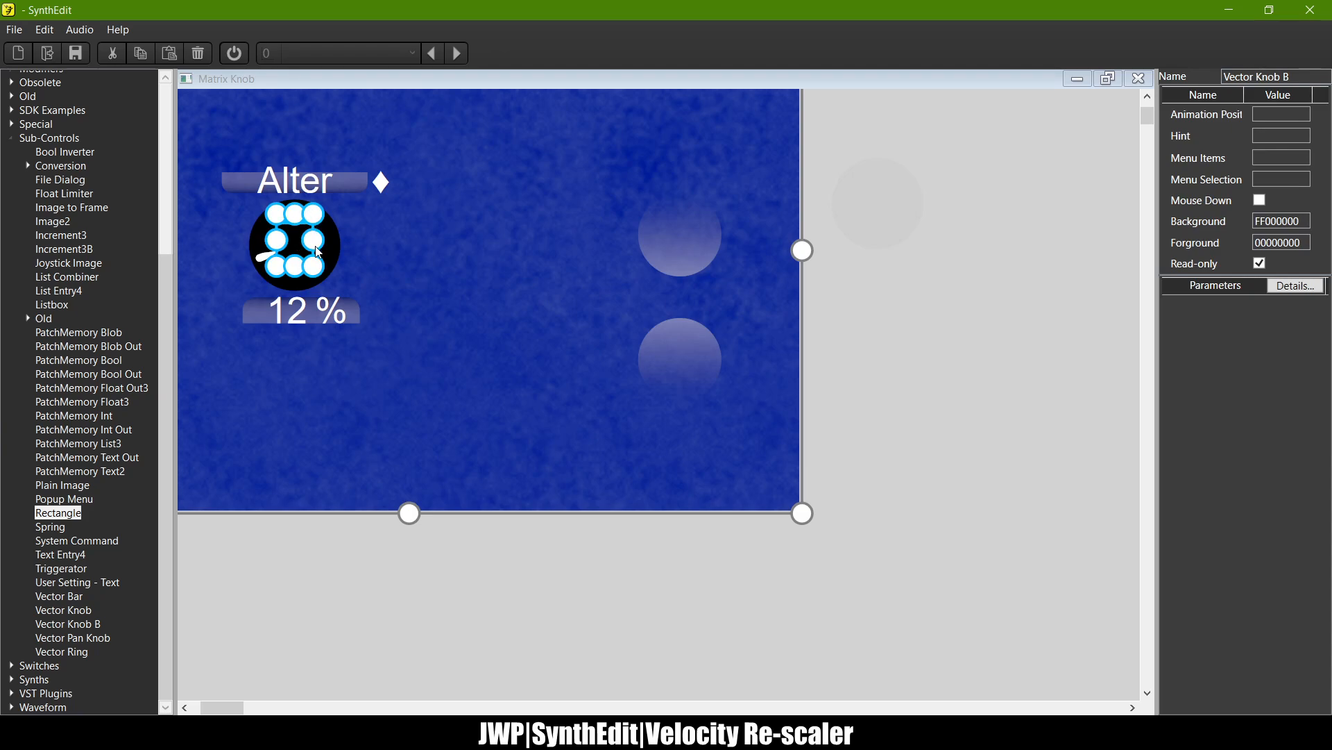
{"action": "scroll", "coordinate": [318, 252], "scroll_direction": "up", "scroll_amount": 2}
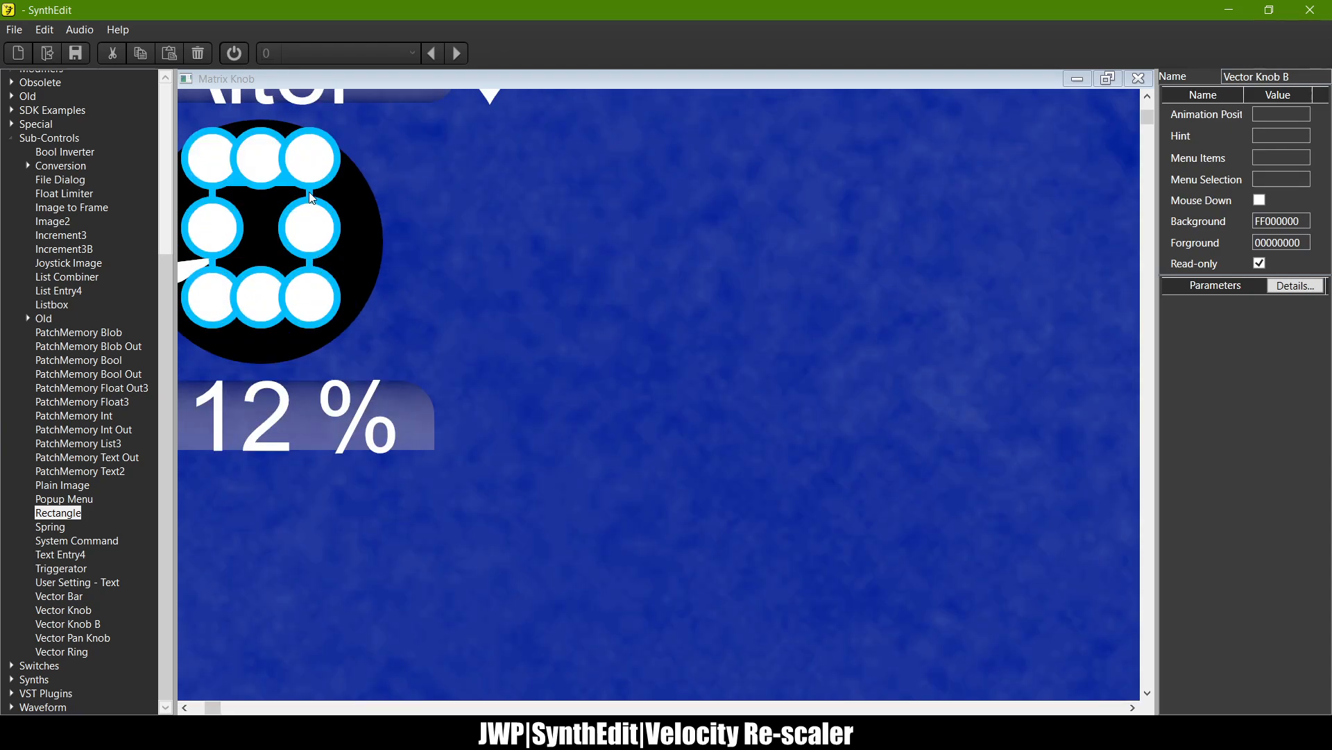
{"action": "left_click_drag", "start_coordinate": [312, 198], "coordinate": [395, 201]}
{"action": "left_click_drag", "start_coordinate": [375, 177], "coordinate": [972, 147]}
{"action": "scroll", "coordinate": [965, 236], "scroll_direction": "down", "scroll_amount": 3}
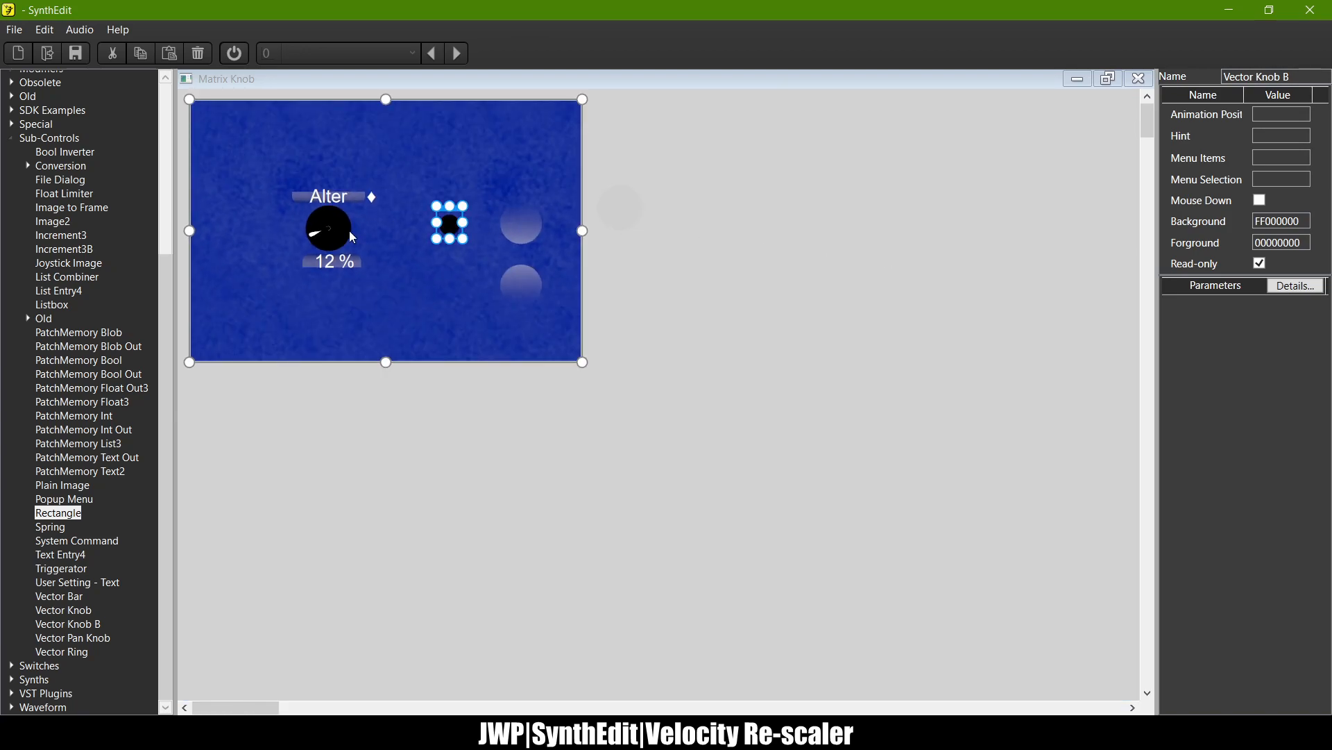
Step: Move the two black pointer Vector Knob Bs and the white pointer Vector Knob B off the knob into separate spots beside it
{"action": "scroll", "coordinate": [352, 237], "scroll_direction": "up", "scroll_amount": 4}
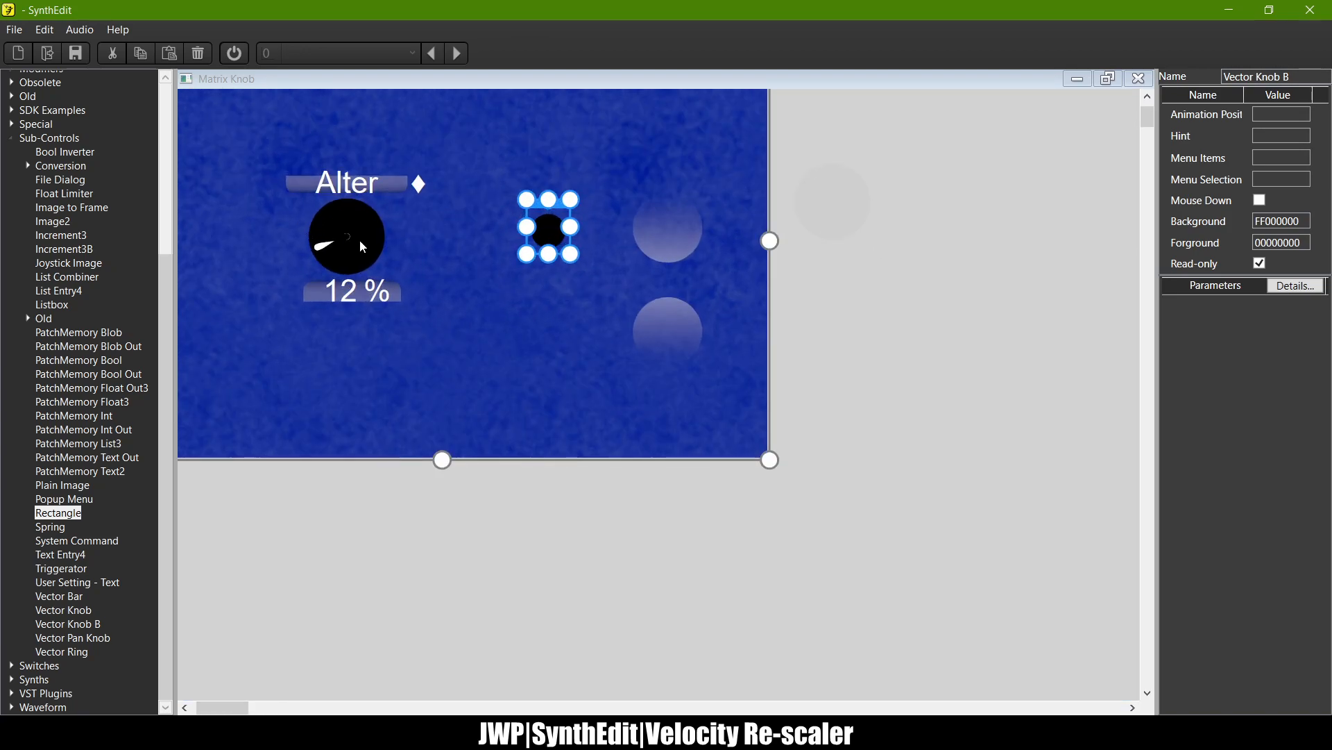
{"action": "left_click", "coordinate": [360, 239]}
{"action": "left_click_drag", "start_coordinate": [368, 185], "coordinate": [602, 147]}
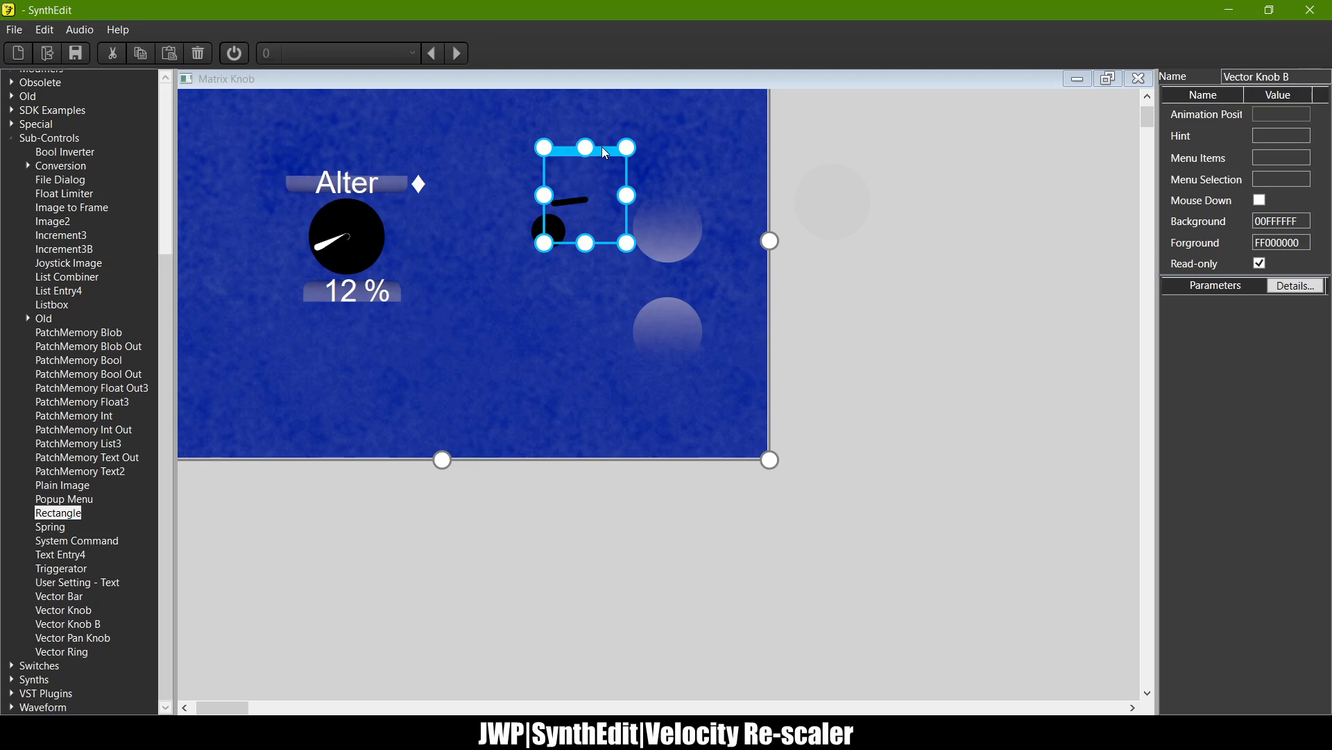
{"action": "left_click", "coordinate": [345, 233]}
{"action": "left_click_drag", "start_coordinate": [392, 197], "coordinate": [576, 301]}
{"action": "left_click", "coordinate": [349, 246]}
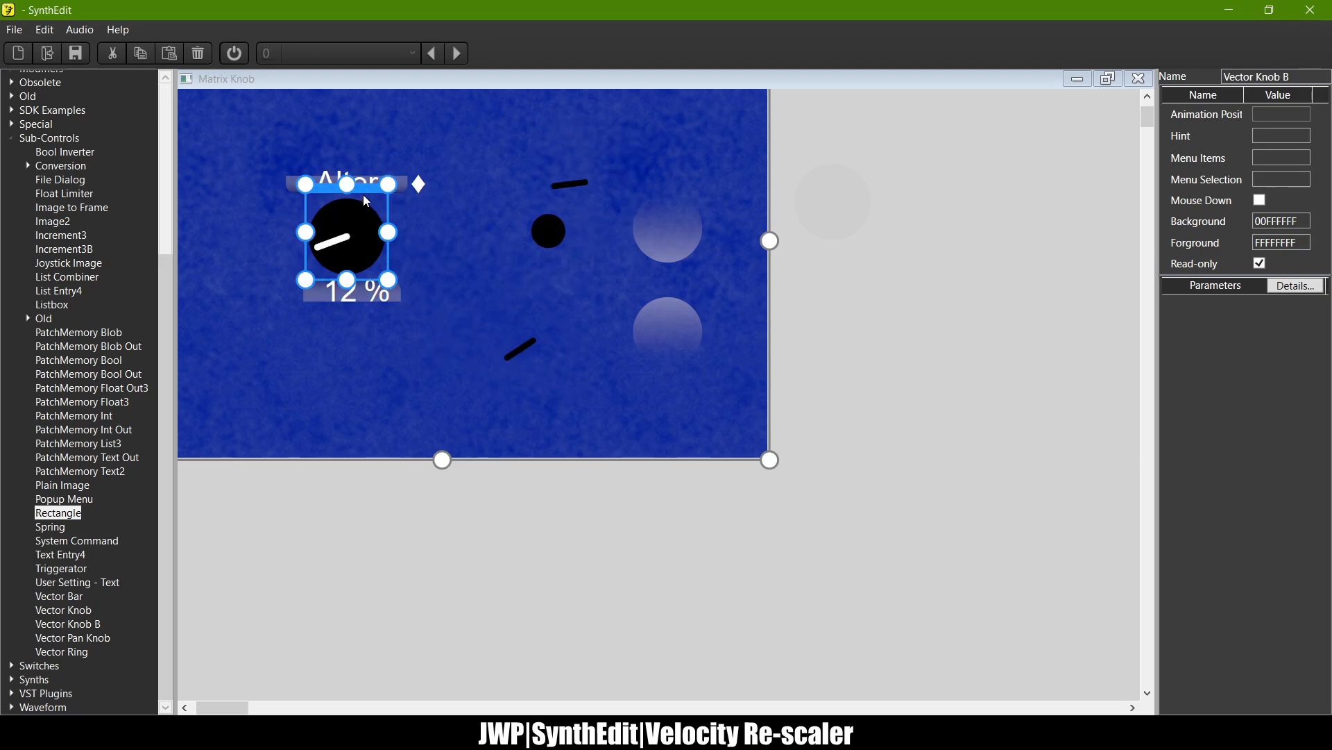
{"action": "left_click_drag", "start_coordinate": [365, 202], "coordinate": [517, 234]}
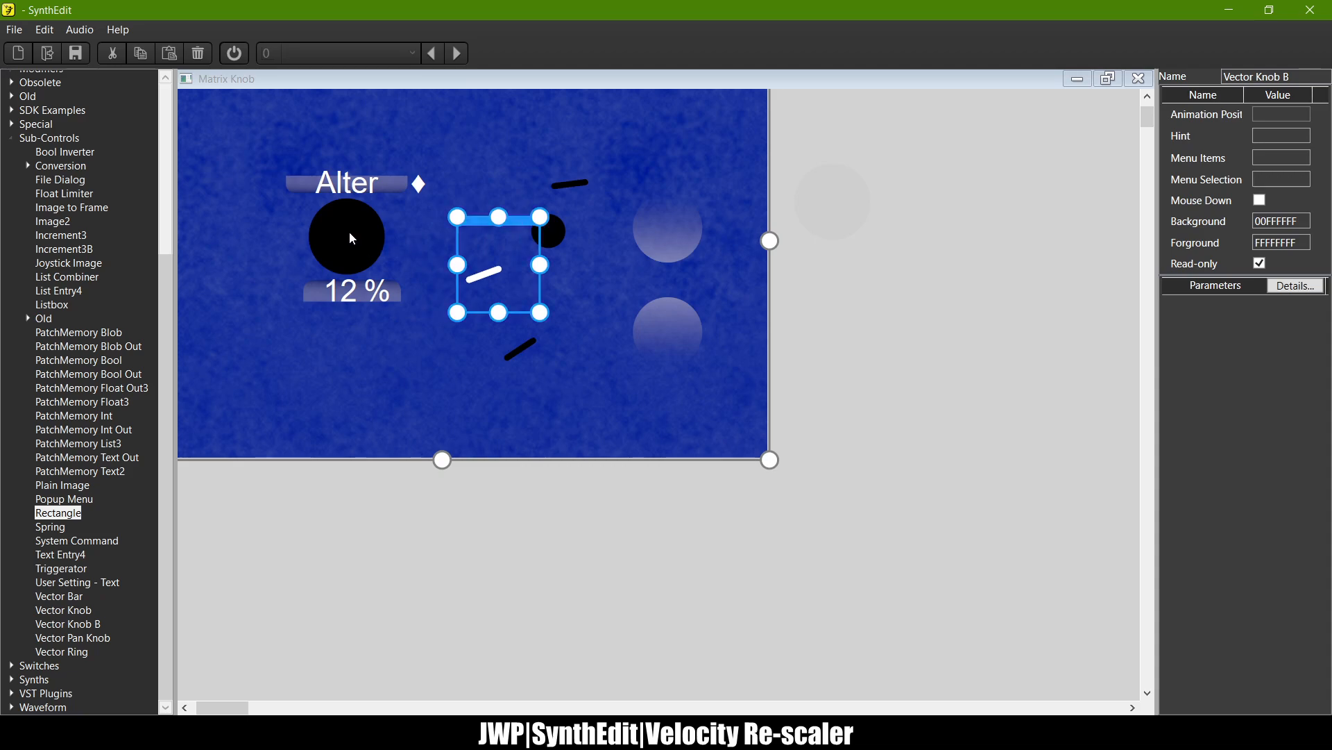
Step: Move the upper gradient Rectangle to the blue panel's lower edge and the Alter text to the panel's upper-left corner
{"action": "left_click", "coordinate": [352, 238]}
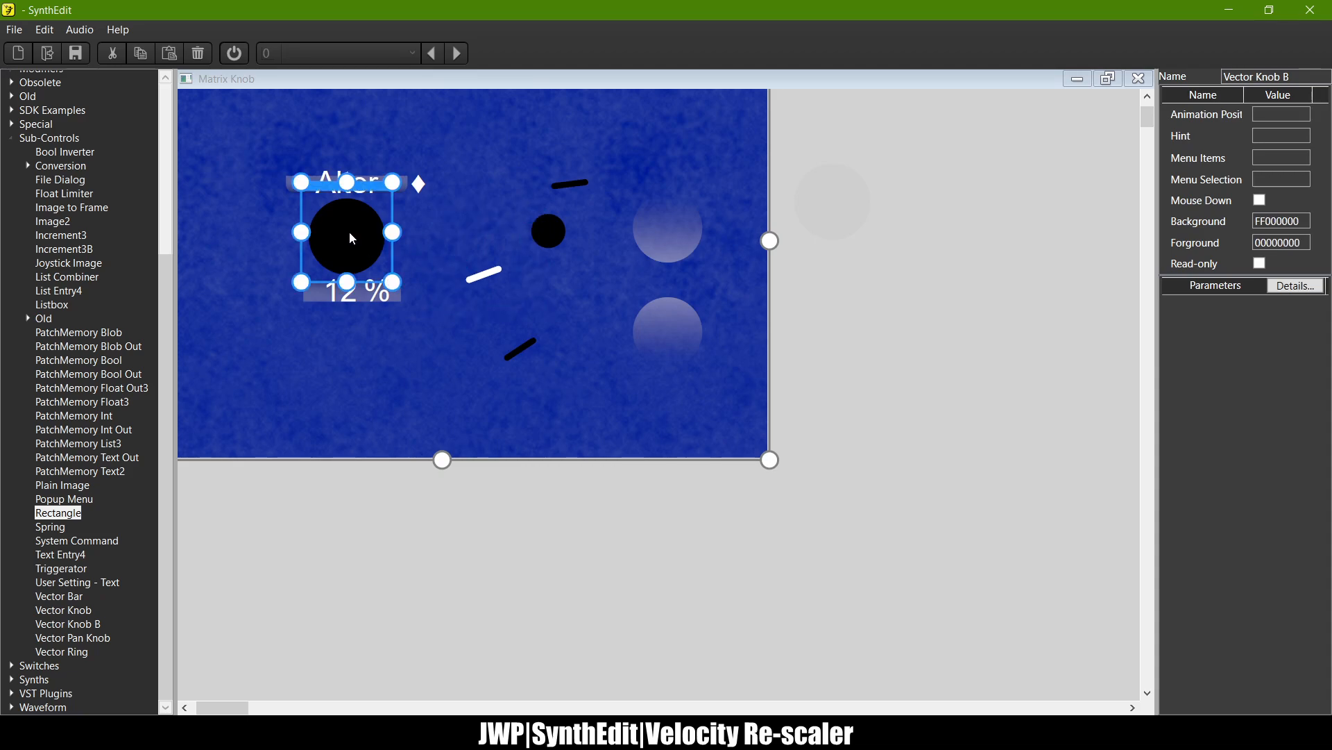
{"action": "left_click", "coordinate": [677, 229]}
{"action": "left_click_drag", "start_coordinate": [677, 229], "coordinate": [500, 366]}
{"action": "left_click", "coordinate": [315, 185]}
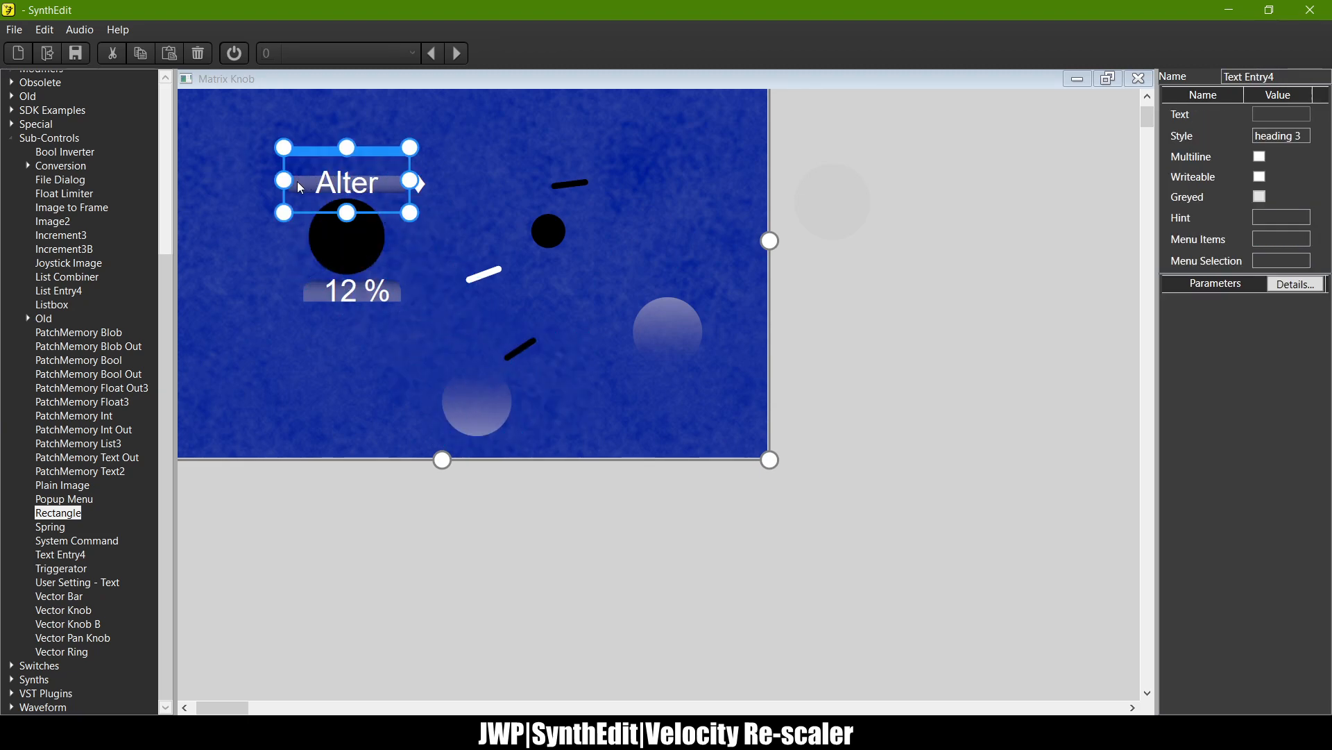
{"action": "left_click_drag", "start_coordinate": [309, 160], "coordinate": [213, 101]}
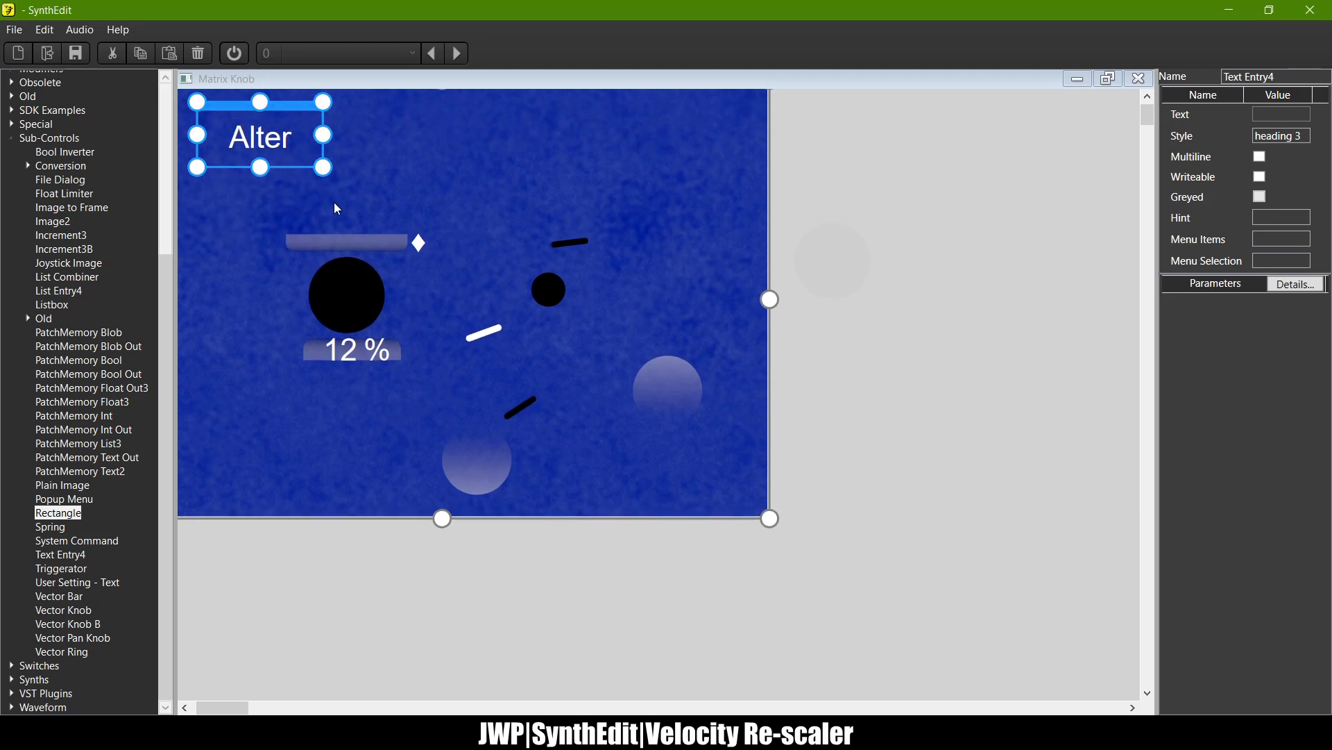
Step: Move the bar Rectangle above the black knob to the blue panel's upper-left corner and narrow it slightly
{"action": "left_click", "coordinate": [330, 253]}
{"action": "left_click_drag", "start_coordinate": [348, 228], "coordinate": [261, 131]}
{"action": "mouse_move", "coordinate": [354, 145]}
{"action": "left_mouse_down"}
{"action": "mouse_move", "coordinate": [248, 151]}
{"action": "mouse_move", "coordinate": [337, 156]}
{"action": "left_mouse_up"}
Step: Move the 12 value text to the panel's lower-left corner, then place the lower bar Rectangle beneath the upper one and match its width
{"action": "left_click", "coordinate": [414, 381]}
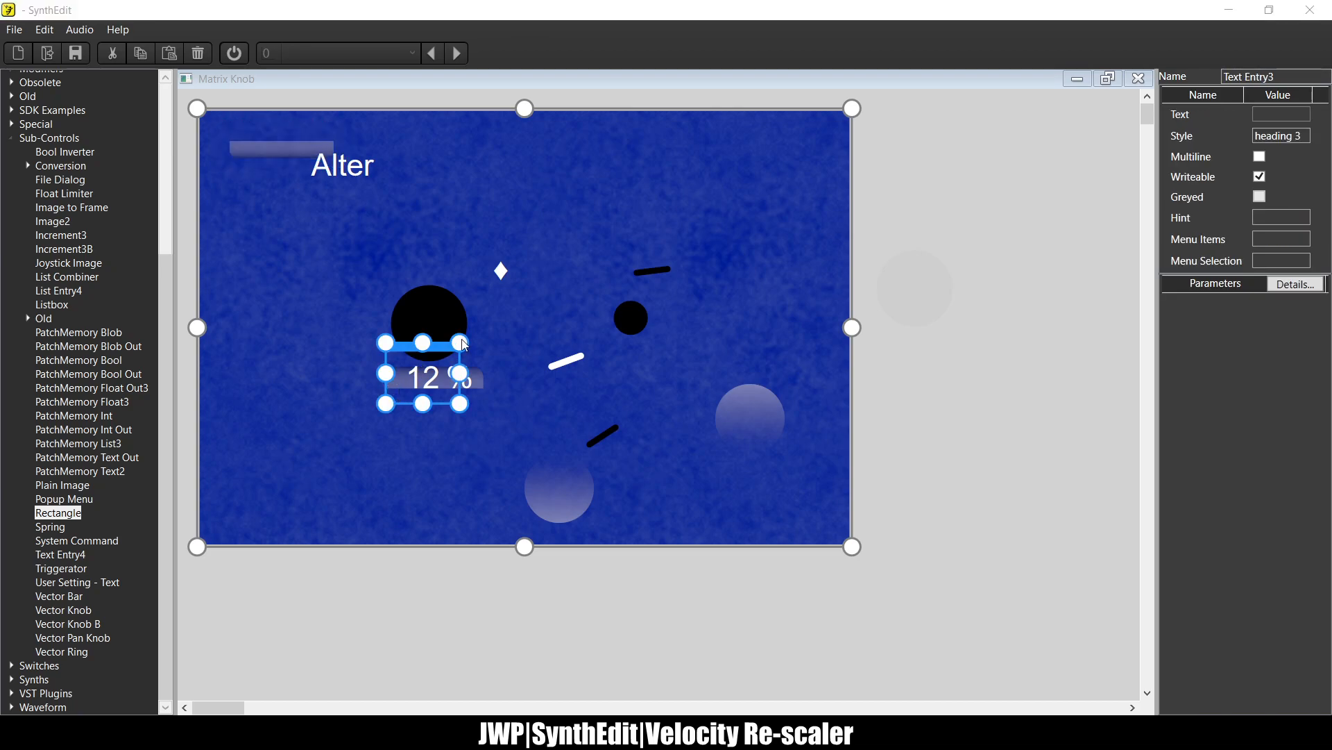
{"action": "left_click_drag", "start_coordinate": [436, 359], "coordinate": [247, 459]}
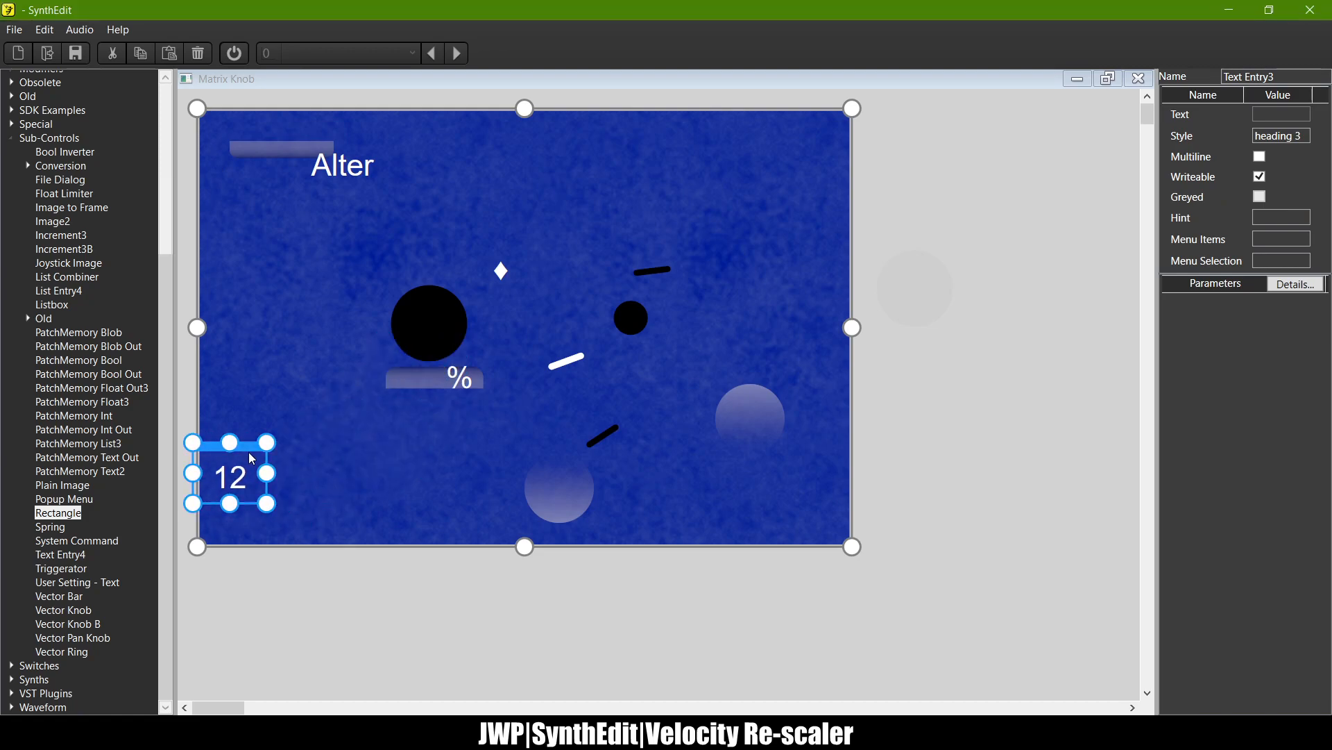
{"action": "left_click", "coordinate": [422, 383]}
{"action": "left_click_drag", "start_coordinate": [418, 361], "coordinate": [255, 247]}
{"action": "left_click_drag", "start_coordinate": [280, 292], "coordinate": [311, 286]}
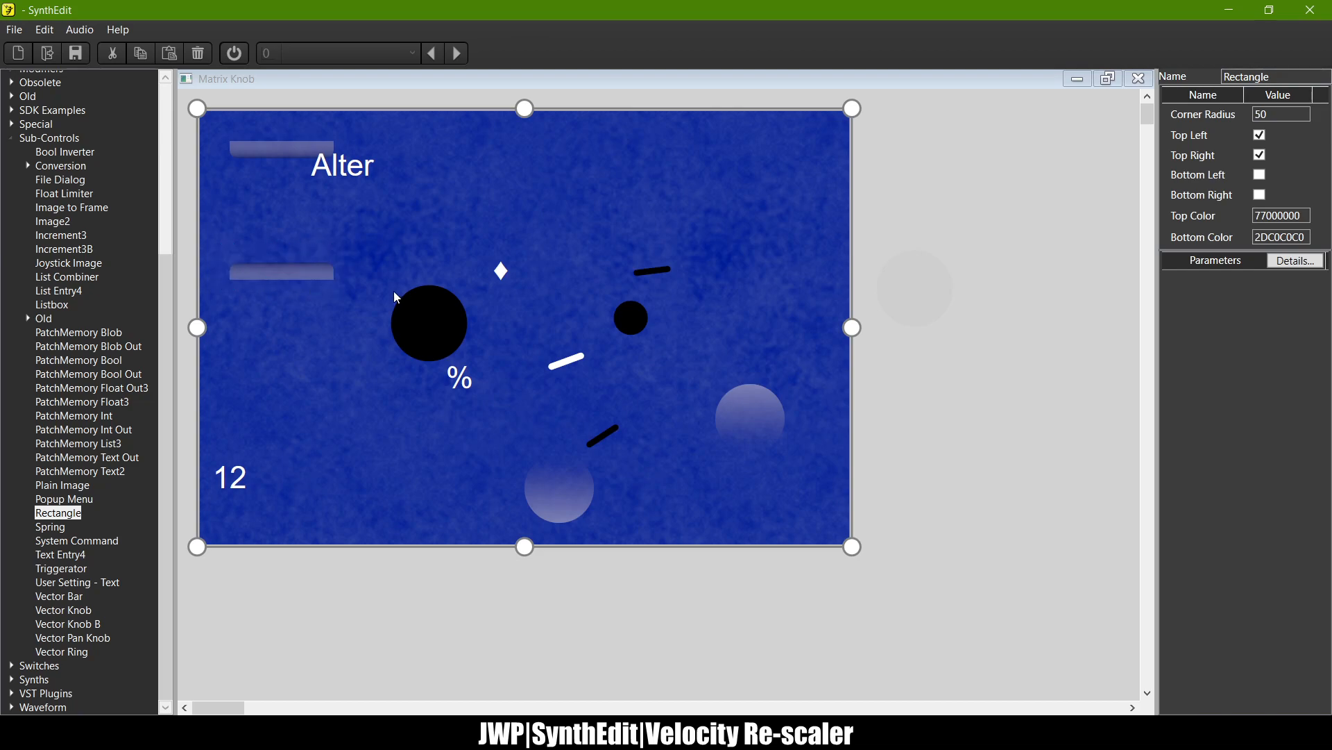
Step: Move the black Vector Knob B between the two bar Rectangles and narrow both bars equally
{"action": "left_click", "coordinate": [414, 322]}
{"action": "left_click_drag", "start_coordinate": [450, 273], "coordinate": [330, 147]}
{"action": "left_click", "coordinate": [268, 148]}
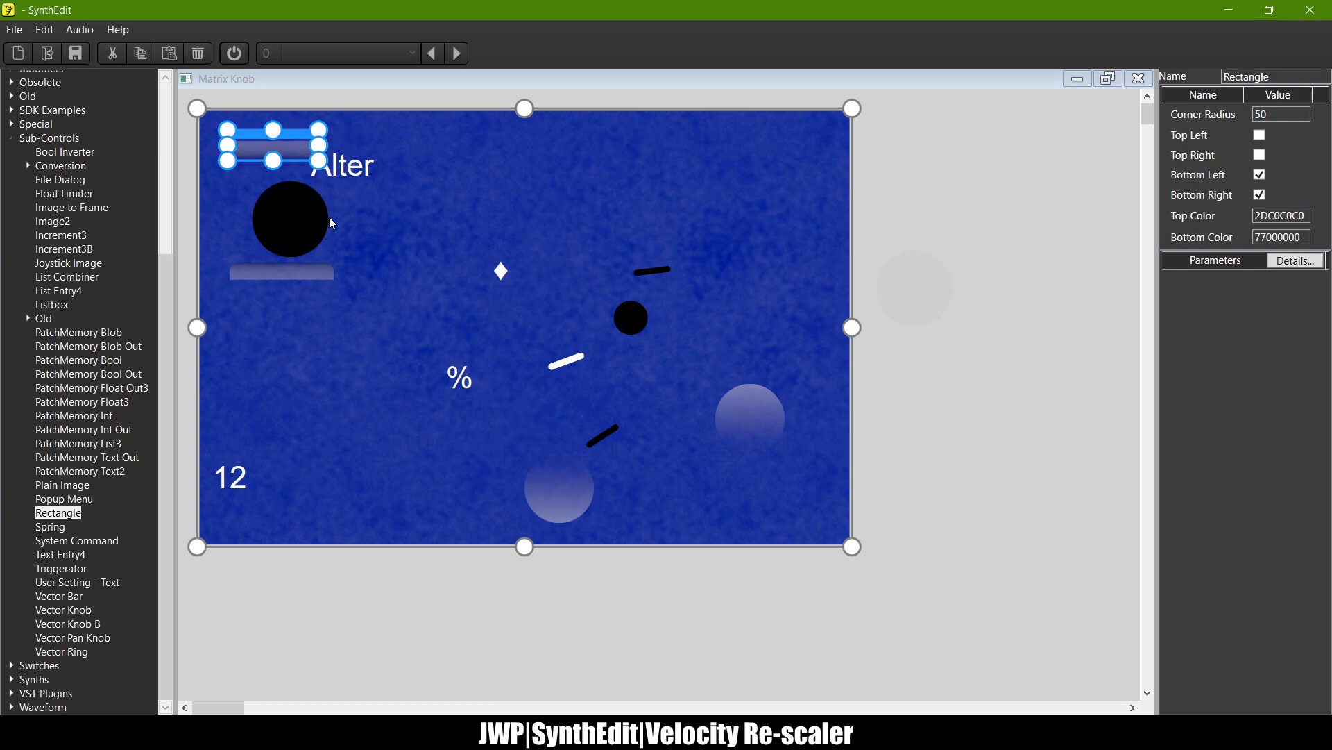
{"action": "left_click", "coordinate": [297, 277]}
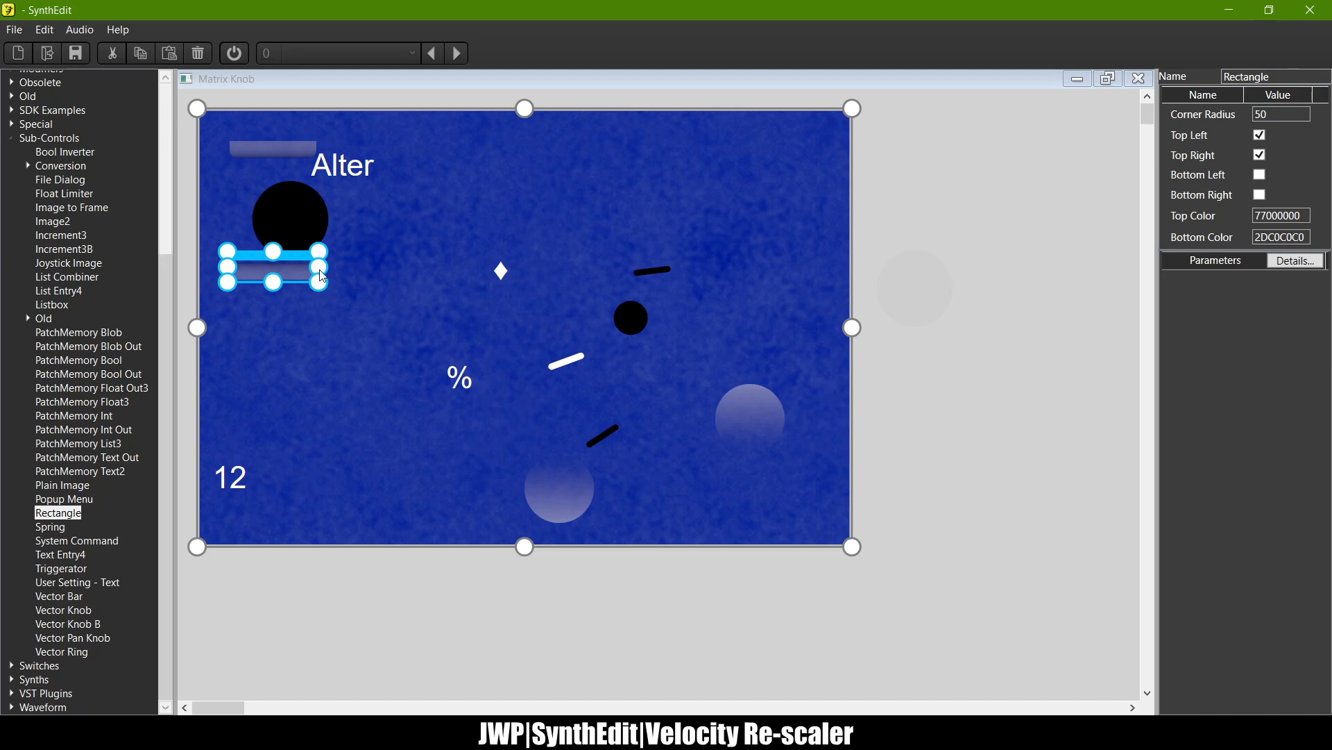
Step: Centre the black Vector Knob B horizontally between the two bar Rectangles, just under the upper bar
{"action": "left_click", "coordinate": [310, 212]}
{"action": "left_click_drag", "start_coordinate": [300, 187], "coordinate": [306, 149]}
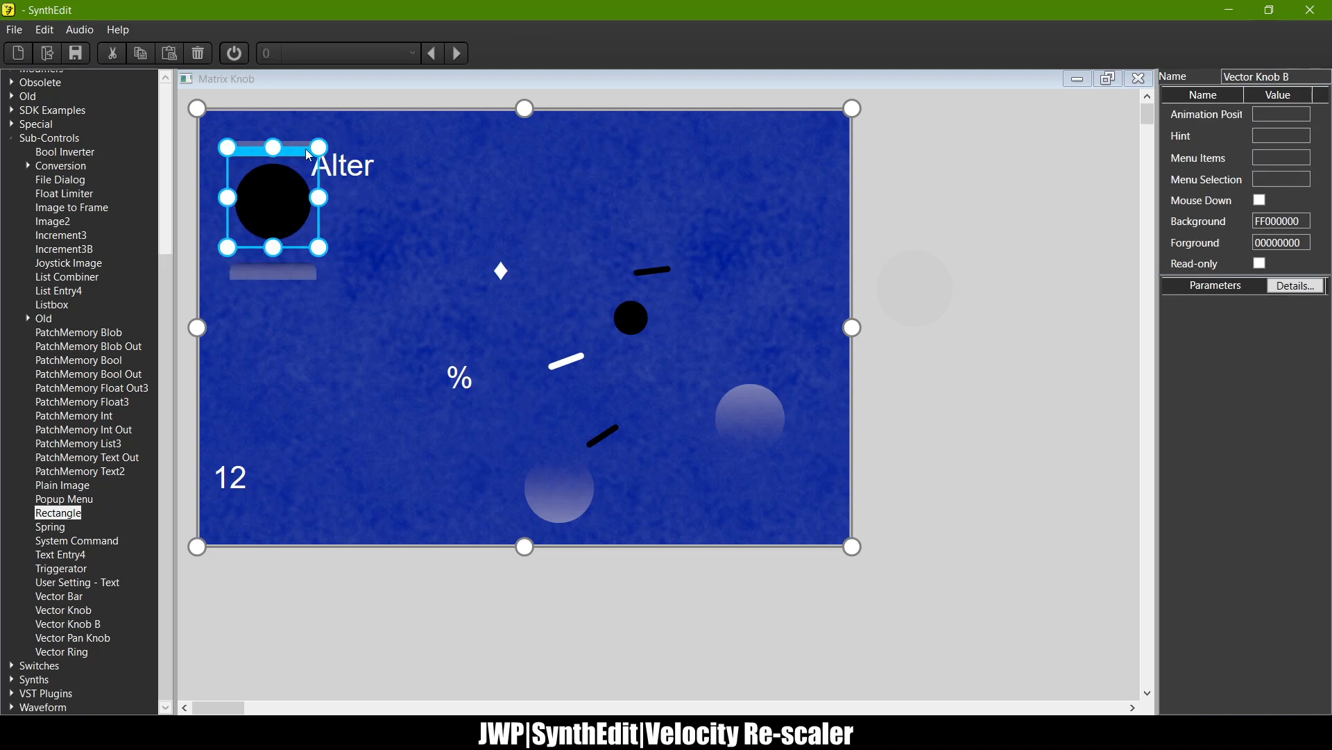
{"action": "left_click", "coordinate": [428, 254]}
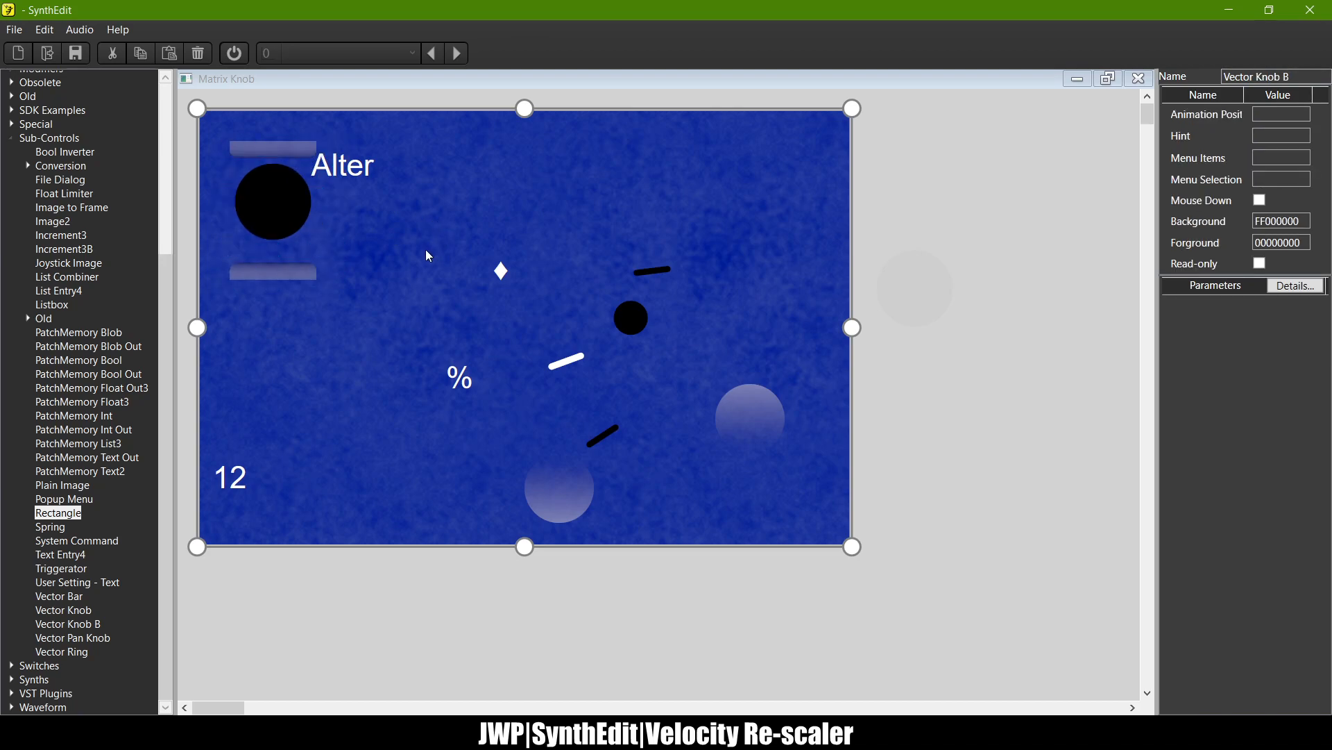
{"action": "left_click", "coordinate": [315, 222]}
{"action": "left_click_drag", "start_coordinate": [293, 163], "coordinate": [290, 151]}
{"action": "left_click", "coordinate": [446, 349]}
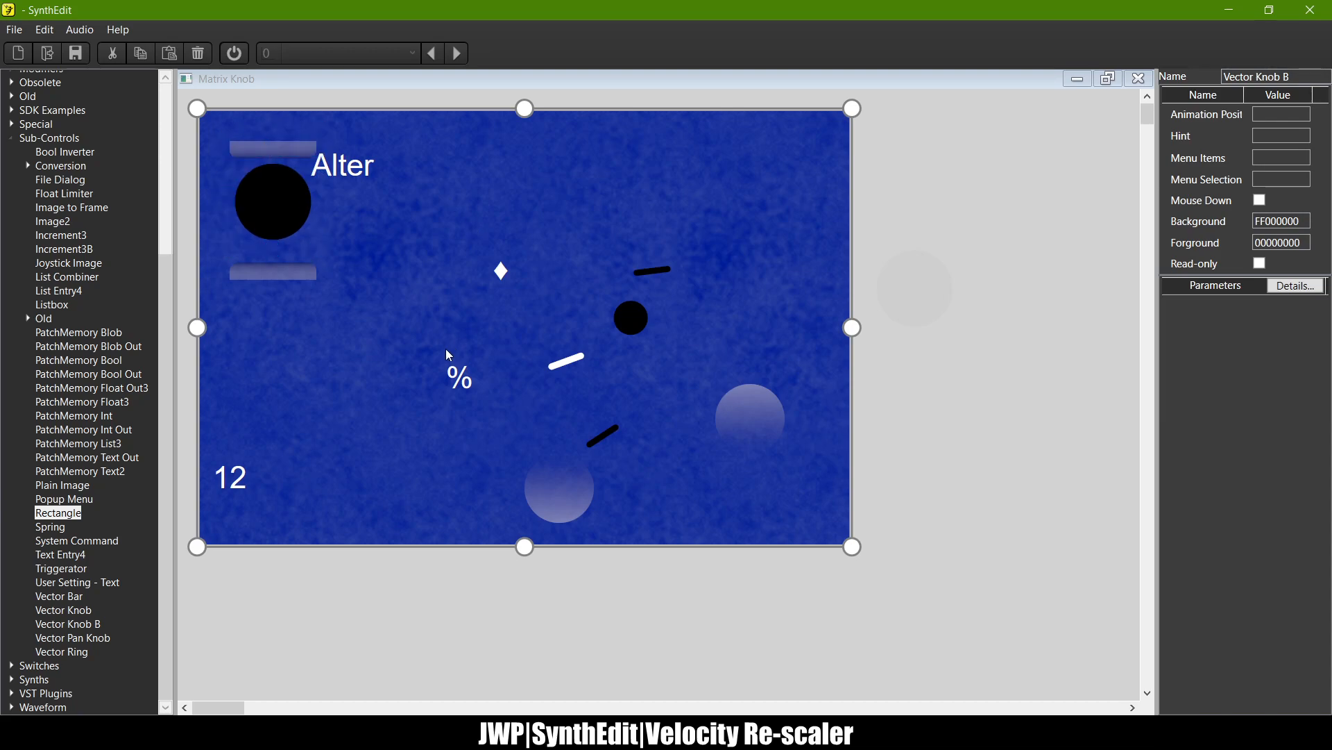
Step: Move the top-lit gradient Rectangle onto the black knob and the bottom-lit gradient Rectangle right beside it
{"action": "left_click", "coordinate": [748, 418]}
{"action": "left_click_drag", "start_coordinate": [765, 389], "coordinate": [268, 158]}
{"action": "left_click", "coordinate": [566, 496]}
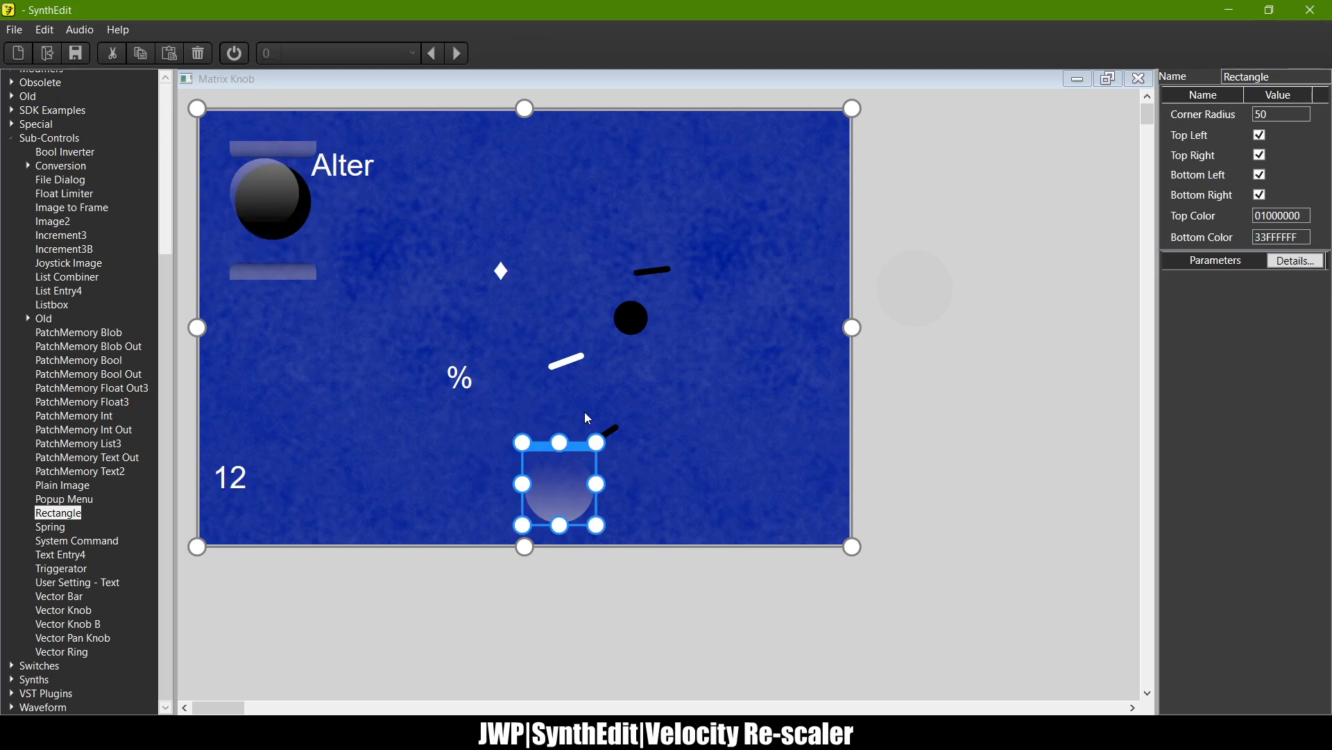
{"action": "left_click_drag", "start_coordinate": [575, 455], "coordinate": [347, 180]}
Step: Enlarge both gradient Rectangles slightly in width and height towards the black knob's size
{"action": "scroll", "coordinate": [257, 204], "scroll_direction": "up", "scroll_amount": 3}
{"action": "scroll", "coordinate": [257, 204], "scroll_direction": "left", "scroll_amount": 1}
{"action": "scroll", "coordinate": [257, 204], "scroll_direction": "up", "scroll_amount": 2}
{"action": "scroll", "coordinate": [257, 204], "scroll_direction": "down", "scroll_amount": 1}
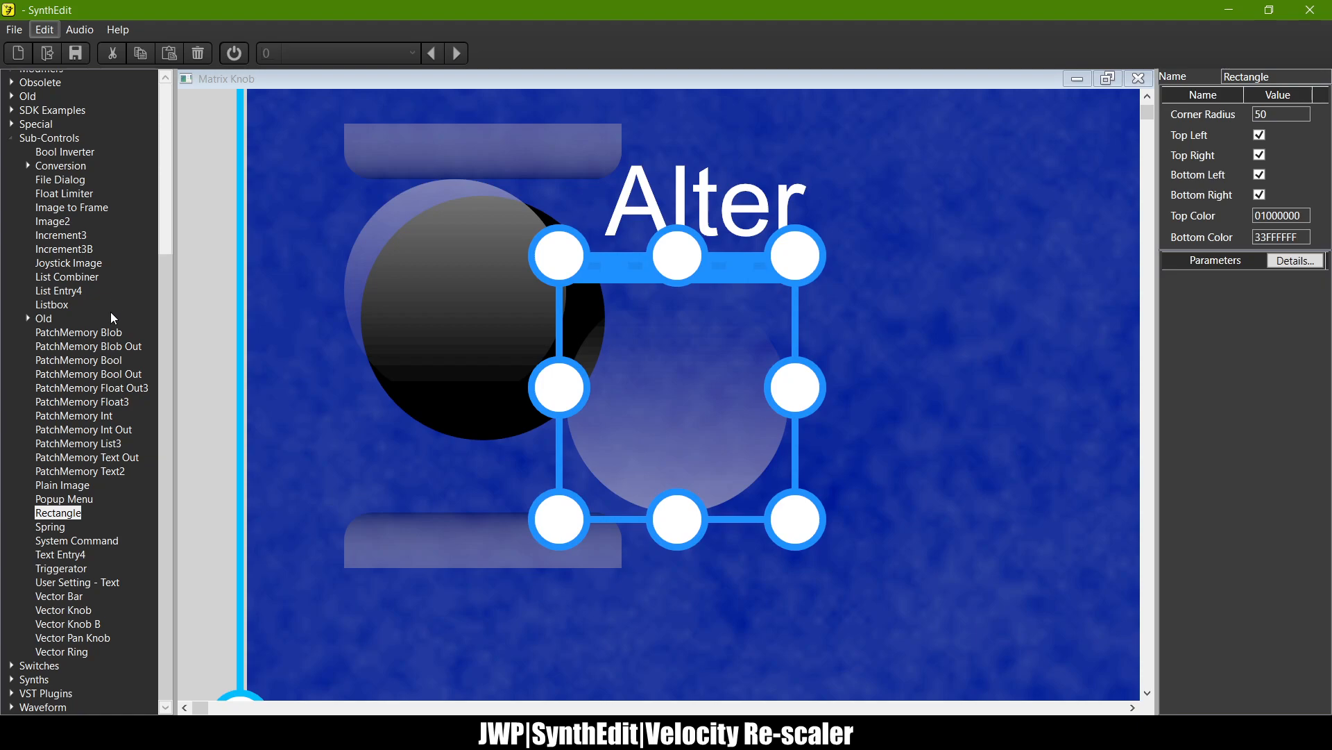
{"action": "left_click_drag", "start_coordinate": [812, 389], "coordinate": [823, 388]}
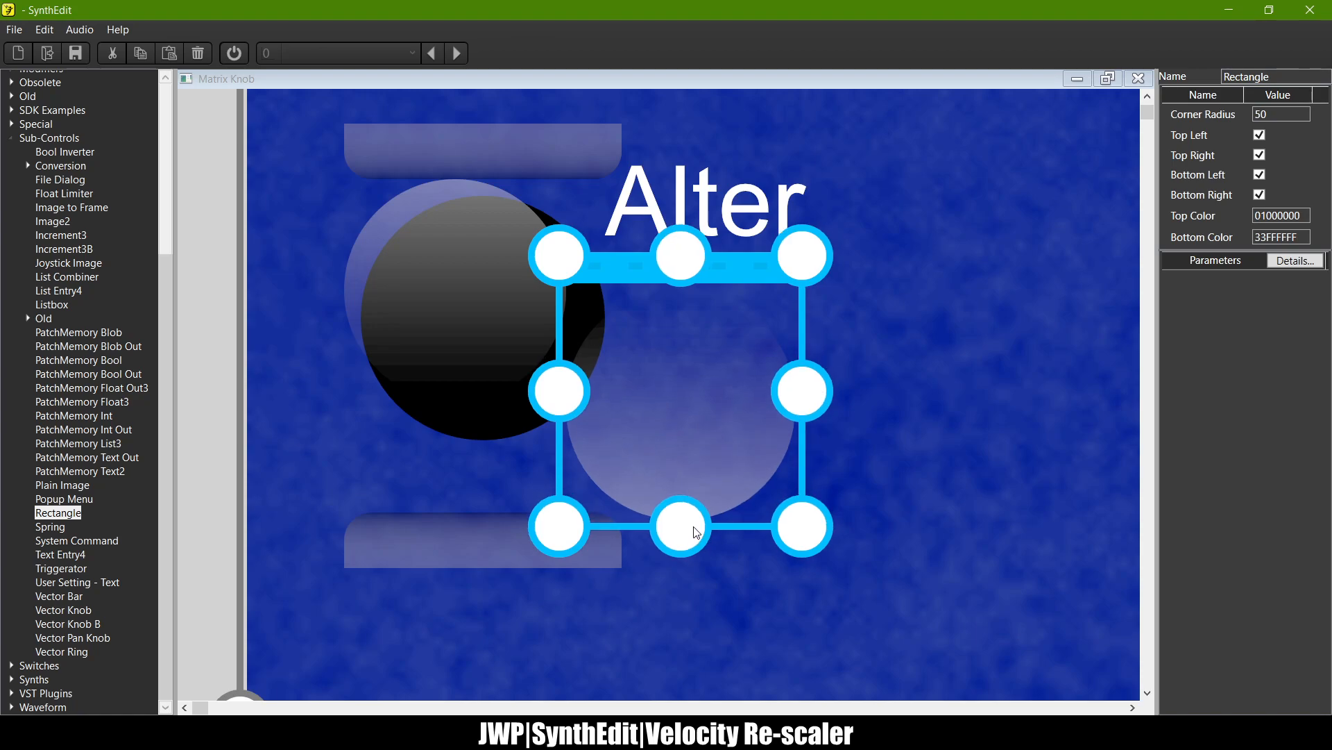
{"action": "left_click", "coordinate": [450, 243]}
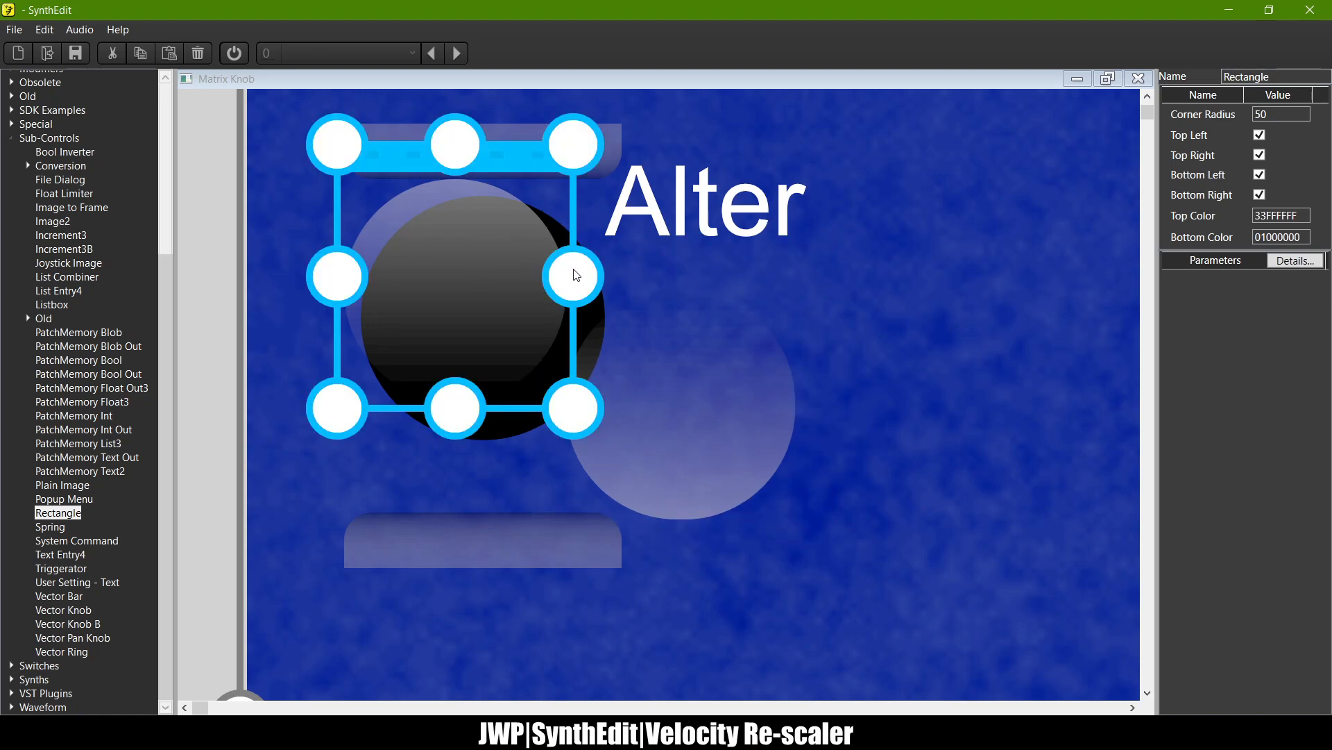
{"action": "left_click_drag", "start_coordinate": [571, 275], "coordinate": [579, 276]}
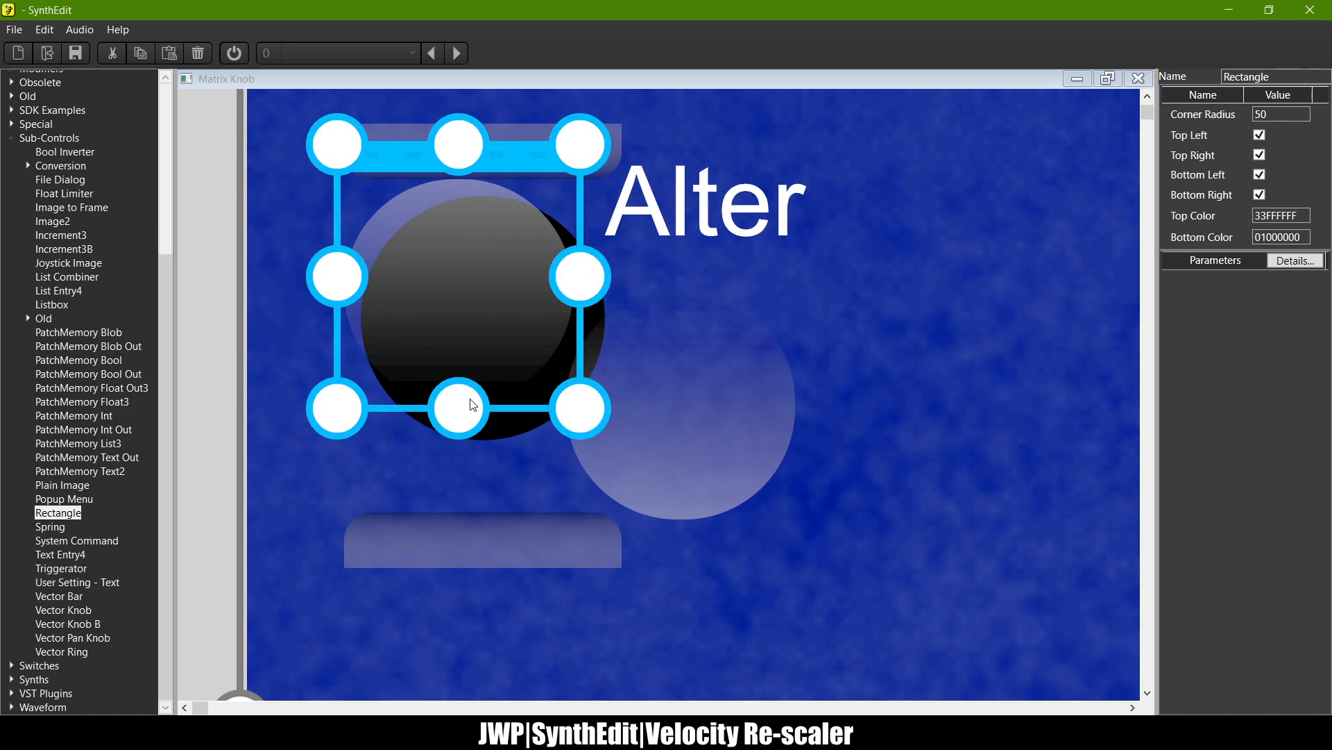
{"action": "left_click_drag", "start_coordinate": [472, 405], "coordinate": [475, 409]}
Step: Nudge the top-lit gradient Rectangle right and down until it sits over the black knob
{"action": "key", "text": "Right"}
{"action": "key", "text": "Right"}
{"action": "key", "text": "Right"}
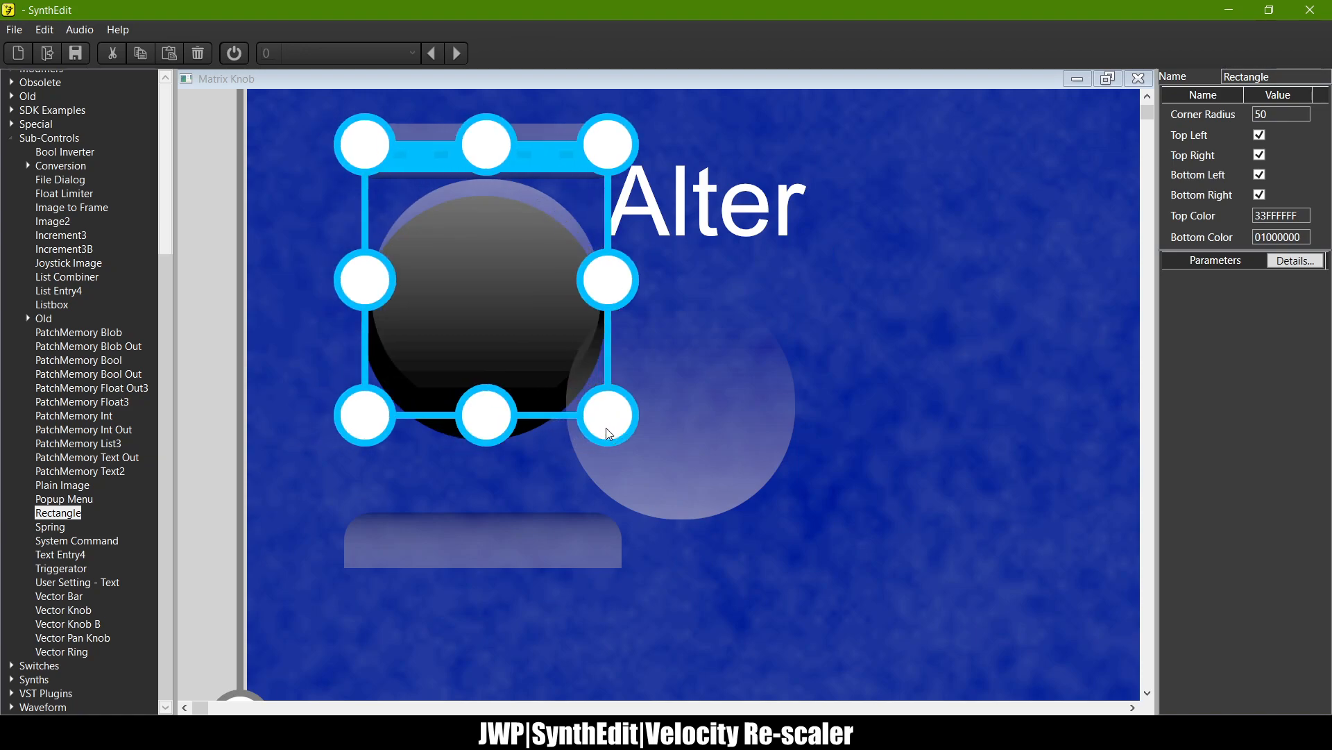
{"action": "key", "text": "Down"}
{"action": "key", "text": "Down"}
{"action": "key", "text": "Down"}
{"action": "key", "text": "Right"}
{"action": "key", "text": "Left"}
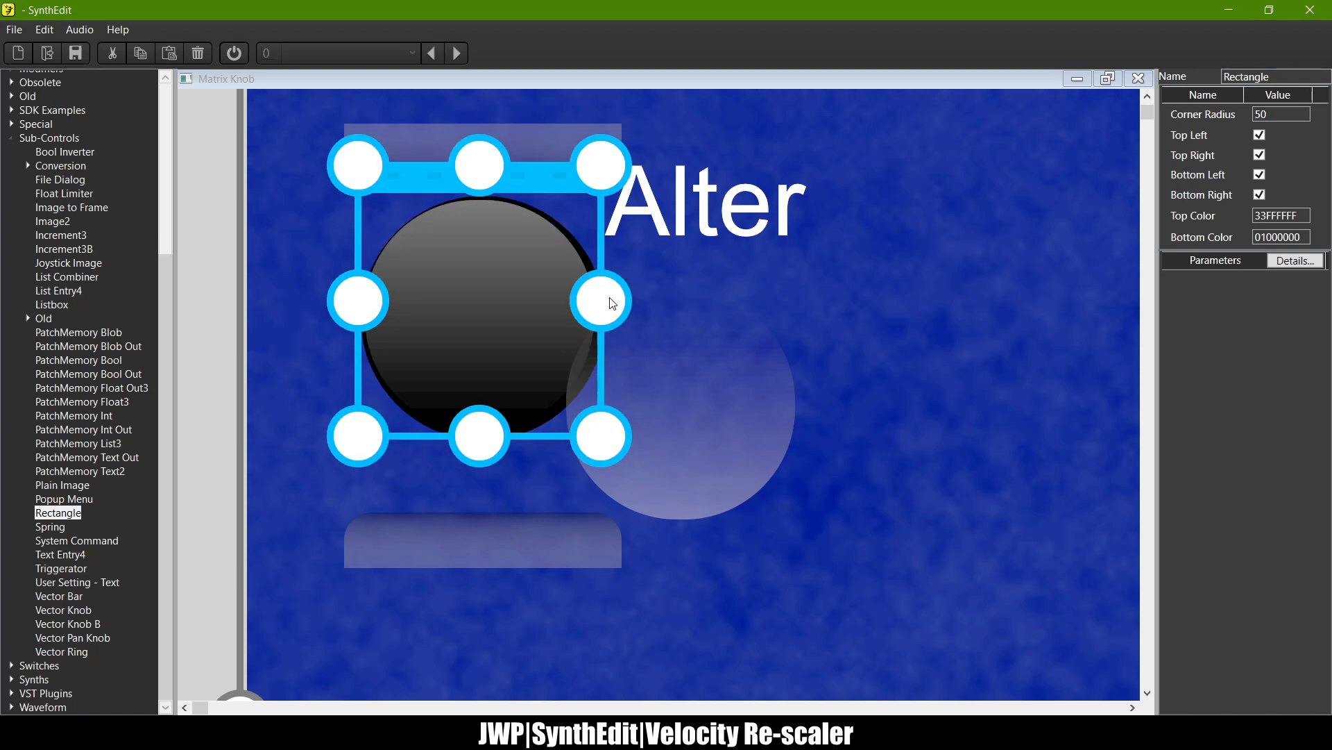
Step: Enlarge both gradient Rectangles once more so that they fit just inside the black knob's rim
{"action": "left_click", "coordinate": [747, 382]}
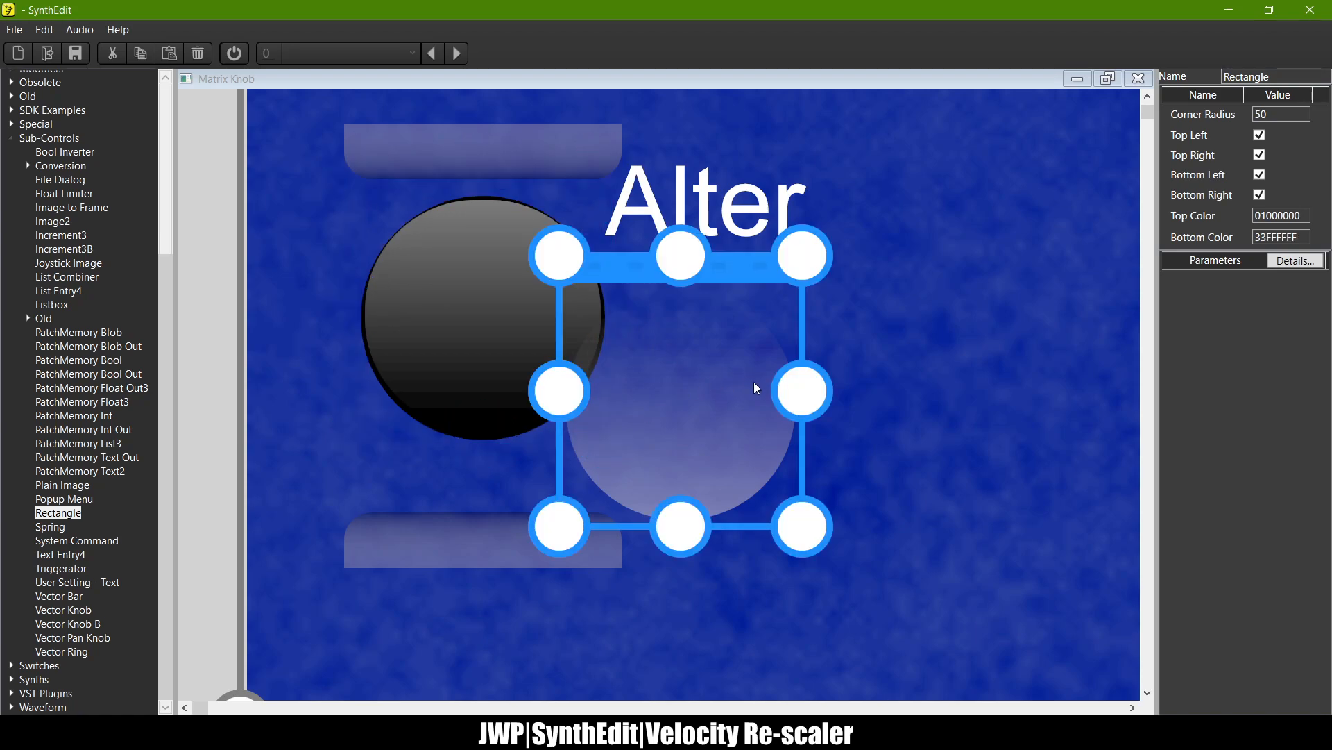
{"action": "left_click_drag", "start_coordinate": [795, 406], "coordinate": [803, 406]}
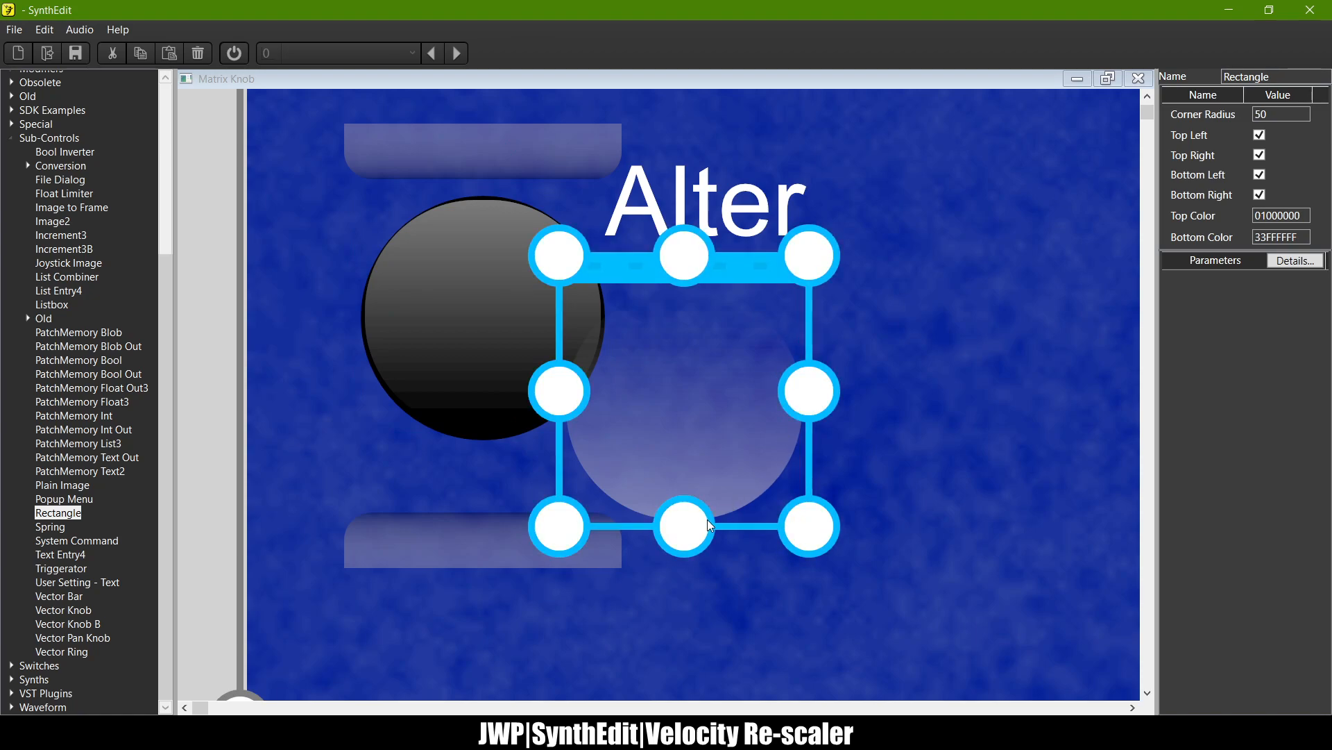
{"action": "left_click", "coordinate": [460, 334]}
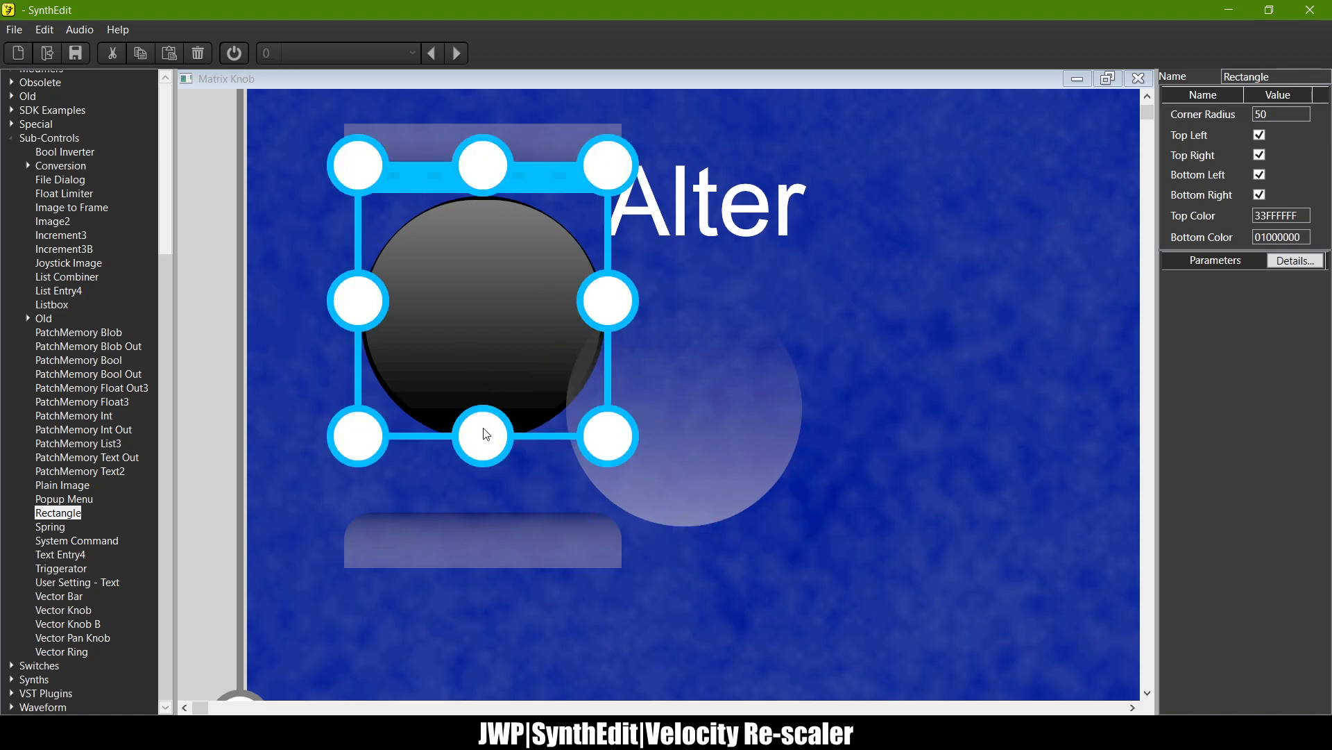
Step: Move the bottom-lit gradient Rectangle onto the black knob, aligned with the top-lit gradient
{"action": "left_click", "coordinate": [737, 417]}
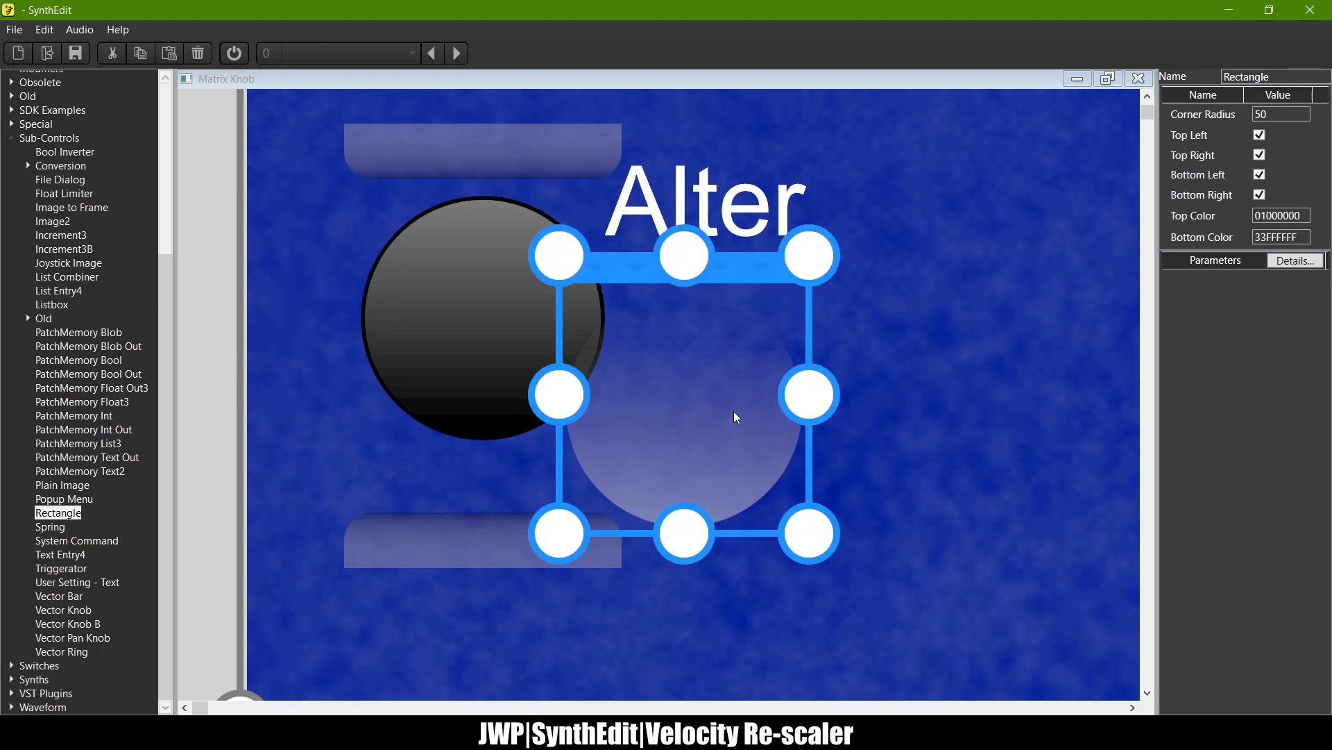
{"action": "left_click_drag", "start_coordinate": [736, 290], "coordinate": [529, 185]}
{"action": "left_click", "coordinate": [810, 491]}
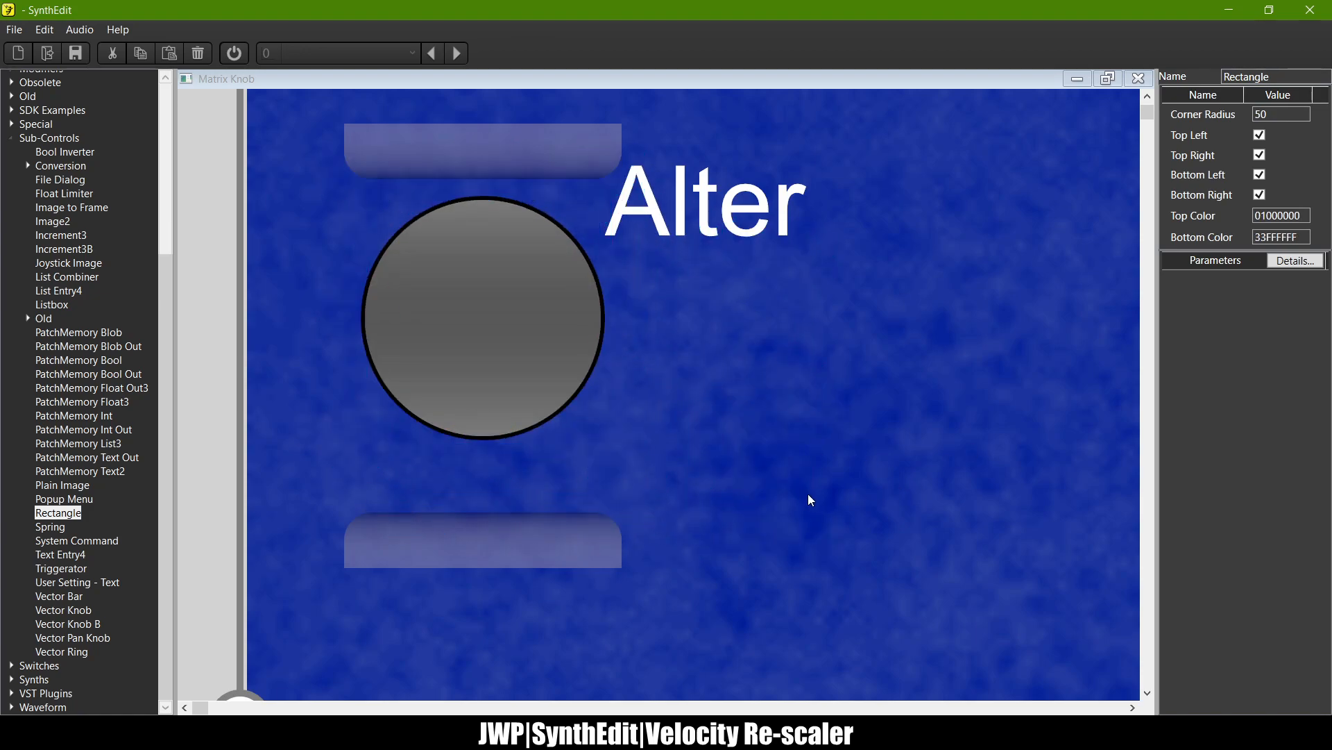
Step: Move the Alter text onto the upper bar Rectangle, centre it over the knob and slightly reduce its height
{"action": "scroll", "coordinate": [804, 497], "scroll_direction": "down", "scroll_amount": 3}
{"action": "scroll", "coordinate": [804, 500], "scroll_direction": "down", "scroll_amount": 2}
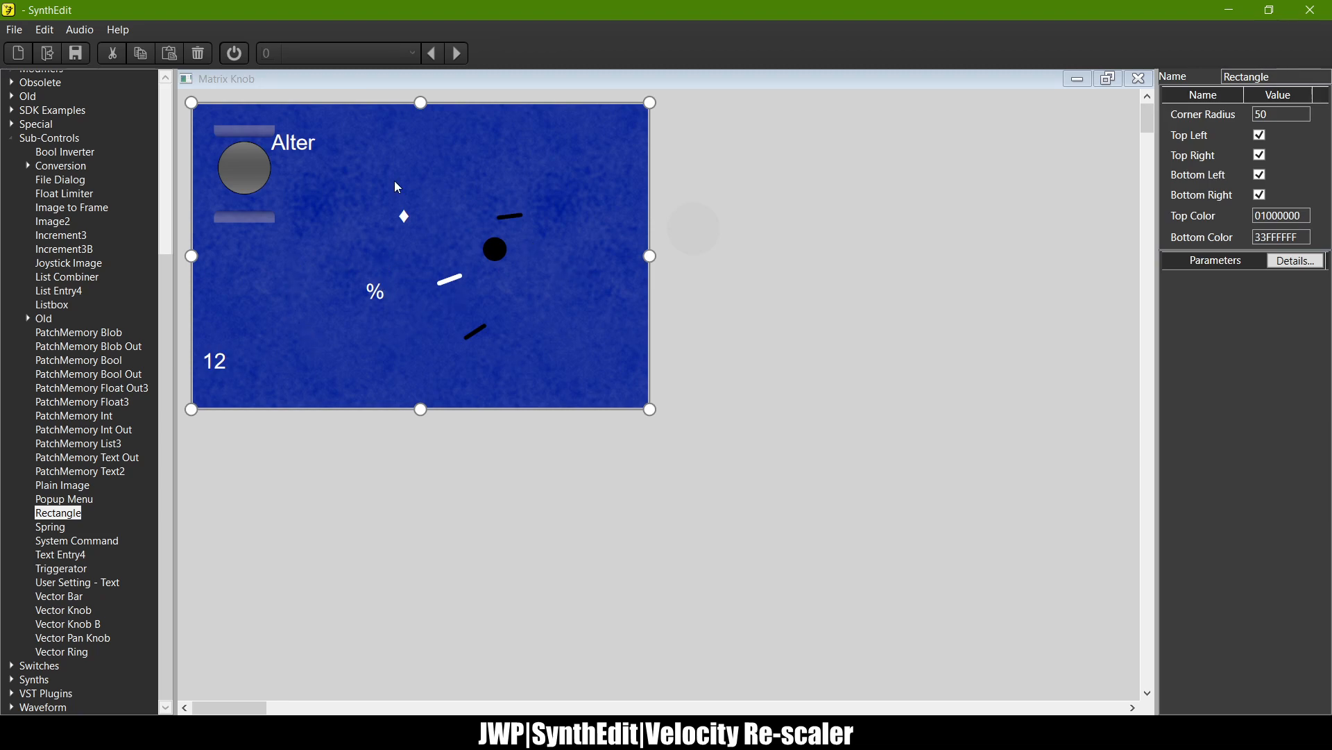
{"action": "left_click", "coordinate": [698, 238]}
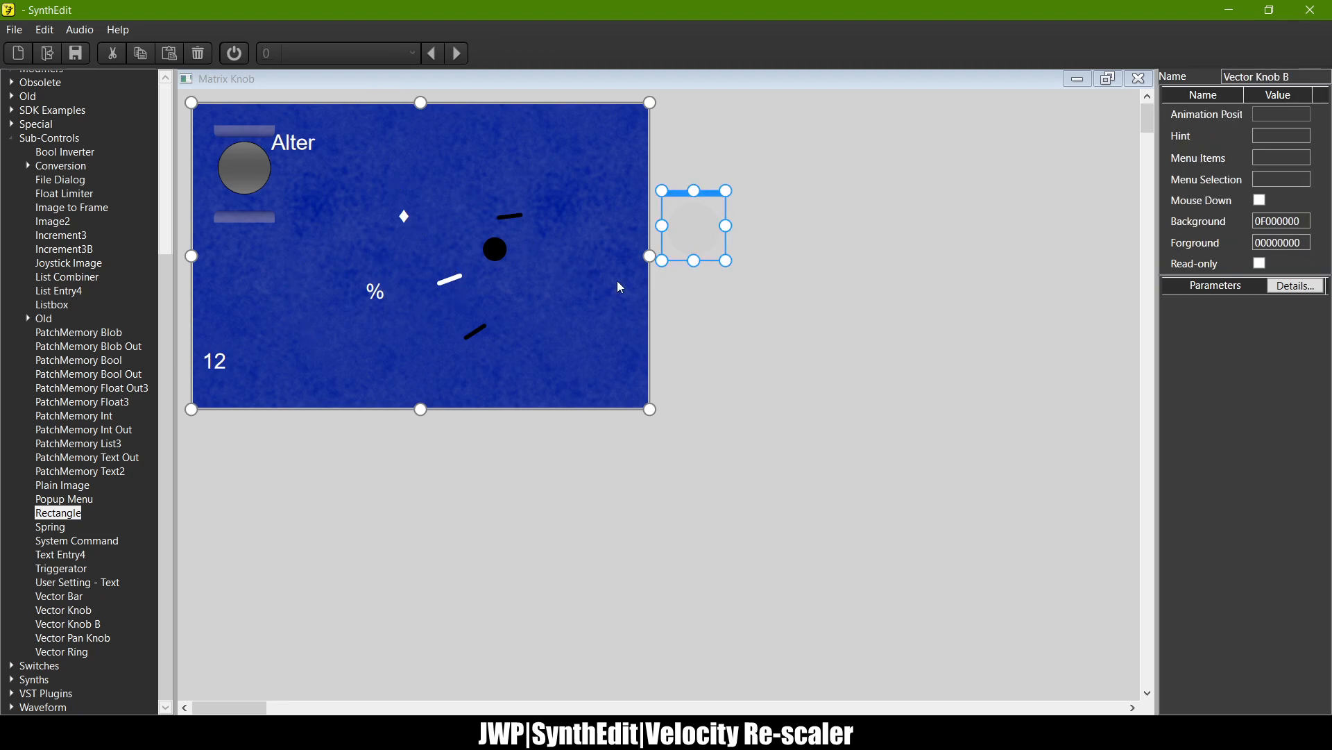
{"action": "left_click", "coordinate": [311, 148]}
{"action": "left_click", "coordinate": [290, 150]}
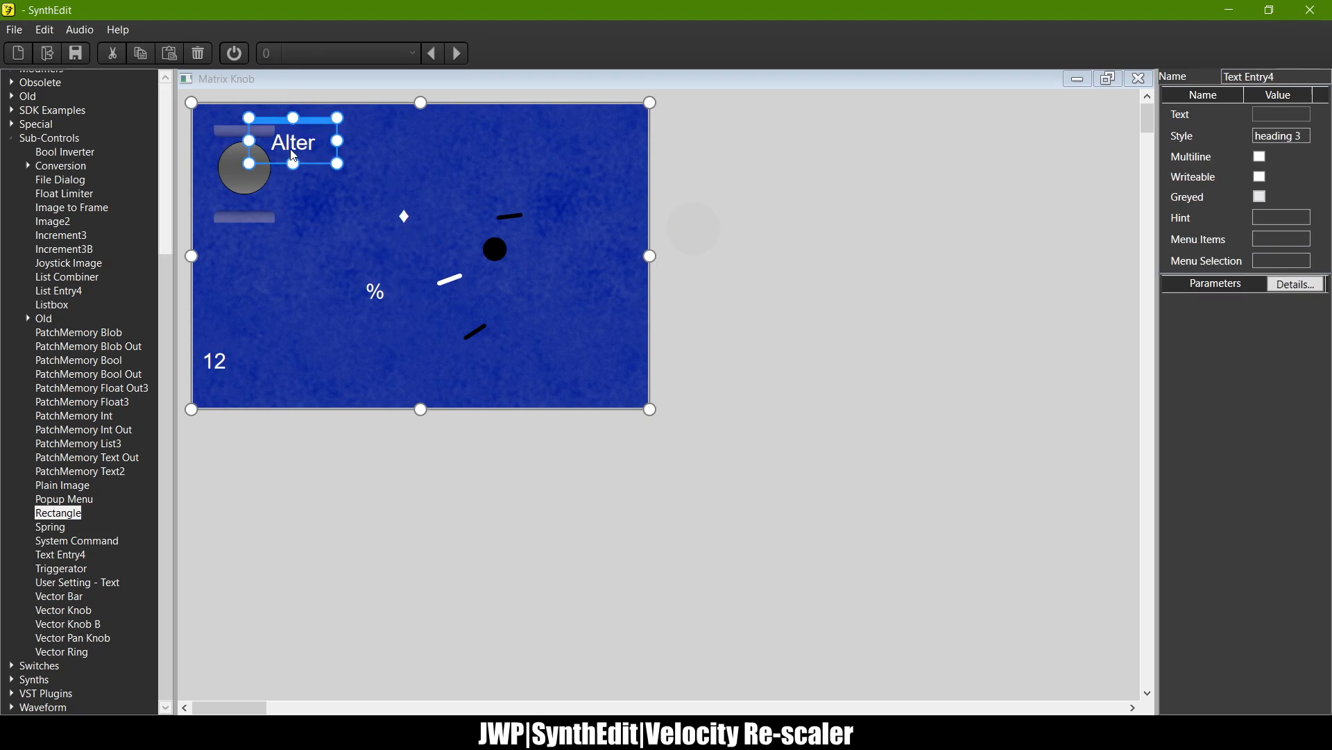
{"action": "left_click_drag", "start_coordinate": [310, 121], "coordinate": [405, 129]}
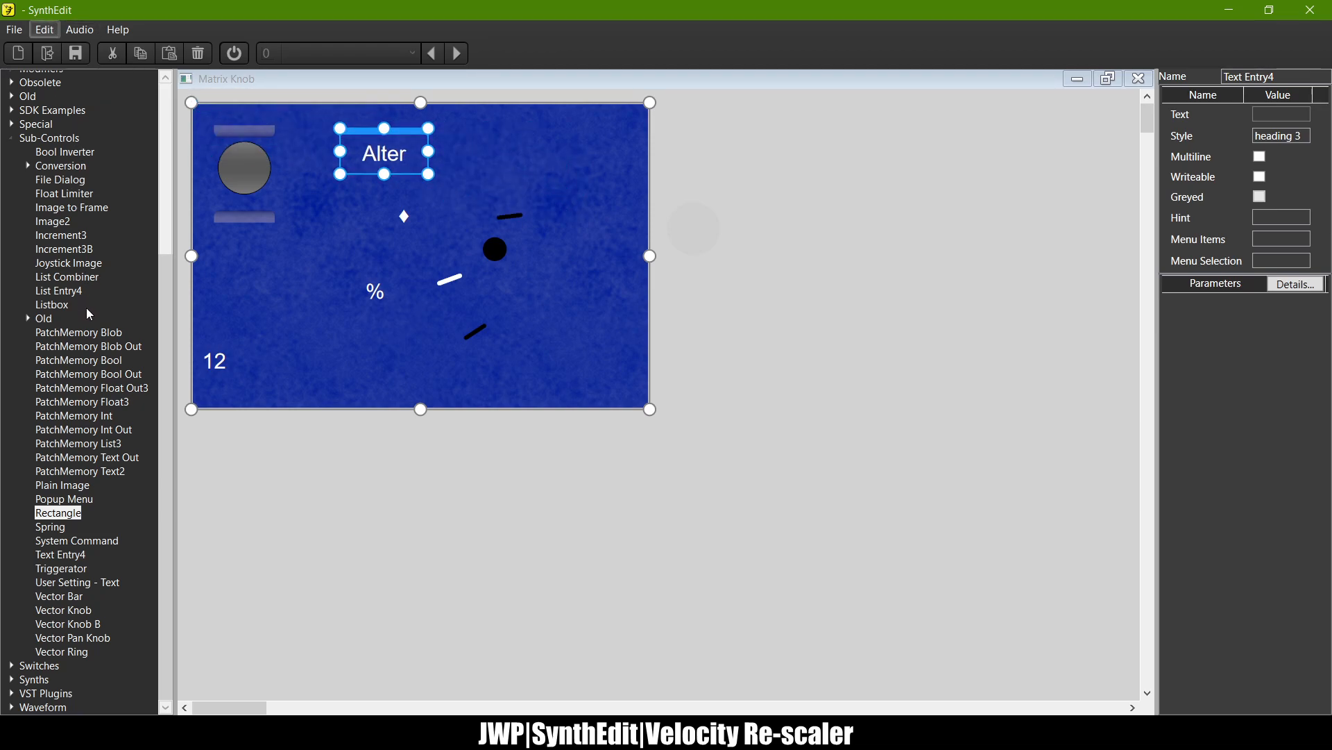
{"action": "left_click_drag", "start_coordinate": [400, 133], "coordinate": [249, 137]}
{"action": "scroll", "coordinate": [249, 137], "scroll_direction": "up", "scroll_amount": 3}
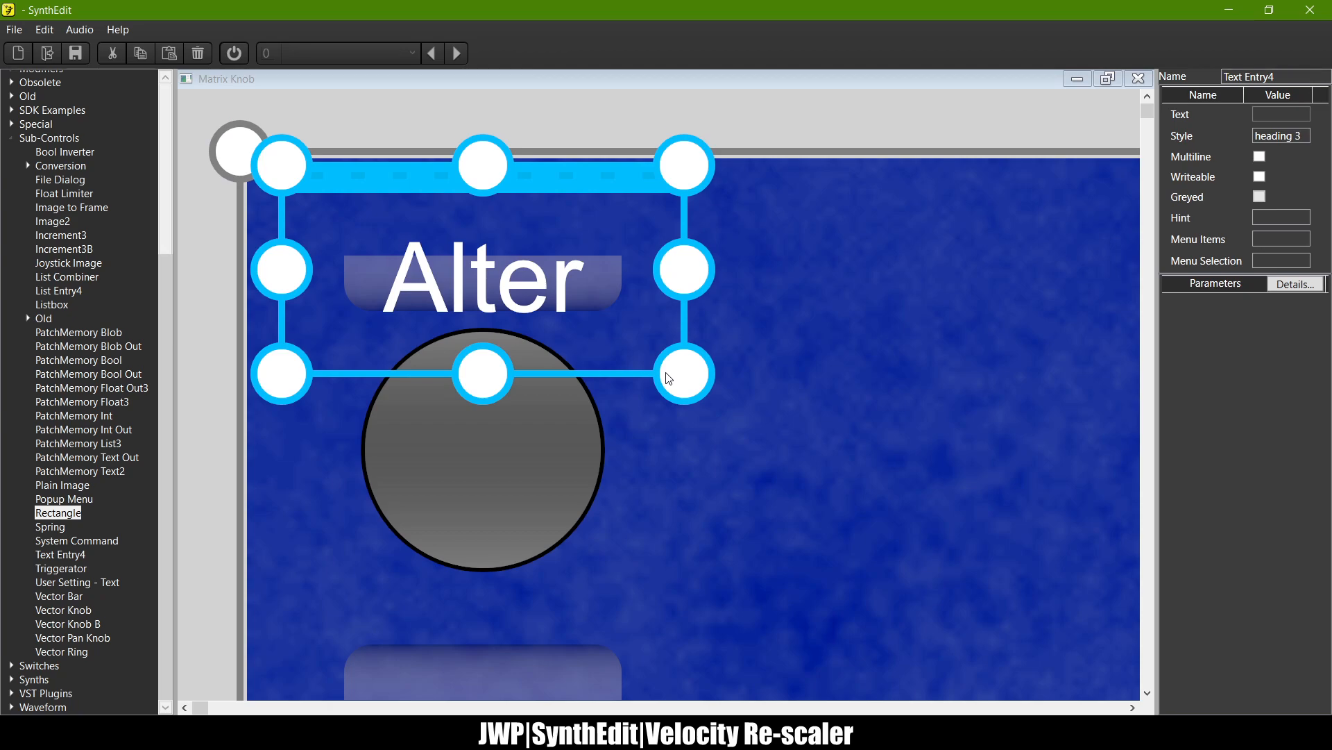
{"action": "left_click_drag", "start_coordinate": [667, 378], "coordinate": [665, 372]}
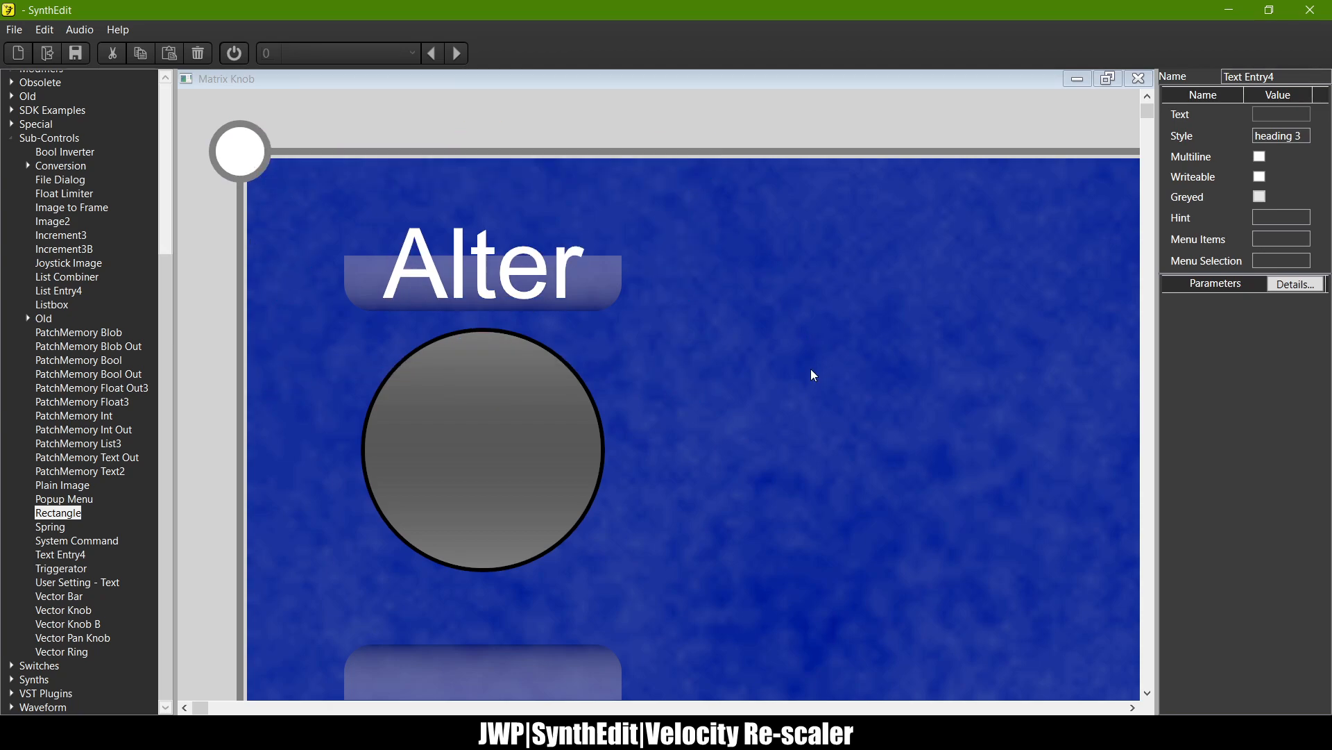
Step: Move the 12 value text from the panel's lower-left corner onto the lower bar Rectangle
{"action": "scroll", "coordinate": [786, 327], "scroll_direction": "down", "scroll_amount": 4}
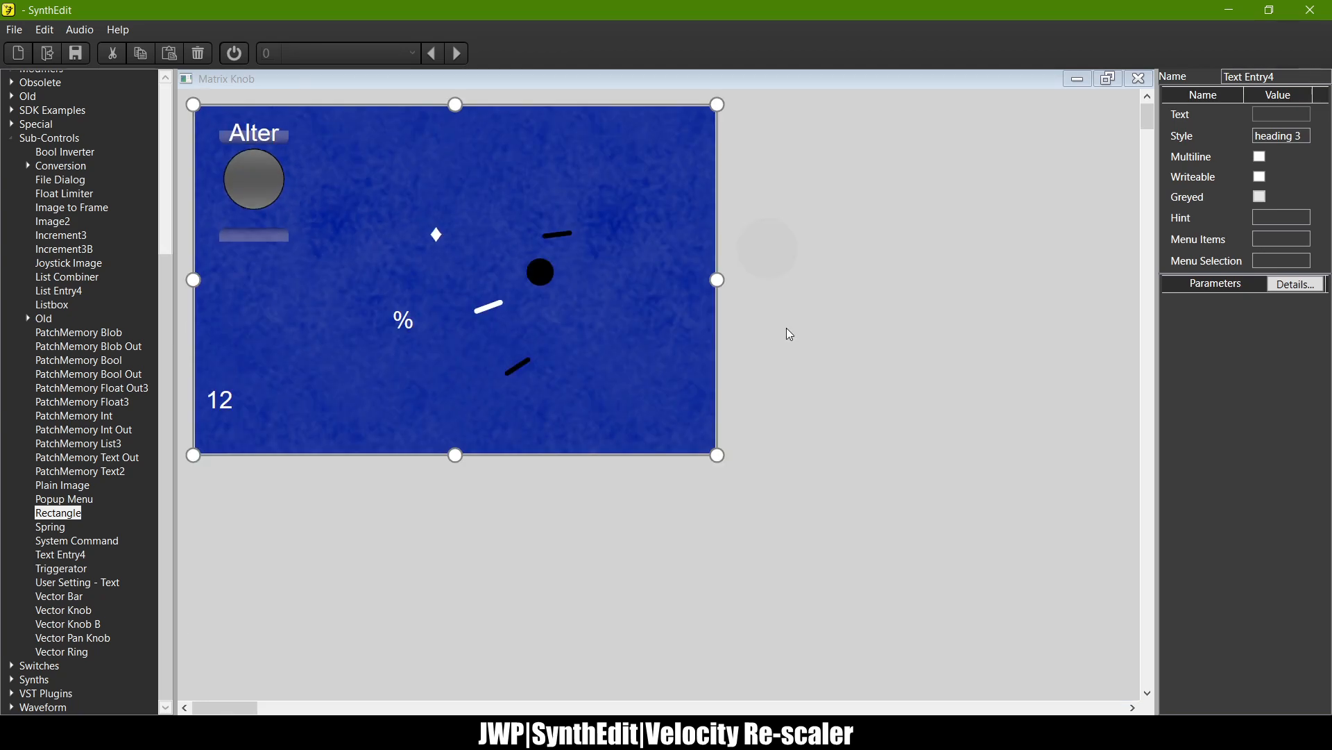
{"action": "left_click", "coordinate": [236, 392]}
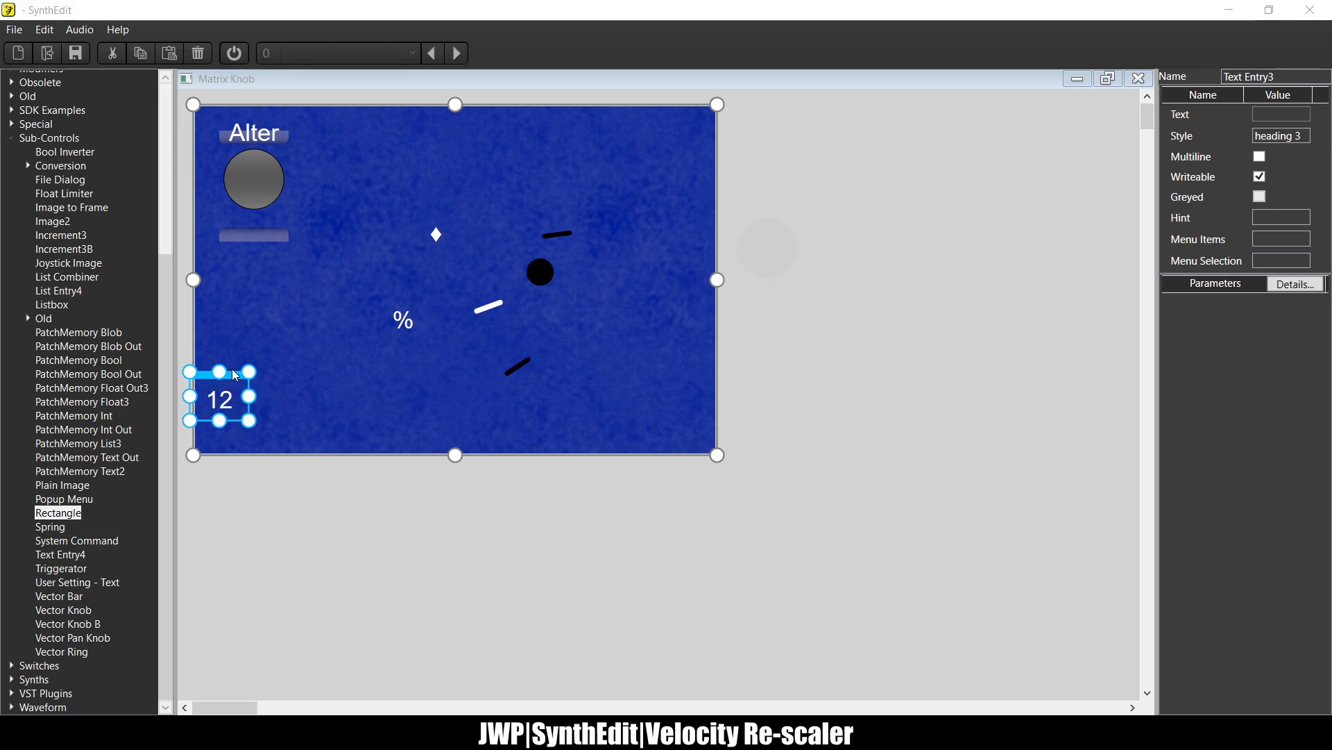
{"action": "left_click_drag", "start_coordinate": [232, 368], "coordinate": [262, 200]}
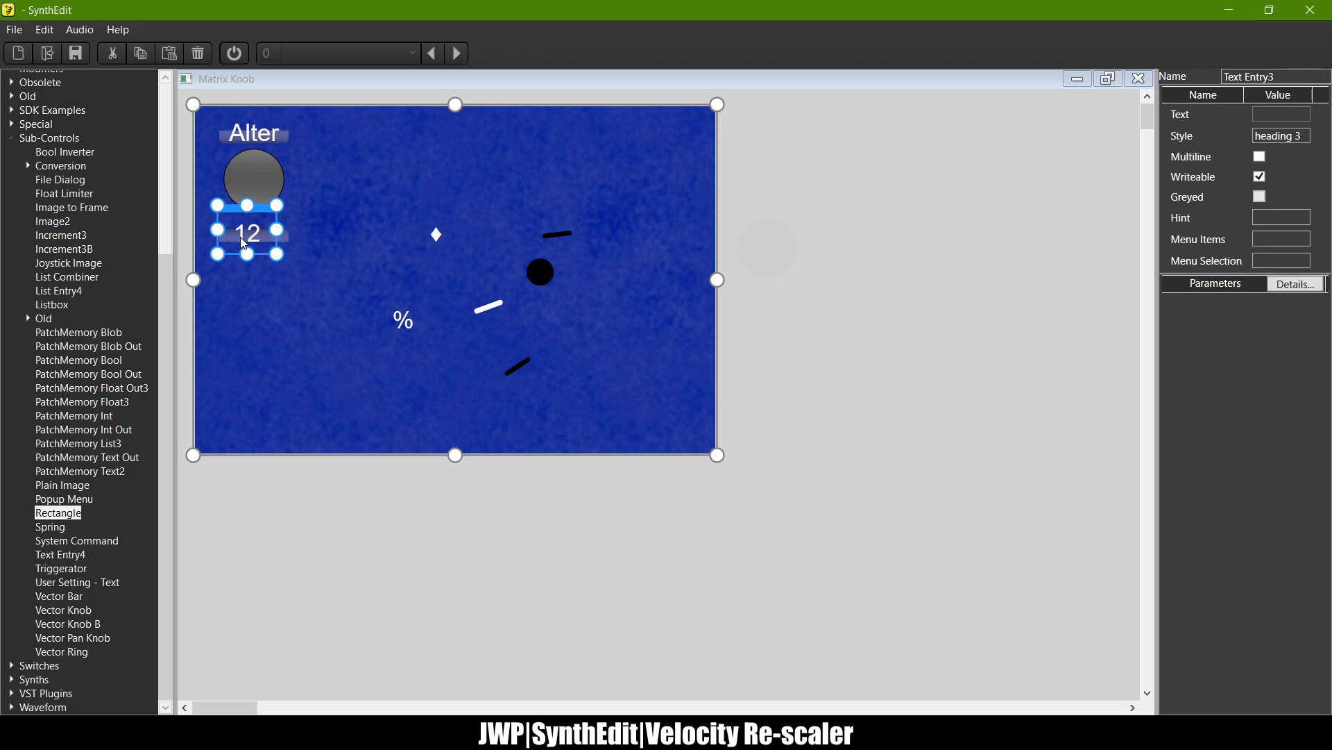
{"action": "scroll", "coordinate": [240, 236], "scroll_direction": "up", "scroll_amount": 2}
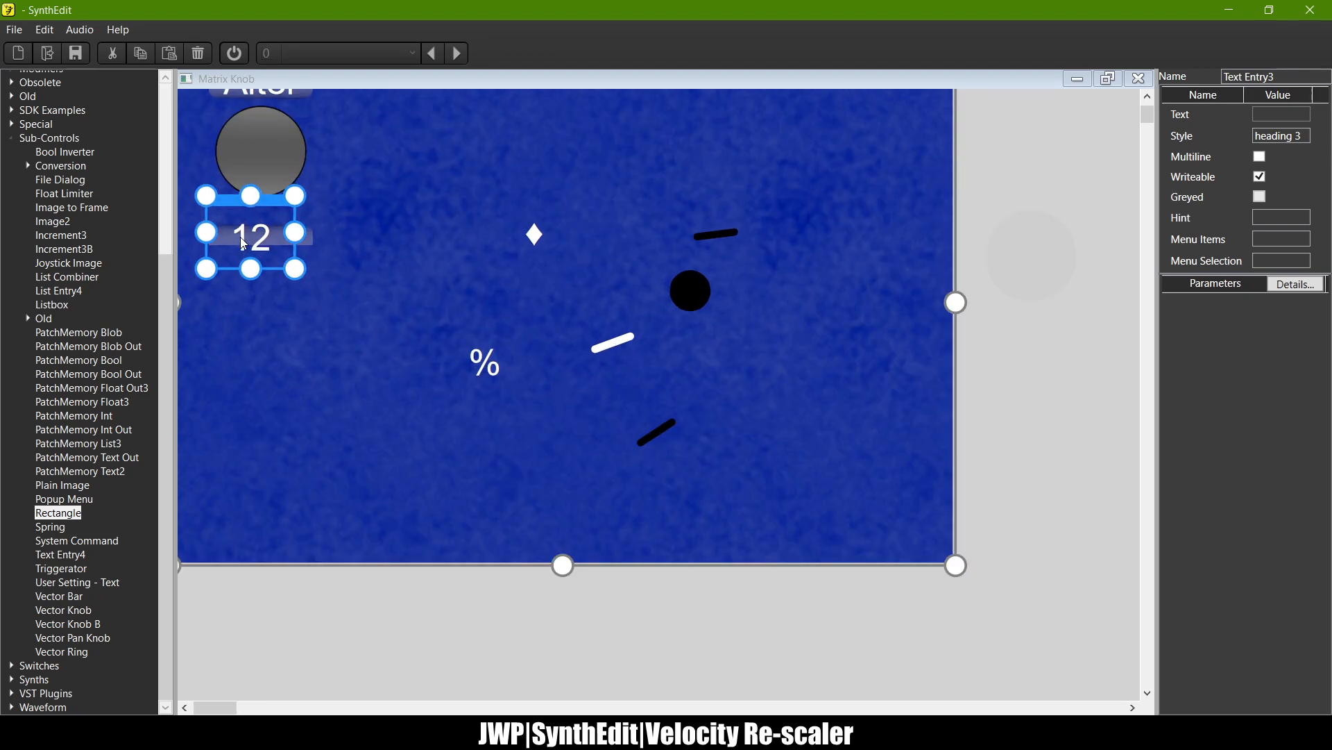
Step: Move the % text closer to the knob and centre the 12 value text on the lower bar Rectangle
{"action": "left_click", "coordinate": [501, 365]}
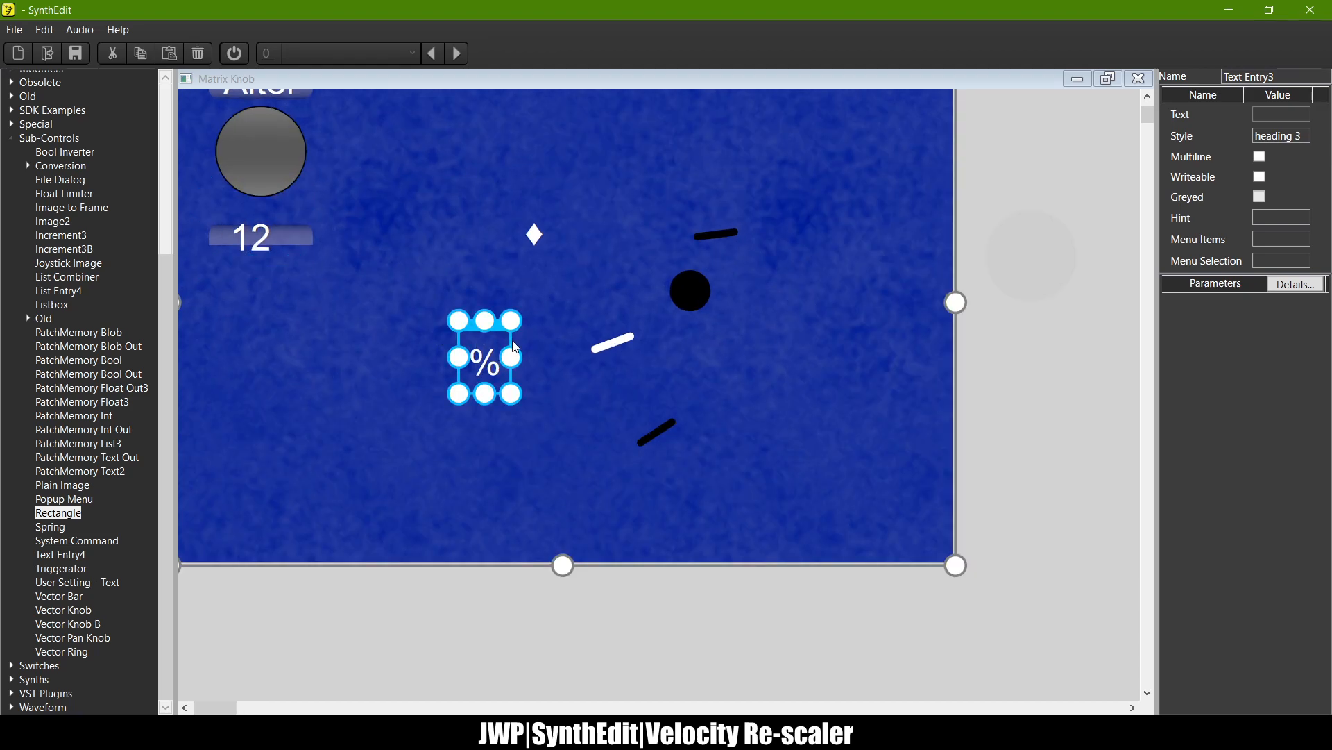
{"action": "left_click_drag", "start_coordinate": [514, 347], "coordinate": [328, 234]}
{"action": "left_click", "coordinate": [233, 243]}
Step: Narrow the Alter text box from both sides to about the upper bar's width, keeping it centred over the knob
{"action": "scroll", "coordinate": [327, 230], "scroll_direction": "up", "scroll_amount": 1}
{"action": "left_click", "coordinate": [318, 165]}
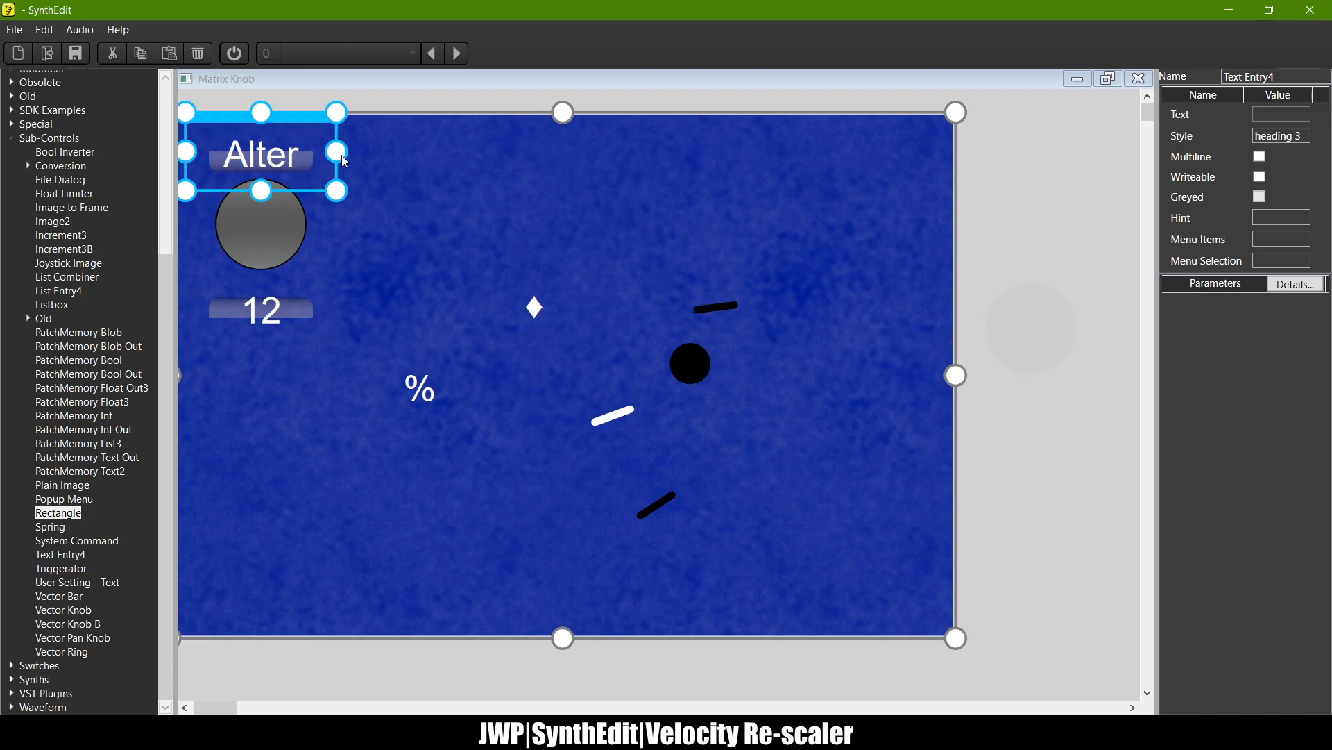
{"action": "left_click_drag", "start_coordinate": [340, 154], "coordinate": [327, 156]}
{"action": "left_click_drag", "start_coordinate": [195, 159], "coordinate": [215, 158]}
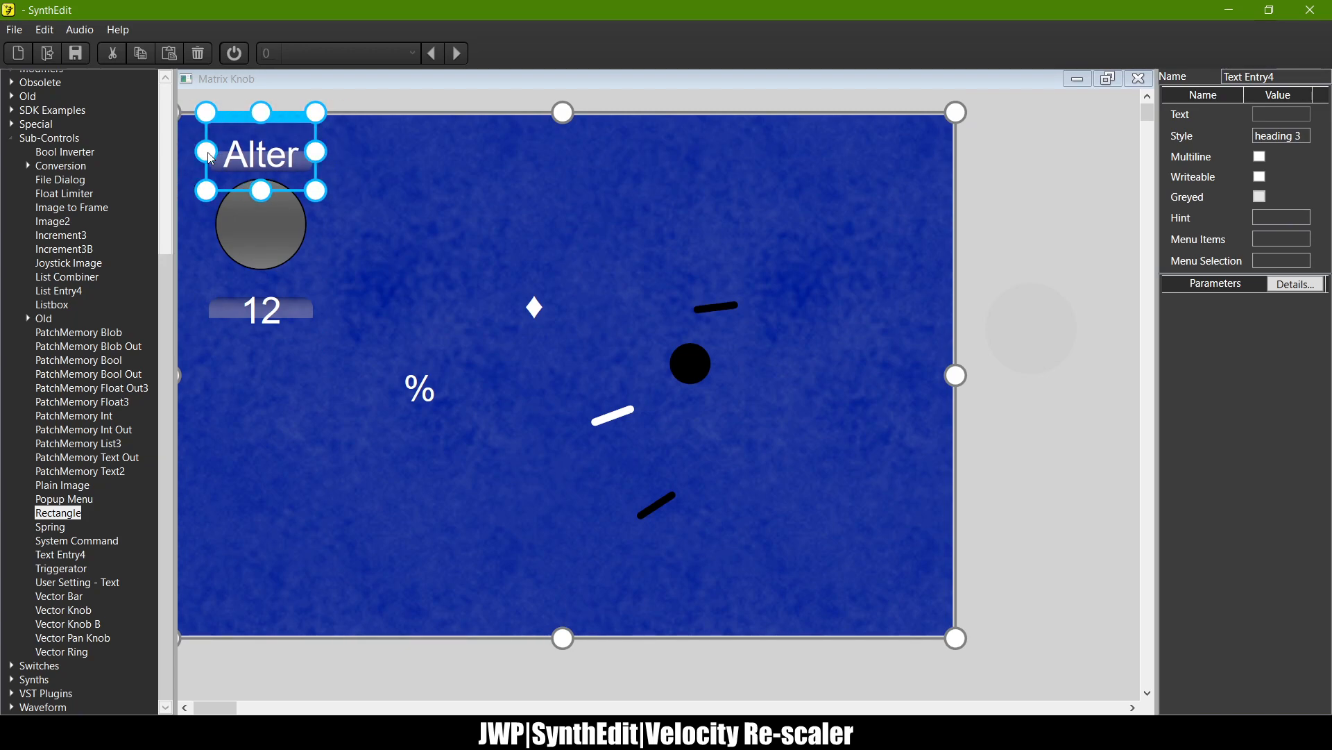
Step: Move the % text onto the right end of the lower bar and narrow the 12 text box to sit beside it
{"action": "left_click", "coordinate": [379, 248]}
{"action": "left_click", "coordinate": [418, 410]}
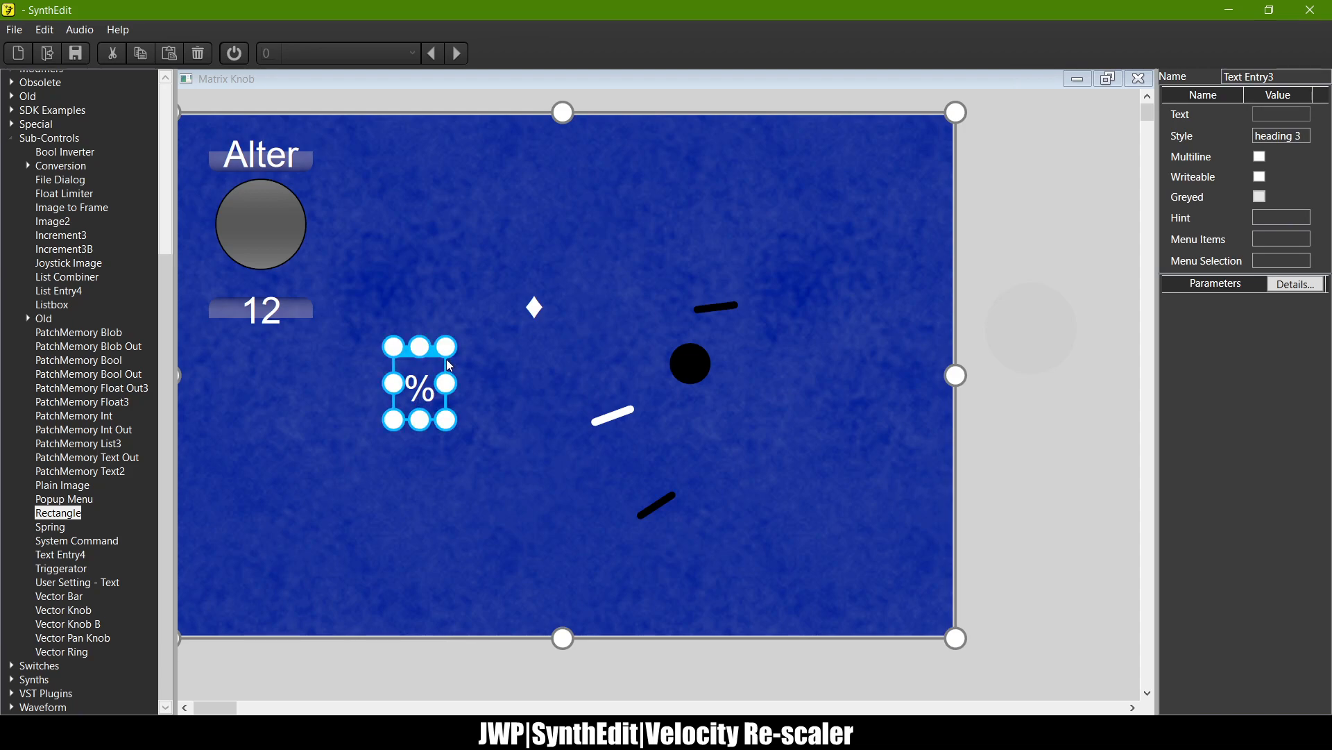
{"action": "left_click_drag", "start_coordinate": [450, 364], "coordinate": [322, 281]}
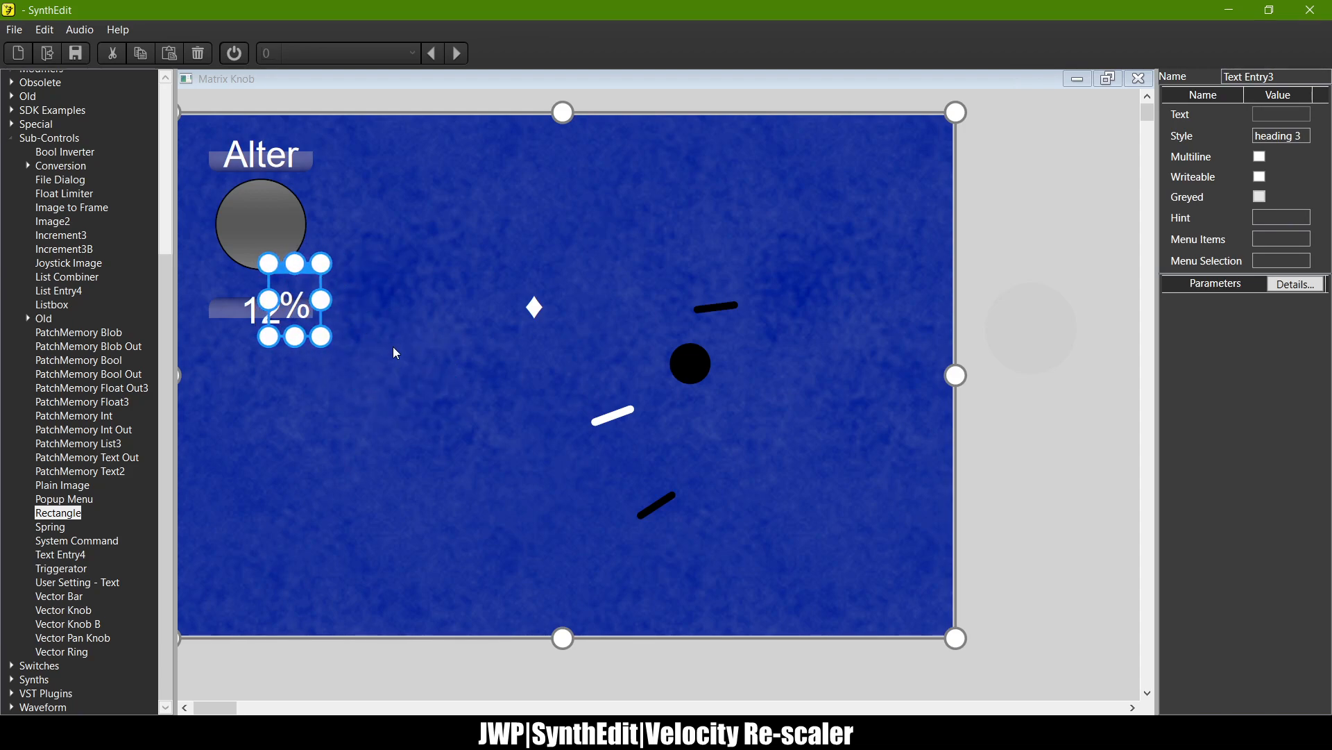
{"action": "left_click", "coordinate": [264, 306]}
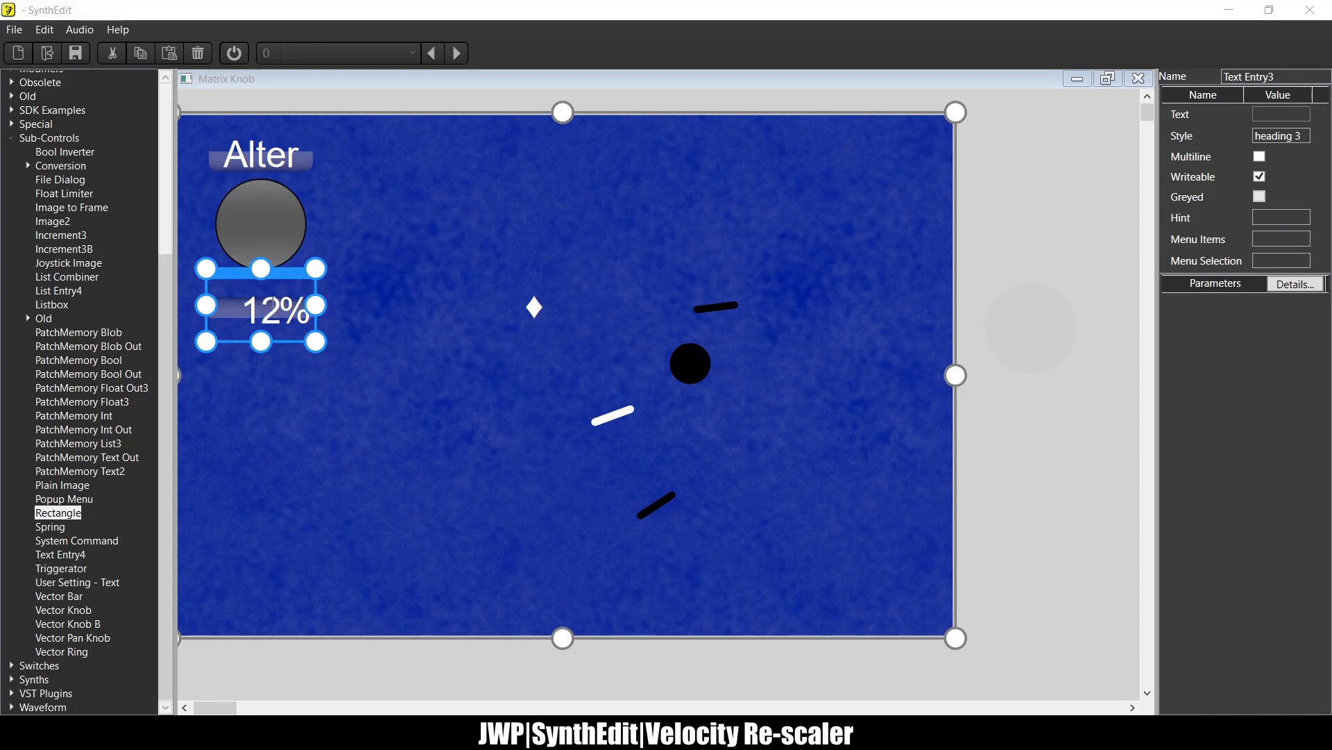
{"action": "left_click_drag", "start_coordinate": [321, 306], "coordinate": [307, 306]}
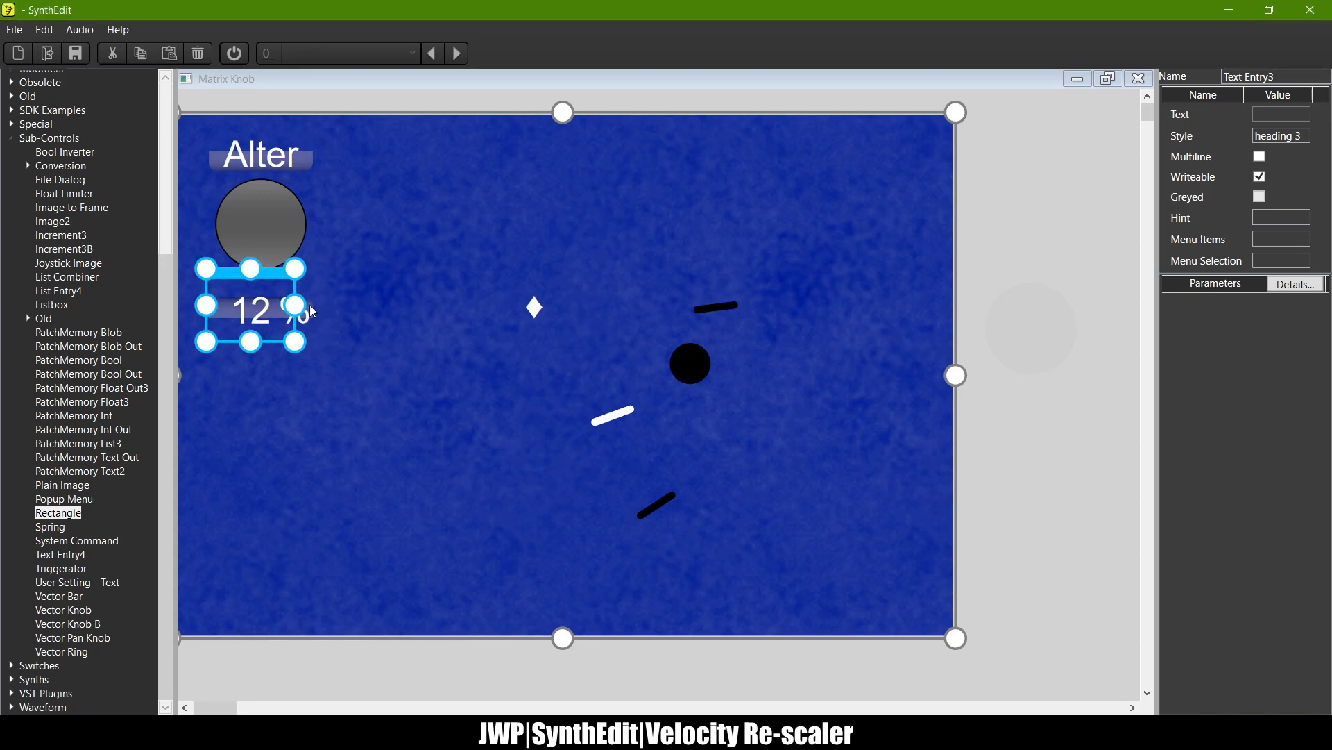
{"action": "left_click", "coordinate": [431, 327]}
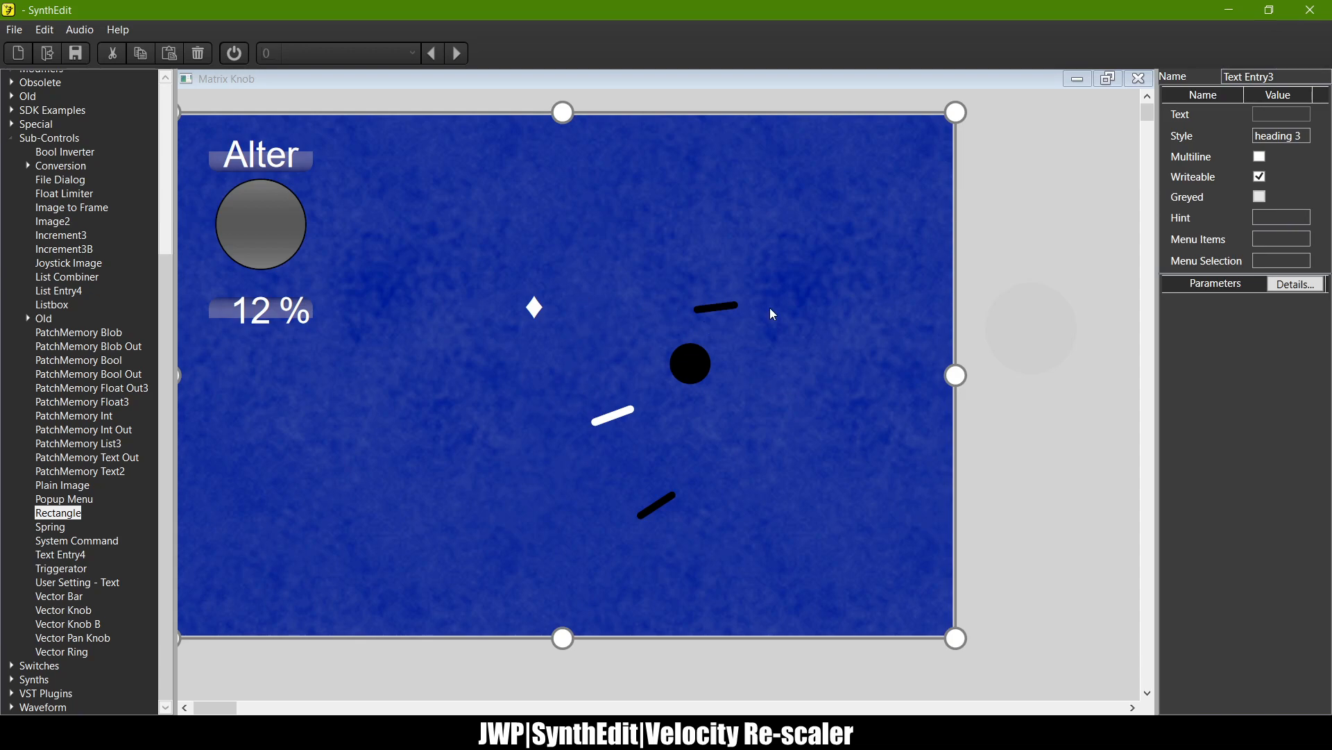
Step: Move the upper black pointer Vector Knob B onto the grey knob
{"action": "left_click", "coordinate": [723, 314]}
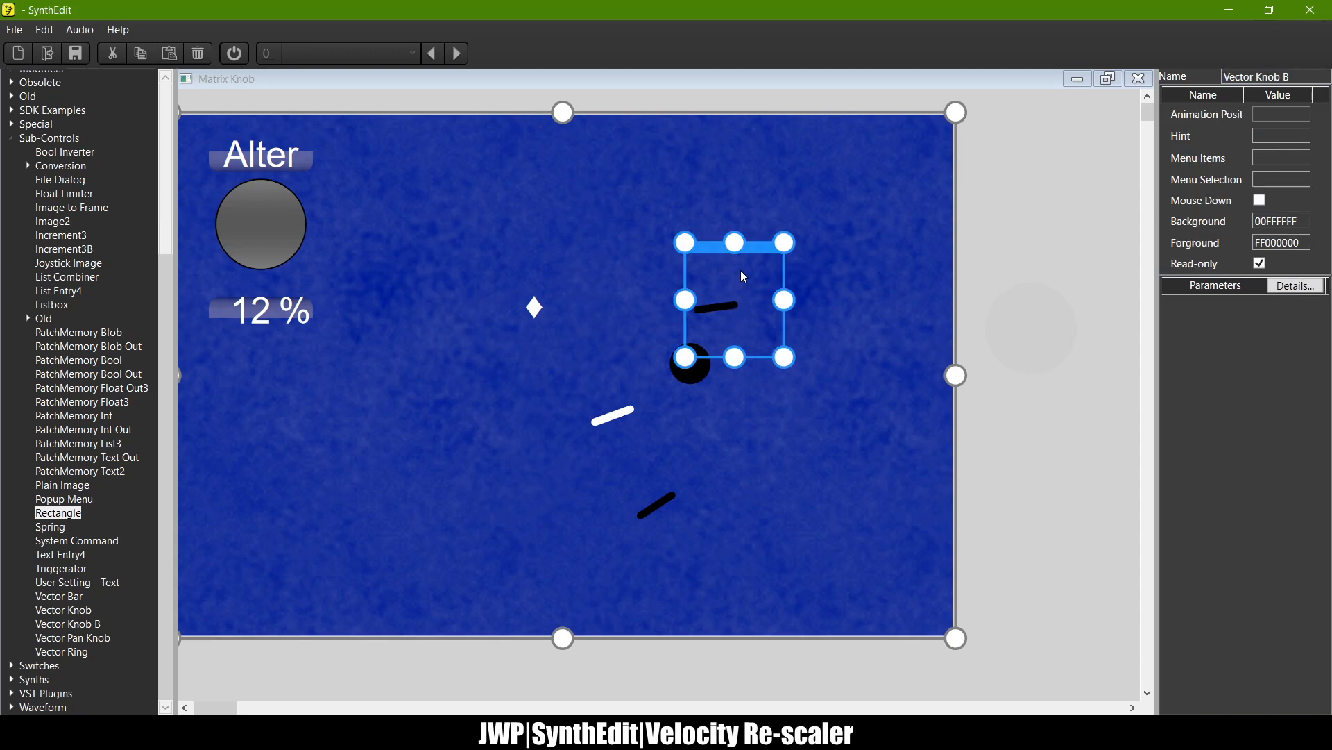
{"action": "left_click_drag", "start_coordinate": [735, 230], "coordinate": [290, 149]}
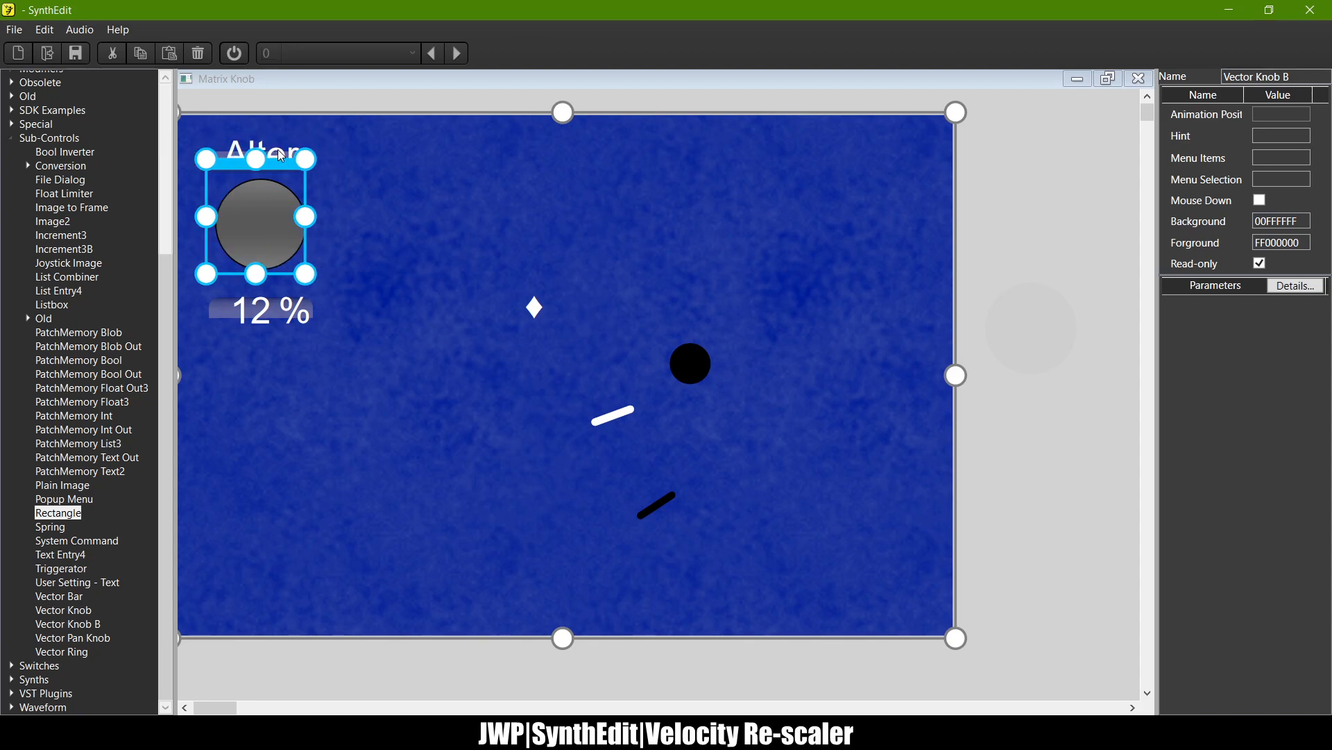
{"action": "left_click", "coordinate": [477, 222]}
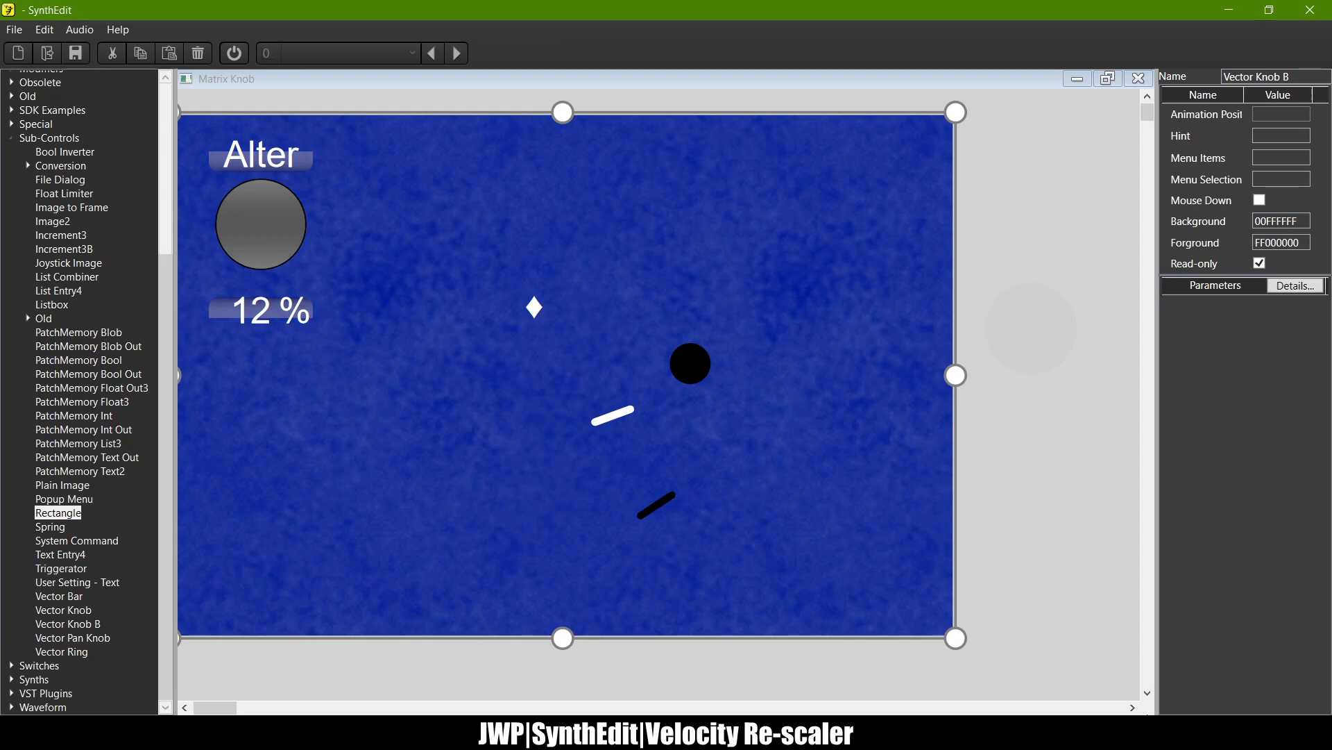
Step: Close the Matrix Knob structure view, open the Velocity Re-scaler panel and shrink its window to a compact size
{"action": "left_click", "coordinate": [1107, 79]}
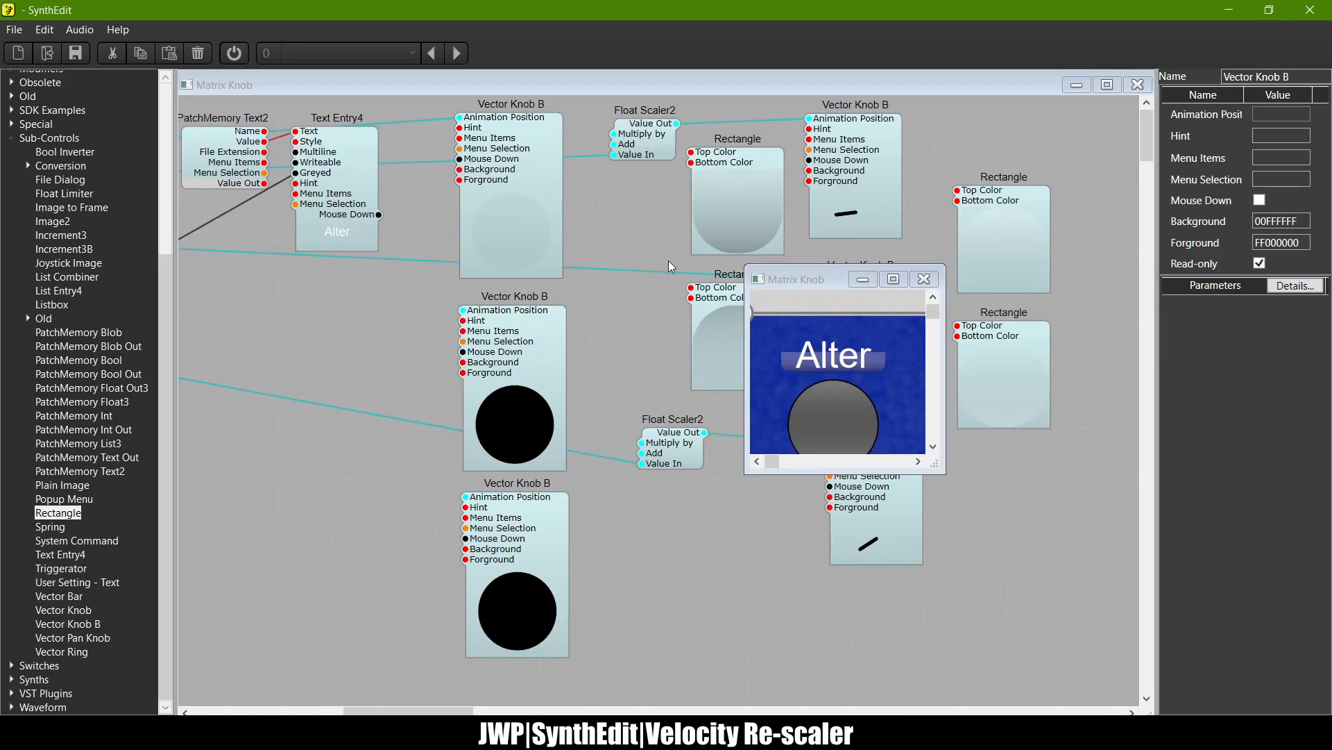
{"action": "left_click", "coordinate": [1139, 84]}
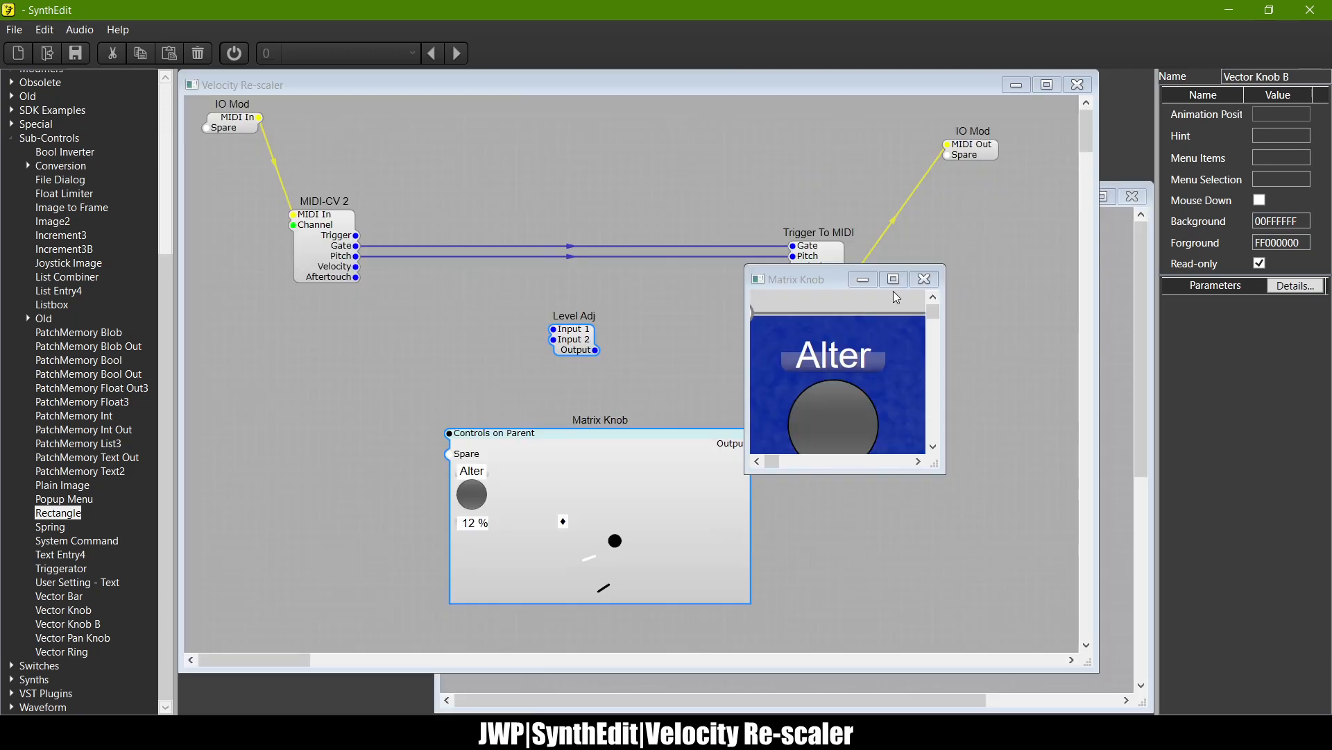
{"action": "left_click", "coordinate": [572, 185]}
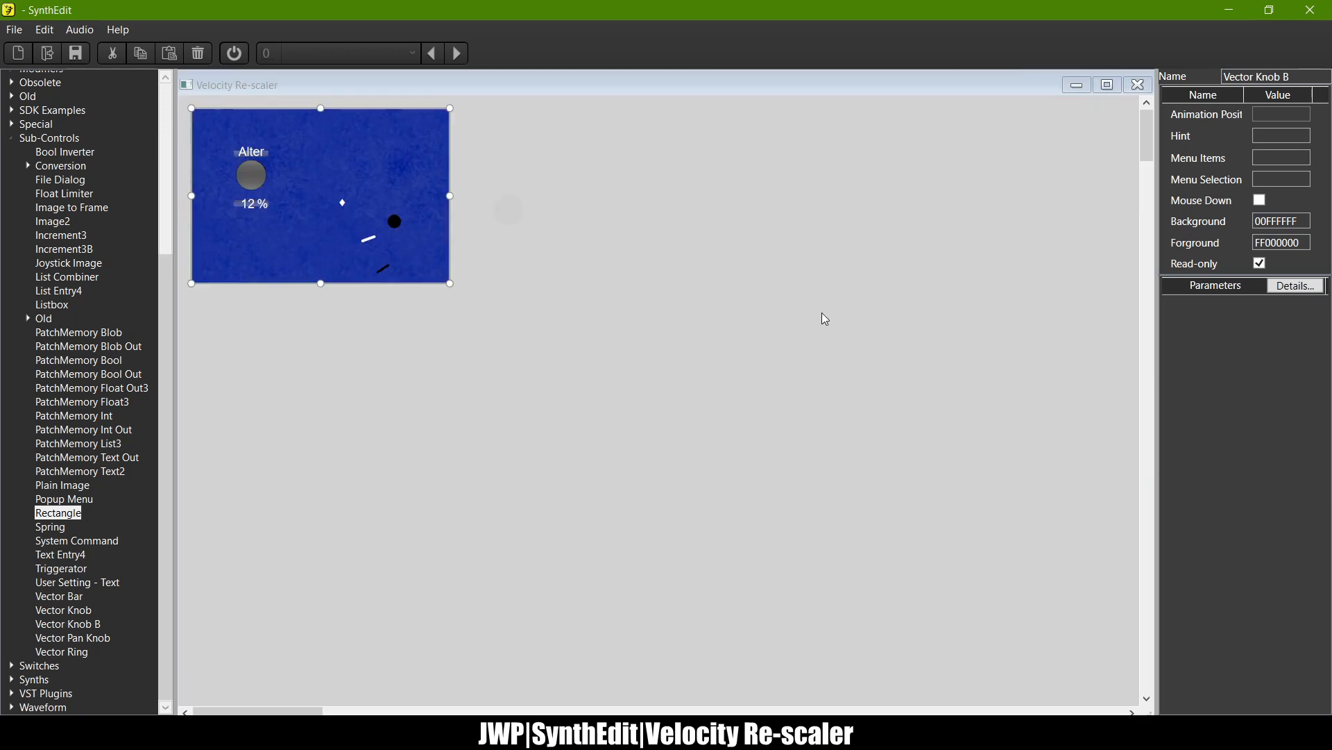
{"action": "left_click_drag", "start_coordinate": [1148, 709], "coordinate": [559, 410]}
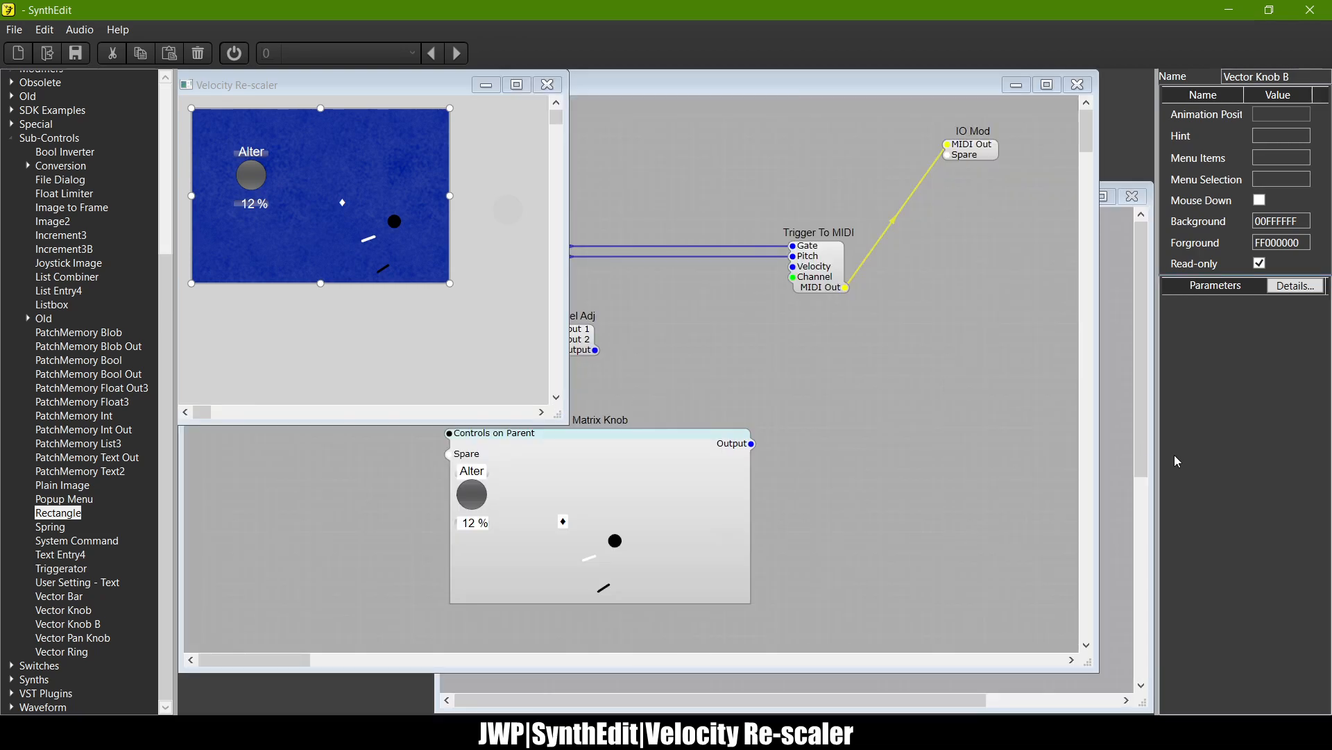
Step: Reopen the Matrix Knob panel for editing, minimise the Velocity Re-scaler structure, and enlarge the panel window beside the Velocity Re-scaler panel
{"action": "left_click", "coordinate": [1124, 345]}
{"action": "left_click", "coordinate": [795, 161]}
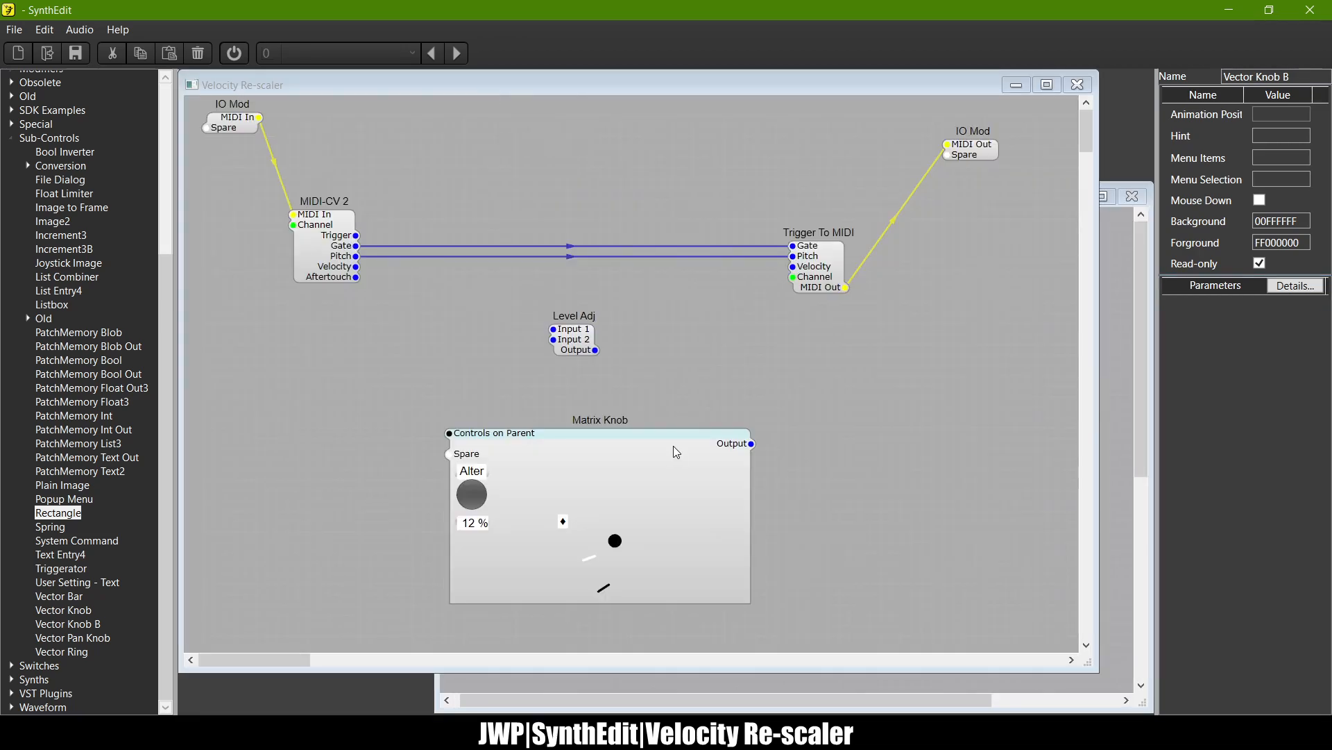
{"action": "right_click", "coordinate": [635, 468]}
{"action": "left_click", "coordinate": [675, 570]}
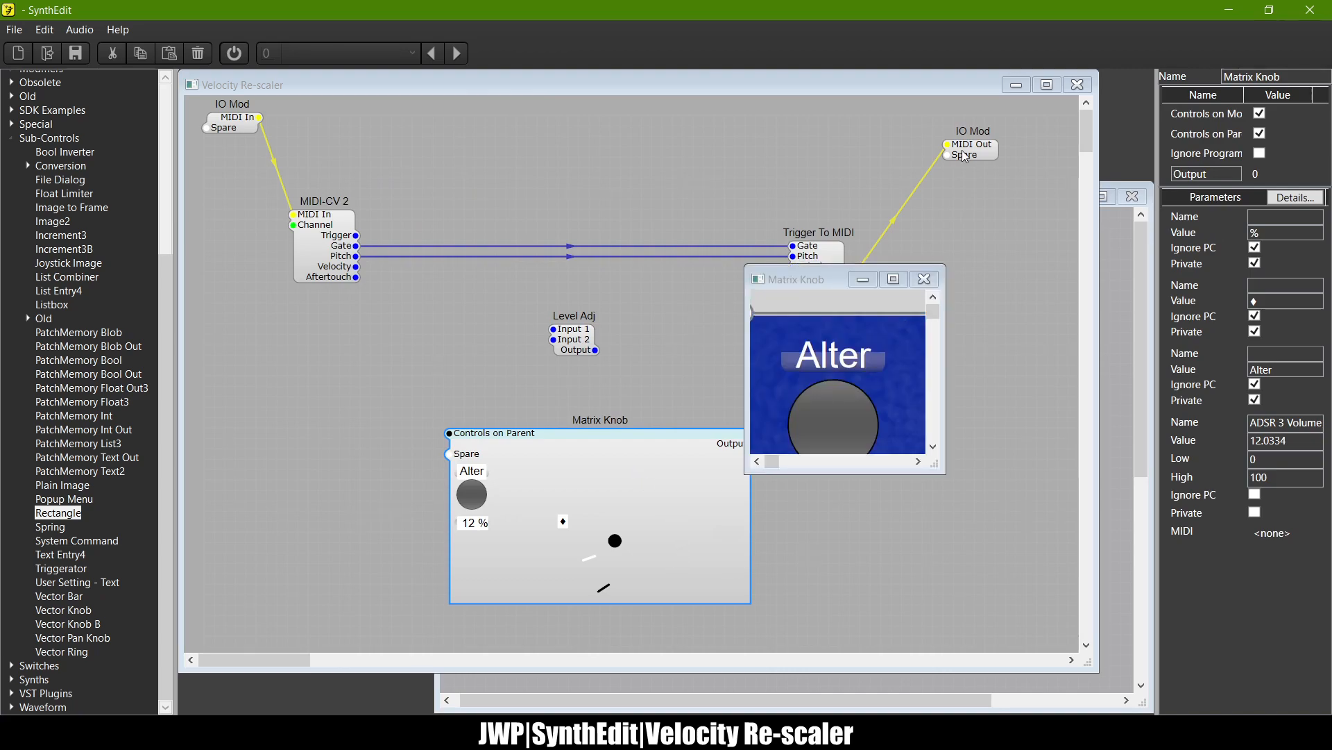
{"action": "left_click", "coordinate": [1016, 84]}
{"action": "left_click_drag", "start_coordinate": [936, 464], "coordinate": [1143, 687]}
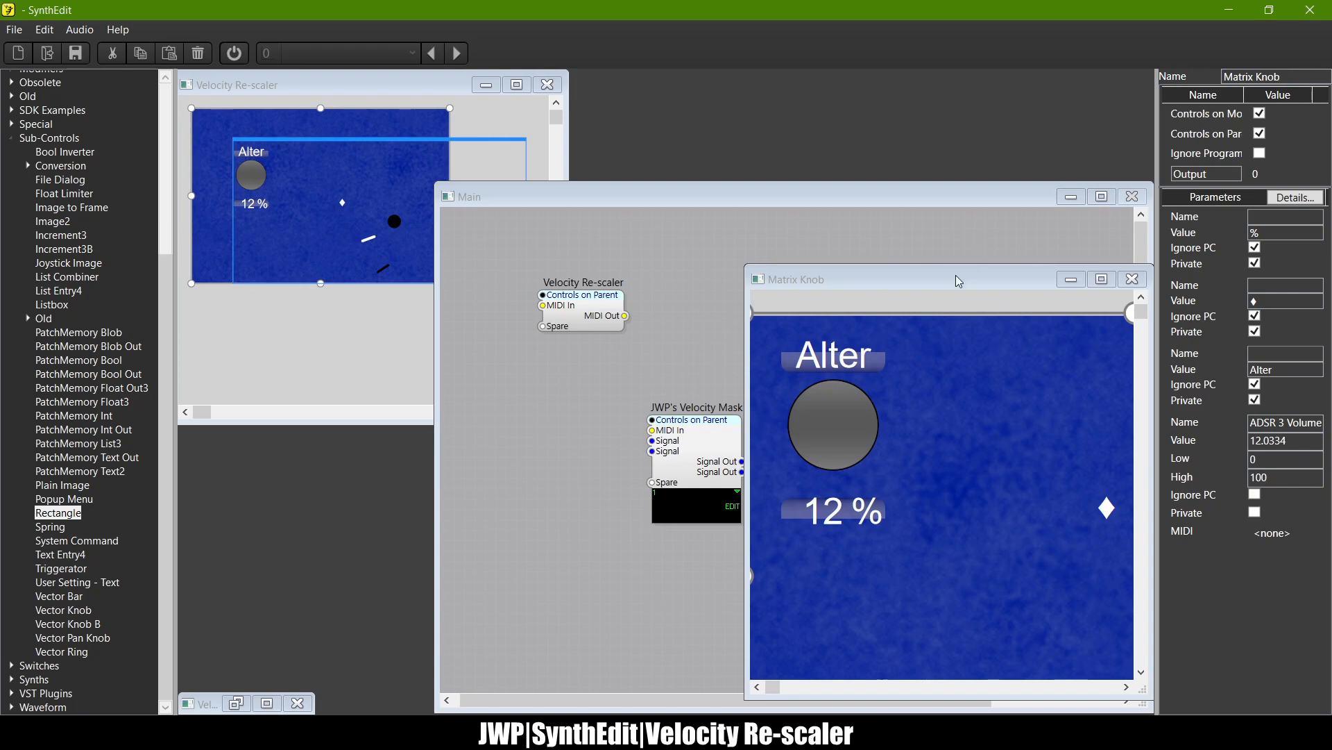
{"action": "left_click_drag", "start_coordinate": [960, 282], "coordinate": [721, 178]}
{"action": "left_click_drag", "start_coordinate": [904, 590], "coordinate": [1079, 671]}
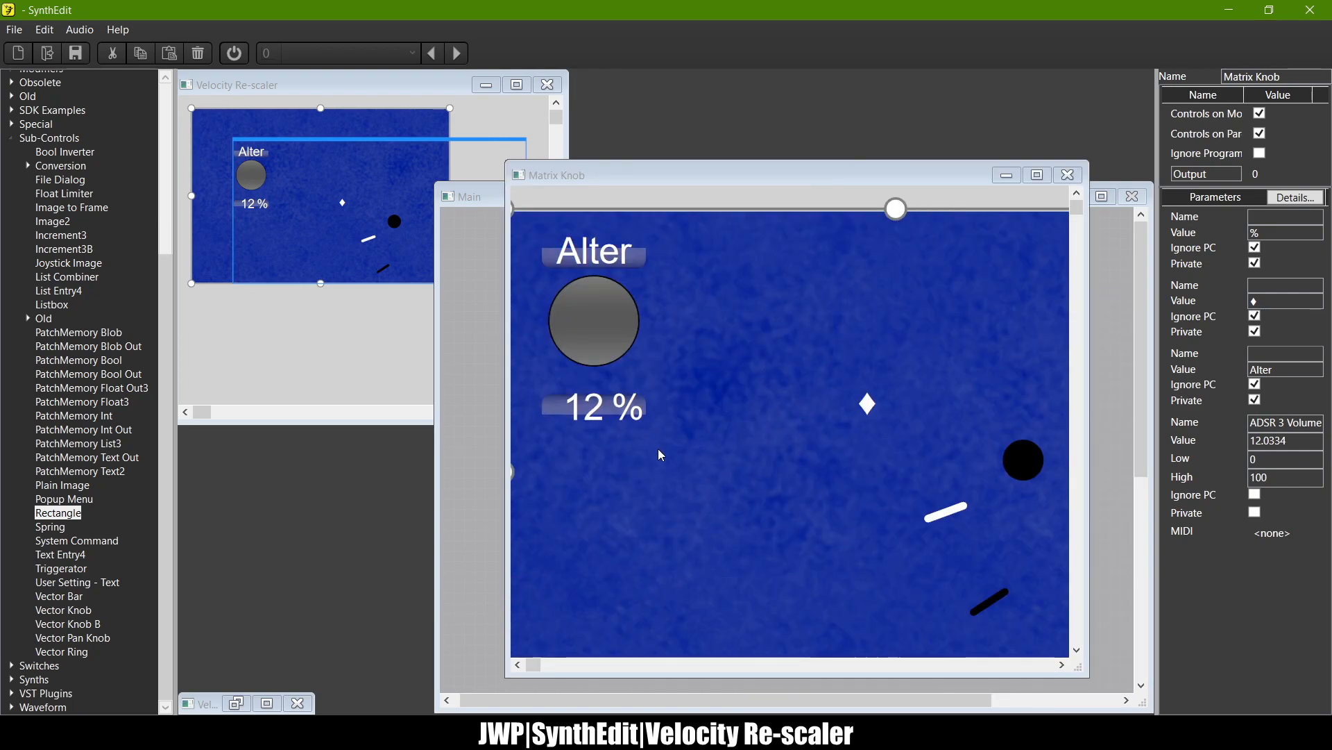
Step: Examine the Matrix Knob panel's layout, its remaining unplaced parts and the layered knob up close
{"action": "left_click", "coordinate": [1038, 472]}
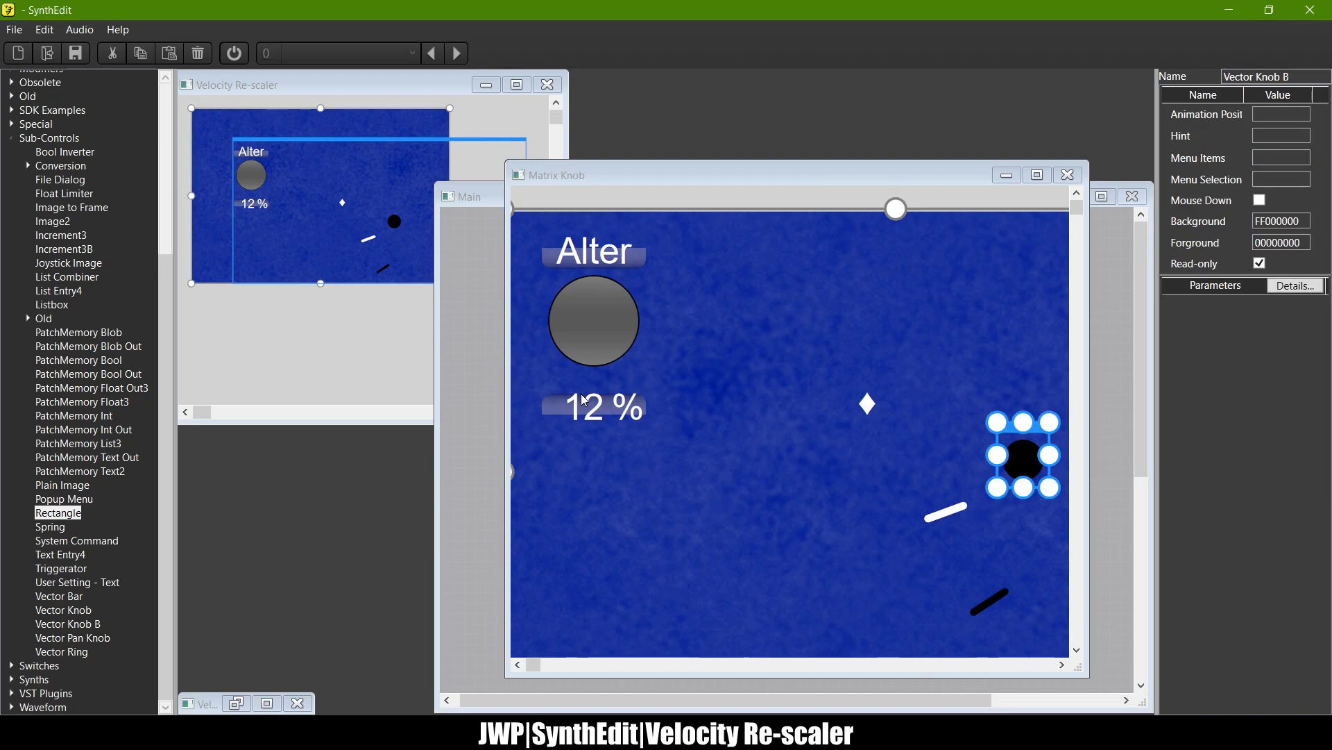
{"action": "scroll", "coordinate": [799, 528], "scroll_direction": "right", "scroll_amount": 3}
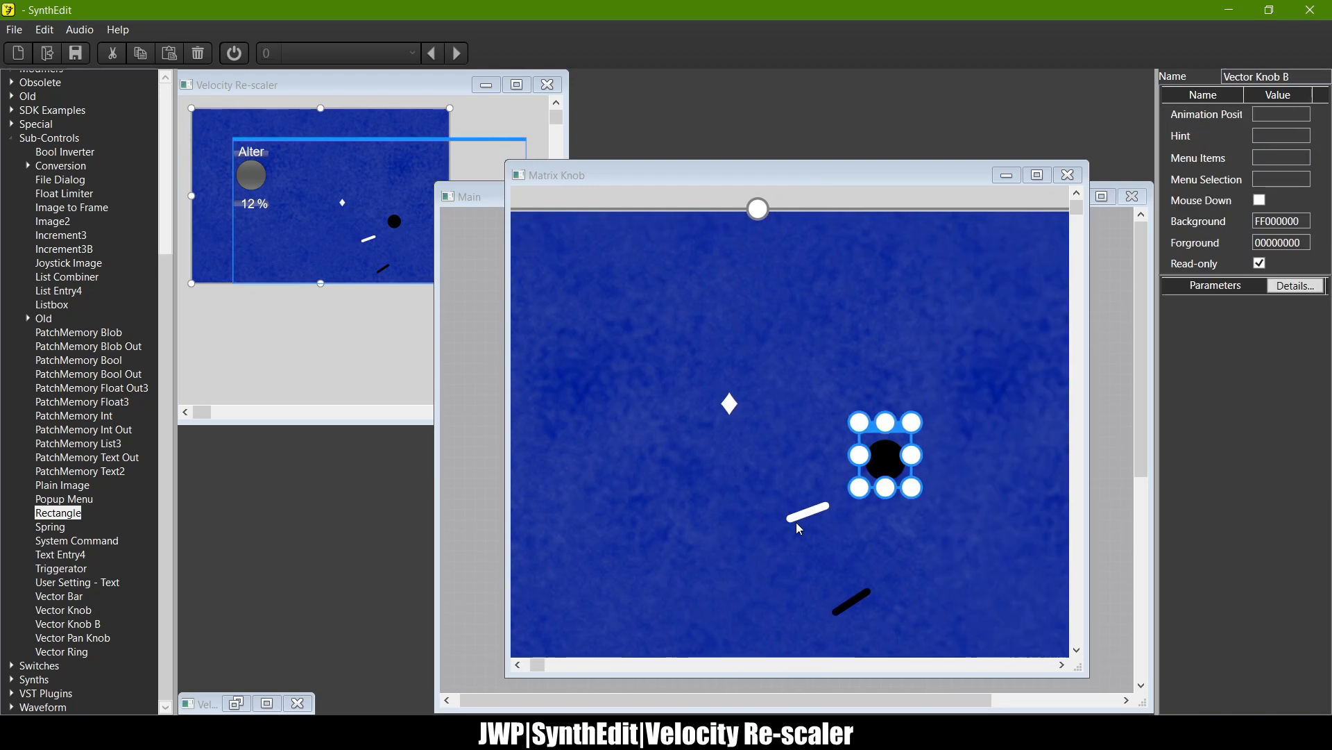
{"action": "scroll", "coordinate": [800, 529], "scroll_direction": "right", "scroll_amount": 10}
{"action": "scroll", "coordinate": [799, 529], "scroll_direction": "down", "scroll_amount": 6}
{"action": "scroll", "coordinate": [800, 529], "scroll_direction": "left", "scroll_amount": 11}
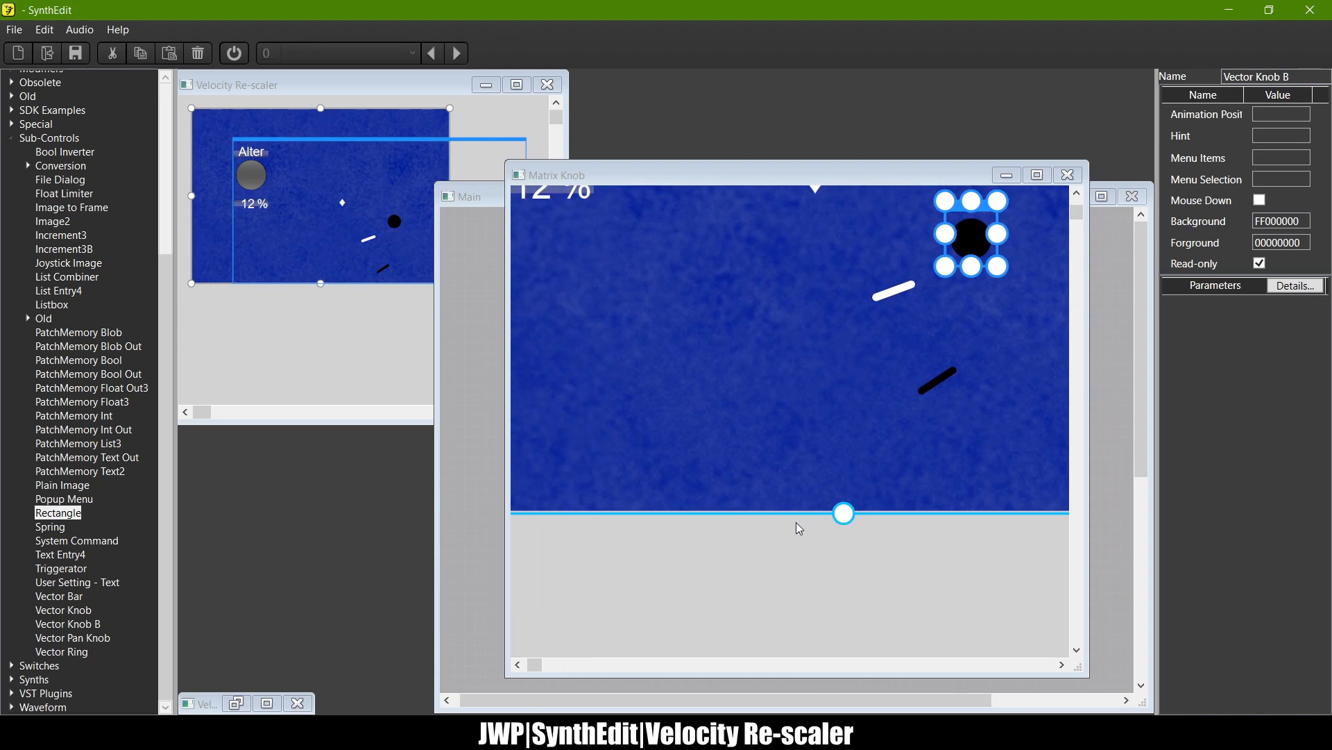
{"action": "scroll", "coordinate": [800, 529], "scroll_direction": "up", "scroll_amount": 6}
{"action": "scroll", "coordinate": [799, 529], "scroll_direction": "left", "scroll_amount": 2}
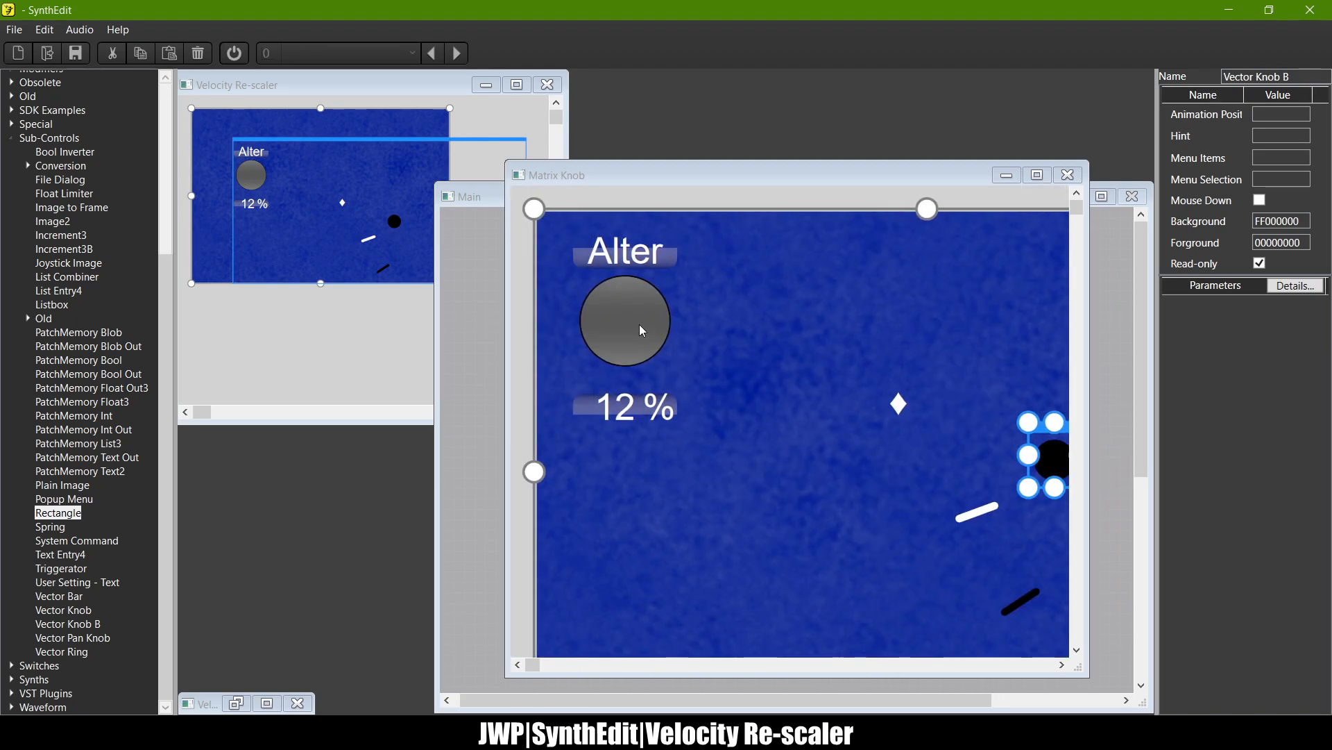
{"action": "scroll", "coordinate": [639, 323], "scroll_direction": "up", "scroll_amount": 3}
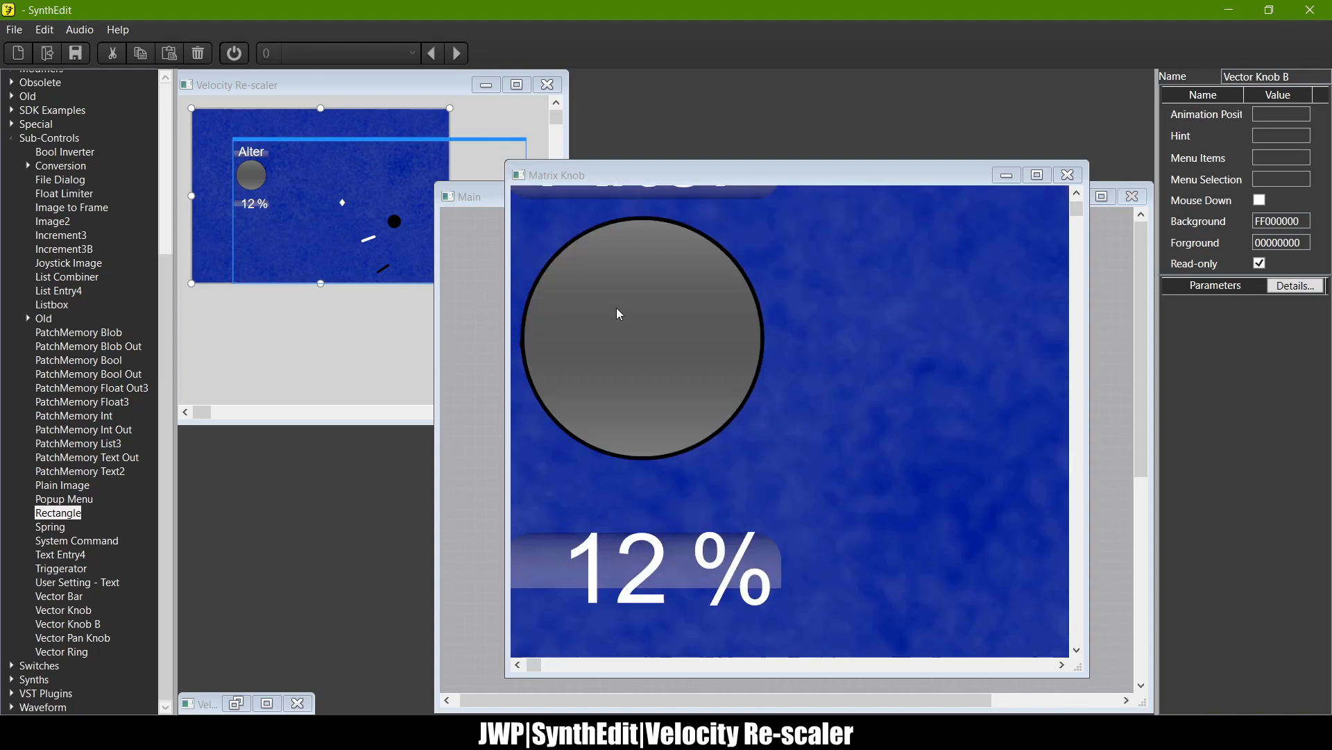
{"action": "left_click", "coordinate": [645, 338]}
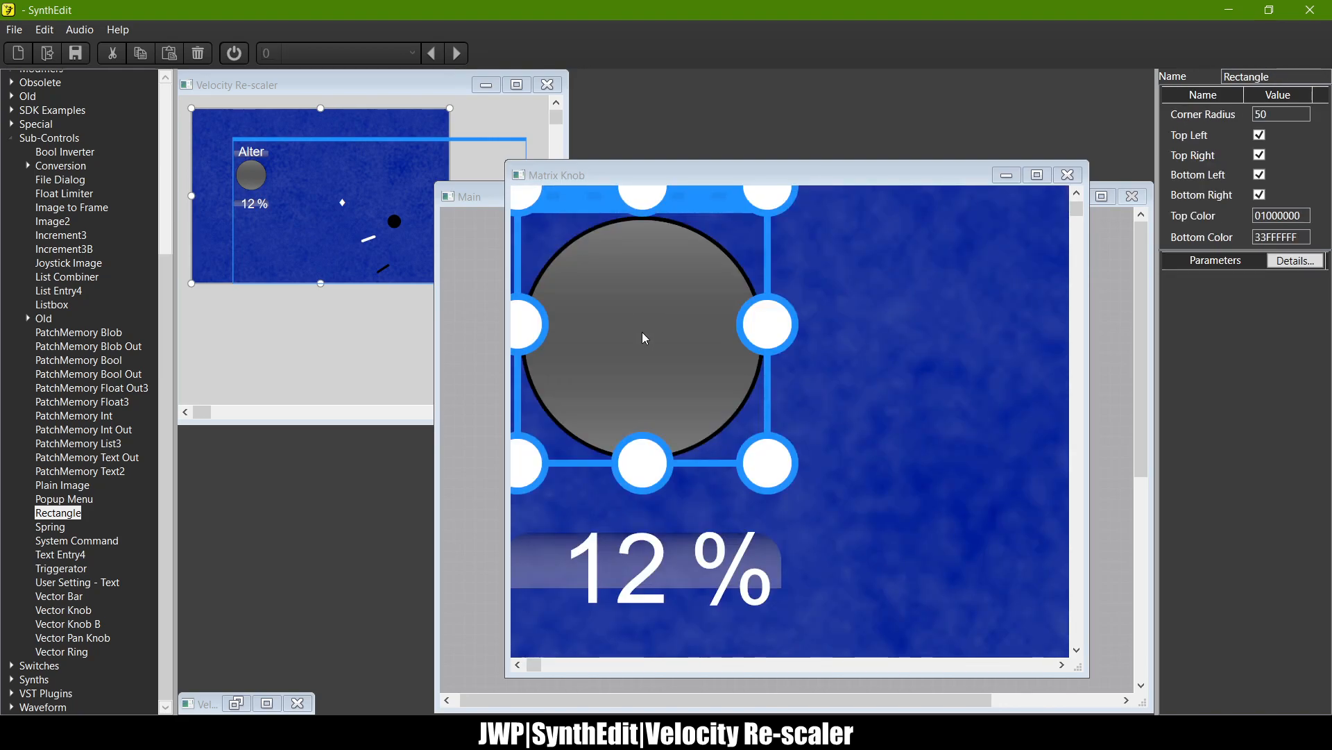
{"action": "scroll", "coordinate": [642, 338], "scroll_direction": "down", "scroll_amount": 3}
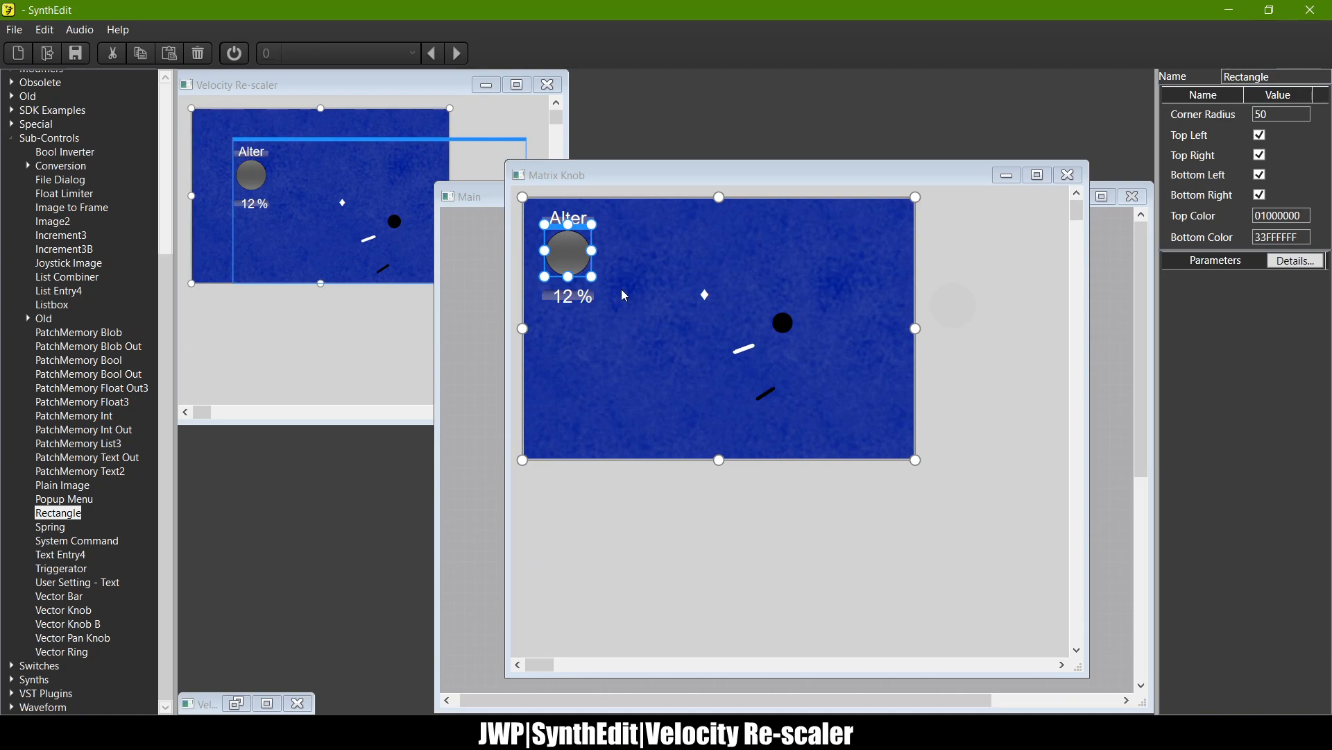
Step: Shift the white pointer next to the diamond and move both gradient Rectangles off the knob onto empty panel space
{"action": "scroll", "coordinate": [624, 296], "scroll_direction": "up", "scroll_amount": 1}
{"action": "left_click", "coordinate": [881, 420]}
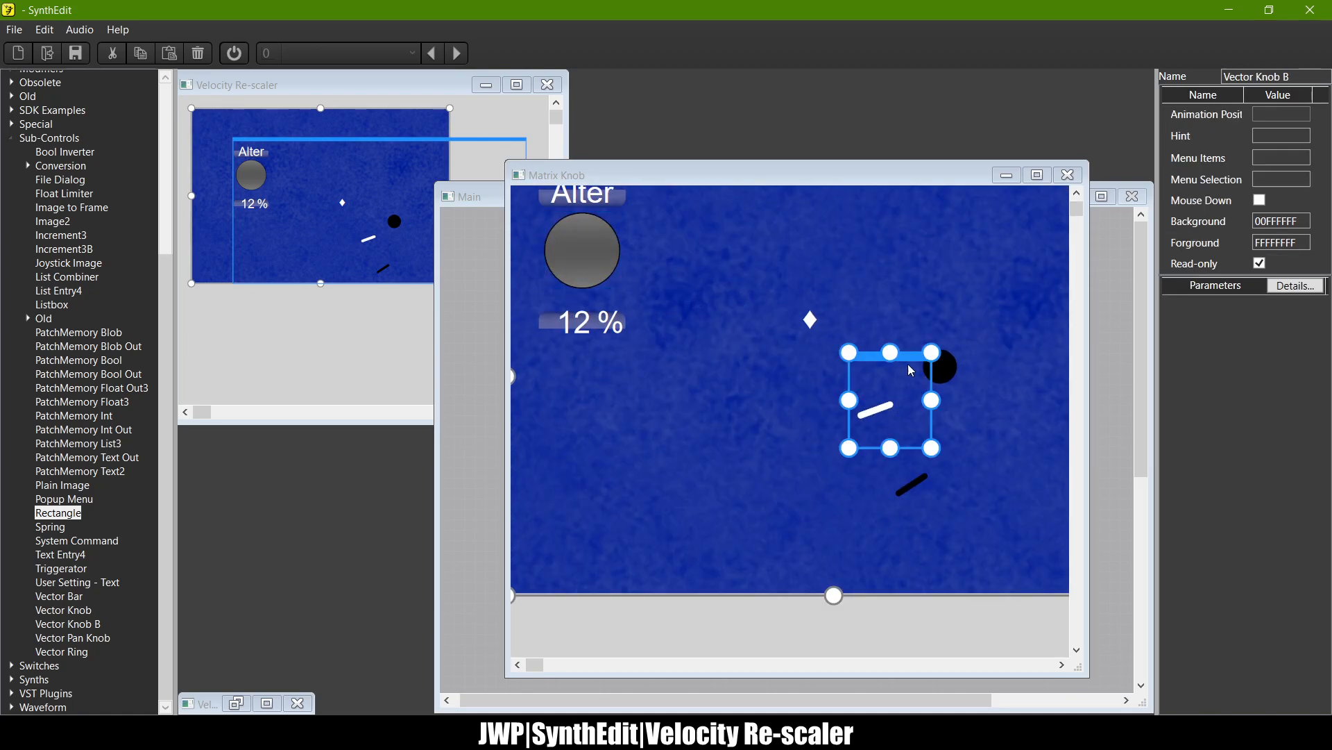
{"action": "left_click_drag", "start_coordinate": [912, 364], "coordinate": [834, 346]}
{"action": "left_click", "coordinate": [597, 283]}
{"action": "left_click_drag", "start_coordinate": [602, 284], "coordinate": [769, 265]}
{"action": "left_click", "coordinate": [592, 300]}
{"action": "left_click_drag", "start_coordinate": [592, 300], "coordinate": [707, 415]}
Step: Move the black pointer off the knob and set the base Vector Knob B's Background colour to FFFFFFFF
{"action": "left_click", "coordinate": [582, 303]}
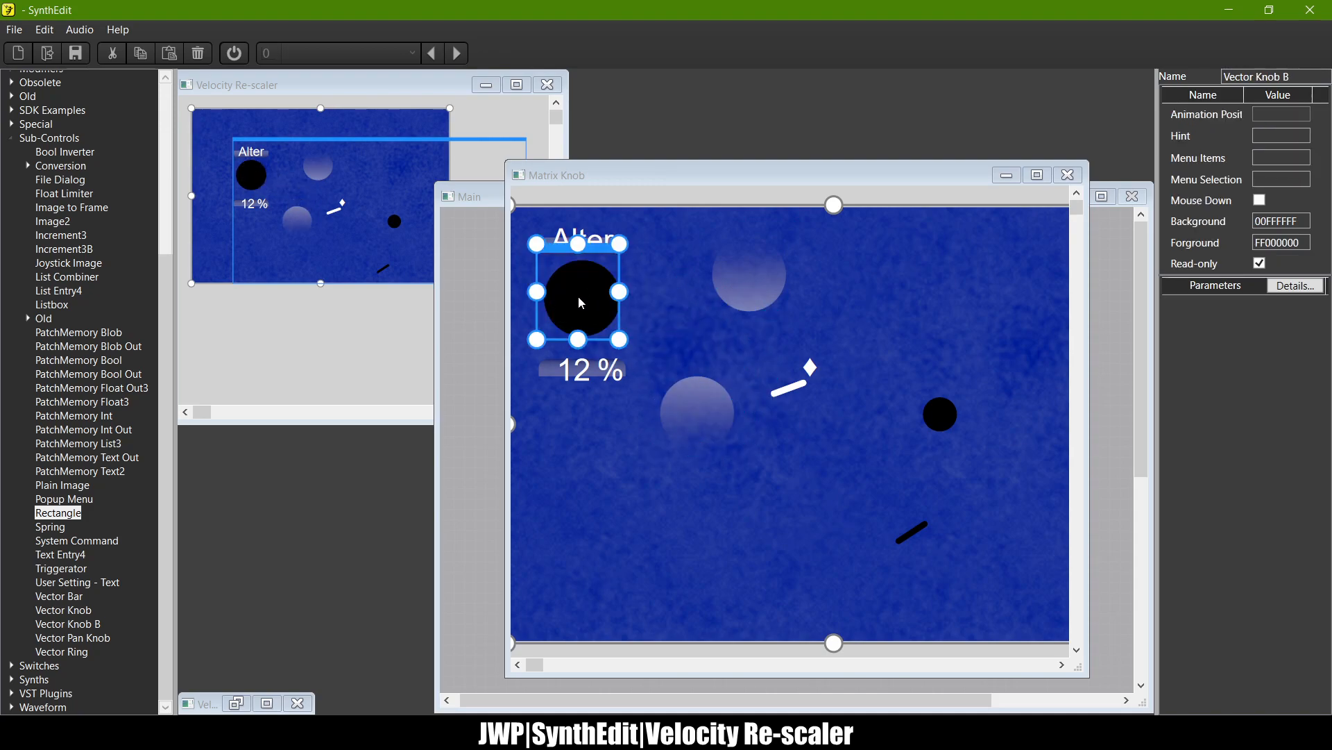
{"action": "left_click_drag", "start_coordinate": [605, 248], "coordinate": [885, 264]}
{"action": "left_click", "coordinate": [583, 305]}
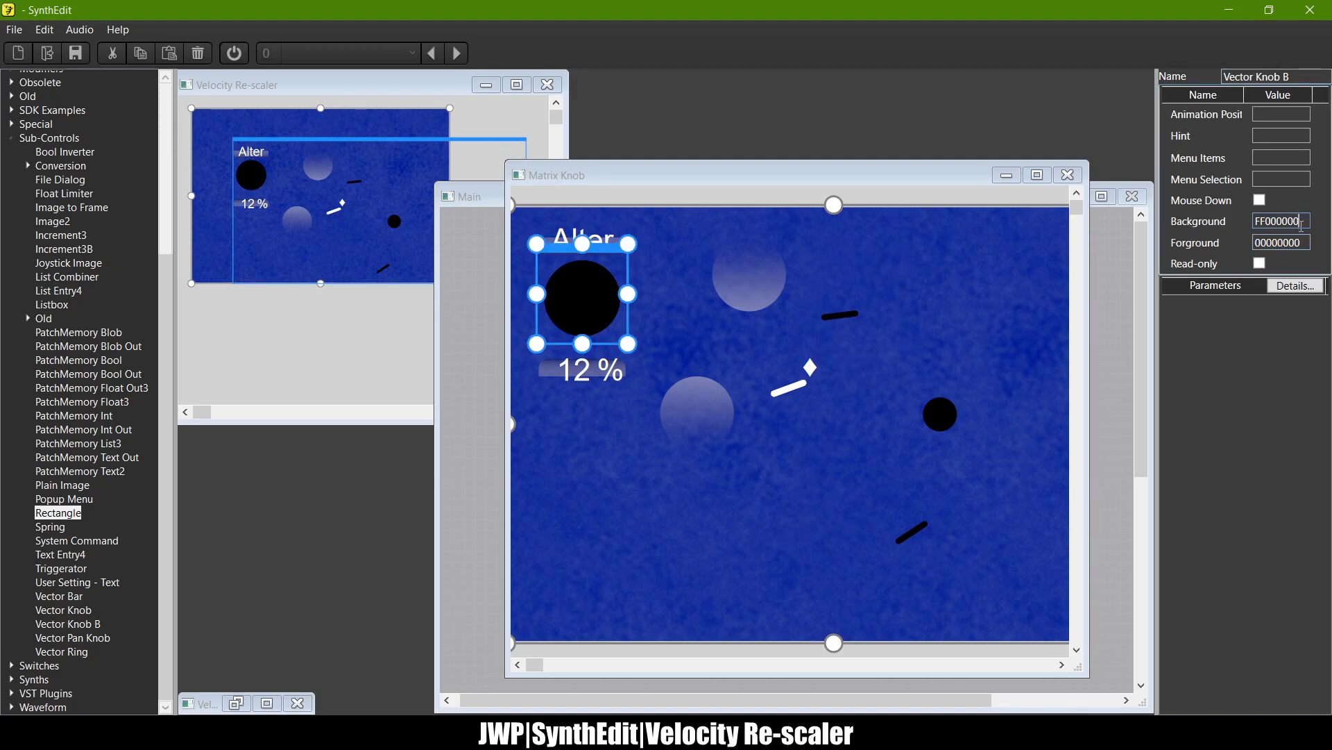
{"action": "key", "text": "ctrl+a"}
{"action": "type", "text": "FF"}
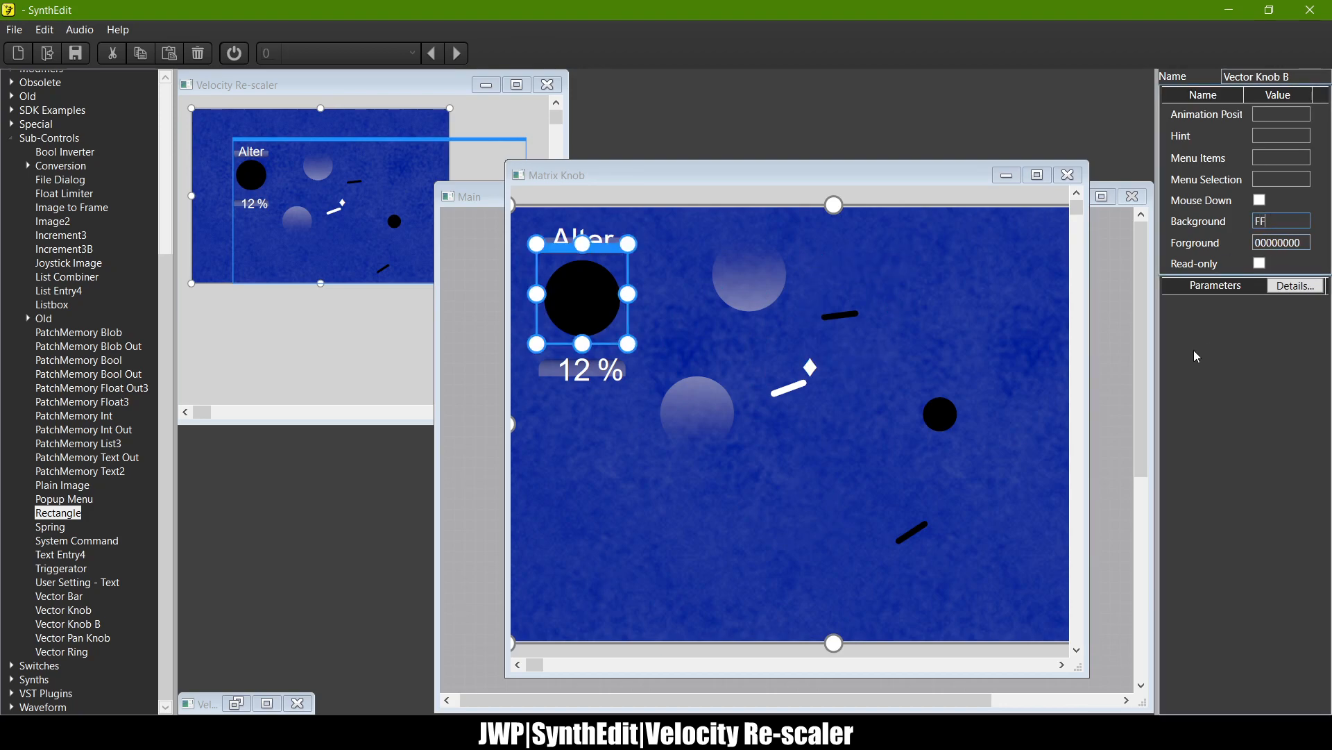
{"action": "type", "text": "FFFFFFF"}
{"action": "key", "text": "Return"}
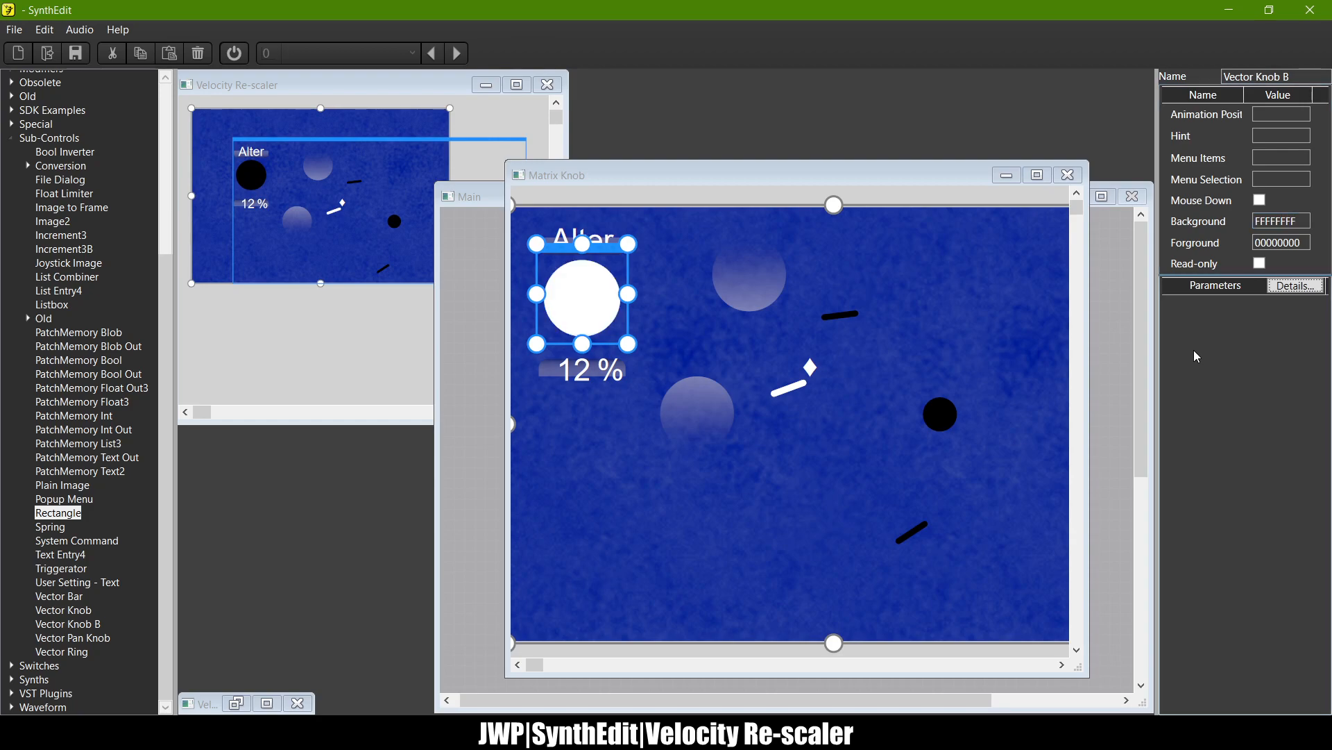
Step: Move the upper black pointer back onto the white base knob
{"action": "left_click", "coordinate": [856, 325]}
{"action": "left_click_drag", "start_coordinate": [885, 269], "coordinate": [599, 262]}
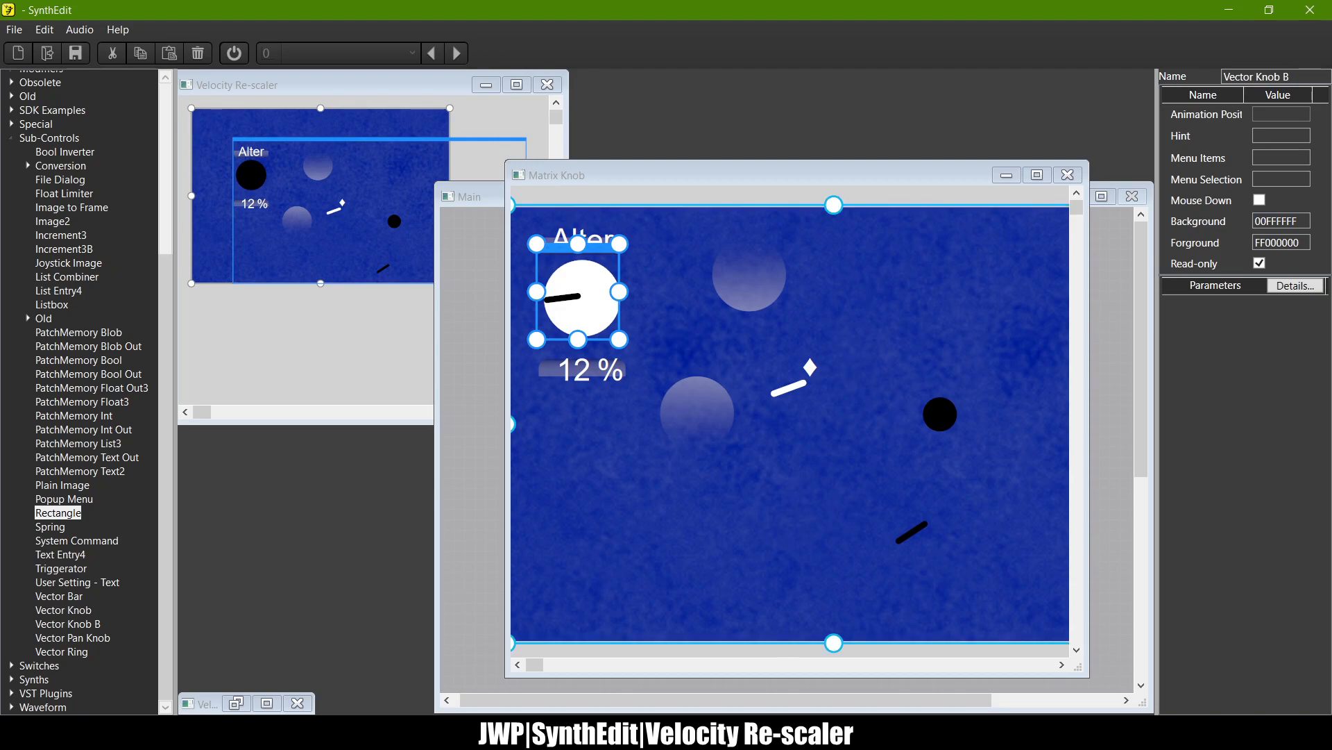
{"action": "left_click", "coordinate": [214, 733]}
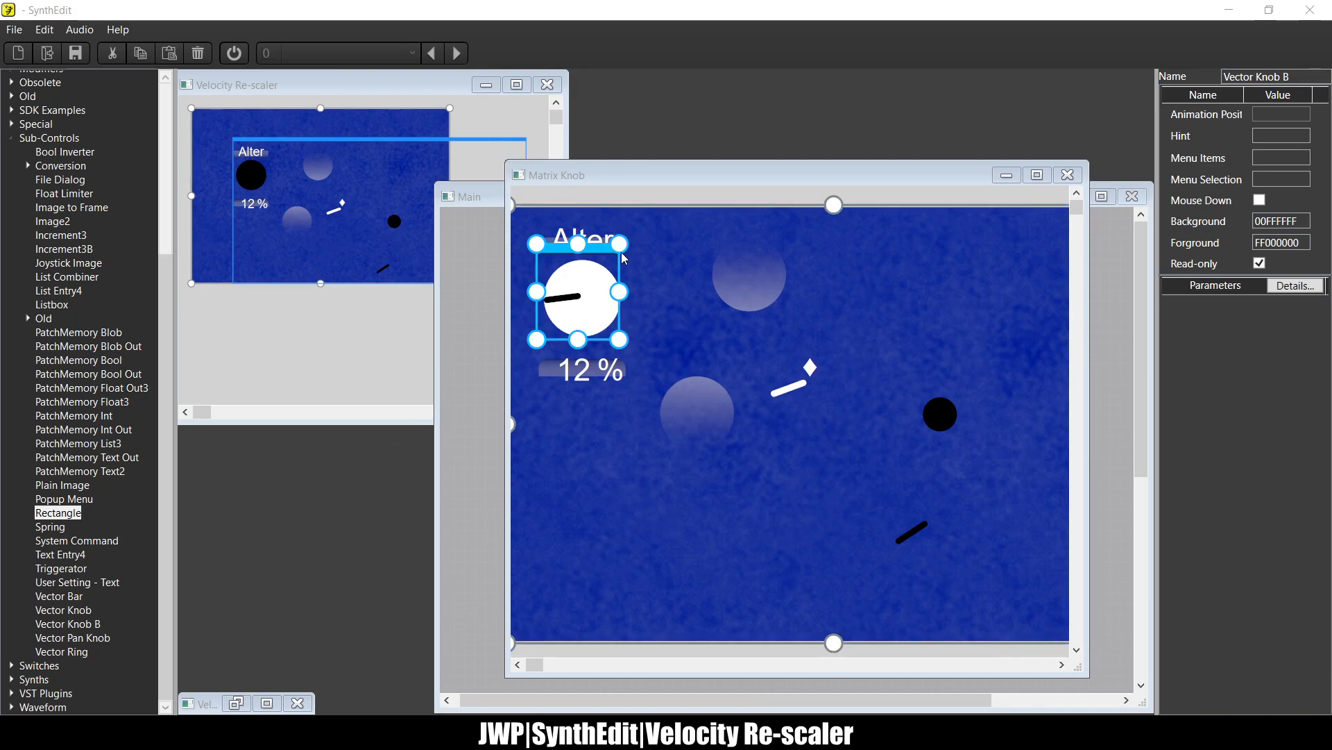
Step: Move the white pointer and the lower black pointer onto the white base knob, aligned with the first black pointer
{"action": "left_click", "coordinate": [799, 399]}
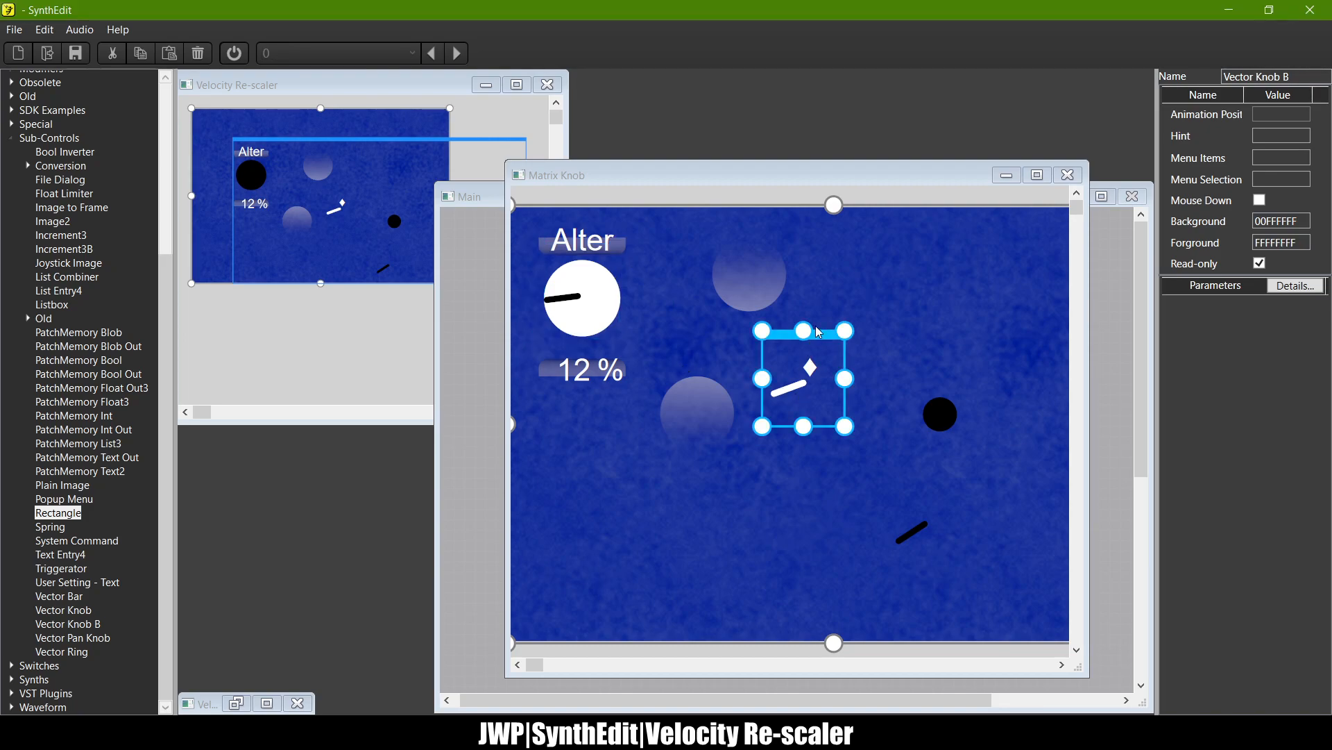
{"action": "left_click_drag", "start_coordinate": [819, 333], "coordinate": [593, 246]}
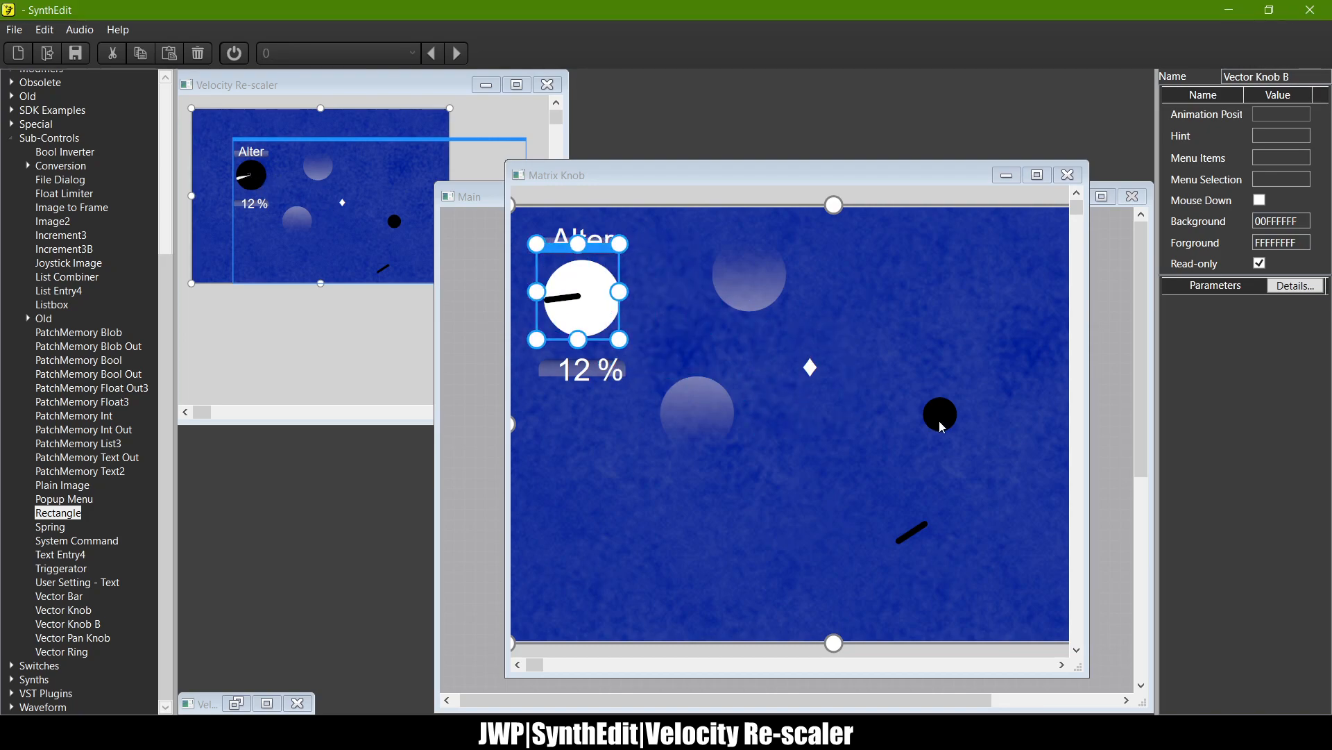
{"action": "left_click", "coordinate": [921, 532]}
{"action": "left_click_drag", "start_coordinate": [947, 479], "coordinate": [596, 243]}
Step: Move the small black Vector Knob B onto the white base knob and centre it over the pointers
{"action": "left_click", "coordinate": [934, 426]}
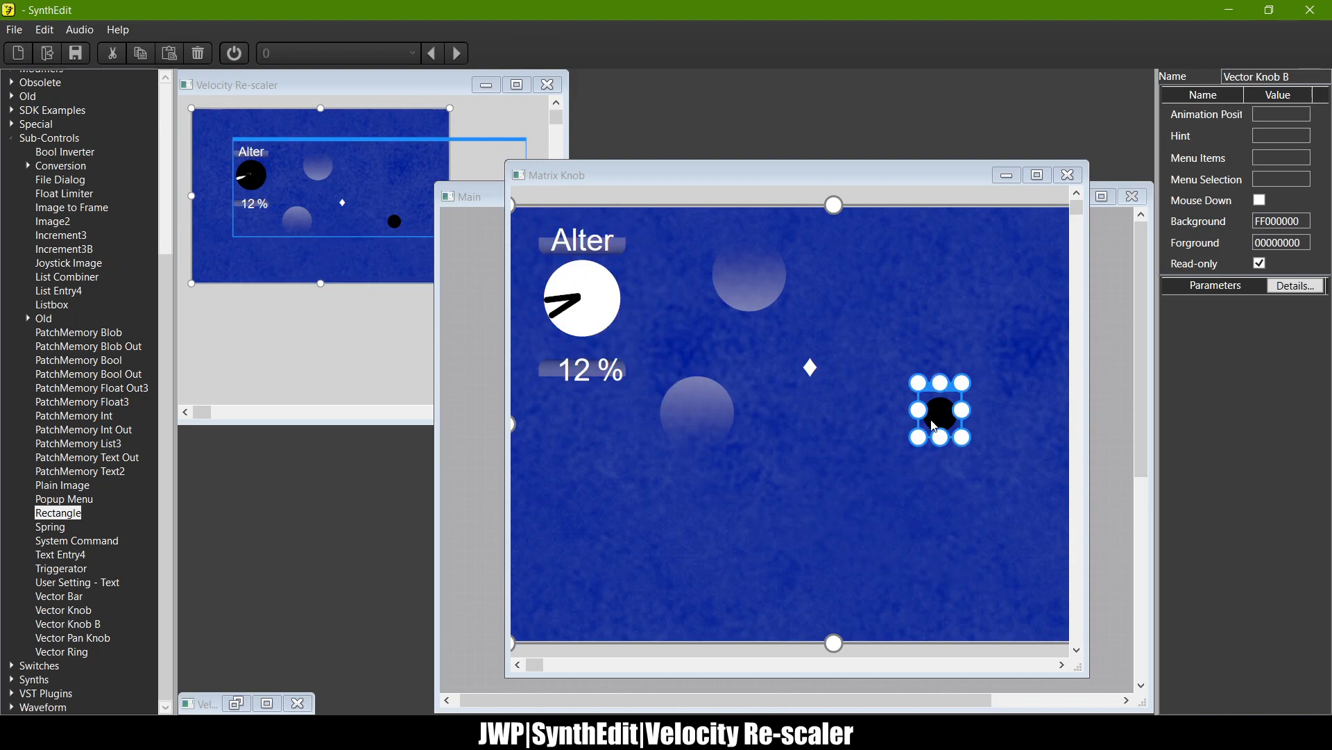
{"action": "left_click_drag", "start_coordinate": [964, 403], "coordinate": [648, 294]}
{"action": "key", "text": "Down"}
{"action": "key", "text": "Down"}
{"action": "key", "text": "Down"}
{"action": "key", "text": "Left"}
{"action": "key", "text": "Left"}
{"action": "key", "text": "Up"}
{"action": "key", "text": "Up"}
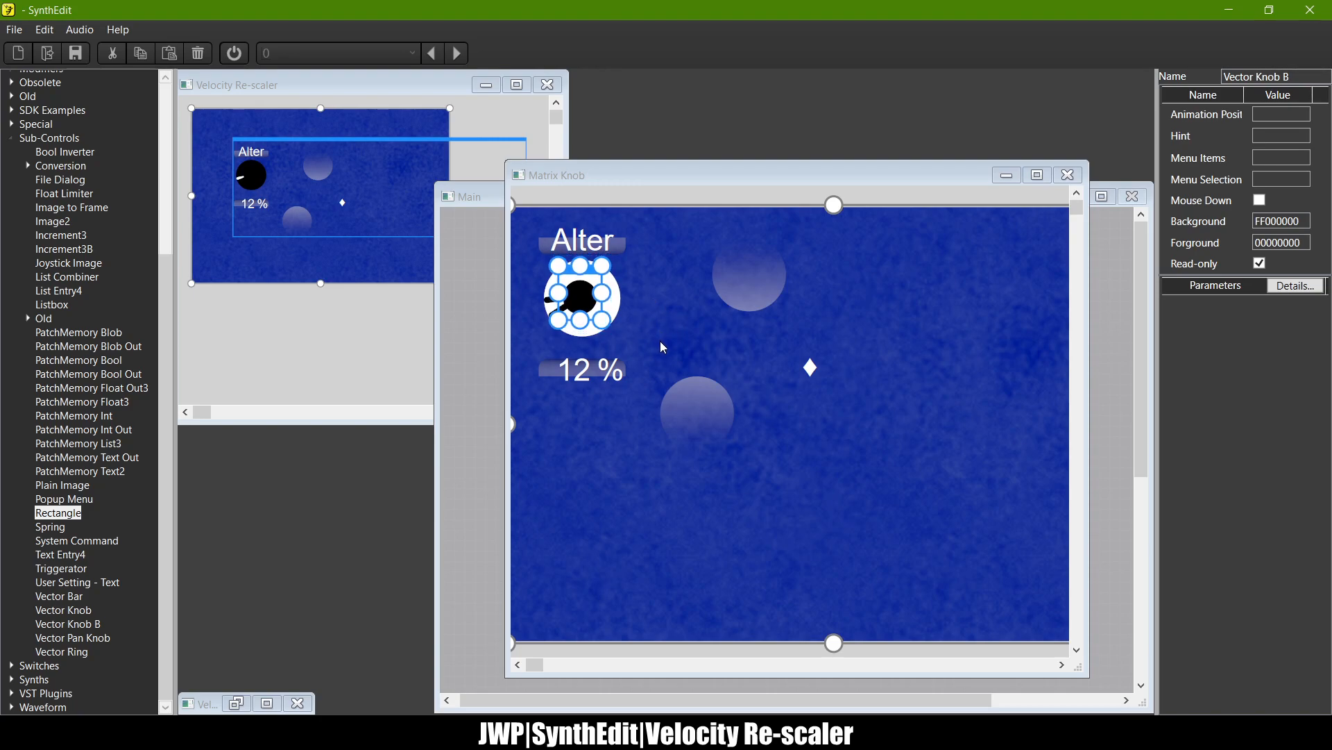
{"action": "left_click", "coordinate": [769, 378]}
Step: Move the gradient Rectangle with the lighter top onto the knob and align it over the white base
{"action": "left_click", "coordinate": [689, 407]}
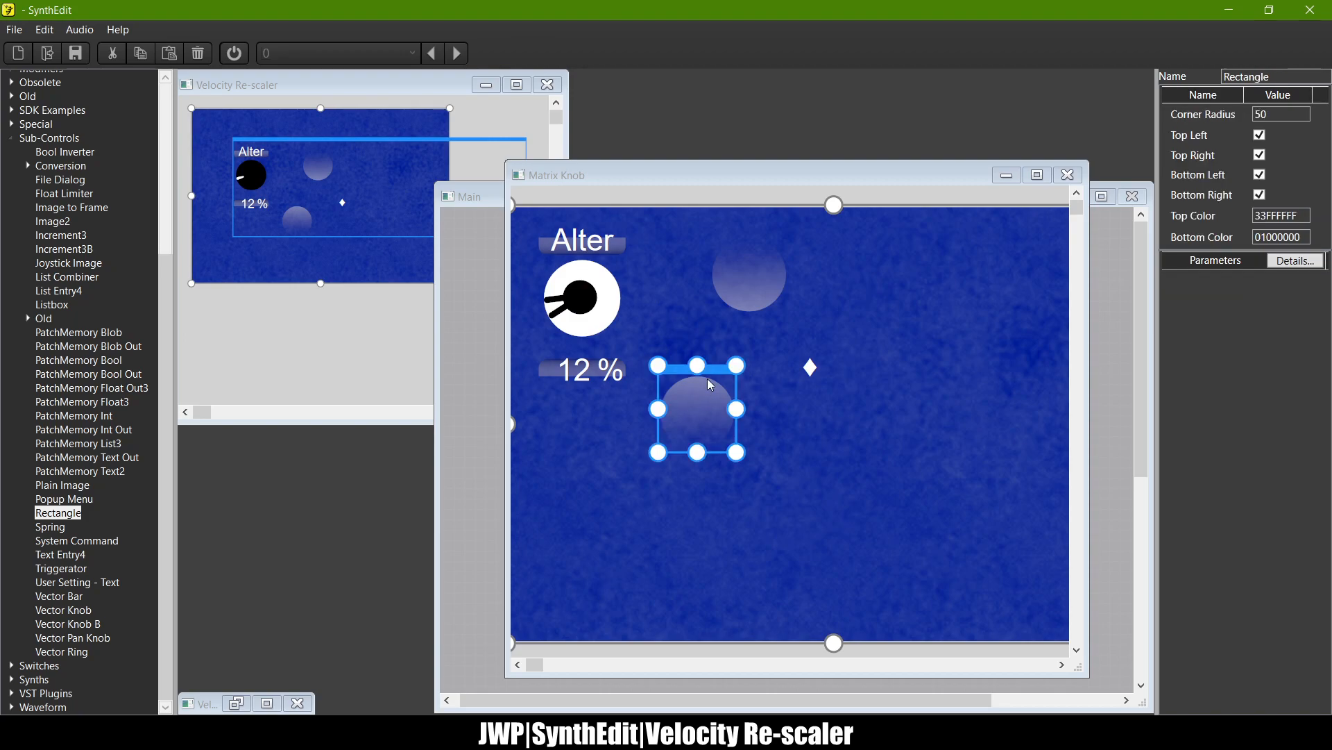
{"action": "left_click_drag", "start_coordinate": [719, 366], "coordinate": [605, 247]}
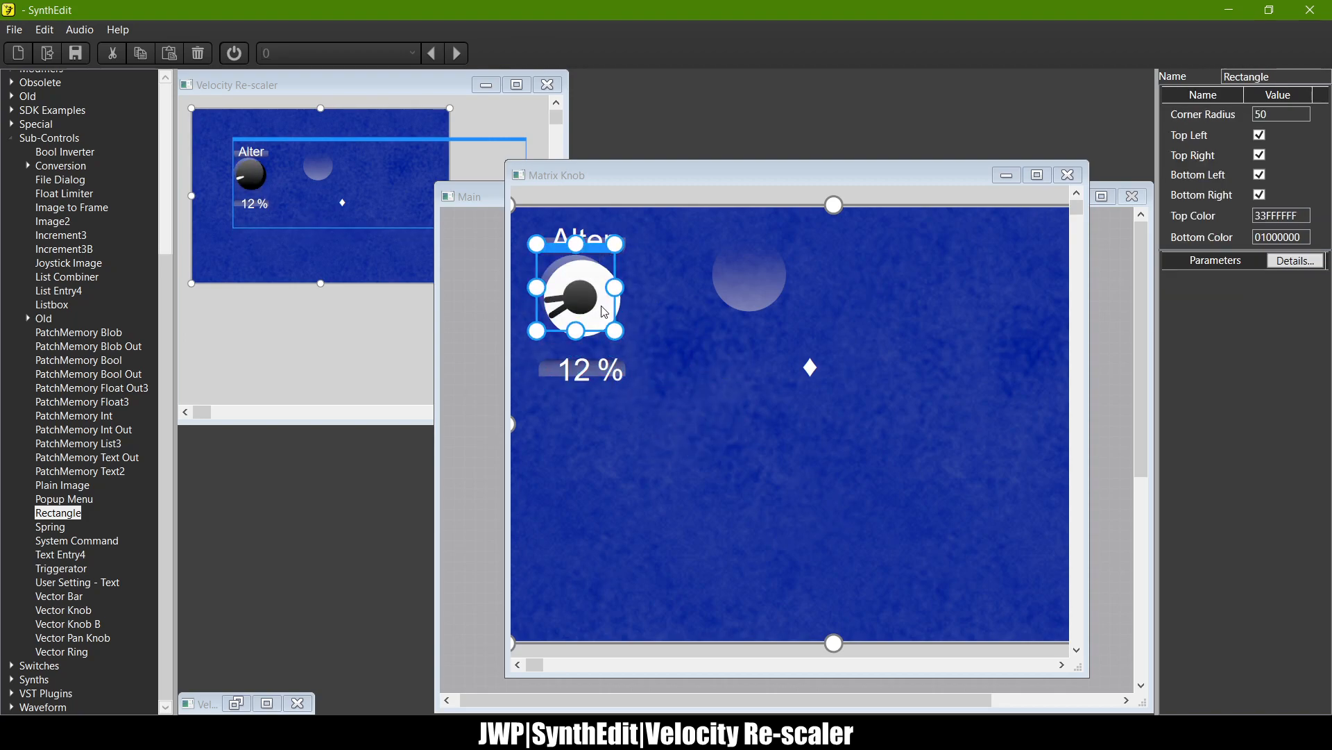
{"action": "key", "text": "Right"}
{"action": "key", "text": "Right"}
{"action": "key", "text": "Right"}
{"action": "key", "text": "Right"}
{"action": "key", "text": "Down"}
{"action": "key", "text": "Down"}
{"action": "key", "text": "Down"}
{"action": "scroll", "coordinate": [545, 312], "scroll_direction": "up", "scroll_amount": 3}
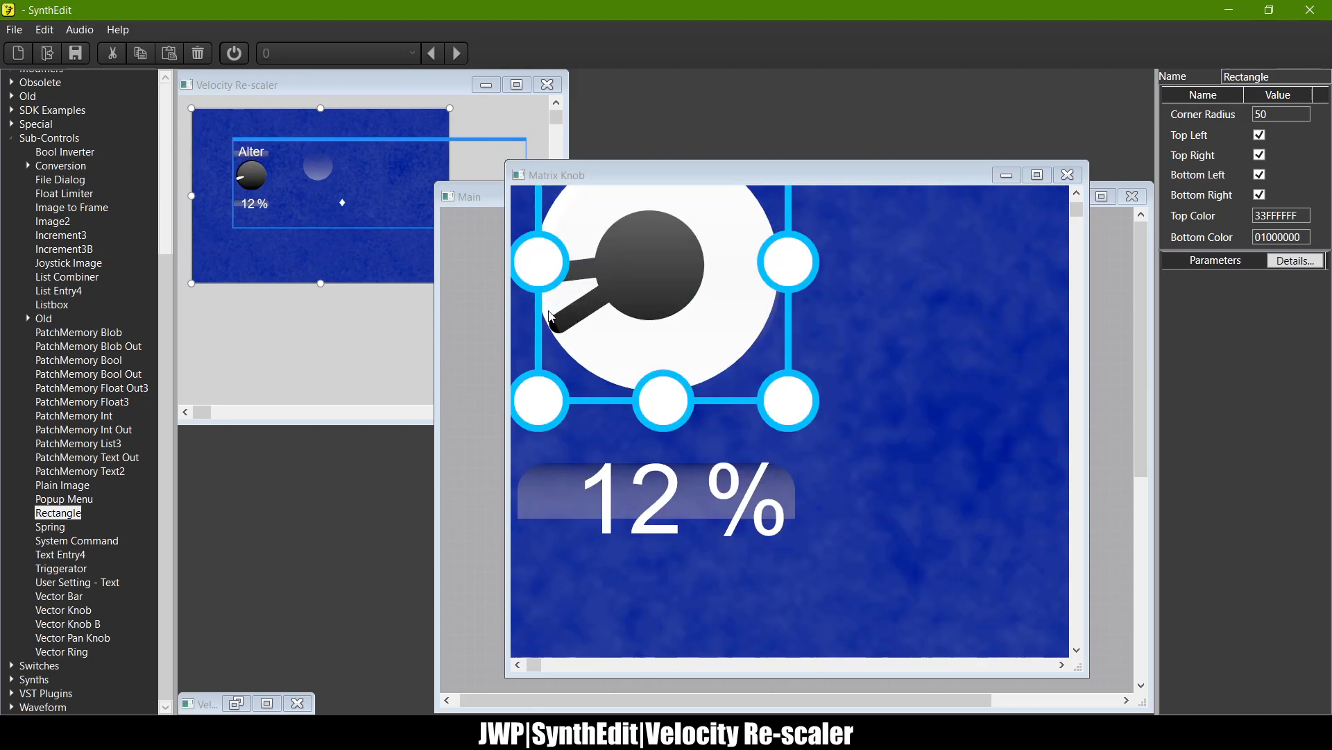
Step: Look at the Matrix Knobs inside the JWP's Velocity Mask container and close its structure window
{"action": "left_click", "coordinate": [1116, 355]}
{"action": "double_click", "coordinate": [675, 454]}
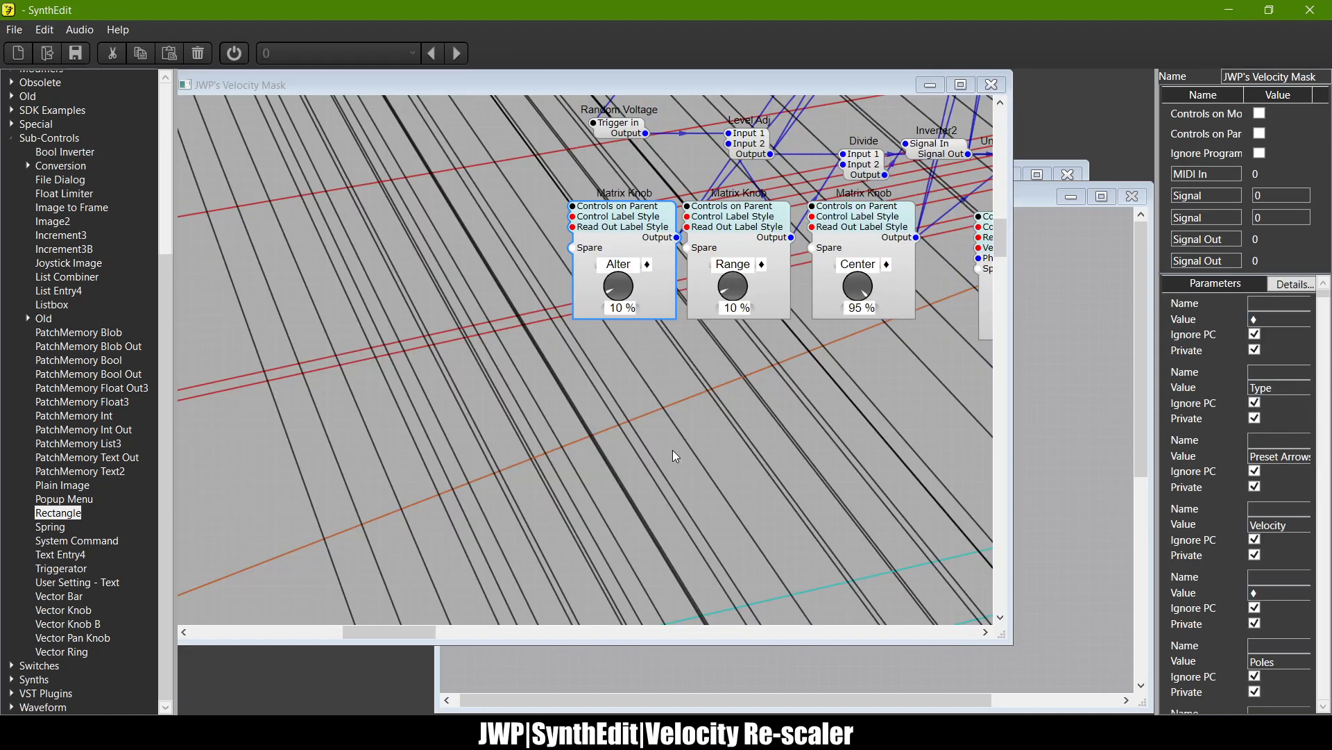
{"action": "left_click", "coordinate": [992, 86]}
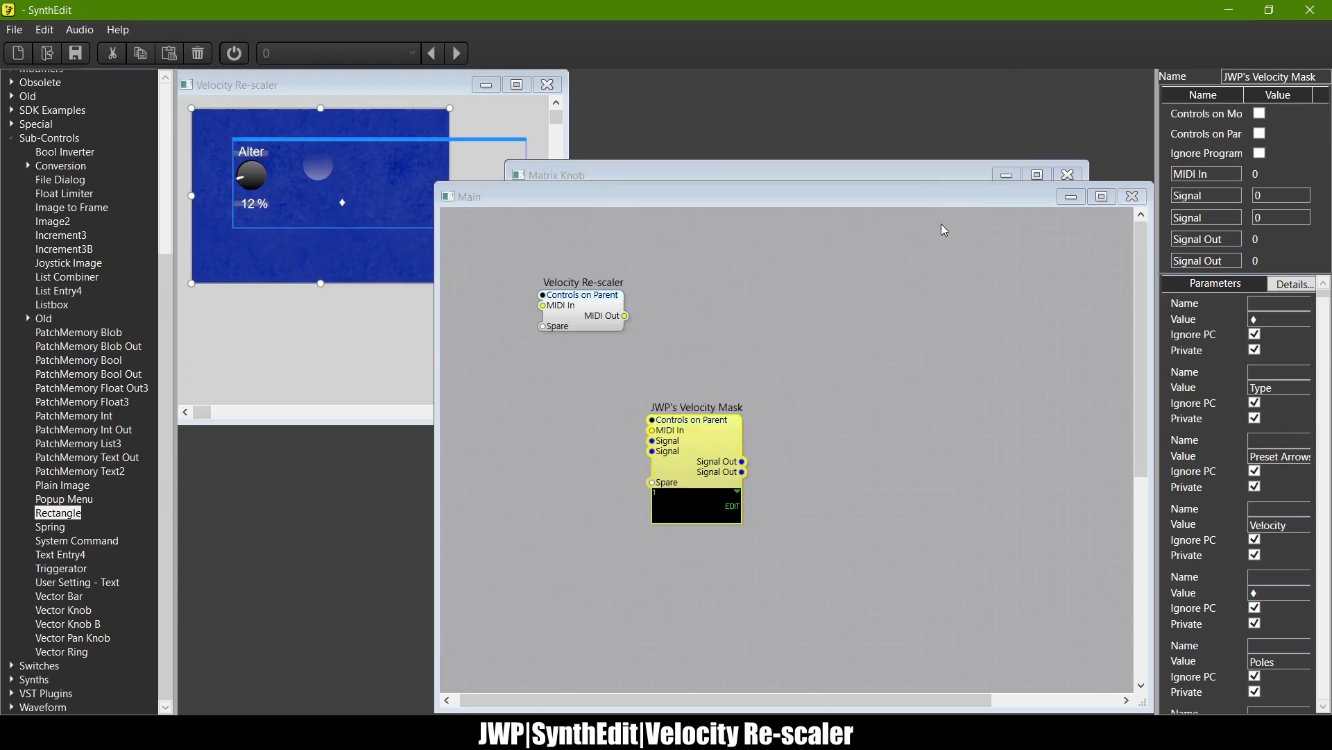
Step: Close the Matrix Knob panel window and delete the JWP's Velocity Mask container from Main
{"action": "left_click", "coordinate": [589, 323]}
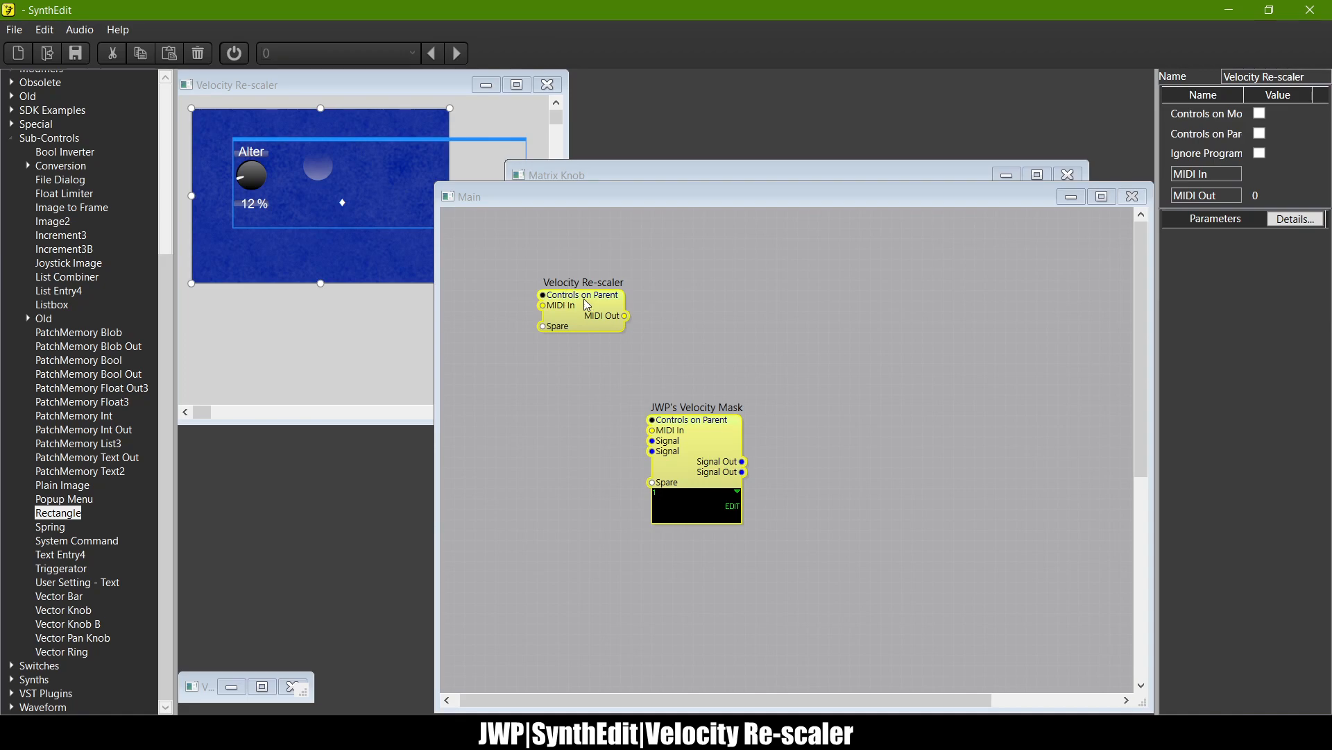
{"action": "left_click", "coordinate": [782, 174]}
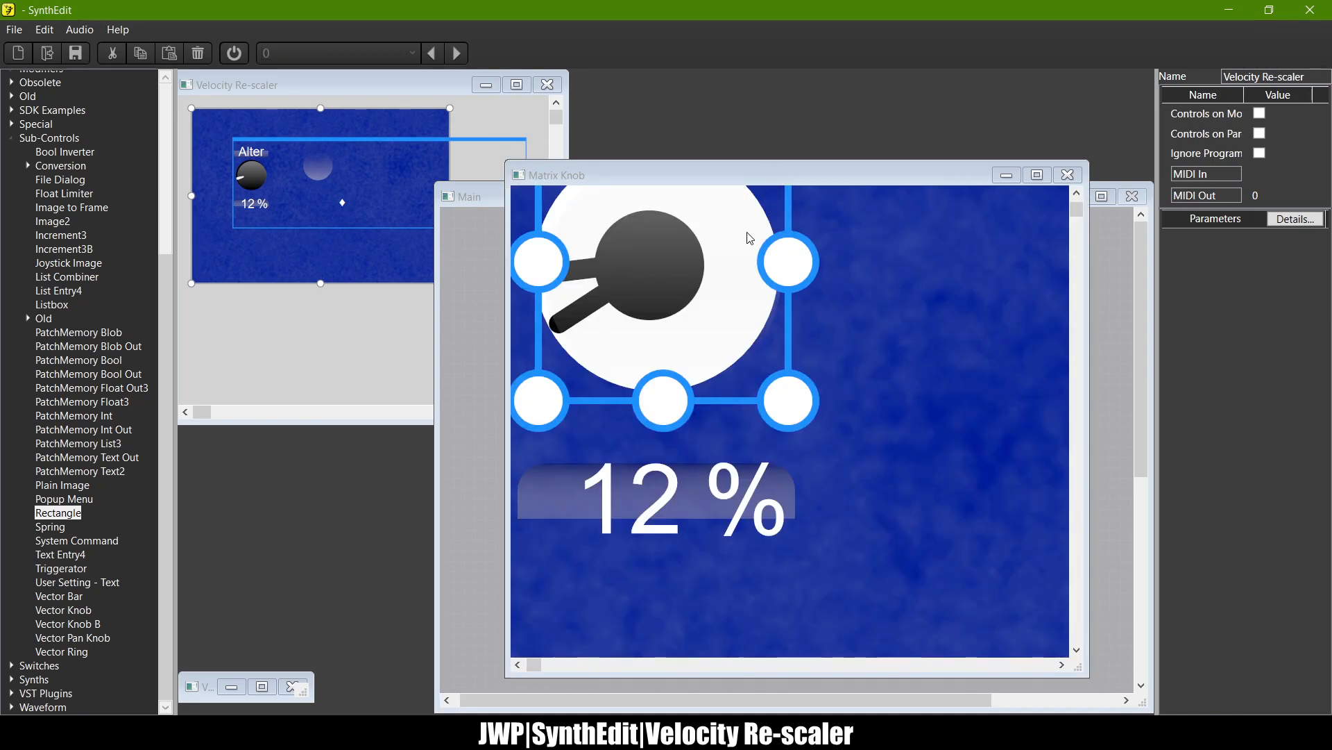
{"action": "left_click", "coordinate": [1067, 174]}
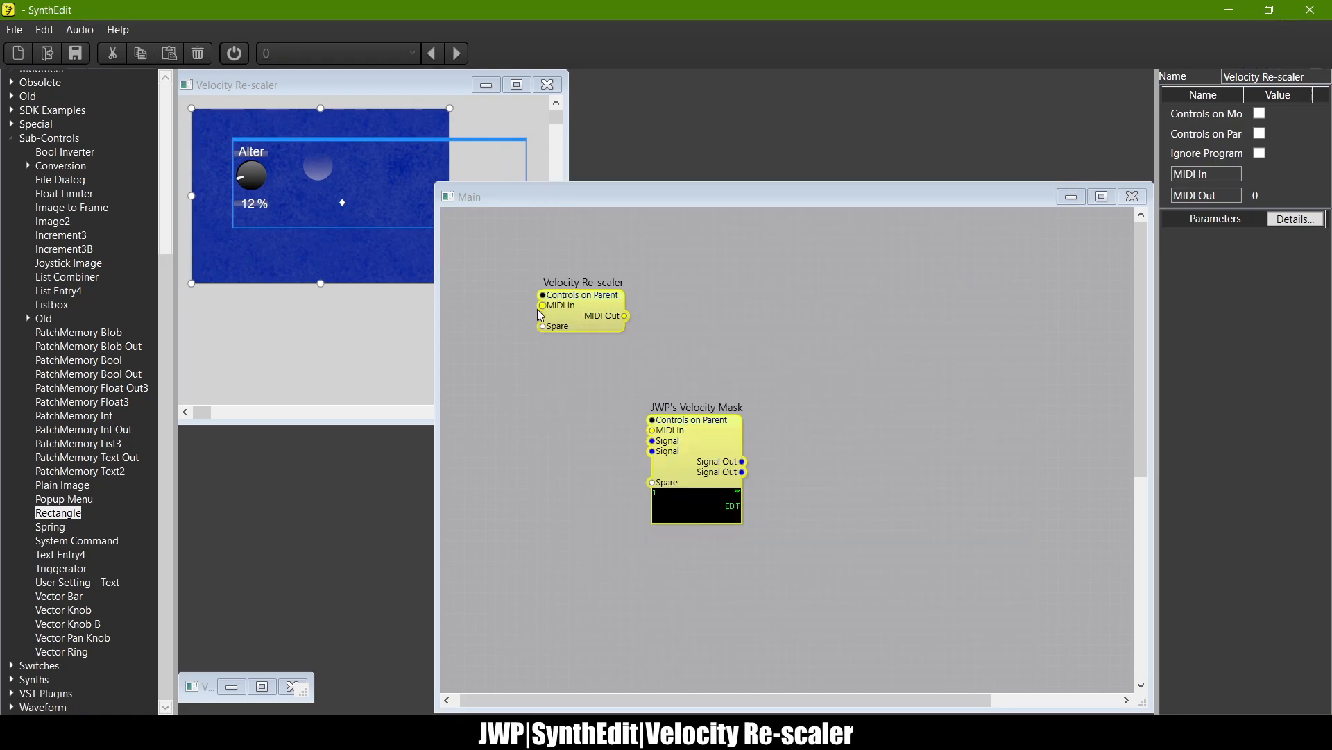
{"action": "left_click", "coordinate": [657, 310]}
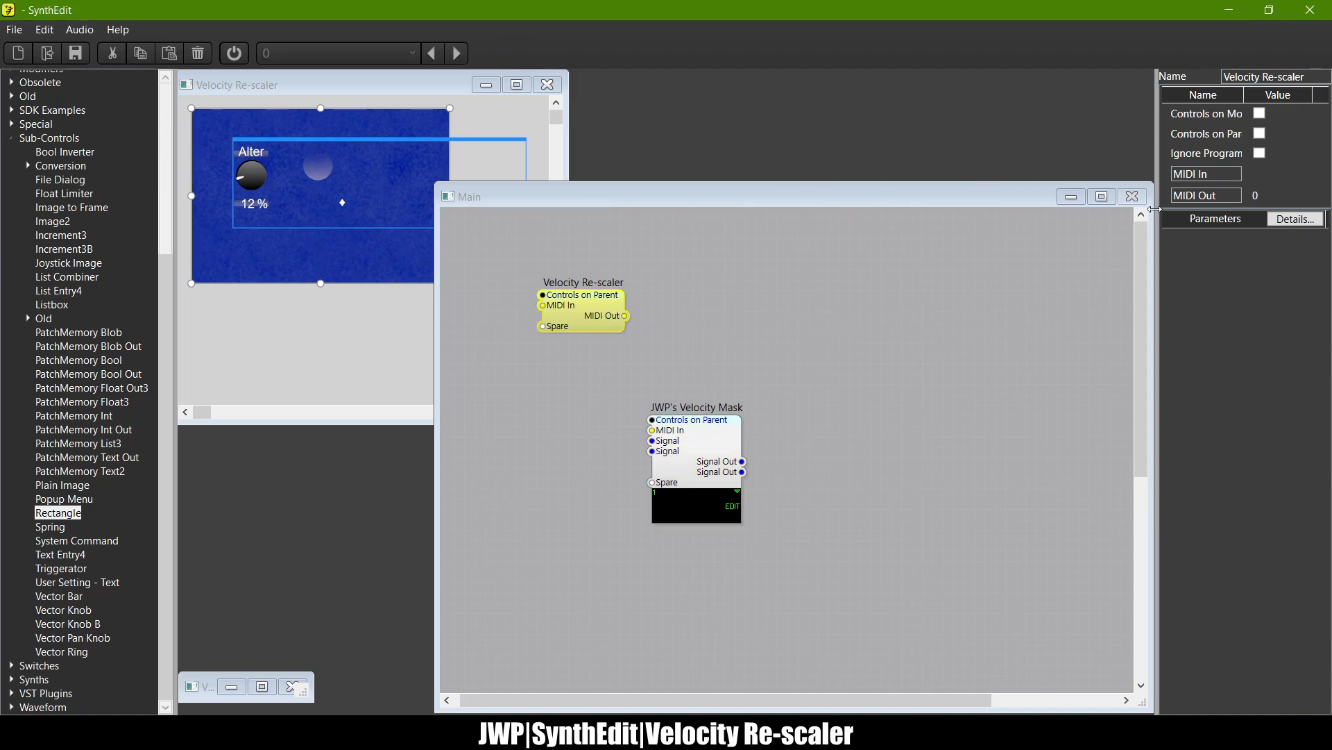
{"action": "left_click", "coordinate": [681, 428]}
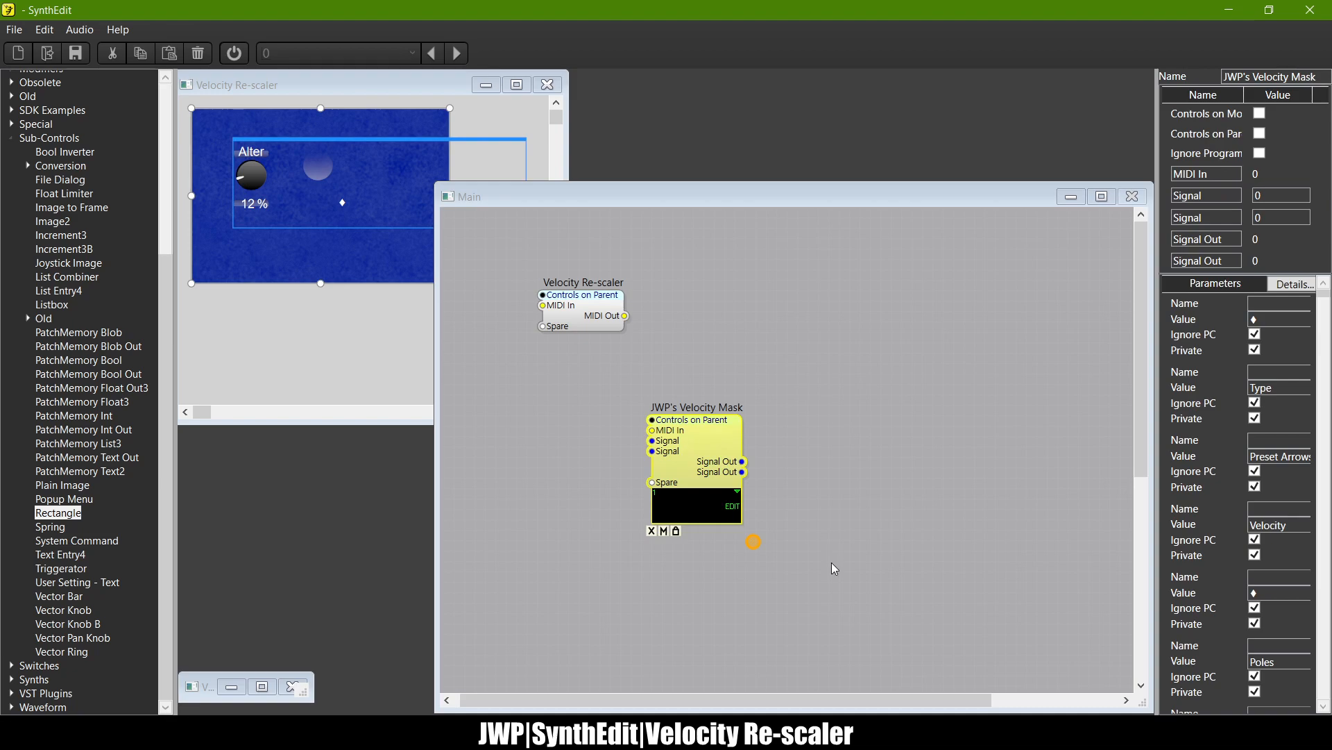
{"action": "key", "text": "Delete"}
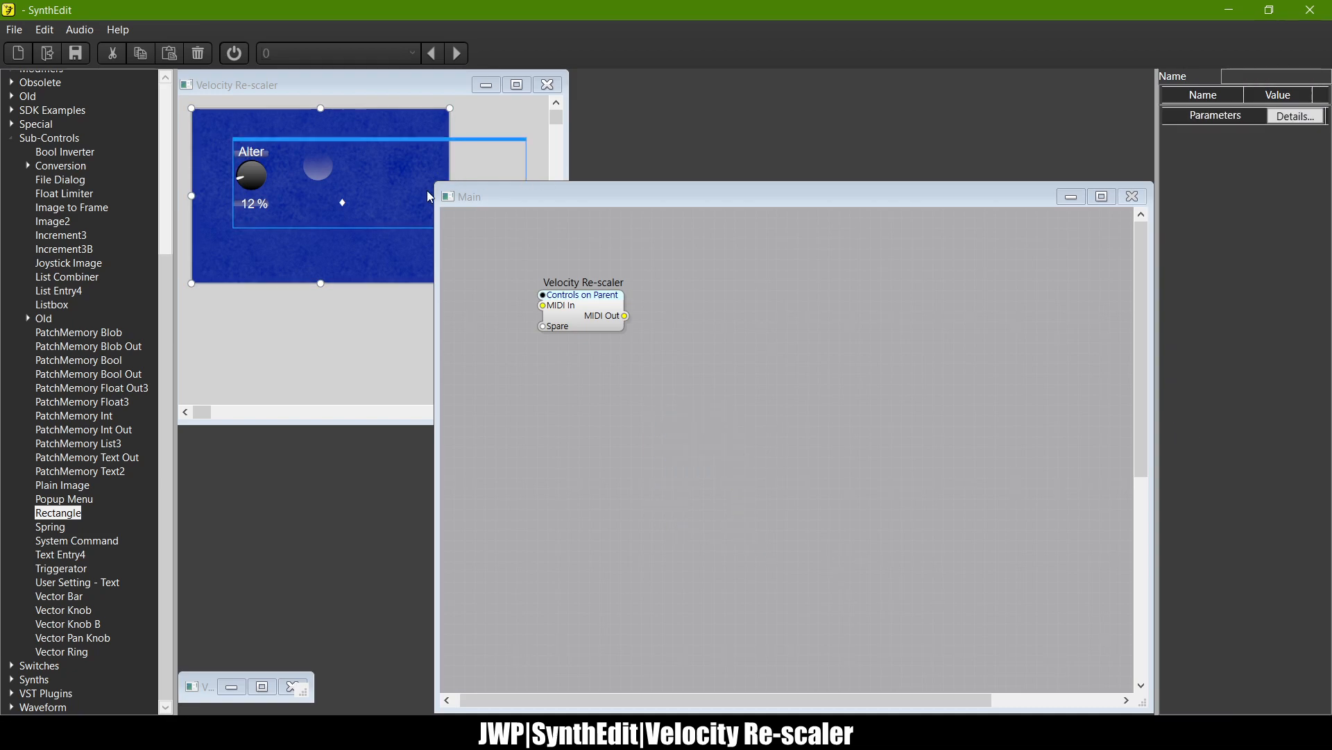
Step: Shrink the Main window, reposition the Velocity Re-scaler panel, and enlarge the Velocity Re-scaler structure window beside it
{"action": "left_click_drag", "start_coordinate": [929, 461], "coordinate": [930, 507]}
{"action": "left_click_drag", "start_coordinate": [738, 190], "coordinate": [410, 124]}
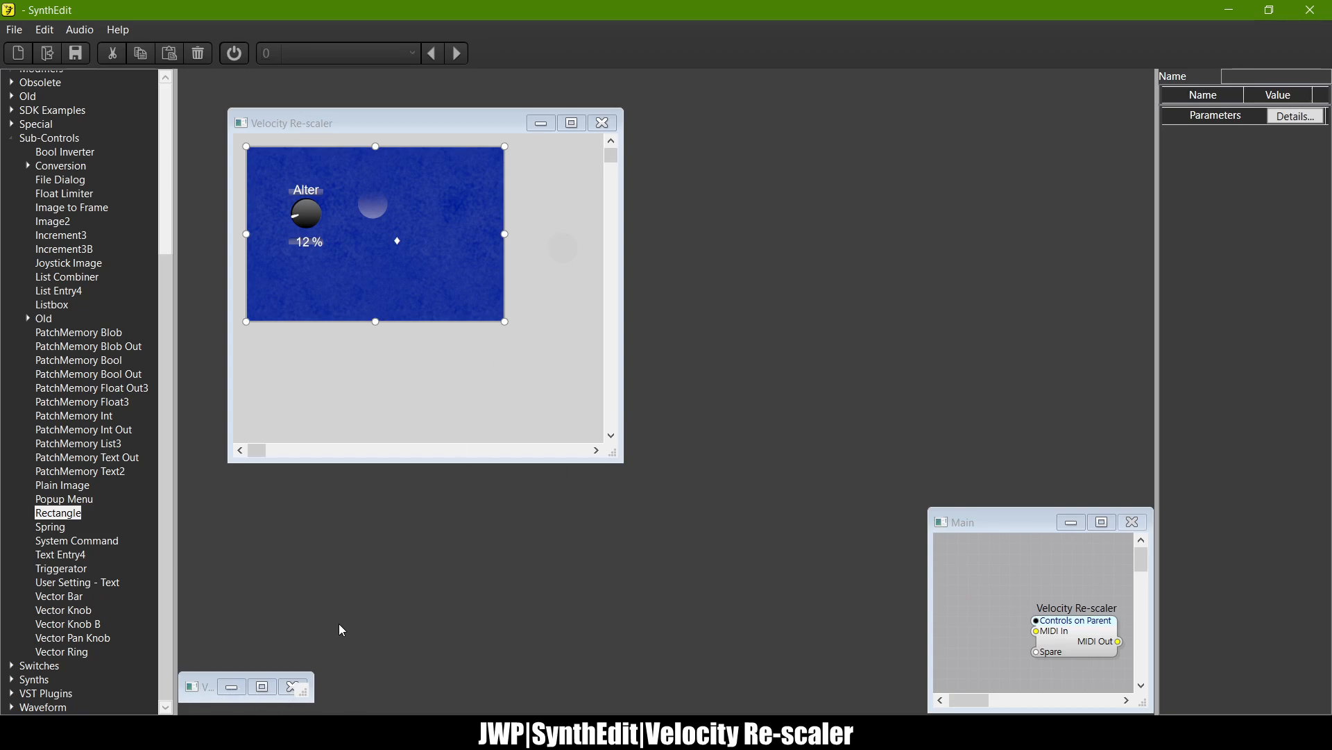
{"action": "left_click_drag", "start_coordinate": [310, 699], "coordinate": [353, 712]}
{"action": "left_click_drag", "start_coordinate": [233, 686], "coordinate": [504, 205]}
{"action": "left_click_drag", "start_coordinate": [622, 226], "coordinate": [975, 594]}
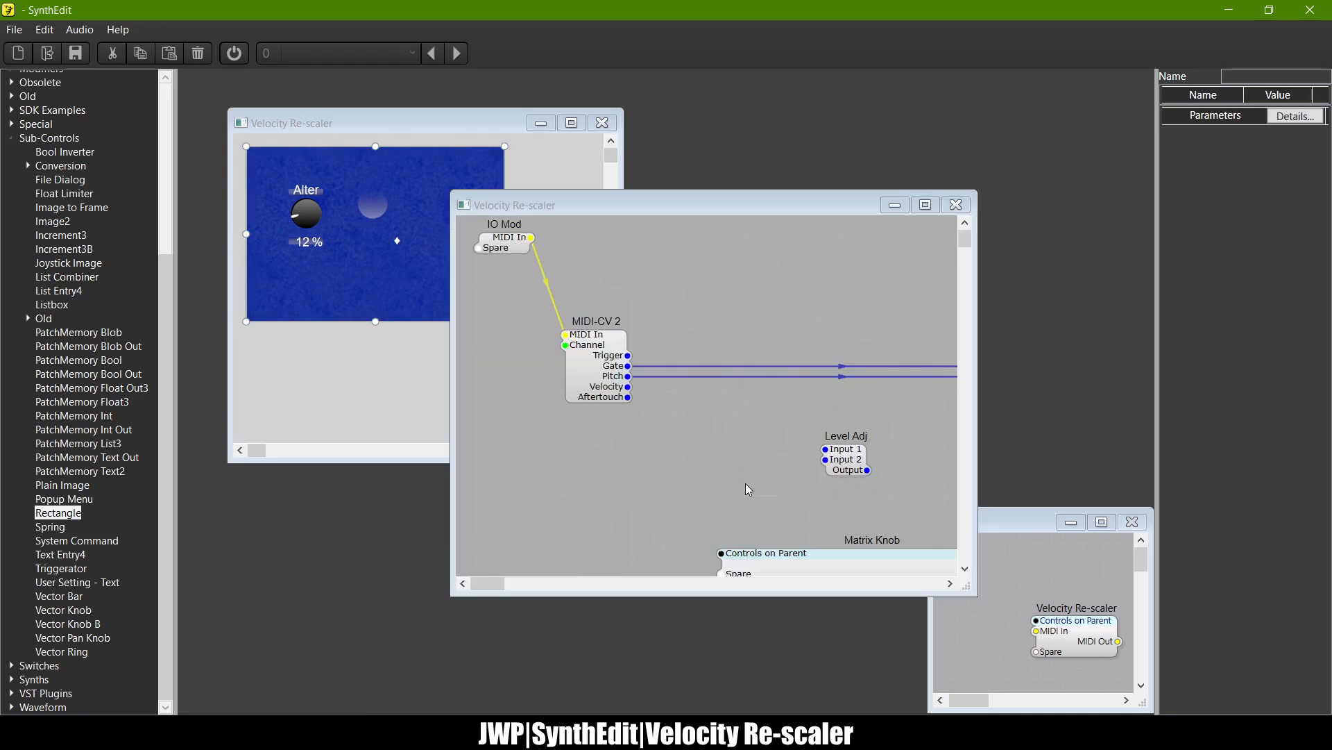
Step: Open the Matrix Knob's structure from the Velocity Re-scaler container and display its panel
{"action": "scroll", "coordinate": [762, 486], "scroll_direction": "down", "scroll_amount": 3}
{"action": "scroll", "coordinate": [798, 482], "scroll_direction": "right", "scroll_amount": 1}
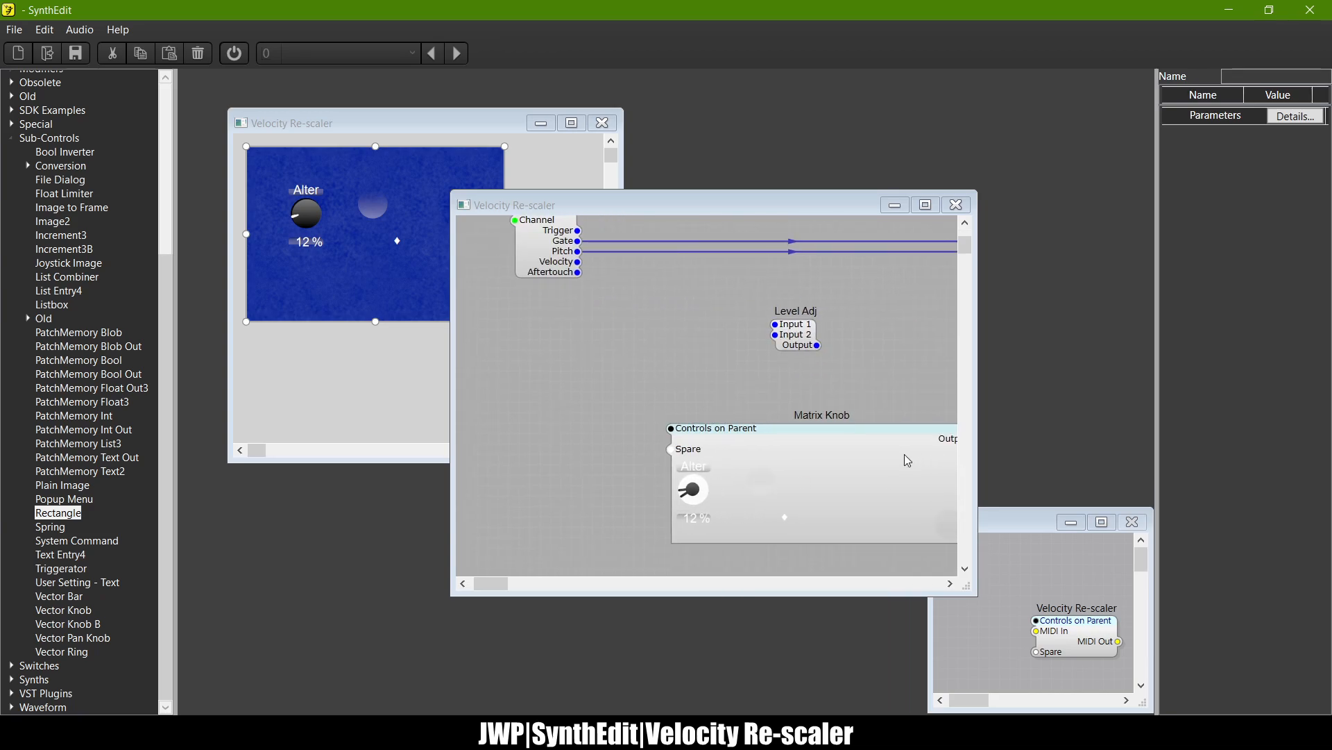
{"action": "double_click", "coordinate": [885, 460]}
{"action": "scroll", "coordinate": [526, 323], "scroll_direction": "left", "scroll_amount": 4}
{"action": "scroll", "coordinate": [555, 326], "scroll_direction": "left", "scroll_amount": 4}
{"action": "right_click", "coordinate": [641, 422]}
{"action": "left_click", "coordinate": [527, 472]}
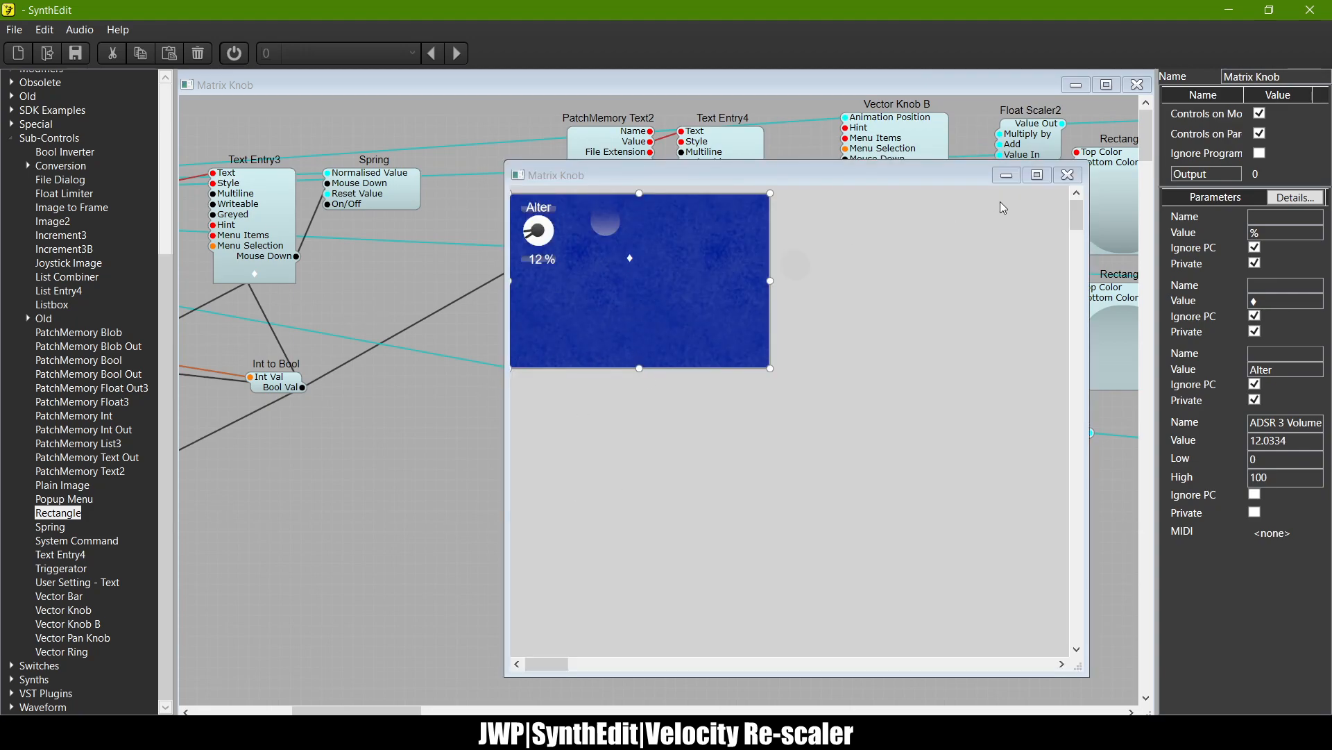
Step: Close the Matrix Knob panel and set the white base Vector Knob B's Background colour to FF000000
{"action": "left_click", "coordinate": [1069, 175]}
{"action": "left_click", "coordinate": [899, 172]}
{"action": "left_click", "coordinate": [906, 319]}
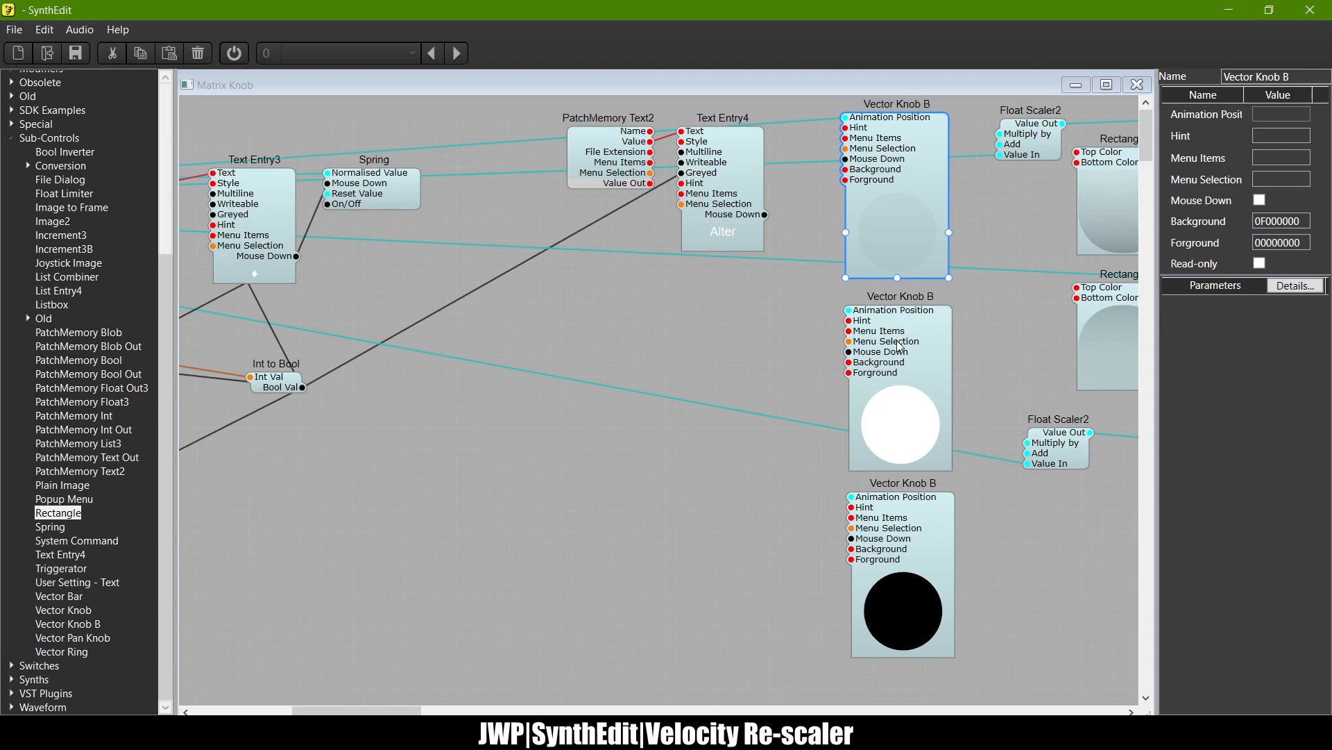
{"action": "left_click", "coordinate": [1301, 220]}
{"action": "type", "text": "FF000000"}
{"action": "key", "text": "Return"}
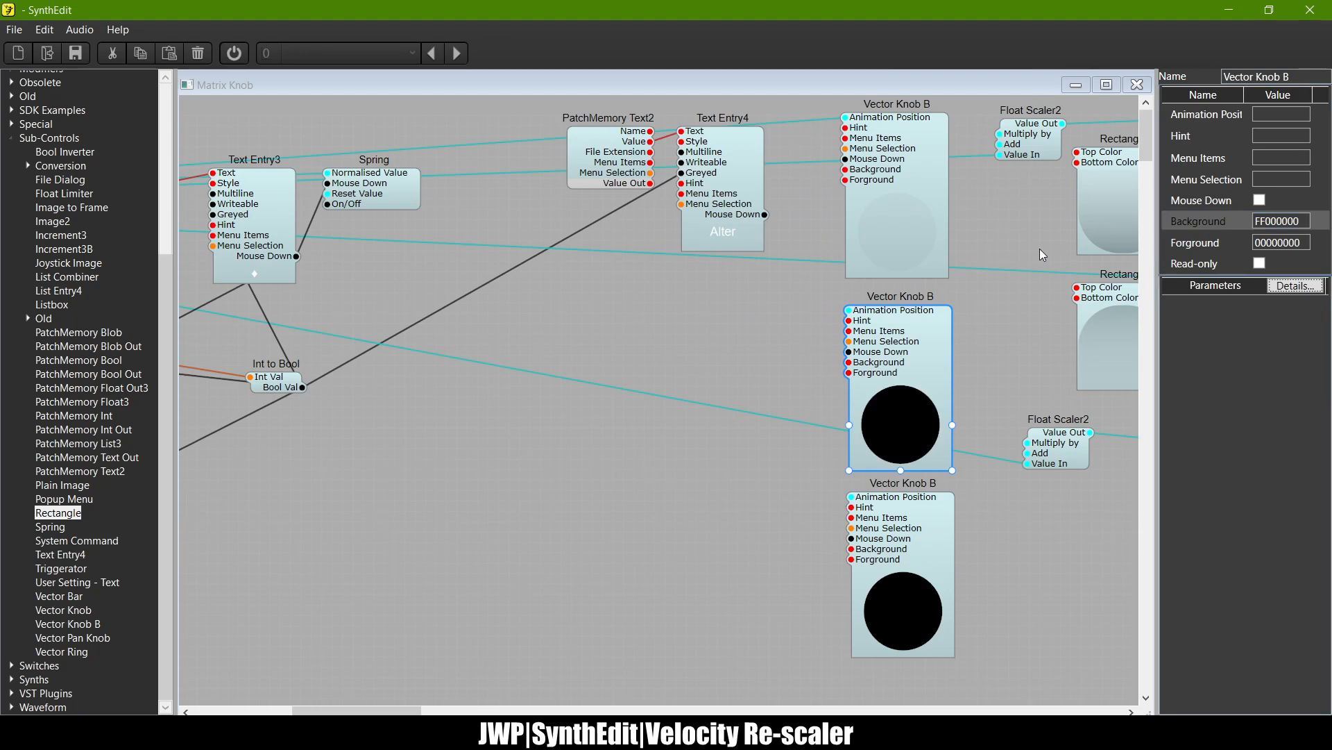
Step: Reopen the Matrix Knob panel and nudge the Rectangle with the lighter top until it is centred on the black knob
{"action": "left_click", "coordinate": [626, 332]}
{"action": "right_click", "coordinate": [656, 419]}
{"action": "left_click", "coordinate": [657, 439]}
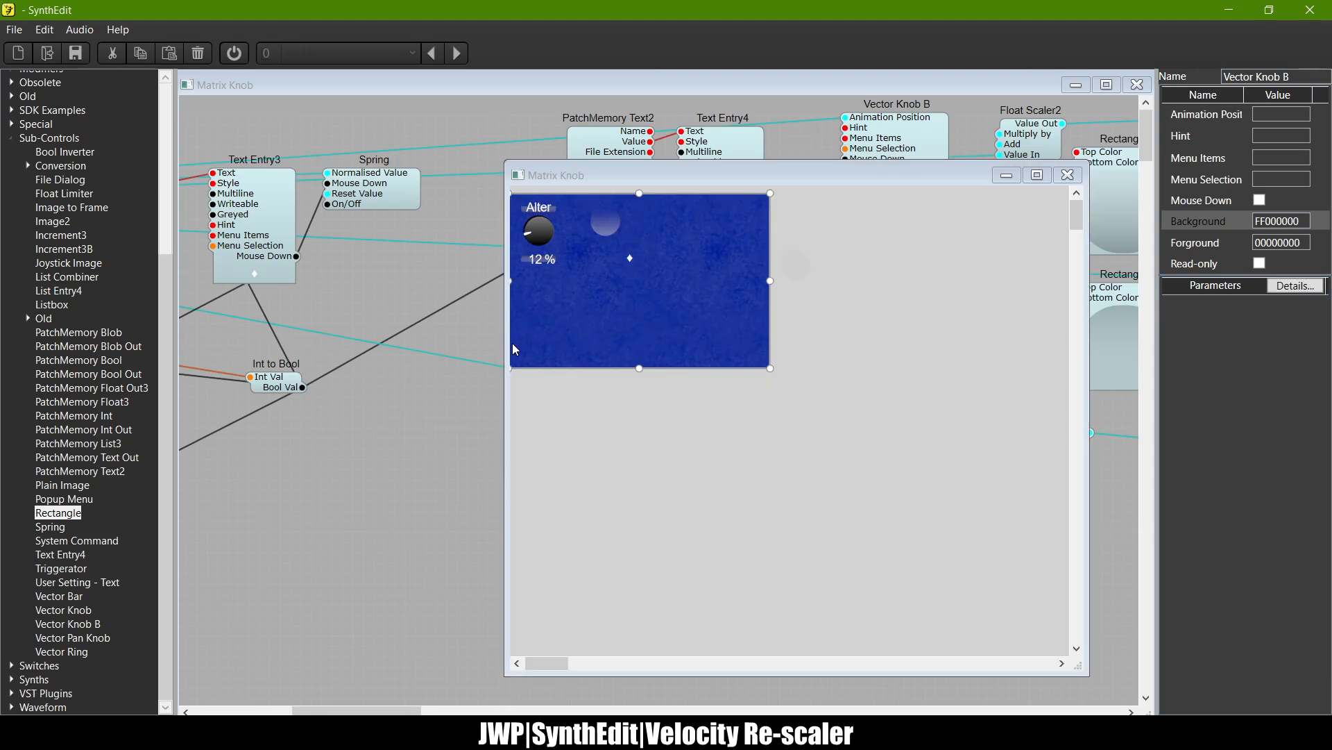
{"action": "scroll", "coordinate": [525, 238], "scroll_direction": "up", "scroll_amount": 4}
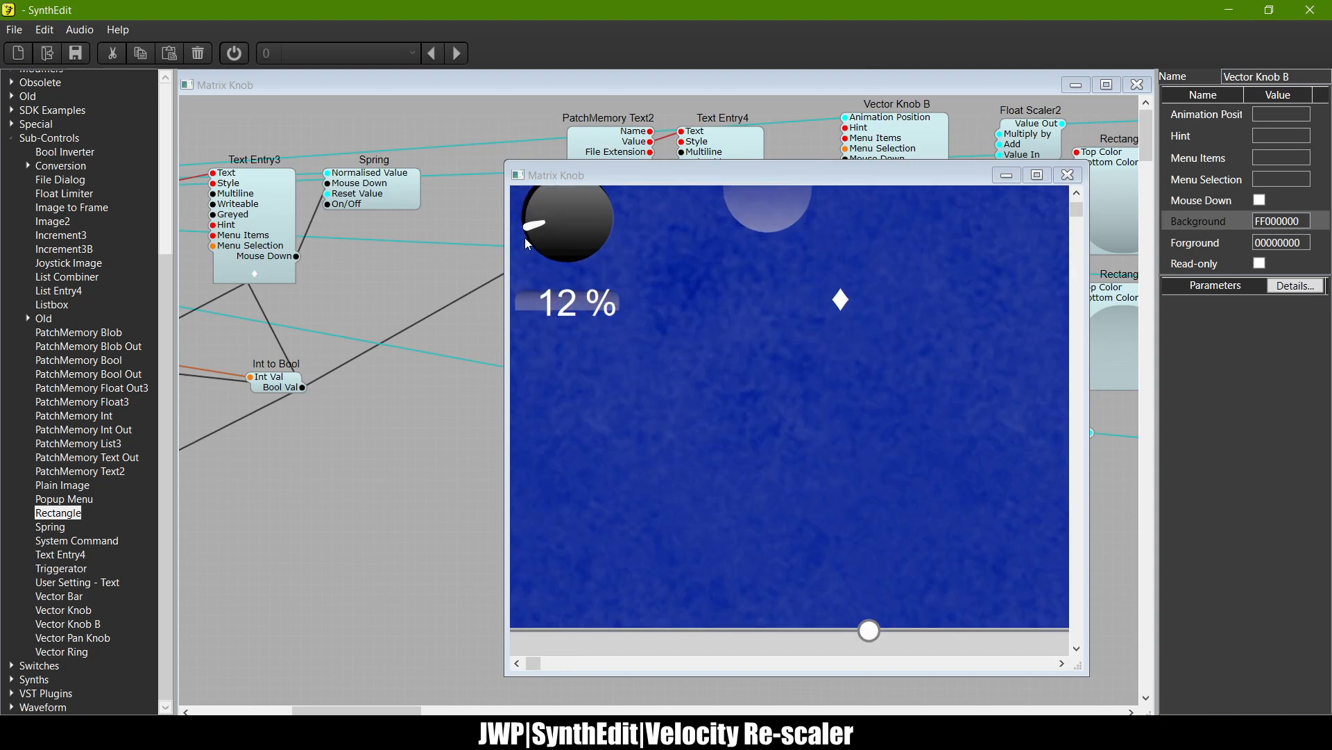
{"action": "scroll", "coordinate": [586, 281], "scroll_direction": "up", "scroll_amount": 4}
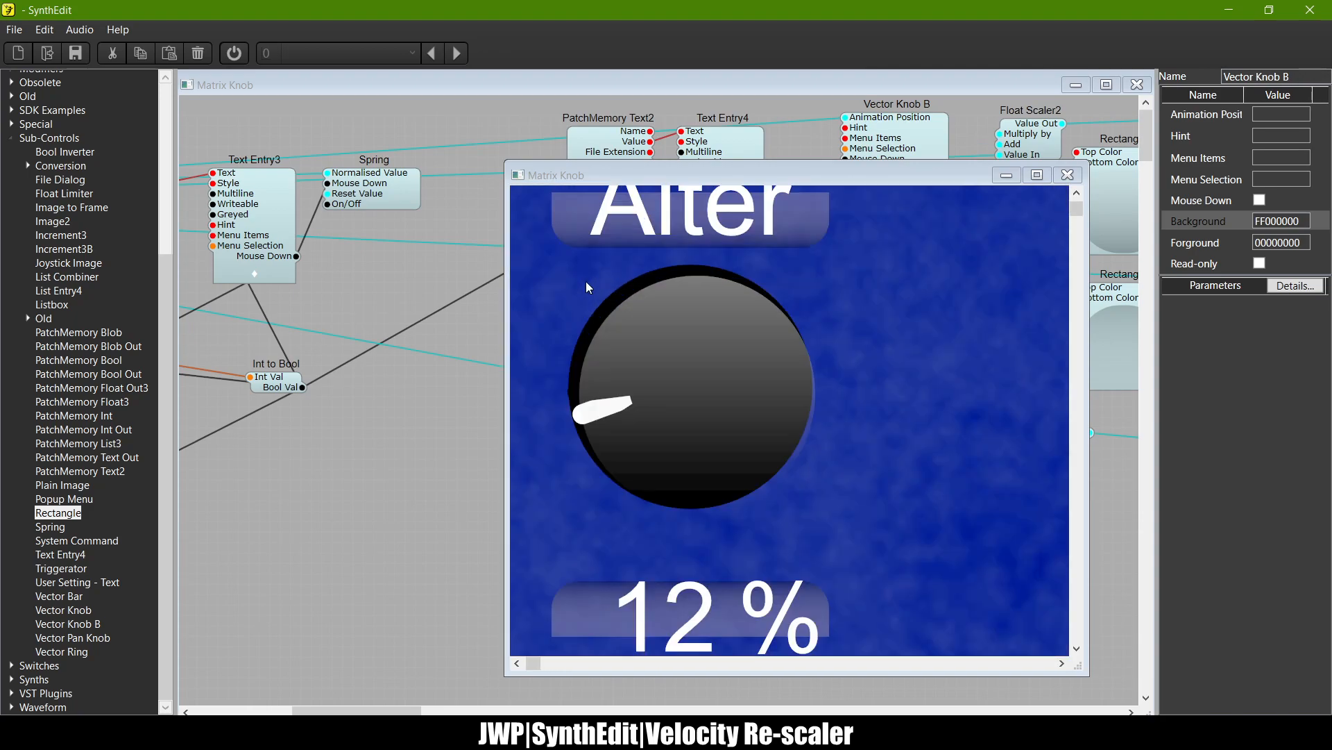
{"action": "left_click", "coordinate": [691, 359]}
{"action": "key", "text": "Left"}
{"action": "key", "text": "Left"}
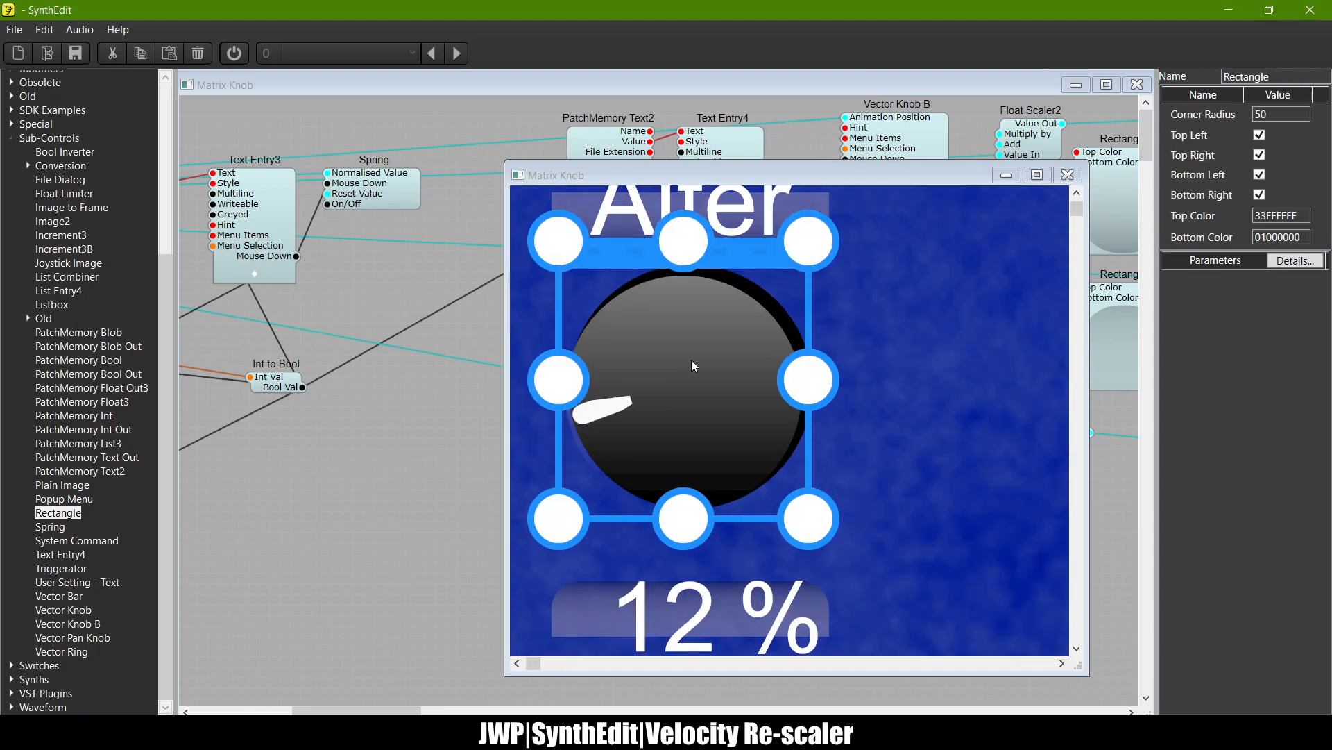
{"action": "key", "text": "Up"}
{"action": "key", "text": "Right"}
{"action": "left_click", "coordinate": [912, 426]}
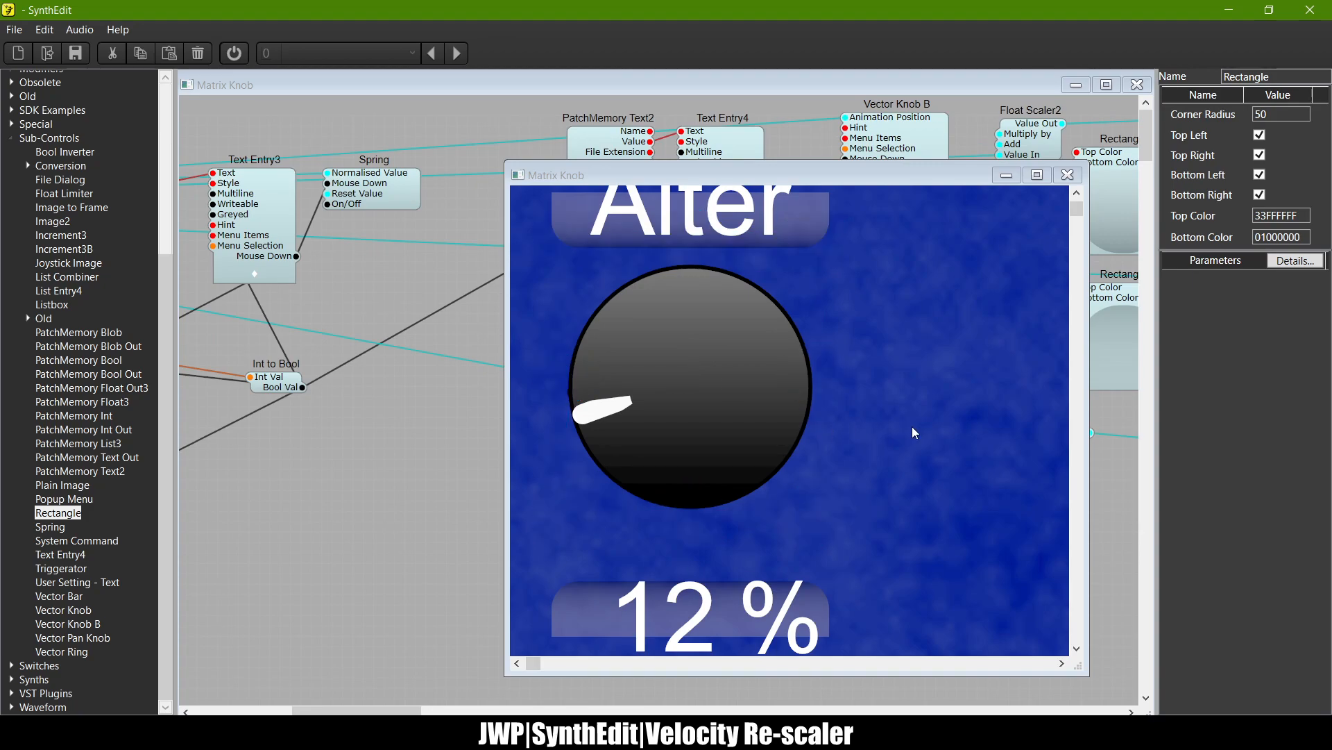
Step: Move the other gradient Rectangle, with the lighter bottom, onto the knob and nudge it until it is centred
{"action": "scroll", "coordinate": [1013, 464], "scroll_direction": "down", "scroll_amount": 4}
{"action": "left_click", "coordinate": [769, 268]}
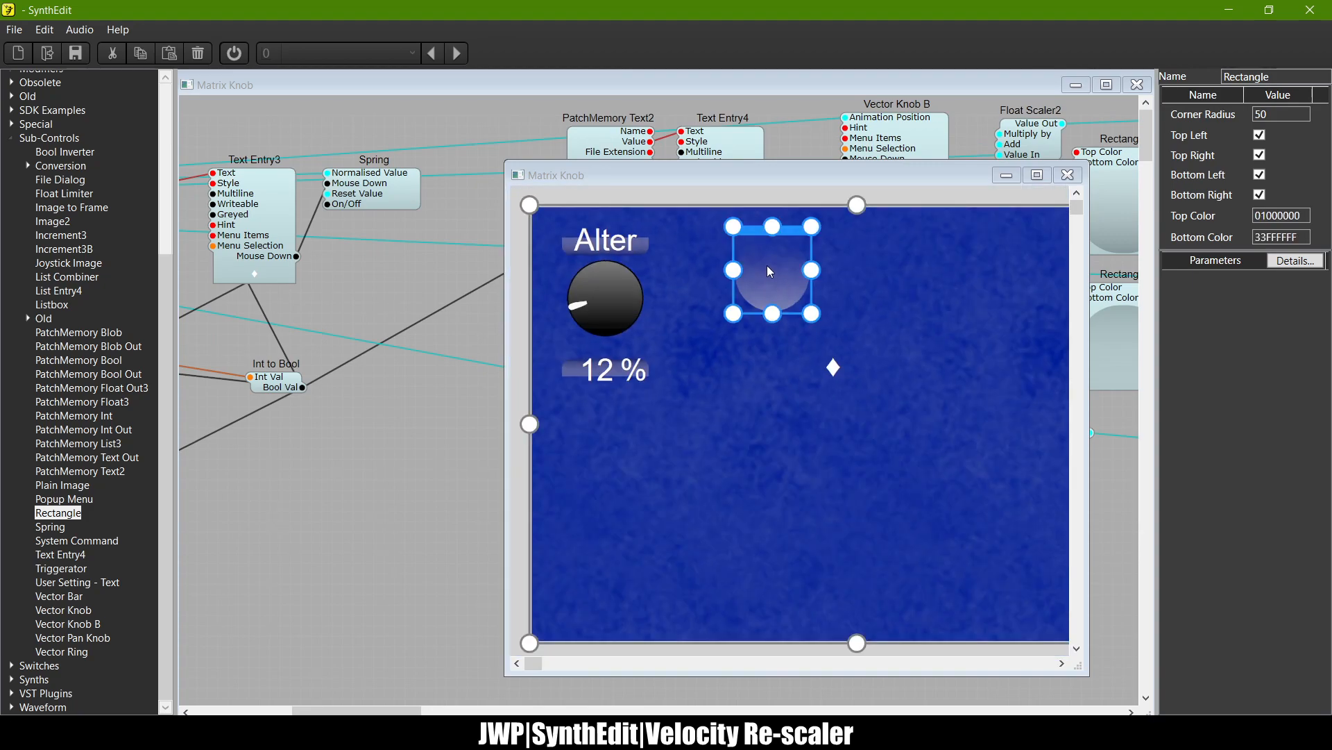
{"action": "left_click_drag", "start_coordinate": [788, 229], "coordinate": [618, 256]}
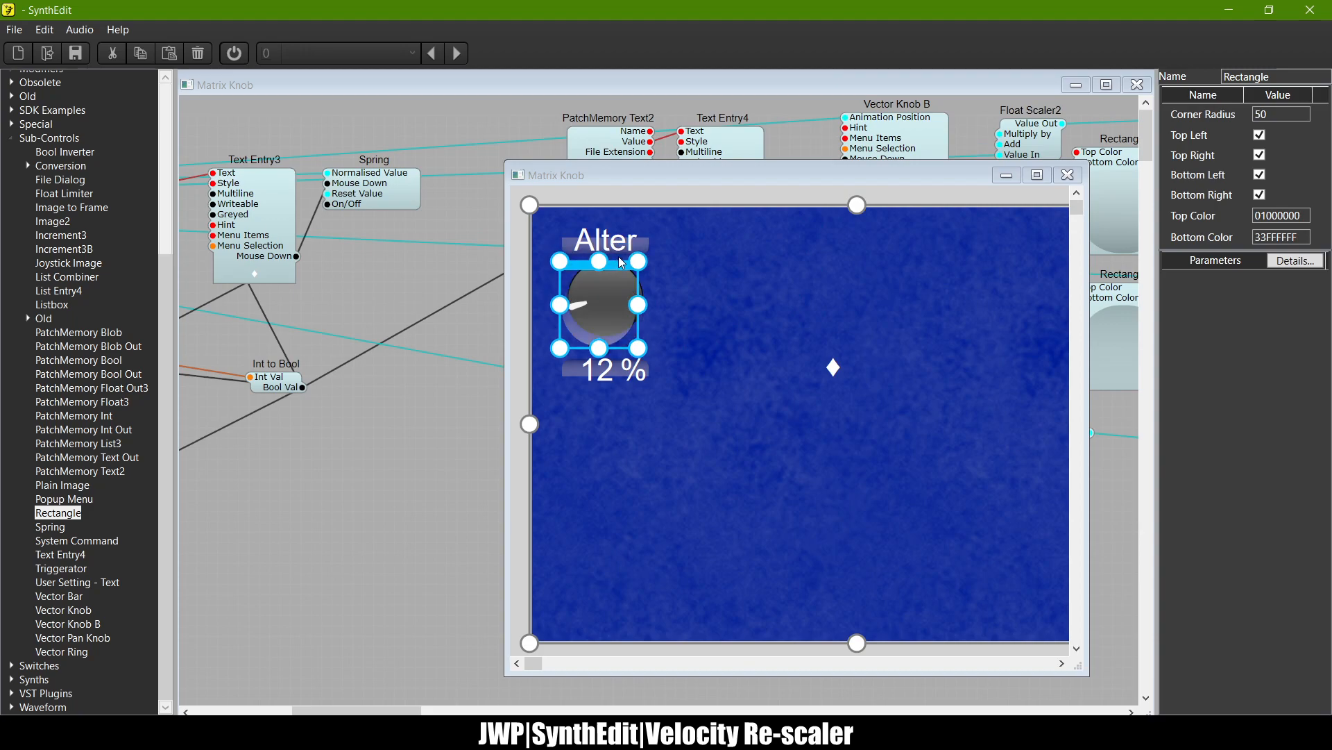
{"action": "scroll", "coordinate": [577, 291], "scroll_direction": "up", "scroll_amount": 3}
{"action": "key", "text": "Right"}
{"action": "key", "text": "Right"}
{"action": "key", "text": "Right"}
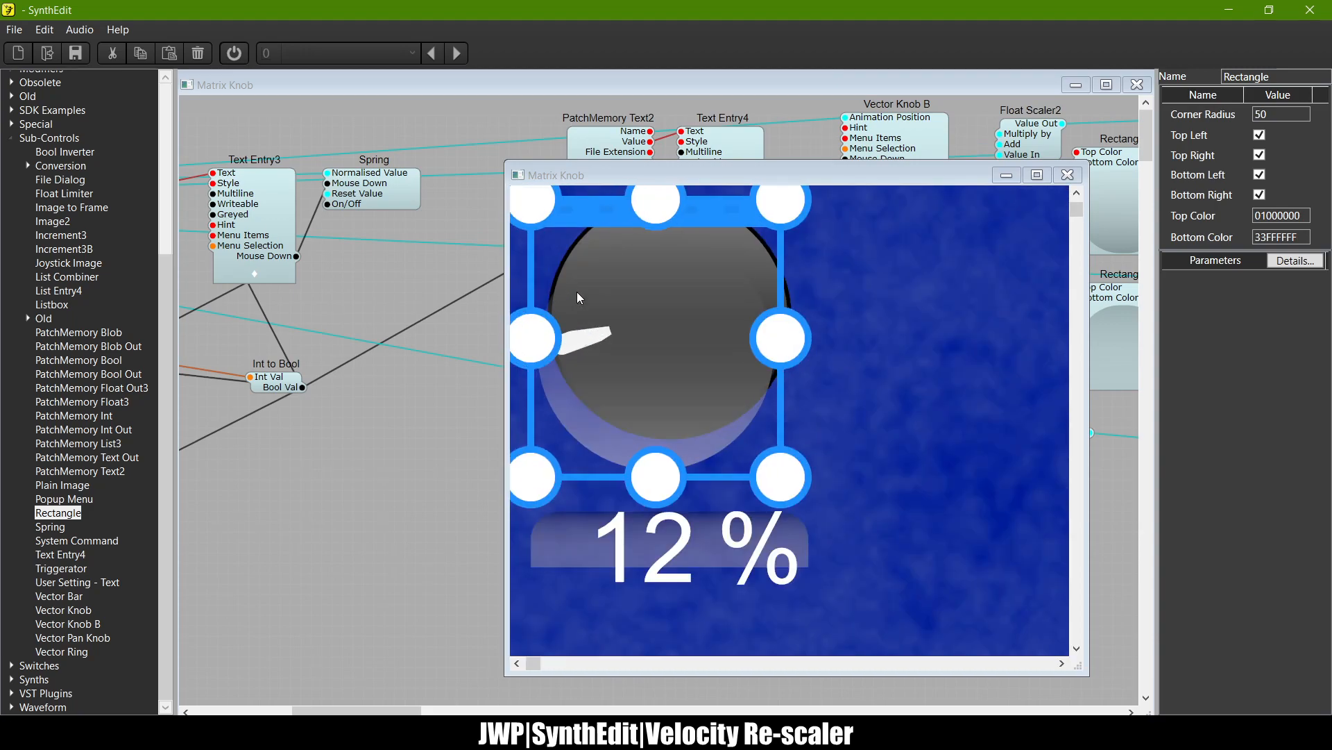
{"action": "key", "text": "Up"}
{"action": "key", "text": "Up"}
{"action": "key", "text": "Up"}
{"action": "key", "text": "Up"}
{"action": "key", "text": "Up"}
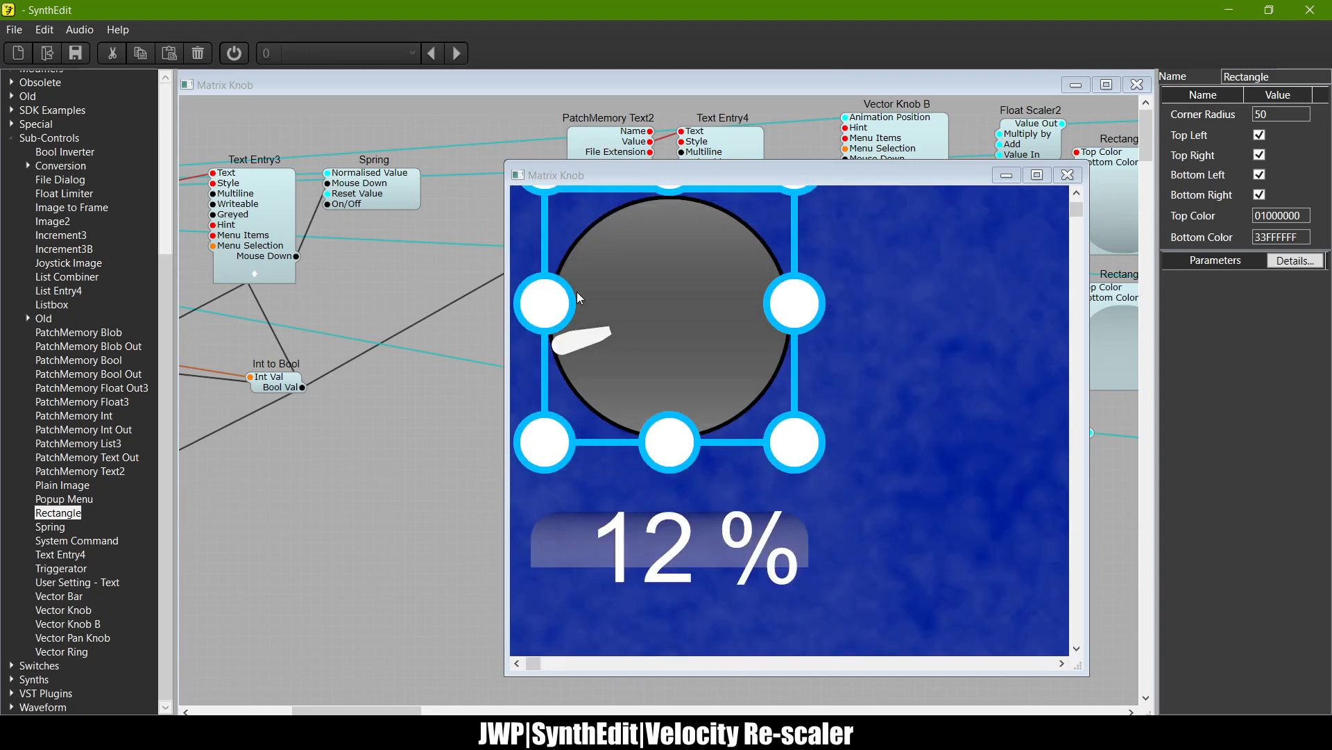
{"action": "left_click", "coordinate": [943, 241]}
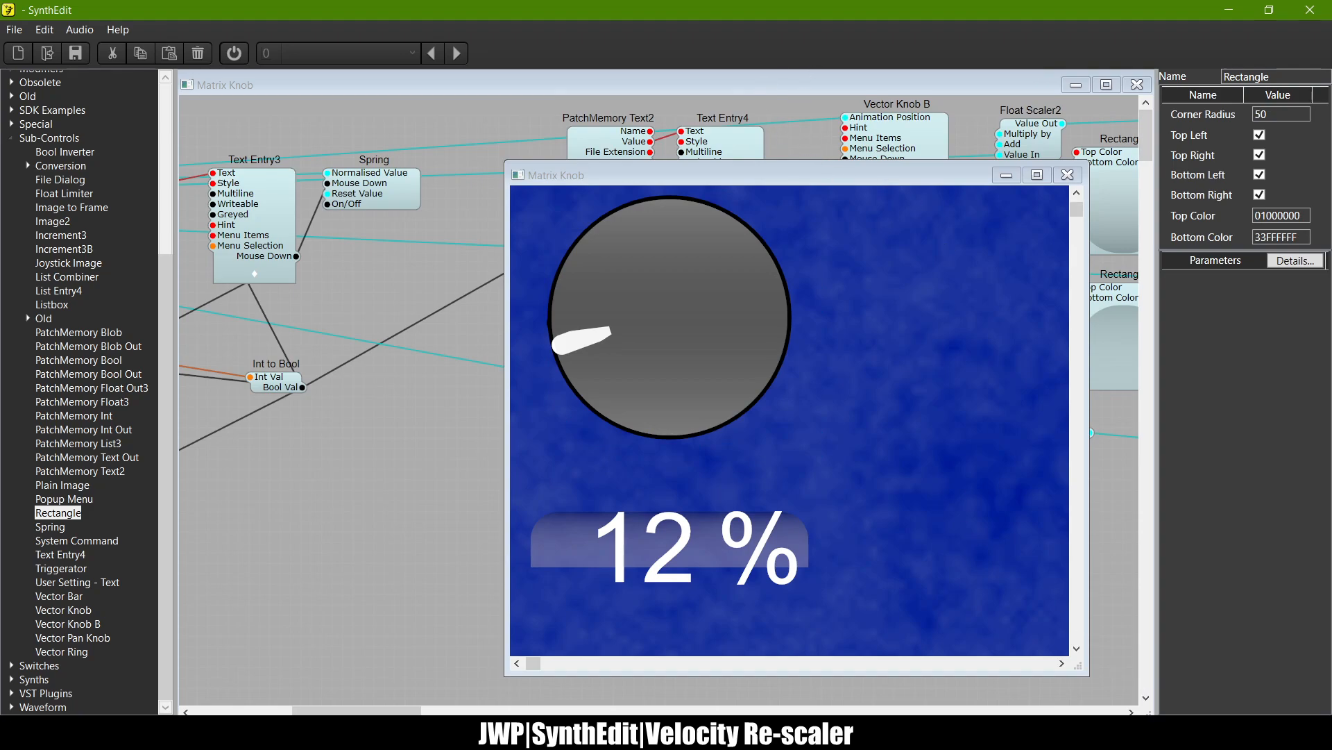
Step: Shrink the Matrix Knob structure window and place it partly over the Velocity Re-scaler panel
{"action": "mouse_move", "coordinate": [837, 79]}
{"action": "left_mouse_down"}
{"action": "mouse_move", "coordinate": [769, 110]}
{"action": "mouse_move", "coordinate": [839, 99]}
{"action": "left_mouse_up"}
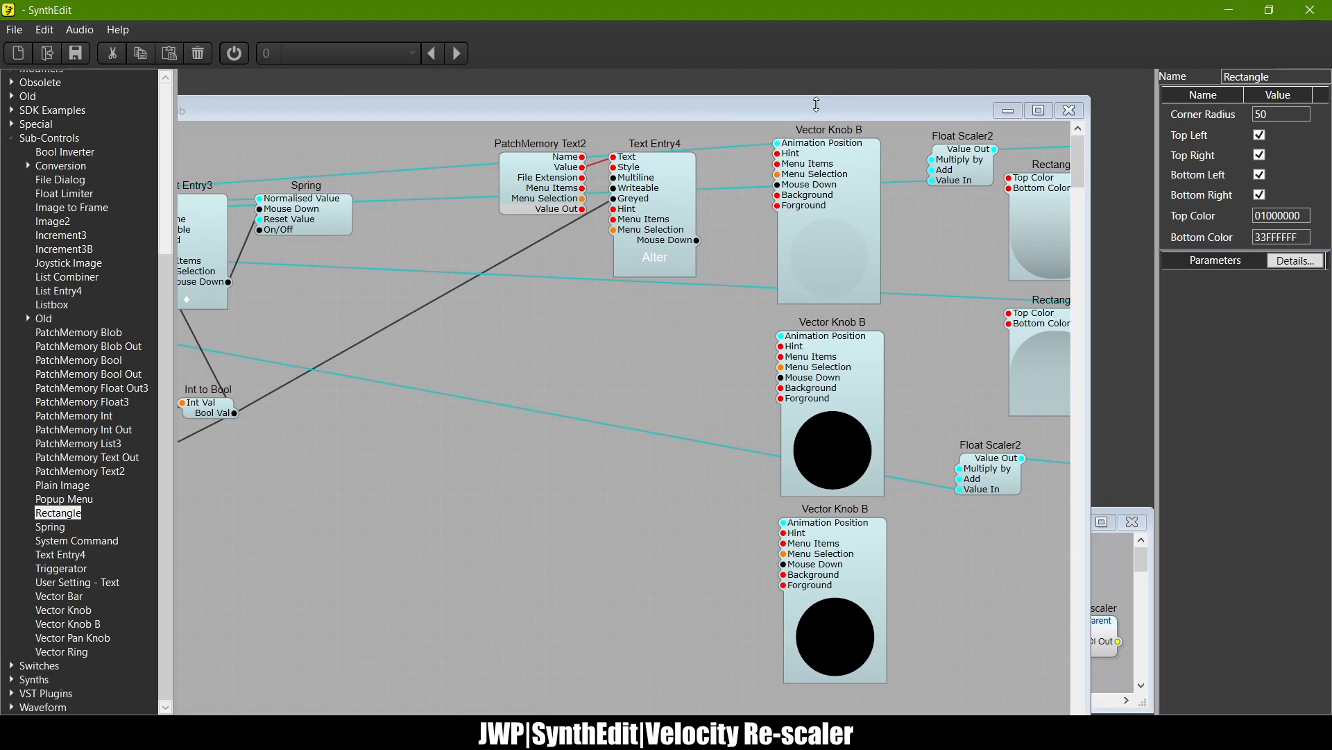
{"action": "left_click_drag", "start_coordinate": [740, 115], "coordinate": [952, 125]}
{"action": "left_click_drag", "start_coordinate": [319, 106], "coordinate": [670, 414]}
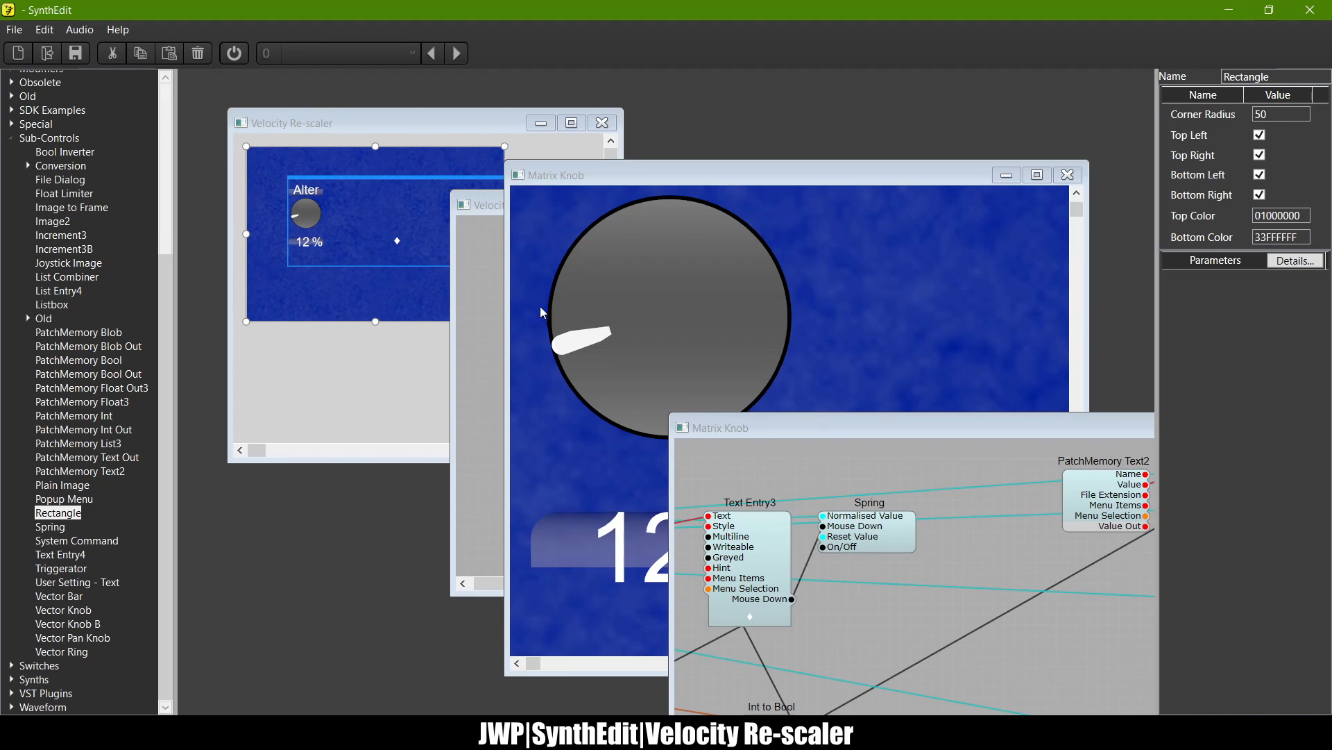
{"action": "left_click_drag", "start_coordinate": [826, 423], "coordinate": [469, 257]}
Step: Select the faint Vector Knob B beside the Matrix Knob panel's blue background and set its Background colour to 01000000
{"action": "left_click", "coordinate": [497, 204]}
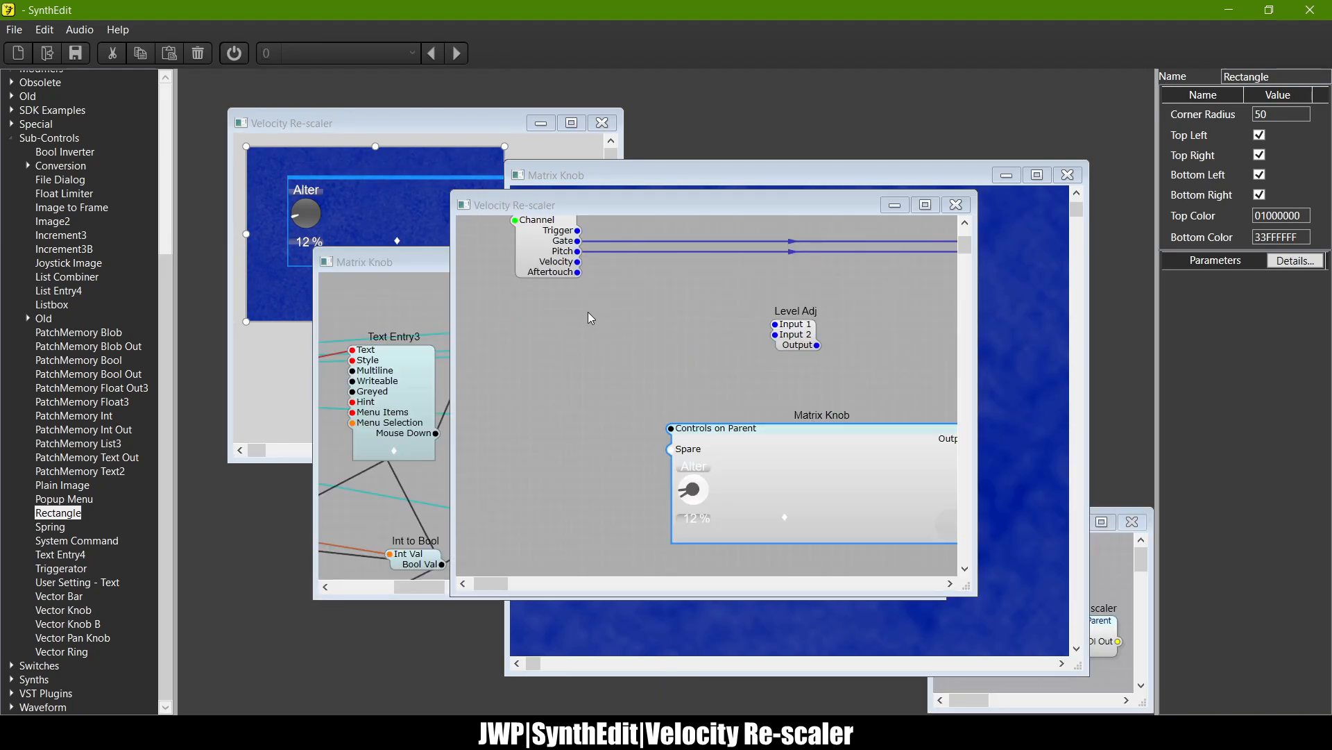
{"action": "left_click", "coordinate": [423, 259]}
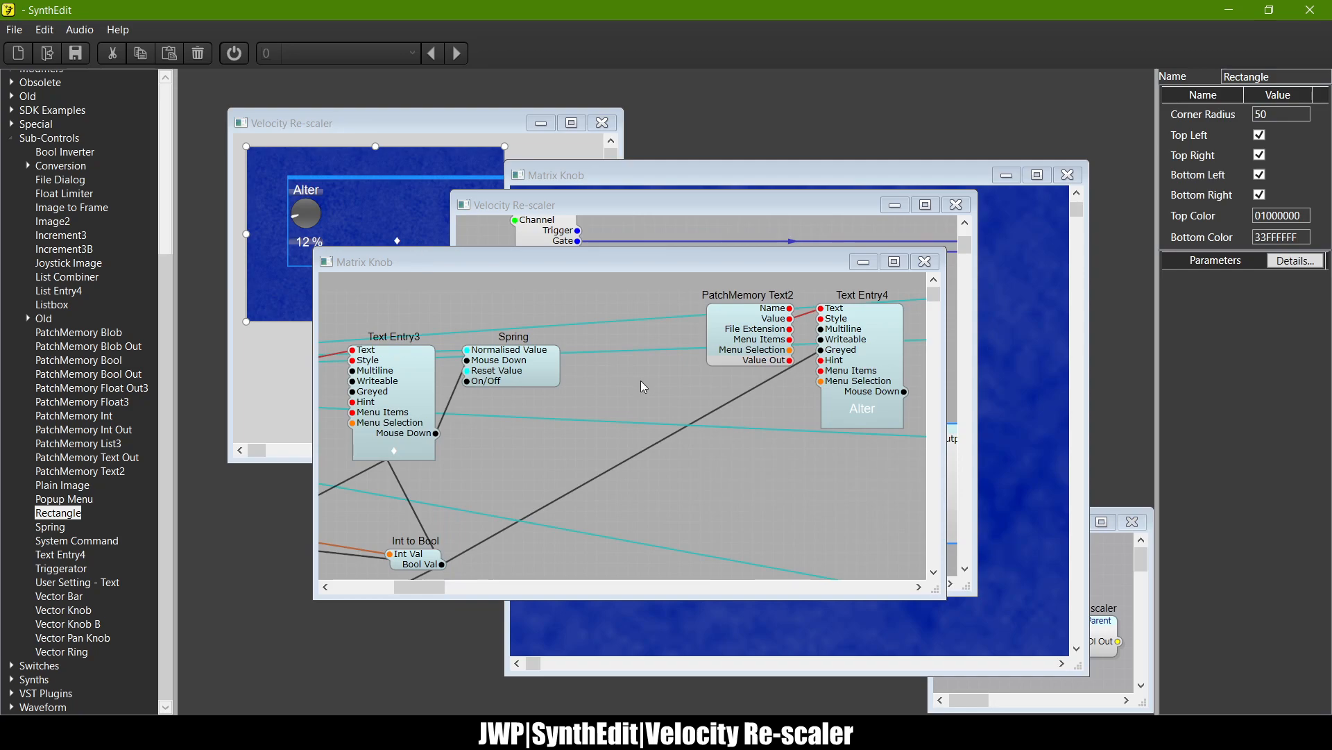
{"action": "left_click", "coordinate": [403, 132]}
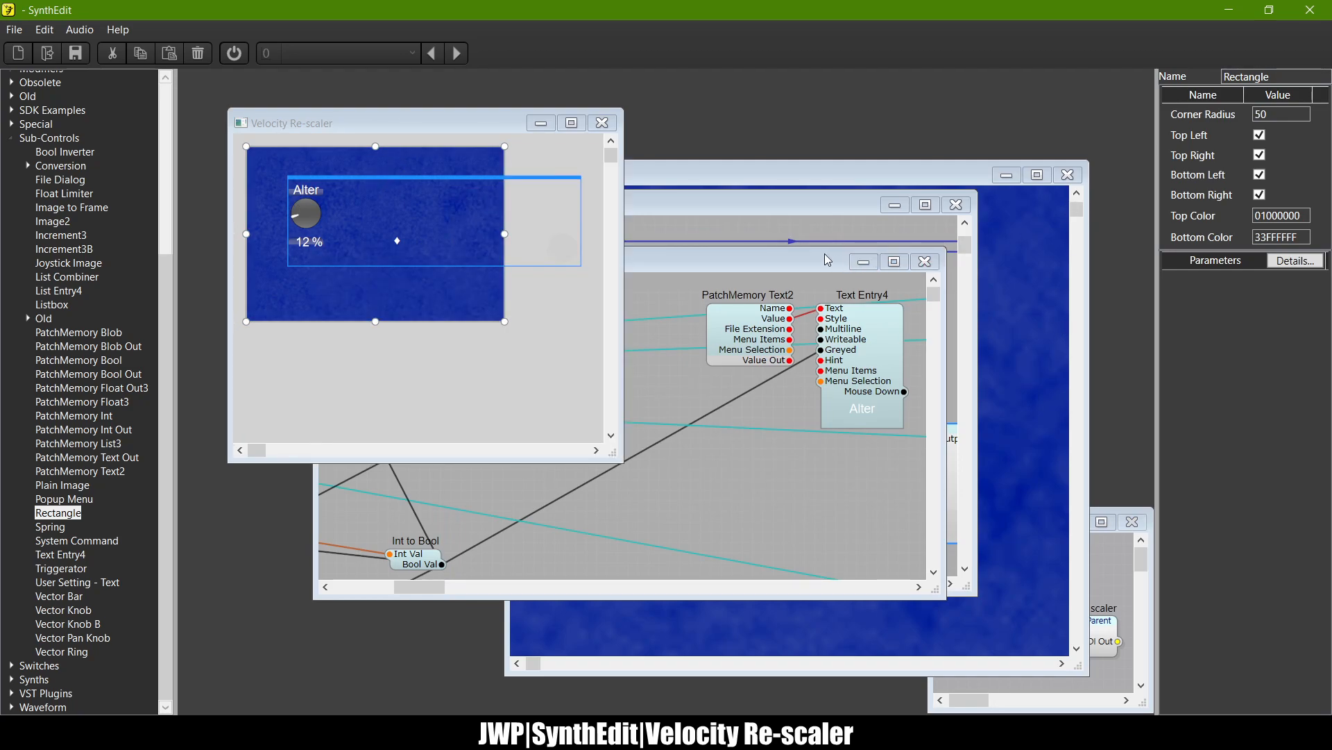
{"action": "left_click", "coordinate": [762, 261]}
{"action": "scroll", "coordinate": [657, 389], "scroll_direction": "right", "scroll_amount": 10}
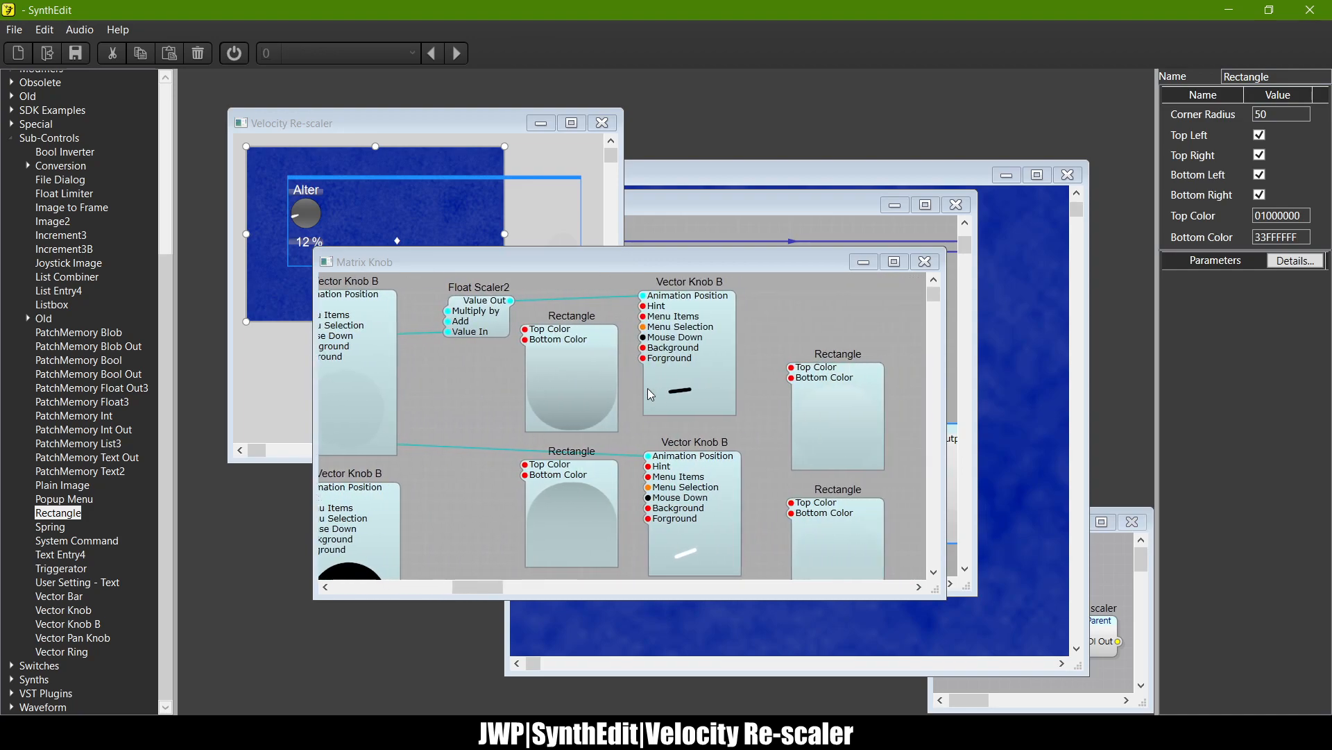
{"action": "left_click", "coordinate": [719, 226]}
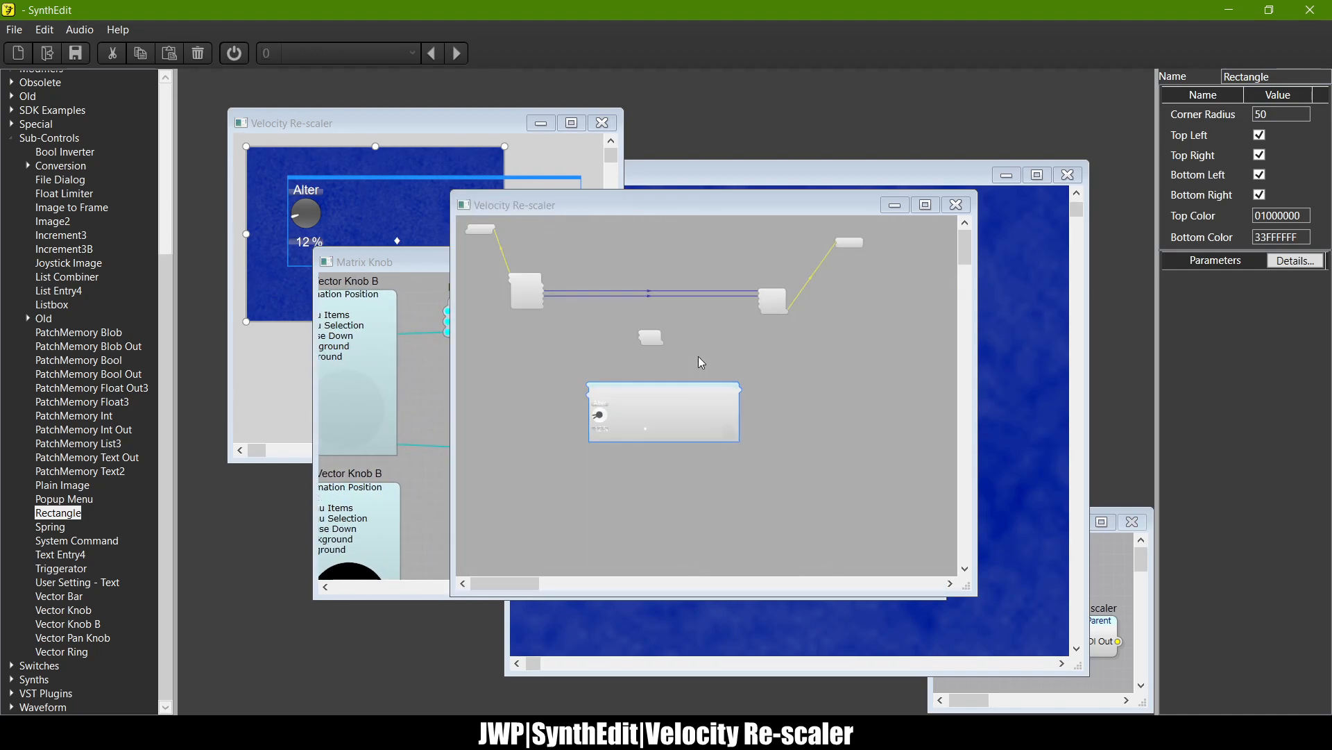
{"action": "scroll", "coordinate": [799, 332], "scroll_direction": "down", "scroll_amount": 3}
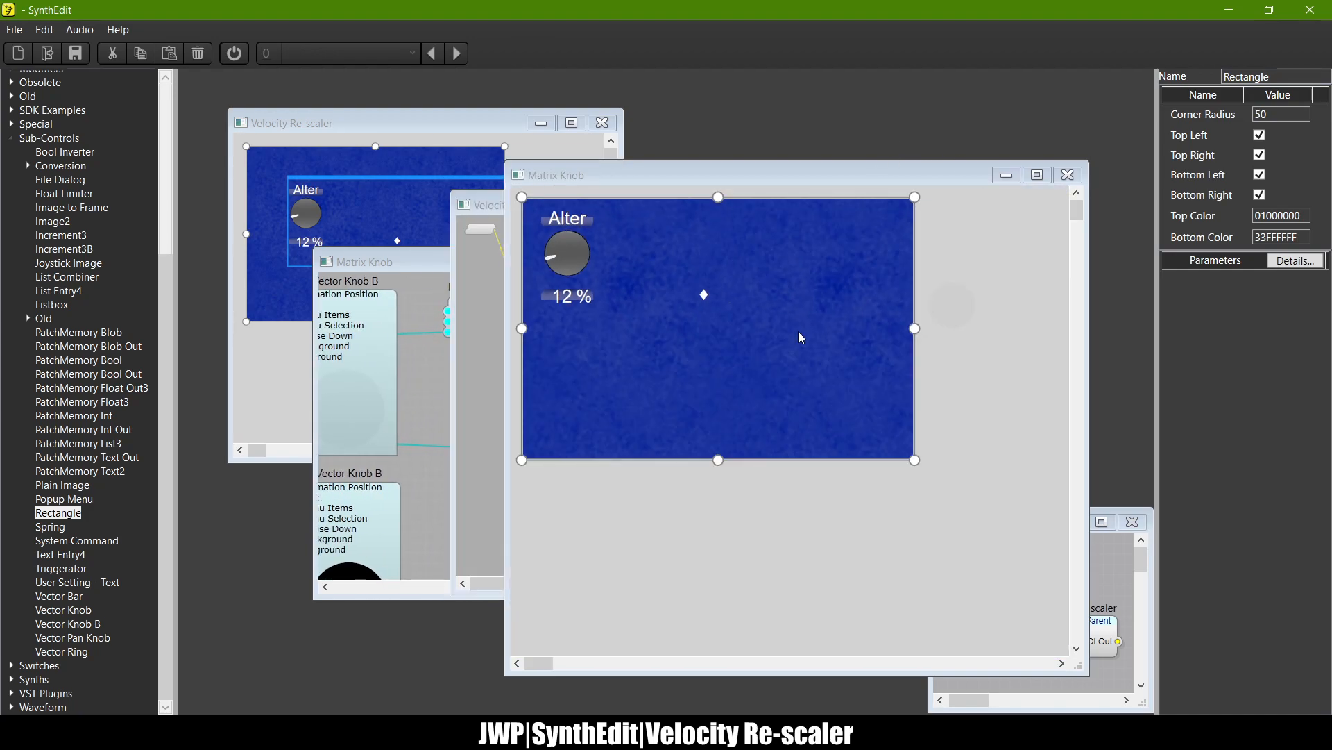
{"action": "left_click", "coordinate": [953, 303]}
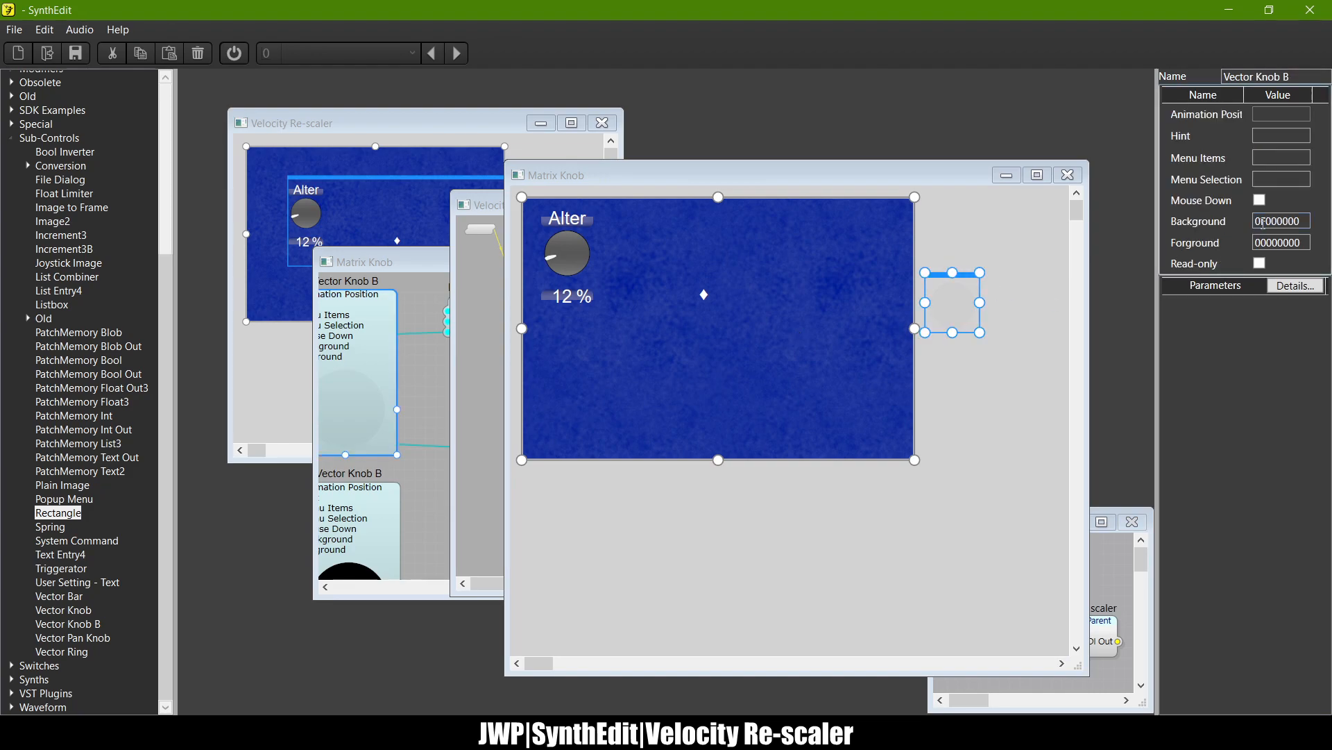
{"action": "key", "text": "BackSpace"}
{"action": "type", "text": "1"}
{"action": "key", "text": "Return"}
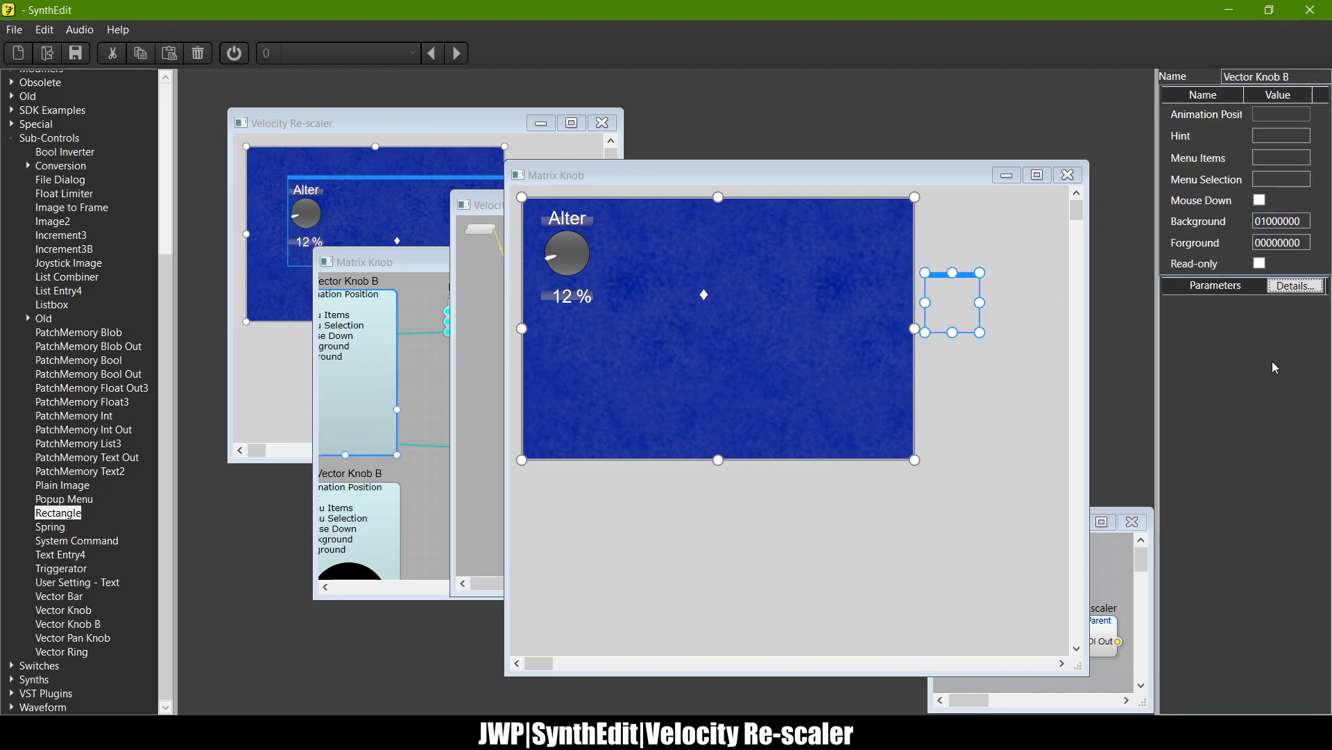
Step: Move the transparent Vector Knob B onto the gradient knob and turn the knob to test the control
{"action": "left_click_drag", "start_coordinate": [963, 276], "coordinate": [588, 235]}
{"action": "scroll", "coordinate": [549, 246], "scroll_direction": "up", "scroll_amount": 5}
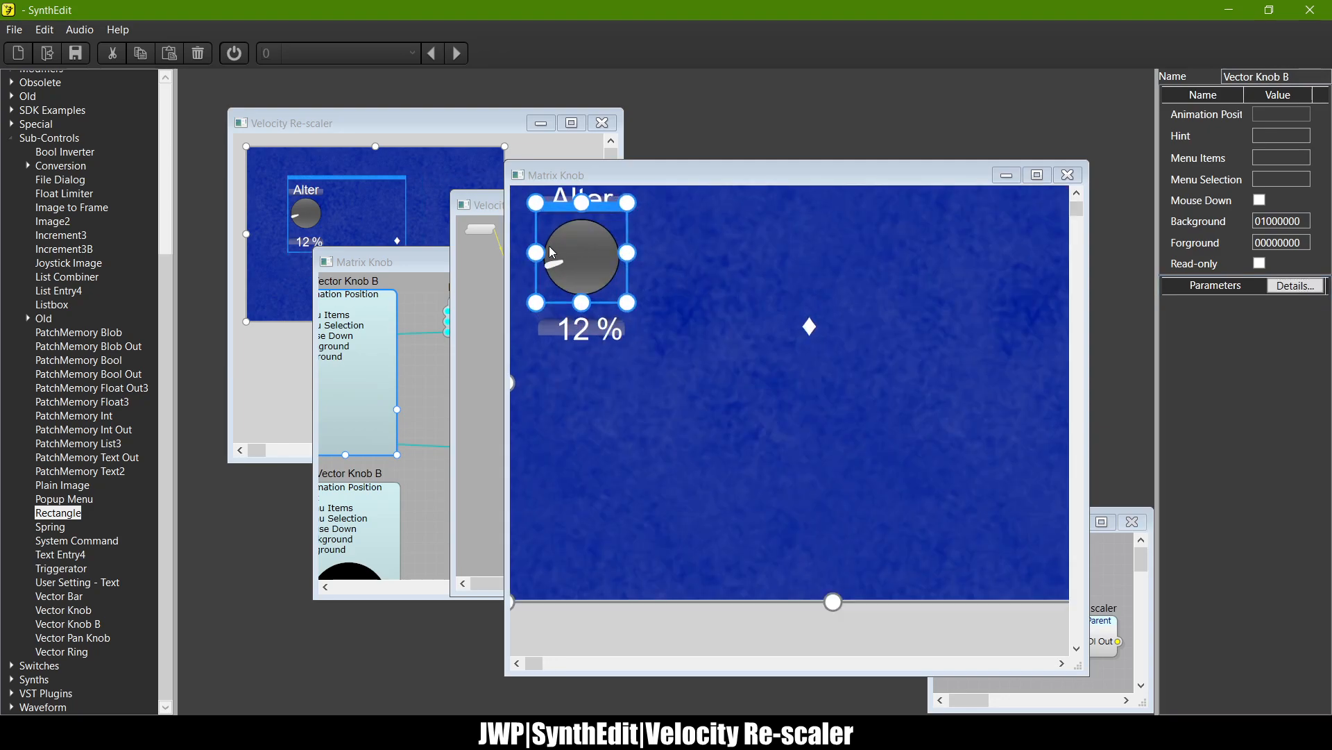
{"action": "scroll", "coordinate": [665, 276], "scroll_direction": "down", "scroll_amount": 5}
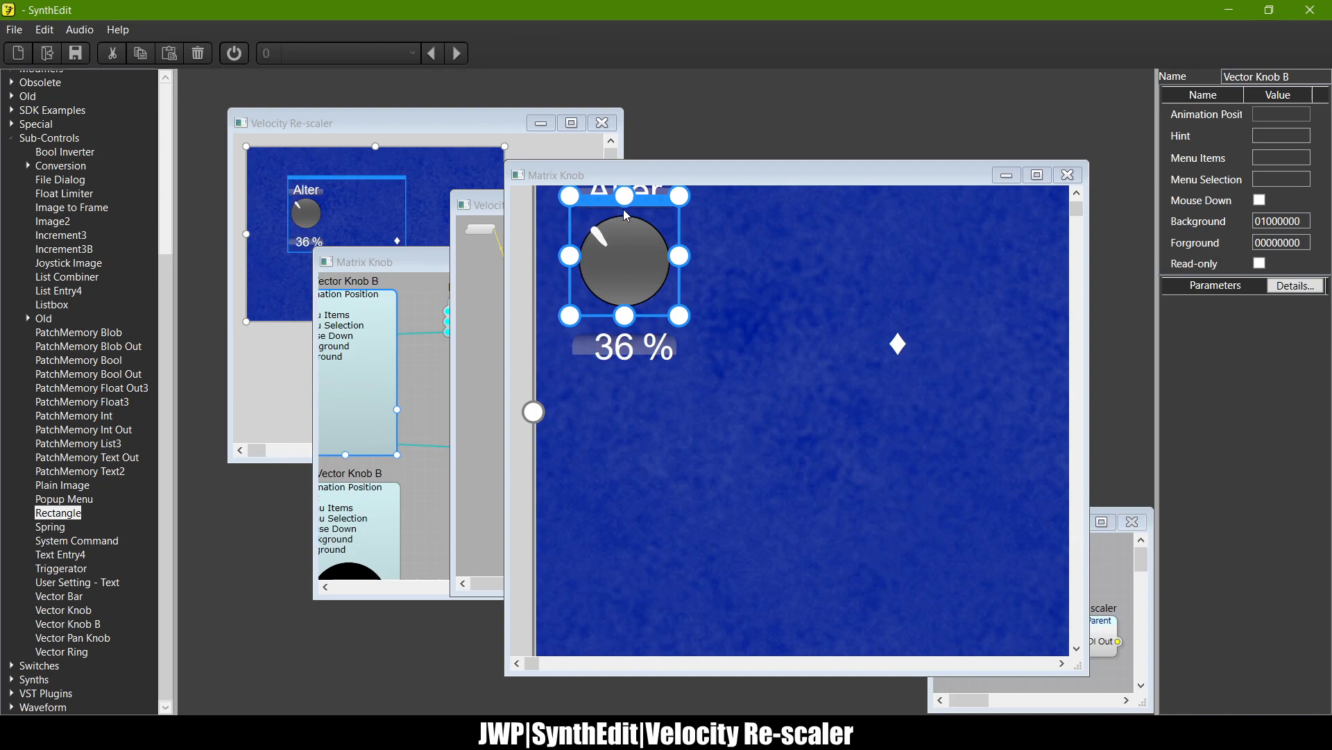
Step: Select the white-pointer Vector Knob B through the Matrix Knob structure and set its Background colour to 0FFFFFFF
{"action": "left_click", "coordinate": [493, 309]}
{"action": "left_click", "coordinate": [439, 284]}
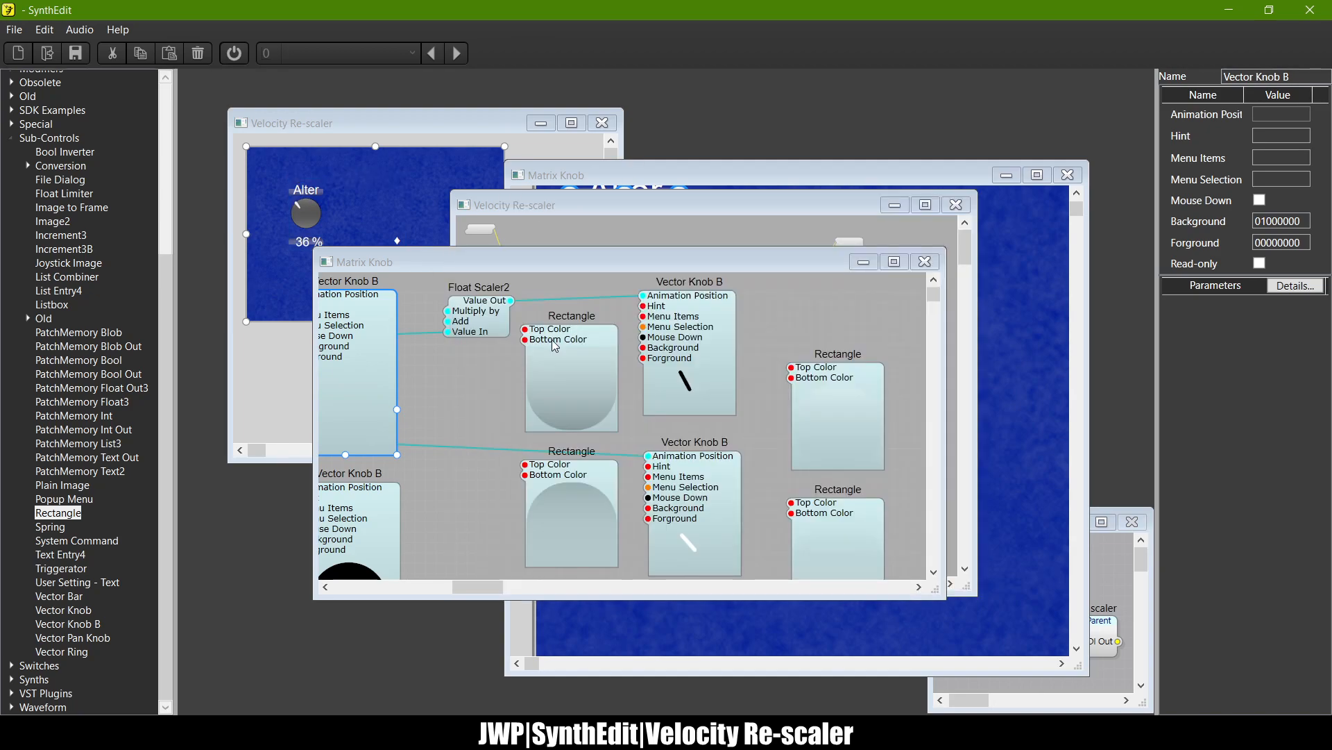
{"action": "scroll", "coordinate": [718, 389], "scroll_direction": "down", "scroll_amount": 3}
{"action": "left_click", "coordinate": [720, 396]}
{"action": "left_click", "coordinate": [783, 171]}
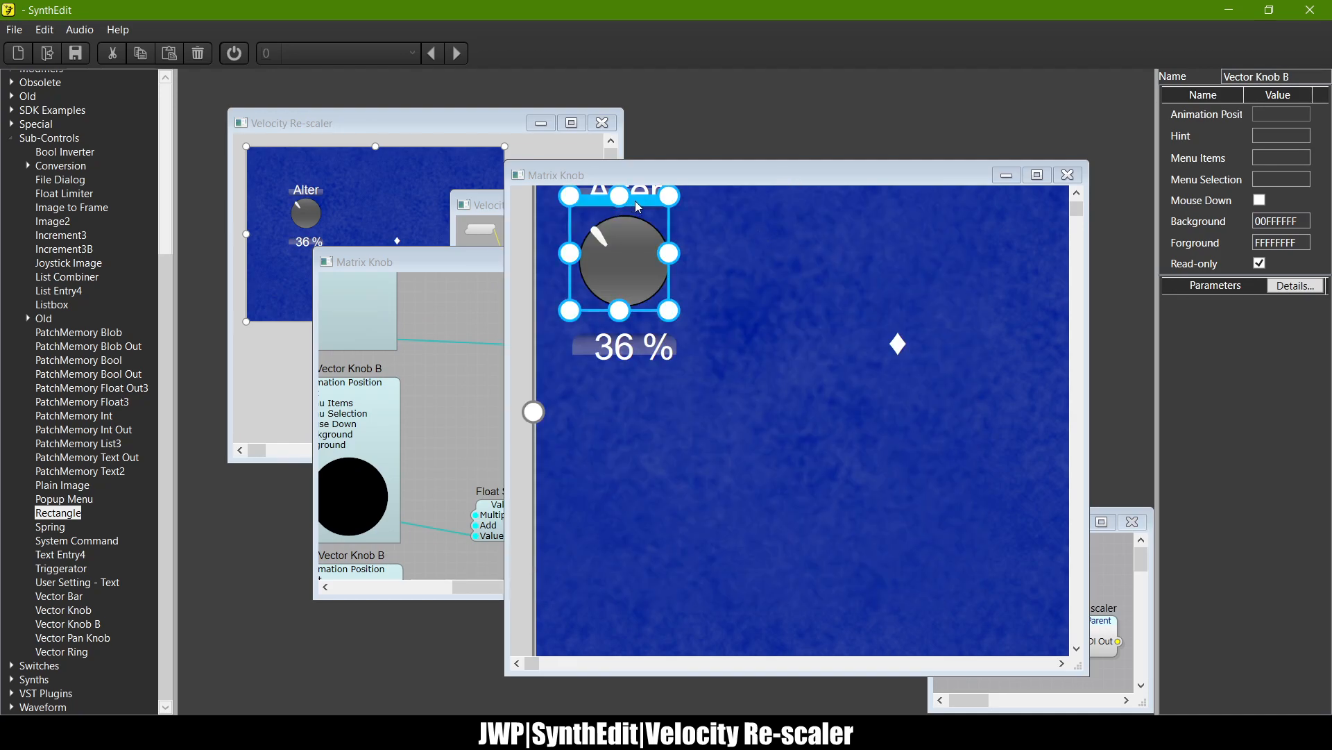
{"action": "scroll", "coordinate": [634, 201], "scroll_direction": "up", "scroll_amount": 2}
{"action": "left_click_drag", "start_coordinate": [646, 264], "coordinate": [635, 266]}
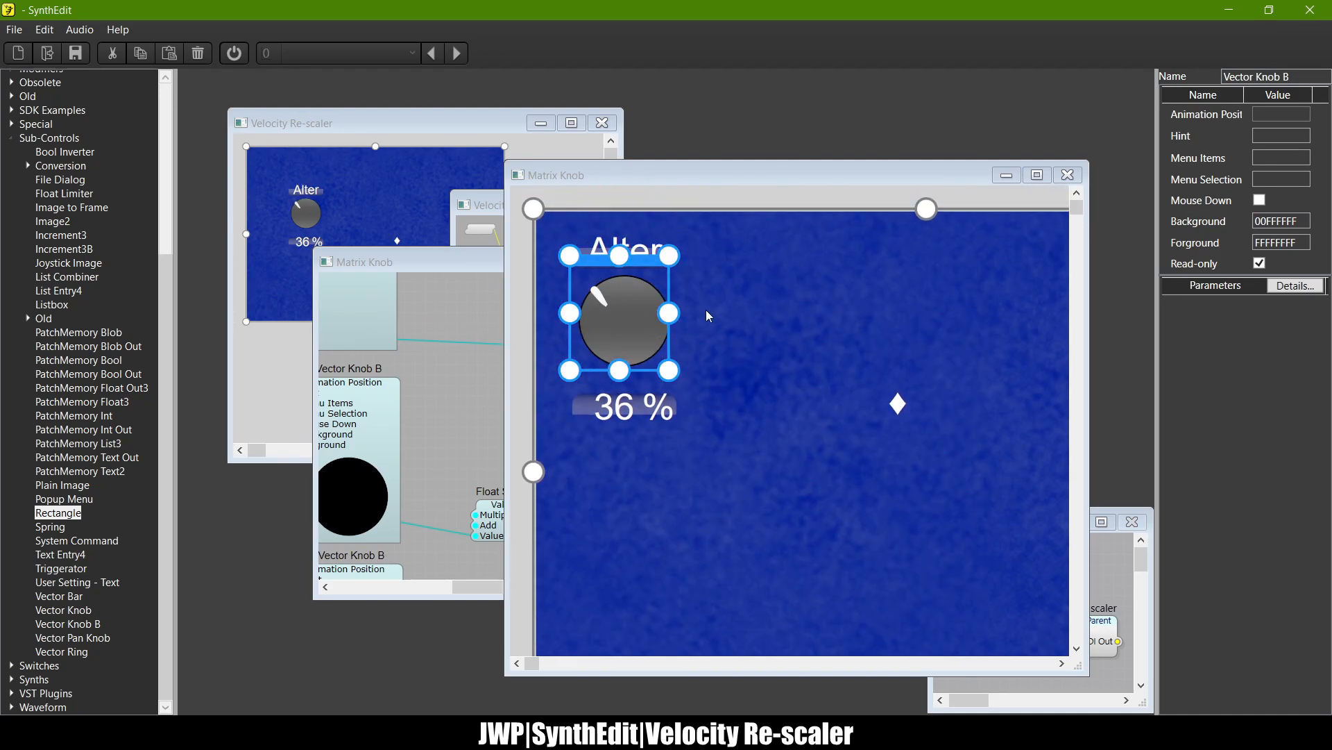
{"action": "left_click", "coordinate": [1265, 221]}
{"action": "key", "text": "BackSpace"}
{"action": "type", "text": "F"}
{"action": "key", "text": "Tab"}
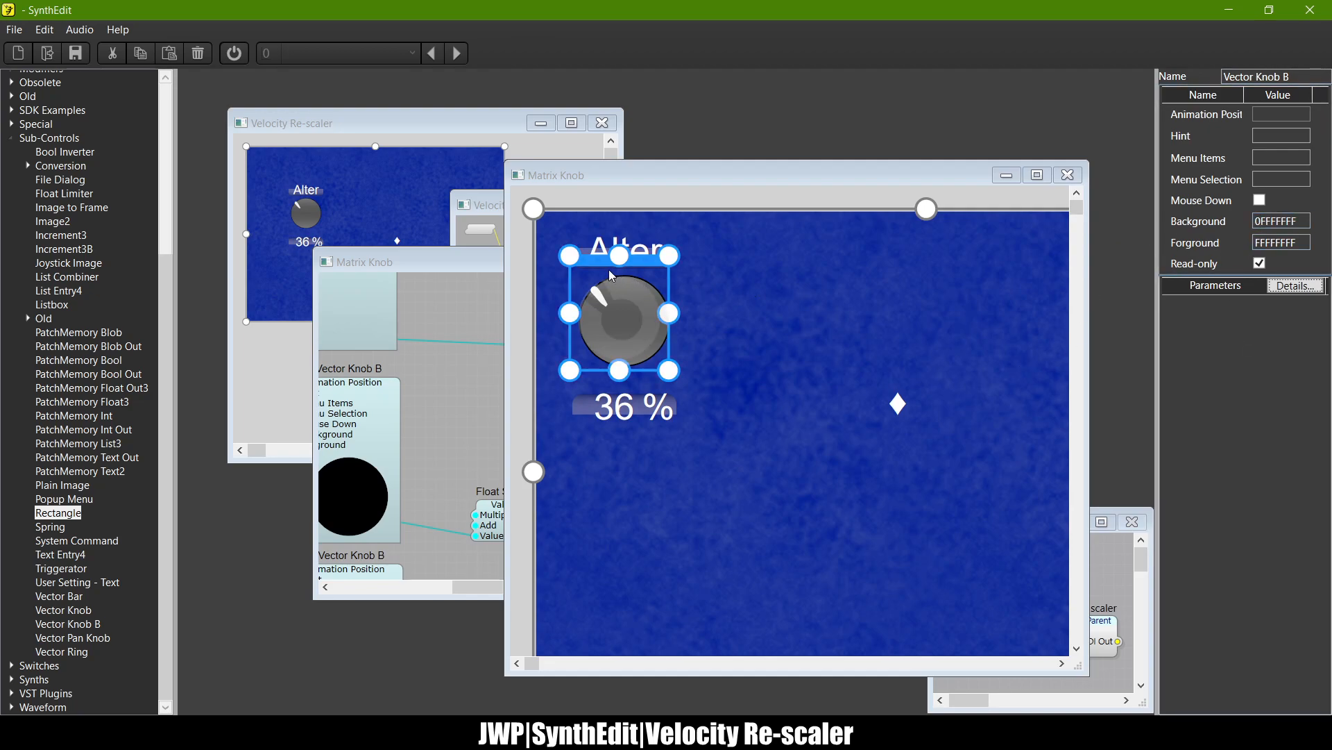
Step: Nudge the white-pointer Vector Knob B slightly right and down towards the centre of the knob
{"action": "left_click_drag", "start_coordinate": [596, 260], "coordinate": [587, 255]}
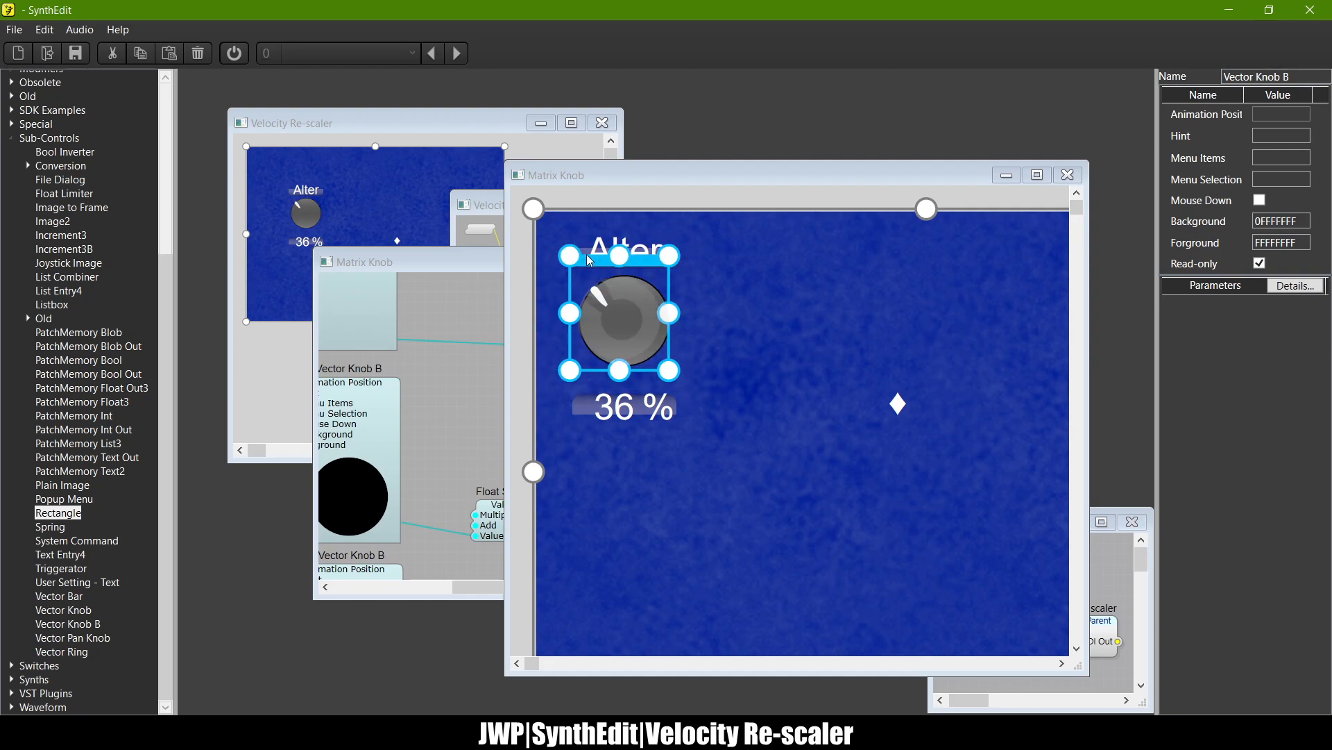
{"action": "key", "text": "Right"}
{"action": "key", "text": "Right"}
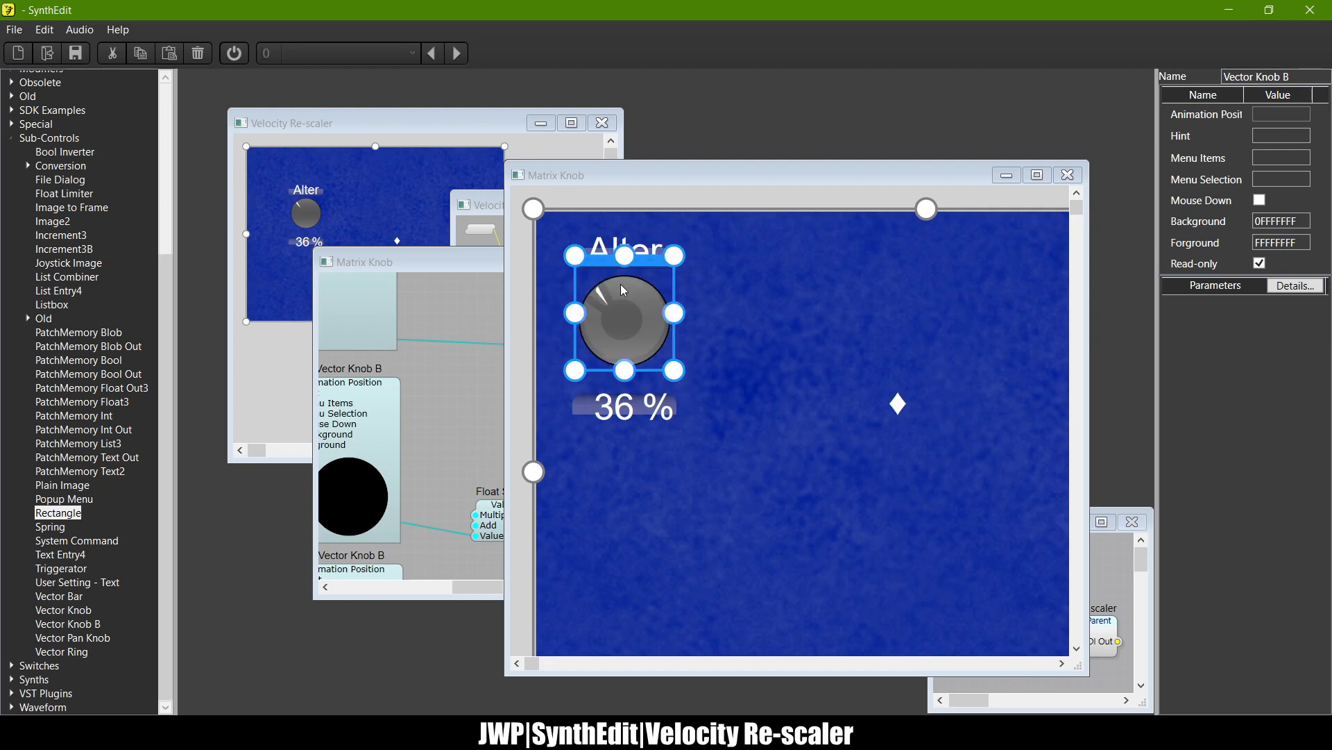
{"action": "key", "text": "Down"}
{"action": "key", "text": "Down"}
{"action": "key", "text": "Down"}
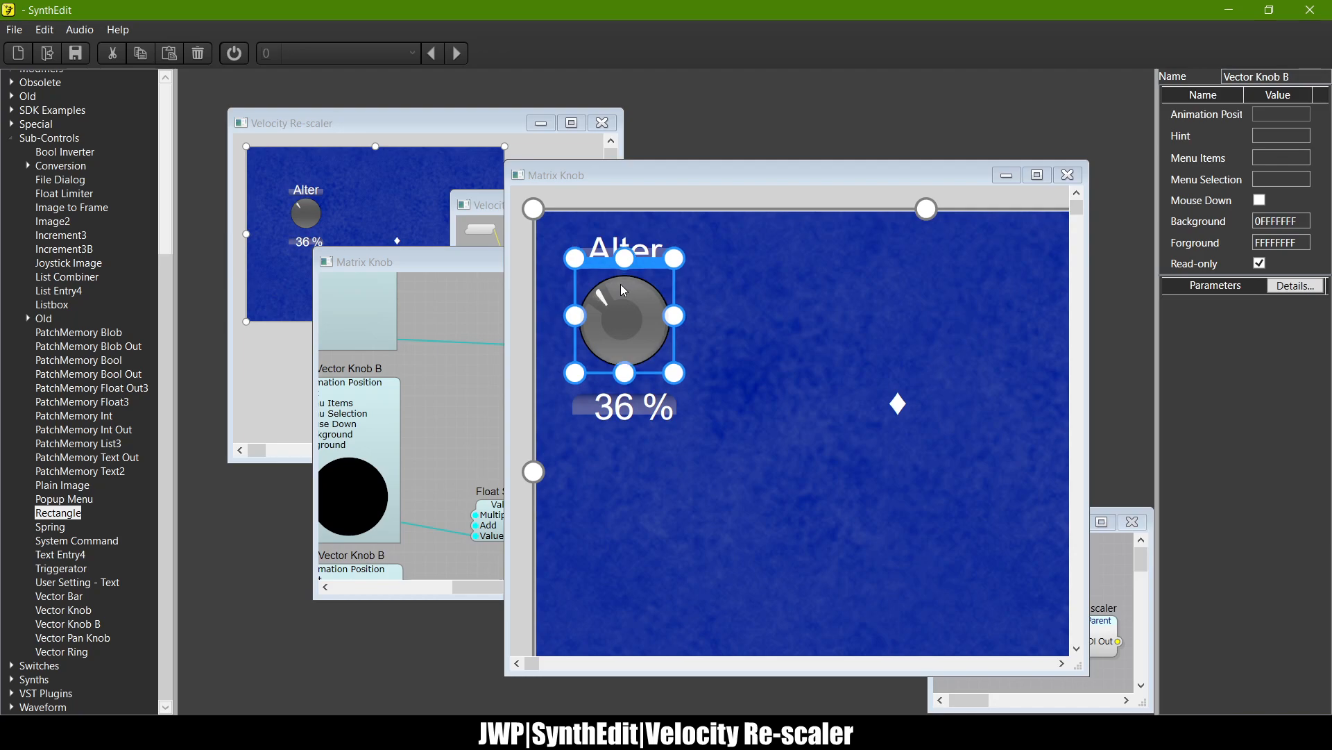
Step: Make the white-pointer Vector Knob B slightly wider and taller, and nudge it back into line with the knob
{"action": "scroll", "coordinate": [623, 310], "scroll_direction": "up", "scroll_amount": 3}
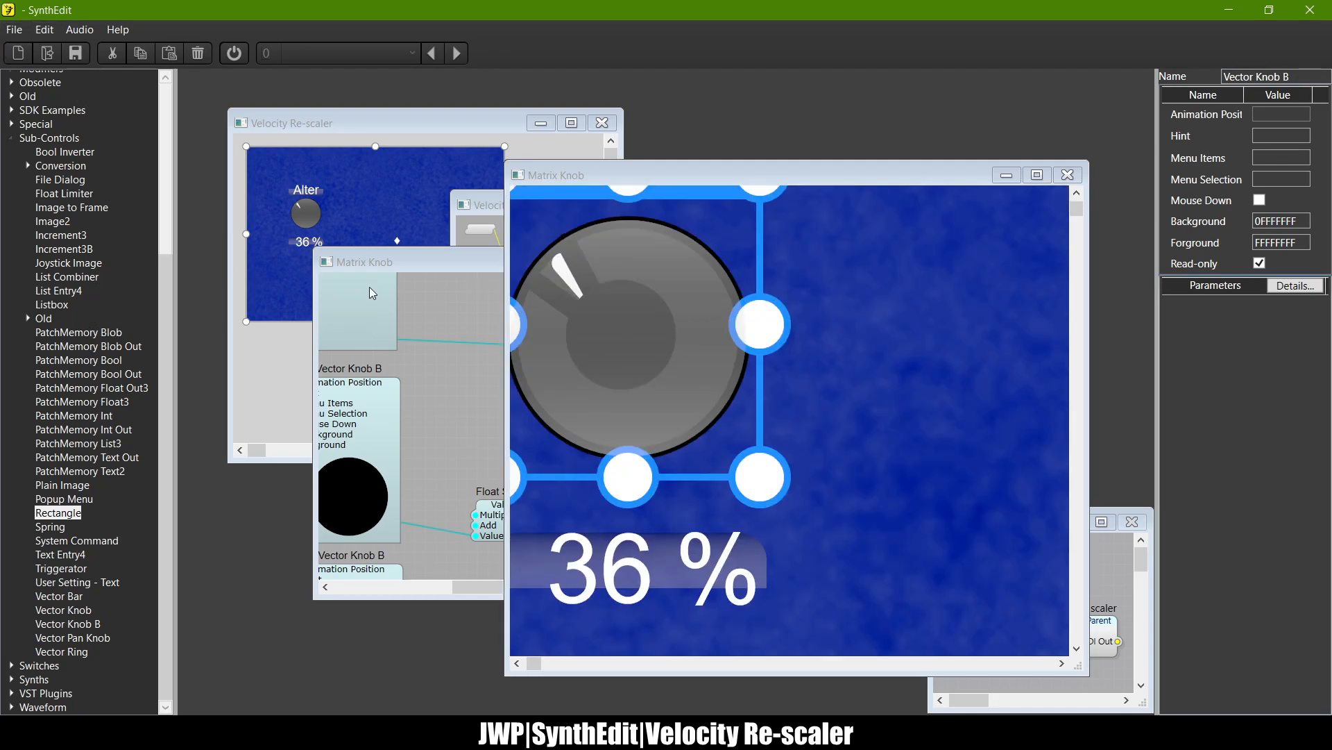
{"action": "left_click_drag", "start_coordinate": [775, 329], "coordinate": [789, 331]}
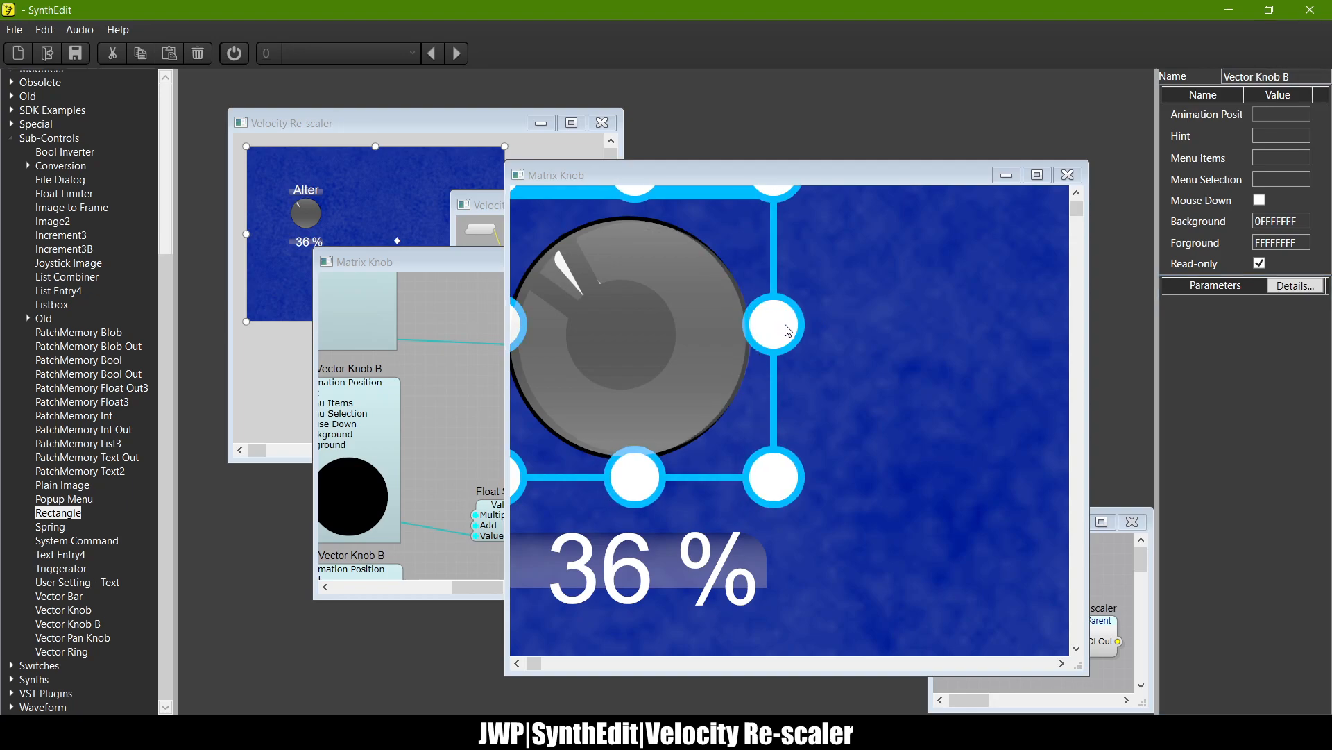
{"action": "left_click_drag", "start_coordinate": [634, 477], "coordinate": [640, 496]}
{"action": "key", "text": "Up"}
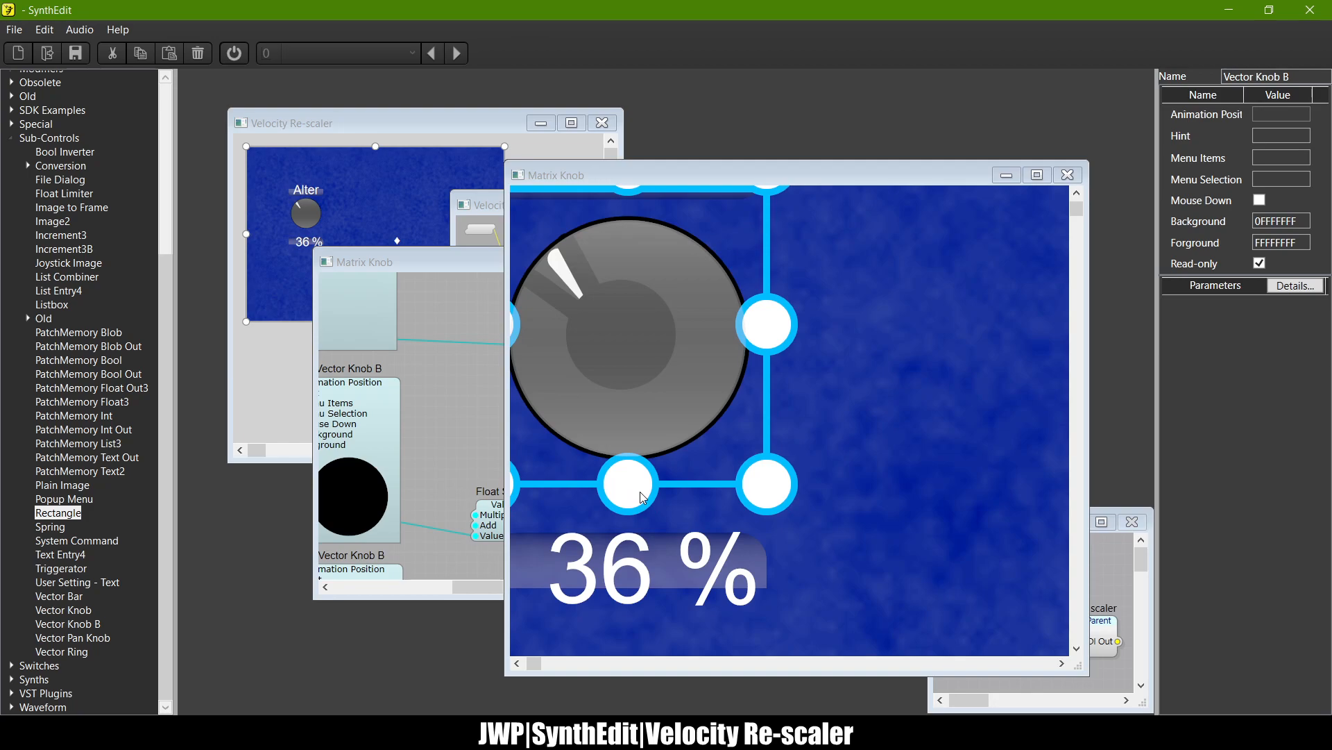
{"action": "scroll", "coordinate": [881, 408], "scroll_direction": "down", "scroll_amount": 6}
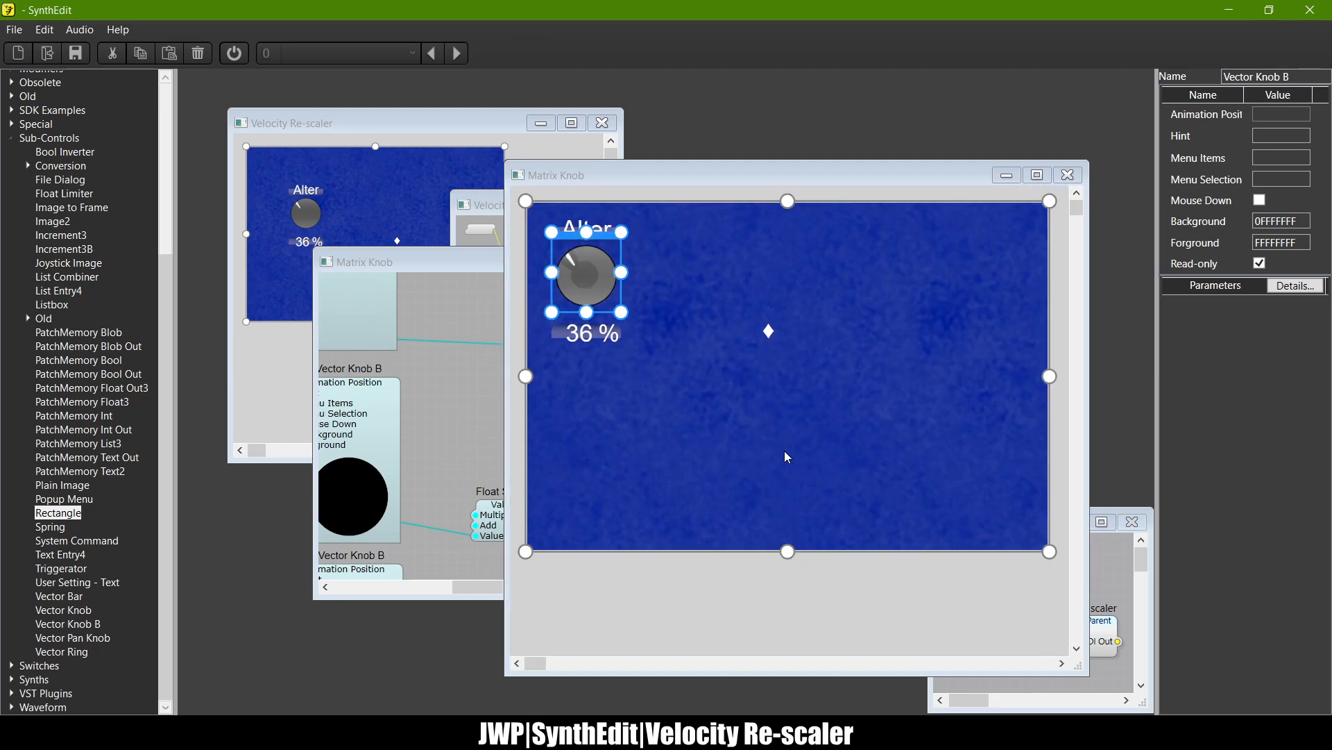
{"action": "scroll", "coordinate": [785, 451], "scroll_direction": "down", "scroll_amount": 1}
{"action": "scroll", "coordinate": [832, 403], "scroll_direction": "right", "scroll_amount": 6}
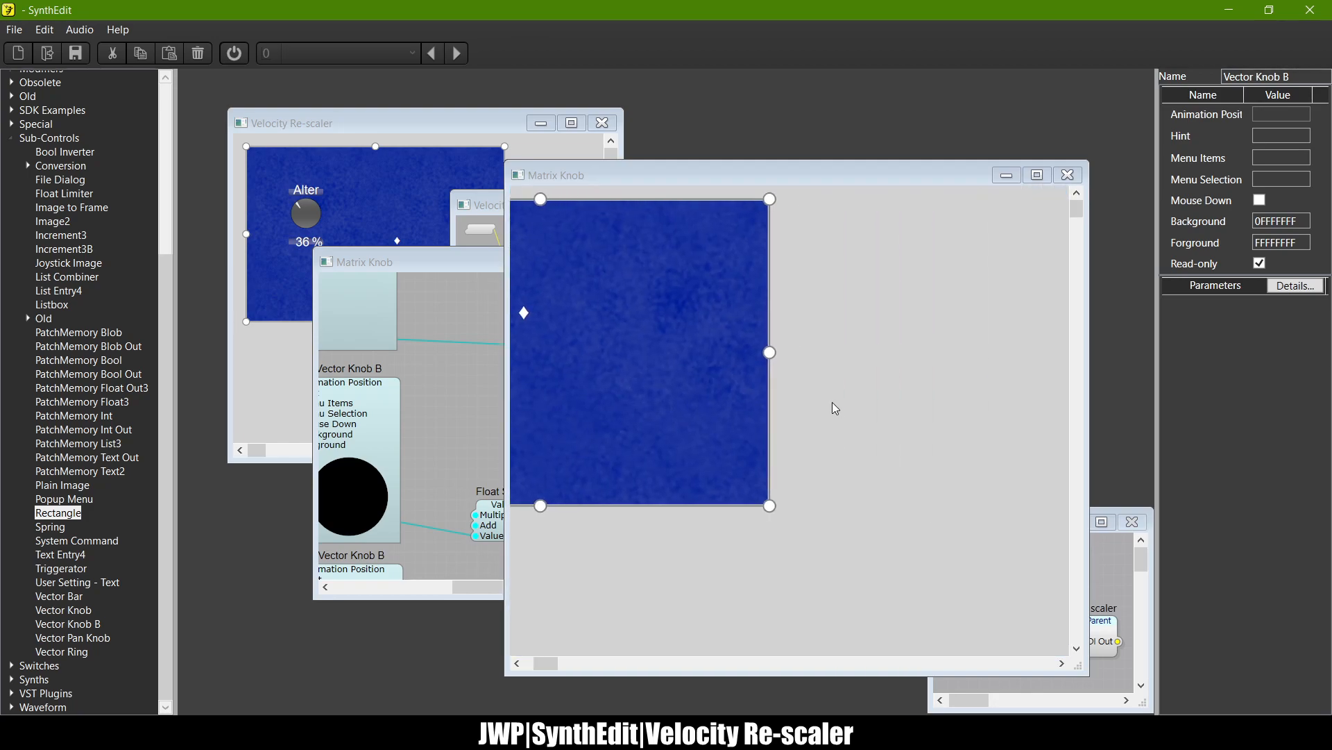
{"action": "scroll", "coordinate": [831, 402], "scroll_direction": "left", "scroll_amount": 6}
{"action": "scroll", "coordinate": [831, 402], "scroll_direction": "down", "scroll_amount": 6}
{"action": "scroll", "coordinate": [832, 401], "scroll_direction": "up", "scroll_amount": 6}
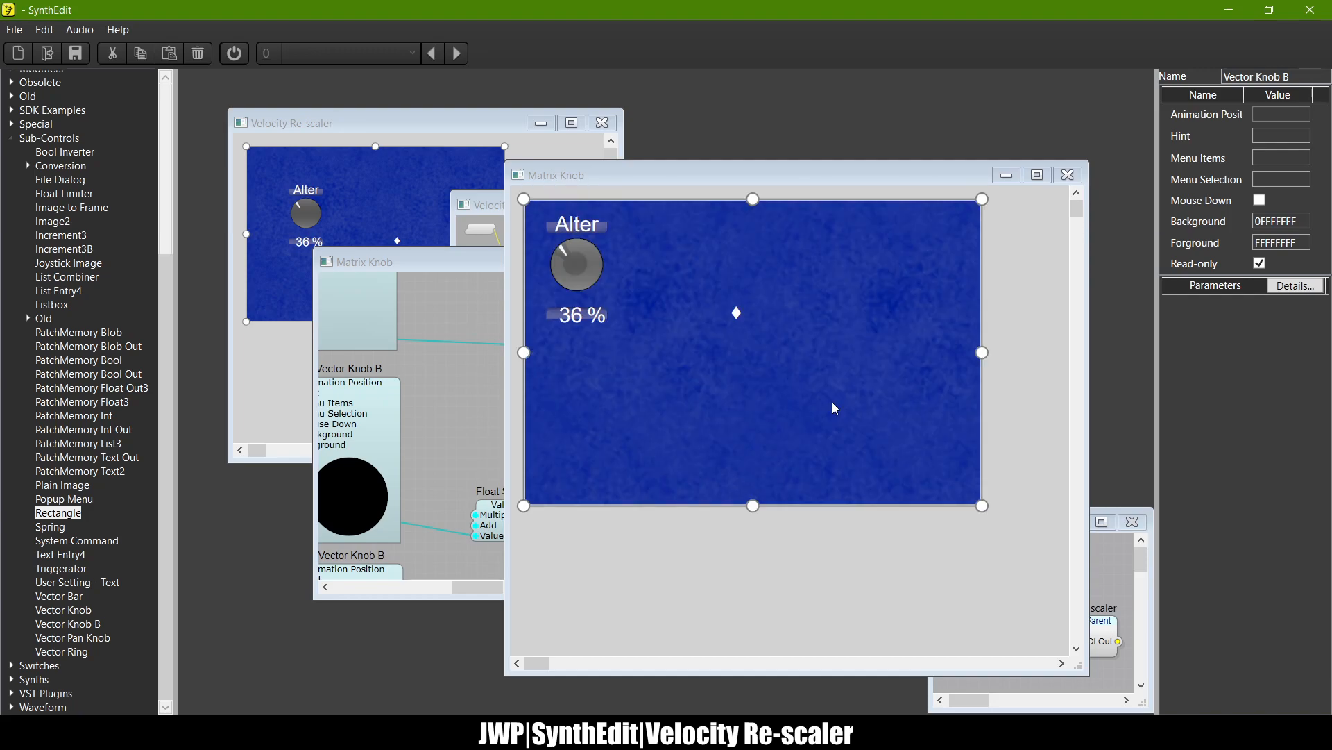
Step: Select the upper black-pointer Vector Knob B in the structure and make it slightly wider and taller on the panel
{"action": "left_click", "coordinate": [450, 266]}
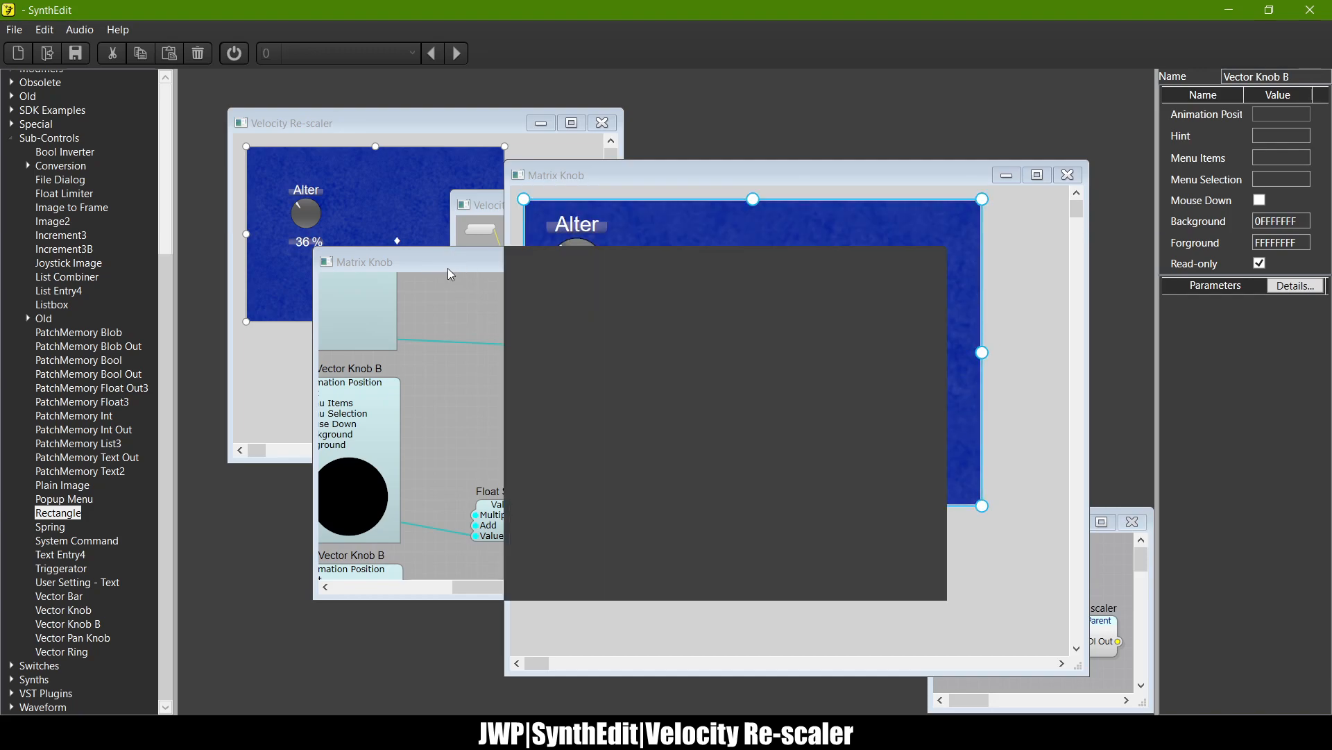
{"action": "scroll", "coordinate": [722, 372], "scroll_direction": "down", "scroll_amount": 6}
{"action": "left_click", "coordinate": [722, 372]}
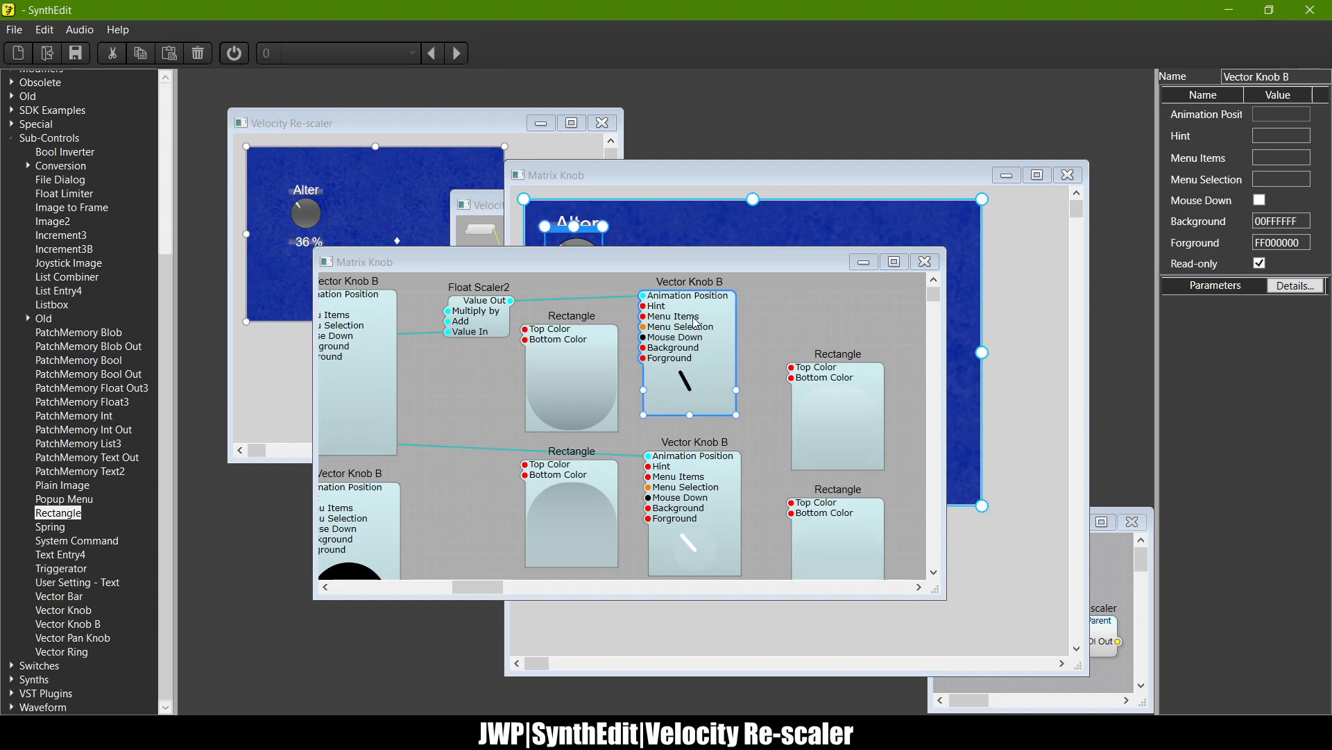
{"action": "left_click", "coordinate": [718, 168]}
{"action": "scroll", "coordinate": [556, 239], "scroll_direction": "up", "scroll_amount": 5}
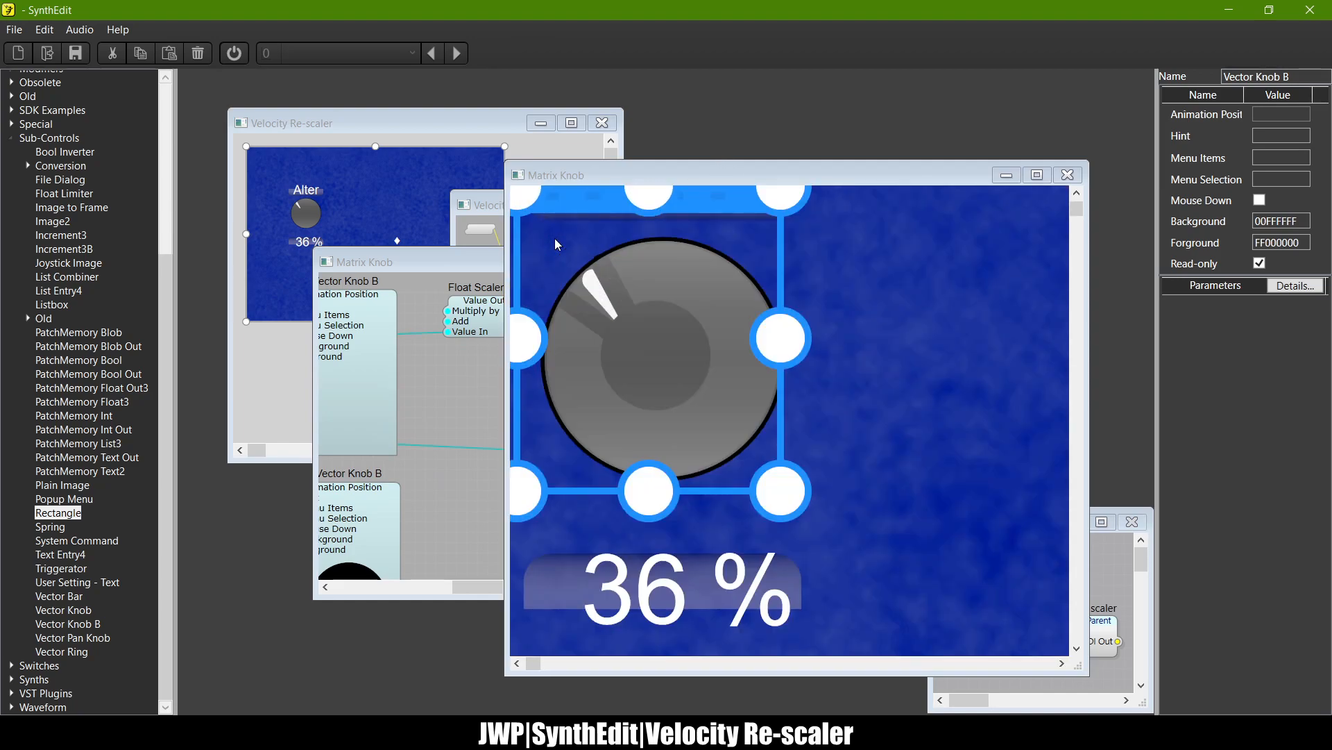
{"action": "left_click_drag", "start_coordinate": [791, 357], "coordinate": [806, 349]}
{"action": "left_click_drag", "start_coordinate": [698, 480], "coordinate": [673, 507]}
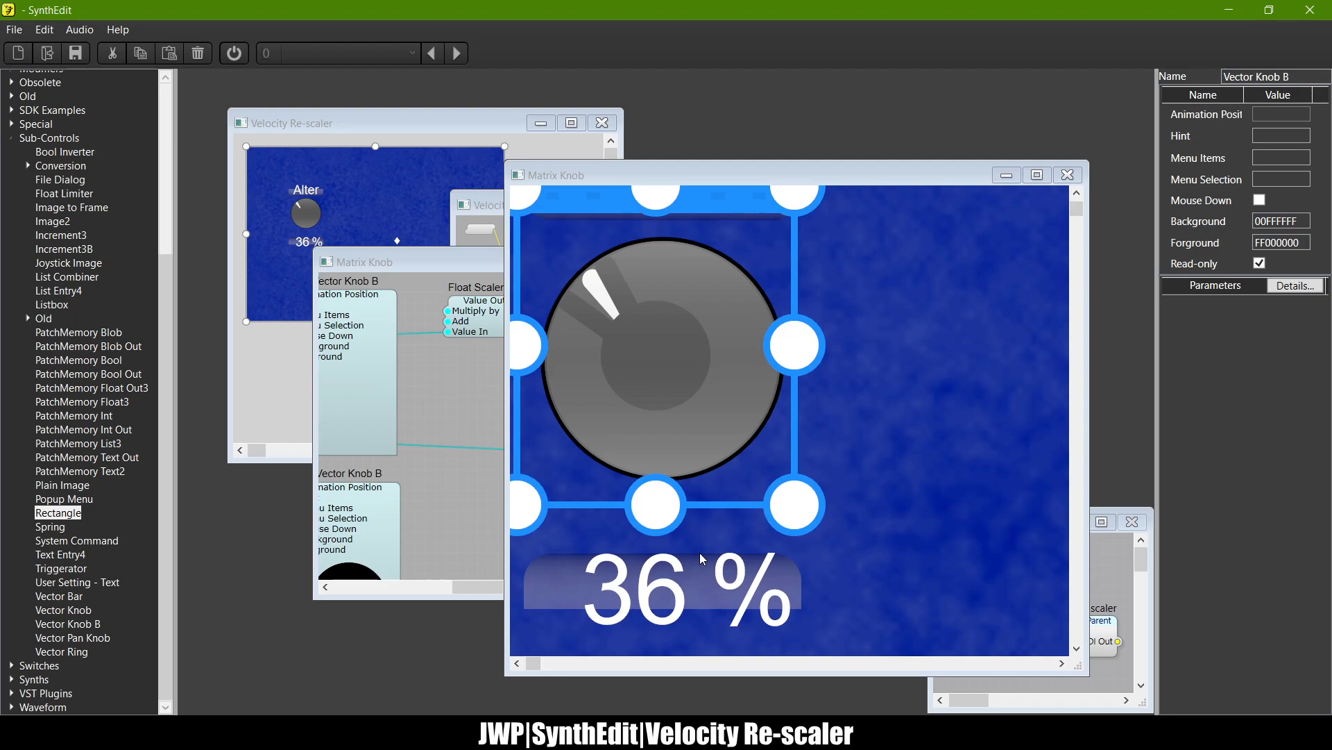
Step: Select the lower black-pointer Vector Knob B in the structure and enlarge it slightly in width and height on the panel
{"action": "left_click", "coordinate": [459, 268]}
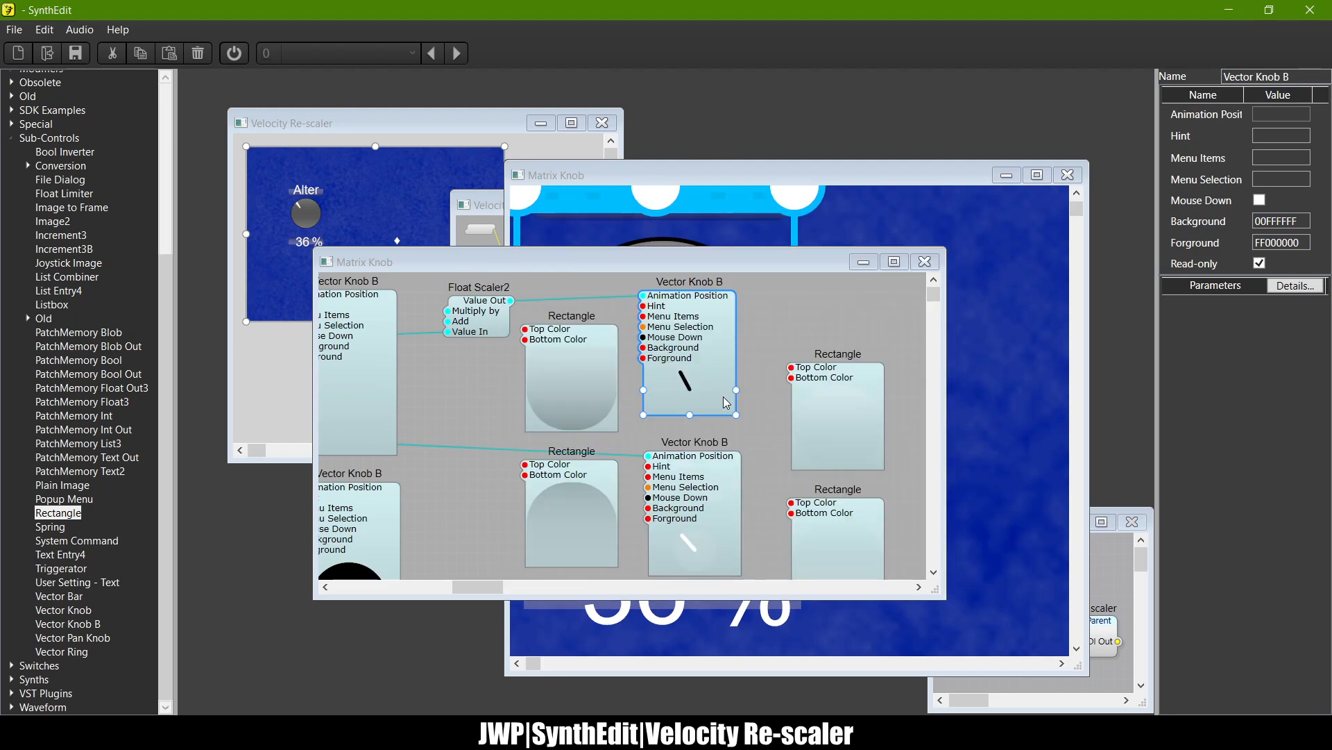
{"action": "scroll", "coordinate": [726, 409], "scroll_direction": "down", "scroll_amount": 9}
{"action": "left_click", "coordinate": [715, 431]}
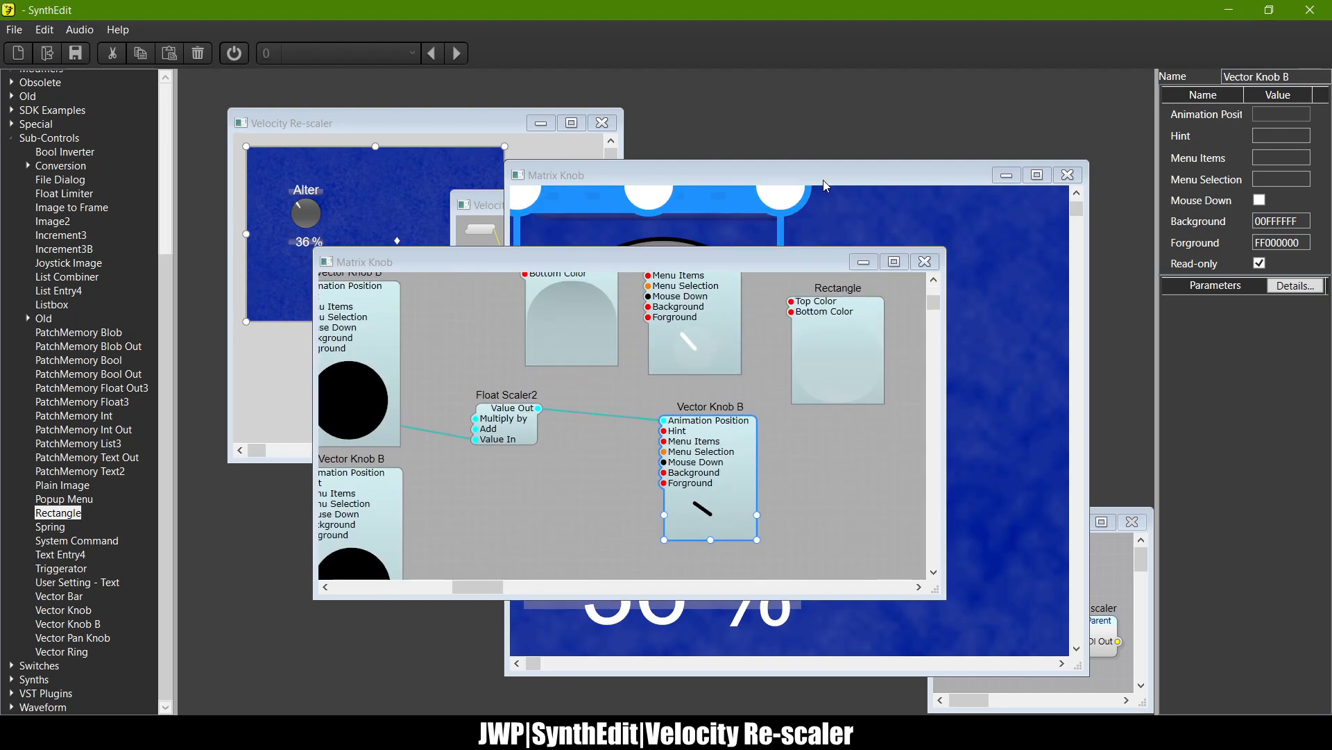
{"action": "left_click", "coordinate": [789, 170]}
{"action": "left_click_drag", "start_coordinate": [780, 347], "coordinate": [798, 348]}
{"action": "left_click_drag", "start_coordinate": [659, 498], "coordinate": [659, 512]}
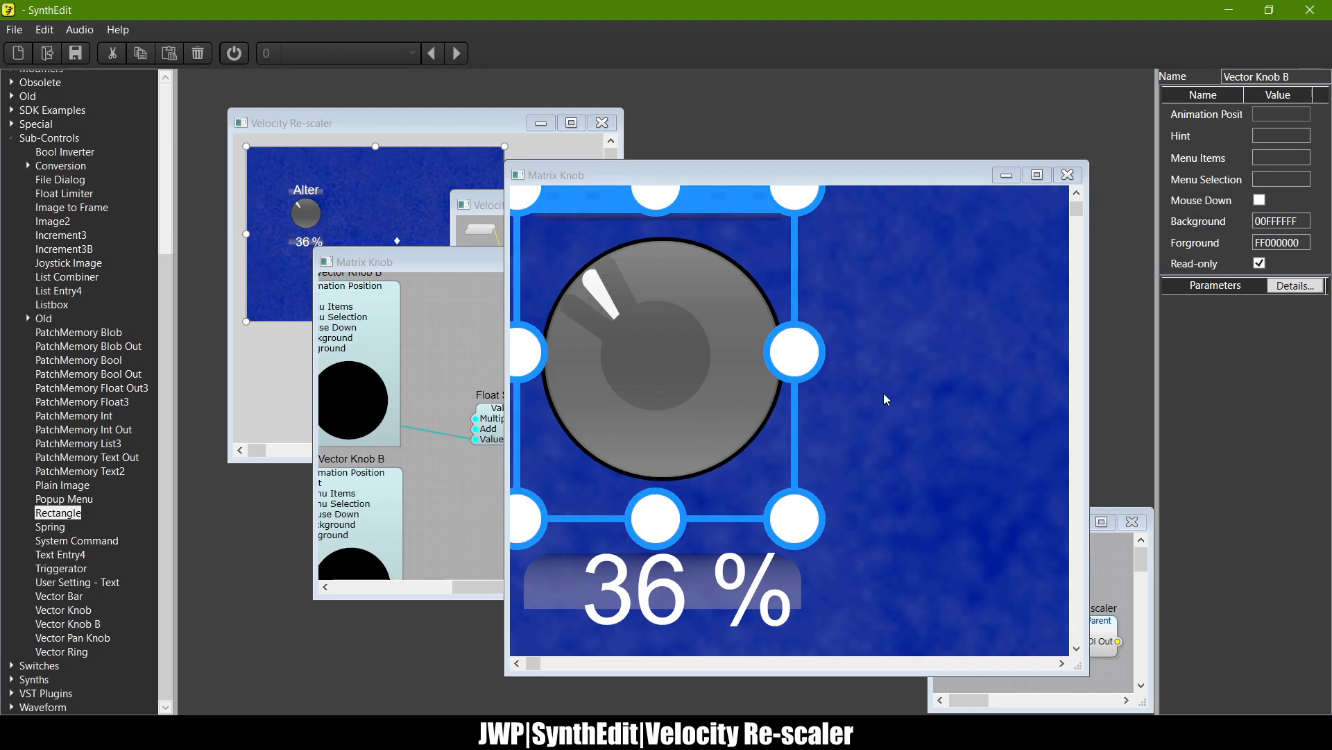
Step: Try nudging the lower black-pointer Vector Knob B around its position to adjust the pointer's shadow
{"action": "key", "text": "Right"}
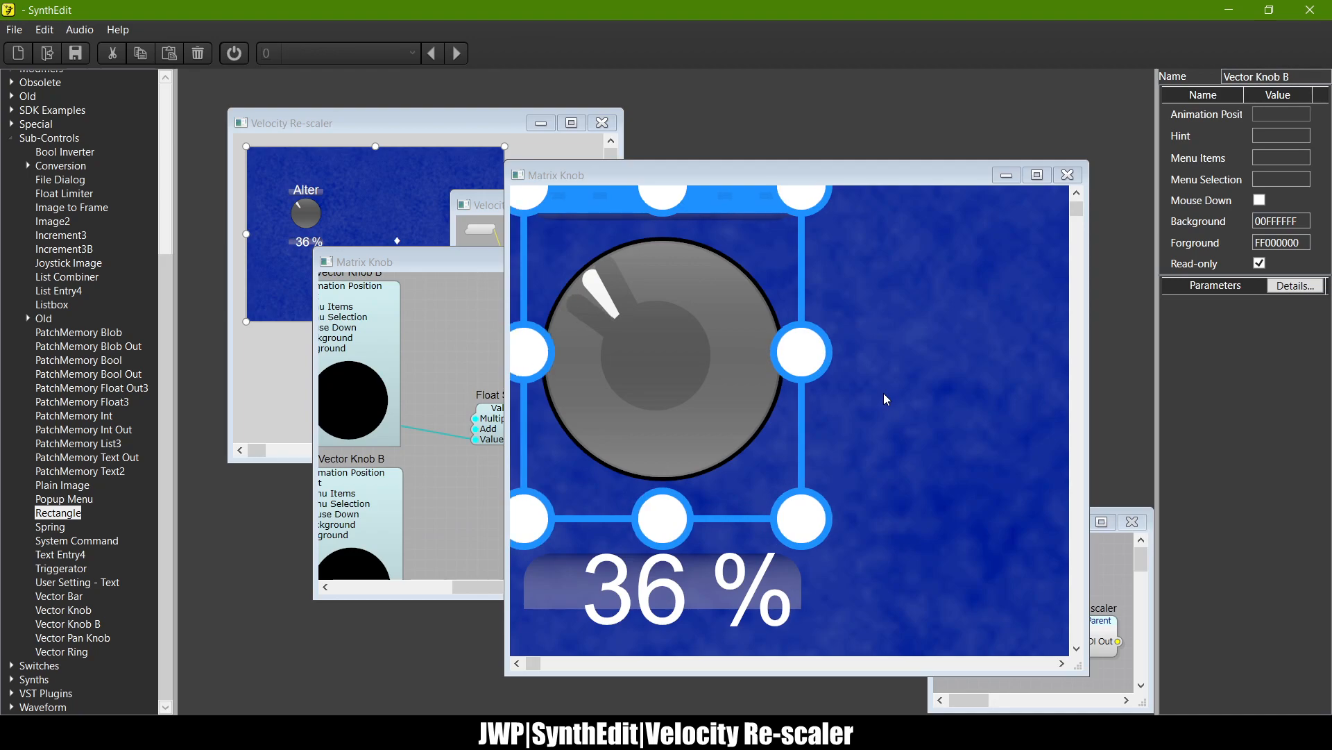
{"action": "key", "text": "Down"}
{"action": "key", "text": "Left"}
{"action": "key", "text": "Left"}
{"action": "key", "text": "Up"}
{"action": "key", "text": "Right"}
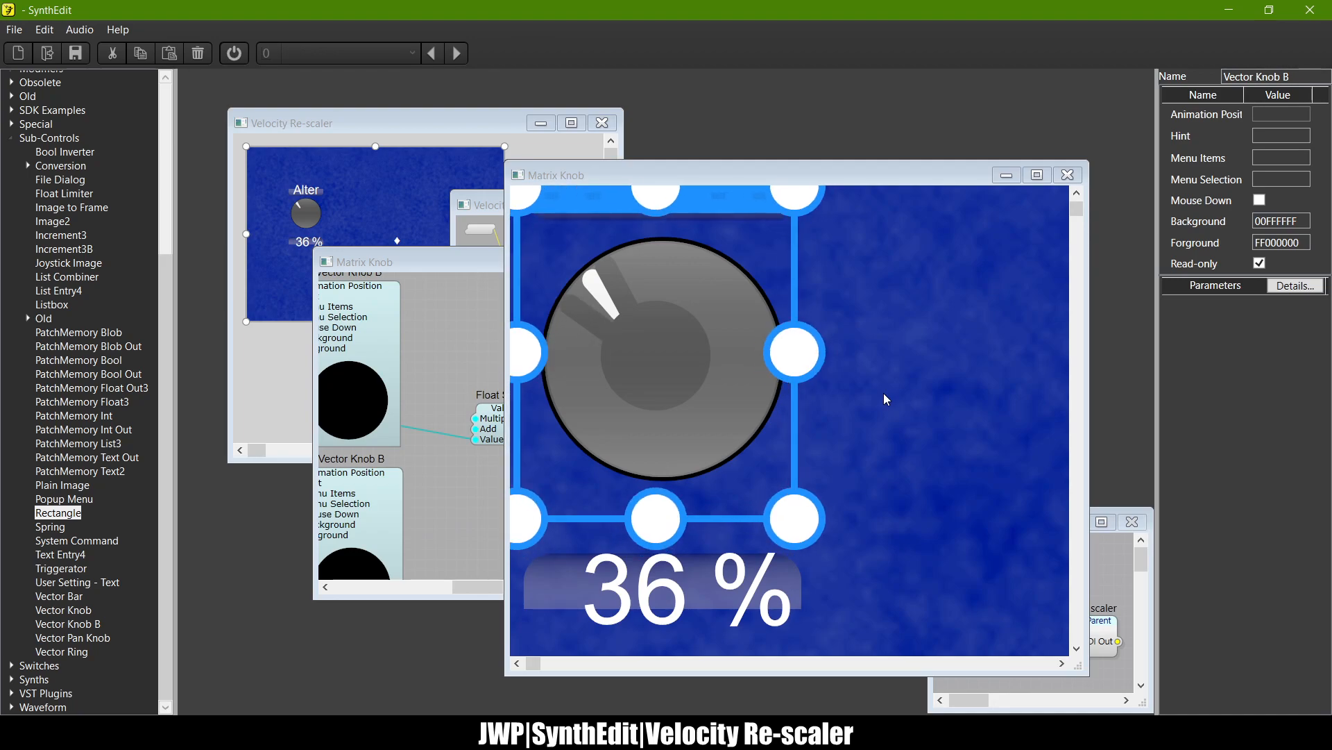
Step: Select the upper black-pointer Vector Knob B in the structure and adjust its width, height and position on the panel to align with the white pointer
{"action": "left_click", "coordinate": [501, 273]}
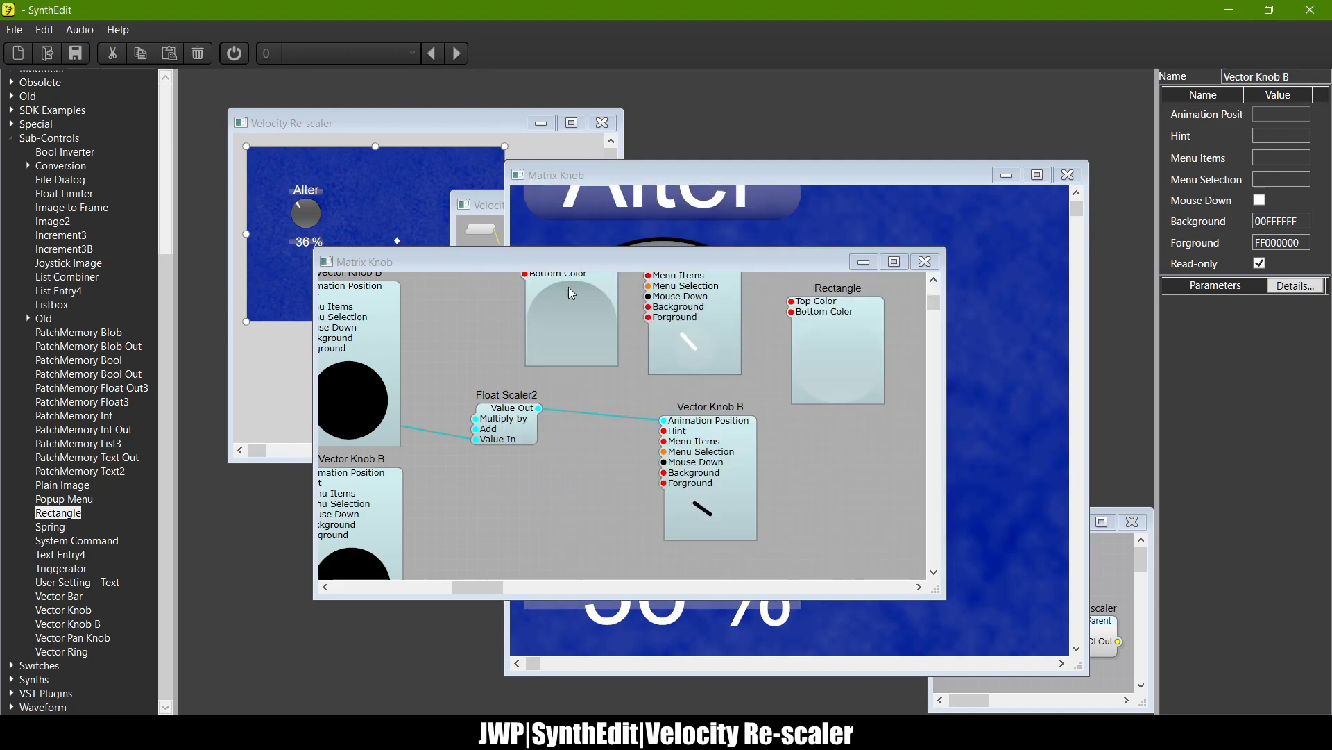
{"action": "left_click", "coordinate": [710, 372]}
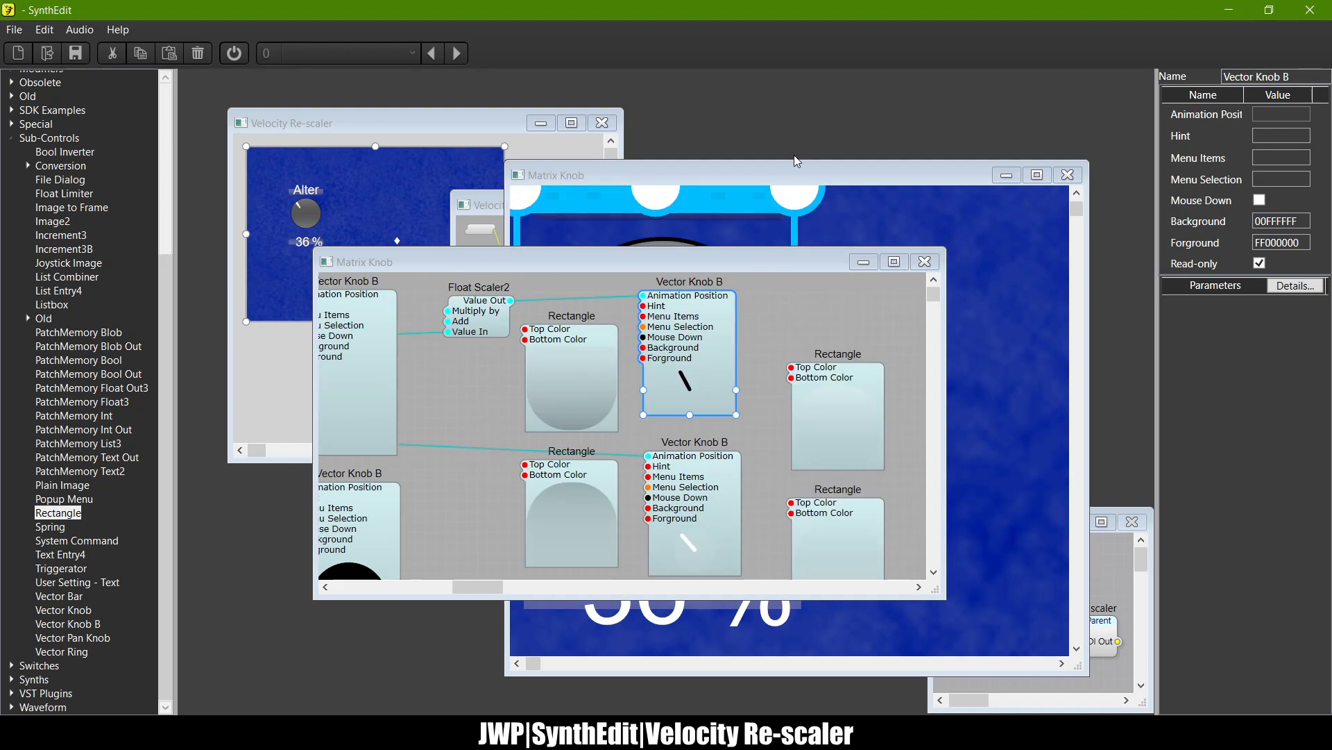
{"action": "left_click", "coordinate": [761, 192]}
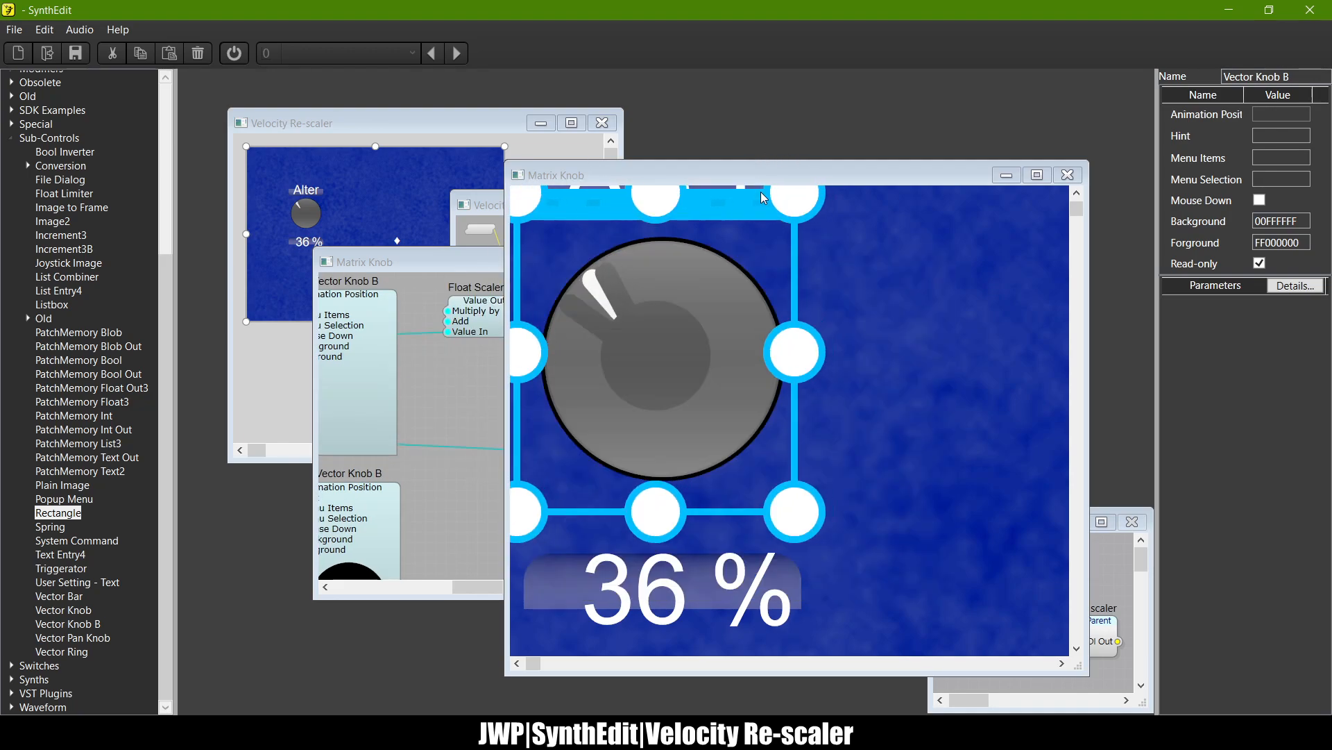
{"action": "mouse_move", "coordinate": [761, 192]}
{"action": "left_mouse_down"}
{"action": "mouse_move", "coordinate": [528, 229]}
{"action": "mouse_move", "coordinate": [706, 241]}
{"action": "mouse_move", "coordinate": [780, 197]}
{"action": "left_mouse_up"}
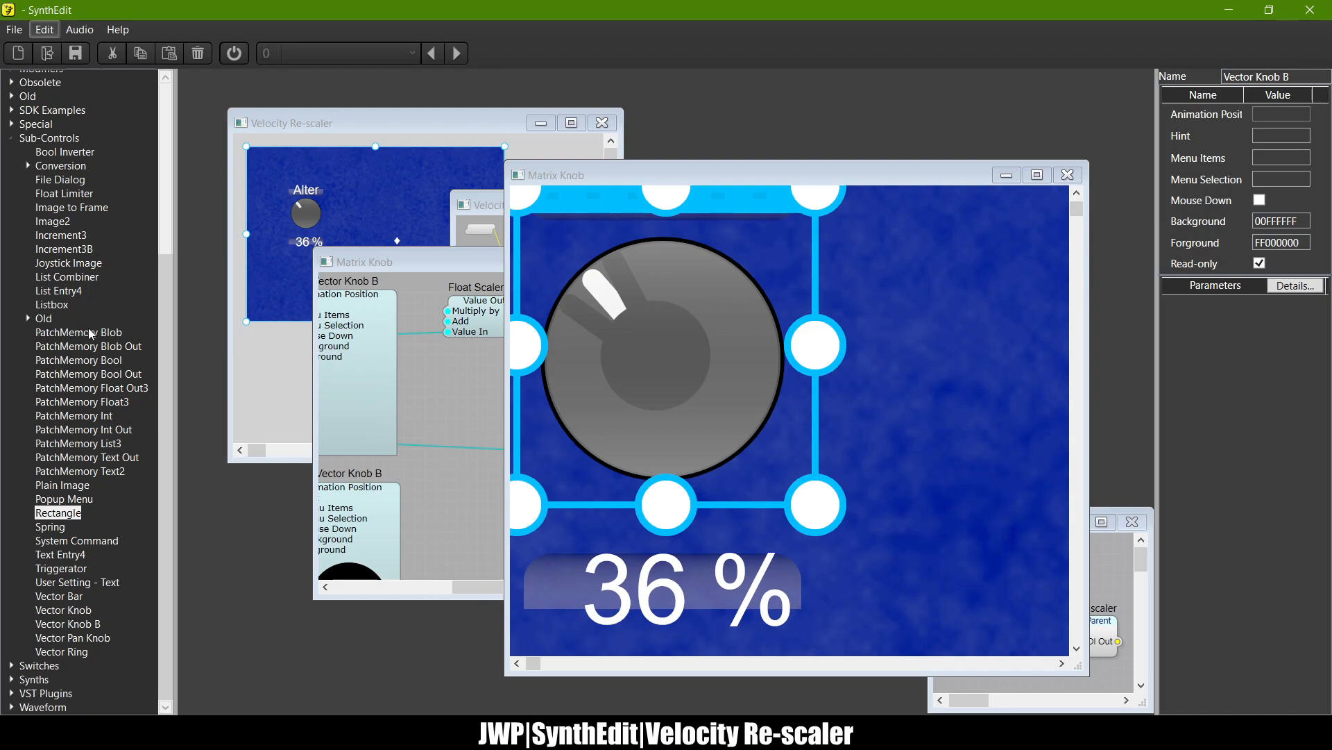
{"action": "left_click_drag", "start_coordinate": [826, 337], "coordinate": [839, 335]}
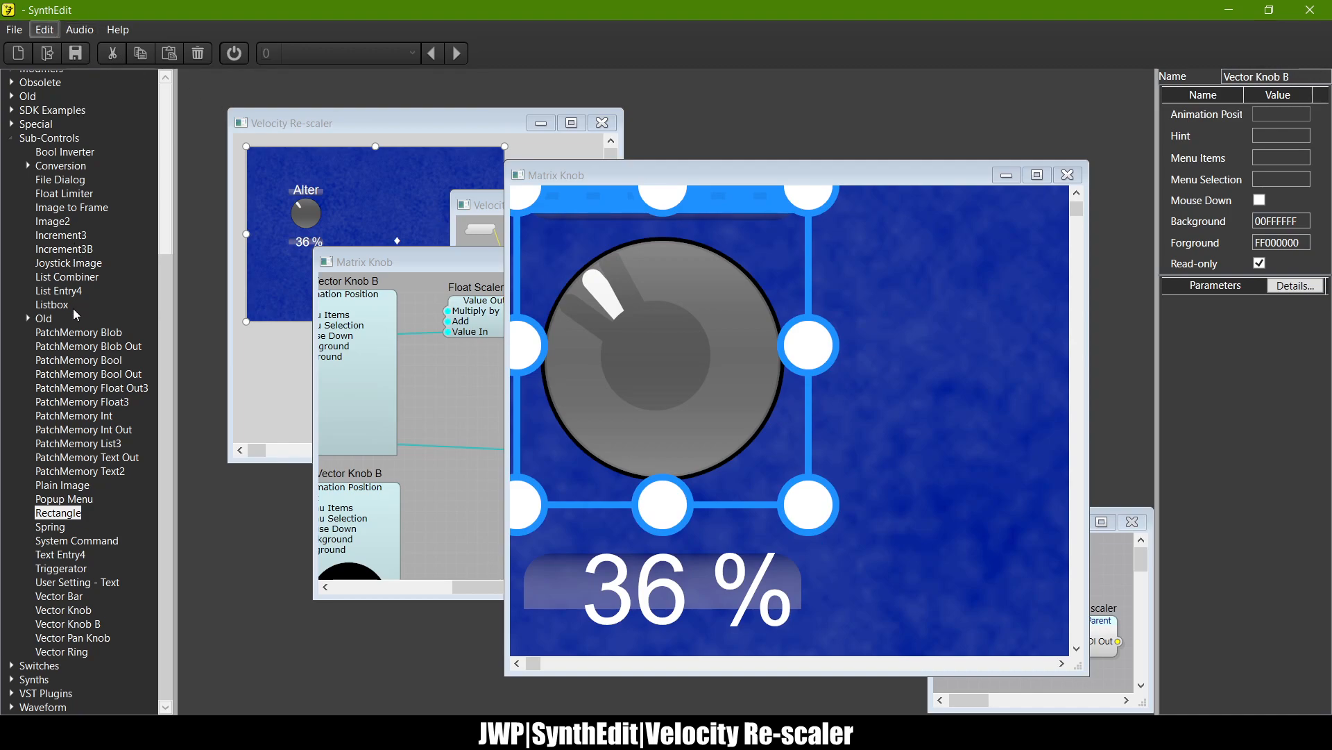
{"action": "left_click_drag", "start_coordinate": [796, 336], "coordinate": [785, 336]}
{"action": "left_click_drag", "start_coordinate": [639, 511], "coordinate": [640, 499]}
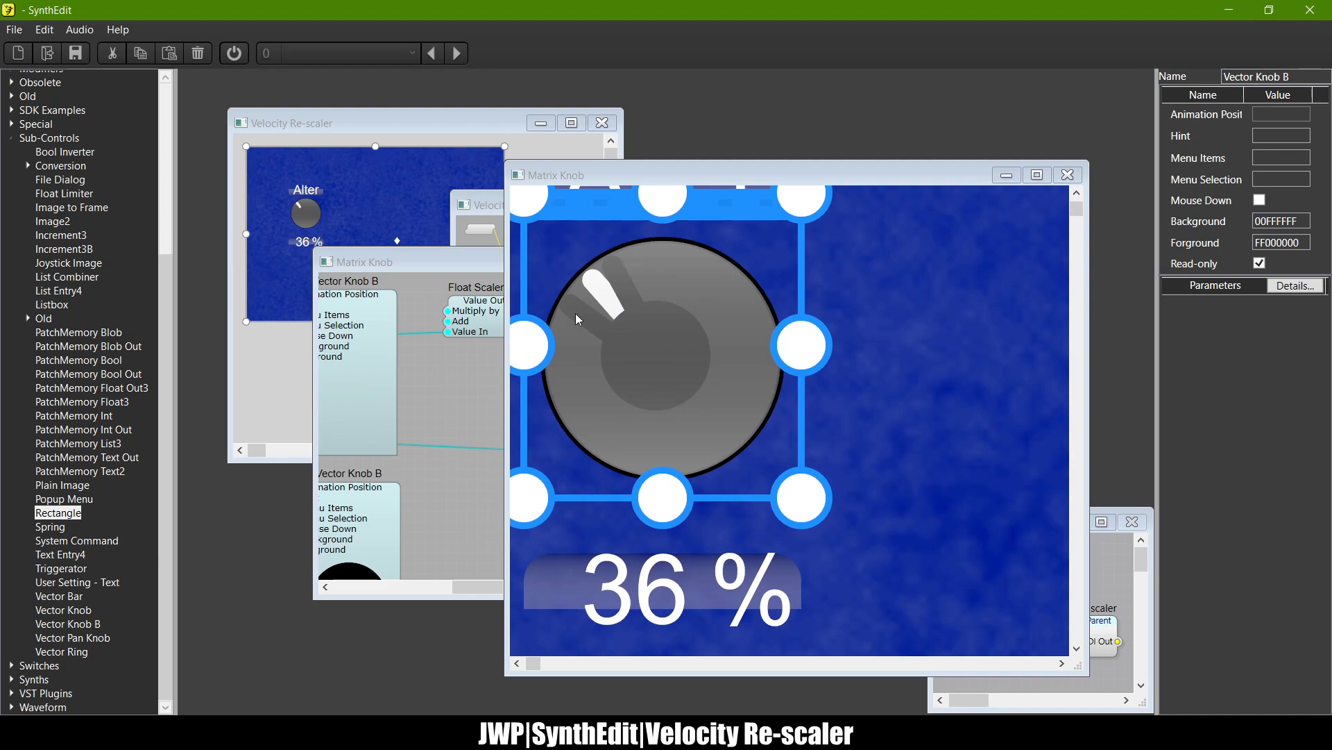
Step: Narrow the Matrix Knob structure window and move it aside so the enlarged knob on the panel stays uncovered
{"action": "left_click", "coordinate": [479, 258]}
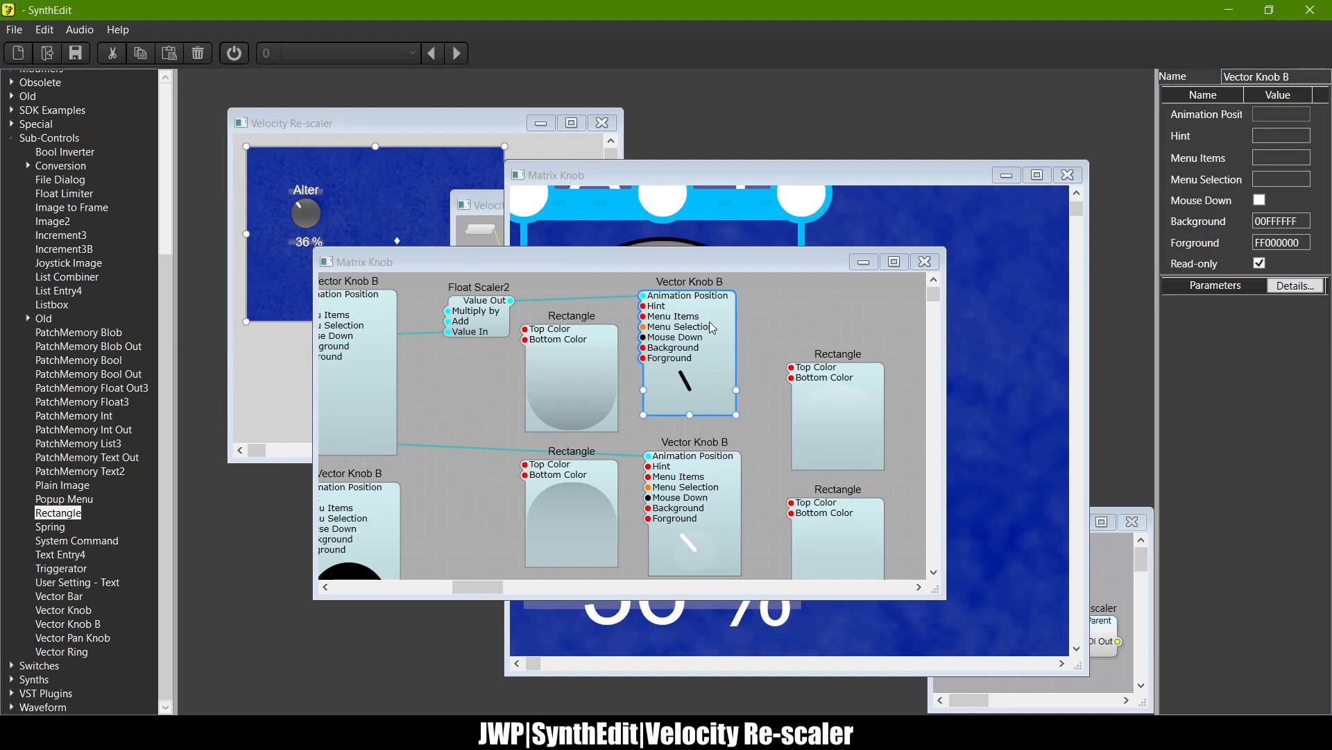
{"action": "left_click_drag", "start_coordinate": [549, 259], "coordinate": [709, 329]}
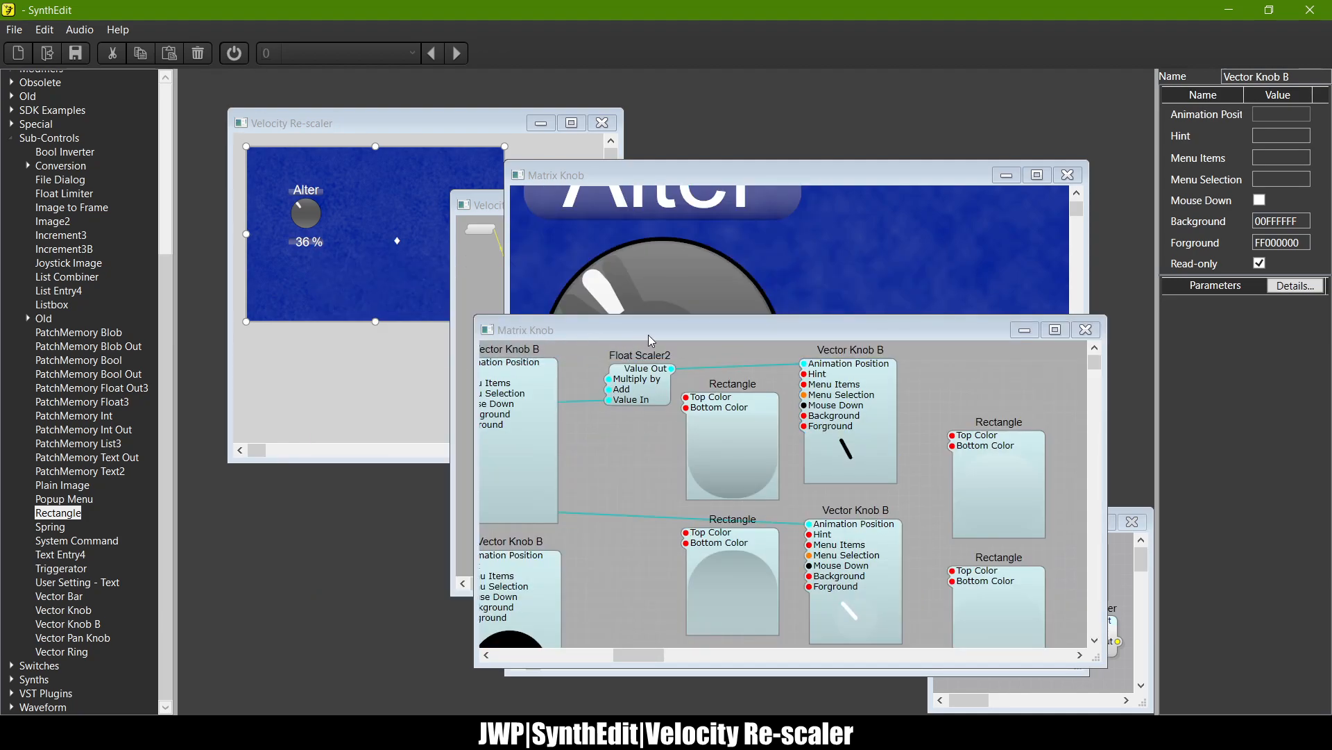
{"action": "left_click_drag", "start_coordinate": [653, 339], "coordinate": [527, 317]}
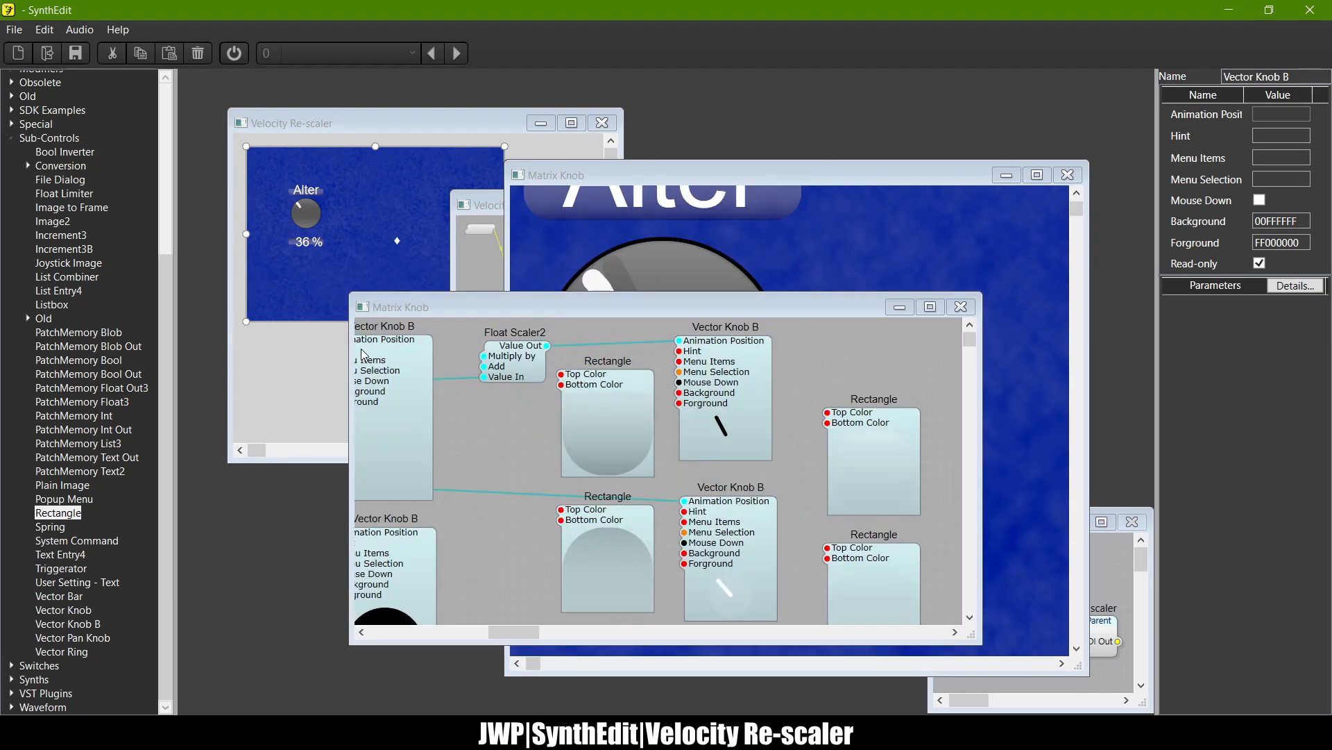
{"action": "left_click_drag", "start_coordinate": [350, 351], "coordinate": [571, 350]}
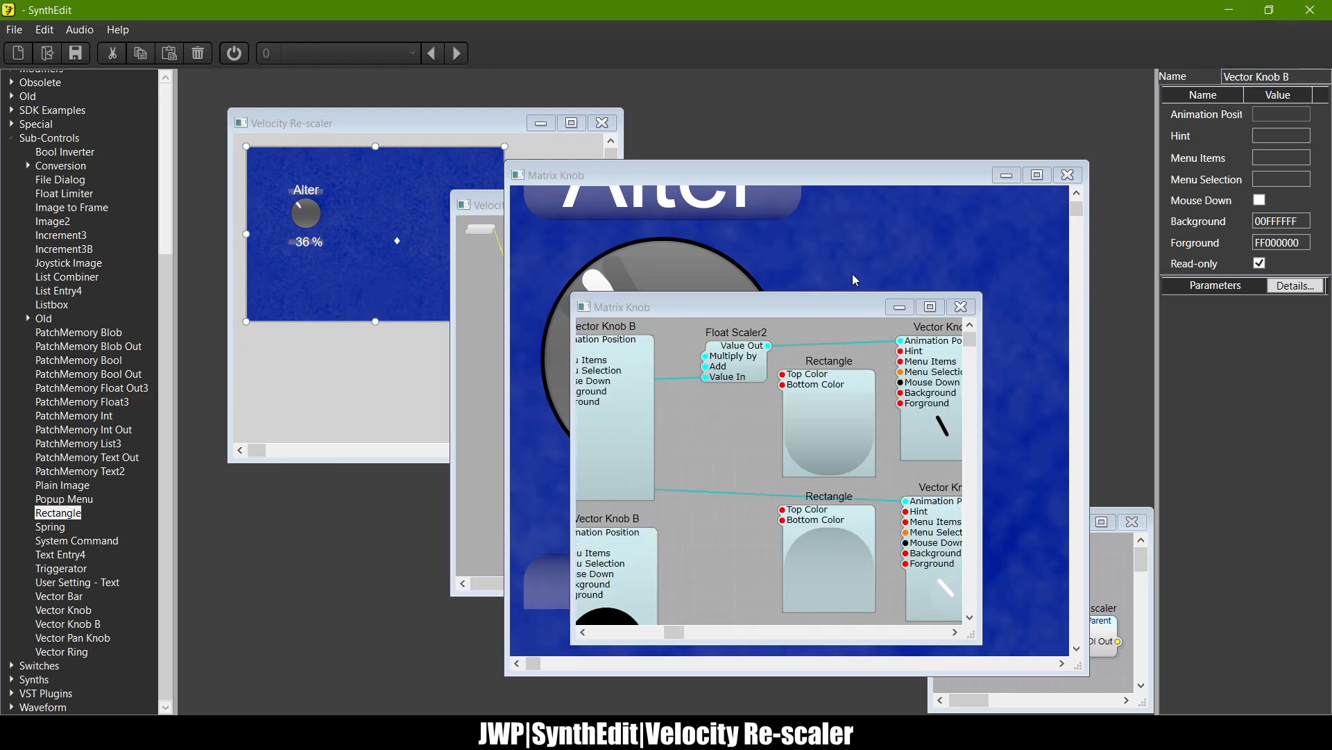
{"action": "left_click_drag", "start_coordinate": [695, 307], "coordinate": [869, 270]}
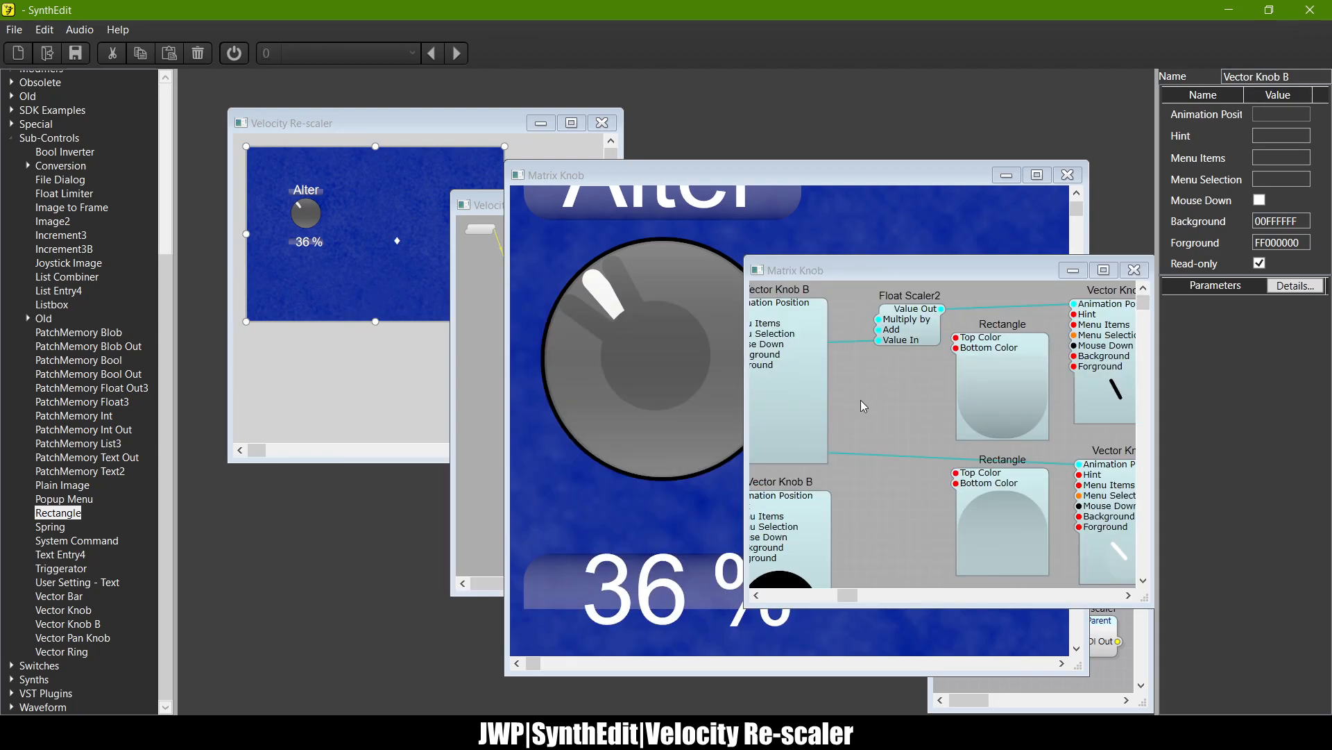
Step: Select the white-pointer Vector Knob B in the structure and set its Background colour to 00FFFFFF
{"action": "scroll", "coordinate": [860, 400], "scroll_direction": "right", "scroll_amount": 5}
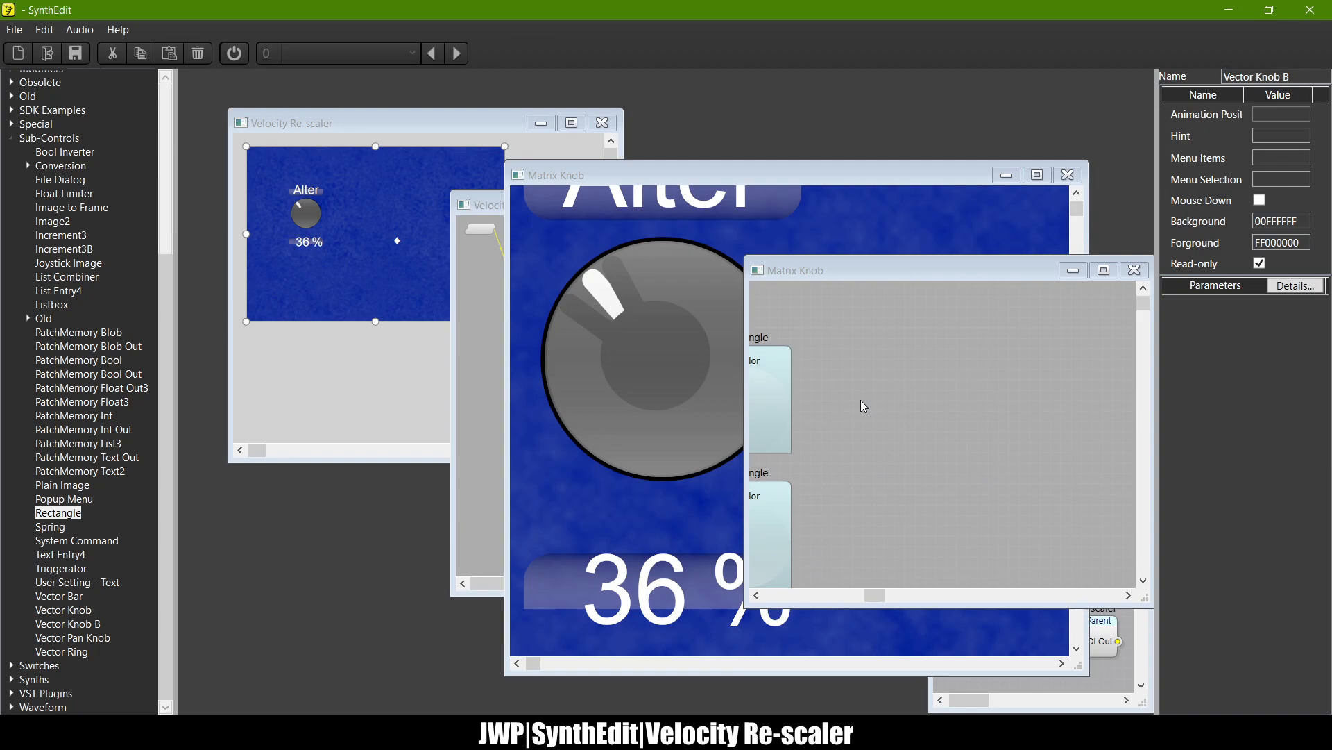
{"action": "scroll", "coordinate": [886, 365], "scroll_direction": "right", "scroll_amount": 3}
{"action": "scroll", "coordinate": [885, 365], "scroll_direction": "left", "scroll_amount": 3}
{"action": "scroll", "coordinate": [923, 387], "scroll_direction": "left", "scroll_amount": 4}
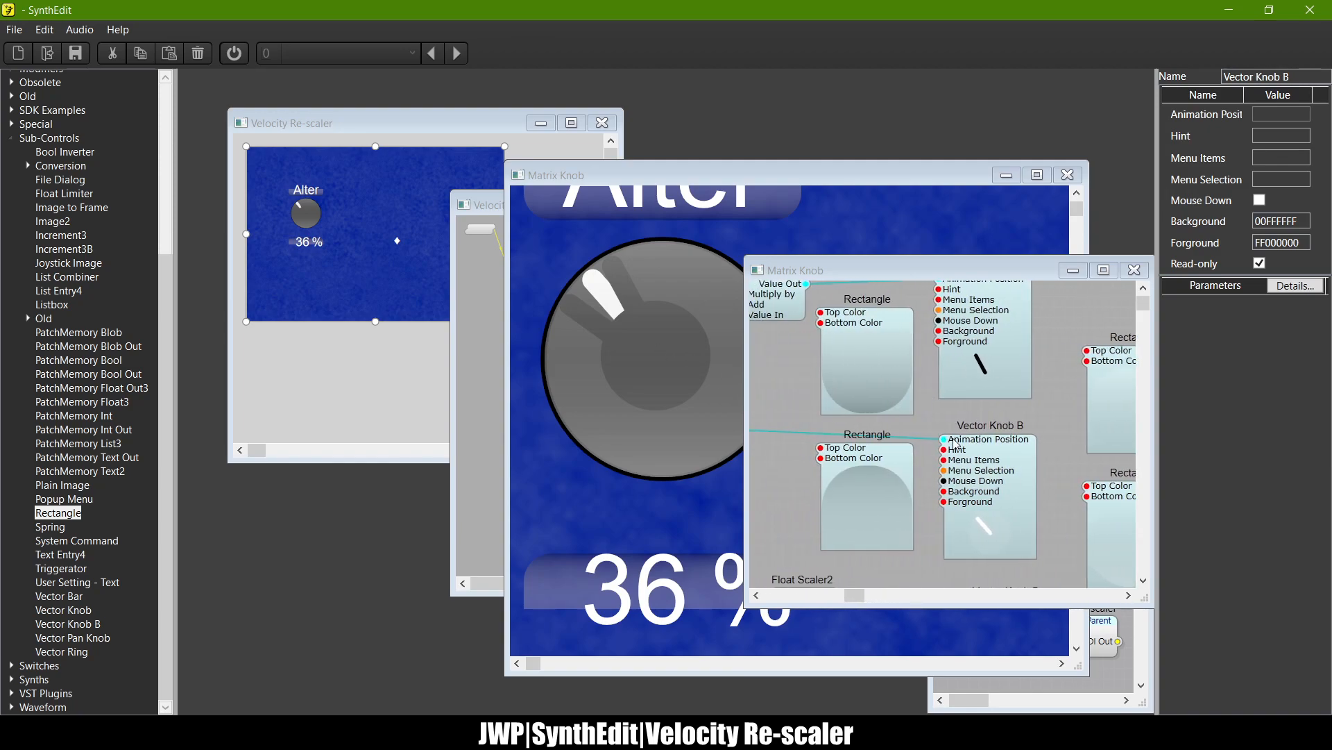
{"action": "left_click", "coordinate": [978, 478]}
{"action": "left_click", "coordinate": [774, 173]}
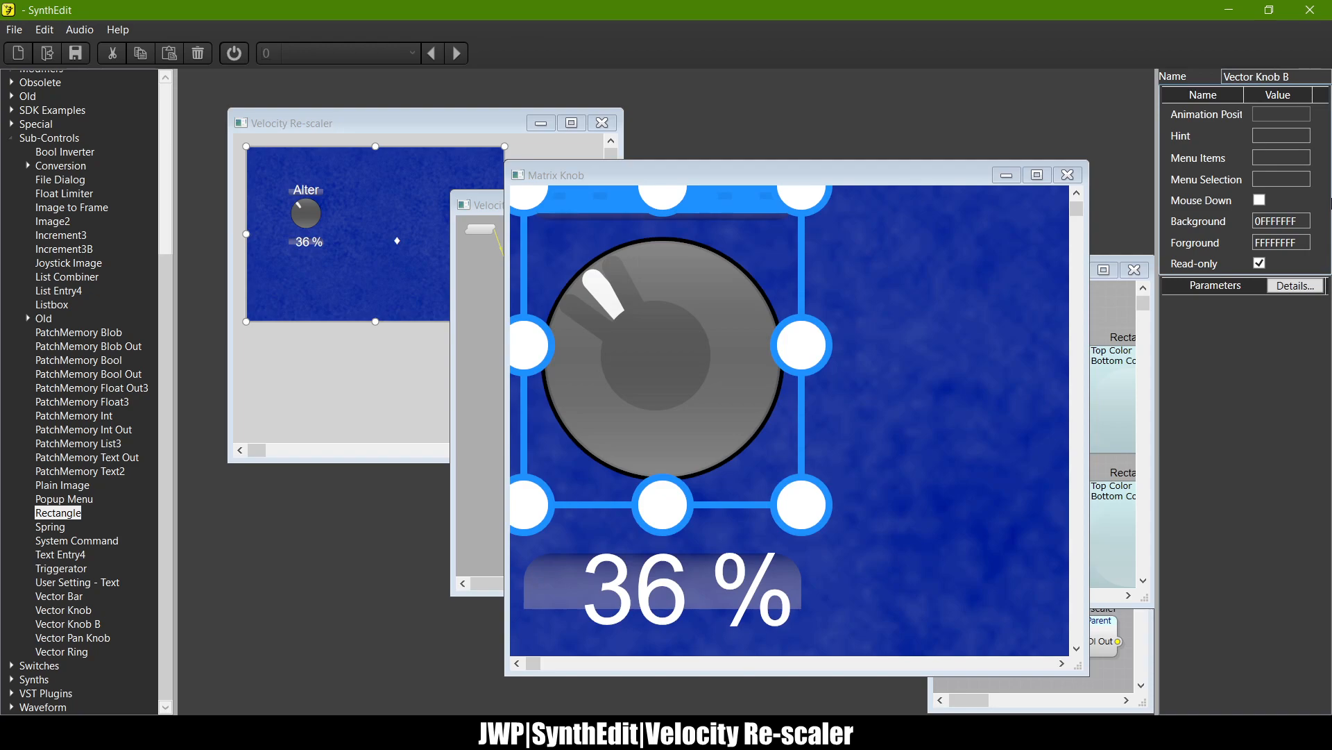
{"action": "left_click", "coordinate": [1267, 217]}
{"action": "key", "text": "BackSpace"}
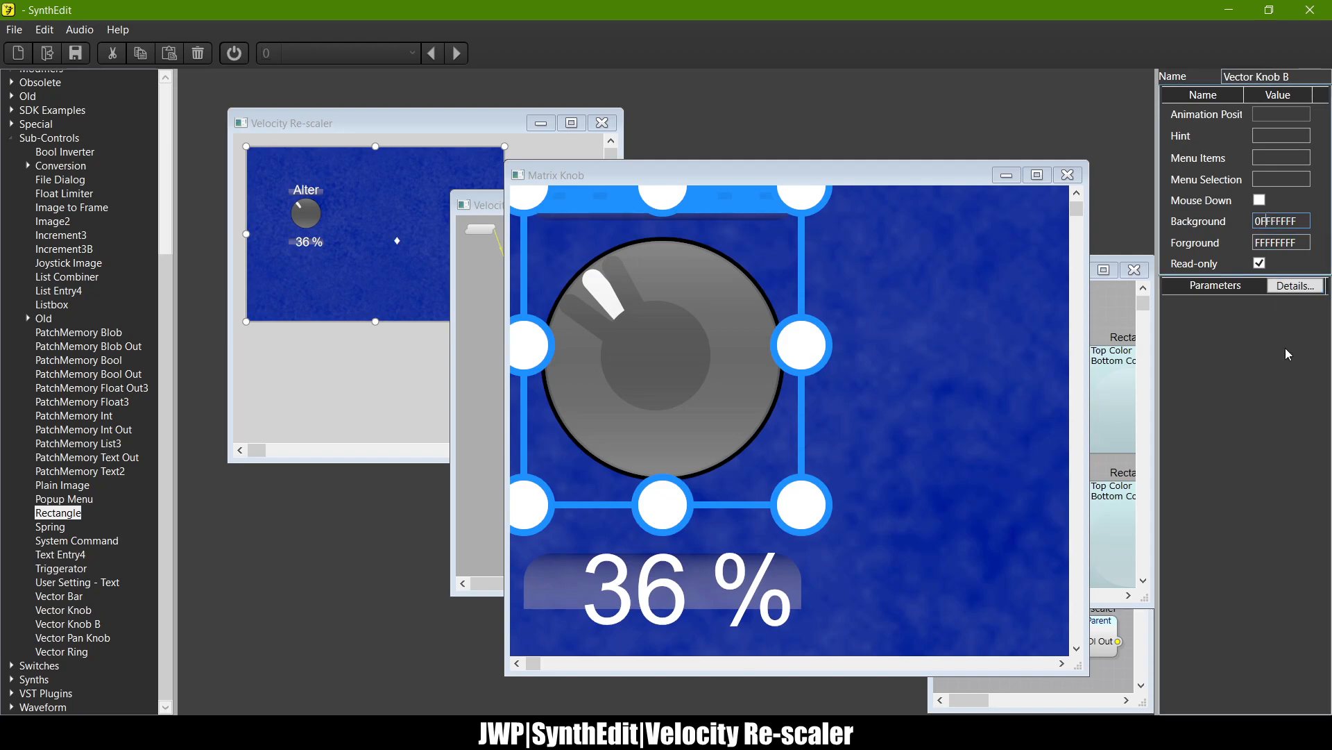
{"action": "type", "text": "0"}
{"action": "key", "text": "Tab"}
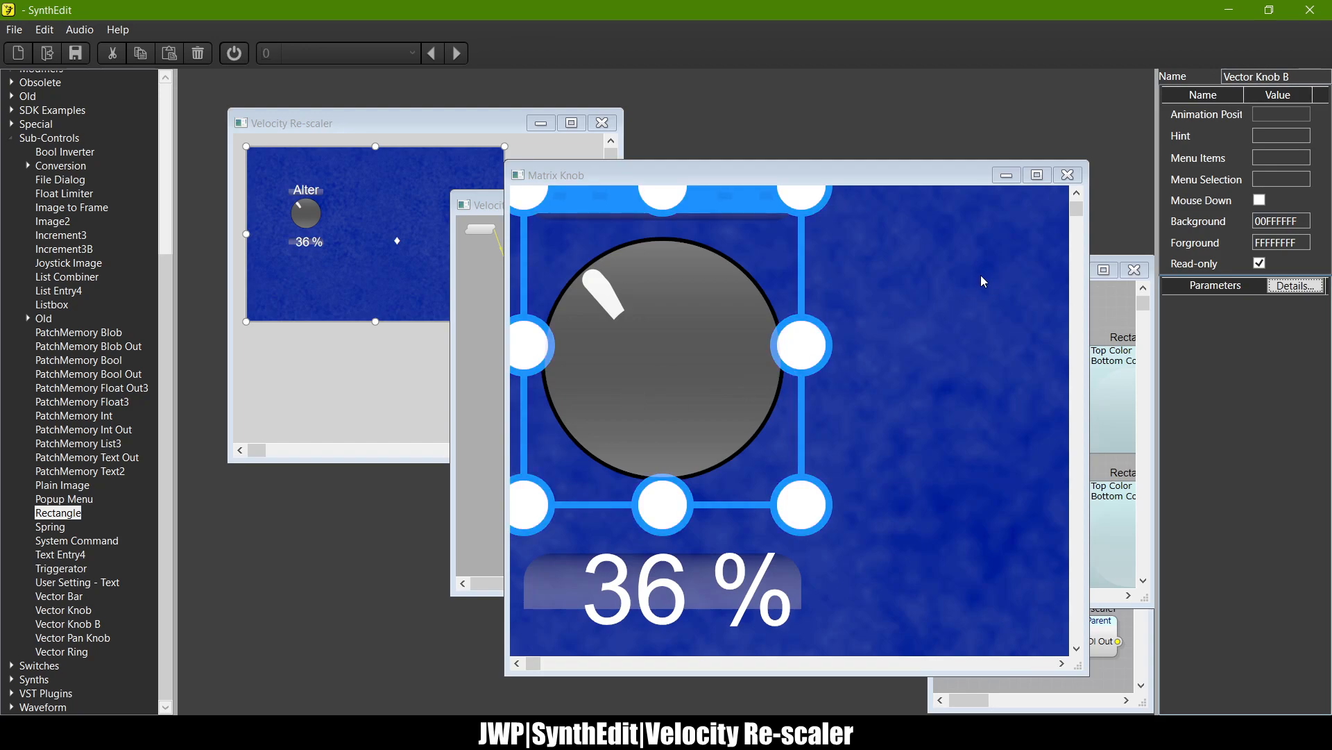
Step: Select the lower black-circle Vector Knob B in the structure and shrink it in width and height on the panel
{"action": "left_click", "coordinate": [482, 309]}
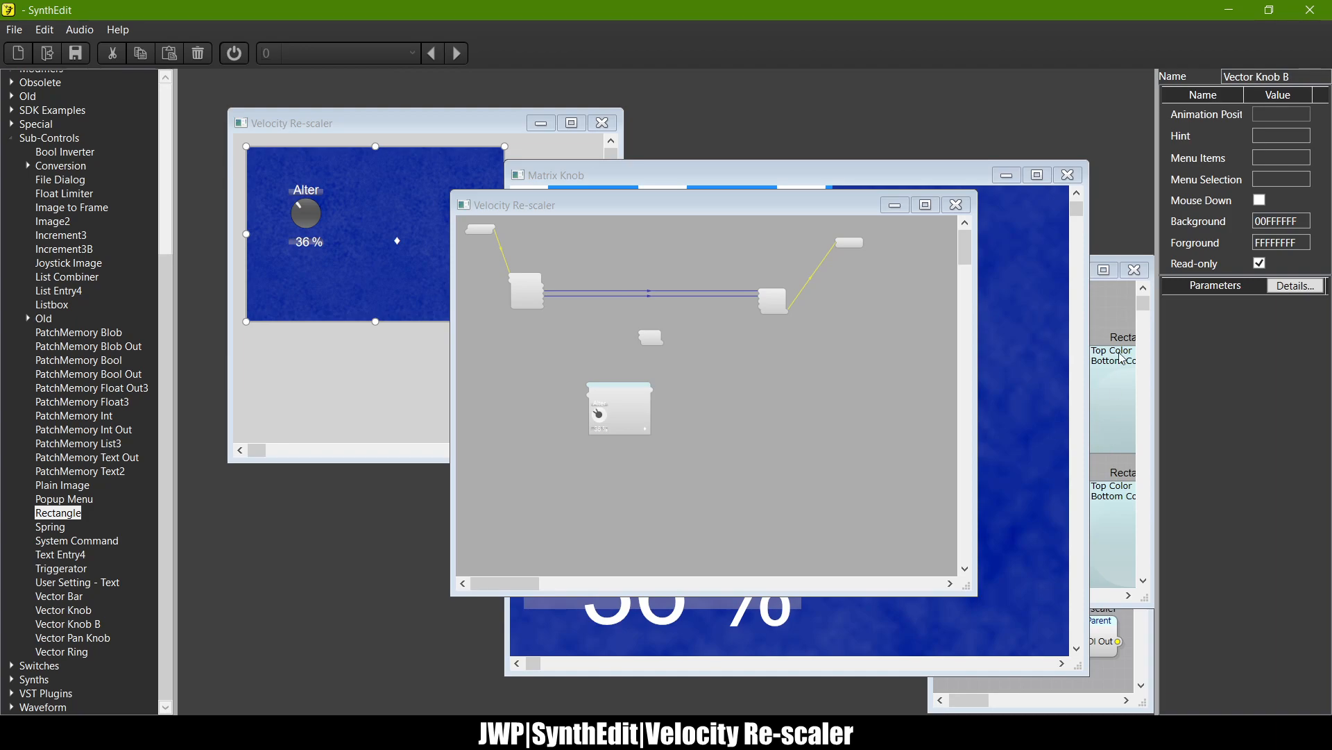
{"action": "left_click", "coordinate": [1120, 302]}
{"action": "scroll", "coordinate": [969, 416], "scroll_direction": "down", "scroll_amount": 3}
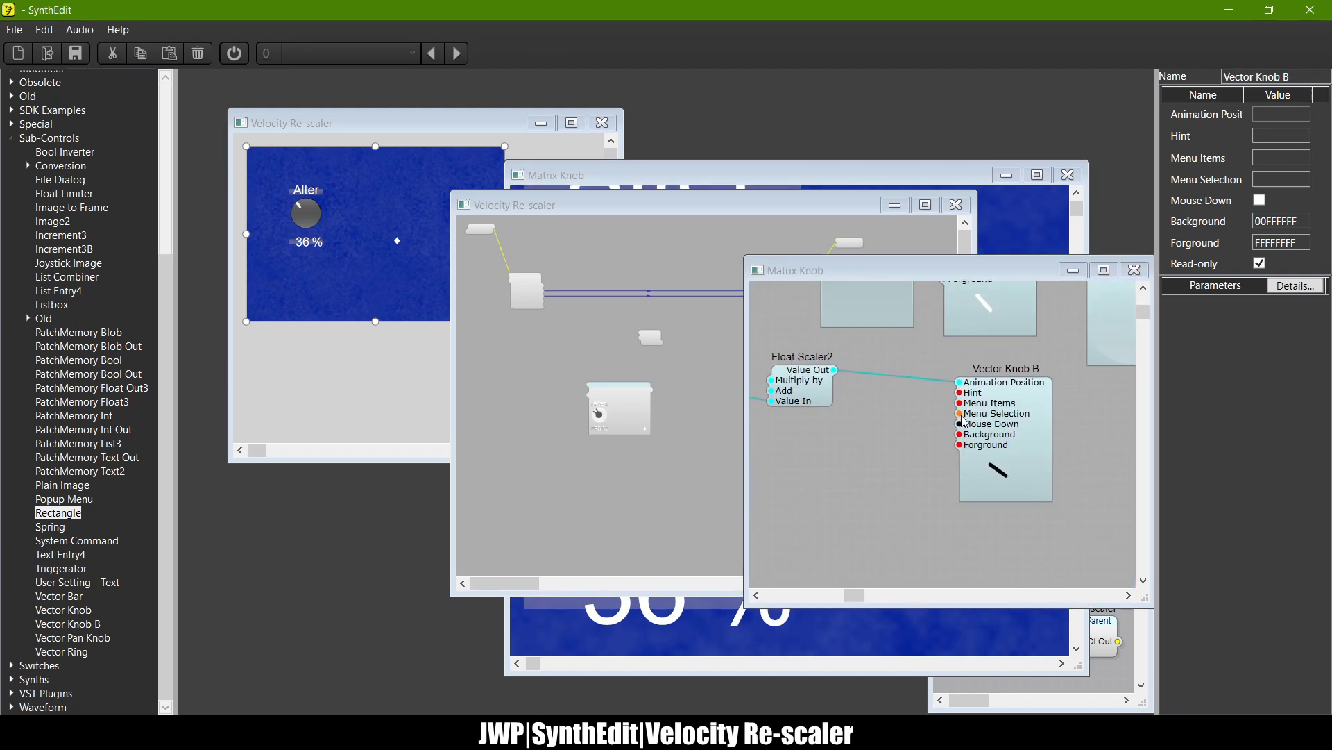
{"action": "scroll", "coordinate": [962, 420], "scroll_direction": "up", "scroll_amount": 8}
{"action": "scroll", "coordinate": [962, 420], "scroll_direction": "left", "scroll_amount": 10}
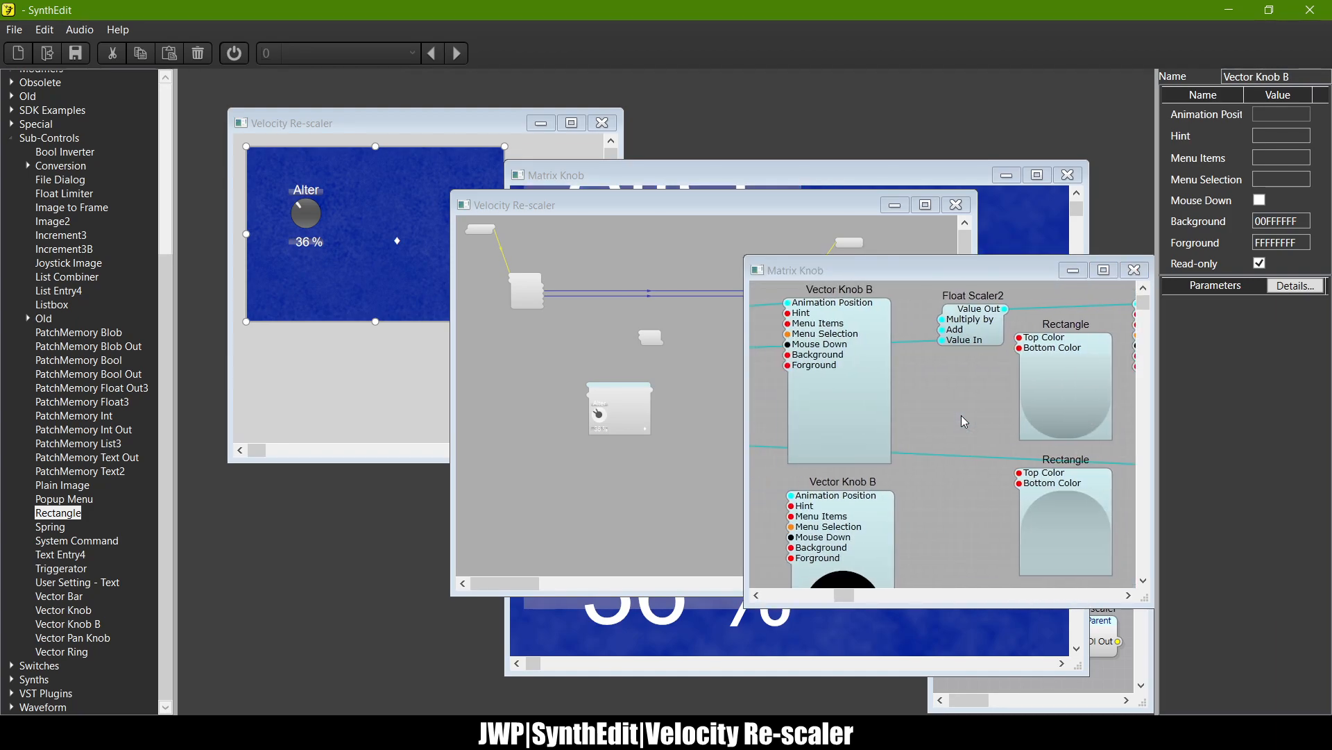
{"action": "scroll", "coordinate": [962, 420], "scroll_direction": "down", "scroll_amount": 3}
{"action": "scroll", "coordinate": [964, 421], "scroll_direction": "down", "scroll_amount": 3}
{"action": "left_click", "coordinate": [1000, 363]}
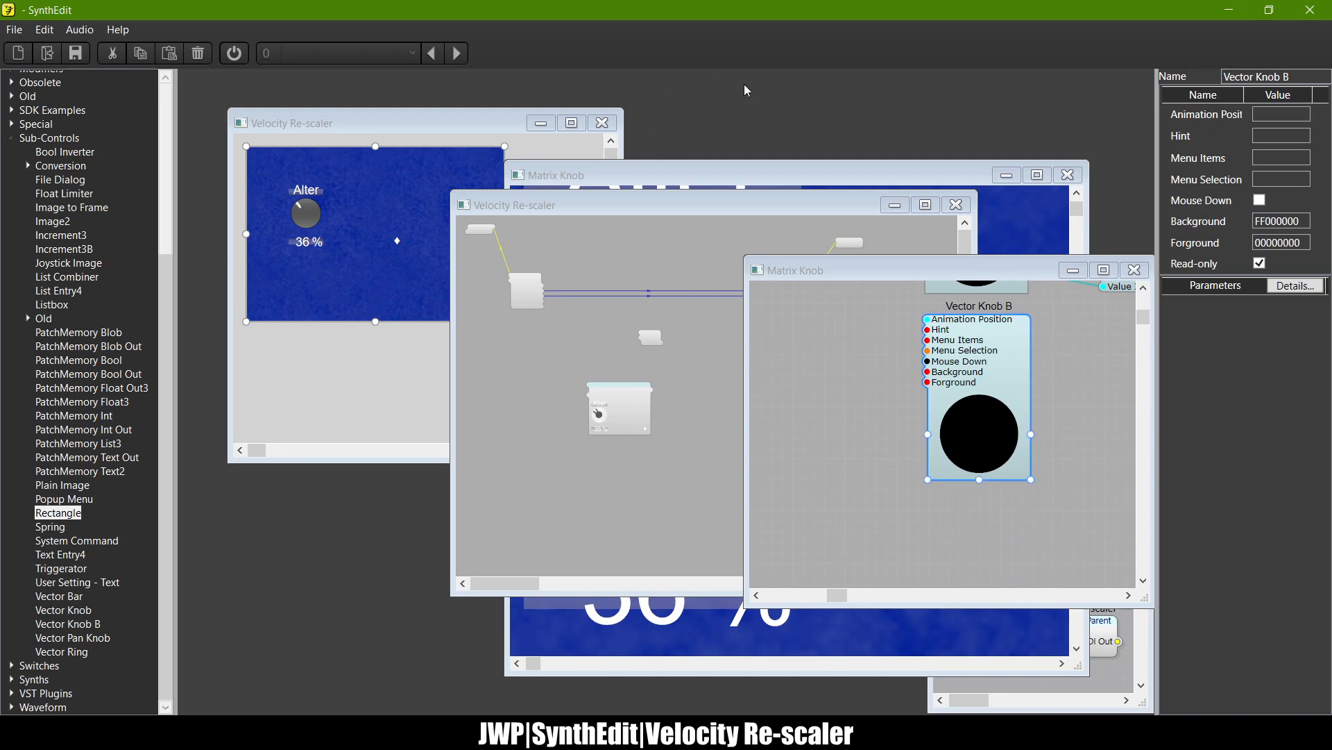
{"action": "left_click", "coordinate": [707, 161]}
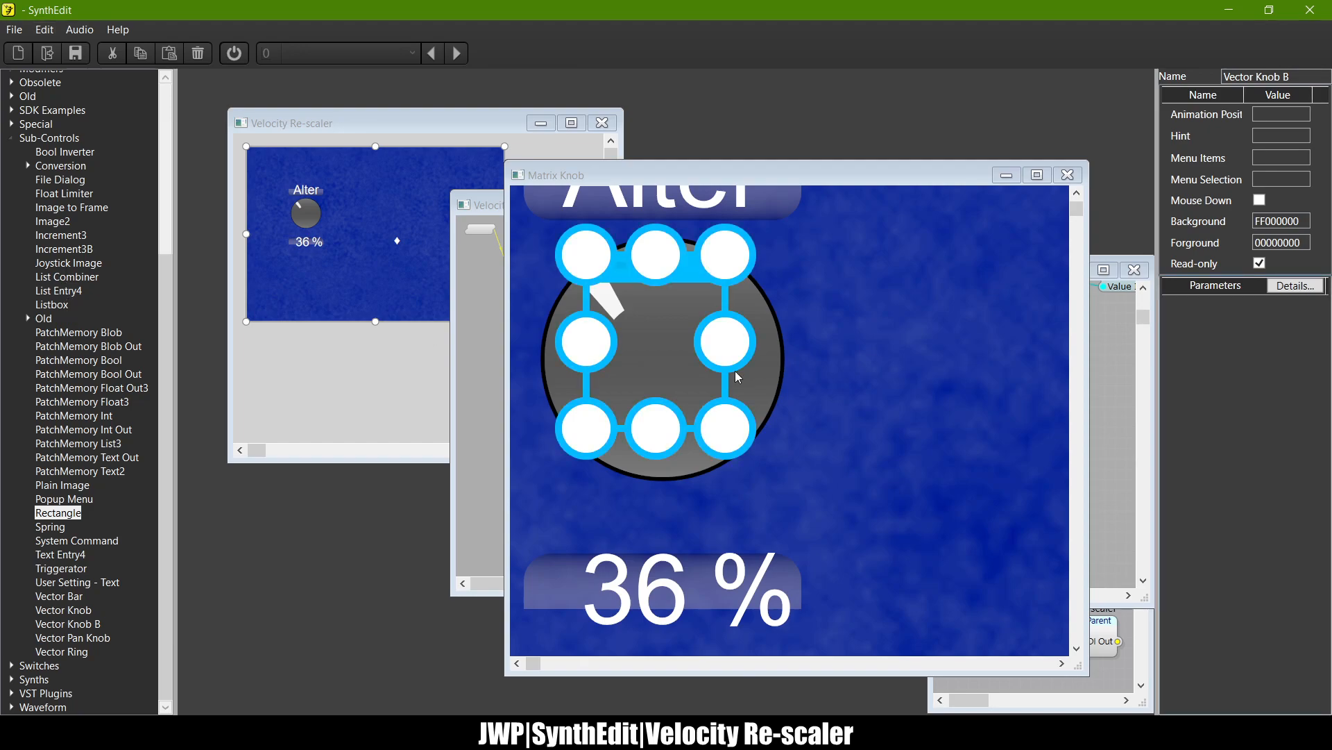
{"action": "left_click_drag", "start_coordinate": [725, 355], "coordinate": [720, 355]}
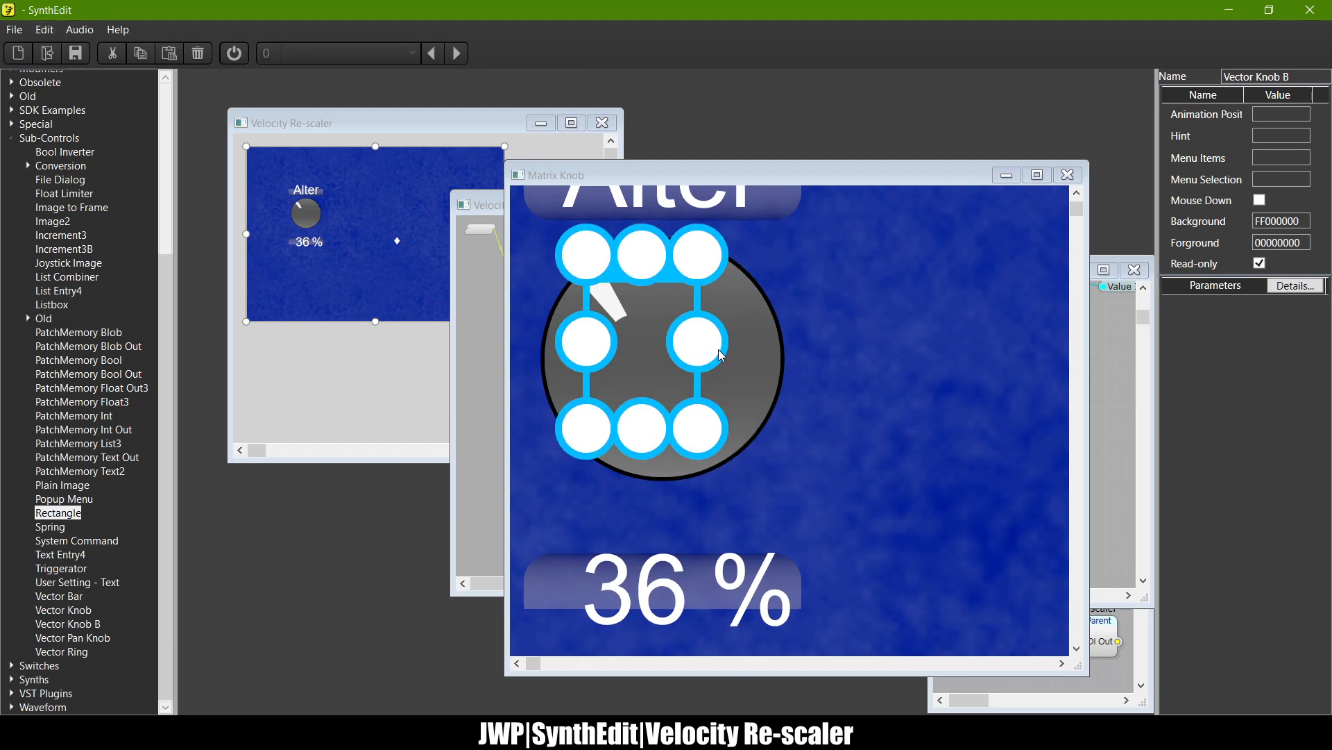
{"action": "mouse_move", "coordinate": [649, 425]}
{"action": "left_mouse_down"}
{"action": "mouse_move", "coordinate": [649, 439]}
{"action": "mouse_move", "coordinate": [644, 401]}
{"action": "left_mouse_up"}
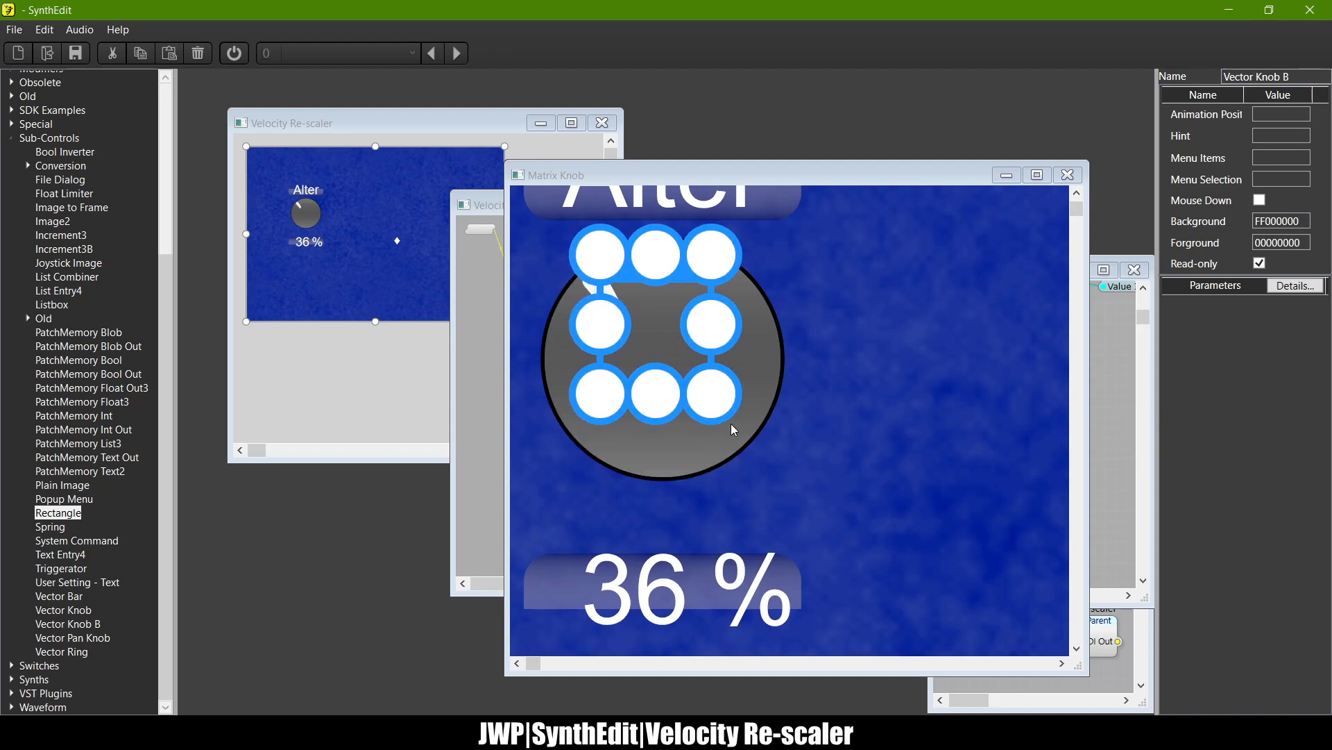
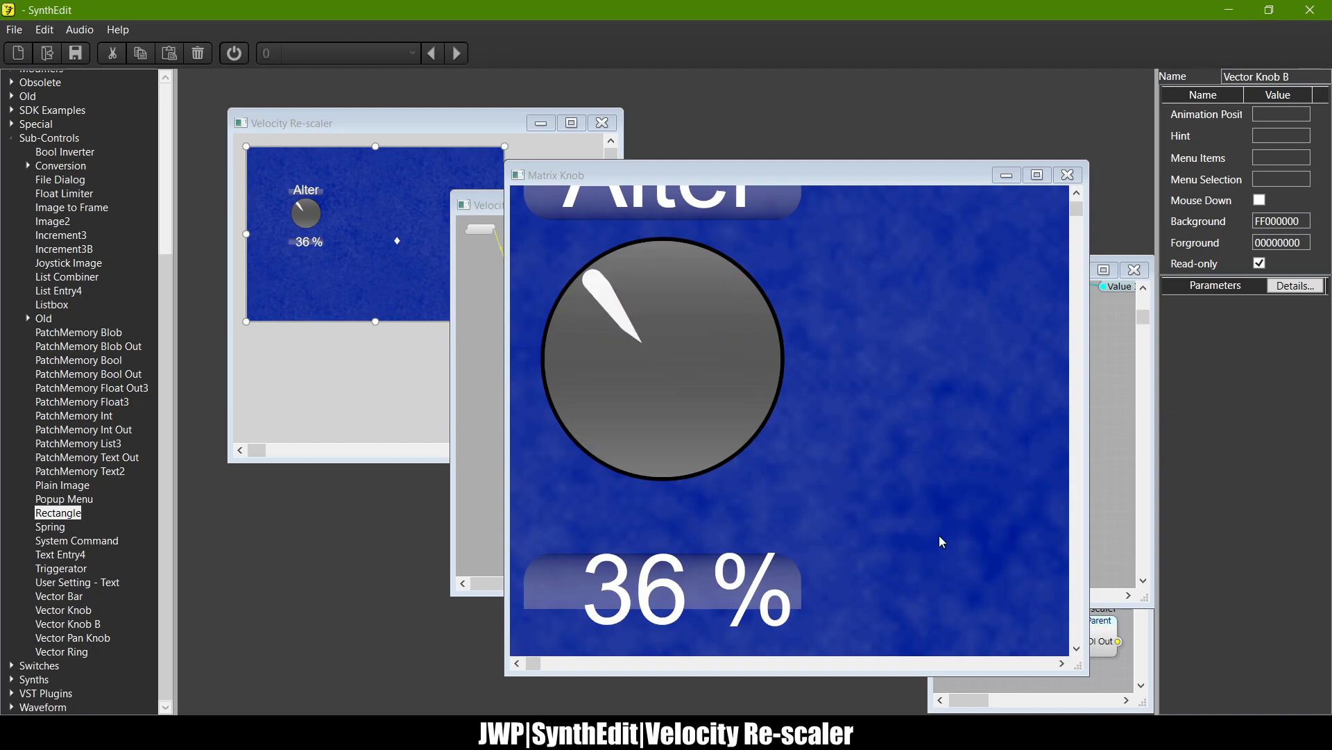
Step: Turn the Alter knob down to 5 % to check the pointer near the low end of its range
{"action": "left_click_drag", "start_coordinate": [696, 328], "coordinate": [696, 742]}
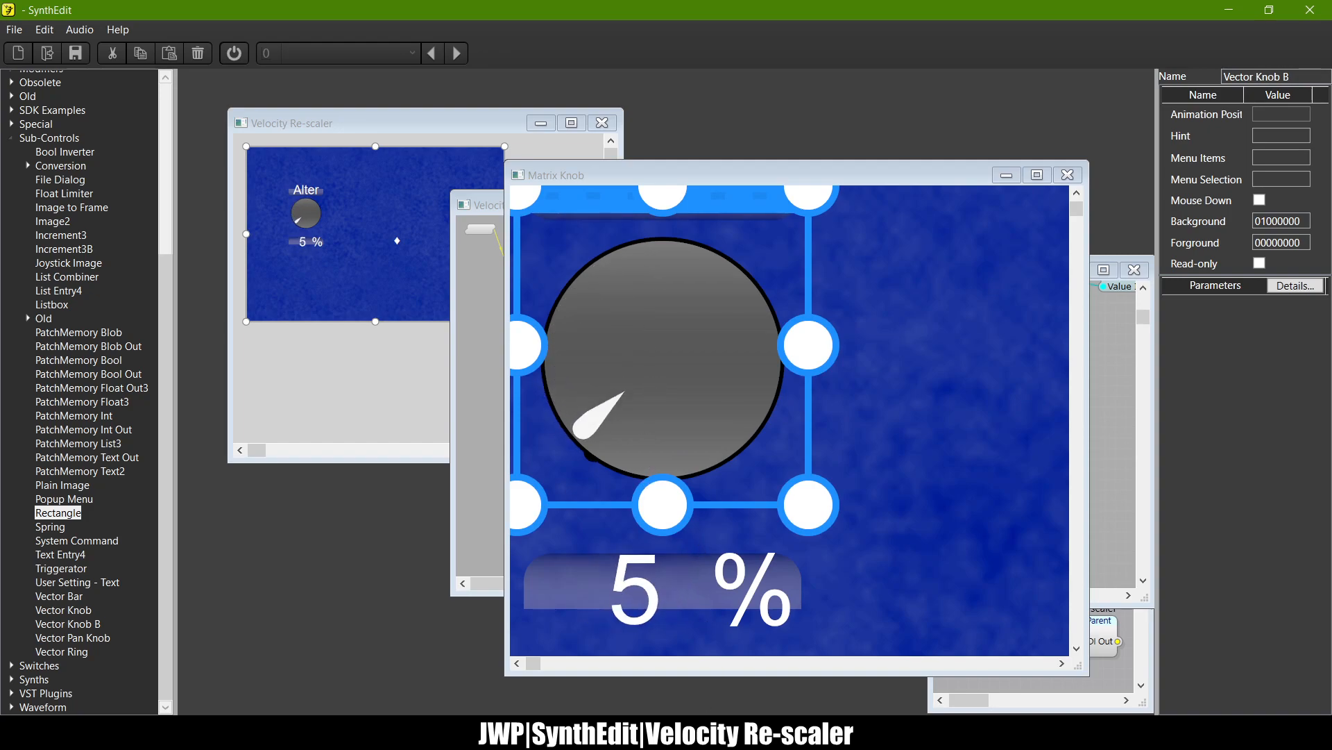
{"action": "left_click", "coordinate": [464, 445]}
{"action": "left_click", "coordinate": [1131, 390]}
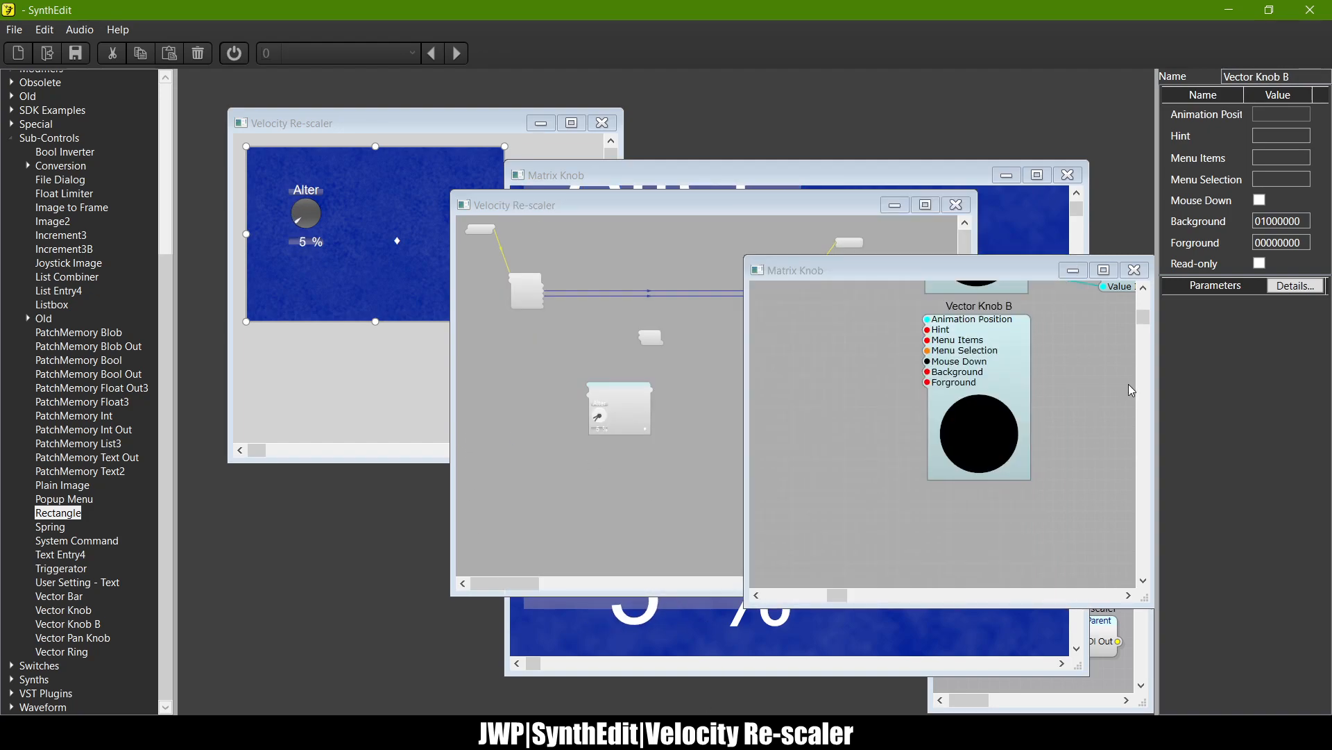
{"action": "left_click", "coordinate": [897, 173]}
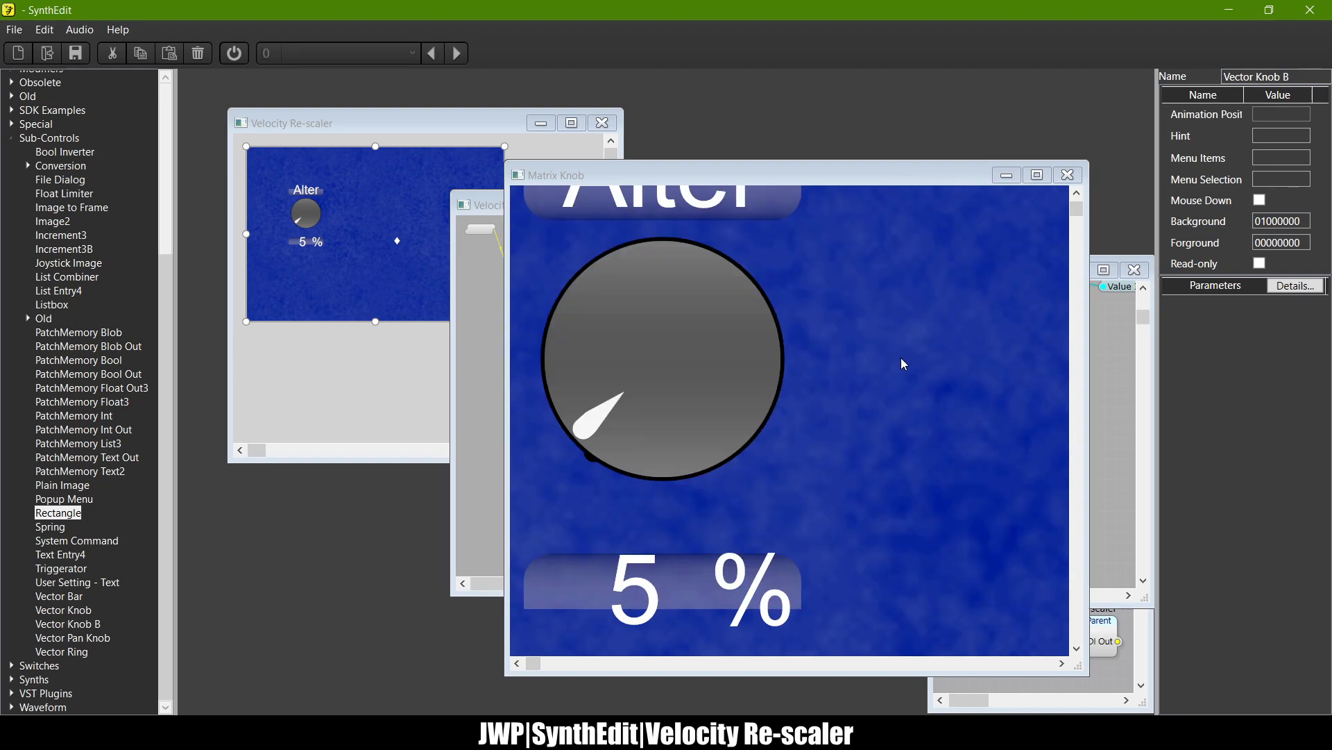
Step: Reselect the white-pointer Vector Knob B in the structure and make it slightly taller on the panel
{"action": "left_click", "coordinate": [1113, 337]}
{"action": "left_click_drag", "start_coordinate": [986, 270], "coordinate": [958, 257]}
{"action": "scroll", "coordinate": [875, 417], "scroll_direction": "up", "scroll_amount": 2}
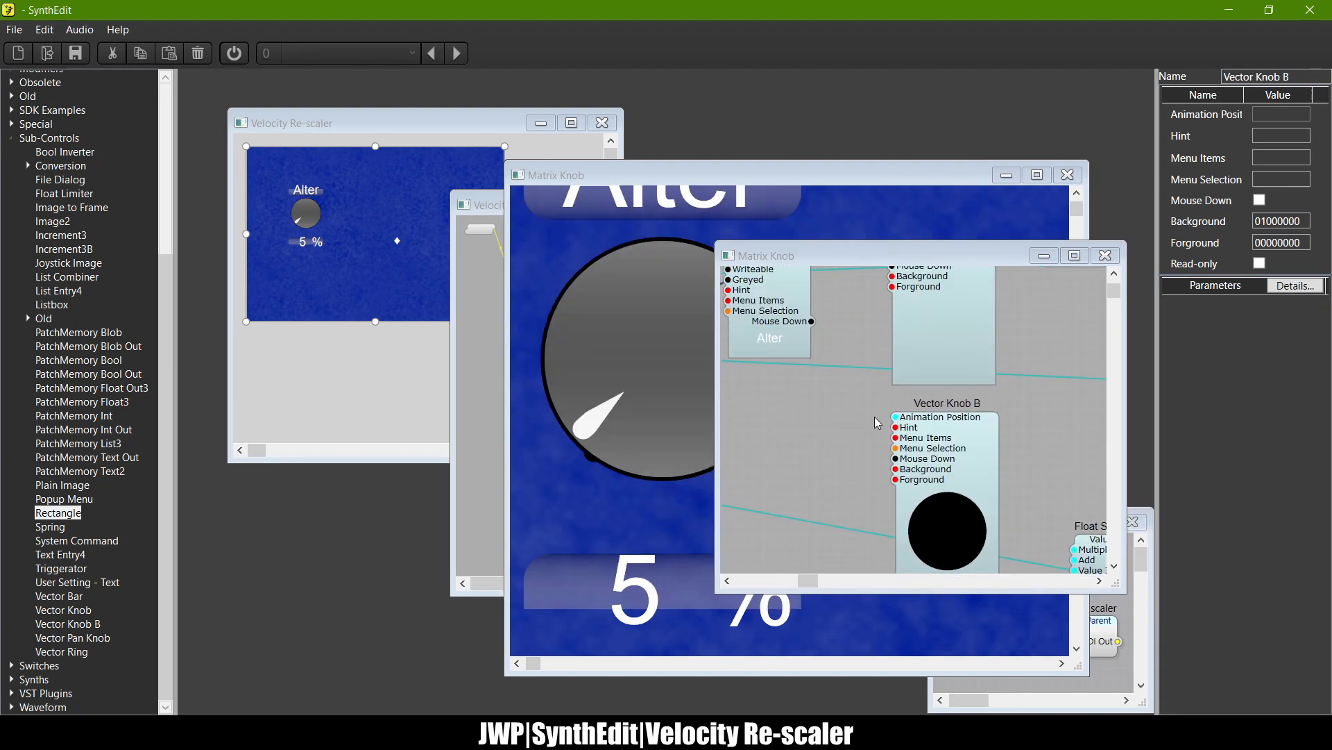
{"action": "scroll", "coordinate": [875, 417], "scroll_direction": "right", "scroll_amount": 4}
{"action": "scroll", "coordinate": [875, 417], "scroll_direction": "down", "scroll_amount": 3}
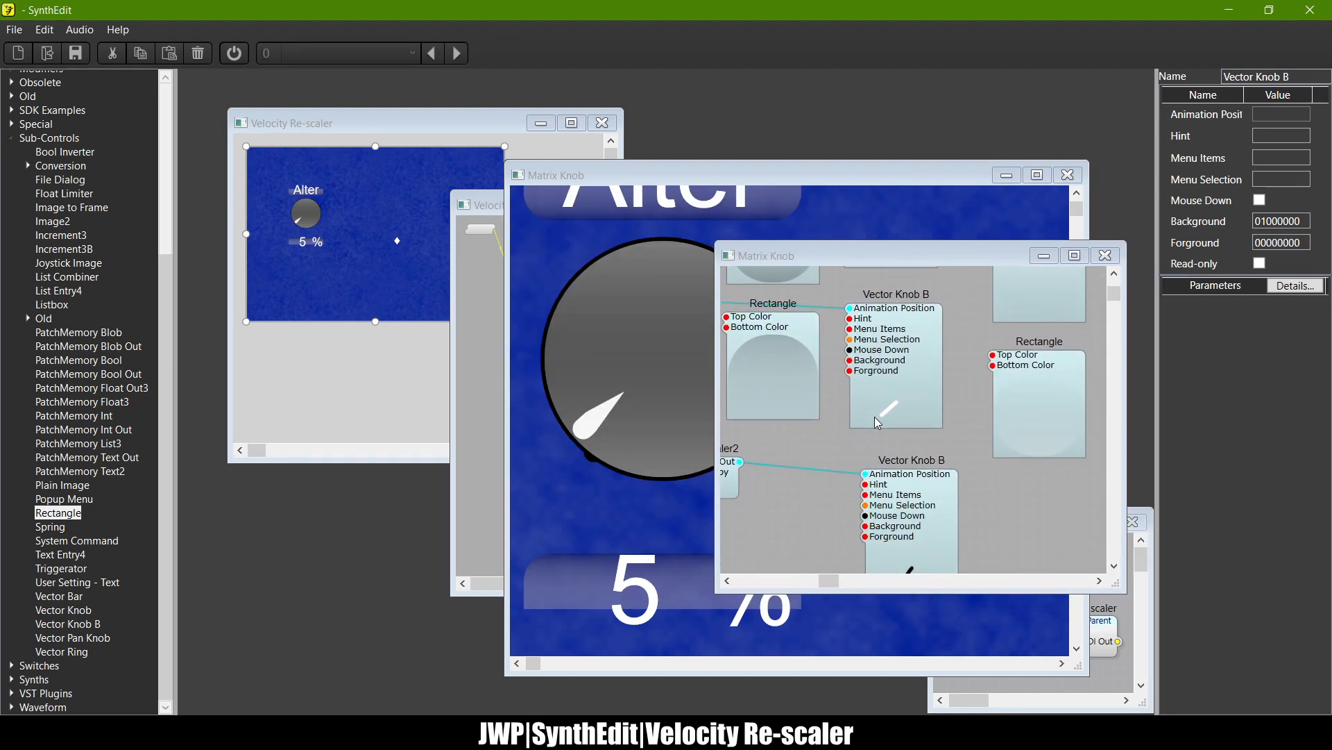
{"action": "left_click", "coordinate": [898, 345]}
{"action": "left_click", "coordinate": [825, 175]}
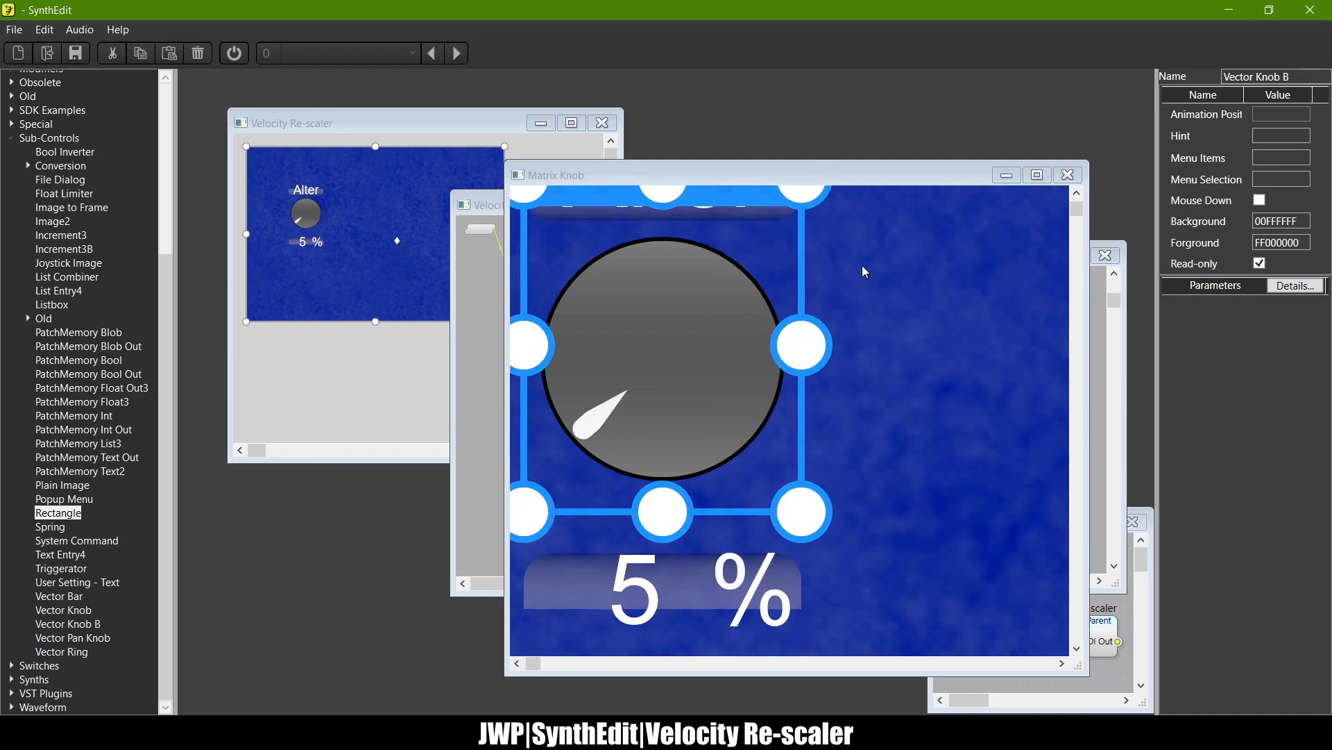
Step: Turn the Alter knob up through its range to 100% to check how the pointer travels
{"action": "left_click_drag", "start_coordinate": [651, 368], "coordinate": [622, 231]}
{"action": "left_click_drag", "start_coordinate": [662, 378], "coordinate": [650, 8]}
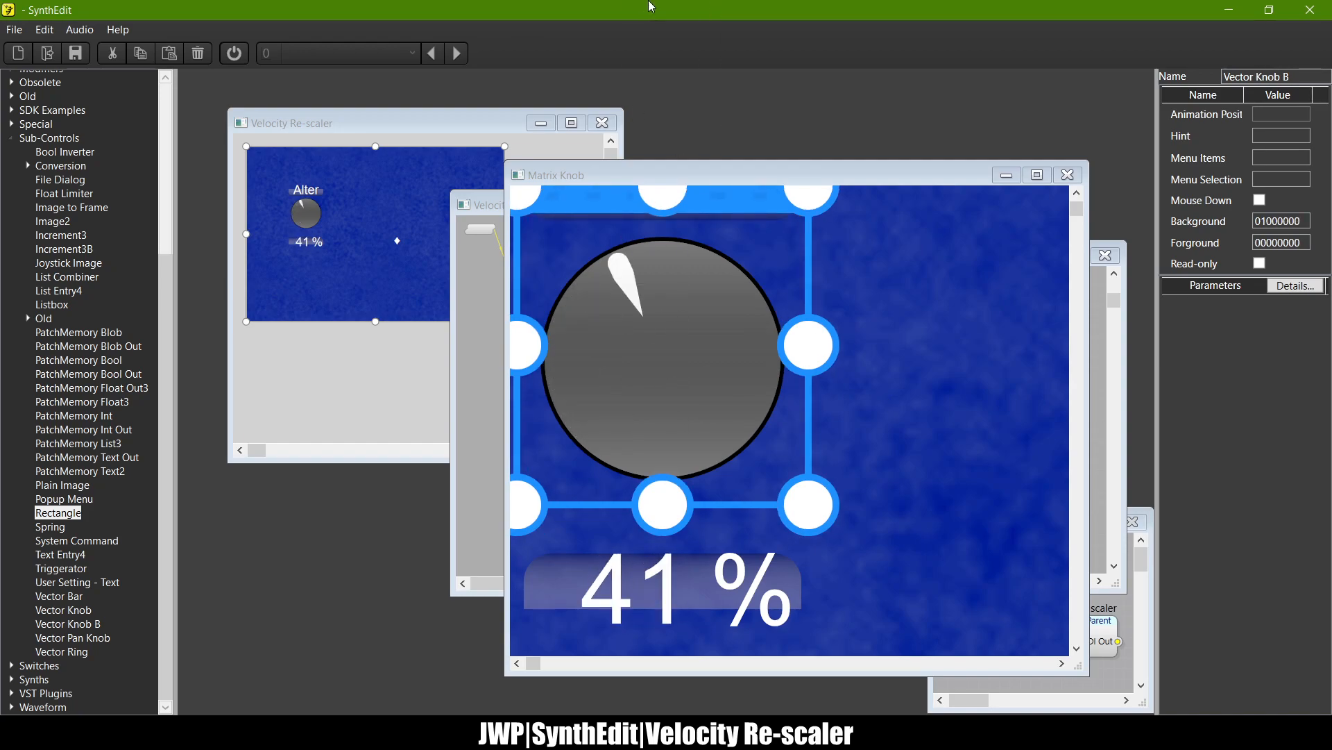
{"action": "left_click_drag", "start_coordinate": [633, 440], "coordinate": [682, 157]}
{"action": "left_click_drag", "start_coordinate": [689, 47], "coordinate": [697, 3]}
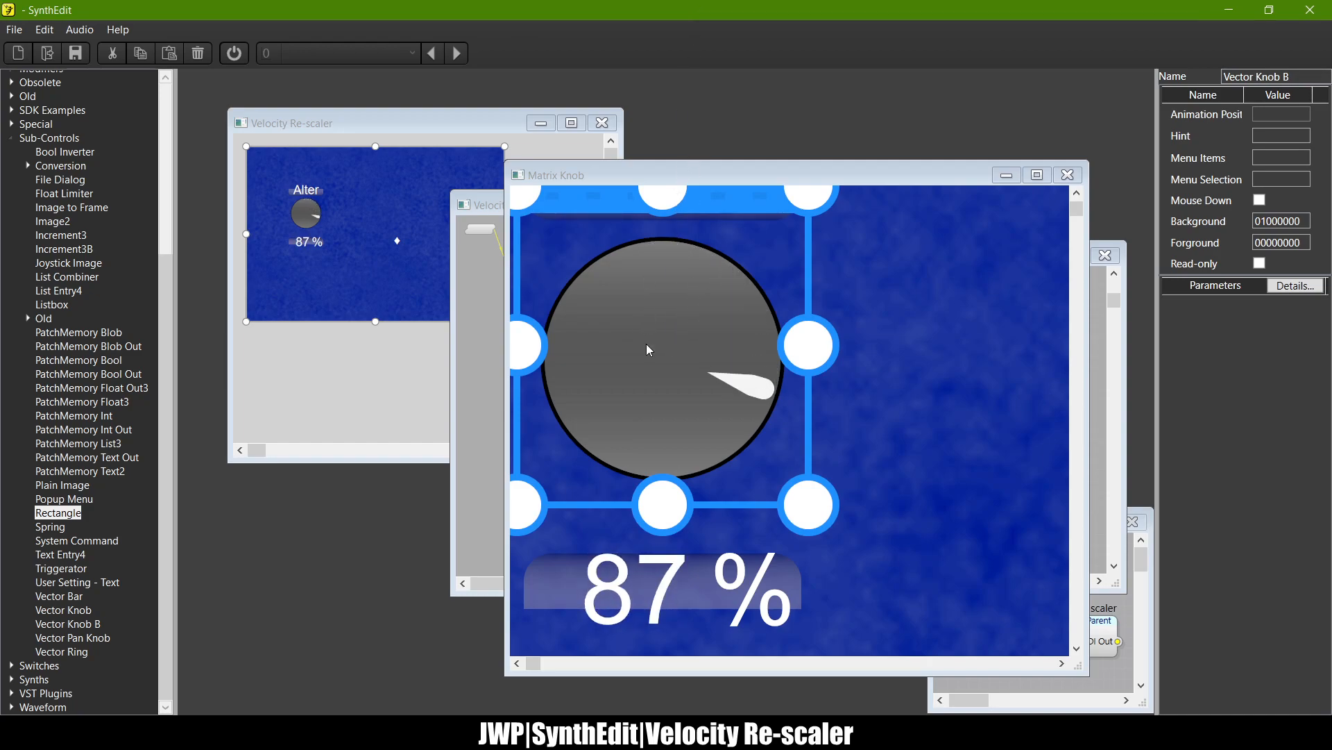
{"action": "left_click_drag", "start_coordinate": [656, 405], "coordinate": [647, 183]}
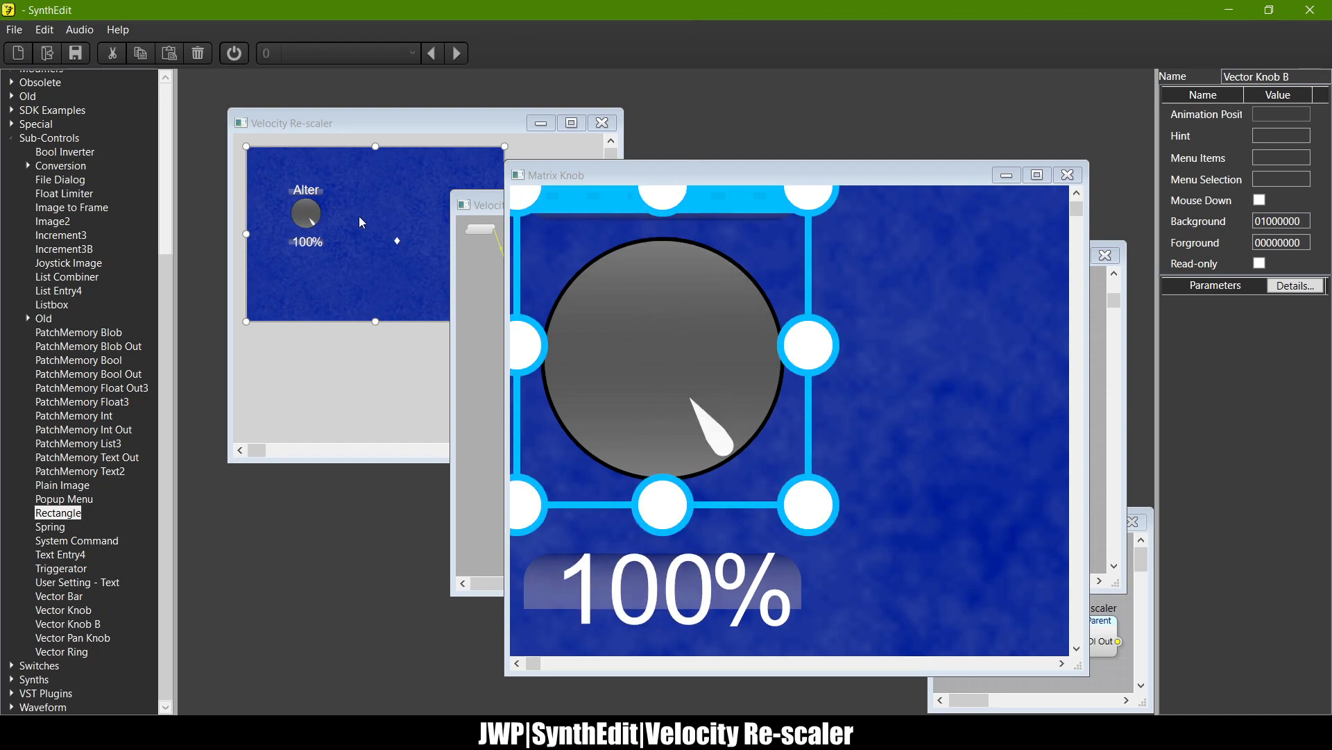
Step: Close the Matrix Knob panel and structure windows and bring the Velocity Re-scaler panel to the front
{"action": "left_click", "coordinate": [1068, 175]}
{"action": "left_click", "coordinate": [1106, 255]}
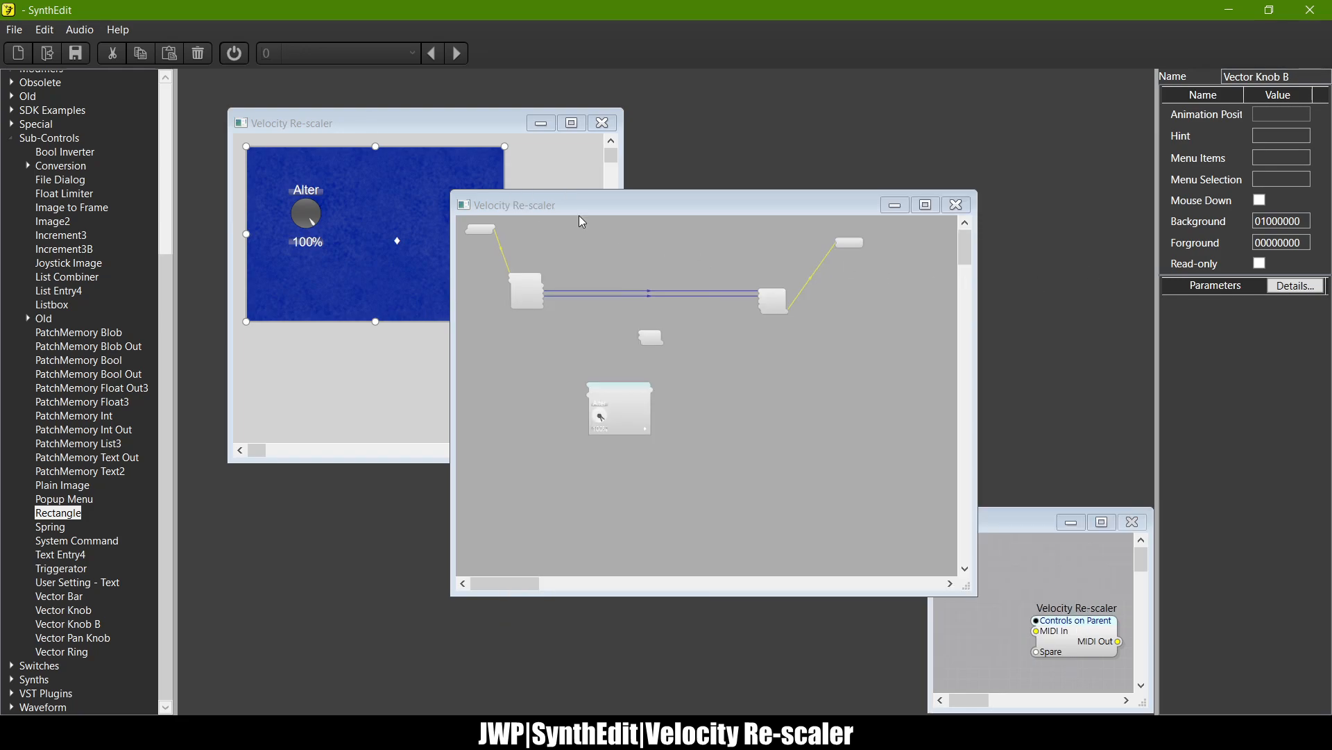
{"action": "left_click", "coordinate": [461, 135]}
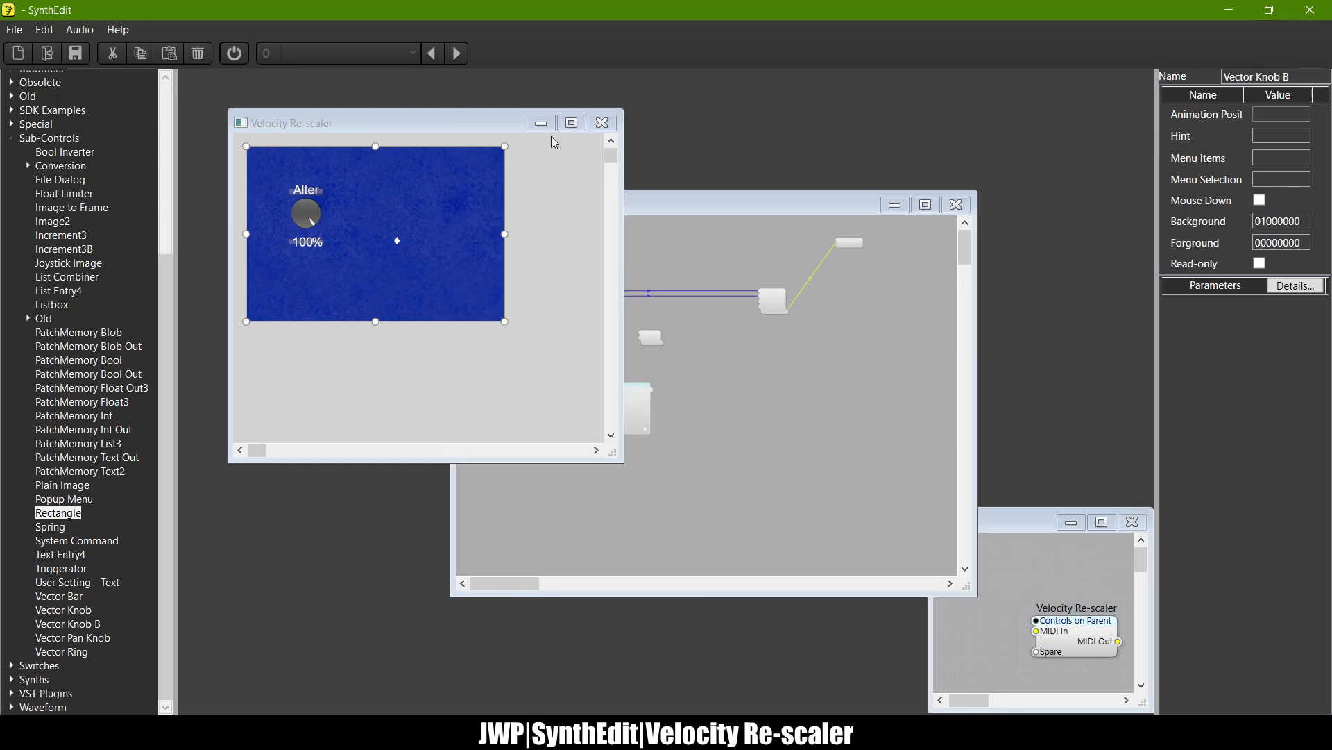
Step: Delete the diamond label's PatchMemory Text2 and Text Entry3, plus Bool To Int and Int to Bool, from the Matrix Knob structure
{"action": "left_click", "coordinate": [602, 123]}
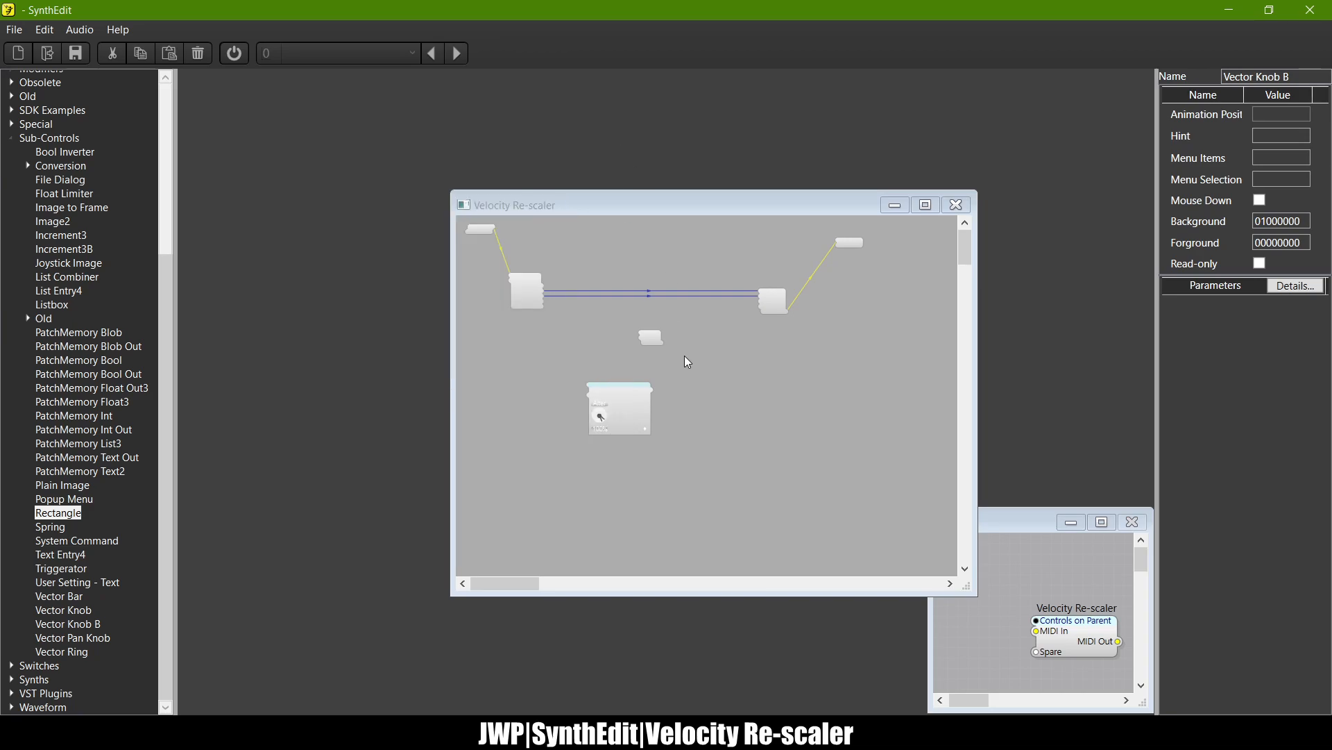
{"action": "double_click", "coordinate": [631, 413]}
{"action": "scroll", "coordinate": [814, 435], "scroll_direction": "down", "scroll_amount": 4}
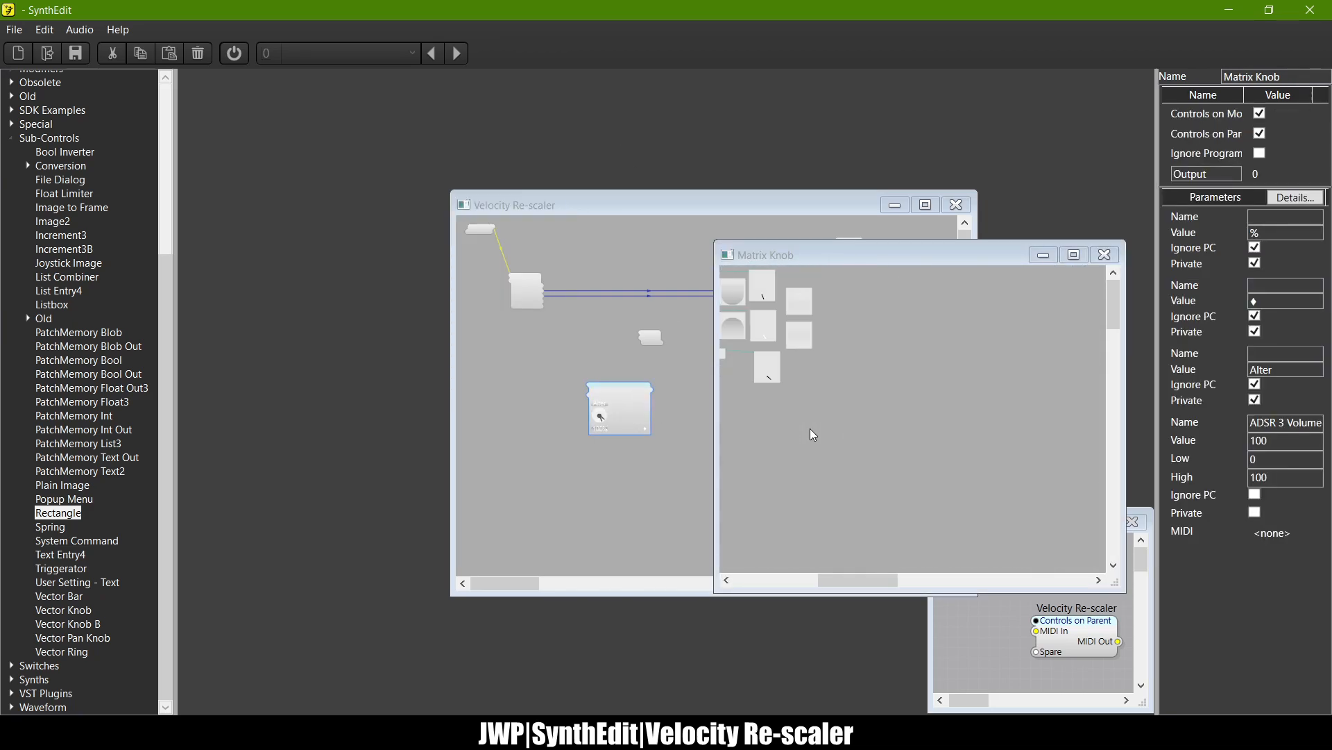
{"action": "scroll", "coordinate": [813, 434], "scroll_direction": "left", "scroll_amount": 5}
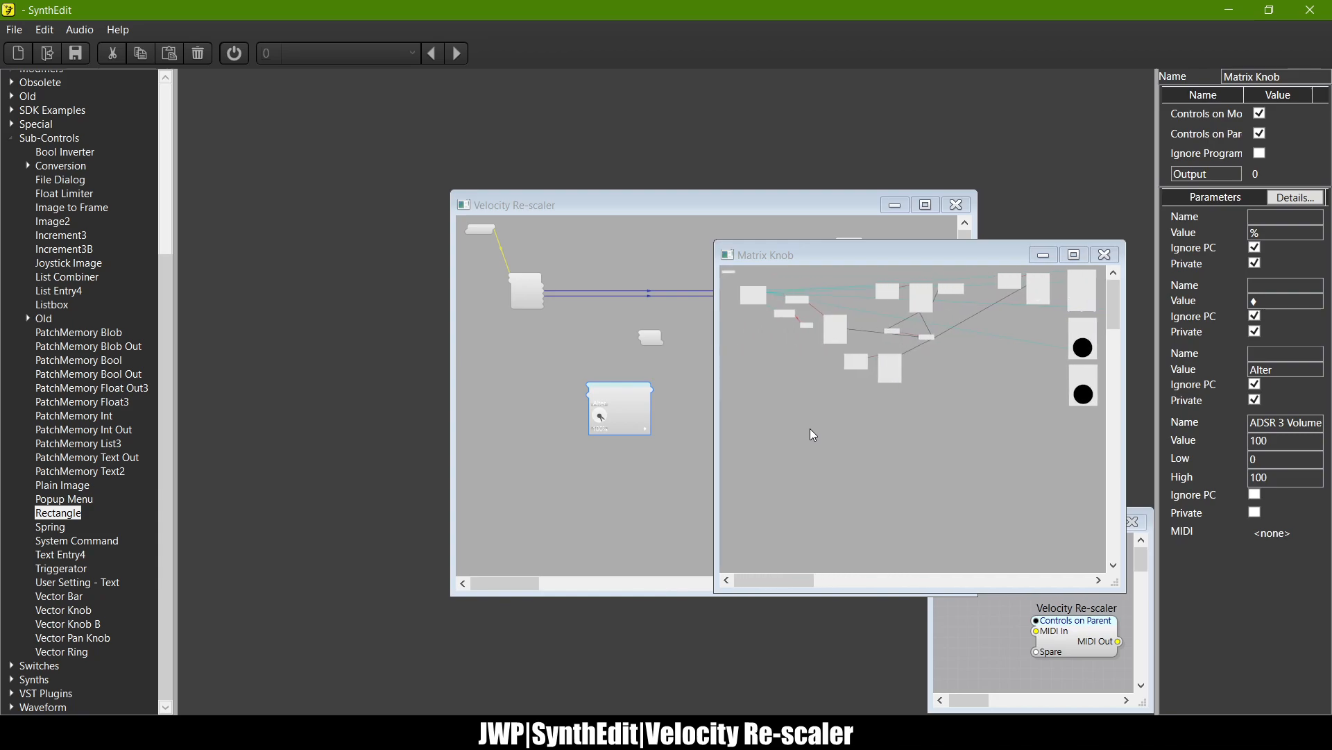
{"action": "scroll", "coordinate": [947, 309], "scroll_direction": "up", "scroll_amount": 4}
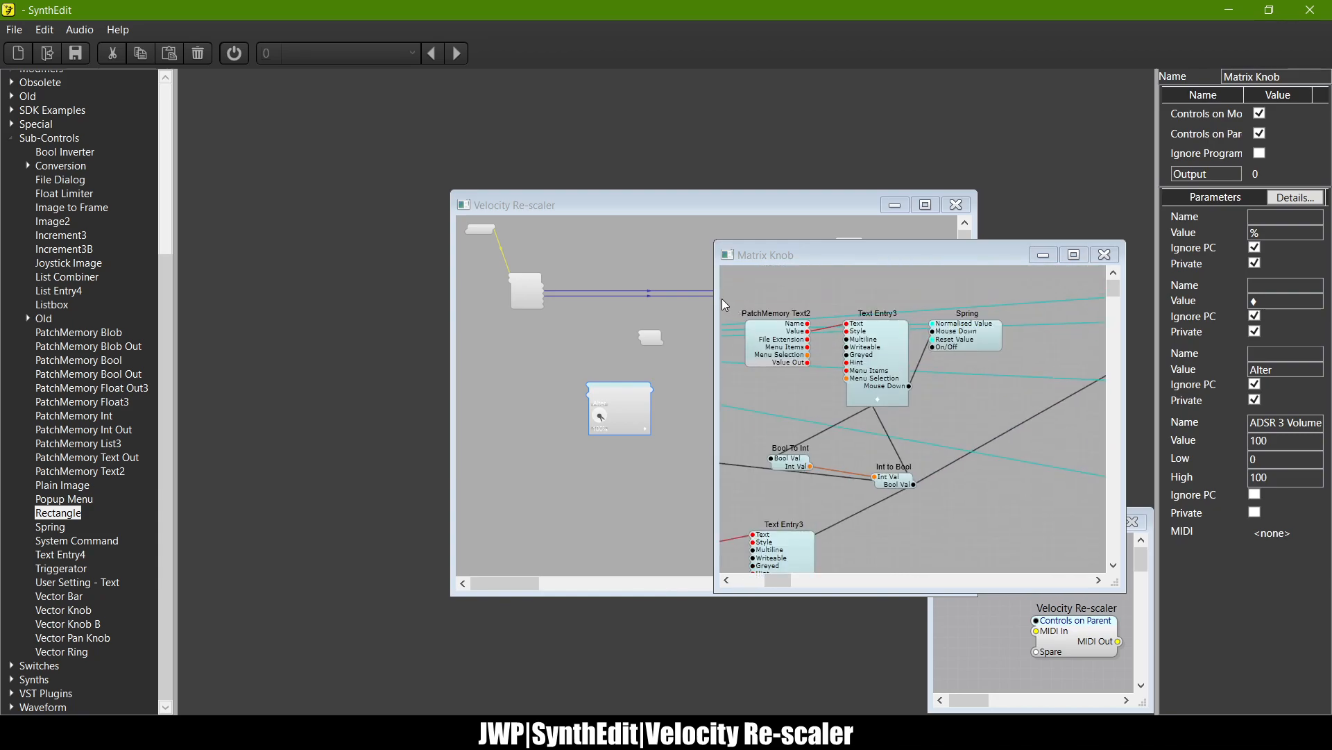
{"action": "left_click_drag", "start_coordinate": [733, 298], "coordinate": [931, 508]}
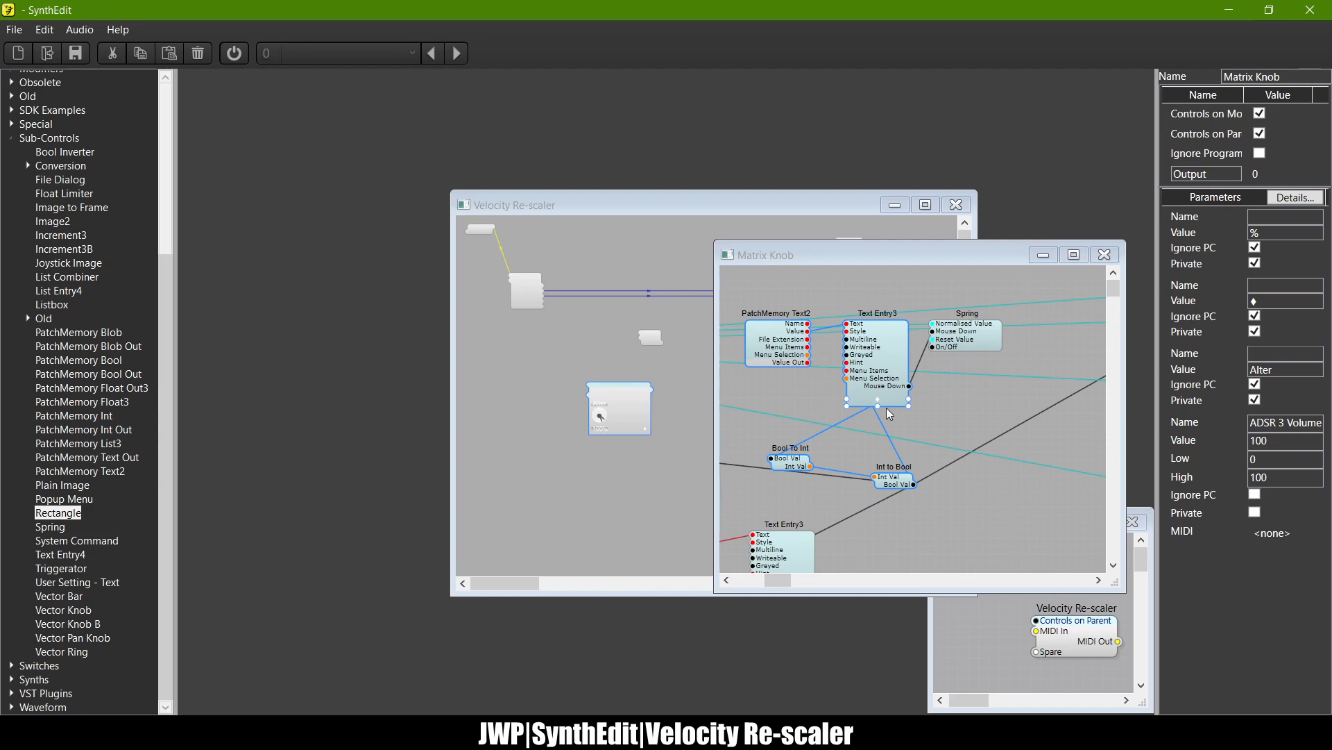
{"action": "key", "text": "Delete"}
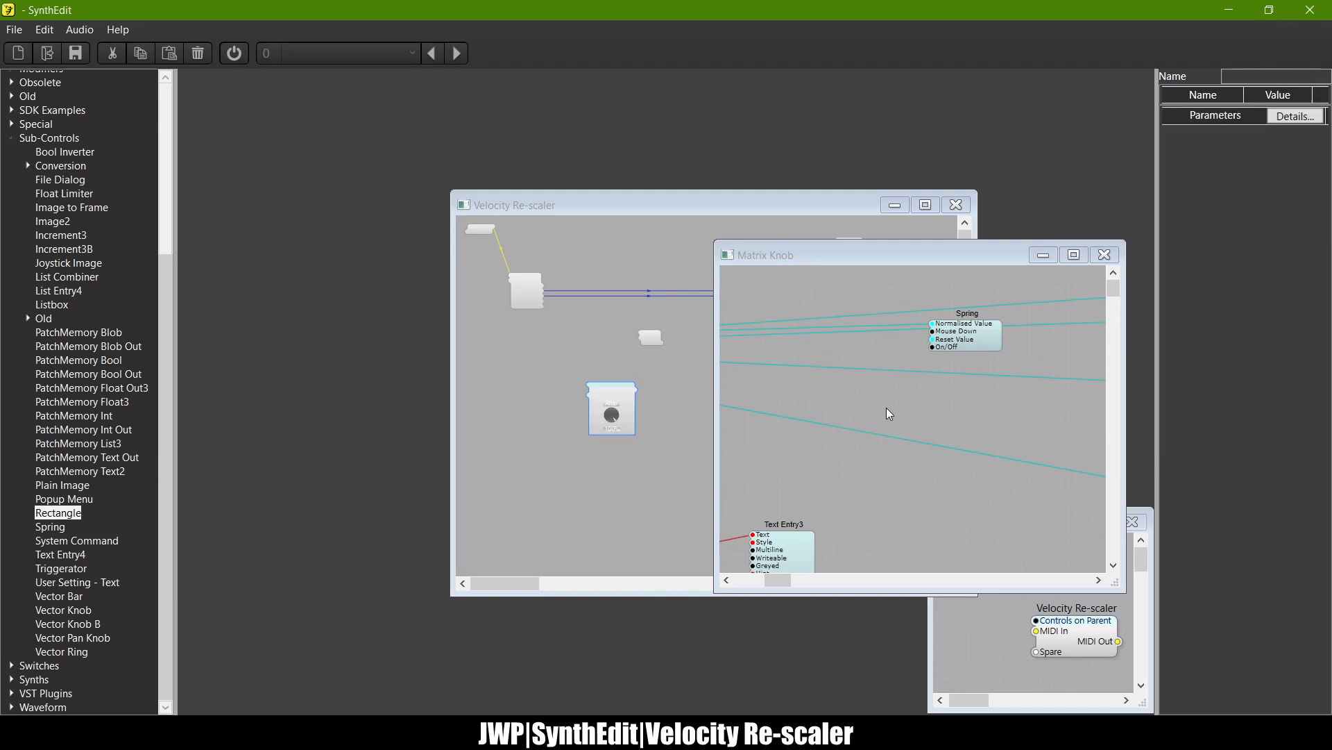
Step: Turn the Alter knob down to 5 % on the Velocity Re-scaler panel and close the panel
{"action": "left_click", "coordinate": [691, 400]}
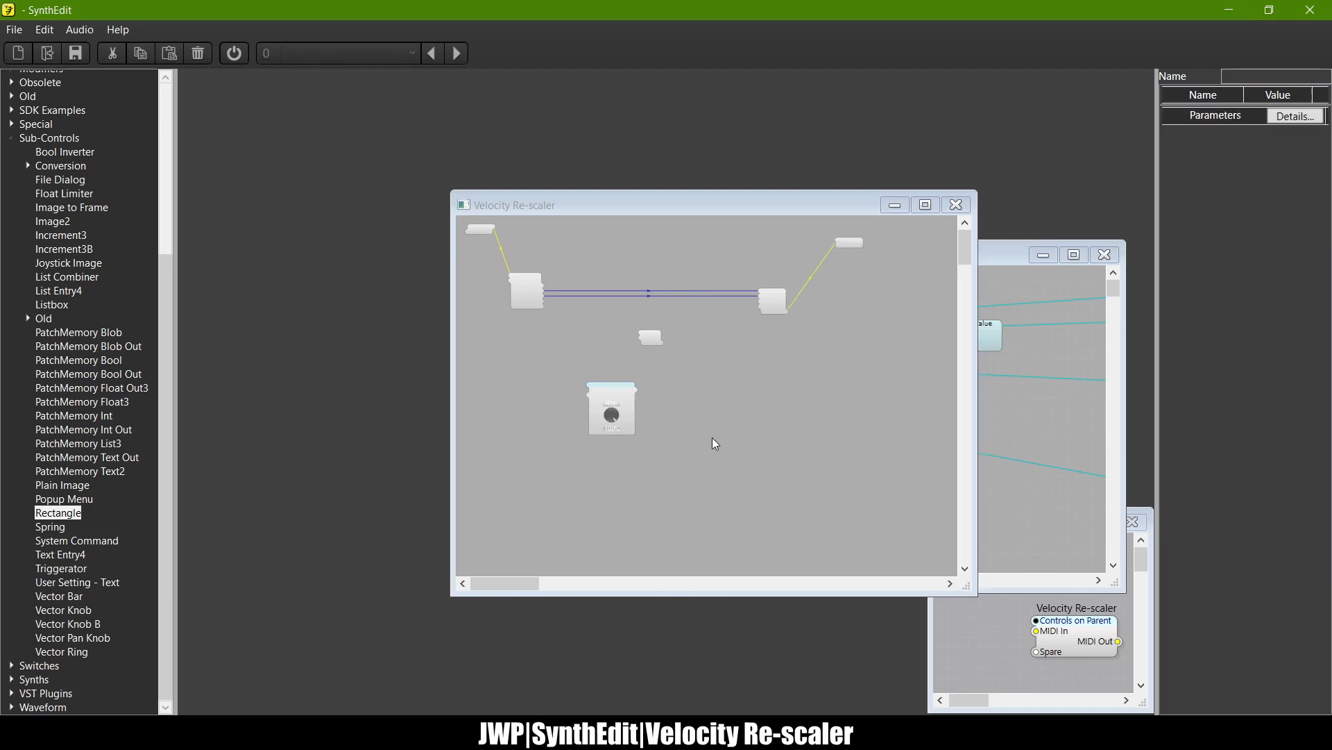
{"action": "left_click", "coordinate": [721, 503]}
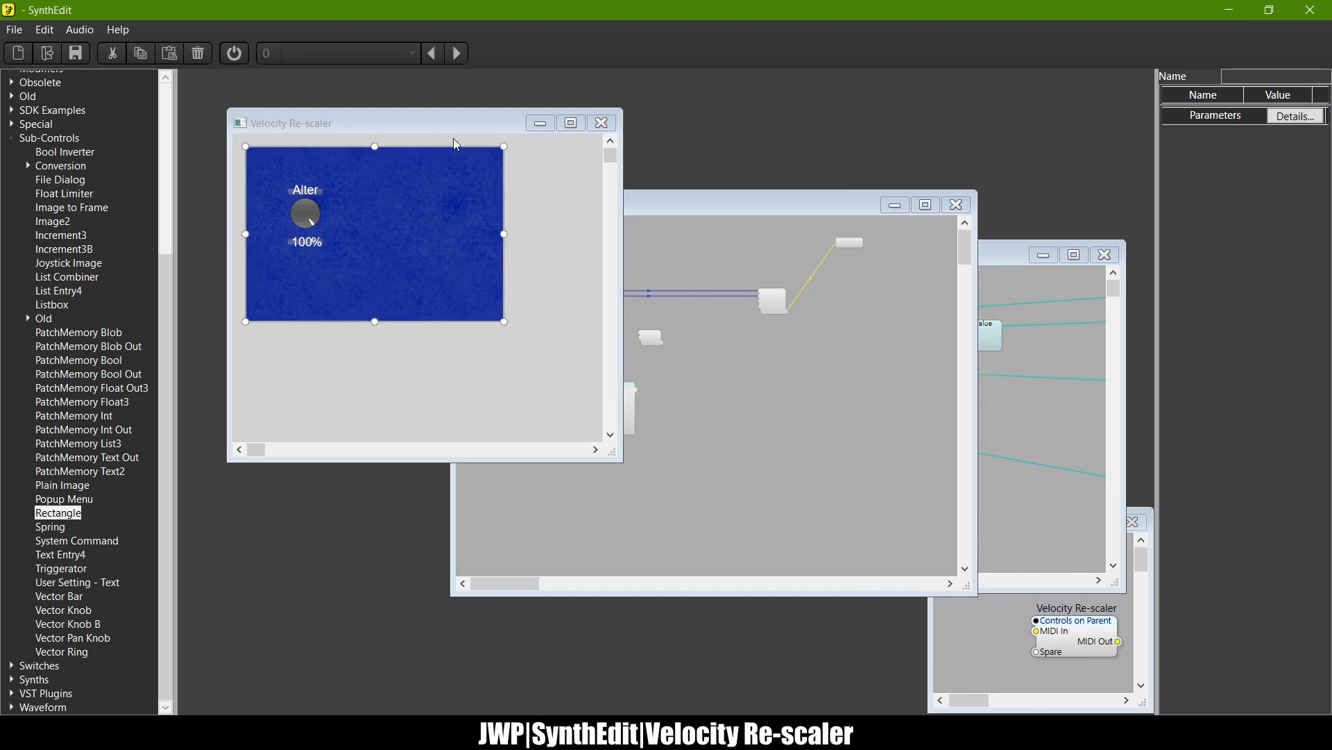
{"action": "scroll", "coordinate": [290, 218], "scroll_direction": "up", "scroll_amount": 5}
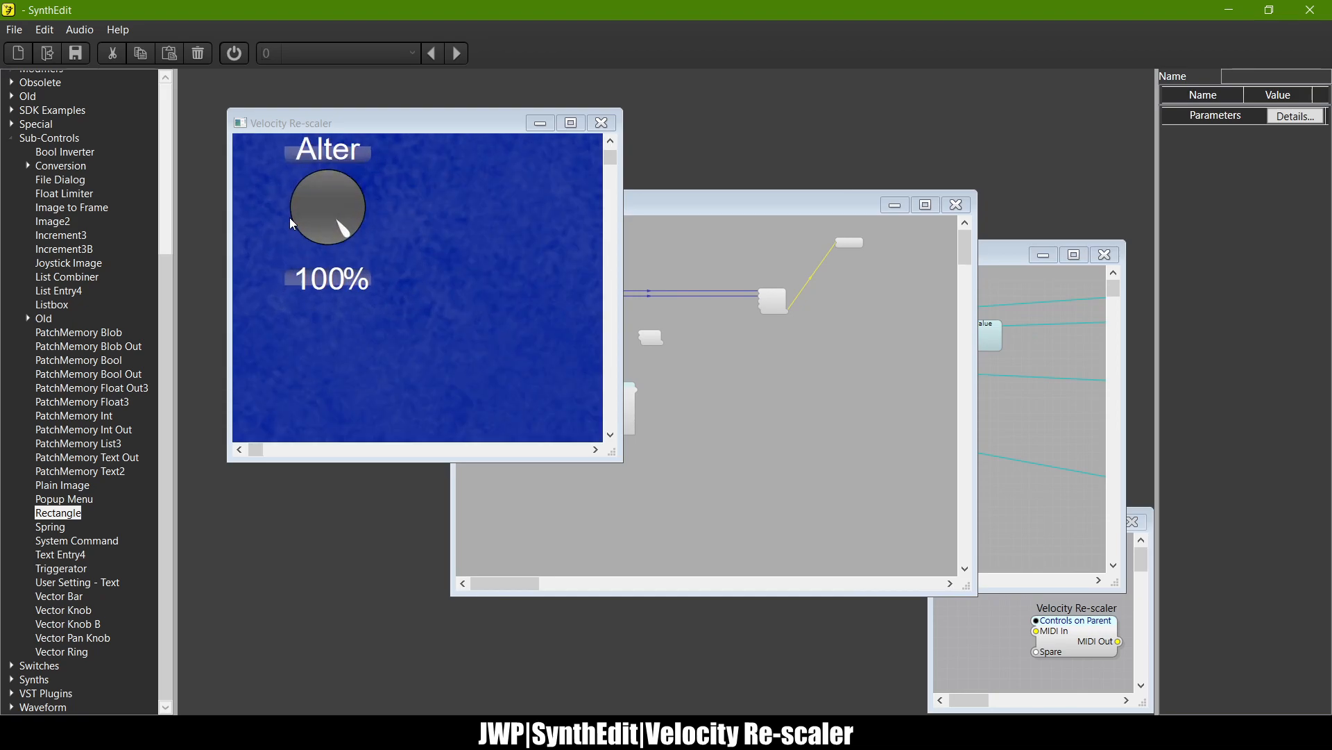
{"action": "left_click_drag", "start_coordinate": [401, 212], "coordinate": [404, 598]}
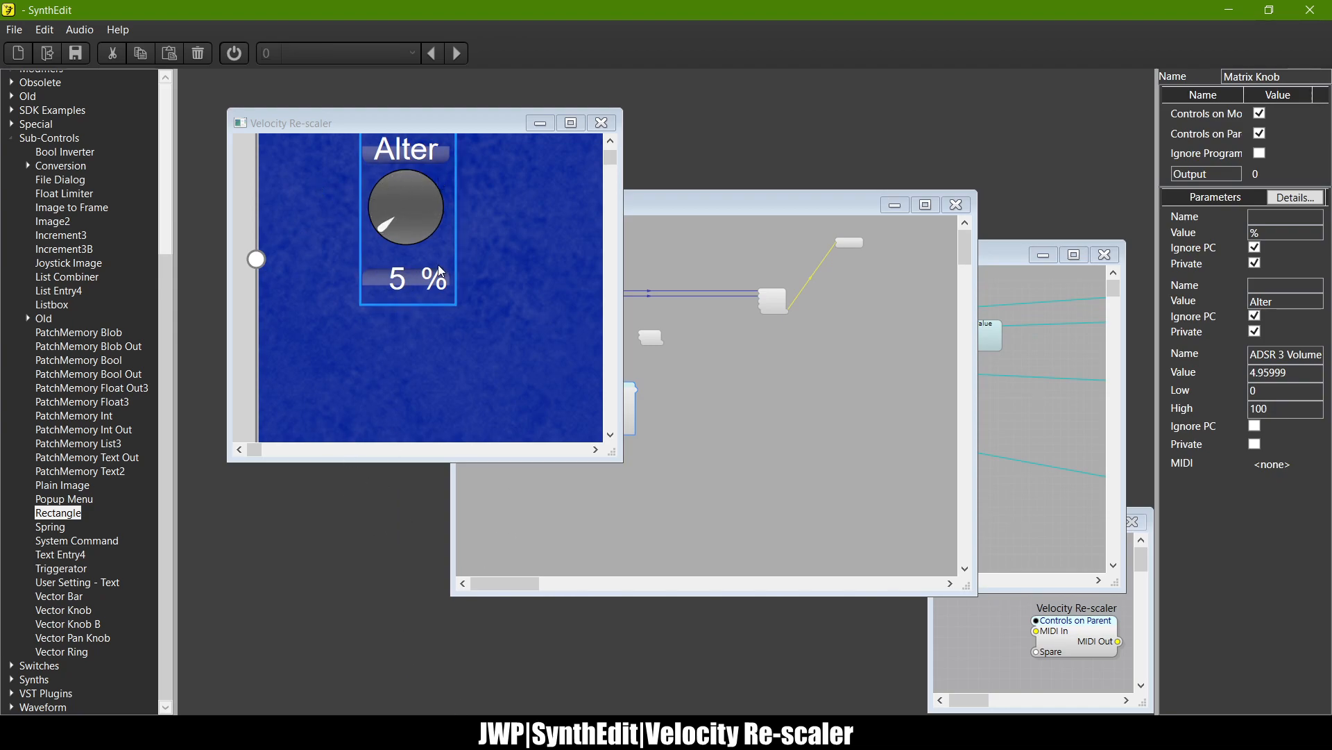
{"action": "left_click", "coordinate": [602, 123]}
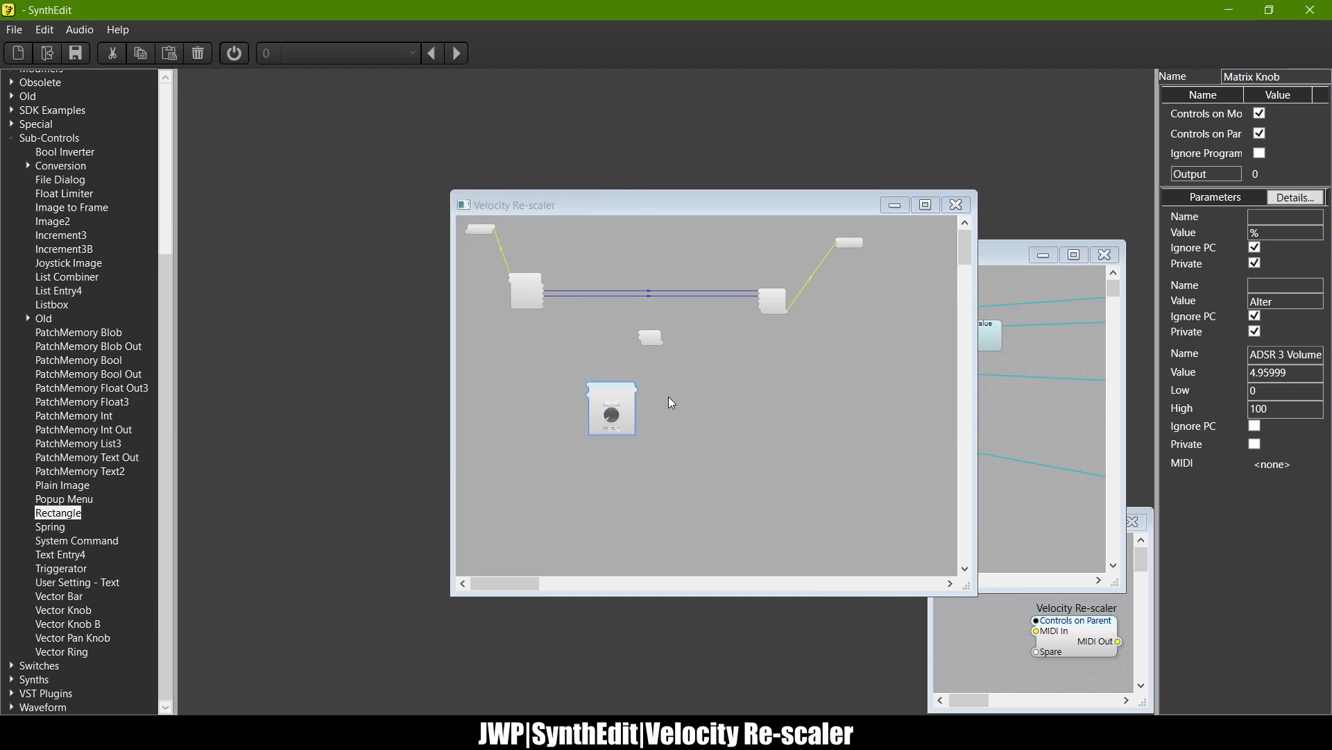
Step: Move the Matrix Knob module to the lower left of Level Adj and connect its Output to Level Adj Input 2
{"action": "scroll", "coordinate": [639, 359], "scroll_direction": "up", "scroll_amount": 3}
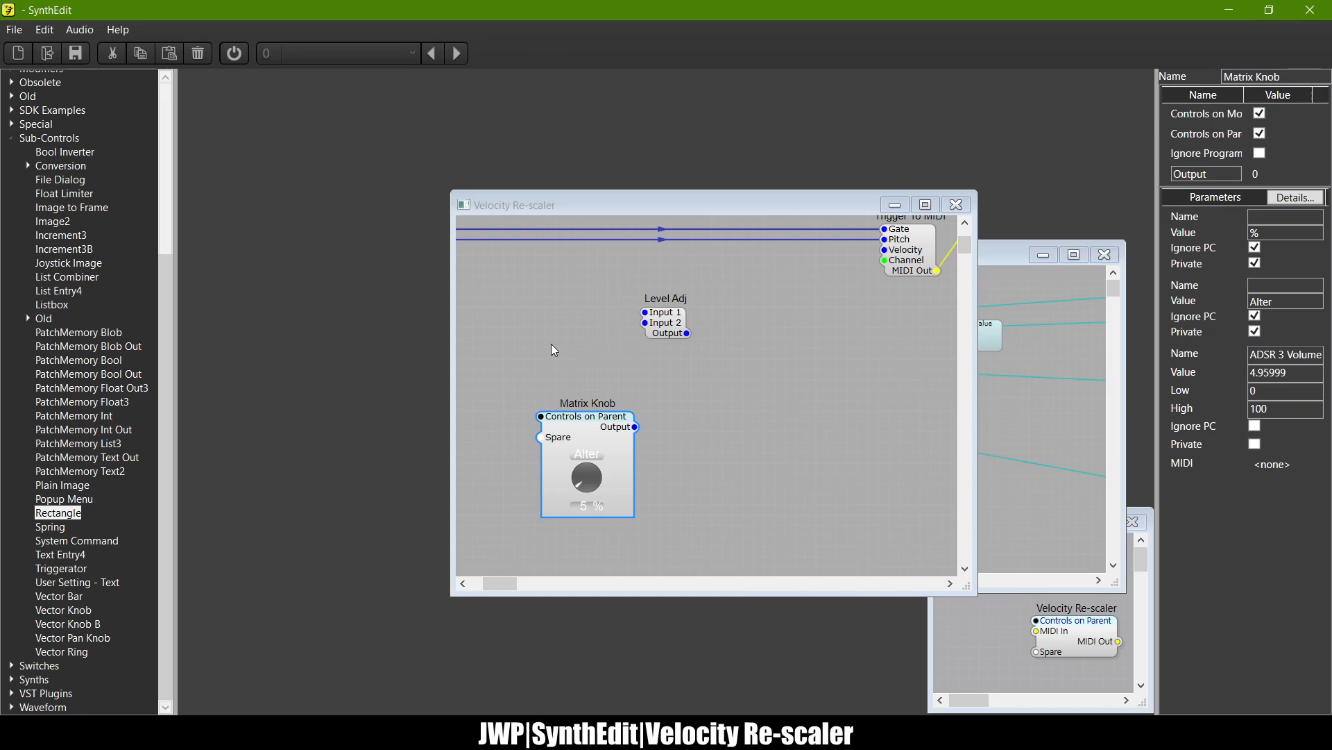
{"action": "scroll", "coordinate": [759, 470], "scroll_direction": "left", "scroll_amount": 5}
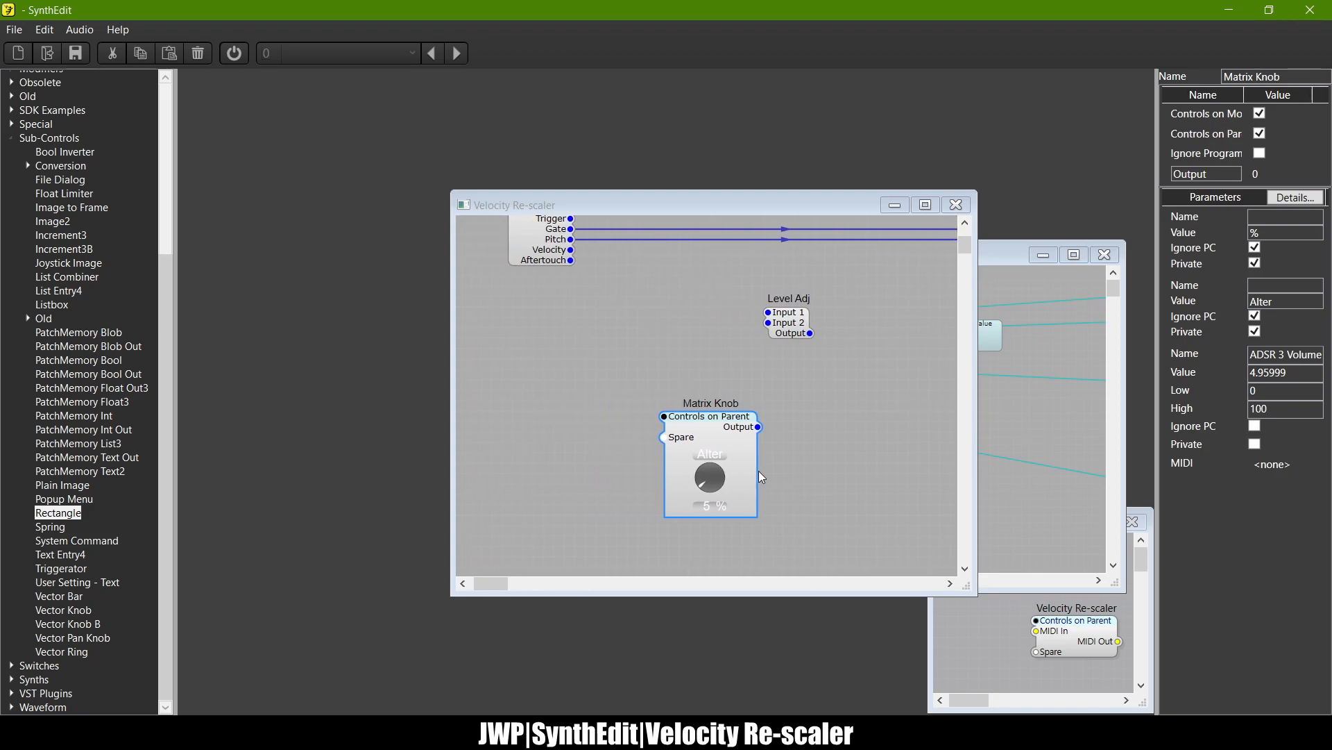
{"action": "scroll", "coordinate": [760, 470], "scroll_direction": "up", "scroll_amount": 5}
{"action": "scroll", "coordinate": [759, 470], "scroll_direction": "down", "scroll_amount": 3}
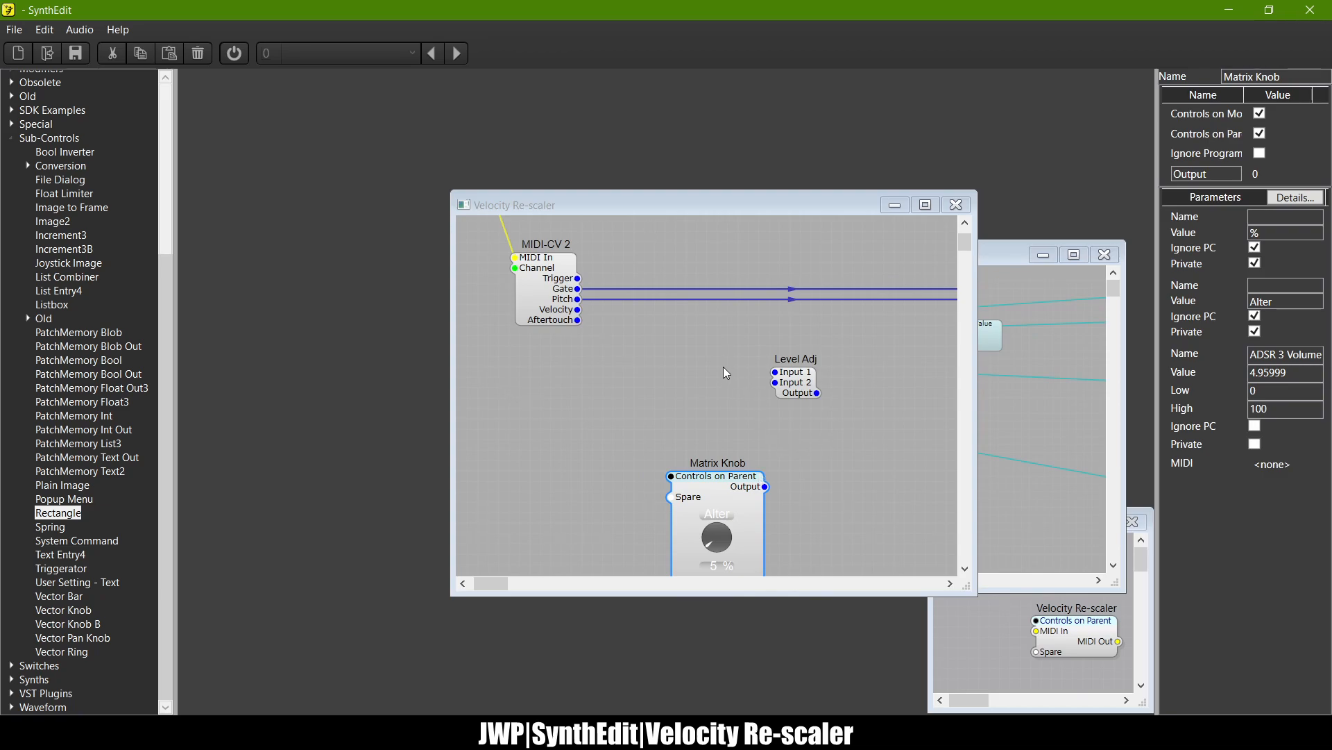
{"action": "left_click_drag", "start_coordinate": [765, 493], "coordinate": [685, 470]}
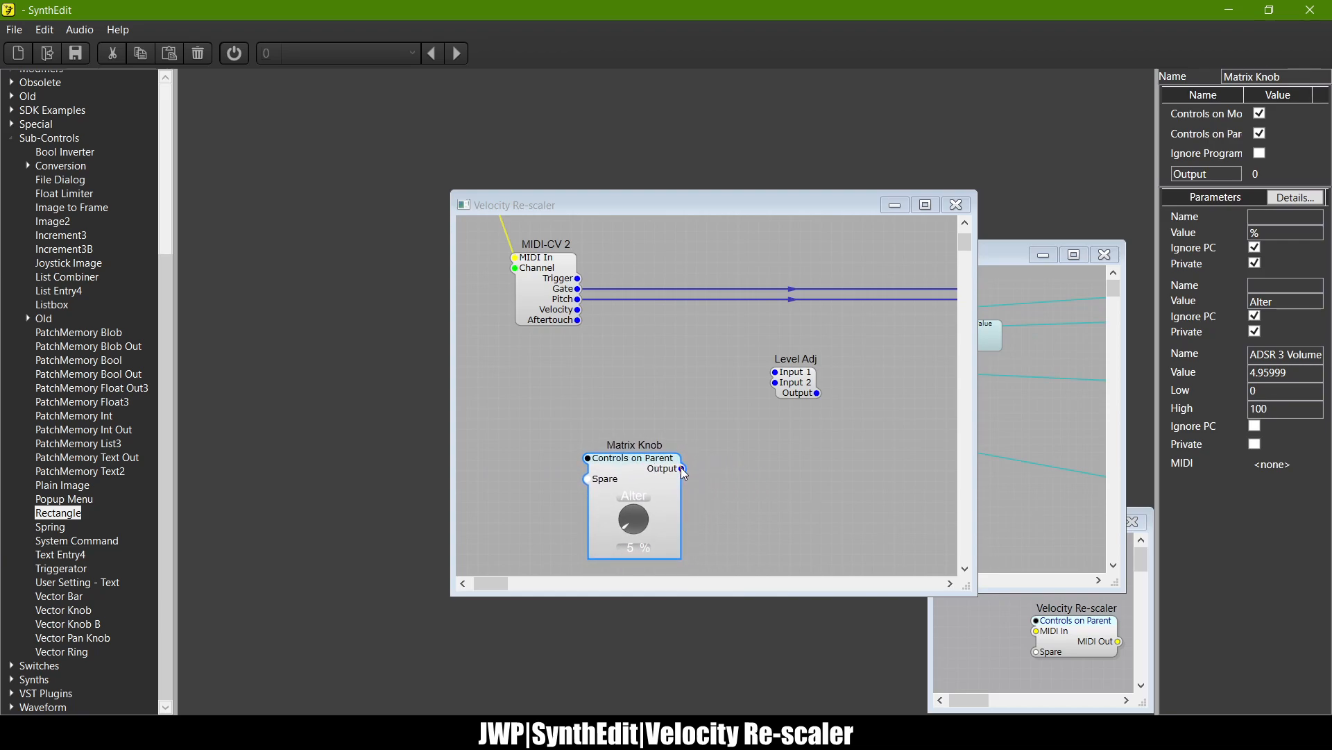
{"action": "left_click_drag", "start_coordinate": [774, 382], "coordinate": [755, 418]}
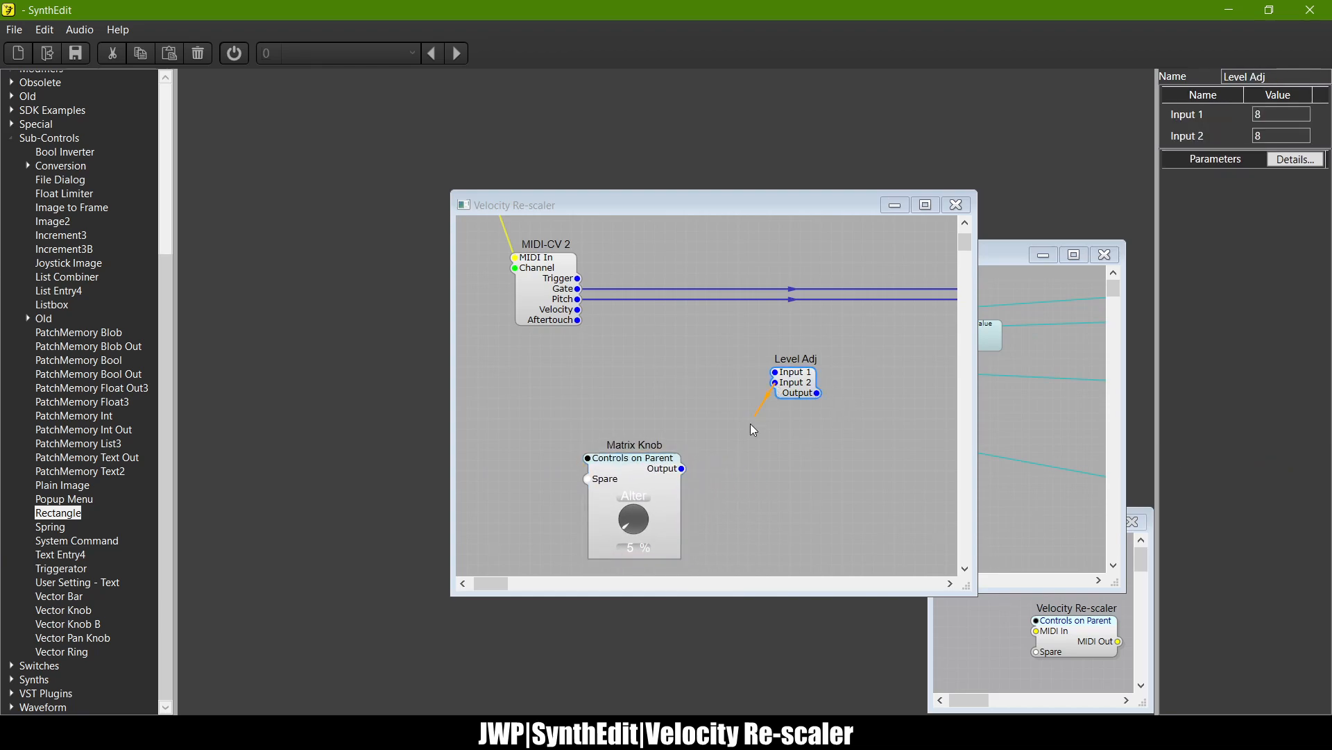
{"action": "left_click_drag", "start_coordinate": [698, 472], "coordinate": [694, 472]}
Step: Route the MIDI-CV 2 Velocity output through Level Adj Input 1 and Output to the Velocity input of Trigger To MIDI
{"action": "left_click_drag", "start_coordinate": [578, 309], "coordinate": [776, 372]}
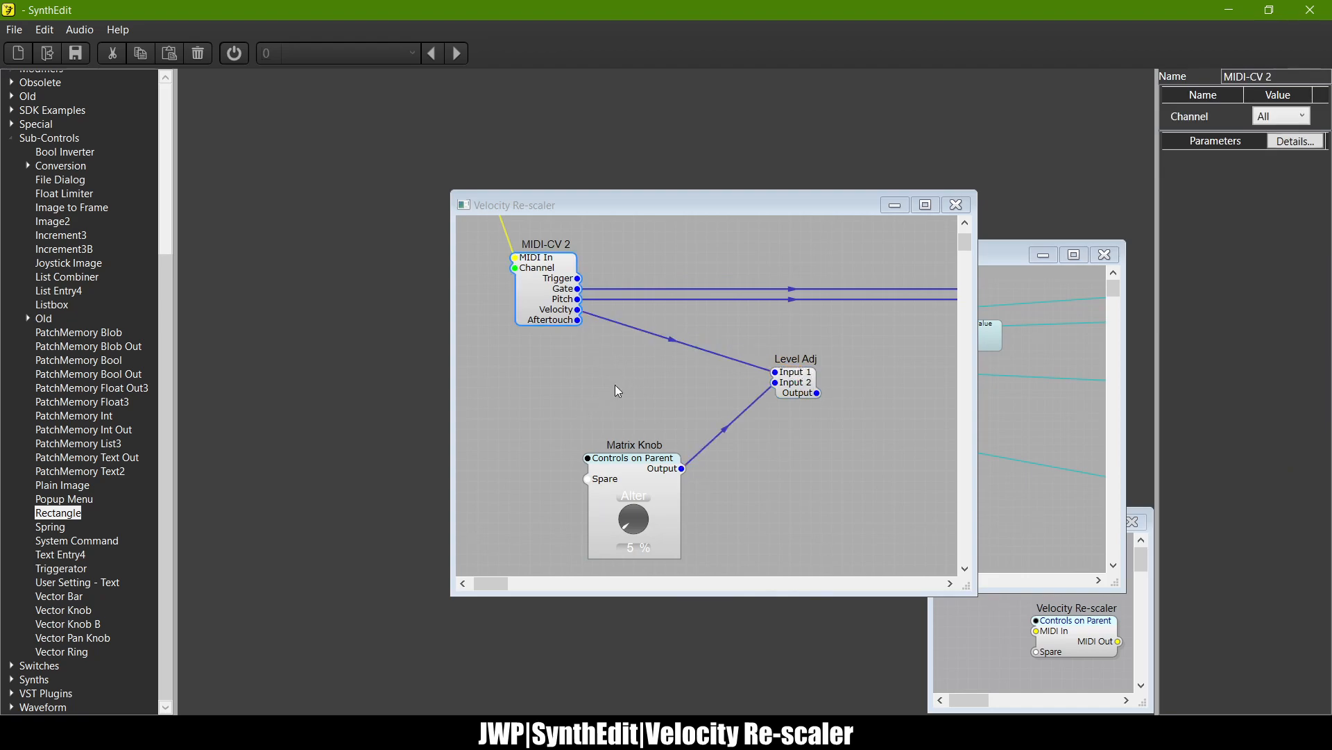
{"action": "scroll", "coordinate": [678, 387], "scroll_direction": "right", "scroll_amount": 5}
{"action": "left_click_drag", "start_coordinate": [608, 402], "coordinate": [804, 310]}
{"action": "left_click", "coordinate": [695, 419]}
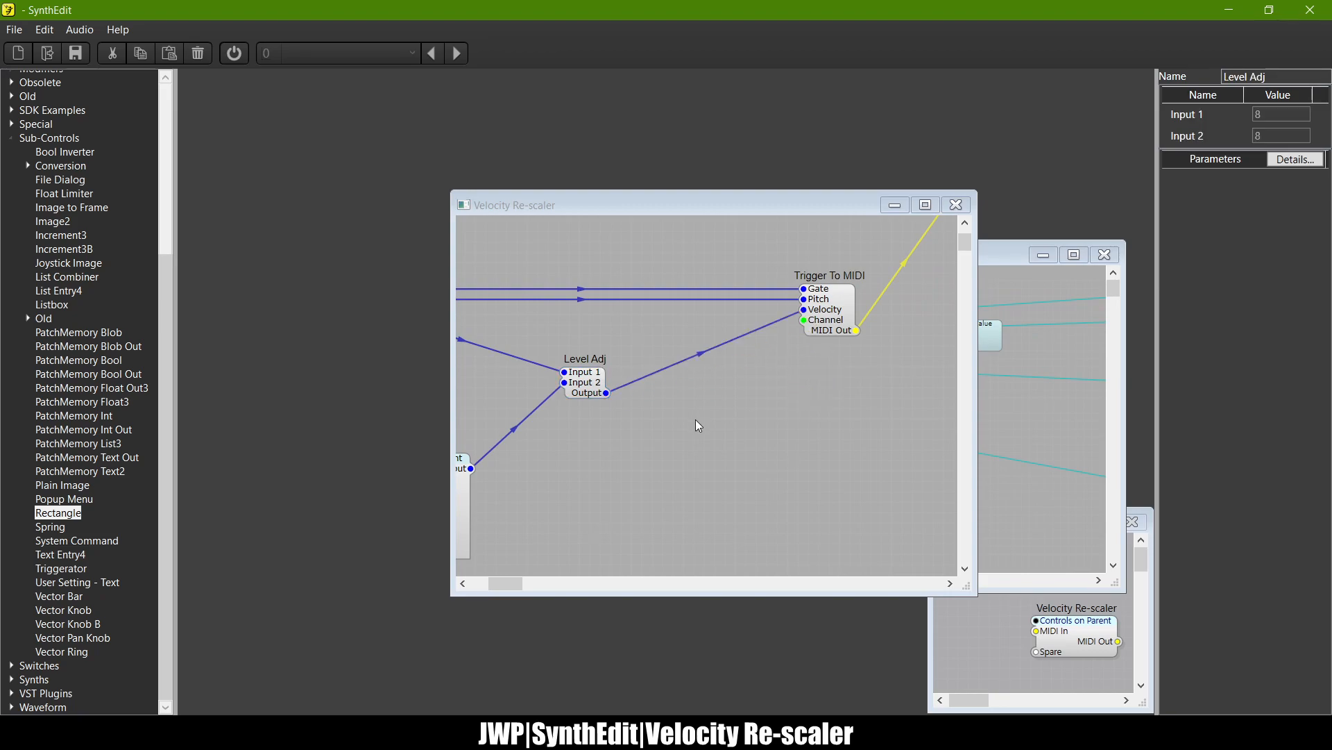
{"action": "left_click", "coordinate": [735, 526]}
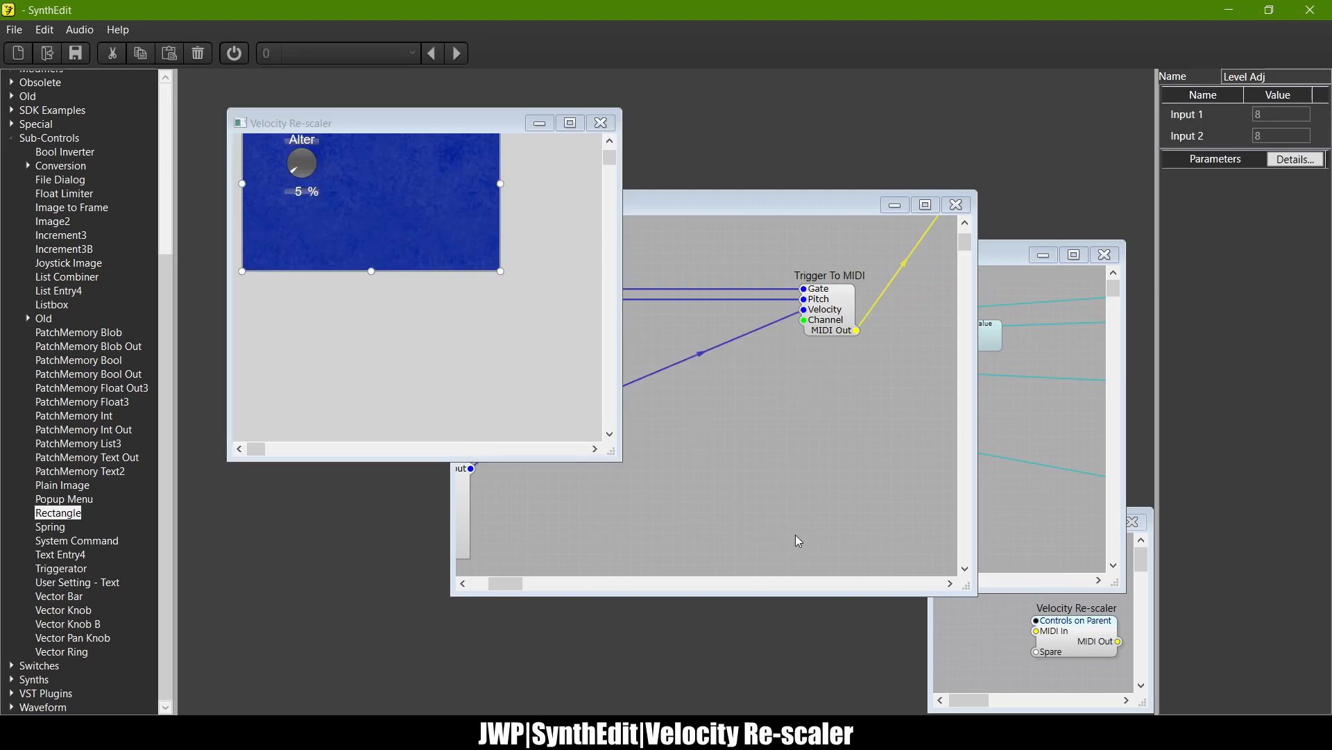
{"action": "left_click", "coordinate": [603, 125]}
Step: Open the Matrix Knob structure at full size and delete the Float Function between PatchMemory Float3 and the output IO Mod
{"action": "scroll", "coordinate": [735, 367], "scroll_direction": "left", "scroll_amount": 1}
{"action": "scroll", "coordinate": [735, 366], "scroll_direction": "left", "scroll_amount": 3}
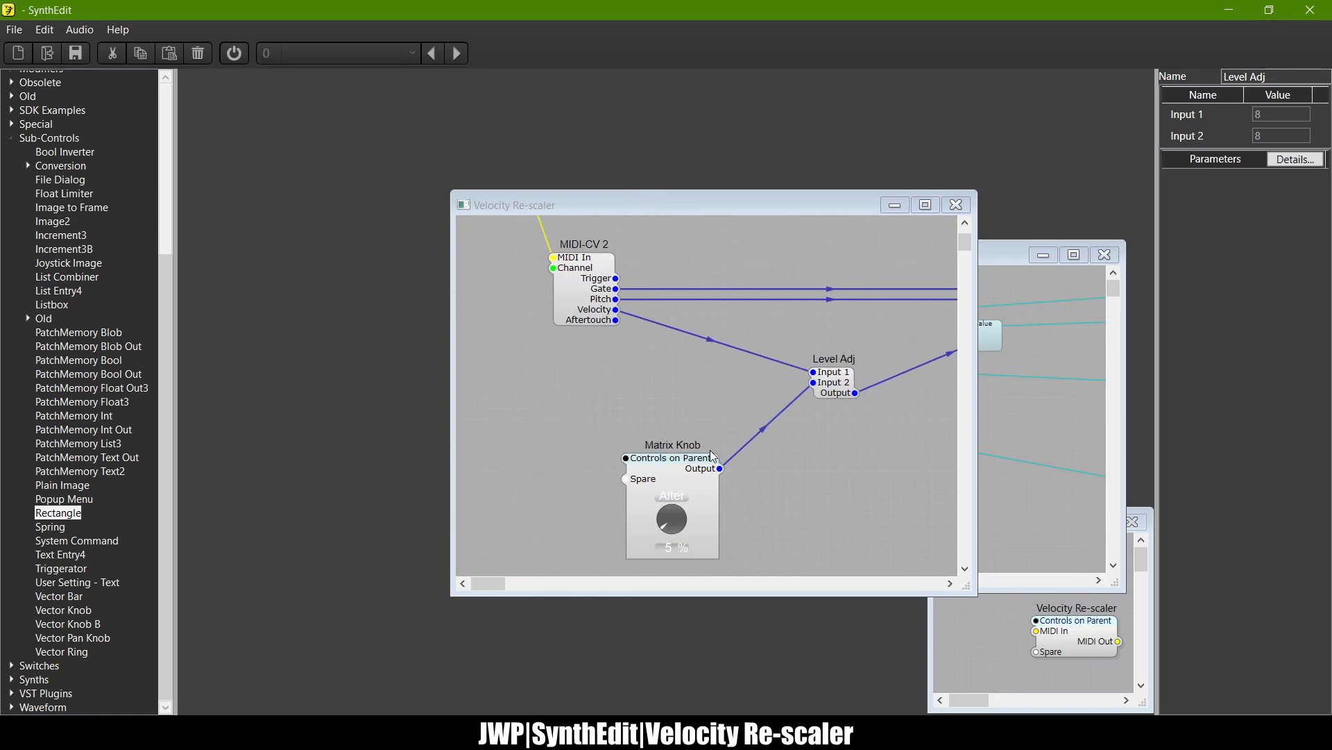
{"action": "double_click", "coordinate": [687, 467]}
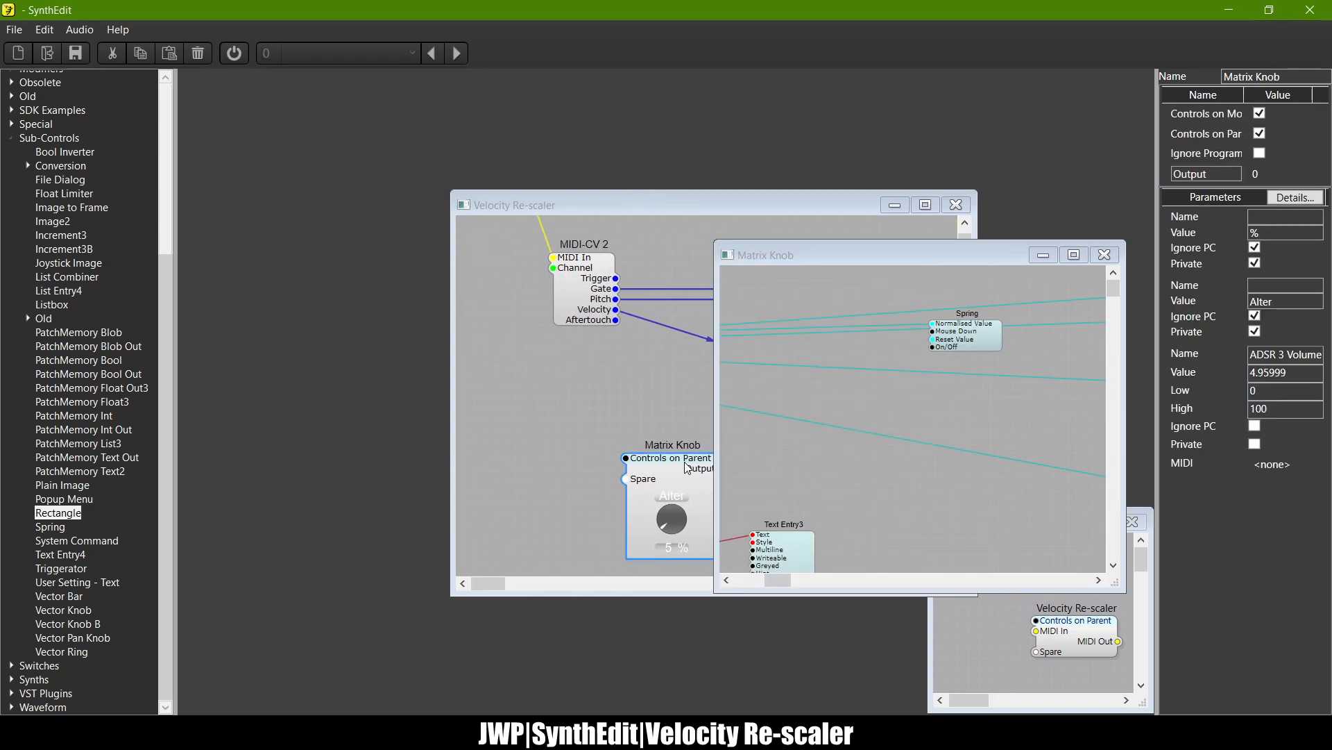
{"action": "double_click", "coordinate": [944, 252]}
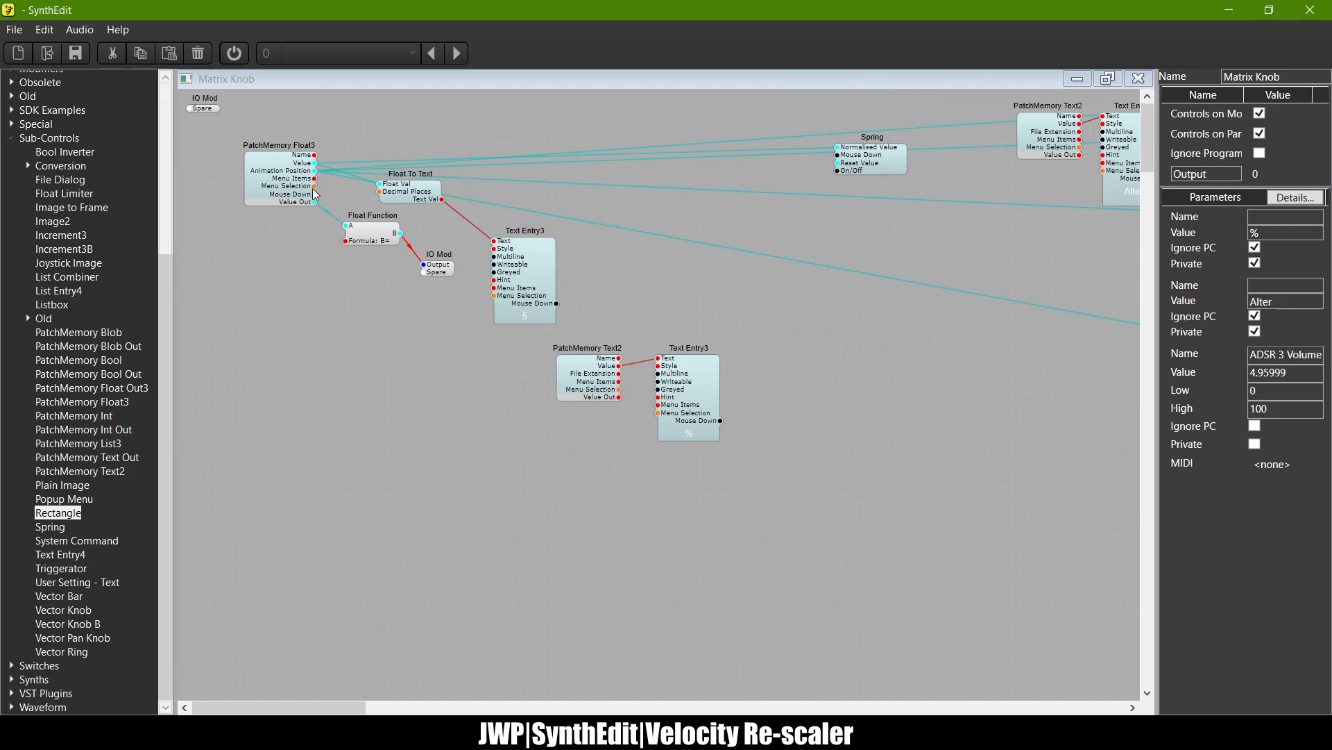
{"action": "left_click", "coordinate": [303, 183]}
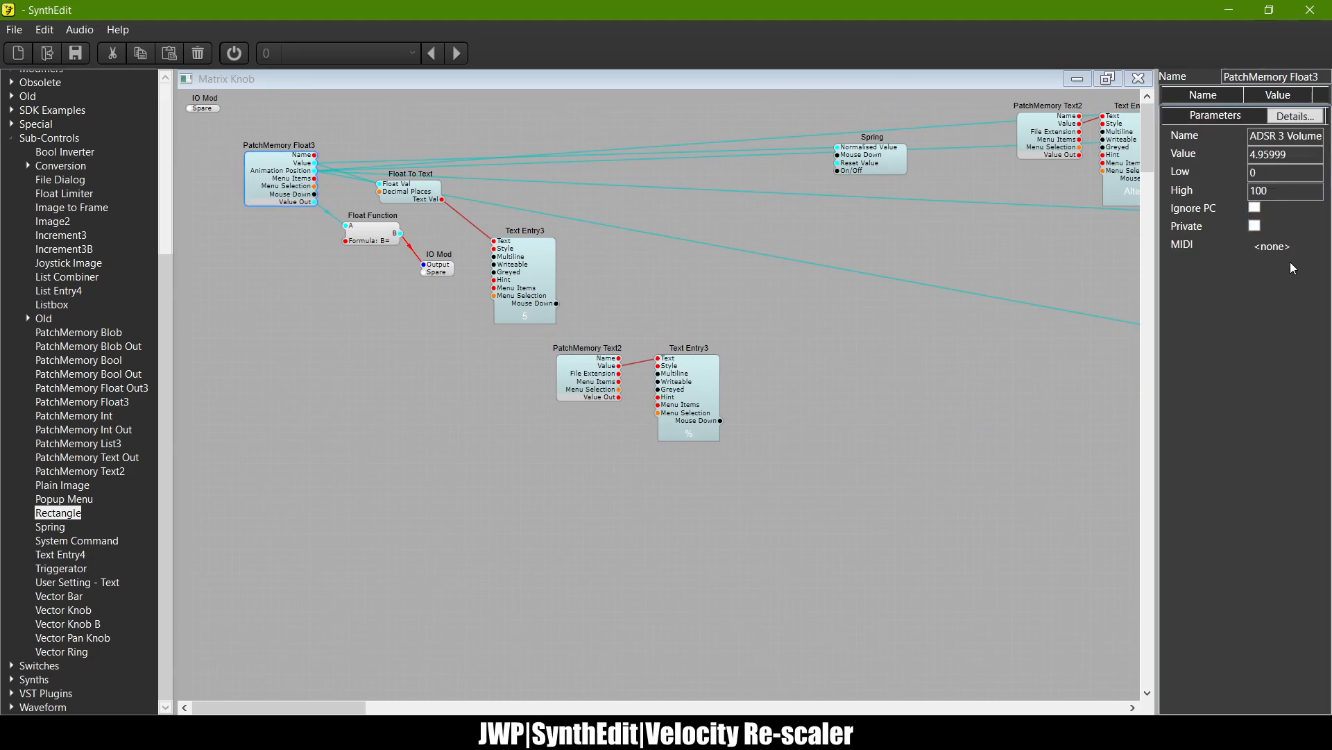
{"action": "left_click", "coordinate": [378, 237]}
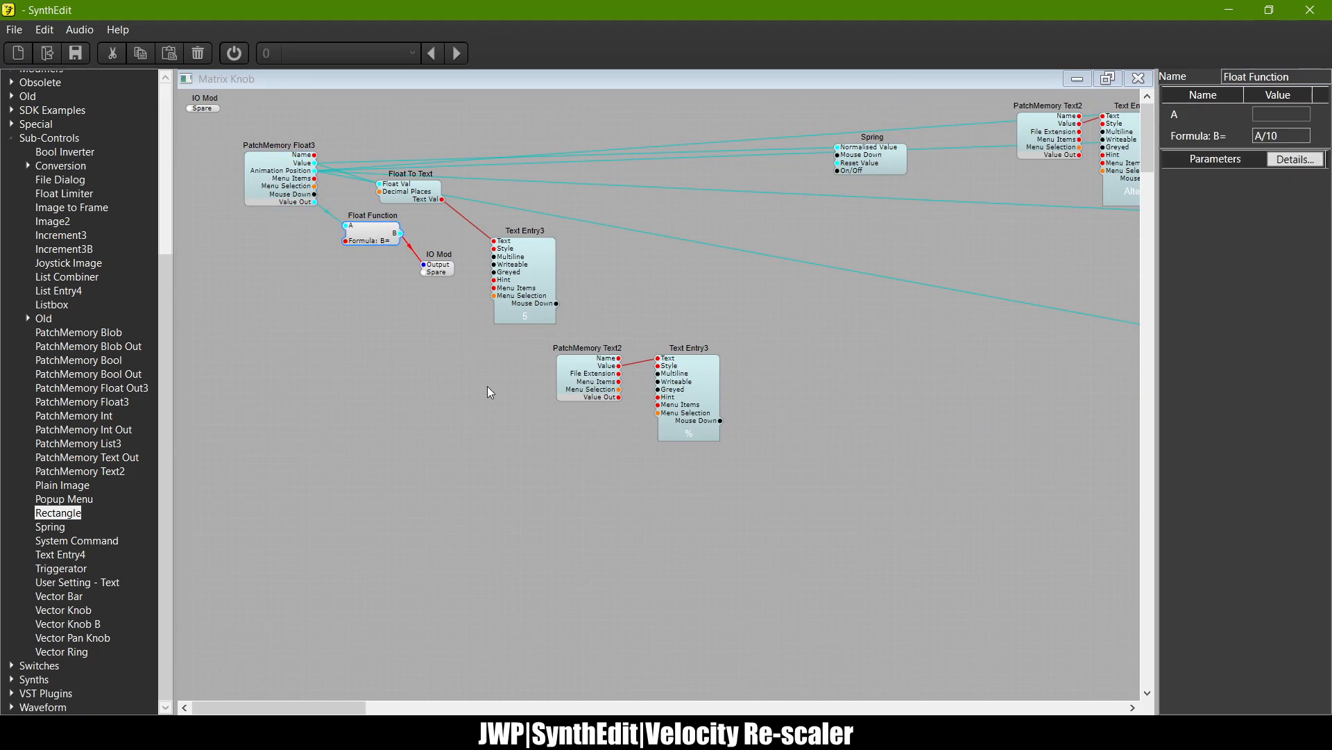
{"action": "key", "text": "Delete"}
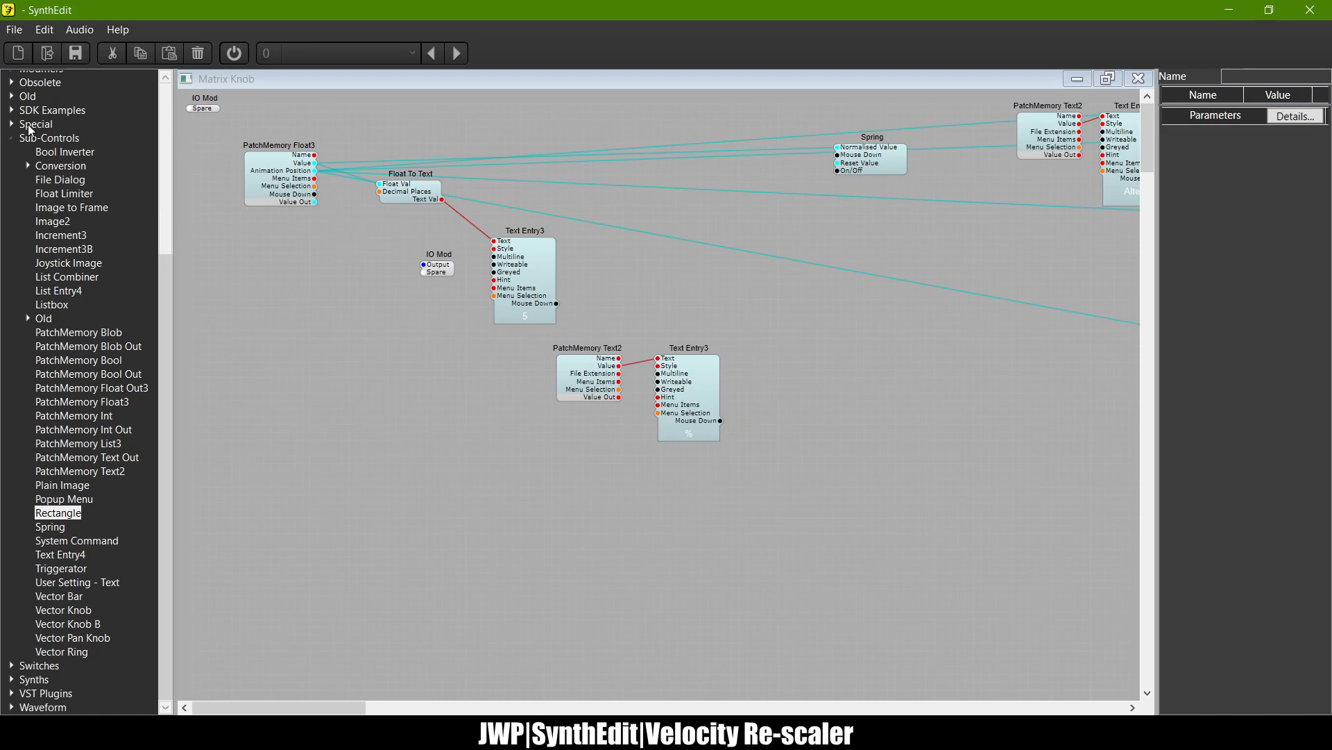
Step: Insert a Multiply module and wire it from the Value Out of PatchMemory Float3 to the Output of IO Mod
{"action": "left_click", "coordinate": [12, 138]}
{"action": "left_click", "coordinate": [11, 286]}
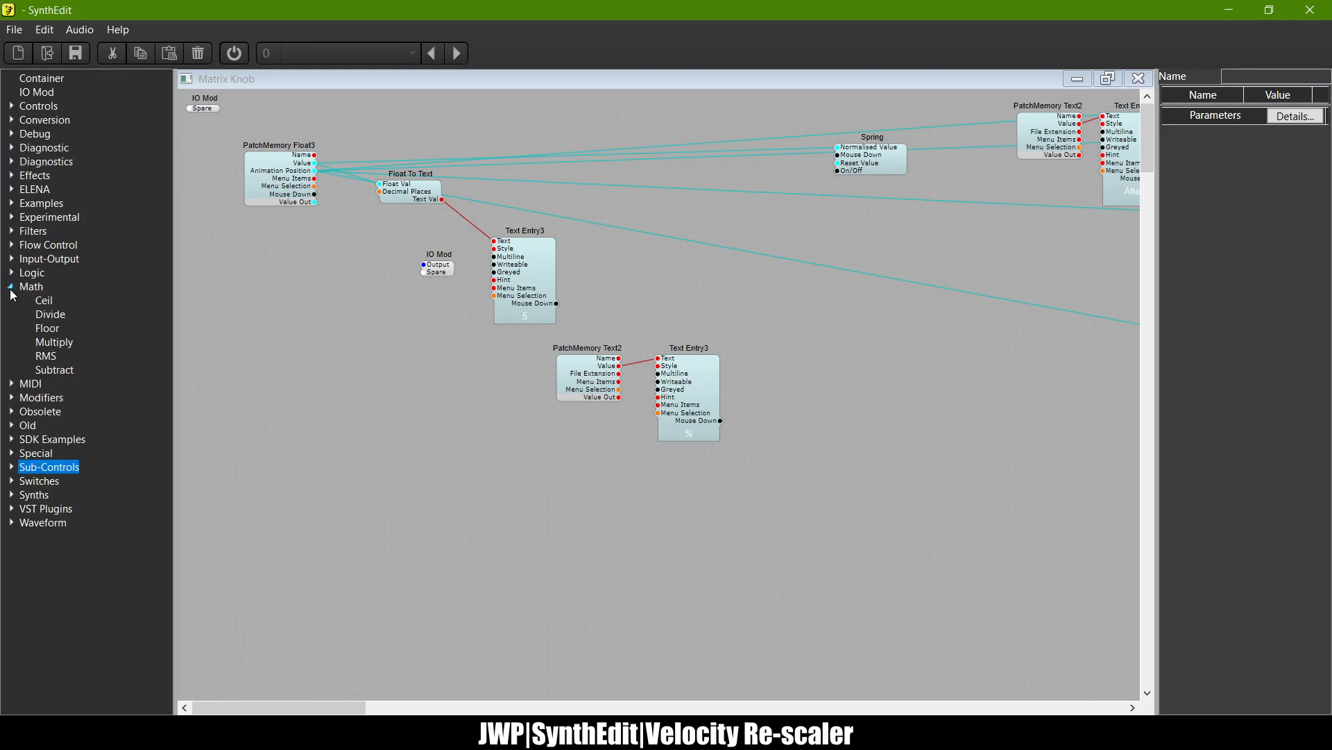
{"action": "left_click_drag", "start_coordinate": [55, 342], "coordinate": [215, 321]}
{"action": "left_click_drag", "start_coordinate": [341, 256], "coordinate": [341, 237]}
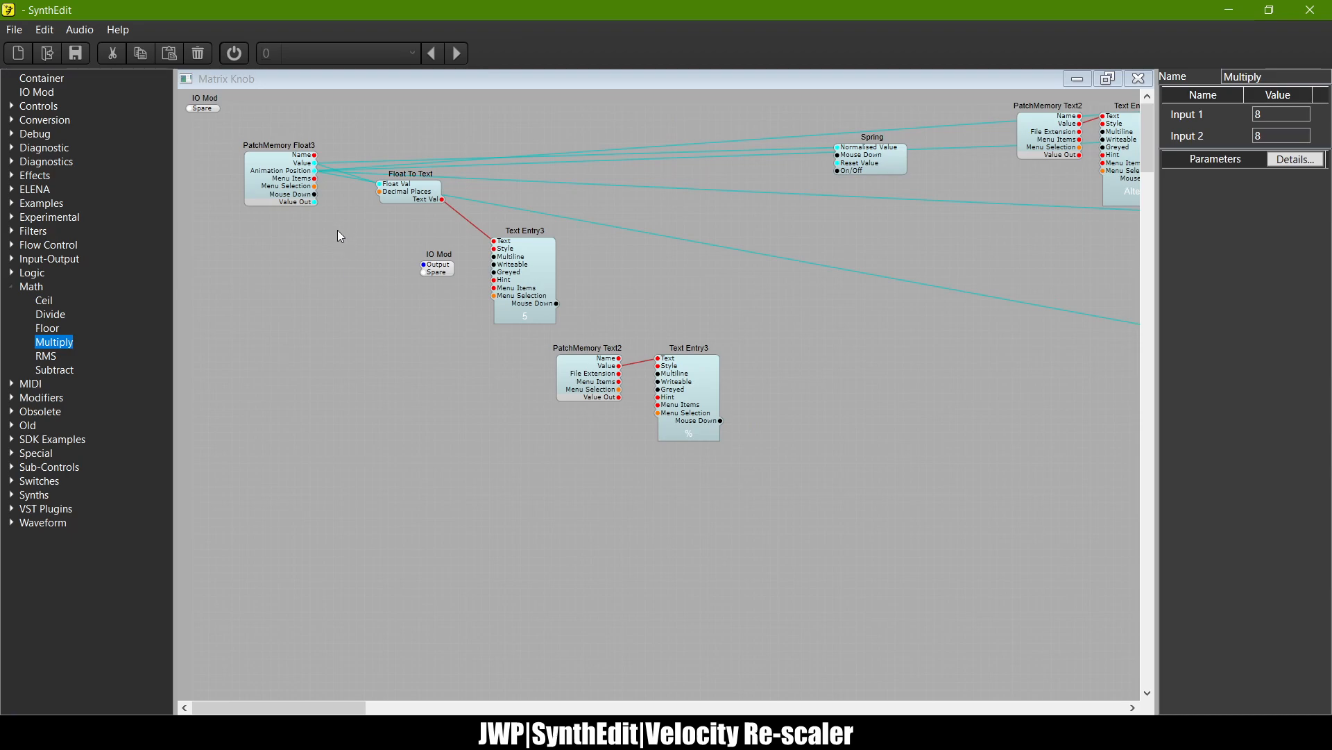
{"action": "left_click", "coordinate": [316, 204]}
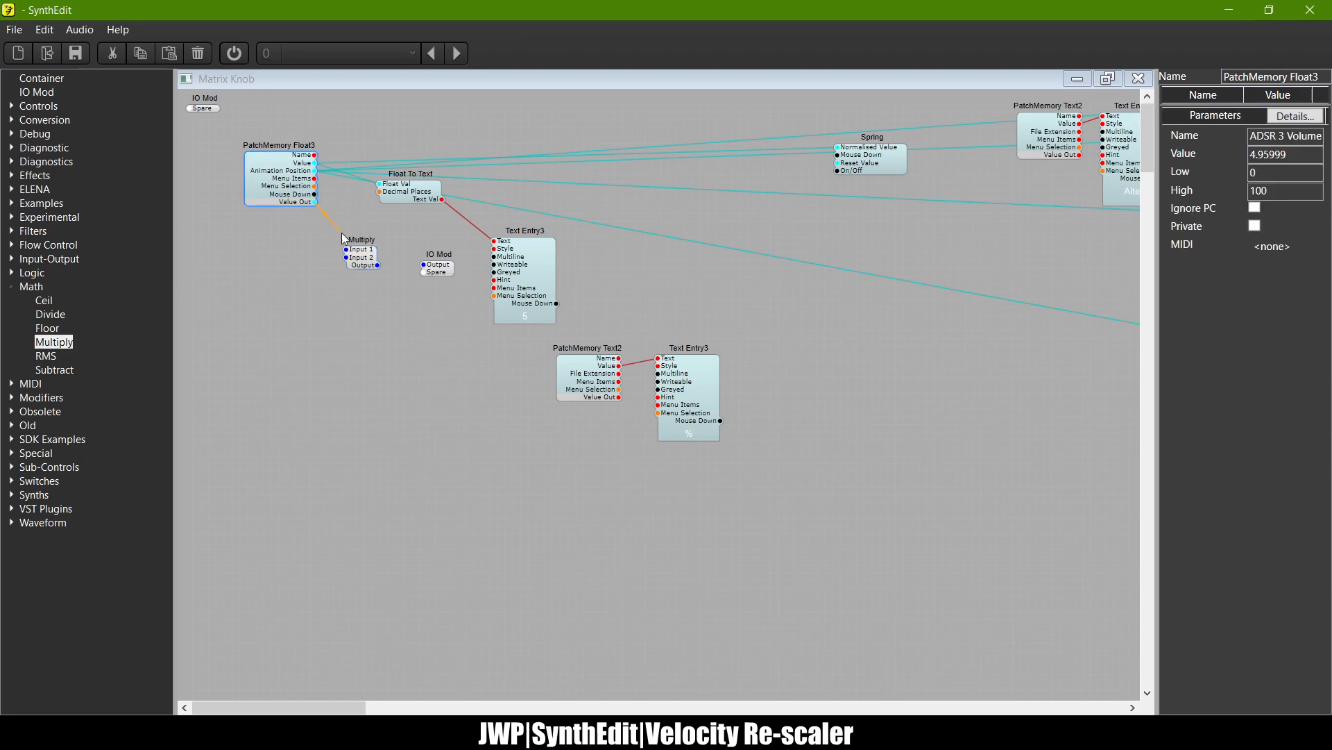
{"action": "left_click", "coordinate": [378, 266]}
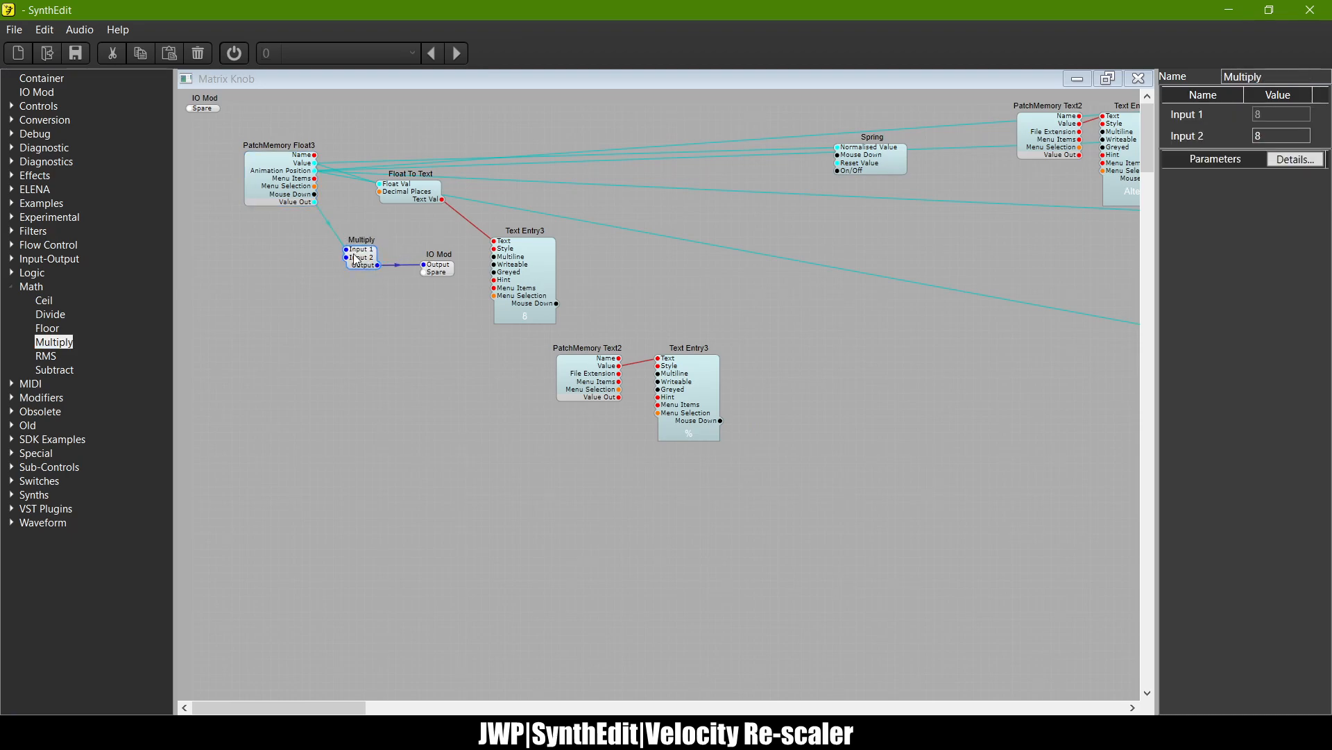
Step: Set Input 2 of the Multiply module to 0.1
{"action": "left_click_drag", "start_coordinate": [1302, 136], "coordinate": [1018, 158]}
{"action": "type", "text": "0.1"}
{"action": "key", "text": "Tab"}
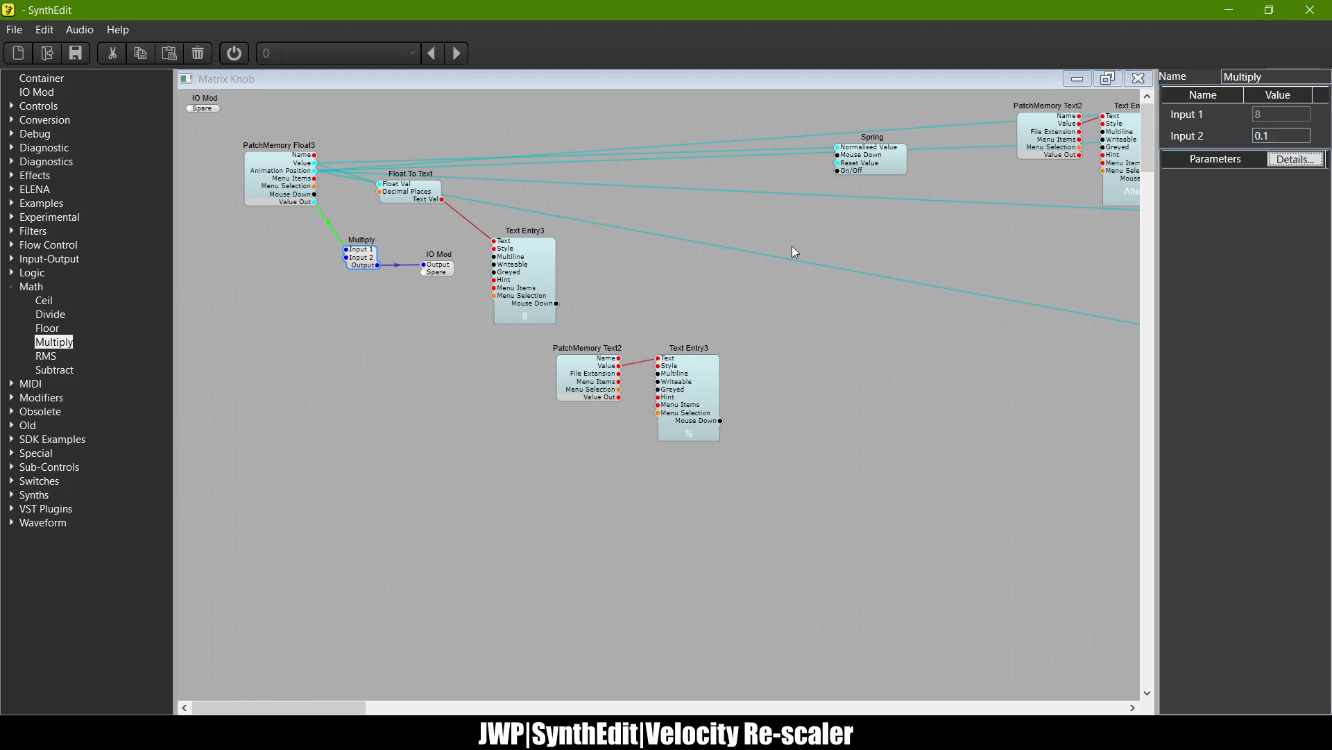
Step: Insert a PatchMemory Int module in the empty area below the existing Matrix Knob modules
{"action": "scroll", "coordinate": [791, 252], "scroll_direction": "right", "scroll_amount": 5}
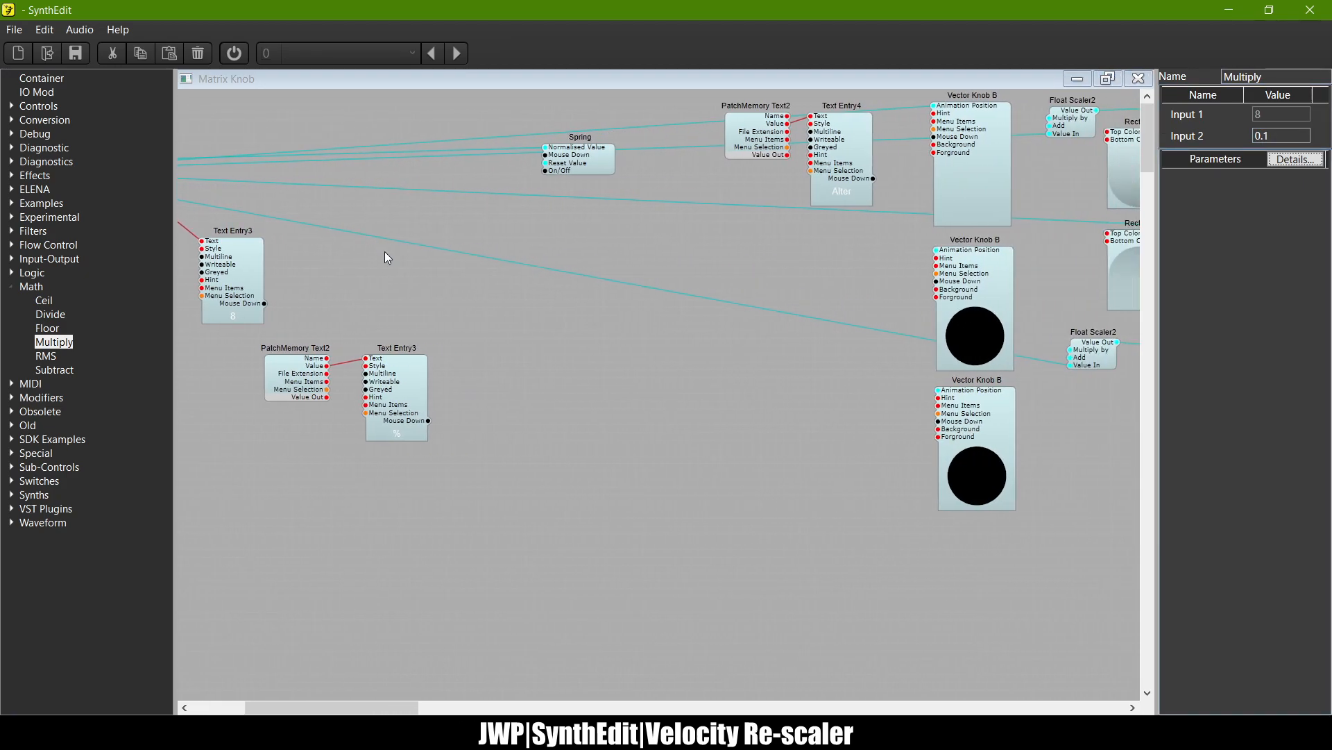
{"action": "double_click", "coordinate": [22, 288]}
{"action": "scroll", "coordinate": [445, 379], "scroll_direction": "down", "scroll_amount": 5}
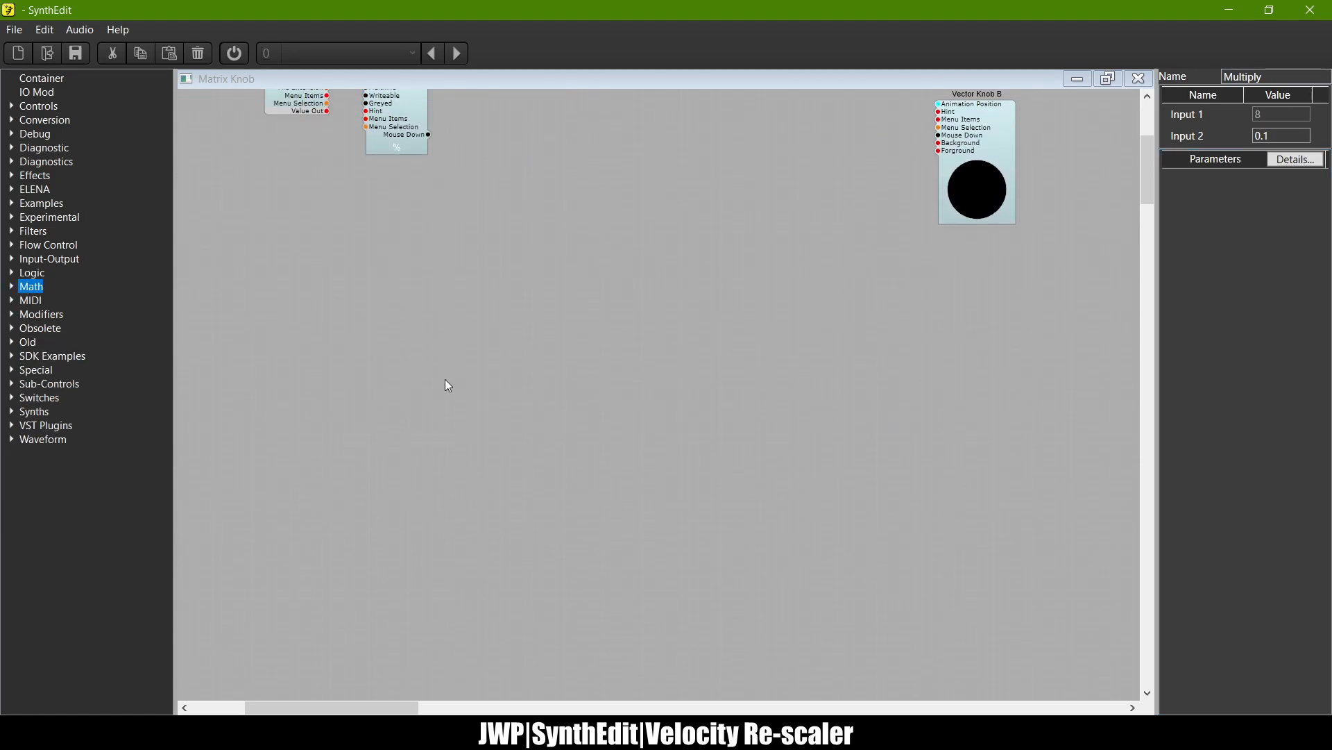
{"action": "left_click", "coordinate": [12, 384]}
{"action": "left_click_drag", "start_coordinate": [165, 229], "coordinate": [167, 469]}
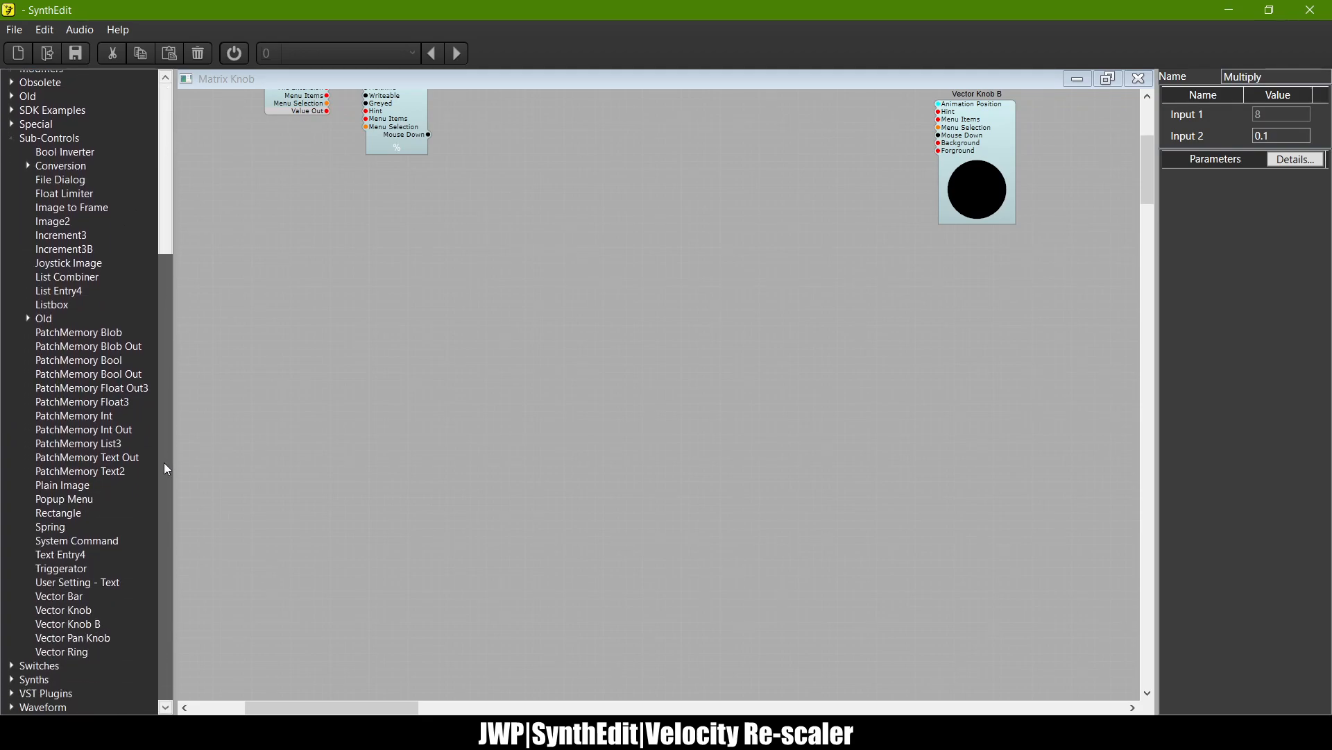
{"action": "scroll", "coordinate": [152, 357], "scroll_direction": "up", "scroll_amount": 2}
{"action": "scroll", "coordinate": [154, 342], "scroll_direction": "down", "scroll_amount": 2}
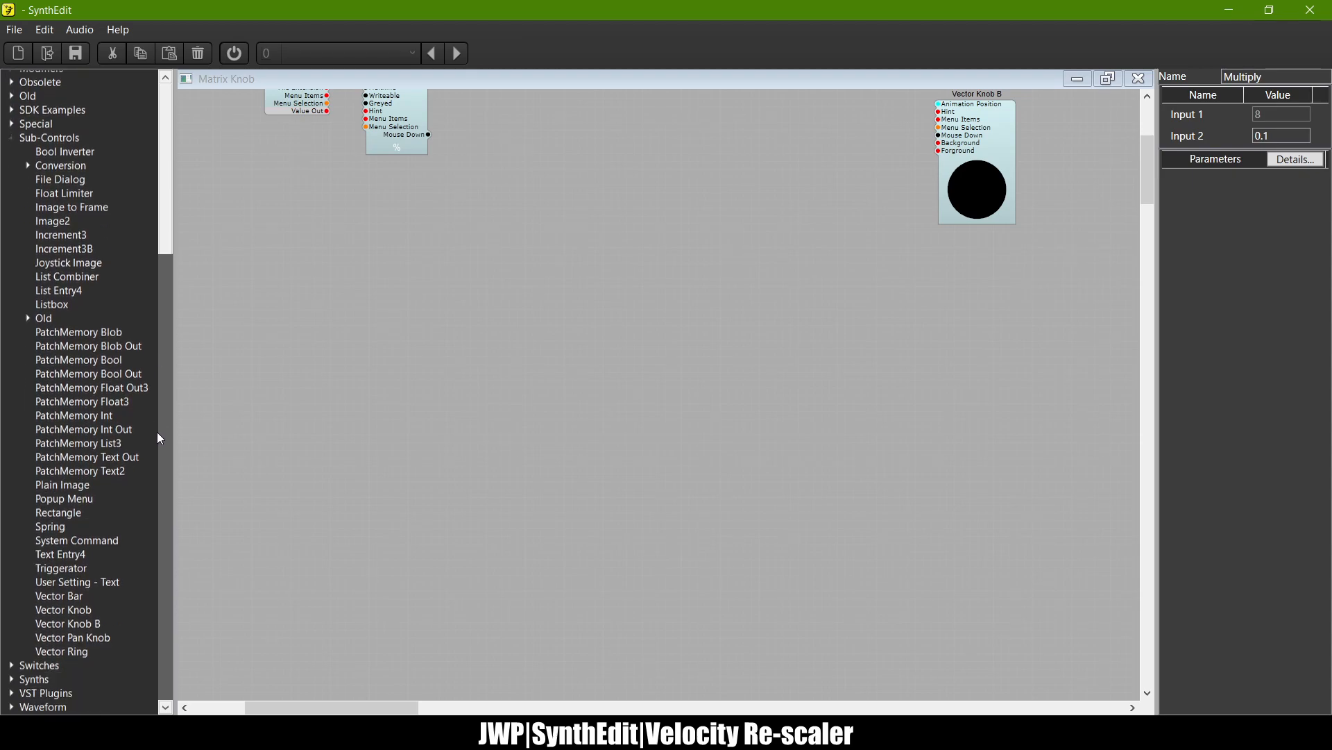
{"action": "scroll", "coordinate": [157, 432], "scroll_direction": "up", "scroll_amount": 2}
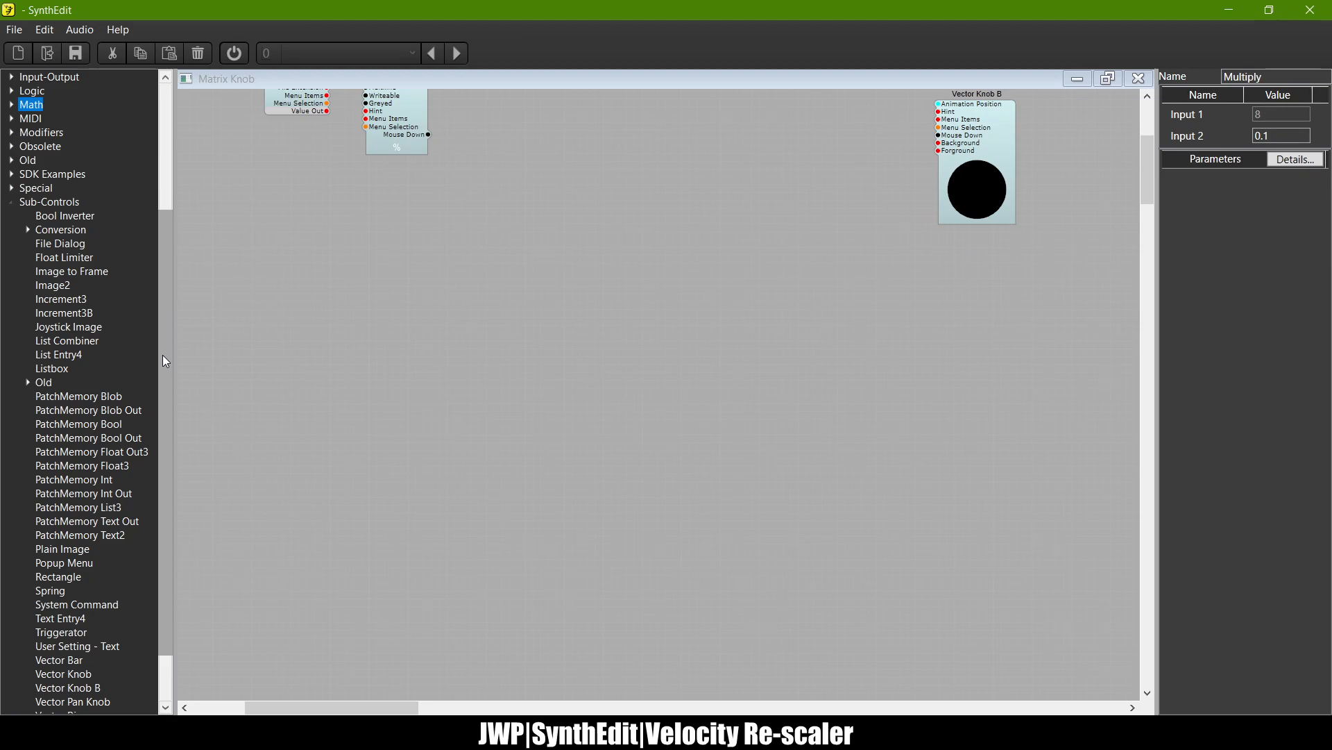
{"action": "mouse_move", "coordinate": [162, 355]}
{"action": "left_mouse_down"}
{"action": "mouse_move", "coordinate": [168, 301]}
{"action": "mouse_move", "coordinate": [168, 344]}
{"action": "left_mouse_up"}
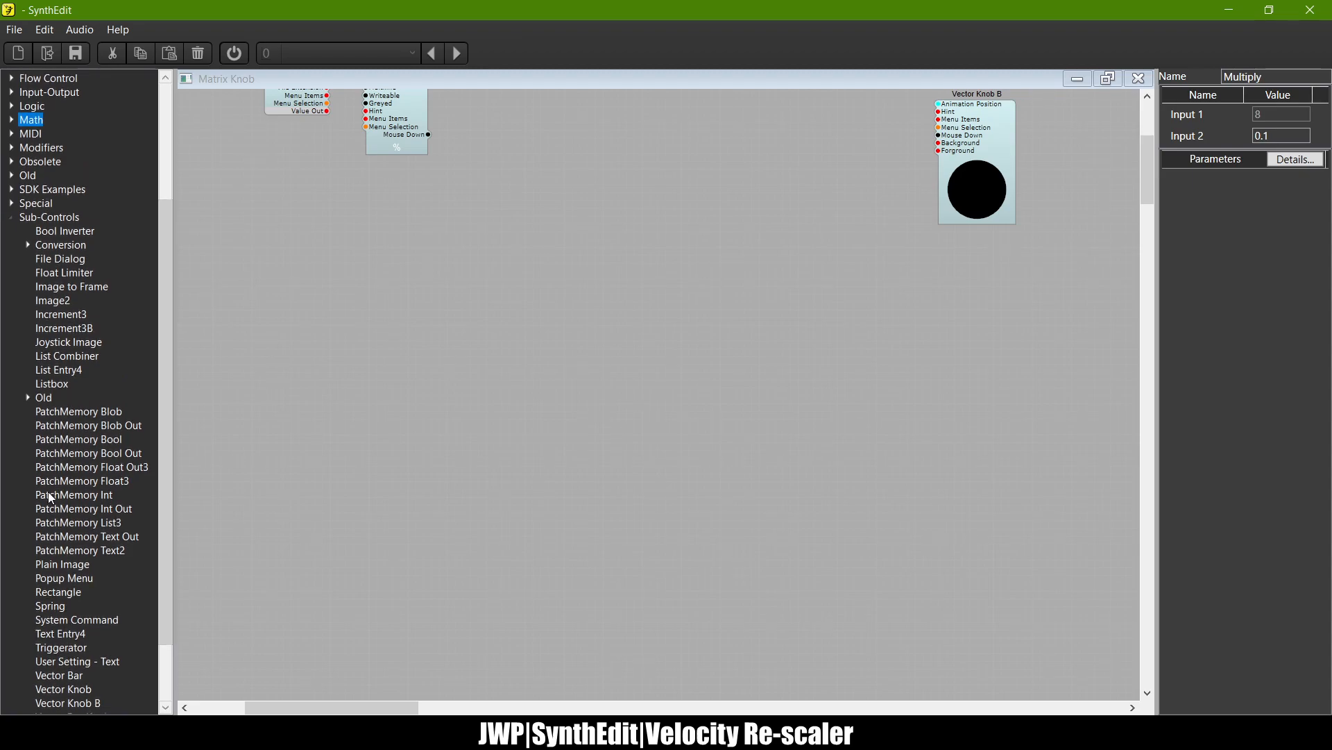
{"action": "left_click_drag", "start_coordinate": [73, 495], "coordinate": [331, 351]}
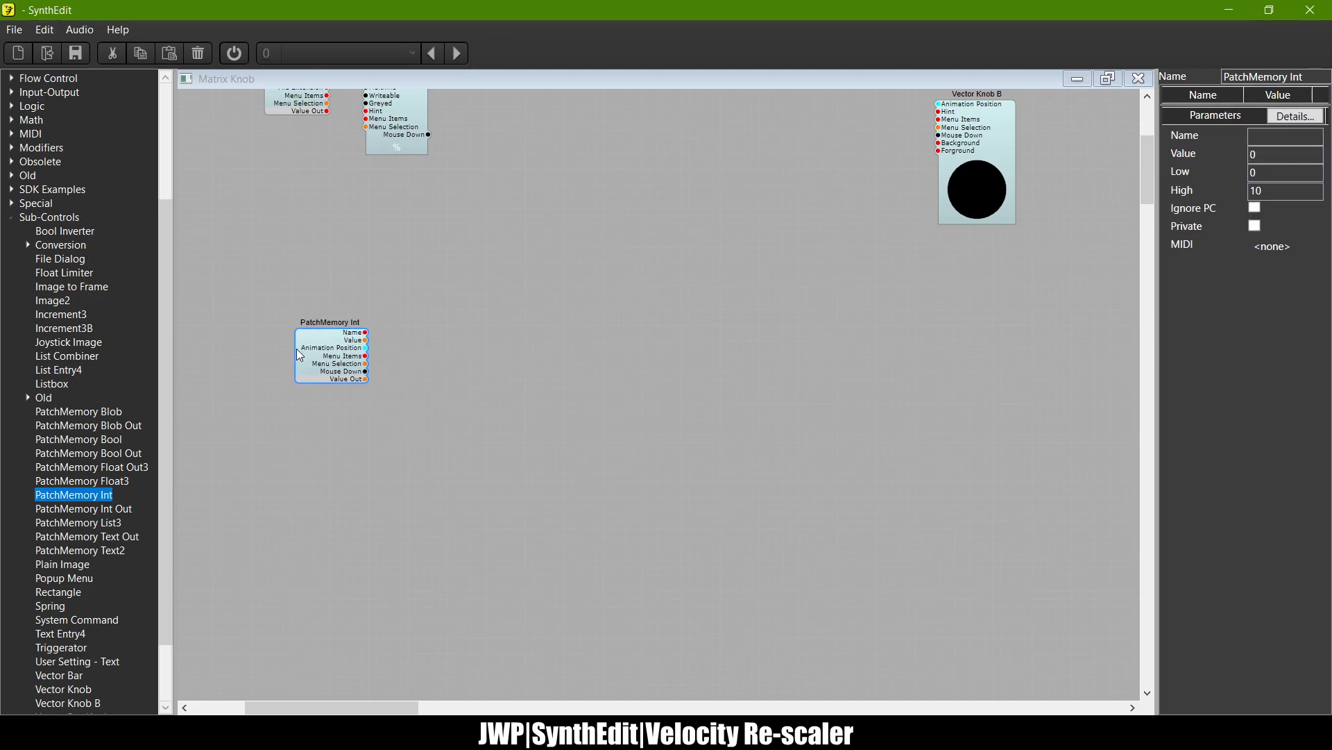
Step: Reposition the PatchMemory Int module slightly and set its Value to -1 and High to 0
{"action": "left_click_drag", "start_coordinate": [328, 361], "coordinate": [321, 366]}
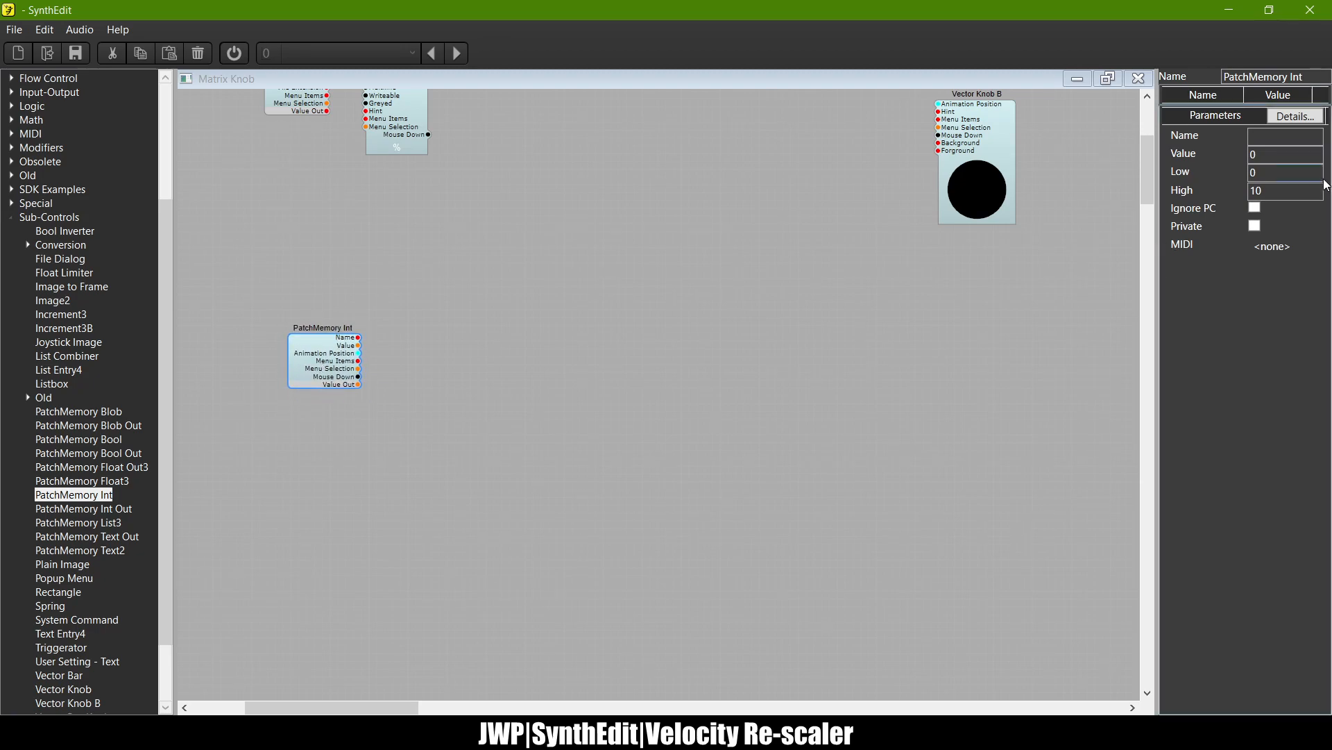
{"action": "double_click", "coordinate": [1282, 155]}
{"action": "type", "text": "-1"}
{"action": "key", "text": "Tab"}
{"action": "key", "text": "Tab"}
{"action": "type", "text": "0"}
{"action": "key", "text": "Tab"}
Step: Add a Spring module and place it well to the right of the PatchMemory Int module
{"action": "scroll", "coordinate": [82, 318], "scroll_direction": "down", "scroll_amount": 2}
{"action": "left_click_drag", "start_coordinate": [64, 530], "coordinate": [534, 413]}
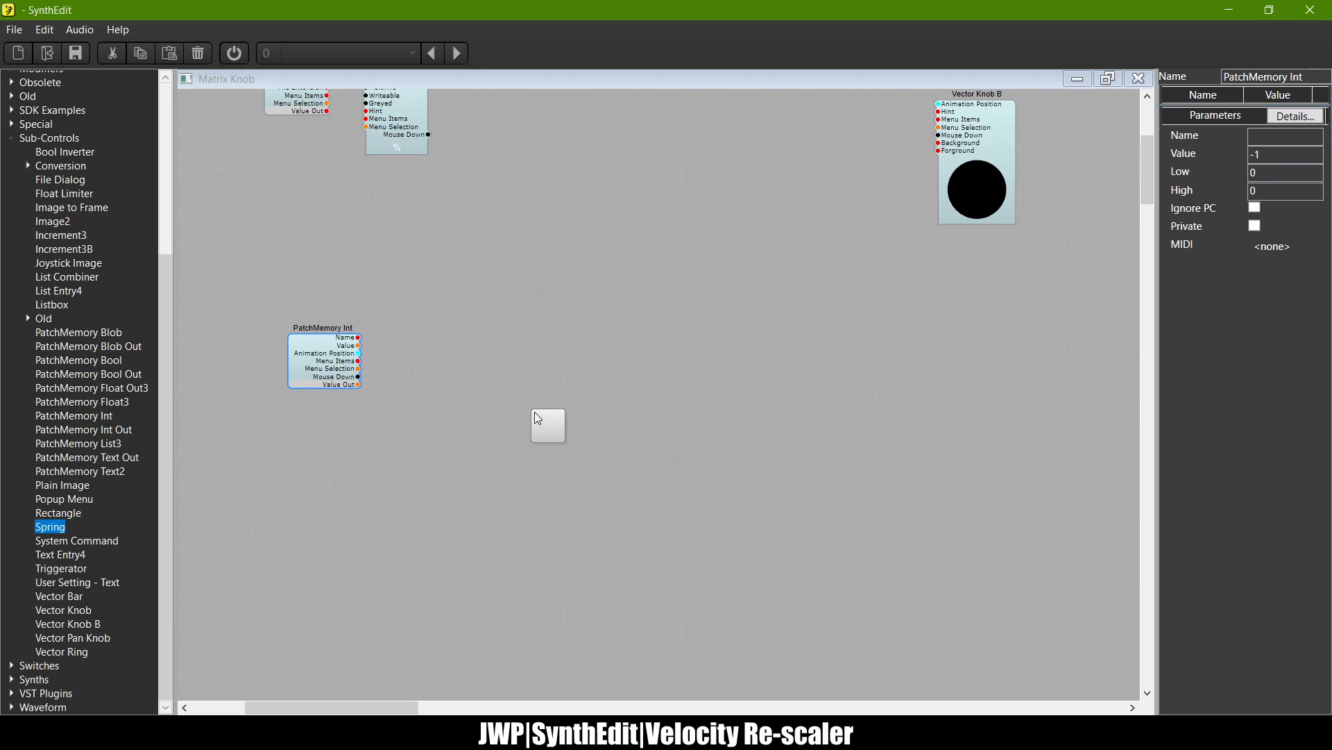
{"action": "left_click_drag", "start_coordinate": [533, 352], "coordinate": [533, 351]}
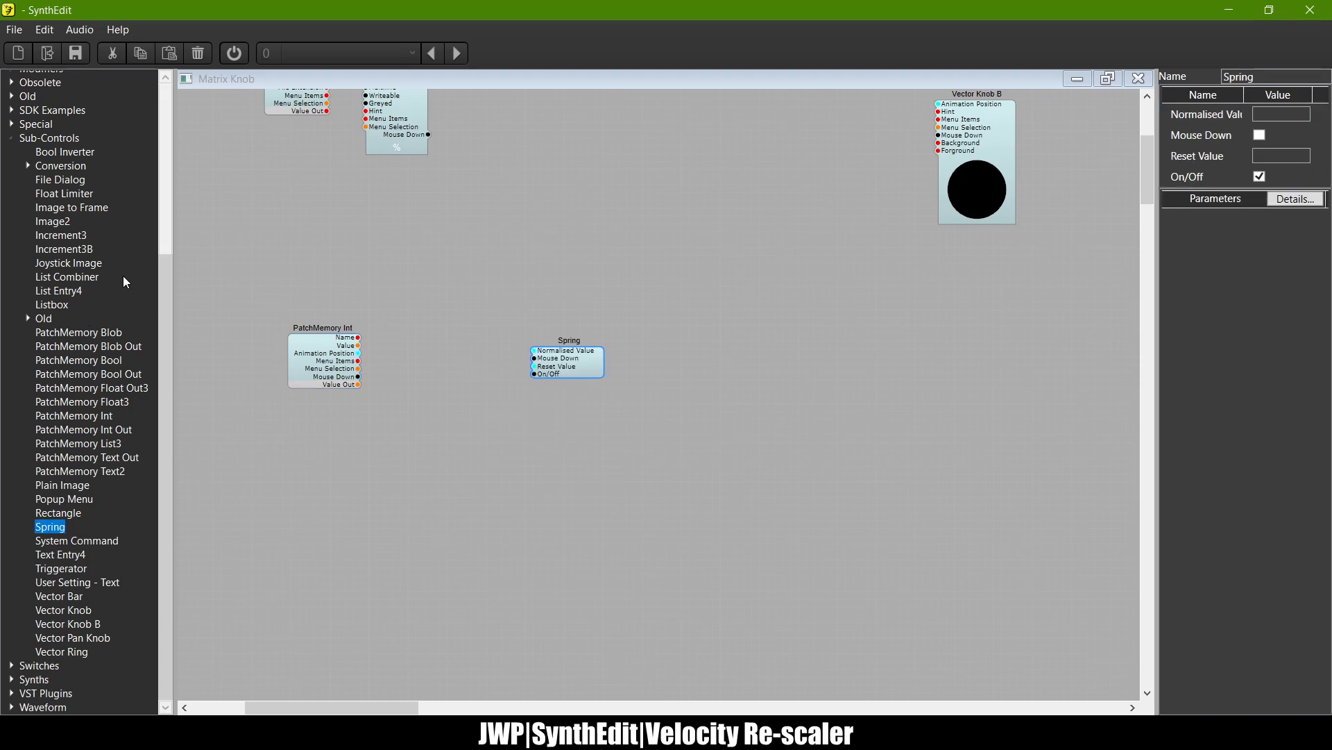
{"action": "left_click_drag", "start_coordinate": [564, 372], "coordinate": [677, 375]}
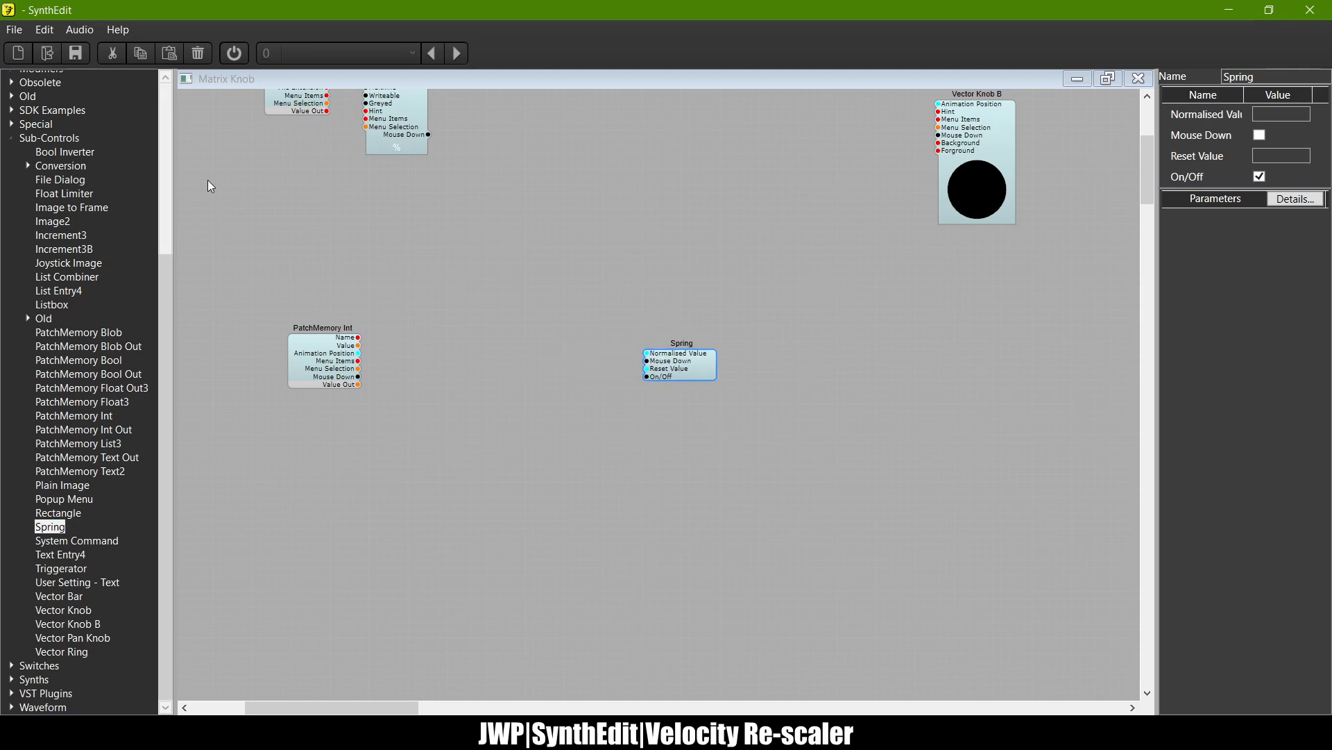
Step: Add an Int to Bools module and wire it between PatchMemory Int's Value and the new Spring's Mouse Down
{"action": "left_click", "coordinate": [28, 166]}
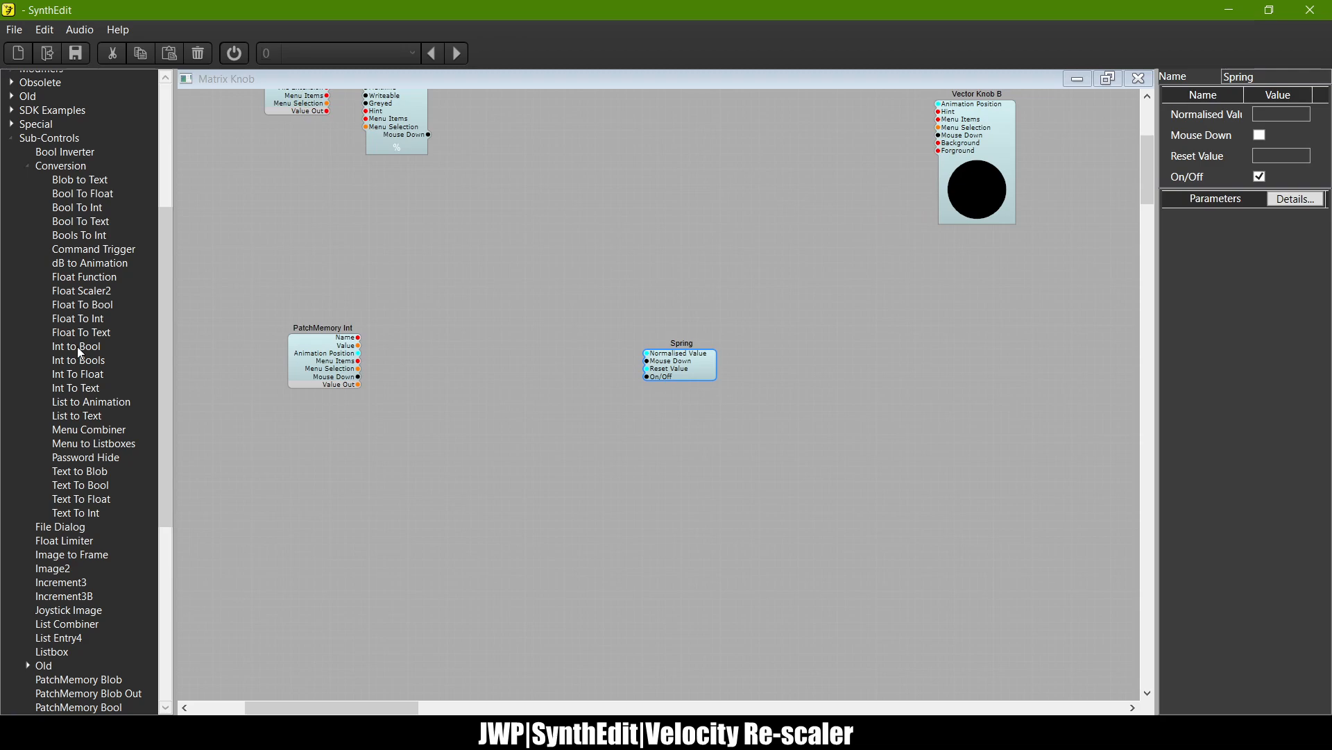
{"action": "left_click_drag", "start_coordinate": [440, 356], "coordinate": [441, 357]}
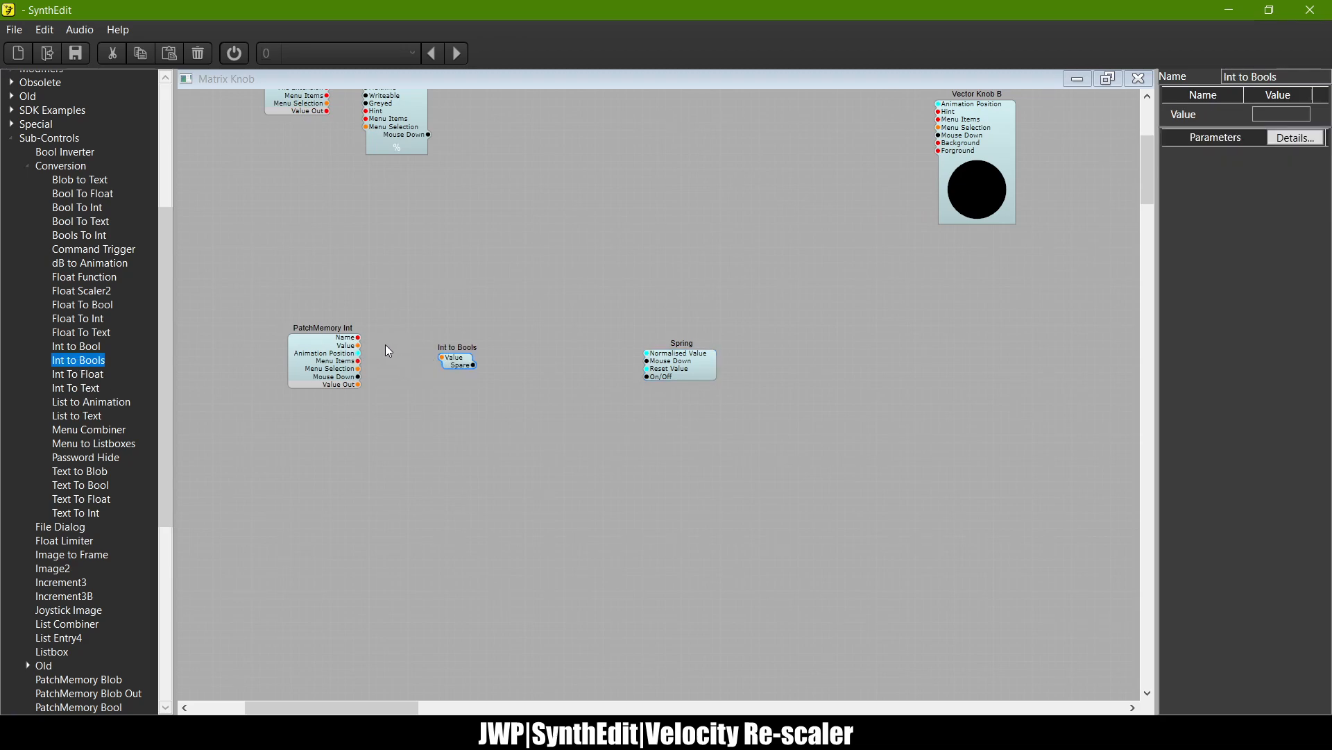
{"action": "left_click_drag", "start_coordinate": [358, 346], "coordinate": [442, 356]}
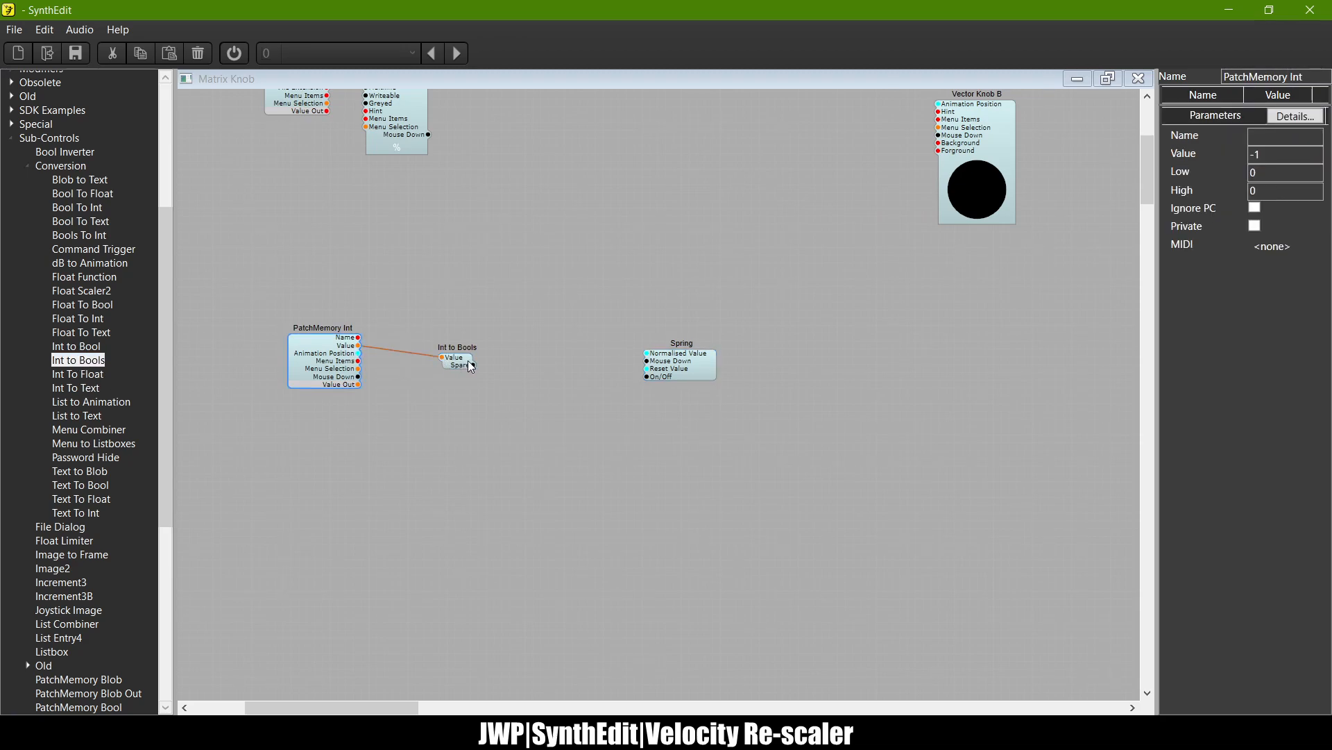
{"action": "left_click", "coordinate": [475, 364]}
{"action": "left_click_drag", "start_coordinate": [647, 360], "coordinate": [647, 360]}
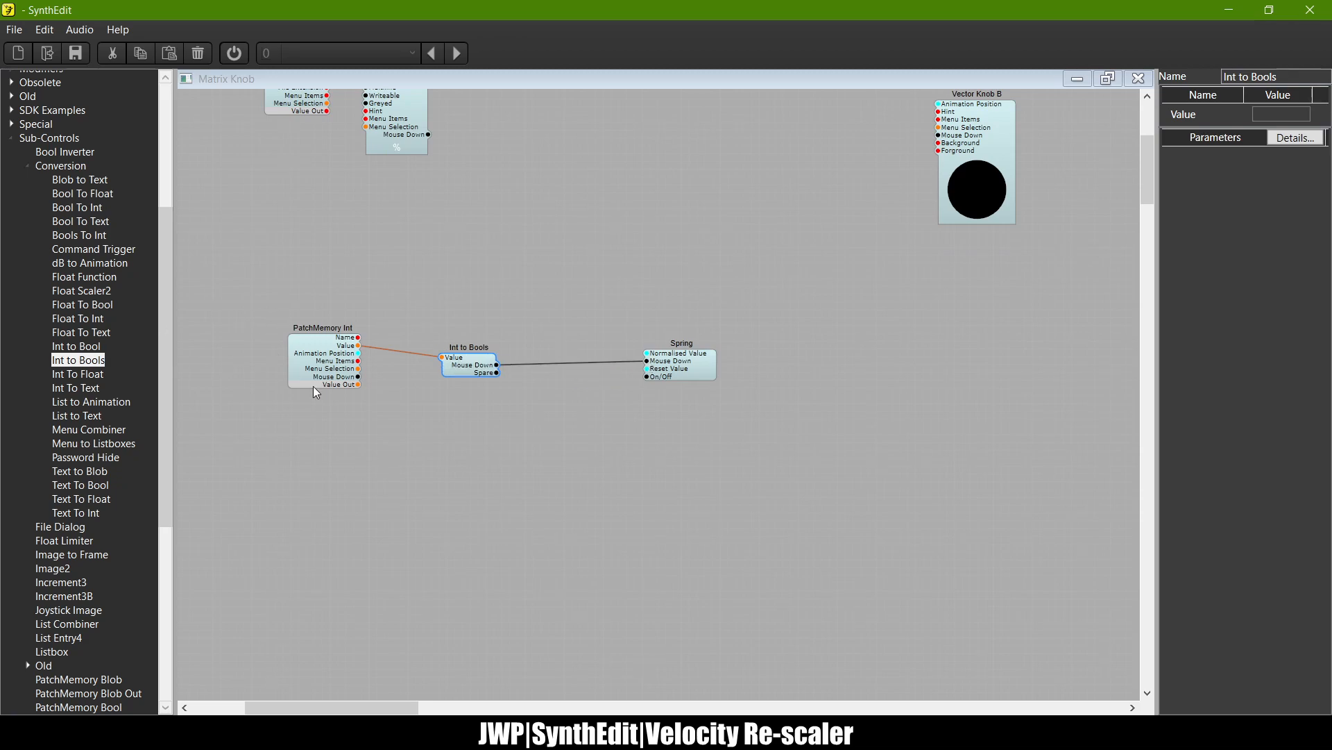
Step: Connect PatchMemory Float3's Animation Position to the new Spring's Normalised Value
{"action": "left_click", "coordinate": [29, 166]}
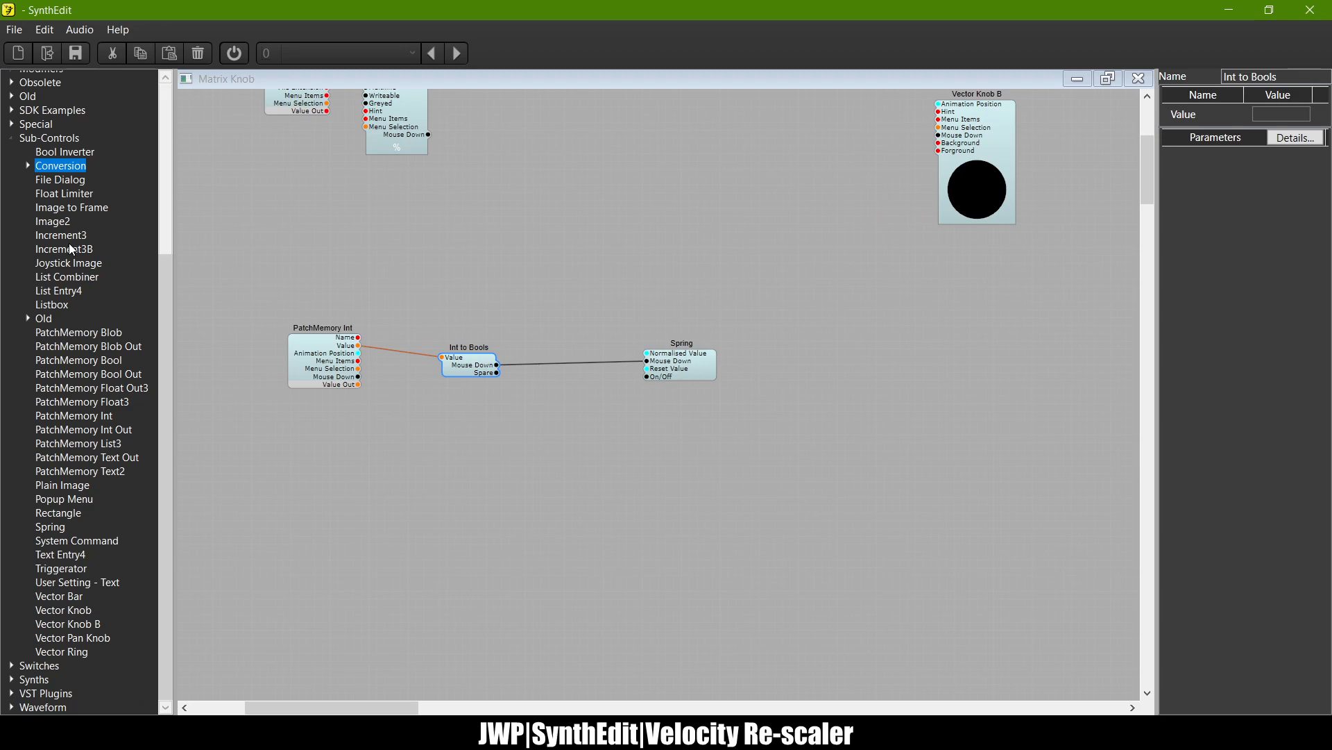
{"action": "left_click", "coordinate": [28, 163]}
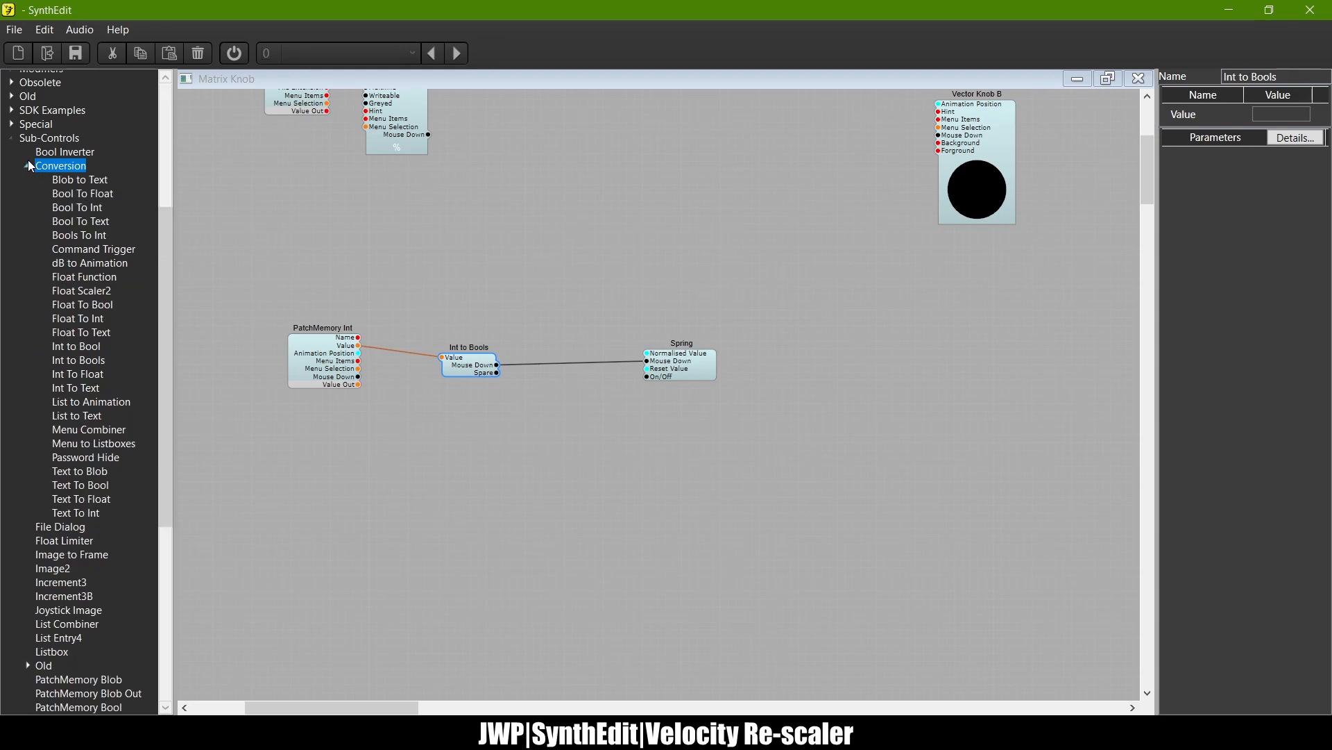
{"action": "scroll", "coordinate": [284, 248], "scroll_direction": "left", "scroll_amount": 5}
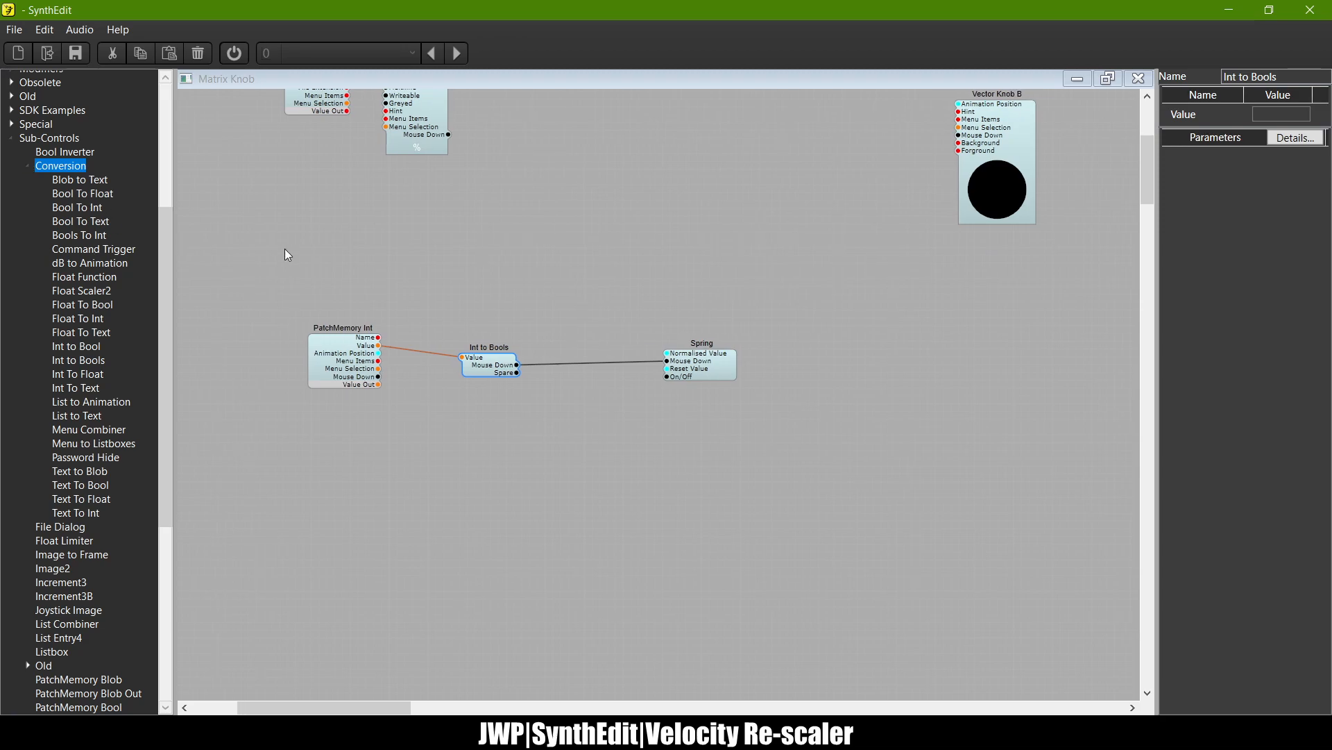
{"action": "scroll", "coordinate": [284, 248], "scroll_direction": "up", "scroll_amount": 5}
{"action": "scroll", "coordinate": [394, 270], "scroll_direction": "left", "scroll_amount": 3}
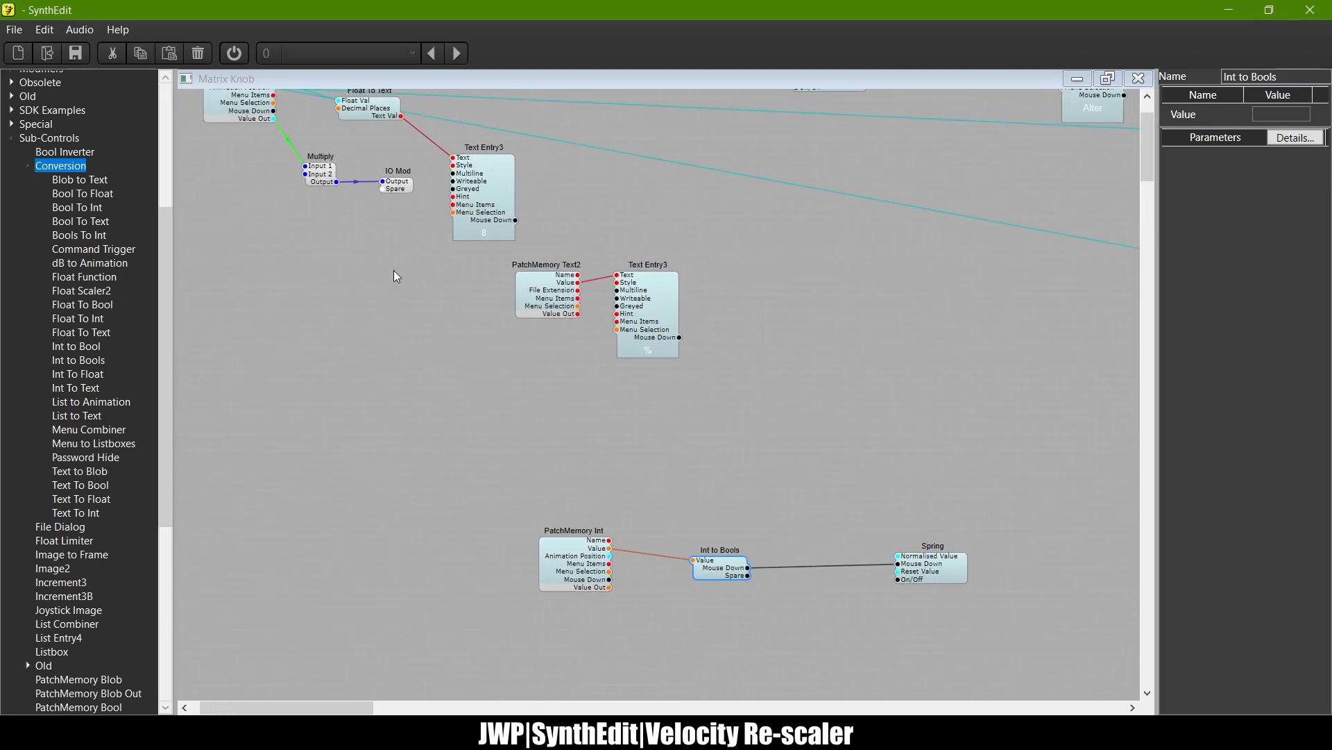
{"action": "scroll", "coordinate": [394, 271], "scroll_direction": "up", "scroll_amount": 3}
{"action": "left_click", "coordinate": [275, 167]}
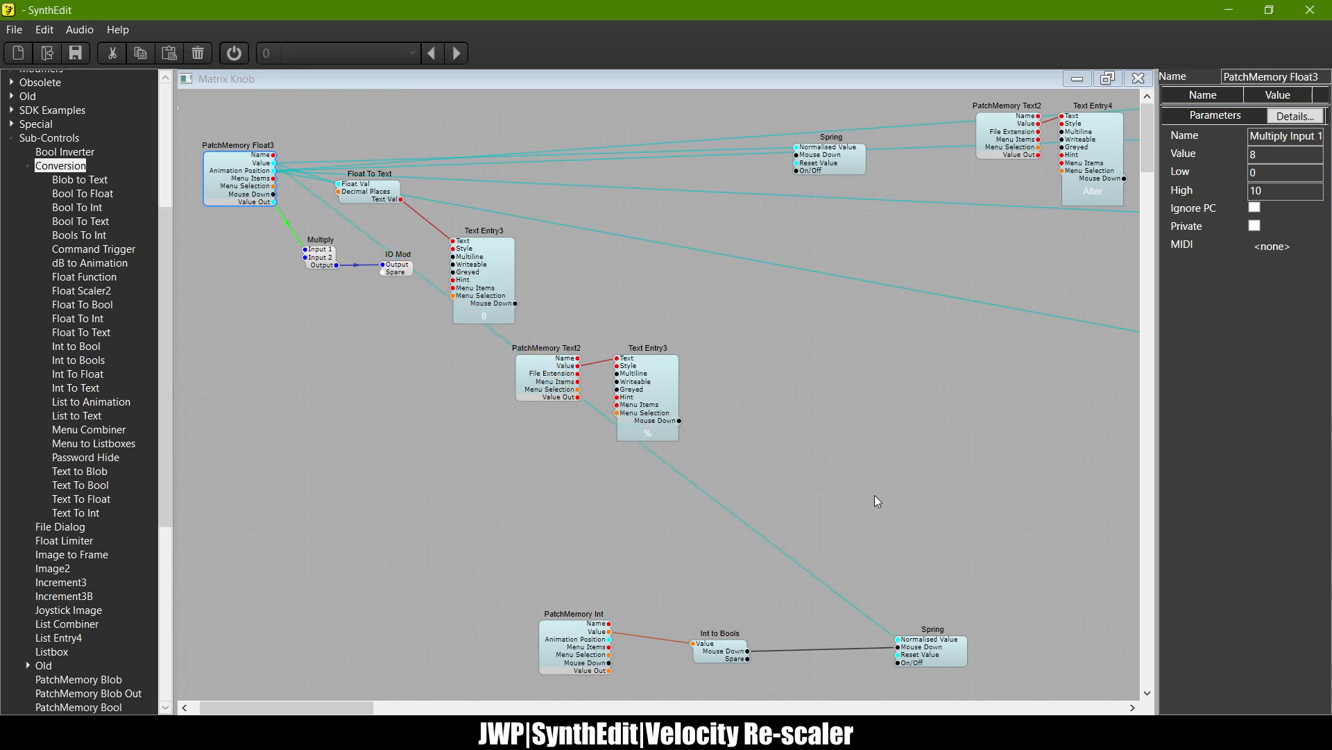
{"action": "scroll", "coordinate": [830, 493], "scroll_direction": "down", "scroll_amount": 3}
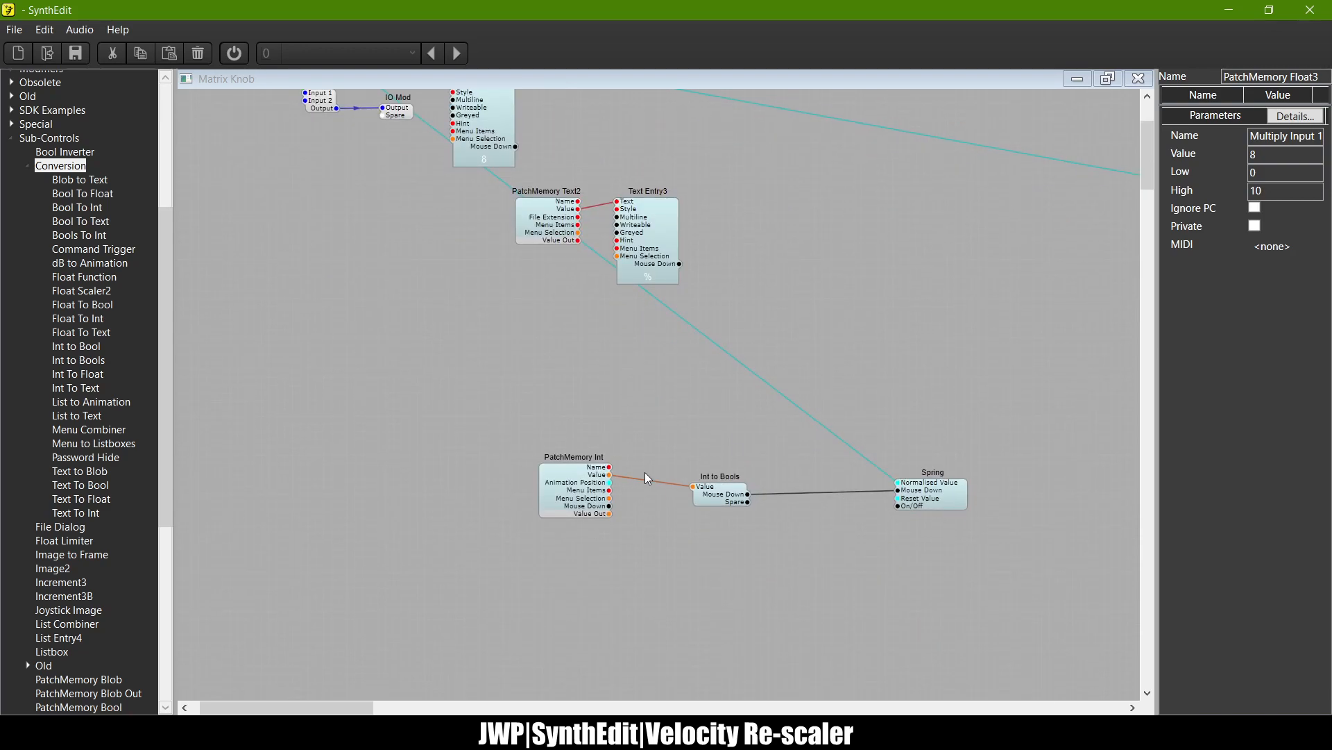
{"action": "scroll", "coordinate": [646, 478], "scroll_direction": "up", "scroll_amount": 2}
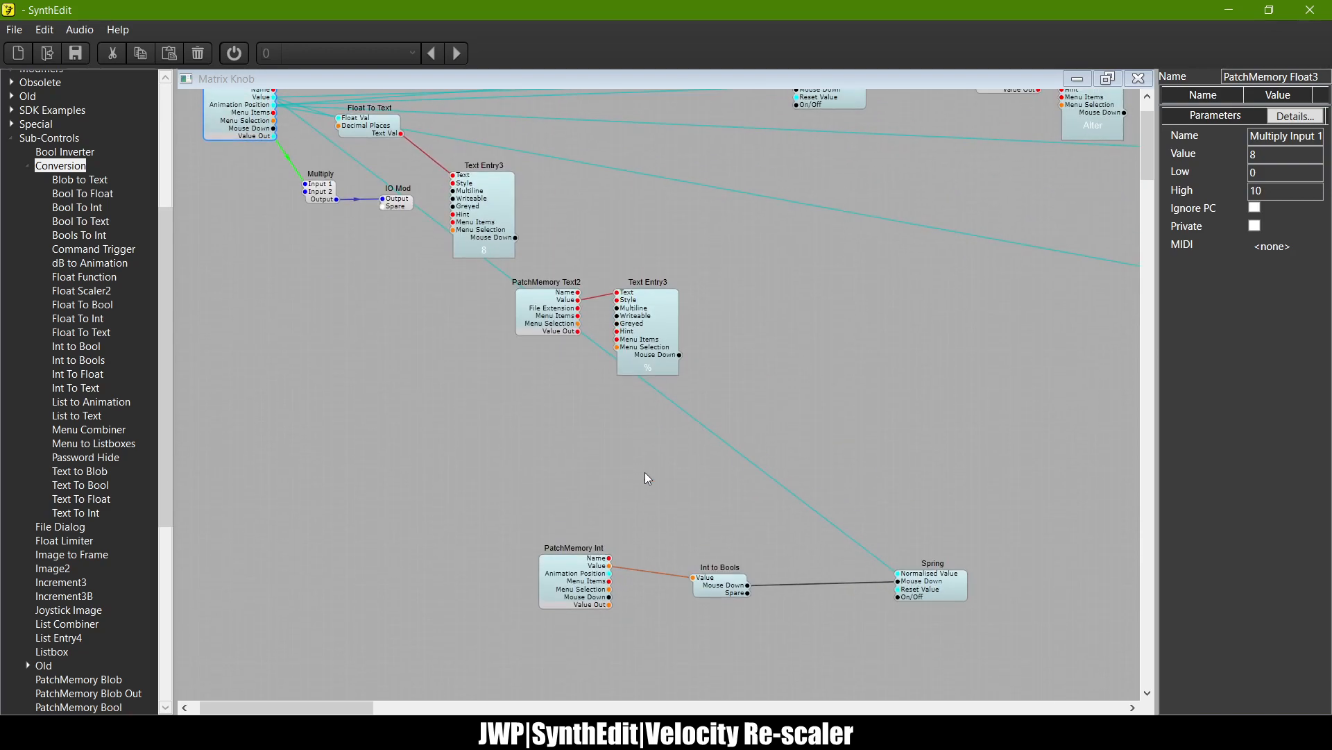
Step: Add a PatchMemory Text2 module directly above PatchMemory Int and set its Value to Default=0
{"action": "left_click", "coordinate": [28, 165]}
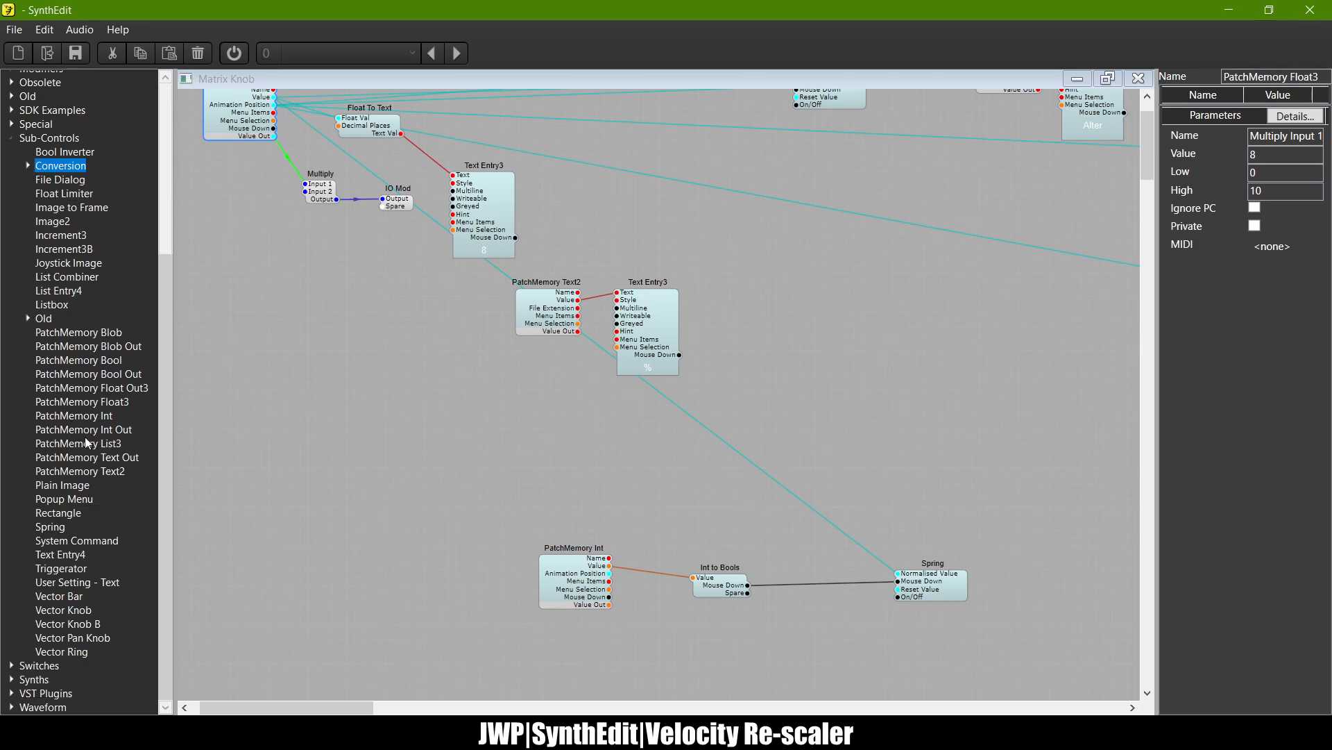
{"action": "left_click_drag", "start_coordinate": [98, 472], "coordinate": [643, 562]}
{"action": "mouse_move", "coordinate": [560, 474]}
{"action": "left_mouse_down"}
{"action": "mouse_move", "coordinate": [569, 513]}
{"action": "mouse_move", "coordinate": [566, 499]}
{"action": "left_mouse_up"}
{"action": "left_click", "coordinate": [1308, 151]}
{"action": "type", "text": "efault=0"}
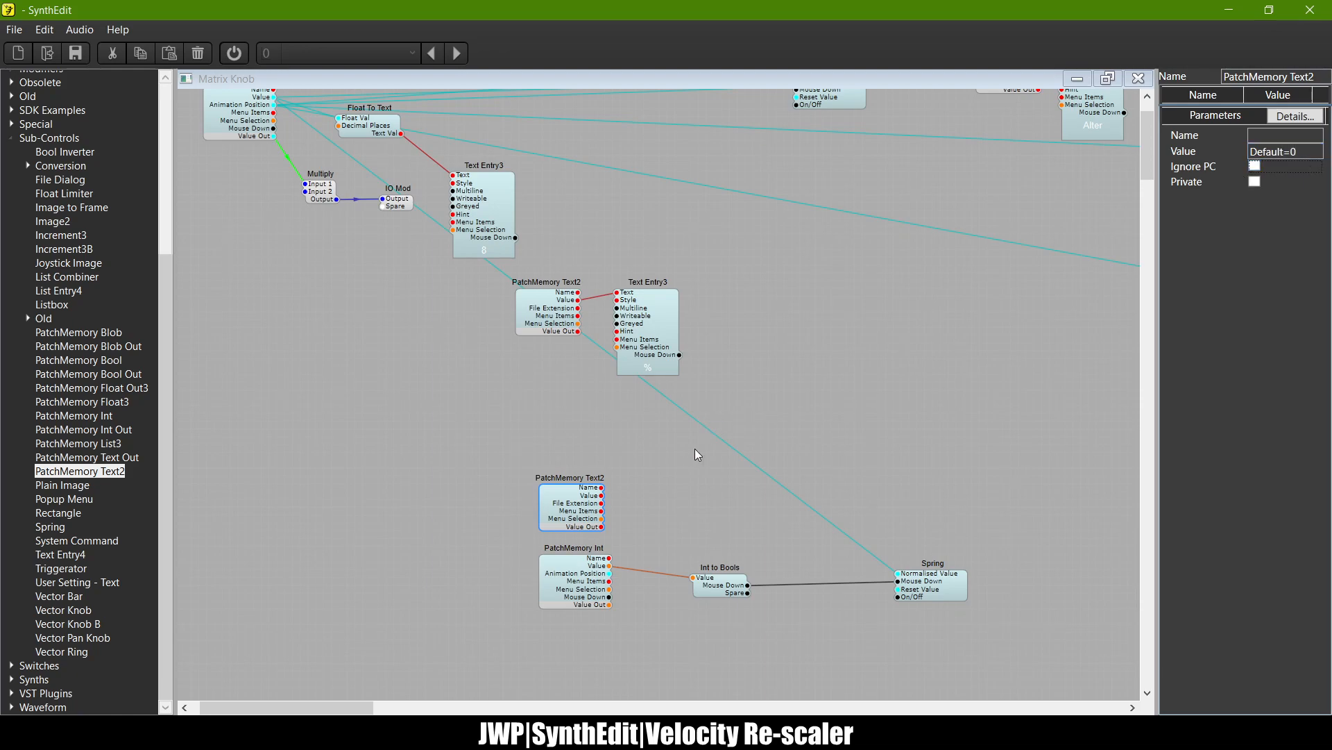
Step: Move the new PatchMemory Text2 and PatchMemory Int modules together to just below the Multiply module
{"action": "left_click_drag", "start_coordinate": [511, 439], "coordinate": [642, 622]}
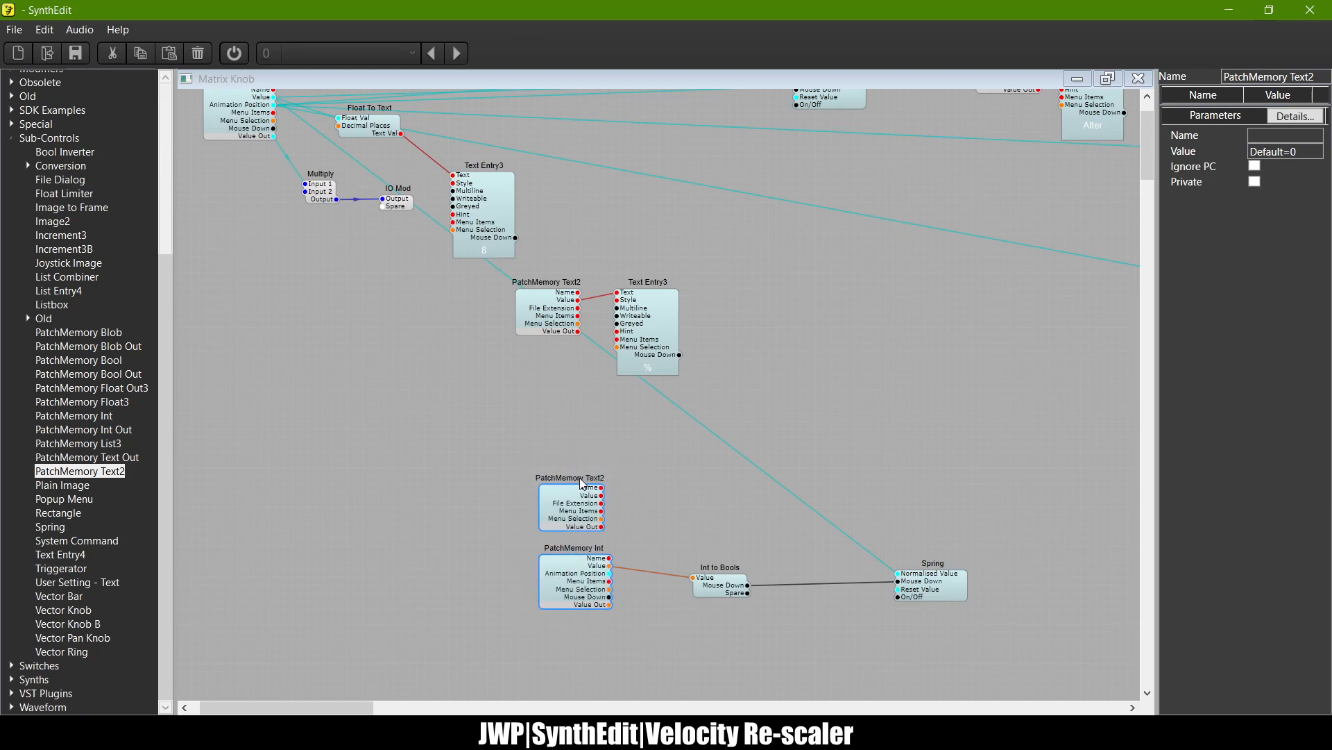
{"action": "left_click_drag", "start_coordinate": [508, 460], "coordinate": [635, 646]}
{"action": "left_click_drag", "start_coordinate": [560, 492], "coordinate": [458, 327]}
Step: Connect the new PatchMemory Text2's Value to the upper Text Entry3's Menu Items, and PatchMemory Int's Value to its Menu Selection
{"action": "scroll", "coordinate": [403, 244], "scroll_direction": "up", "scroll_amount": 3}
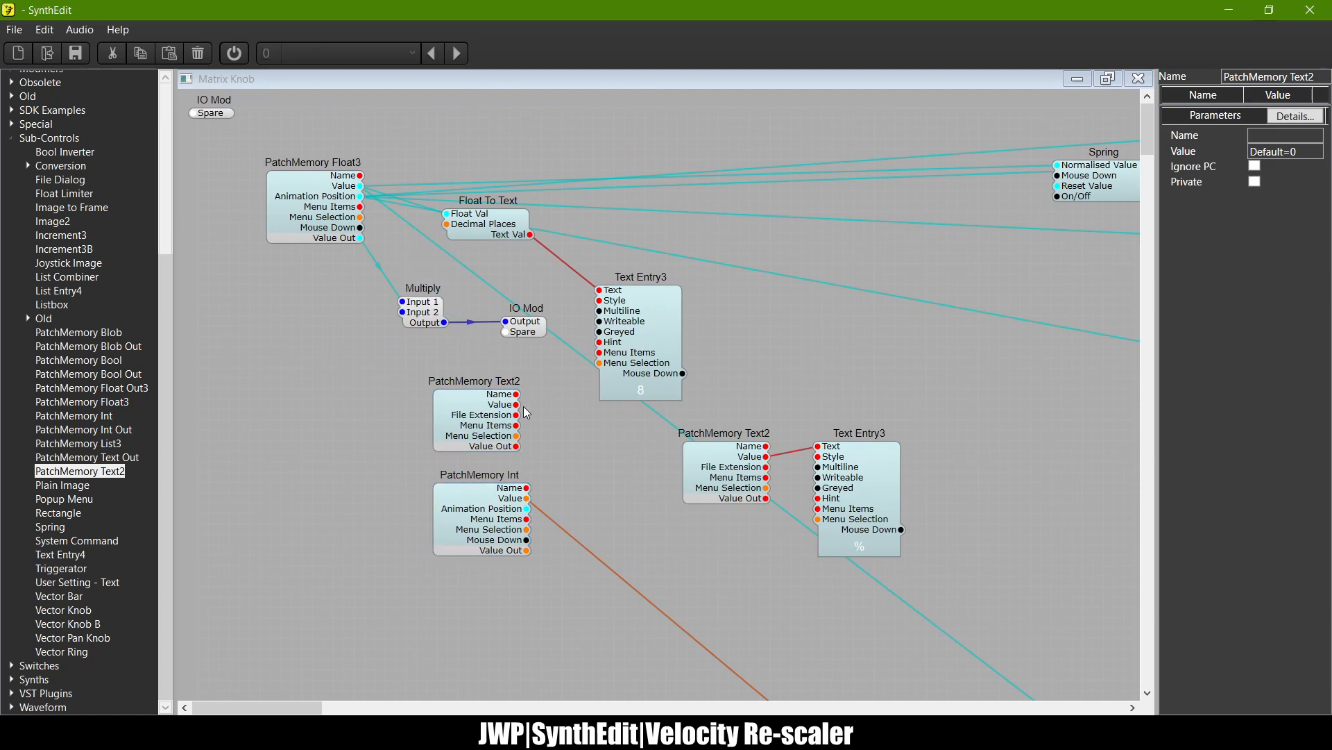
{"action": "left_click_drag", "start_coordinate": [517, 406], "coordinate": [600, 353]}
{"action": "left_click", "coordinate": [531, 499]}
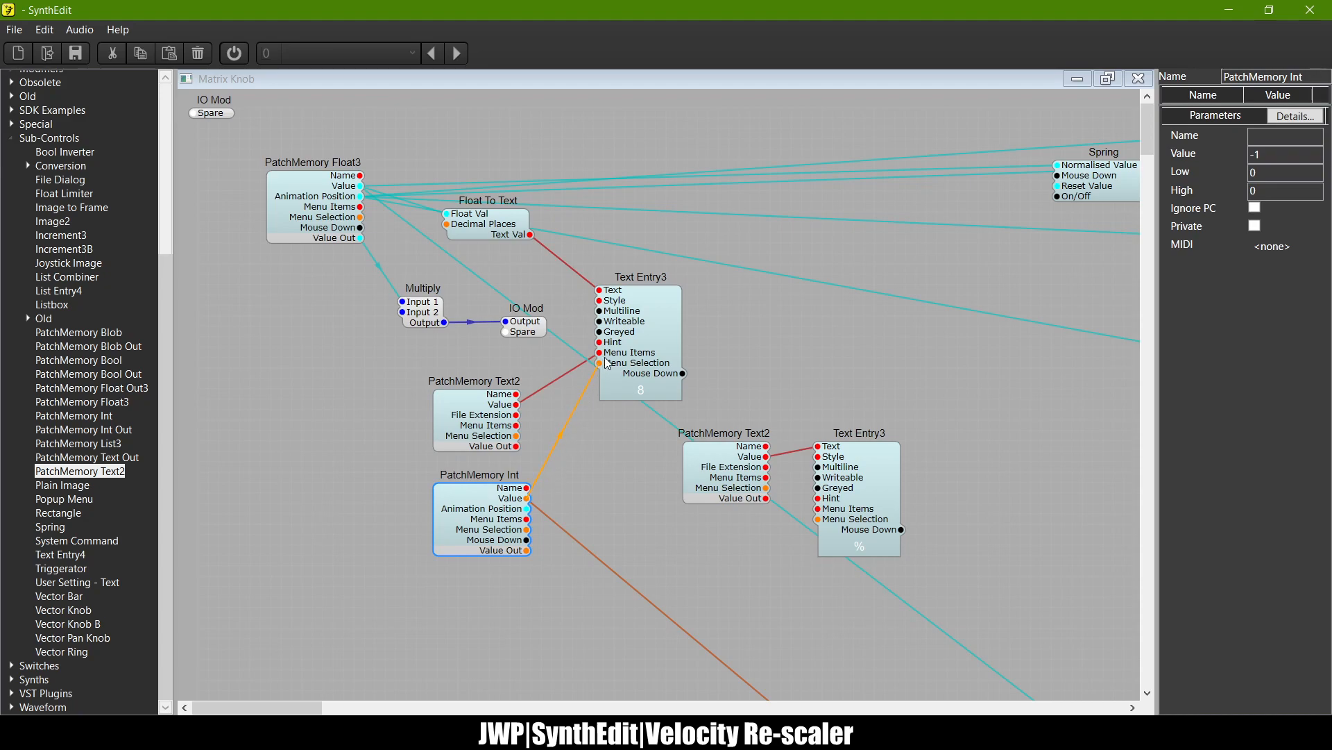
{"action": "left_click_drag", "start_coordinate": [528, 498], "coordinate": [607, 358]}
Step: Connect PatchMemory Int's Value to the % Text Entry3's Menu Selection, and the Default=0 PatchMemory Text2's Value to its Menu Items
{"action": "scroll", "coordinate": [597, 489], "scroll_direction": "down", "scroll_amount": 10}
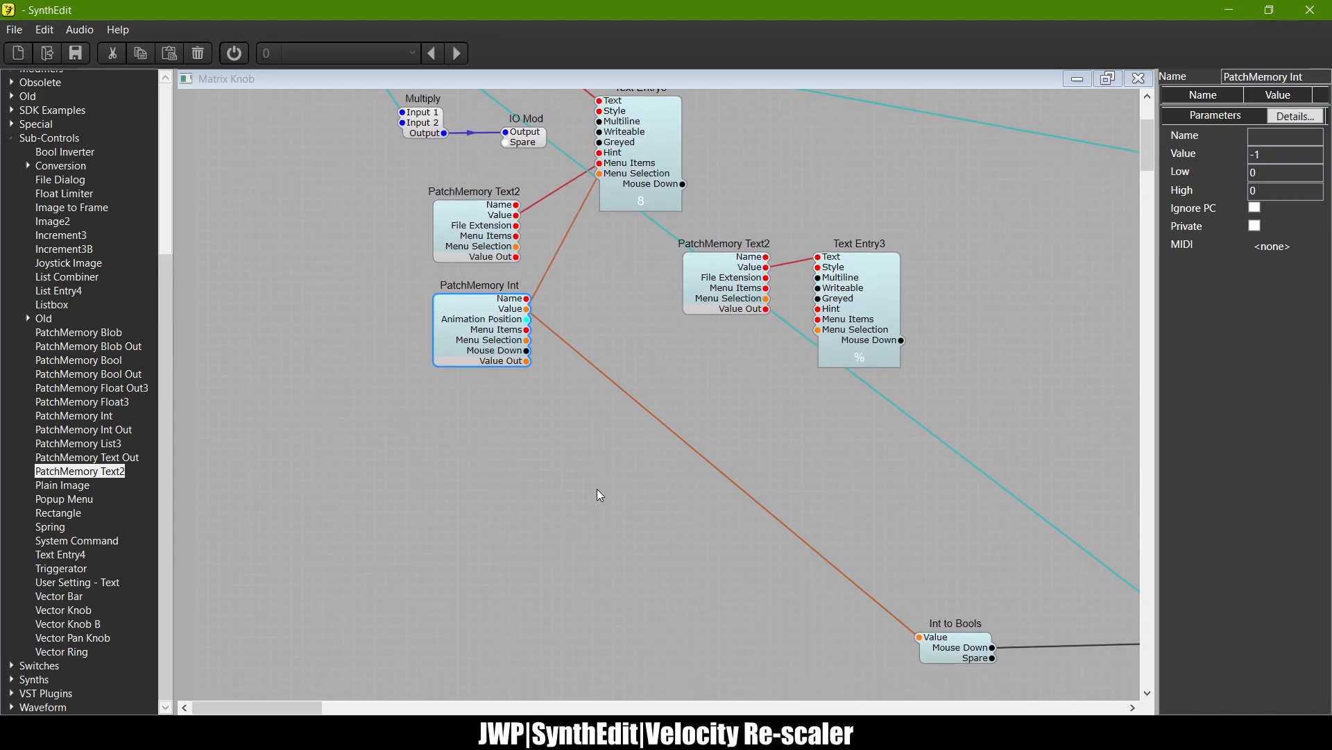
{"action": "scroll", "coordinate": [597, 489], "scroll_direction": "right", "scroll_amount": 10}
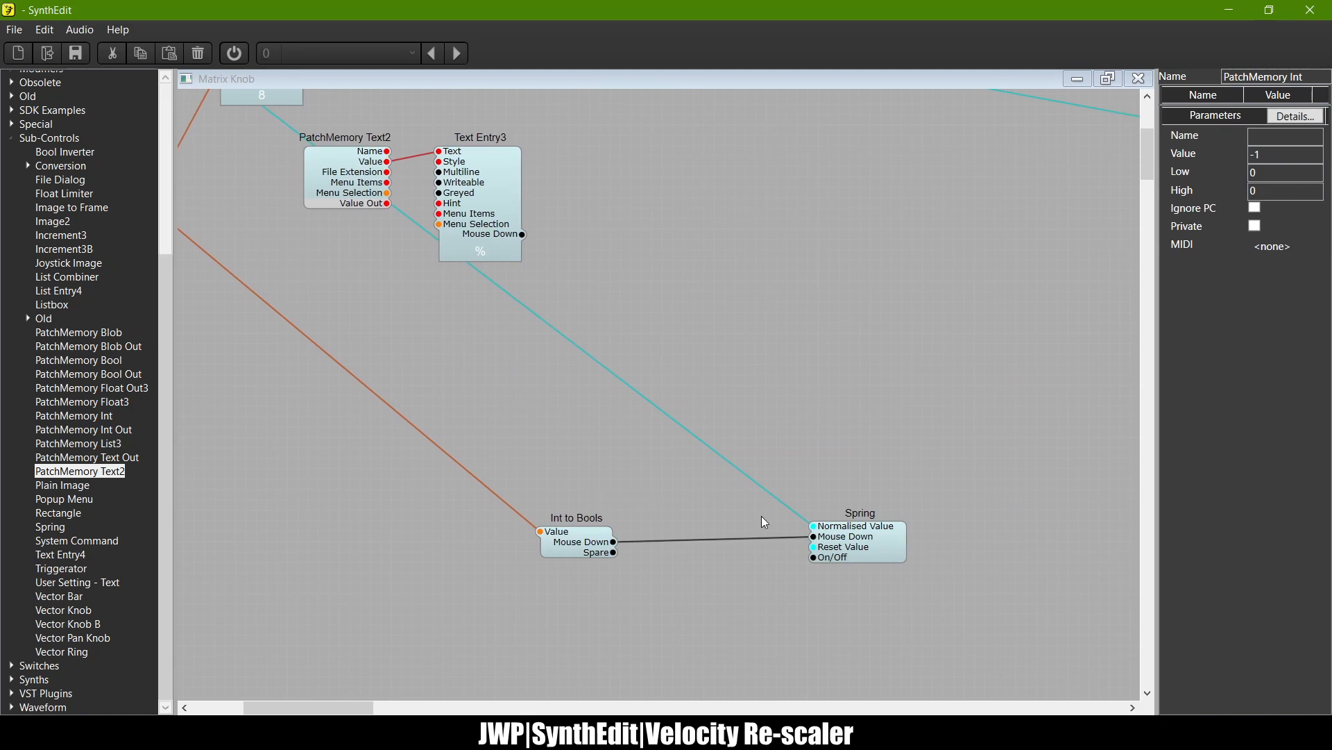
{"action": "left_click", "coordinate": [855, 542]}
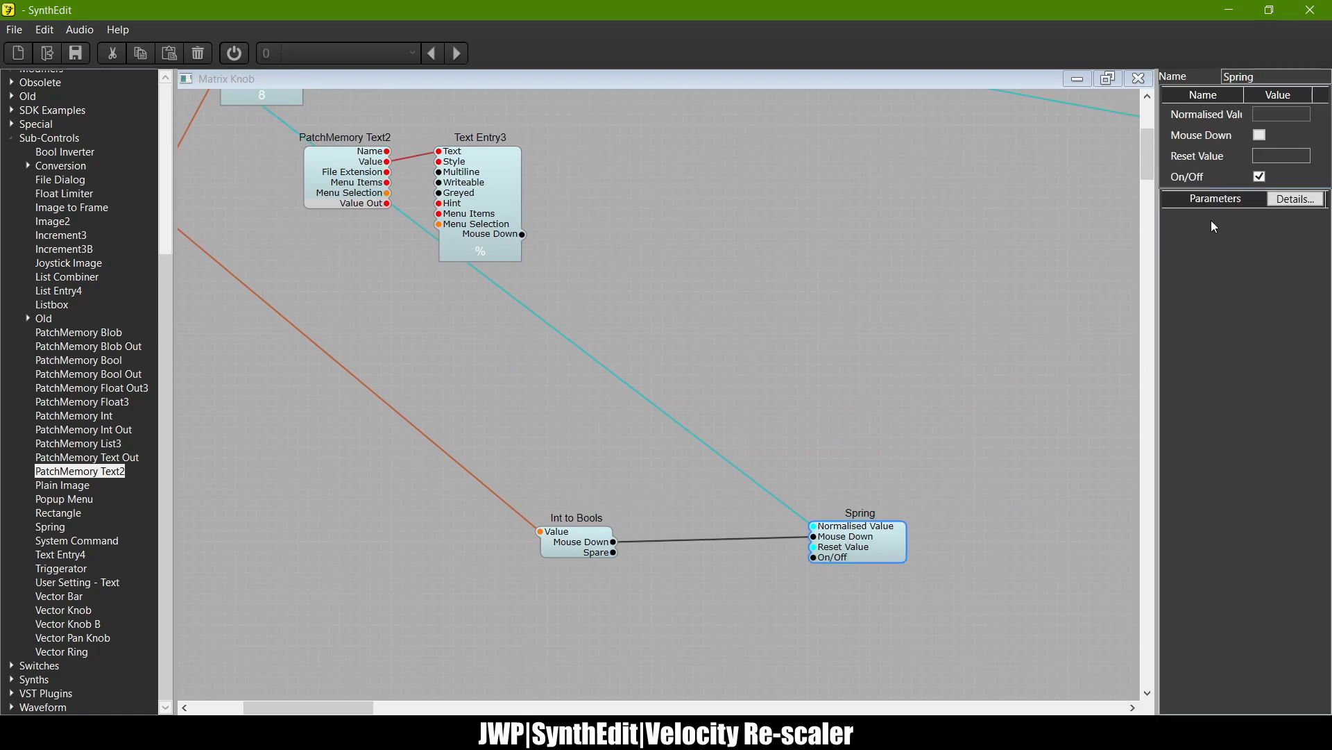
{"action": "scroll", "coordinate": [719, 414], "scroll_direction": "left", "scroll_amount": 8}
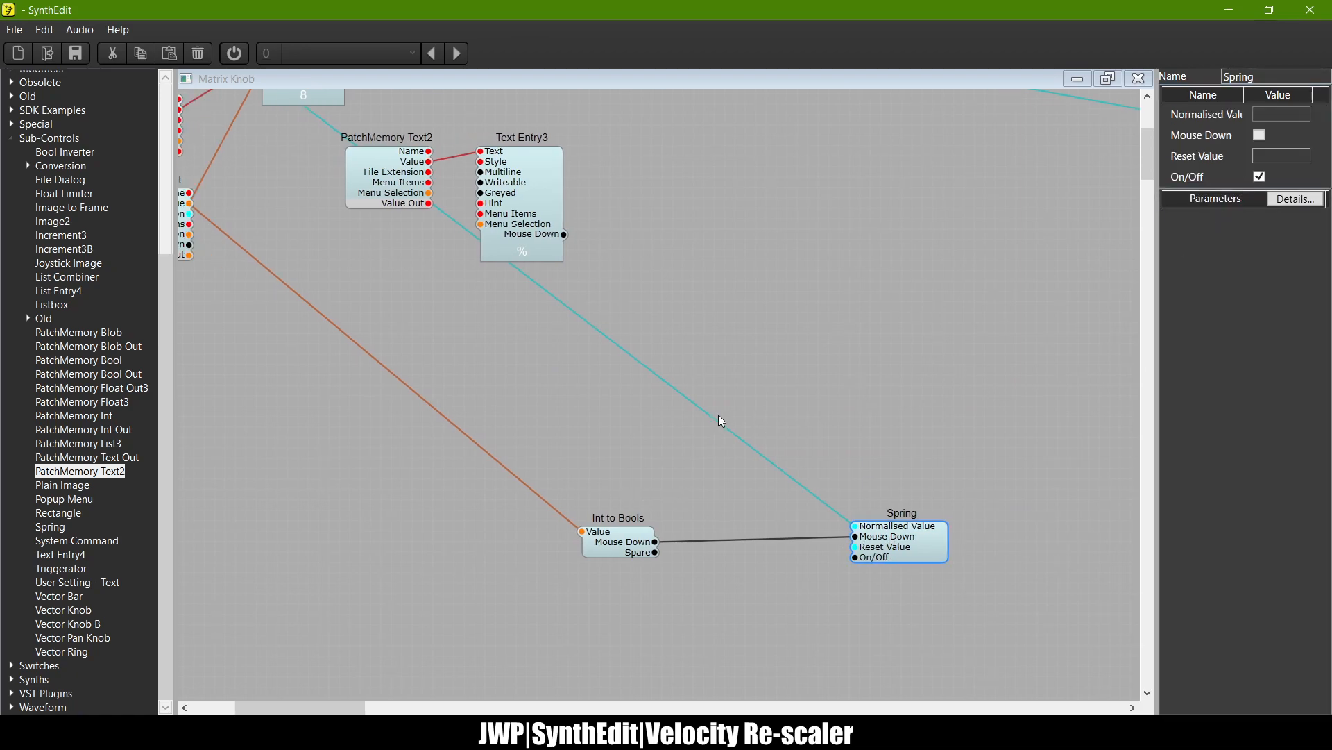
{"action": "scroll", "coordinate": [722, 420], "scroll_direction": "up", "scroll_amount": 5}
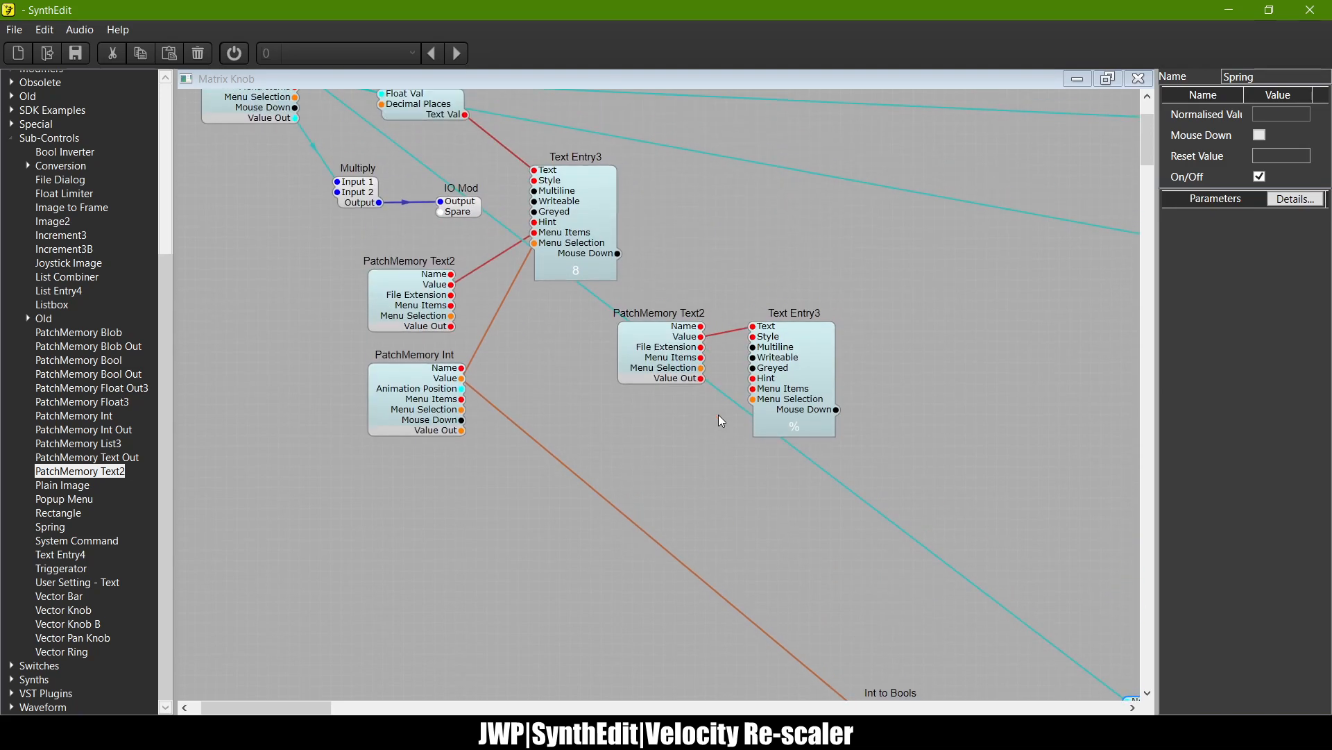
{"action": "scroll", "coordinate": [721, 419], "scroll_direction": "up", "scroll_amount": 3}
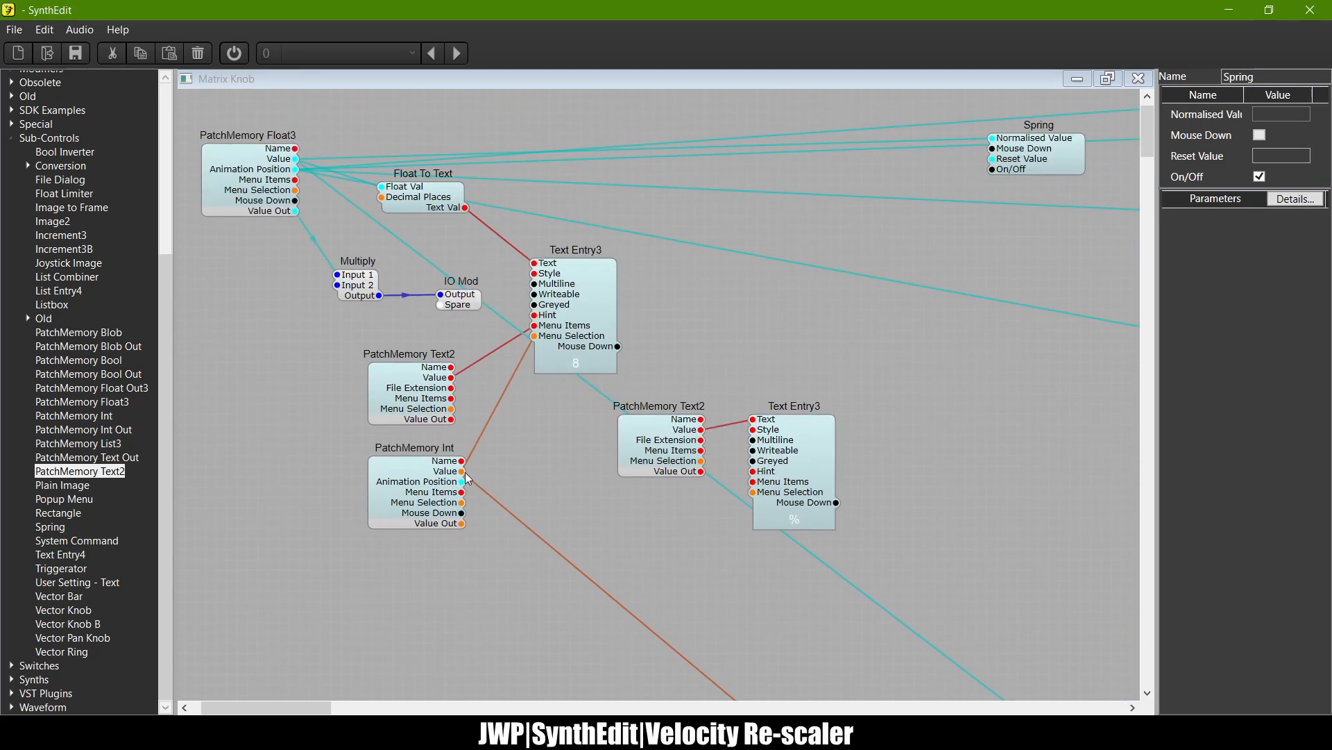
{"action": "left_click_drag", "start_coordinate": [462, 473], "coordinate": [753, 488]}
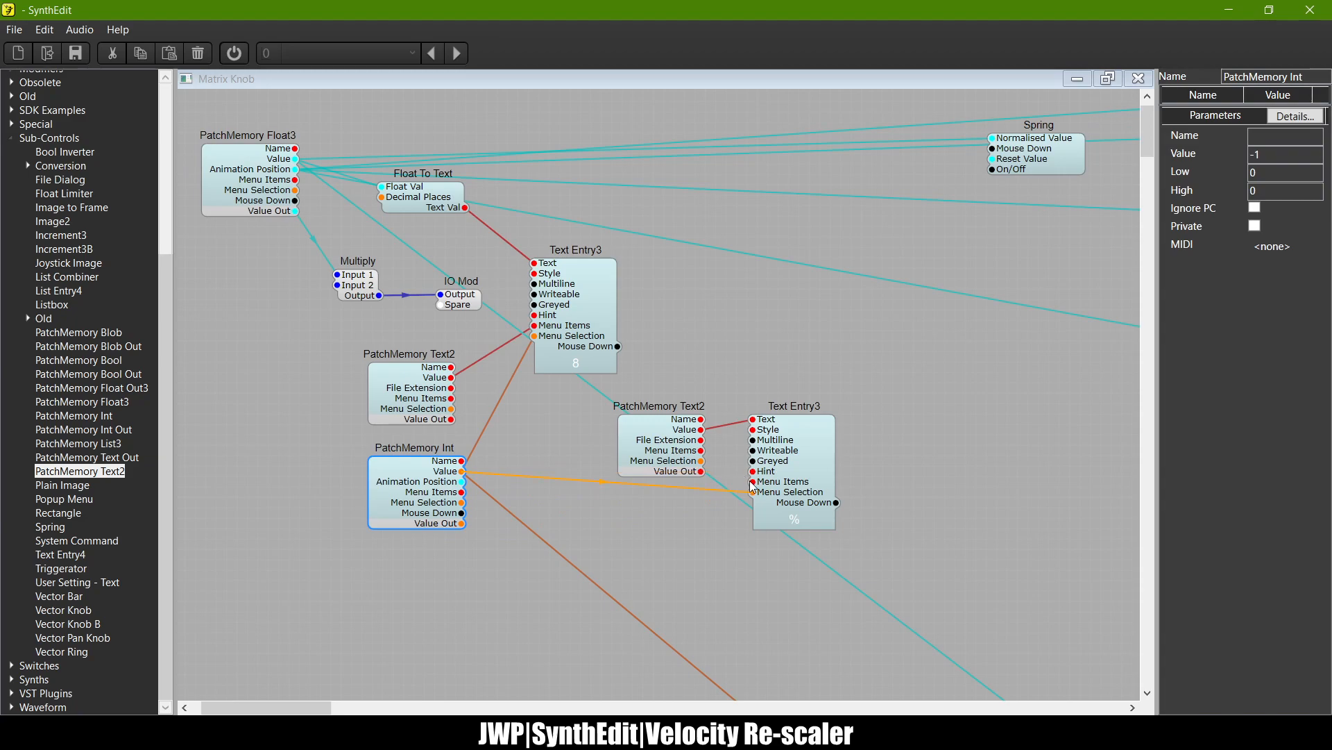
{"action": "left_click_drag", "start_coordinate": [451, 378], "coordinate": [756, 482]}
Step: Move the Default=0 PatchMemory Text2 and PatchMemory Int modules together to just below the Alter label's PatchMemory Text2
{"action": "scroll", "coordinate": [589, 403], "scroll_direction": "right", "scroll_amount": 5}
{"action": "scroll", "coordinate": [592, 408], "scroll_direction": "down", "scroll_amount": 3}
{"action": "left_click_drag", "start_coordinate": [402, 465], "coordinate": [272, 294]}
{"action": "left_click_drag", "start_coordinate": [320, 337], "coordinate": [928, 237]}
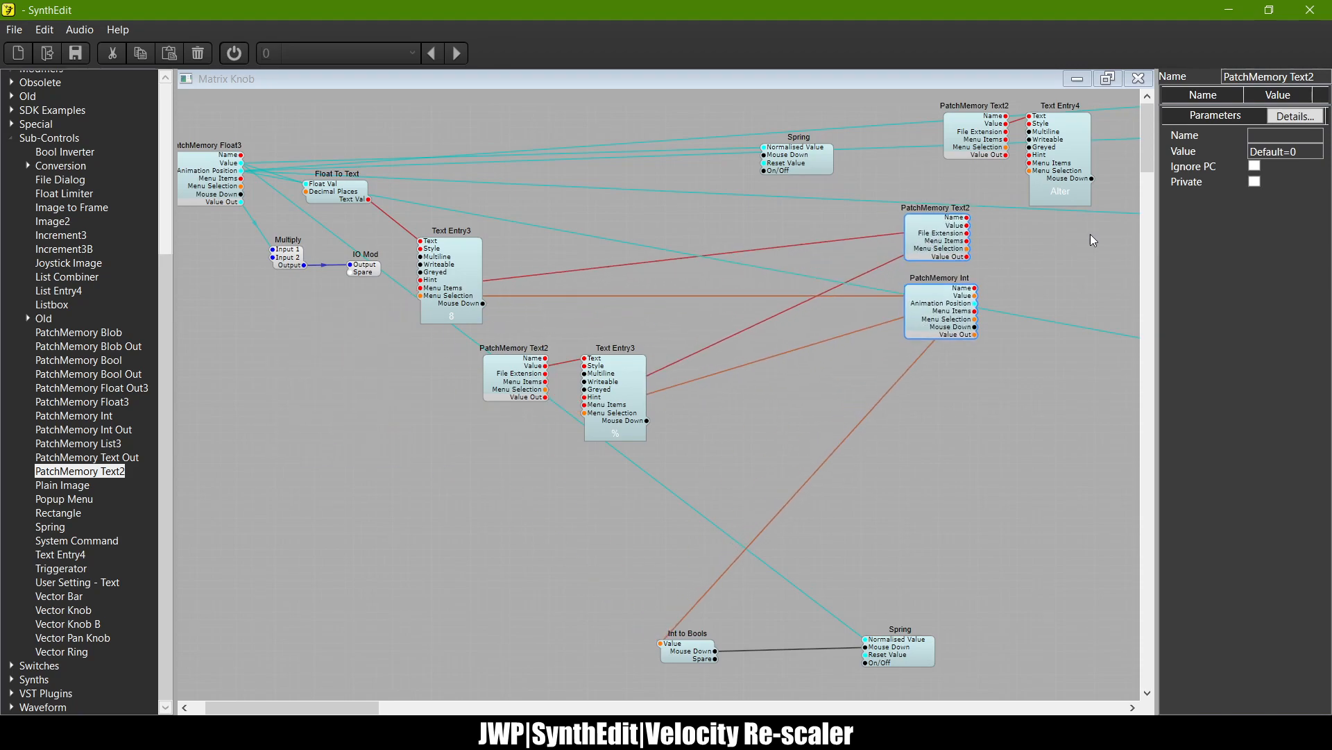
Step: Wire the Default=0 PatchMemory Text2 and PatchMemory Int Values to Menu Items and Menu Selection on Text Entry4 and the uppermost Vector Knob B
{"action": "scroll", "coordinate": [1093, 240], "scroll_direction": "up", "scroll_amount": 4}
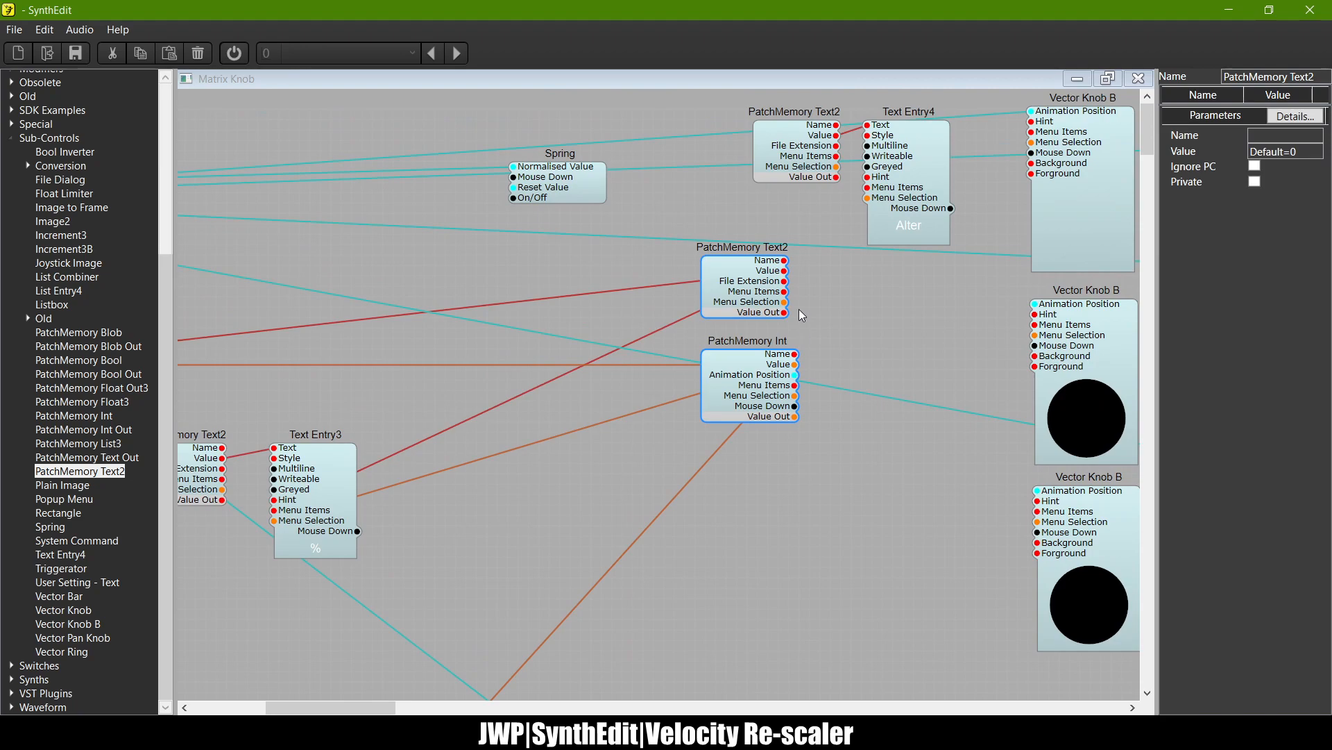
{"action": "left_click_drag", "start_coordinate": [865, 197], "coordinate": [795, 365]}
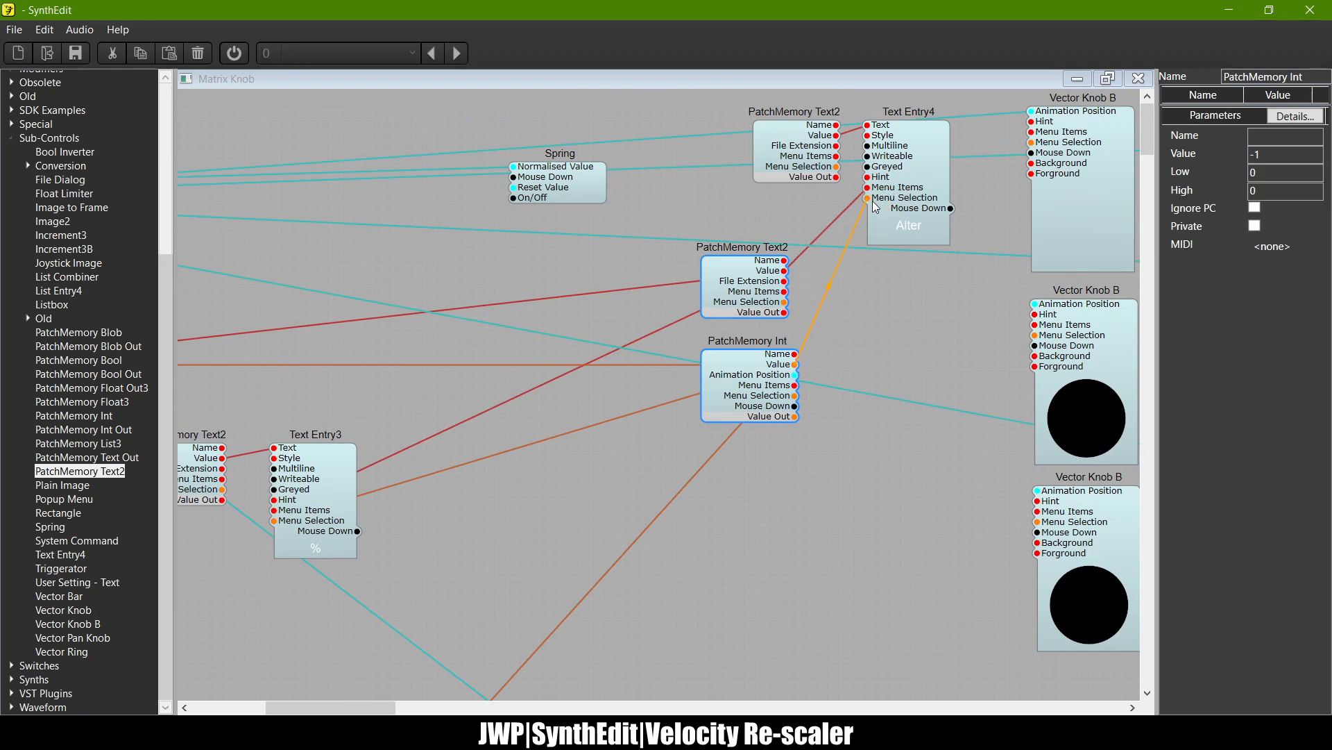
{"action": "left_click", "coordinate": [787, 277]}
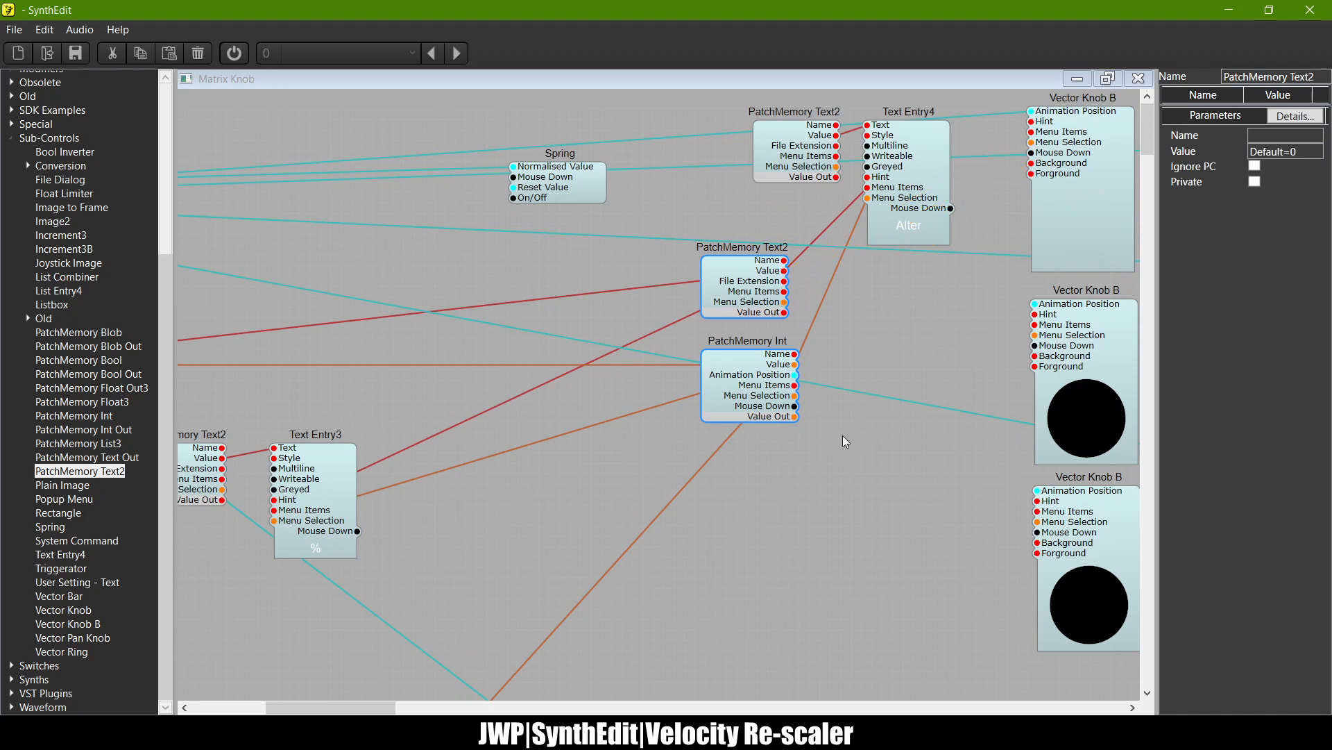
{"action": "left_click_drag", "start_coordinate": [795, 365], "coordinate": [1060, 135]}
Step: Move the Default=0 PatchMemory Text2 and PatchMemory Int modules back below the Multiply module and close the Matrix Knob structure
{"action": "scroll", "coordinate": [880, 469], "scroll_direction": "down", "scroll_amount": 4}
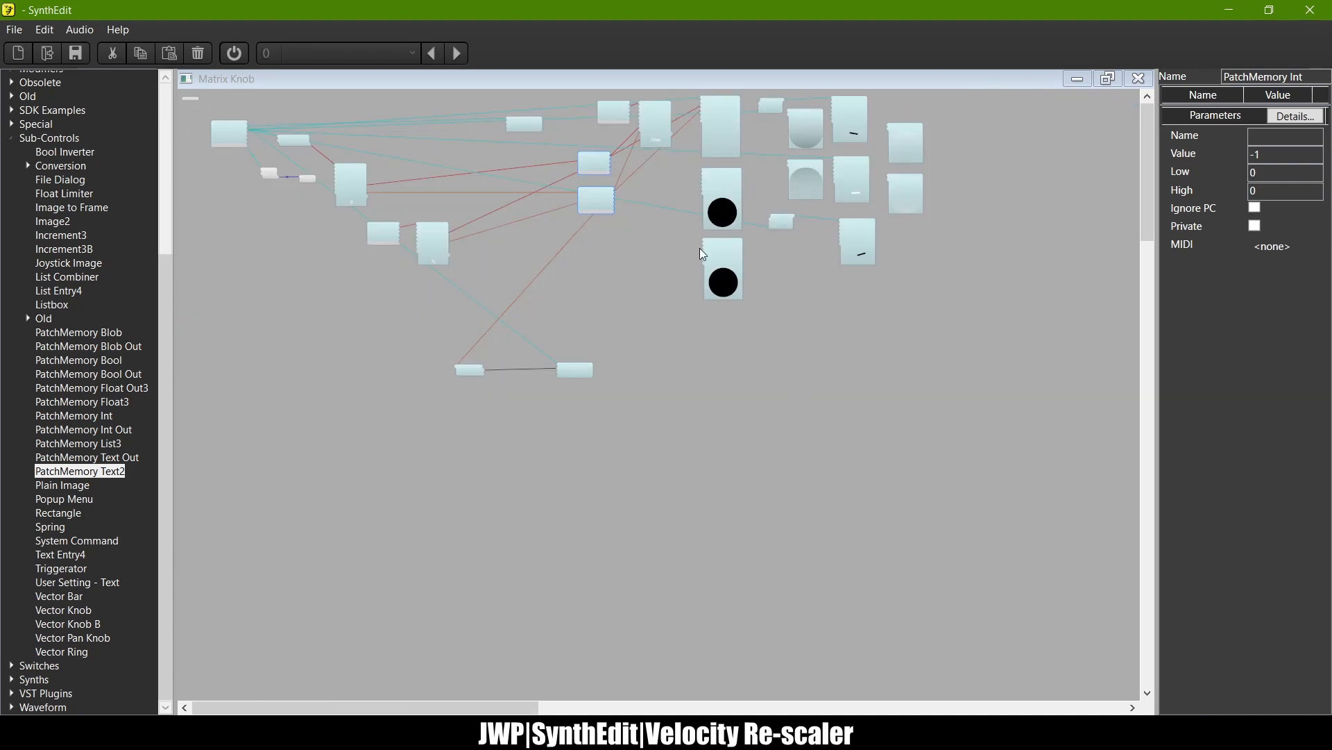
{"action": "mouse_move", "coordinate": [624, 243]}
{"action": "left_mouse_down"}
{"action": "mouse_move", "coordinate": [547, 115]}
{"action": "mouse_move", "coordinate": [562, 132]}
{"action": "mouse_move", "coordinate": [554, 195]}
{"action": "mouse_move", "coordinate": [322, 219]}
{"action": "mouse_move", "coordinate": [277, 240]}
{"action": "left_mouse_up"}
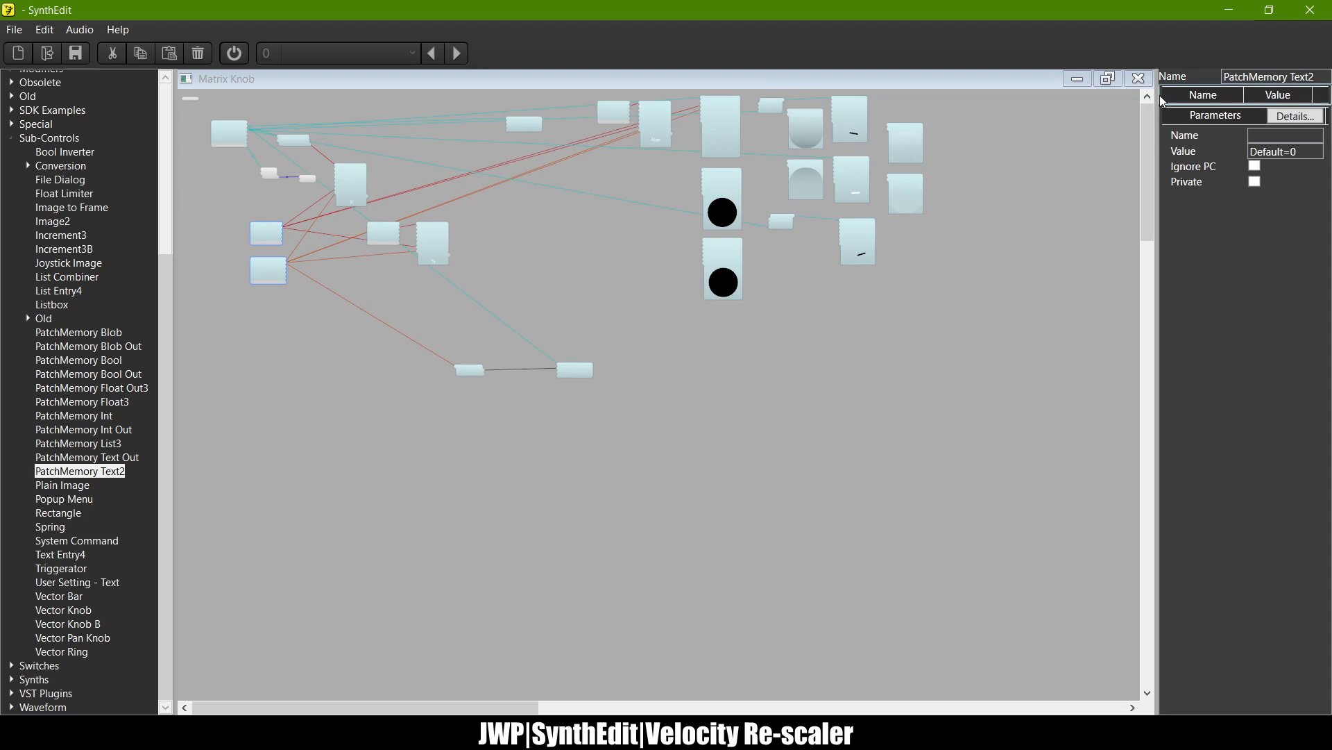
{"action": "left_click", "coordinate": [1134, 79]}
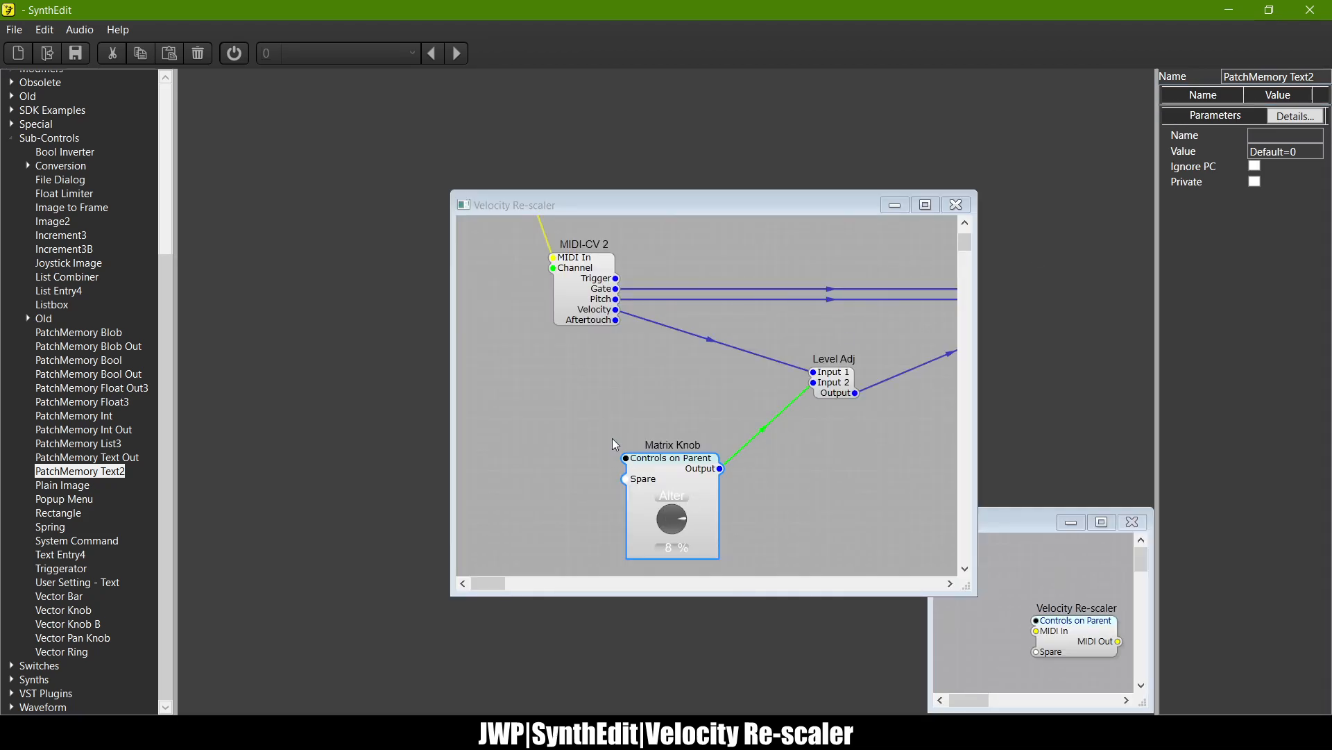
Step: Open the panel view of the Velocity Re-scaler container
{"action": "left_click", "coordinate": [661, 550]}
{"action": "right_click", "coordinate": [593, 490]}
{"action": "left_click", "coordinate": [626, 588]}
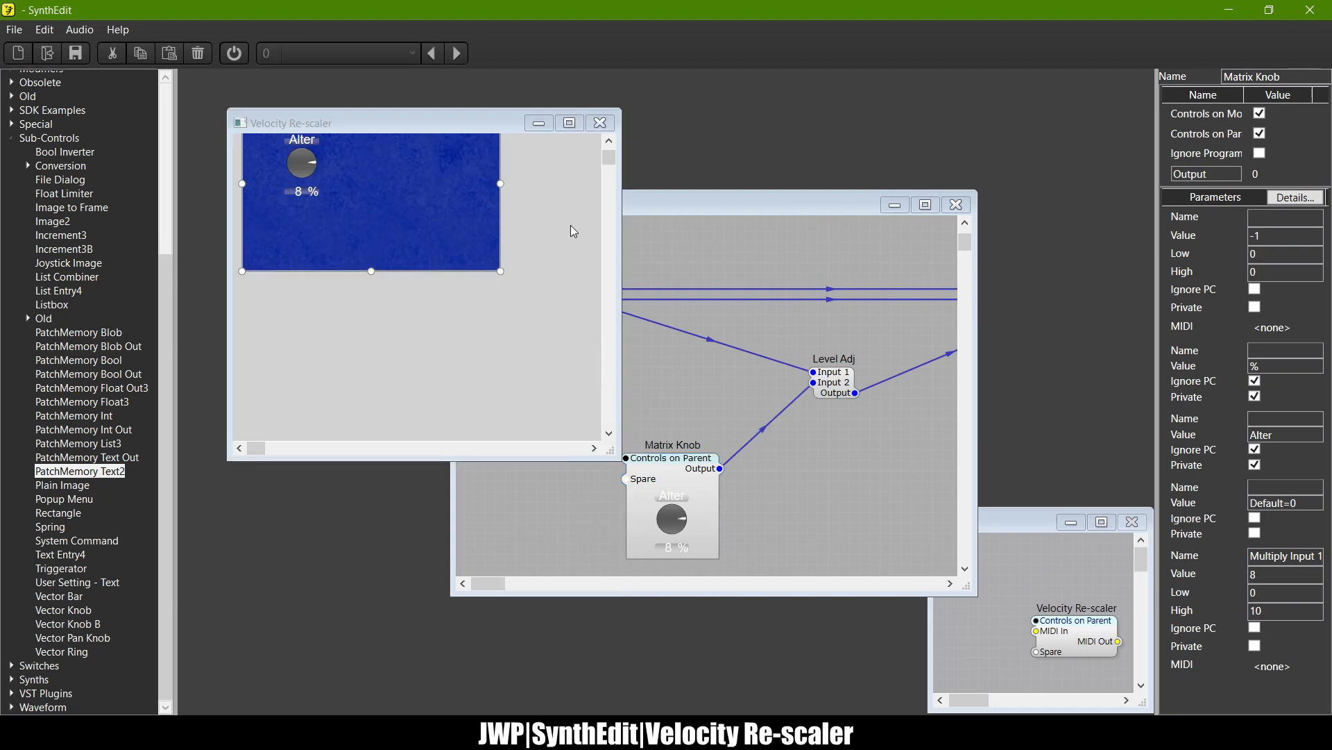
Step: Bring the Alter knob to 0 % in the Velocity Re-scaler's panel view and close the panel
{"action": "scroll", "coordinate": [382, 223], "scroll_direction": "up", "scroll_amount": 2}
{"action": "scroll", "coordinate": [272, 198], "scroll_direction": "up", "scroll_amount": 2}
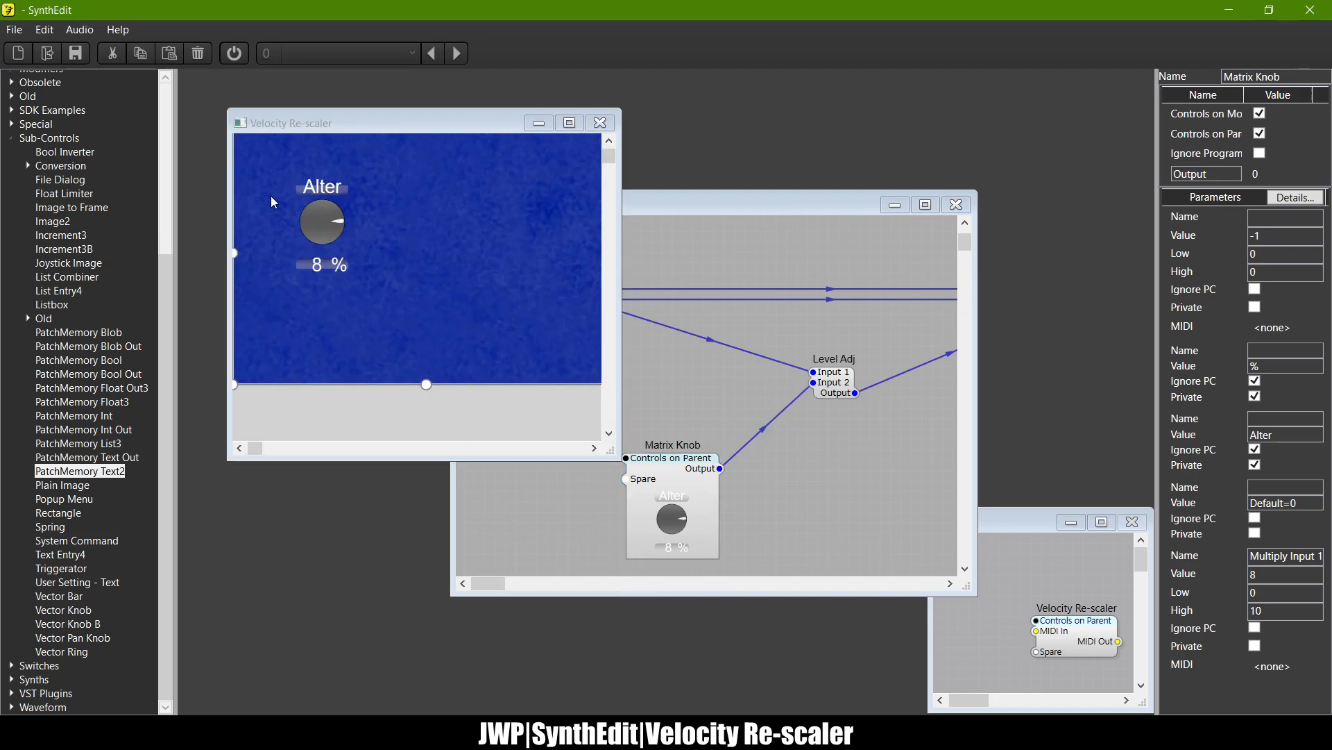
{"action": "left_click", "coordinate": [328, 189]}
{"action": "left_click_drag", "start_coordinate": [331, 217], "coordinate": [393, 330]}
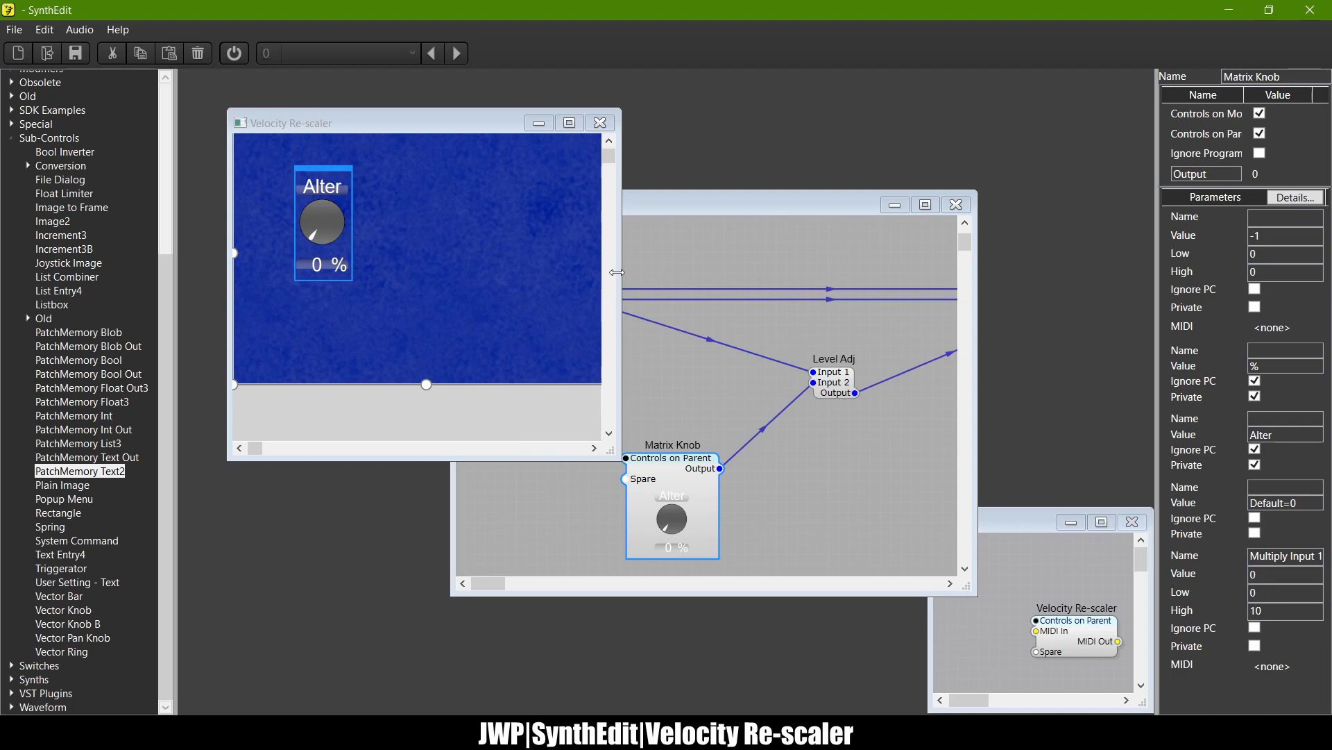
{"action": "left_click", "coordinate": [600, 123]}
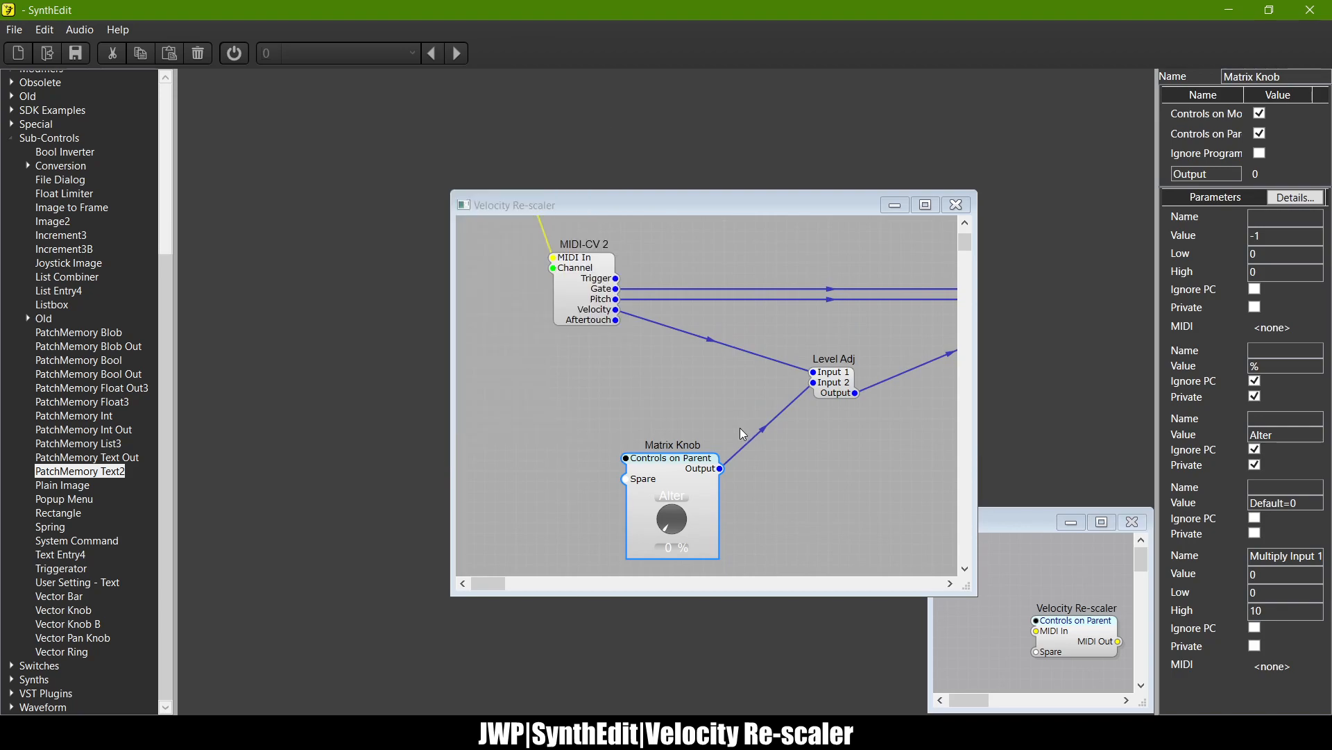
Step: Add a Volt Meter module below Trigger To MIDI and wire Level Adj's Output to its Signal in
{"action": "scroll", "coordinate": [743, 434], "scroll_direction": "right", "scroll_amount": 5}
{"action": "scroll", "coordinate": [740, 428], "scroll_direction": "left", "scroll_amount": 4}
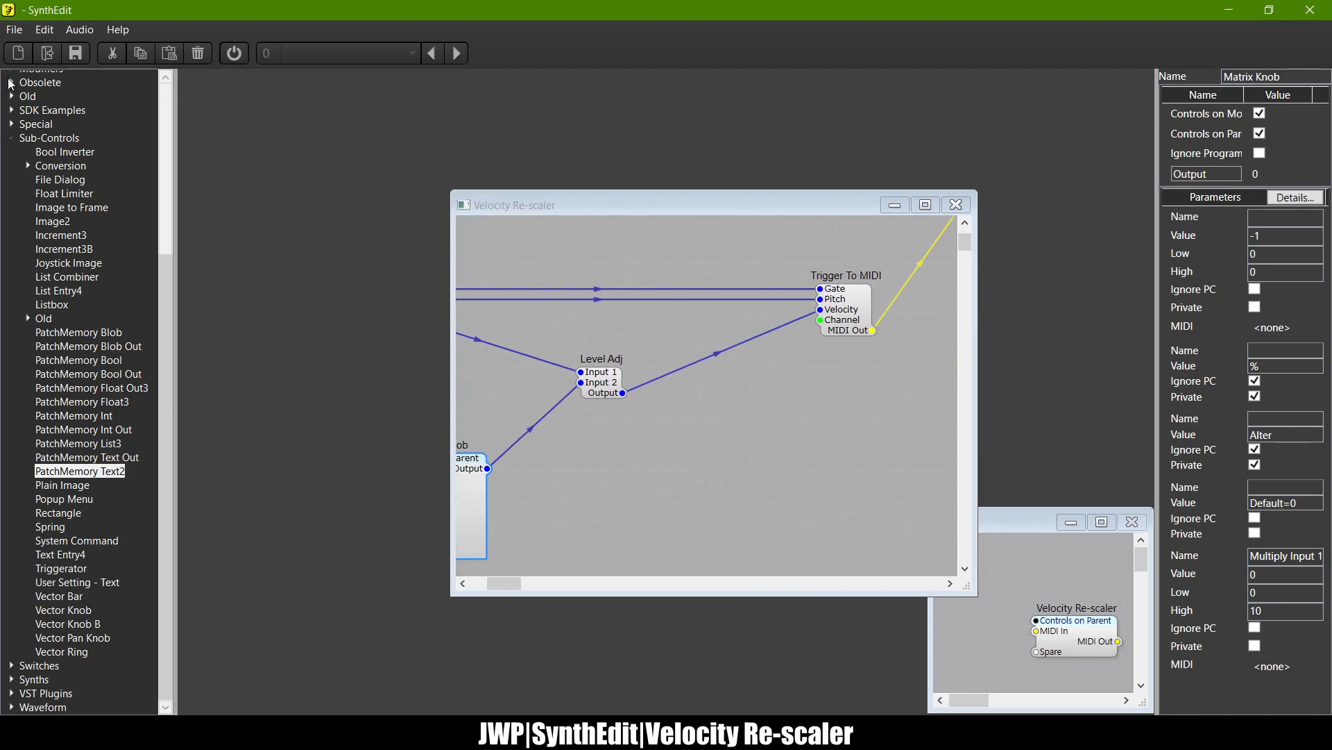
{"action": "left_click", "coordinate": [10, 141]}
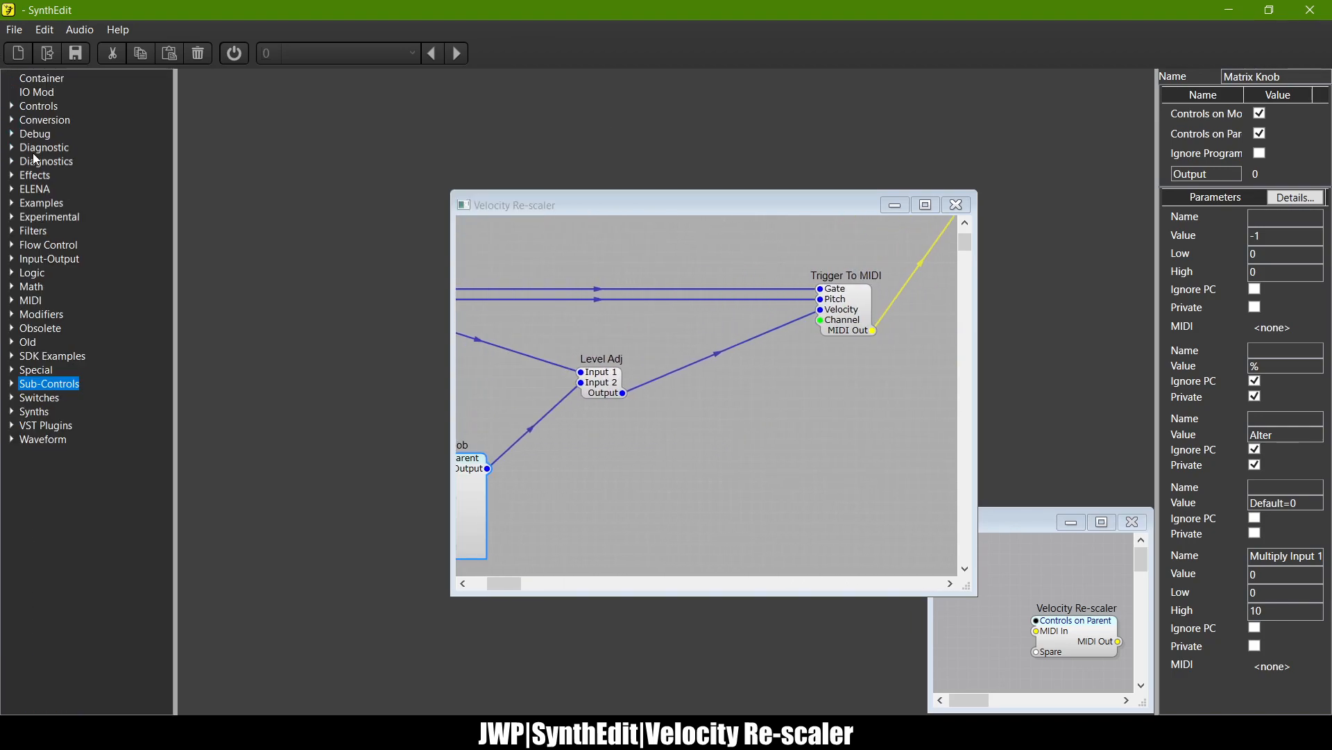
{"action": "left_click", "coordinate": [17, 111]}
{"action": "left_click_drag", "start_coordinate": [47, 425], "coordinate": [764, 423]}
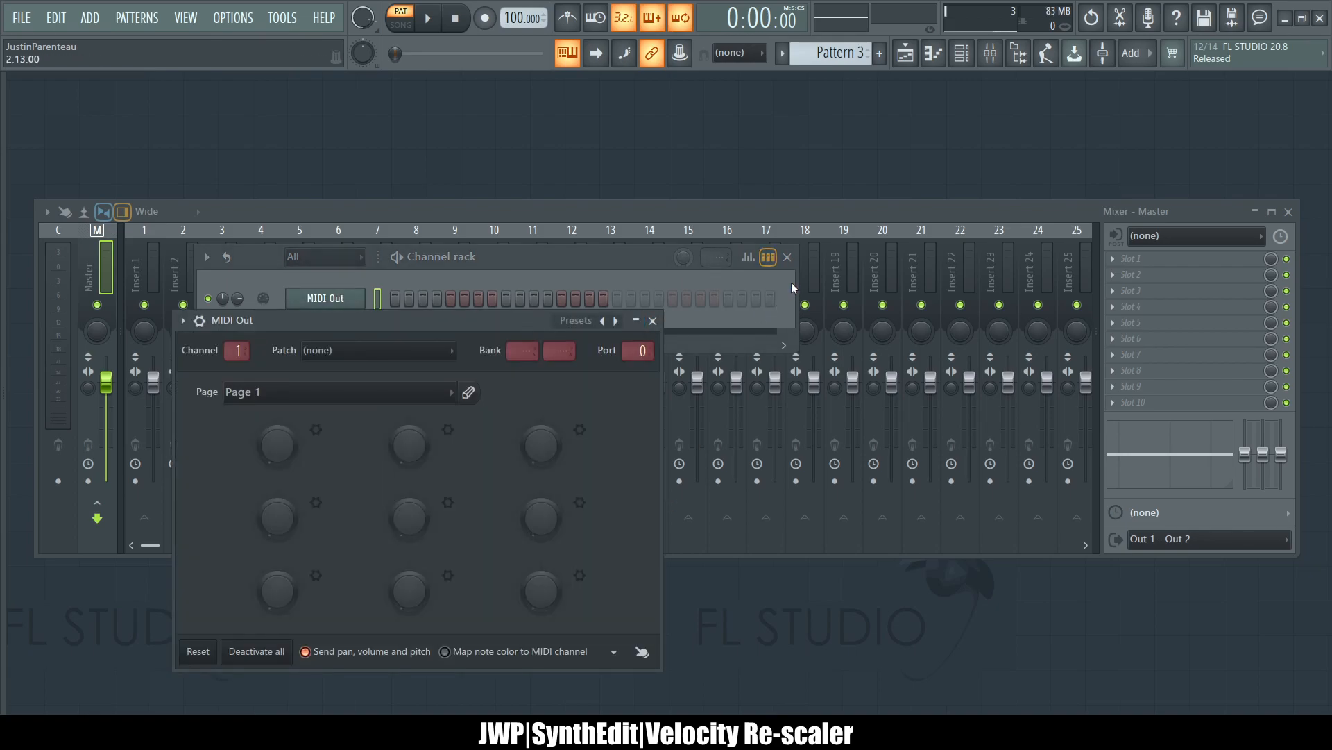
Step: In FL Studio, narrow the Channel rack and move the MIDI Out window clear of its channel row
{"action": "left_click_drag", "start_coordinate": [795, 298], "coordinate": [643, 306]}
{"action": "left_click", "coordinate": [514, 323]}
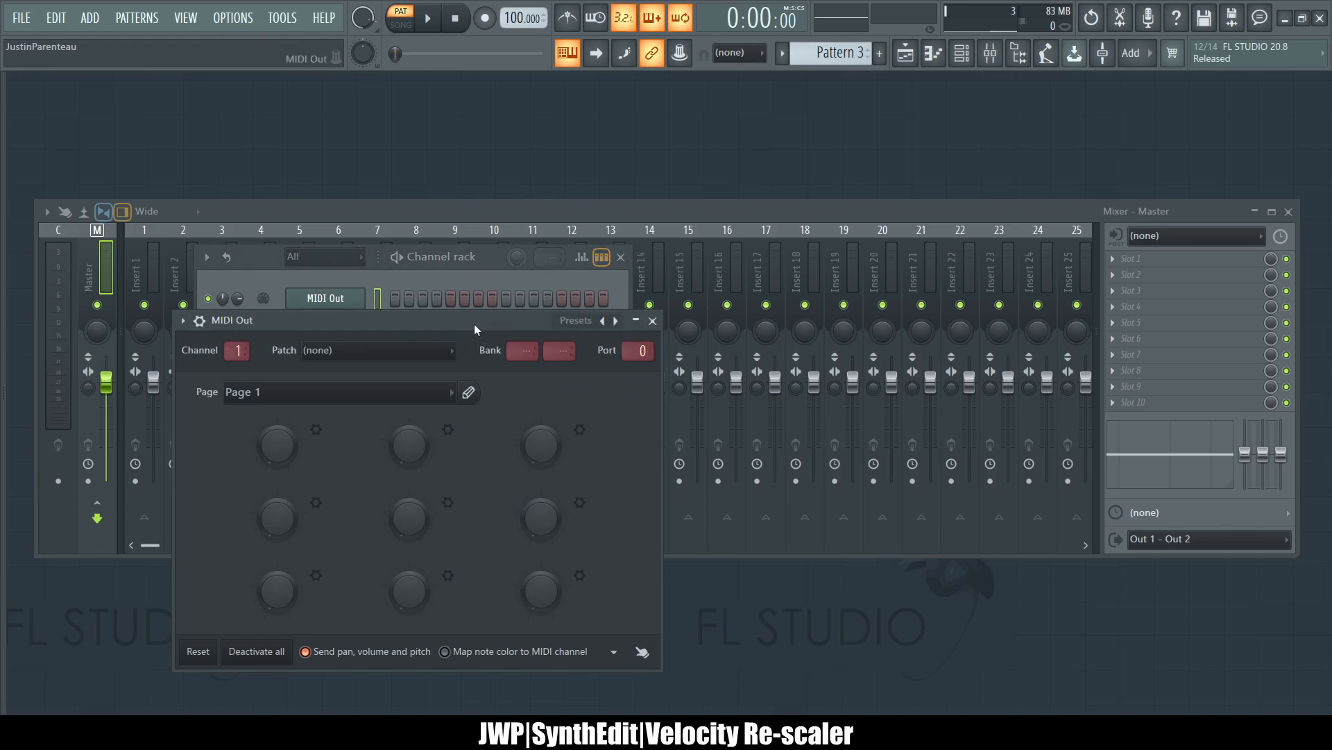
{"action": "left_click_drag", "start_coordinate": [470, 325], "coordinate": [801, 201]}
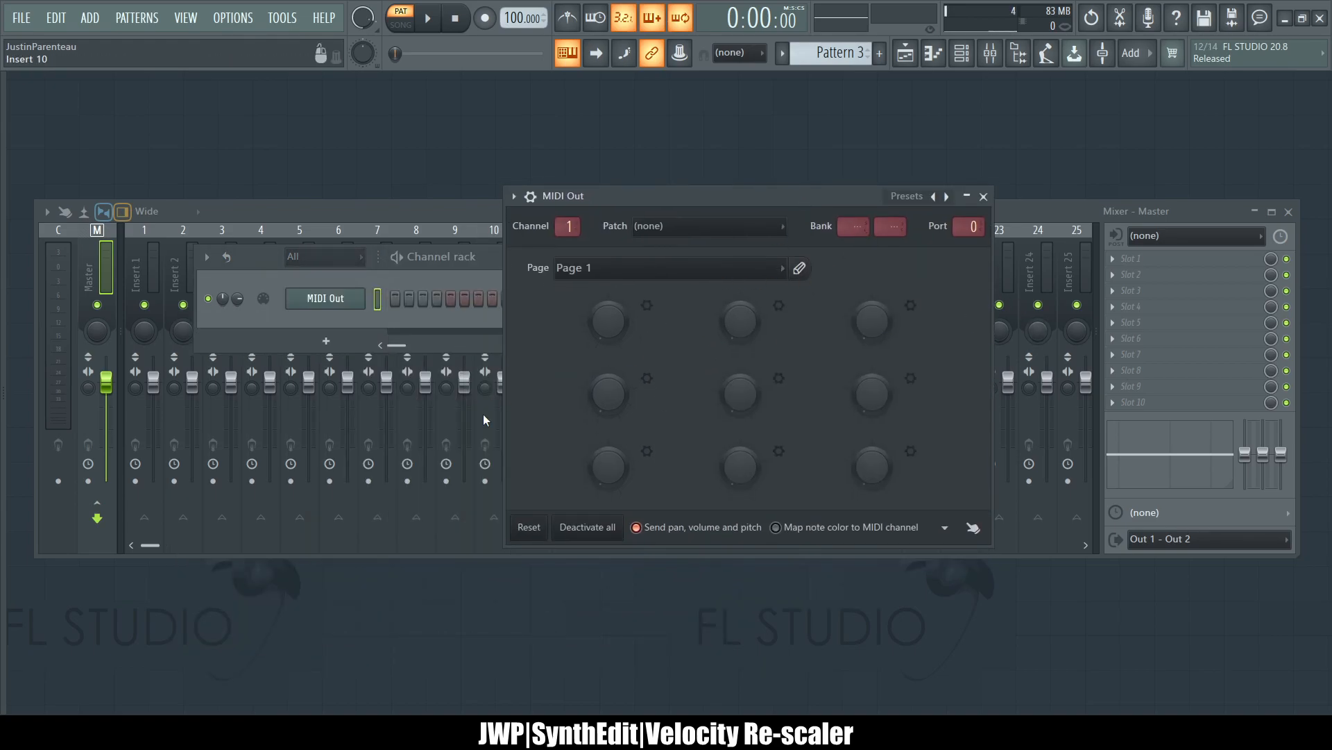
Step: Paint a continuous row of C5 notes across bars 1 and 2 in the MIDI Out piano roll of Pattern 3
{"action": "left_click", "coordinate": [933, 53]}
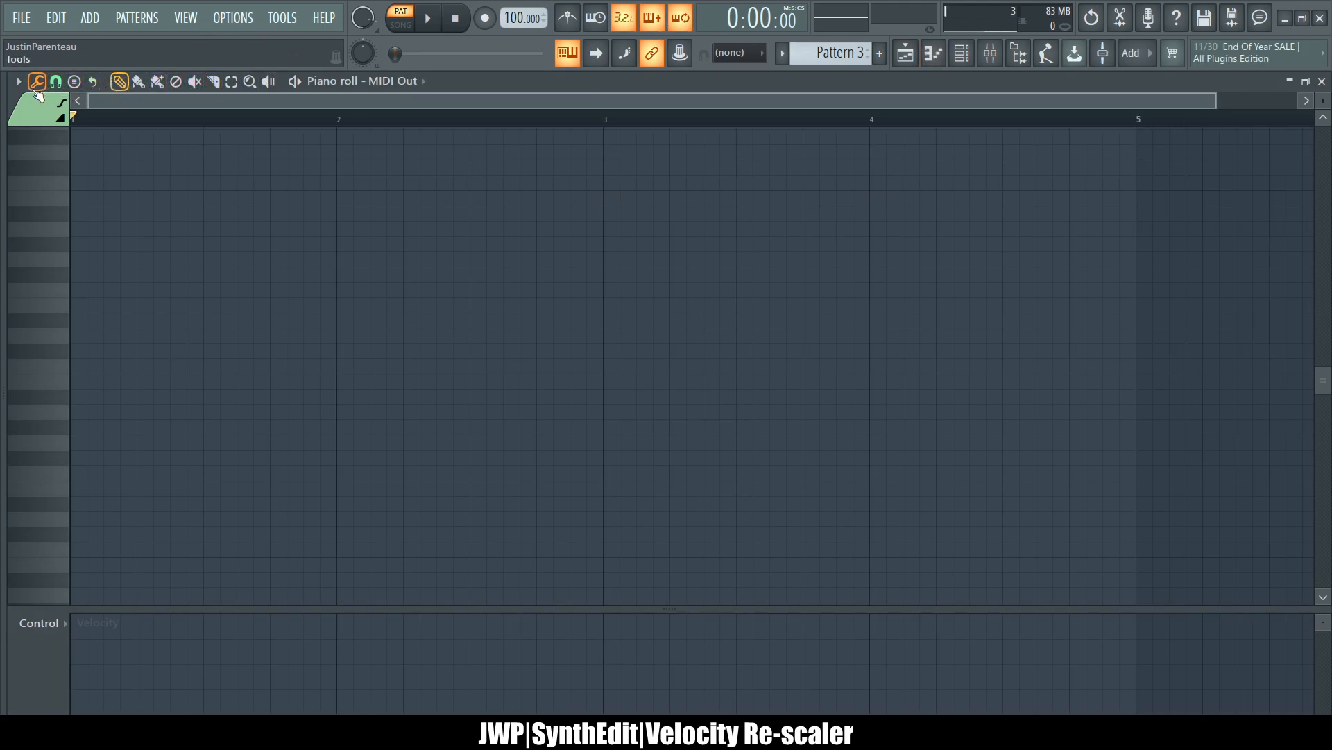
{"action": "left_click", "coordinate": [138, 81]}
{"action": "mouse_move", "coordinate": [86, 365]}
{"action": "left_mouse_down"}
{"action": "mouse_move", "coordinate": [336, 392]}
{"action": "mouse_move", "coordinate": [583, 388]}
{"action": "left_mouse_up"}
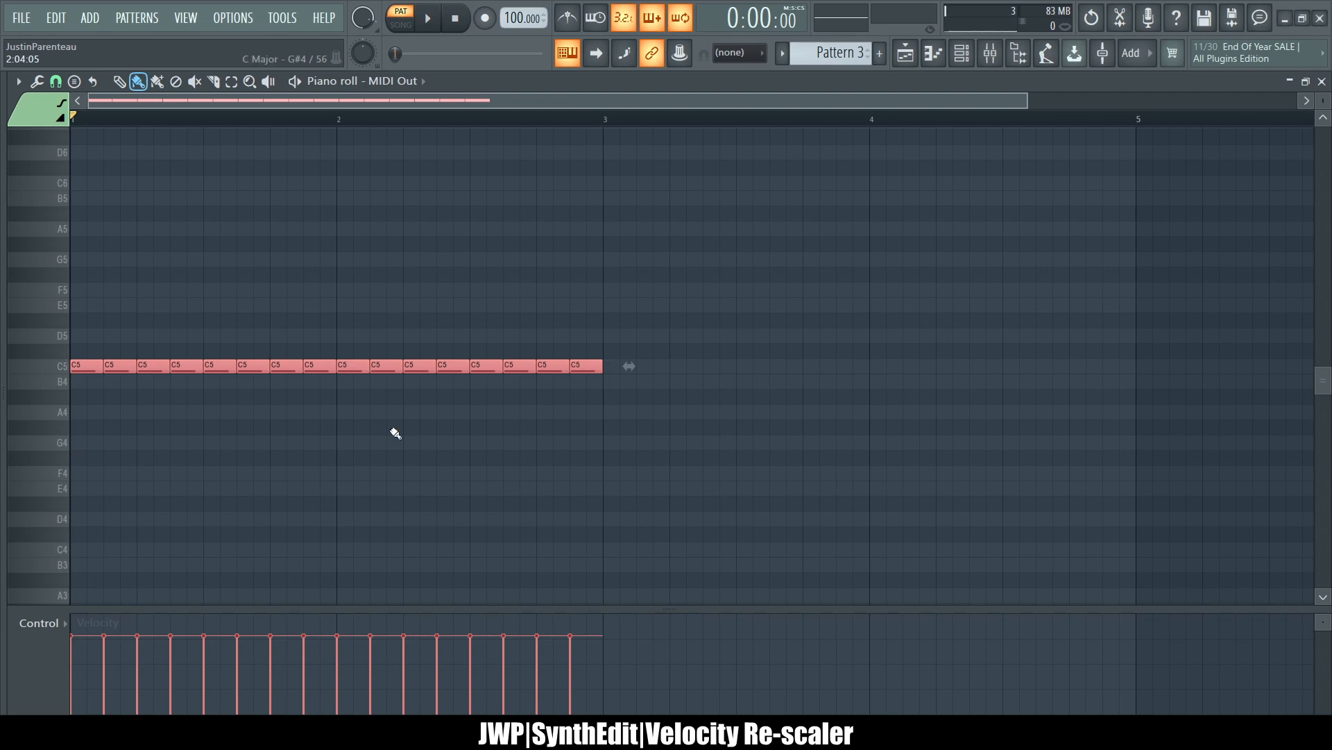
Step: Start playback, select Pattern 1 and switch back to SynthEdit
{"action": "key", "text": "space"}
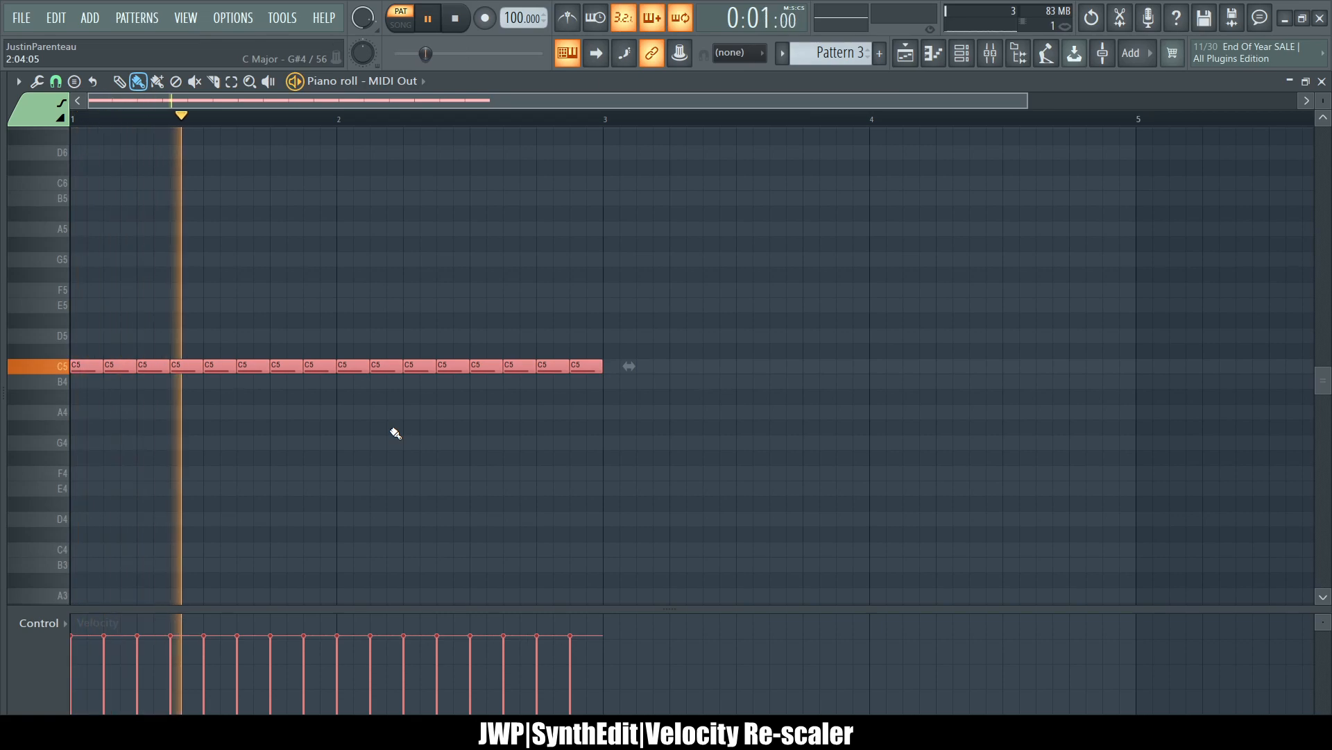
{"action": "key", "text": "1"}
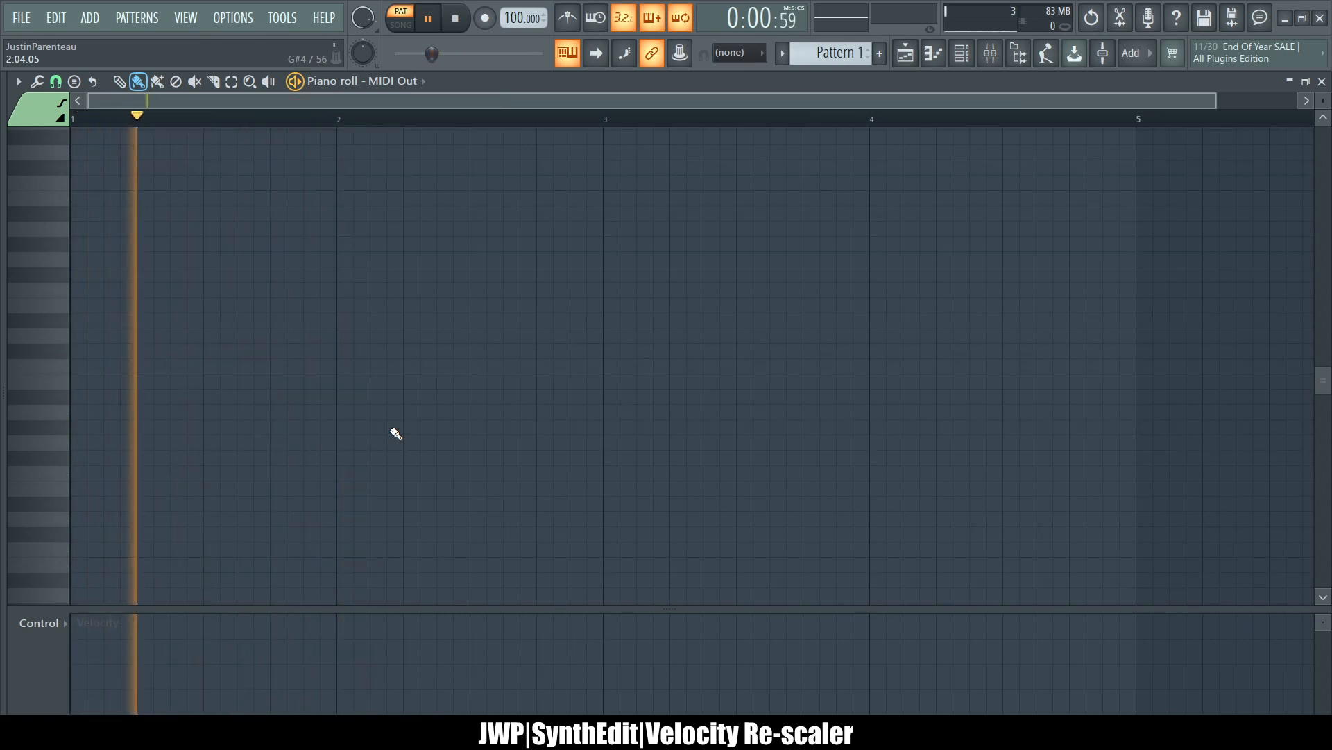
{"action": "key", "text": "alt+Tab"}
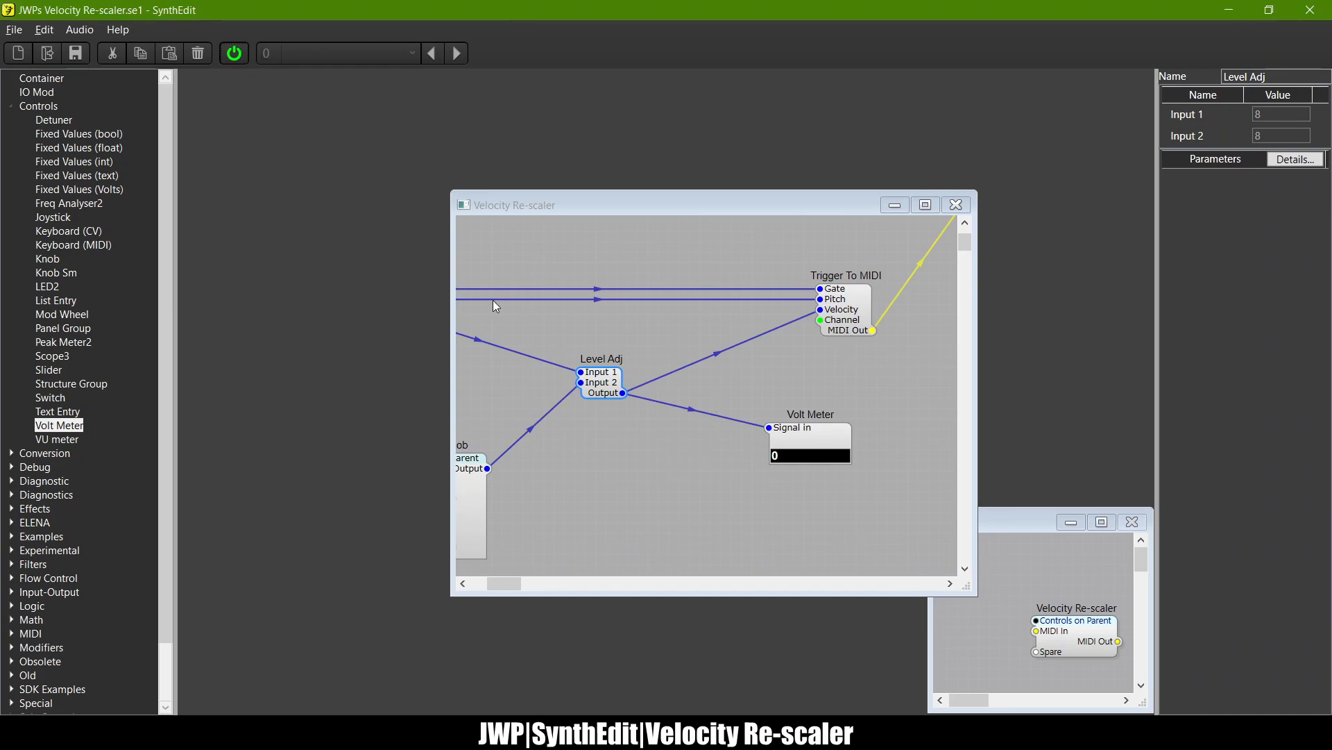
Step: Add a MIDI In module to the Main structure and wire its MIDI Data to the Velocity Re-scaler's MIDI In
{"action": "scroll", "coordinate": [722, 402], "scroll_direction": "left", "scroll_amount": 3}
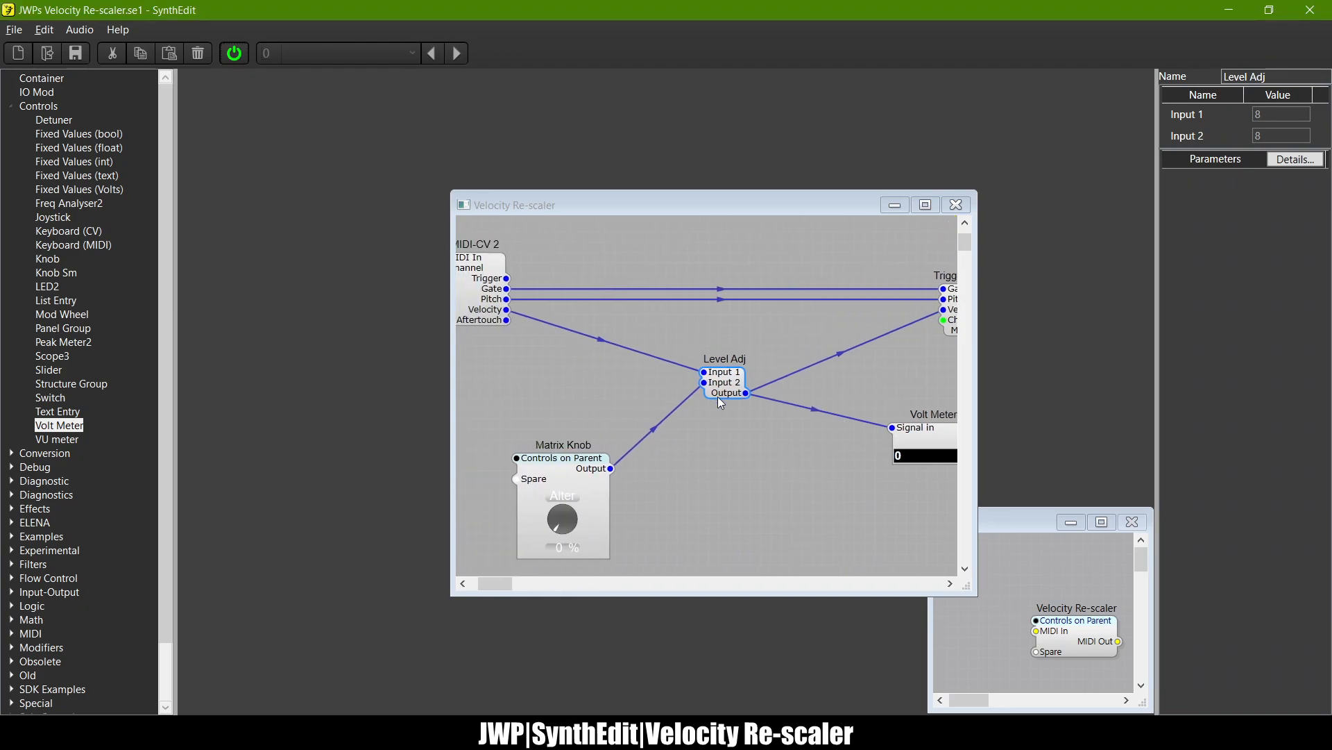
{"action": "scroll", "coordinate": [722, 402], "scroll_direction": "left", "scroll_amount": 1}
{"action": "left_click", "coordinate": [11, 106]}
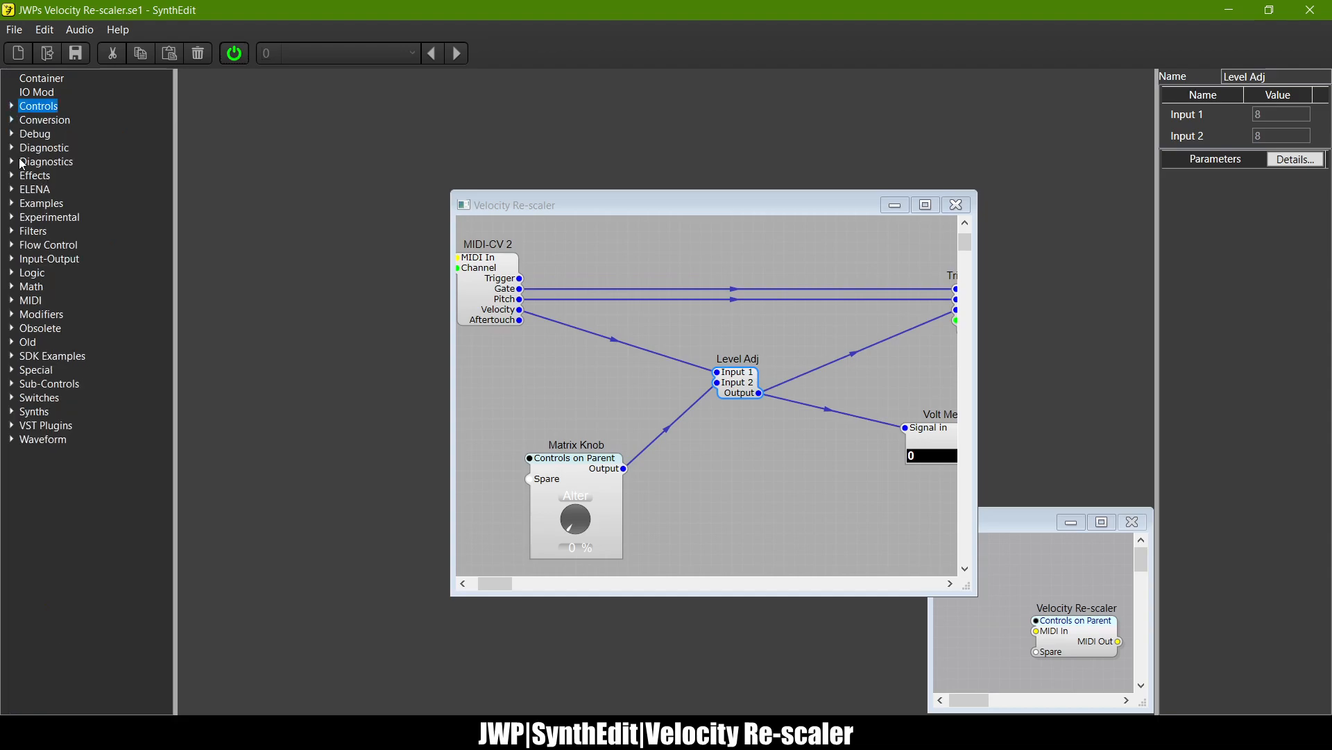
{"action": "left_click", "coordinate": [11, 300]}
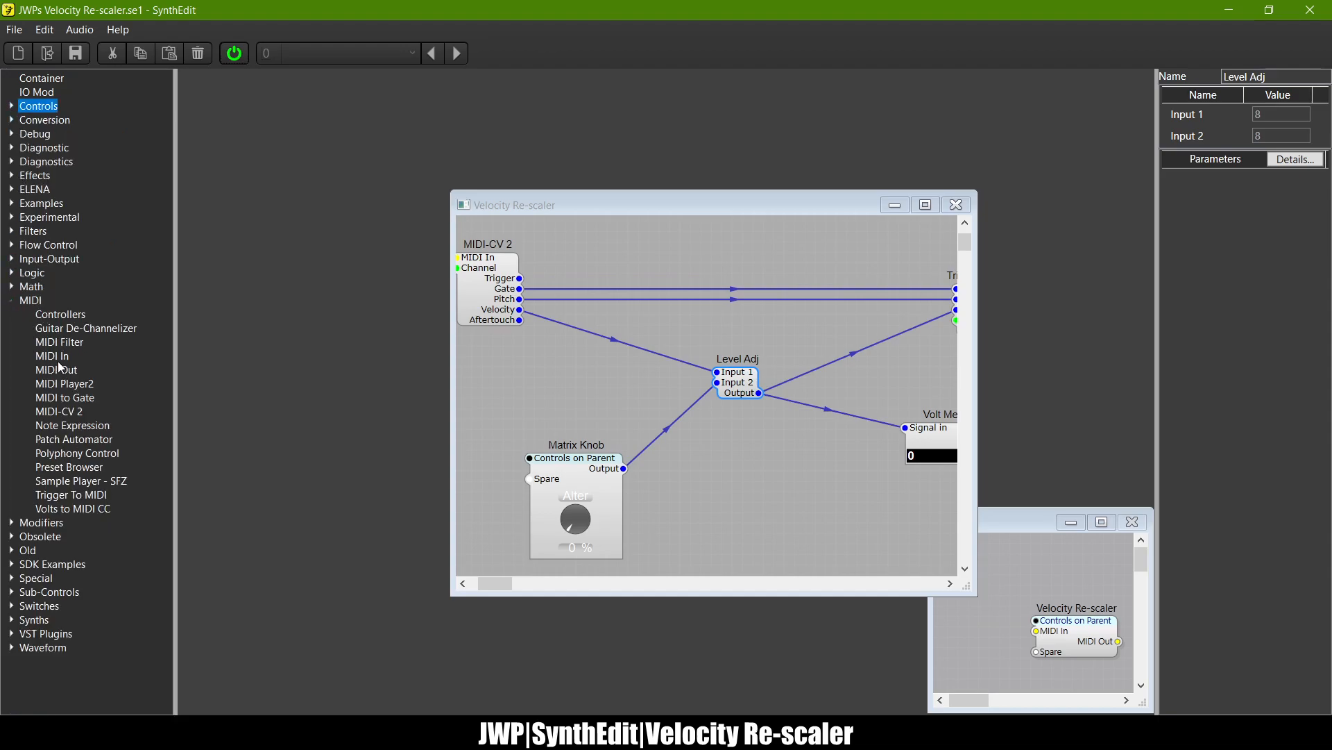
{"action": "left_click_drag", "start_coordinate": [59, 362], "coordinate": [567, 390]}
{"action": "left_click_drag", "start_coordinate": [980, 619], "coordinate": [961, 625]}
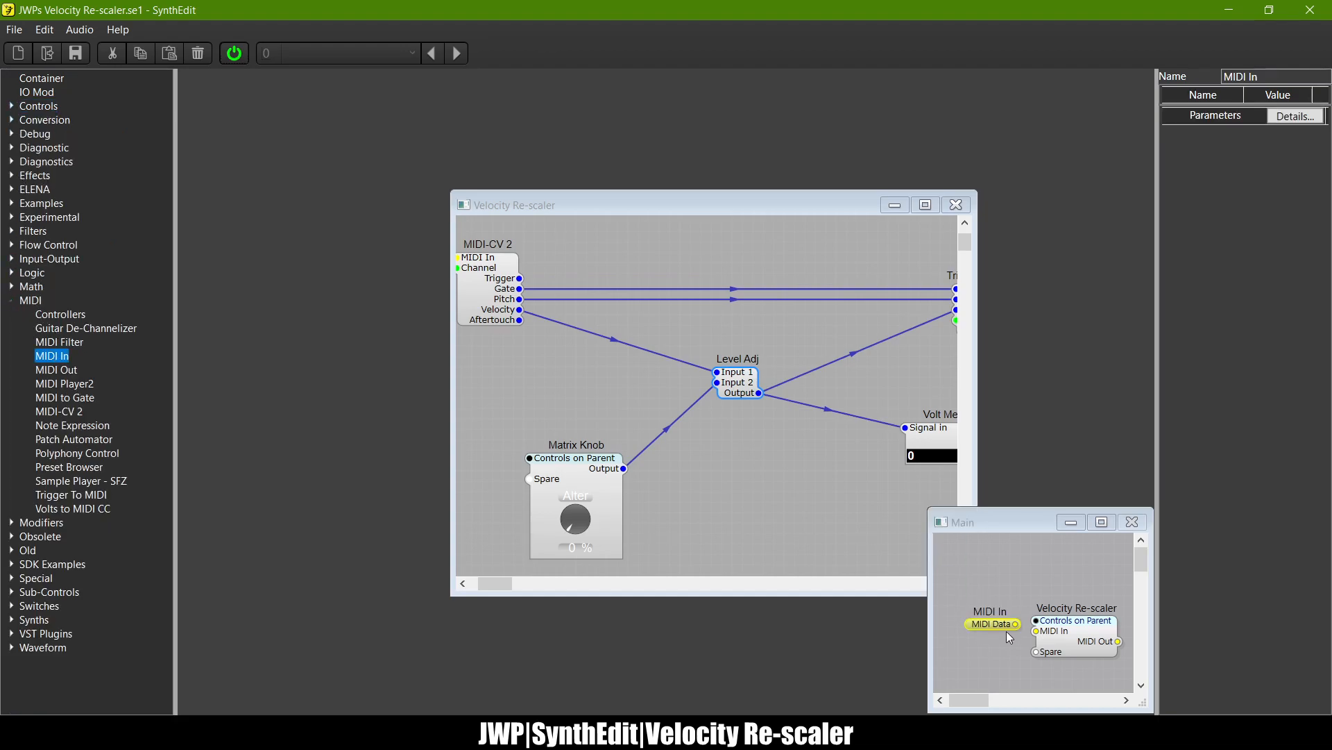
{"action": "left_click_drag", "start_coordinate": [1034, 646], "coordinate": [1035, 633]}
Step: Reposition and enlarge the Main window and move the Velocity Re-scaler module slightly farther from MIDI In
{"action": "left_click_drag", "start_coordinate": [1023, 526], "coordinate": [792, 316]}
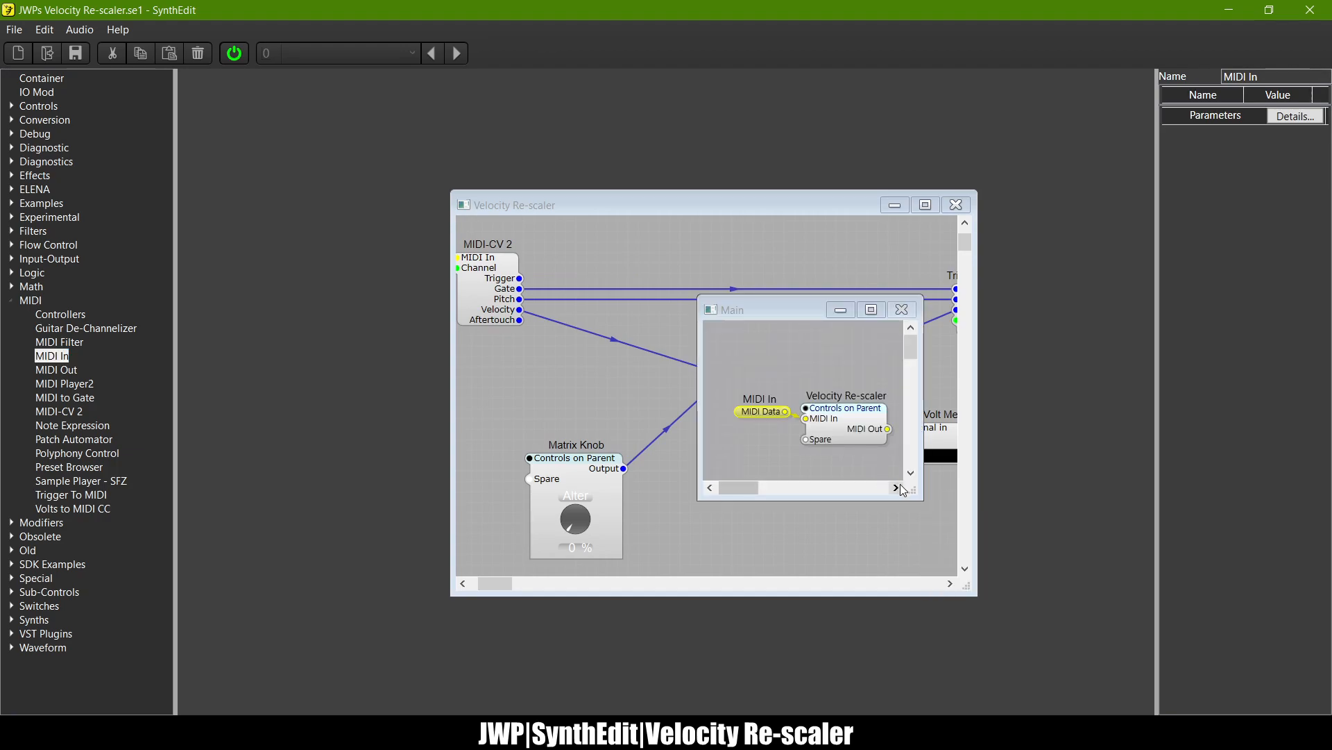
{"action": "left_click_drag", "start_coordinate": [1056, 575], "coordinate": [1077, 593]}
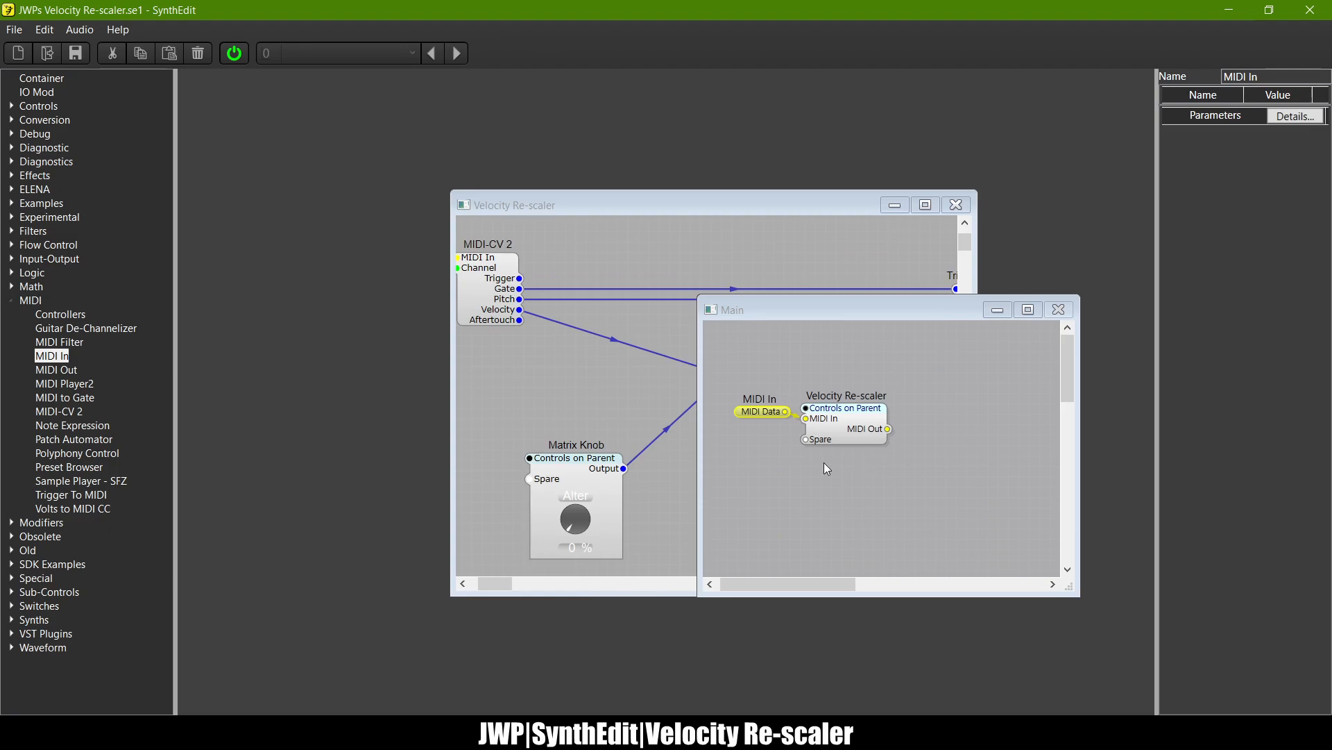
{"action": "left_click_drag", "start_coordinate": [855, 415], "coordinate": [878, 432]}
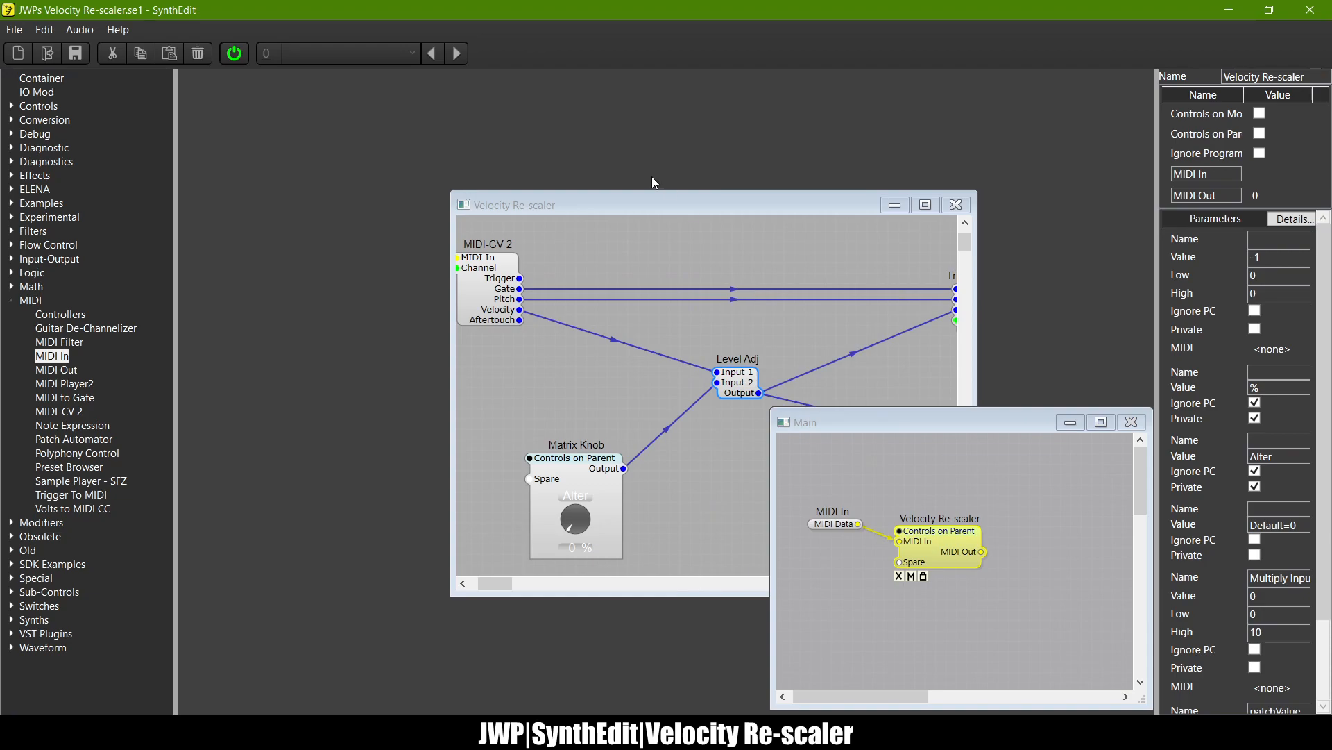
Step: Examine the Velocity Re-scaler's signal path from MIDI-CV 2 through Level Adj to Trigger To MIDI and the Volt Meter
{"action": "left_click", "coordinate": [686, 199]}
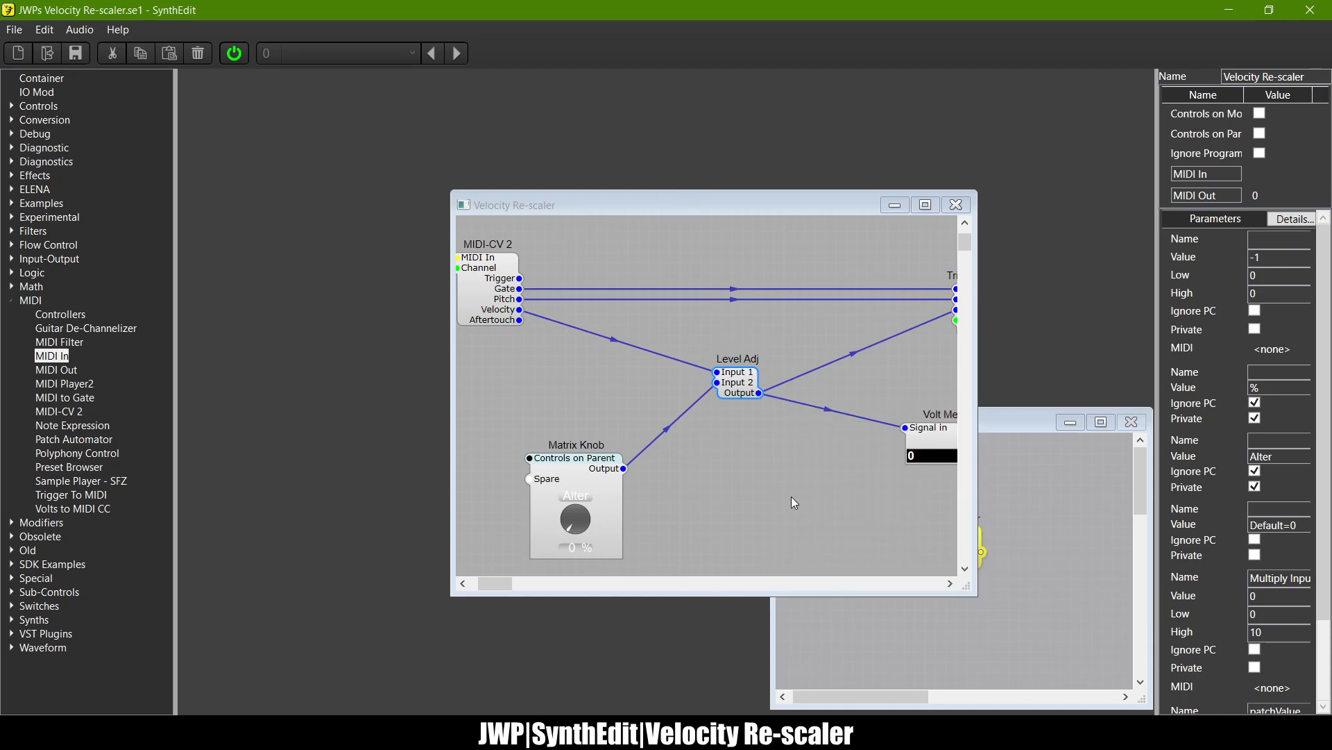
{"action": "scroll", "coordinate": [793, 498], "scroll_direction": "right", "scroll_amount": 6}
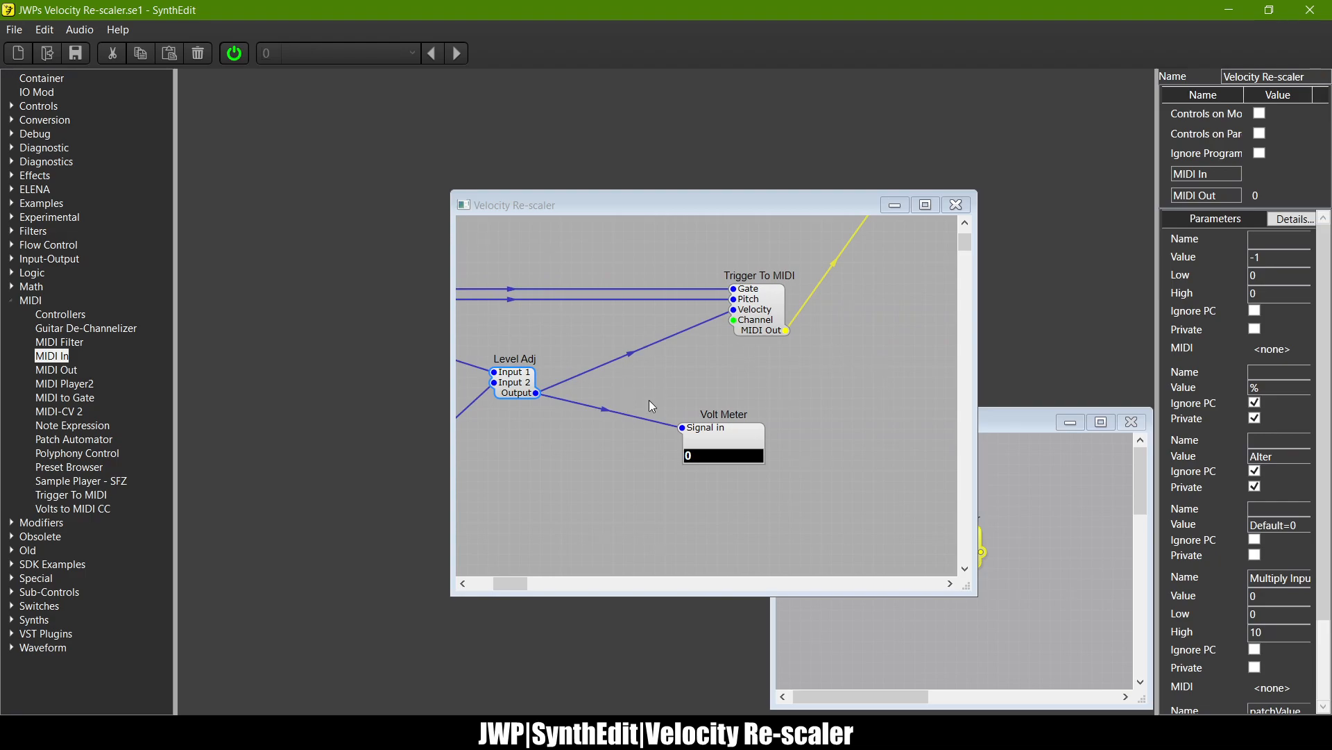
{"action": "scroll", "coordinate": [618, 364], "scroll_direction": "left", "scroll_amount": 6}
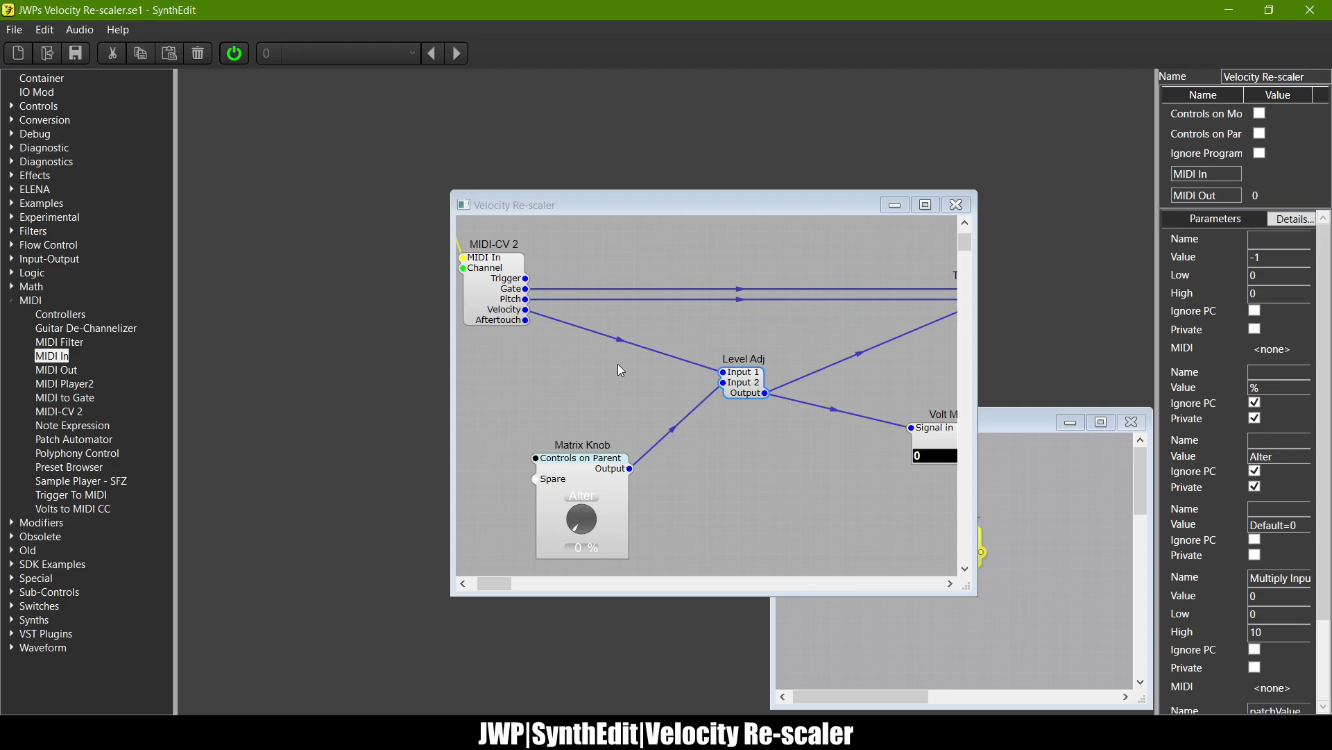
{"action": "scroll", "coordinate": [621, 371], "scroll_direction": "right", "scroll_amount": 5}
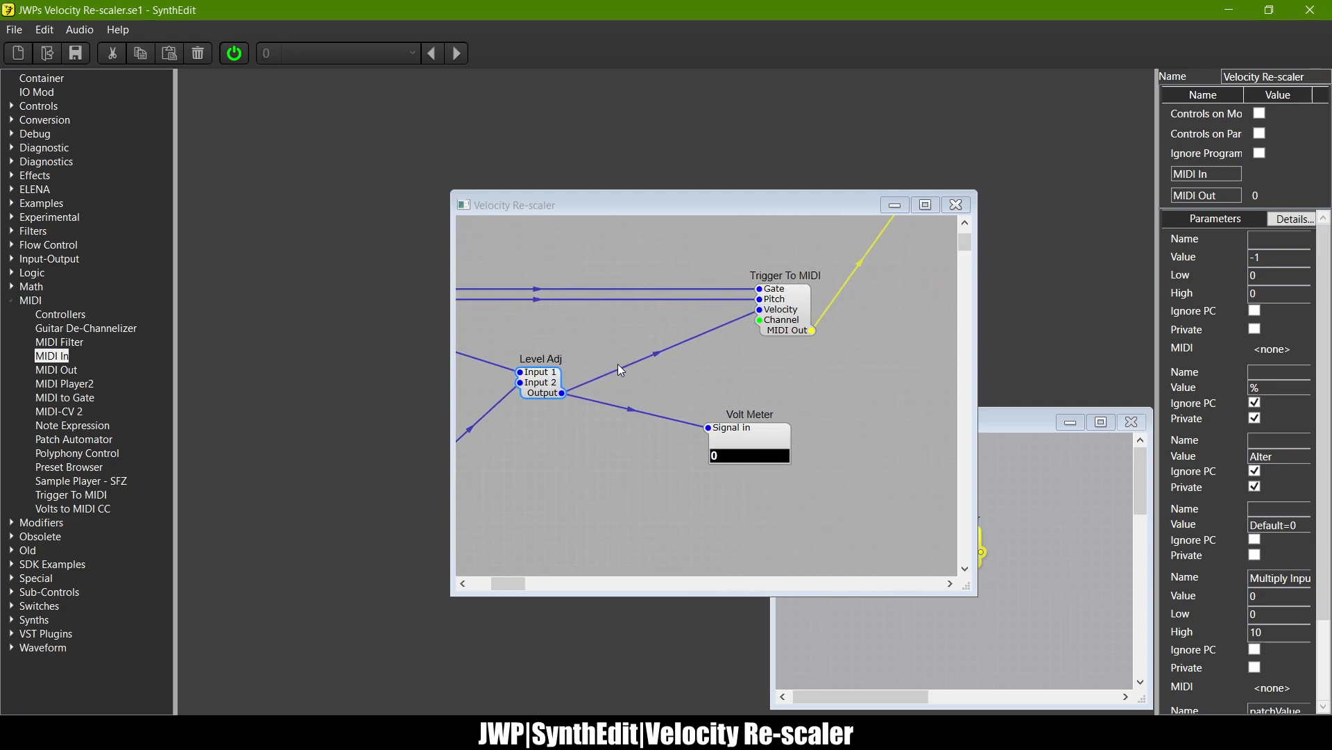
{"action": "scroll", "coordinate": [621, 370], "scroll_direction": "left", "scroll_amount": 3}
{"action": "scroll", "coordinate": [621, 370], "scroll_direction": "left", "scroll_amount": 4}
{"action": "scroll", "coordinate": [621, 370], "scroll_direction": "up", "scroll_amount": 2}
{"action": "scroll", "coordinate": [621, 370], "scroll_direction": "right", "scroll_amount": 8}
{"action": "scroll", "coordinate": [621, 371], "scroll_direction": "right", "scroll_amount": 4}
{"action": "scroll", "coordinate": [621, 371], "scroll_direction": "down", "scroll_amount": 3}
{"action": "scroll", "coordinate": [621, 371], "scroll_direction": "left", "scroll_amount": 8}
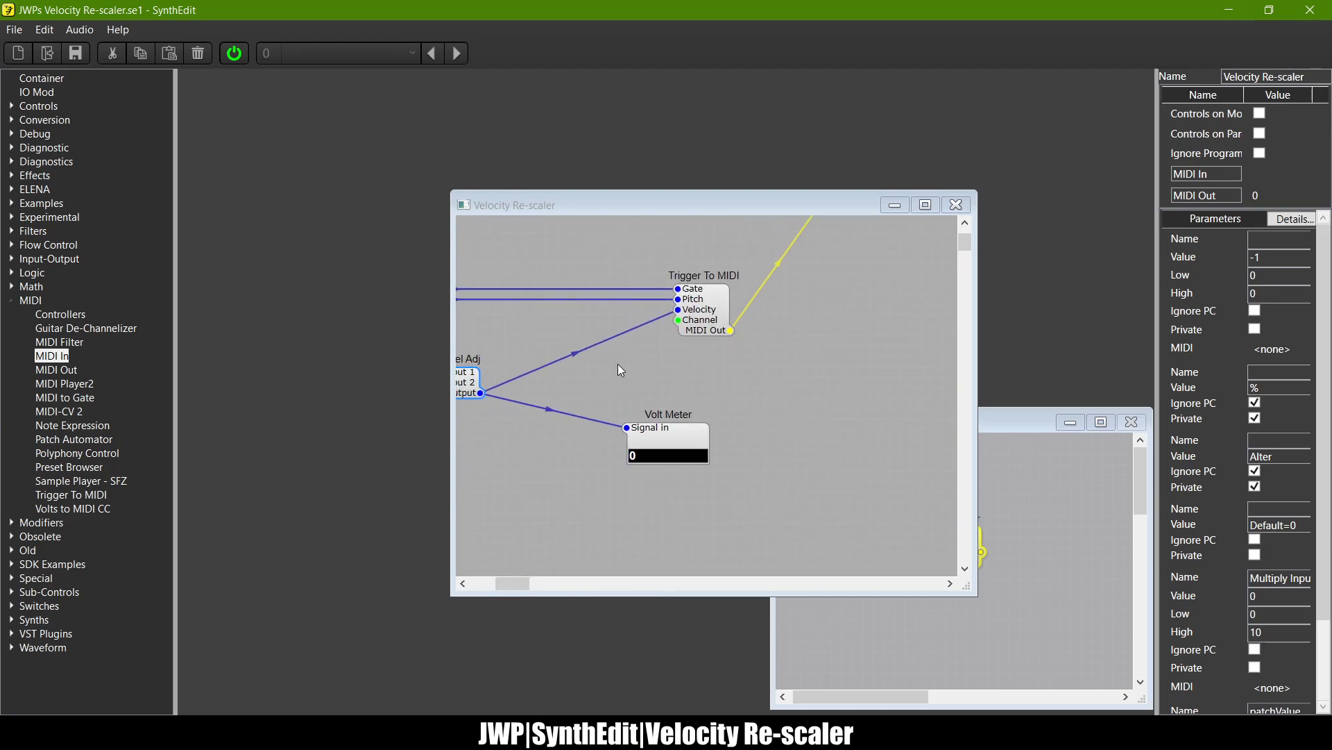
Step: Turn the Matrix Knob up to 10 % to test the signal at the Volt Meter
{"action": "left_click", "coordinate": [861, 435]}
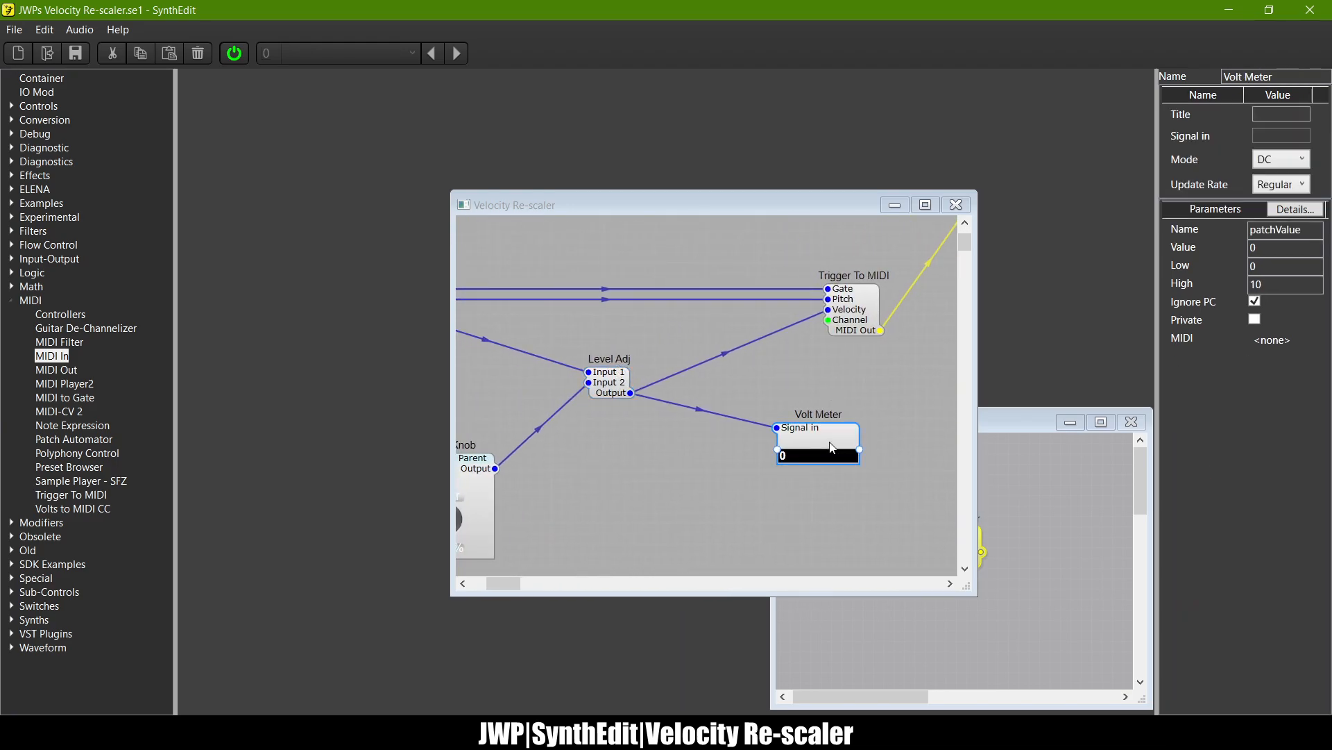
{"action": "scroll", "coordinate": [676, 465], "scroll_direction": "left", "scroll_amount": 3}
{"action": "left_click_drag", "start_coordinate": [524, 537], "coordinate": [513, 526]}
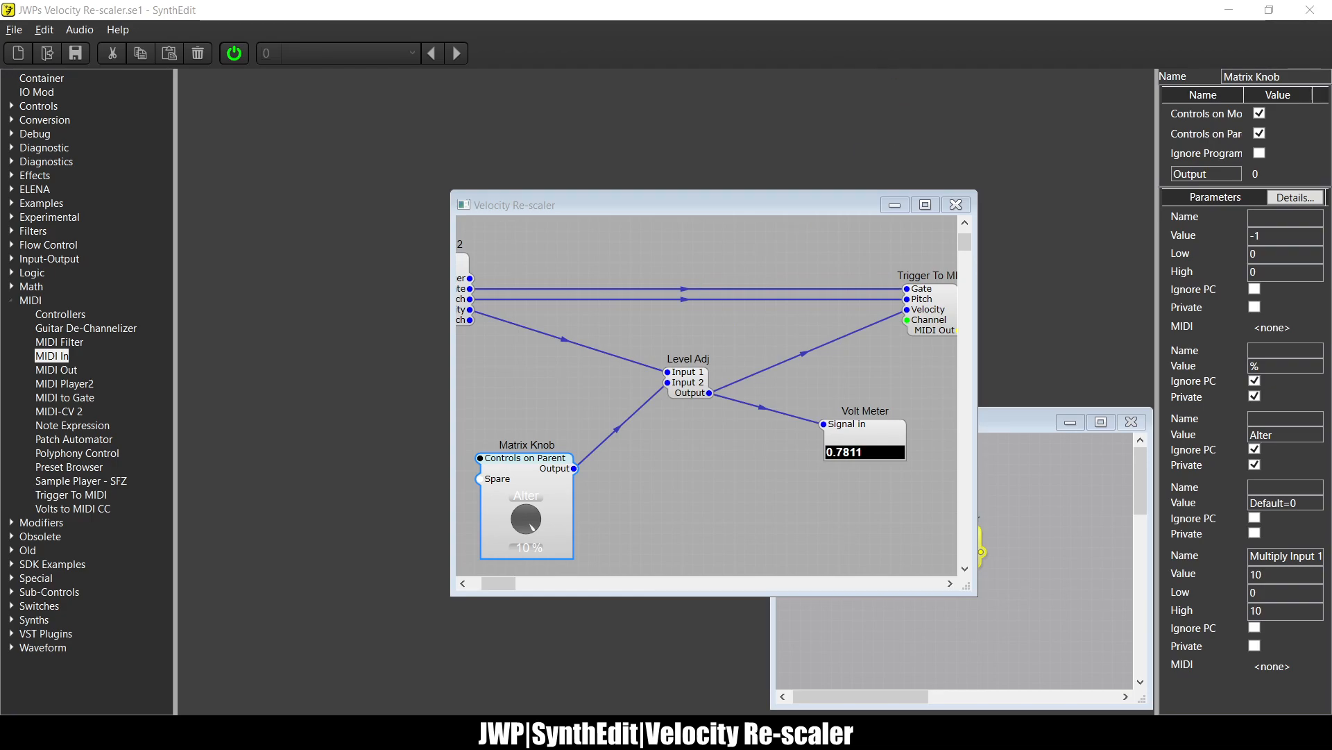
{"action": "left_click", "coordinate": [810, 287]}
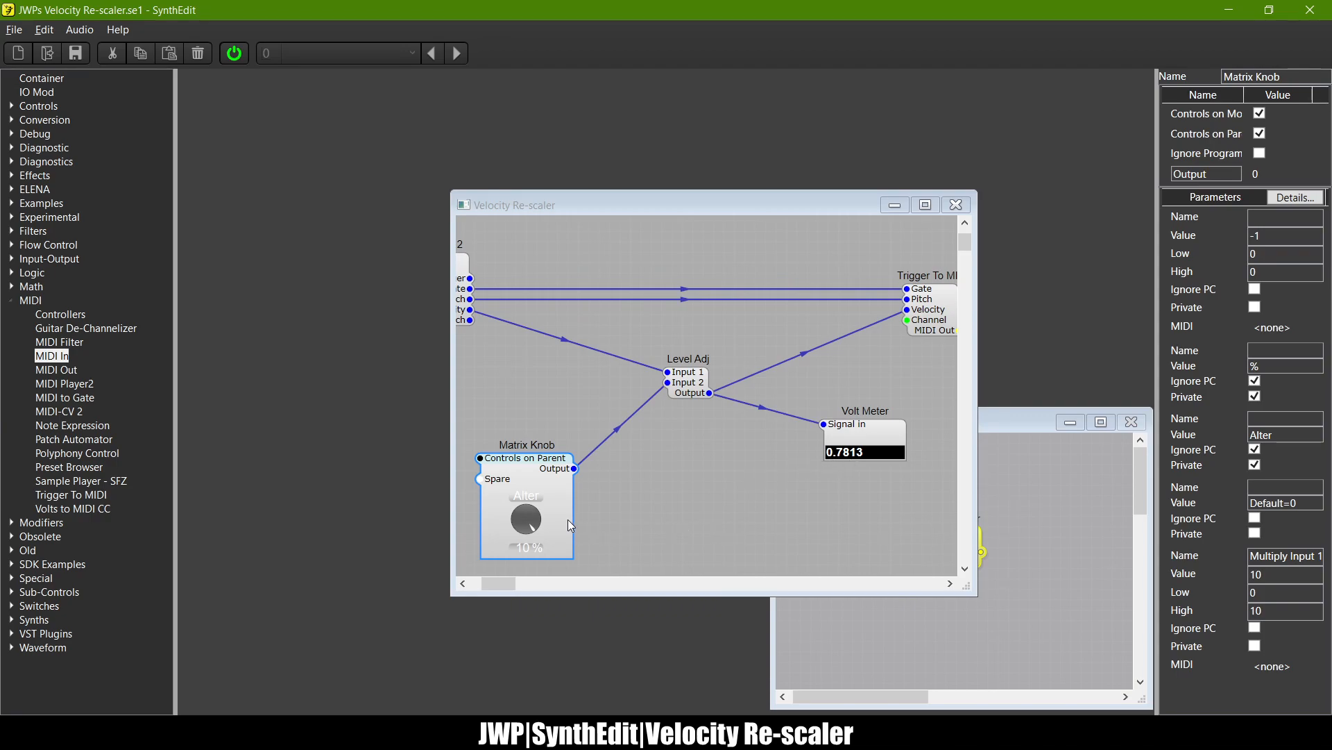
{"action": "mouse_move", "coordinate": [531, 522]}
{"action": "left_mouse_down"}
{"action": "mouse_move", "coordinate": [537, 678]}
{"action": "mouse_move", "coordinate": [539, 501]}
{"action": "left_mouse_up"}
Step: Inside the Matrix Knob structure, set PatchMemory Float3's High parameter to 100 and close the structure
{"action": "double_click", "coordinate": [526, 469]}
{"action": "scroll", "coordinate": [561, 347], "scroll_direction": "left", "scroll_amount": 5}
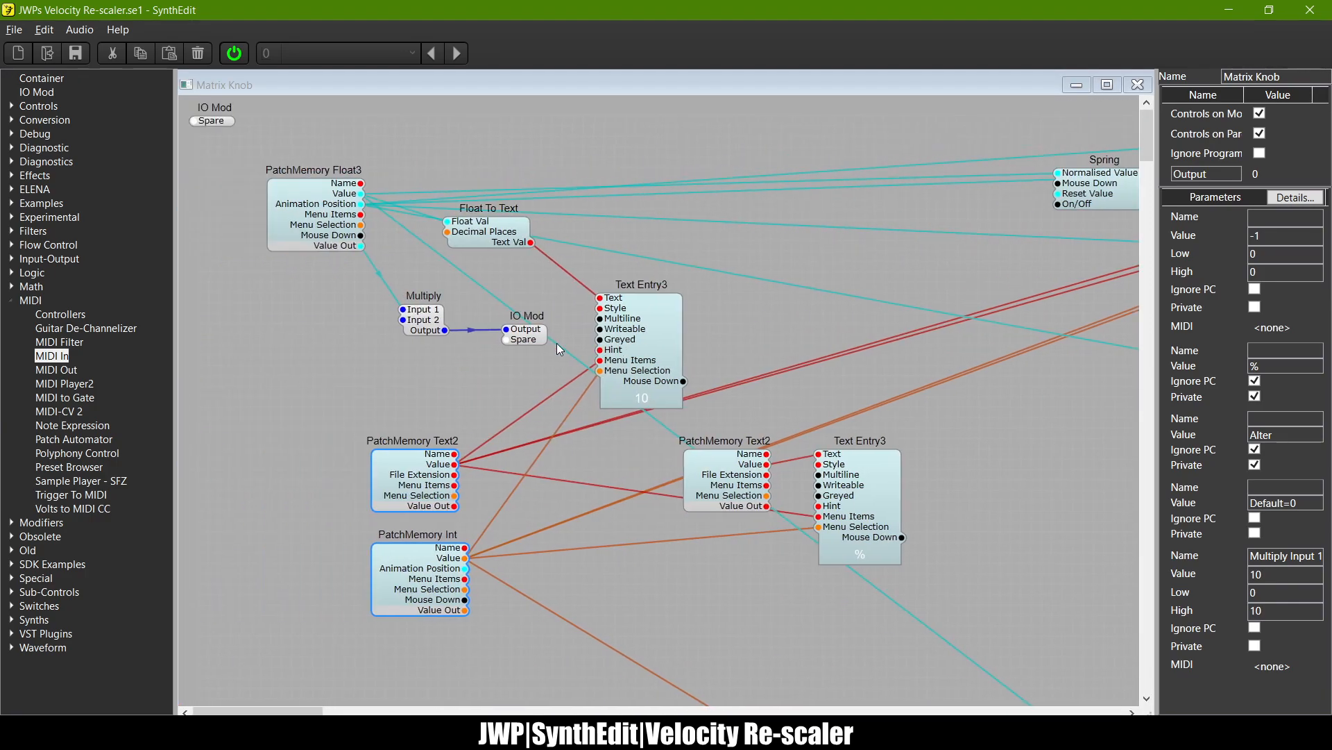
{"action": "left_click", "coordinate": [302, 208]}
{"action": "left_click", "coordinate": [1289, 193]}
{"action": "type", "text": "0"}
{"action": "key", "text": "Tab"}
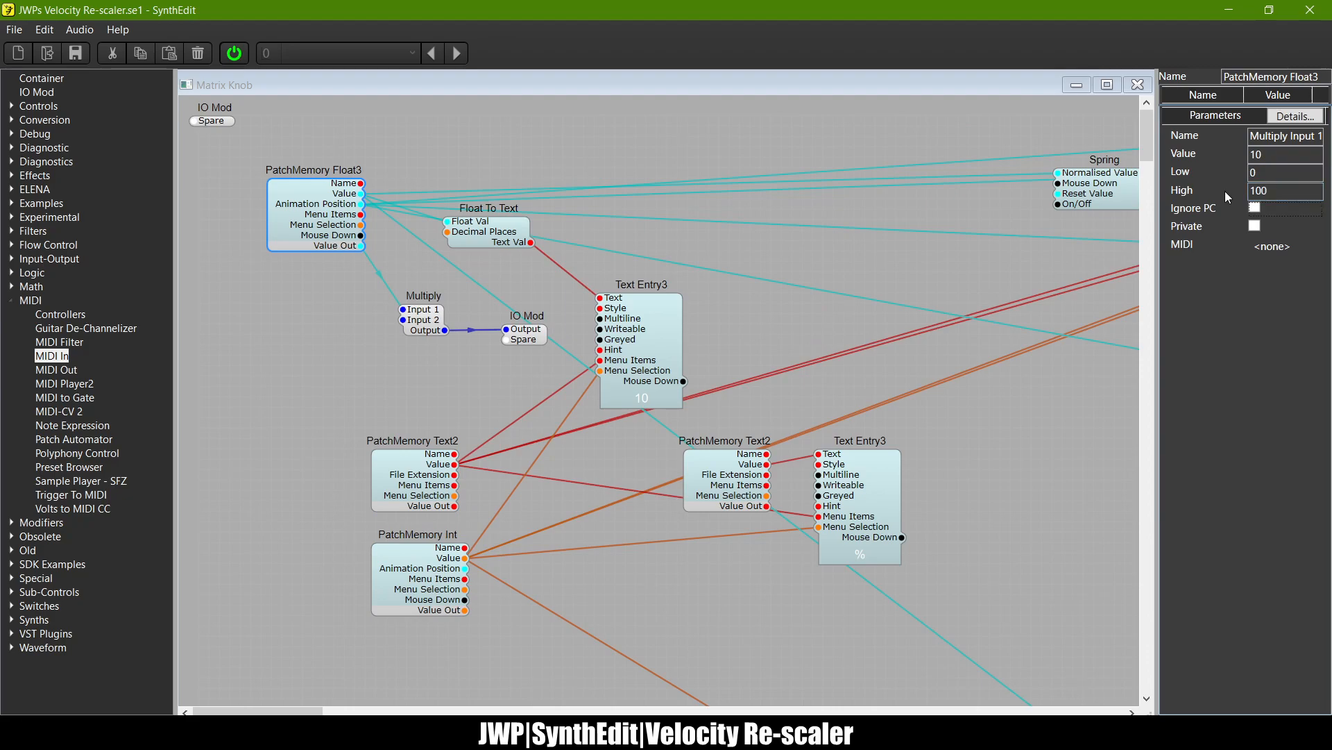
{"action": "left_click", "coordinate": [1138, 84]}
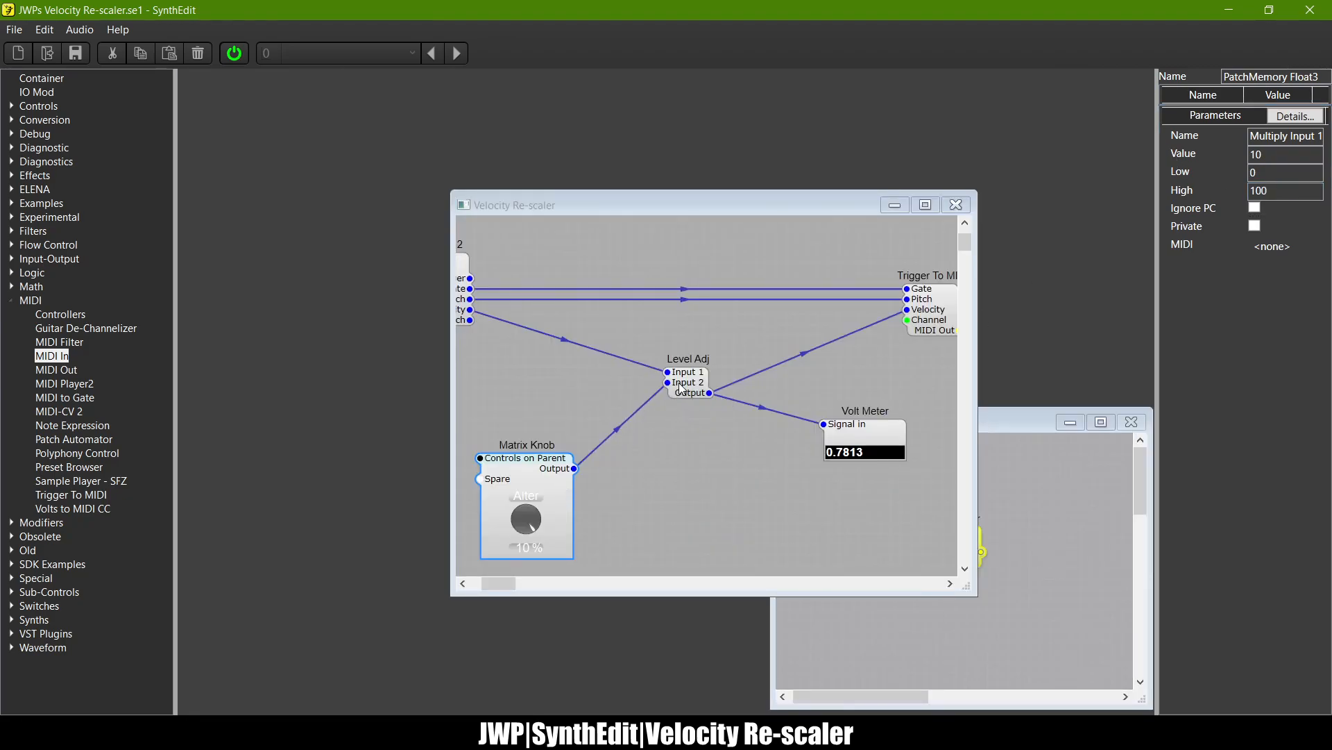
Step: Turn the Matrix Knob up to 100 % and select its control in the Velocity Re-scaler's panel view
{"action": "left_click", "coordinate": [535, 514]}
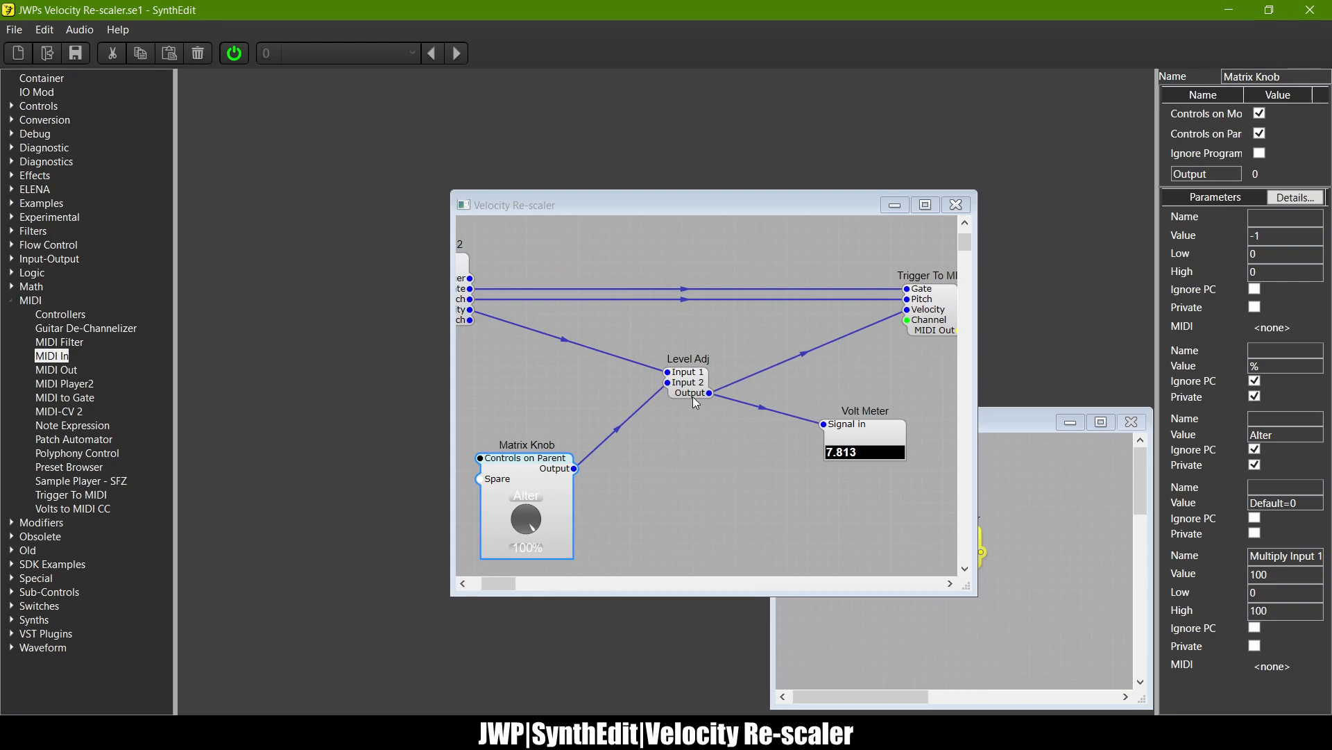
{"action": "left_click", "coordinate": [679, 340]}
{"action": "right_click", "coordinate": [740, 408]}
{"action": "left_click", "coordinate": [730, 439]}
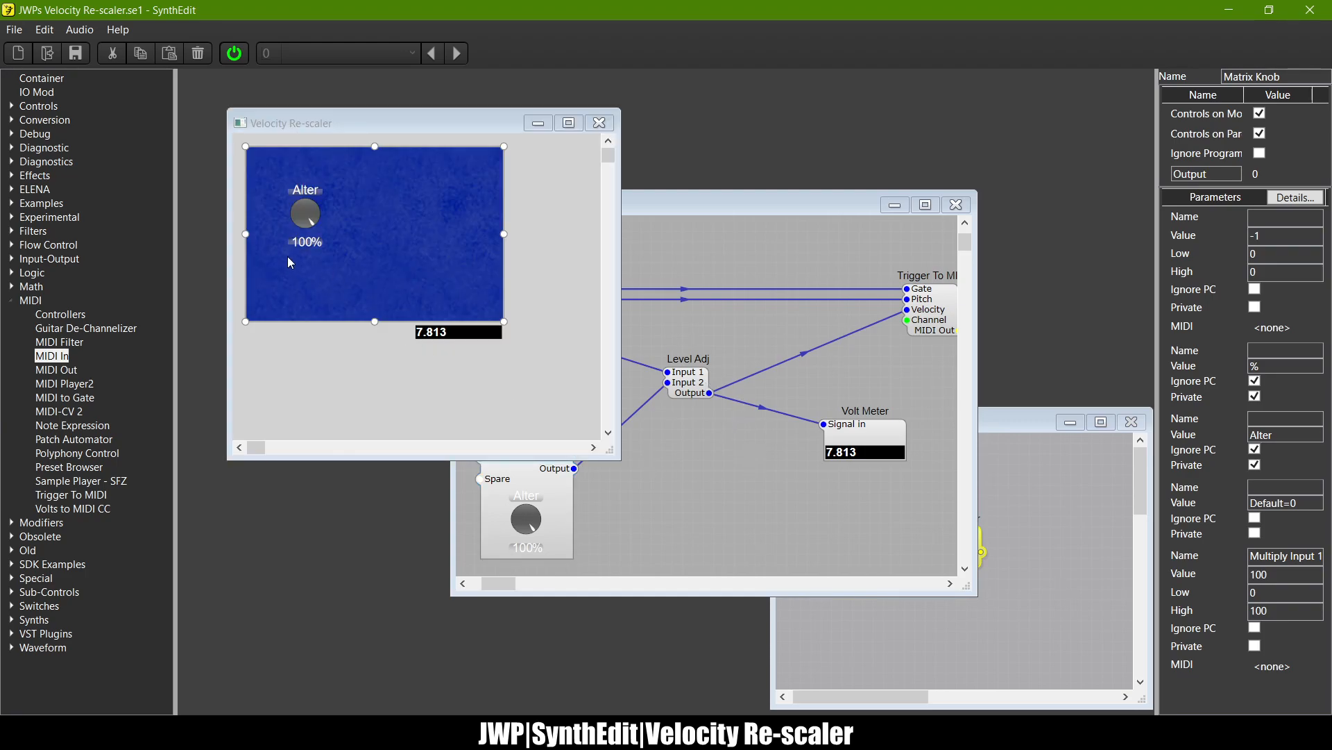
{"action": "scroll", "coordinate": [291, 262], "scroll_direction": "up", "scroll_amount": 5}
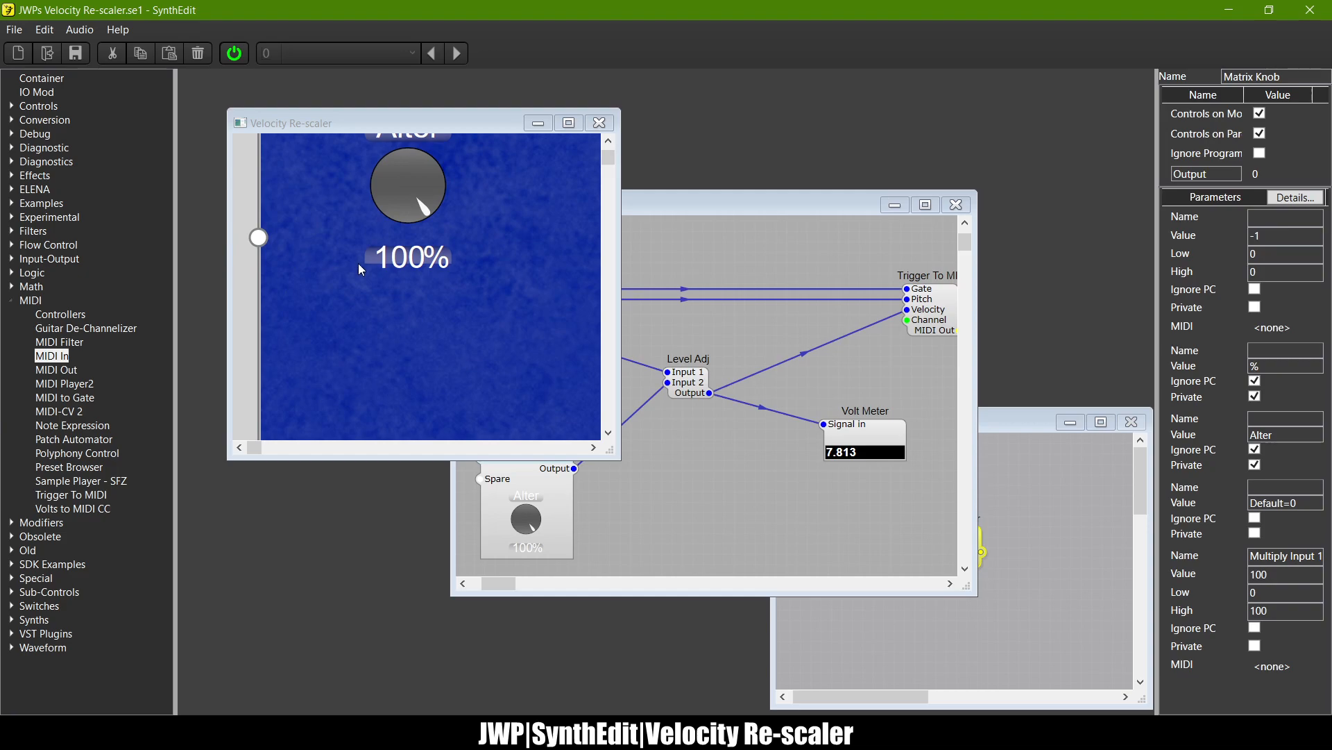
{"action": "left_click", "coordinate": [395, 255]}
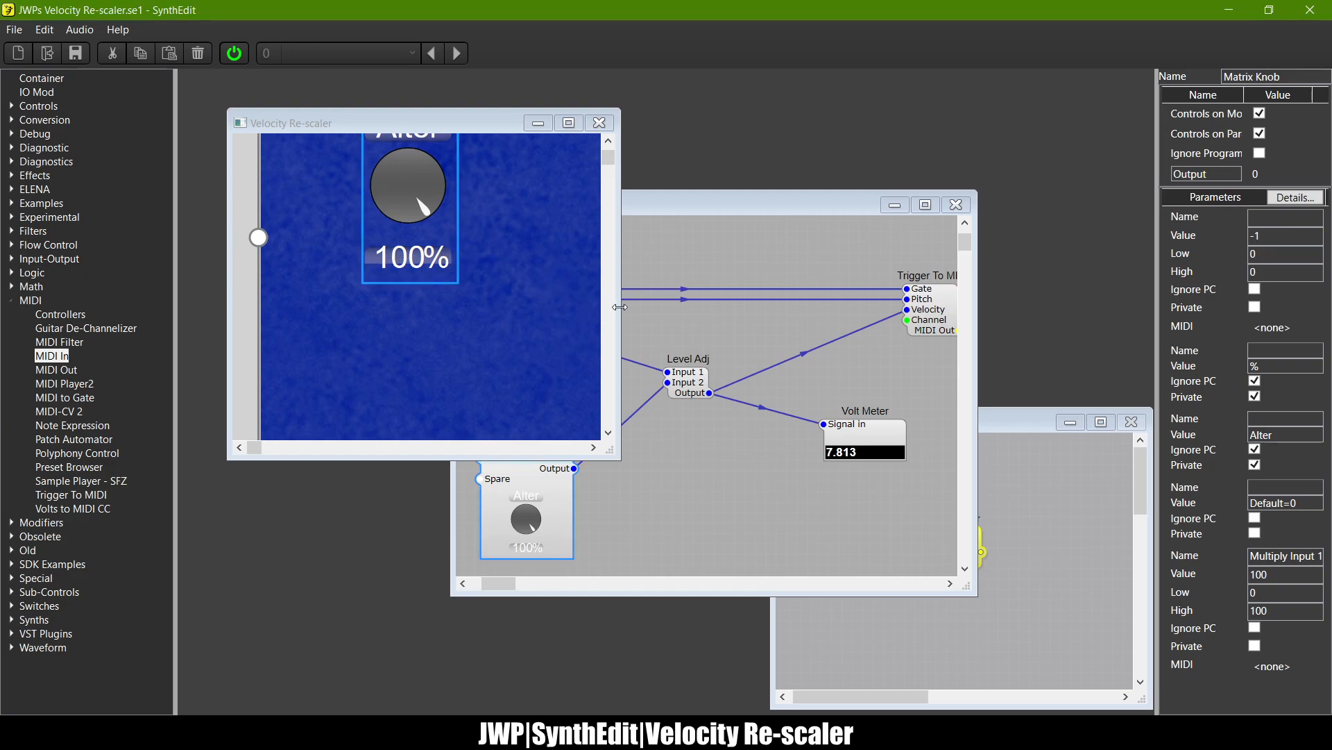
Step: Close the Velocity Re-scaler panel, open the Matrix Knob's panel, widen its Alter label and move the label aside
{"action": "left_click", "coordinate": [600, 122]}
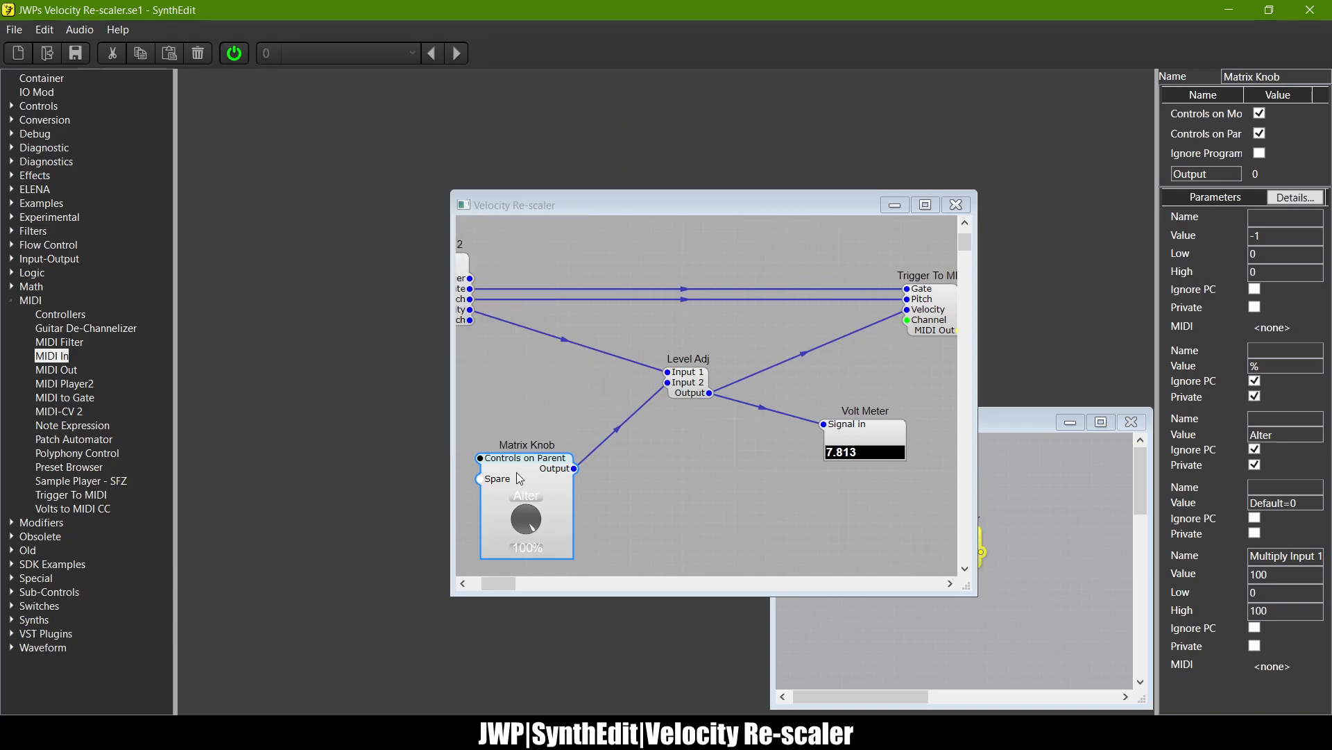
{"action": "left_click", "coordinate": [561, 578]}
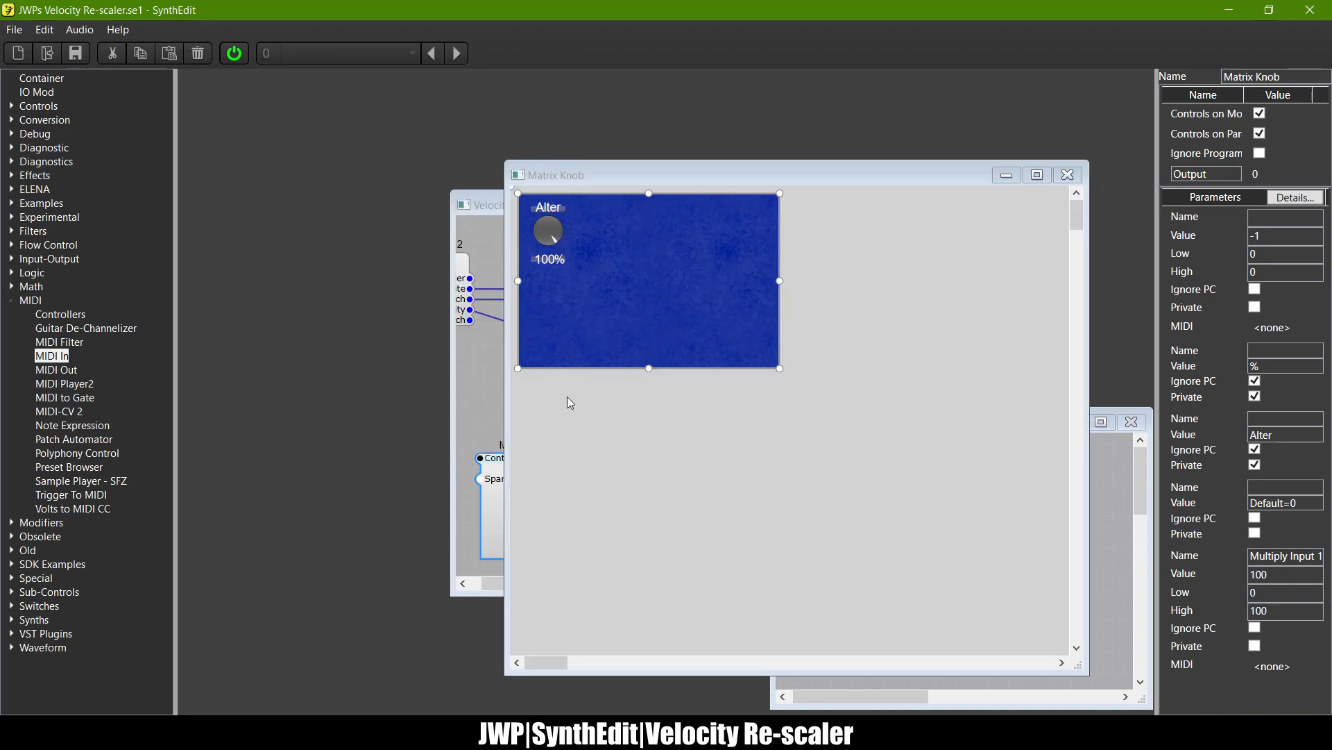
{"action": "scroll", "coordinate": [559, 260], "scroll_direction": "up", "scroll_amount": 4}
{"action": "scroll", "coordinate": [559, 260], "scroll_direction": "left", "scroll_amount": 2}
{"action": "scroll", "coordinate": [559, 260], "scroll_direction": "up", "scroll_amount": 3}
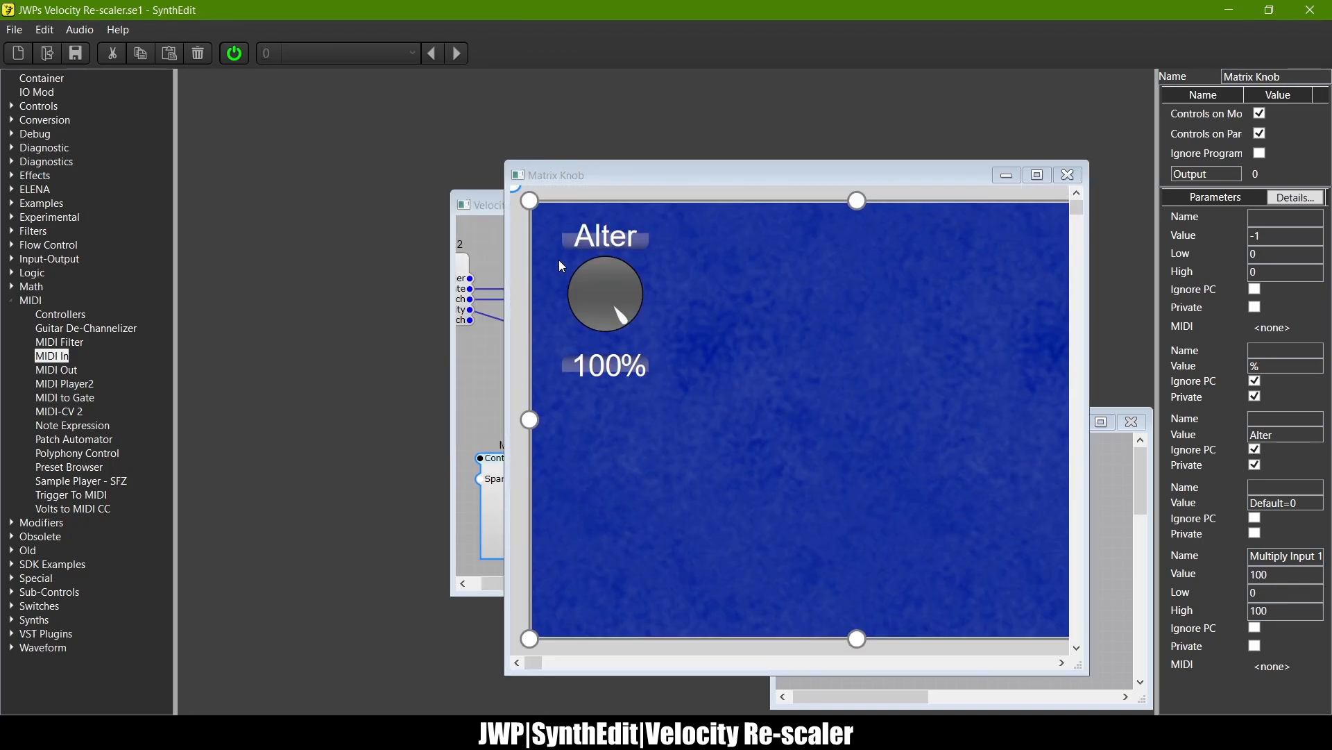
{"action": "left_click", "coordinate": [622, 245]}
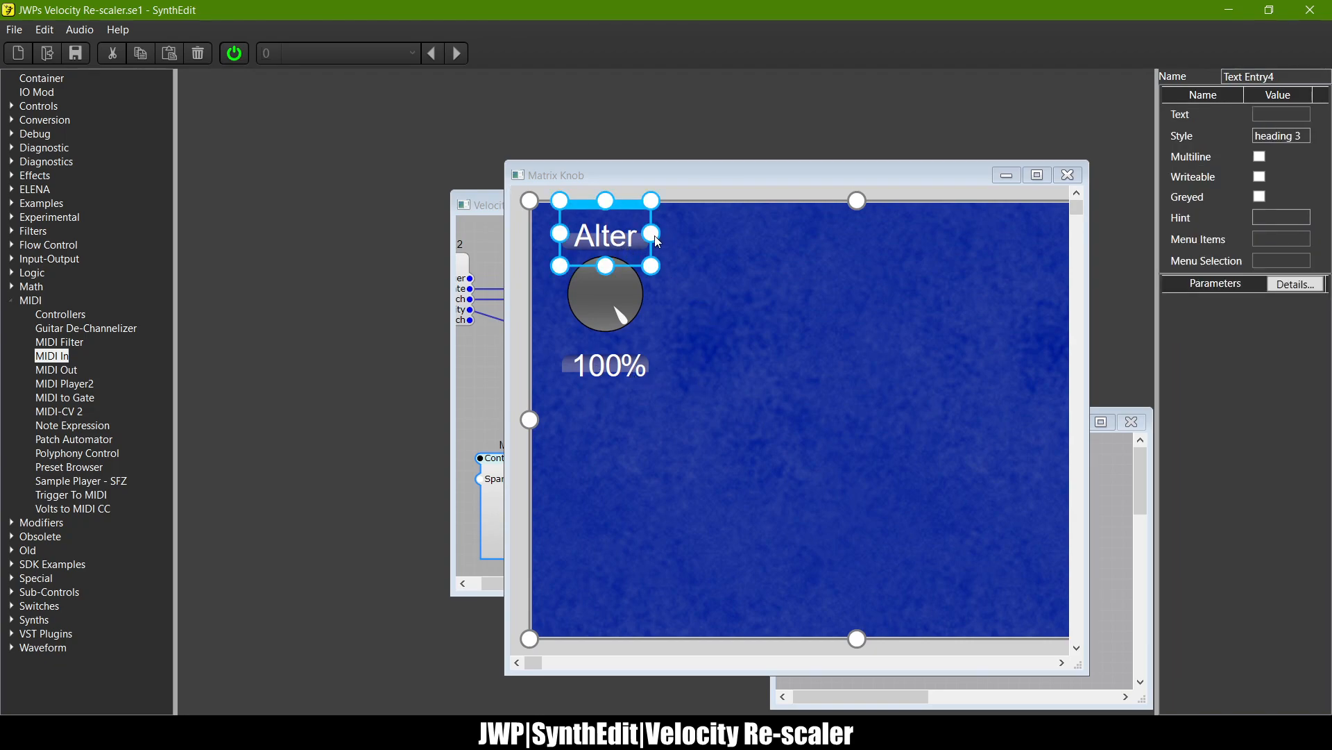
{"action": "left_click_drag", "start_coordinate": [663, 236], "coordinate": [802, 305]}
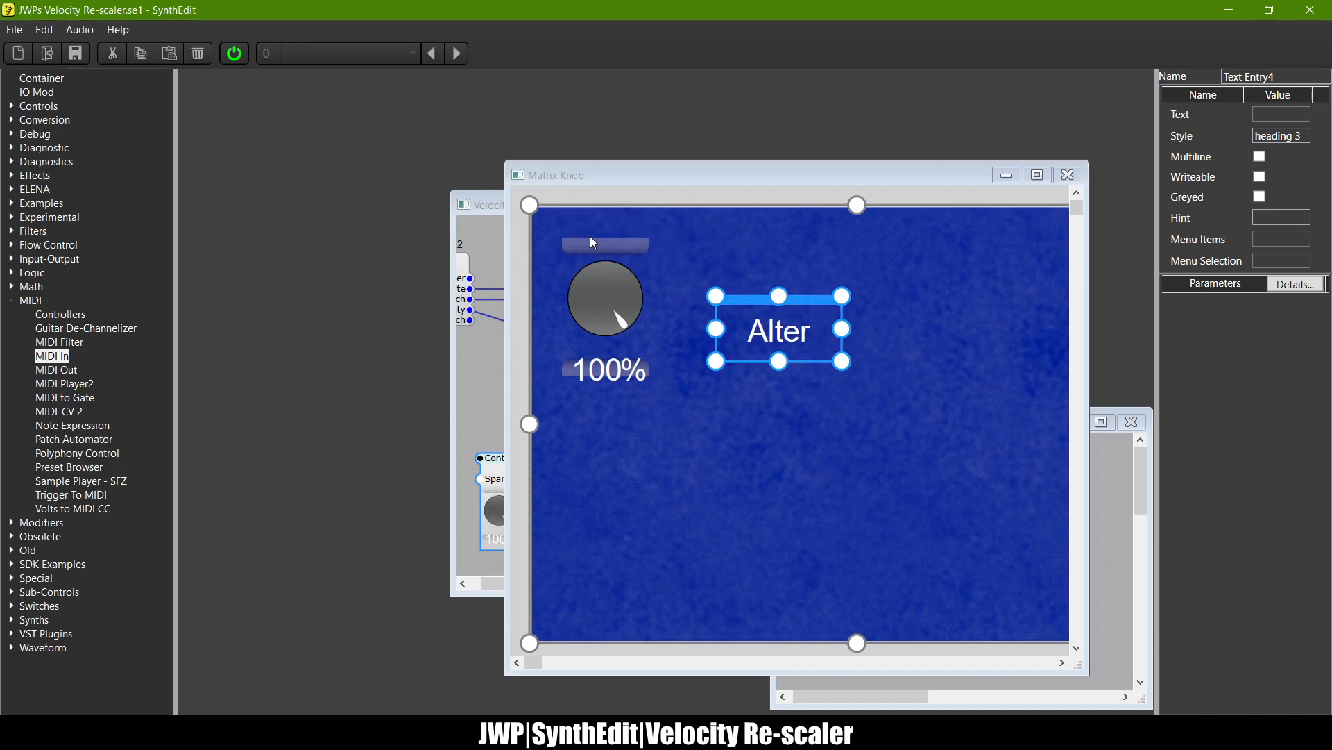
Step: Widen the rectangle above the knob to match the Alter label and place the label back over it
{"action": "left_click", "coordinate": [605, 254]}
{"action": "left_click_drag", "start_coordinate": [652, 241], "coordinate": [622, 259]}
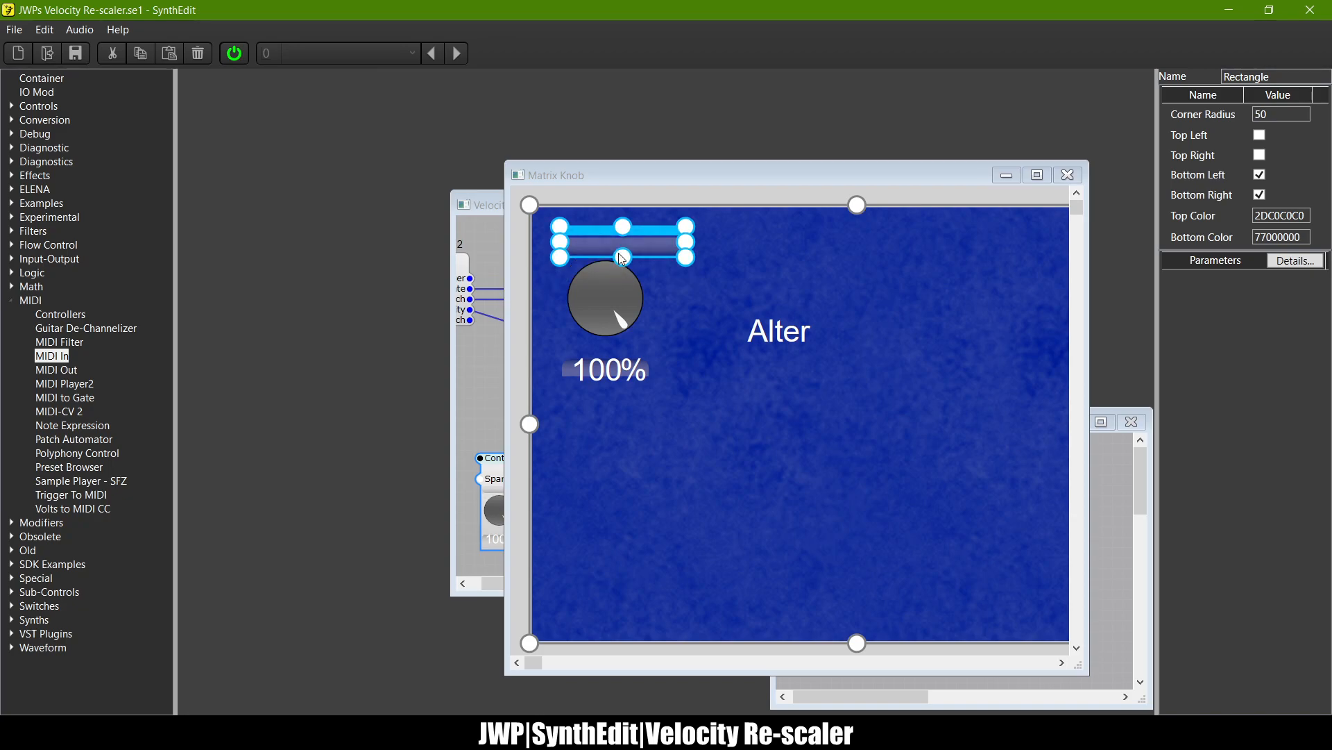
{"action": "left_click", "coordinate": [782, 340]}
{"action": "left_click_drag", "start_coordinate": [795, 306], "coordinate": [652, 220]}
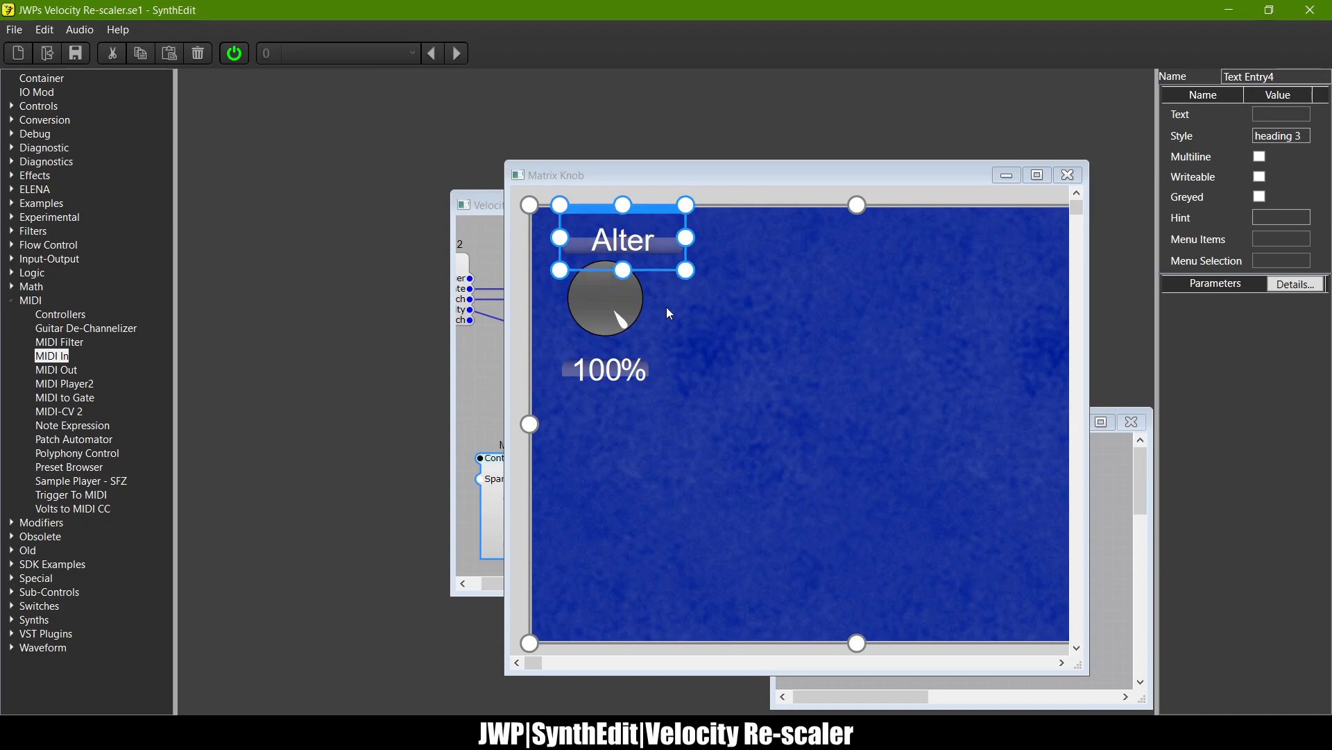
Step: Move the % label aside and widen the rectangle below the knob to the same width as the upper one
{"action": "left_click", "coordinate": [798, 343]}
{"action": "left_click", "coordinate": [602, 361]}
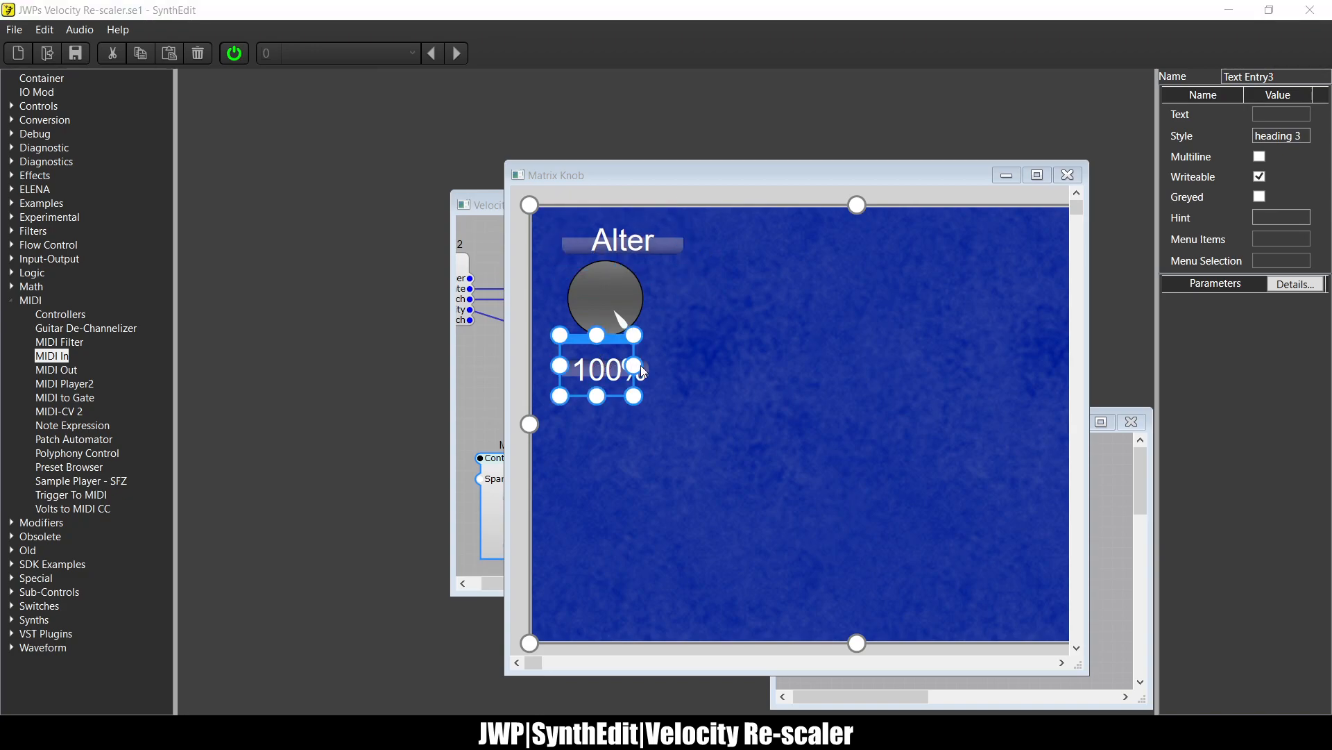
{"action": "left_click", "coordinate": [653, 371]}
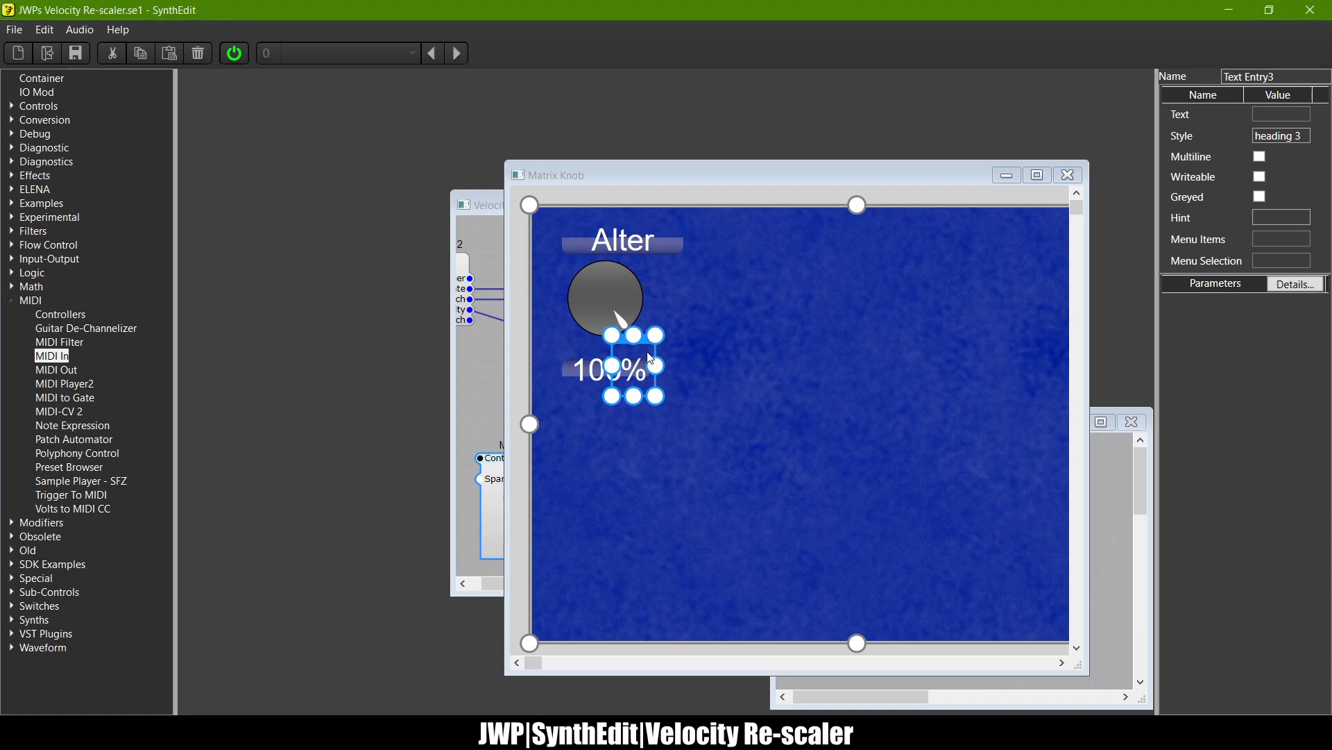
{"action": "left_click_drag", "start_coordinate": [647, 359], "coordinate": [855, 338]}
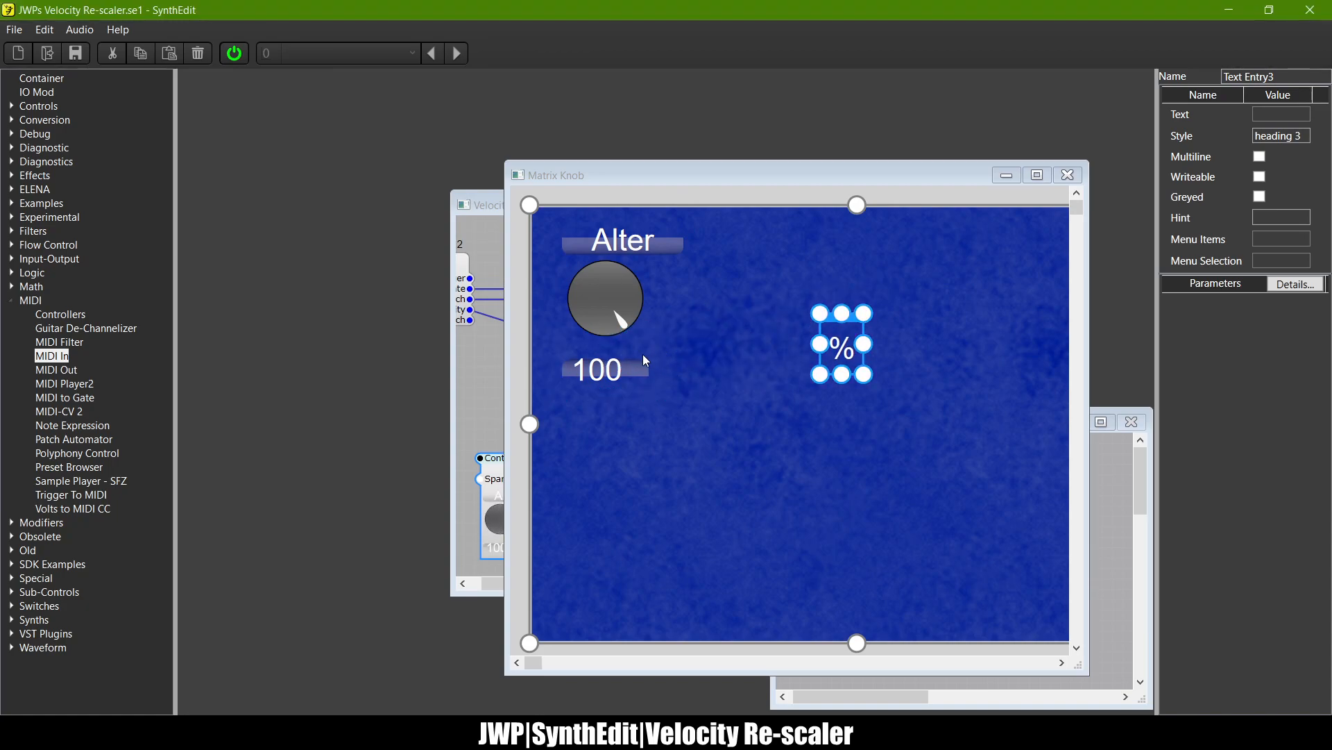
{"action": "left_click", "coordinate": [635, 361]}
{"action": "left_click_drag", "start_coordinate": [648, 363], "coordinate": [689, 368]}
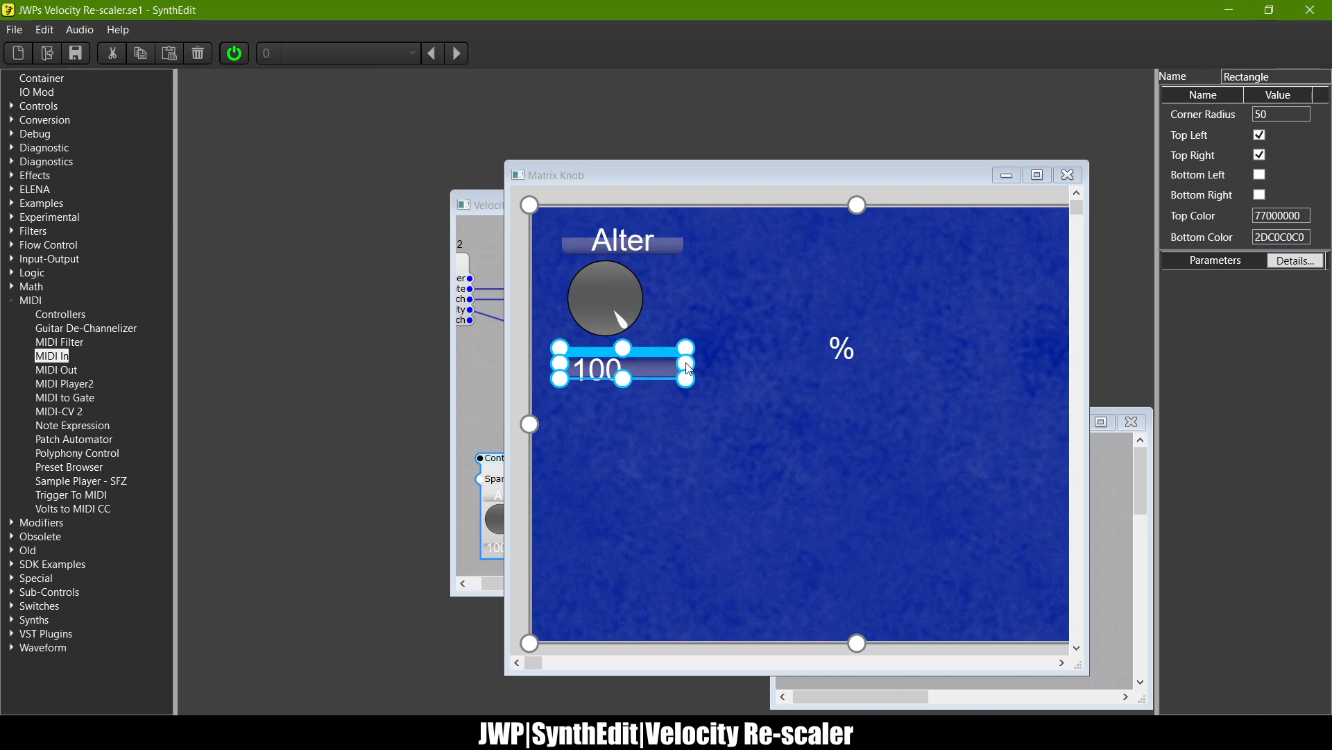
Step: Place the % label at the right end of the lower rectangle, level with the 100 value text
{"action": "left_click", "coordinate": [837, 355]}
{"action": "left_click_drag", "start_coordinate": [865, 337], "coordinate": [692, 353]}
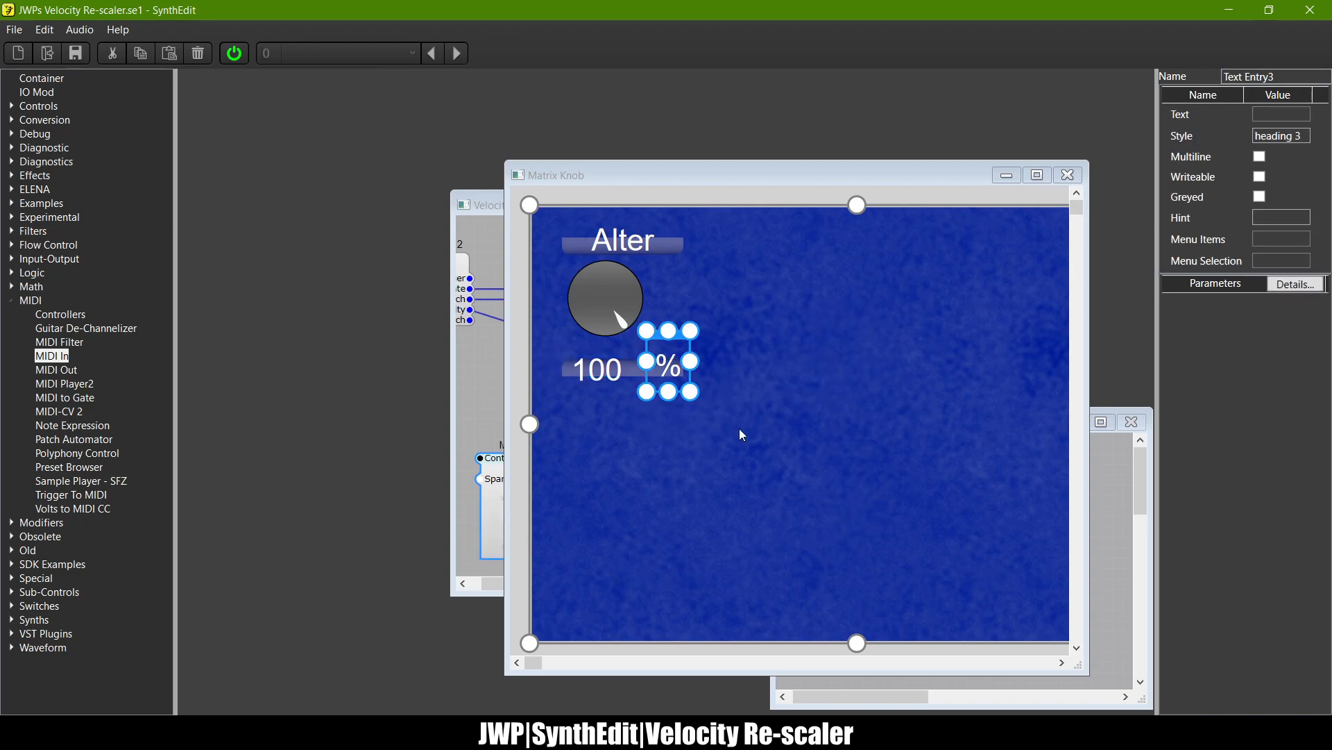
{"action": "key", "text": "Down"}
{"action": "key", "text": "Down"}
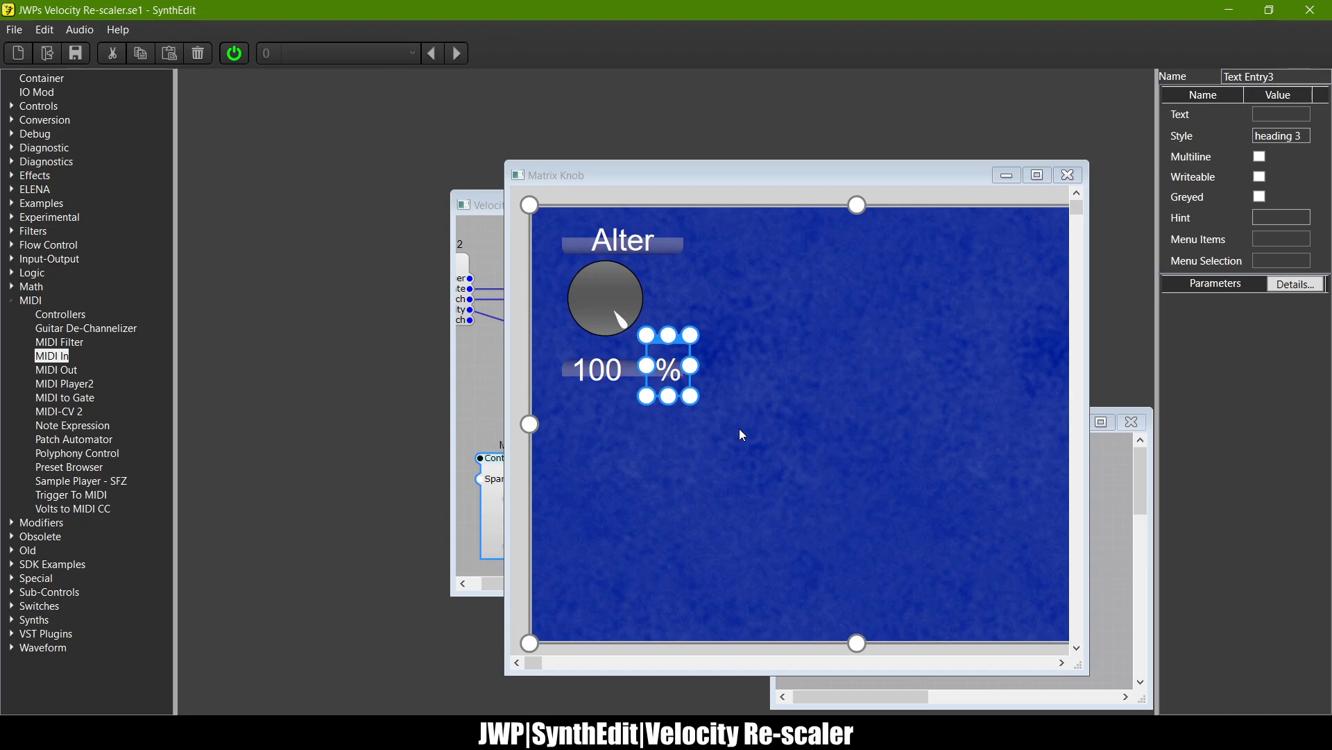
{"action": "left_click", "coordinate": [739, 429]}
Step: Widen the 100 value text slightly so that it shifts toward the % label
{"action": "left_click", "coordinate": [576, 400]}
{"action": "left_click_drag", "start_coordinate": [636, 366], "coordinate": [652, 366]}
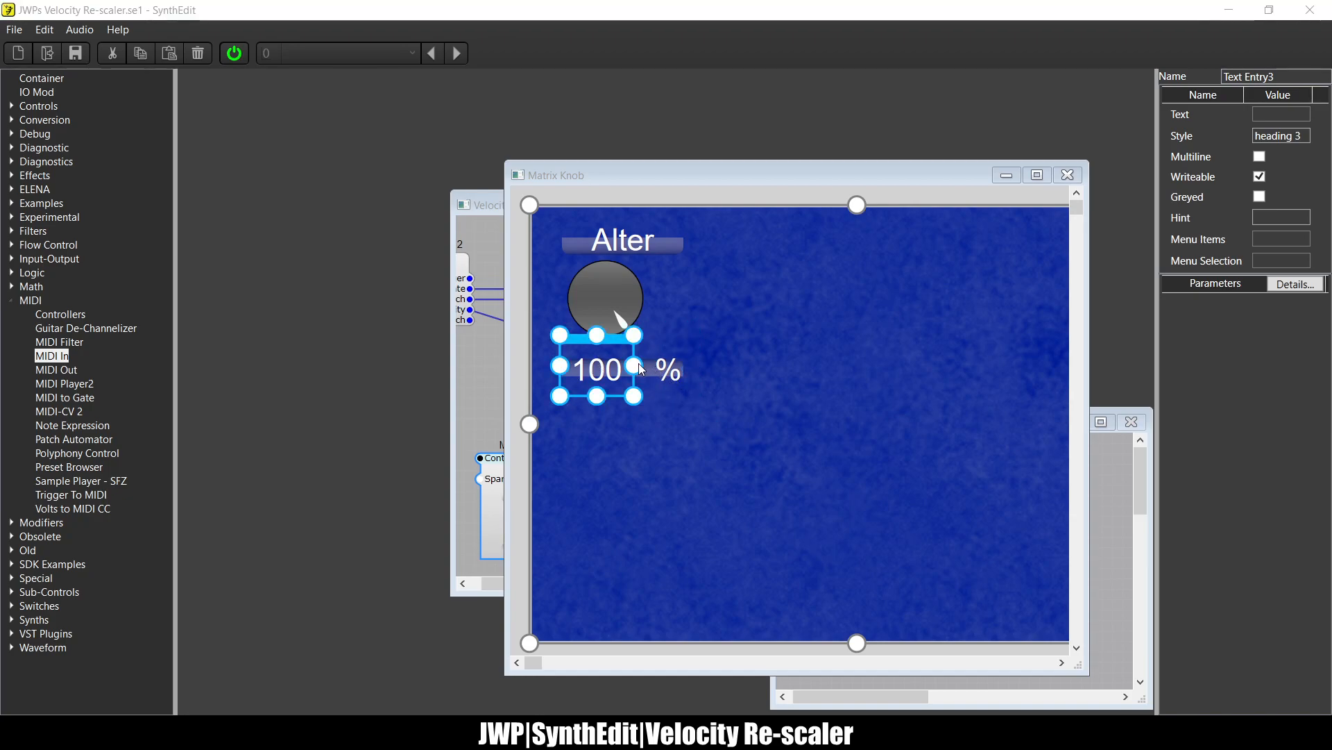
{"action": "left_click", "coordinate": [816, 388]}
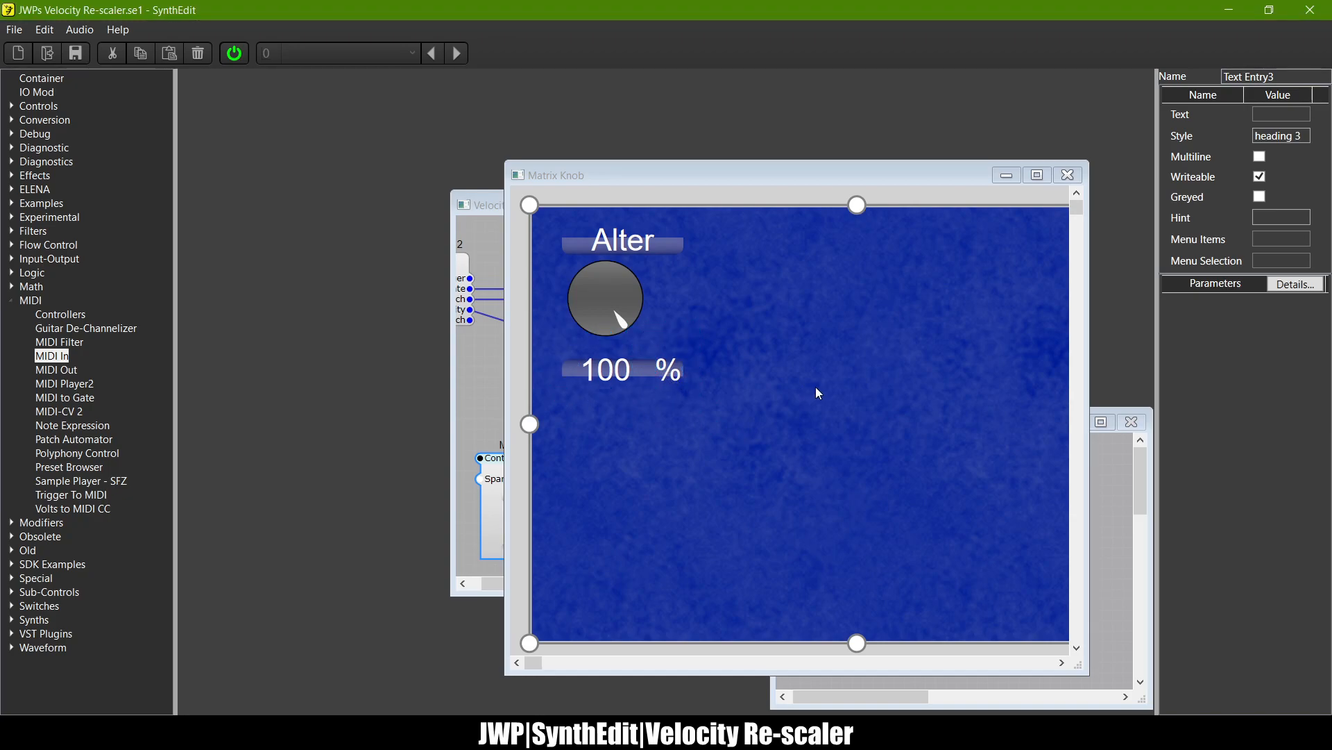
Step: Select all the overlapping knob elements without the labels and rectangles, and centre them together under the Alter label
{"action": "left_click", "coordinate": [602, 294]}
{"action": "left_click_drag", "start_coordinate": [674, 475], "coordinate": [563, 200]}
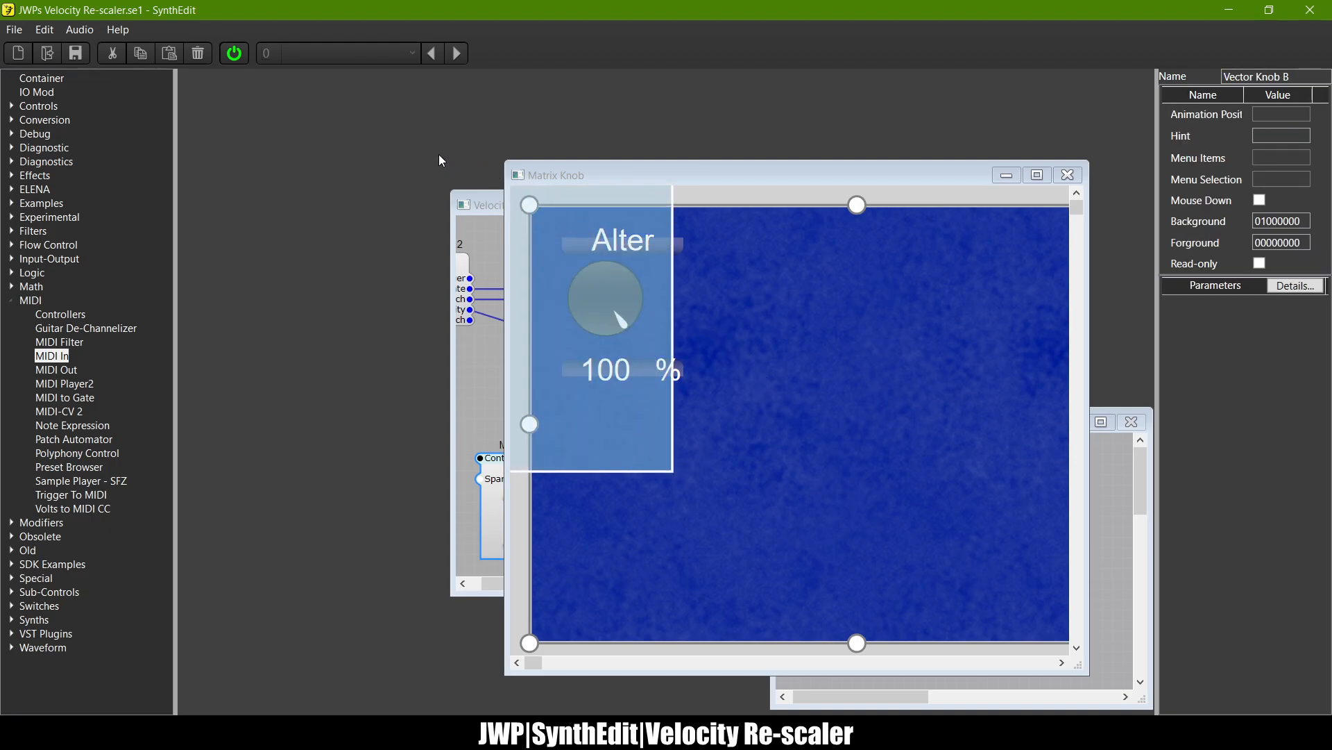
{"action": "left_click_drag", "start_coordinate": [446, 163], "coordinate": [446, 165]}
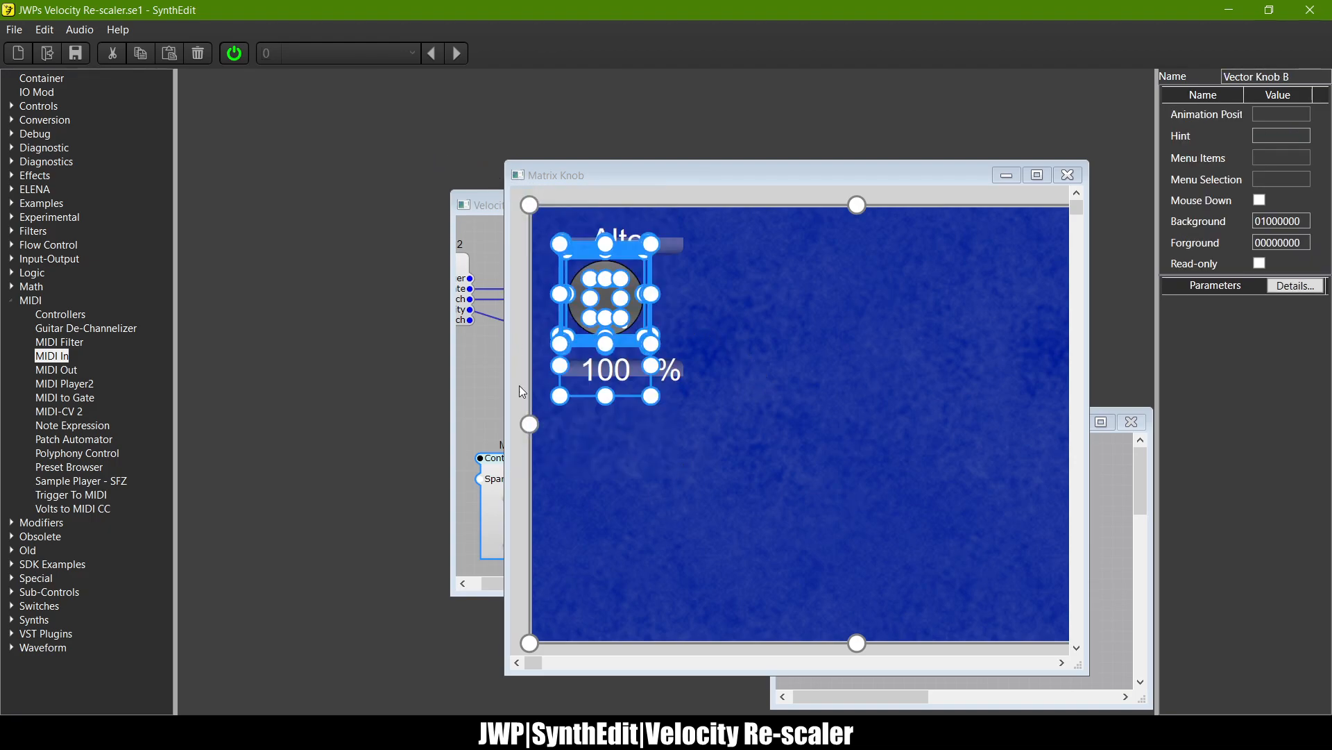
{"action": "left_click", "coordinate": [600, 380]}
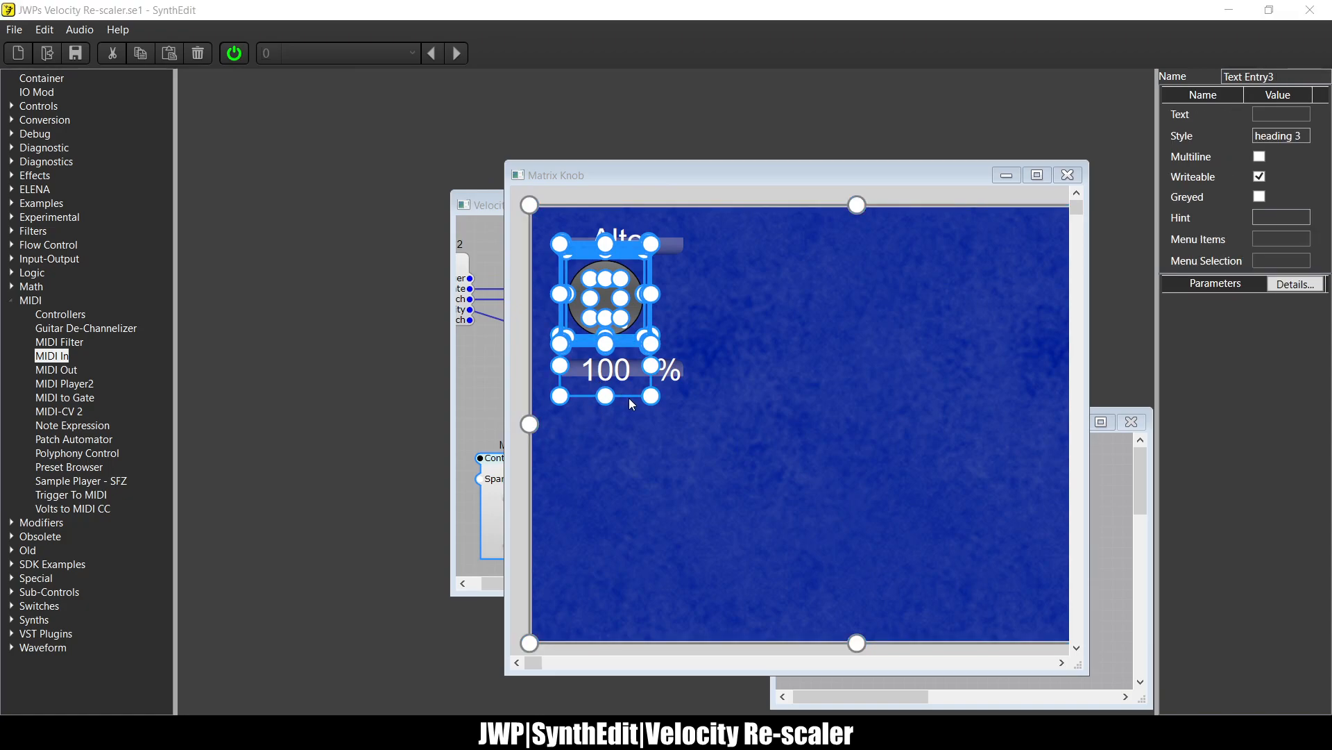
{"action": "left_click", "coordinate": [628, 393]}
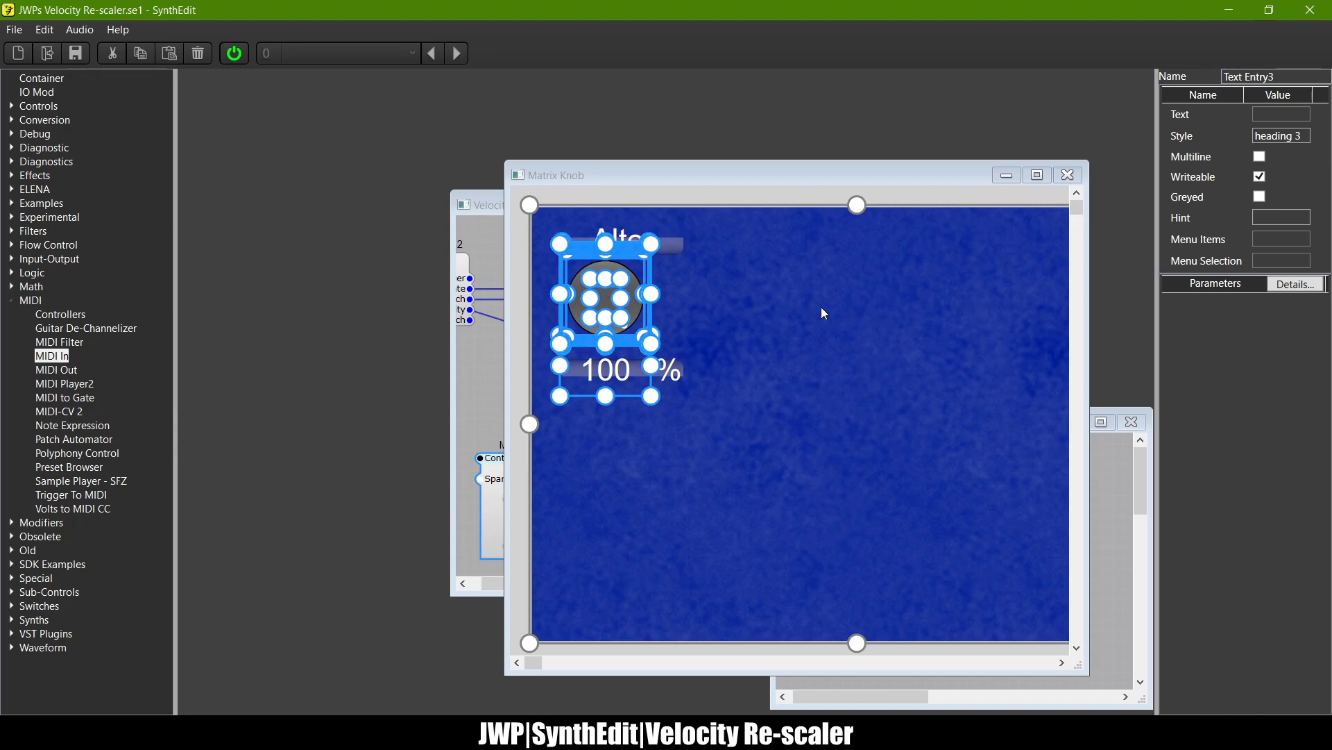
{"action": "left_click_drag", "start_coordinate": [831, 365], "coordinate": [262, 243]}
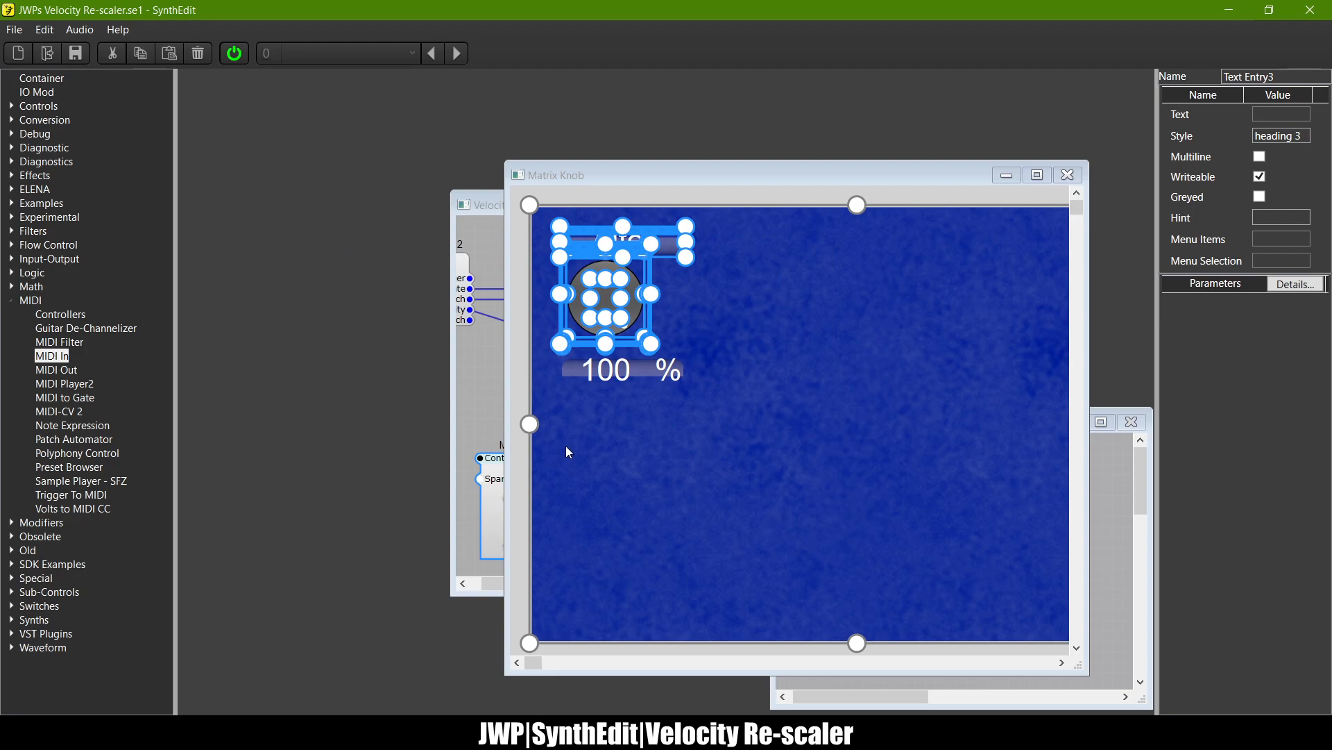
{"action": "left_click_drag", "start_coordinate": [766, 367], "coordinate": [363, 252]}
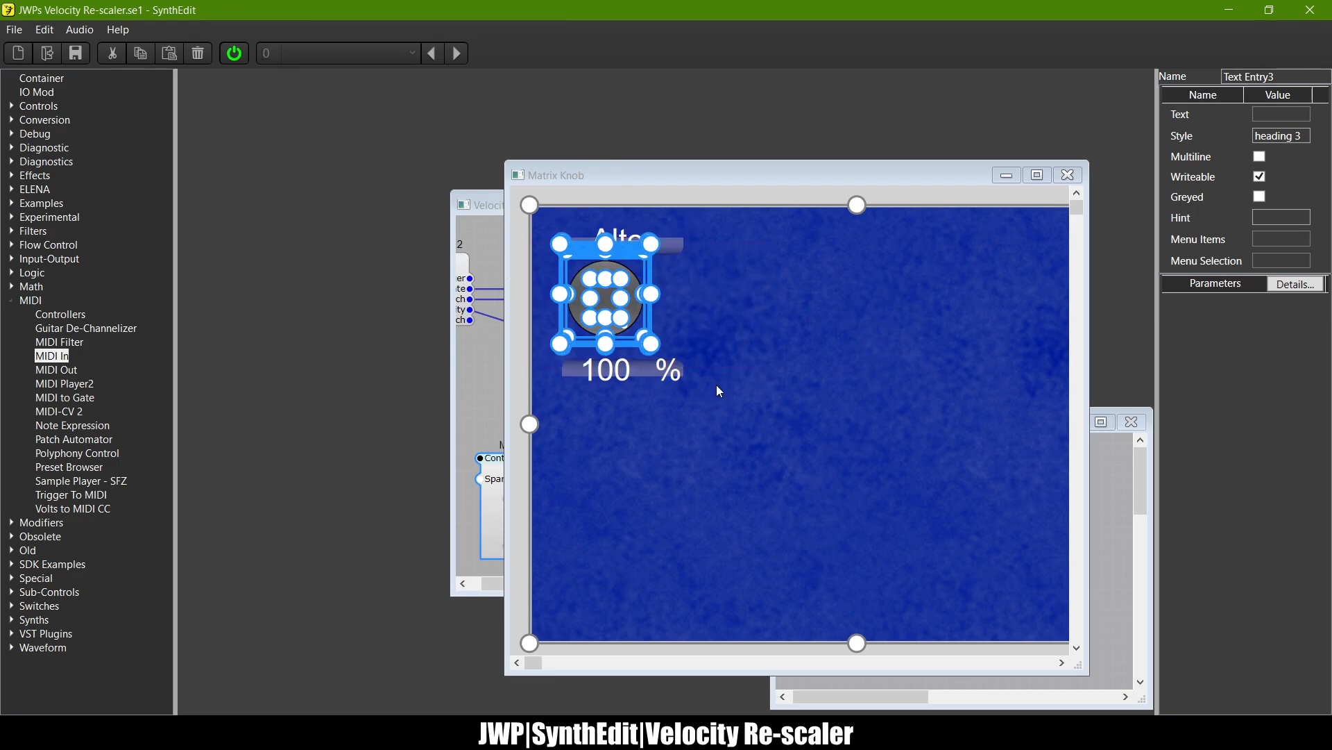
{"action": "left_click_drag", "start_coordinate": [620, 242], "coordinate": [637, 244]}
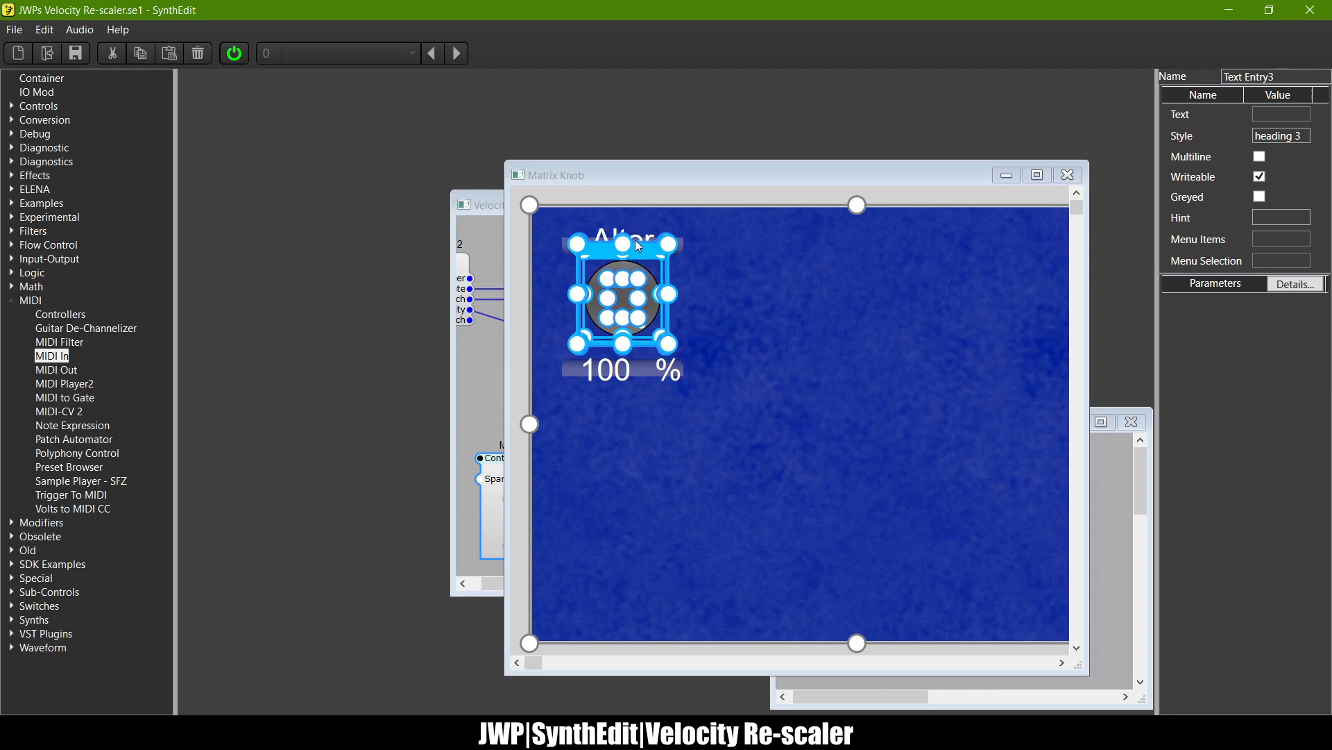
{"action": "left_click", "coordinate": [845, 471]}
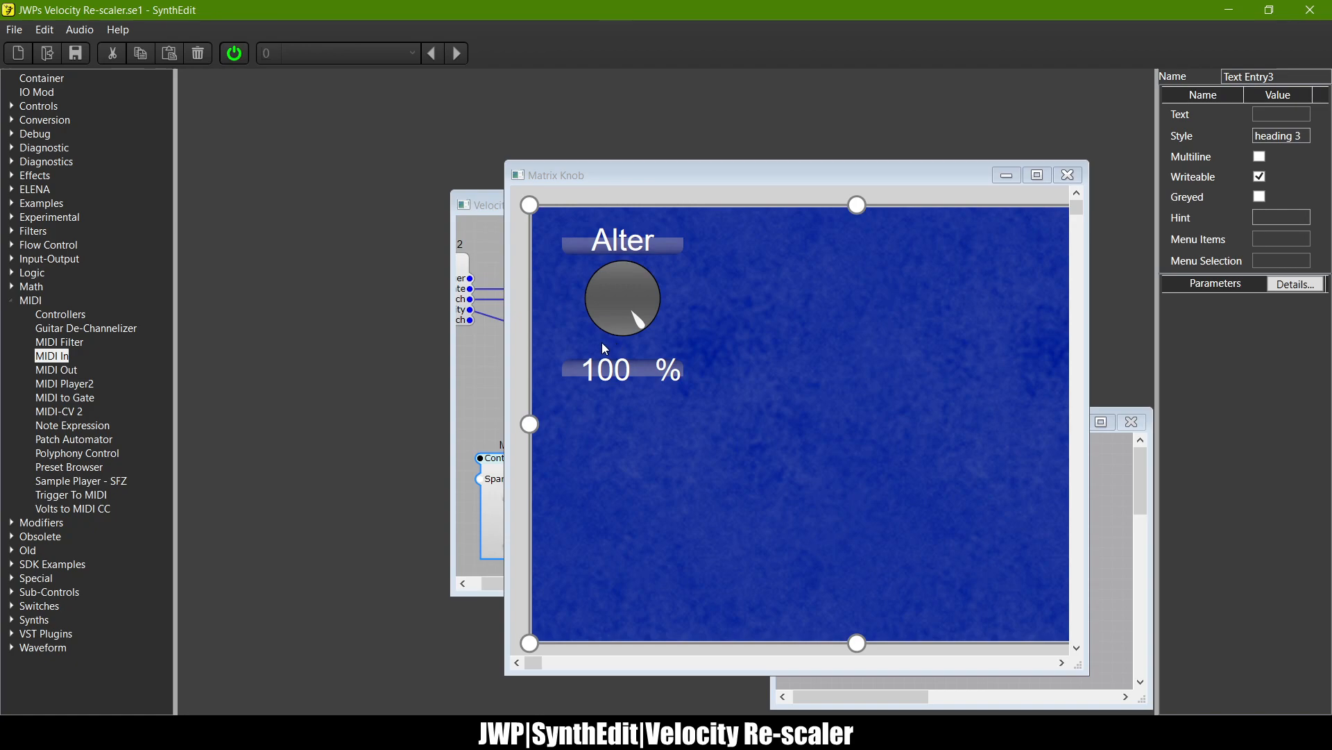
Step: Move the 100 and % texts out of the way and raise the lower rectangle close beneath the knob
{"action": "left_click", "coordinate": [644, 375]}
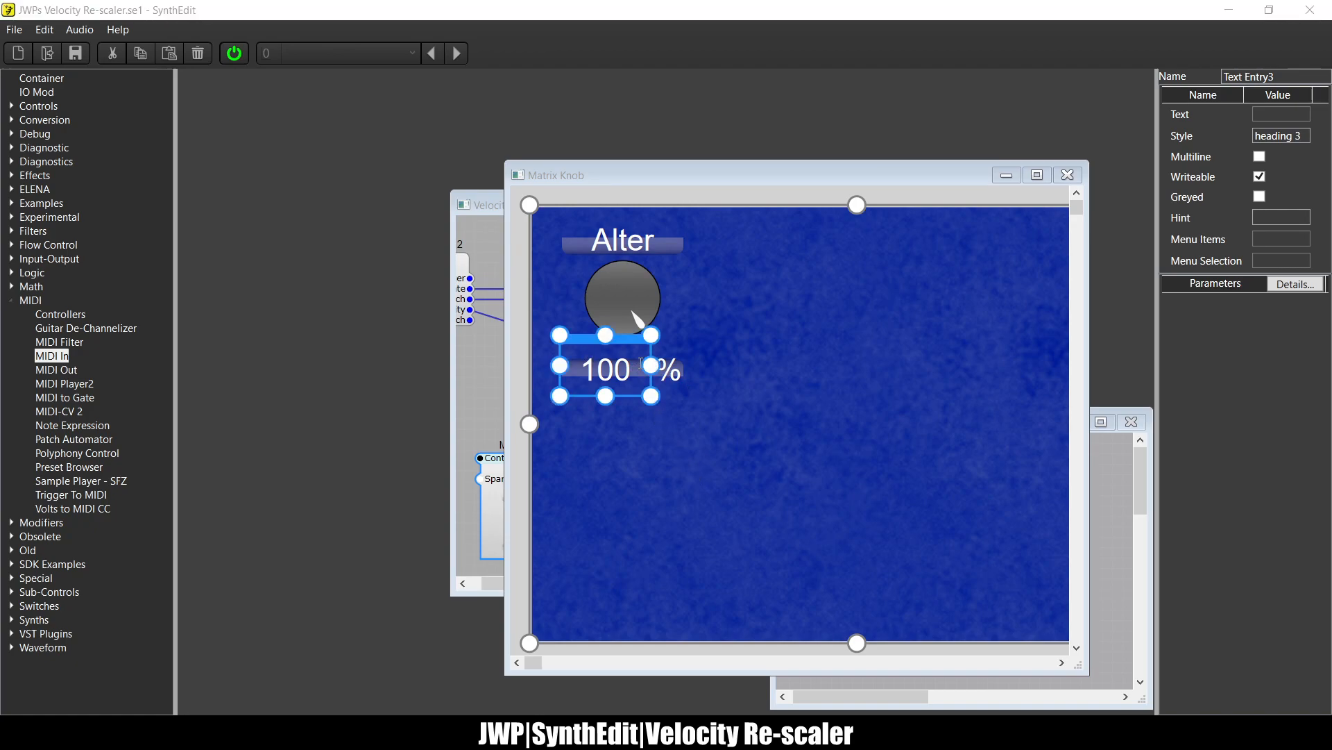
{"action": "left_click_drag", "start_coordinate": [644, 376], "coordinate": [638, 510]}
{"action": "left_click", "coordinate": [671, 366]}
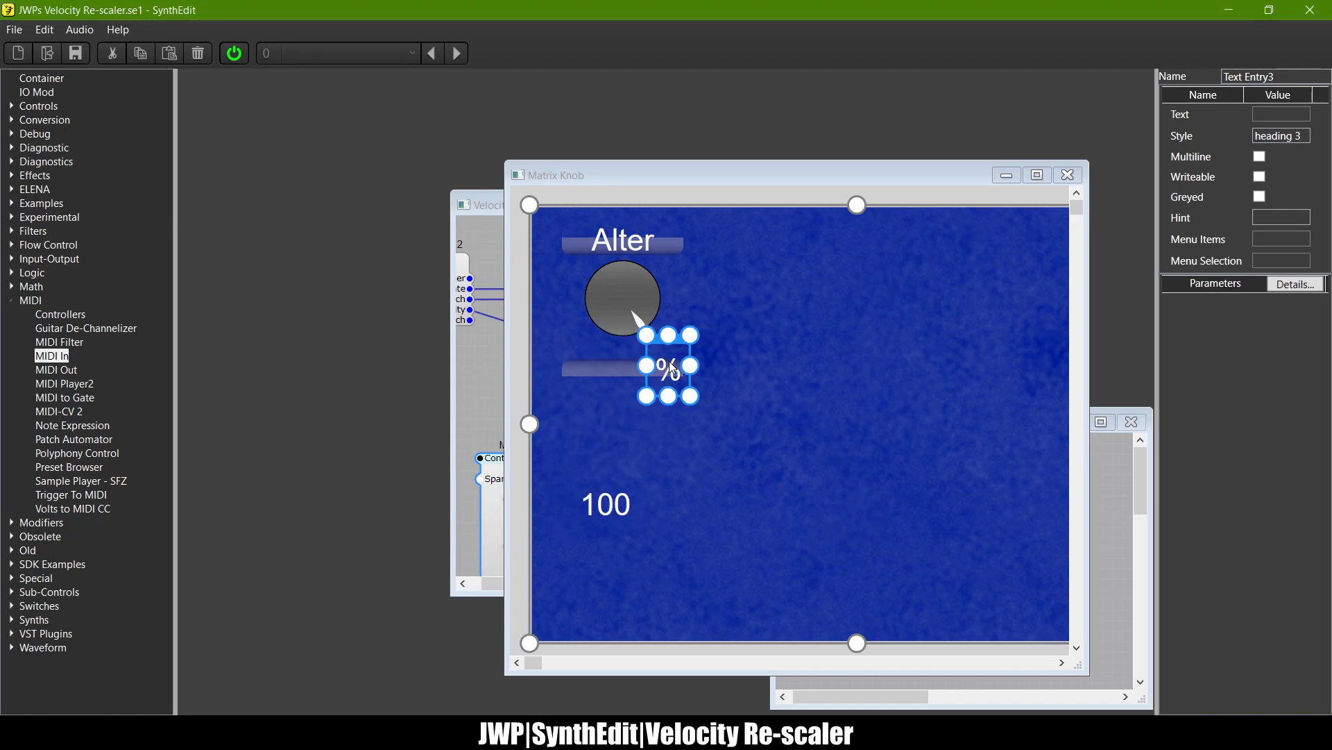
{"action": "left_click_drag", "start_coordinate": [694, 355], "coordinate": [694, 441]}
{"action": "left_click", "coordinate": [631, 361]}
{"action": "left_click_drag", "start_coordinate": [646, 351], "coordinate": [645, 339]}
{"action": "left_click", "coordinate": [791, 368]}
Step: Place the 100 and % texts back over the raised rectangle, nudging both down into line with it
{"action": "left_click", "coordinate": [628, 522]}
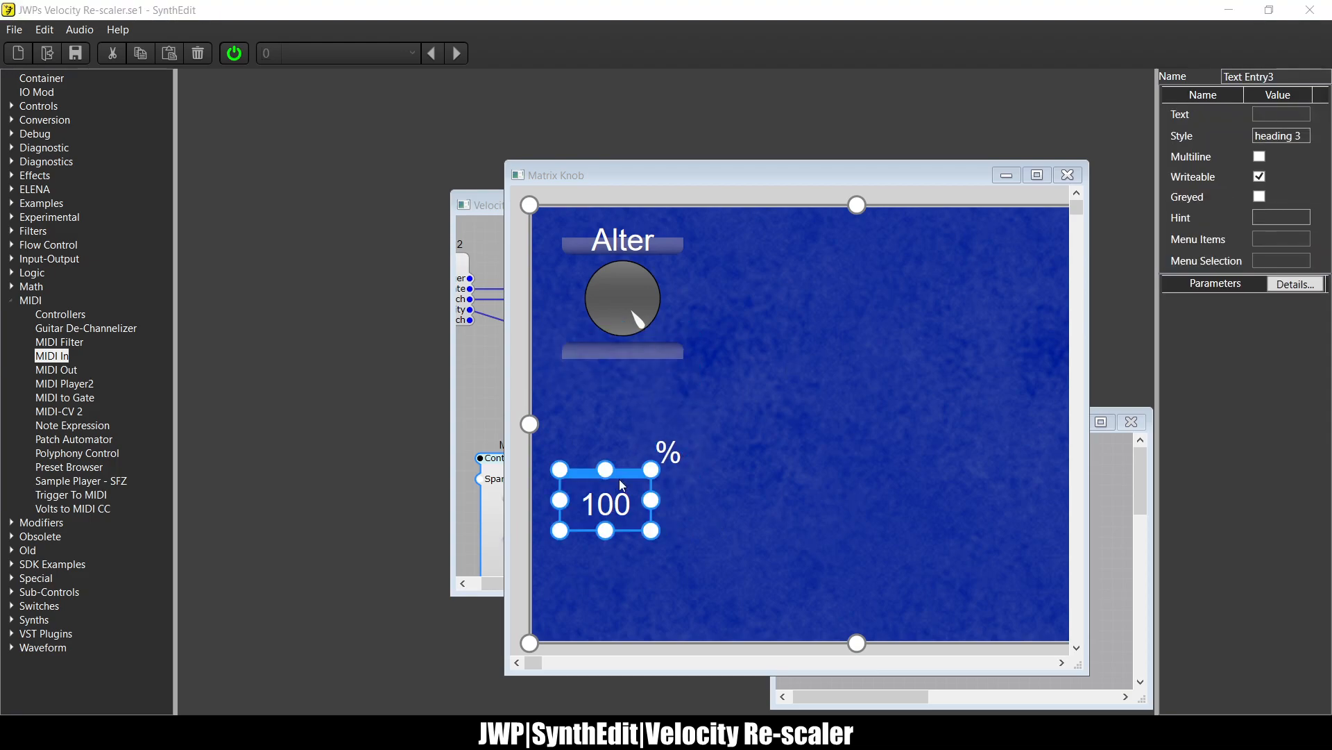
{"action": "left_click_drag", "start_coordinate": [625, 469], "coordinate": [622, 319]}
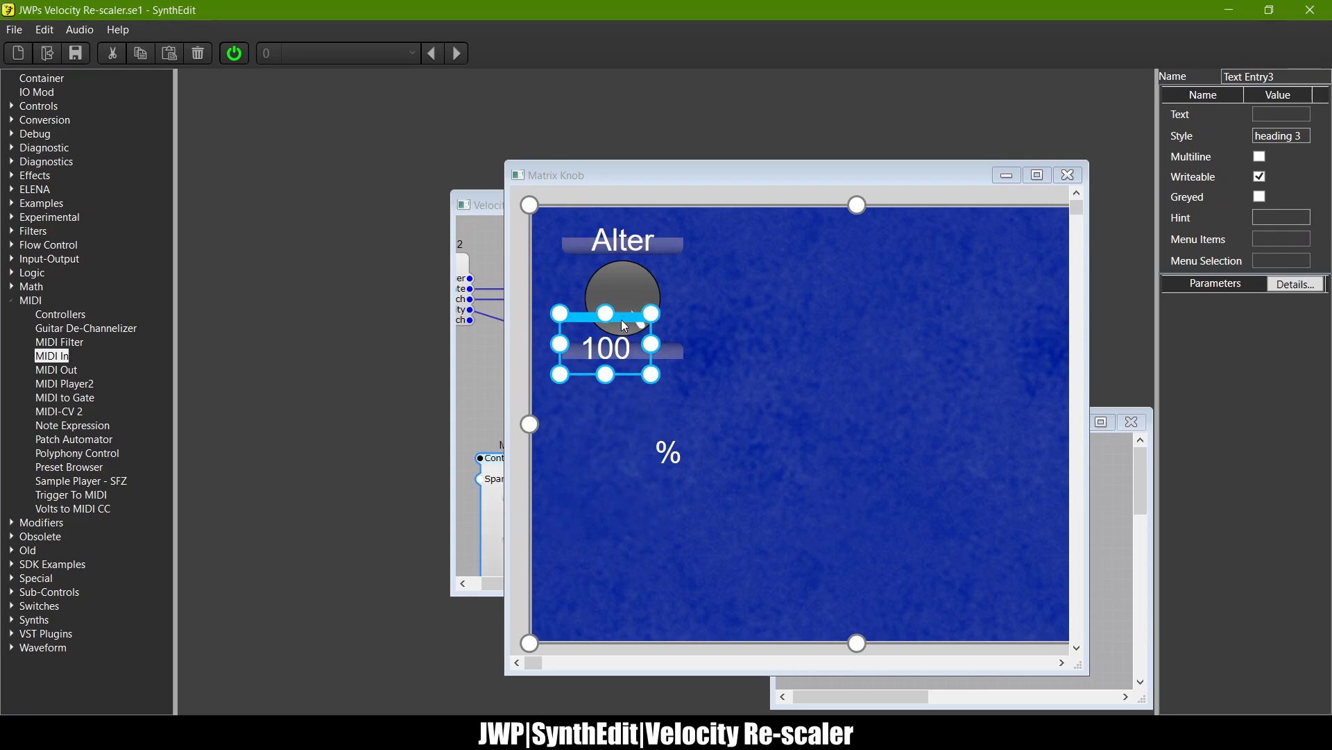
{"action": "key", "text": "Down"}
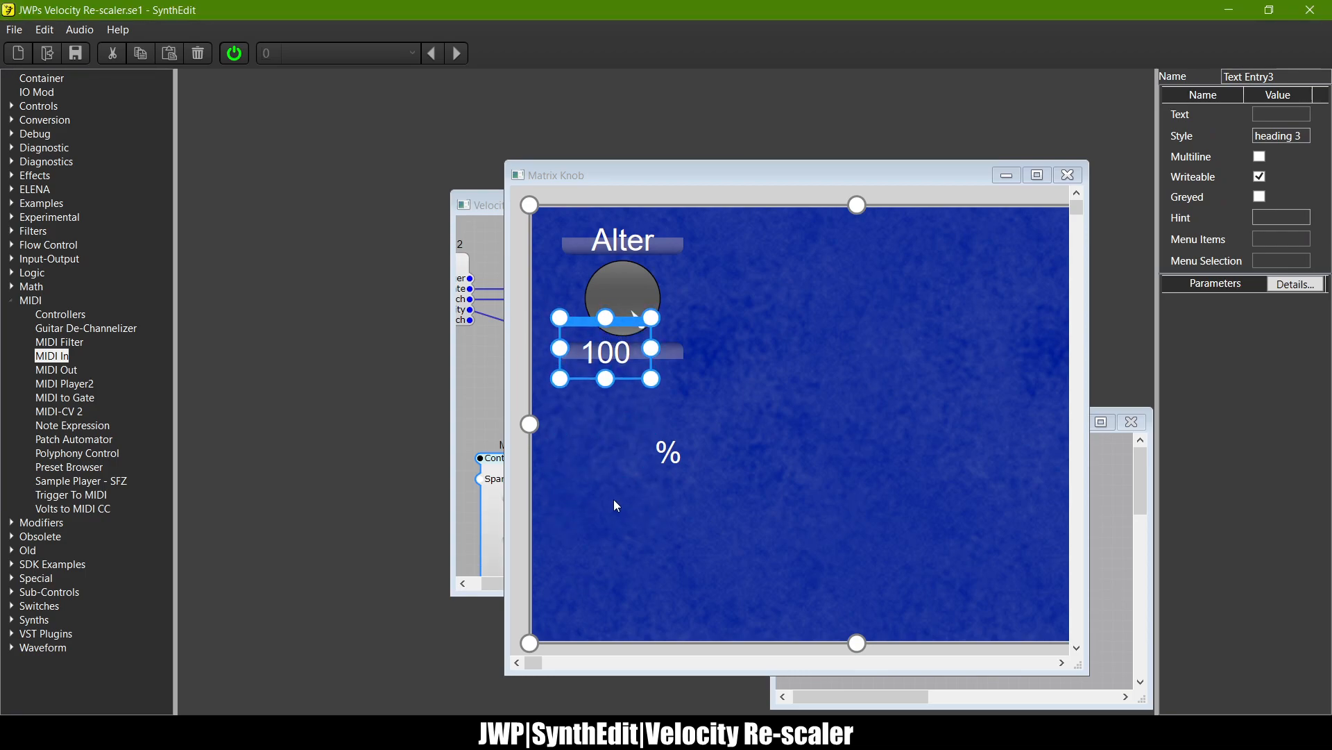
{"action": "left_click", "coordinate": [673, 431]}
{"action": "left_click_drag", "start_coordinate": [692, 446], "coordinate": [693, 342]}
{"action": "key", "text": "Down"}
{"action": "left_click", "coordinate": [726, 475]}
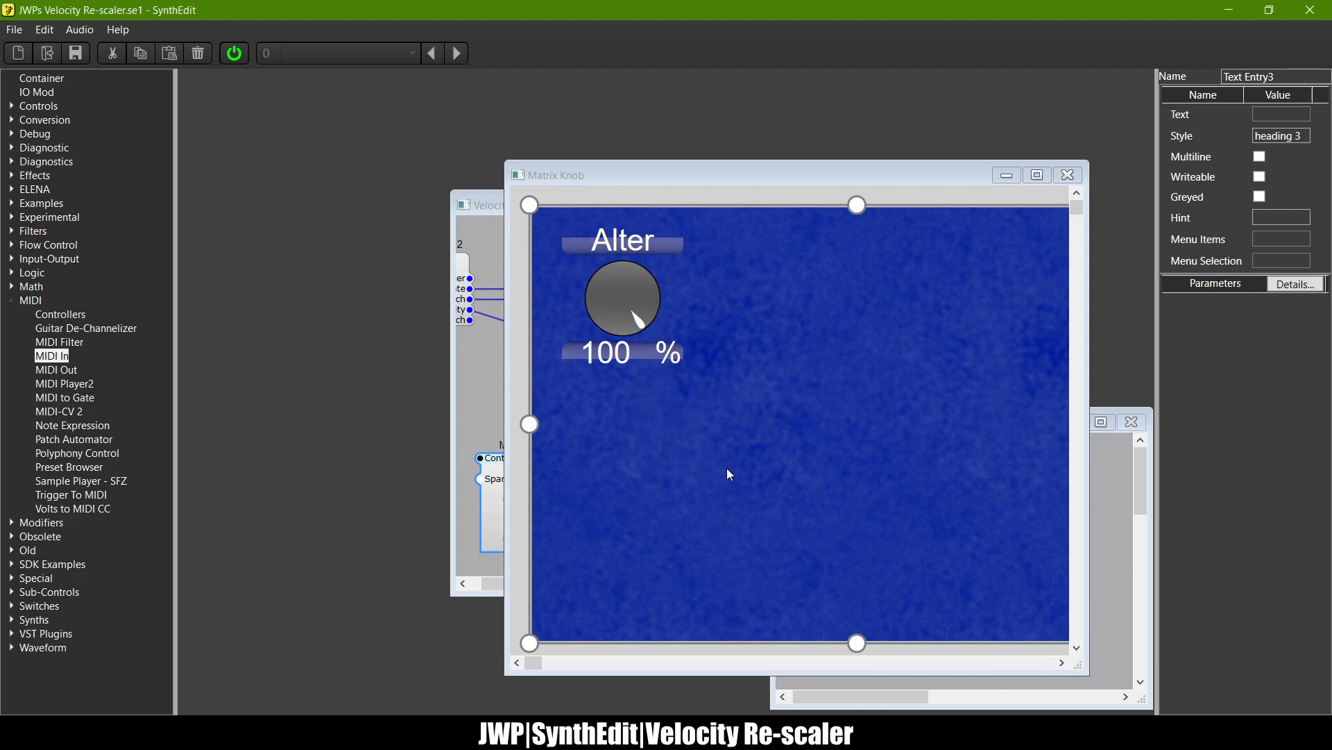
Step: Widen the 100 value text to end partway over the % label, leaving a small gap between the characters, and close the Matrix Knob panel
{"action": "left_click", "coordinate": [649, 355]}
{"action": "left_click_drag", "start_coordinate": [650, 355], "coordinate": [681, 354]}
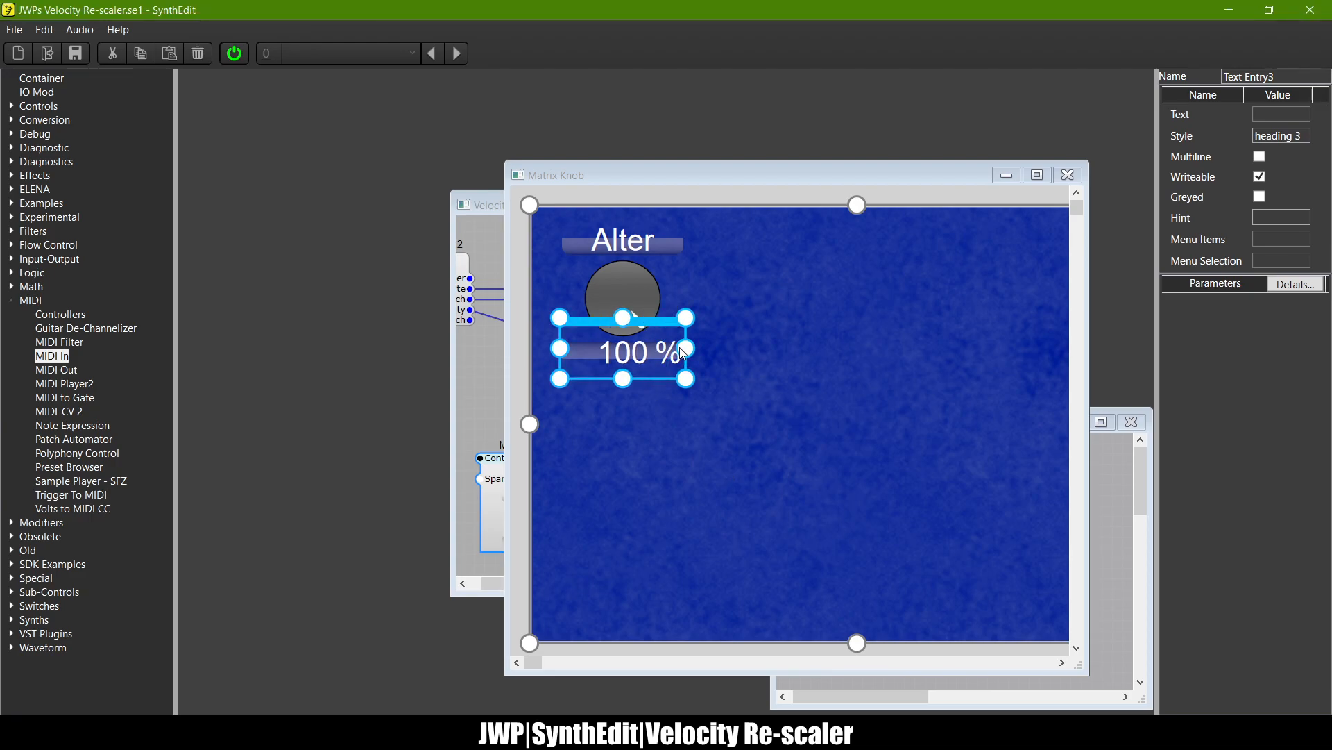
{"action": "left_click", "coordinate": [781, 473]}
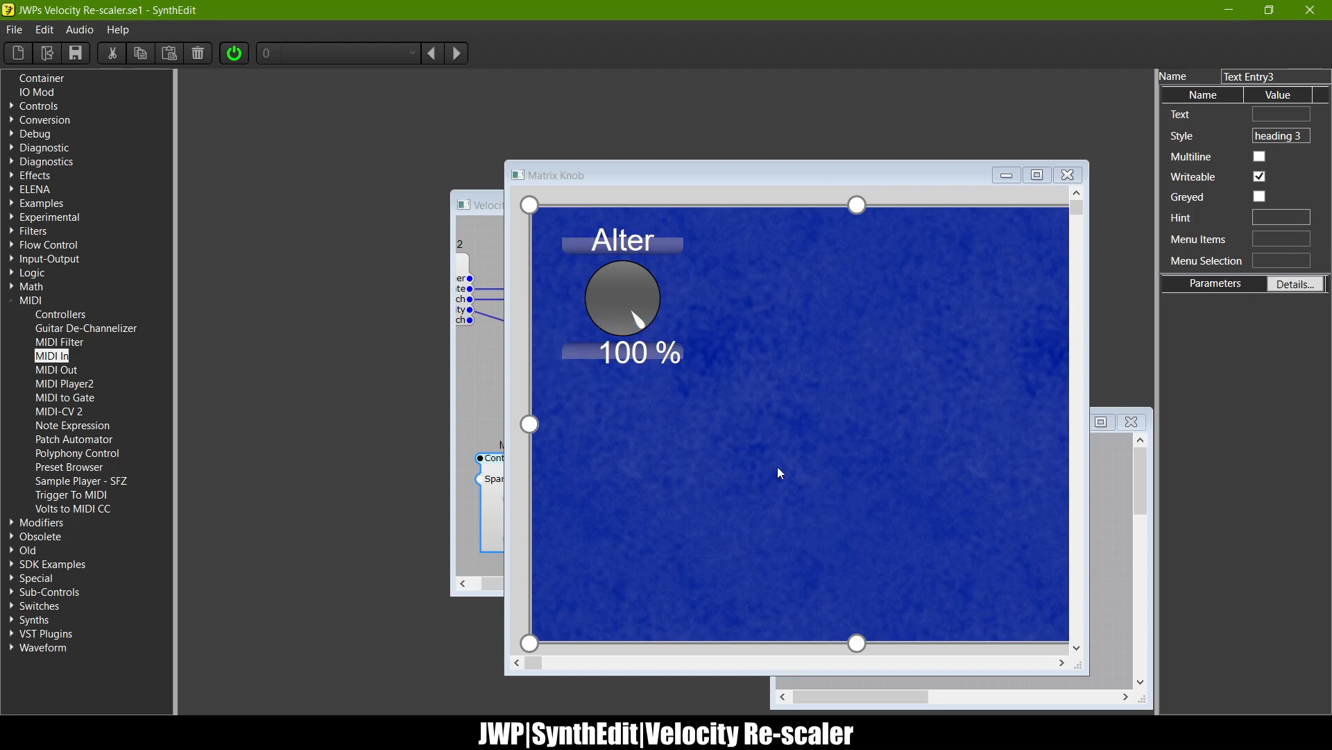
{"action": "left_click", "coordinate": [630, 357]}
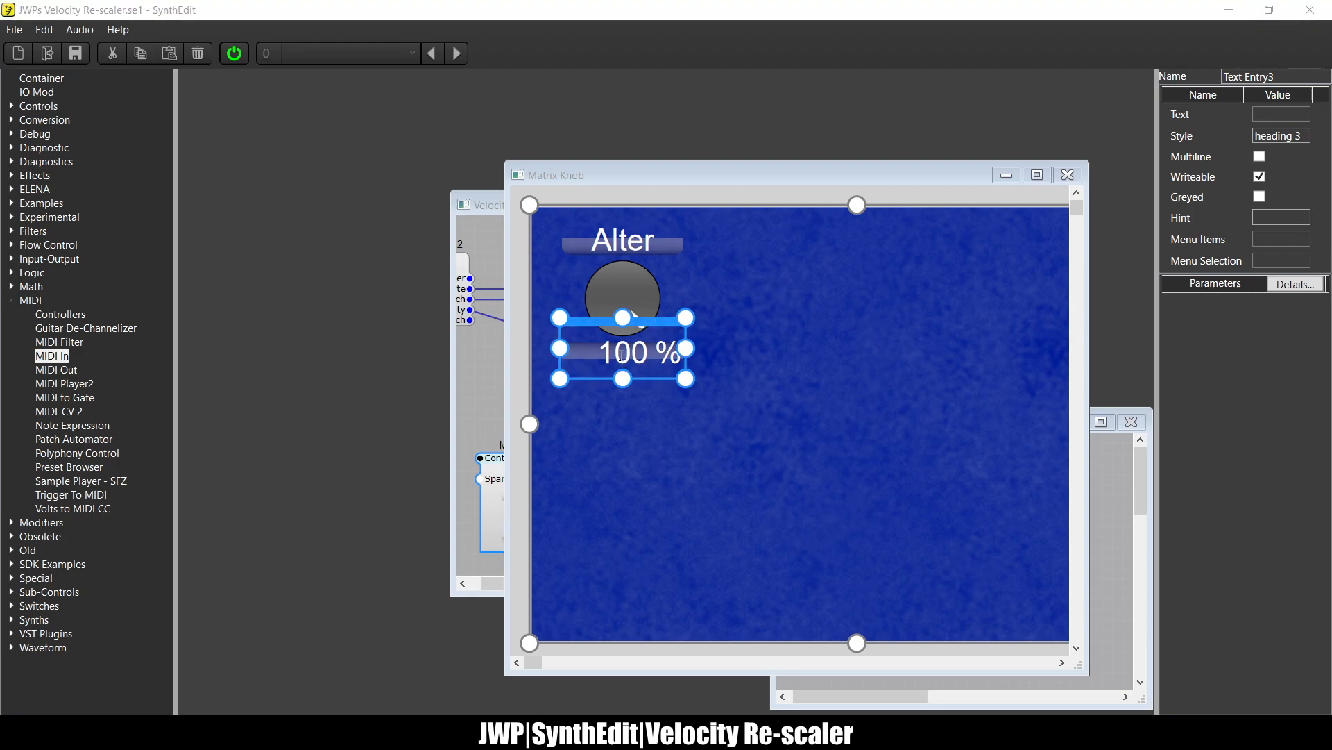
{"action": "left_click_drag", "start_coordinate": [689, 348], "coordinate": [674, 346]}
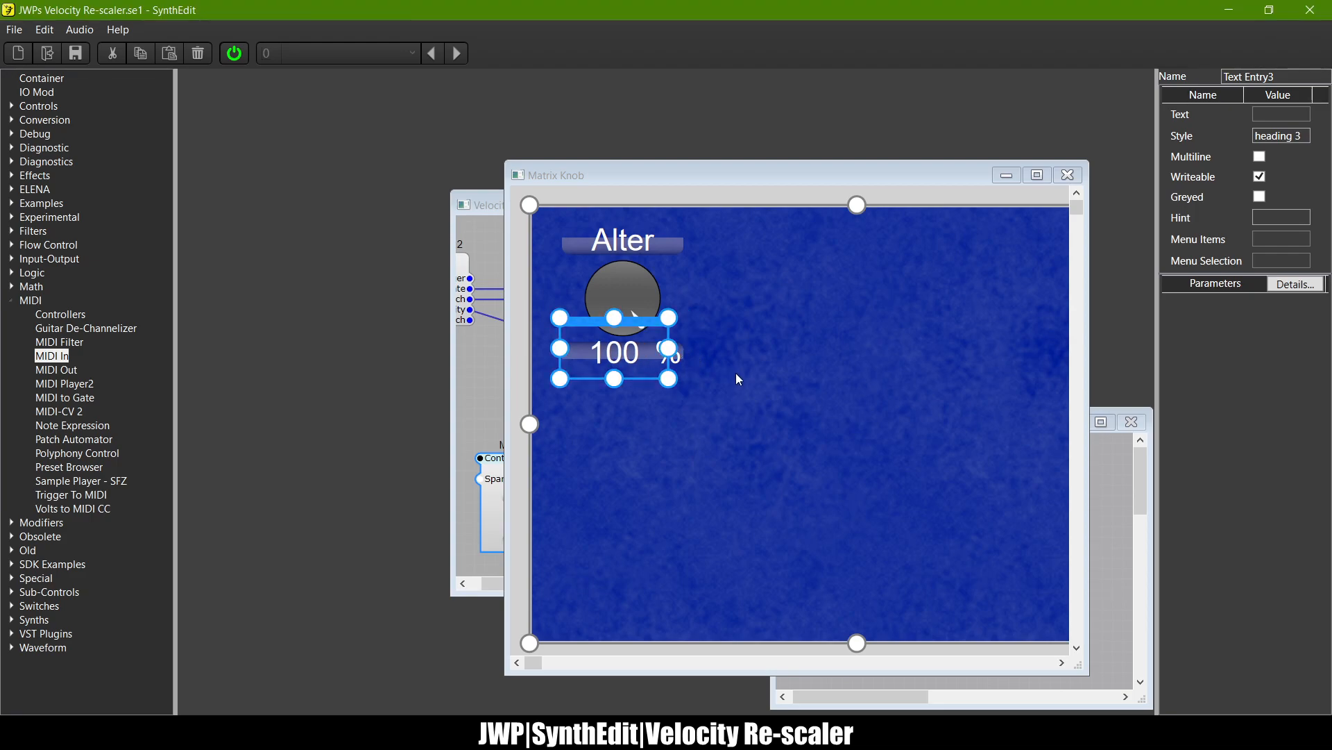
{"action": "left_click", "coordinate": [788, 555]}
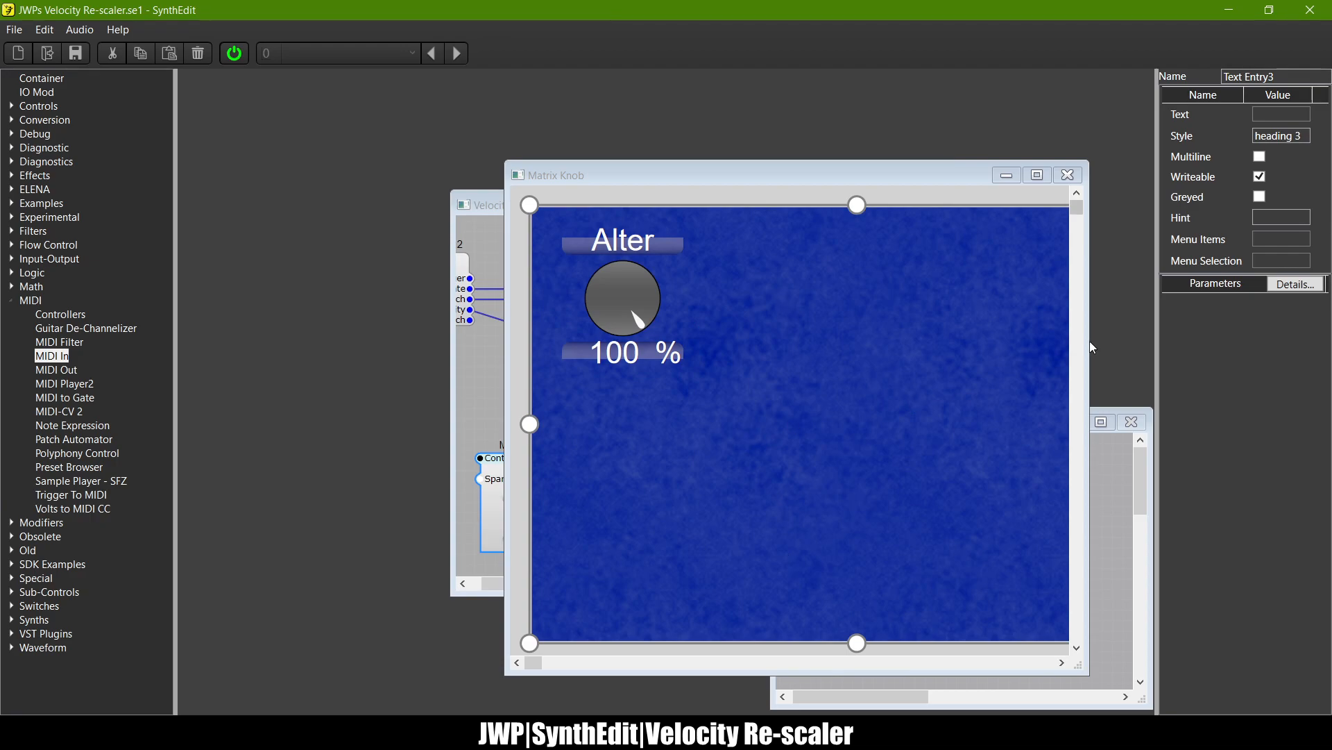
{"action": "left_click", "coordinate": [1069, 175]}
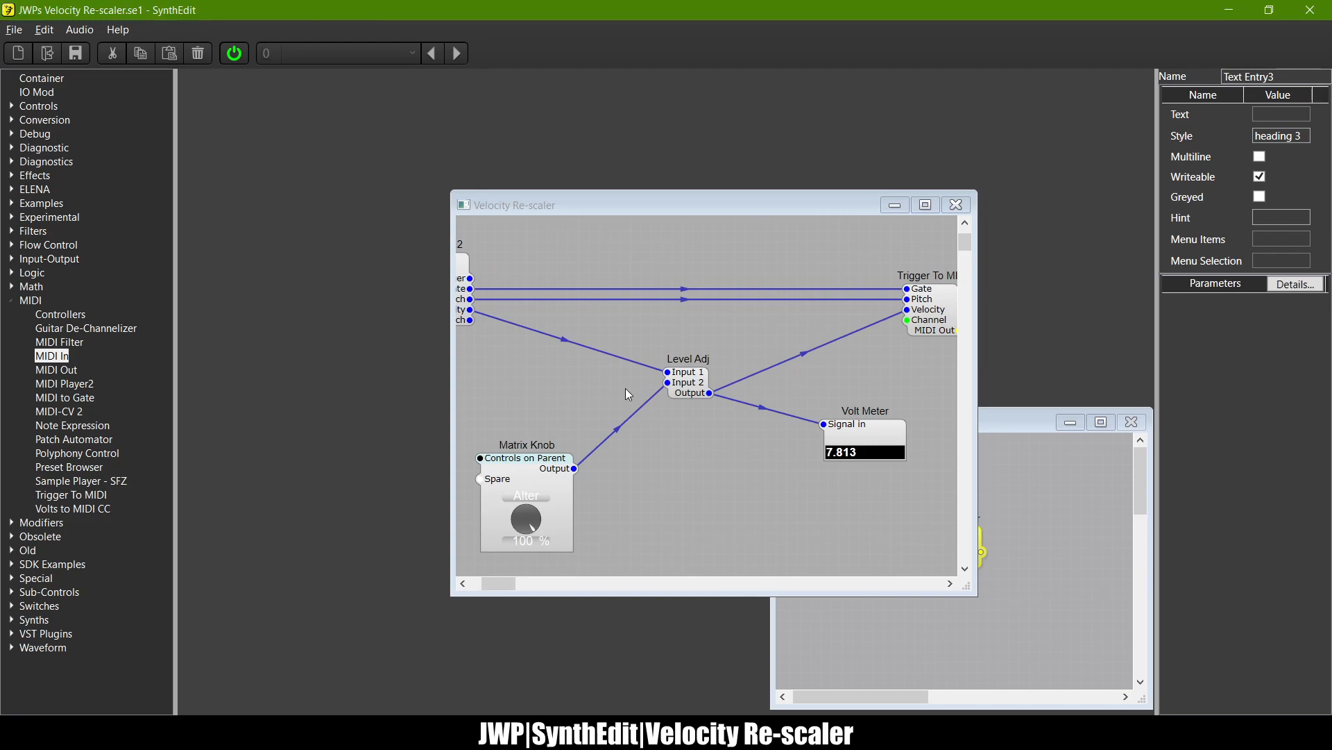
Step: Move the Matrix Knob module up beside Level Adj, and shift its knob control towards the middle of the blue panel
{"action": "left_click_drag", "start_coordinate": [523, 463], "coordinate": [544, 397]}
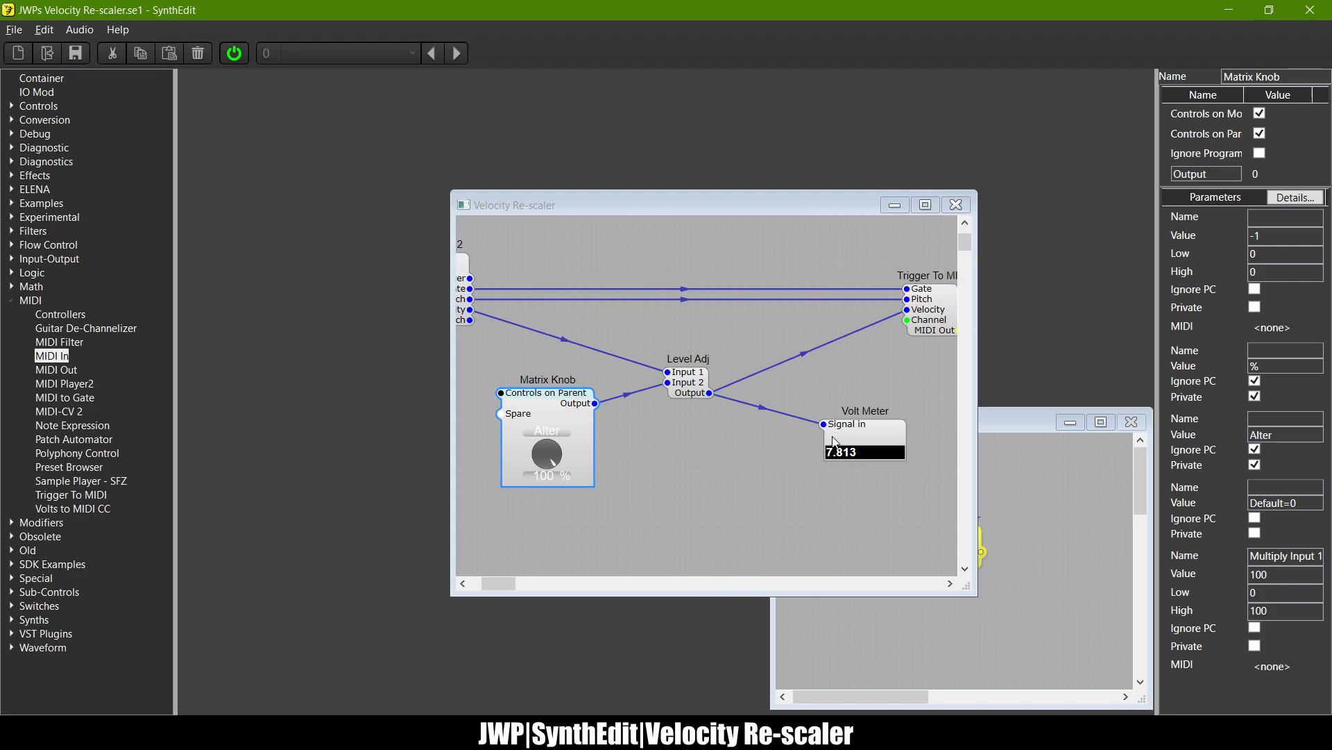
{"action": "left_click", "coordinate": [847, 392]}
{"action": "right_click", "coordinate": [623, 333]}
{"action": "left_click", "coordinate": [605, 422]}
{"action": "scroll", "coordinate": [345, 339], "scroll_direction": "up", "scroll_amount": 1}
{"action": "scroll", "coordinate": [344, 338], "scroll_direction": "left", "scroll_amount": 1}
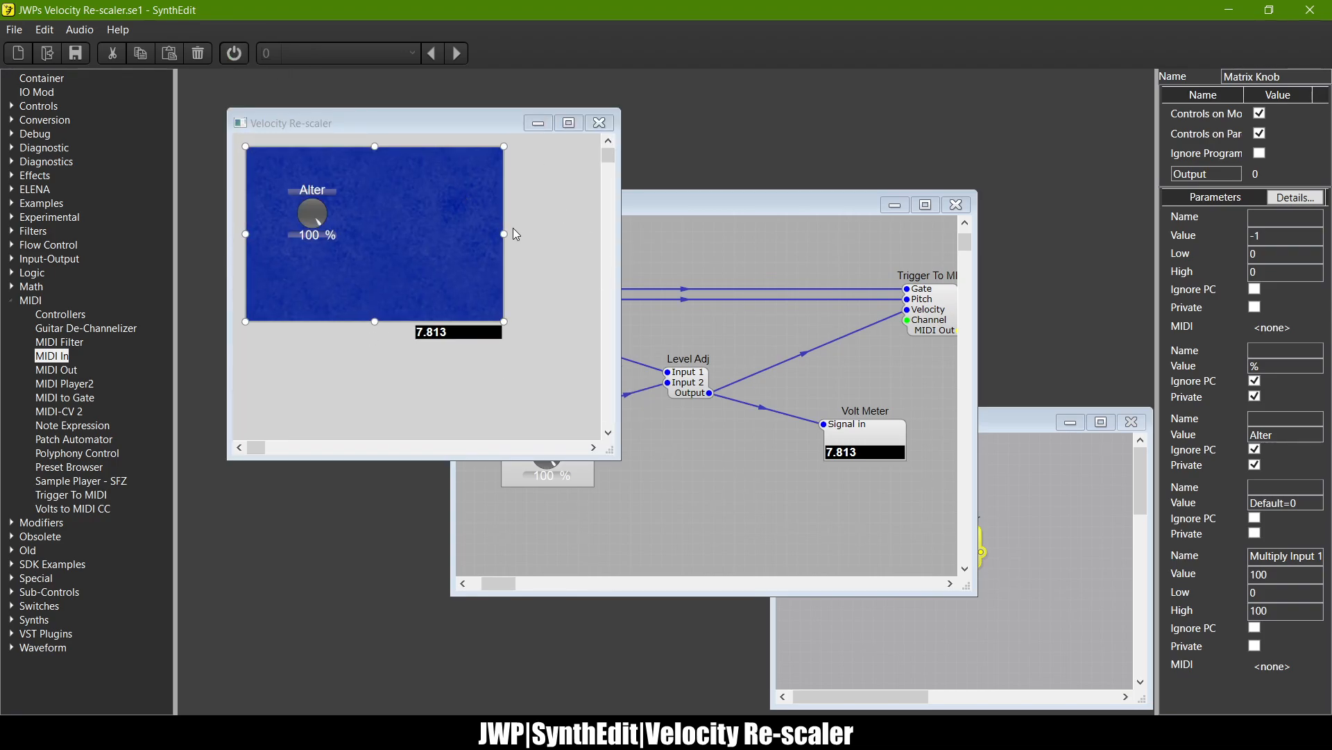
{"action": "left_click", "coordinate": [327, 182]}
{"action": "left_click_drag", "start_coordinate": [327, 183], "coordinate": [389, 232]}
{"action": "left_click", "coordinate": [579, 315]}
{"action": "left_click", "coordinate": [600, 123]}
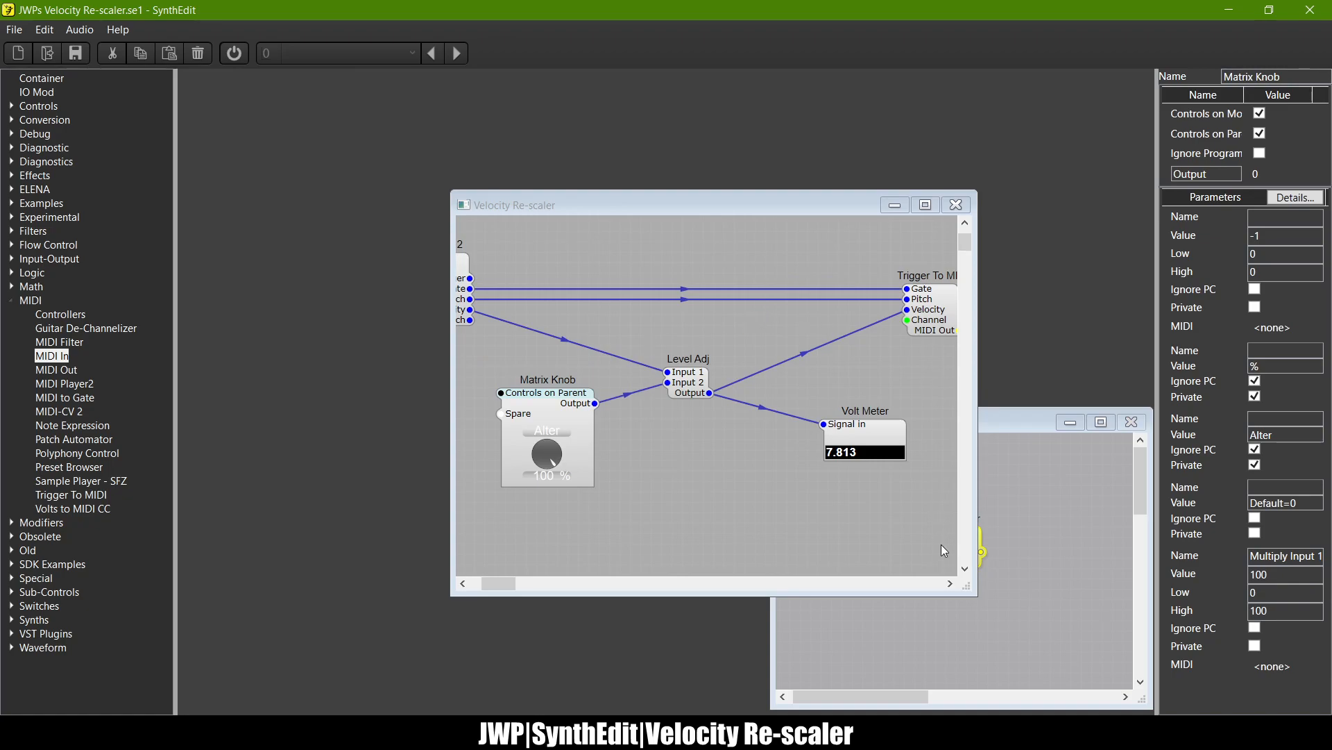
Step: Enlarge the Velocity Re-scaler structure window and delete the Volt Meter
{"action": "left_click_drag", "start_coordinate": [966, 585], "coordinate": [1094, 672]}
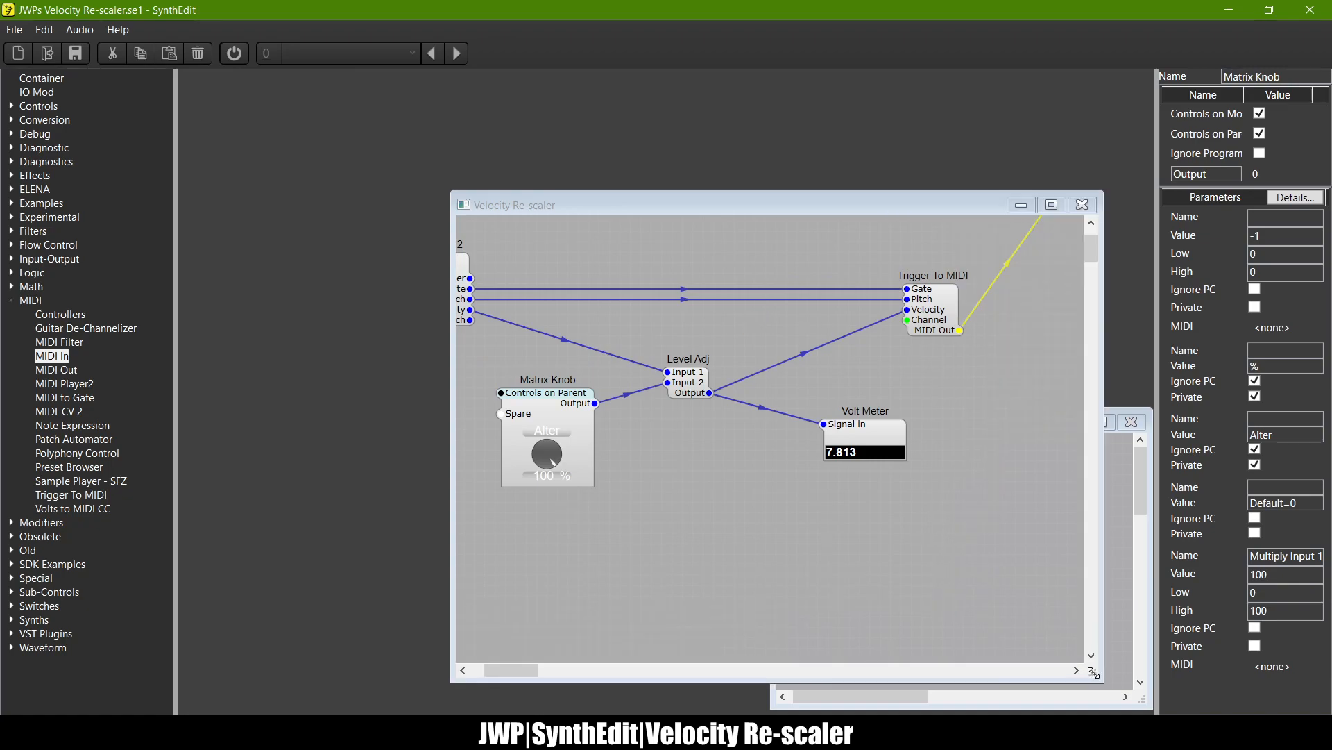
{"action": "left_click", "coordinate": [893, 426]}
{"action": "key", "text": "Delete"}
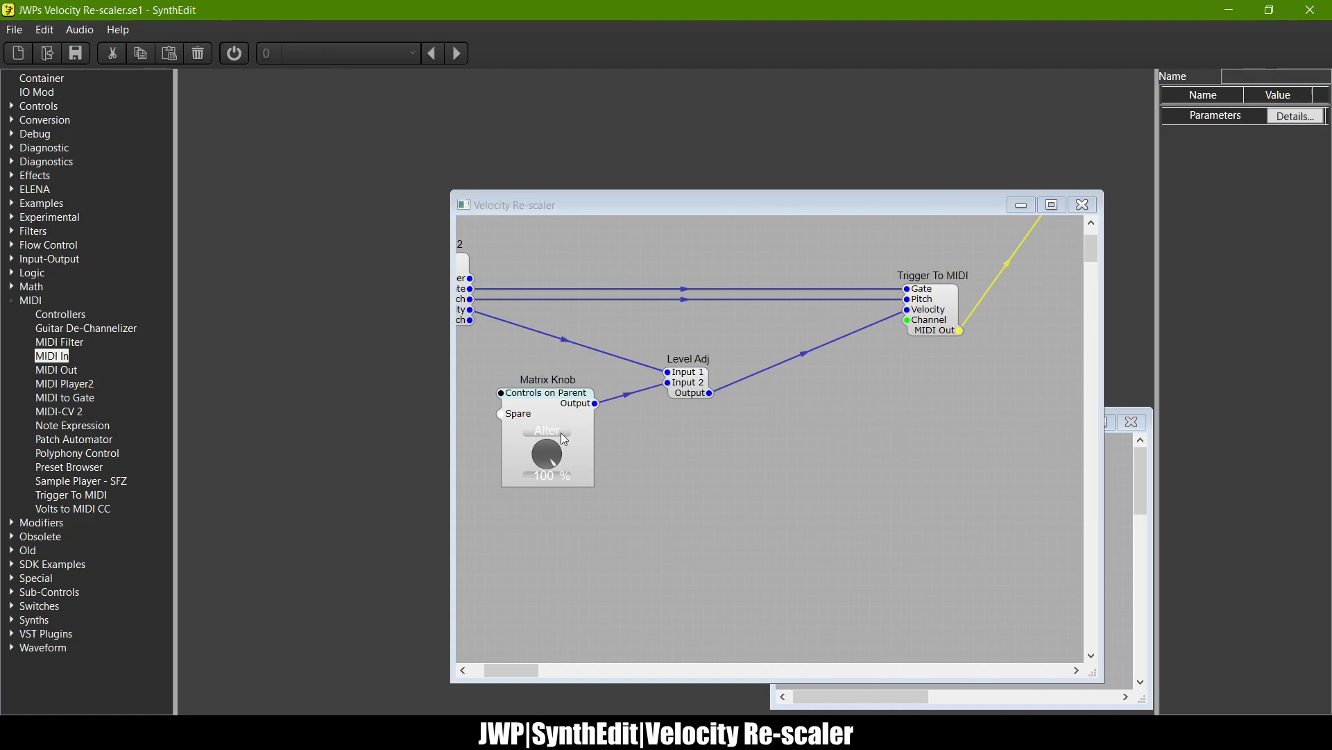
Step: Select all the connected modules and move them down together, clearing free space above them
{"action": "left_click_drag", "start_coordinate": [754, 353], "coordinate": [841, 431]}
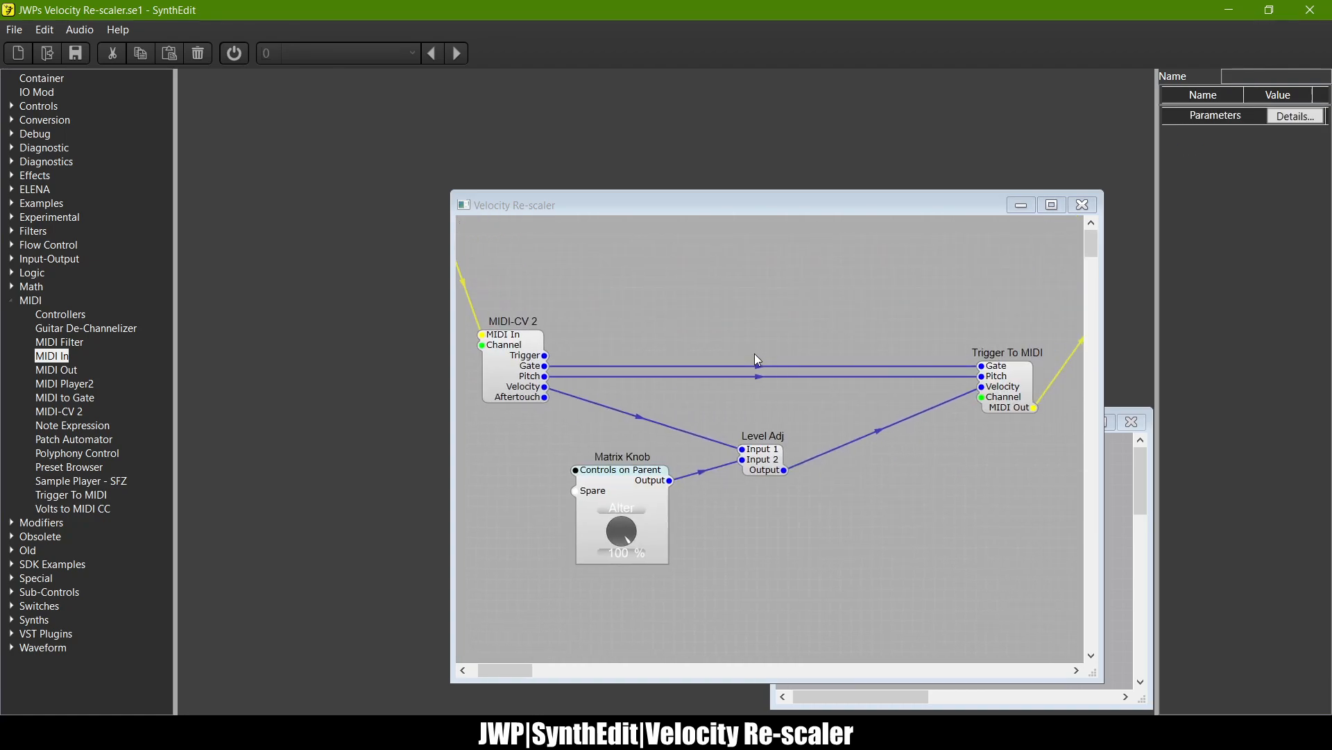
{"action": "scroll", "coordinate": [758, 359], "scroll_direction": "down", "scroll_amount": 3}
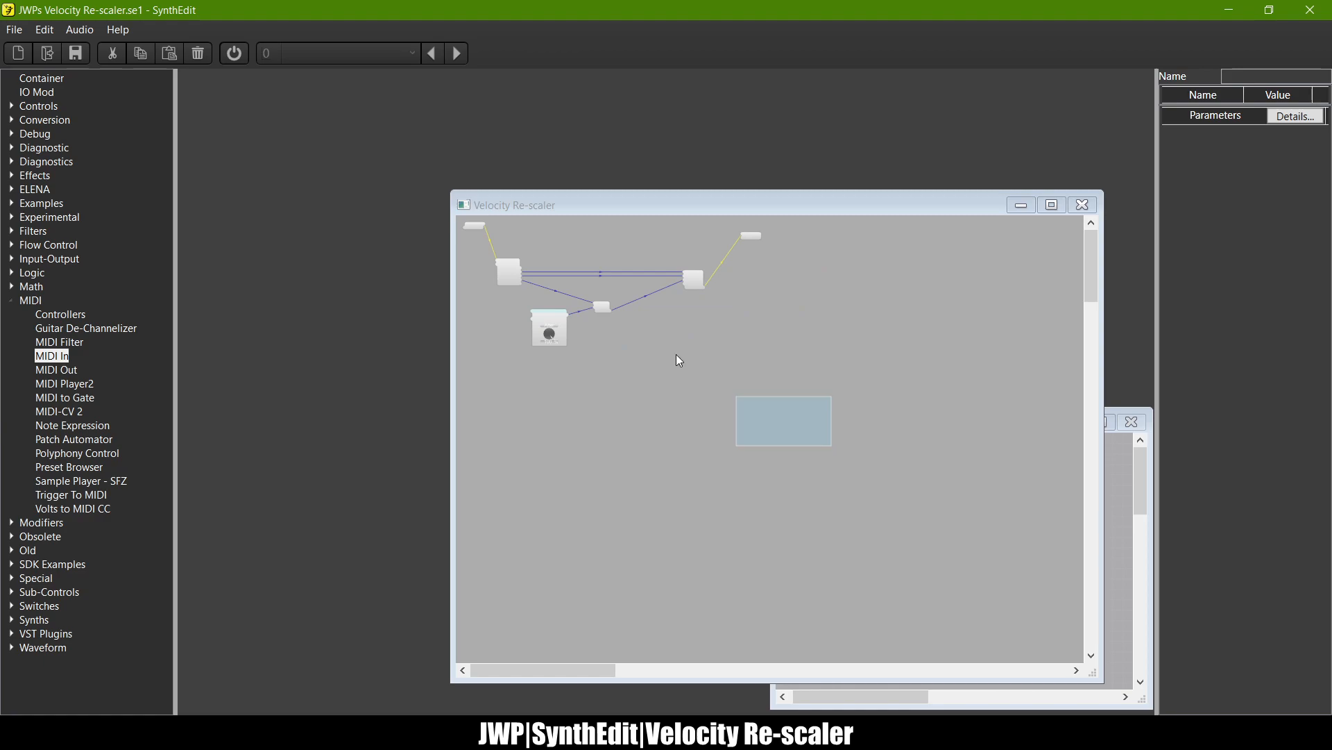
{"action": "left_click_drag", "start_coordinate": [531, 275], "coordinate": [556, 534]}
{"action": "scroll", "coordinate": [548, 291], "scroll_direction": "up", "scroll_amount": 3}
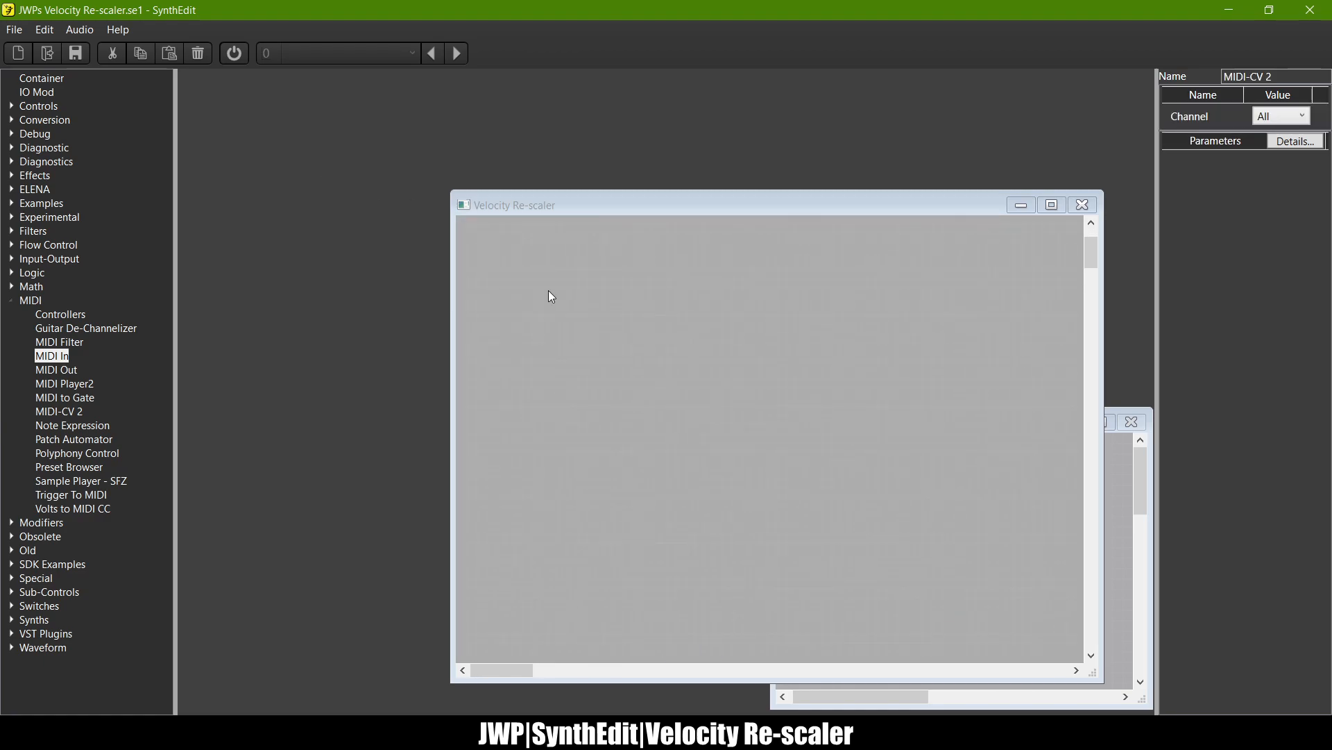
Step: Collapse the MIDI module category and expand Sub-Controls, bringing the Rectangle module into view
{"action": "left_click", "coordinate": [12, 301]}
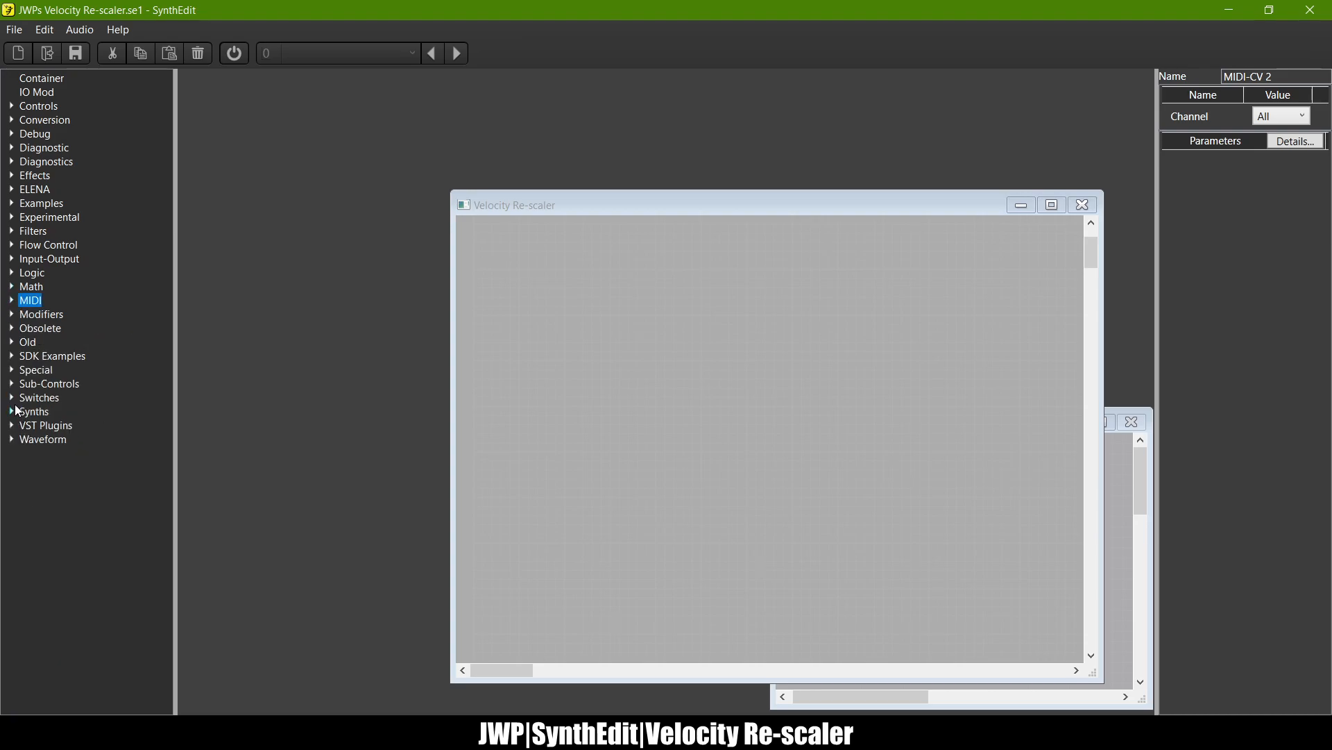
{"action": "left_click", "coordinate": [12, 383]}
{"action": "left_click_drag", "start_coordinate": [170, 235], "coordinate": [165, 535]}
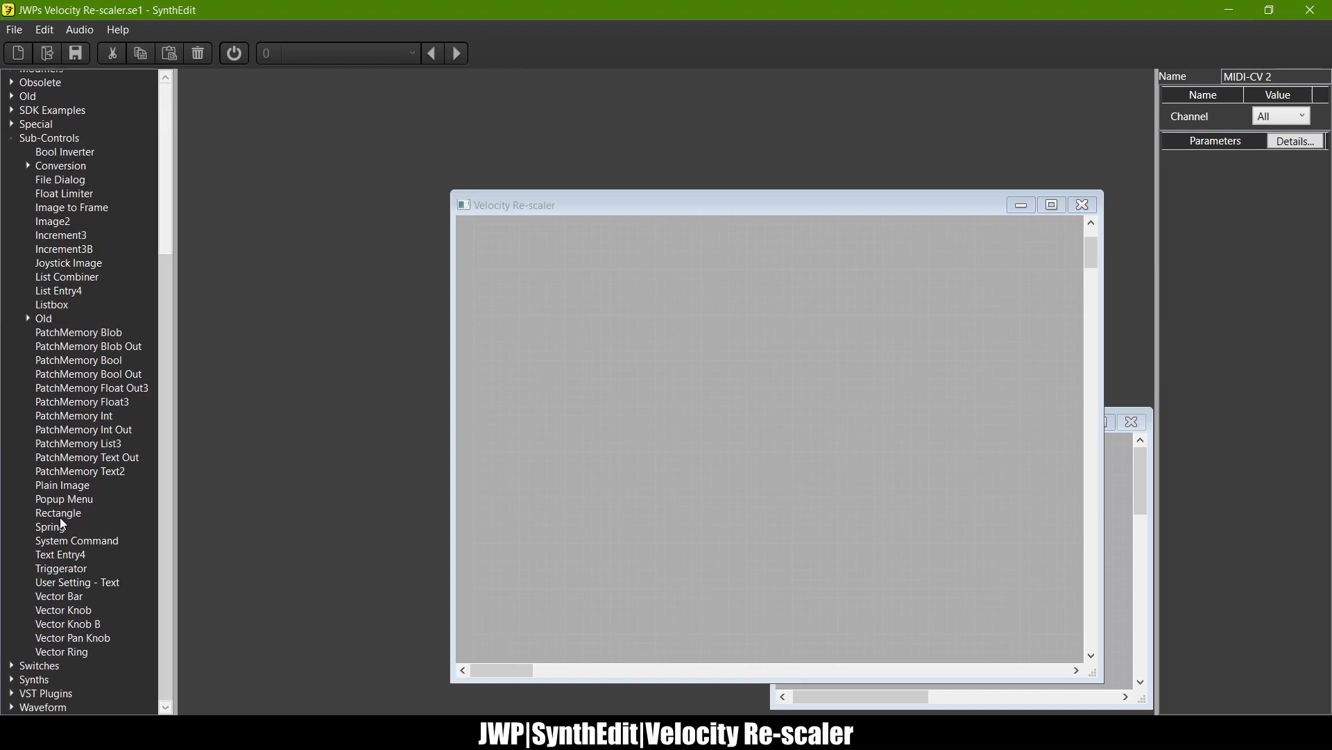
Step: Add two Rectangle modules, one below the other, in the free space above the connected modules
{"action": "left_click_drag", "start_coordinate": [58, 513], "coordinate": [512, 296]}
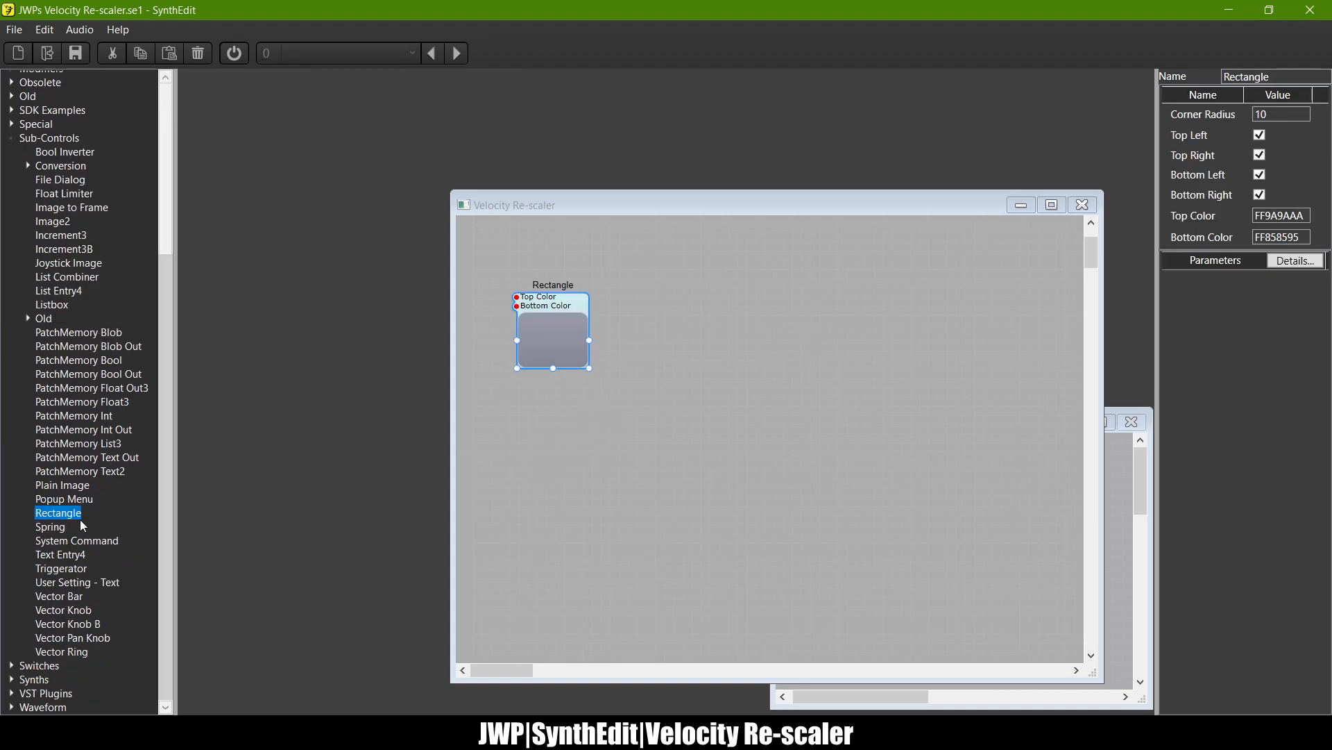
{"action": "left_click_drag", "start_coordinate": [64, 519], "coordinate": [549, 393]}
{"action": "scroll", "coordinate": [619, 465], "scroll_direction": "right", "scroll_amount": 4}
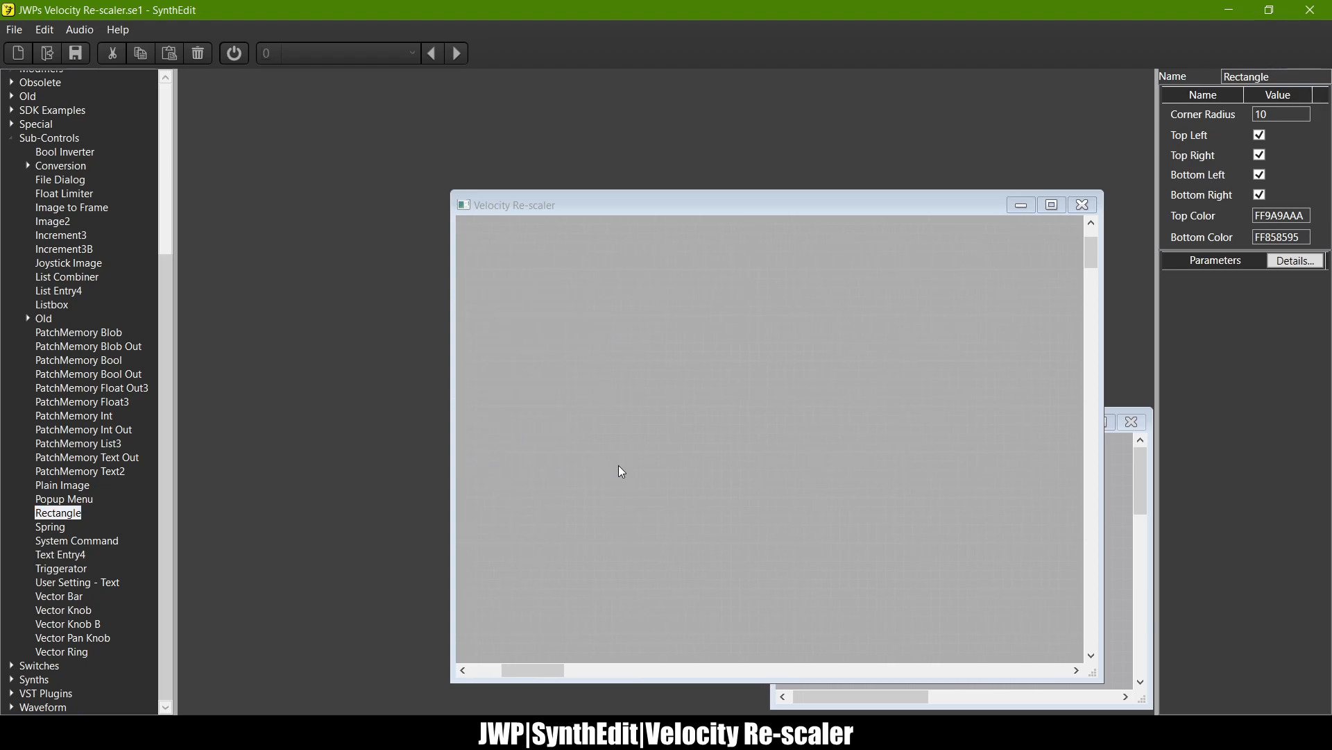
{"action": "scroll", "coordinate": [618, 465], "scroll_direction": "down", "scroll_amount": 5}
{"action": "scroll", "coordinate": [618, 465], "scroll_direction": "left", "scroll_amount": 3}
{"action": "scroll", "coordinate": [605, 522], "scroll_direction": "down", "scroll_amount": 5}
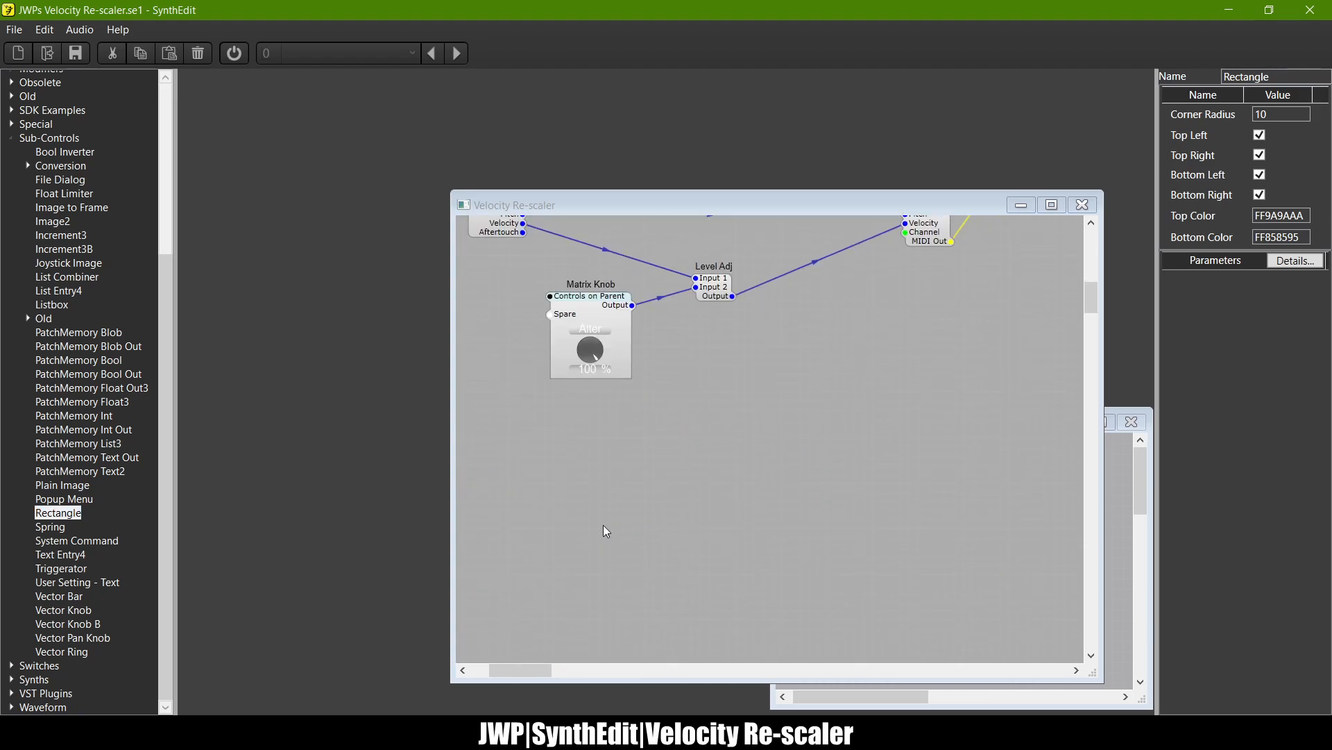
{"action": "scroll", "coordinate": [598, 377], "scroll_direction": "up", "scroll_amount": 5}
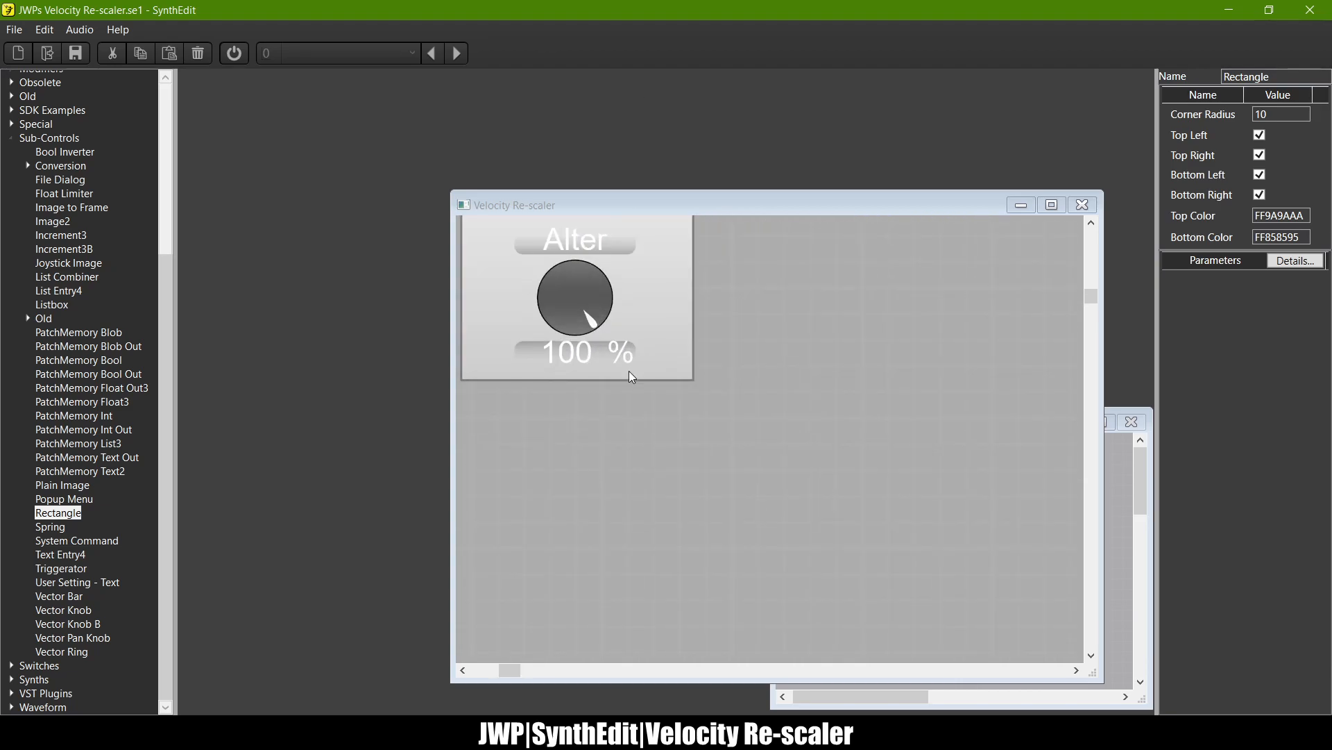
{"action": "scroll", "coordinate": [598, 415], "scroll_direction": "down", "scroll_amount": 8}
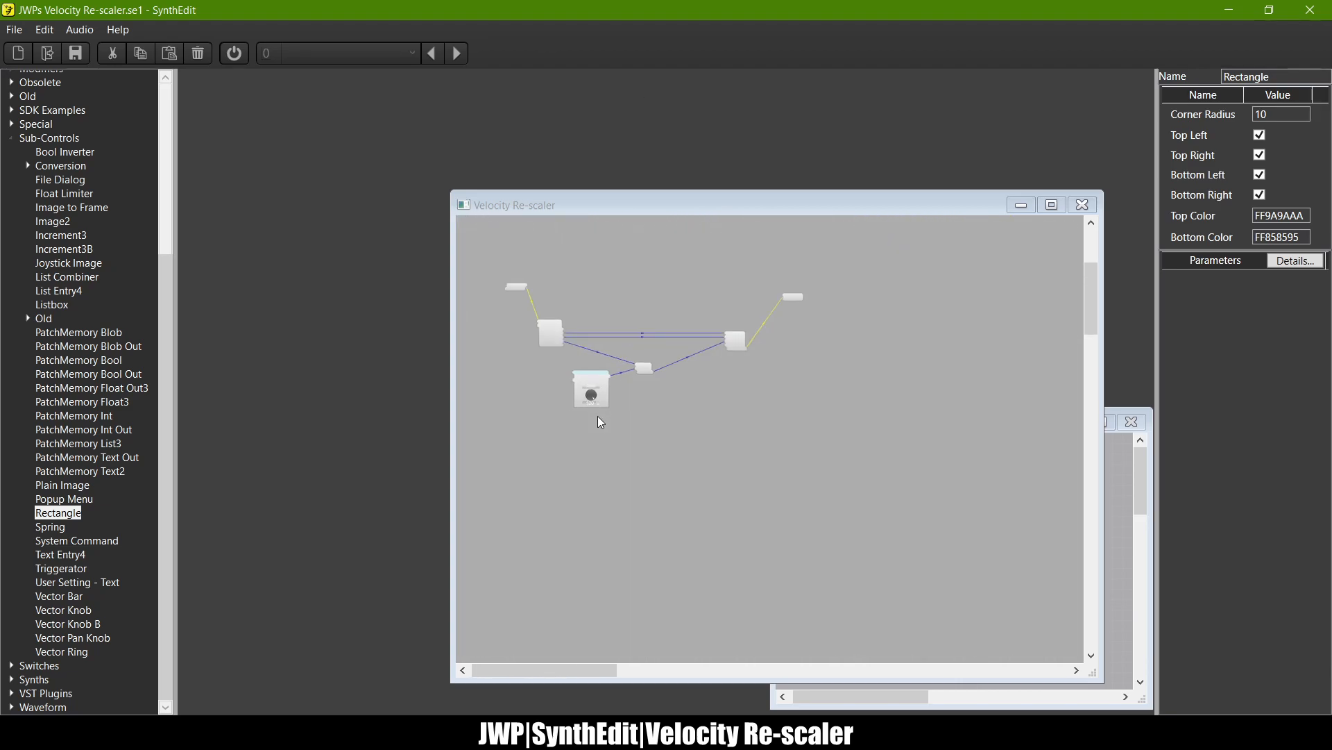
{"action": "scroll", "coordinate": [598, 415], "scroll_direction": "up", "scroll_amount": 3}
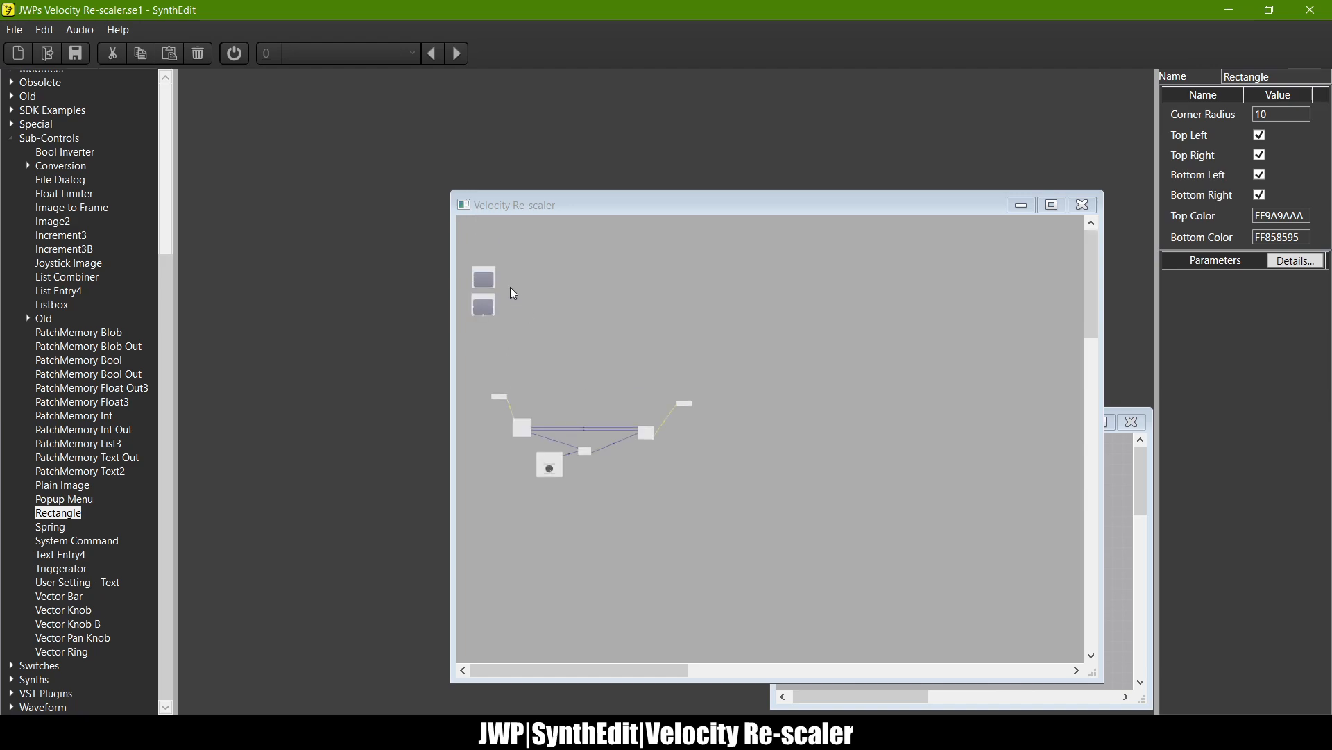
Step: Add four more Rectangle modules, lining up three in a column and spreading the others beside it
{"action": "left_click_drag", "start_coordinate": [484, 306], "coordinate": [486, 344]}
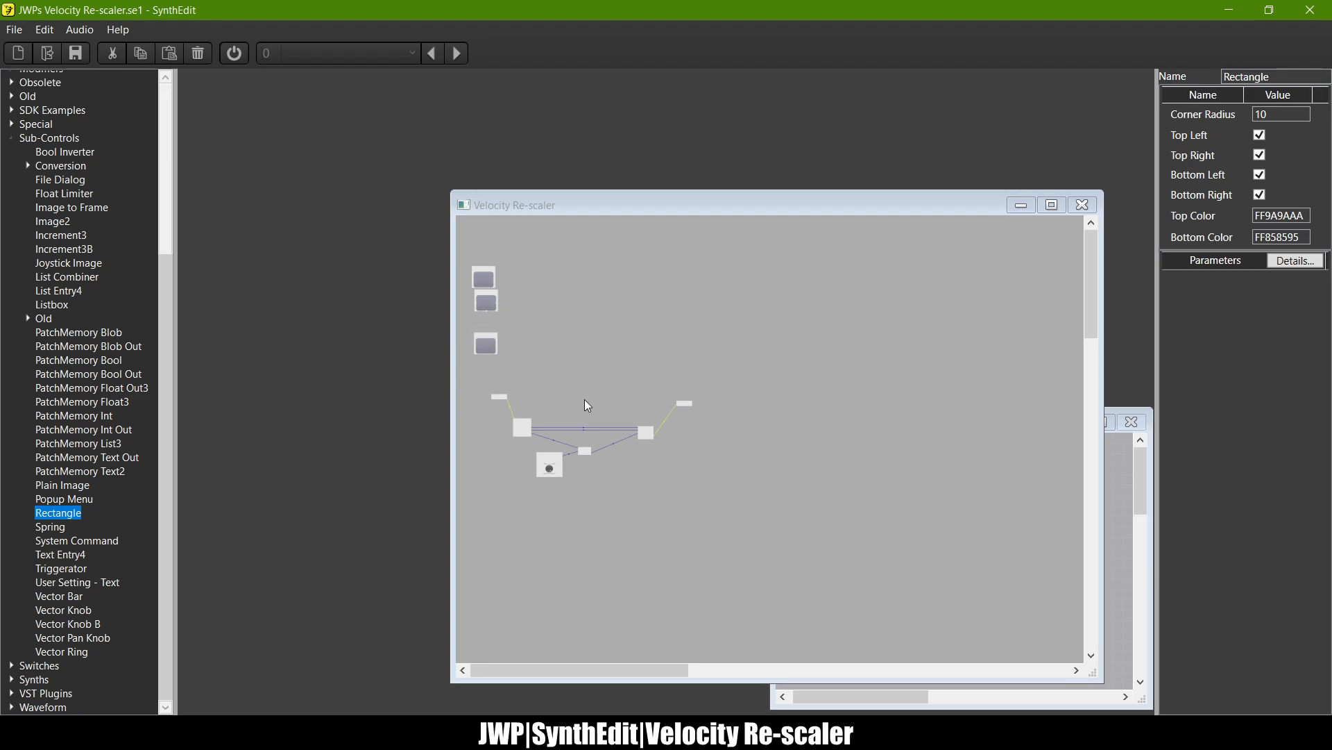
{"action": "left_click_drag", "start_coordinate": [485, 291], "coordinate": [480, 303]}
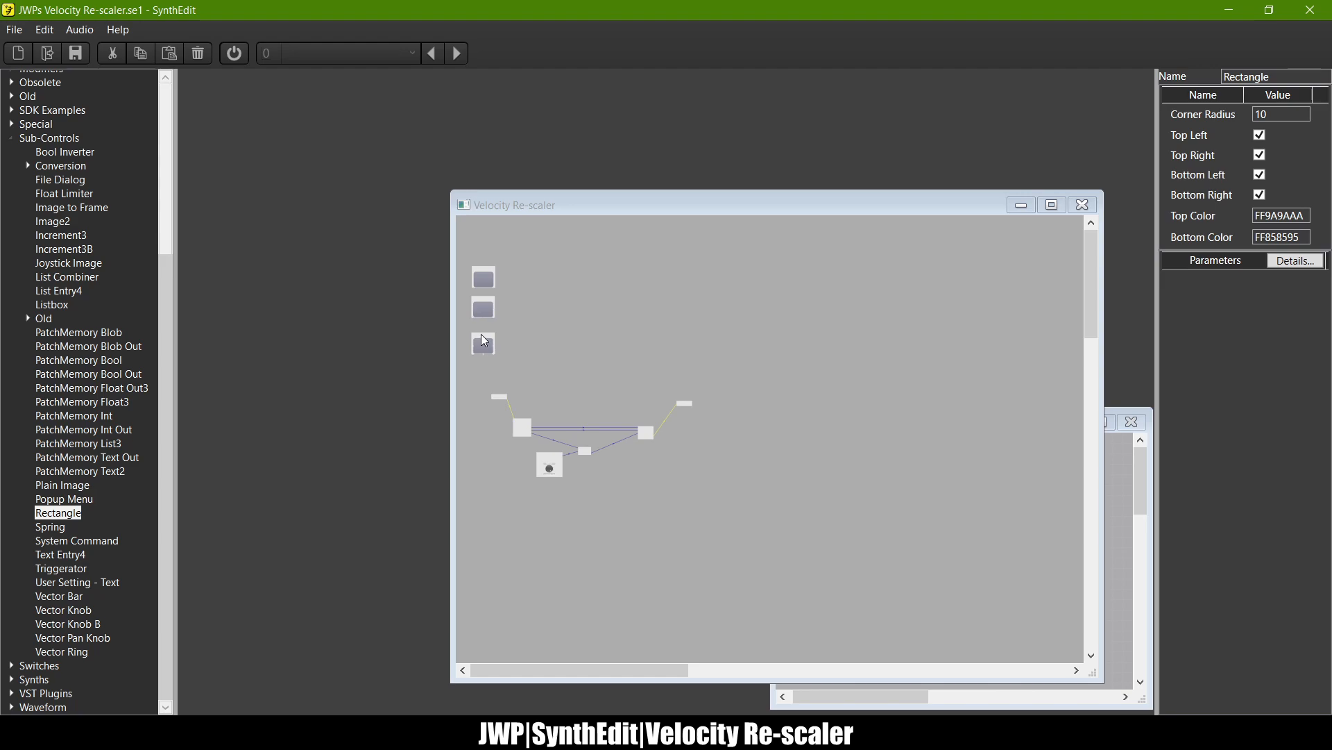
{"action": "left_click_drag", "start_coordinate": [447, 356], "coordinate": [490, 422]}
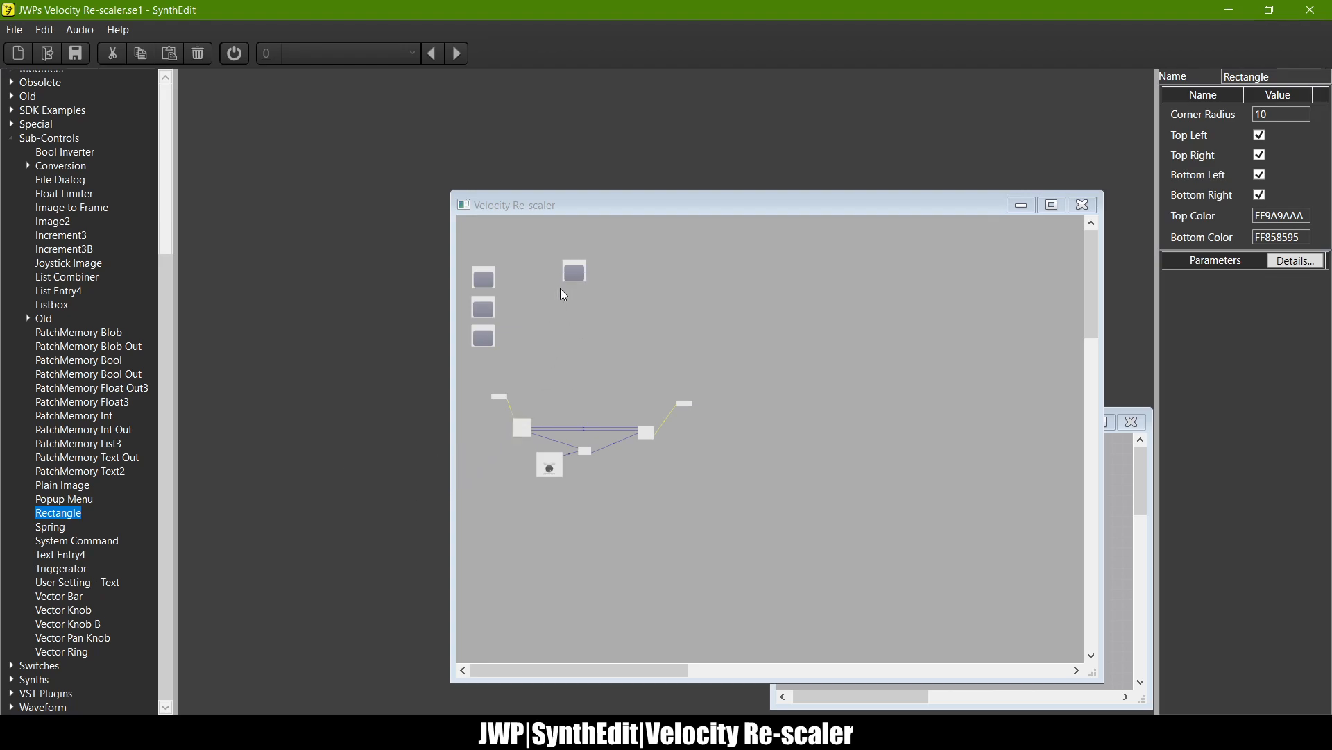
{"action": "left_click_drag", "start_coordinate": [60, 515], "coordinate": [61, 517]}
{"action": "left_click", "coordinate": [561, 323]}
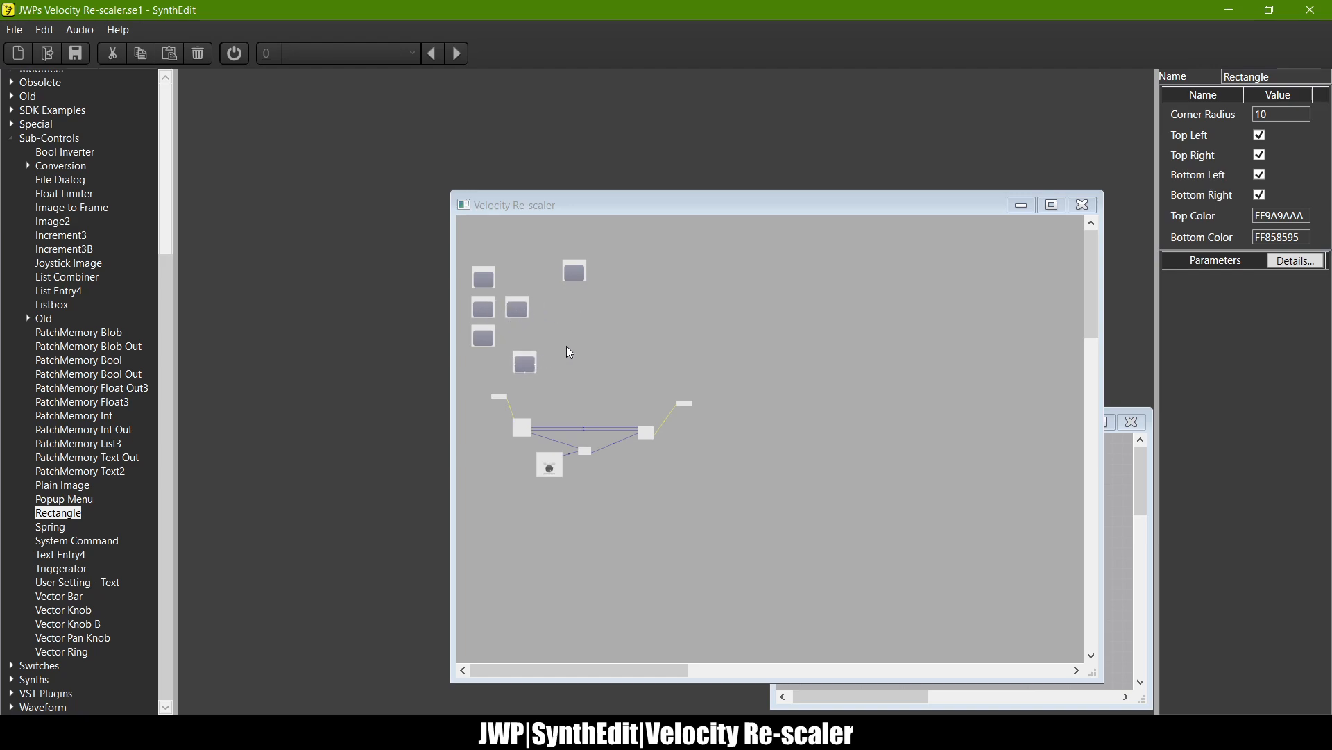
Step: Select all six Rectangle modules above the connected modules and delete them
{"action": "left_click_drag", "start_coordinate": [619, 396], "coordinate": [461, 246]}
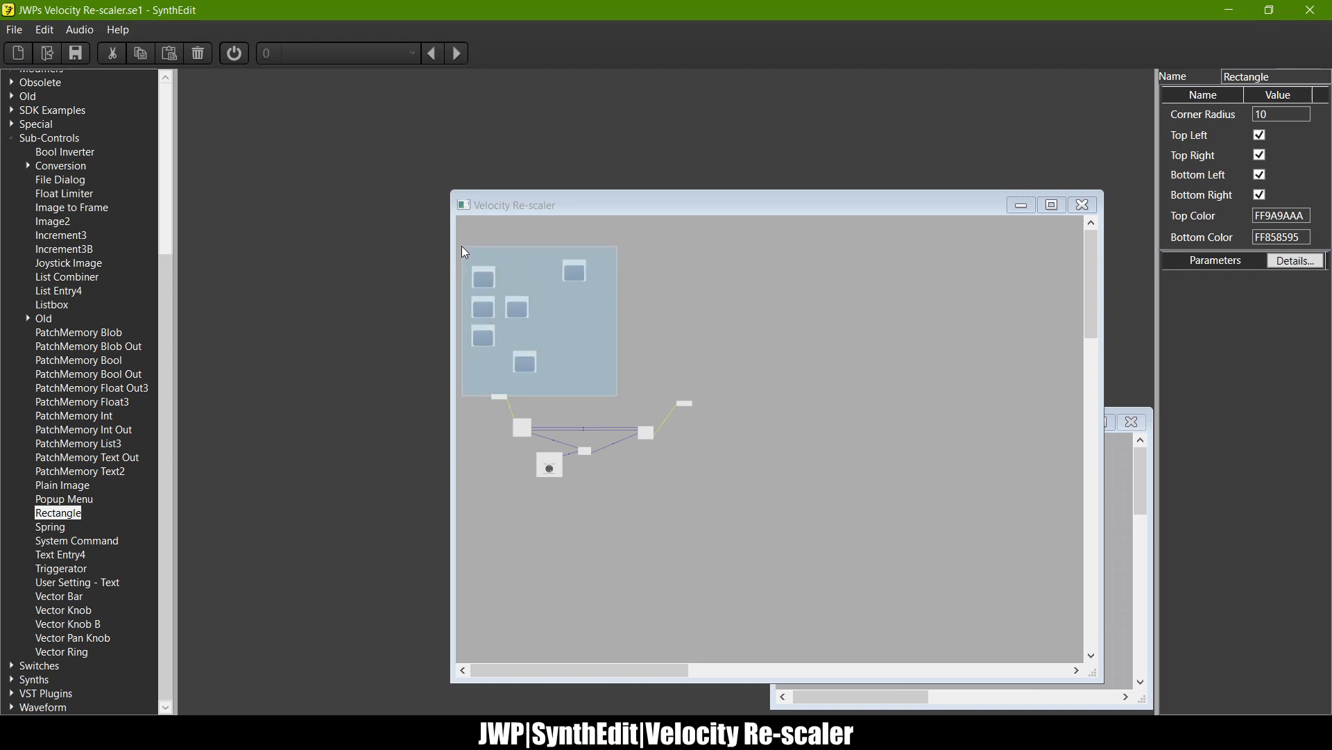
{"action": "left_click", "coordinate": [557, 430]}
{"action": "key", "text": "Delete"}
Step: Add one Rectangle above the connected modules and turn off its Top Left, Top Right, Bottom Left and Bottom Right corner rounding
{"action": "left_click_drag", "start_coordinate": [86, 518], "coordinate": [270, 497]}
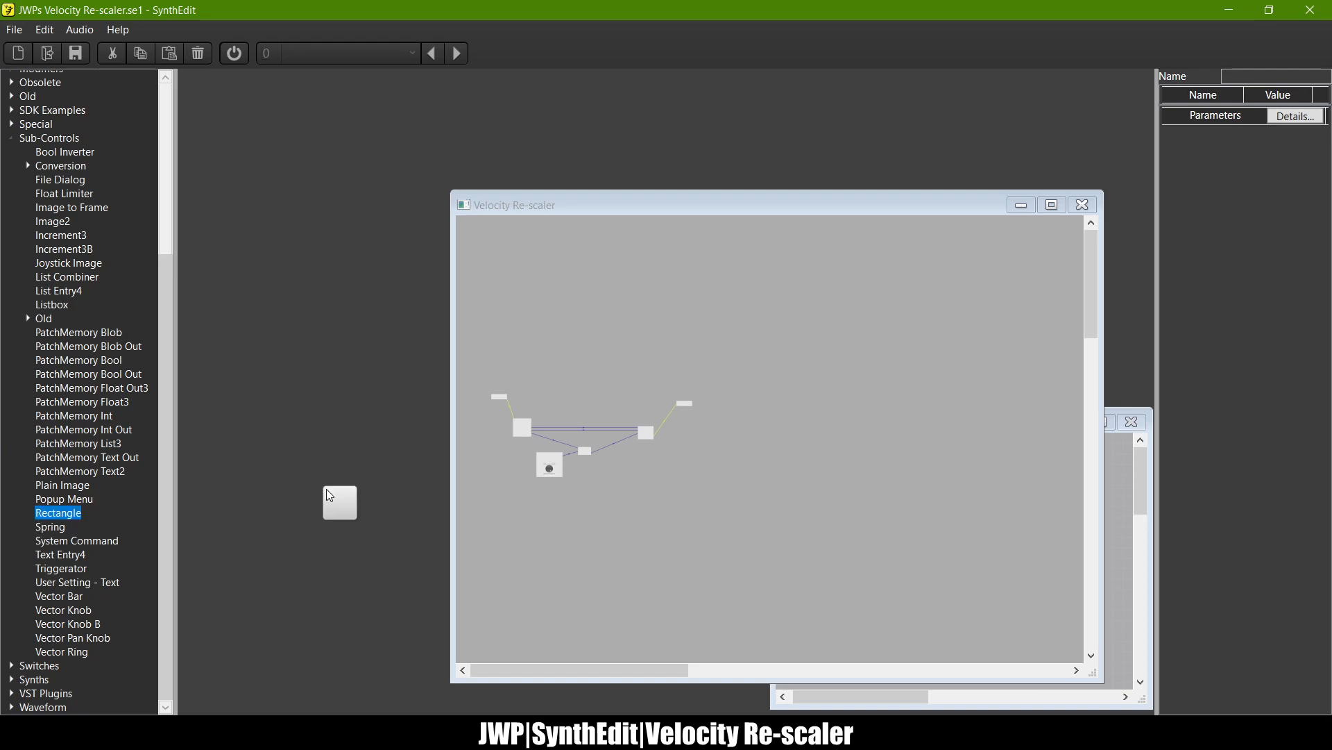
{"action": "left_click_drag", "start_coordinate": [491, 323], "coordinate": [493, 323]}
{"action": "left_click", "coordinate": [1262, 137]}
{"action": "left_click", "coordinate": [1261, 155]}
{"action": "left_click", "coordinate": [1259, 175]}
{"action": "left_click", "coordinate": [1259, 195]}
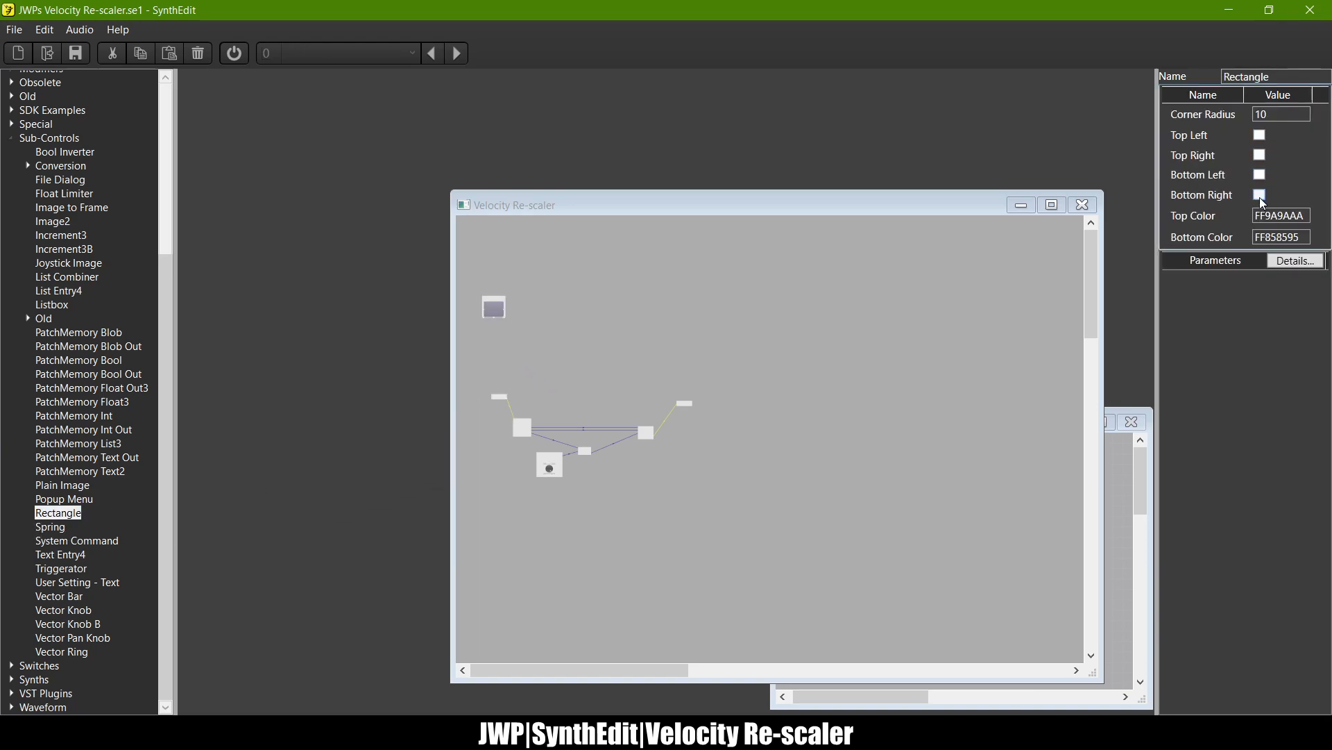
Step: Move the square-cornered Rectangle up and place two copies beneath it to form a column of three
{"action": "scroll", "coordinate": [472, 311], "scroll_direction": "up", "scroll_amount": 5}
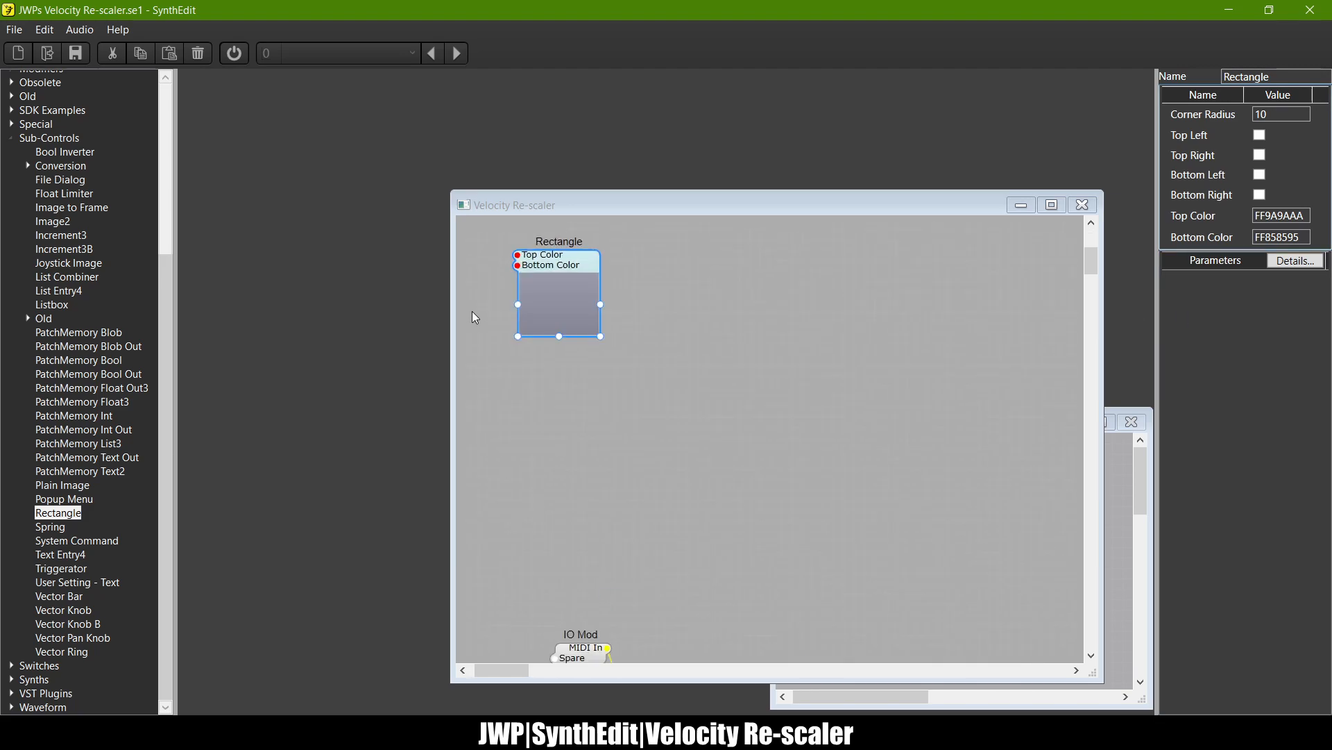
{"action": "scroll", "coordinate": [574, 265], "scroll_direction": "down", "scroll_amount": 4}
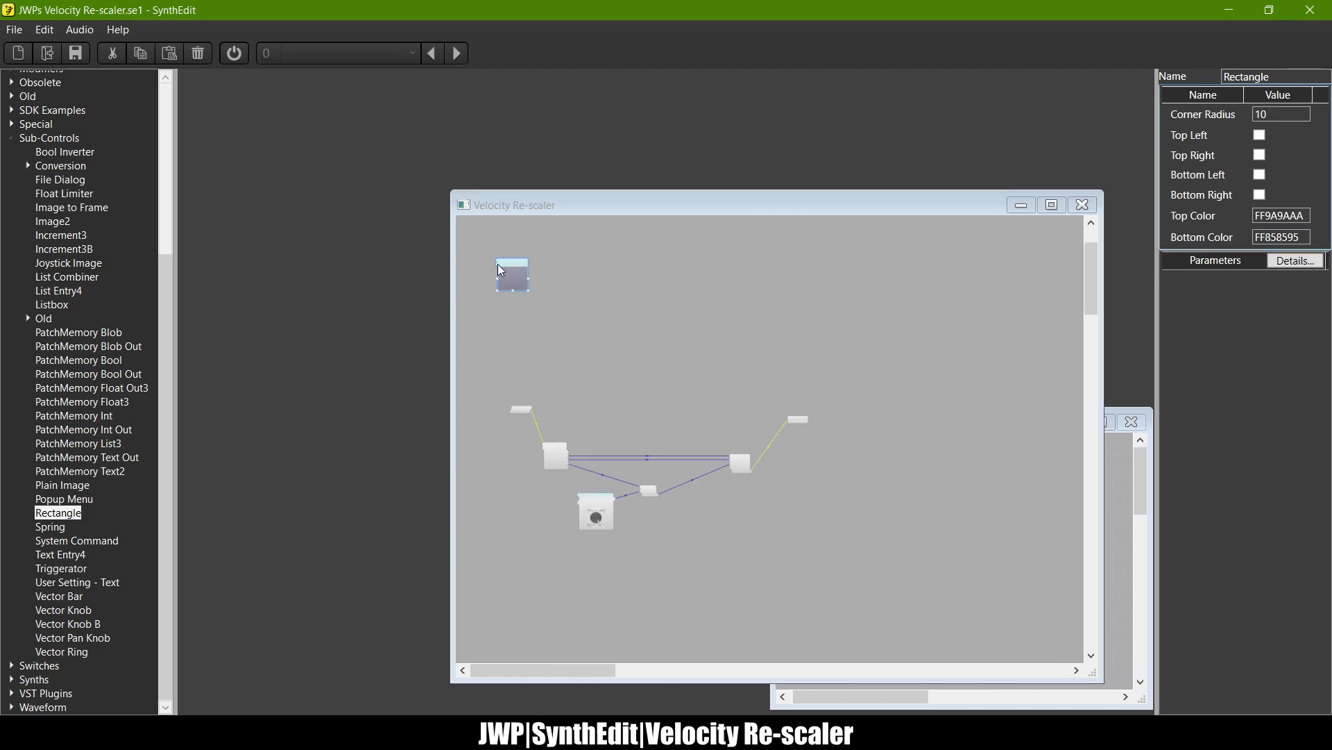
{"action": "left_click_drag", "start_coordinate": [497, 266], "coordinate": [490, 244]}
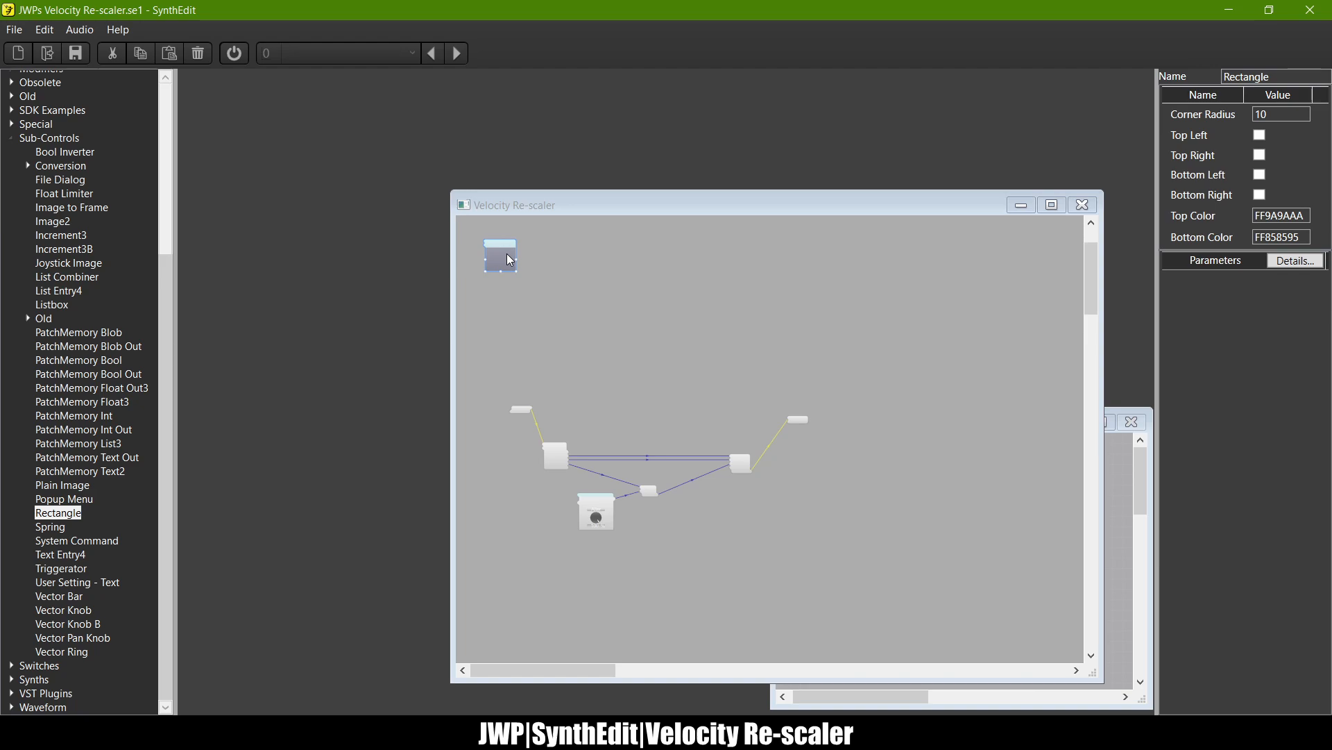
{"action": "left_click_drag", "start_coordinate": [526, 257], "coordinate": [516, 290]}
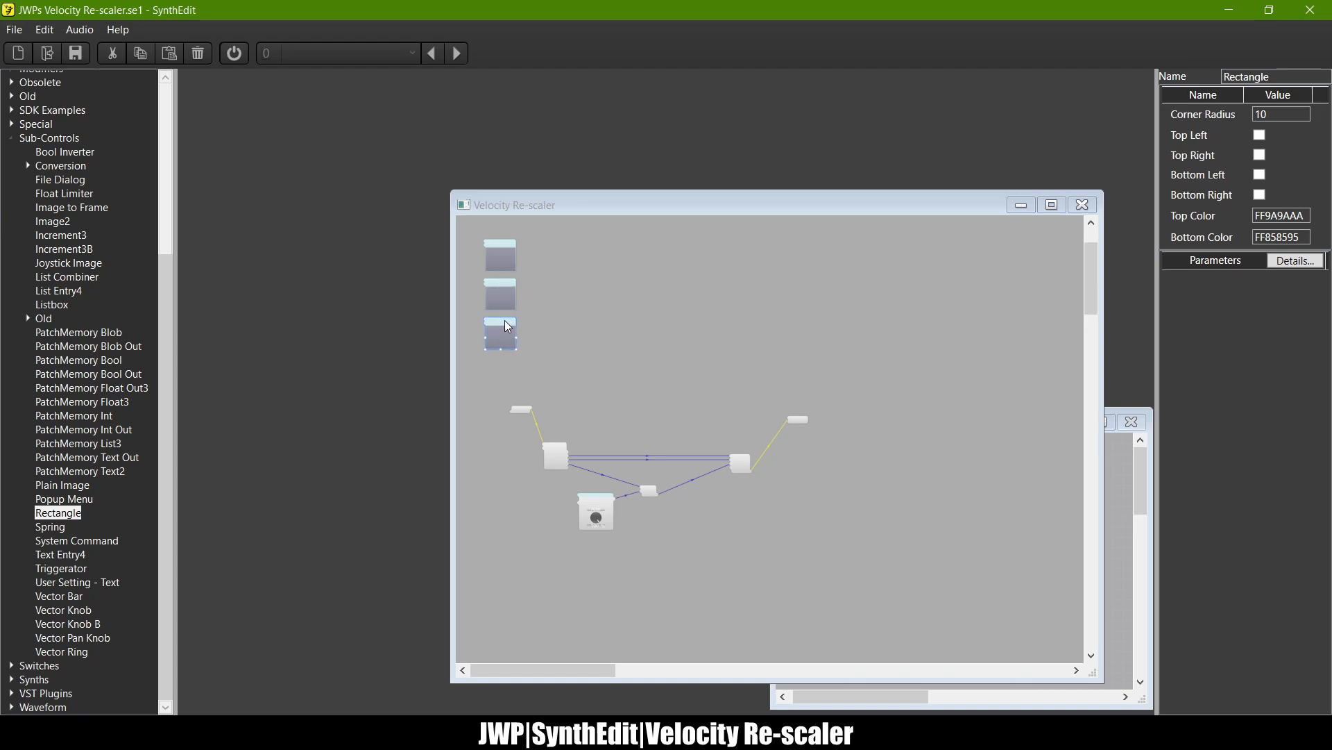
Step: Paste two more square-cornered copies beside the column and arrange the five rectangles in a cross
{"action": "key", "text": "ctrl+v"}
{"action": "key", "text": "ctrl+v"}
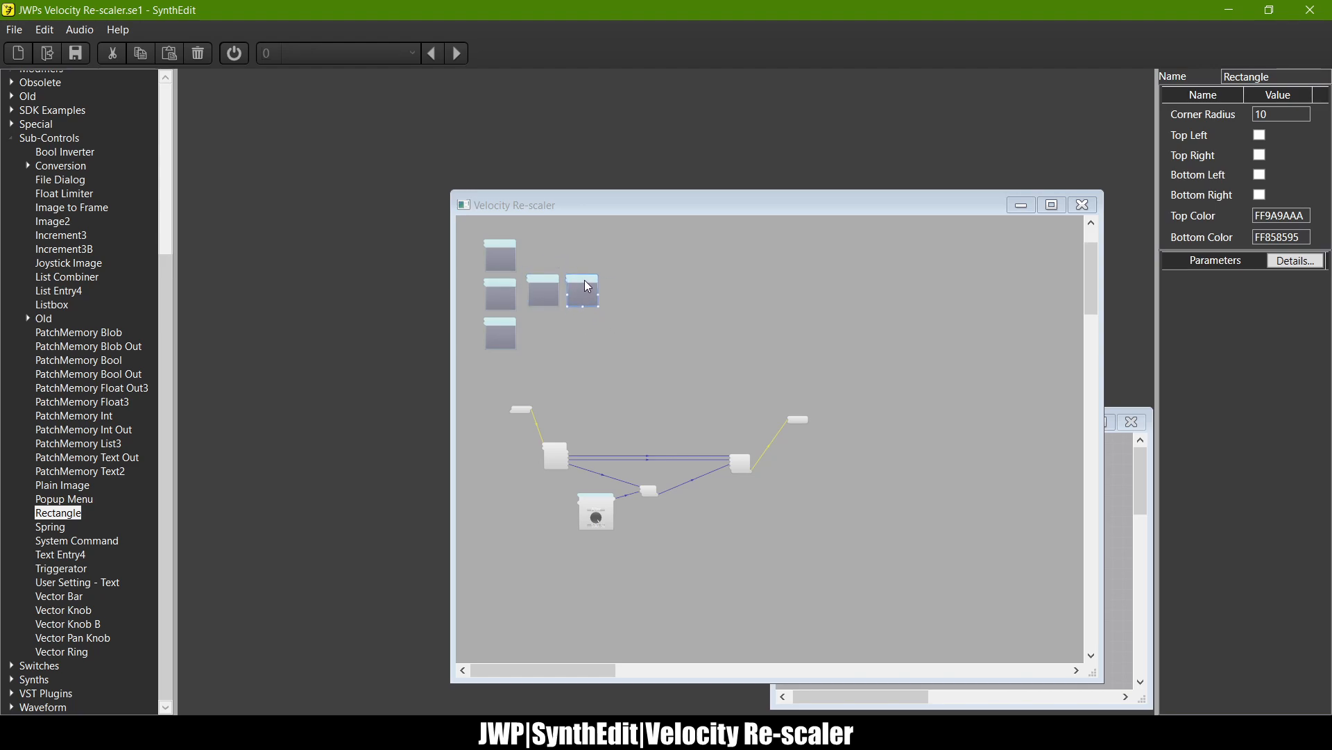
{"action": "left_click_drag", "start_coordinate": [584, 280], "coordinate": [551, 276]}
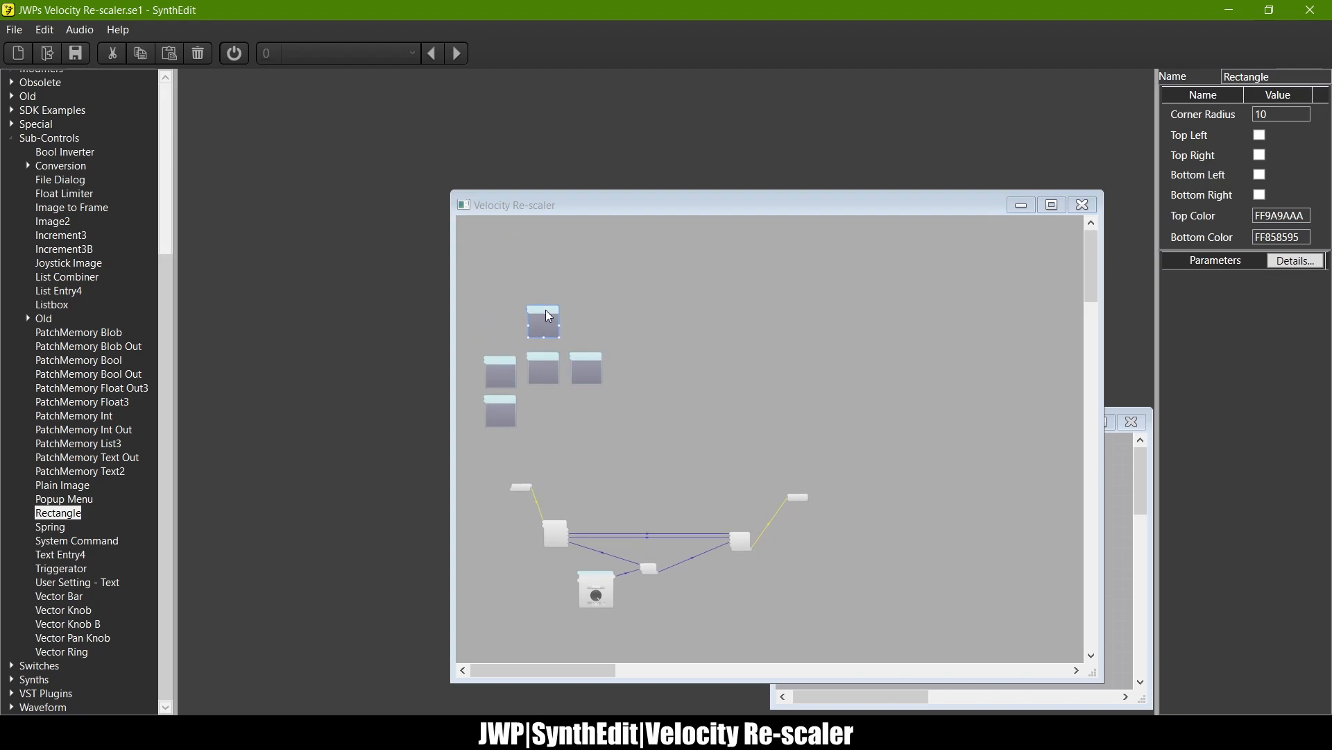
{"action": "left_click_drag", "start_coordinate": [497, 402], "coordinate": [536, 402]}
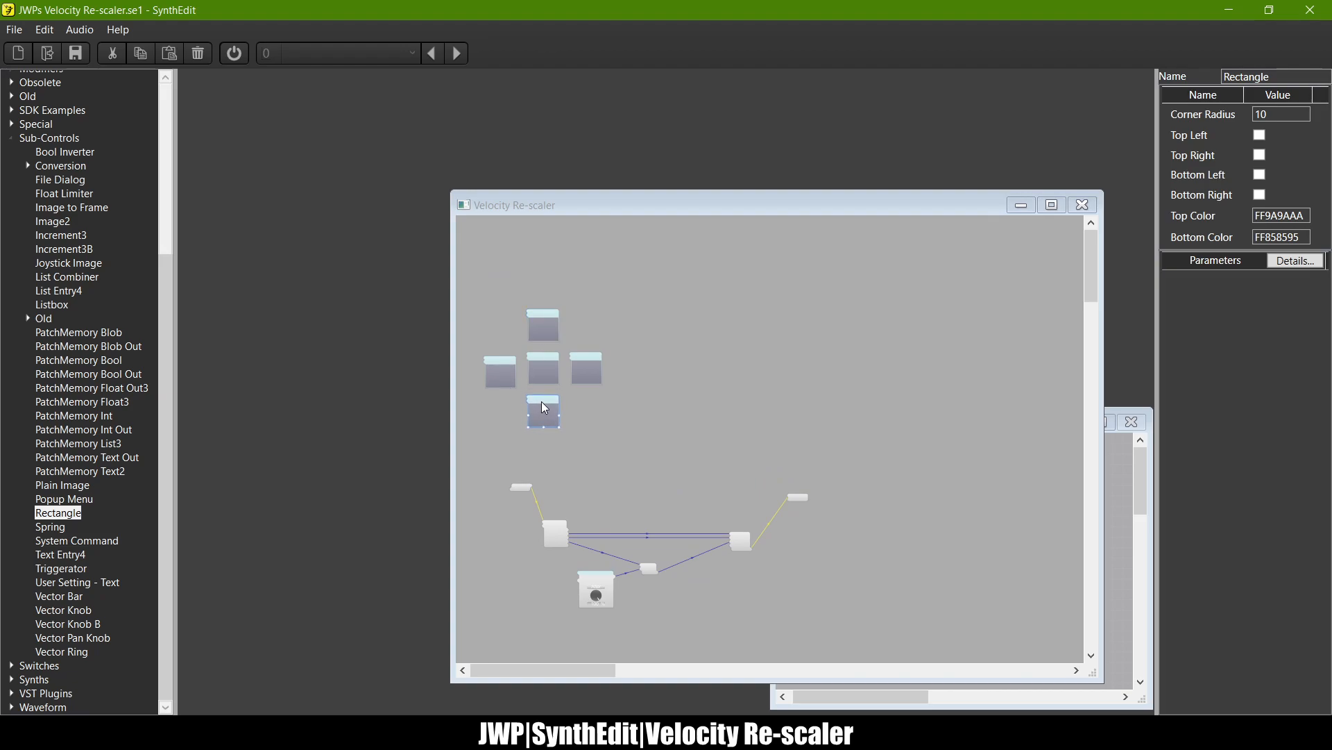
Step: Paste another square-cornered rectangle well to the right of the cross, and add a new round-cornered Rectangle beside it
{"action": "key", "text": "ctrl+v"}
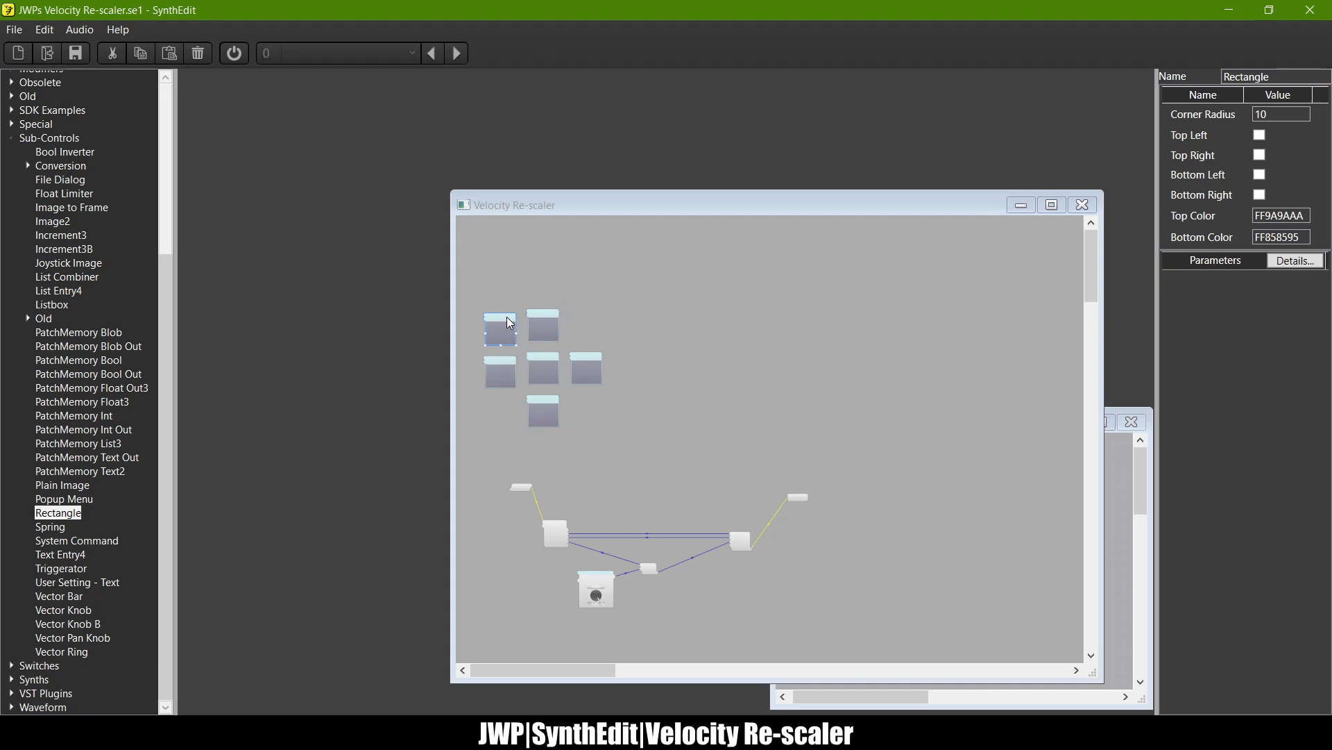
{"action": "left_click_drag", "start_coordinate": [511, 322], "coordinate": [616, 311]}
{"action": "left_click_drag", "start_coordinate": [633, 349], "coordinate": [695, 334]}
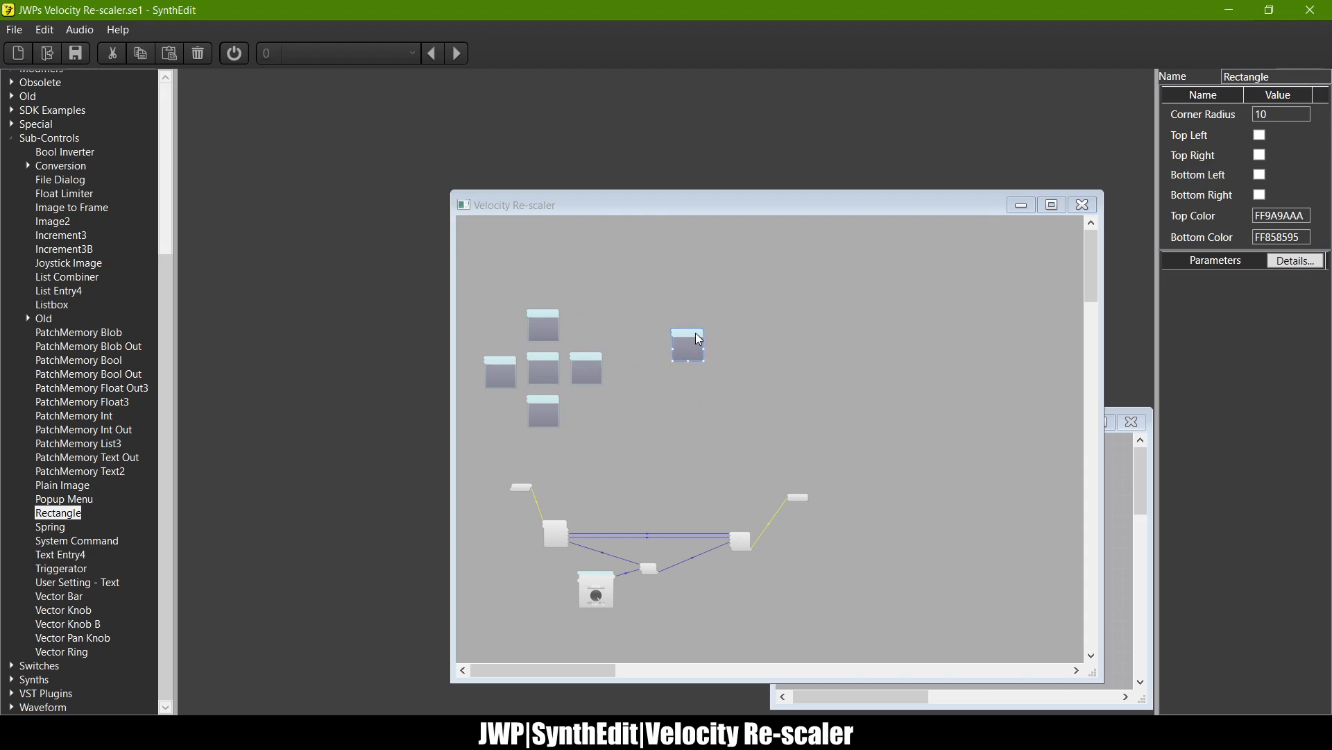
{"action": "left_click_drag", "start_coordinate": [77, 513], "coordinate": [62, 518]}
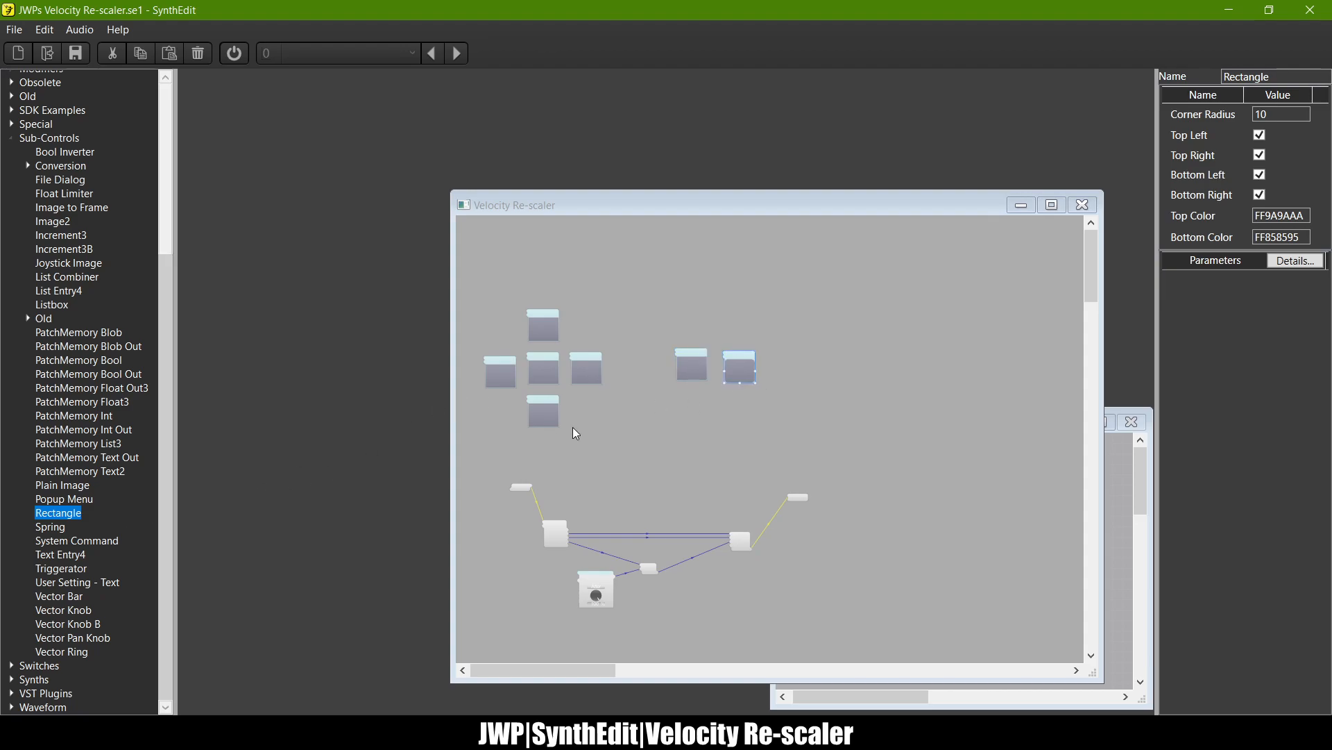
Step: Move the cross's left rectangle above the separate pair and its right rectangle below that pair
{"action": "left_click_drag", "start_coordinate": [499, 359], "coordinate": [736, 297]}
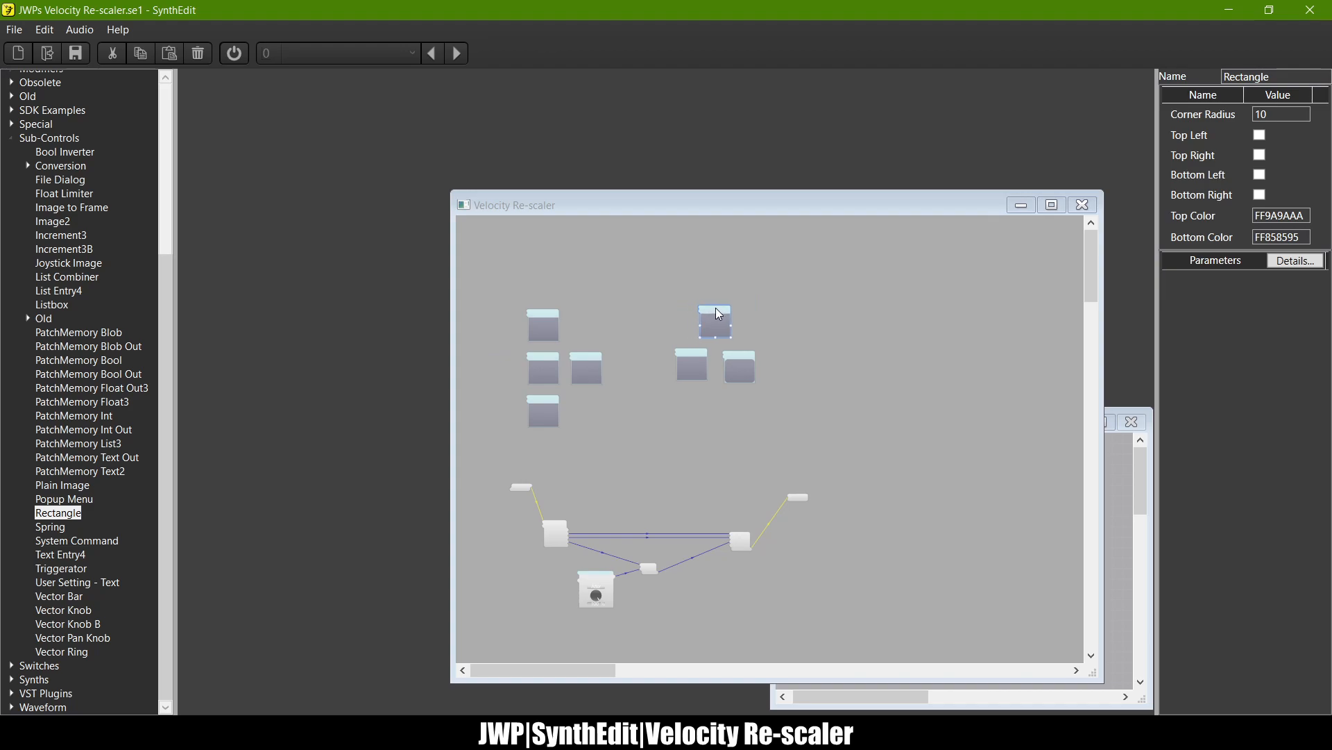
{"action": "left_click", "coordinate": [588, 362]}
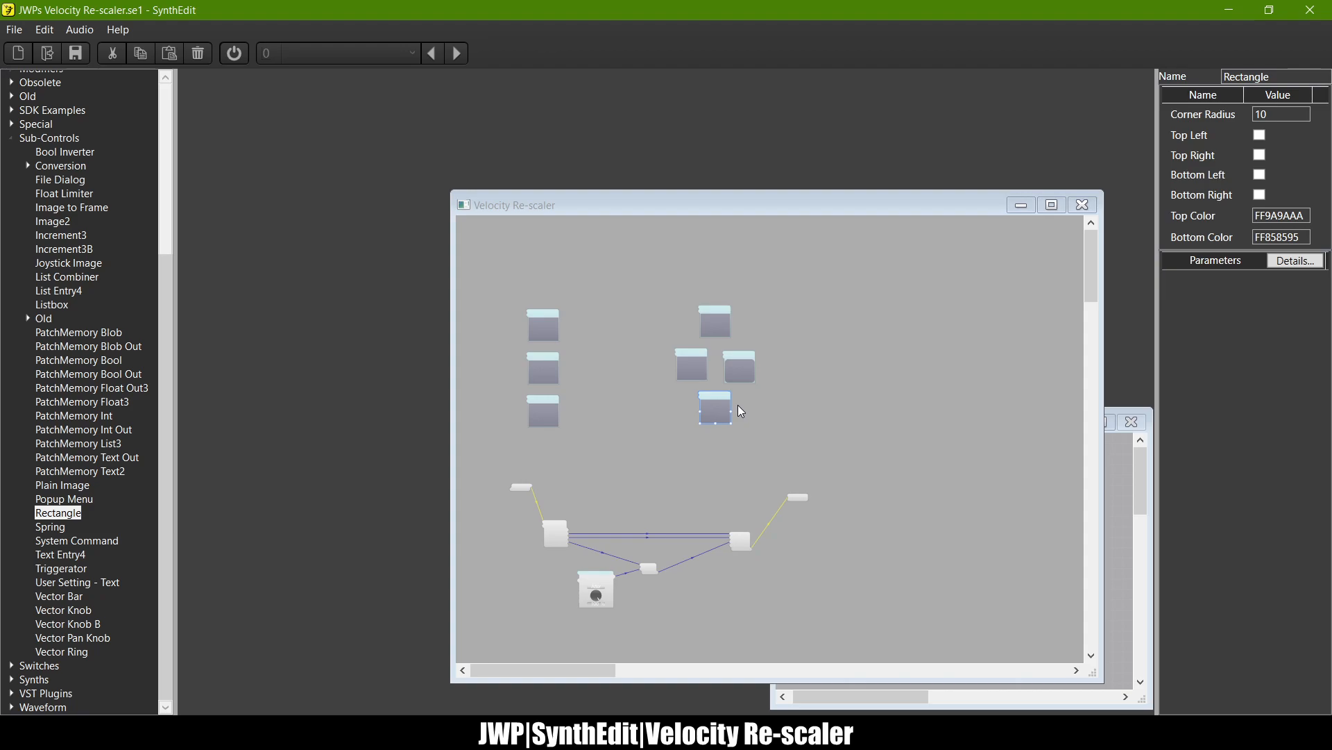
Step: Set the Top Color of the column's middle rectangle to FF777777
{"action": "scroll", "coordinate": [514, 362], "scroll_direction": "up", "scroll_amount": 3}
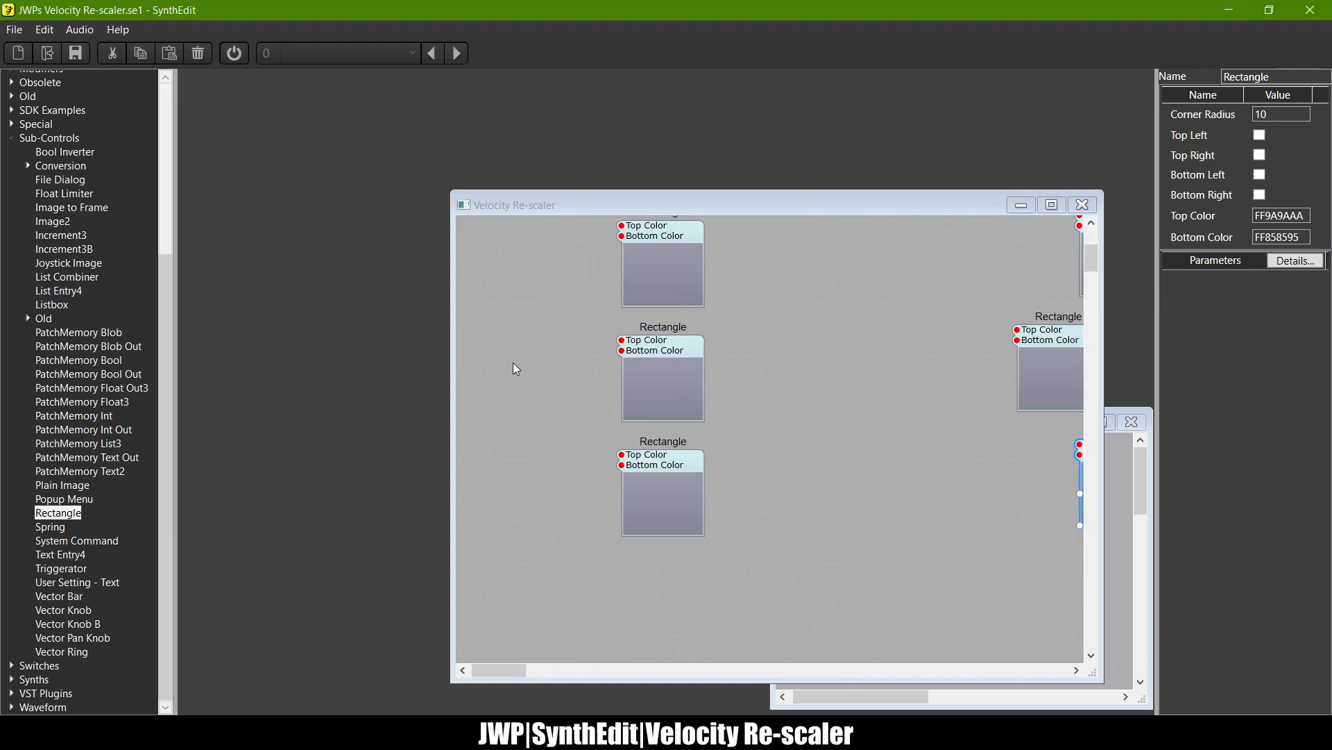
{"action": "left_click", "coordinate": [703, 380]}
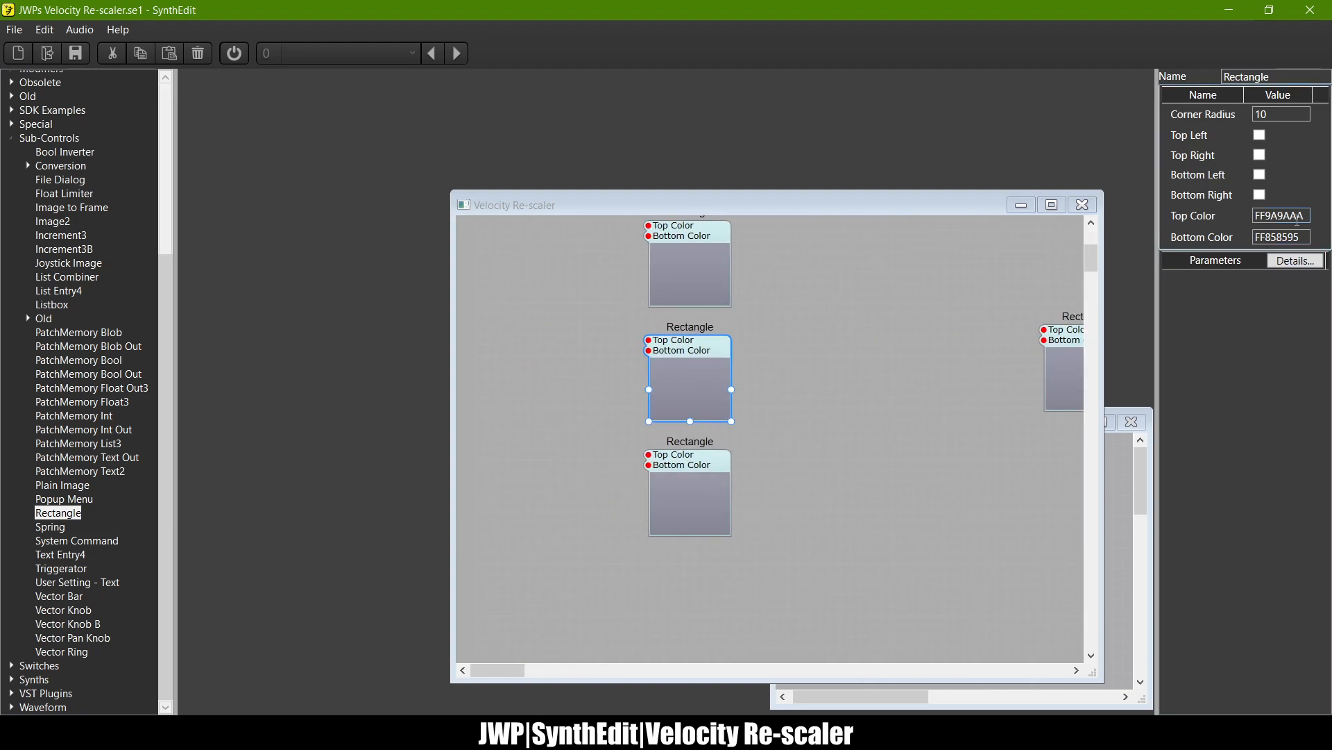
{"action": "left_click_drag", "start_coordinate": [1306, 216], "coordinate": [1235, 217]}
{"action": "type", "text": "FF77777"}
{"action": "key", "text": "BackSpace"}
{"action": "key", "text": "BackSpace"}
{"action": "key", "text": "BackSpace"}
{"action": "key", "text": "BackSpace"}
{"action": "type", "text": "77777"}
{"action": "key", "text": "Return"}
{"action": "key", "text": "ctrl+c"}
{"action": "key", "text": "Tab"}
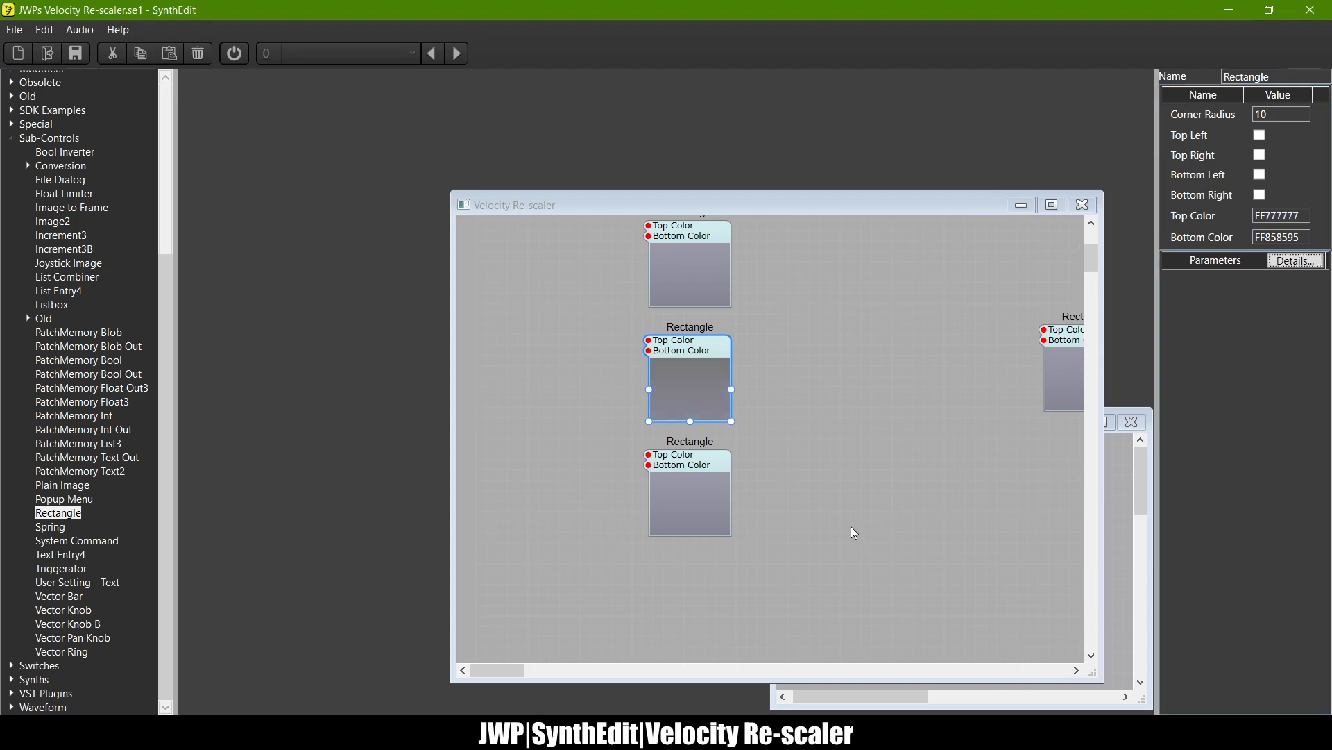
Step: Set the Bottom Color of the column's middle rectangle to FF777777
{"action": "left_click", "coordinate": [1307, 237]}
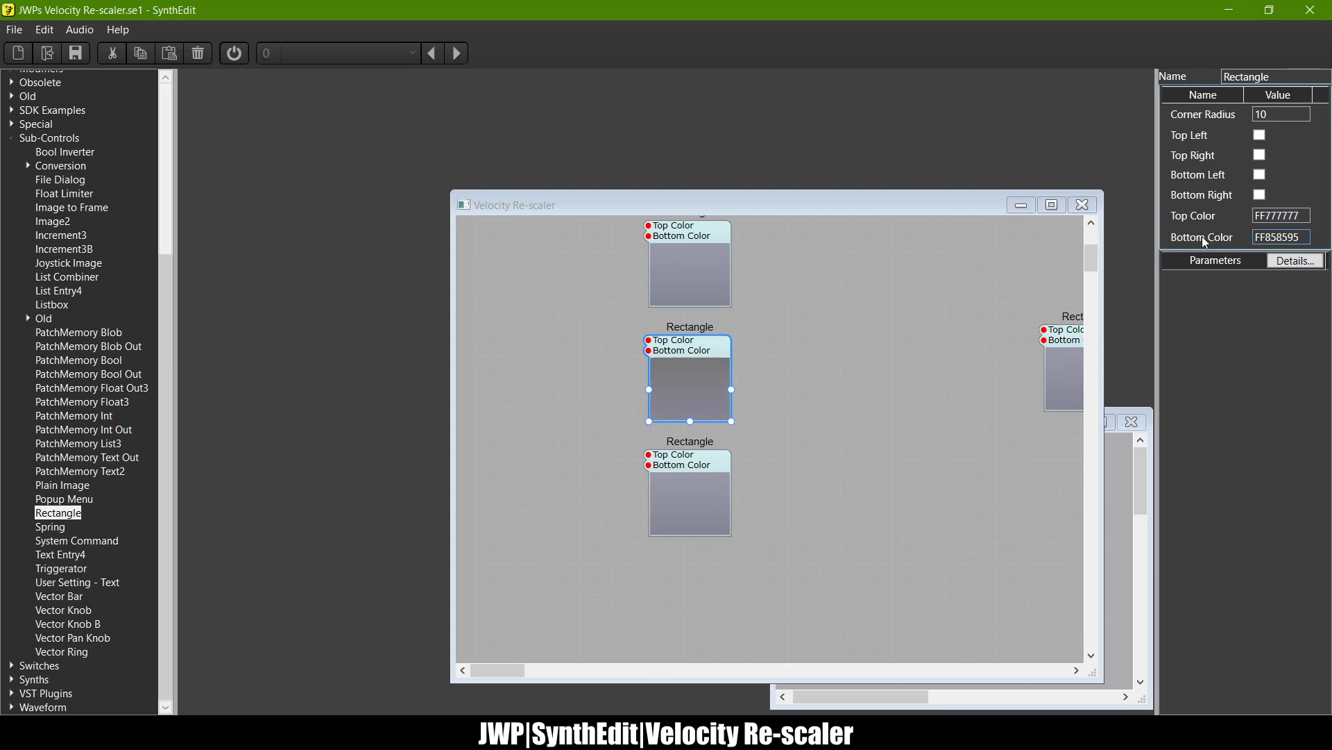
{"action": "key", "text": "ctrl+a"}
{"action": "key", "text": "ctrl+v"}
{"action": "key", "text": "Tab"}
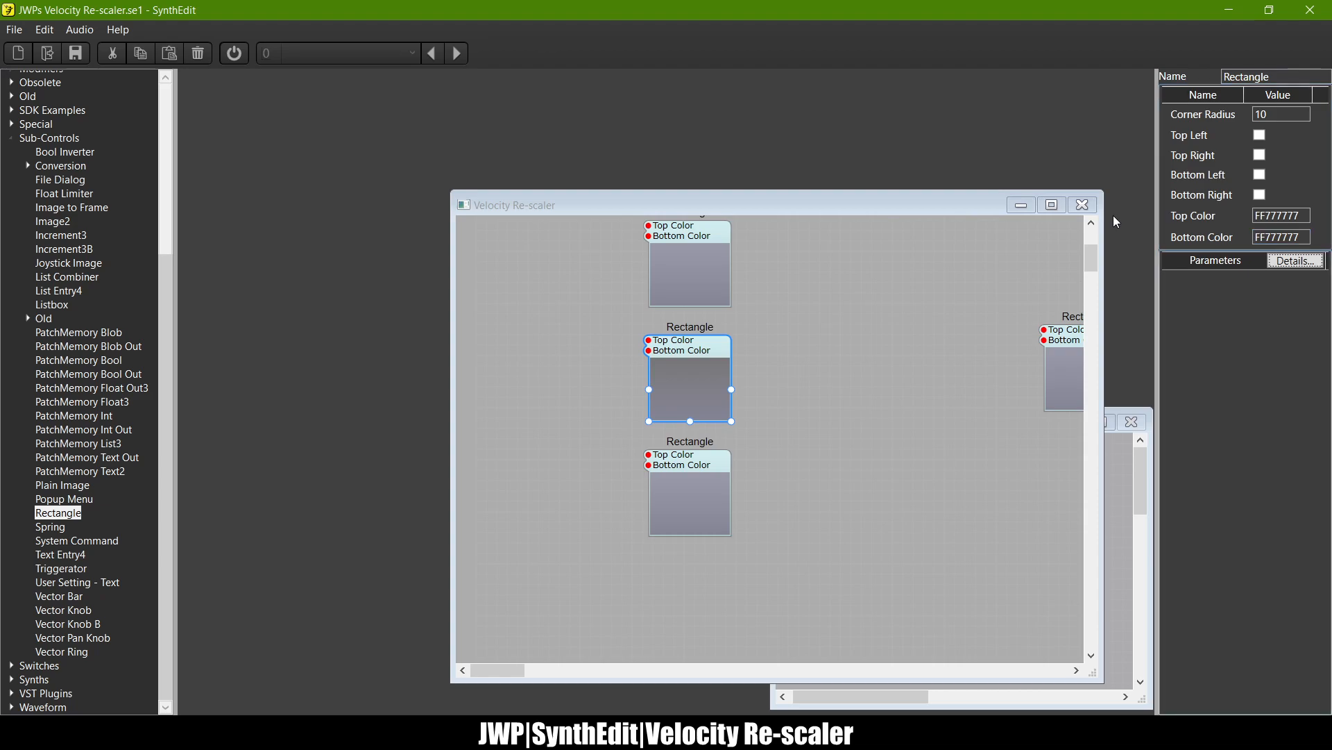
Step: Set the Top Color of the column's top rectangle to 01777777
{"action": "left_click", "coordinate": [714, 245]}
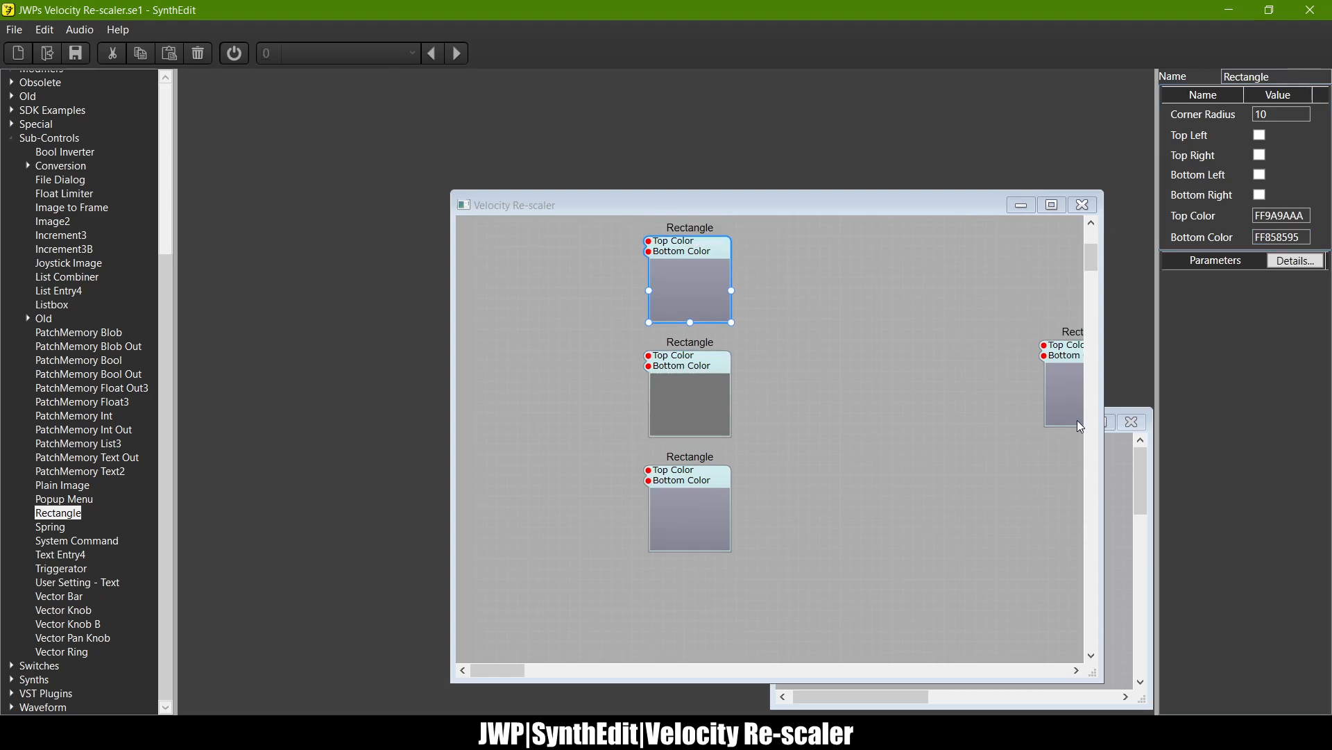
{"action": "left_click", "coordinate": [1307, 219]}
{"action": "key", "text": "ctrl+a"}
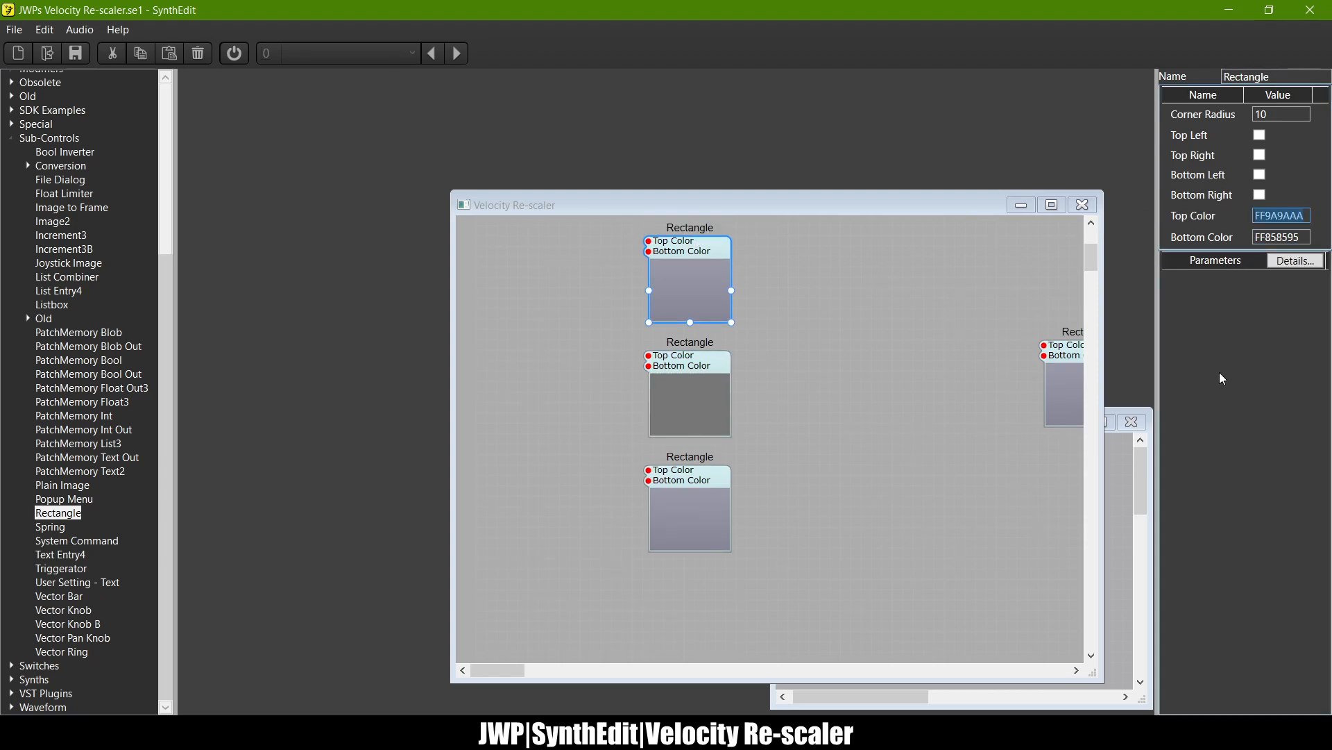
{"action": "type", "text": "FF"}
{"action": "key", "text": "BackSpace"}
{"action": "key", "text": "BackSpace"}
{"action": "type", "text": "01777777"}
{"action": "key", "text": "Tab"}
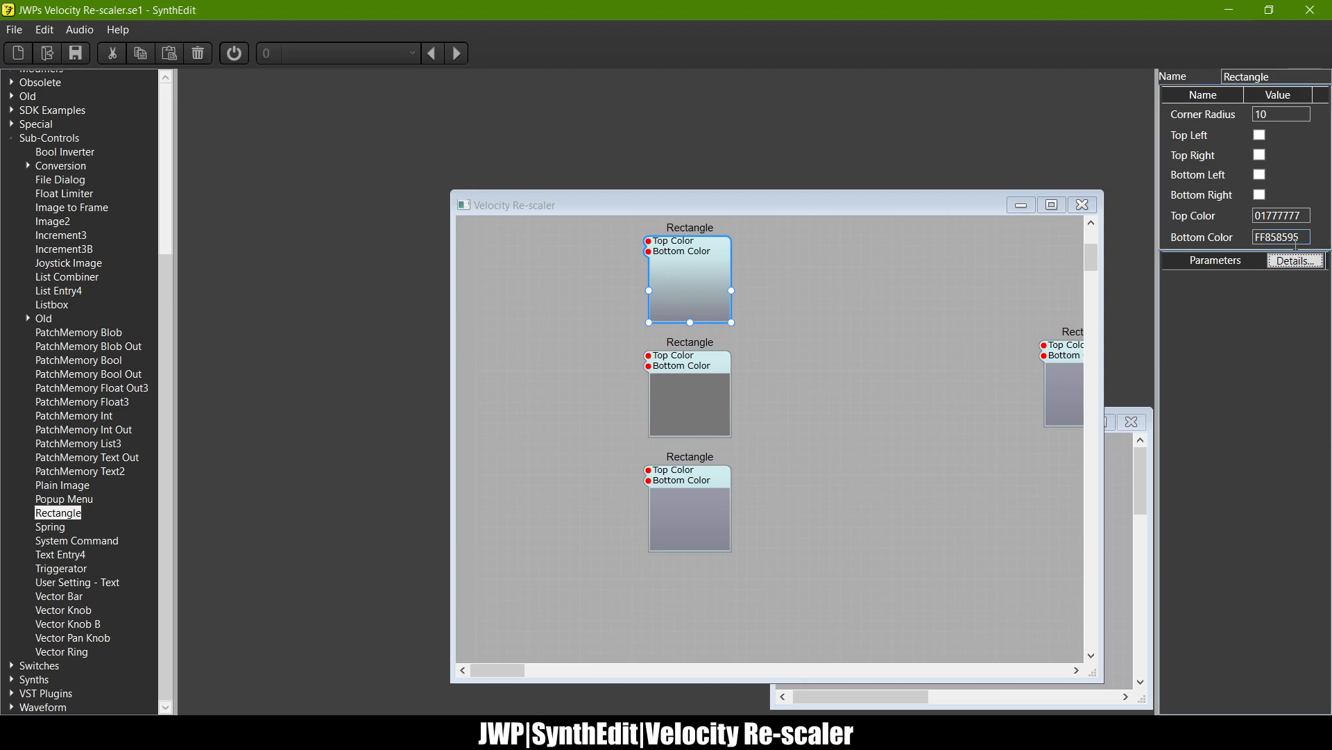
Step: Set the Bottom Color of the column's top rectangle to 77000000
{"action": "left_click_drag", "start_coordinate": [1302, 237], "coordinate": [1055, 230]}
{"action": "type", "text": "7"}
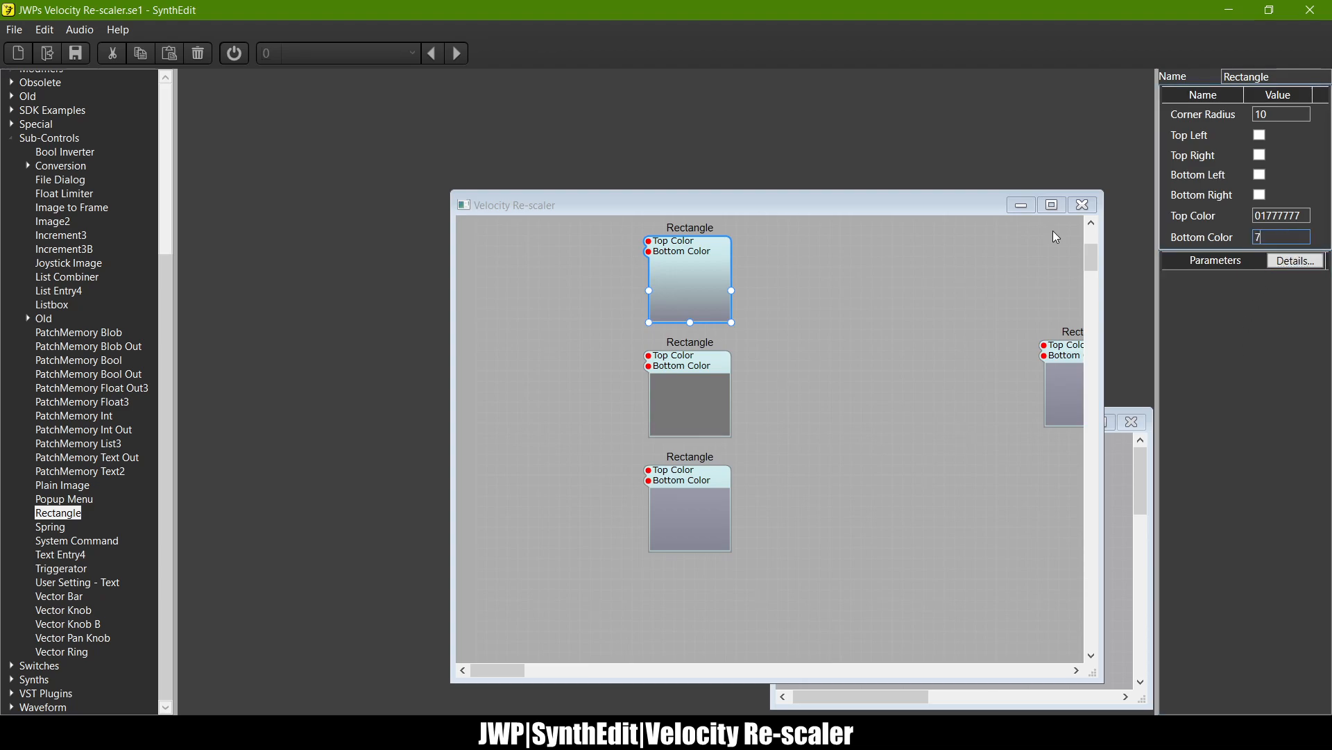
{"action": "type", "text": "7000000"}
{"action": "key", "text": "Tab"}
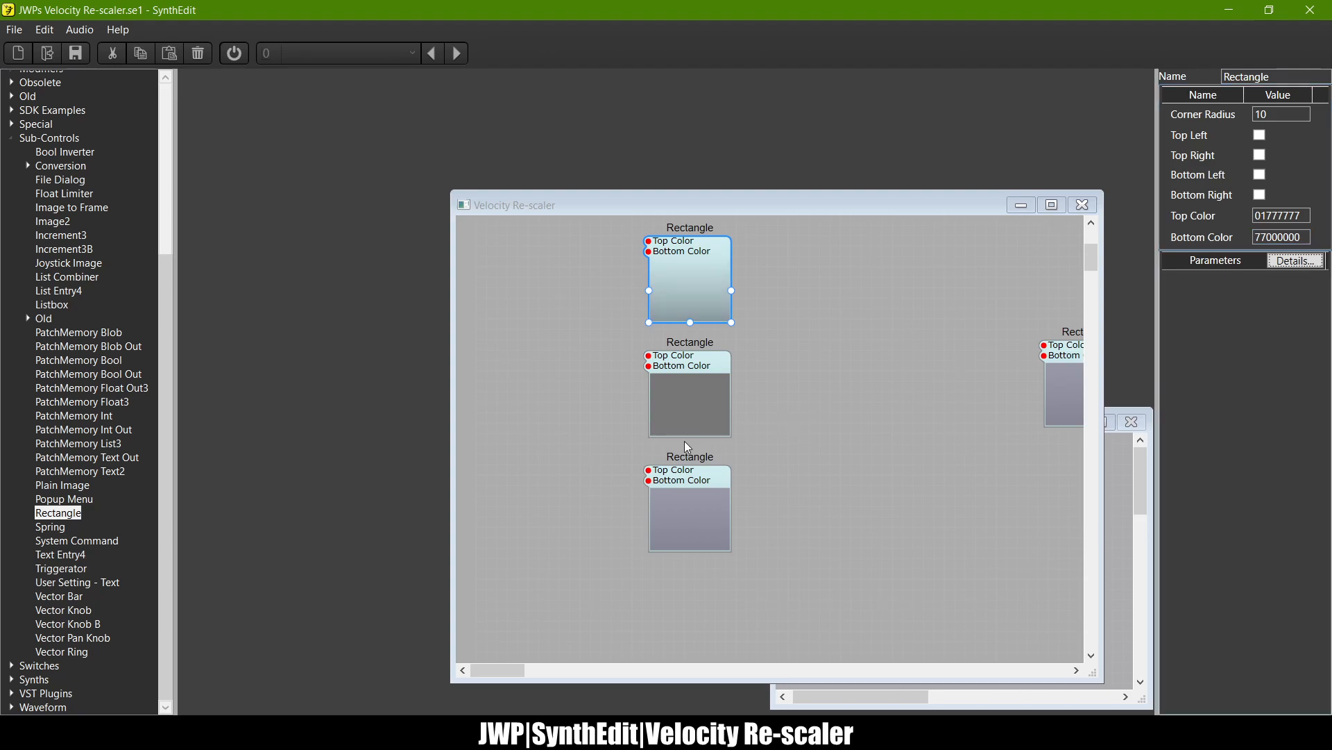
{"action": "left_click", "coordinate": [695, 479]}
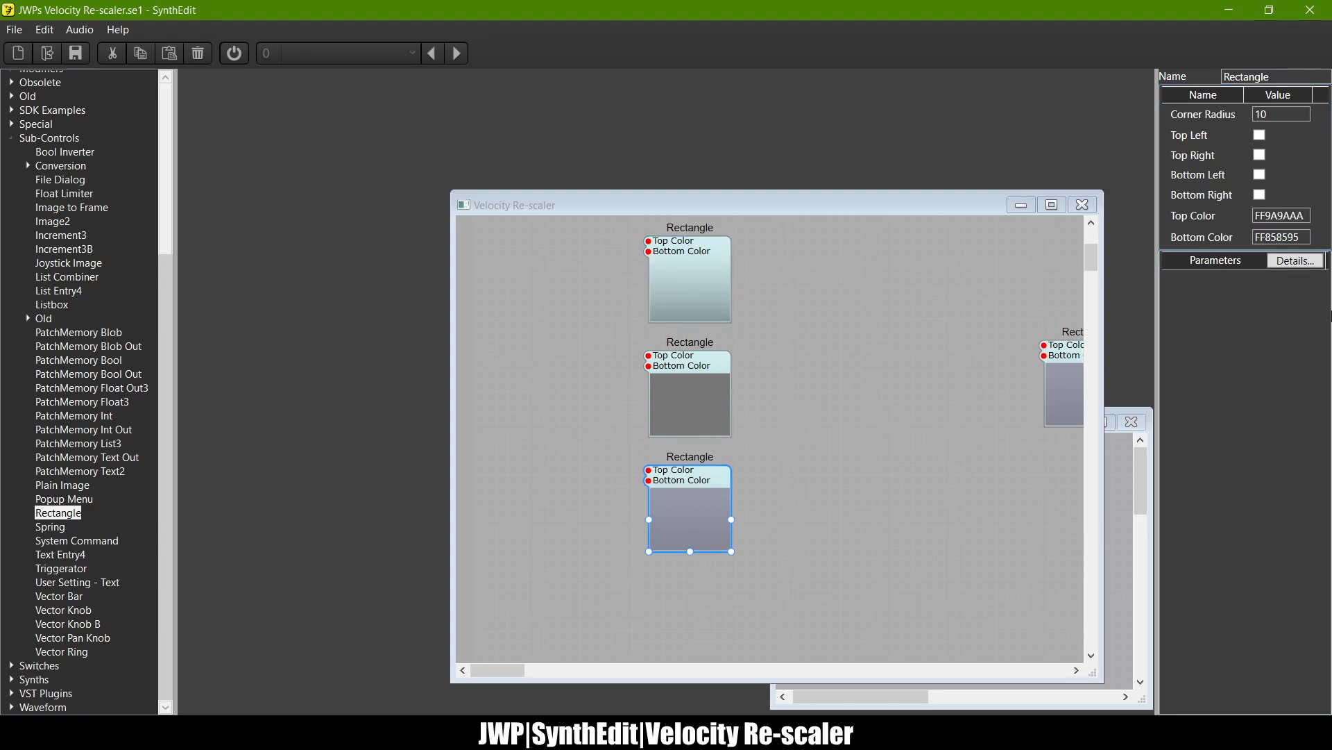
{"action": "left_click", "coordinate": [1302, 216]}
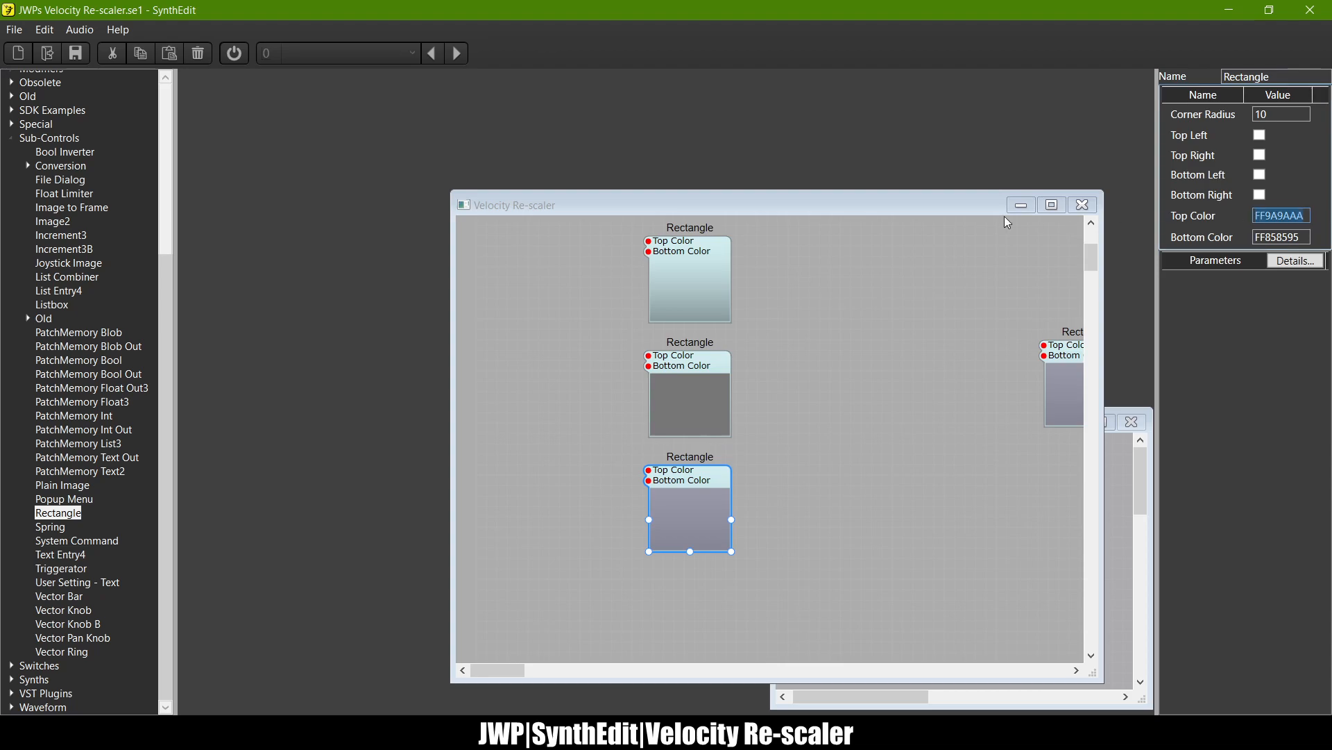
{"action": "type", "text": "77"}
{"action": "left_click", "coordinate": [696, 265]}
{"action": "left_click", "coordinate": [696, 471]}
{"action": "left_click", "coordinate": [729, 267]}
{"action": "left_click", "coordinate": [1269, 236]}
{"action": "key", "text": "ctrl+a"}
{"action": "type", "text": "FF777777"}
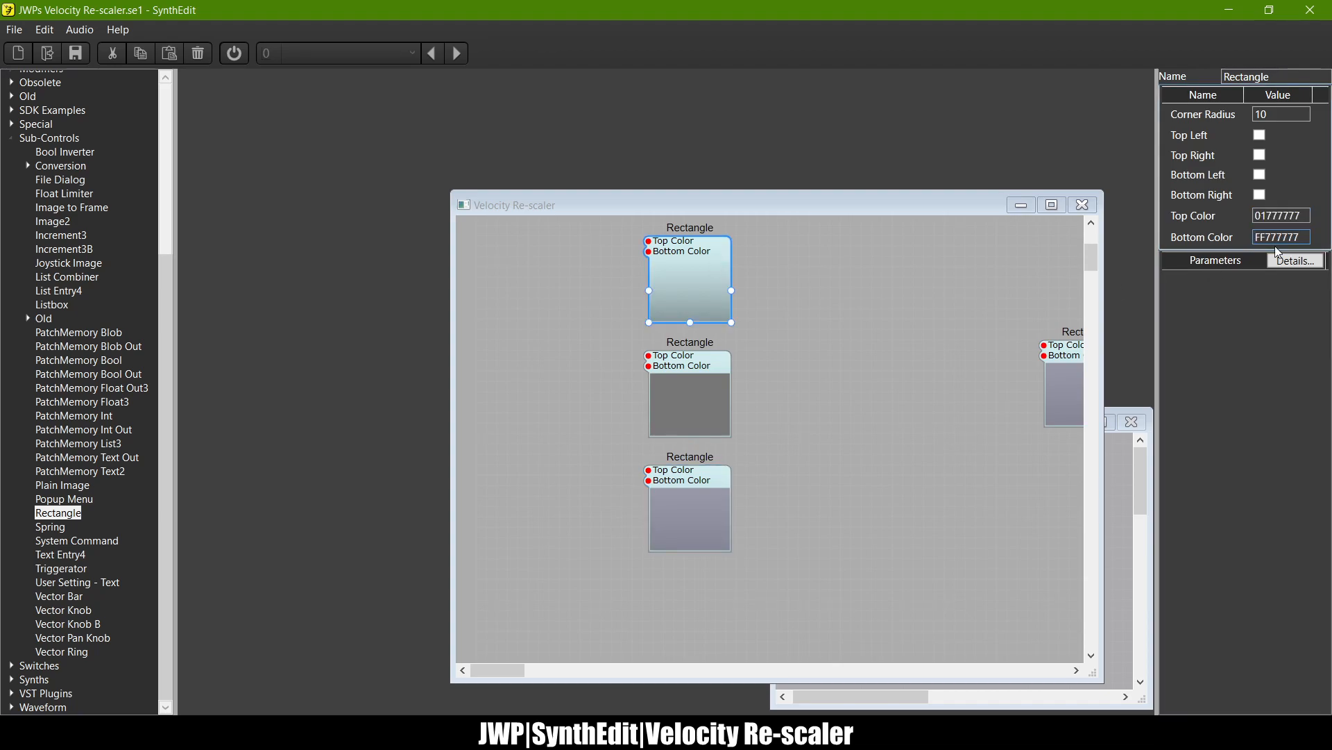
{"action": "key", "text": "ctrl+z"}
Step: Copy the top rectangle's Bottom Color value 77000000 into the Top Color of the column's bottom rectangle
{"action": "key", "text": "ctrl+c"}
{"action": "left_click", "coordinate": [725, 486]}
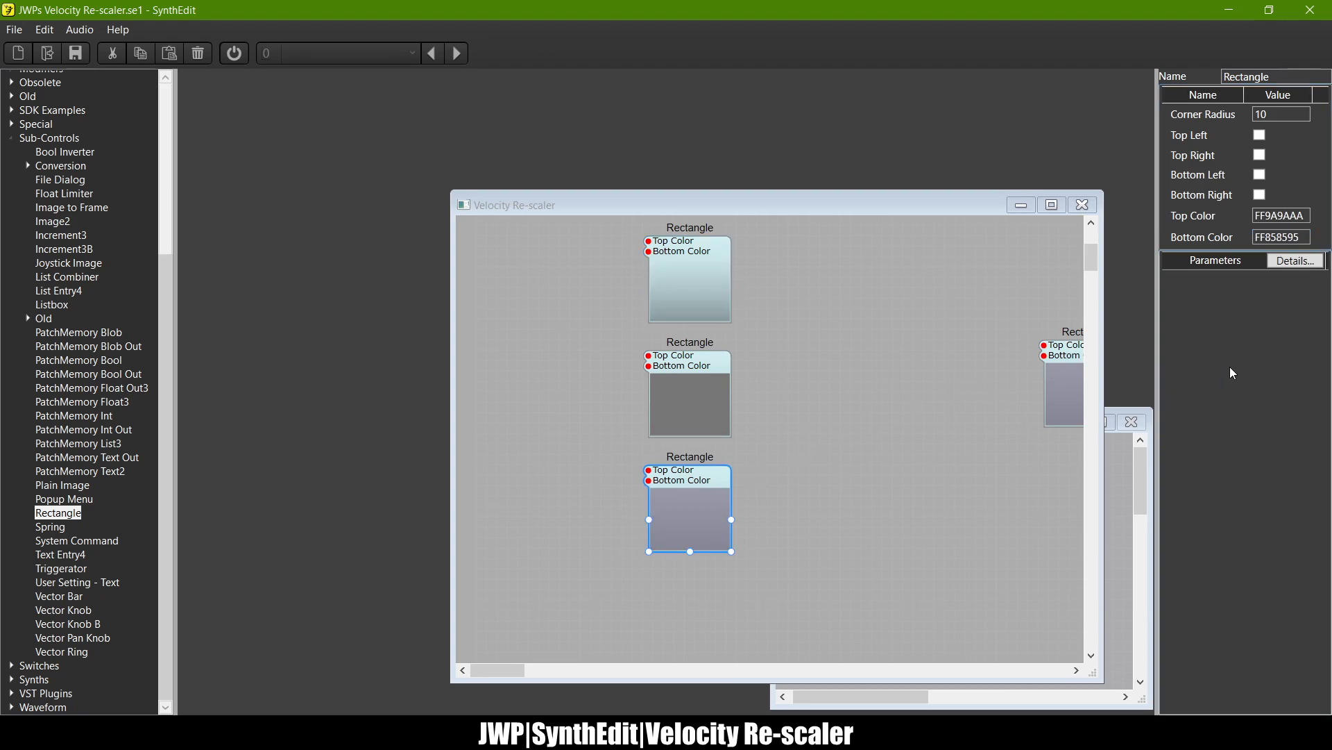
{"action": "key", "text": "ctrl+v"}
{"action": "key", "text": "Return"}
Step: Copy the top rectangle's Top Color value 01777777 into the Bottom Color of the column's bottom rectangle
{"action": "left_click_drag", "start_coordinate": [1305, 235], "coordinate": [1207, 245]}
{"action": "left_click", "coordinate": [677, 251]}
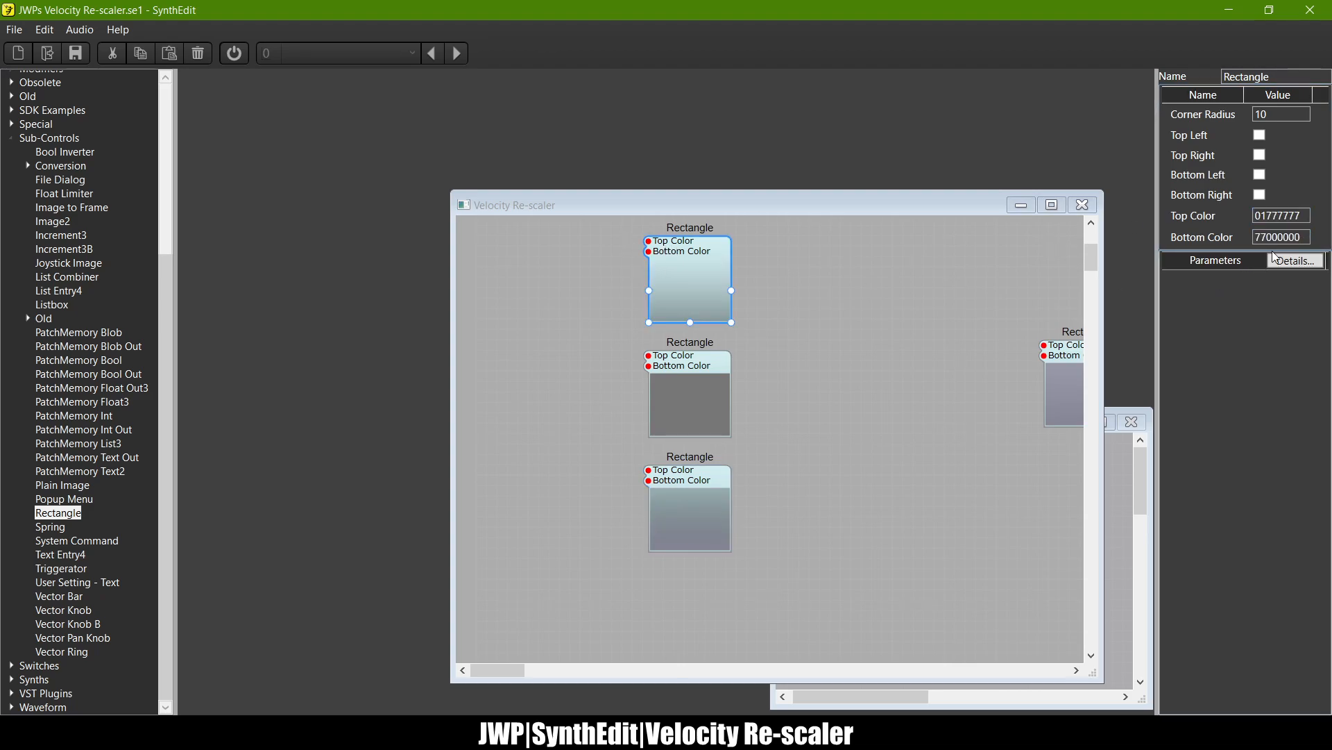
{"action": "double_click", "coordinate": [1304, 216]}
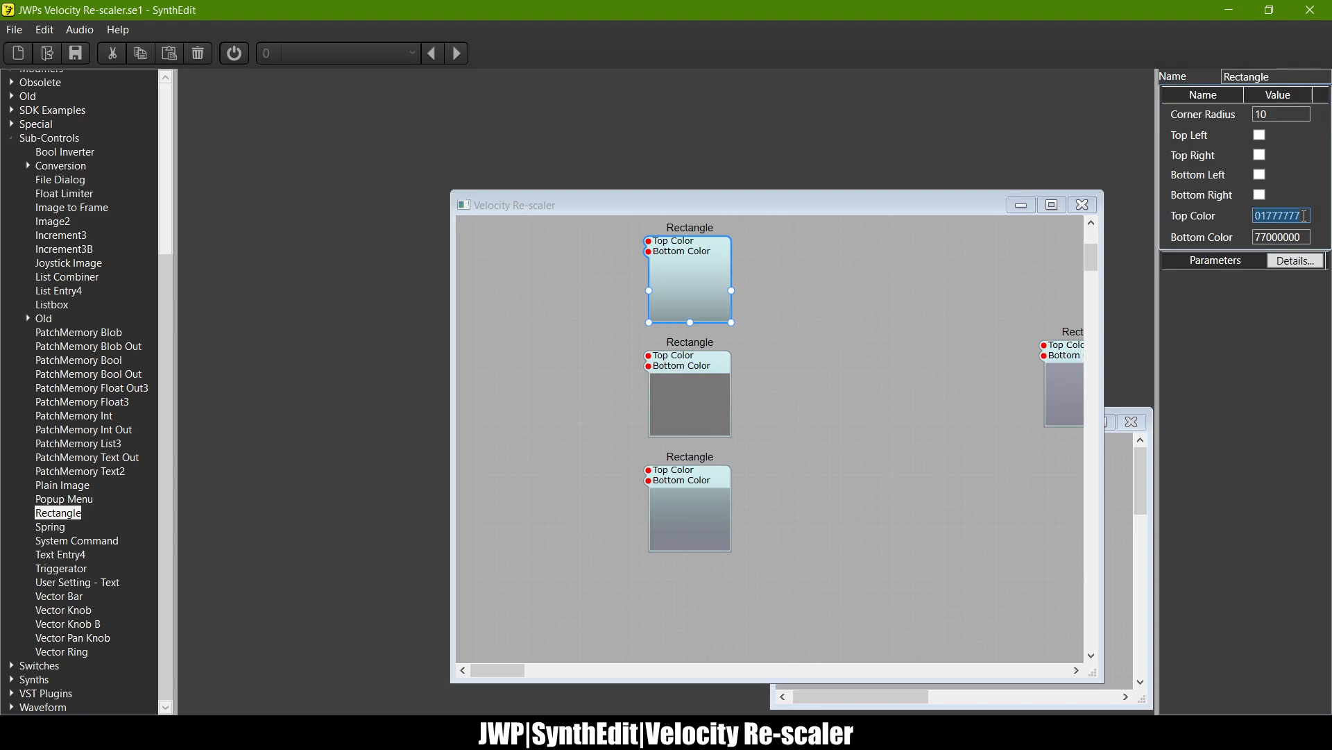
{"action": "left_click", "coordinate": [687, 473]}
{"action": "left_click", "coordinate": [1304, 238]}
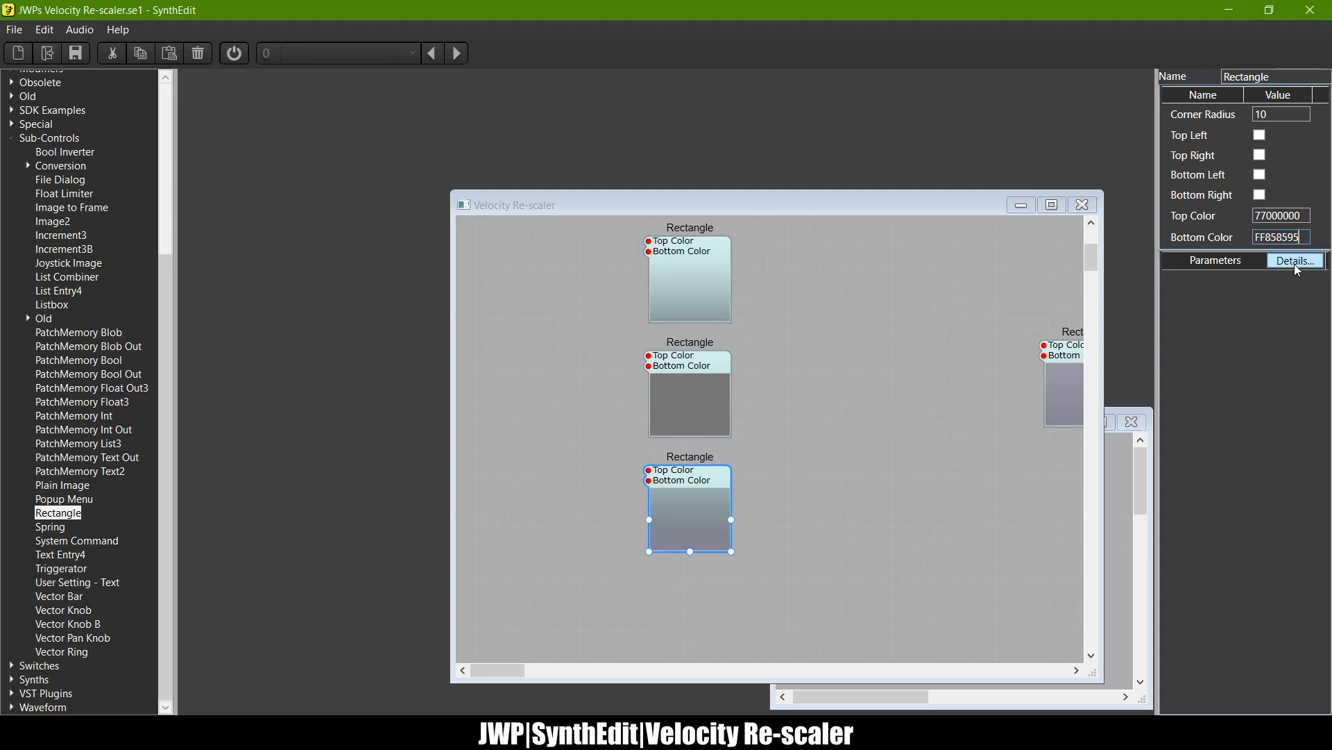
{"action": "key", "text": "Tab"}
Step: Open the Velocity Re-scaler panel view and delete the round-cornered Rectangle
{"action": "left_click", "coordinate": [911, 330]}
{"action": "left_click", "coordinate": [948, 418]}
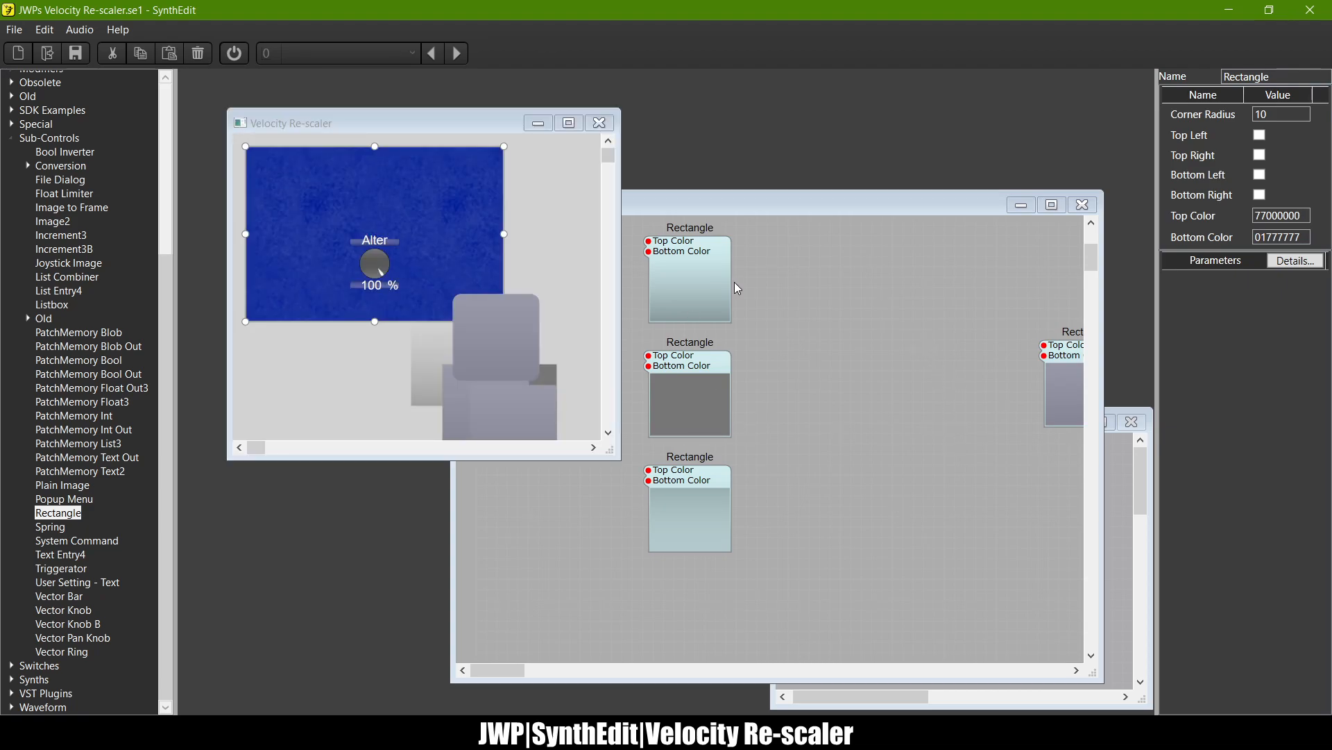
{"action": "left_click", "coordinate": [507, 343]}
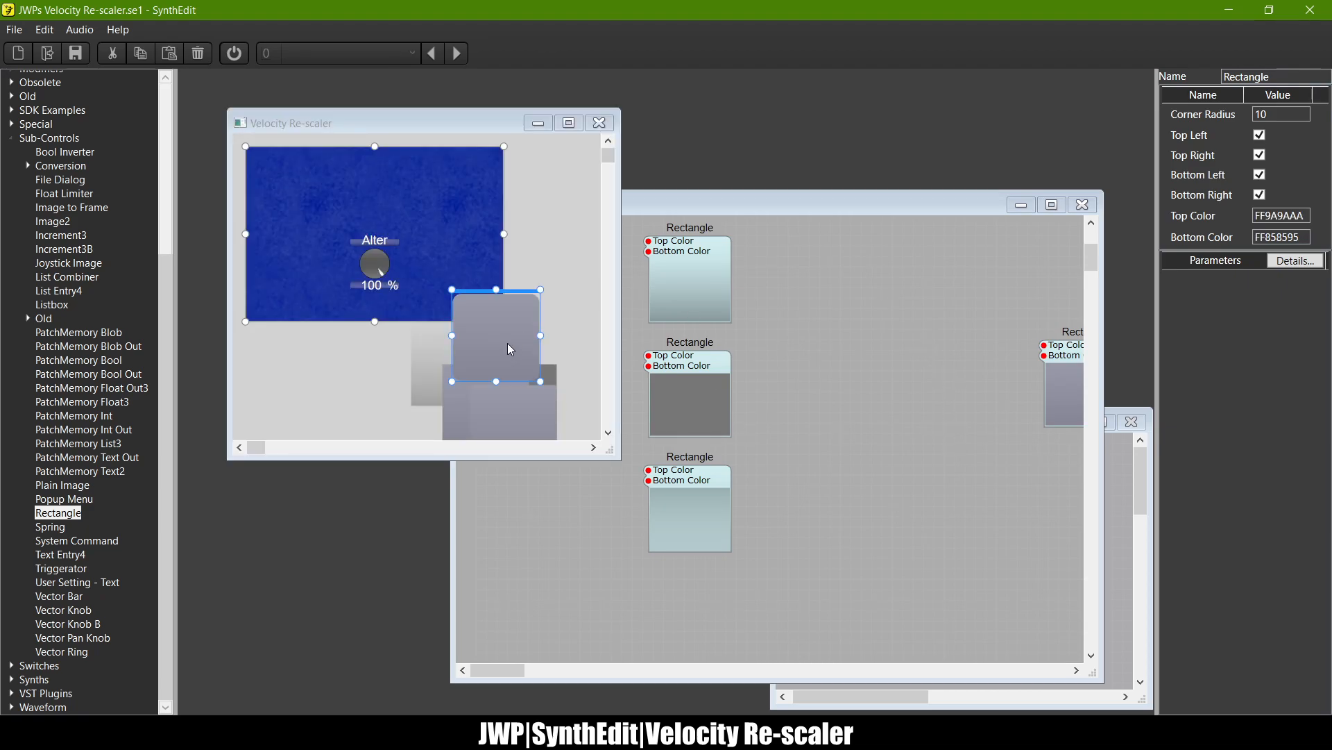
{"action": "scroll", "coordinate": [841, 443], "scroll_direction": "down", "scroll_amount": 3}
{"action": "scroll", "coordinate": [735, 397], "scroll_direction": "up", "scroll_amount": 2}
{"action": "scroll", "coordinate": [735, 397], "scroll_direction": "up", "scroll_amount": 4}
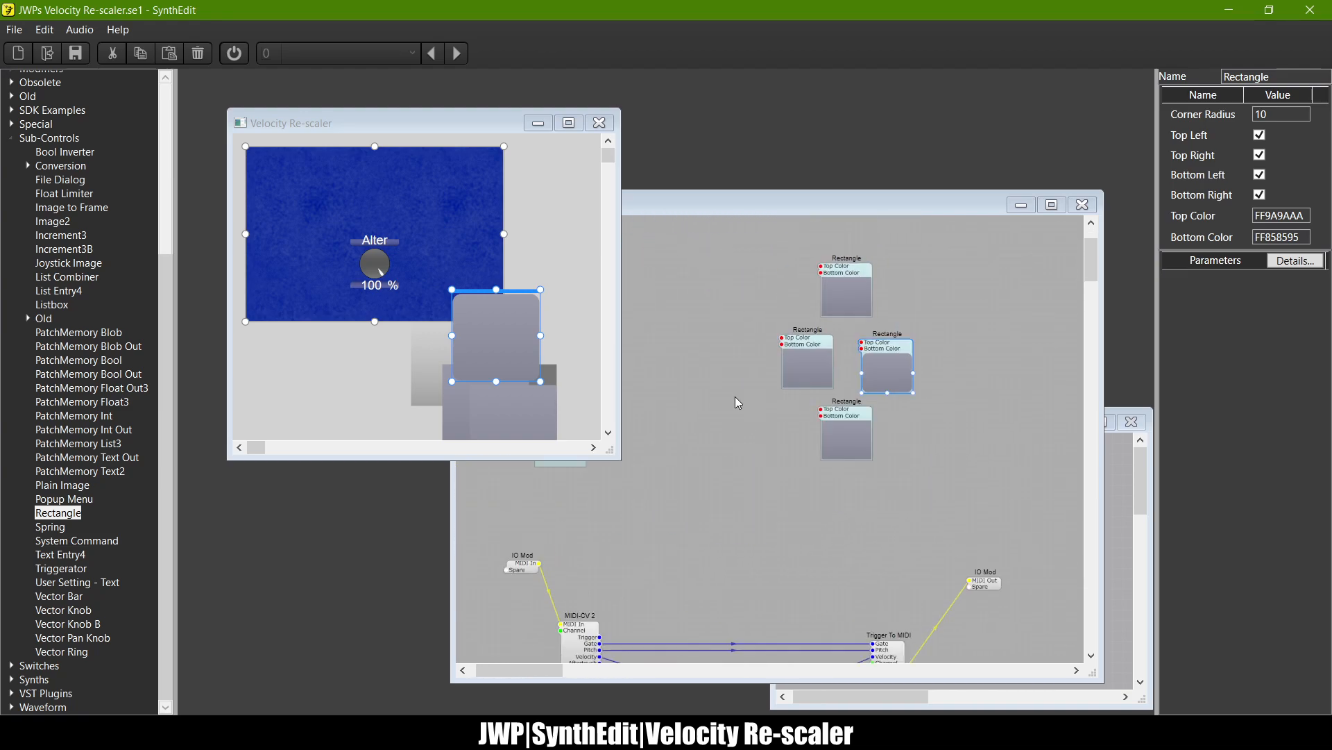
{"action": "left_click", "coordinate": [887, 417]}
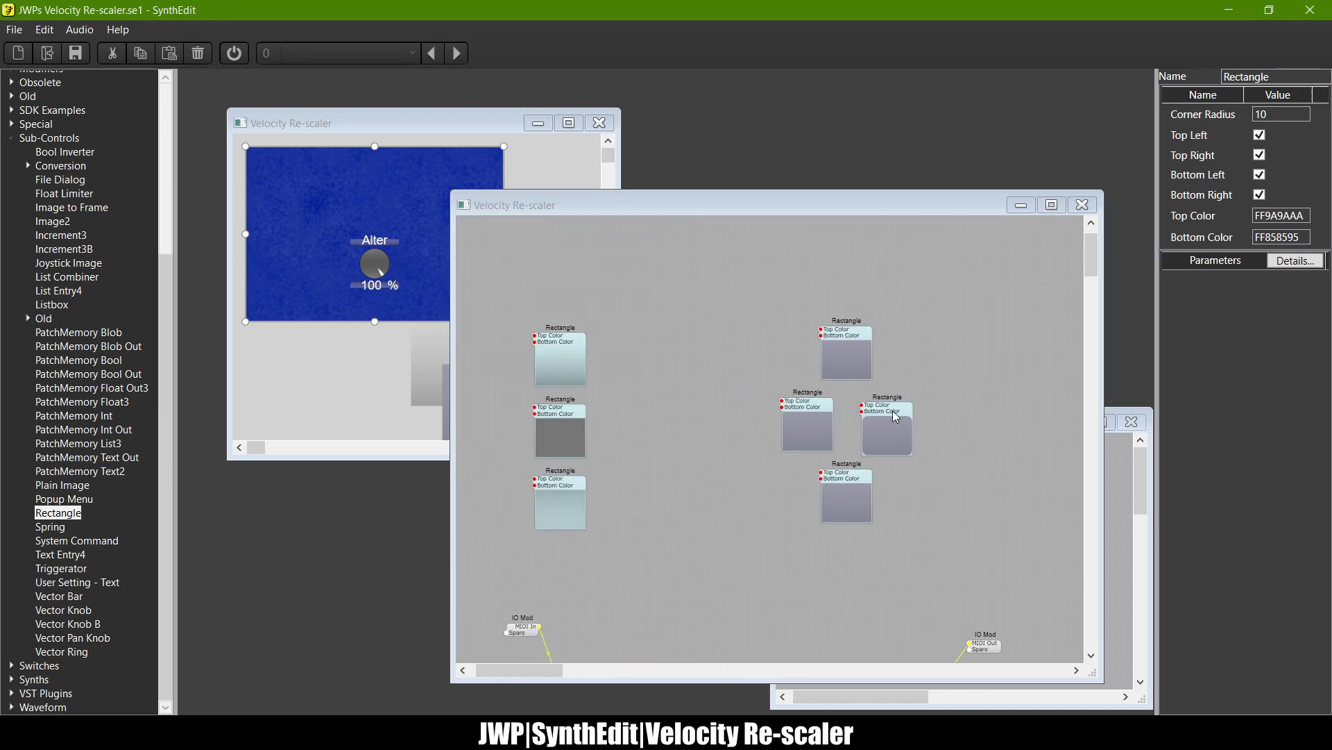
{"action": "key", "text": "Delete"}
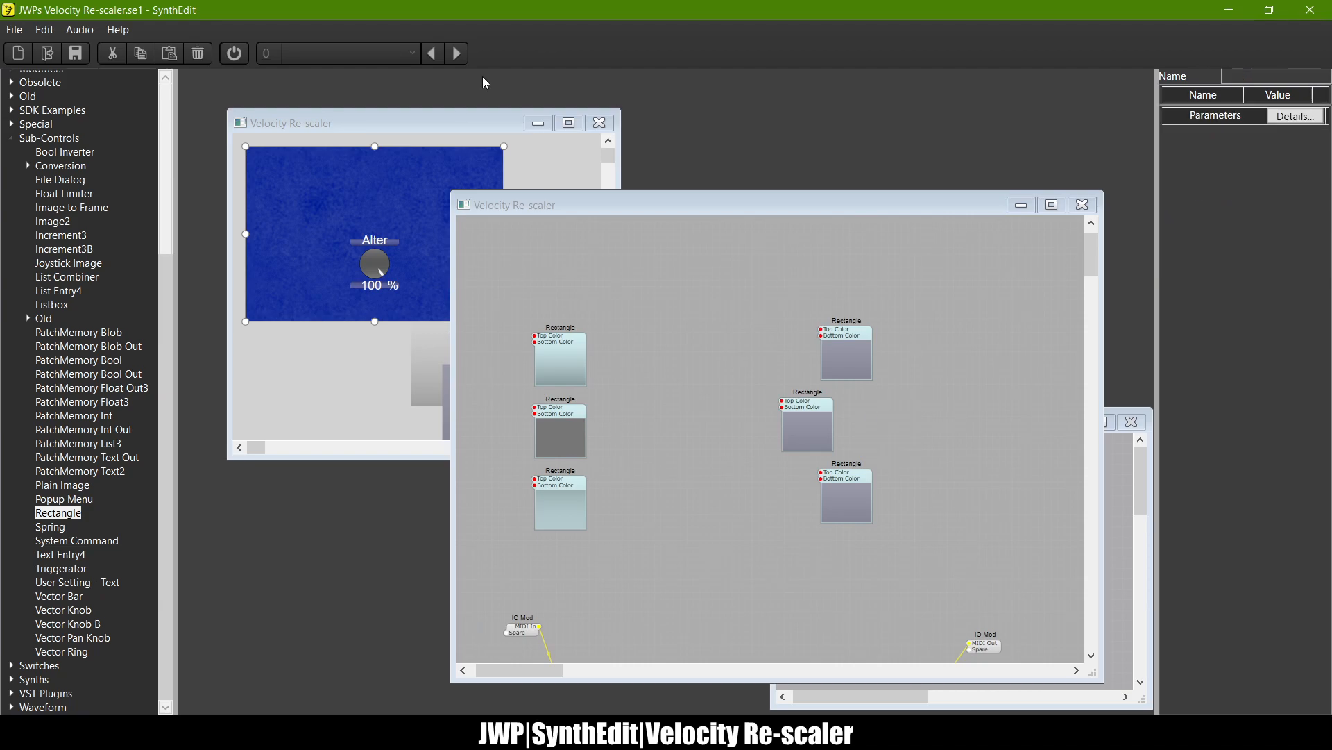
Step: Fit the plain FF9A9AAA rectangle over the whole blue panel and place it behind the Alter knob
{"action": "left_click", "coordinate": [484, 291]}
{"action": "left_click", "coordinate": [479, 372]}
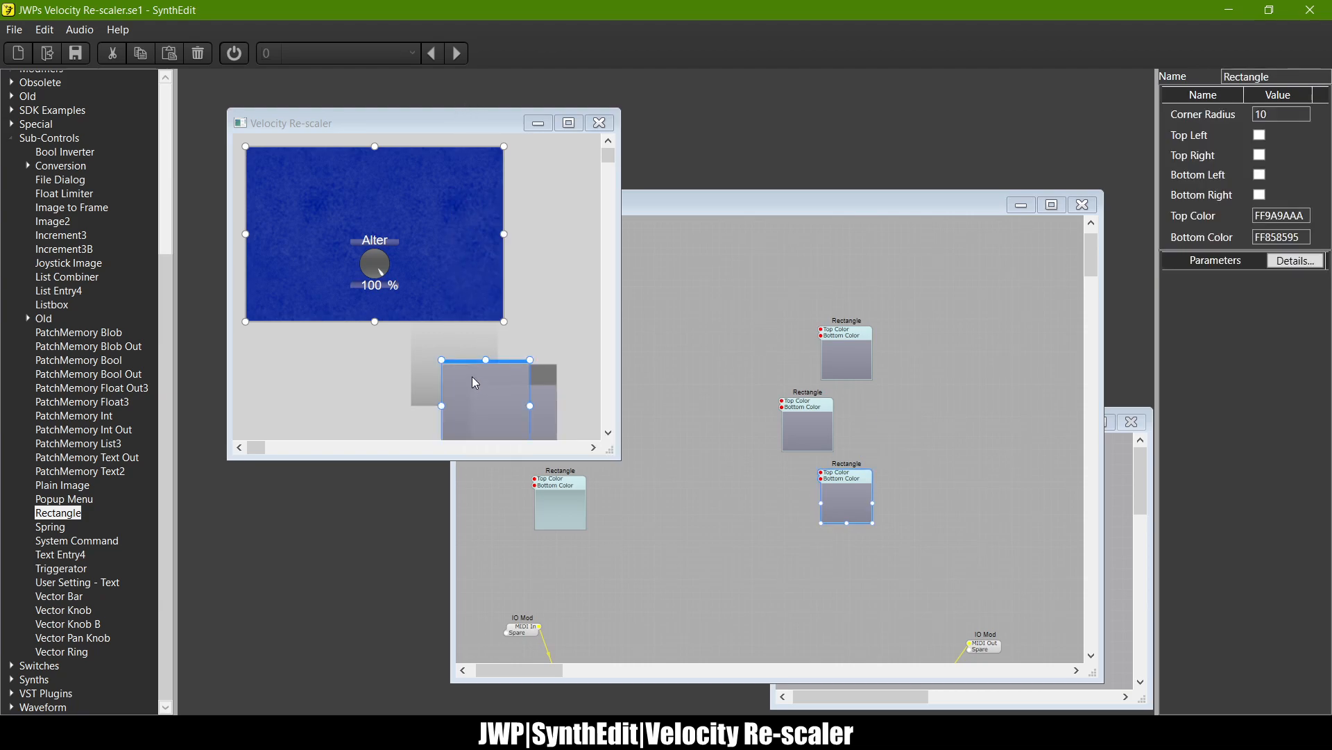
{"action": "left_click_drag", "start_coordinate": [502, 372], "coordinate": [504, 193]}
{"action": "left_click_drag", "start_coordinate": [373, 232], "coordinate": [379, 318]}
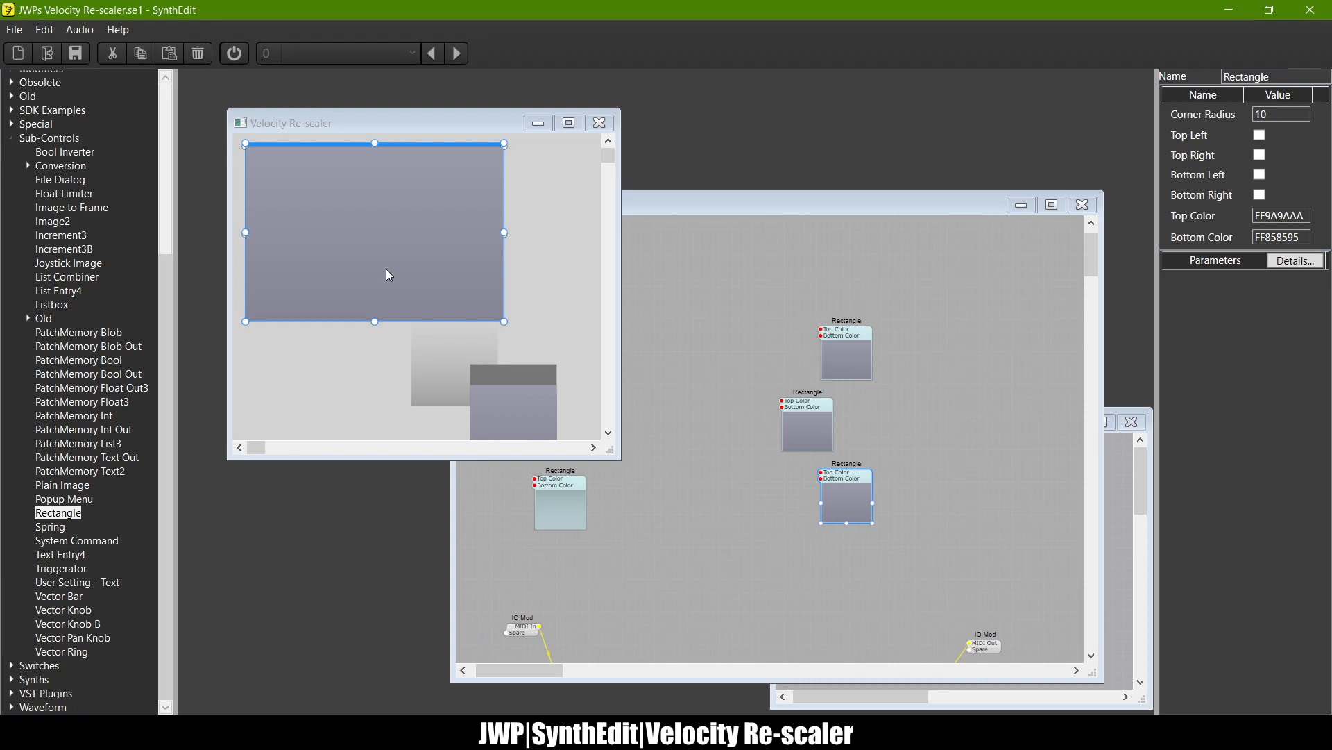
Step: Move the rectangle fading from 01777777 to 77000000 to the panel's upper edge and widen it to the panel's full width
{"action": "left_click", "coordinate": [453, 339]}
{"action": "left_click_drag", "start_coordinate": [466, 314], "coordinate": [303, 143]}
{"action": "left_click_drag", "start_coordinate": [334, 189], "coordinate": [499, 189]}
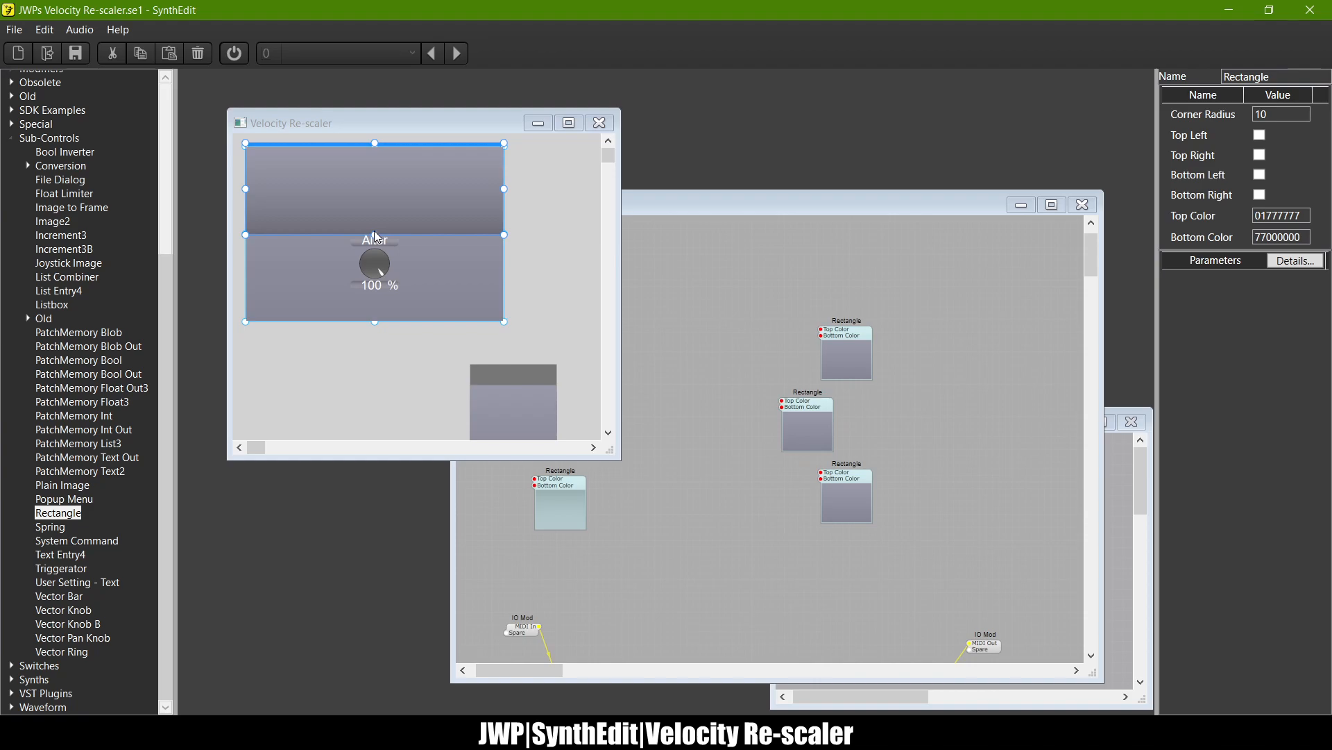
Step: Shift the widened gradient rectangle aside and move the plain and FF777777 rectangles off the stack below the panel
{"action": "left_click_drag", "start_coordinate": [374, 232], "coordinate": [553, 210]}
{"action": "scroll", "coordinate": [502, 422], "scroll_direction": "down", "scroll_amount": 1}
{"action": "left_click", "coordinate": [515, 401]}
{"action": "left_click_drag", "start_coordinate": [529, 330], "coordinate": [374, 314]}
{"action": "left_click", "coordinate": [523, 327]}
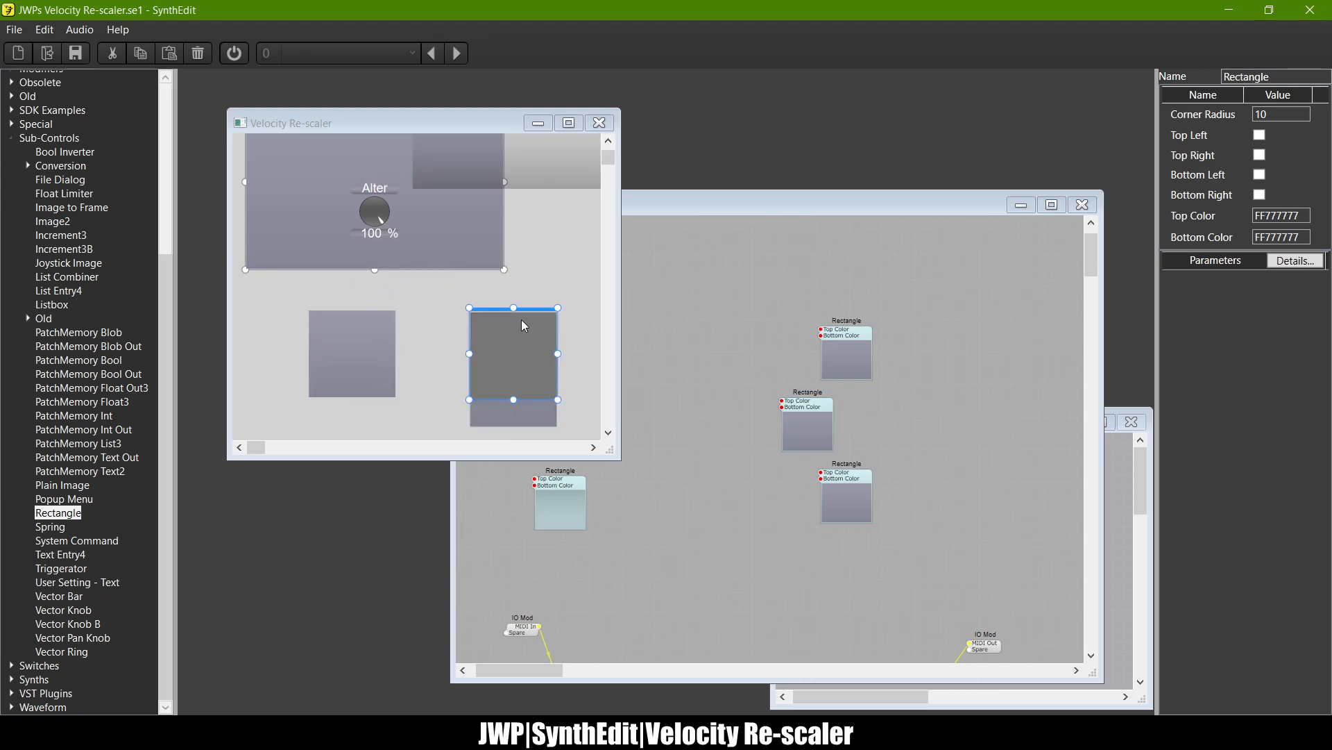
{"action": "left_click_drag", "start_coordinate": [530, 318], "coordinate": [381, 336]}
Step: Move the rectangle fading from 77000000 to 01777777 onto the panel's upper-left corner and stretch it over the whole panel
{"action": "left_click", "coordinate": [535, 361]}
{"action": "left_click_drag", "start_coordinate": [523, 343], "coordinate": [304, 148]}
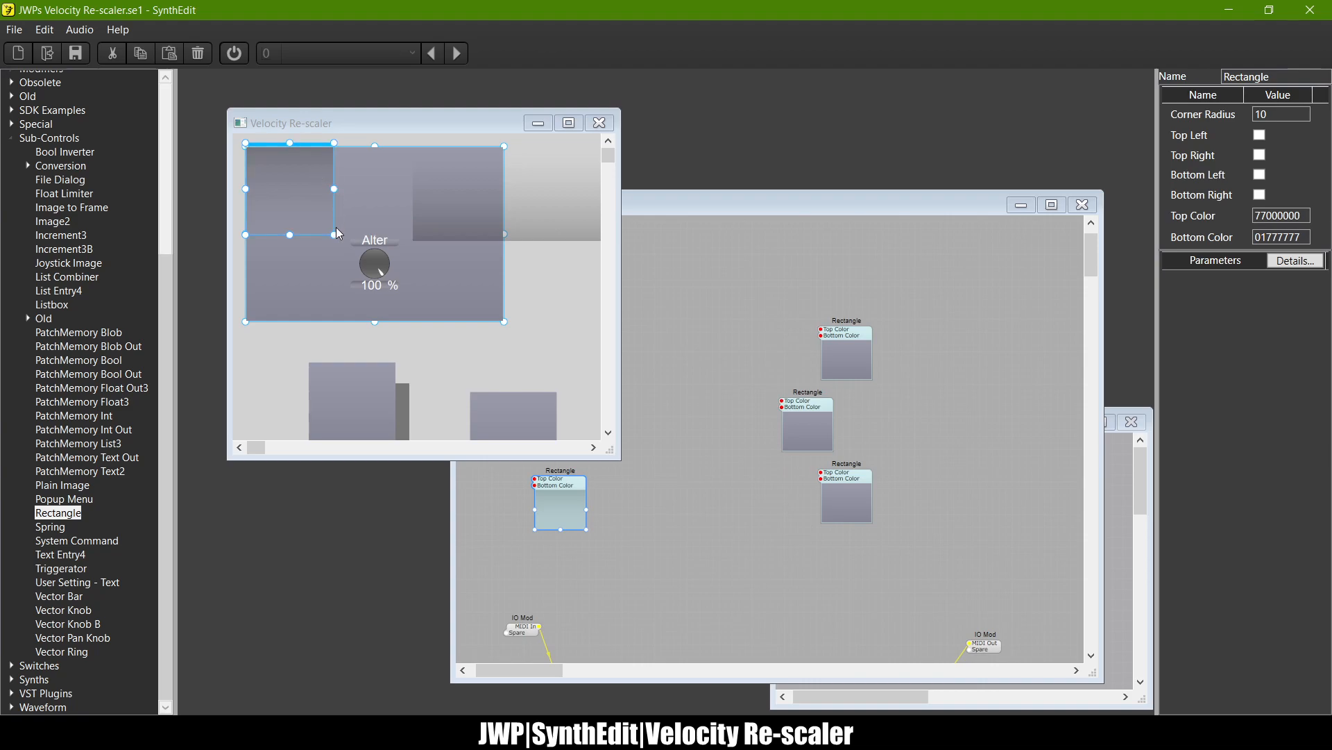
{"action": "left_click_drag", "start_coordinate": [335, 236], "coordinate": [506, 319]}
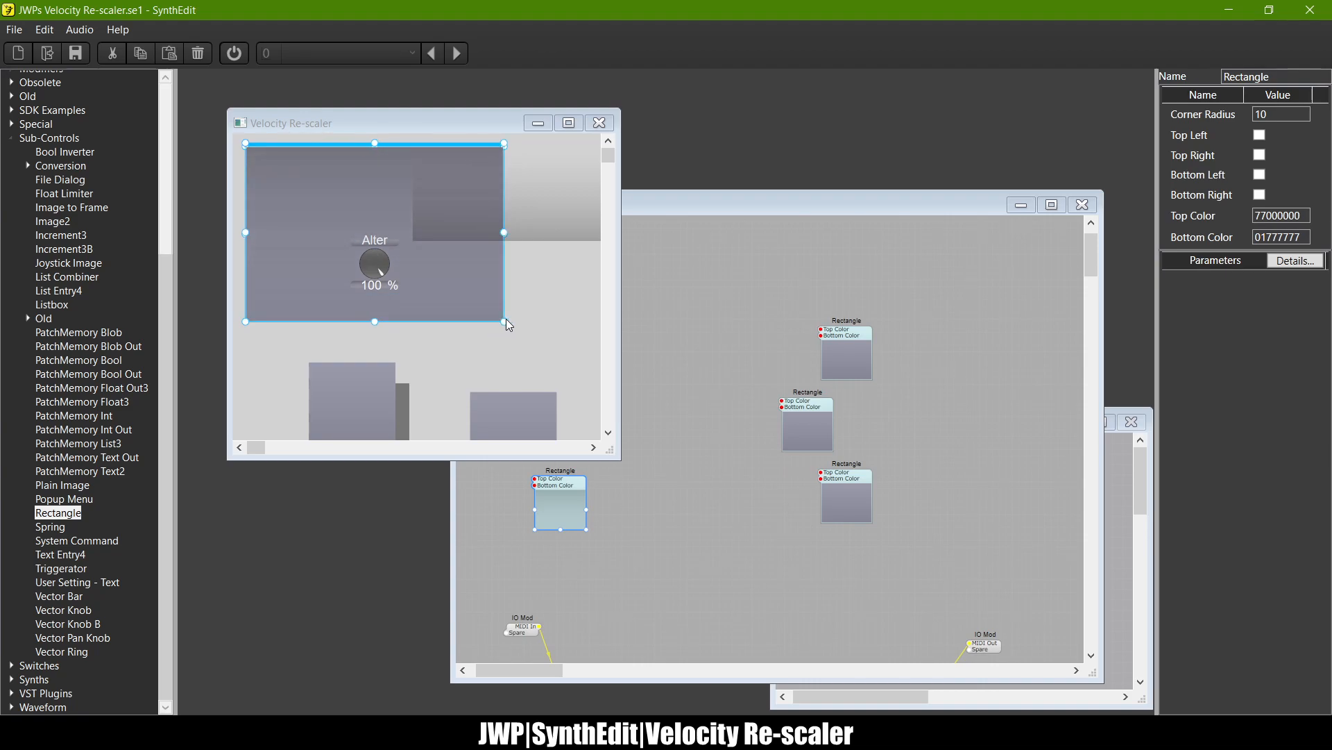
{"action": "left_click_drag", "start_coordinate": [396, 144], "coordinate": [396, 147]}
Step: Align the widened 01777777-to-77000000 rectangle with the panel, stretching it to full height and moving it over the other gradient
{"action": "left_click", "coordinate": [536, 203]}
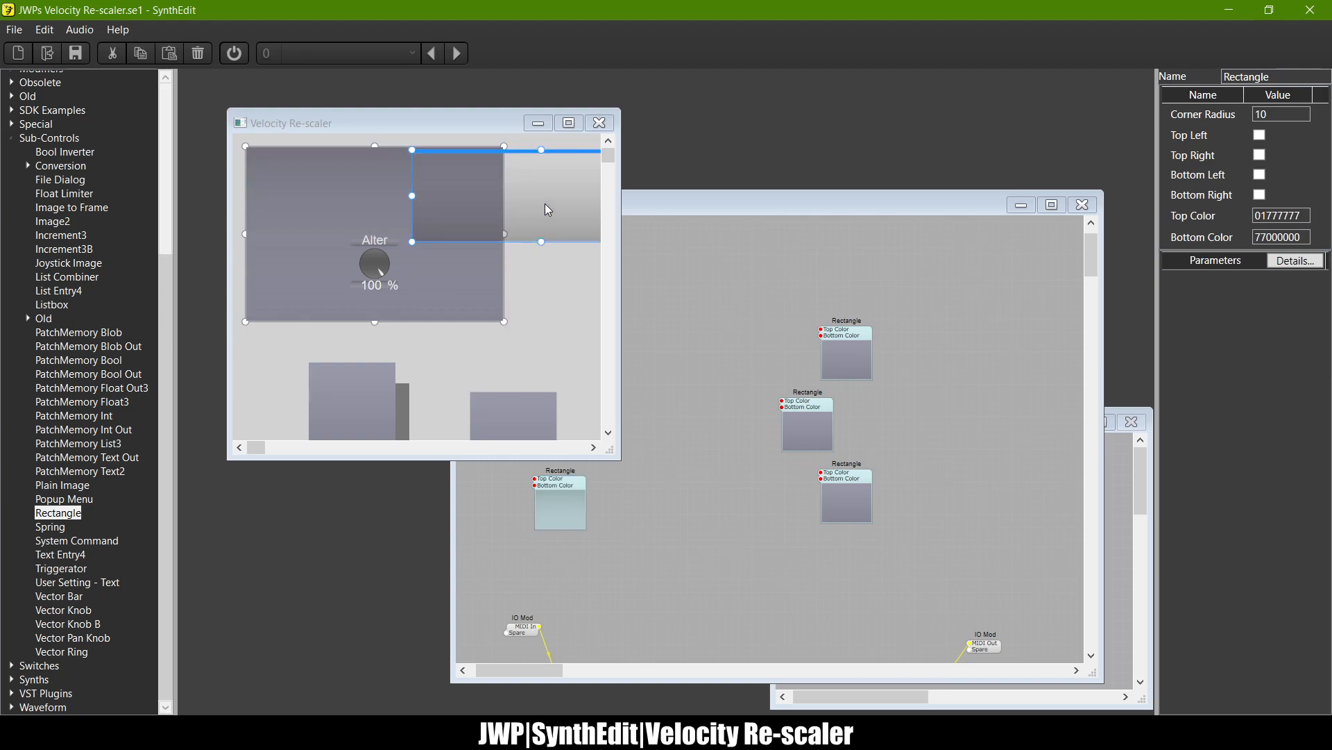
{"action": "left_click_drag", "start_coordinate": [514, 155], "coordinate": [512, 143]}
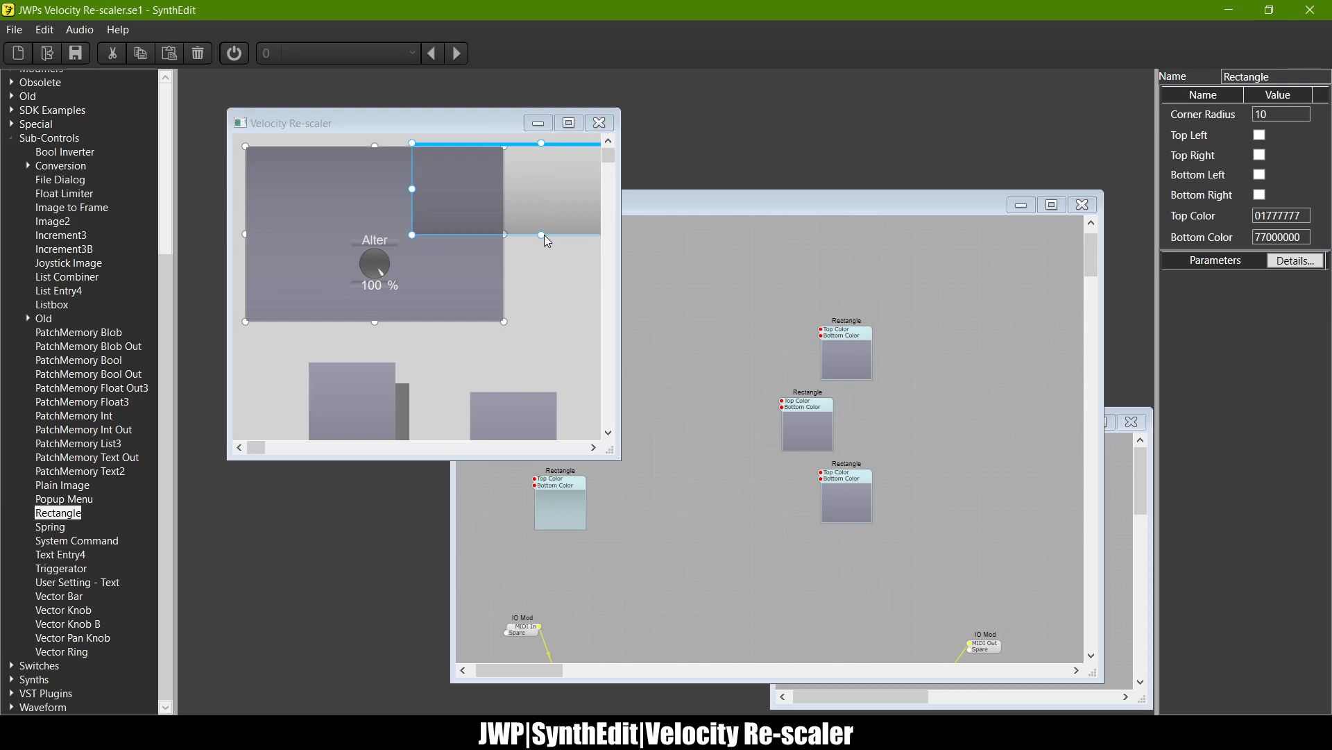
{"action": "left_click_drag", "start_coordinate": [541, 234], "coordinate": [541, 322]}
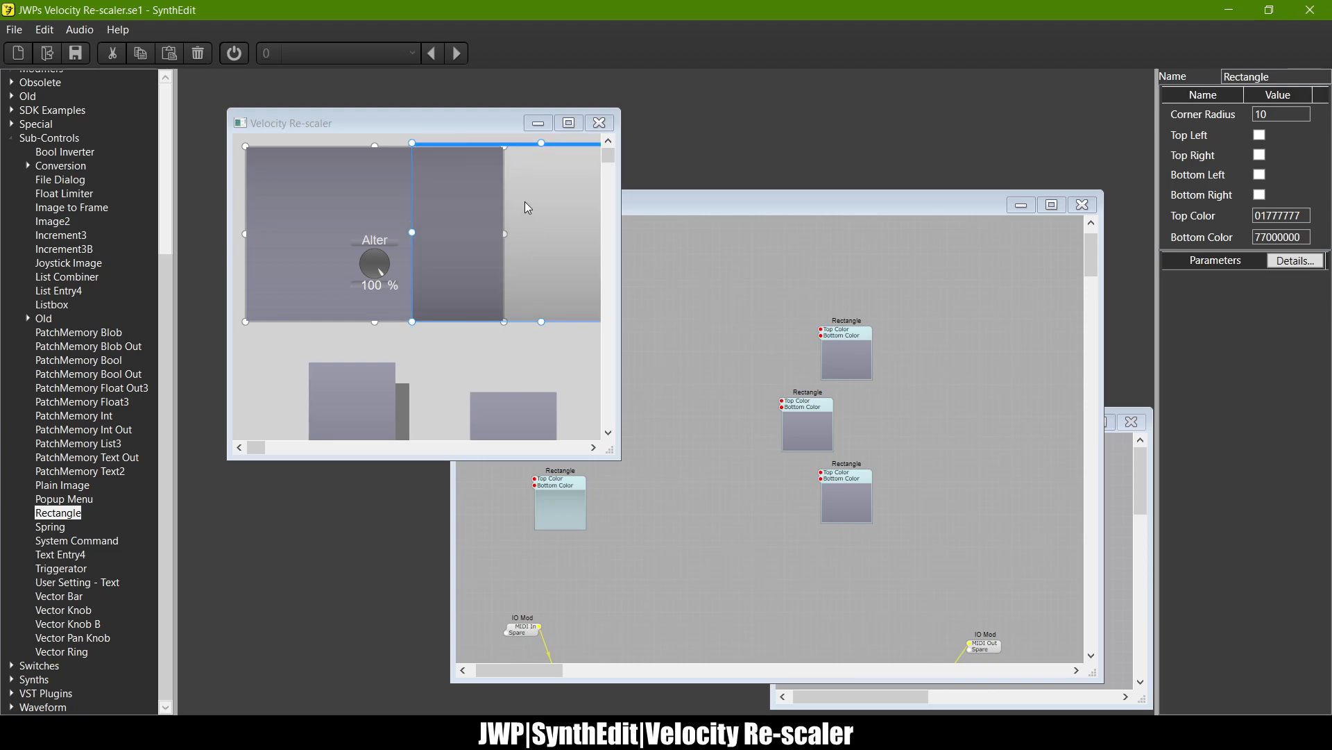
{"action": "left_click_drag", "start_coordinate": [505, 143], "coordinate": [341, 139]}
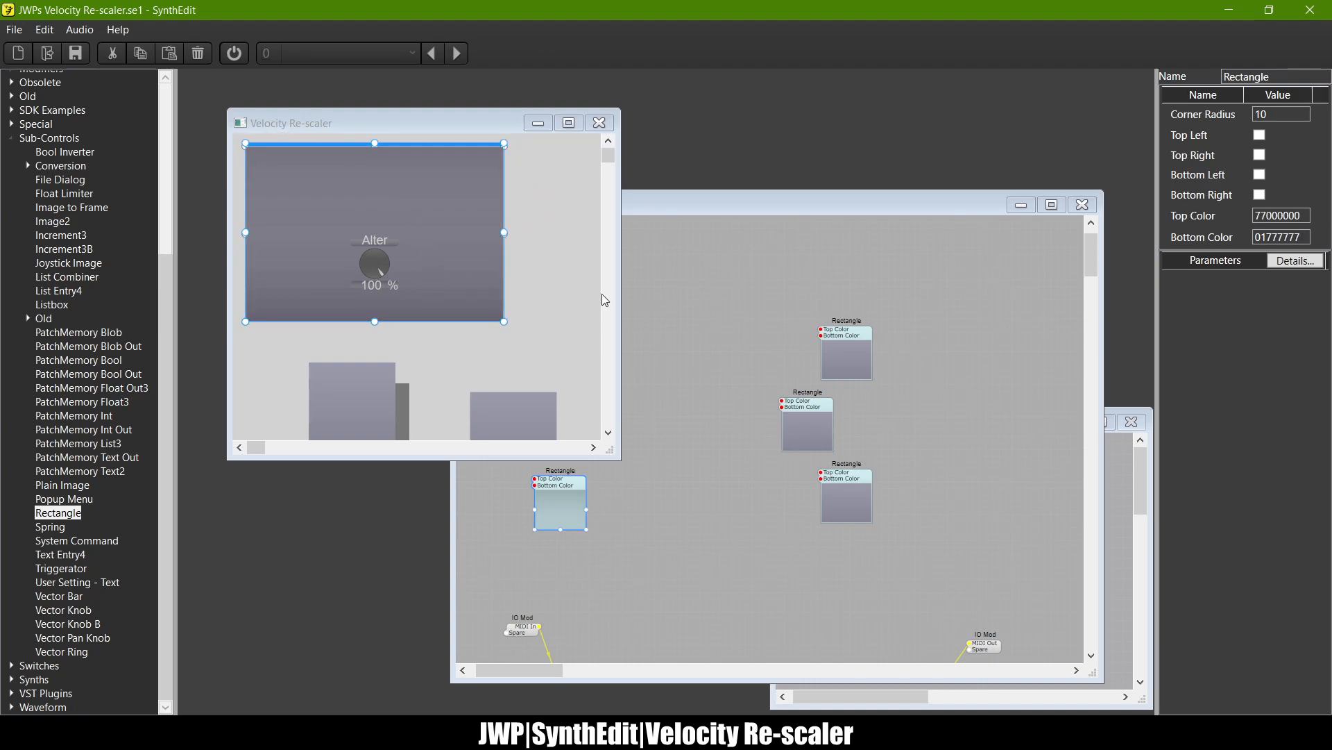
Step: Reorder the layers so both gradient rectangles lie behind the Alter knob and above the plain rectangle
{"action": "key", "text": "ctrl+z"}
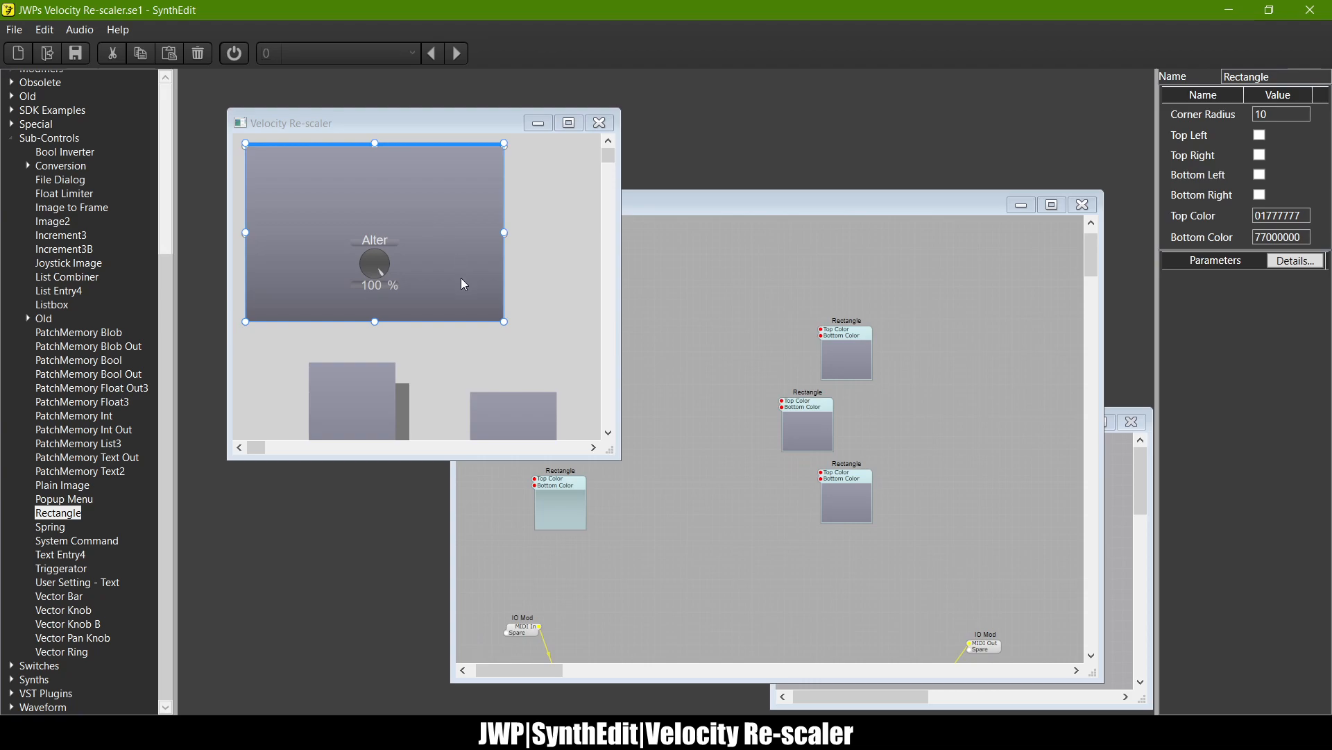
{"action": "left_click", "coordinate": [422, 207]}
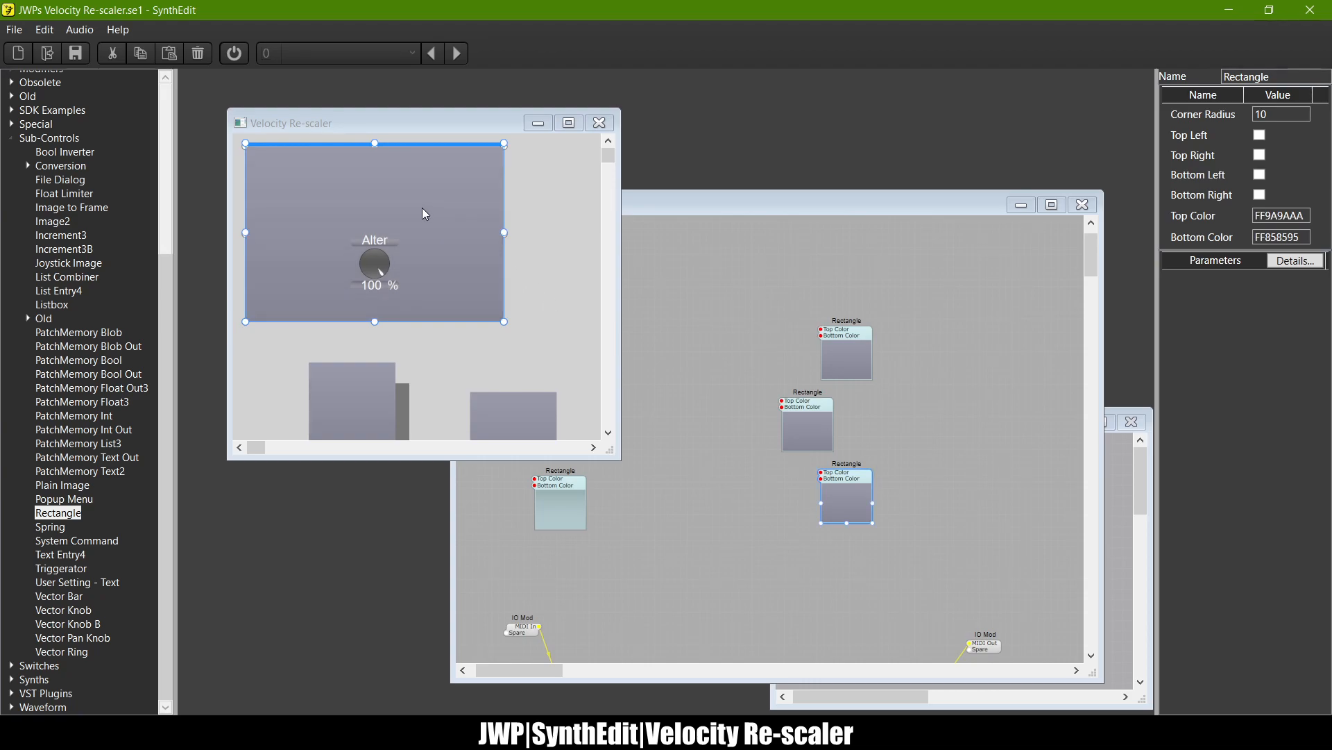
{"action": "left_click", "coordinate": [481, 282]}
{"action": "left_click", "coordinate": [535, 256]}
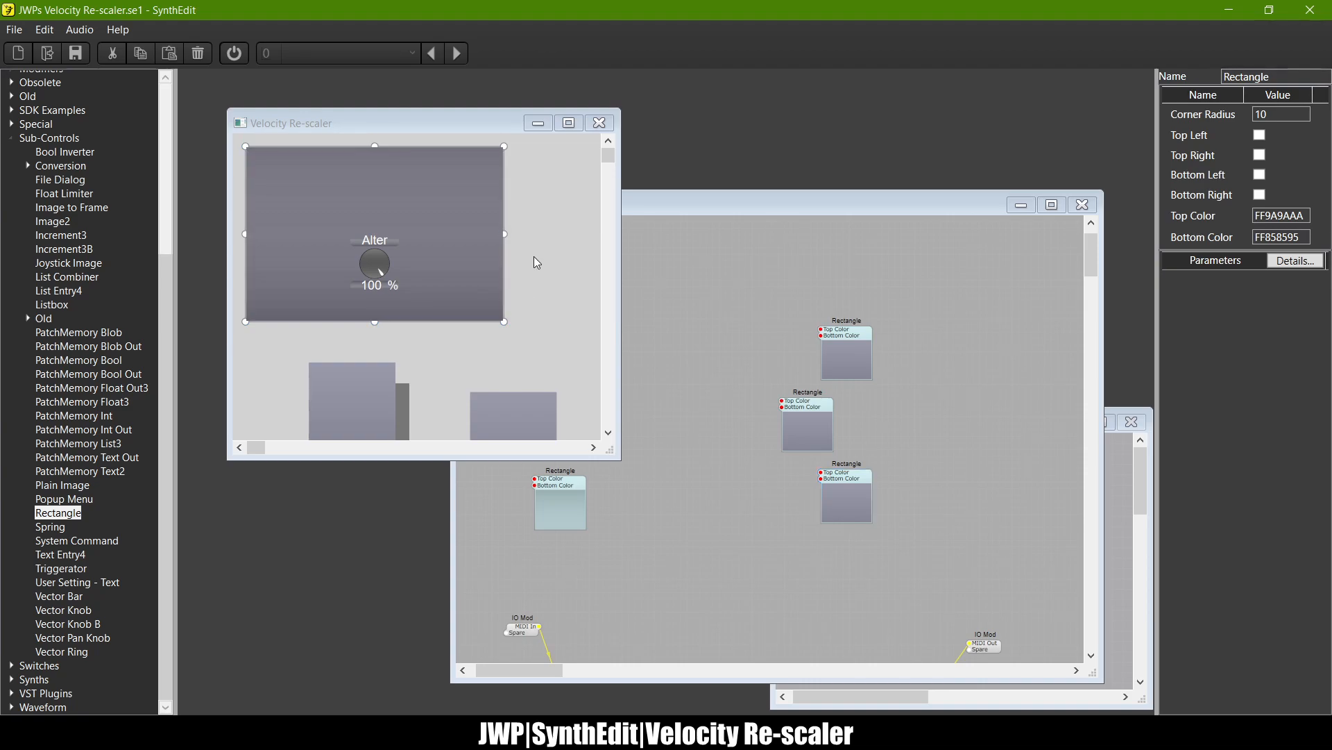
Step: Set the Bottom Color of the gradient rectangle starting at 77000000 to 01FFFFFF
{"action": "left_click", "coordinate": [440, 198]}
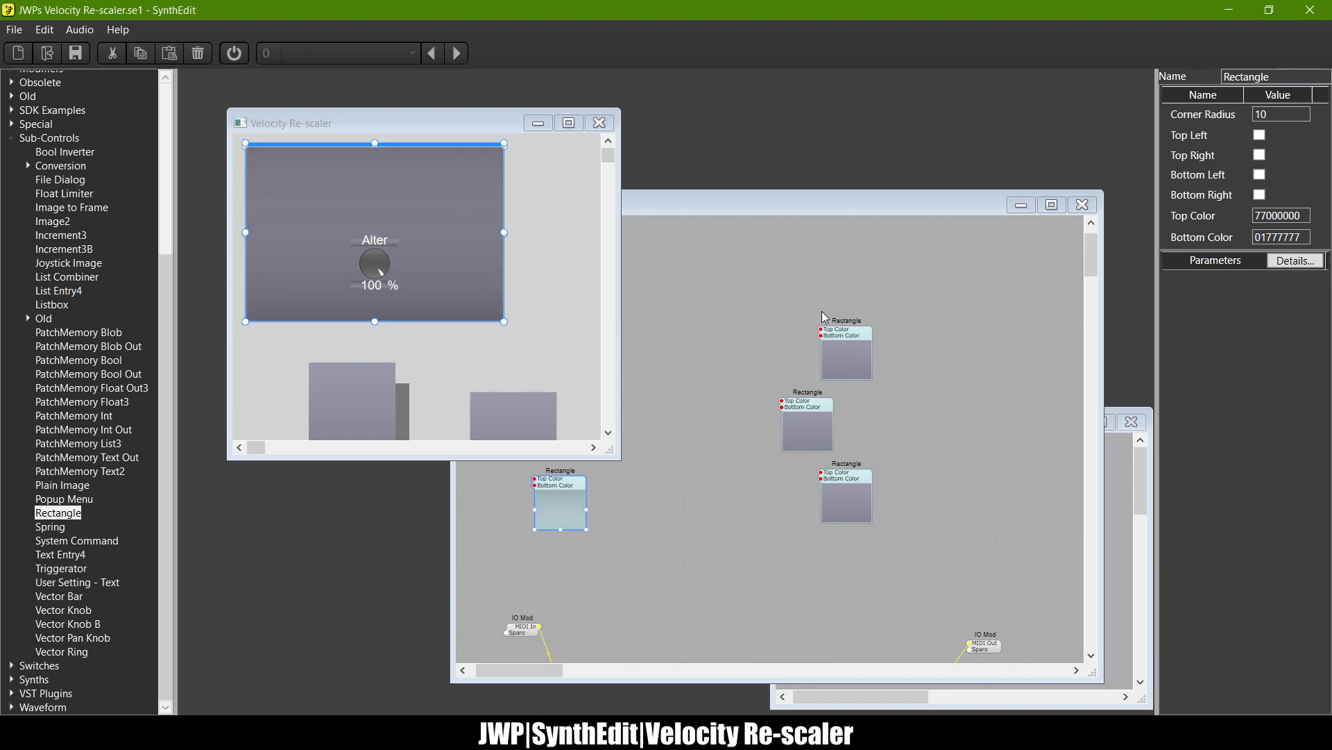
{"action": "left_click", "coordinate": [738, 206]}
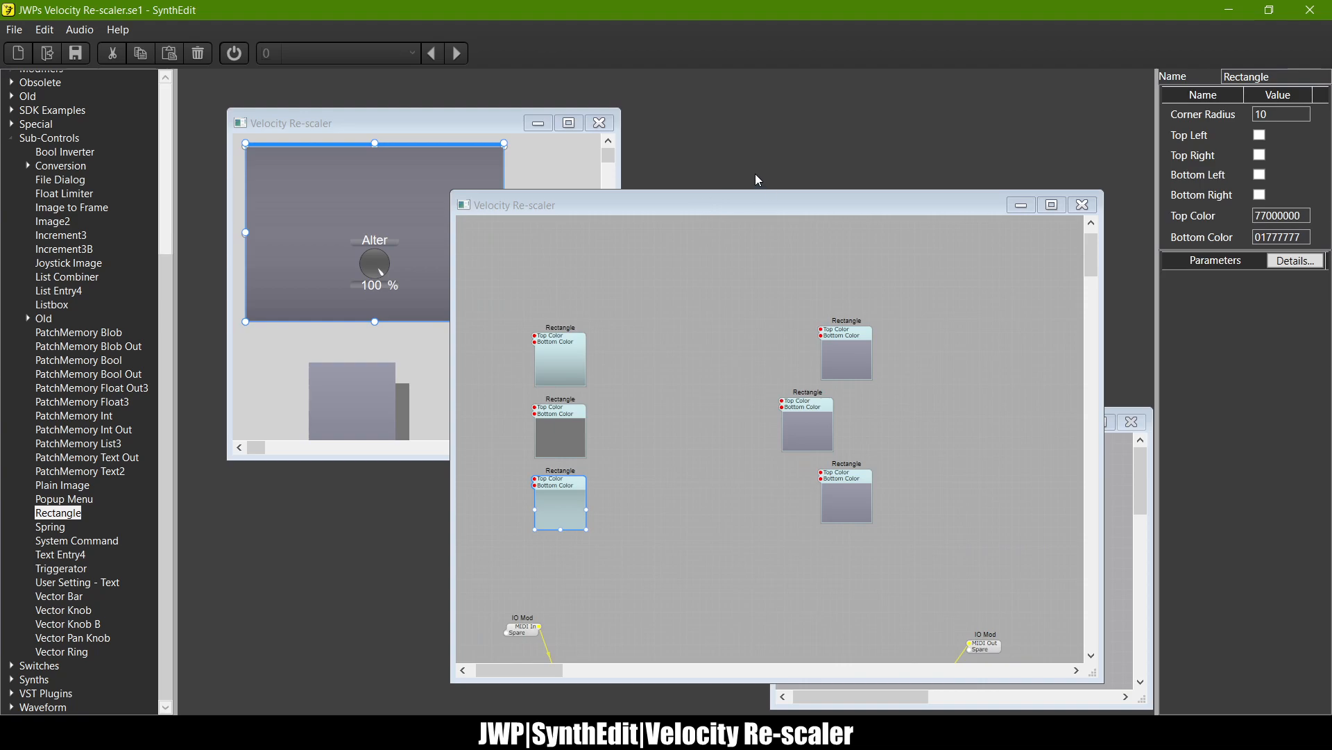
{"action": "left_click_drag", "start_coordinate": [759, 180], "coordinate": [761, 165]}
{"action": "left_click", "coordinate": [1303, 237]}
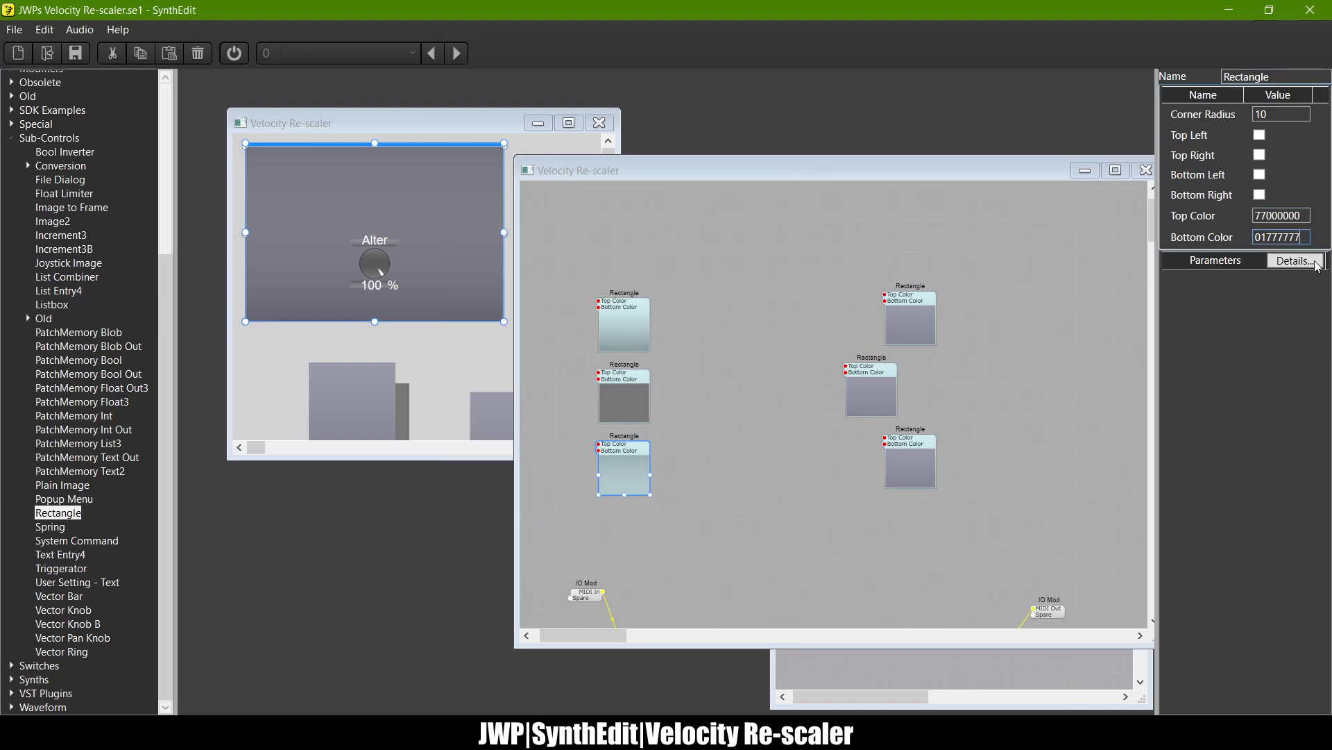
{"action": "key", "text": "BackSpace"}
{"action": "key", "text": "BackSpace"}
{"action": "key", "text": "BackSpace"}
{"action": "key", "text": "BackSpace"}
{"action": "key", "text": "BackSpace"}
{"action": "key", "text": "BackSpace"}
{"action": "type", "text": "FFFFFF"}
{"action": "key", "text": "Tab"}
Step: Set the Top Color of the gradient rectangle ending in 77000000 to 01FFFFFF
{"action": "left_click", "coordinate": [628, 305]}
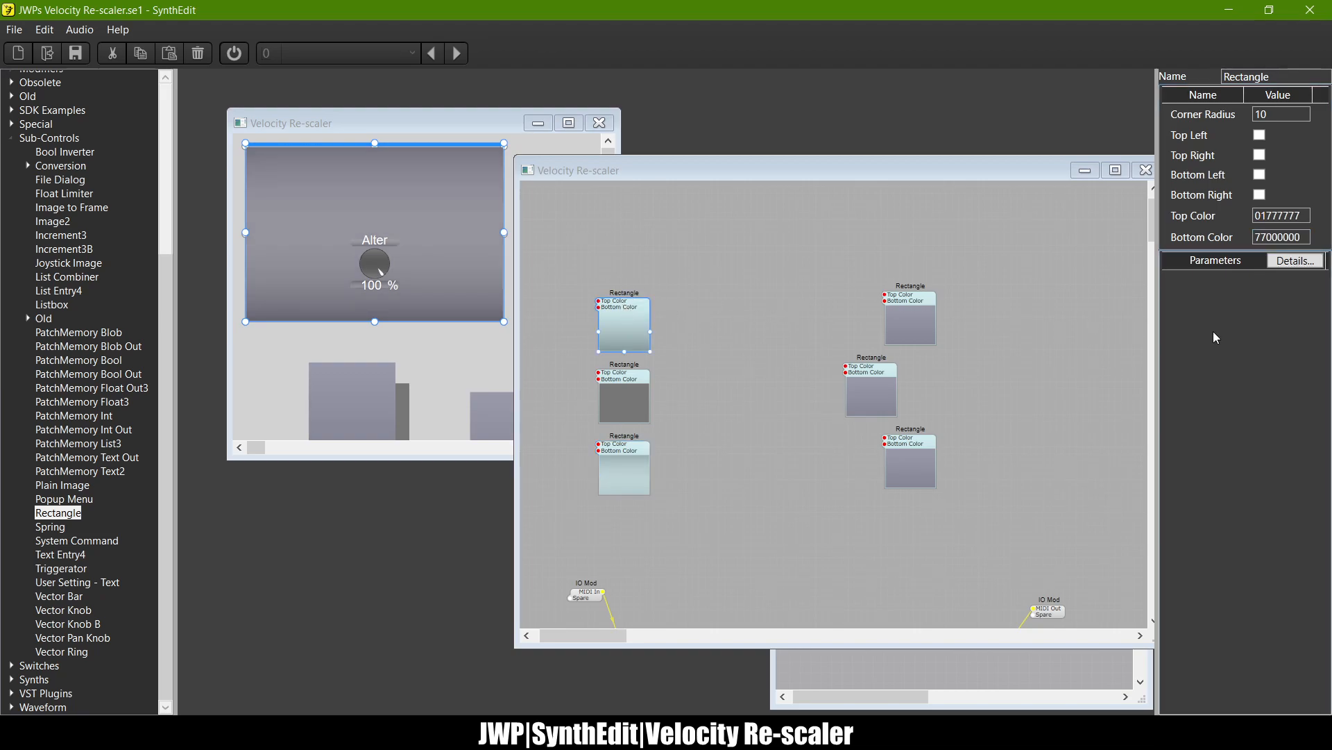
{"action": "left_click", "coordinate": [1307, 216]}
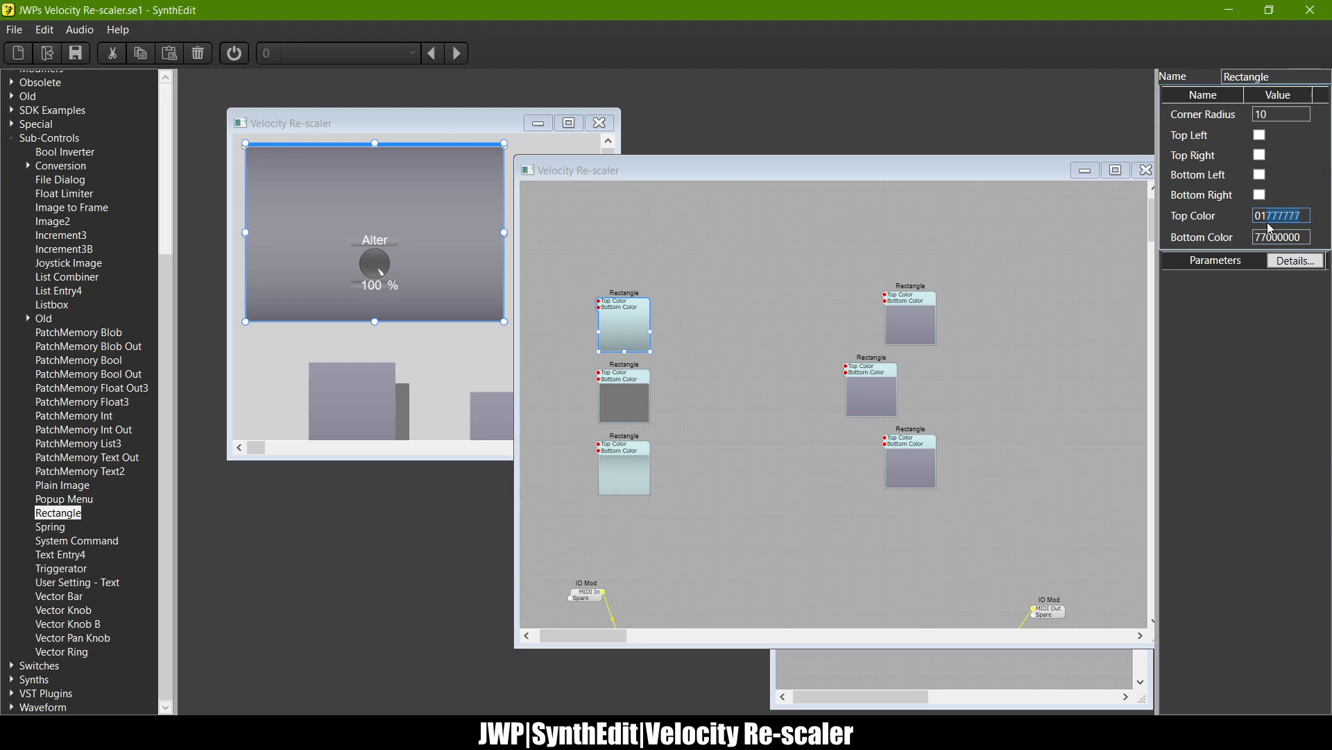
{"action": "key", "text": "BackSpace"}
{"action": "key", "text": "BackSpace"}
{"action": "key", "text": "BackSpace"}
{"action": "key", "text": "BackSpace"}
{"action": "key", "text": "BackSpace"}
{"action": "key", "text": "BackSpace"}
{"action": "type", "text": "FFFFFF"}
{"action": "key", "text": "Tab"}
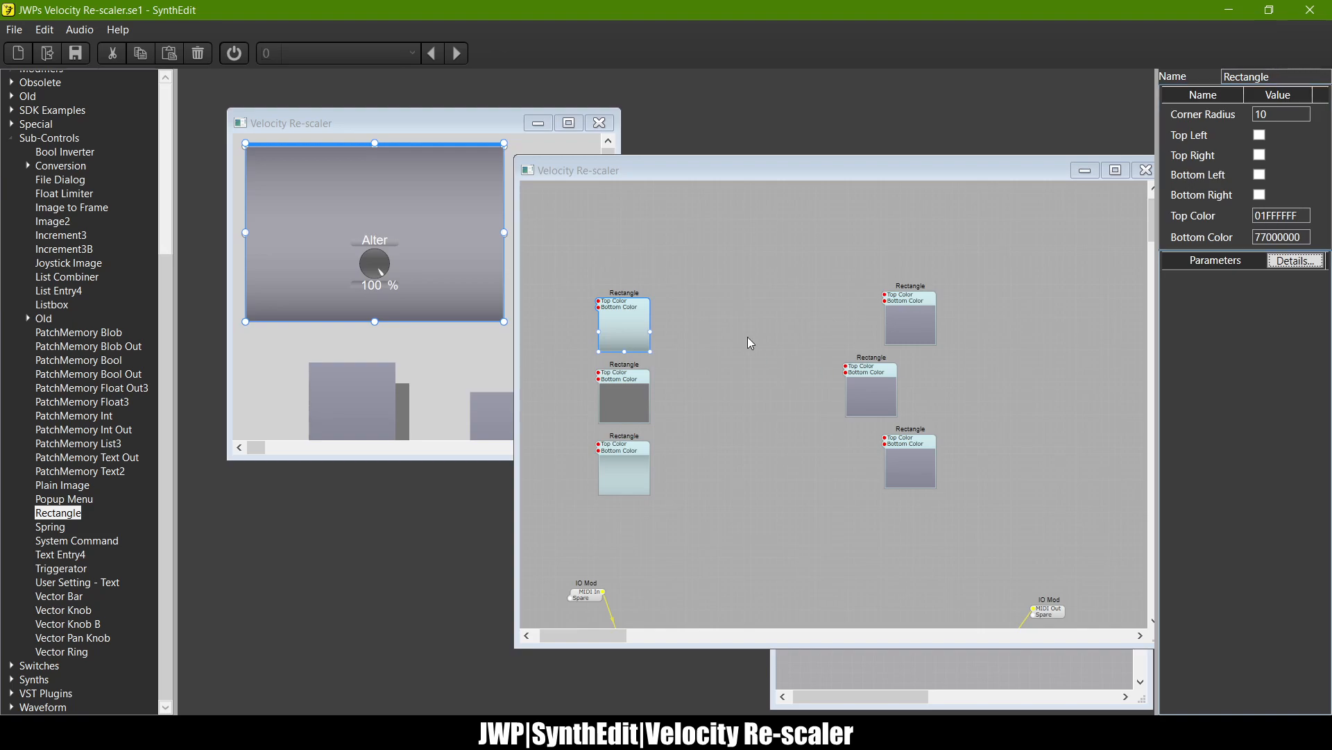
Step: Set the Top Color of the upper gradient rectangle module to 01000000
{"action": "left_click", "coordinate": [637, 456]}
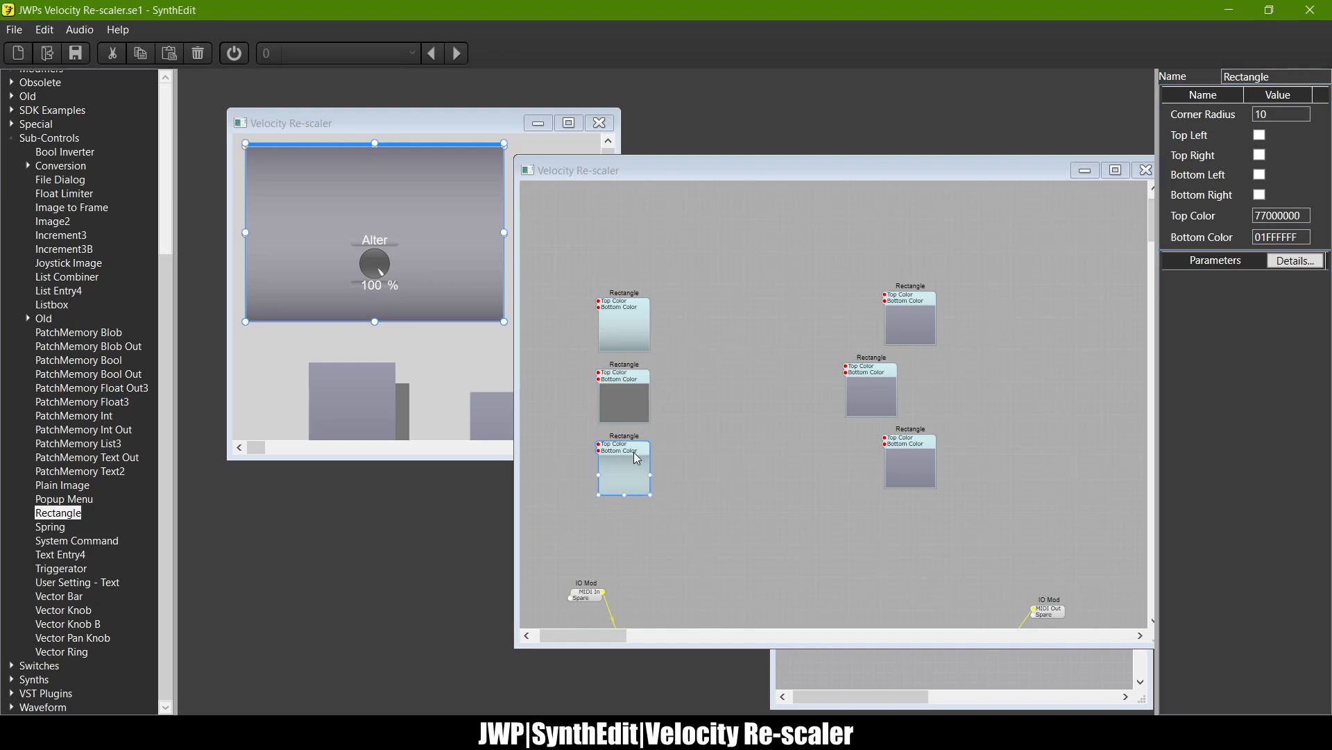
{"action": "left_click", "coordinate": [644, 314]}
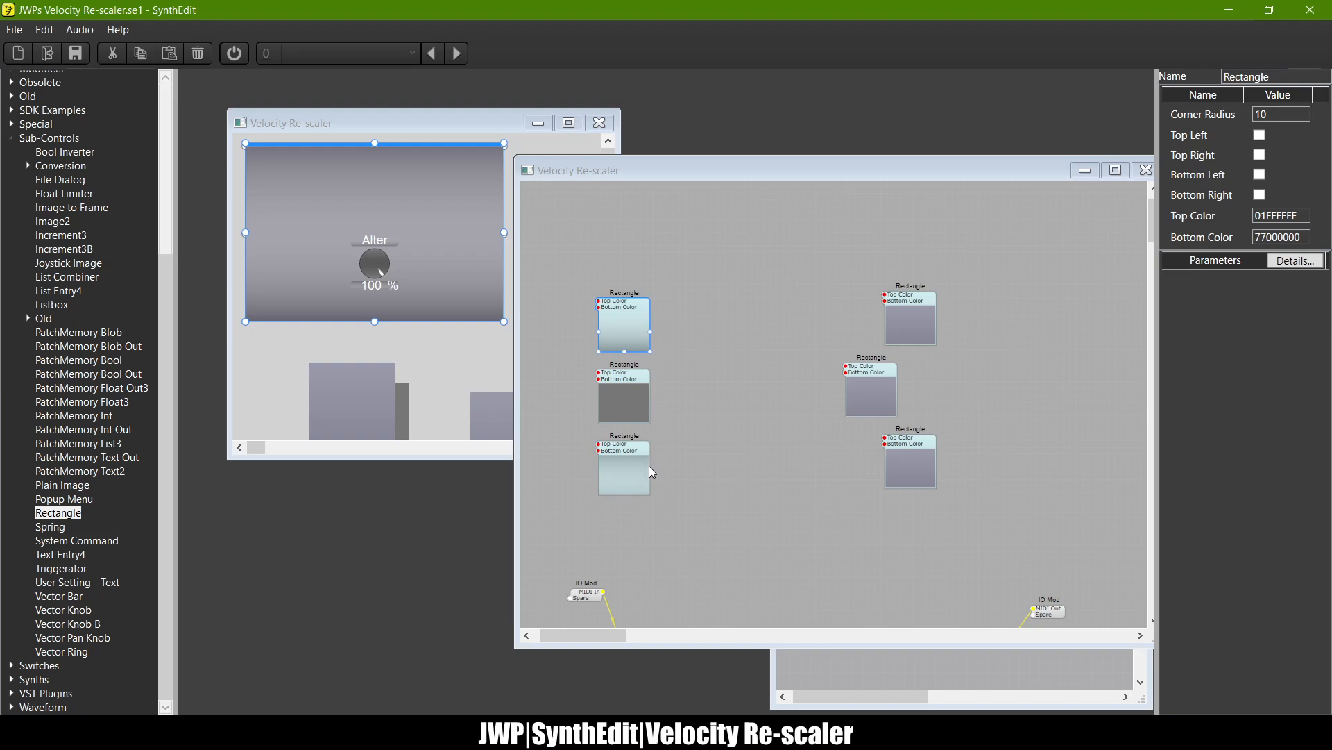
{"action": "left_click_drag", "start_coordinate": [1306, 215], "coordinate": [1274, 234]}
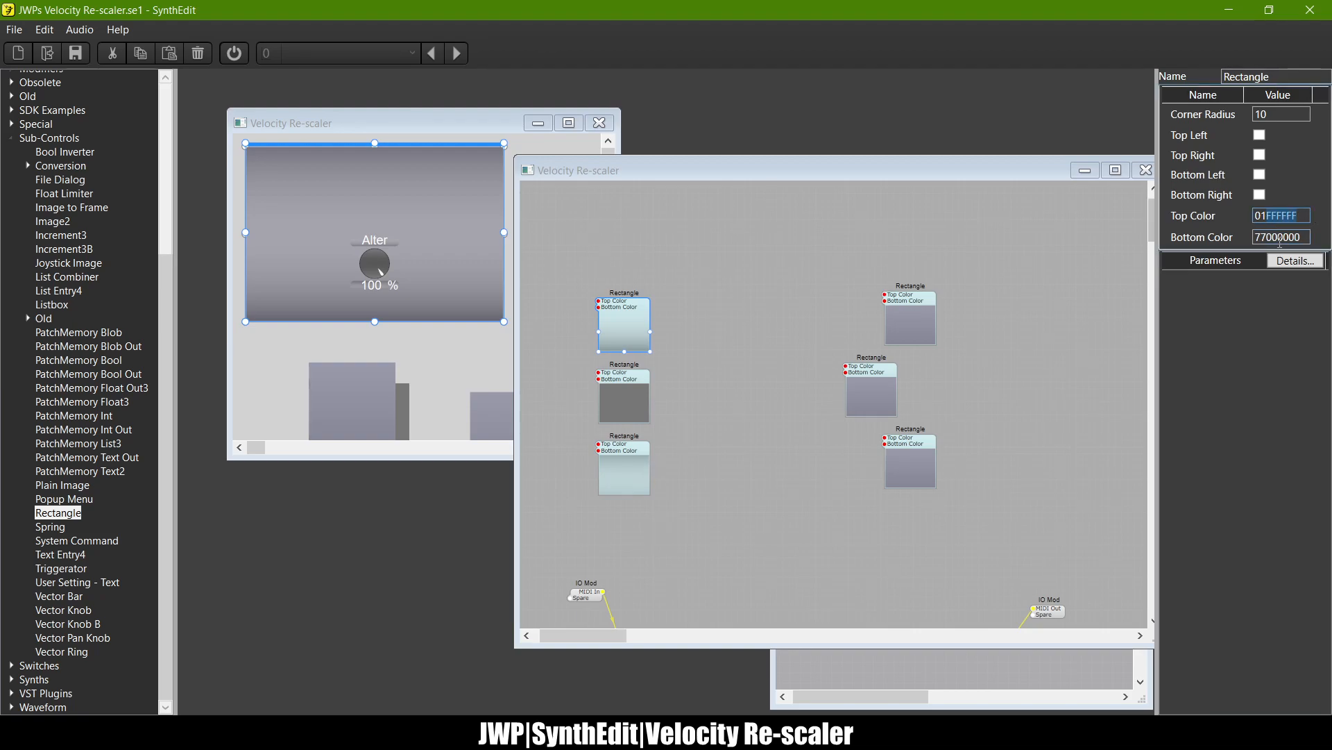
{"action": "type", "text": "000000"}
{"action": "key", "text": "Tab"}
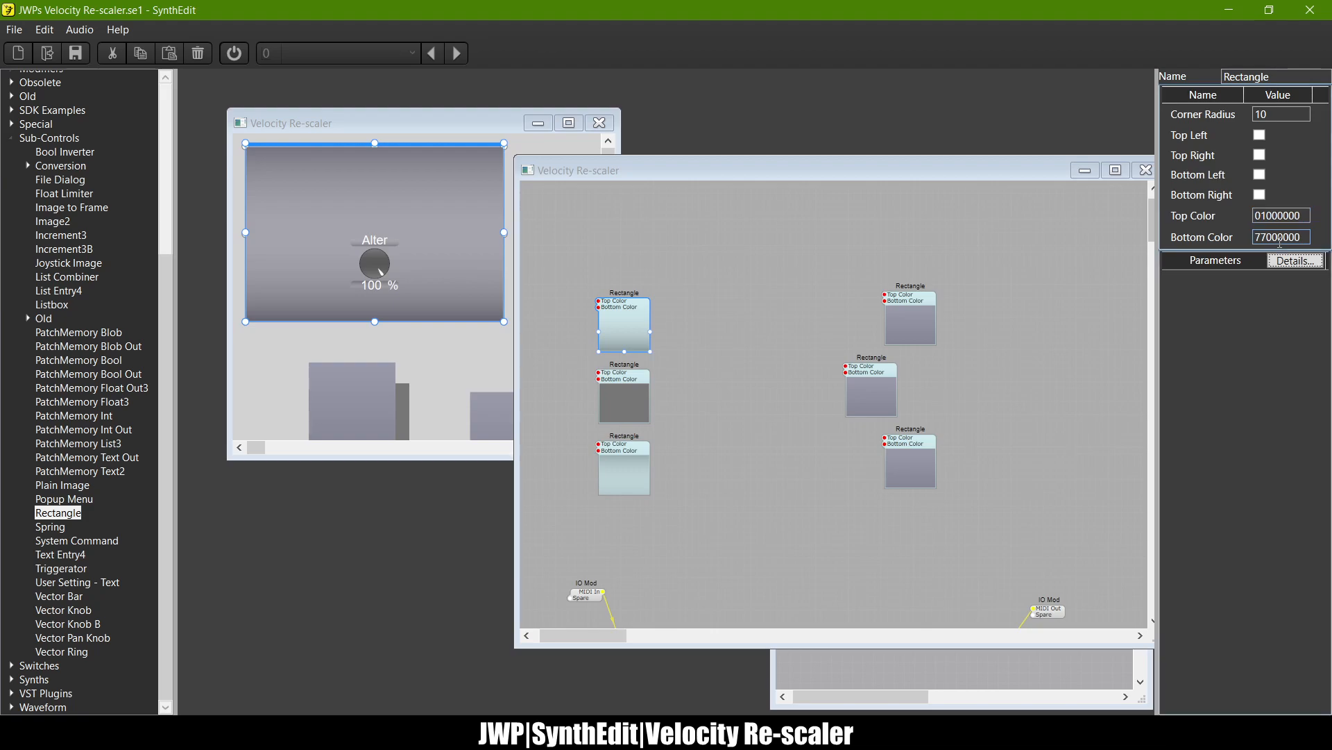
Step: Give the lower gradient rectangle module a Bottom Color of 01000000 and a Top Color of 77FFFFFF
{"action": "left_click", "coordinate": [637, 461]}
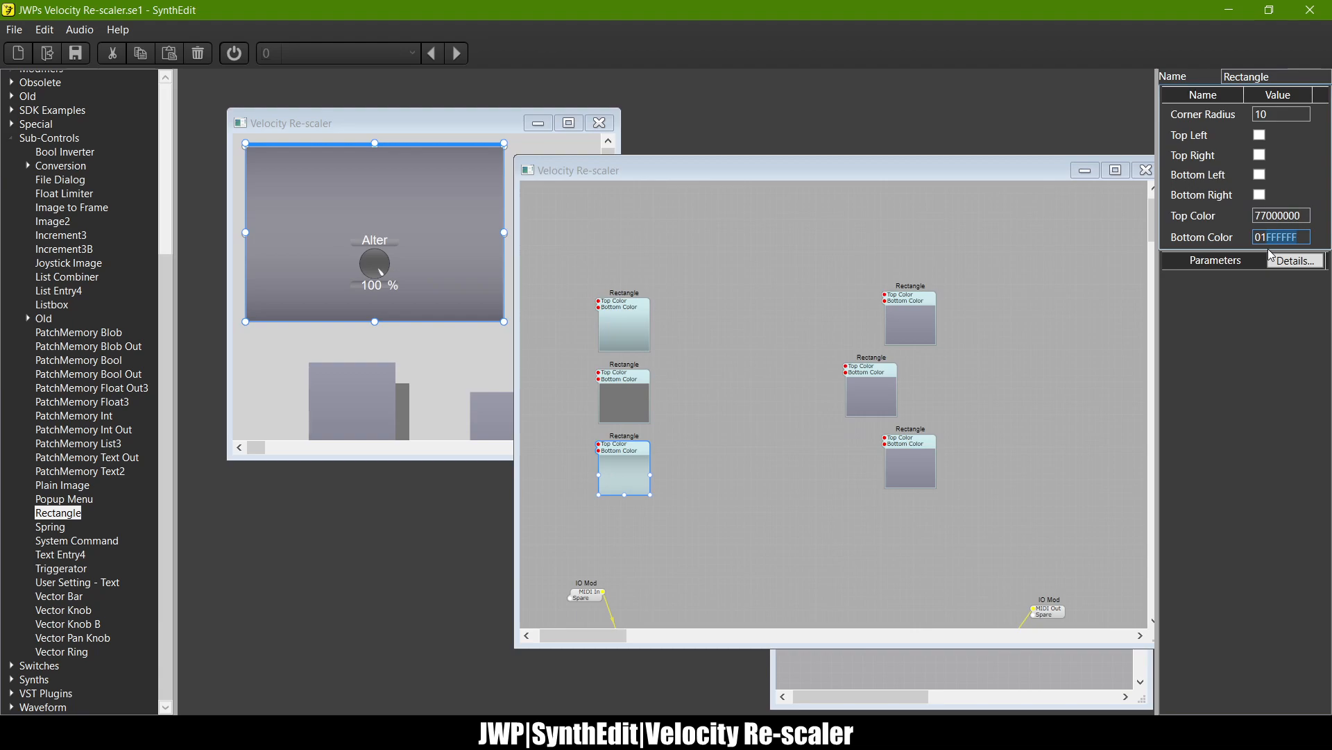
{"action": "type", "text": "000000"}
{"action": "key", "text": "Tab"}
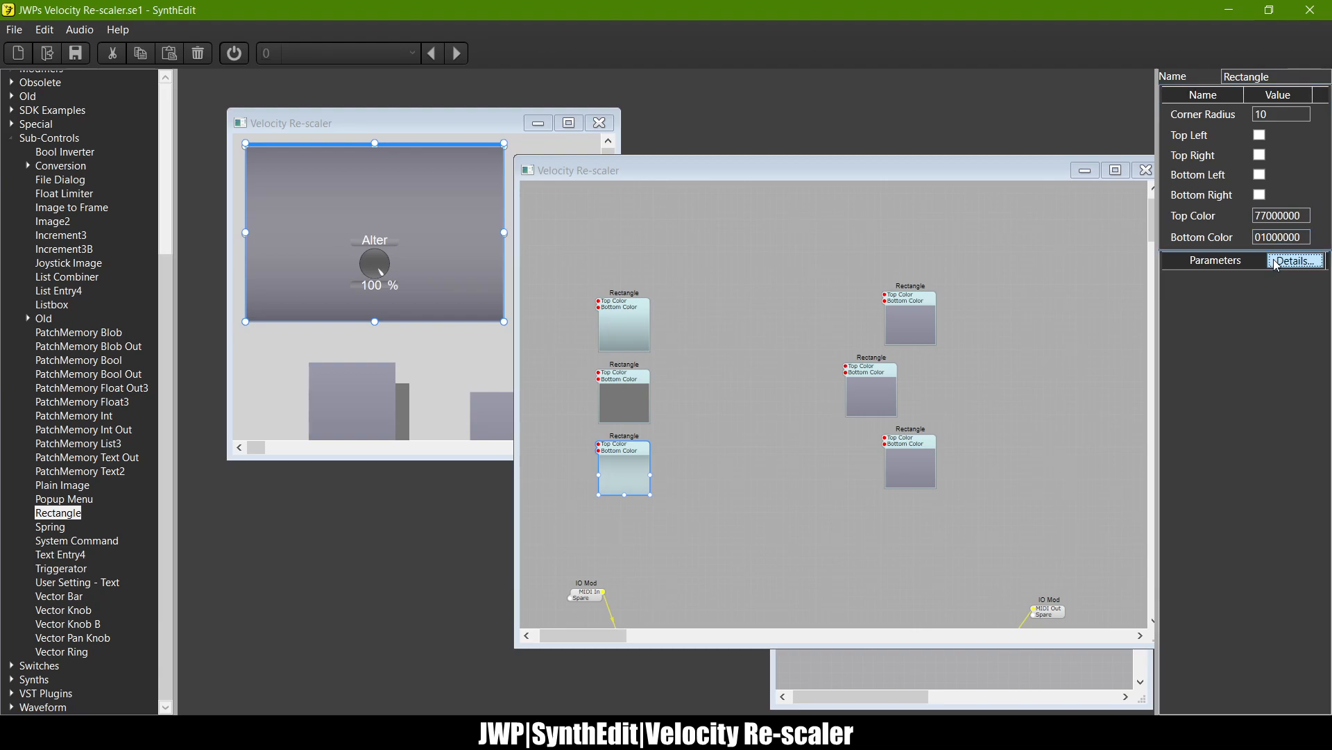
{"action": "left_click_drag", "start_coordinate": [1304, 216], "coordinate": [1267, 233]}
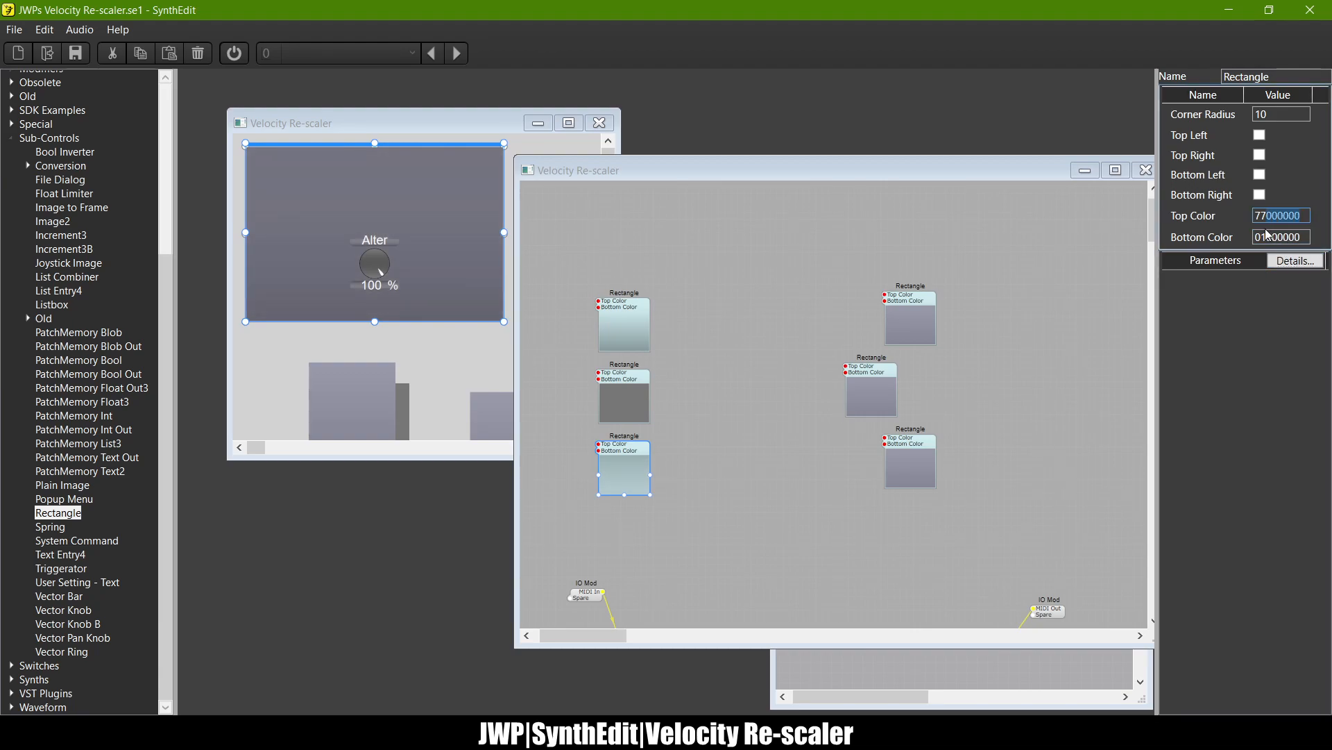
{"action": "type", "text": "FFFFFF"}
{"action": "key", "text": "Tab"}
Step: Set the Bottom Color of the upper gradient rectangle module to 77FFFFFF and bring the panel view forward
{"action": "left_click", "coordinate": [651, 322]}
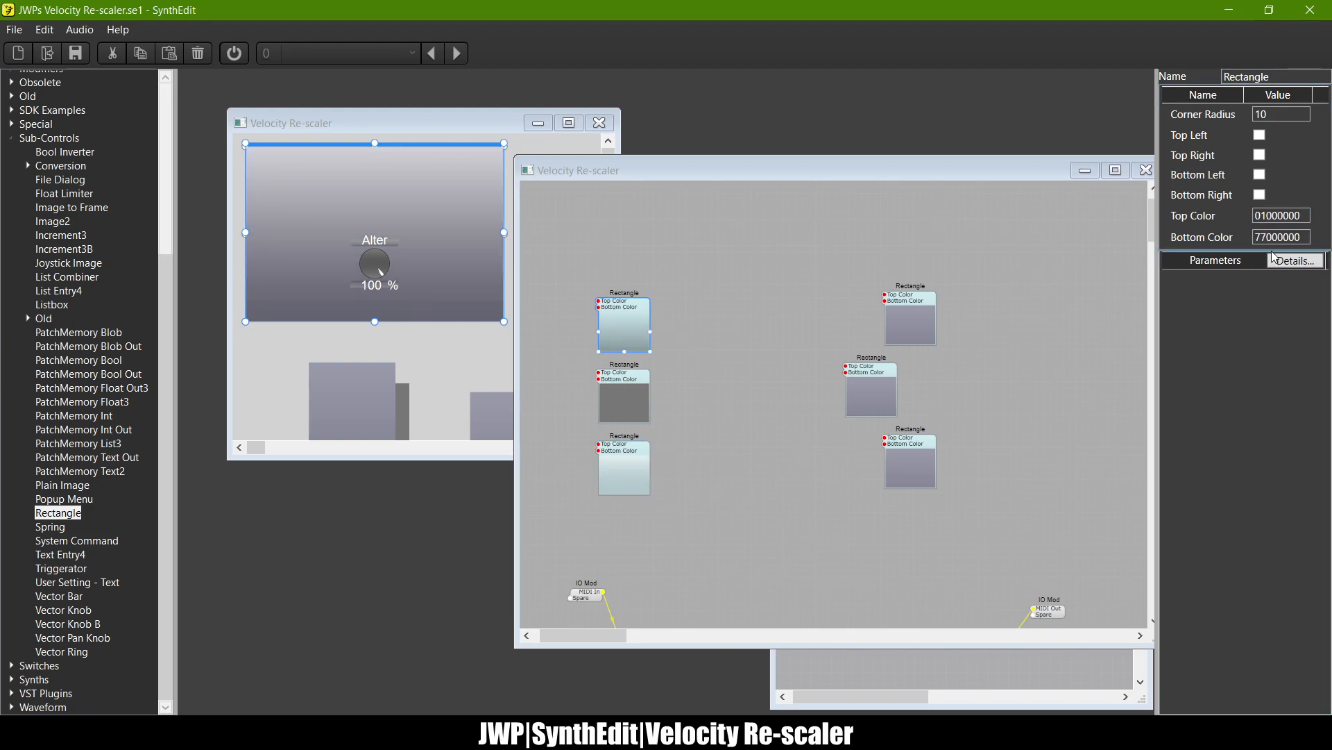
{"action": "left_click", "coordinate": [629, 456]}
{"action": "left_click", "coordinate": [644, 299]}
{"action": "left_click_drag", "start_coordinate": [1274, 256], "coordinate": [1268, 258]}
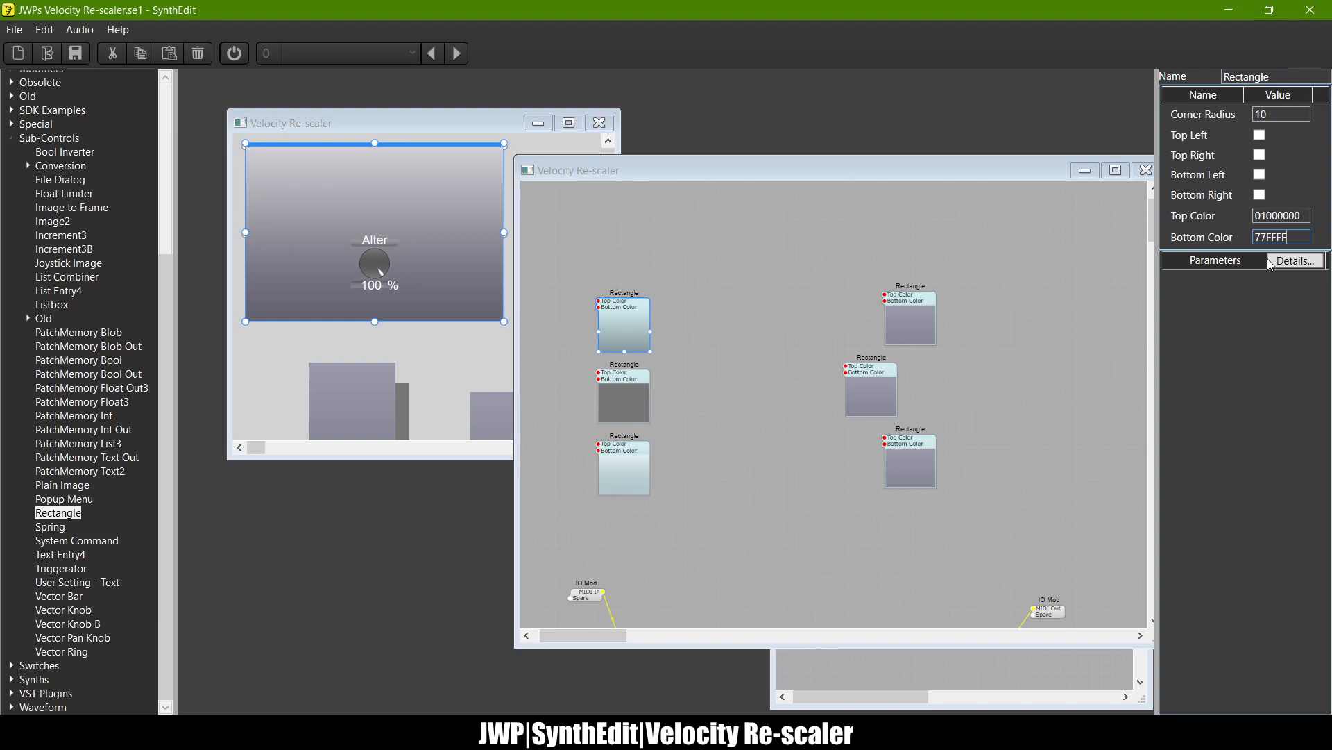
{"action": "key", "text": "Return"}
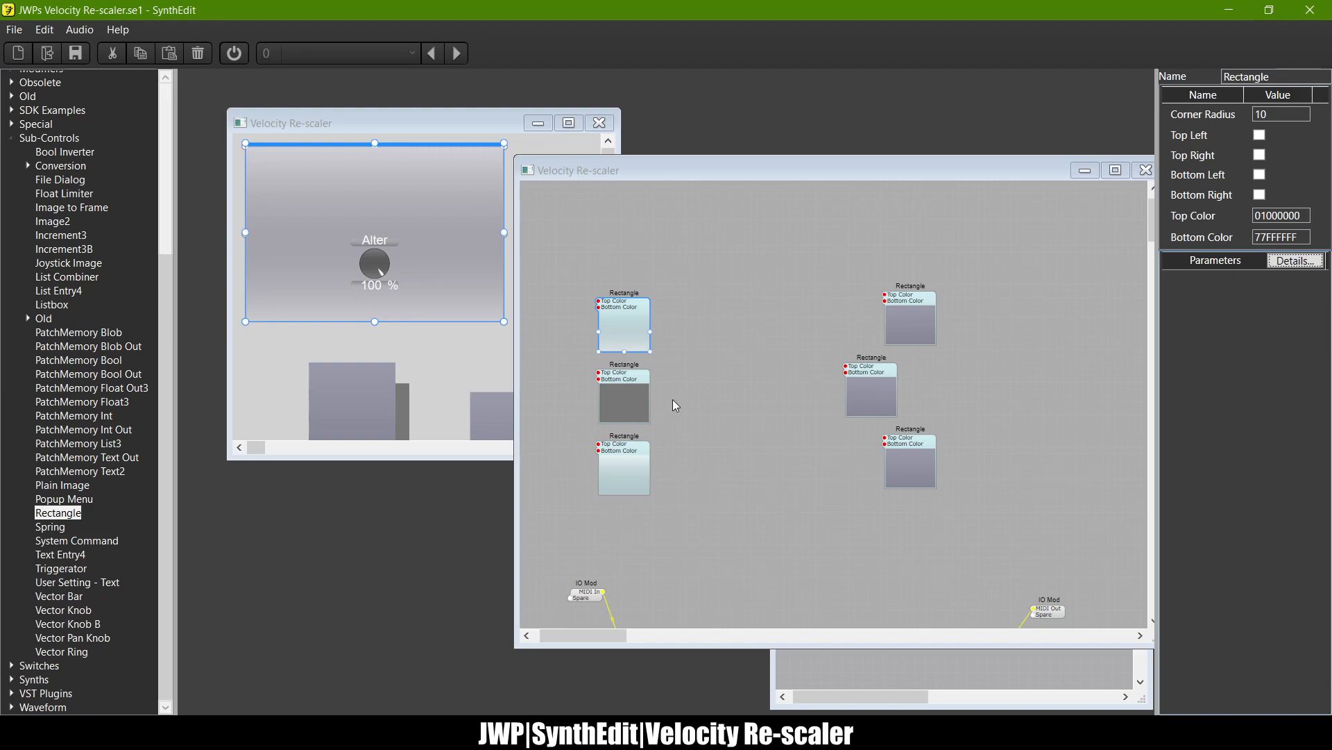
{"action": "left_click", "coordinate": [472, 108]}
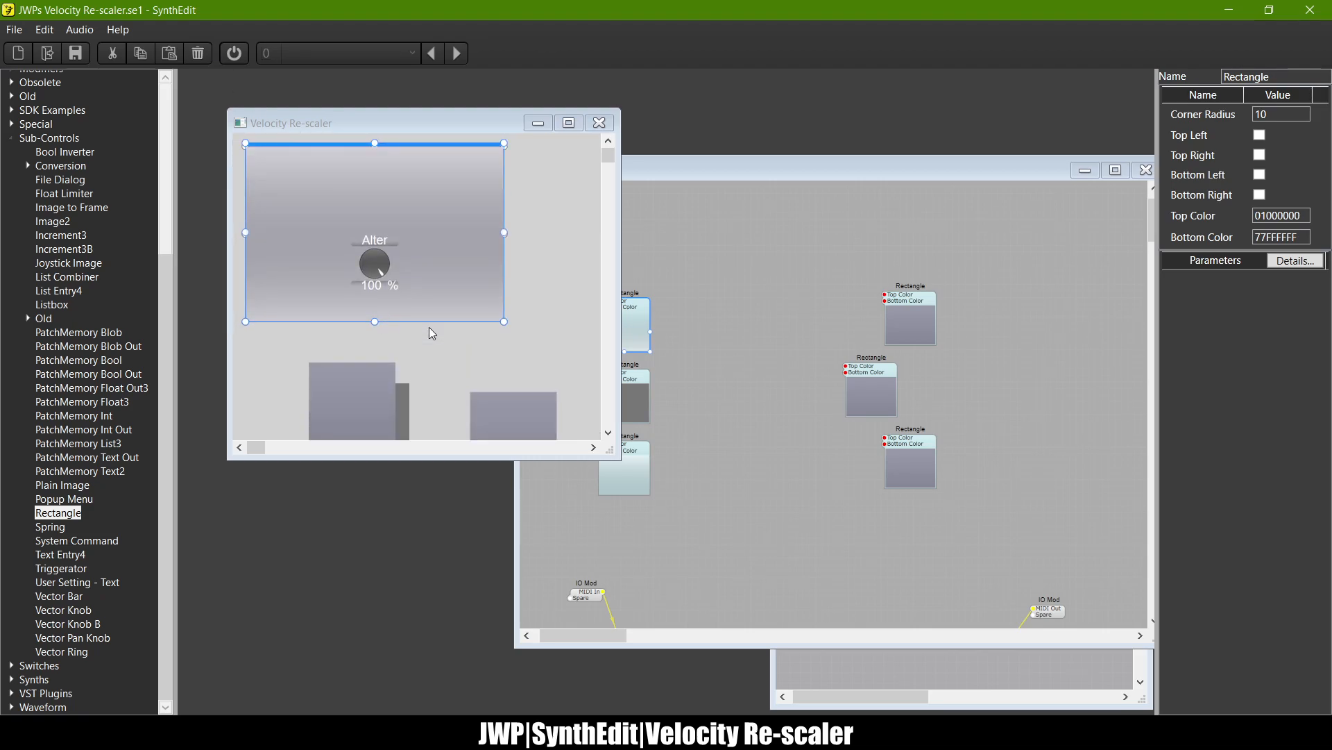
Step: Set the Top Color of the grey FF777777 rectangle module between the two gradient ones to FF333333
{"action": "left_click", "coordinate": [651, 380]}
{"action": "left_click_drag", "start_coordinate": [1304, 213], "coordinate": [1266, 231]}
{"action": "type", "text": "333333"}
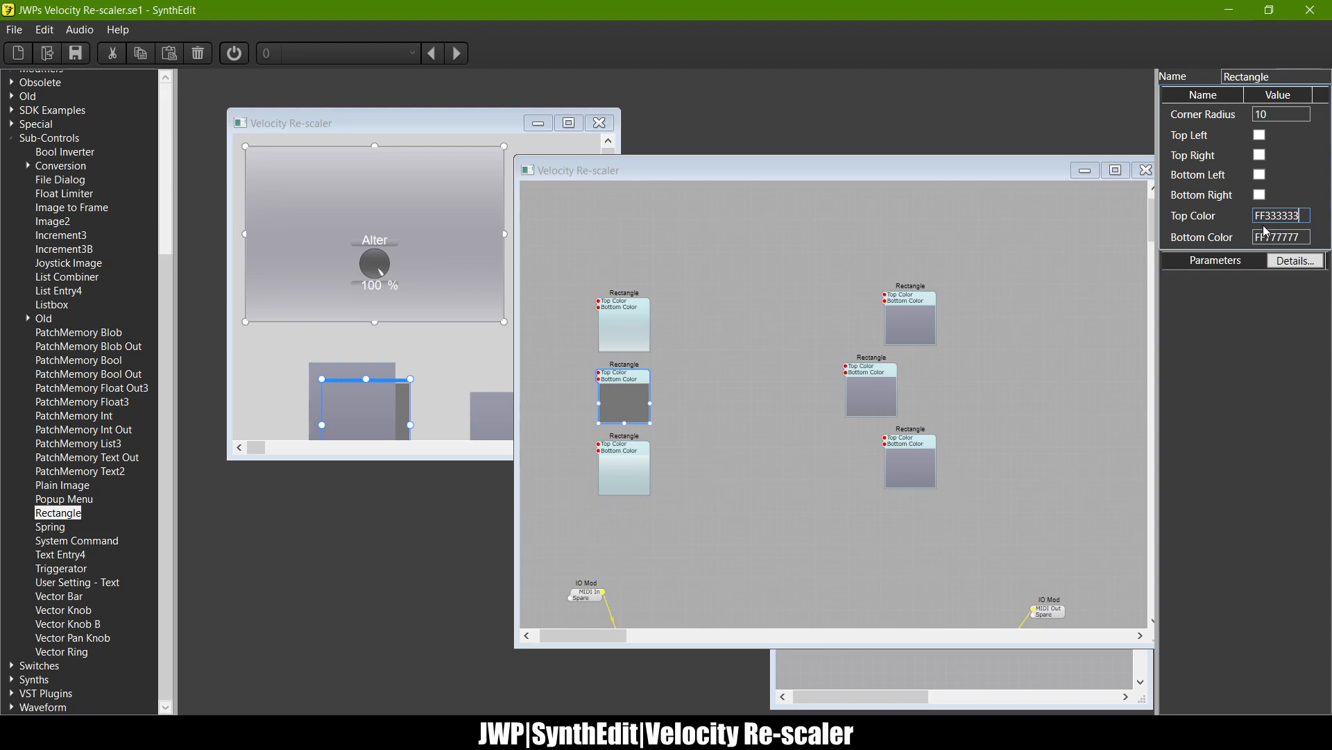
{"action": "key", "text": "Return"}
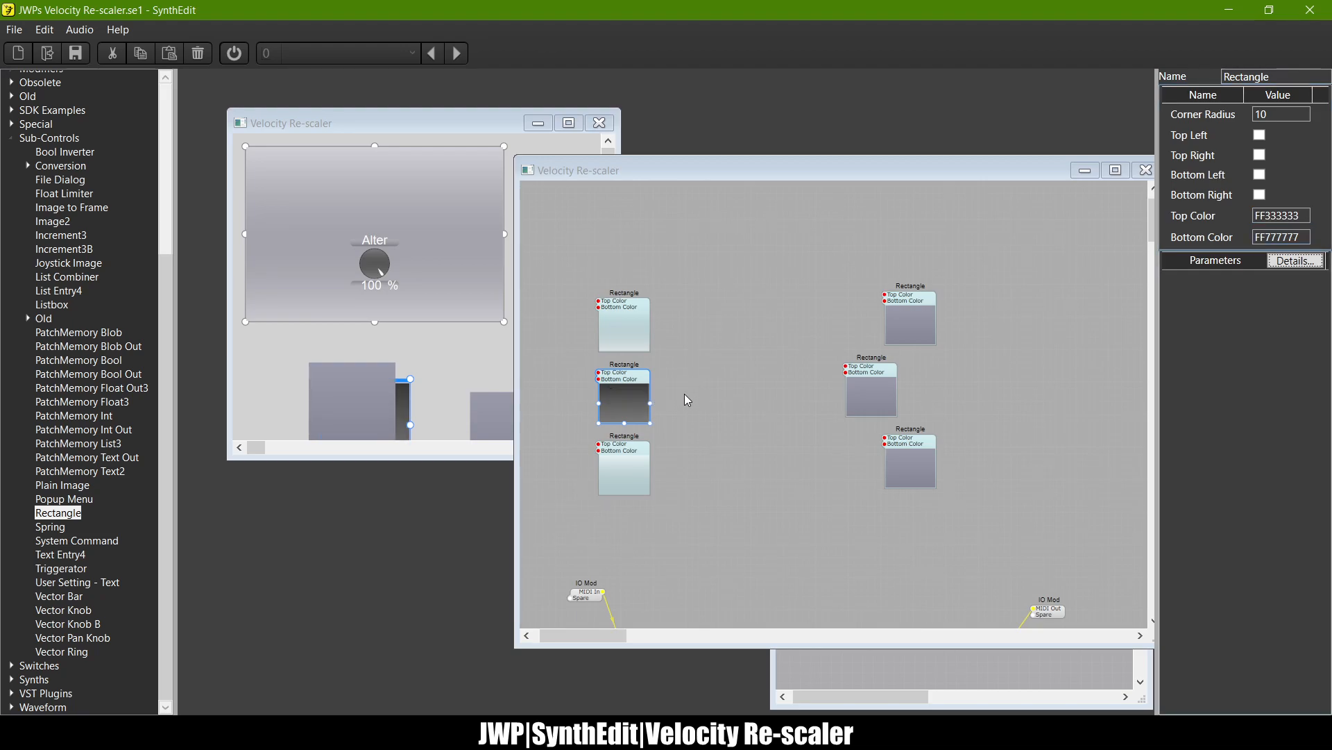
Step: Move the dark grey rectangle module aside and place the panel's plain base rectangle module between the two gradient modules
{"action": "left_click_drag", "start_coordinate": [645, 389], "coordinate": [761, 386]}
{"action": "left_click", "coordinate": [851, 372]}
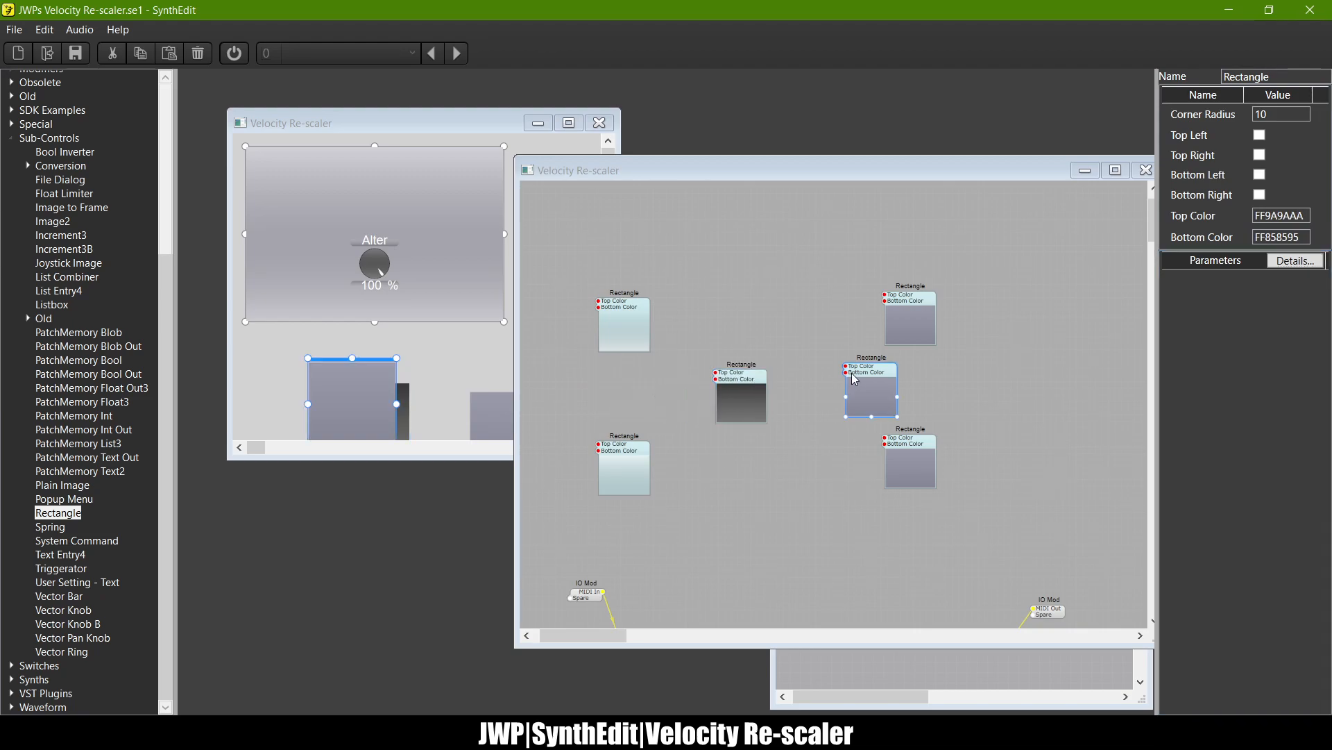
{"action": "left_click", "coordinate": [919, 447]}
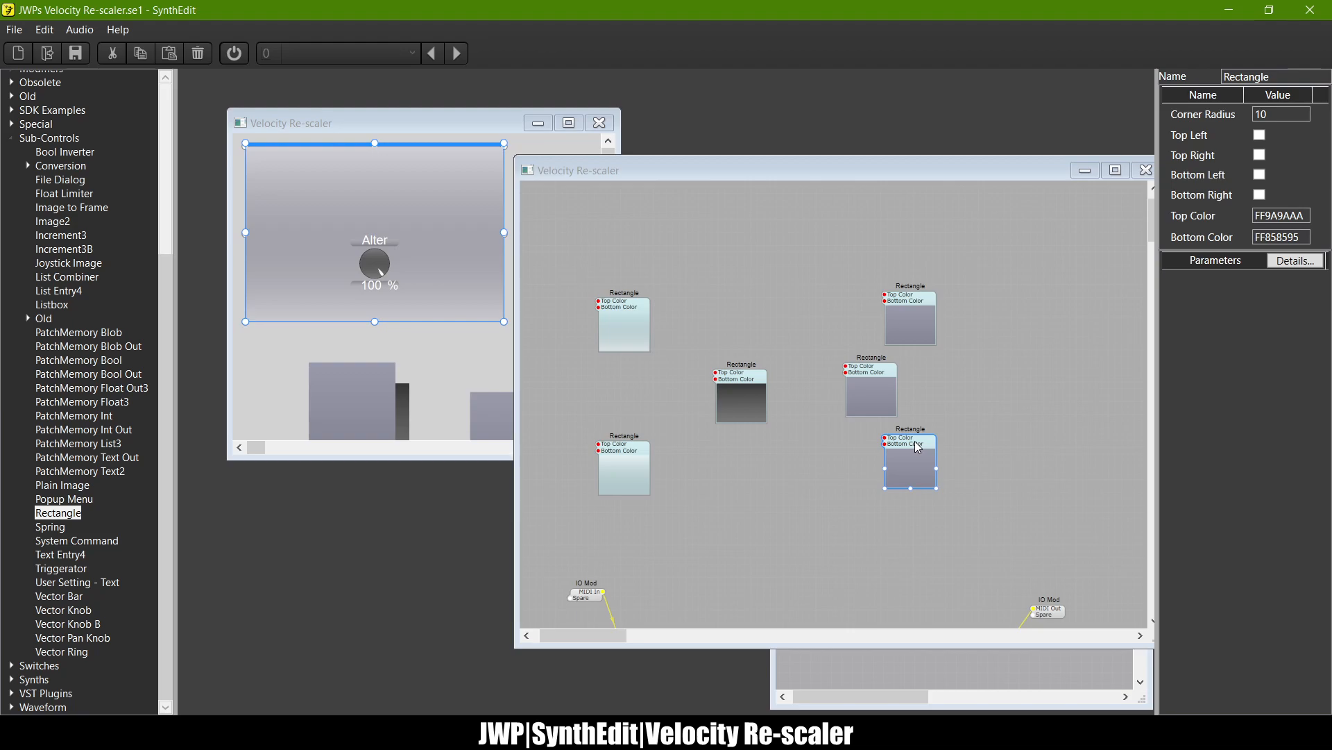
{"action": "left_click_drag", "start_coordinate": [919, 447], "coordinate": [635, 374]}
{"action": "left_click_drag", "start_coordinate": [637, 459], "coordinate": [637, 444]}
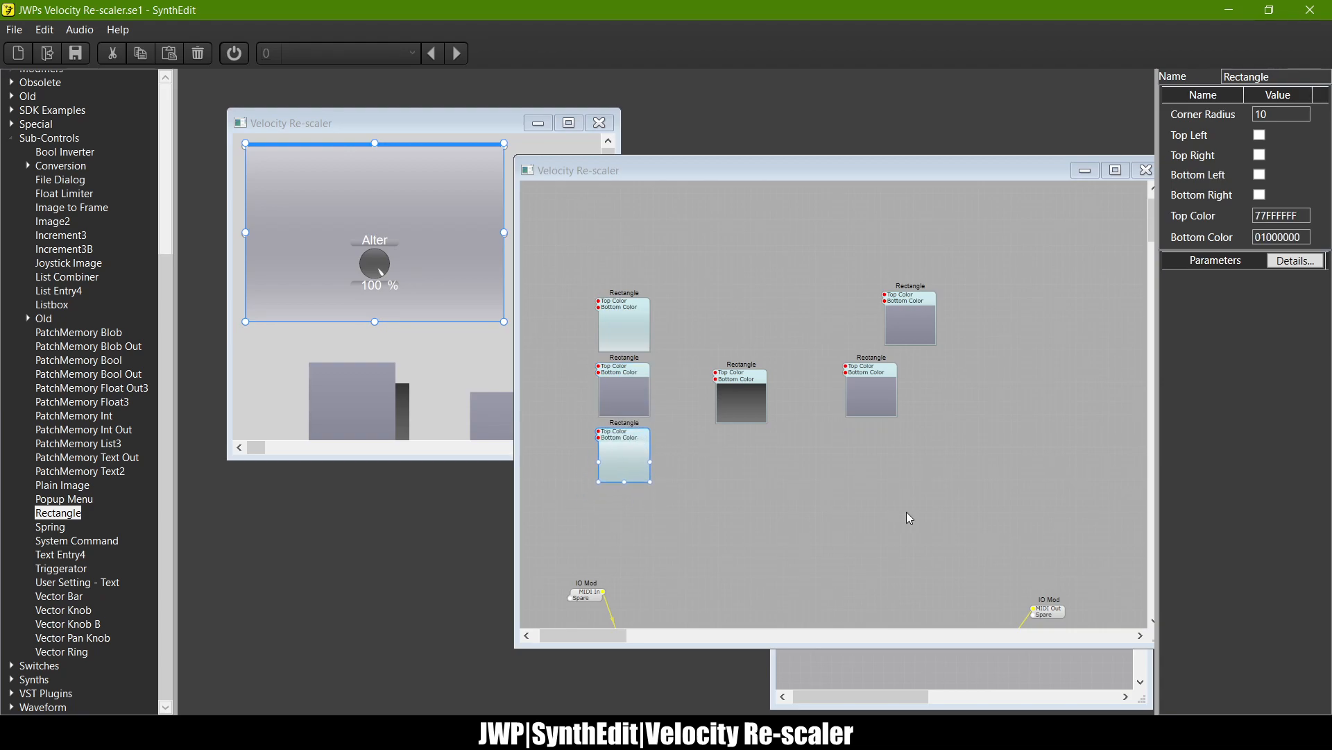
Step: Set the Top Color of the panel's base rectangle, between the two gradient modules, to FF333333
{"action": "left_click", "coordinate": [633, 371]}
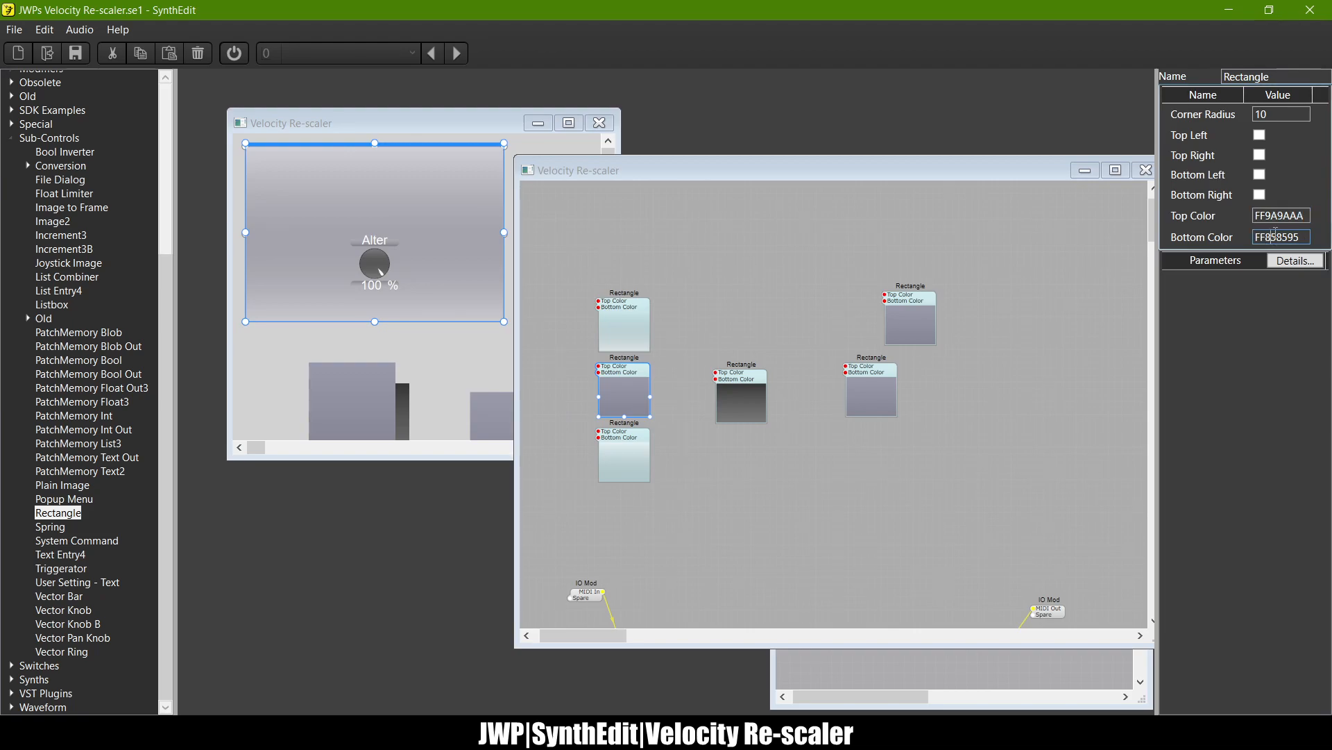
{"action": "left_click_drag", "start_coordinate": [1314, 219], "coordinate": [1271, 223]}
{"action": "key", "text": "BackSpace"}
{"action": "key", "text": "BackSpace"}
{"action": "type", "text": "0000"}
{"action": "key", "text": "BackSpace"}
{"action": "key", "text": "BackSpace"}
{"action": "key", "text": "BackSpace"}
{"action": "key", "text": "BackSpace"}
{"action": "type", "text": "3333"}
{"action": "type", "text": "33"}
{"action": "key", "text": "Return"}
Step: Set the base rectangle's Bottom Color to FF333333 as well and bring the panel view forward
{"action": "left_click", "coordinate": [1308, 237]}
{"action": "key", "text": "BackSpace"}
{"action": "key", "text": "BackSpace"}
{"action": "key", "text": "BackSpace"}
{"action": "key", "text": "BackSpace"}
{"action": "key", "text": "BackSpace"}
{"action": "key", "text": "BackSpace"}
{"action": "type", "text": "333333"}
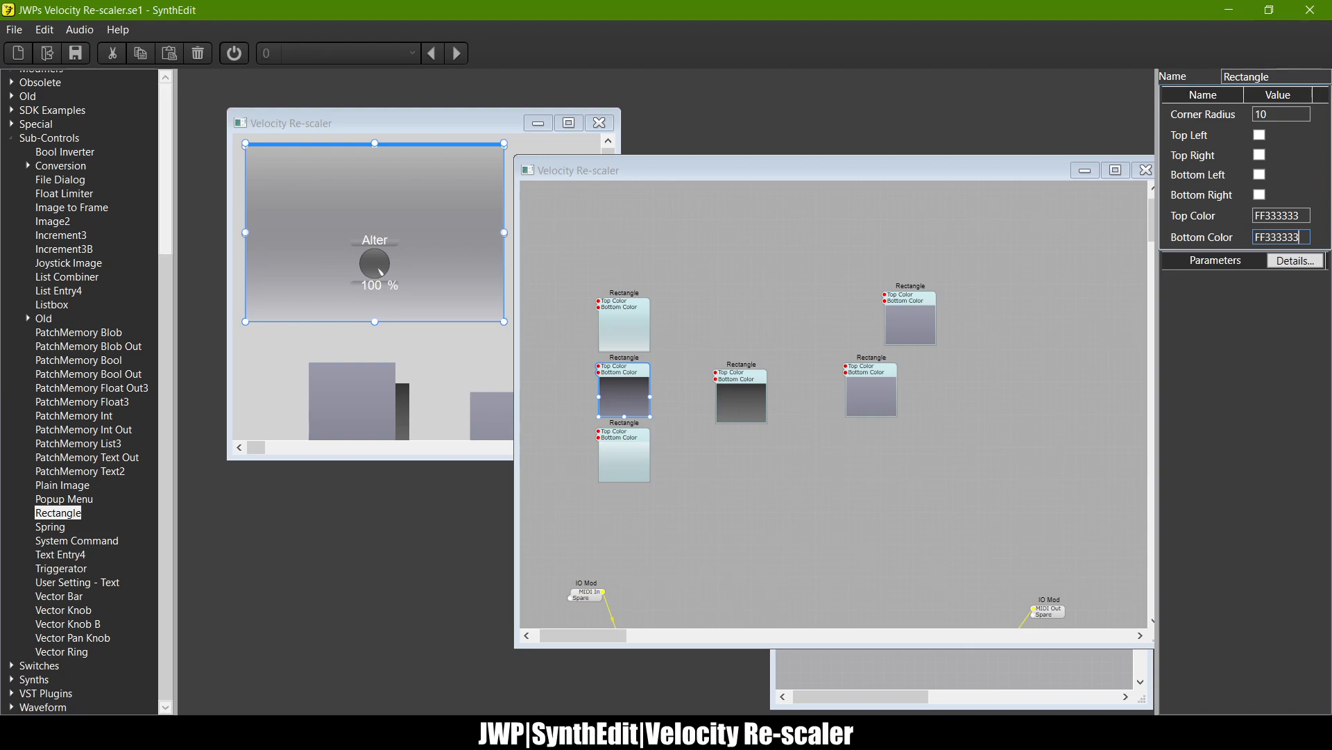
{"action": "key", "text": "Return"}
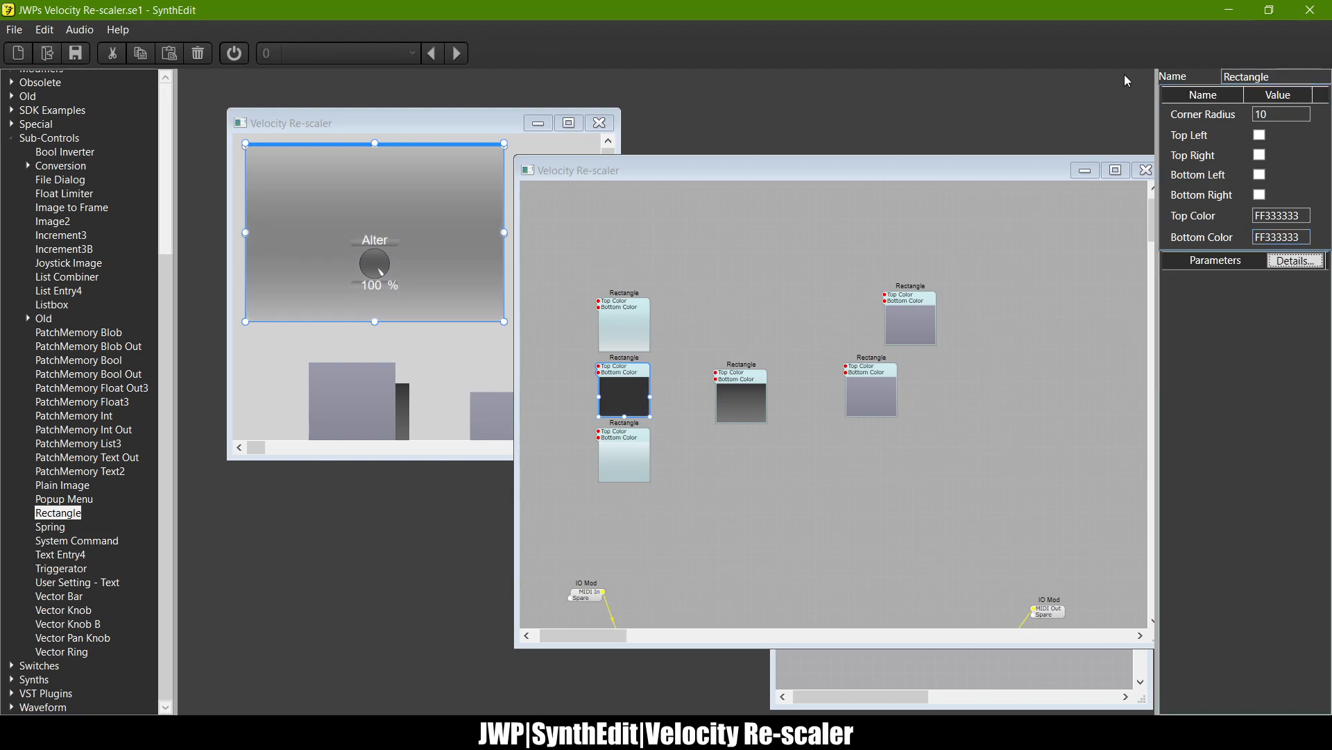
{"action": "left_click", "coordinate": [512, 216]}
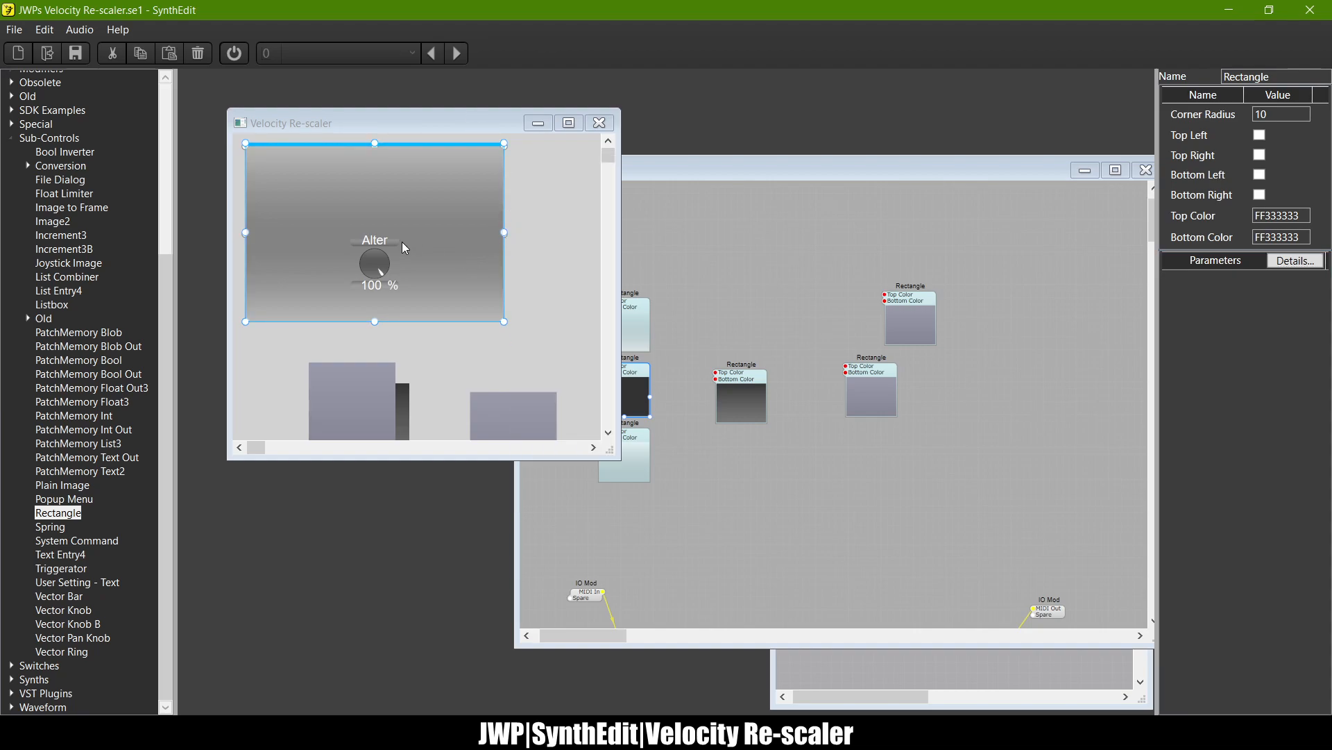
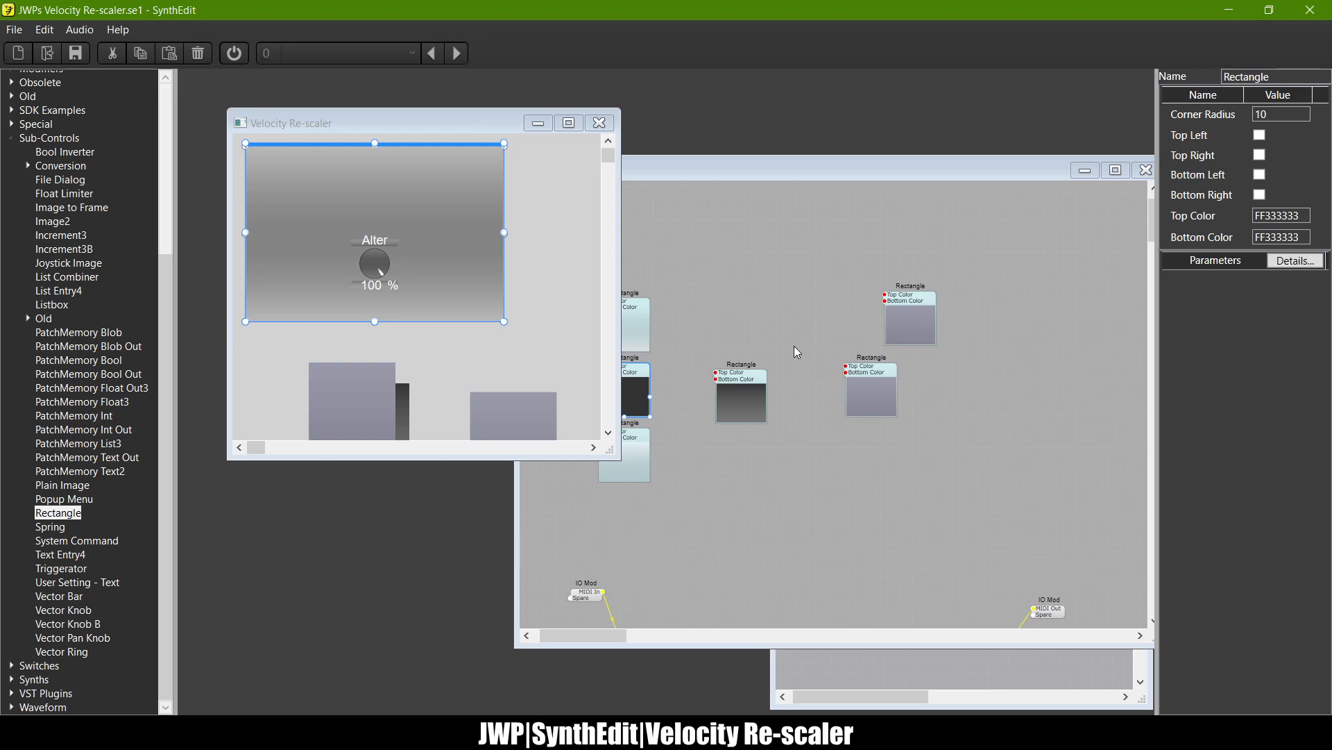
Step: Arrange the three spare rectangle modules in a second column beside the panel's background rectangle modules
{"action": "left_click", "coordinate": [746, 381]}
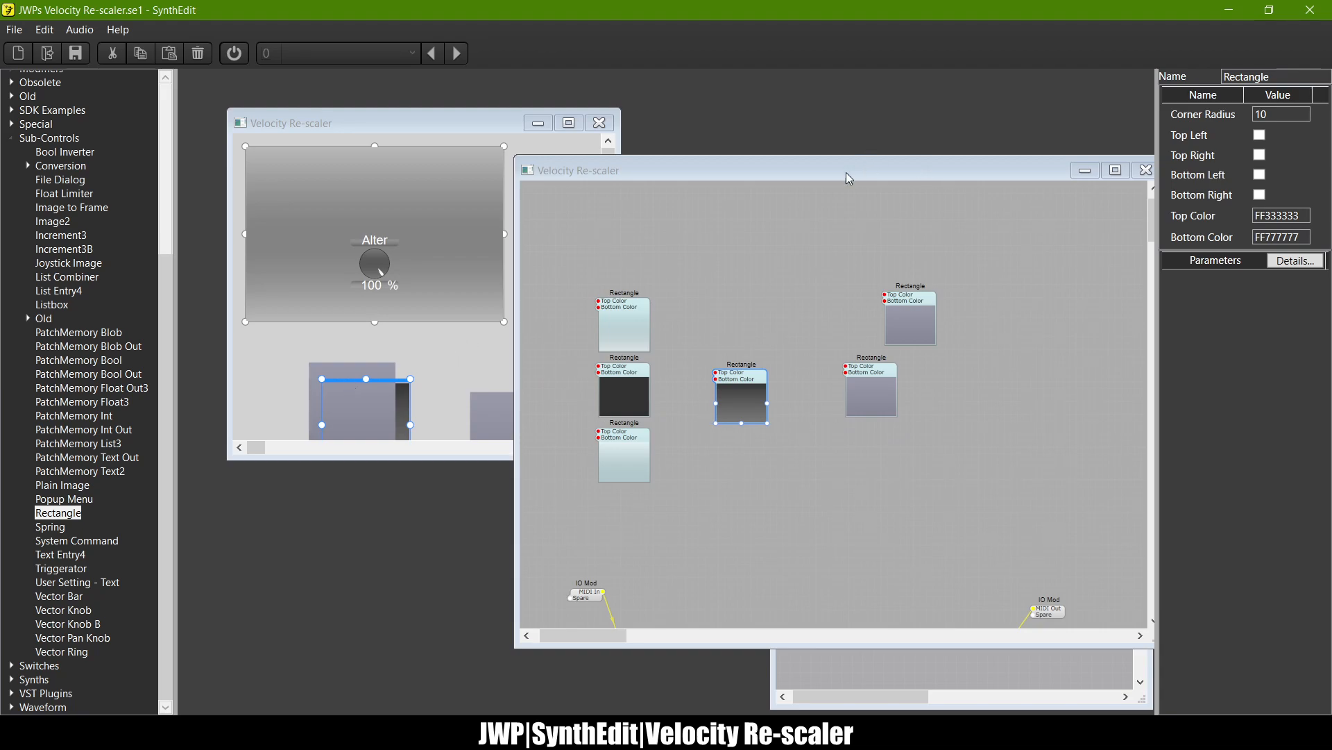
{"action": "left_click_drag", "start_coordinate": [847, 171], "coordinate": [719, 192]}
{"action": "mouse_move", "coordinate": [627, 401]}
{"action": "left_mouse_down"}
{"action": "mouse_move", "coordinate": [860, 420]}
{"action": "mouse_move", "coordinate": [812, 395]}
{"action": "mouse_move", "coordinate": [742, 470]}
{"action": "mouse_move", "coordinate": [816, 445]}
{"action": "mouse_move", "coordinate": [826, 404]}
{"action": "mouse_move", "coordinate": [643, 408]}
{"action": "mouse_move", "coordinate": [609, 390]}
{"action": "left_mouse_up"}
{"action": "left_click", "coordinate": [798, 320]}
{"action": "left_click_drag", "start_coordinate": [798, 320], "coordinate": [609, 320]}
{"action": "left_click_drag", "start_coordinate": [802, 445], "coordinate": [594, 452]}
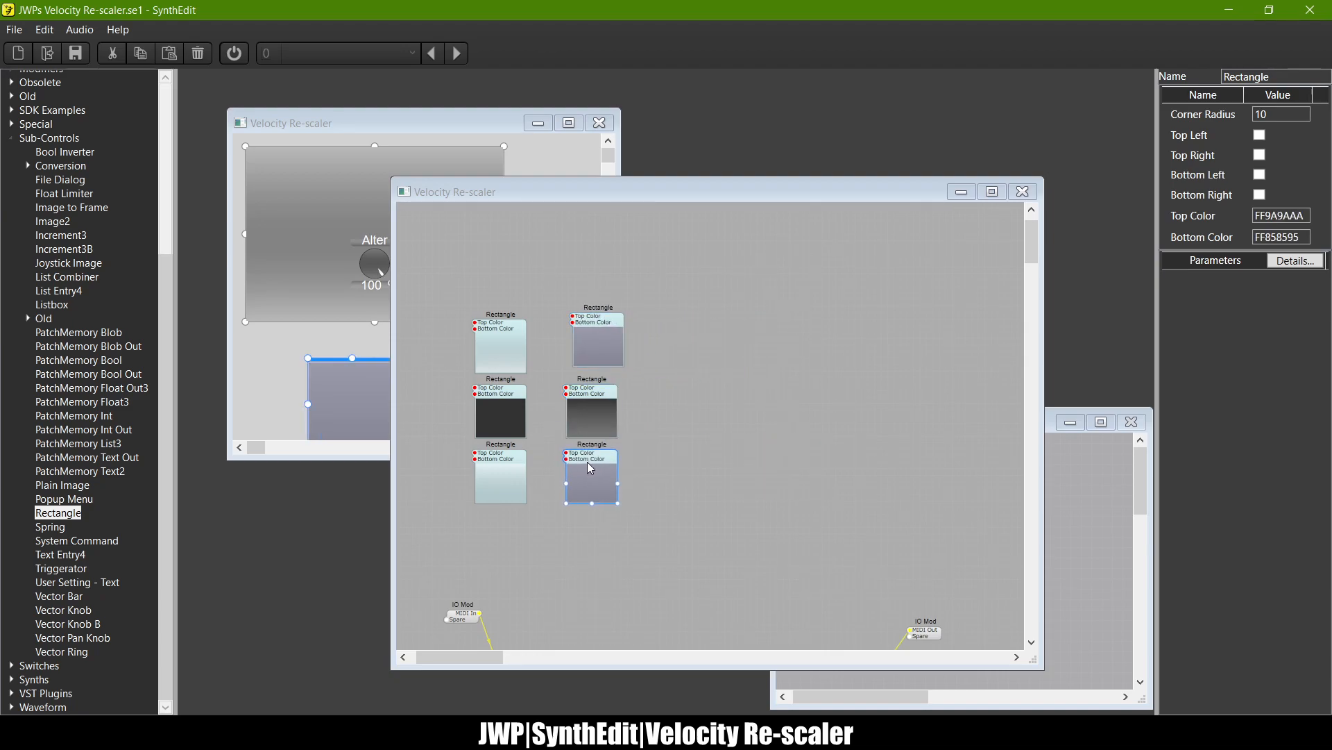
{"action": "left_click", "coordinate": [798, 465]}
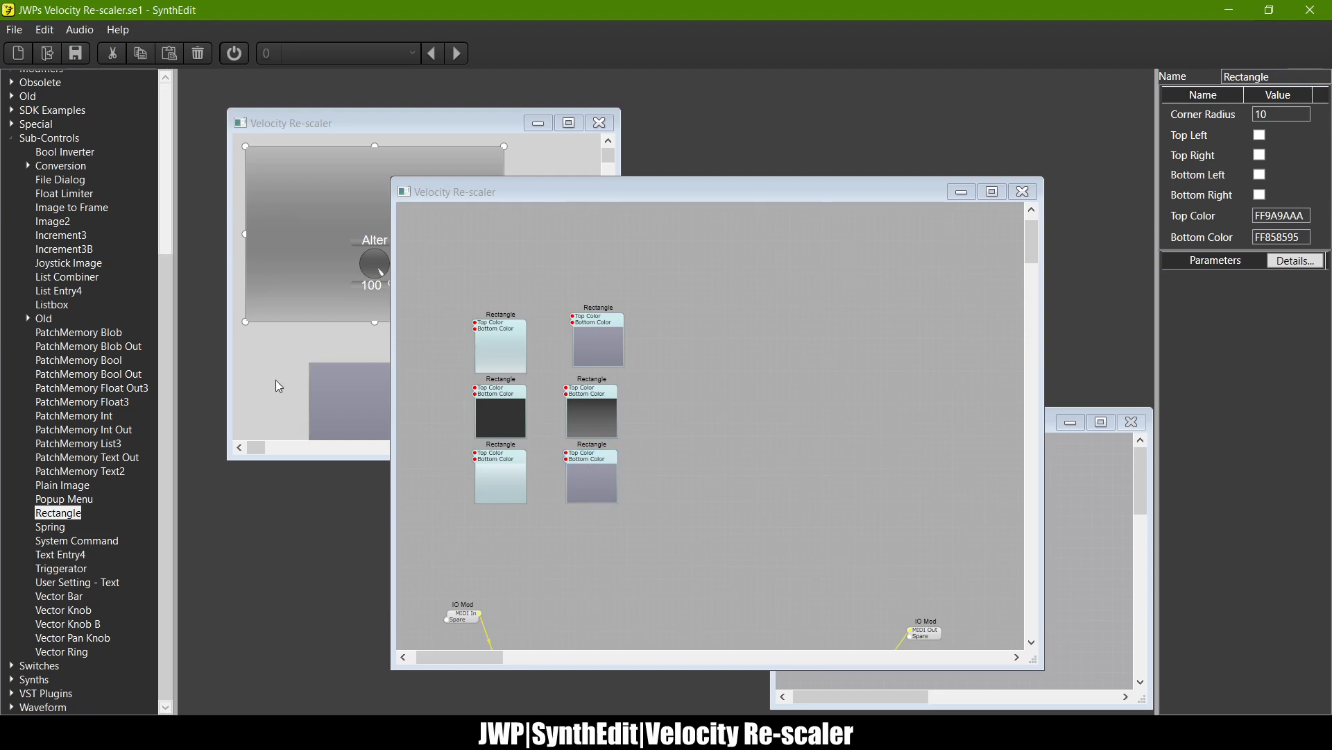
Step: Add a PatchMemory Text2 module in the free area beside the rectangles and a Text Entry4 module next to it
{"action": "left_click", "coordinate": [12, 138]}
{"action": "left_click", "coordinate": [13, 386]}
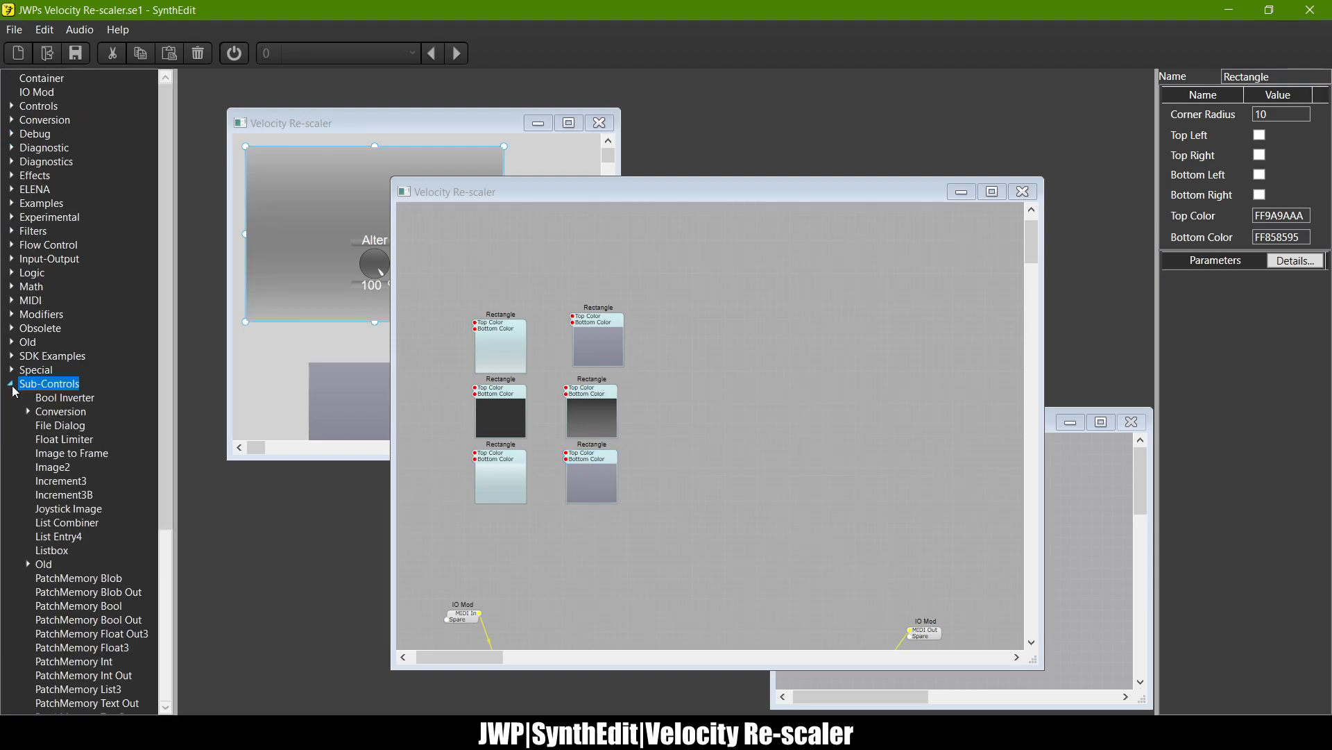
{"action": "scroll", "coordinate": [164, 133], "scroll_direction": "down", "scroll_amount": 6}
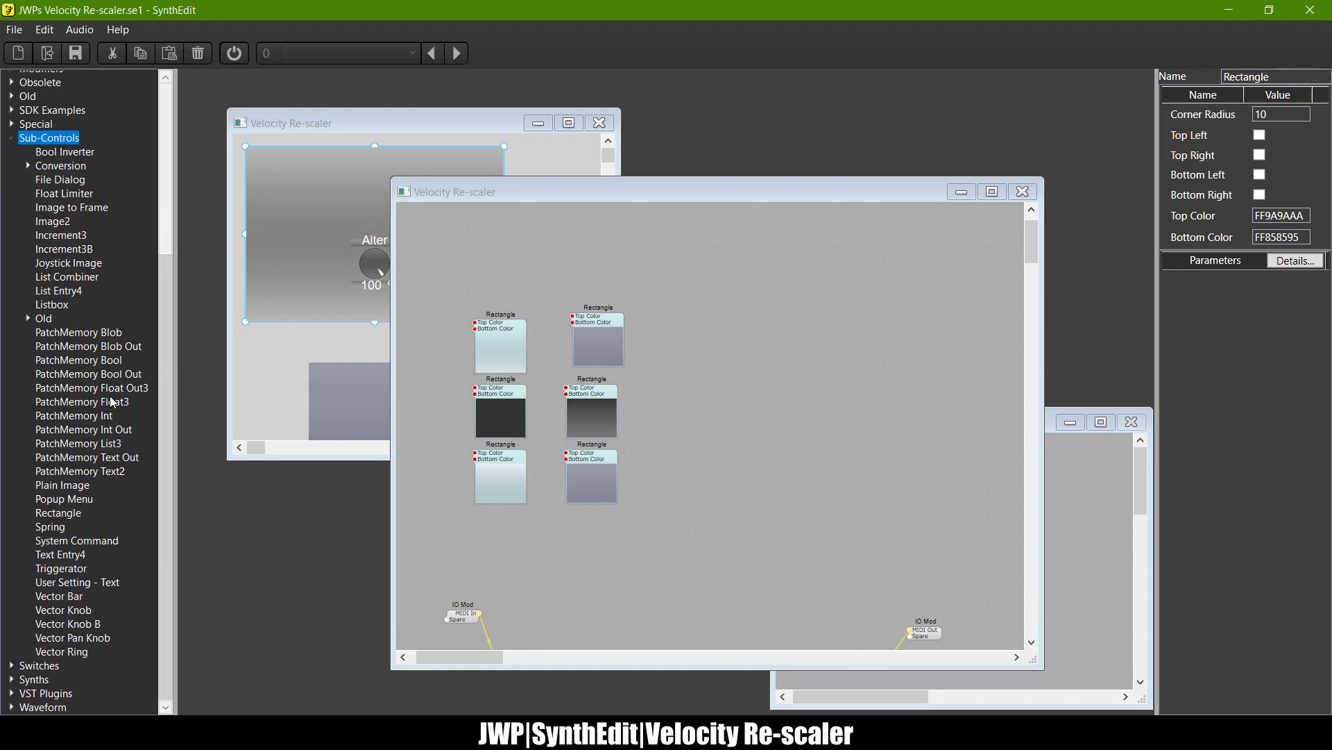
{"action": "left_click_drag", "start_coordinate": [104, 469], "coordinate": [342, 443]}
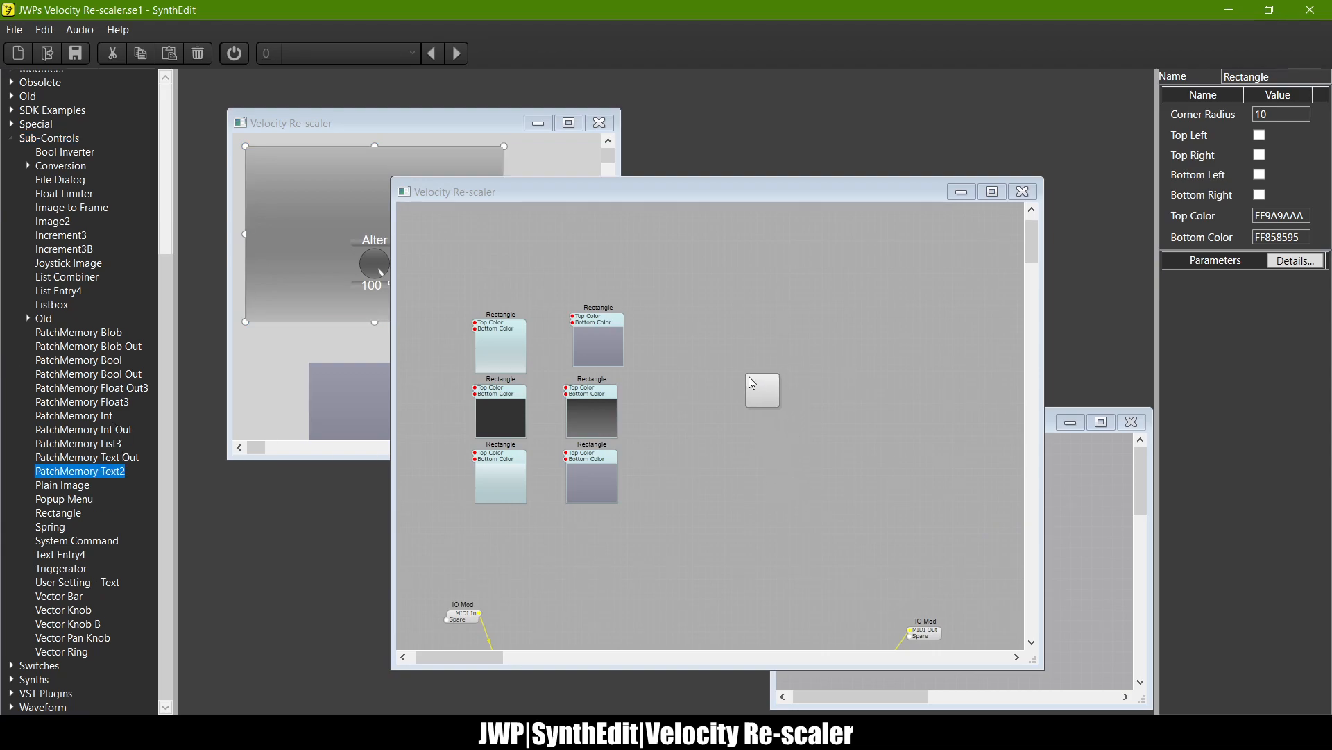
{"action": "left_click_drag", "start_coordinate": [751, 378], "coordinate": [752, 379]}
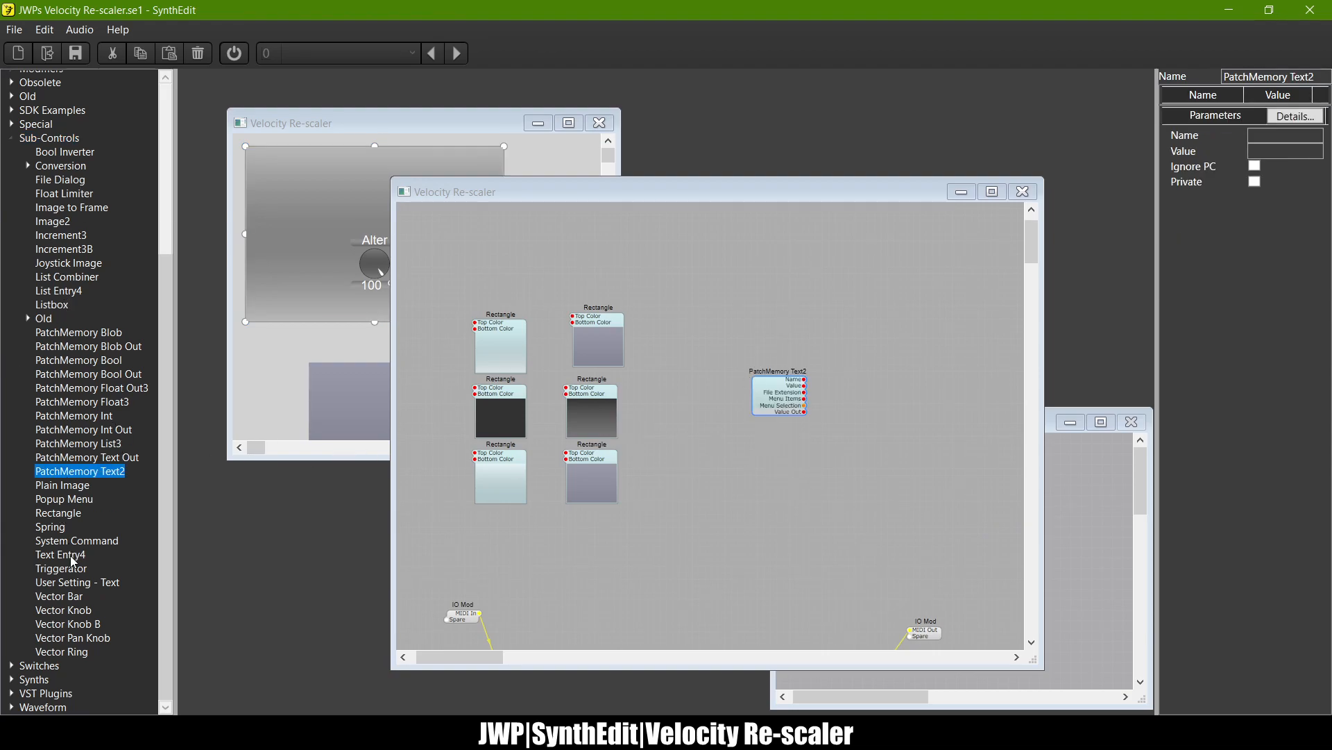
{"action": "left_click_drag", "start_coordinate": [75, 560], "coordinate": [847, 494]}
{"action": "left_click_drag", "start_coordinate": [835, 390], "coordinate": [830, 382]}
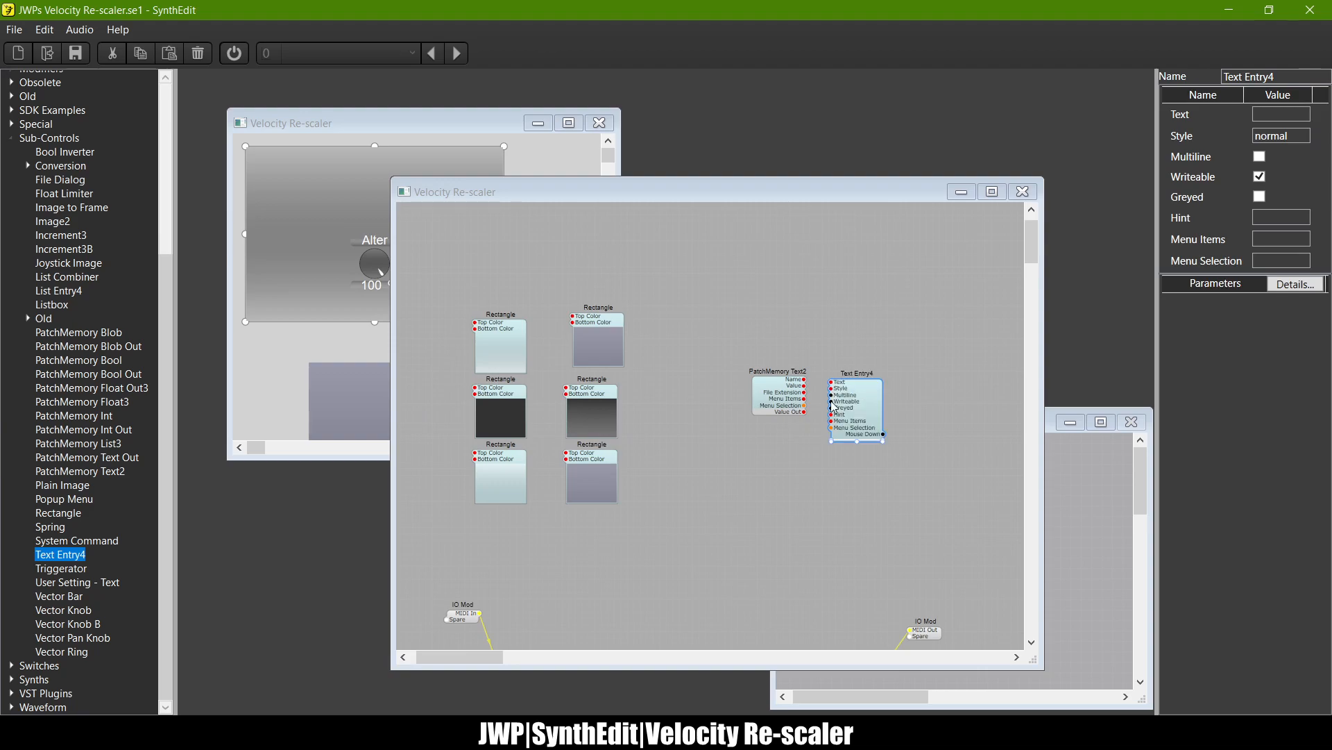
Step: Line up the PatchMemory Text2 and Text Entry4 modules and connect the PatchMemory's Value to the Text Entry4's Text pin
{"action": "scroll", "coordinate": [832, 405], "scroll_direction": "up", "scroll_amount": 3}
{"action": "left_click_drag", "start_coordinate": [858, 415], "coordinate": [850, 405]}
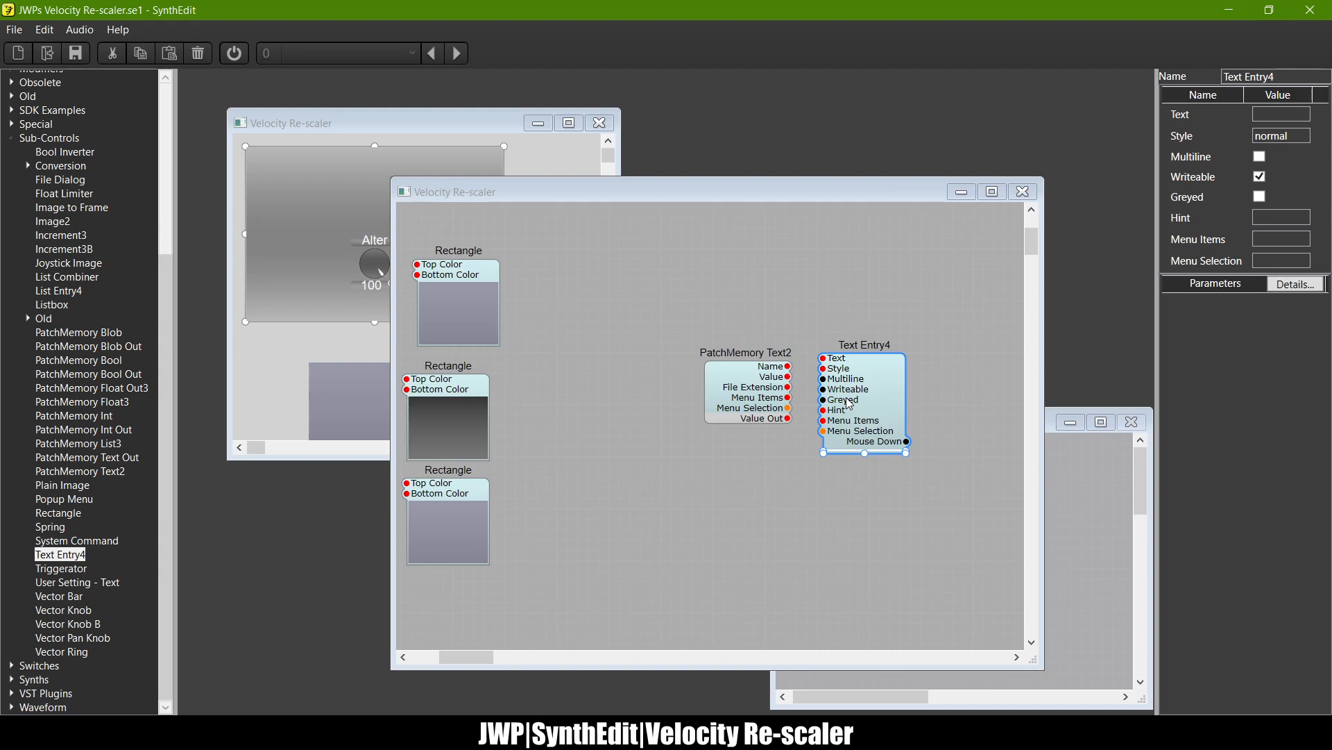
{"action": "left_click_drag", "start_coordinate": [743, 379], "coordinate": [714, 373]}
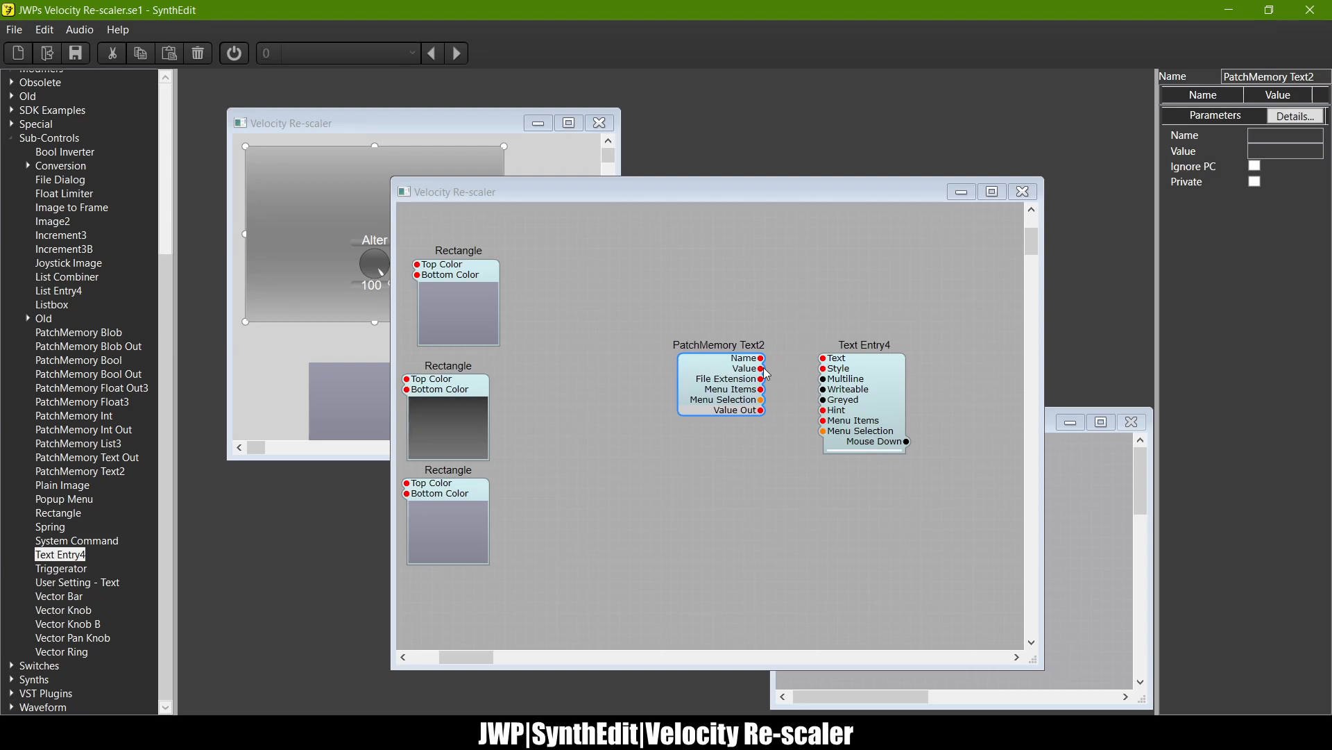
{"action": "left_click_drag", "start_coordinate": [762, 369], "coordinate": [819, 360]}
{"action": "left_click", "coordinate": [1054, 488]}
{"action": "left_click", "coordinate": [961, 533]}
{"action": "left_click_drag", "start_coordinate": [961, 532], "coordinate": [965, 527]}
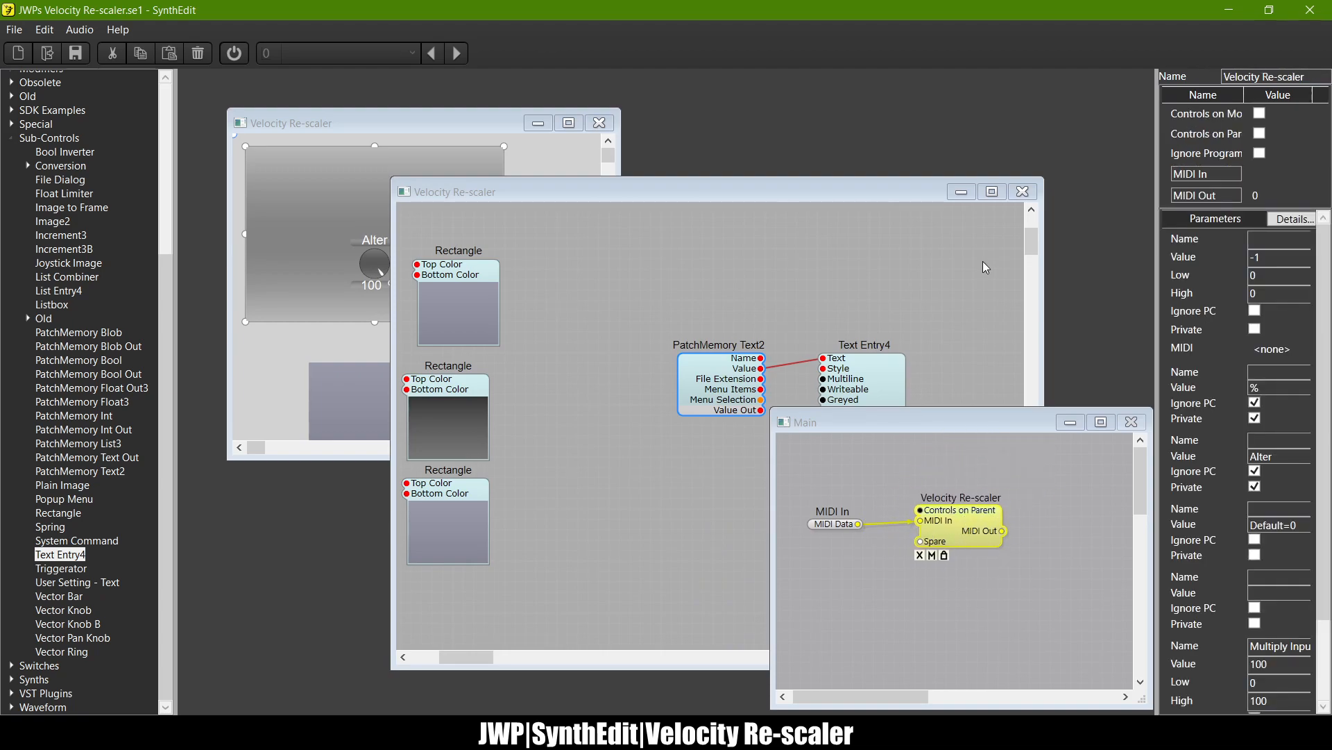
{"action": "left_click", "coordinate": [841, 192]}
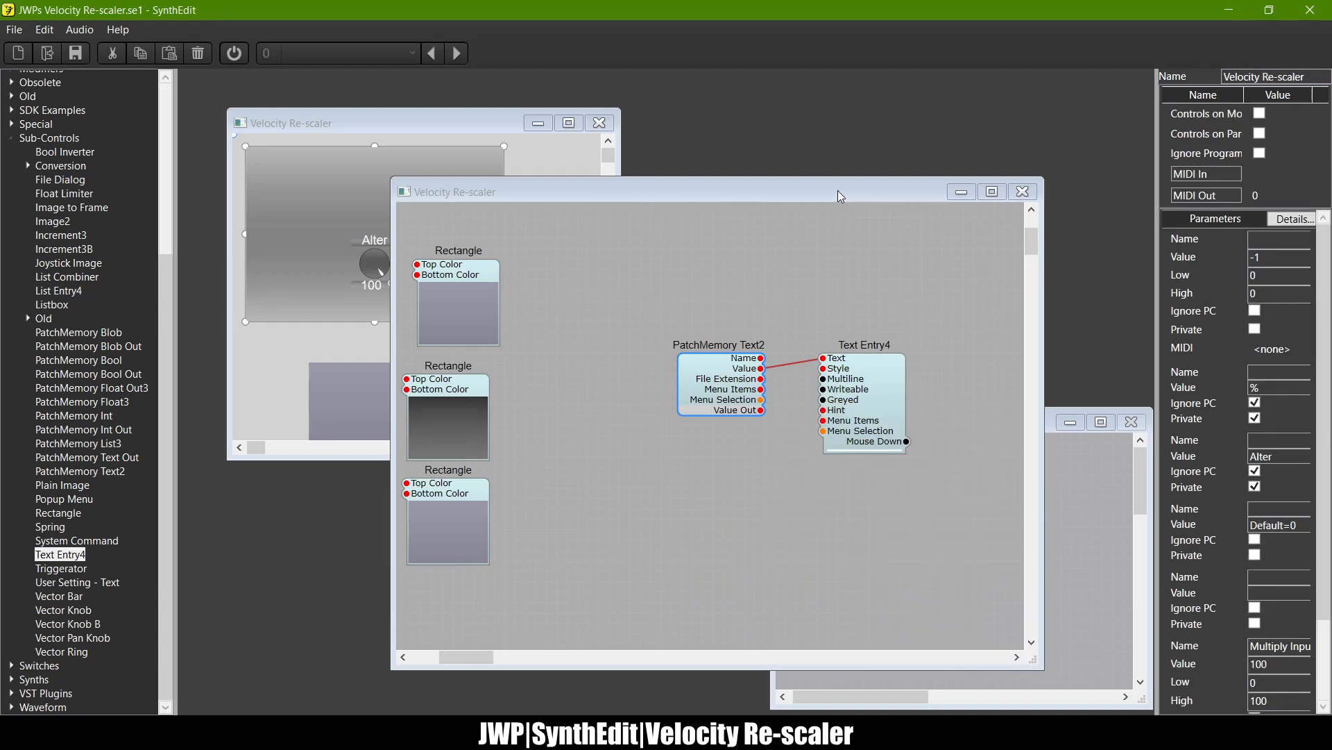
Step: Stretch the Text Entry4 module downward to make room for its text display
{"action": "left_click", "coordinate": [867, 403]}
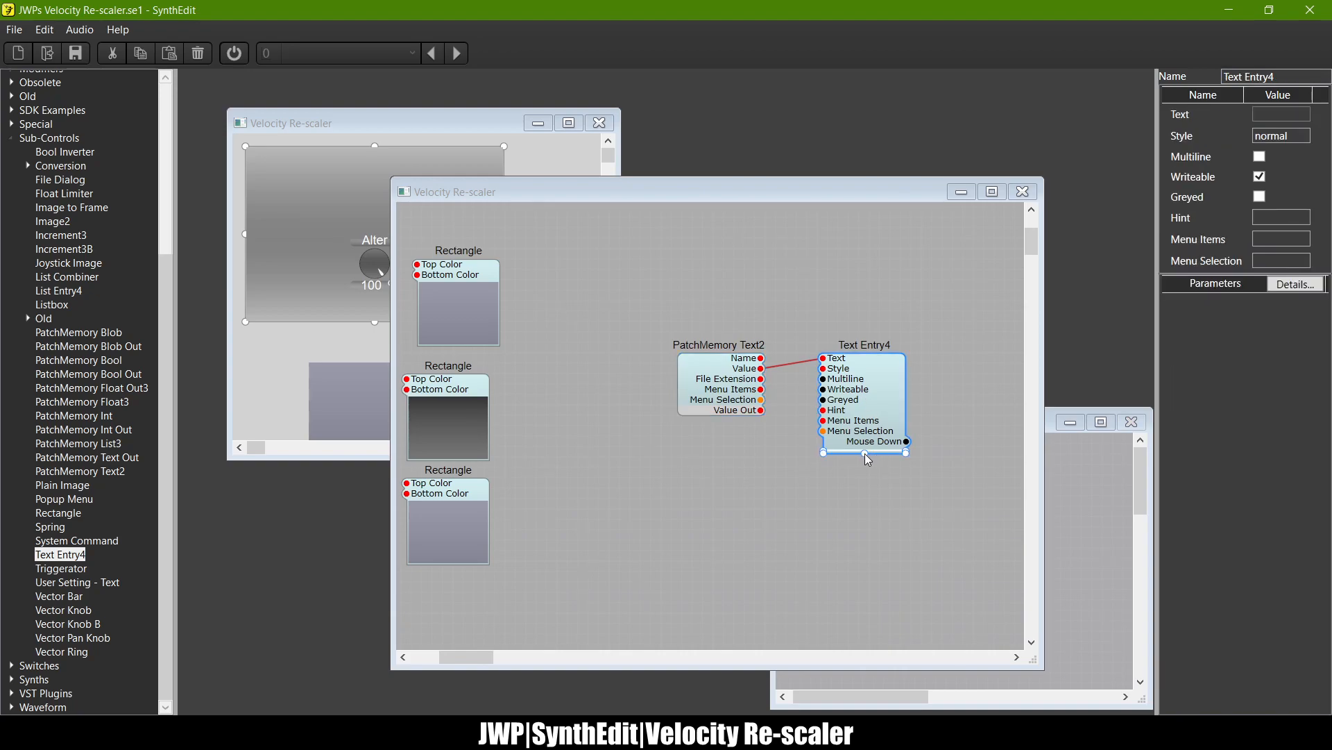
{"action": "left_click_drag", "start_coordinate": [865, 452], "coordinate": [865, 476]}
{"action": "left_click_drag", "start_coordinate": [818, 357], "coordinate": [822, 358]}
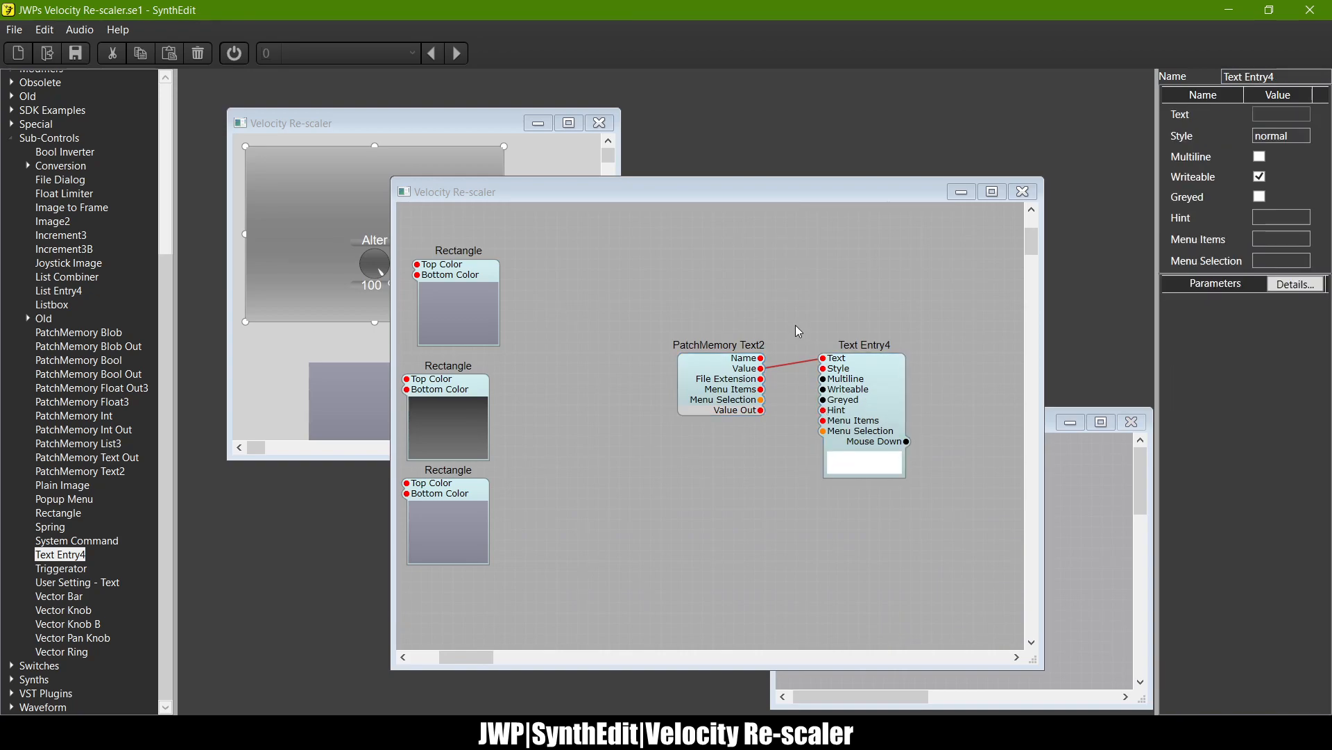
{"action": "left_click", "coordinate": [741, 380]}
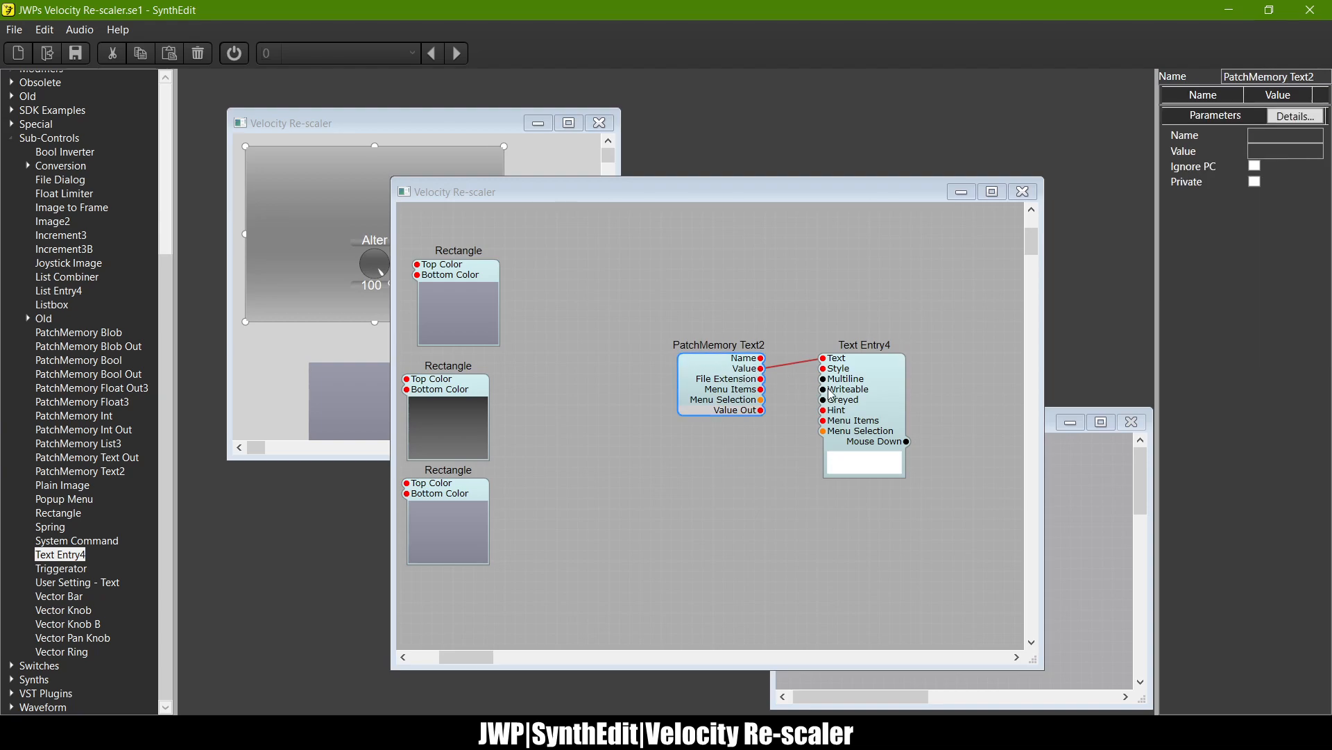
{"action": "left_click", "coordinate": [1289, 151]}
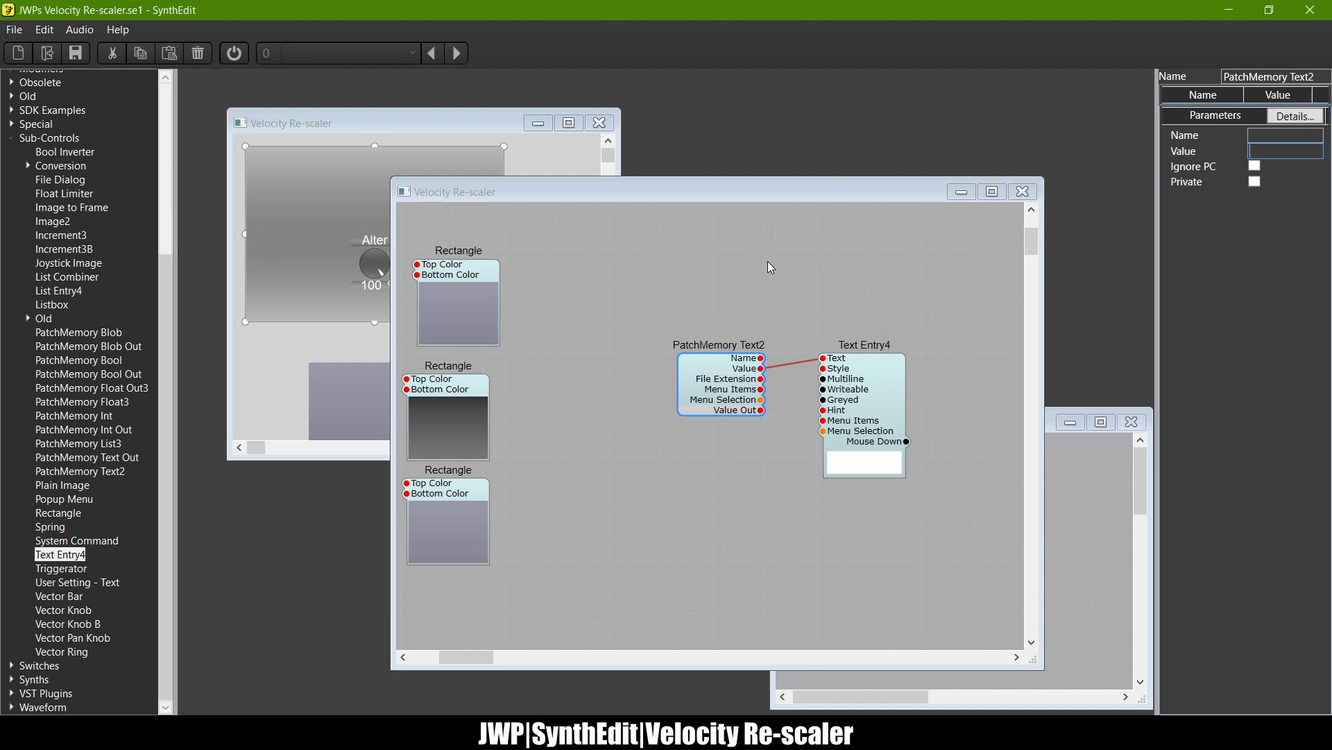
Step: Make the Text Entry4 module non-writeable and set its Style to heading 3
{"action": "left_click", "coordinate": [881, 399]}
{"action": "left_click", "coordinate": [1260, 178]}
{"action": "left_click_drag", "start_coordinate": [1303, 135], "coordinate": [1038, 175]}
{"action": "type", "text": "heading 3"}
{"action": "key", "text": "Tab"}
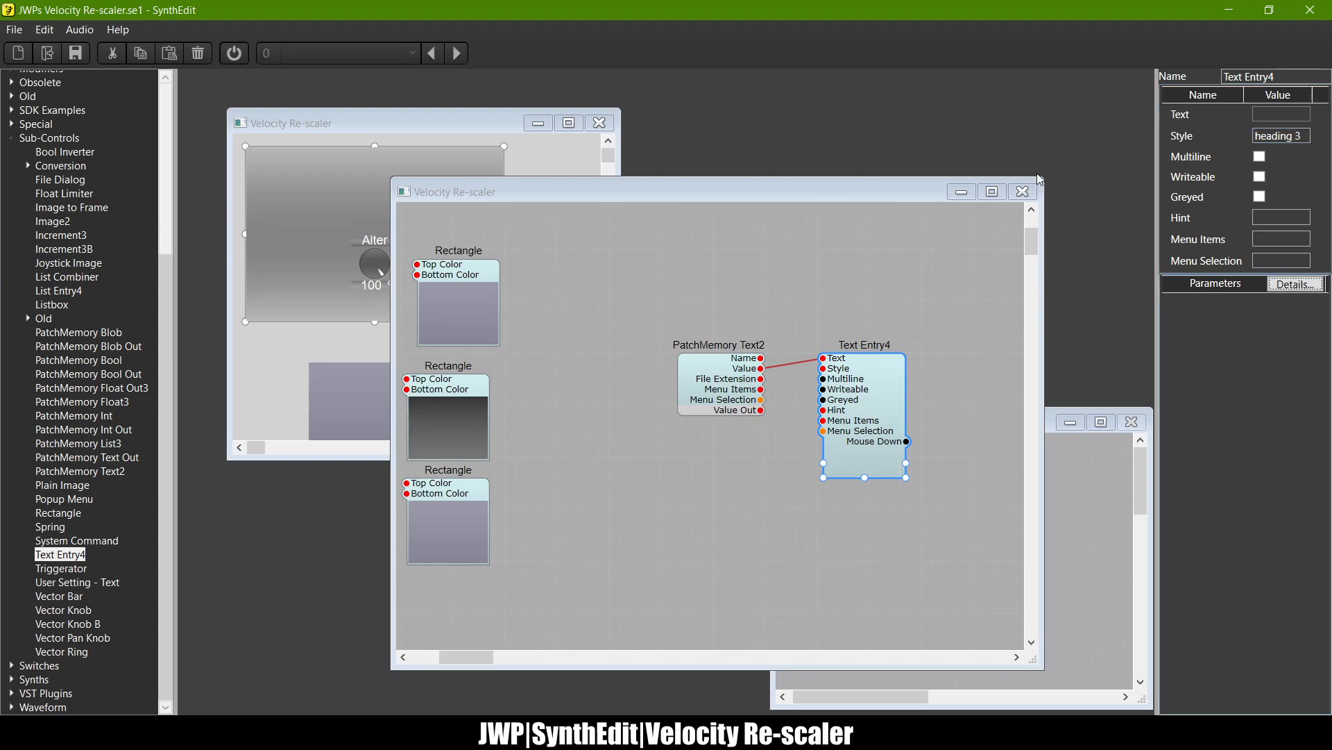
Step: Set the PatchMemory Text2 module's Value to "Velocity Re-scaler"
{"action": "left_click", "coordinate": [716, 367]}
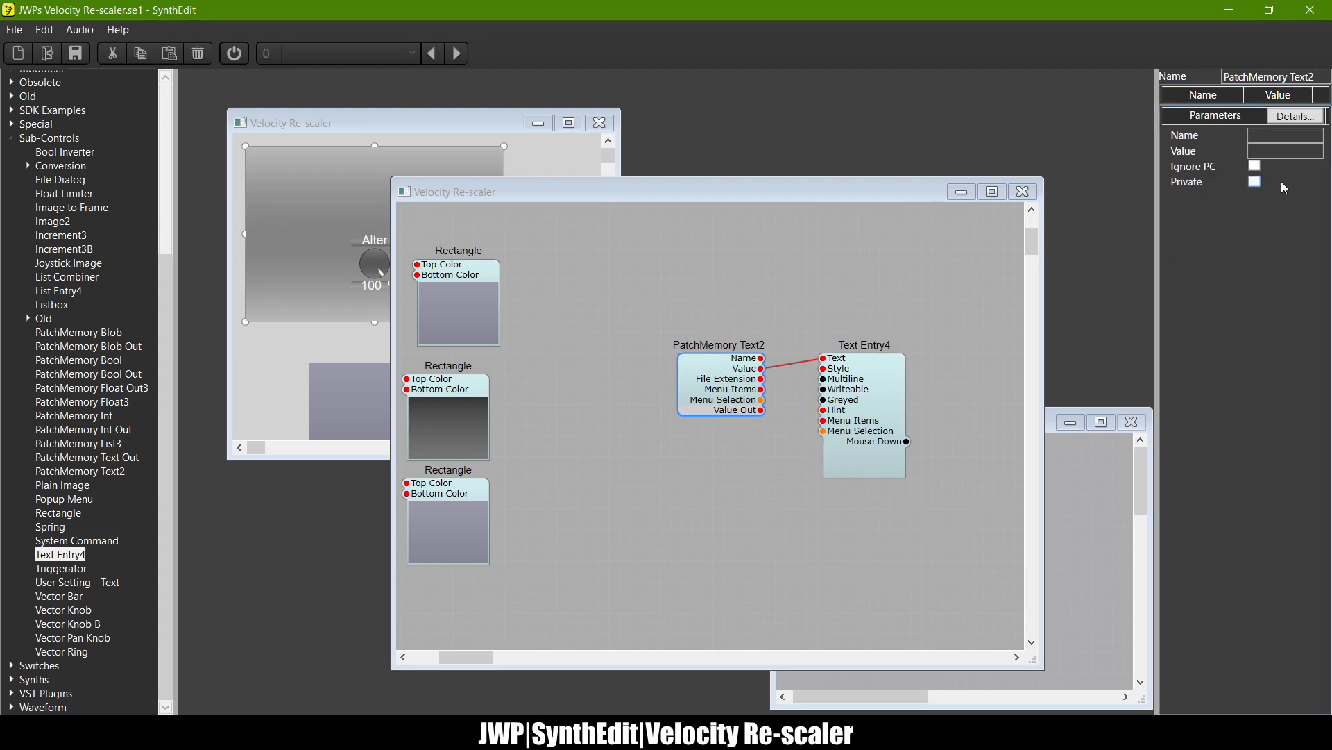
{"action": "left_click", "coordinate": [1275, 152]}
{"action": "type", "text": "Velocity Re-scaler"}
{"action": "key", "text": "Tab"}
Step: Widen the title label until its whole text fits, place it near the panel background's upper-left corner, and widen the panel window
{"action": "left_click", "coordinate": [489, 128]}
{"action": "left_click", "coordinate": [520, 321]}
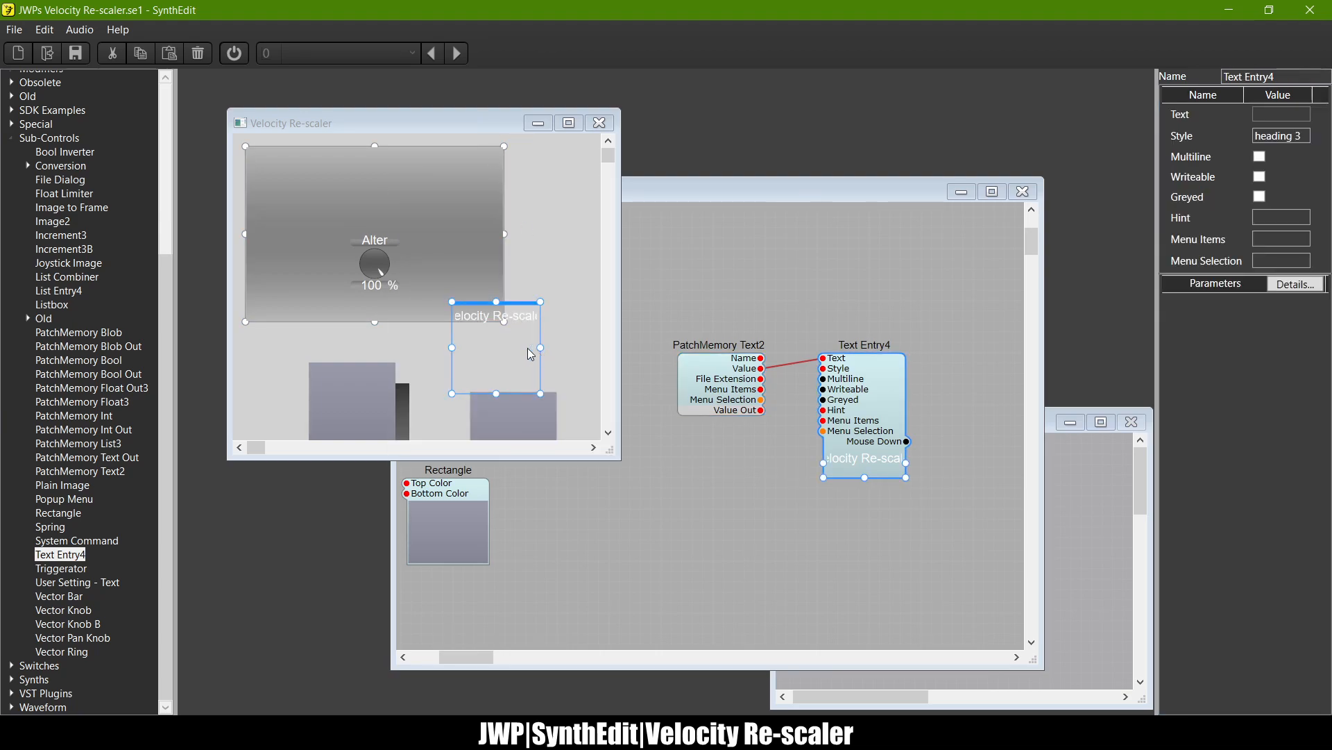
{"action": "left_click_drag", "start_coordinate": [541, 347], "coordinate": [574, 347]}
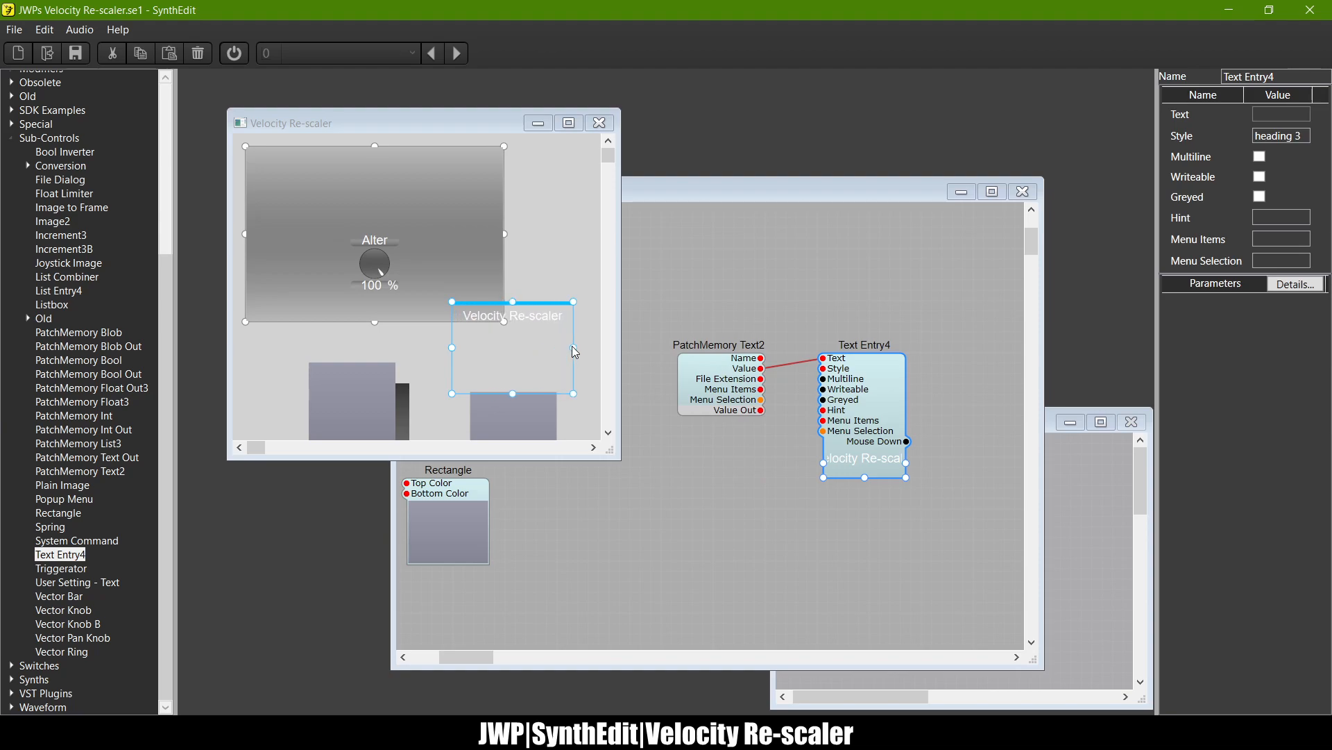
{"action": "left_click_drag", "start_coordinate": [531, 301], "coordinate": [328, 152]}
{"action": "left_click_drag", "start_coordinate": [306, 235], "coordinate": [309, 176]}
{"action": "left_click_drag", "start_coordinate": [317, 148], "coordinate": [318, 163]}
{"action": "left_click", "coordinate": [562, 223]}
{"action": "left_click_drag", "start_coordinate": [619, 317], "coordinate": [893, 340]}
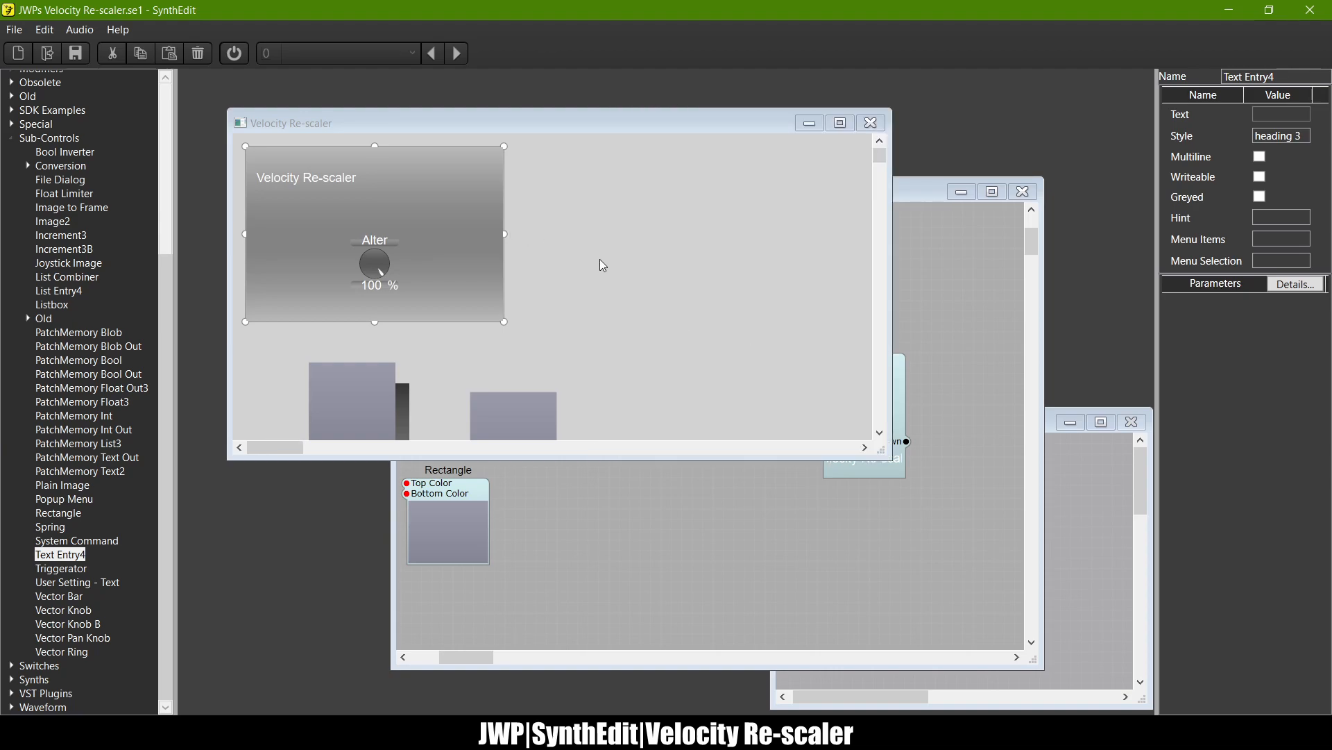
Step: Set both the Top Color and Bottom Color of the second column's uppermost rectangle module to FF000000
{"action": "left_click", "coordinate": [980, 384]}
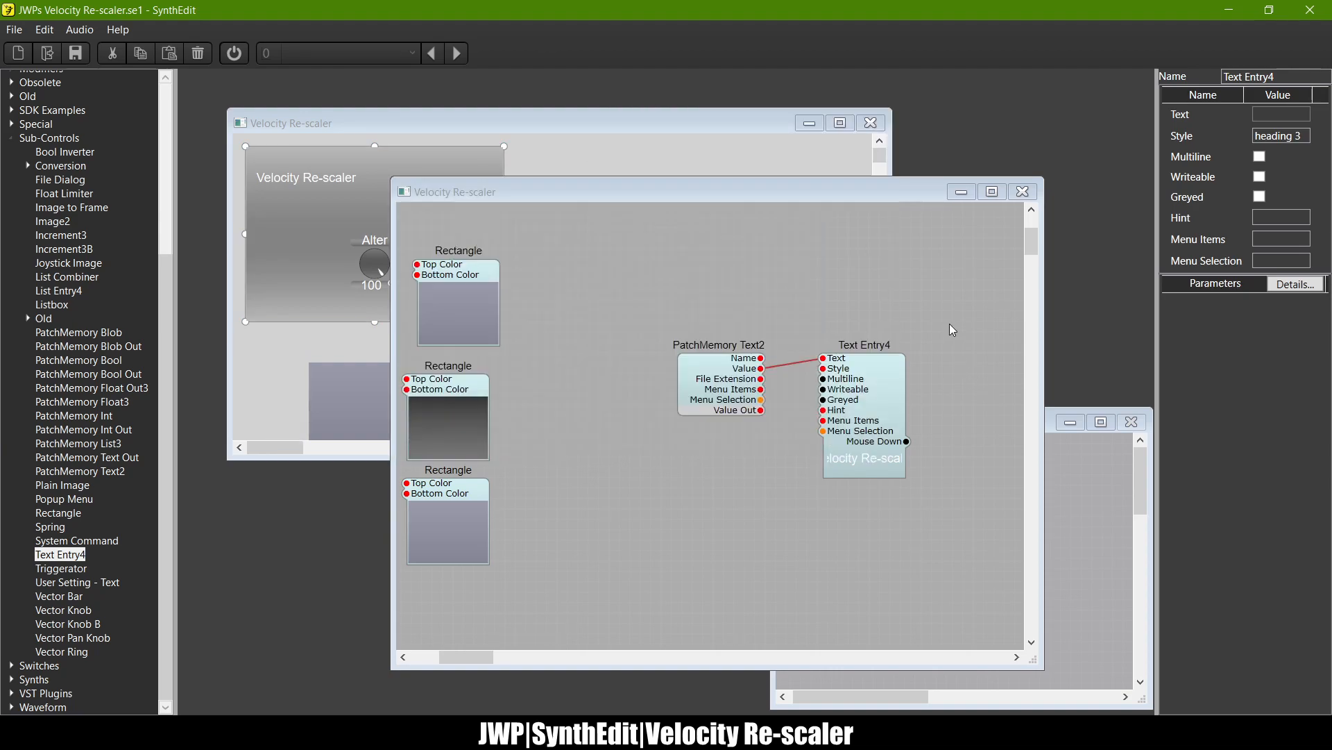
{"action": "scroll", "coordinate": [594, 385], "scroll_direction": "left", "scroll_amount": 5}
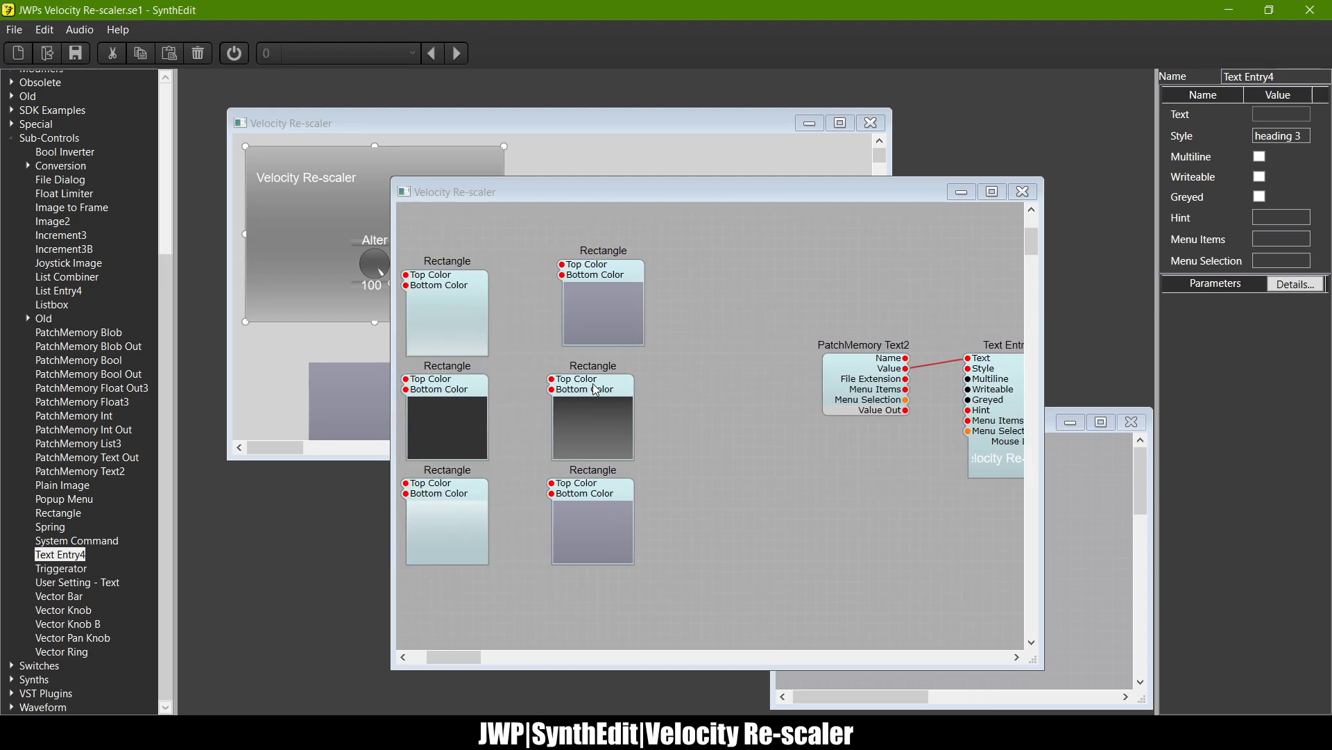
{"action": "left_click", "coordinate": [605, 267]}
{"action": "left_click", "coordinate": [1311, 216]}
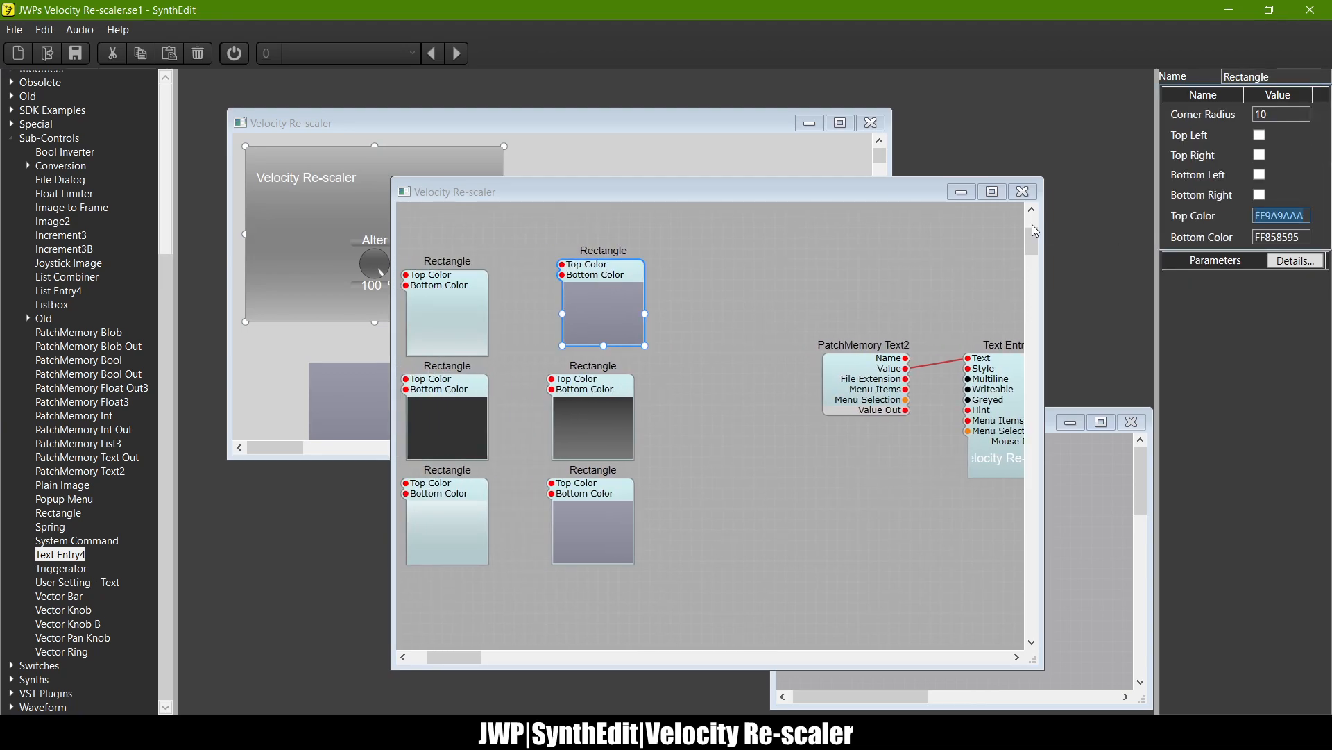
{"action": "type", "text": "FF000000"}
{"action": "key", "text": "Return"}
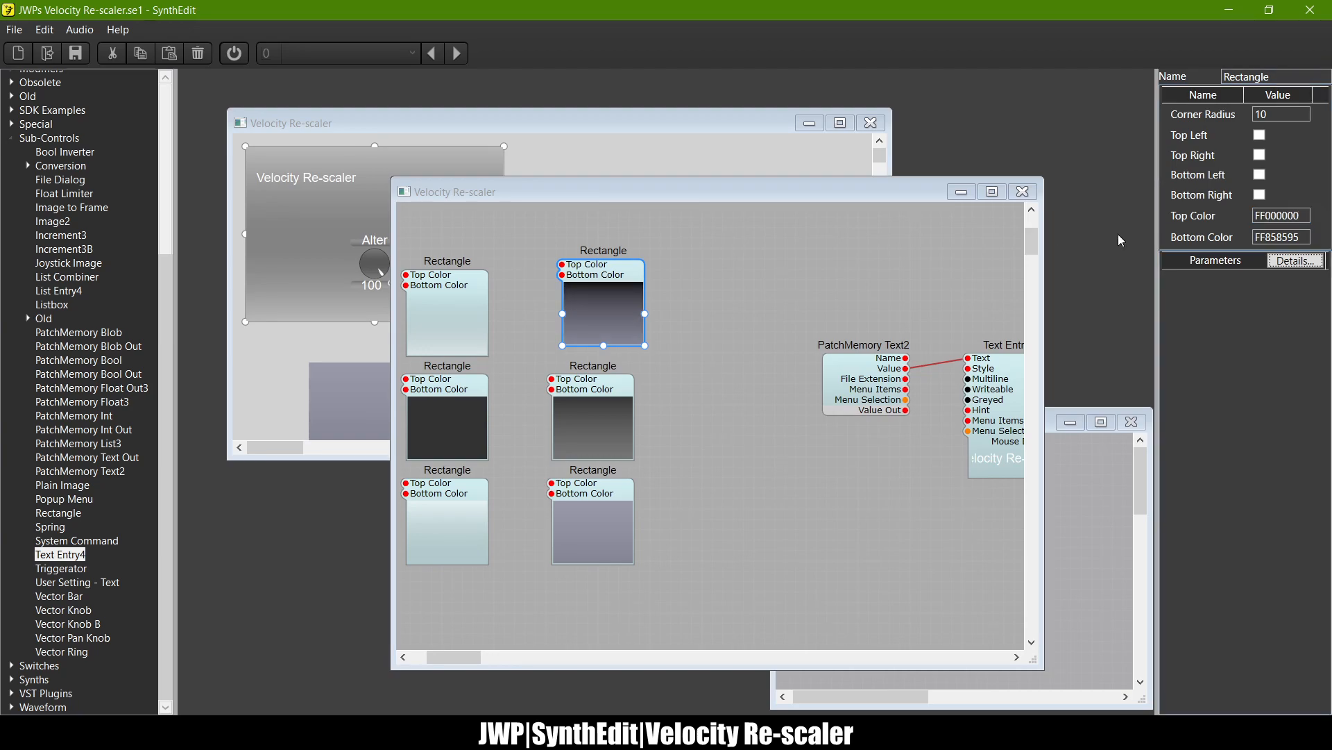
{"action": "left_click", "coordinate": [1301, 234]}
{"action": "type", "text": "F"}
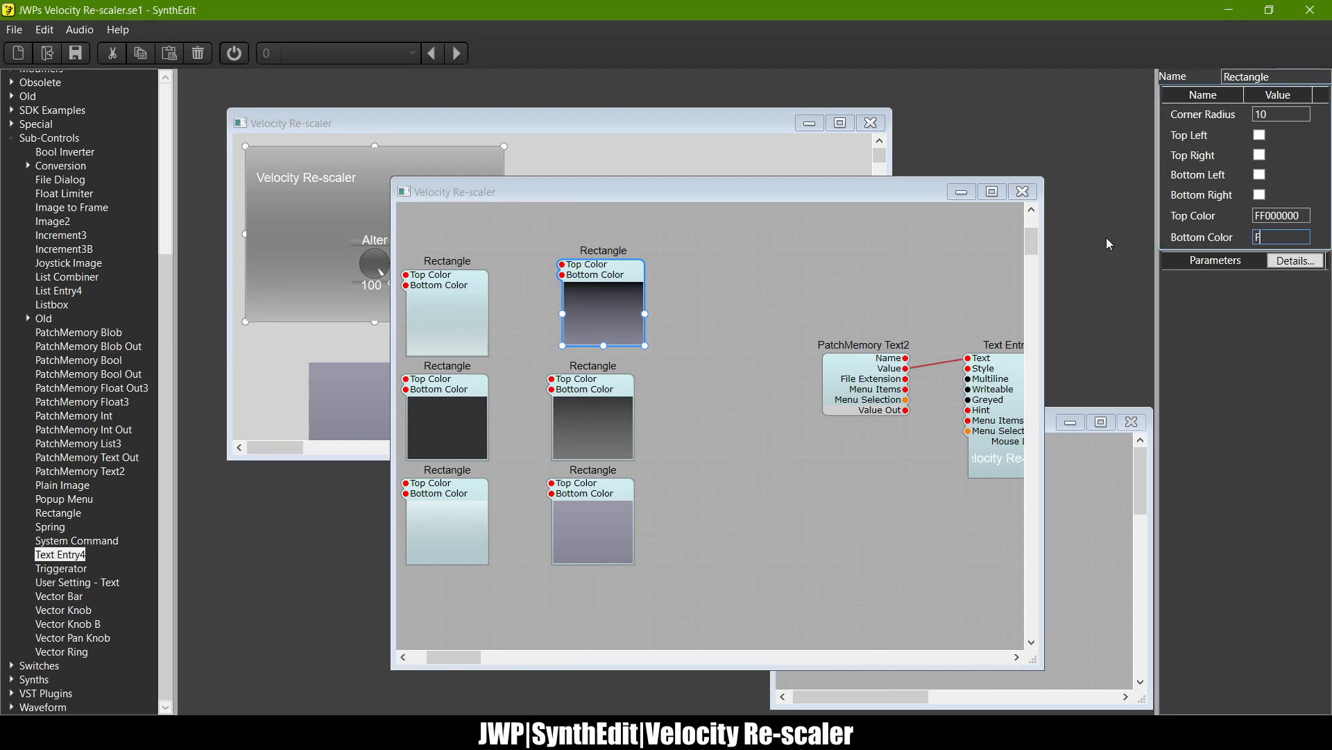
{"action": "type", "text": "F000000"}
{"action": "key", "text": "Return"}
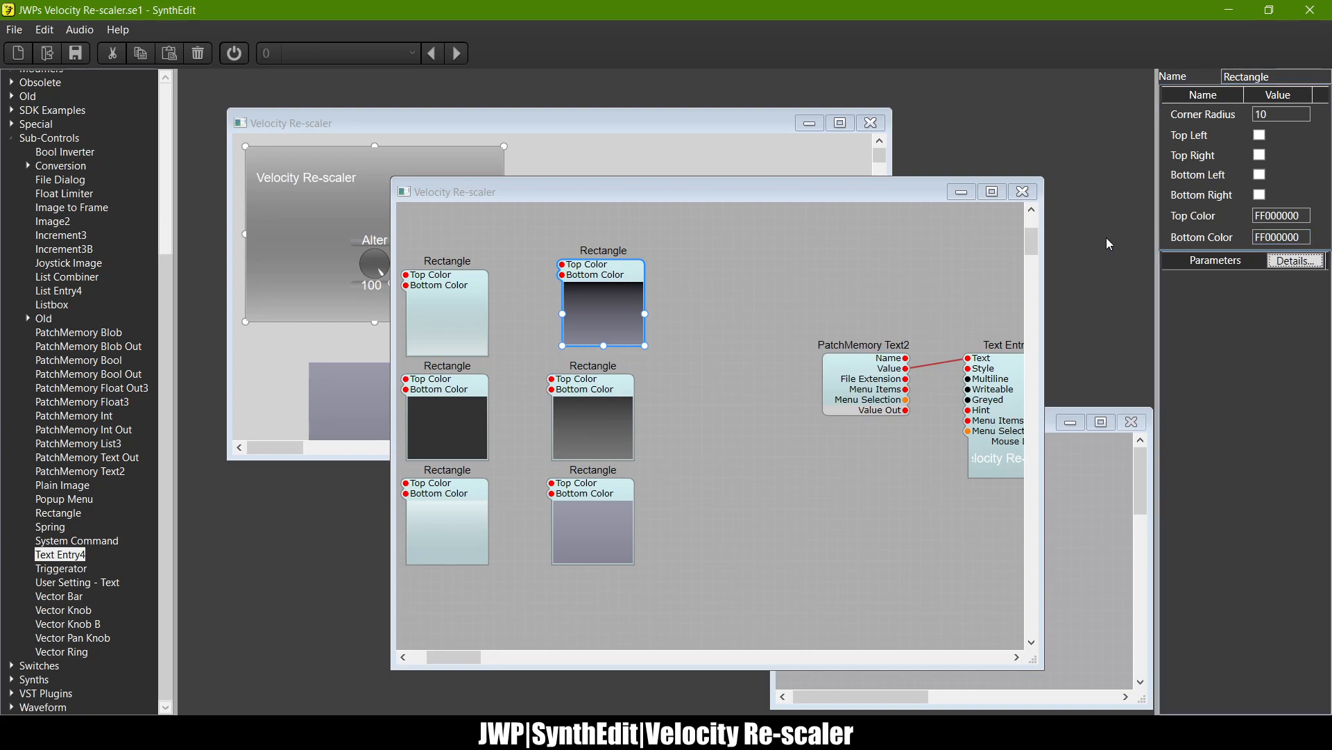
Step: Set both the Top Color and Bottom Color of the second column's lowest rectangle module to FF000000
{"action": "left_click", "coordinate": [603, 490]}
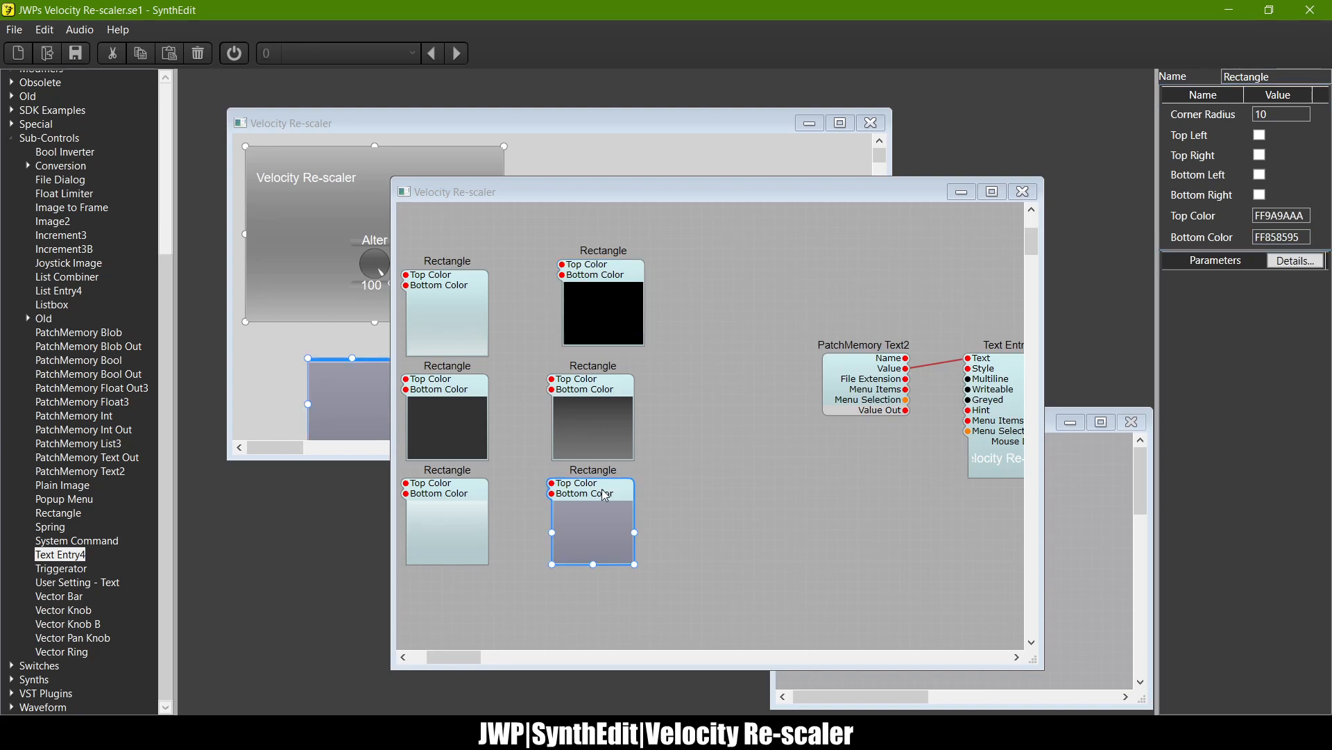
{"action": "left_click_drag", "start_coordinate": [1309, 216], "coordinate": [1268, 233]}
{"action": "type", "text": "000000"}
{"action": "key", "text": "Return"}
{"action": "left_click", "coordinate": [1301, 237]}
{"action": "key", "text": "BackSpace"}
{"action": "key", "text": "BackSpace"}
{"action": "key", "text": "BackSpace"}
{"action": "key", "text": "BackSpace"}
{"action": "key", "text": "BackSpace"}
{"action": "key", "text": "BackSpace"}
{"action": "type", "text": "000000"}
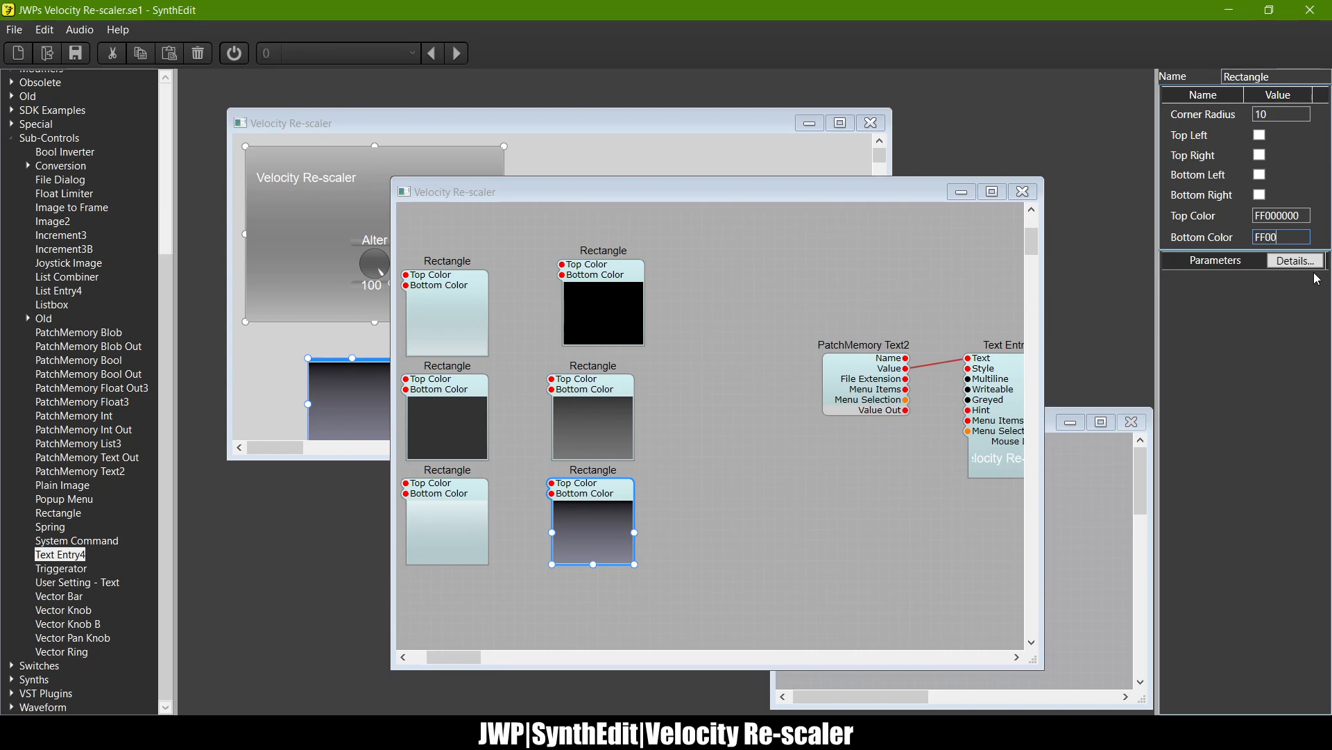
{"action": "key", "text": "Return"}
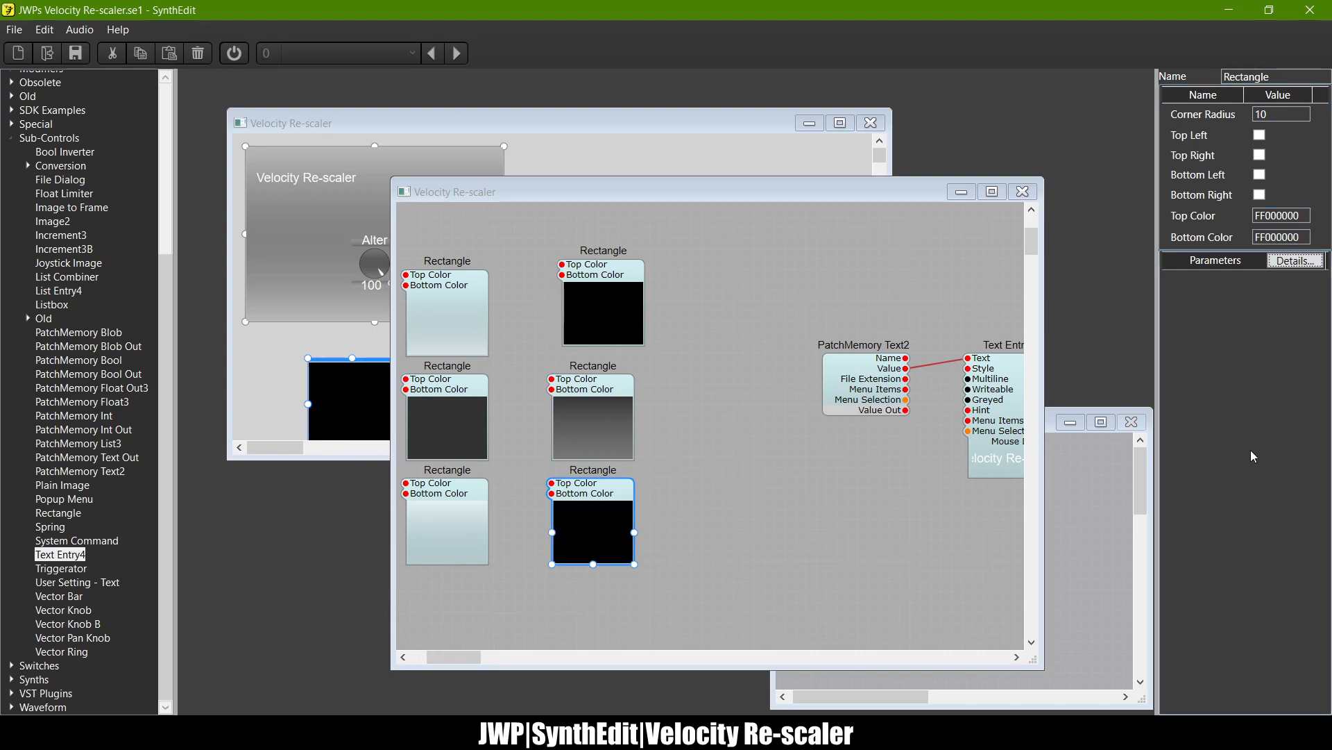
Step: Move the nearer black rectangle just below the panel title and resize it into a thin line reaching the panel's right edge
{"action": "left_click", "coordinate": [639, 135]}
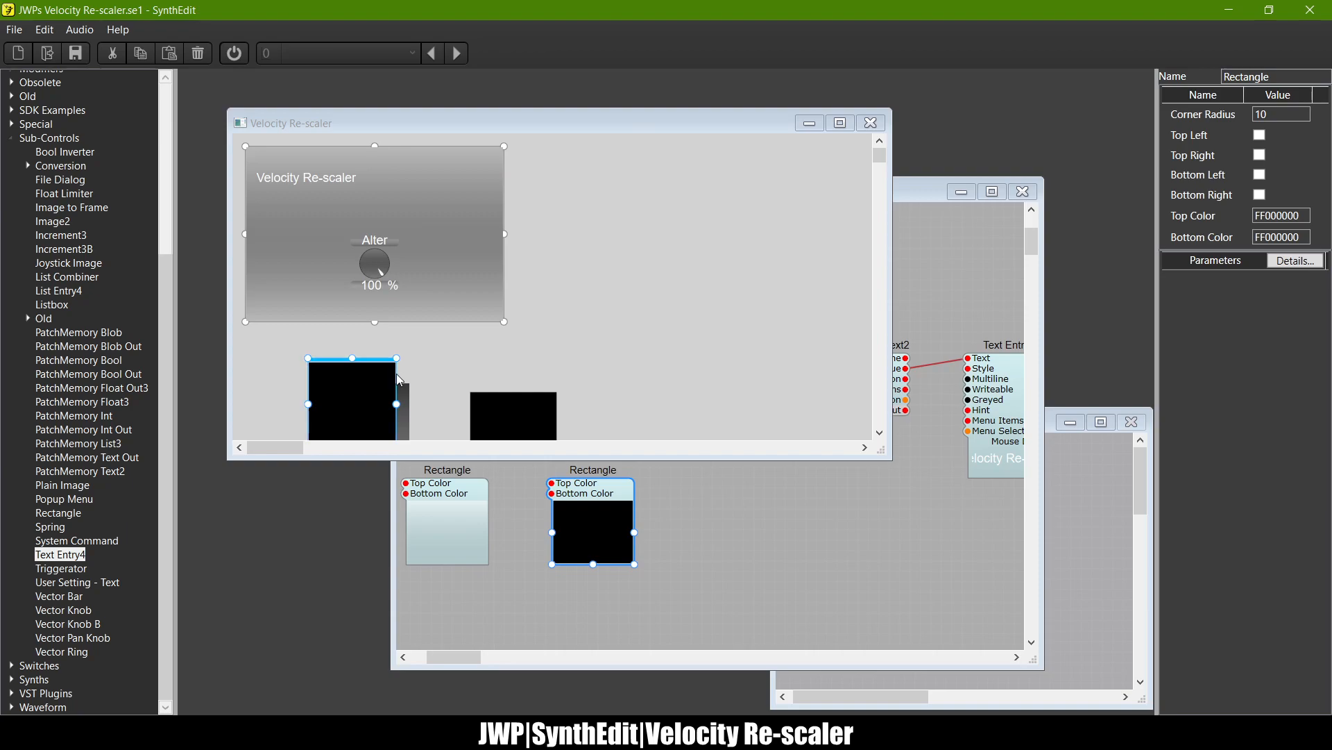
{"action": "left_click_drag", "start_coordinate": [374, 368], "coordinate": [306, 195]}
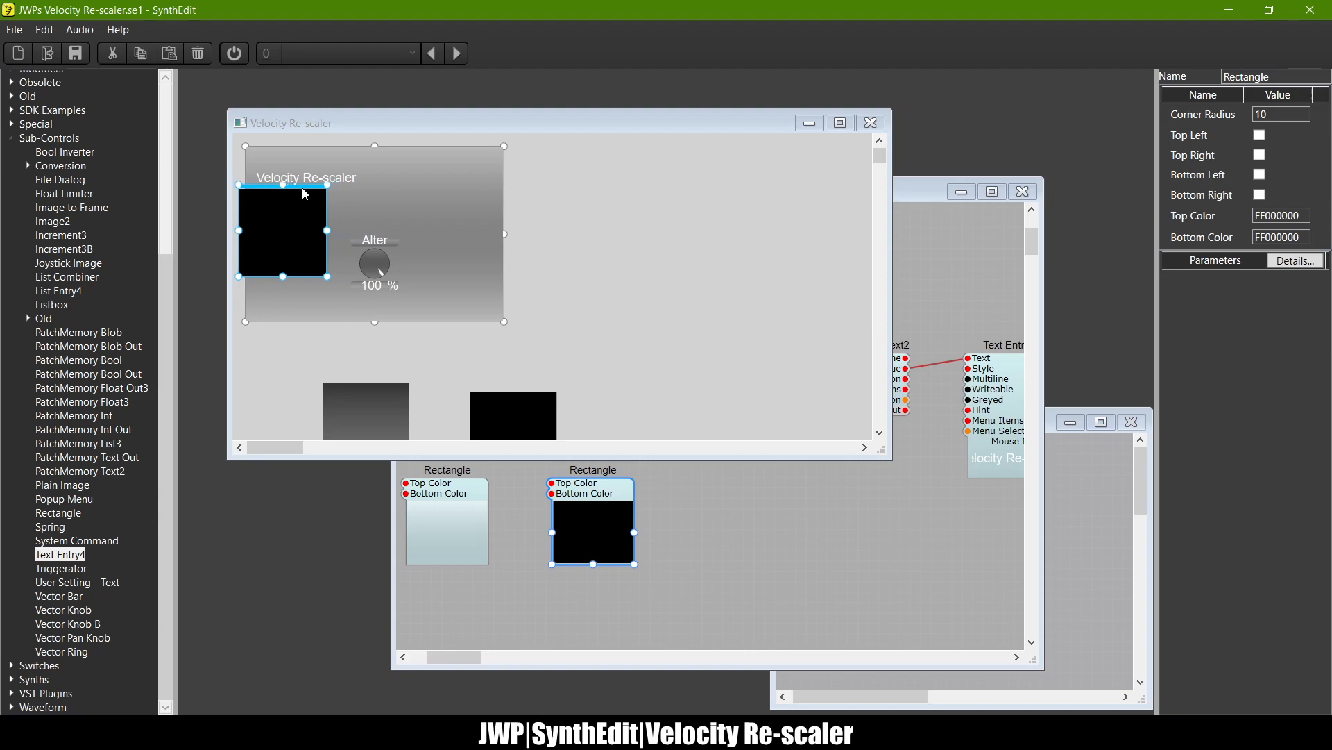
{"action": "left_click_drag", "start_coordinate": [283, 277], "coordinate": [292, 198]}
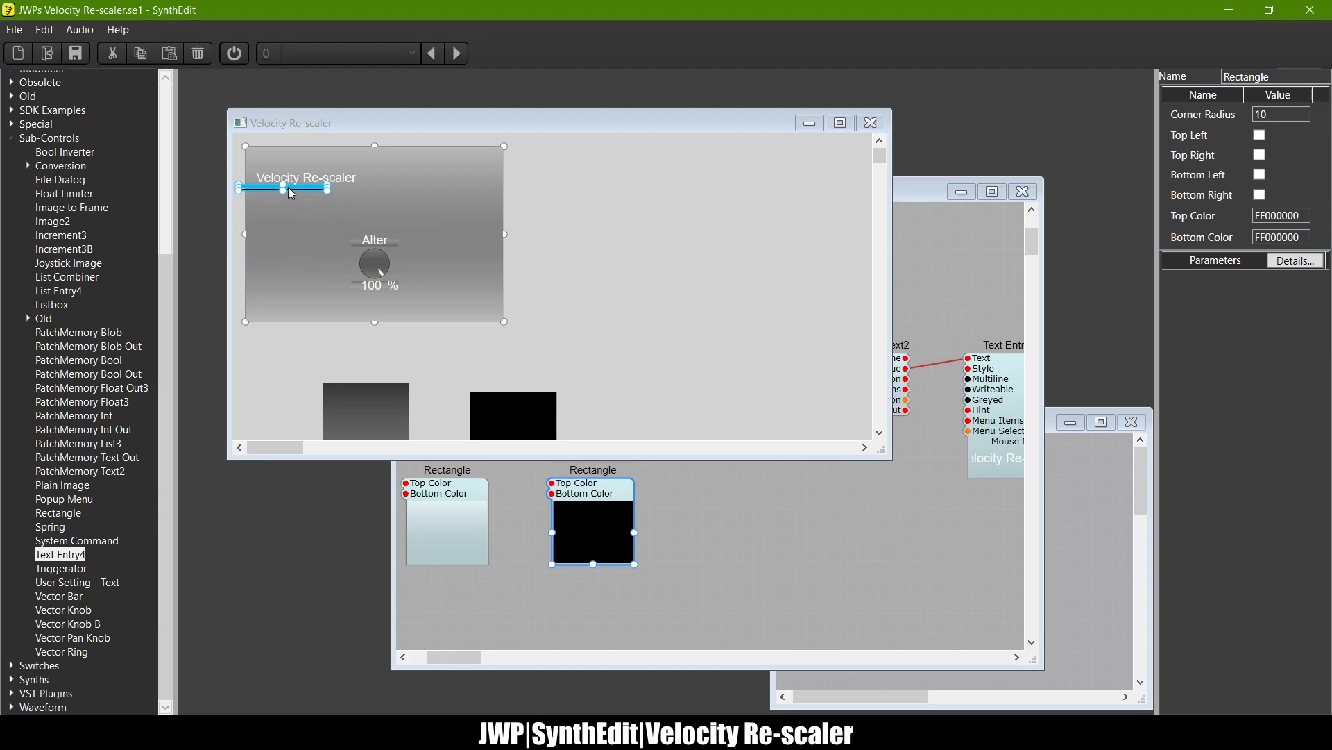
{"action": "scroll", "coordinate": [315, 189], "scroll_direction": "up", "scroll_amount": 2}
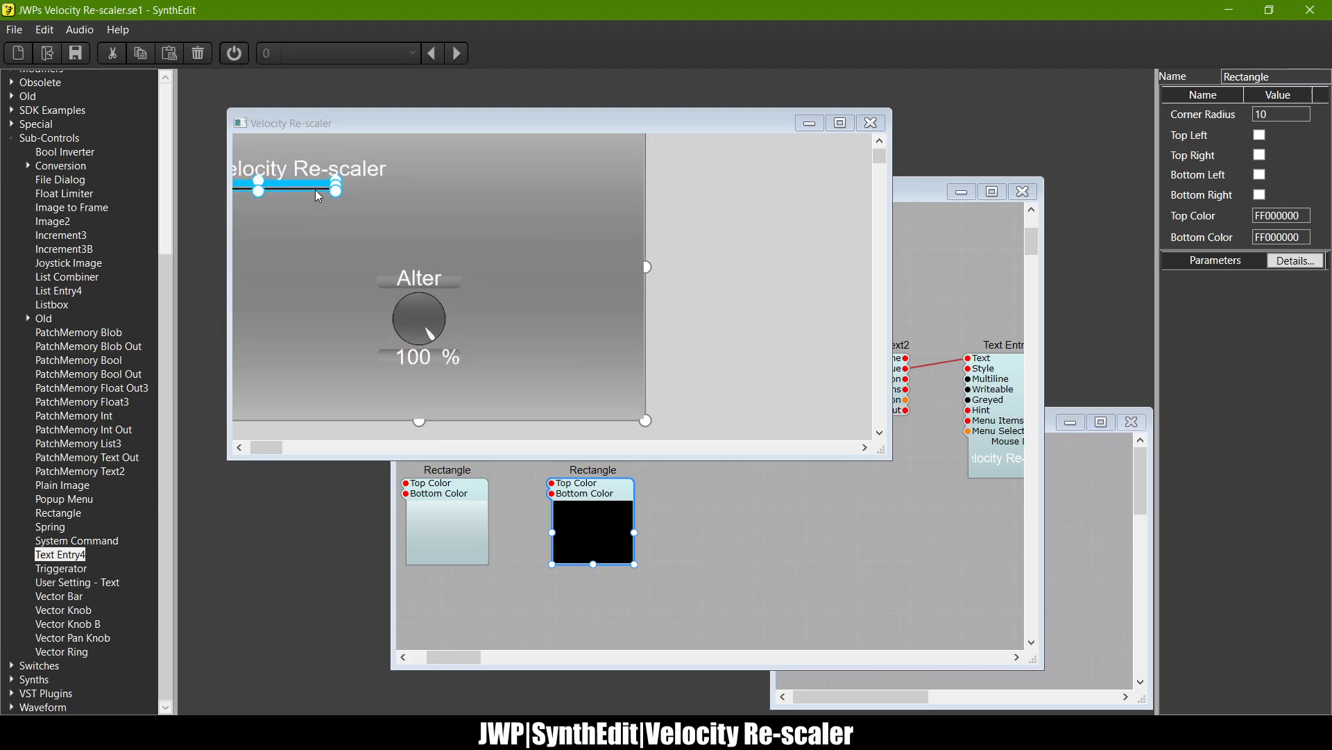
{"action": "left_click_drag", "start_coordinate": [257, 191], "coordinate": [652, 204]}
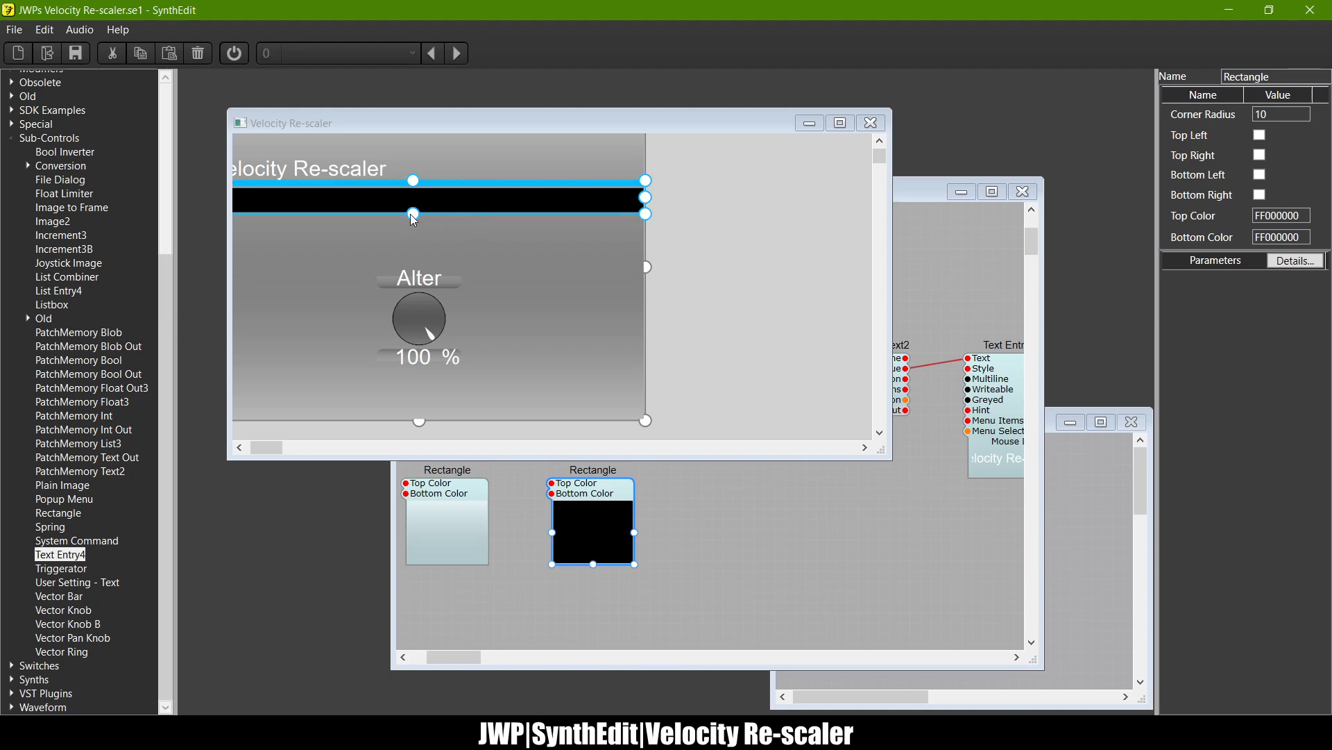
{"action": "left_click_drag", "start_coordinate": [412, 214], "coordinate": [418, 187]}
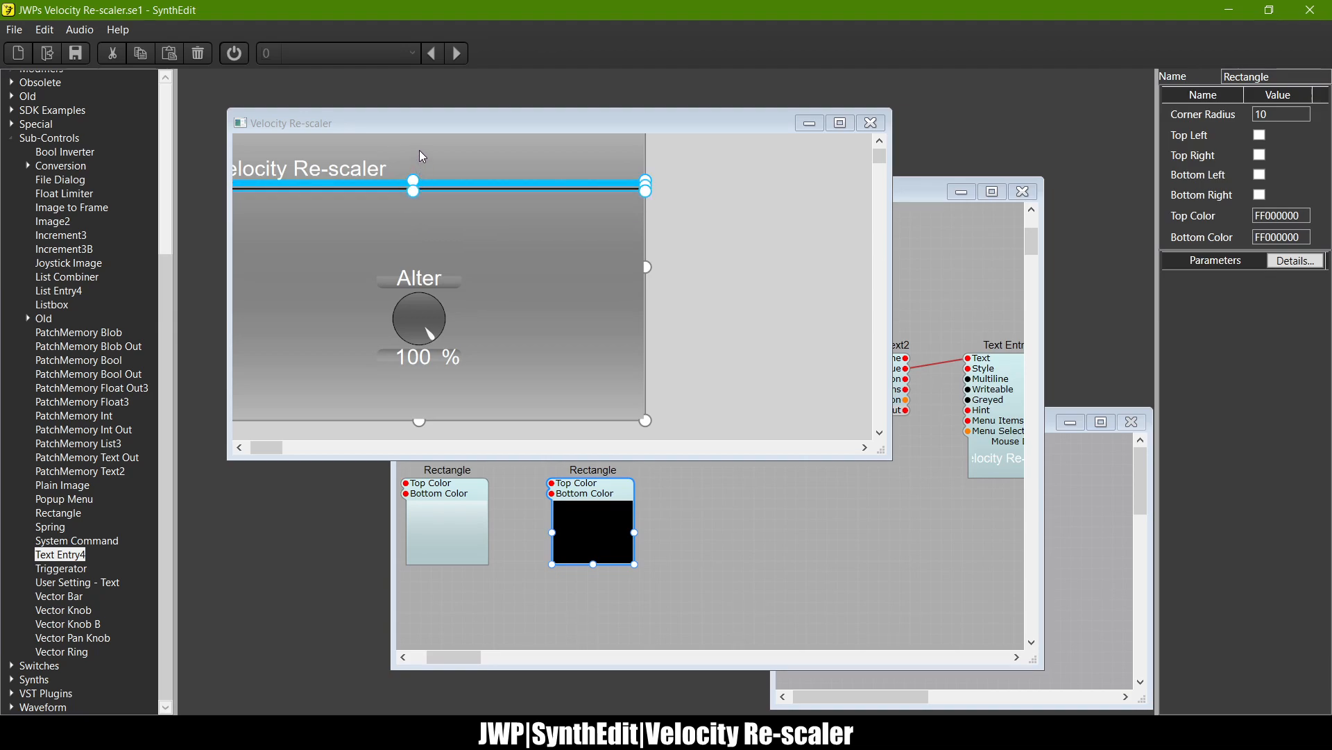
{"action": "left_click_drag", "start_coordinate": [585, 267], "coordinate": [647, 330]}
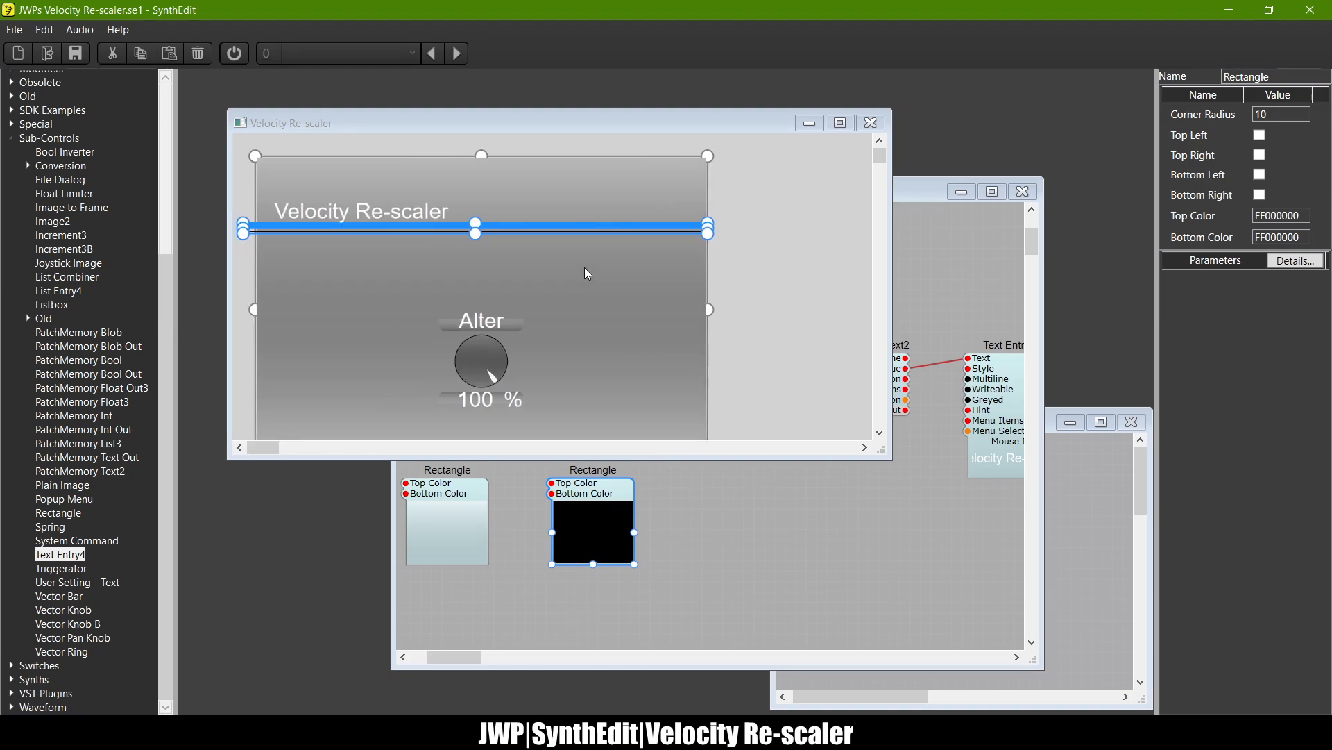
Step: Move the other black rectangle below the first line and resize it into a second thin line spanning the panel's width
{"action": "left_click", "coordinate": [722, 505]}
{"action": "left_click", "coordinate": [624, 275]}
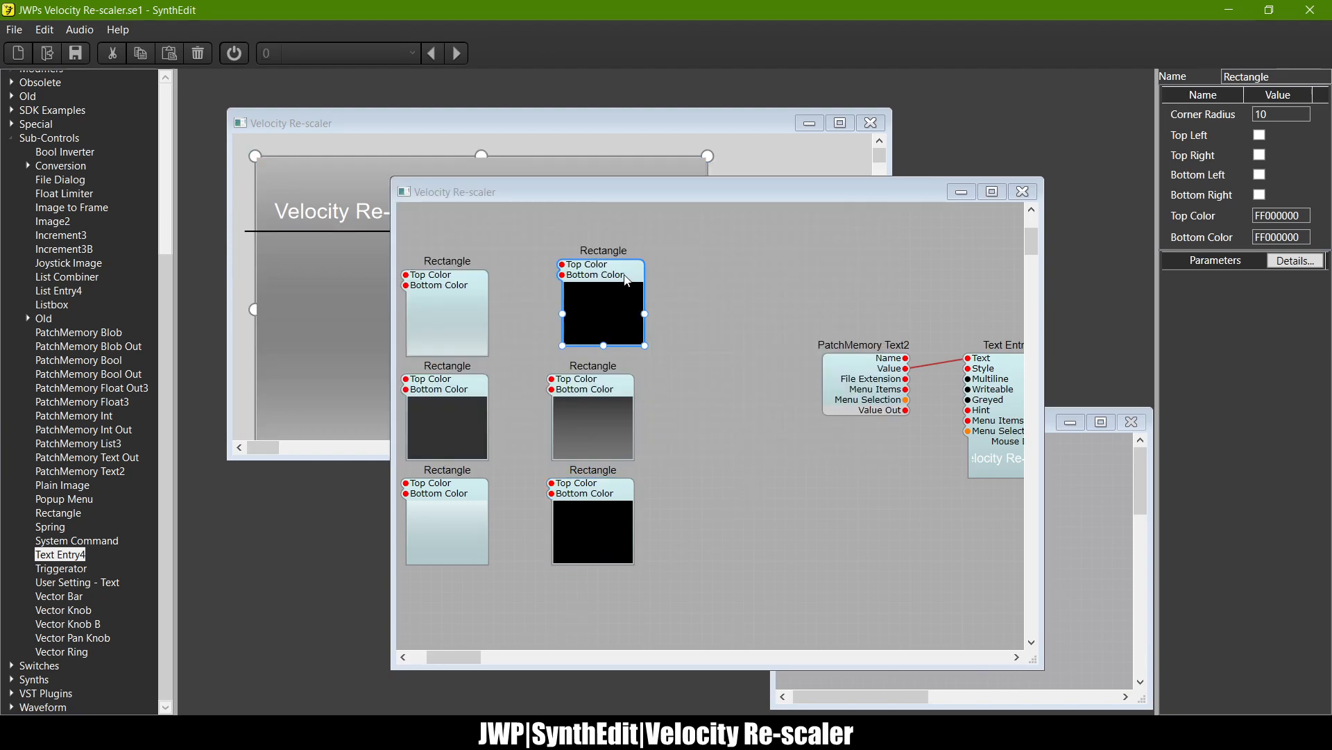
{"action": "left_click", "coordinate": [663, 134]}
{"action": "scroll", "coordinate": [609, 345], "scroll_direction": "down", "scroll_amount": 5}
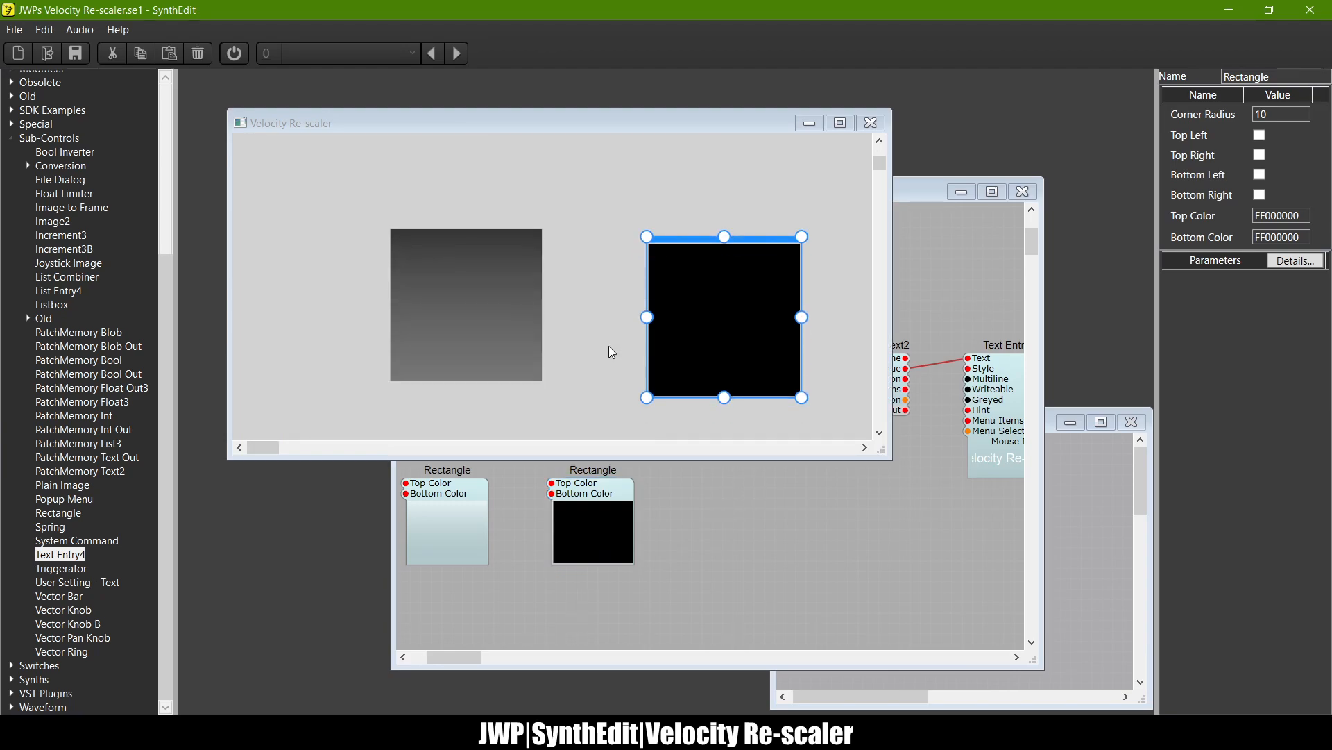
{"action": "left_click_drag", "start_coordinate": [680, 262], "coordinate": [283, 257]}
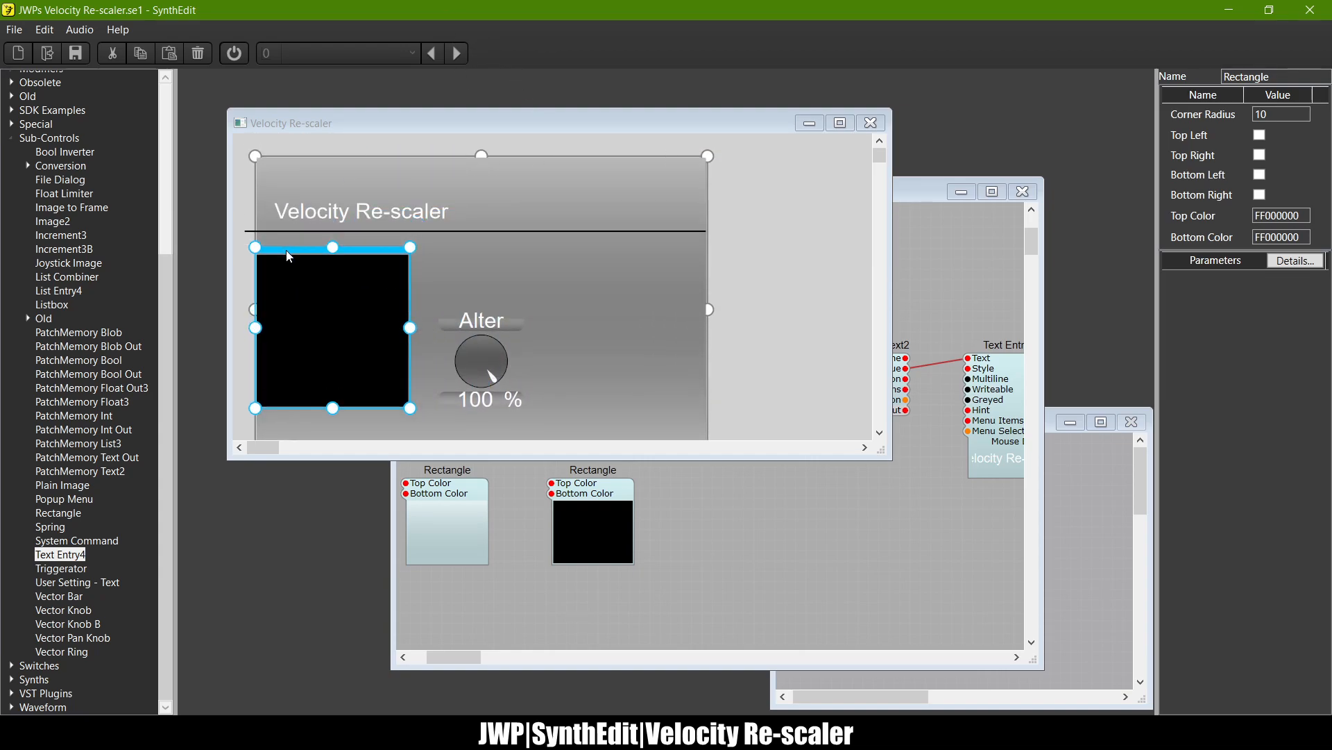
{"action": "left_click_drag", "start_coordinate": [411, 328], "coordinate": [708, 319]}
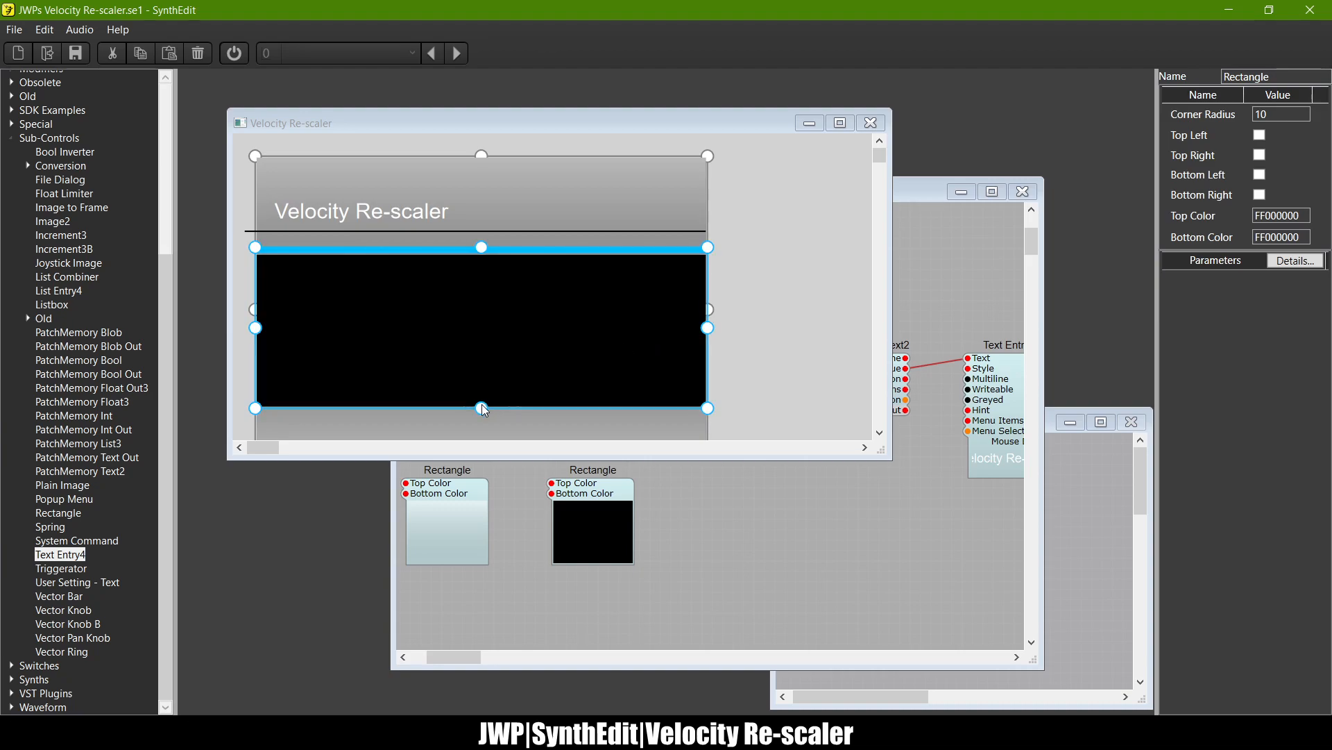
{"action": "left_click_drag", "start_coordinate": [482, 408], "coordinate": [490, 217]}
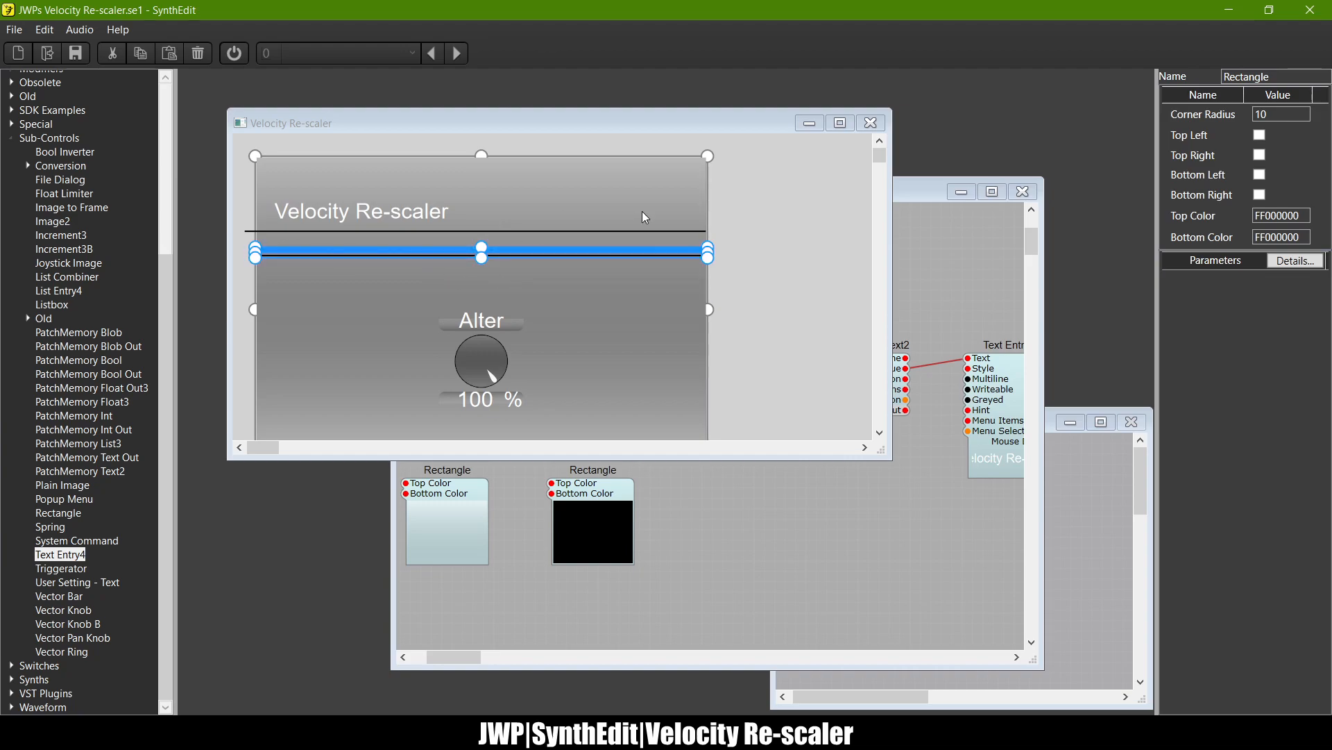
Step: Reposition the upper black divider line so it starts at the panel's left edge, trim it to the right edge and make it thin again
{"action": "left_click", "coordinate": [785, 246]}
{"action": "left_click", "coordinate": [652, 235]}
{"action": "left_click", "coordinate": [640, 234]}
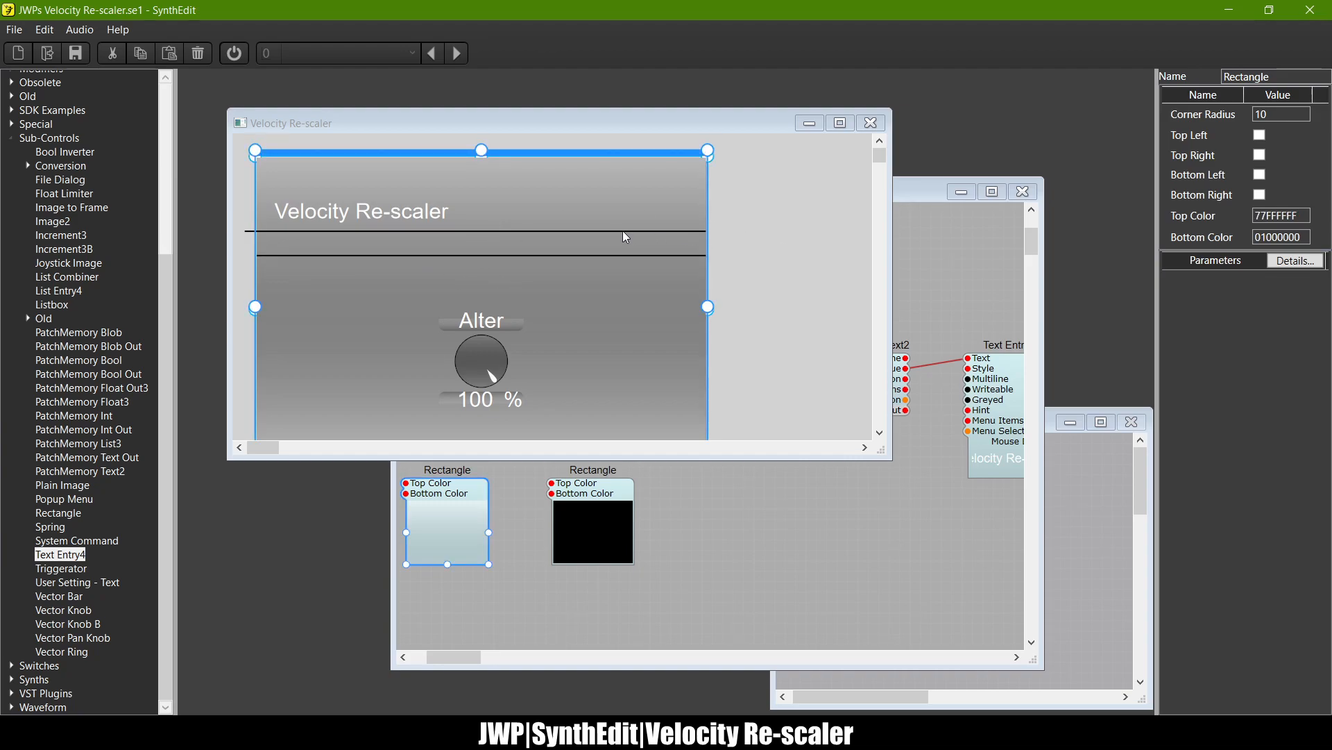
{"action": "left_click", "coordinate": [622, 231]}
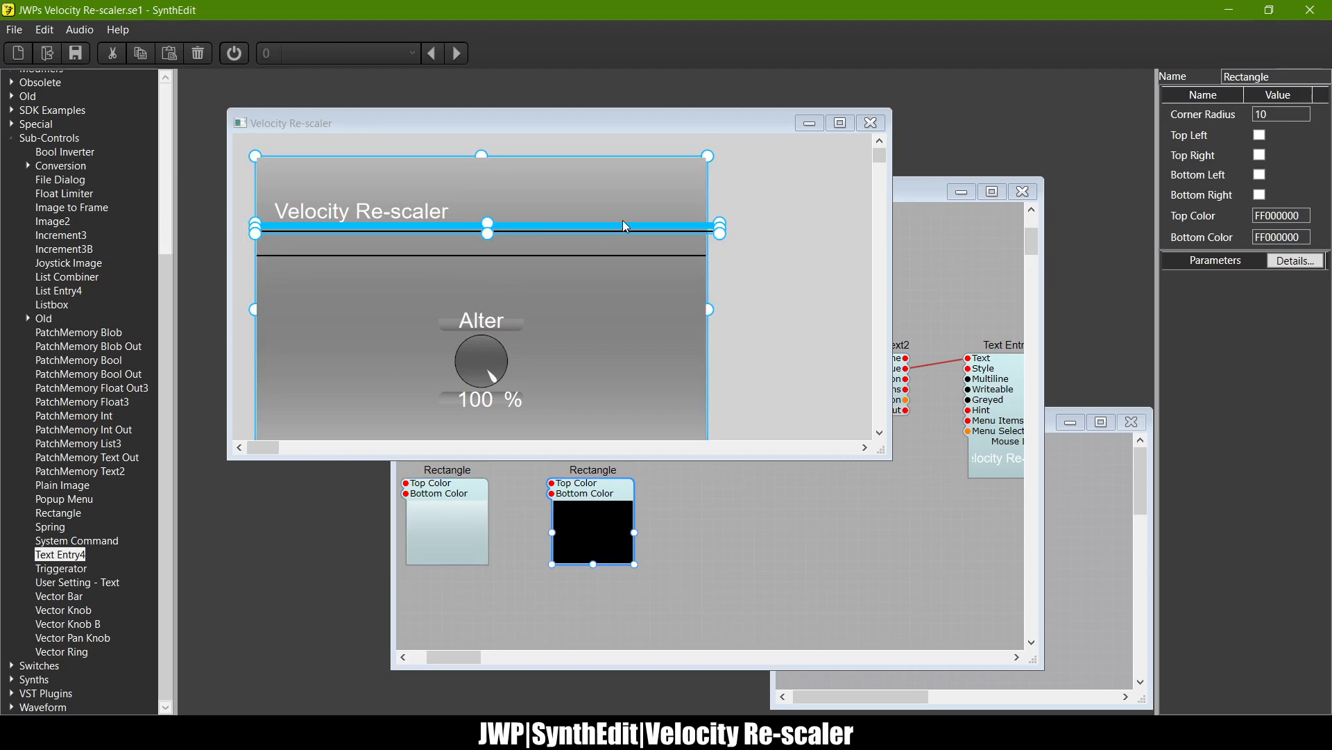
{"action": "scroll", "coordinate": [759, 251], "scroll_direction": "up", "scroll_amount": 2}
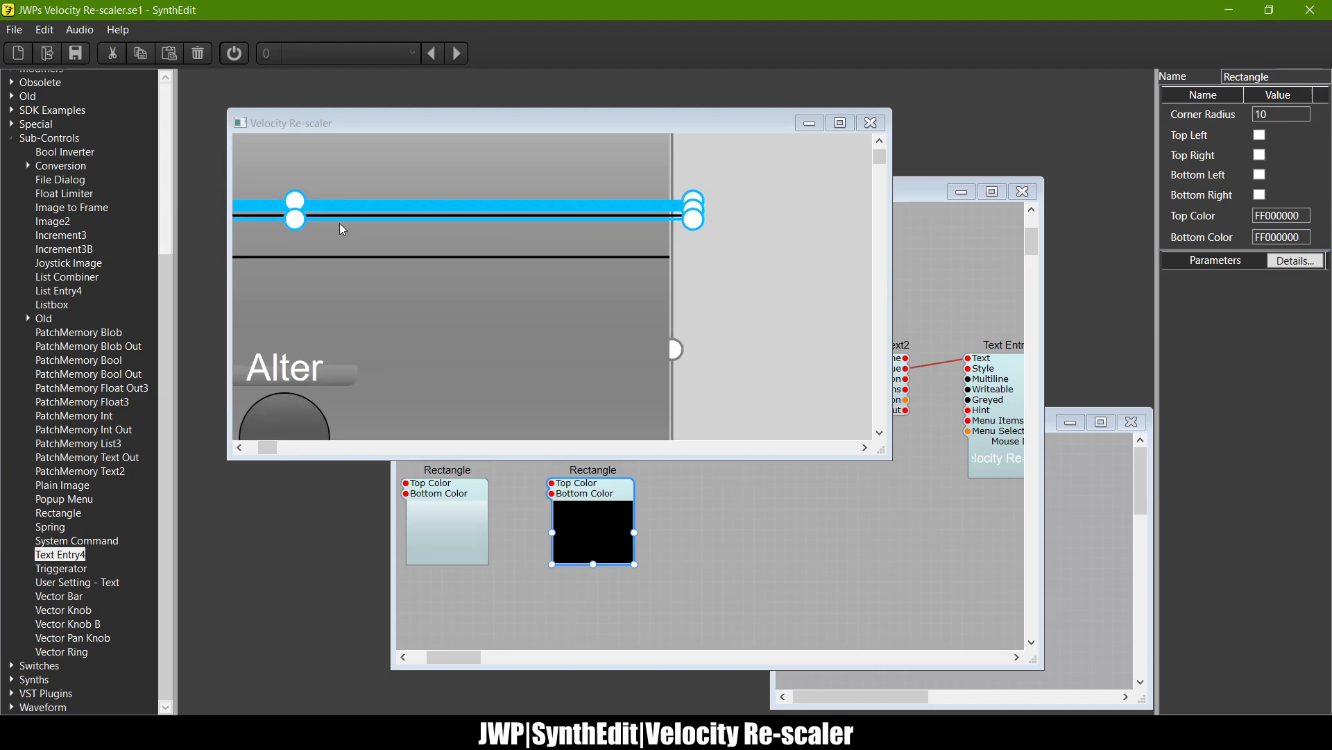
{"action": "left_click_drag", "start_coordinate": [300, 223], "coordinate": [300, 240]}
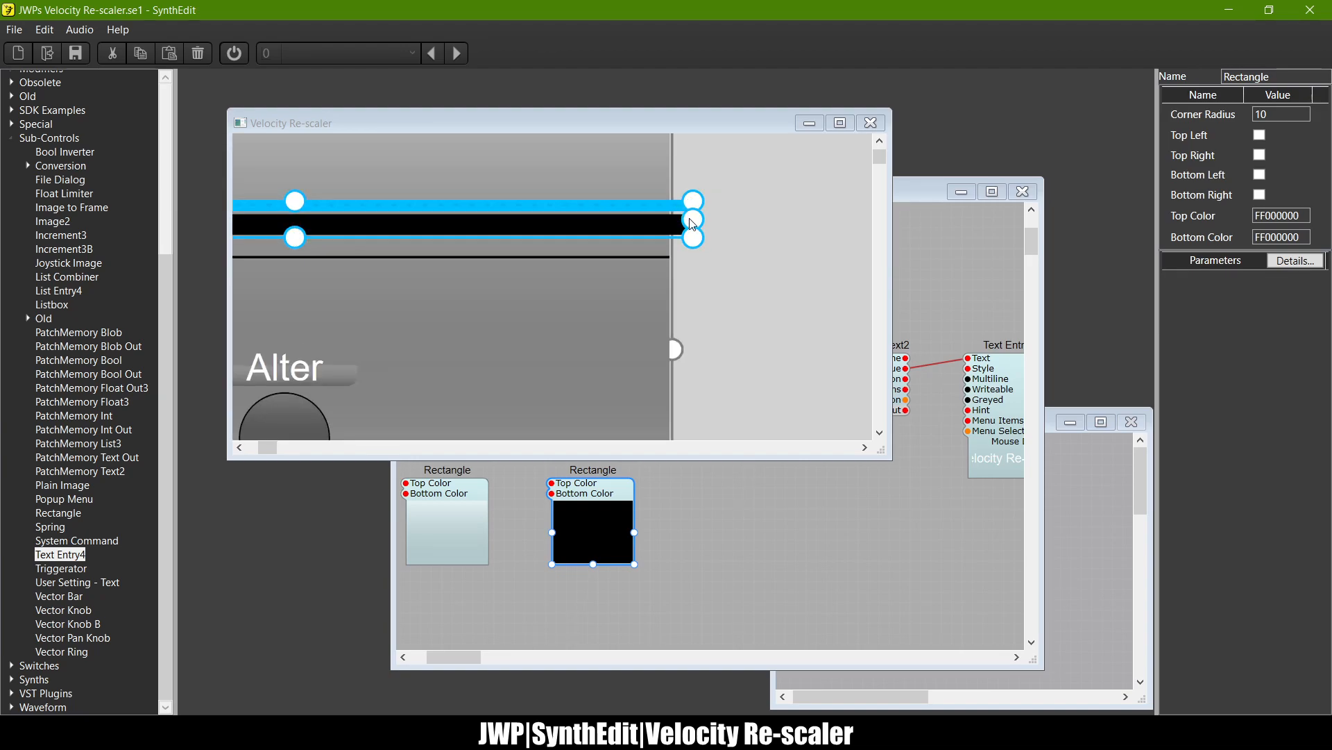
{"action": "left_click_drag", "start_coordinate": [687, 227], "coordinate": [667, 228]}
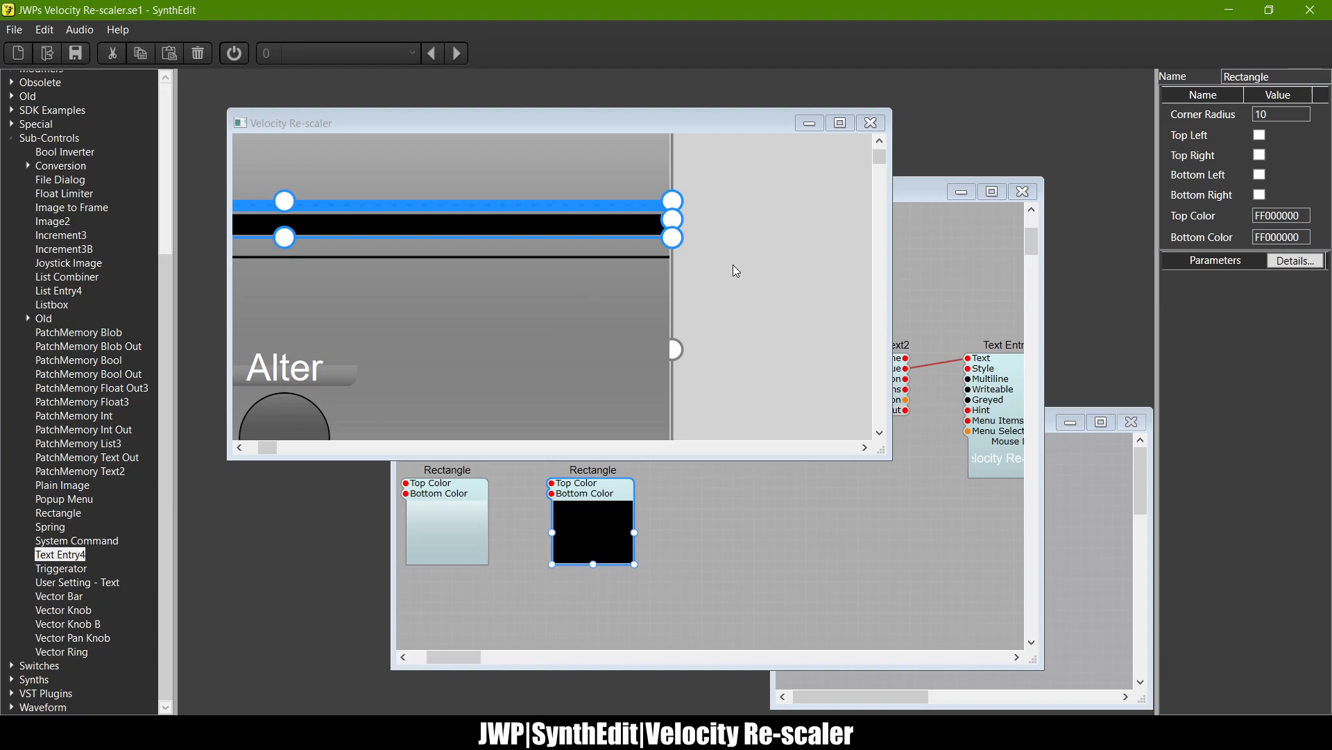
{"action": "left_click_drag", "start_coordinate": [285, 239], "coordinate": [286, 171]}
{"action": "left_click", "coordinate": [798, 276]}
{"action": "scroll", "coordinate": [565, 220], "scroll_direction": "down", "scroll_amount": 5}
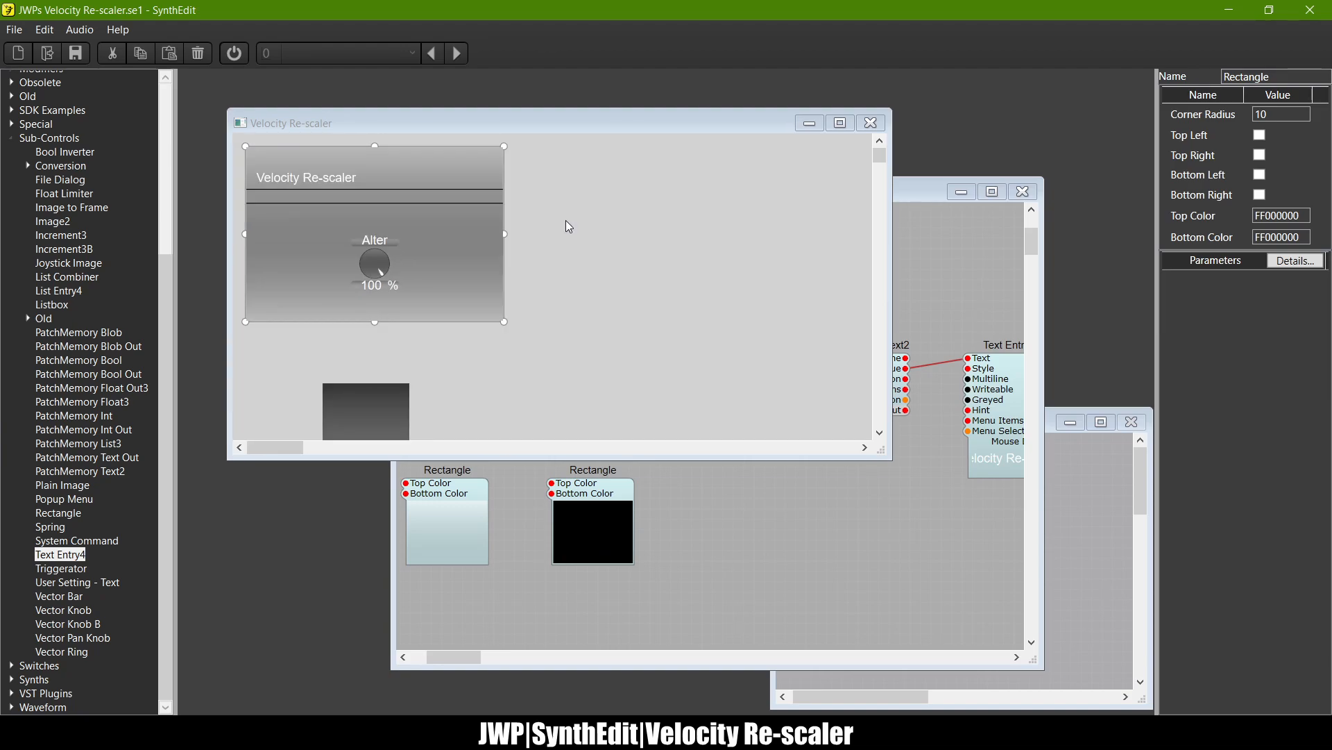
{"action": "scroll", "coordinate": [560, 234], "scroll_direction": "up", "scroll_amount": 3}
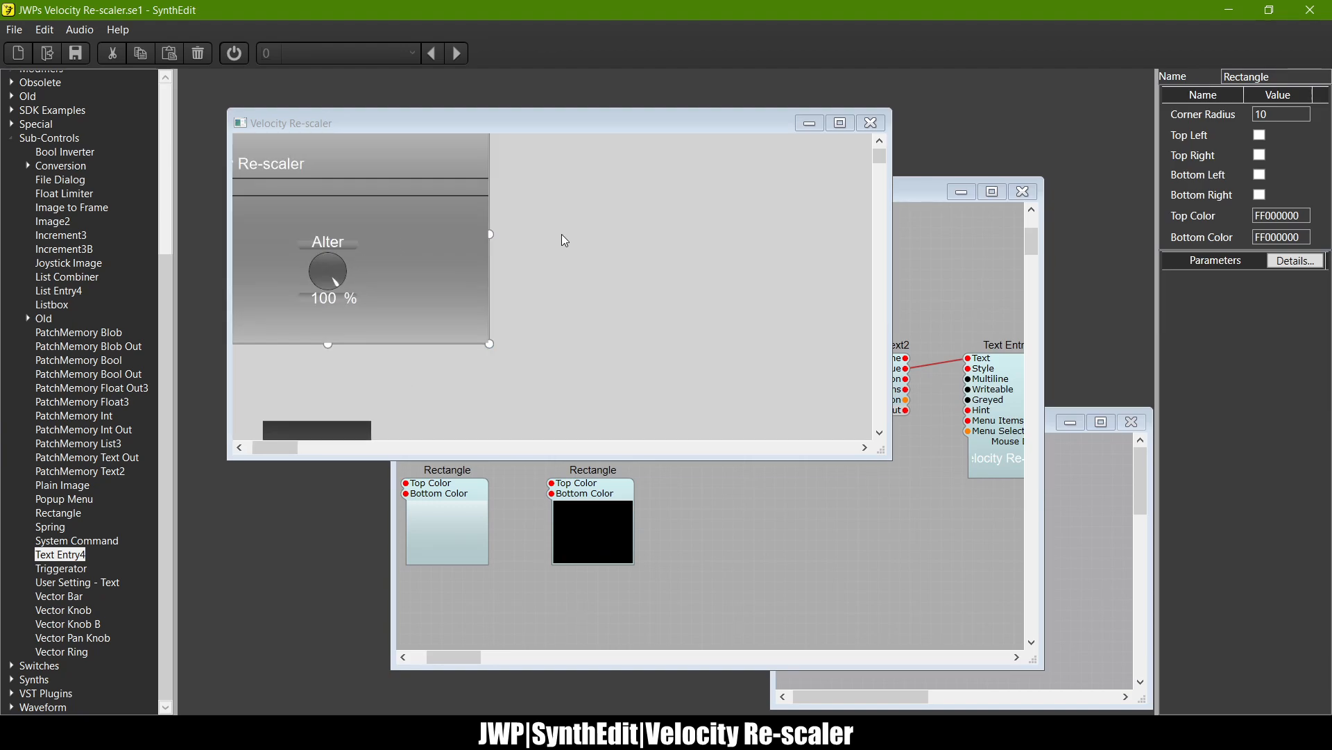
{"action": "mouse_move", "coordinate": [476, 236]}
{"action": "left_mouse_down"}
{"action": "mouse_move", "coordinate": [632, 240]}
{"action": "mouse_move", "coordinate": [476, 256]}
{"action": "left_mouse_up"}
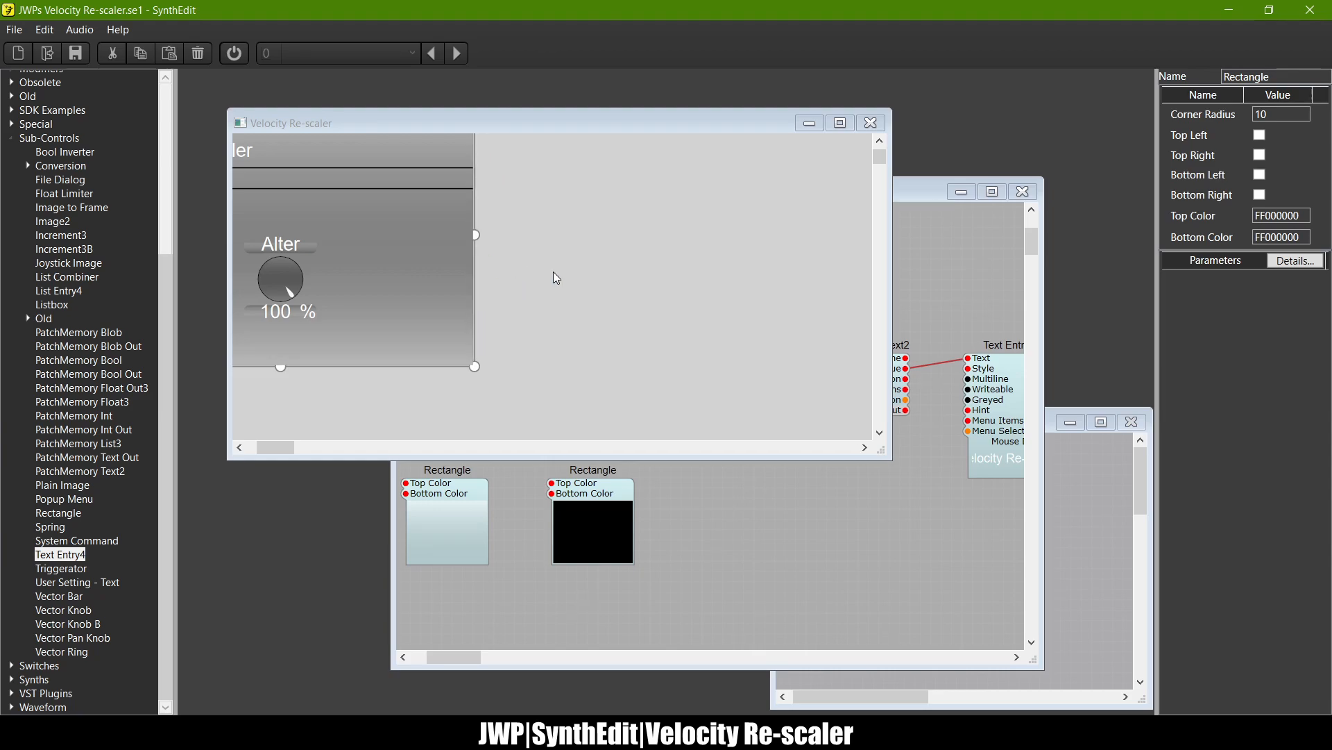
{"action": "scroll", "coordinate": [554, 272], "scroll_direction": "left", "scroll_amount": 3}
{"action": "scroll", "coordinate": [554, 272], "scroll_direction": "up", "scroll_amount": 1}
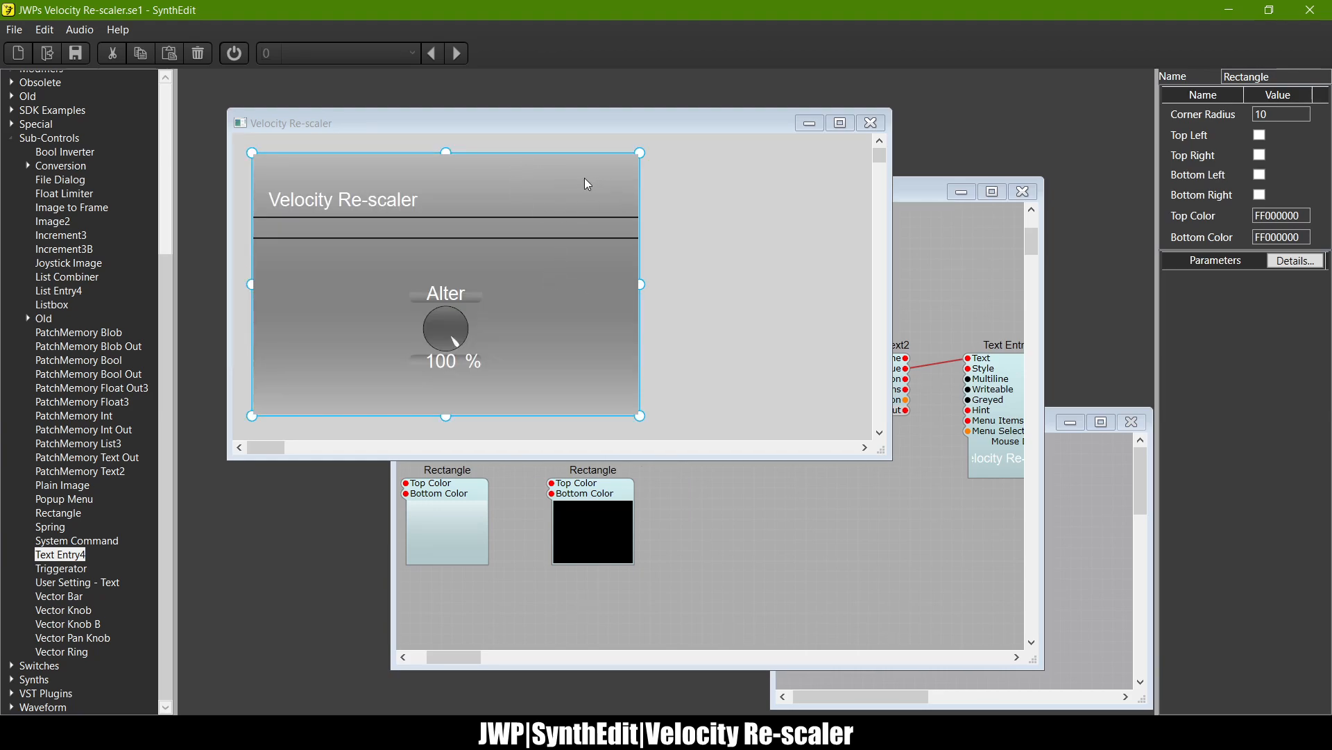
Step: Close the Velocity Re-scaler structure window and maximize the Main window
{"action": "left_click", "coordinate": [765, 546]}
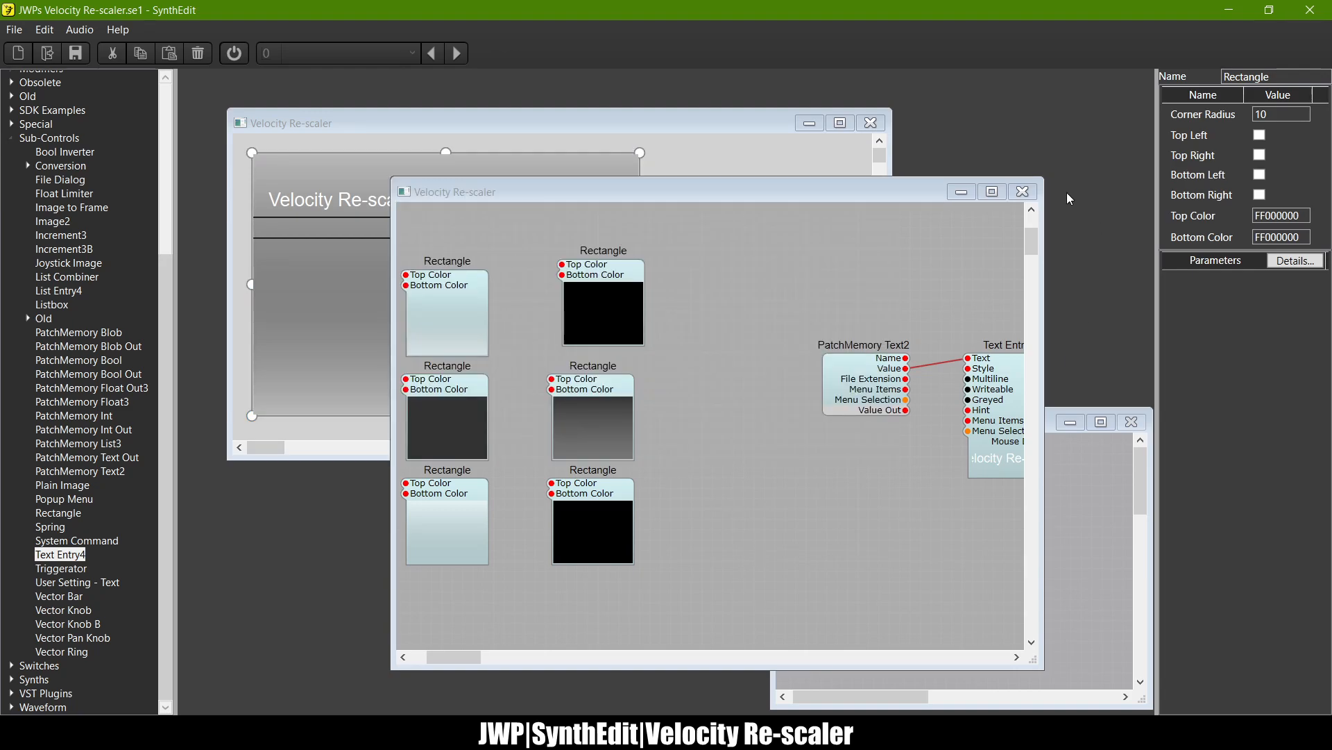
{"action": "left_click", "coordinate": [1023, 192]}
{"action": "left_click", "coordinate": [1102, 422]}
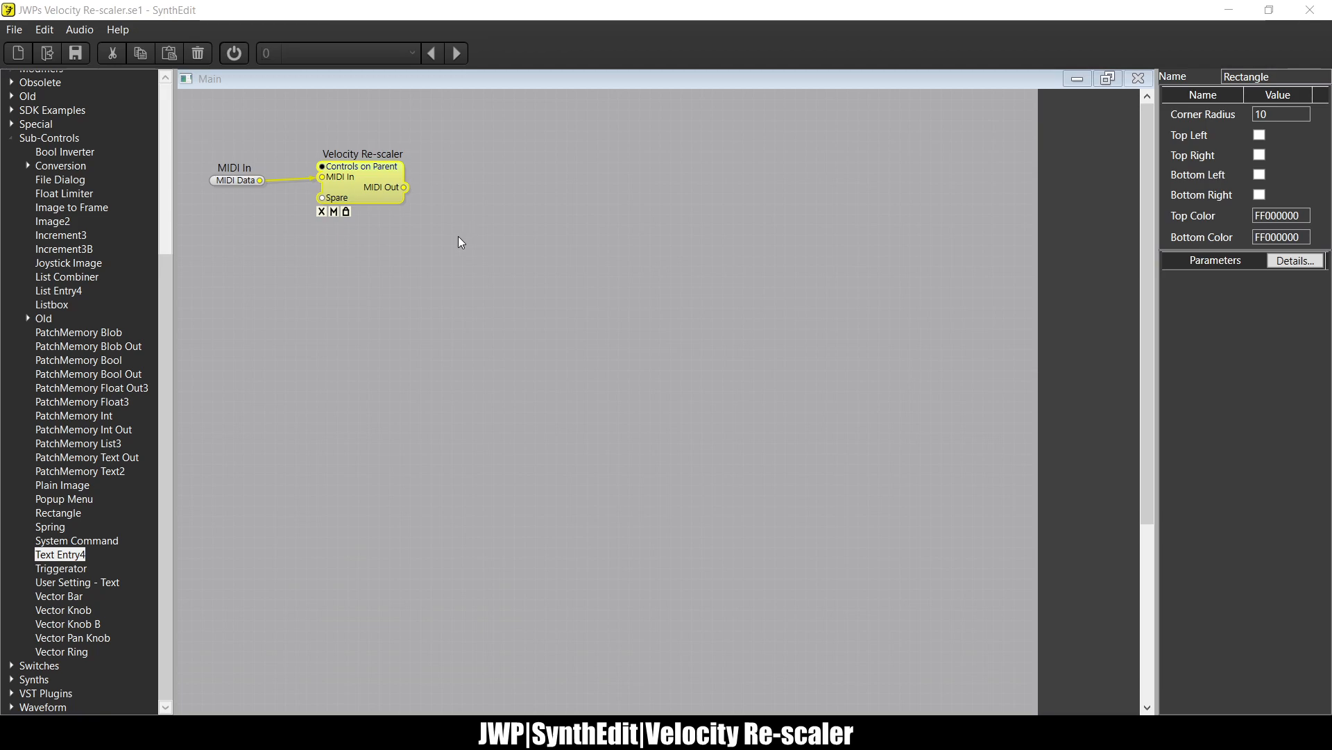
{"action": "left_click", "coordinate": [717, 497]}
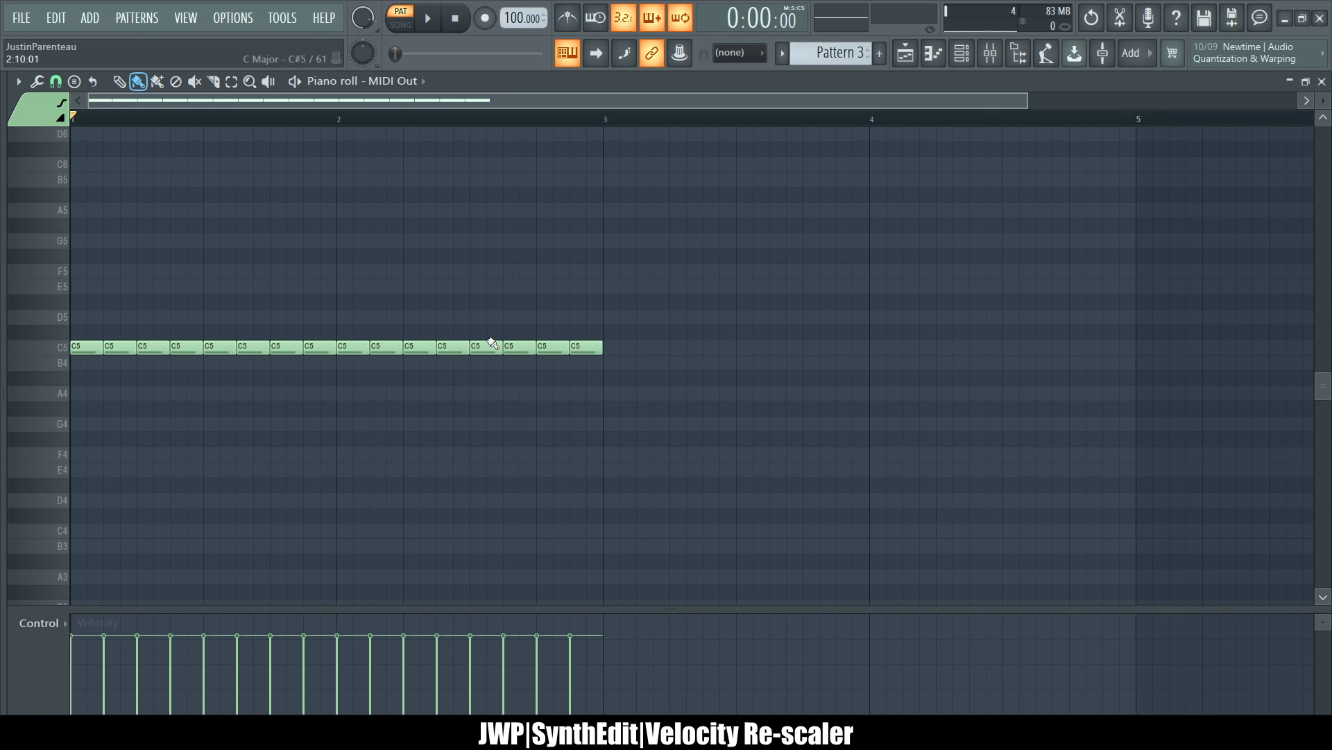
Step: Switch to FL Studio, add a Patcher channel and connect the From FL Studio event output to To FL Studio
{"action": "left_click", "coordinate": [962, 55]}
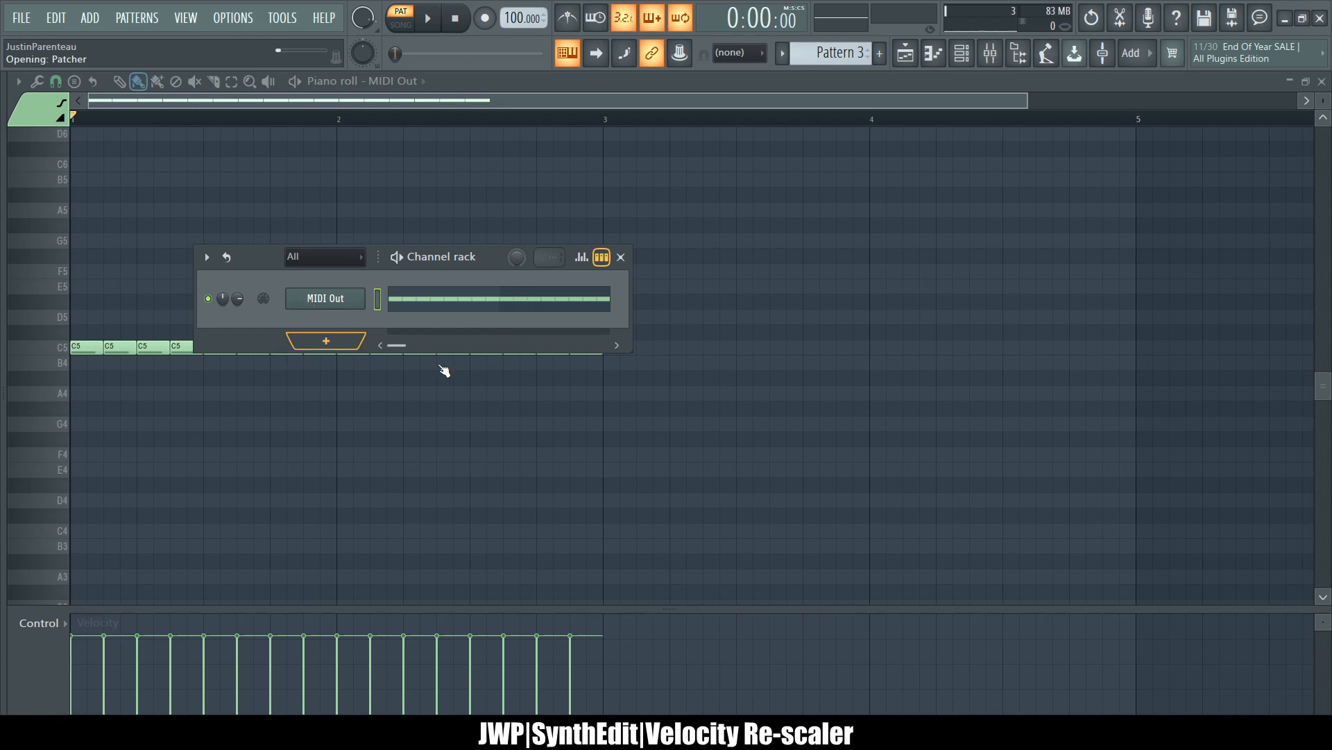
{"action": "left_click_drag", "start_coordinate": [377, 211], "coordinate": [586, 225]}
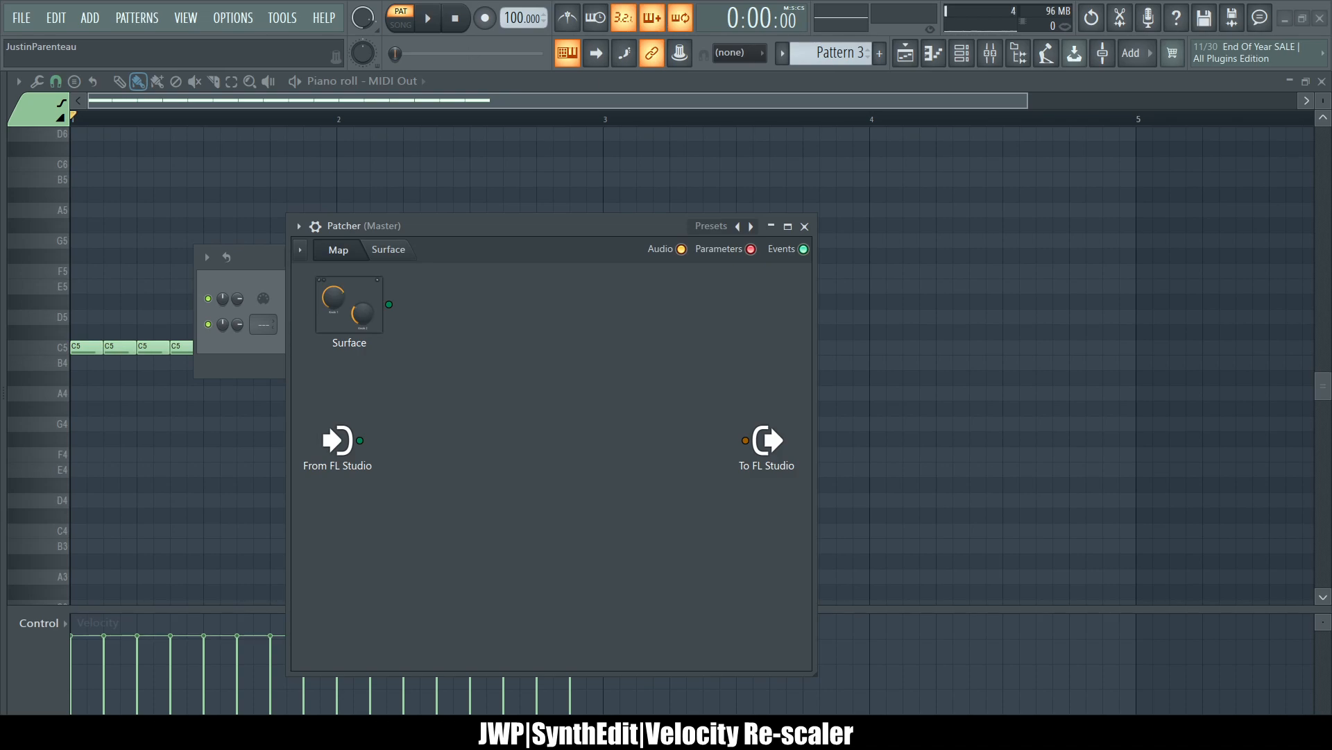
{"action": "left_click_drag", "start_coordinate": [510, 222], "coordinate": [896, 160]}
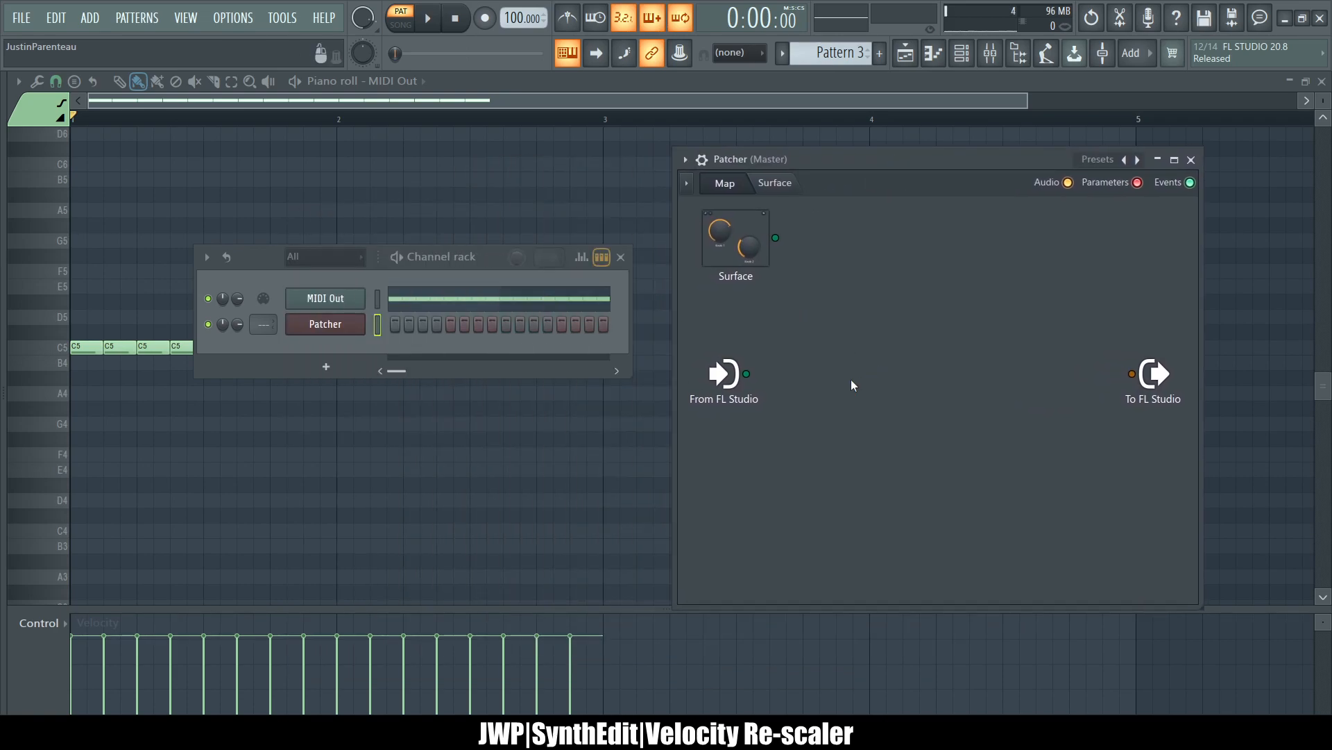
{"action": "left_click_drag", "start_coordinate": [746, 374], "coordinate": [1132, 374]}
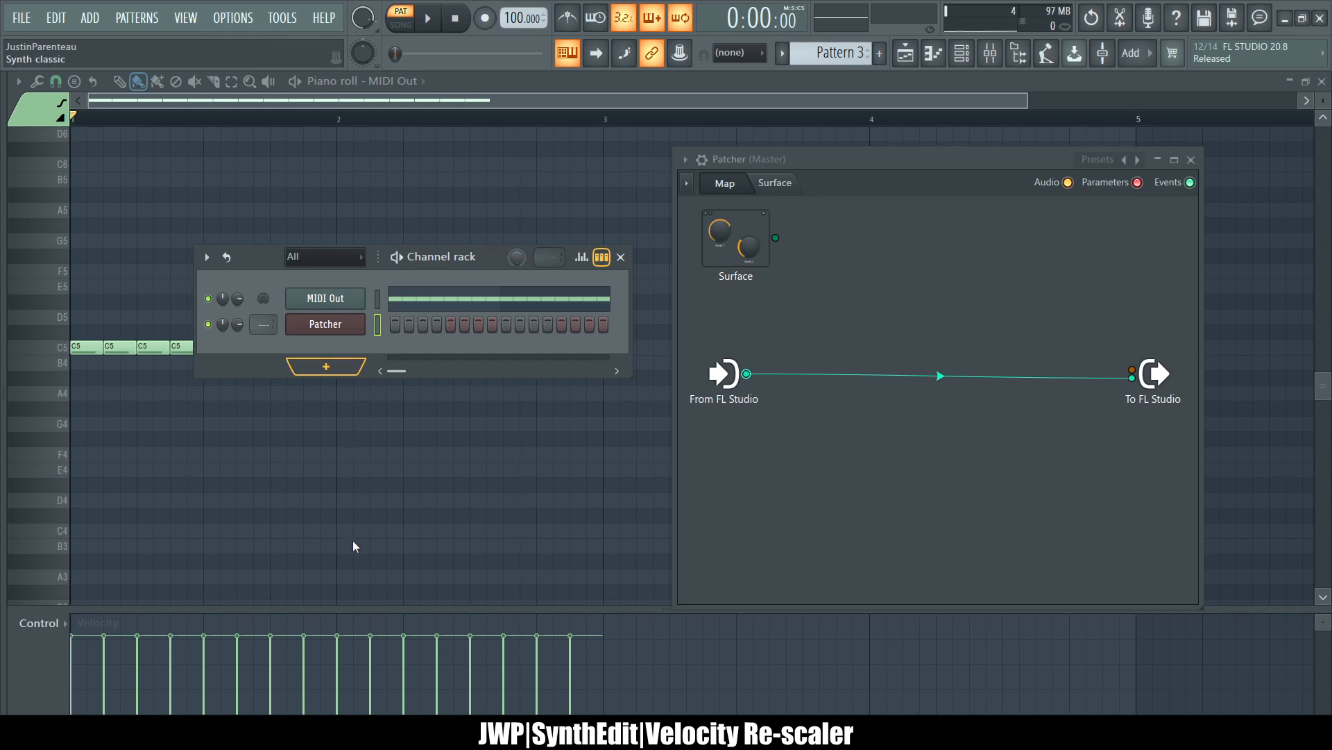
Step: Add a 3x Osc channel and set oscillator 1 to the square waveform
{"action": "left_click", "coordinate": [435, 540]}
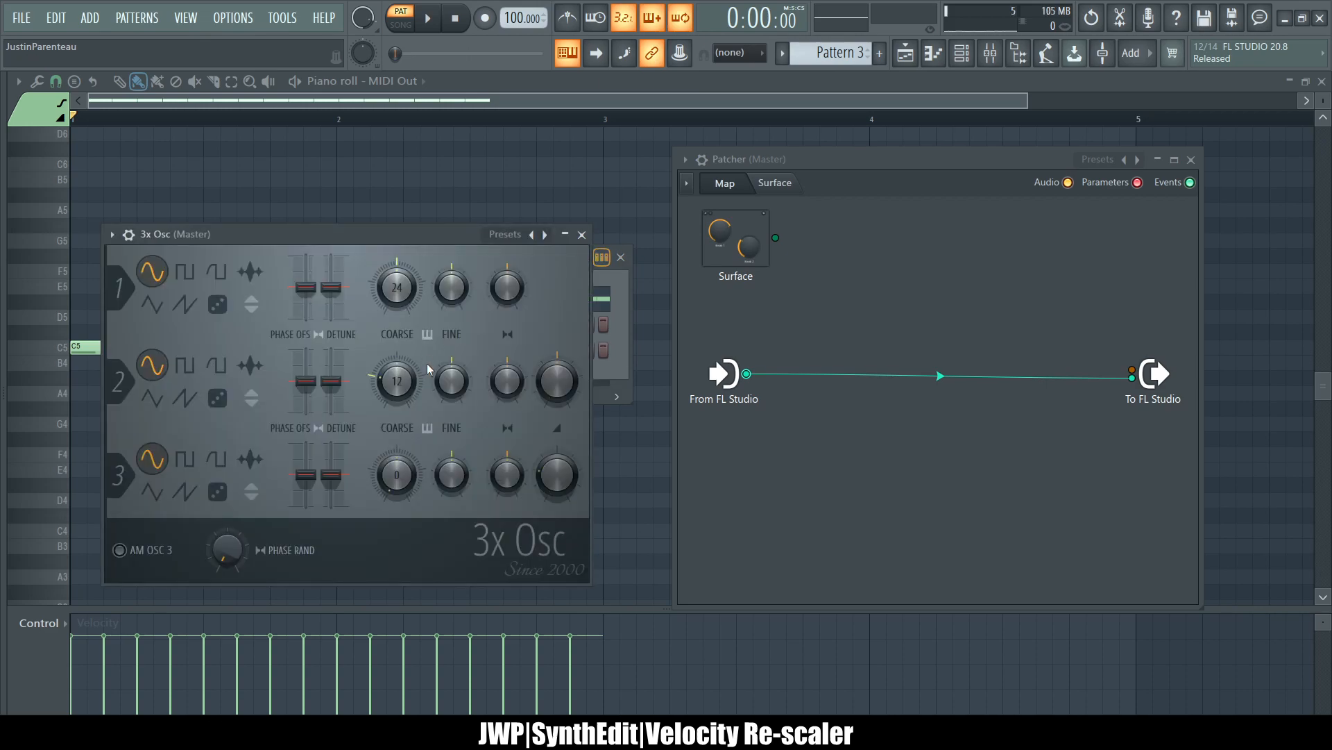
{"action": "left_click_drag", "start_coordinate": [350, 236], "coordinate": [373, 131]}
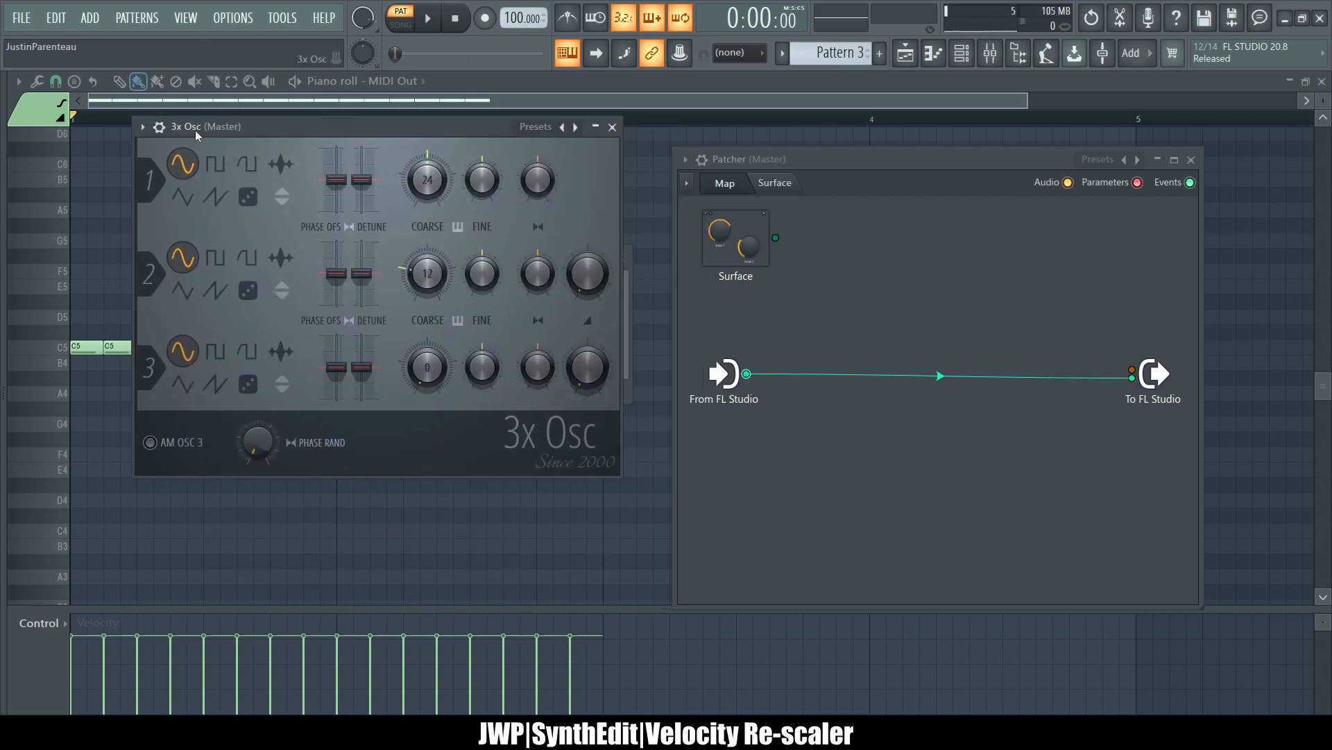
{"action": "left_click", "coordinate": [215, 163]}
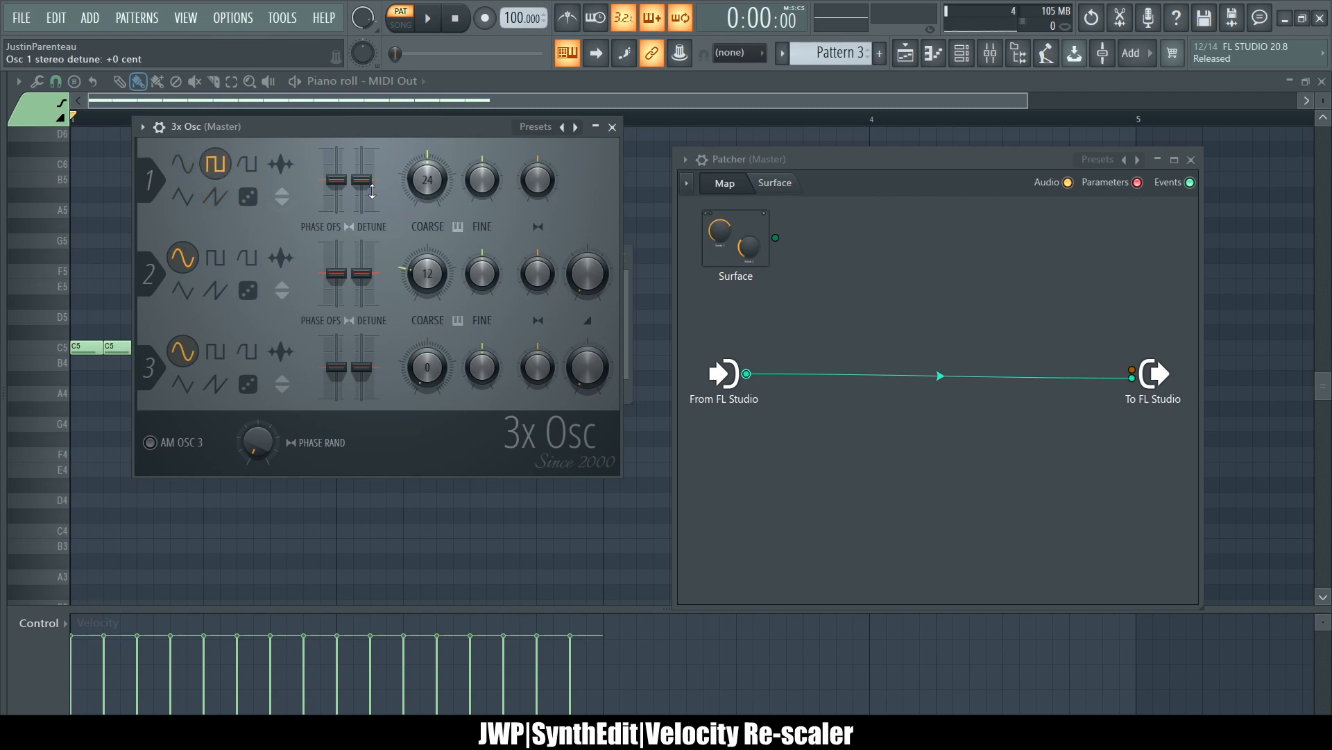
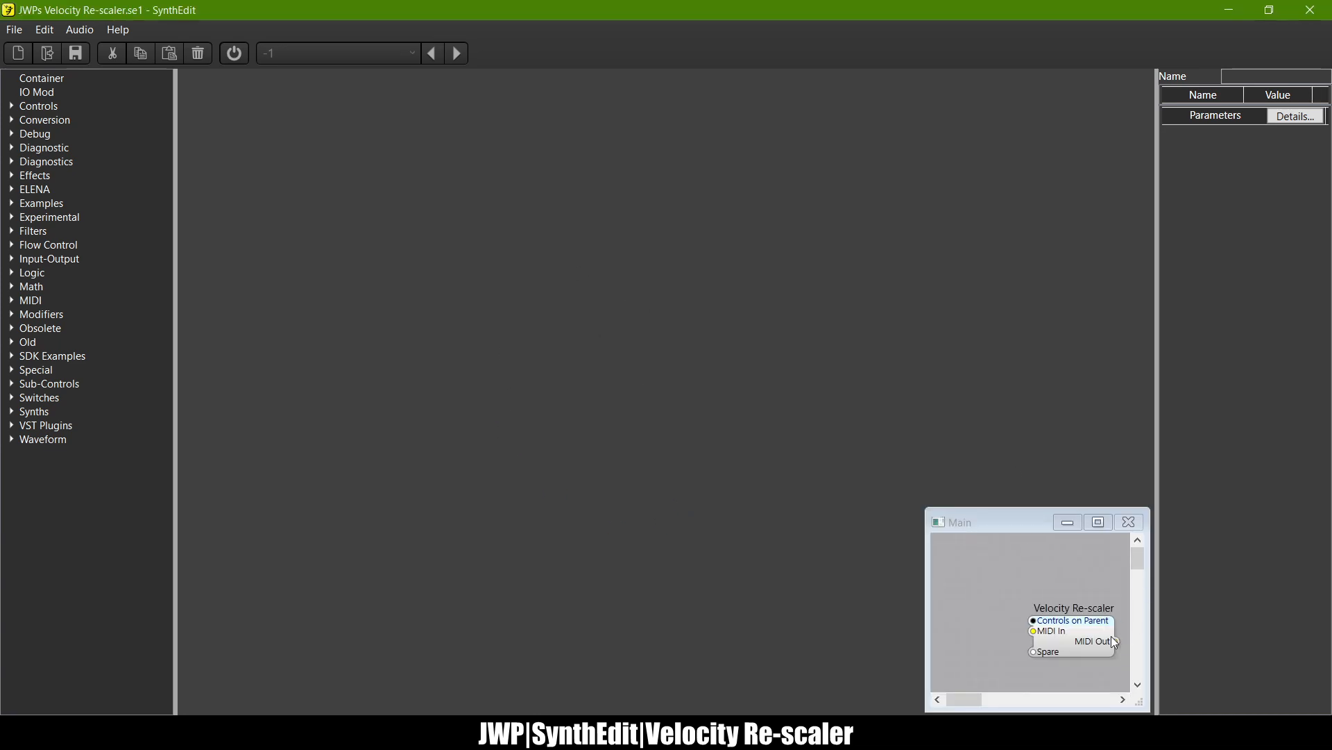
Step: Switch to SynthEdit and open the structure of the Velocity Re-scaler container
{"action": "double_click", "coordinate": [1097, 637]}
{"action": "scroll", "coordinate": [773, 396], "scroll_direction": "left", "scroll_amount": 3}
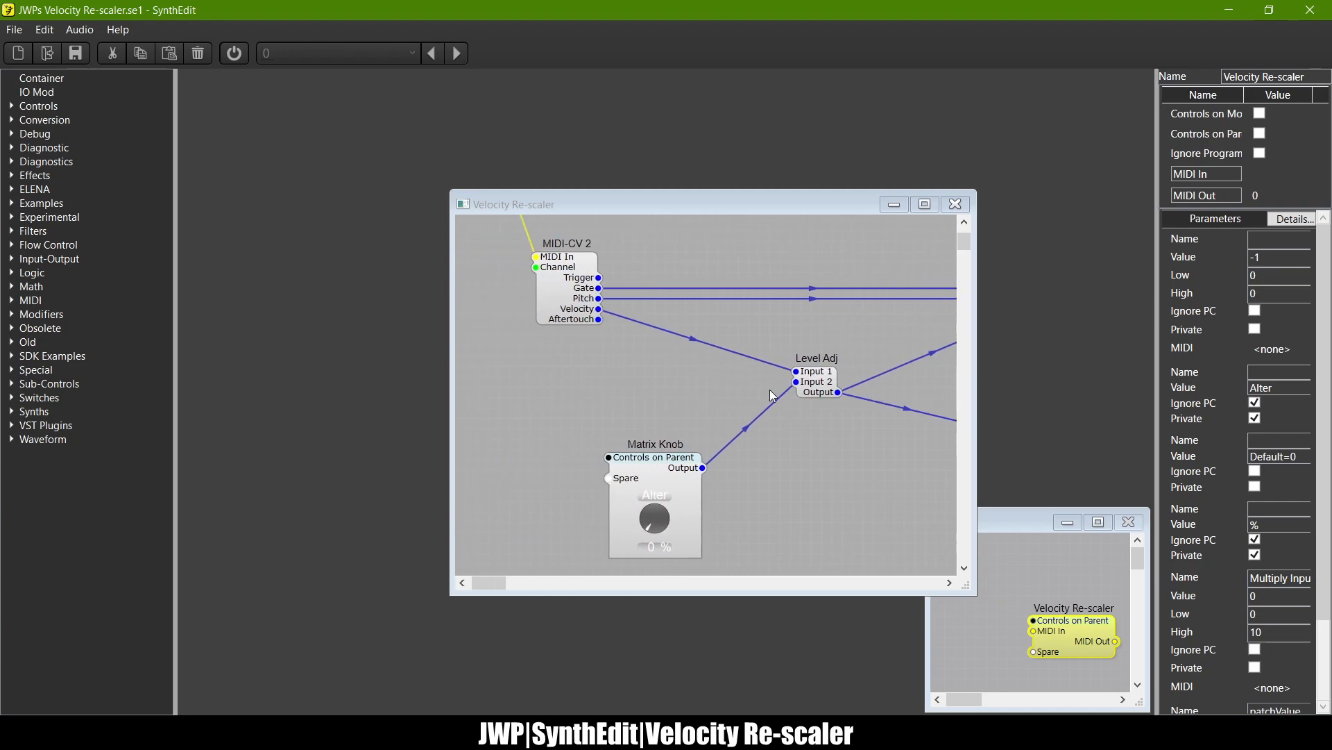
{"action": "double_click", "coordinate": [651, 479]}
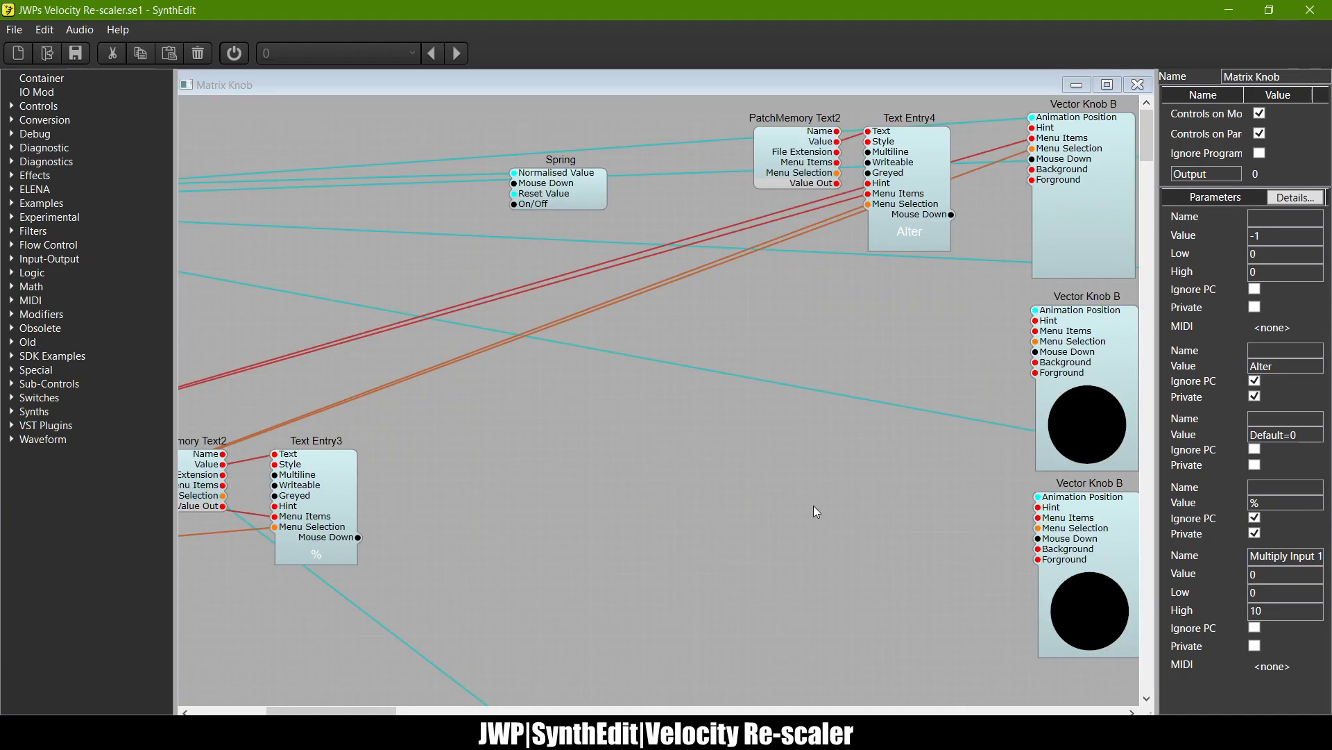
{"action": "scroll", "coordinate": [814, 506], "scroll_direction": "left", "scroll_amount": 5}
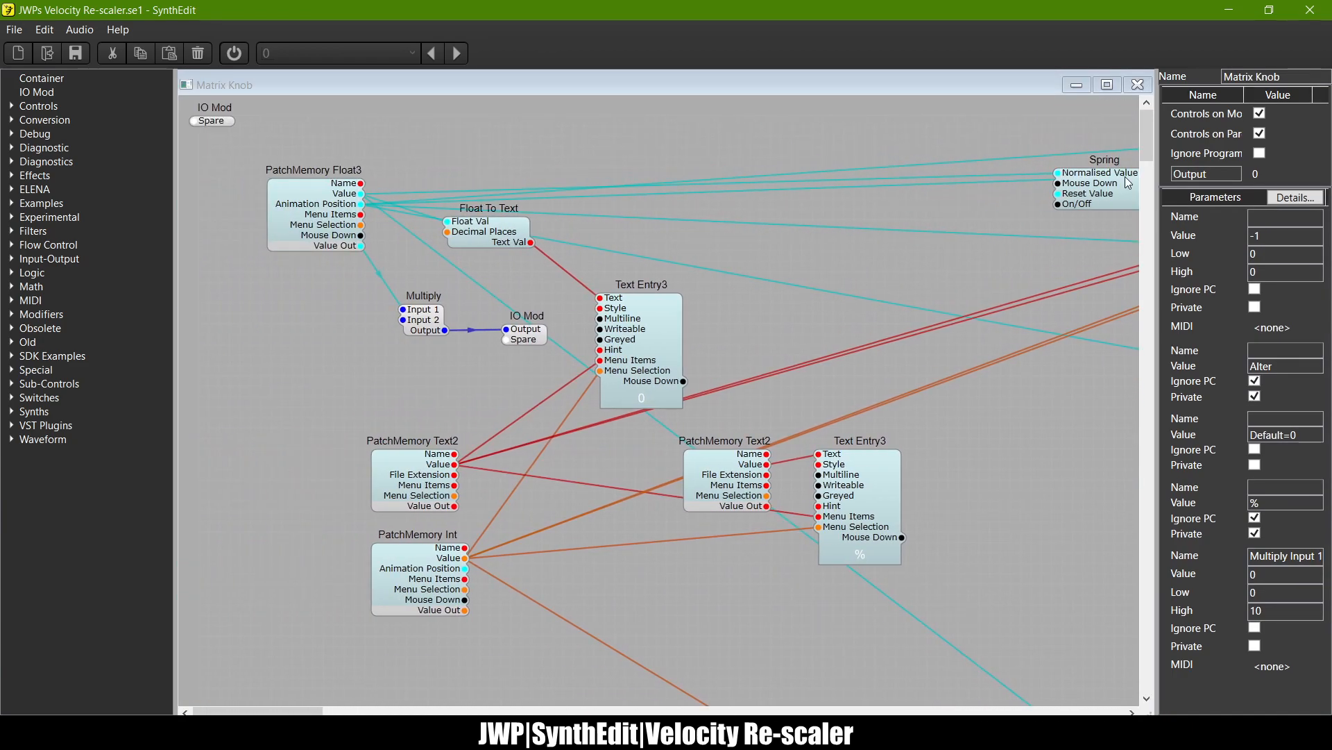
{"action": "left_click", "coordinate": [1138, 84]}
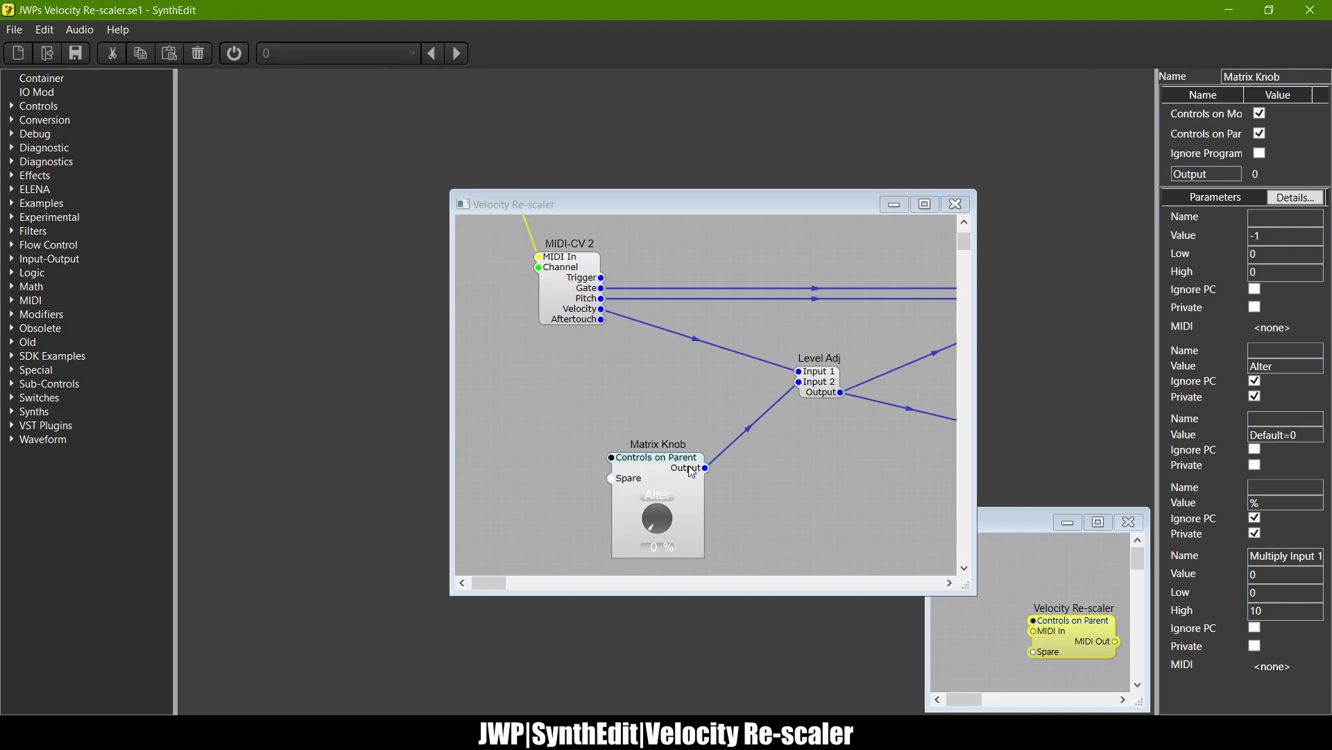
Step: Open the Matrix Knob's panel for editing its controls
{"action": "double_click", "coordinate": [672, 553]}
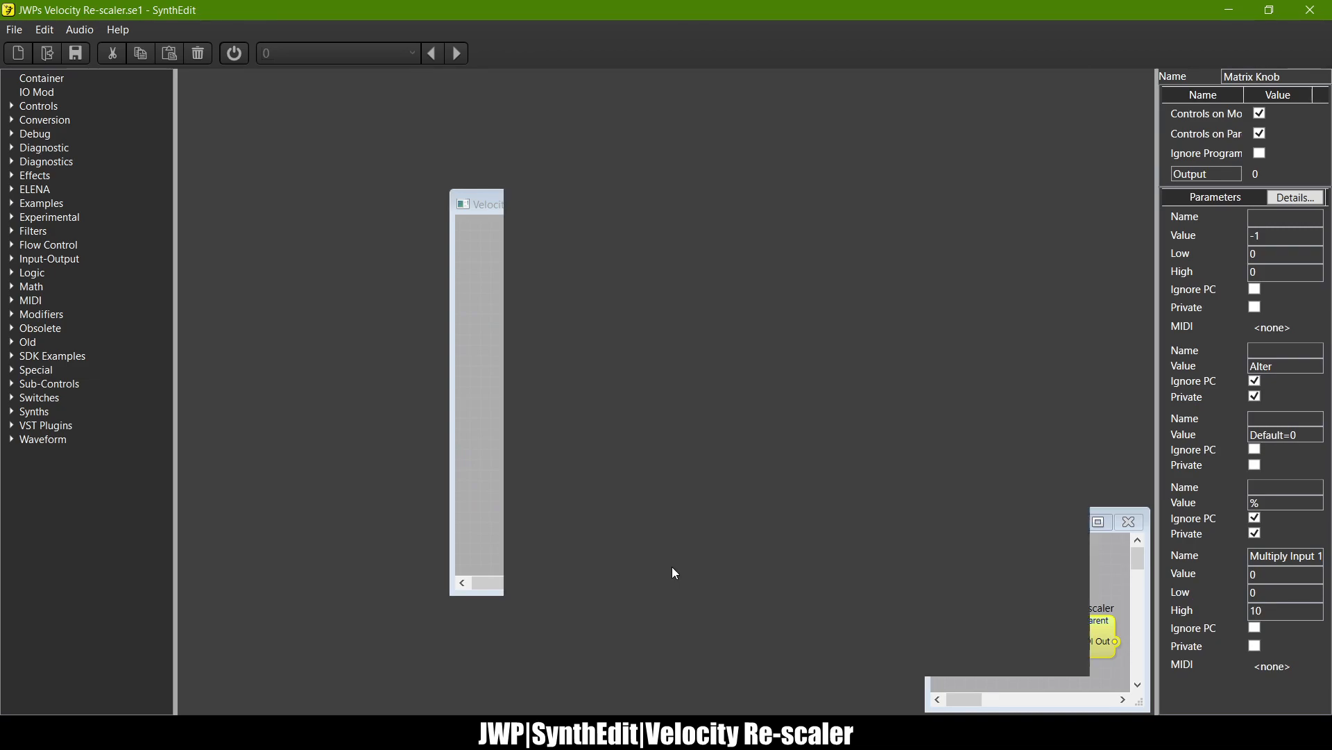
{"action": "scroll", "coordinate": [597, 302], "scroll_direction": "up", "scroll_amount": 4}
{"action": "scroll", "coordinate": [597, 303], "scroll_direction": "up", "scroll_amount": 2}
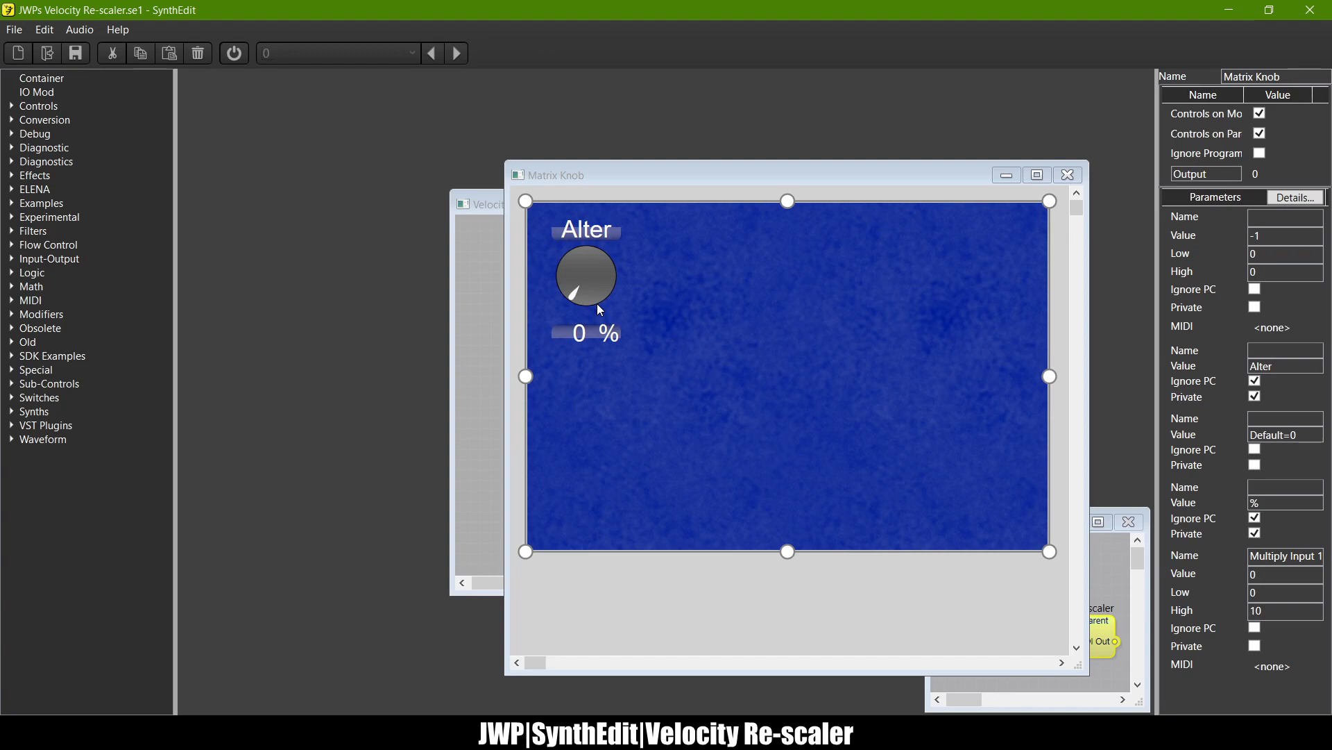
{"action": "scroll", "coordinate": [562, 256], "scroll_direction": "up", "scroll_amount": 2}
{"action": "scroll", "coordinate": [562, 256], "scroll_direction": "up", "scroll_amount": 3}
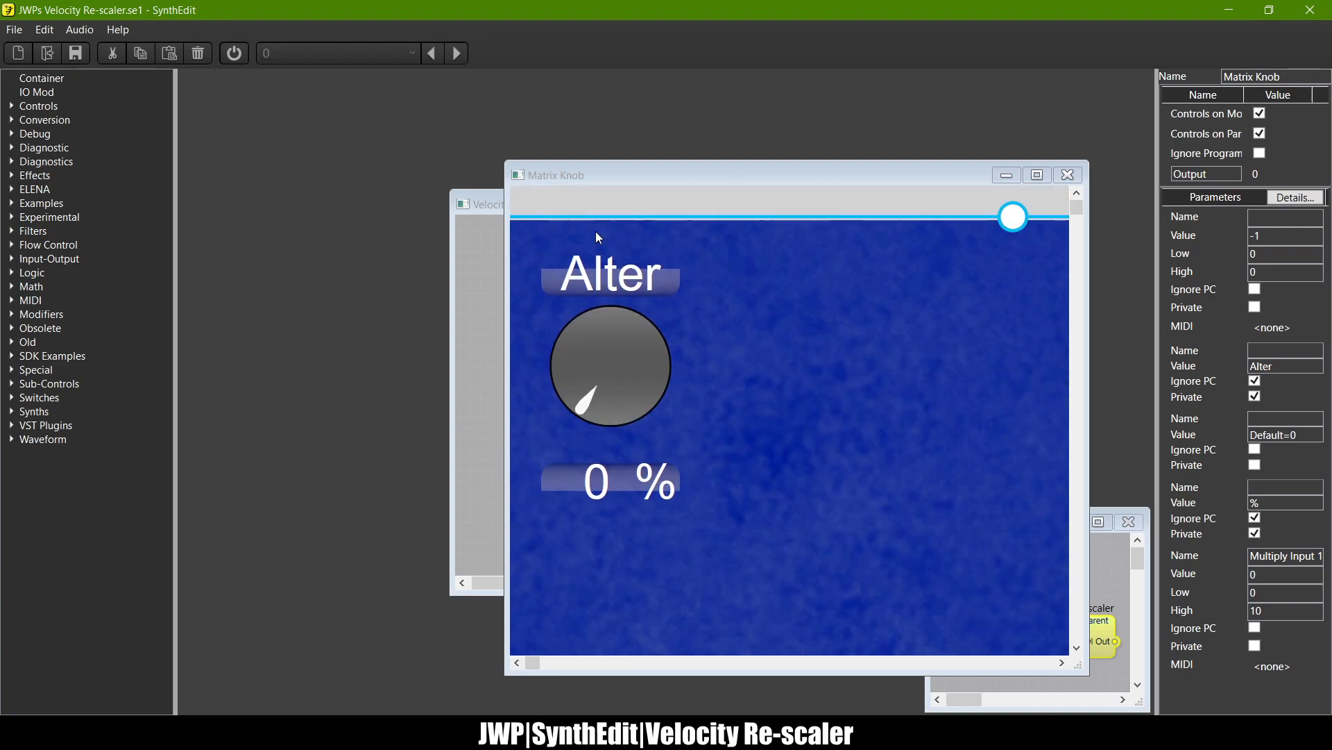
Step: Move the Alter label onto the empty part of the panel and widen the rectangle above the knob toward the right
{"action": "left_click", "coordinate": [624, 285]}
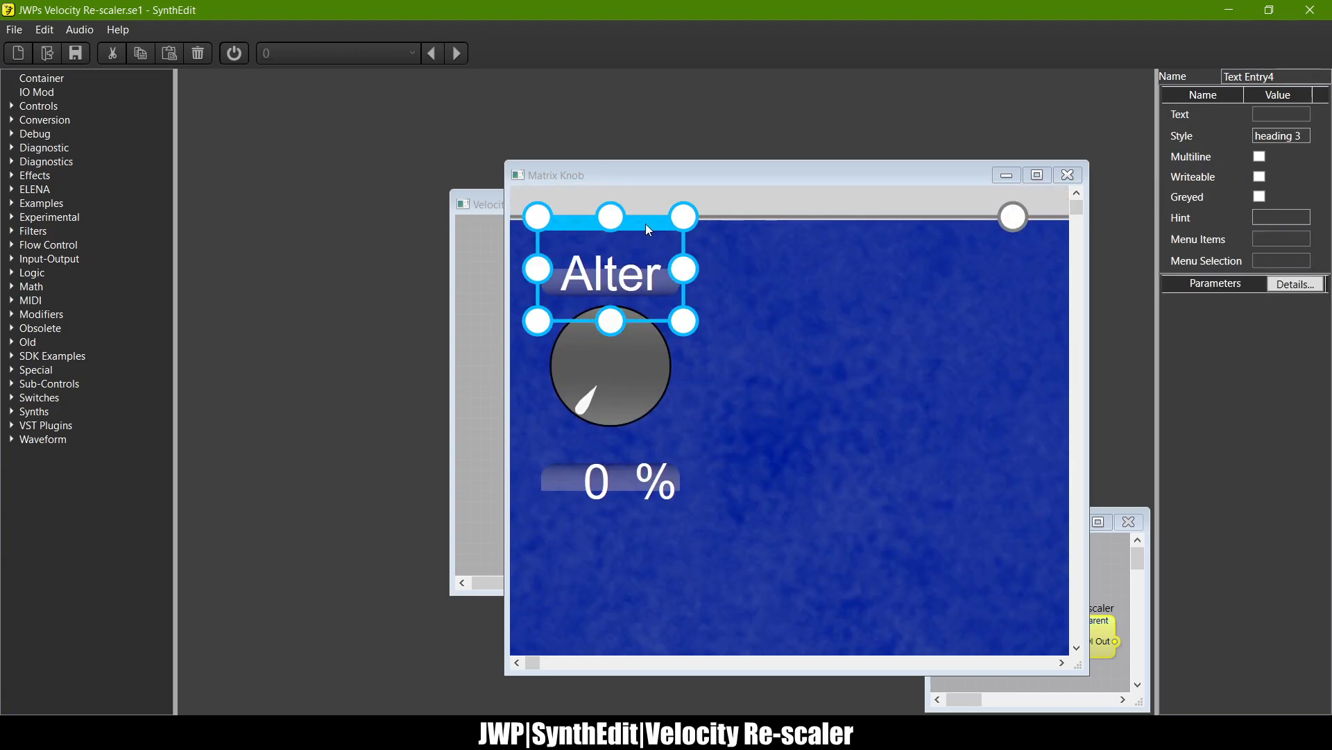
{"action": "left_click_drag", "start_coordinate": [646, 224], "coordinate": [918, 340]}
{"action": "left_click", "coordinate": [676, 277]}
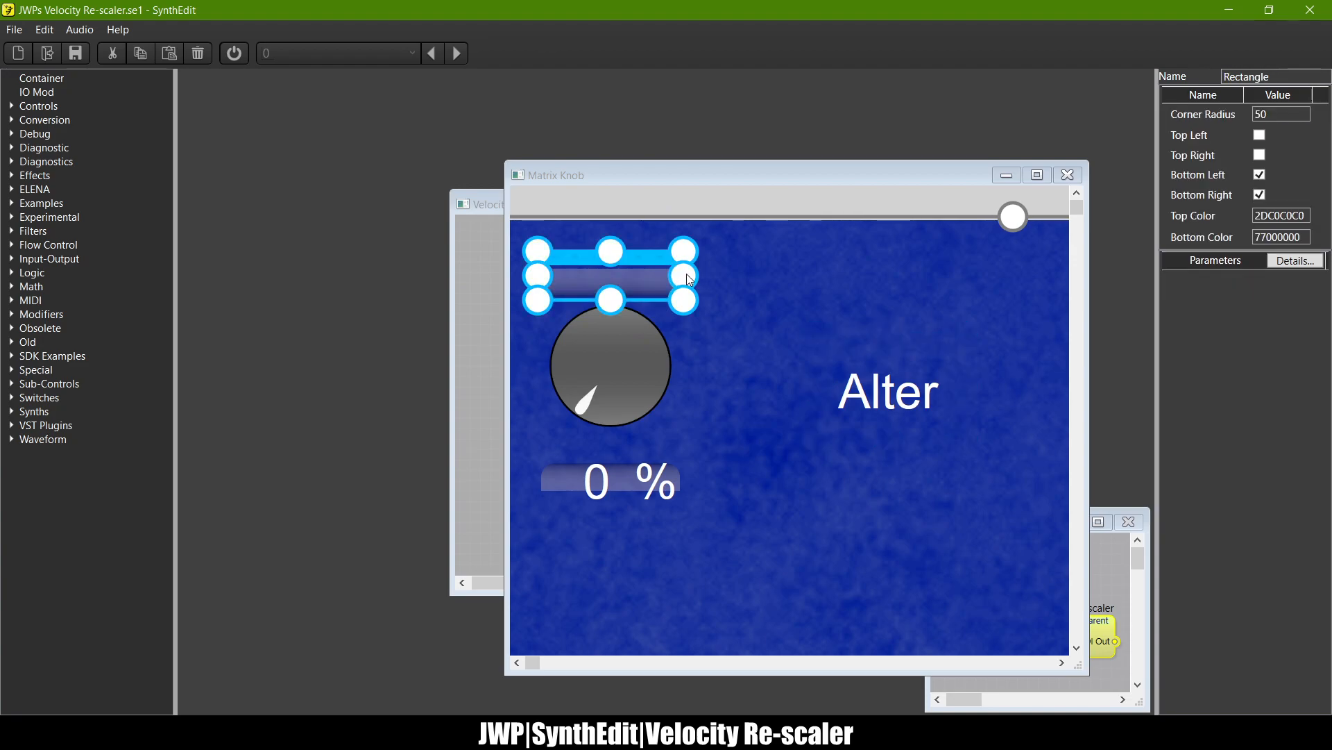
{"action": "left_click_drag", "start_coordinate": [685, 275], "coordinate": [736, 276]}
Step: Move the Alter label back over the widened rectangle and widen its text box to match the rectangle's width
{"action": "left_click", "coordinate": [918, 370]}
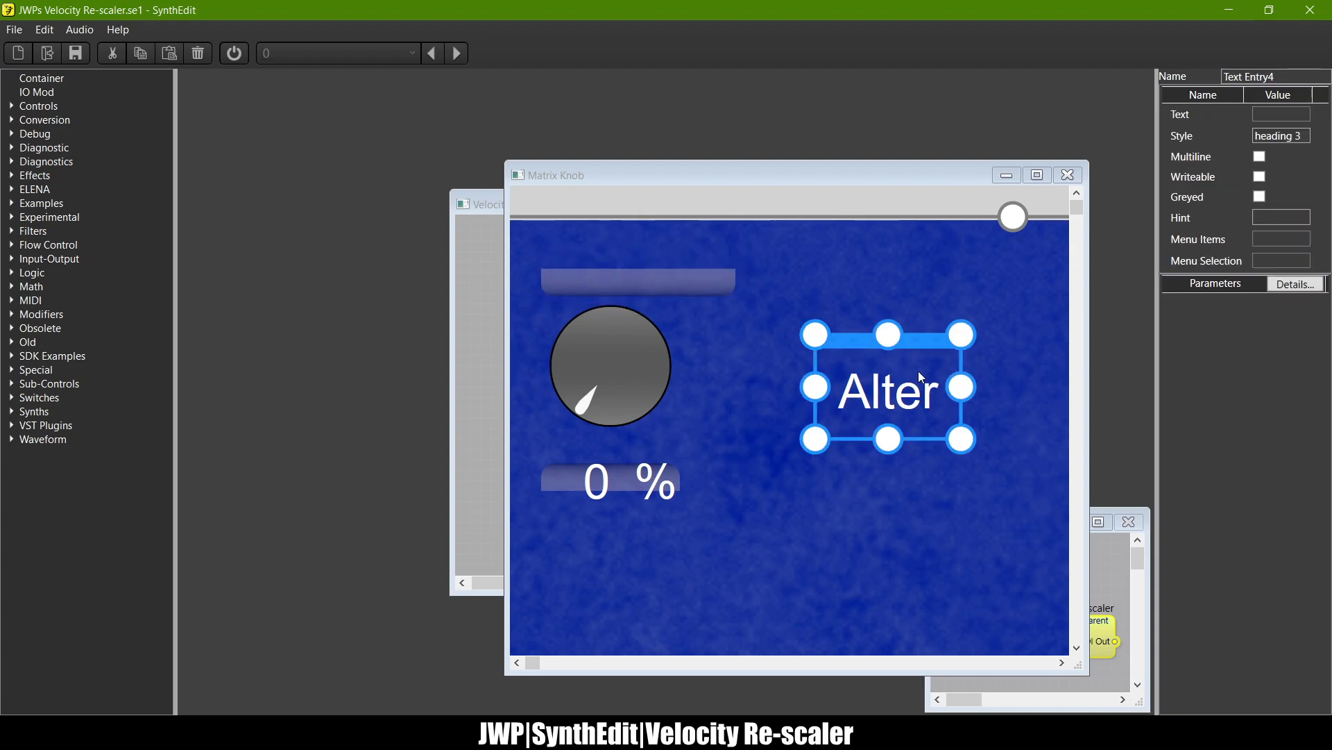
{"action": "left_click_drag", "start_coordinate": [918, 371], "coordinate": [633, 232]}
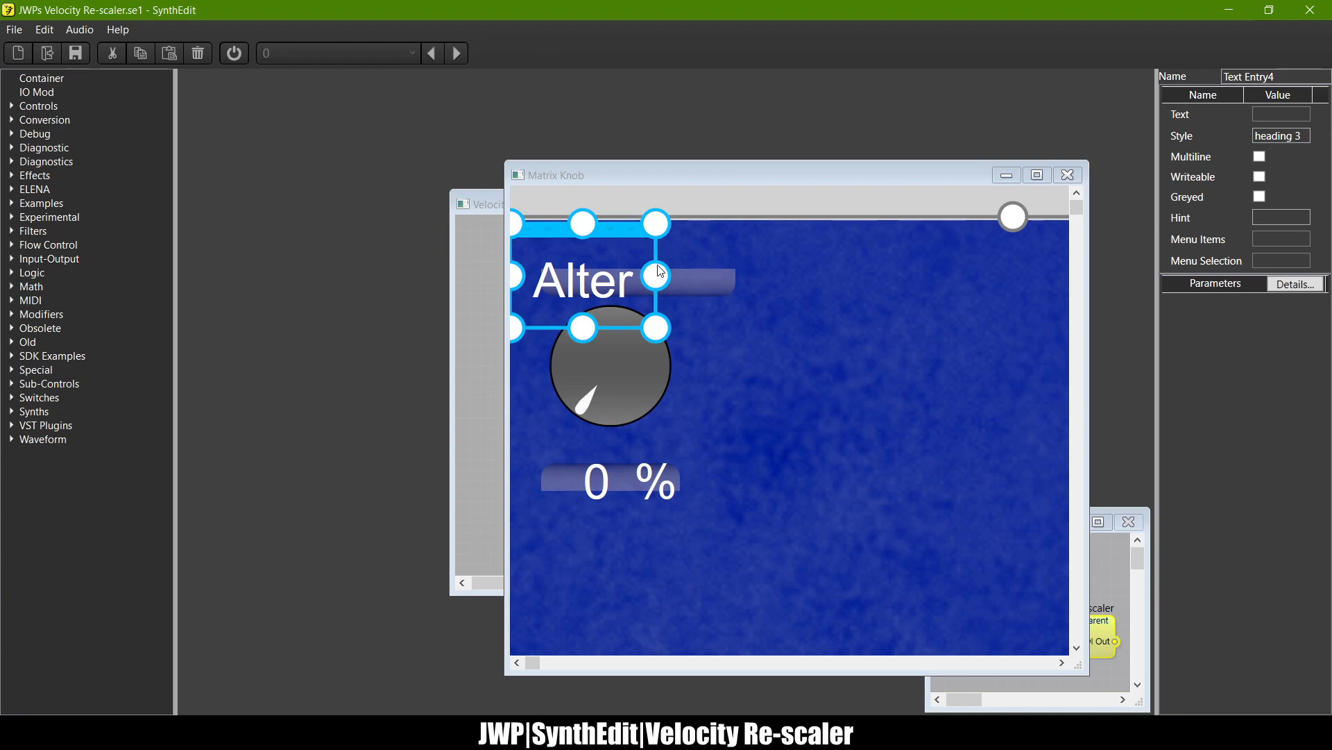
{"action": "left_click_drag", "start_coordinate": [662, 278], "coordinate": [719, 276]}
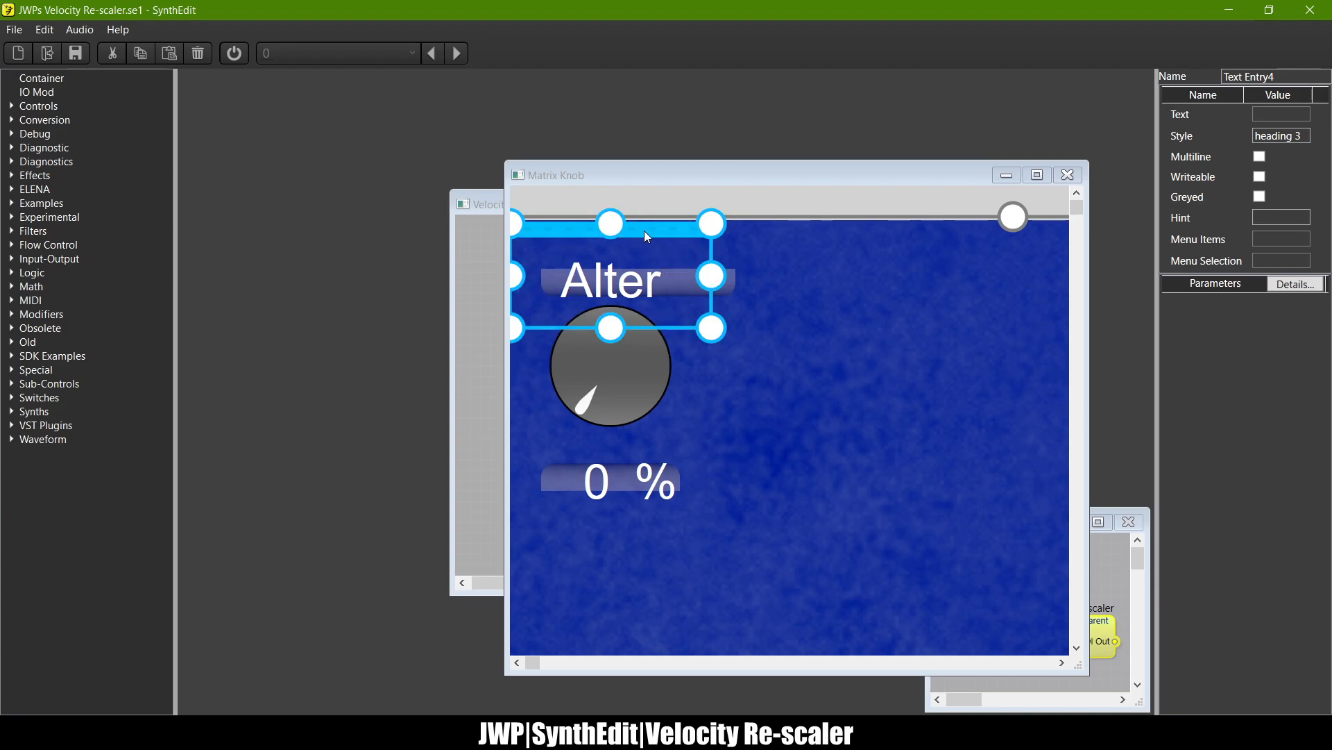
{"action": "left_click_drag", "start_coordinate": [644, 231], "coordinate": [664, 236]}
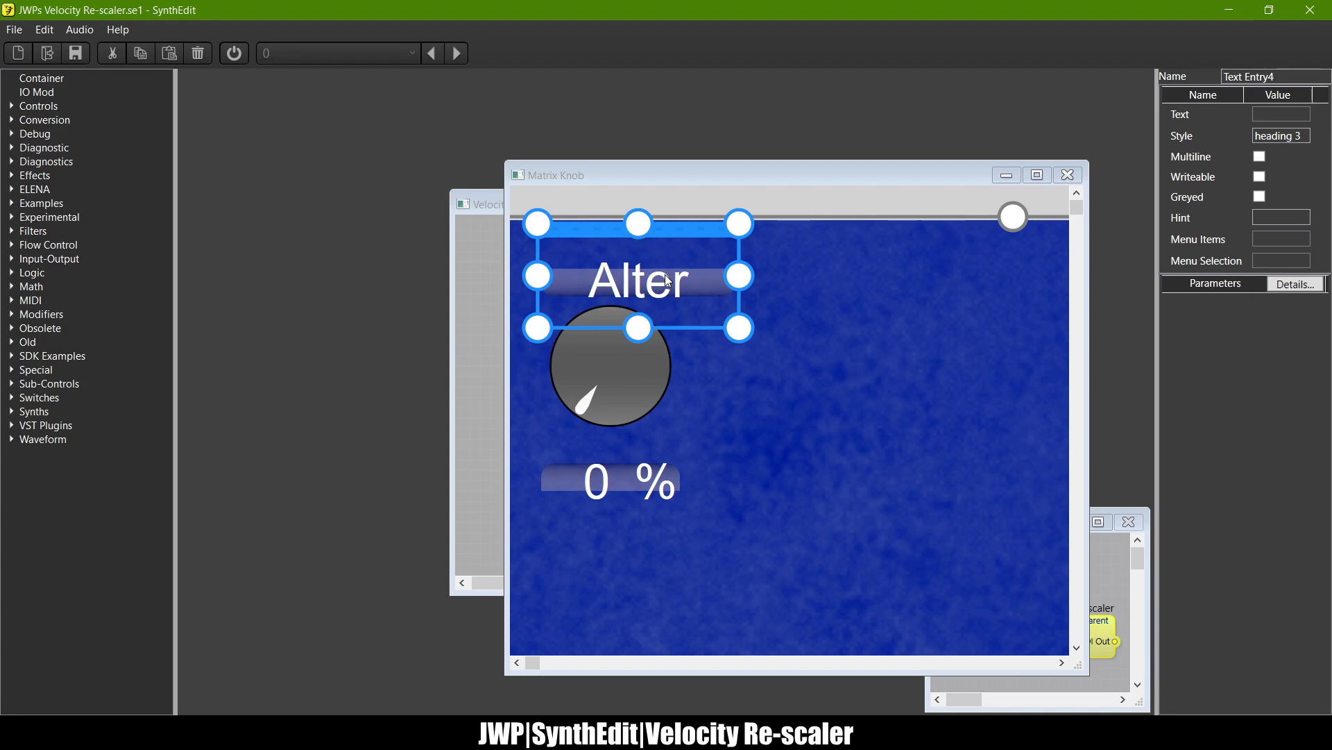
Step: Move the % label onto the empty part of the panel and widen the rectangle below the knob to match the upper one
{"action": "left_click", "coordinate": [711, 529]}
{"action": "left_click", "coordinate": [687, 486]}
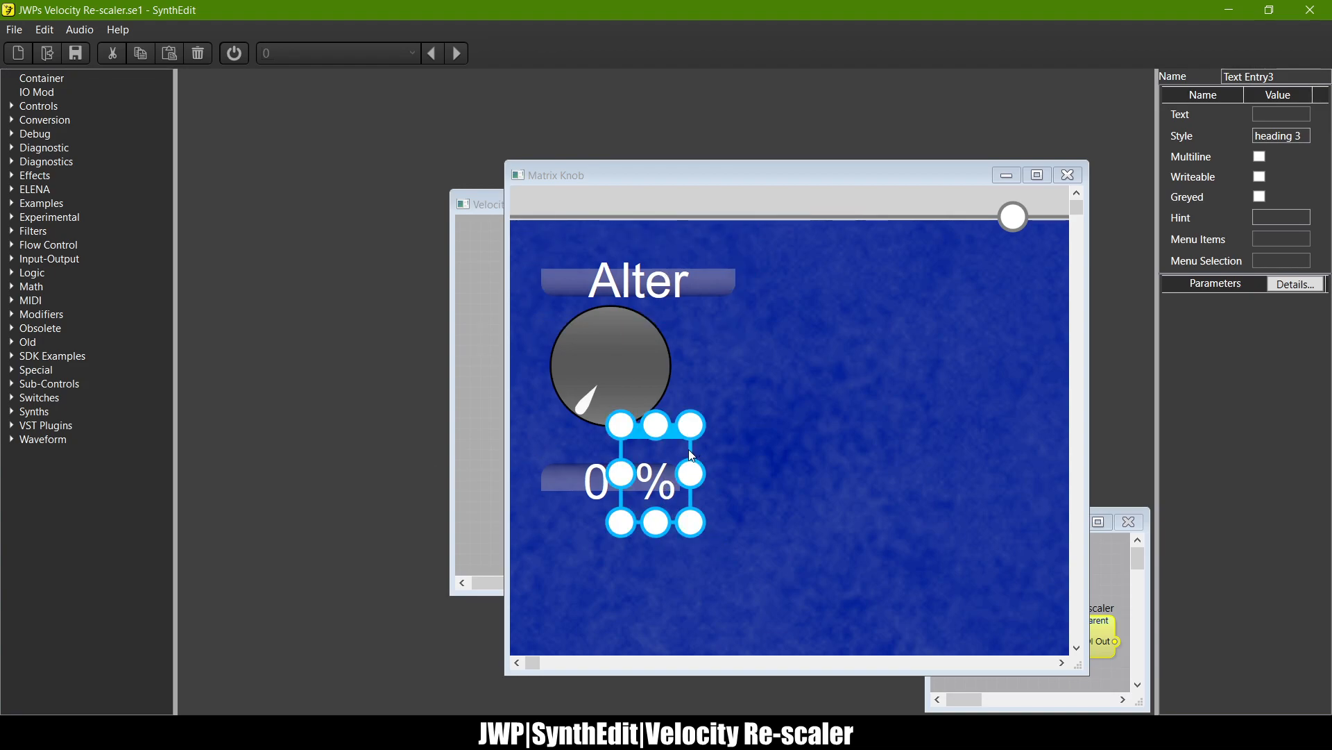
{"action": "left_click_drag", "start_coordinate": [688, 448], "coordinate": [883, 528]}
{"action": "left_click", "coordinate": [625, 468]}
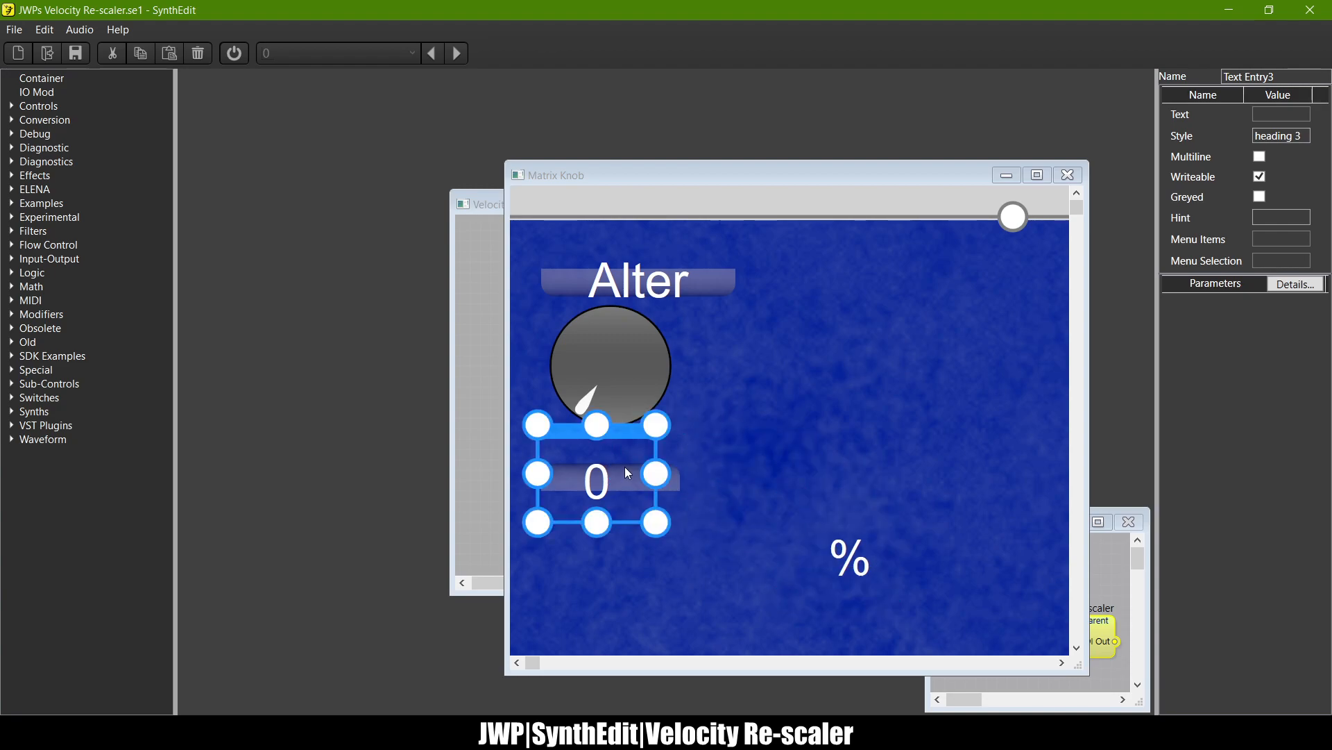
{"action": "left_click", "coordinate": [677, 479]}
{"action": "left_click_drag", "start_coordinate": [701, 479], "coordinate": [740, 479]}
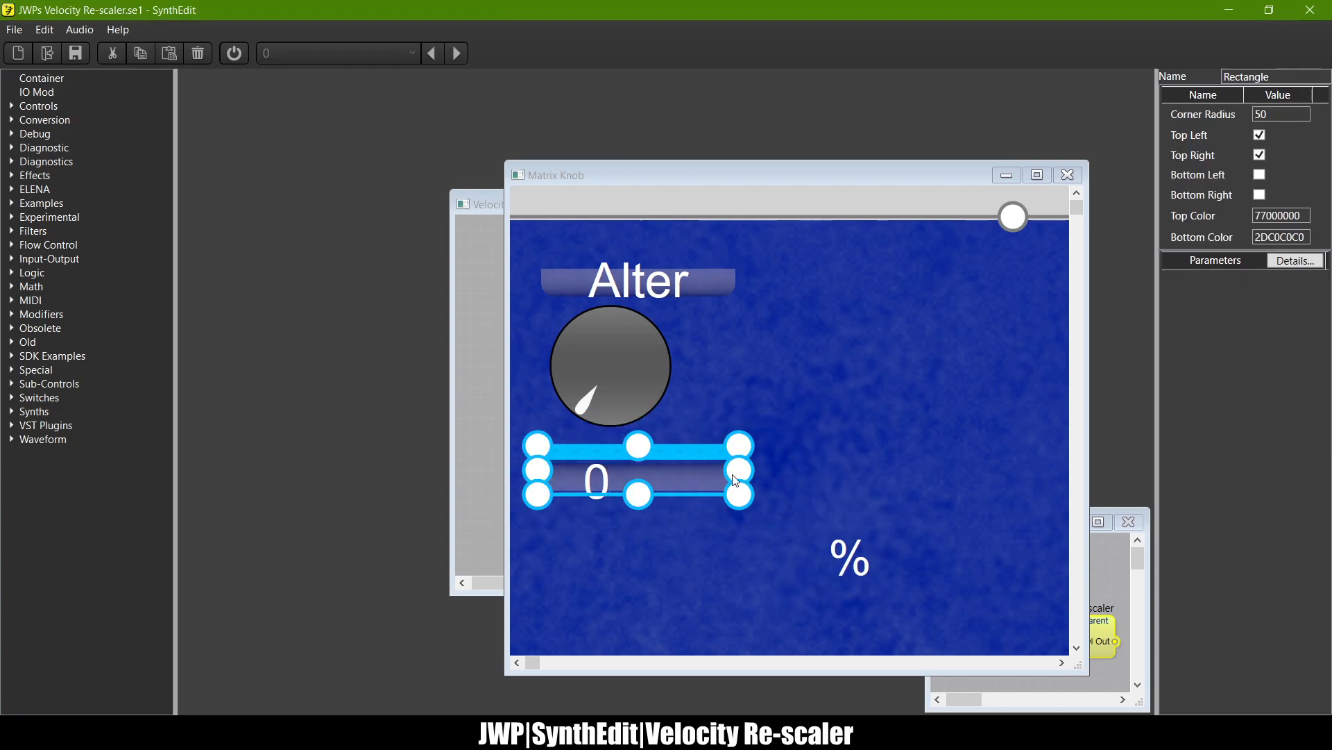
Step: Widen the 0 value's text box toward the right within the widened rectangle below the knob
{"action": "left_click", "coordinate": [808, 451]}
{"action": "left_click", "coordinate": [618, 477]}
{"action": "left_click_drag", "start_coordinate": [655, 474], "coordinate": [742, 477]}
{"action": "left_click", "coordinate": [819, 520]}
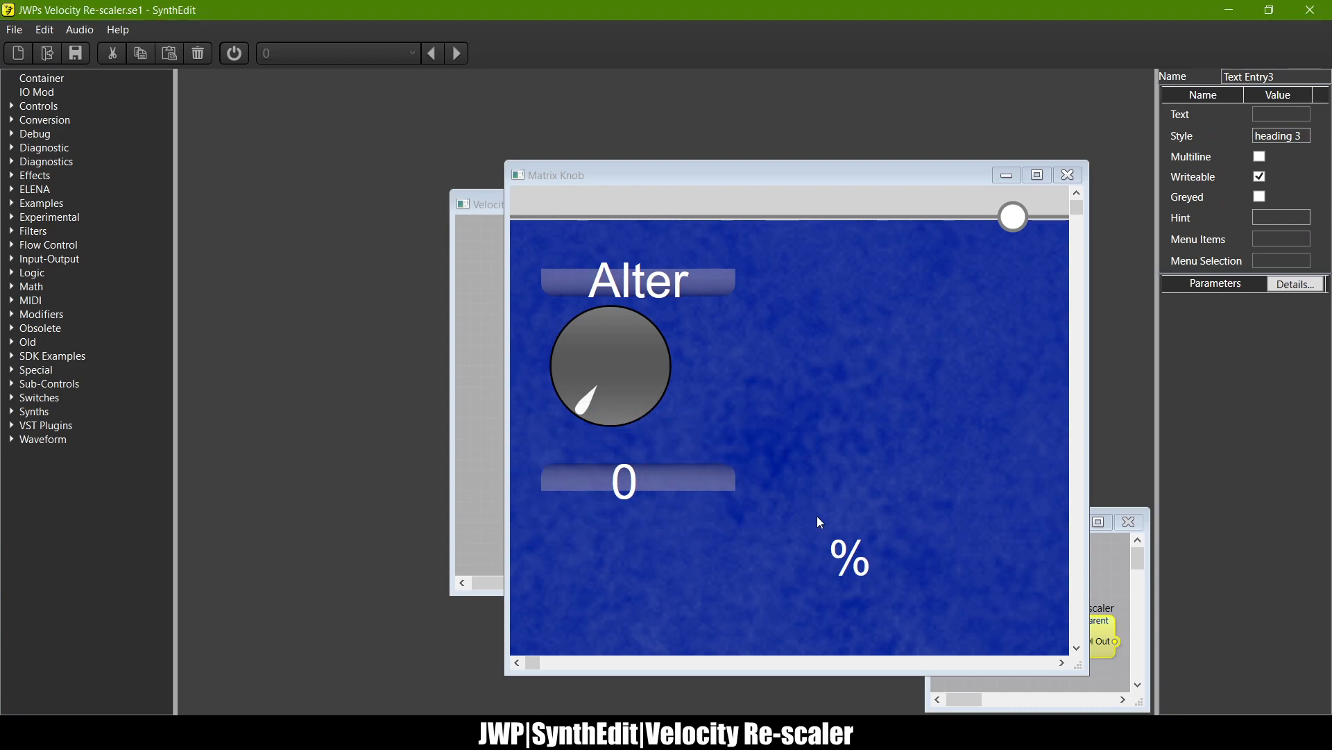
Step: Move the % label back over the right end of the lower rectangle and align it with the 0 value
{"action": "left_click", "coordinate": [847, 556]}
{"action": "left_click_drag", "start_coordinate": [869, 515], "coordinate": [781, 517]}
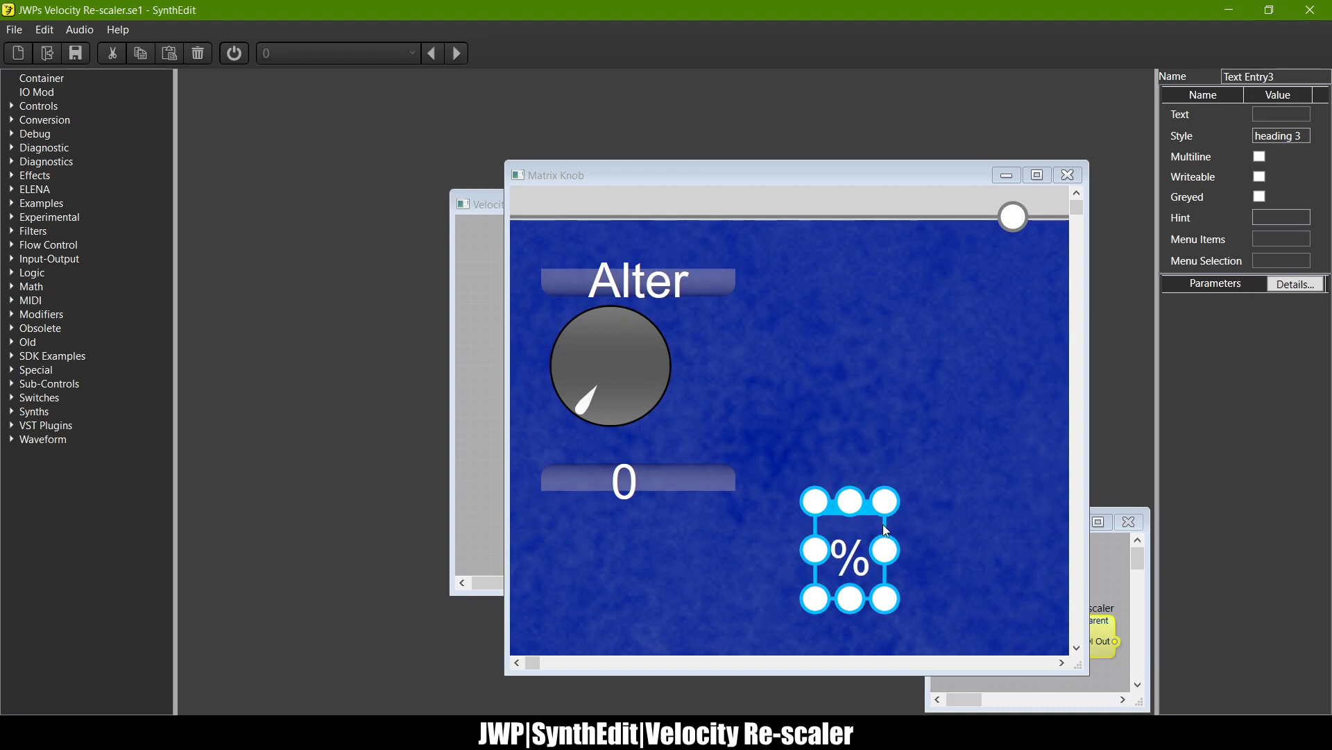
{"action": "left_click_drag", "start_coordinate": [882, 524], "coordinate": [744, 442]}
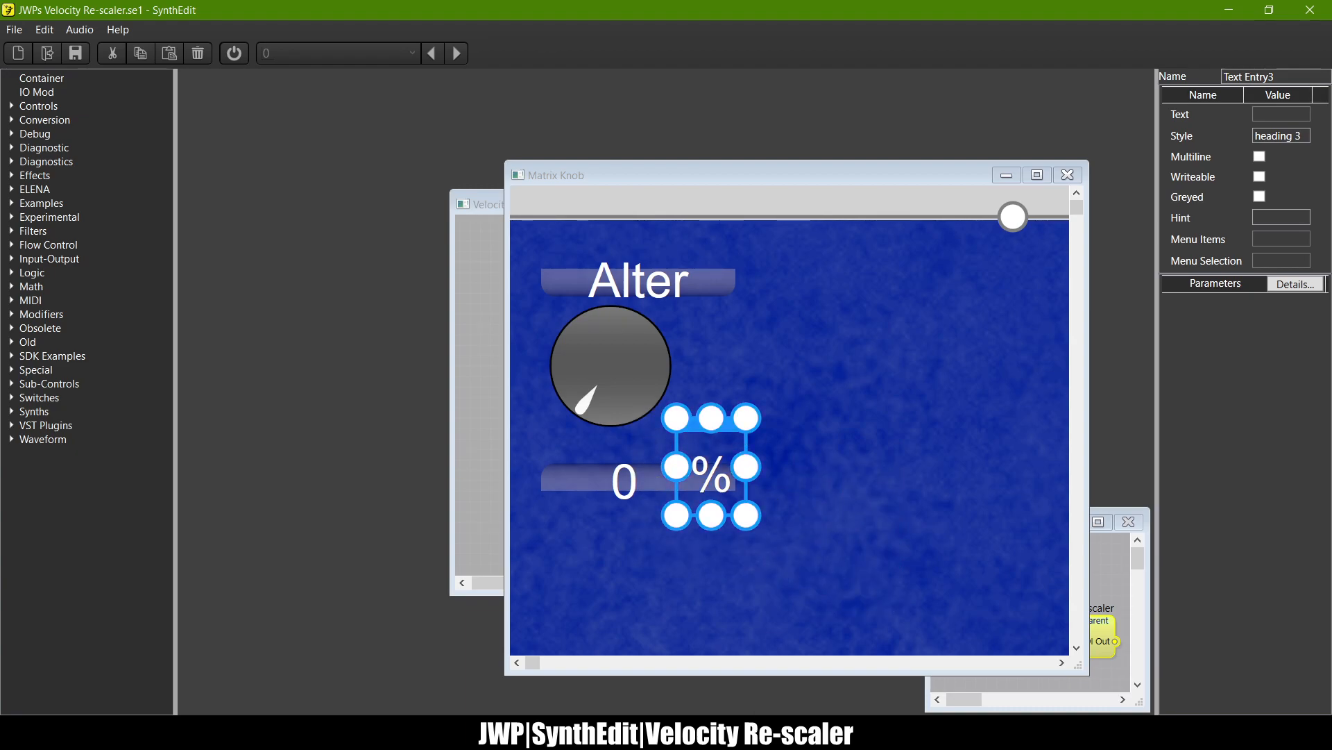
{"action": "key", "text": "Down"}
{"action": "left_click", "coordinate": [624, 486]}
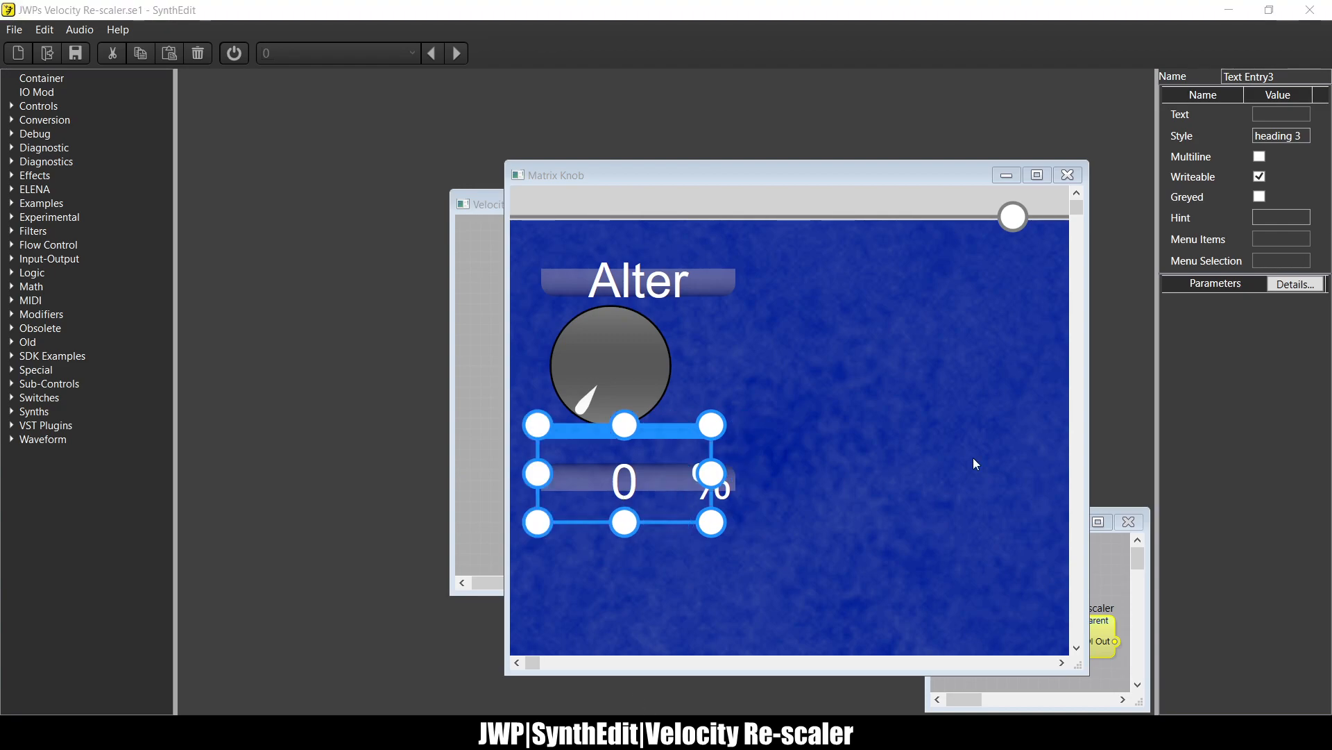
{"action": "left_click", "coordinate": [822, 456]}
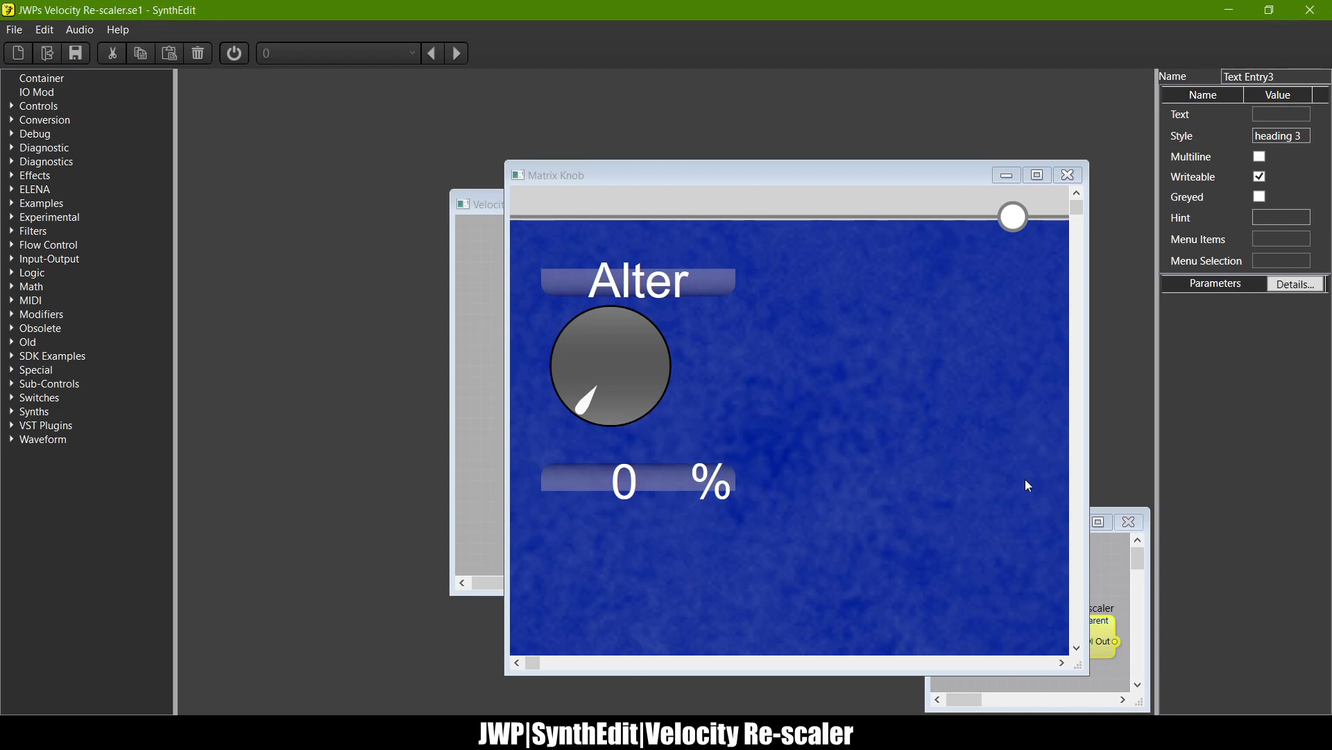
Step: Select the knob's graphic parts together and shift them right to centre the knob beneath the Alter label
{"action": "scroll", "coordinate": [987, 476], "scroll_direction": "down", "scroll_amount": 3}
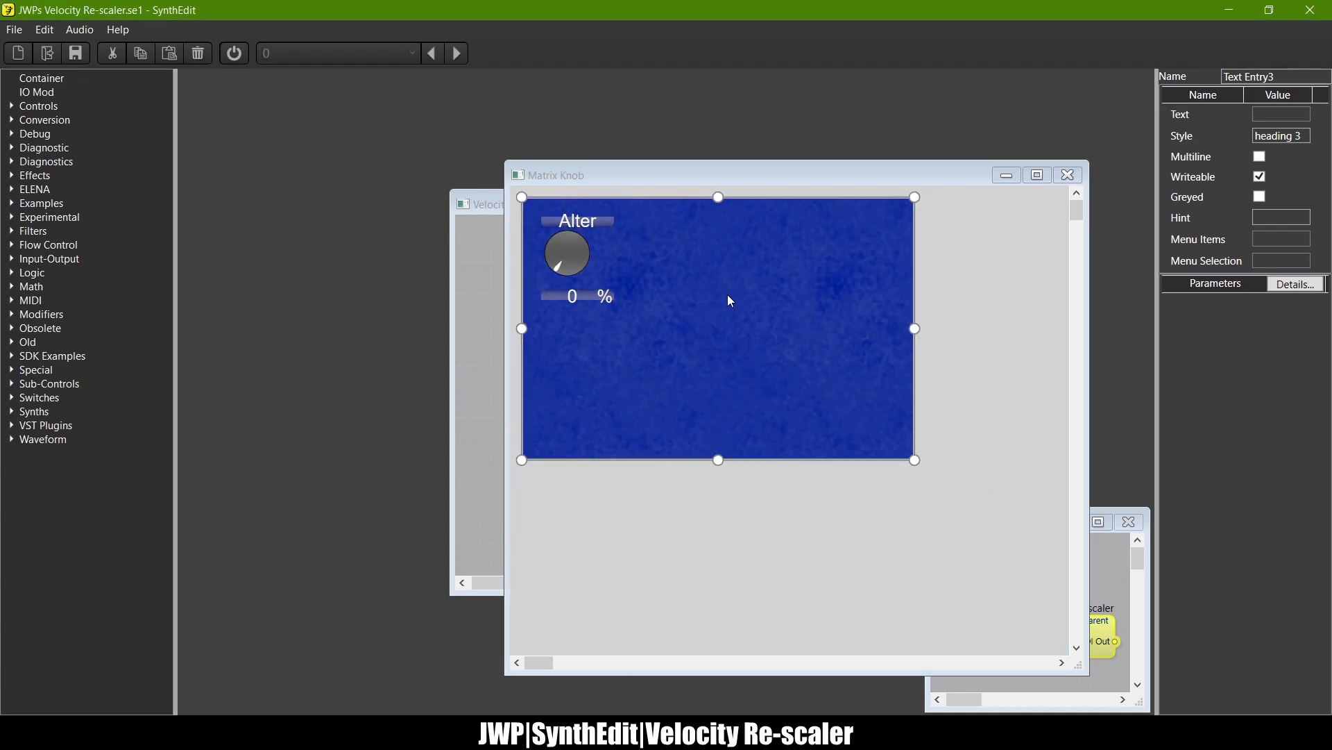
{"action": "left_click_drag", "start_coordinate": [734, 290], "coordinate": [368, 226]}
{"action": "left_click_drag", "start_coordinate": [740, 300], "coordinate": [426, 219]}
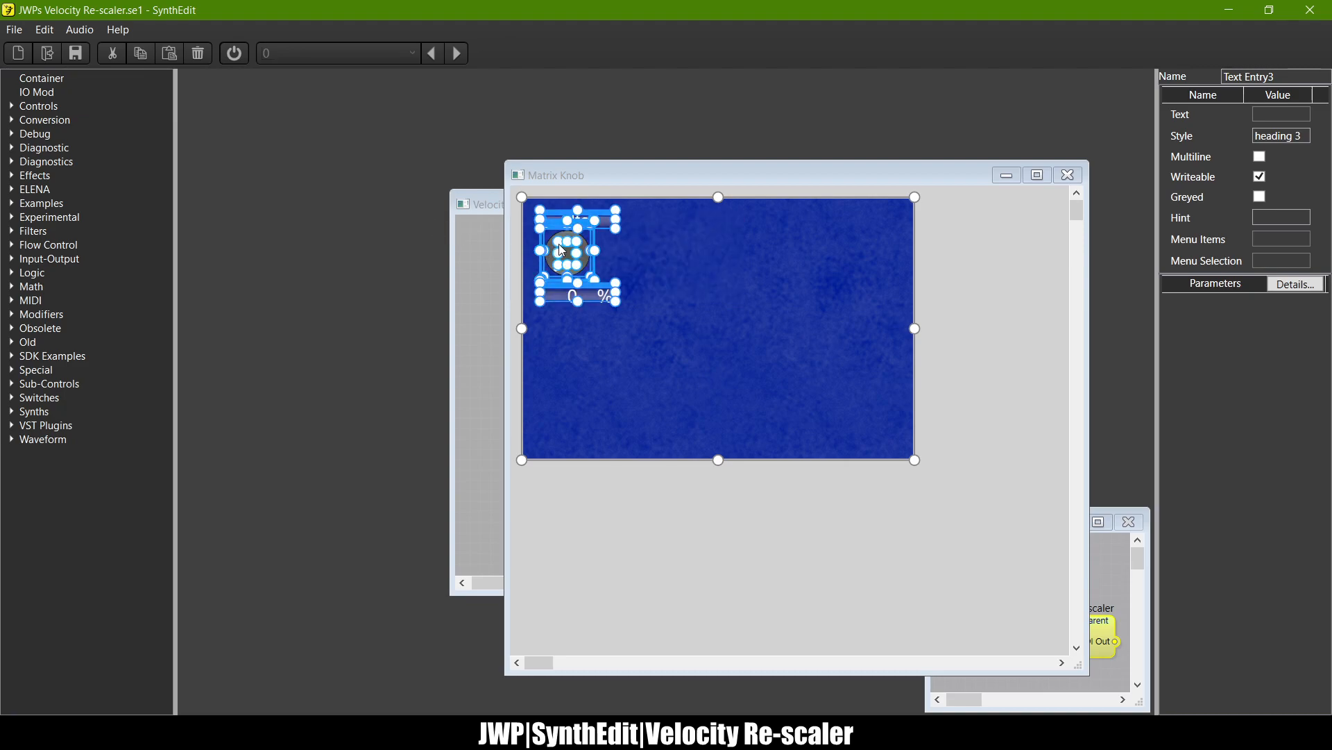
{"action": "left_click_drag", "start_coordinate": [706, 301], "coordinate": [413, 229]}
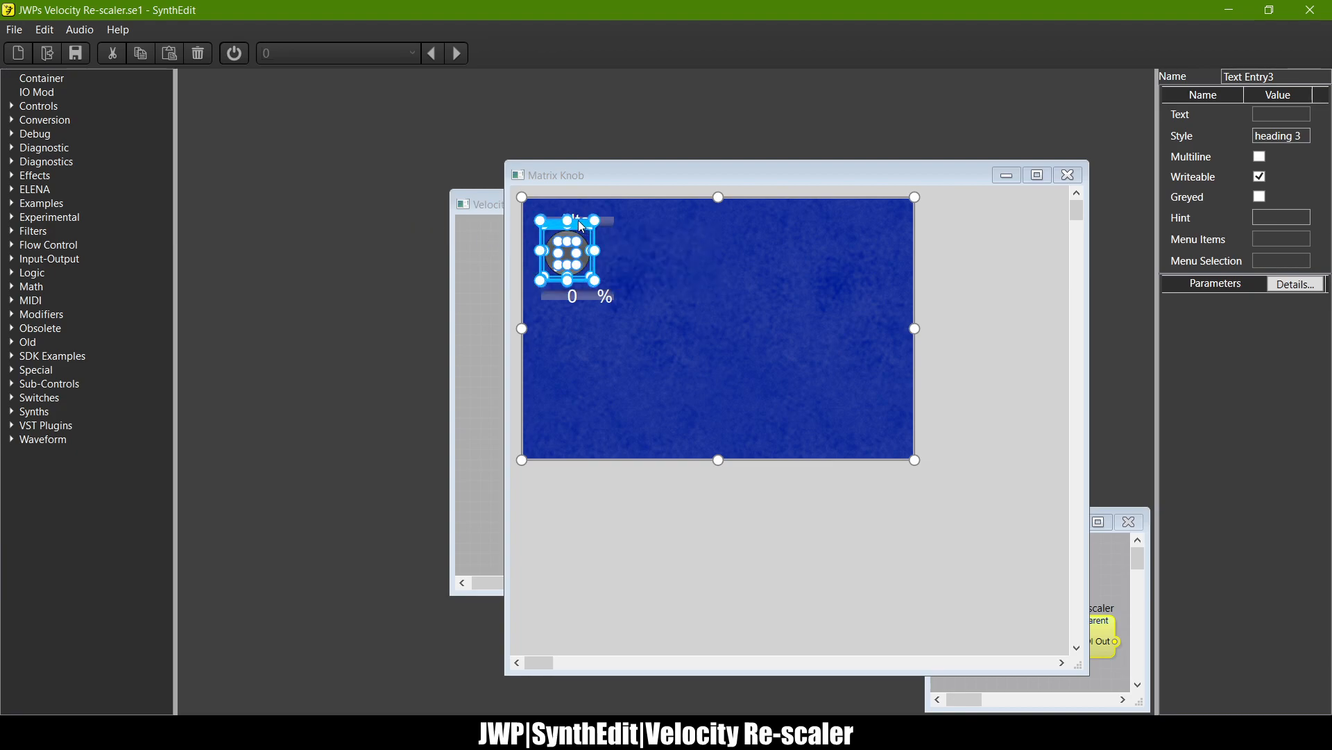
{"action": "left_click", "coordinate": [682, 266]}
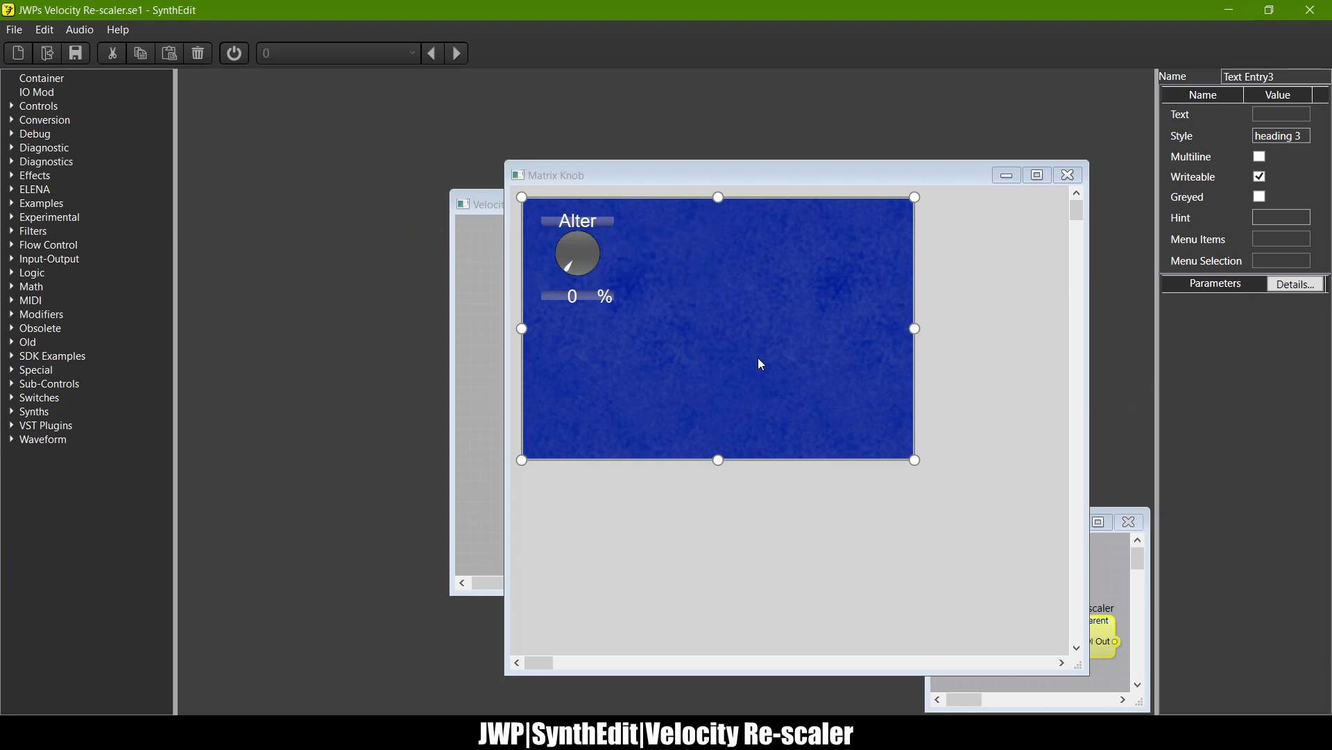
Step: Raise the lower rectangle closer to the knob and place the 0 value back over it
{"action": "left_click_drag", "start_coordinate": [749, 353], "coordinate": [403, 263]}
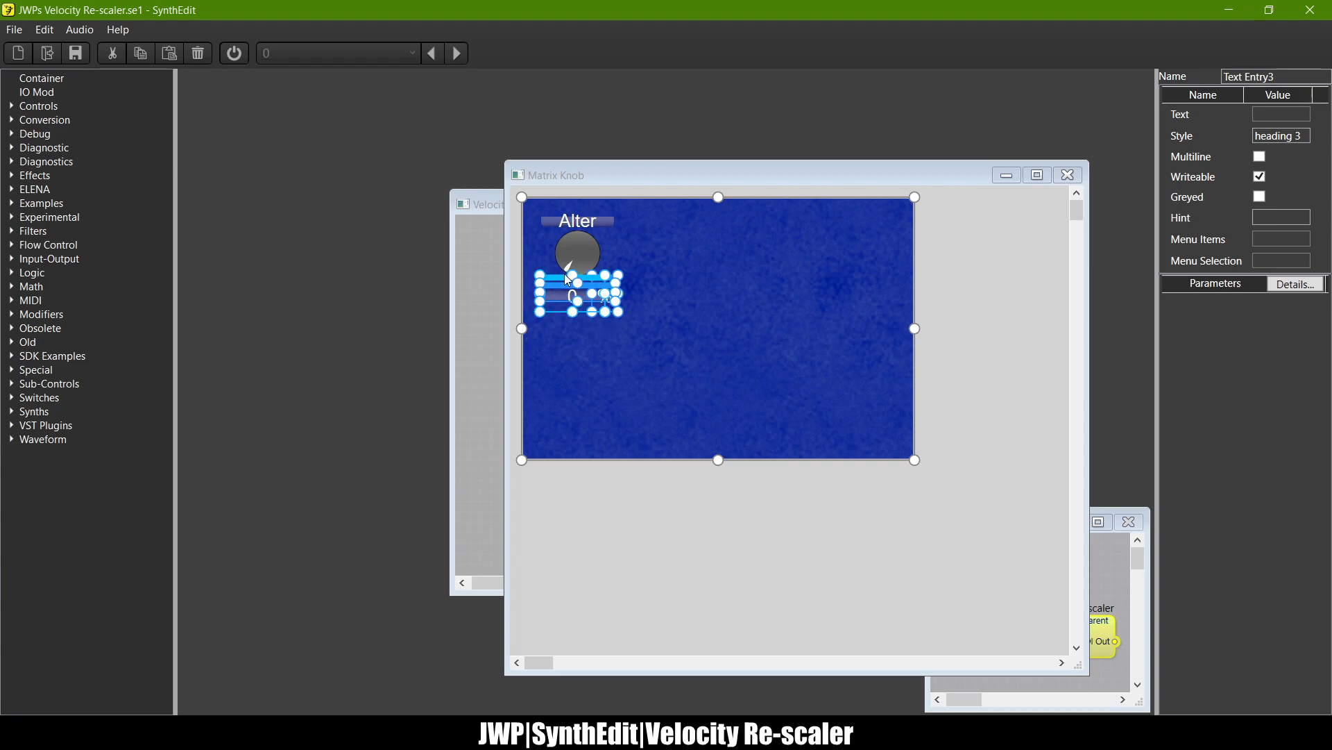
{"action": "left_click", "coordinate": [691, 304]}
{"action": "left_click", "coordinate": [581, 304]}
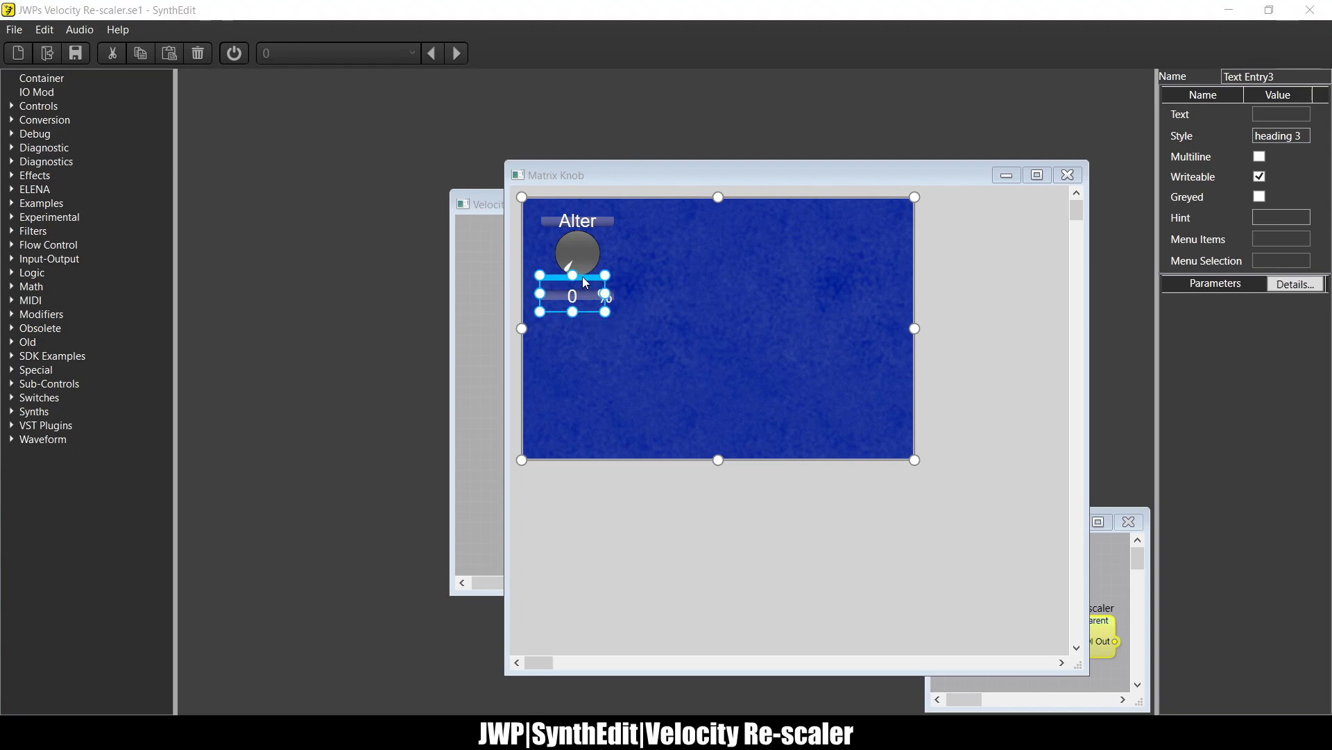
{"action": "left_click_drag", "start_coordinate": [583, 278], "coordinate": [582, 327]}
{"action": "left_click", "coordinate": [577, 297]}
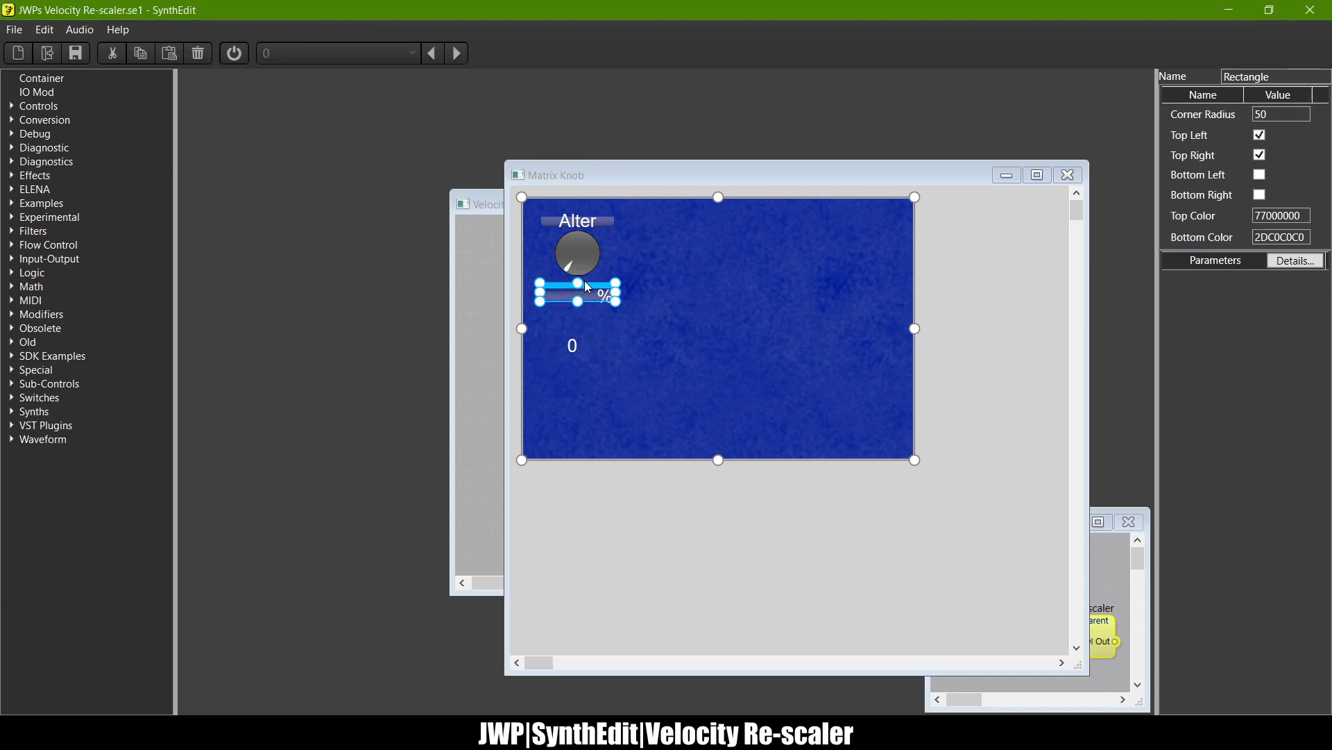
{"action": "left_click", "coordinate": [585, 344]}
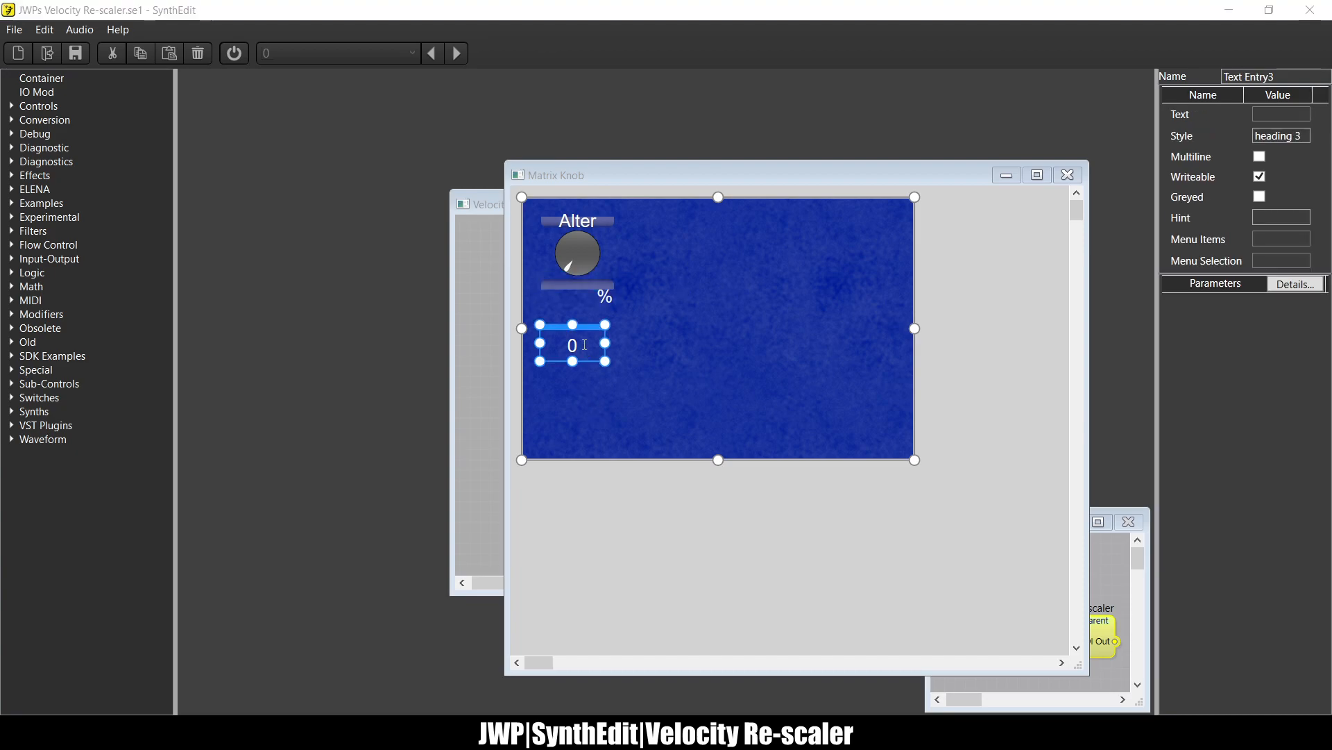
{"action": "left_click_drag", "start_coordinate": [585, 344], "coordinate": [588, 271]}
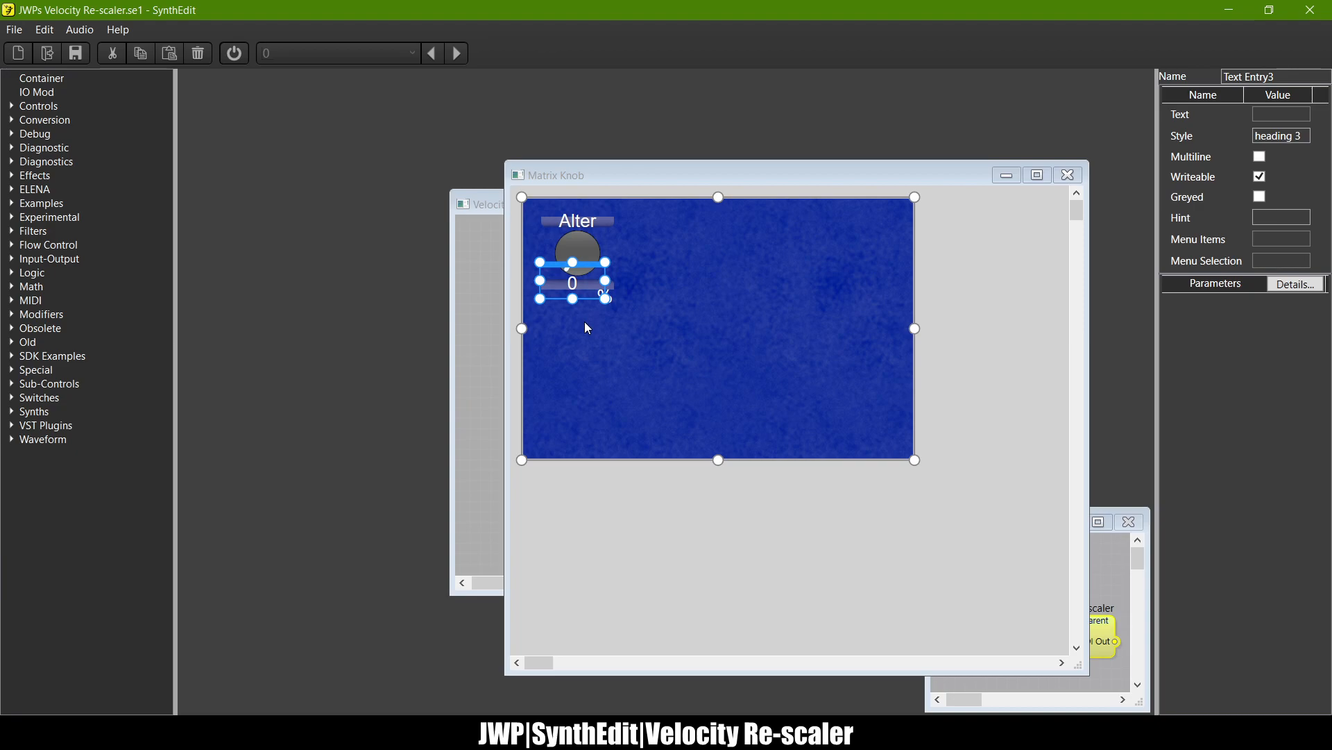
{"action": "left_click", "coordinate": [747, 319]}
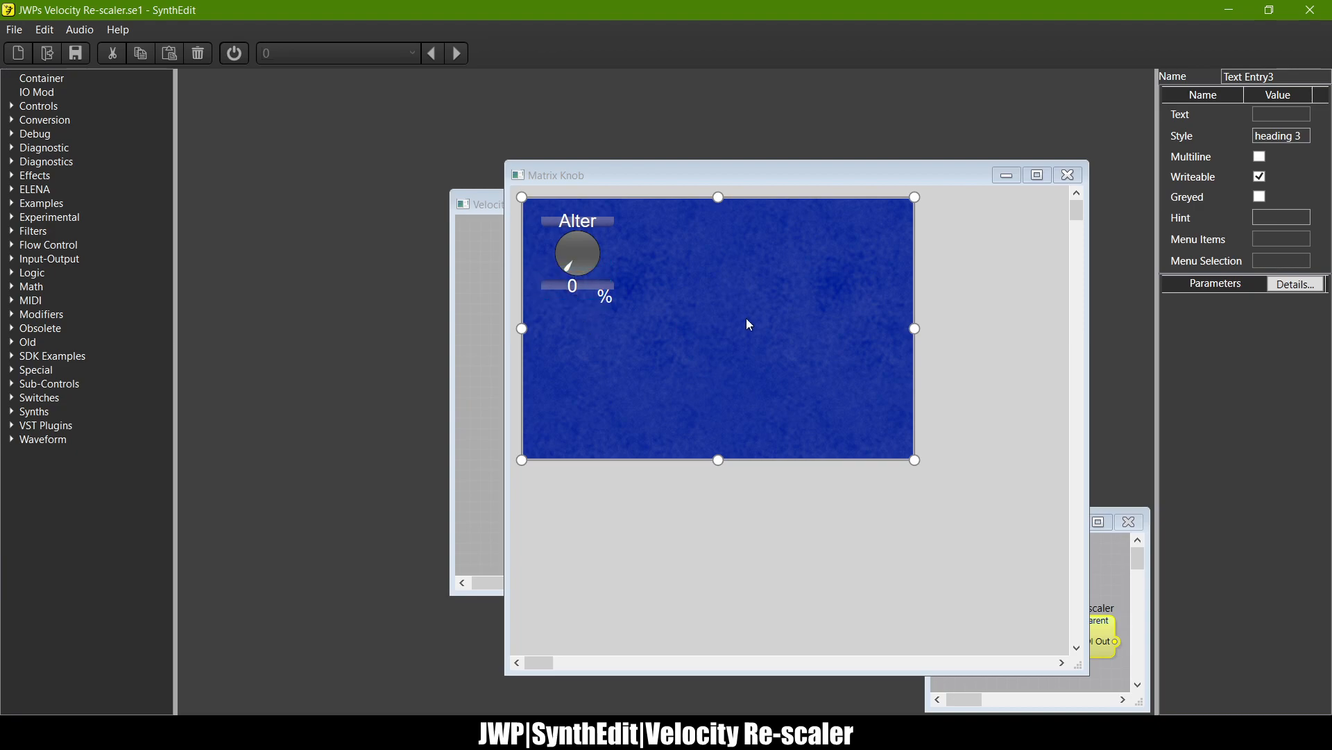
Step: Move the % label up onto the raised rectangle and nudge it level with the 0 value
{"action": "left_click", "coordinate": [606, 296]}
{"action": "mouse_move", "coordinate": [619, 287]}
{"action": "left_mouse_down"}
{"action": "mouse_move", "coordinate": [617, 276]}
{"action": "mouse_move", "coordinate": [617, 292]}
{"action": "left_mouse_up"}
{"action": "scroll", "coordinate": [605, 274], "scroll_direction": "up", "scroll_amount": 2}
{"action": "left_click_drag", "start_coordinate": [647, 271], "coordinate": [647, 258]}
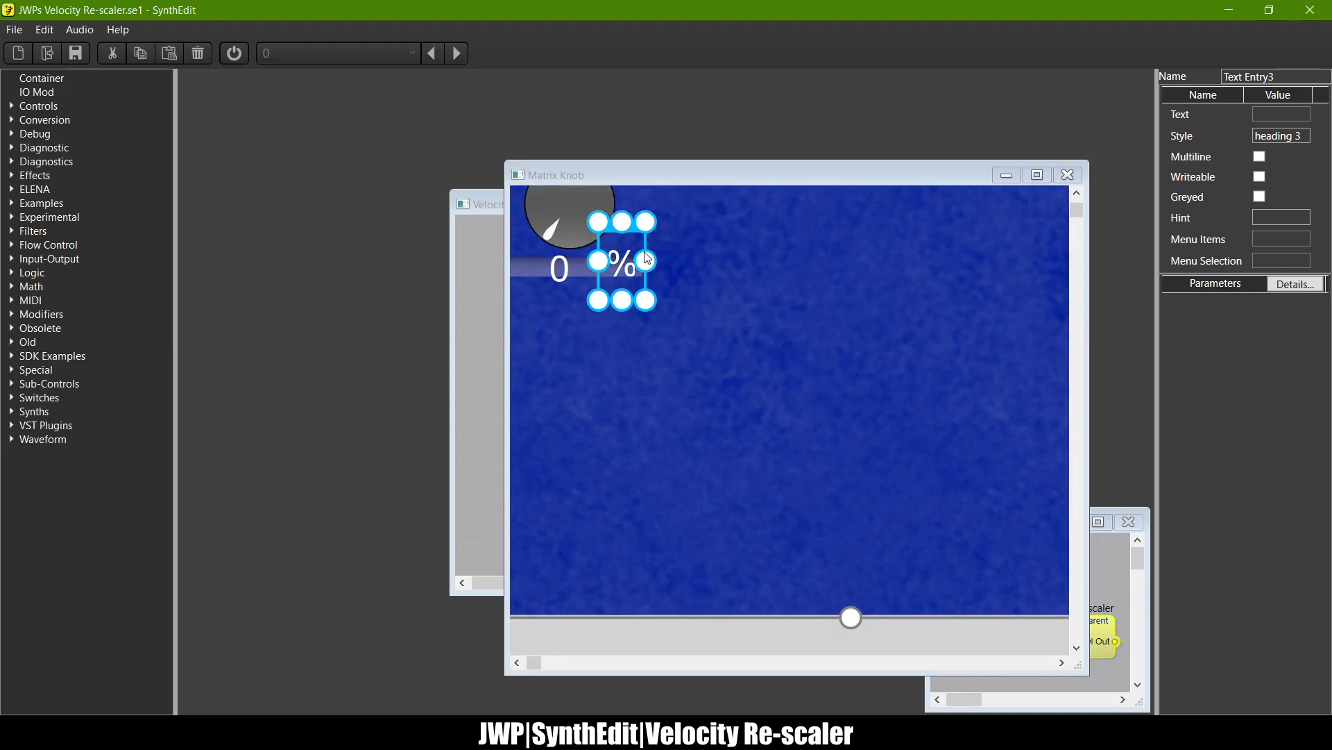
{"action": "key", "text": "Down"}
{"action": "key", "text": "Down"}
{"action": "key", "text": "Down"}
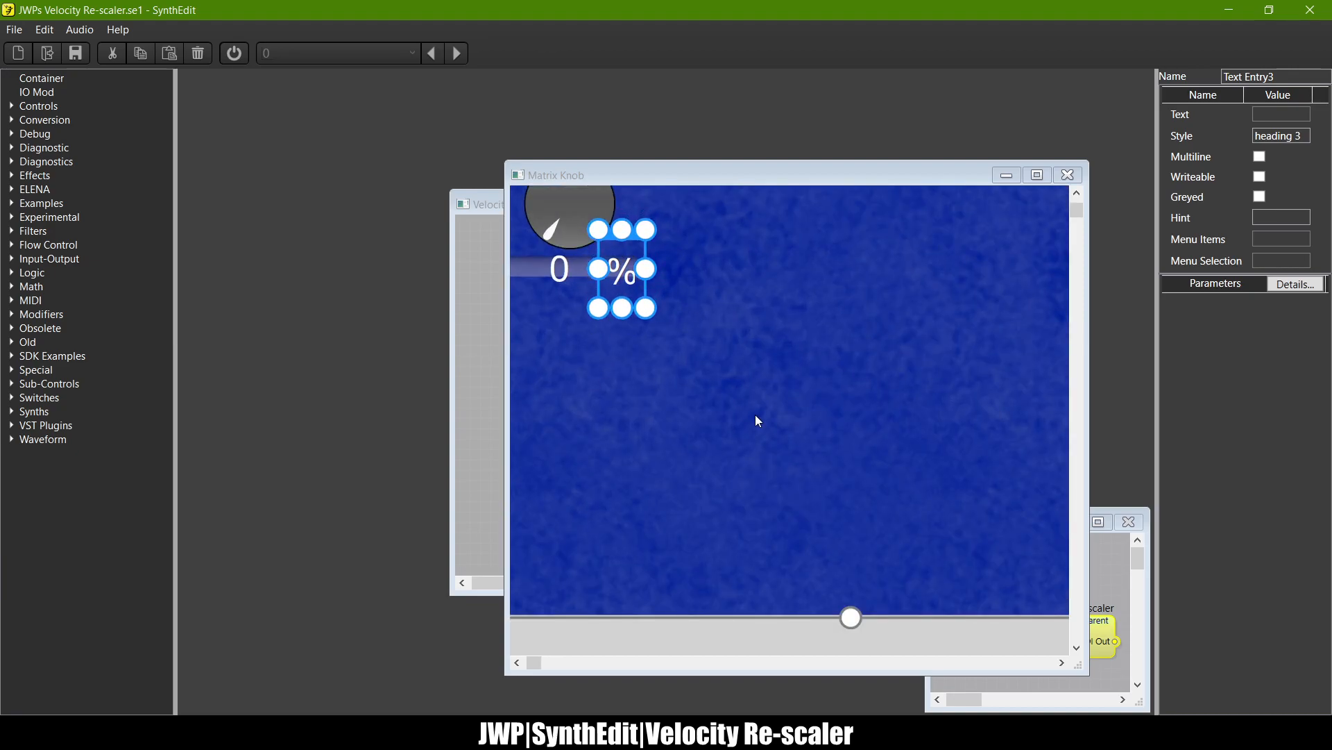
{"action": "left_click", "coordinate": [731, 335]}
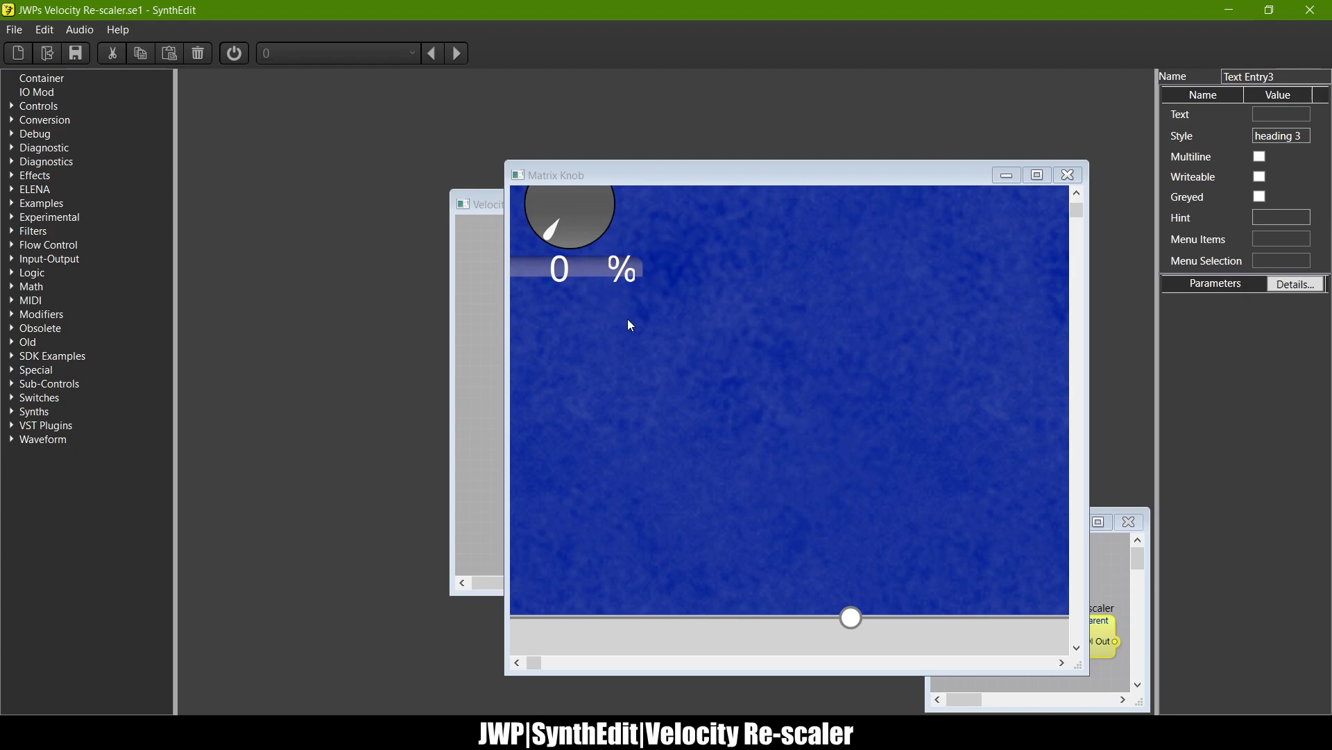
Step: Widen the % label's text box, shift it left toward the 0 value and realign it vertically with the value
{"action": "scroll", "coordinate": [630, 325], "scroll_direction": "up", "scroll_amount": 3}
{"action": "left_click", "coordinate": [776, 507]}
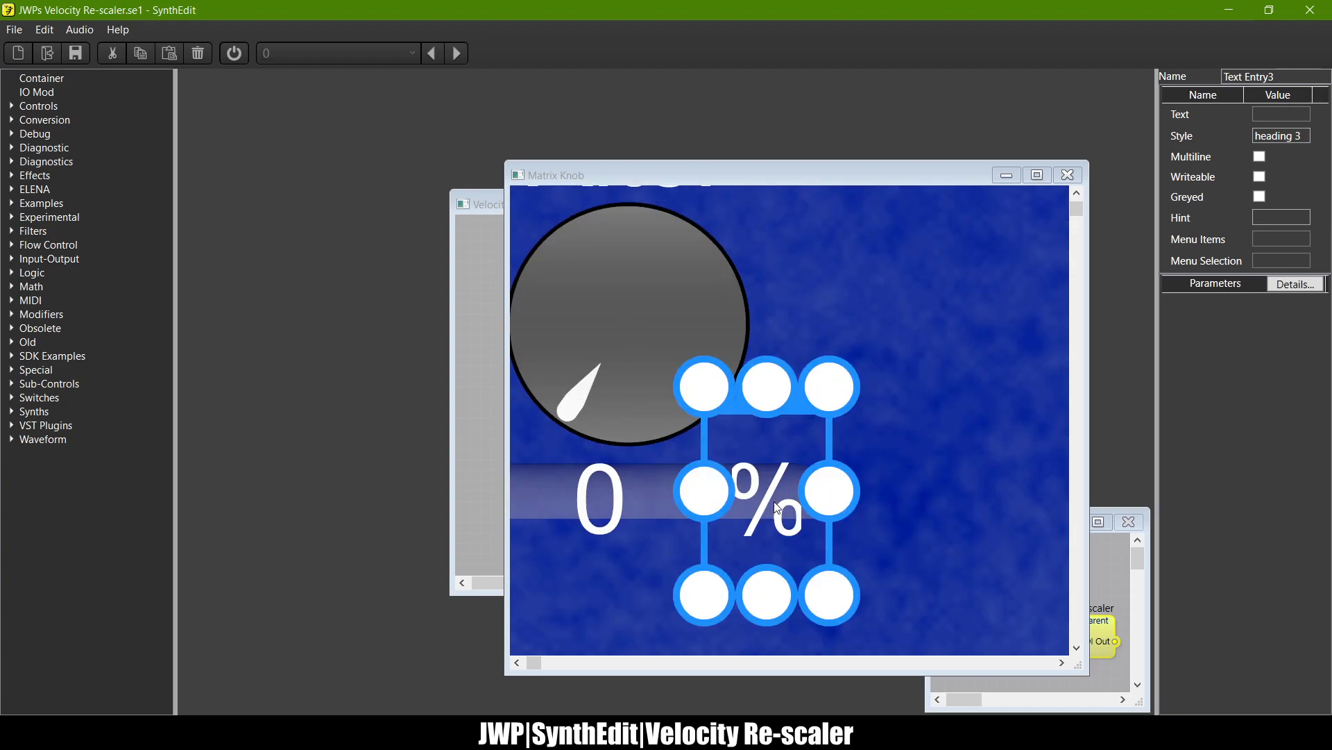
{"action": "left_click_drag", "start_coordinate": [836, 494], "coordinate": [883, 493]}
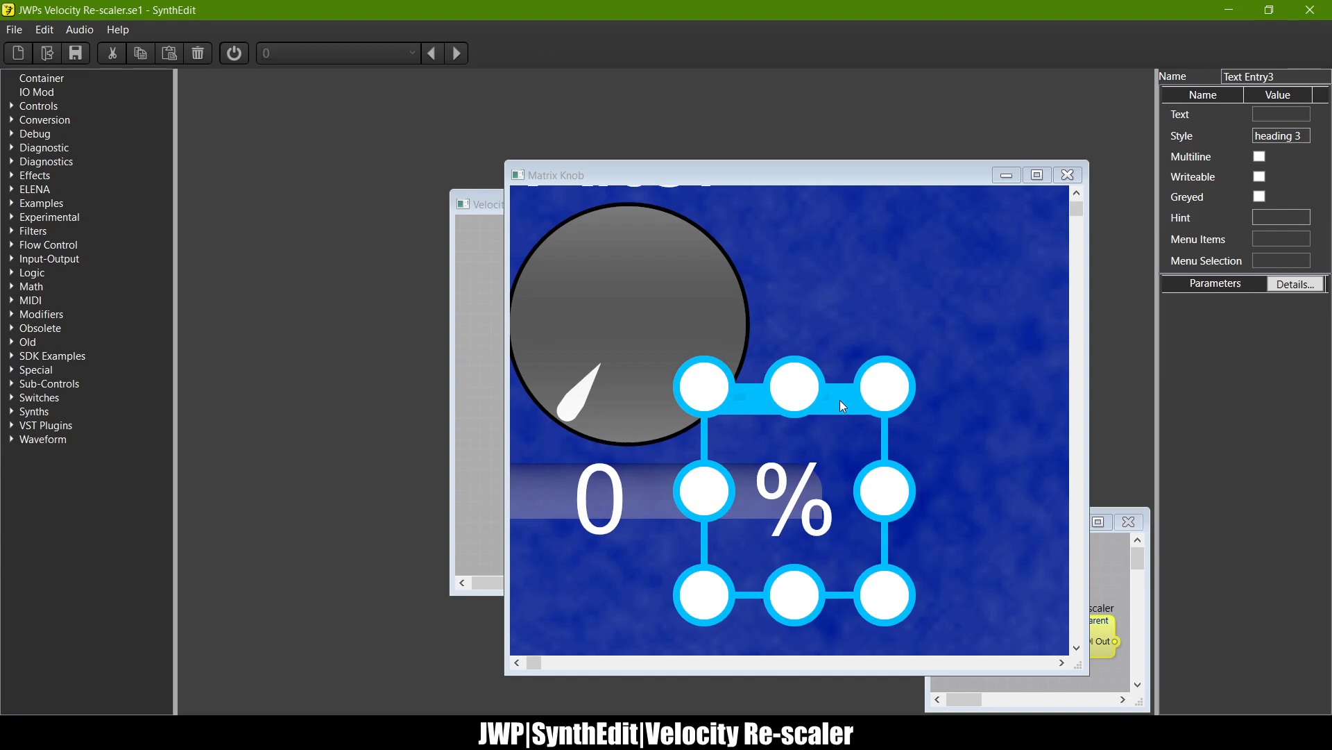
{"action": "left_click_drag", "start_coordinate": [840, 400], "coordinate": [792, 397]}
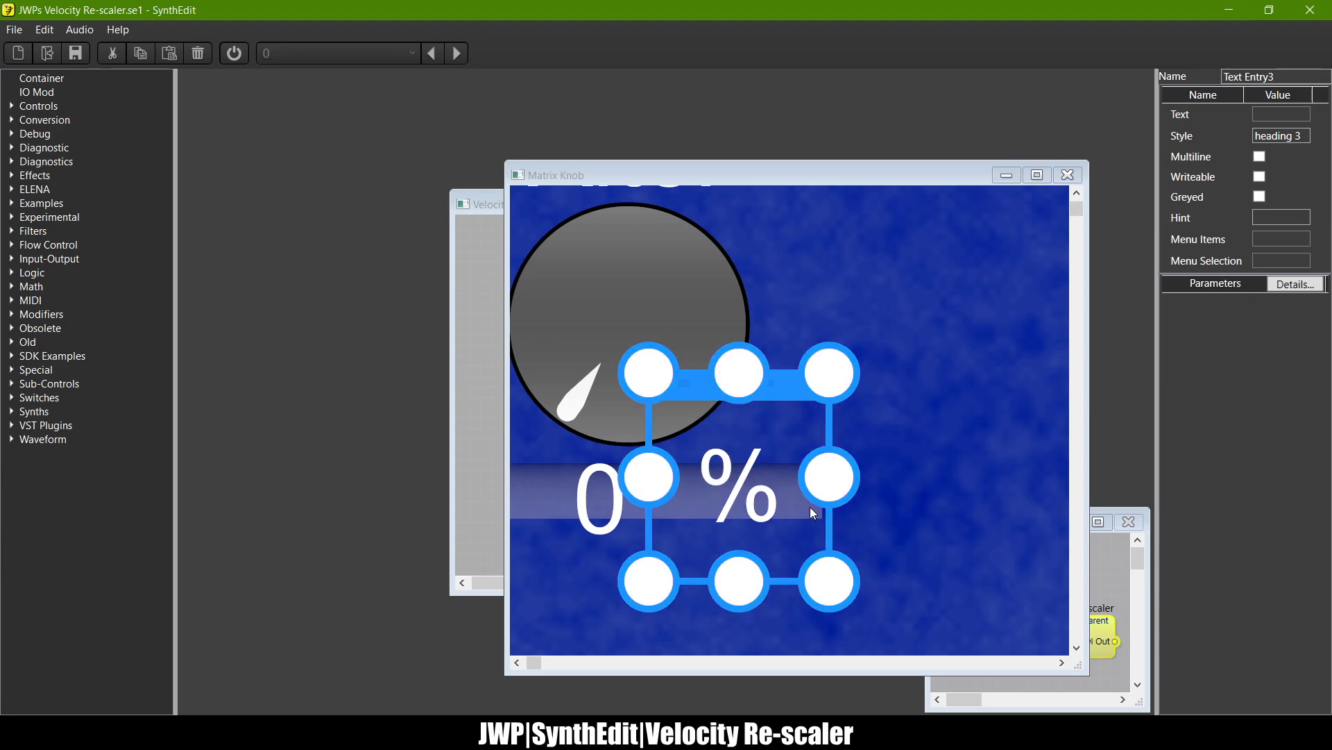
{"action": "key", "text": "Down"}
{"action": "key", "text": "Down"}
{"action": "left_click", "coordinate": [887, 490]}
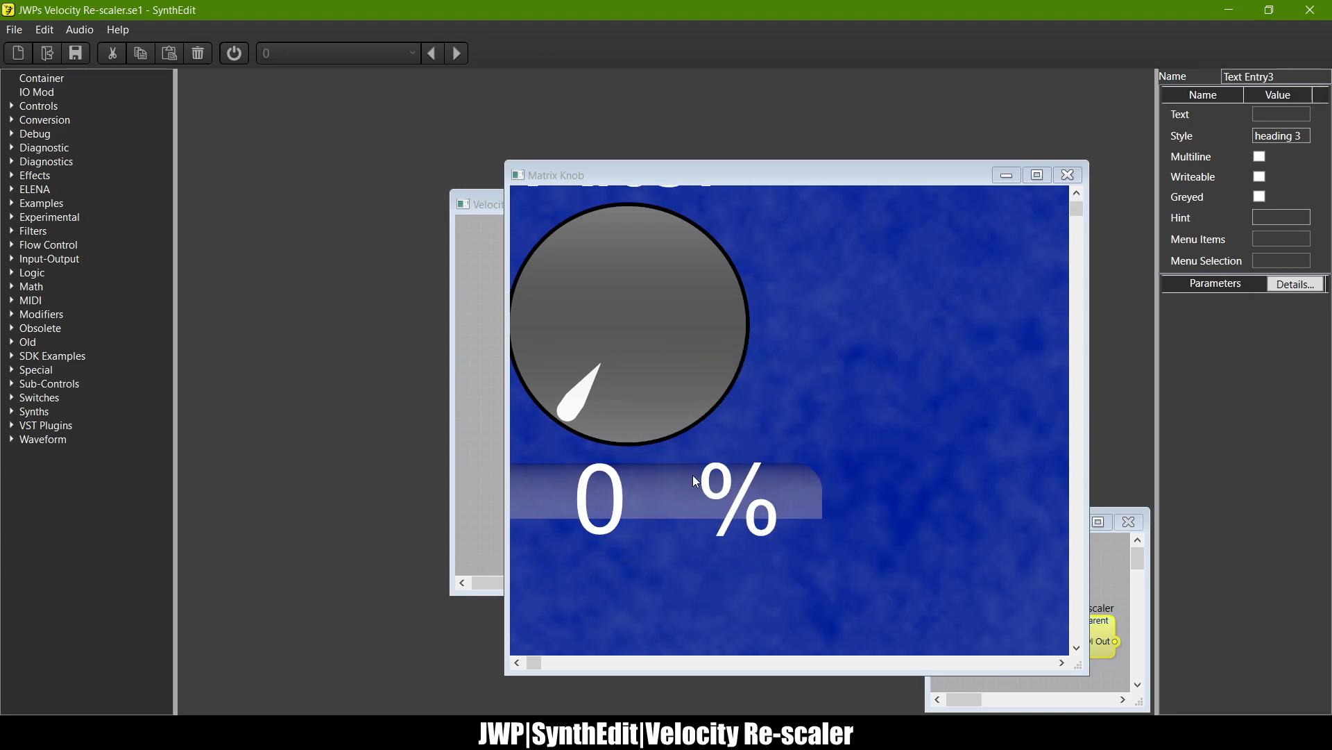
{"action": "scroll", "coordinate": [692, 475], "scroll_direction": "down", "scroll_amount": 6}
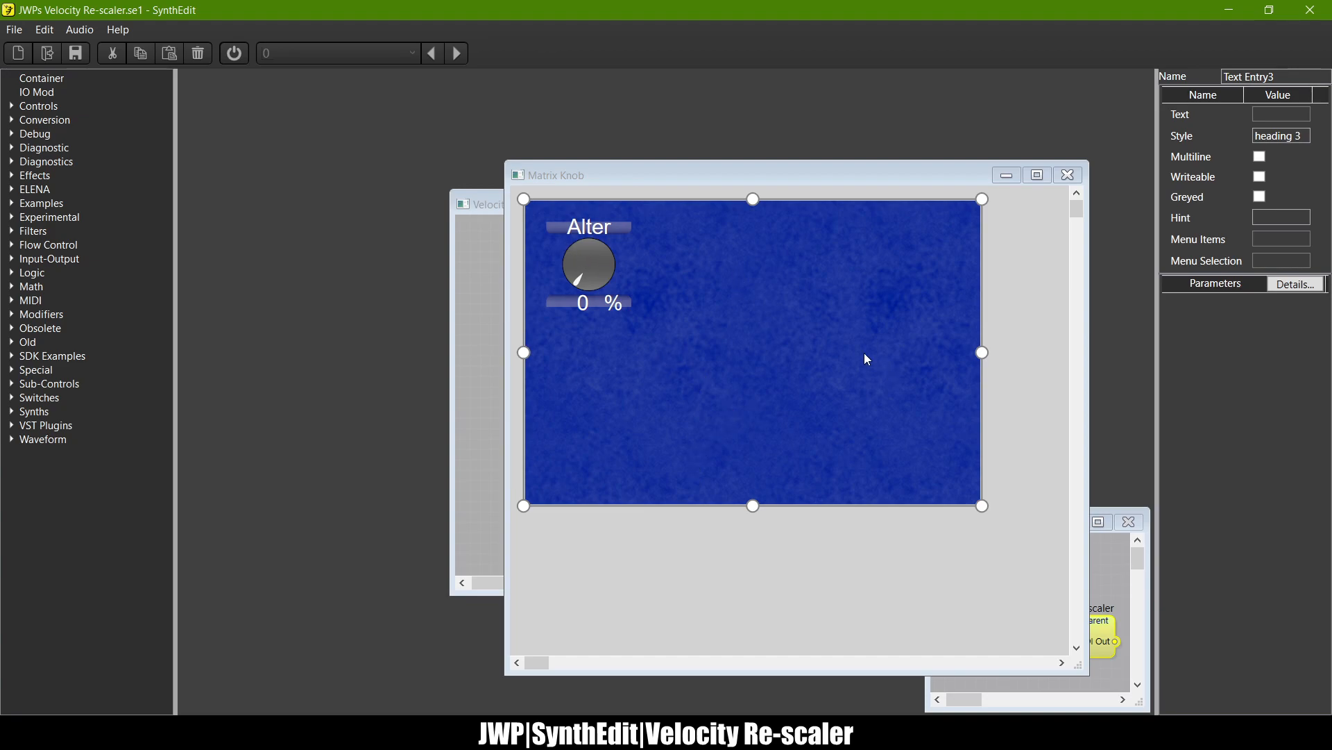
Step: Open the structure of the Matrix Knob container and bring its Text Entry and Vector Knob modules into view
{"action": "double_click", "coordinate": [903, 469]}
{"action": "scroll", "coordinate": [643, 357], "scroll_direction": "right", "scroll_amount": 6}
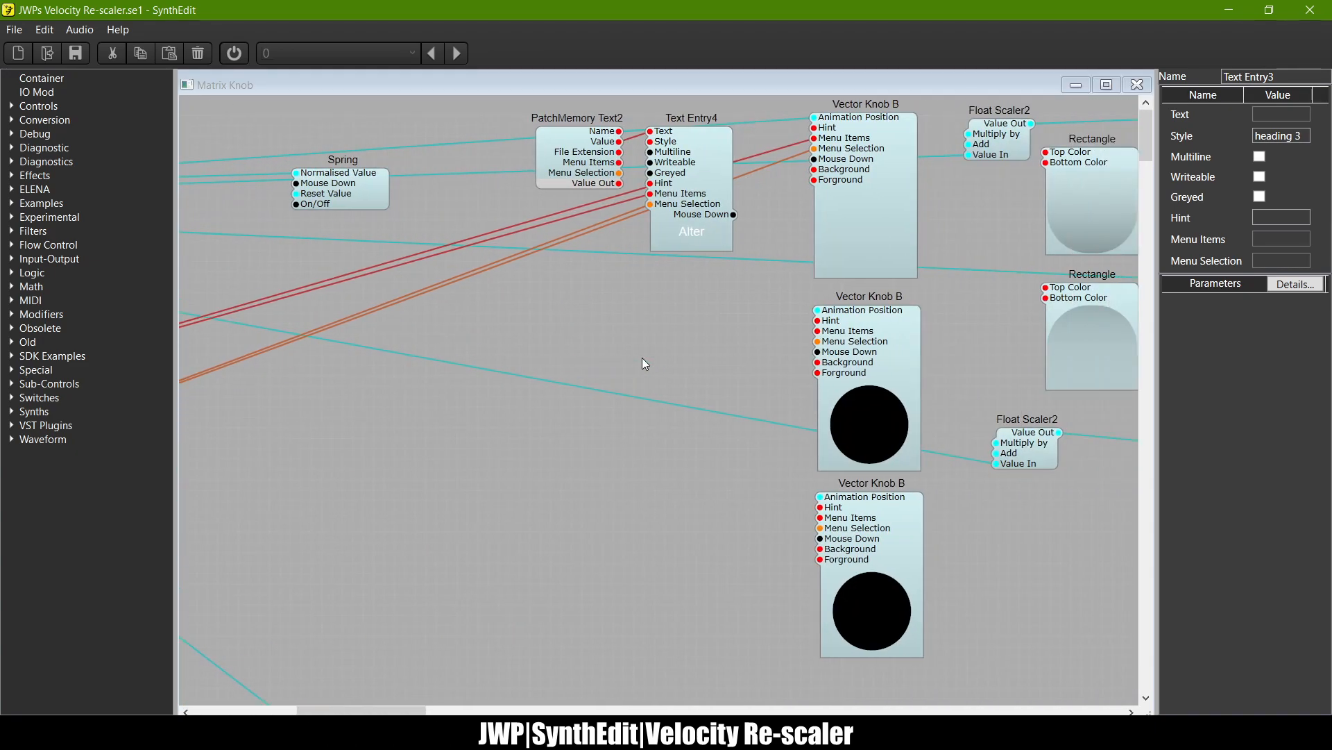
Step: Examine the Matrix Knob's modules and its Rectangle settings alongside the knob's panel view, and close both Matrix Knob windows
{"action": "scroll", "coordinate": [643, 361], "scroll_direction": "right", "scroll_amount": 4}
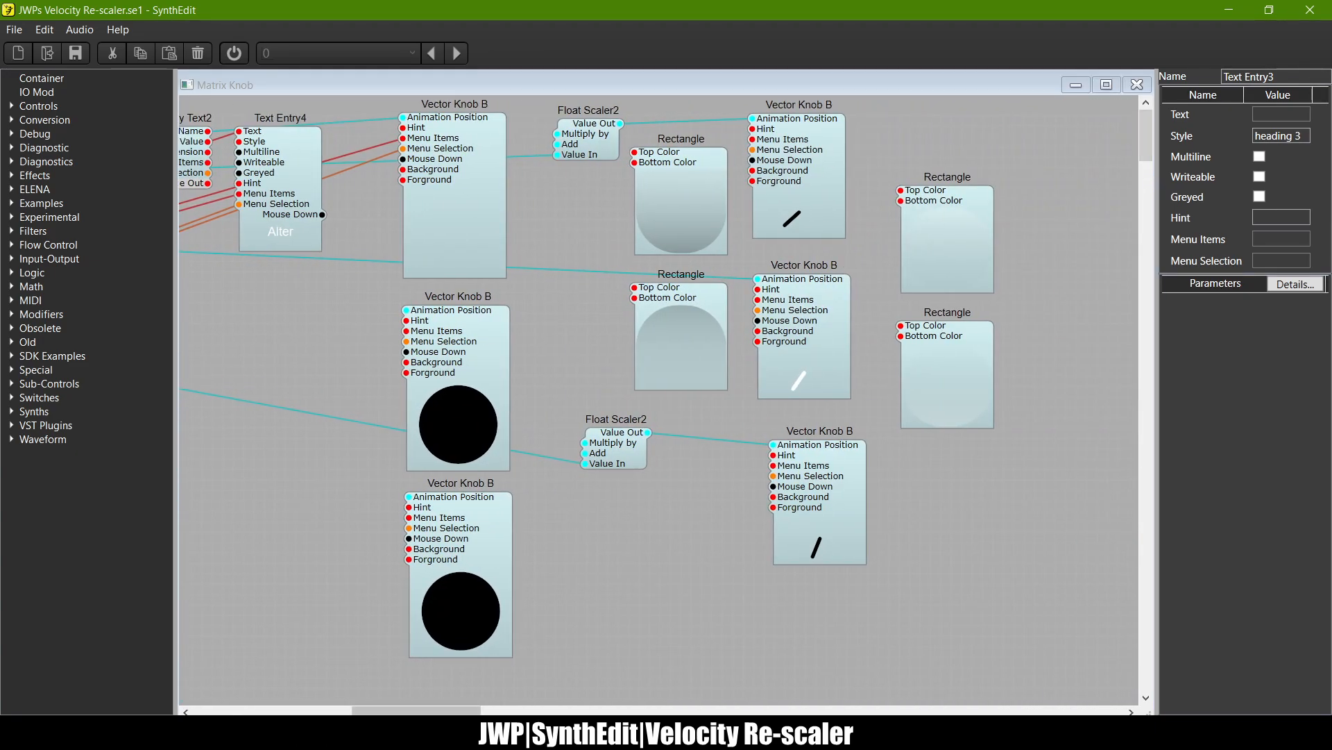
{"action": "left_click_drag", "start_coordinate": [1149, 710], "coordinate": [494, 512]}
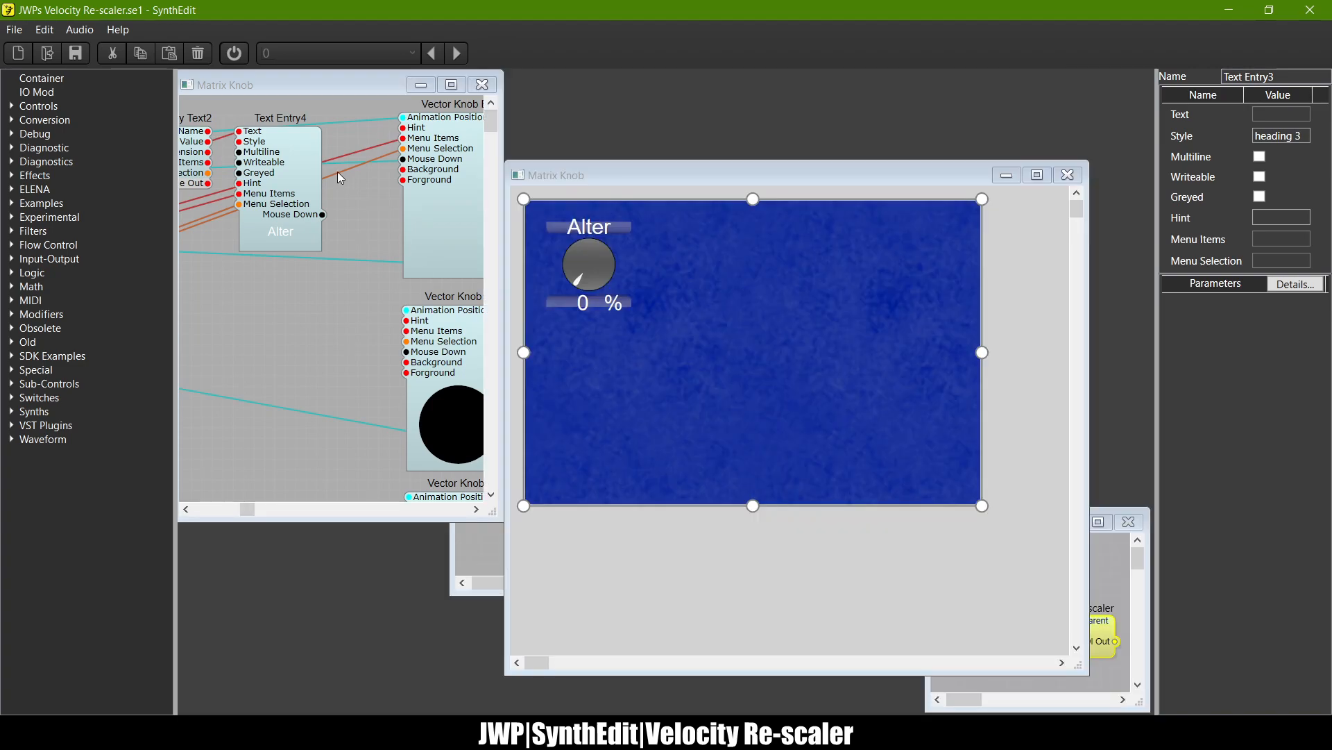
{"action": "scroll", "coordinate": [343, 290], "scroll_direction": "right", "scroll_amount": 2}
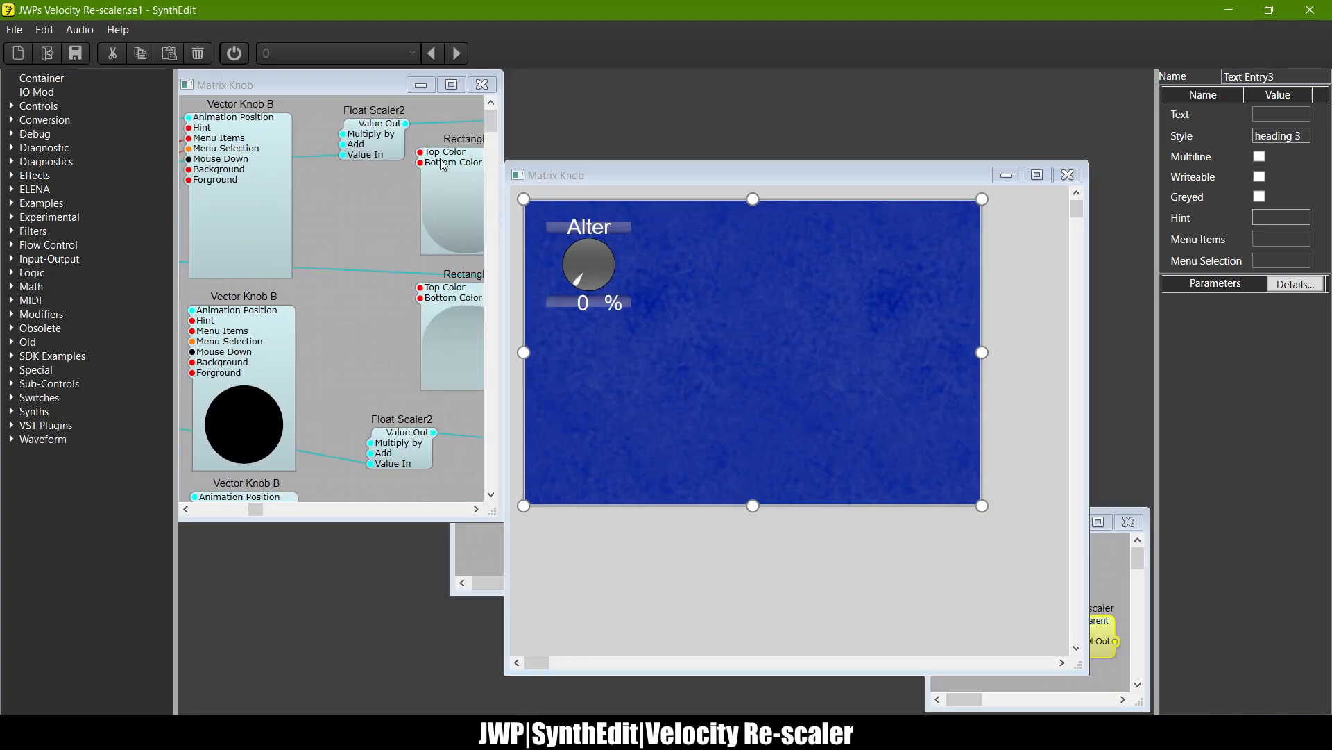
{"action": "left_click", "coordinate": [443, 165]}
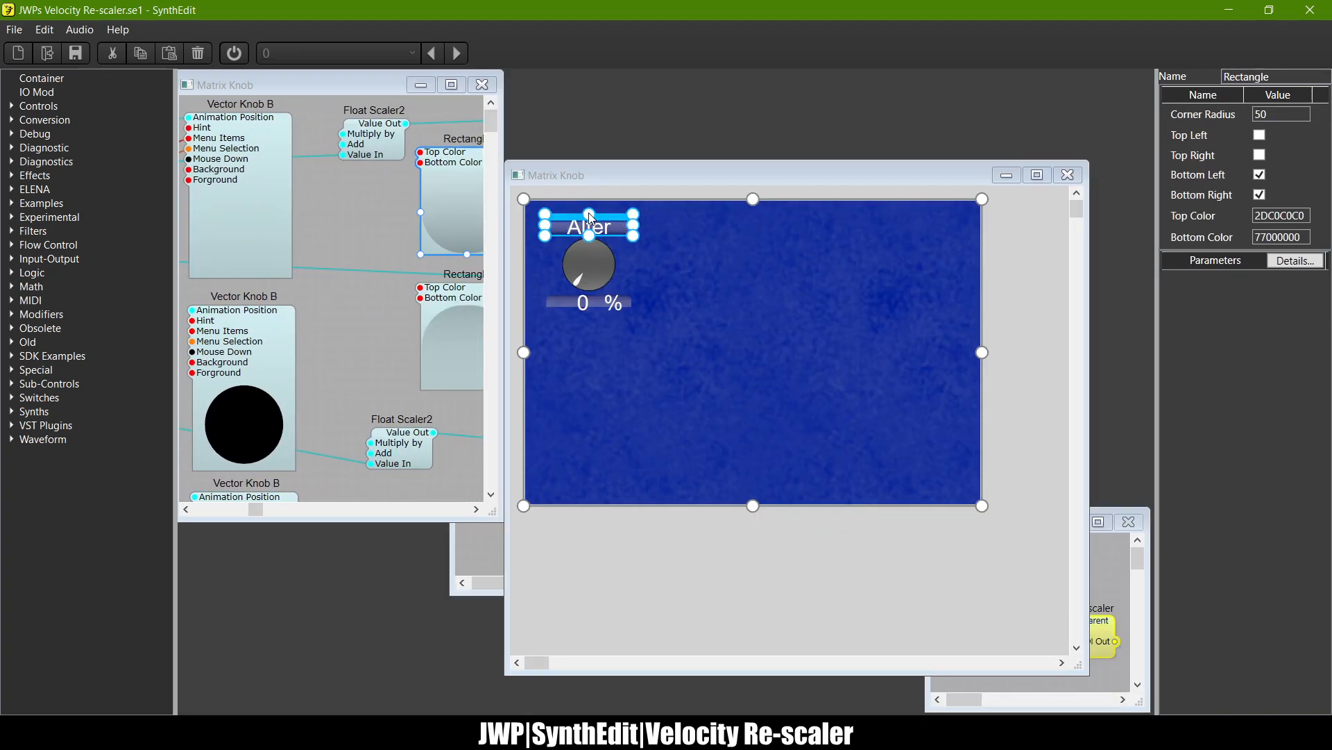
{"action": "left_click", "coordinate": [774, 281]}
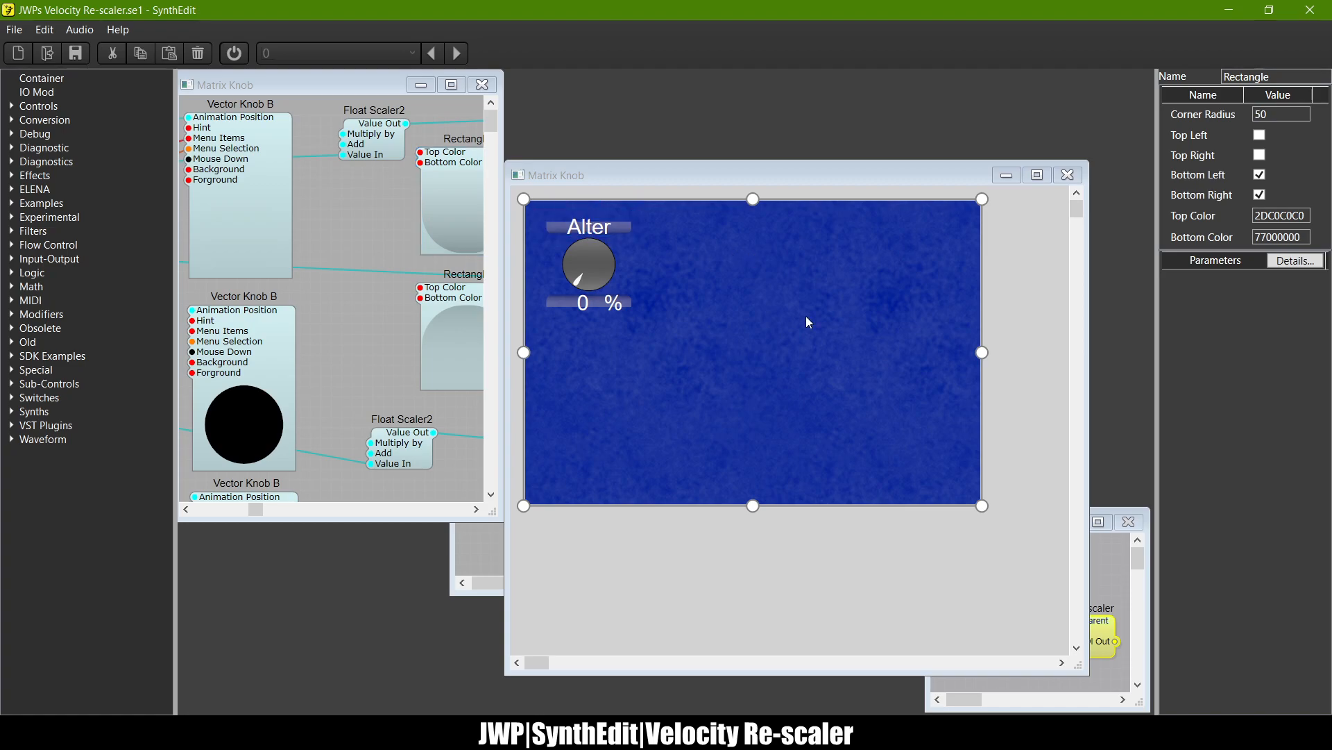
{"action": "left_click", "coordinate": [1068, 175]}
{"action": "left_click", "coordinate": [482, 84]}
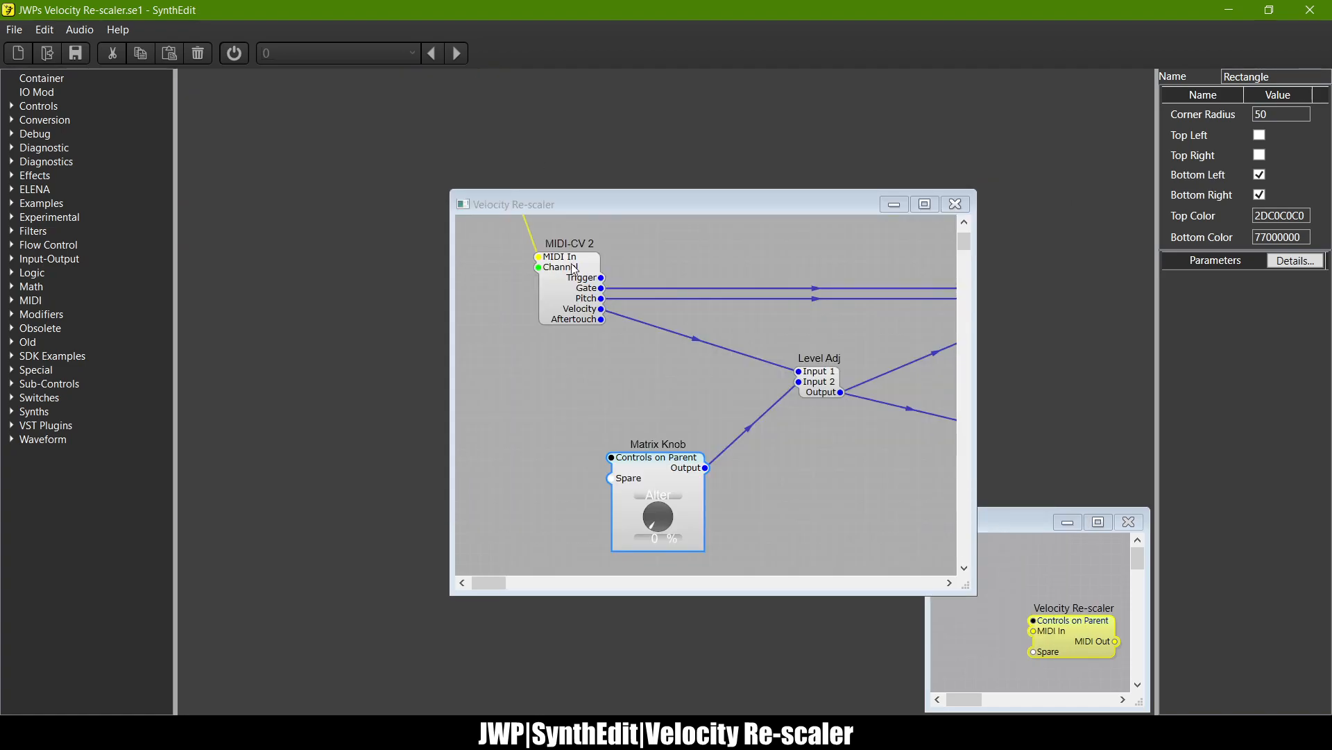
Step: Maximize the Velocity Re-scaler structure and move all its modules down together to free space above them
{"action": "left_click", "coordinate": [924, 203]}
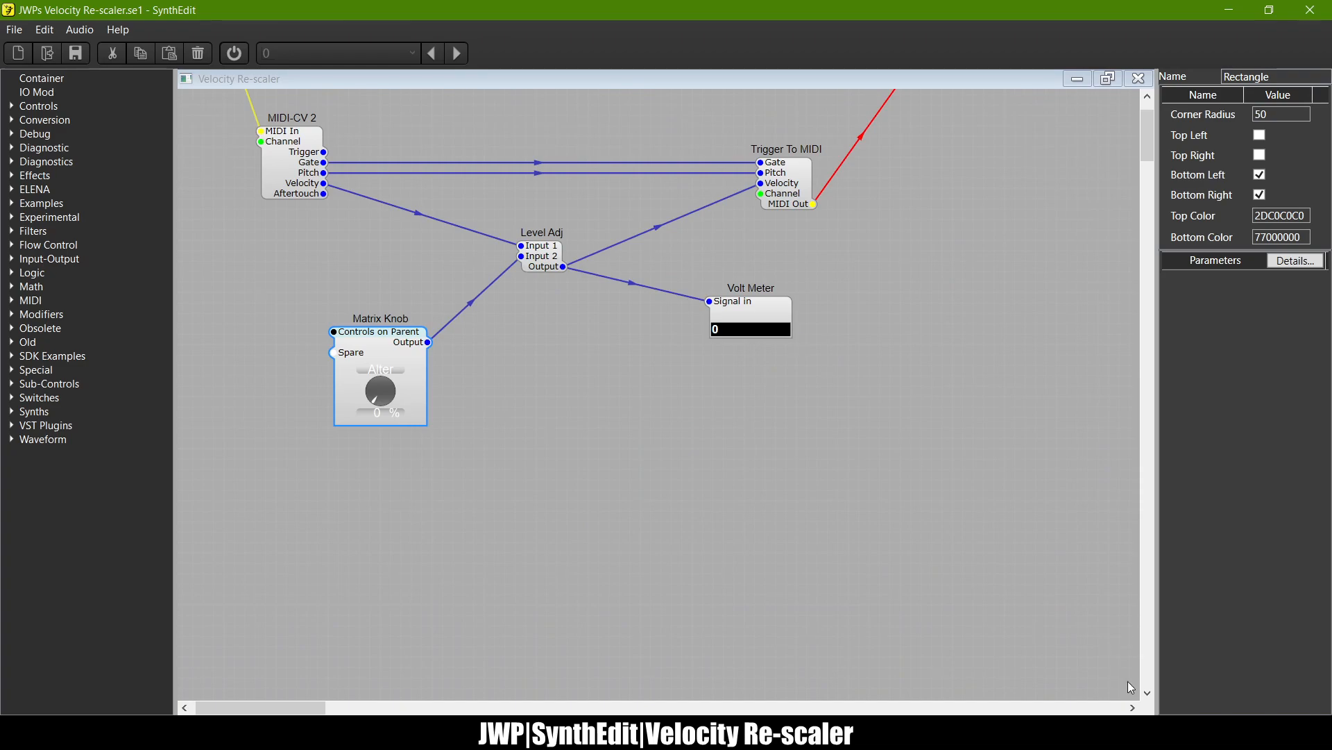
{"action": "scroll", "coordinate": [673, 514], "scroll_direction": "down", "scroll_amount": 2}
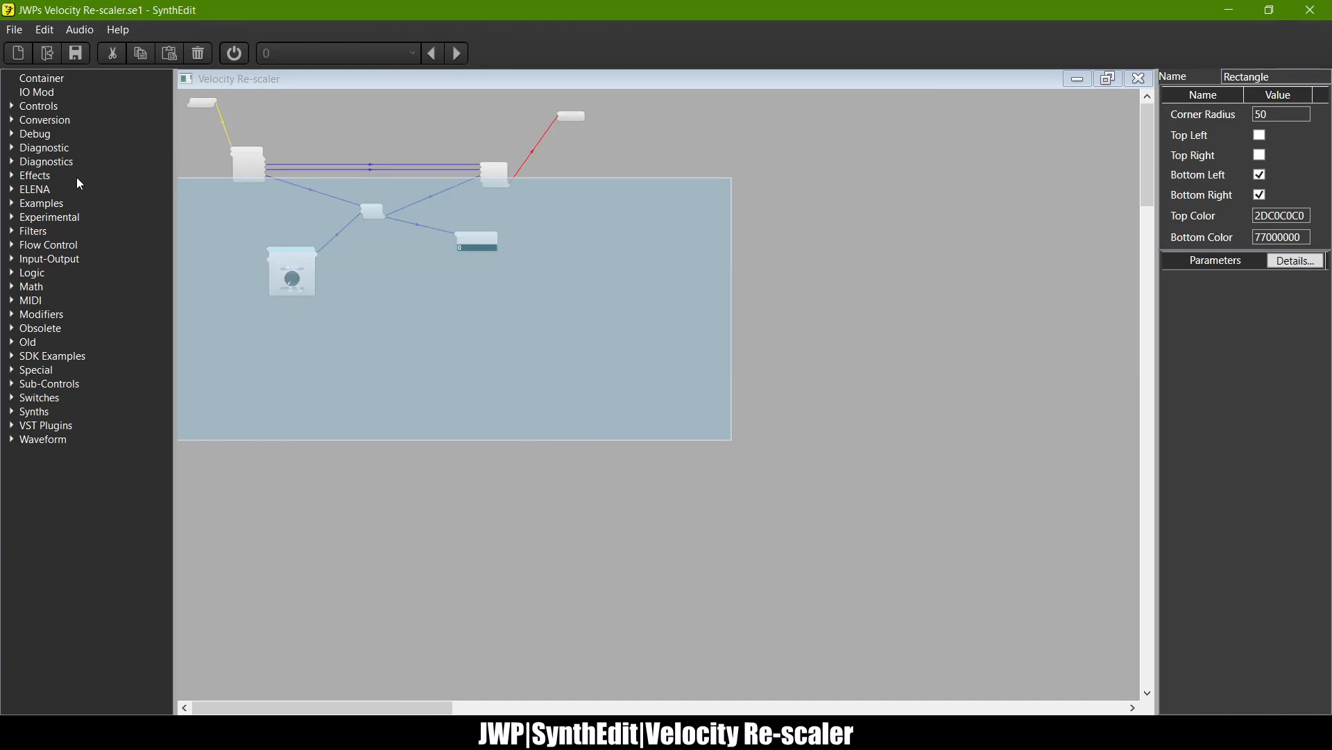
{"action": "left_click_drag", "start_coordinate": [76, 177], "coordinate": [104, 74]}
{"action": "left_click_drag", "start_coordinate": [209, 103], "coordinate": [231, 308]}
{"action": "left_click", "coordinate": [334, 272]}
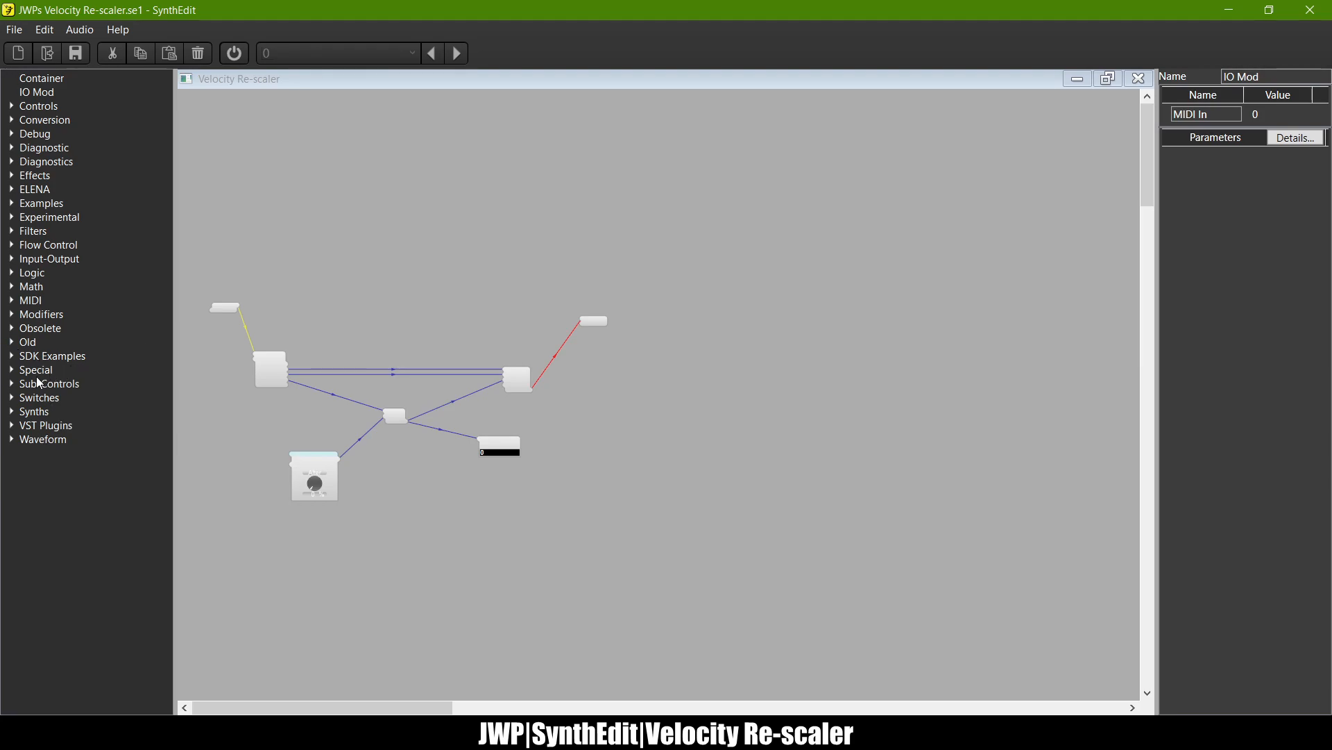
Step: Add a Rectangle sub-control above the module network and disable its Top Left, Top Right, Bottom Left and Bottom Right corner options
{"action": "left_click", "coordinate": [17, 387]}
{"action": "scroll", "coordinate": [66, 455], "scroll_direction": "down", "scroll_amount": 6}
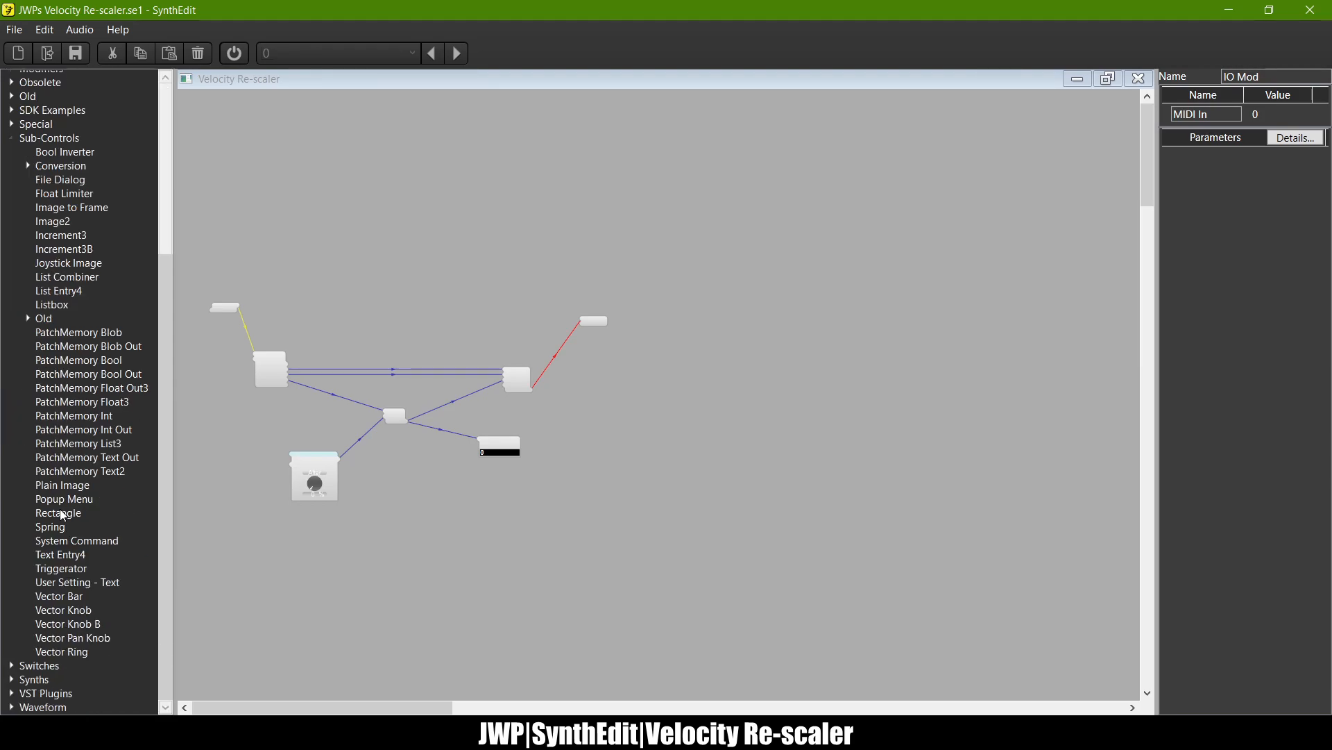
{"action": "left_click_drag", "start_coordinate": [50, 517], "coordinate": [253, 182]}
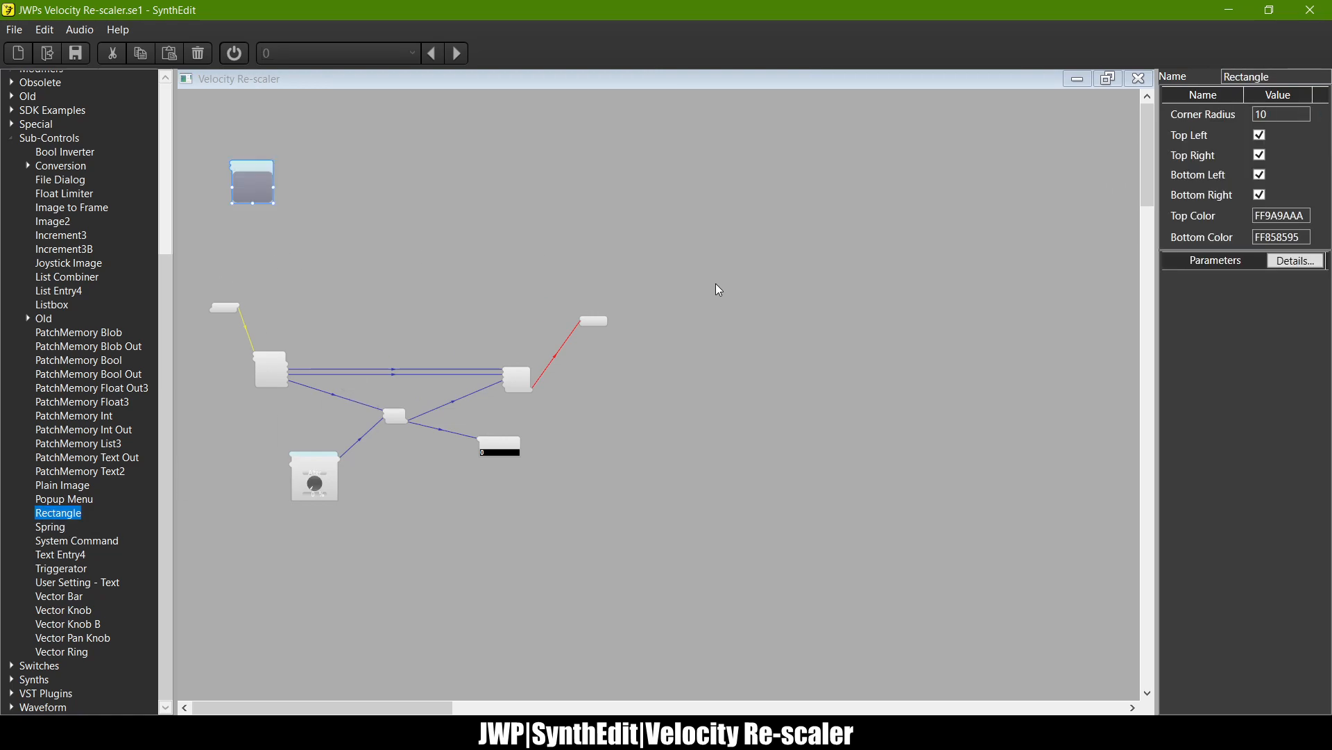
{"action": "left_click", "coordinate": [1260, 135]}
{"action": "left_click", "coordinate": [1262, 156]}
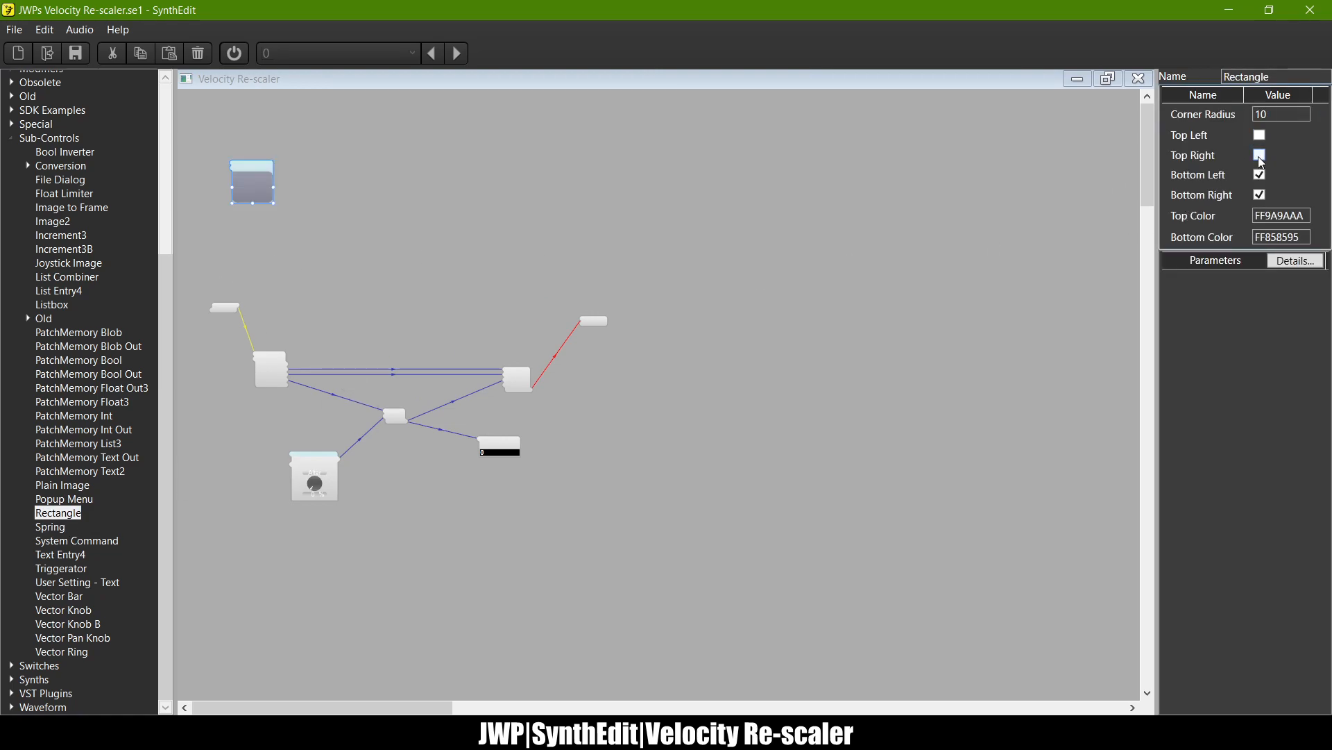
{"action": "left_click", "coordinate": [1261, 175]}
{"action": "left_click", "coordinate": [1261, 195]}
Step: Move the Rectangle into open space above the network and paste six copies of it
{"action": "left_click_drag", "start_coordinate": [260, 162], "coordinate": [397, 173]}
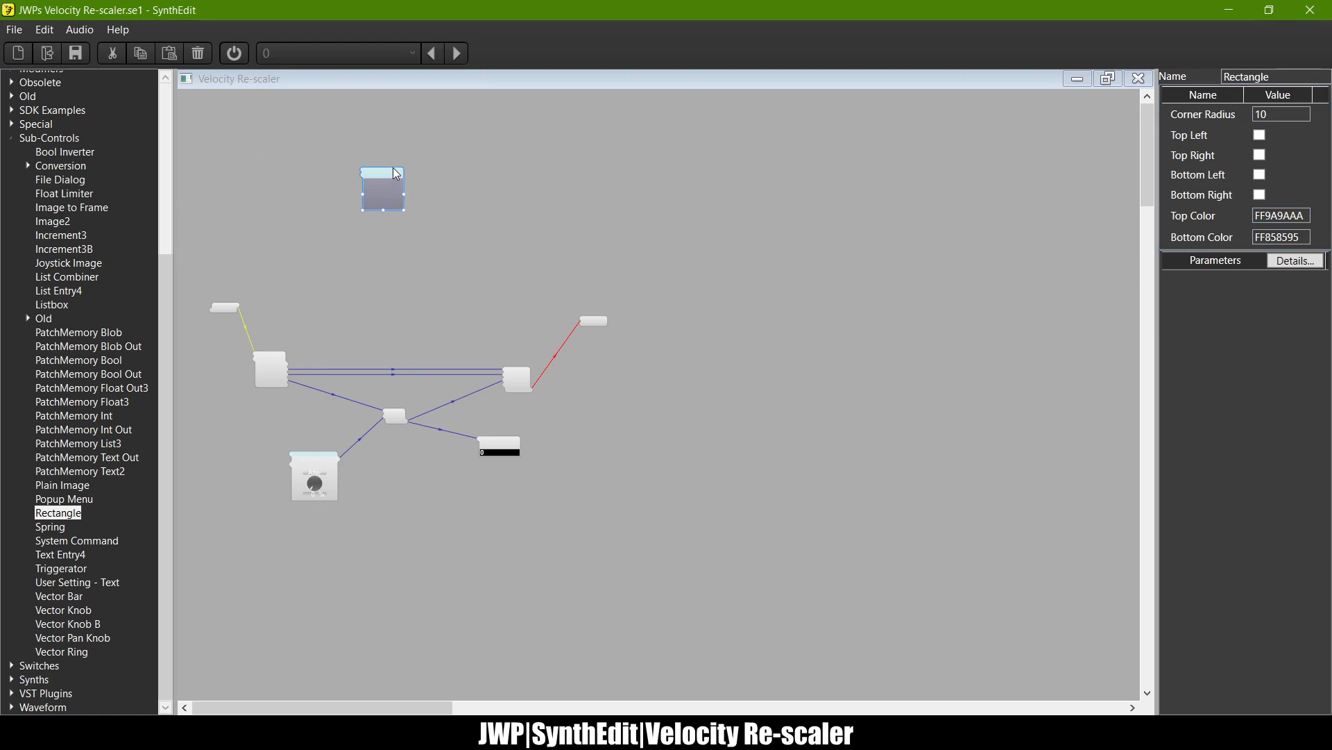
{"action": "key", "text": "ctrl+c"}
{"action": "key", "text": "ctrl+v"}
{"action": "key", "text": "ctrl+v"}
{"action": "key", "text": "ctrl+v"}
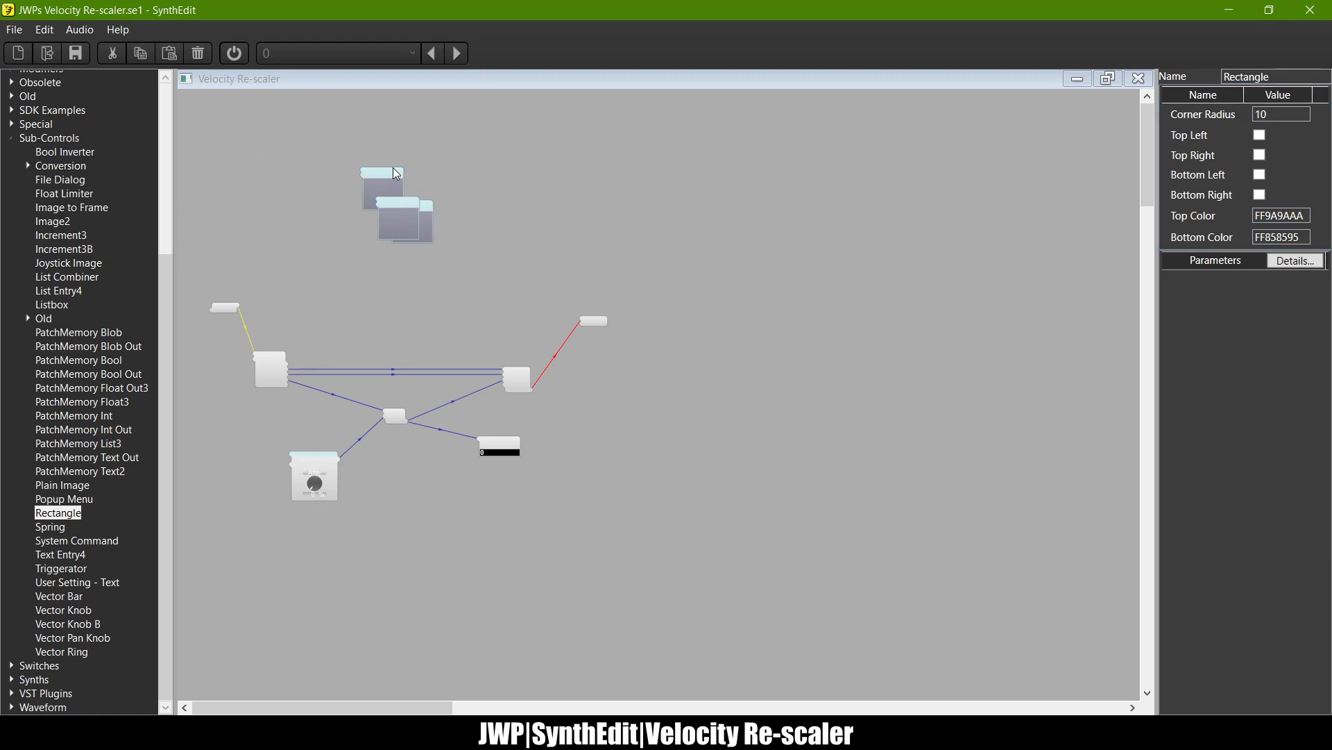
{"action": "key", "text": "ctrl+v"}
{"action": "key", "text": "ctrl+v"}
{"action": "key", "text": "ctrl+v"}
Step: Spread out the stacked Rectangles into a left and a right column of three, leaving one between them
{"action": "left_click", "coordinate": [414, 200]}
{"action": "left_click_drag", "start_coordinate": [411, 213], "coordinate": [544, 178]}
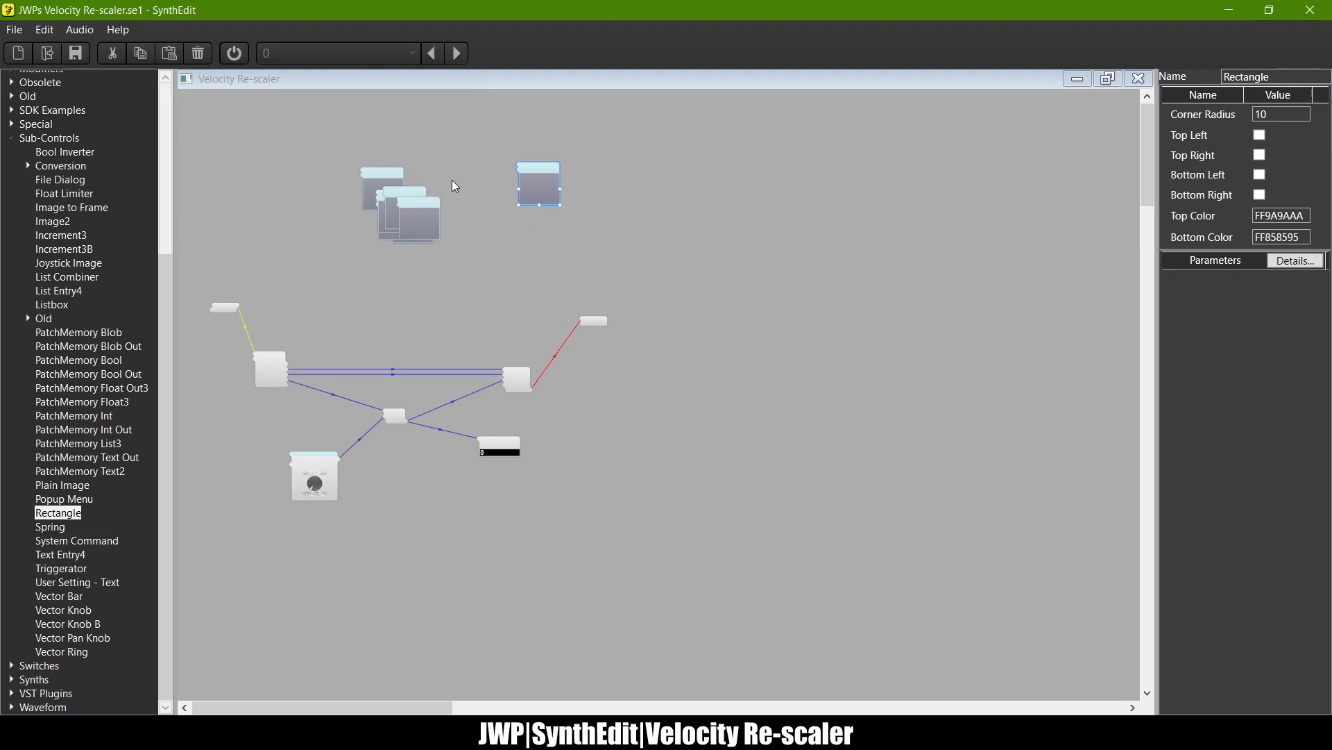
{"action": "left_click_drag", "start_coordinate": [430, 208], "coordinate": [551, 221]}
{"action": "left_click", "coordinate": [415, 204]}
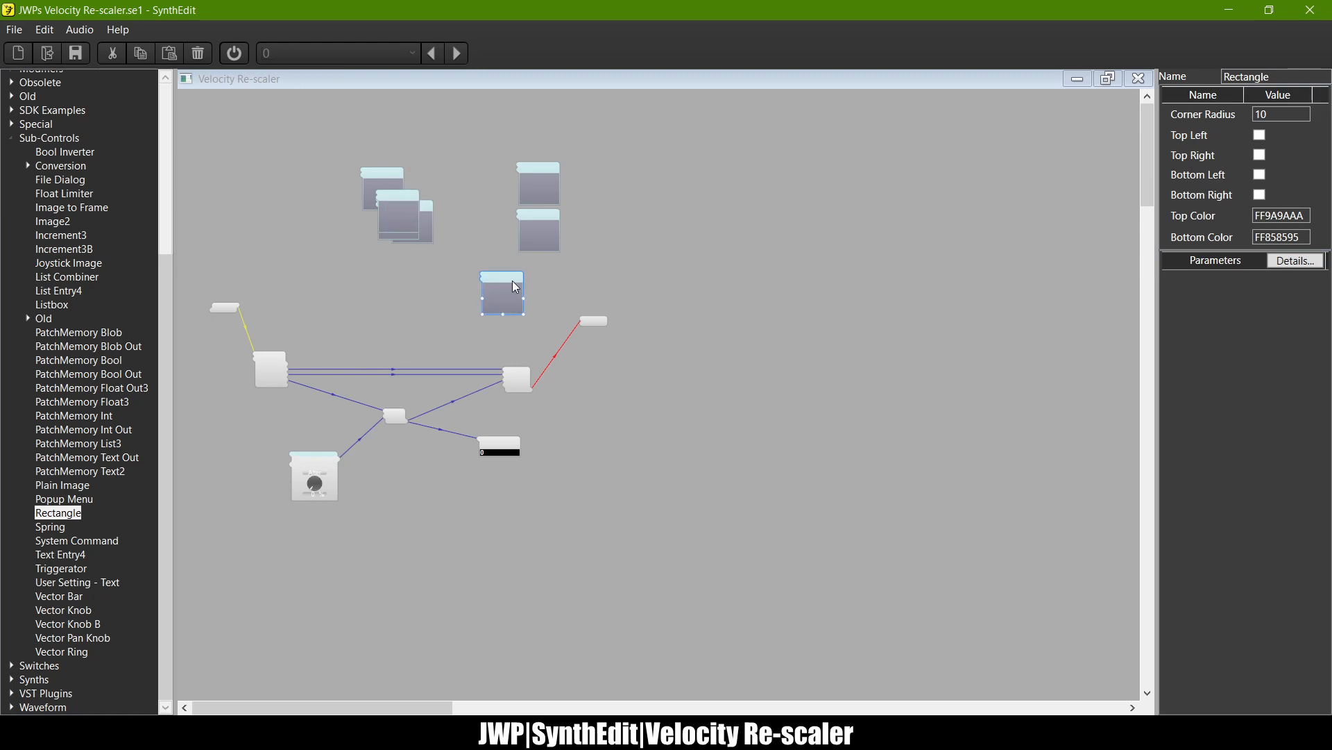
{"action": "left_click", "coordinate": [394, 201]}
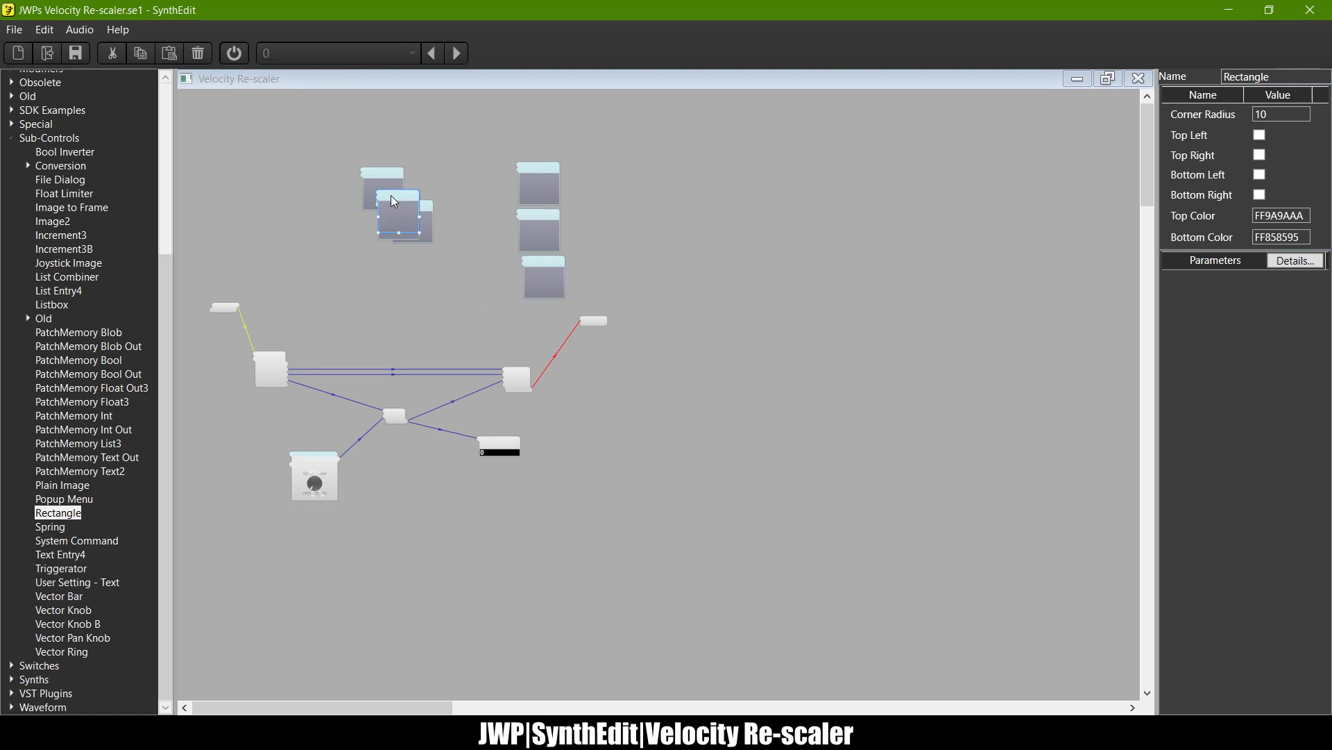
{"action": "left_click_drag", "start_coordinate": [372, 177], "coordinate": [236, 193]}
{"action": "left_click_drag", "start_coordinate": [420, 208], "coordinate": [267, 241]}
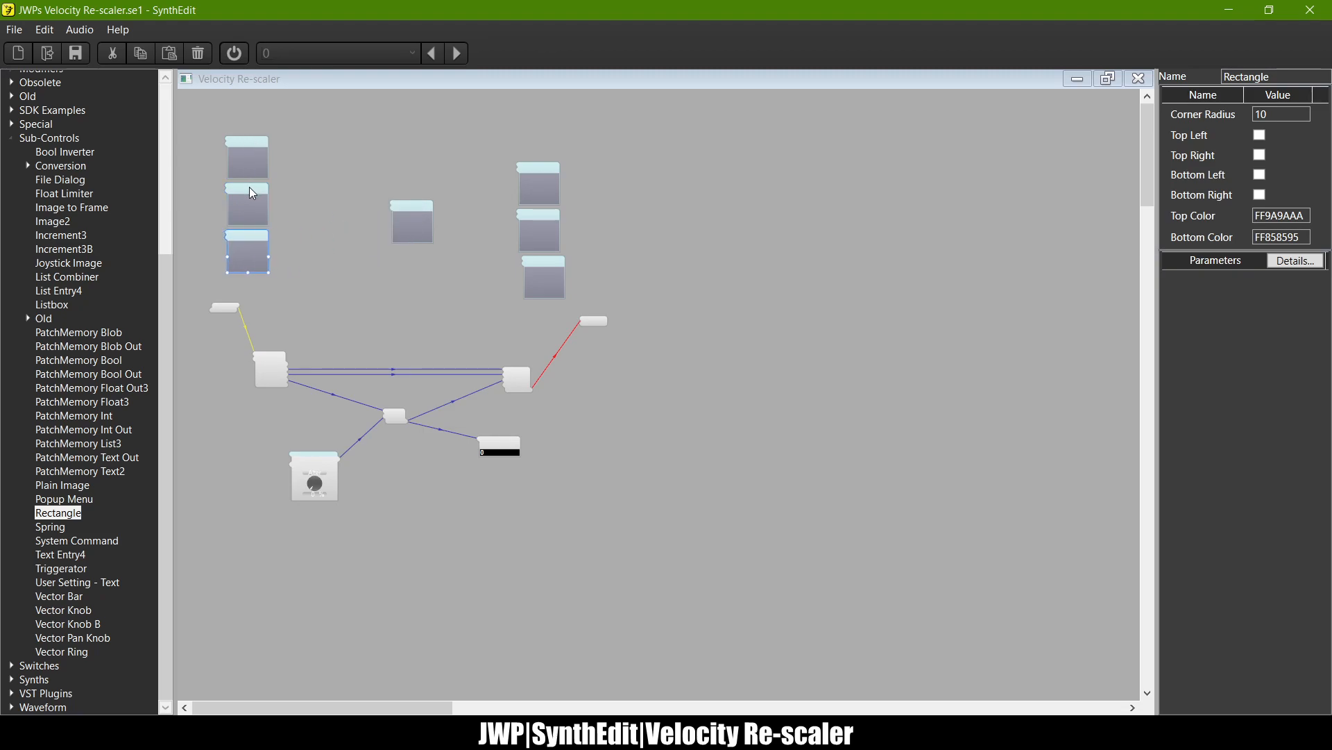
Step: Set both the Top Color and Bottom Color of the left column's middle Rectangle to FF333333
{"action": "left_click", "coordinate": [252, 193]}
{"action": "left_click_drag", "start_coordinate": [1309, 215], "coordinate": [1274, 233]}
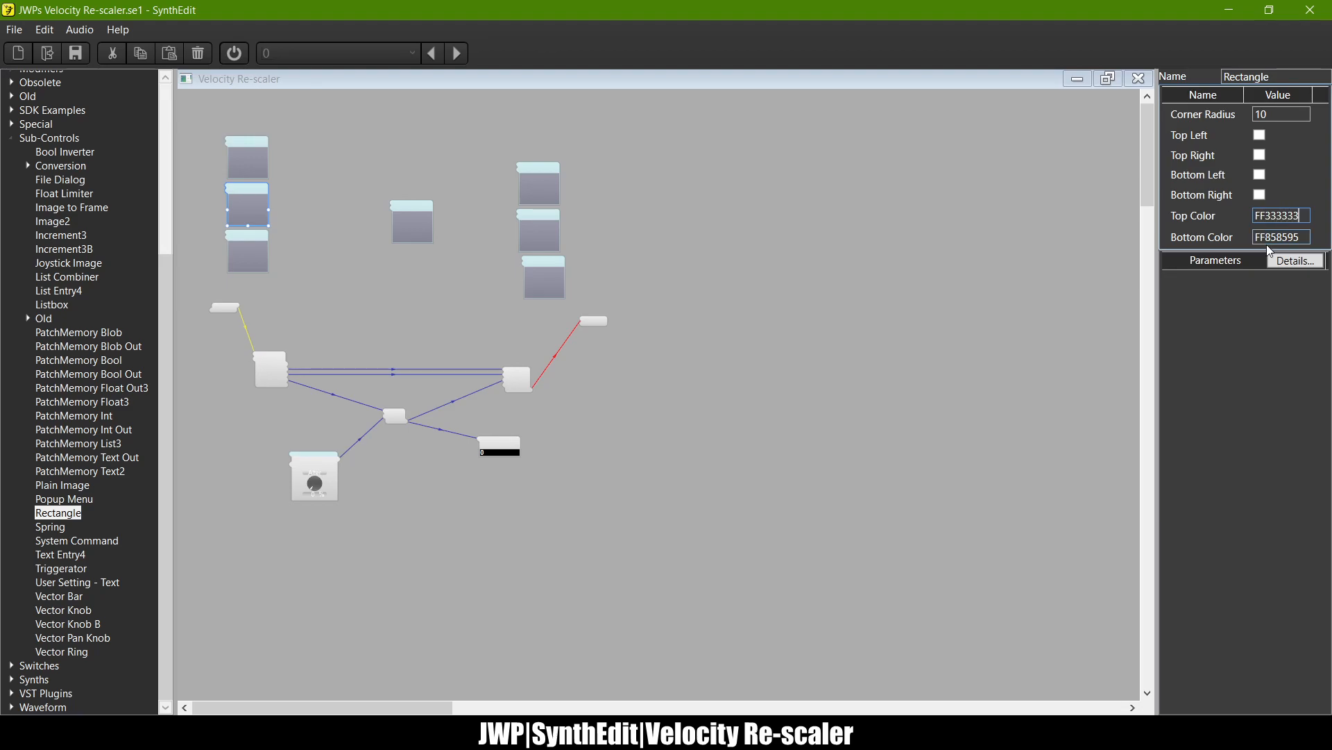
{"action": "left_click", "coordinate": [1289, 238]}
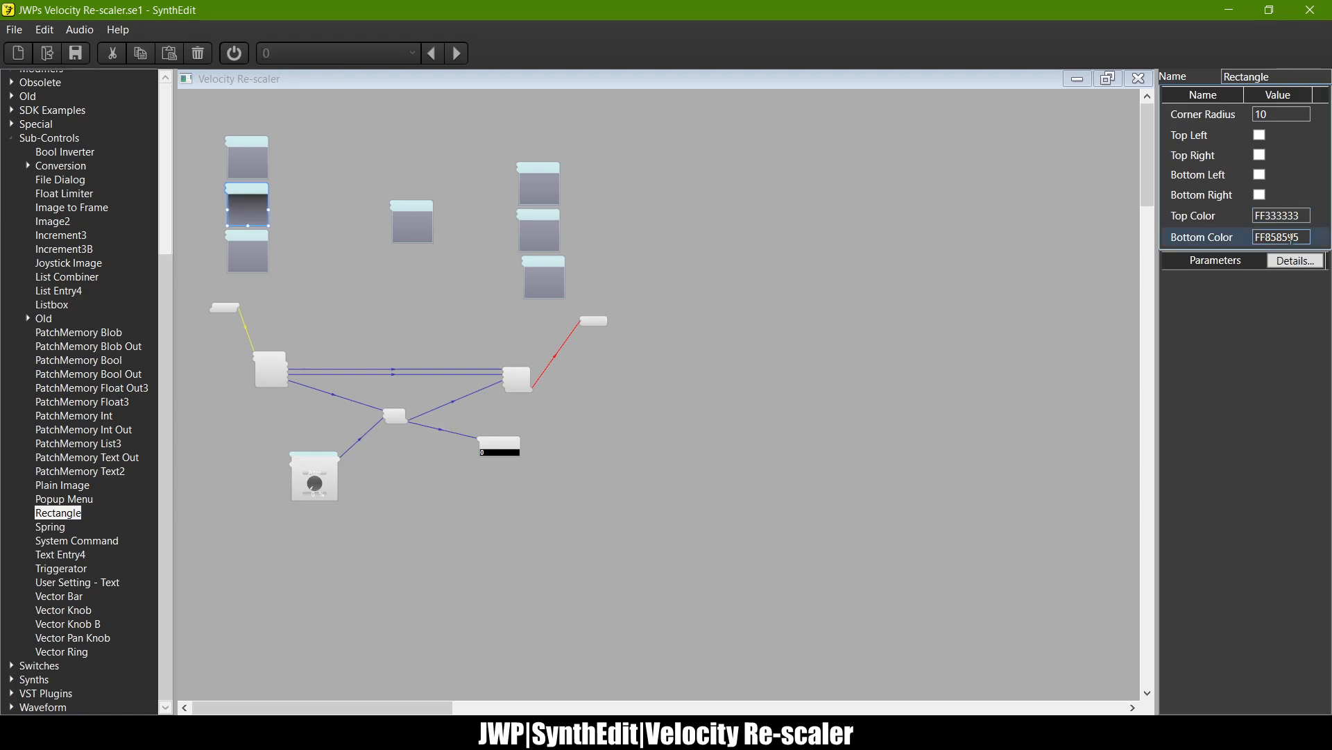
{"action": "double_click", "coordinate": [1290, 238]}
{"action": "key", "text": "ctrl+v"}
{"action": "key", "text": "Tab"}
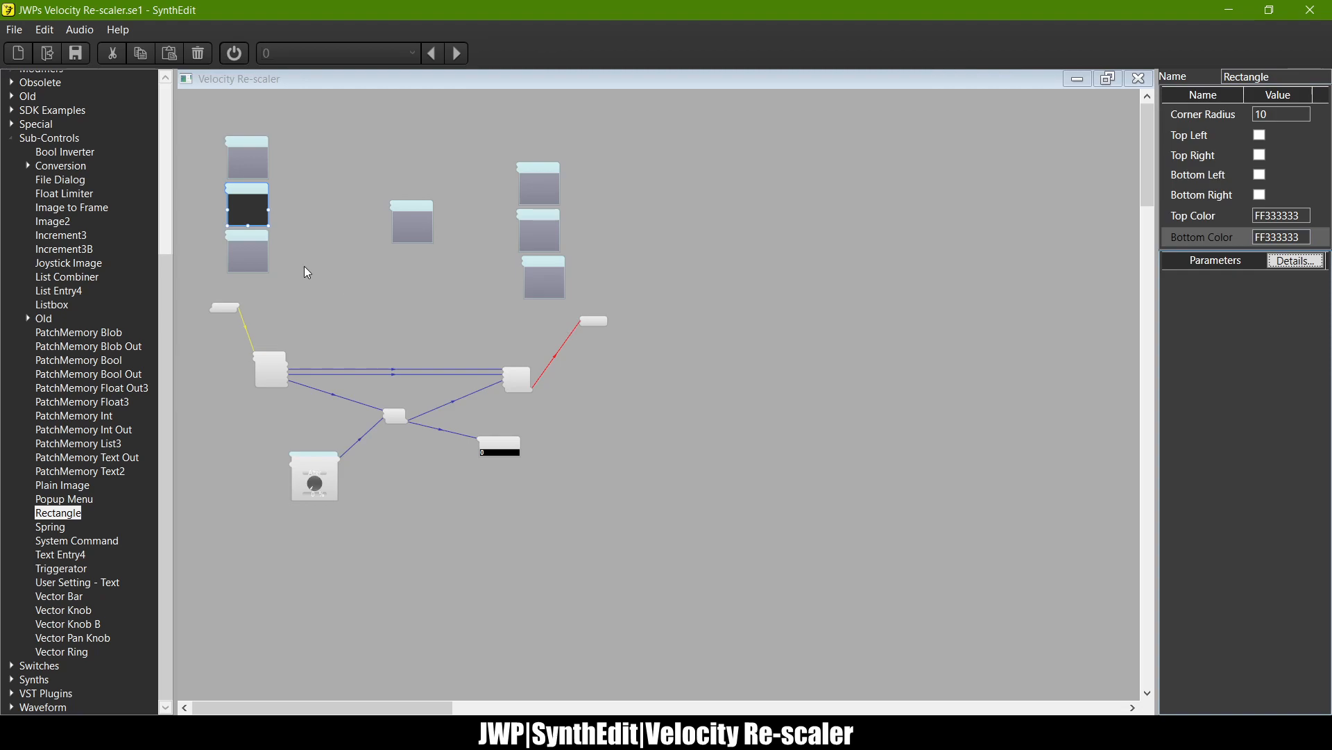
Step: Set the Top Color of the left column's uppermost Rectangle to 01000000
{"action": "left_click", "coordinate": [252, 148]}
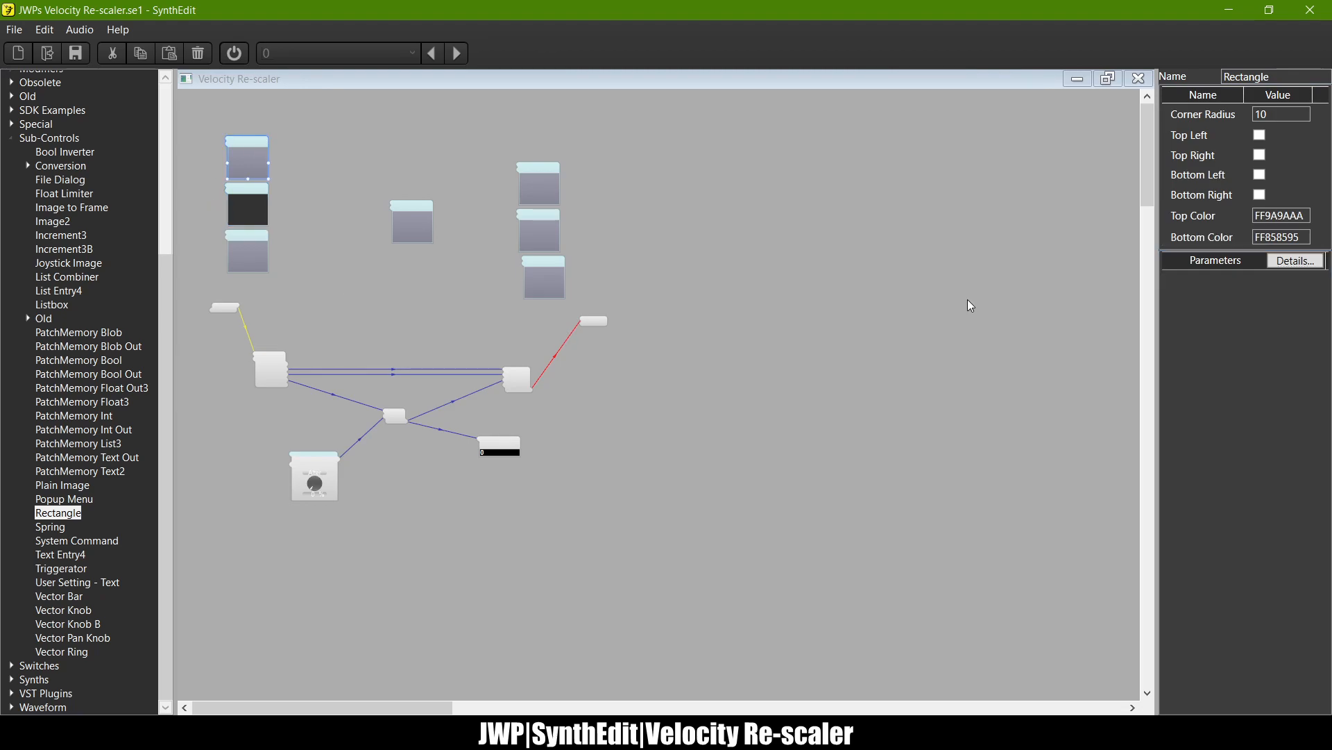
{"action": "double_click", "coordinate": [1285, 215]}
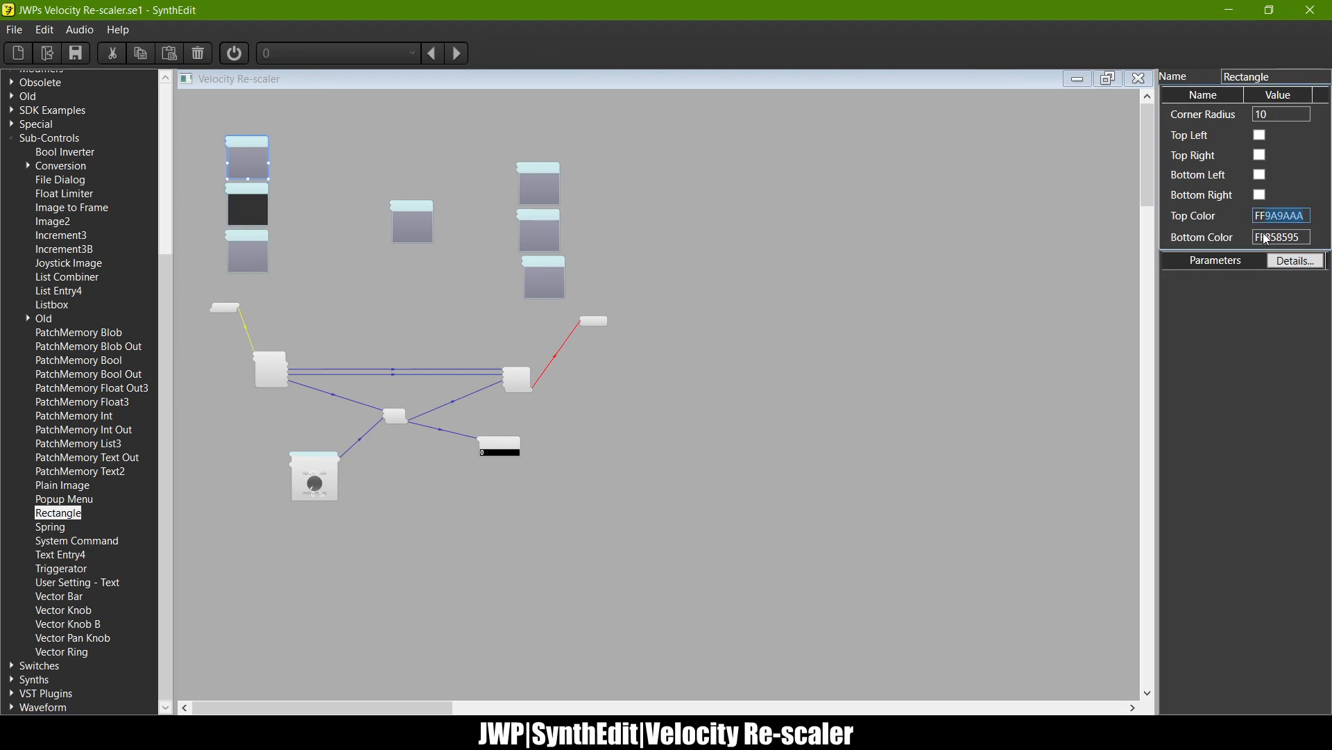
{"action": "type", "text": "01"}
{"action": "type", "text": "FFF"}
{"action": "key", "text": "BackSpace"}
{"action": "key", "text": "BackSpace"}
{"action": "key", "text": "BackSpace"}
{"action": "type", "text": "000000"}
{"action": "key", "text": "Tab"}
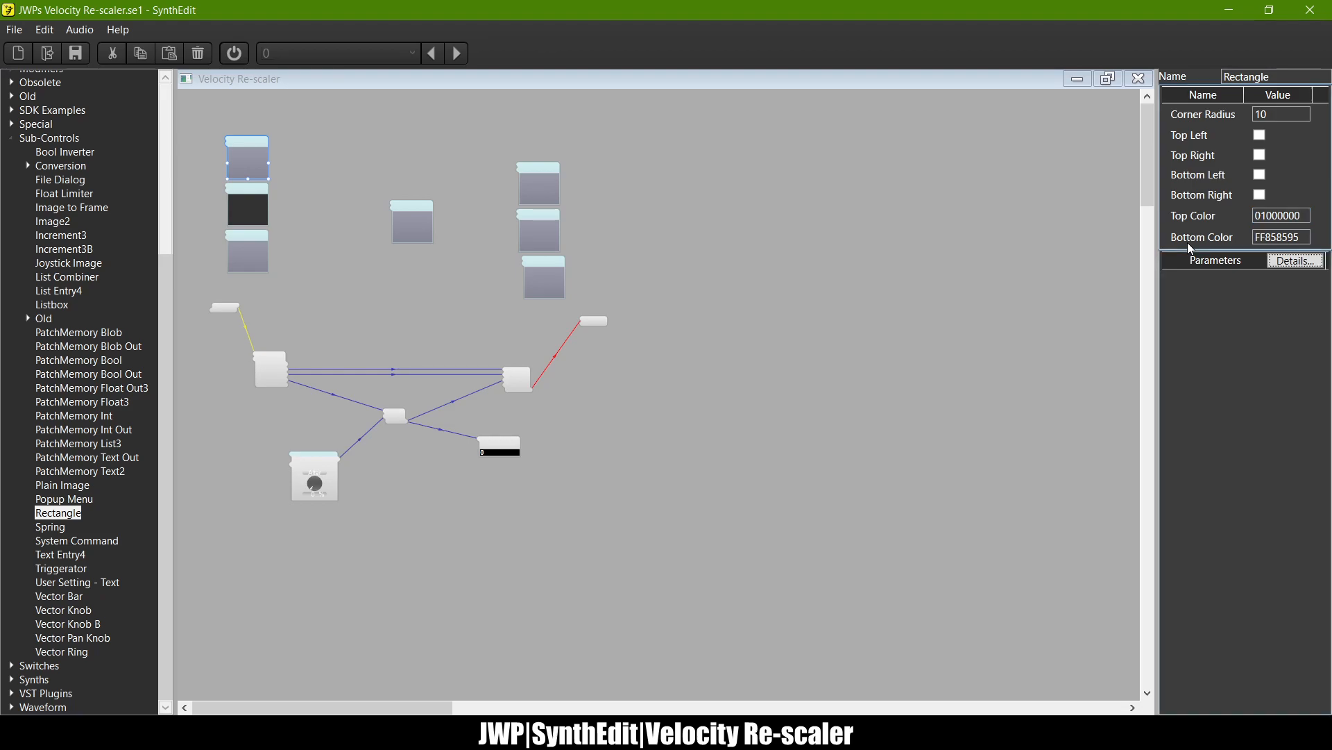
{"action": "key", "text": "Tab"}
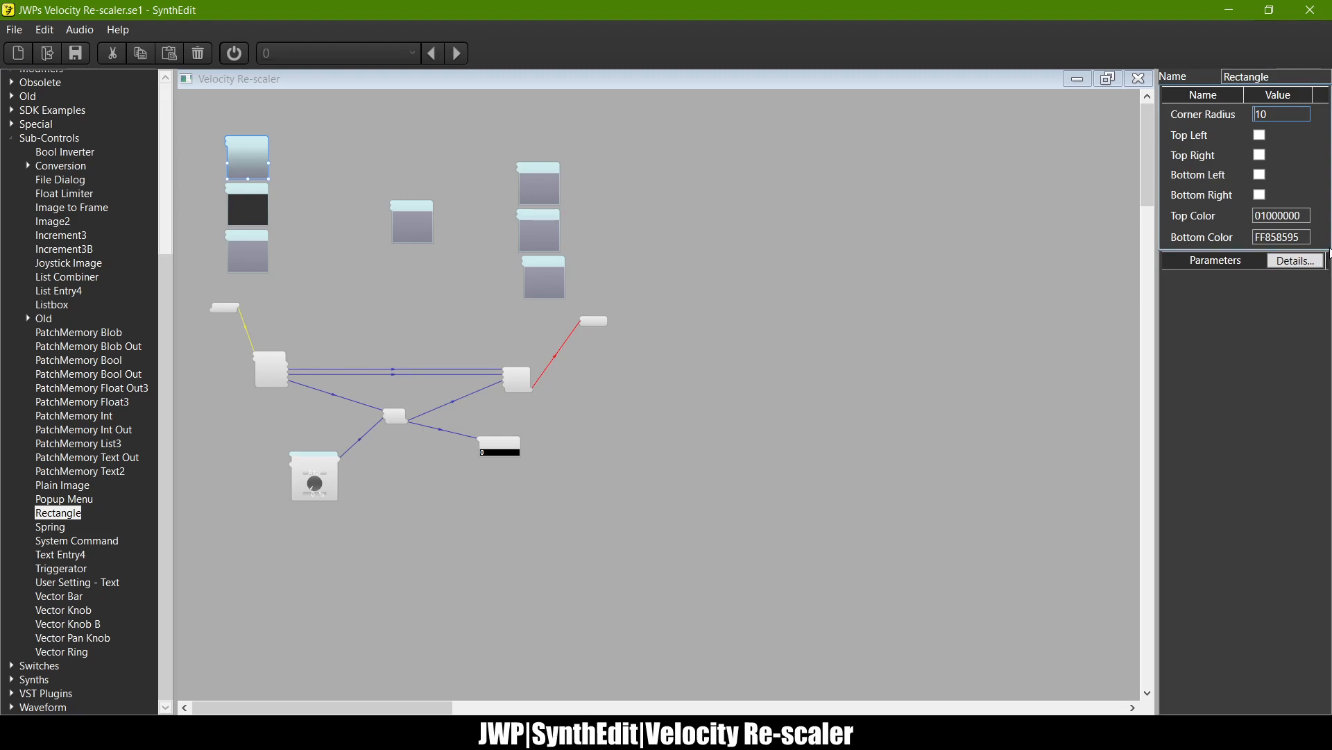
Step: Set the Bottom Color of the left column's uppermost Rectangle to 77FFFFFF
{"action": "left_click_drag", "start_coordinate": [1305, 238], "coordinate": [951, 265]}
{"action": "type", "text": "77FFFFFF"}
{"action": "key", "text": "Return"}
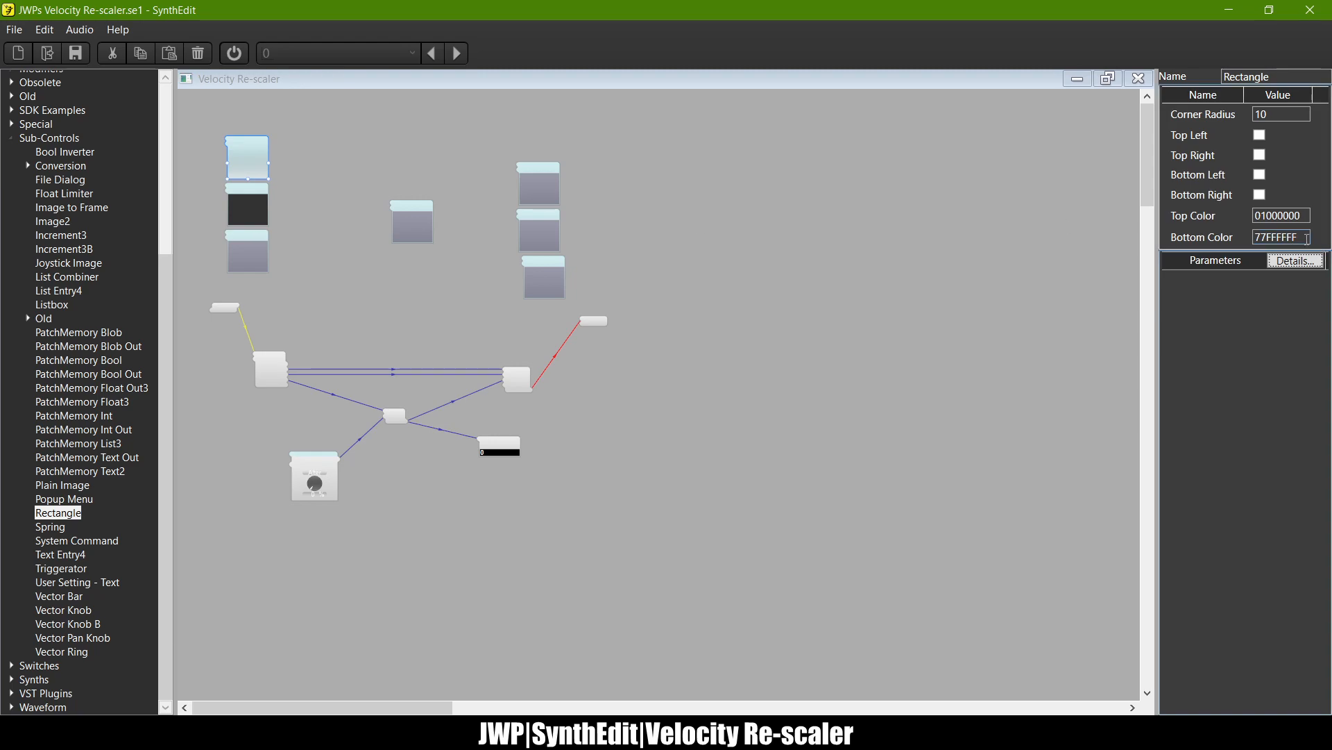
Step: Copy the uppermost Rectangle's Bottom Color value 77FFFFFF into the Top Color of the left column's lowest Rectangle
{"action": "left_click", "coordinate": [1280, 237]}
{"action": "key", "text": "ctrl+a"}
{"action": "key", "text": "ctrl+c"}
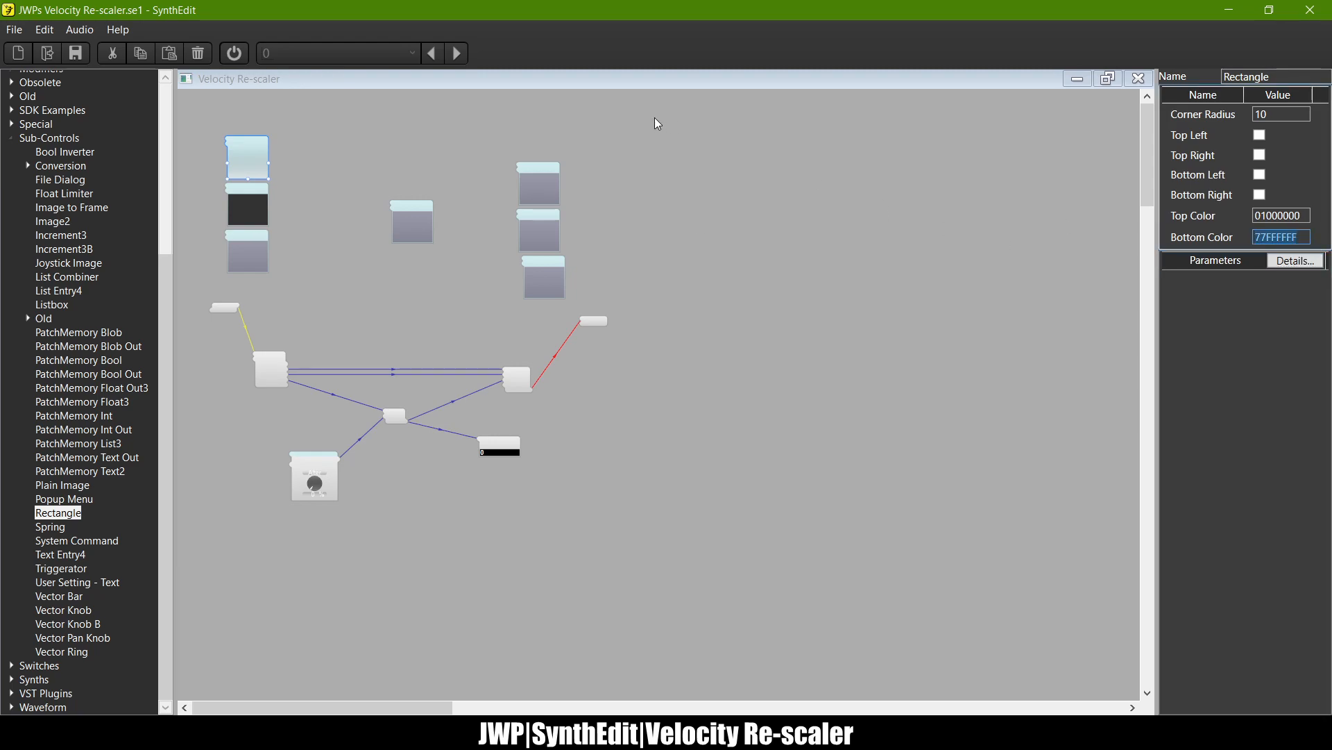
{"action": "left_click", "coordinate": [253, 239]}
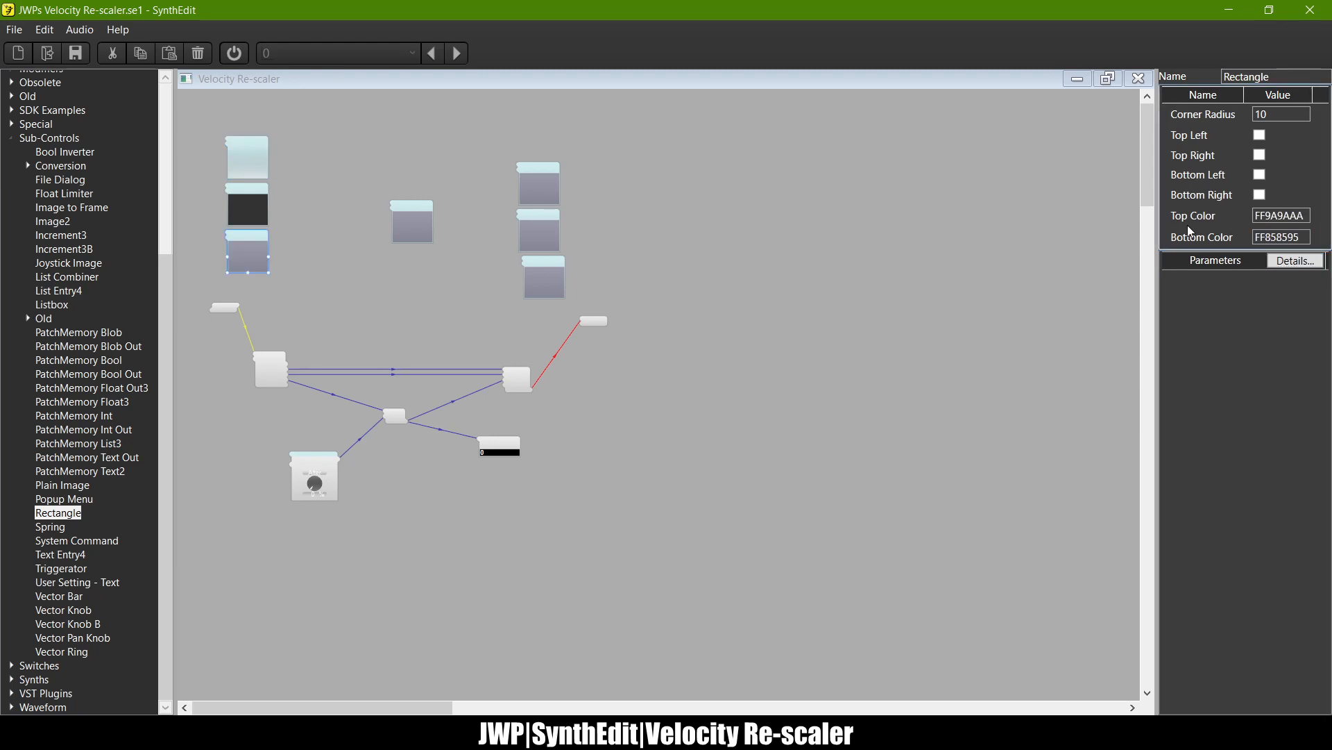
{"action": "double_click", "coordinate": [1297, 217]}
{"action": "key", "text": "ctrl+v"}
{"action": "key", "text": "Return"}
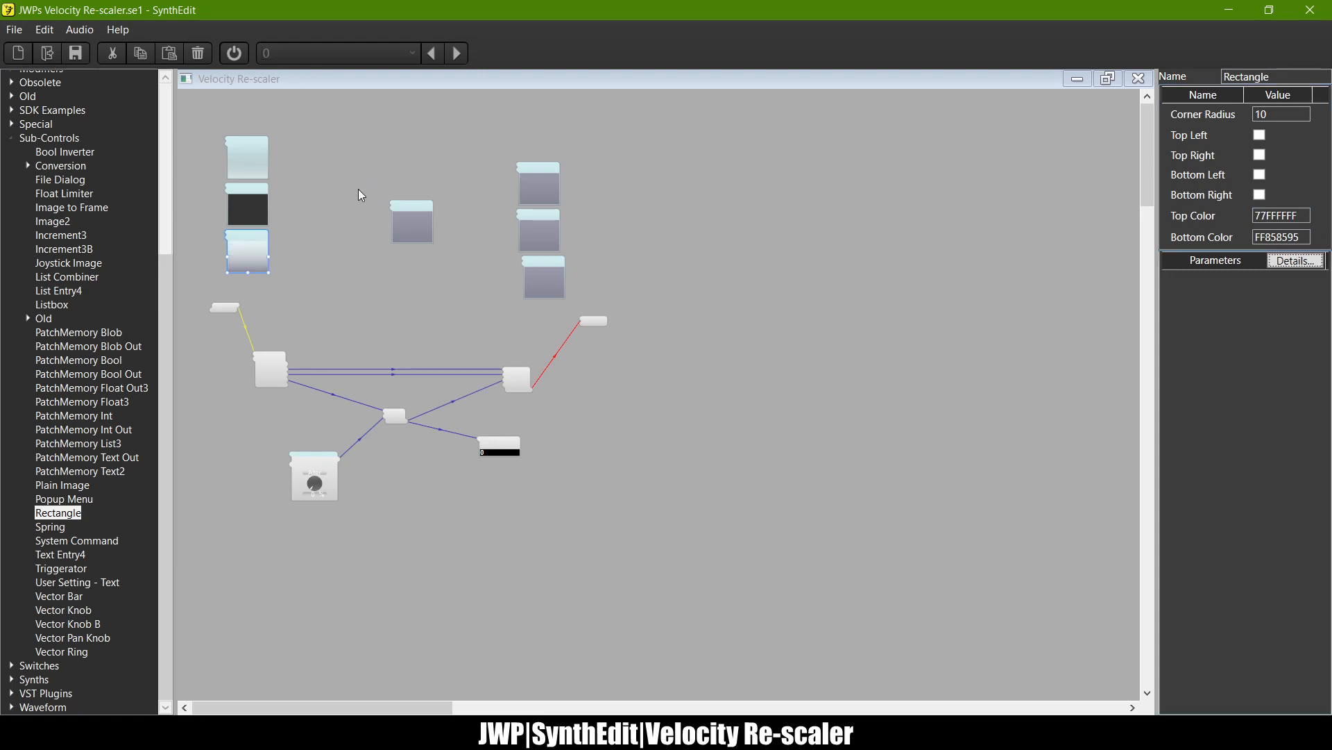
Step: Compare the left column's uppermost and lowest Rectangles, and set the lowest one's Bottom Color to 01000000
{"action": "left_click", "coordinate": [266, 149]}
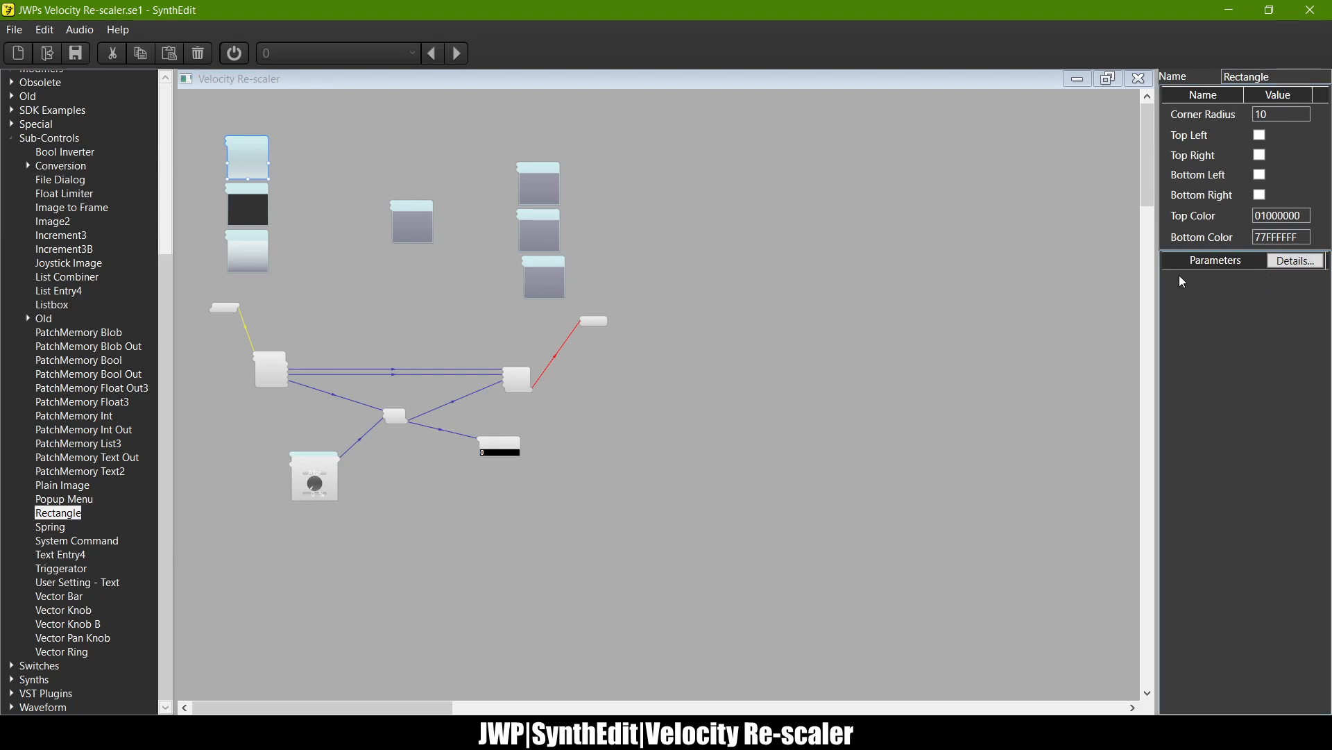
{"action": "left_click", "coordinate": [245, 241]}
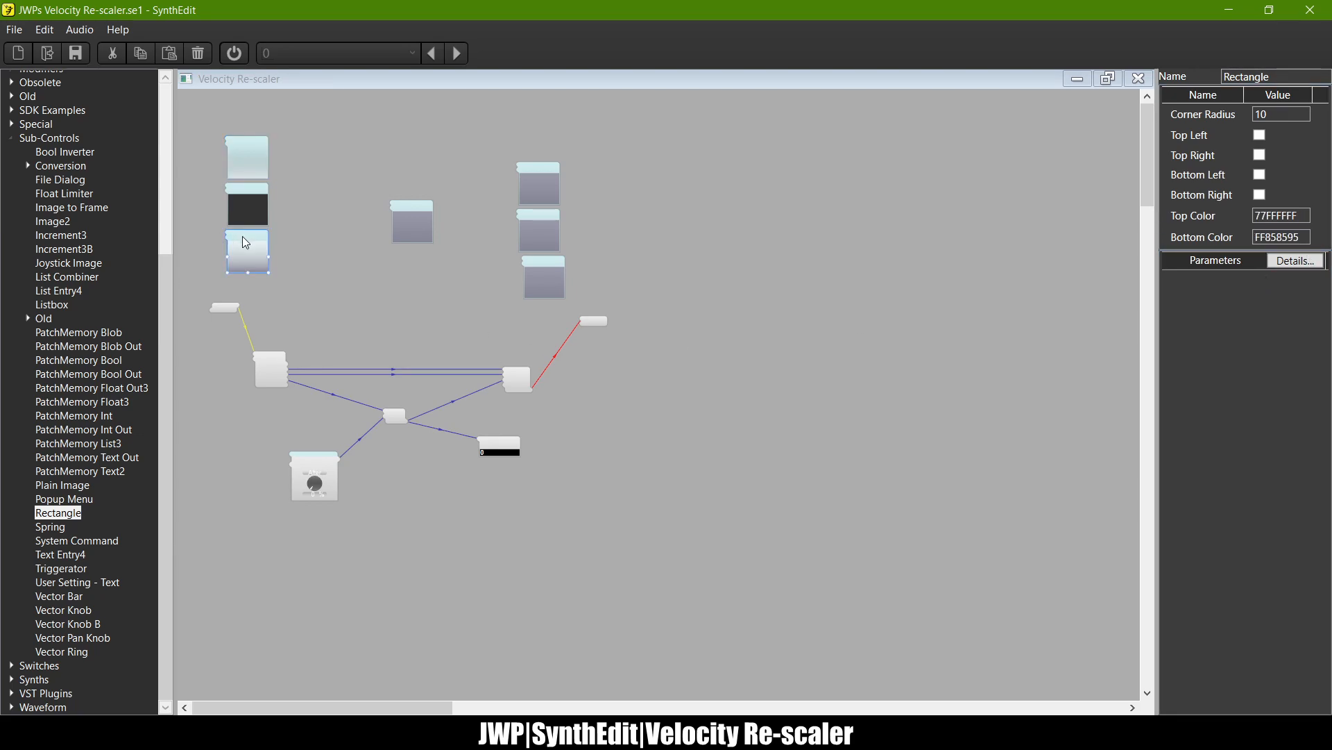
{"action": "left_click", "coordinate": [251, 148]}
{"action": "left_click", "coordinate": [256, 238]}
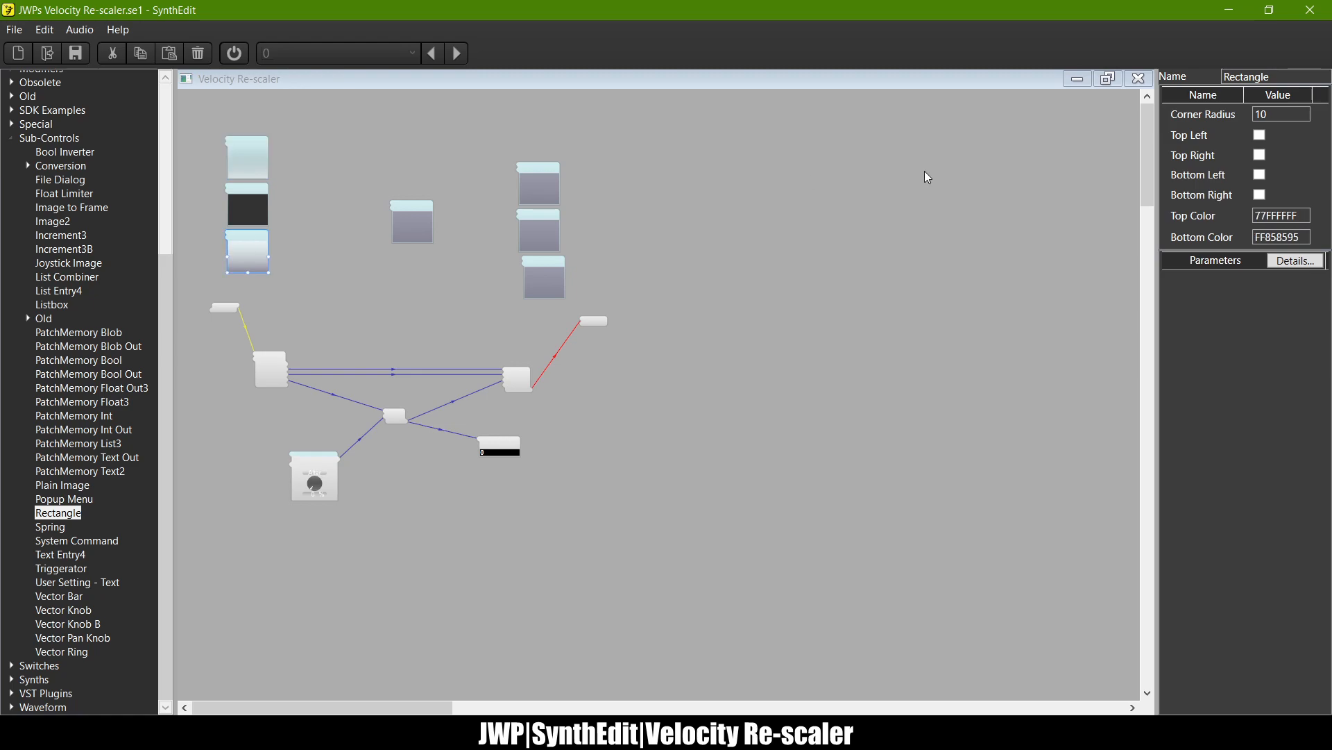
{"action": "double_click", "coordinate": [1307, 237]}
{"action": "type", "text": "0100000"}
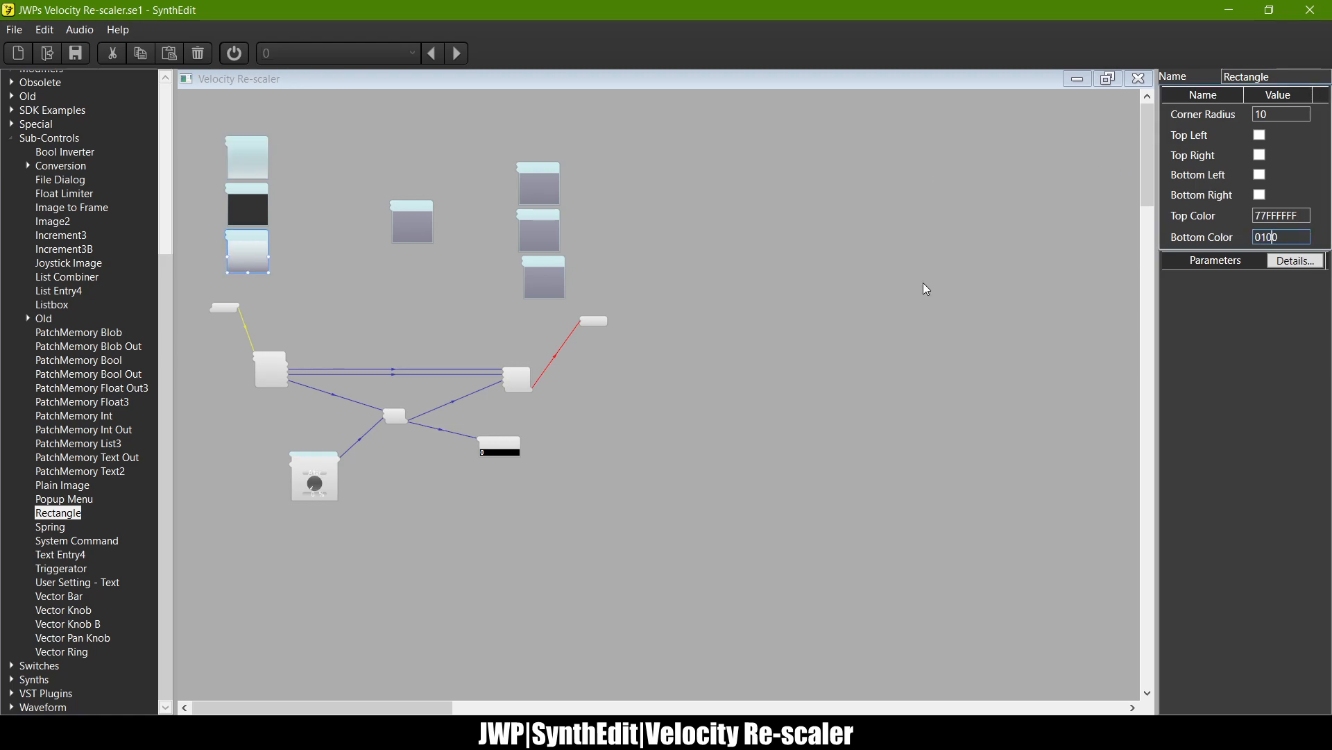
{"action": "type", "text": "0"}
{"action": "key", "text": "Return"}
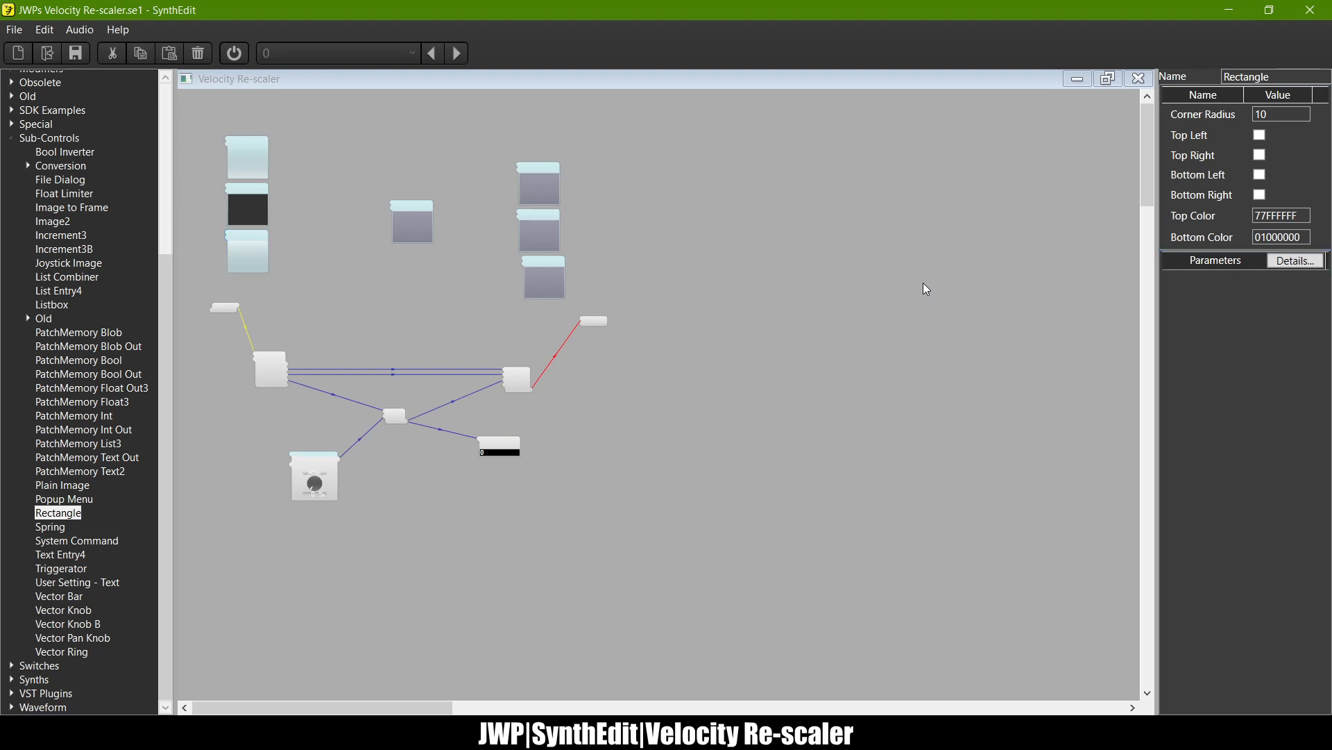
Step: Open the Velocity Re-scaler panel and move the Rectangle with Top Color 77FFFFFF to the blue panel's upper-left corner
{"action": "double_click", "coordinate": [951, 376]}
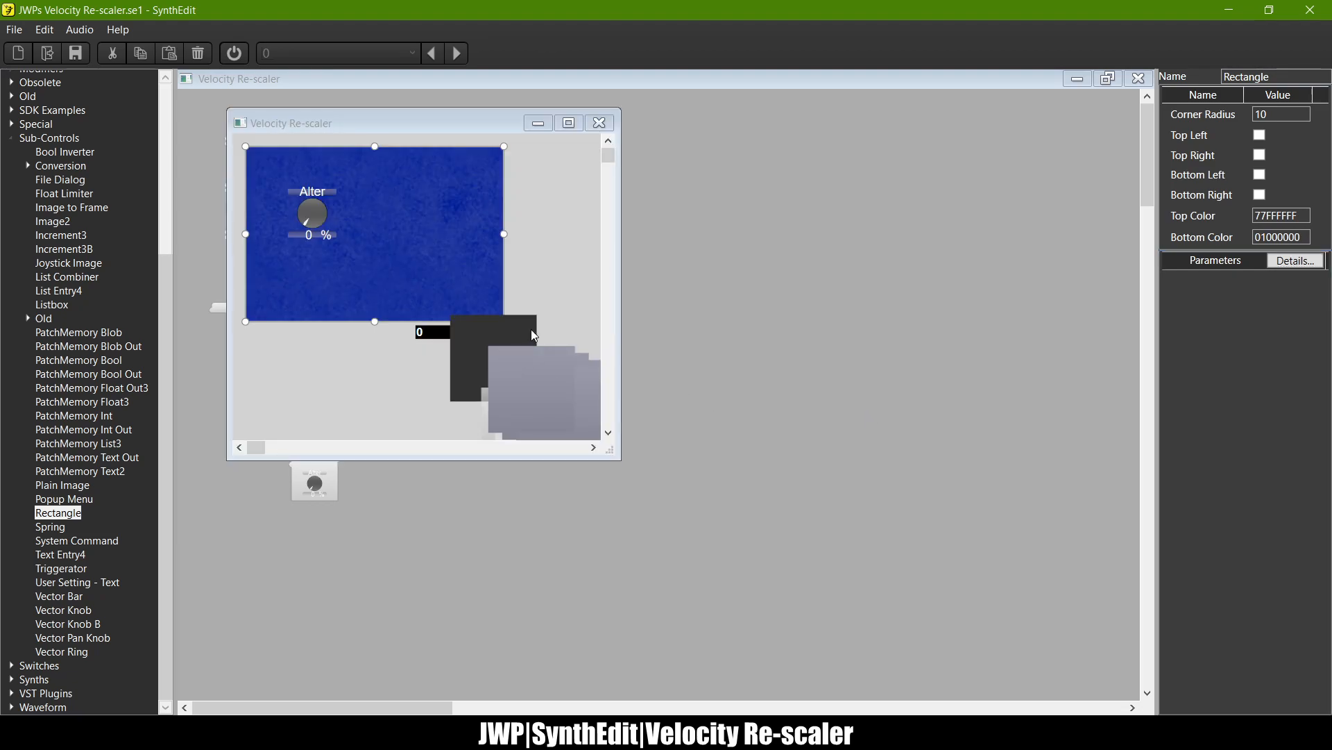
{"action": "scroll", "coordinate": [427, 250], "scroll_direction": "right", "scroll_amount": 1}
{"action": "scroll", "coordinate": [426, 249], "scroll_direction": "down", "scroll_amount": 3}
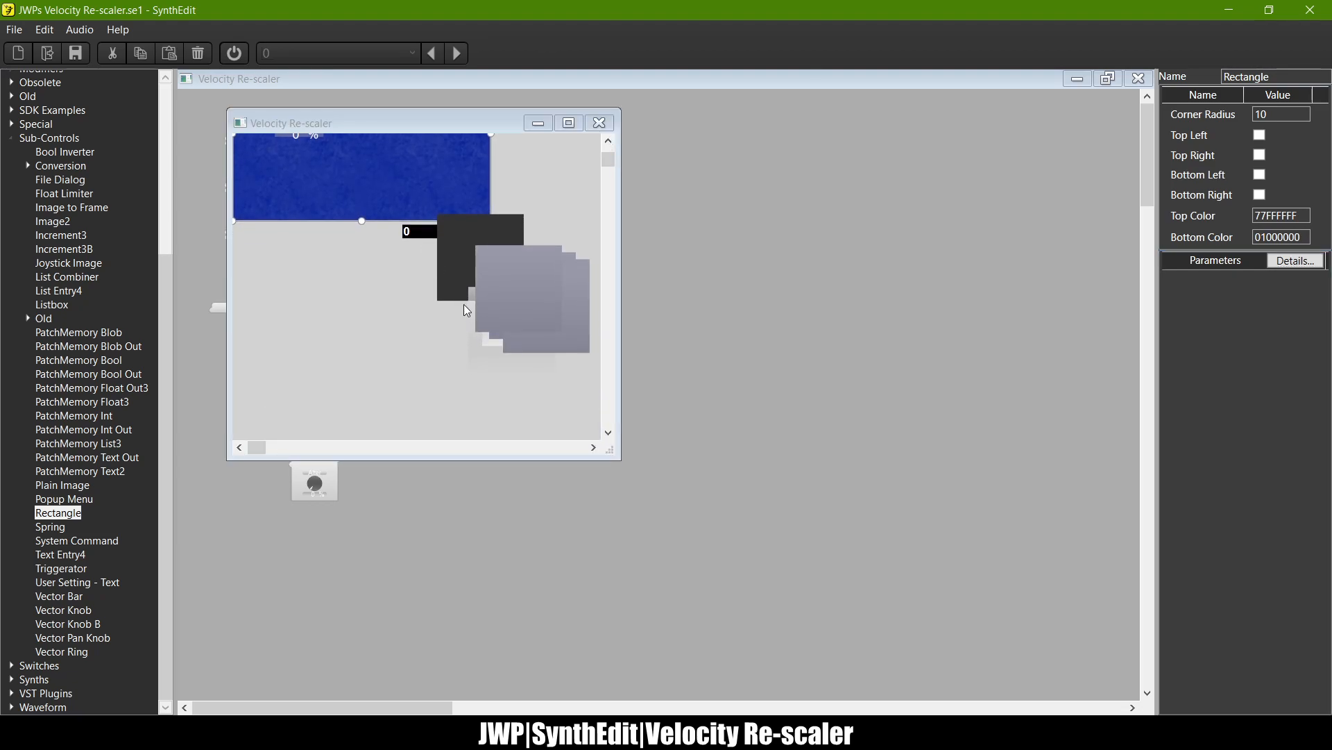
{"action": "scroll", "coordinate": [490, 282], "scroll_direction": "up", "scroll_amount": 3}
{"action": "scroll", "coordinate": [490, 282], "scroll_direction": "left", "scroll_amount": 1}
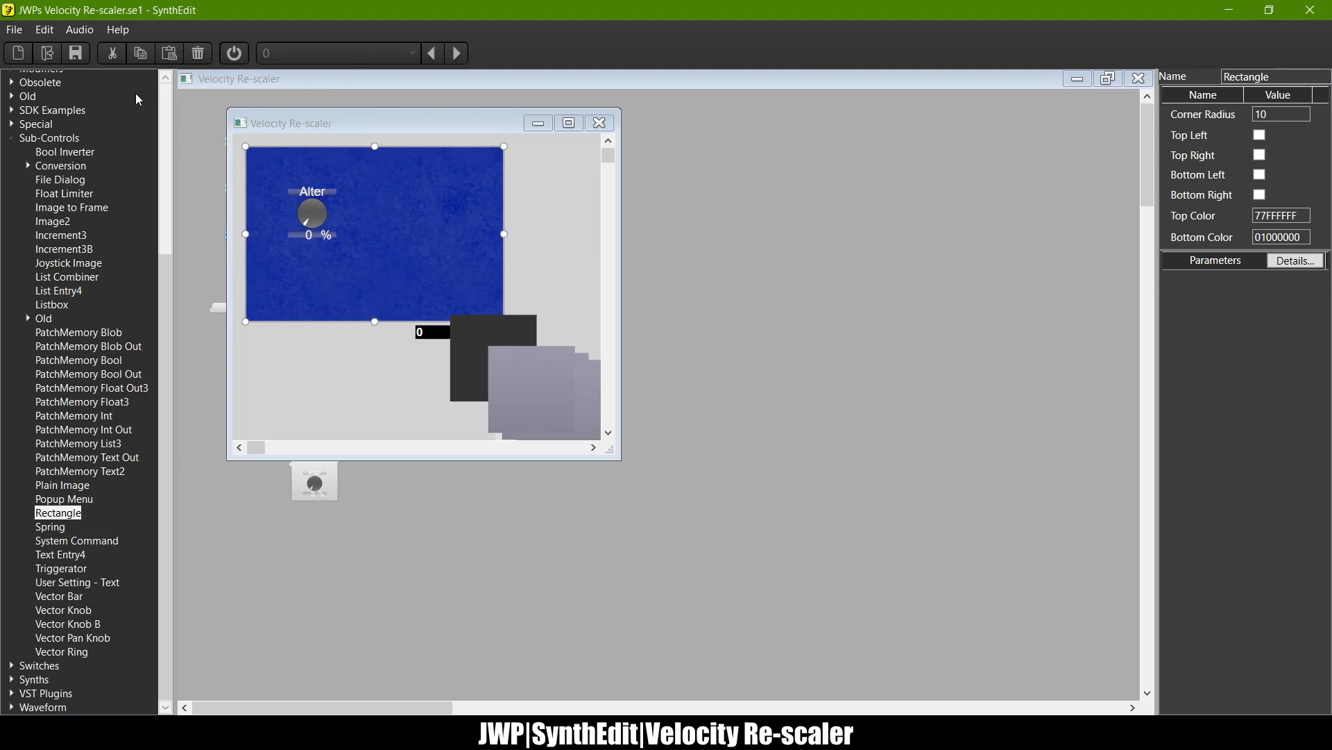
{"action": "left_click_drag", "start_coordinate": [135, 93], "coordinate": [269, 147]}
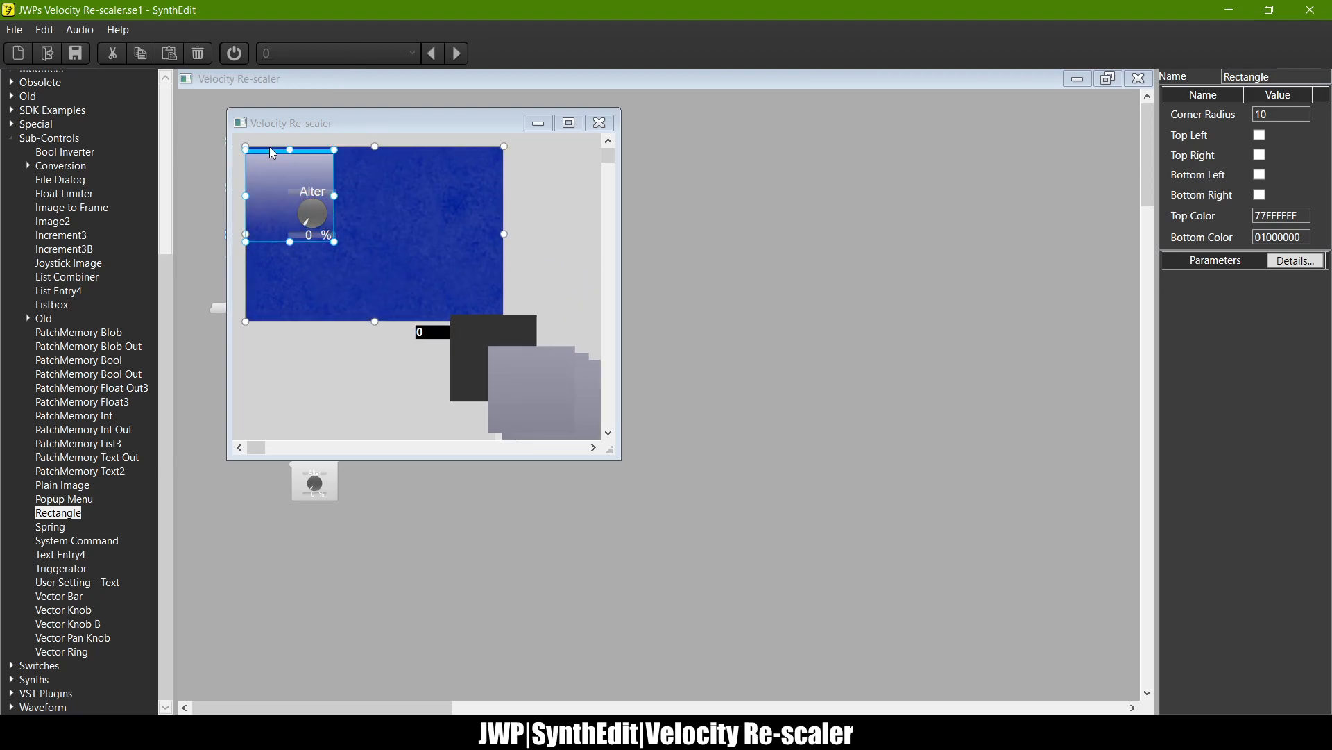
Step: Move the dark FF333333 Rectangle and the one with Bottom Color 77FFFFFF into the blue panel's upper-left corner, stacked on the first
{"action": "left_click", "coordinate": [491, 337]}
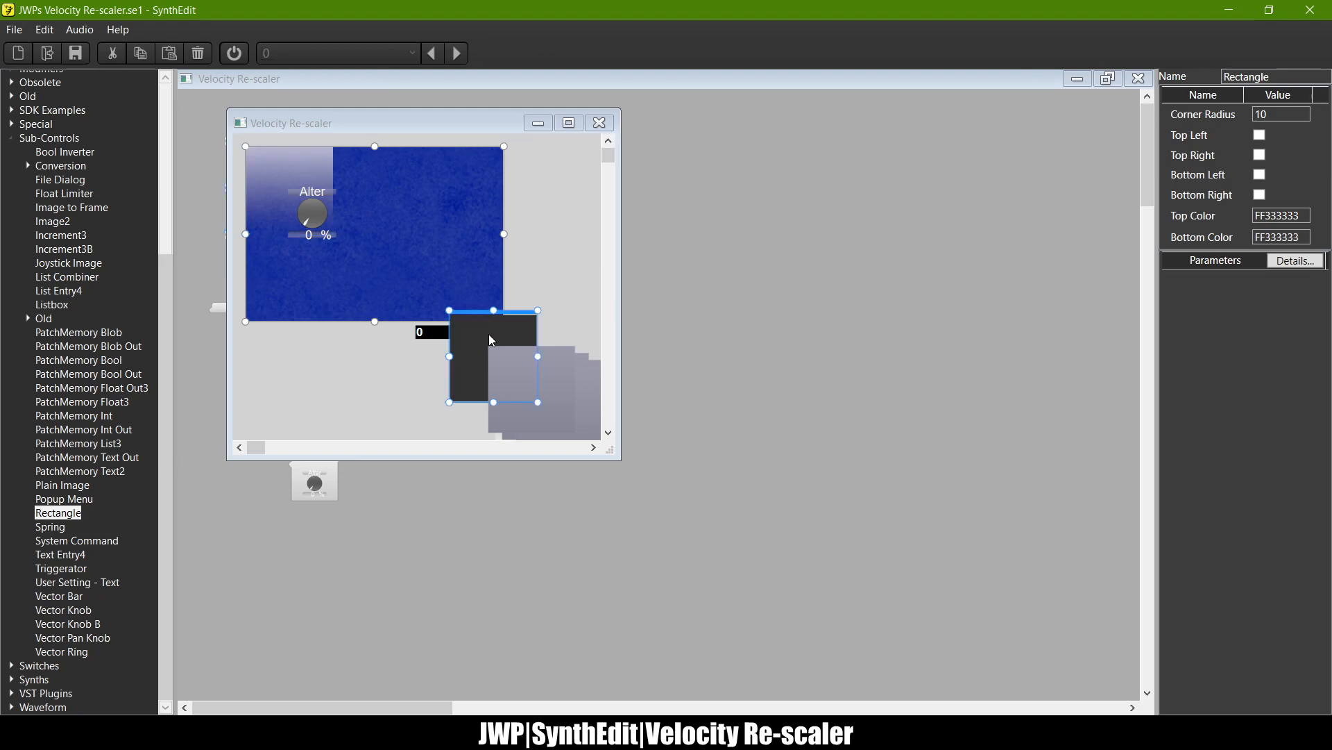
{"action": "left_click_drag", "start_coordinate": [481, 308], "coordinate": [278, 147]}
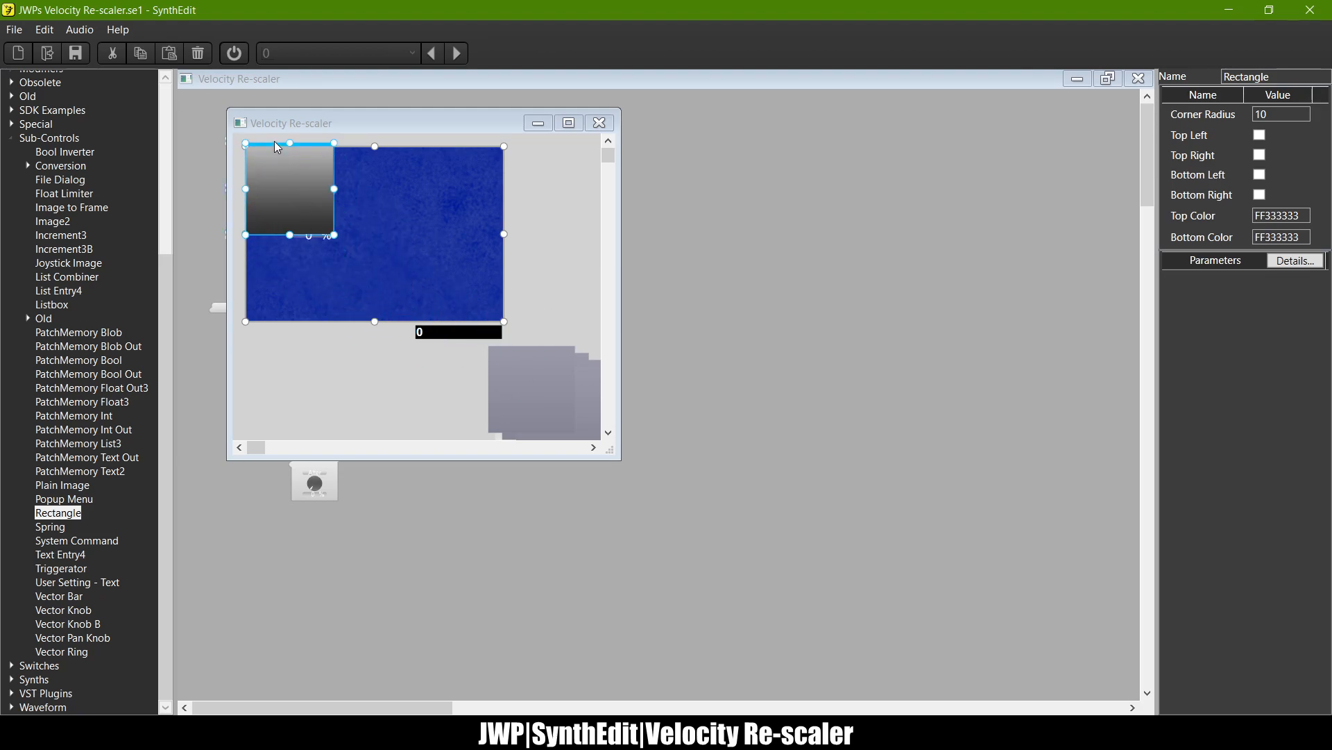
{"action": "scroll", "coordinate": [495, 302], "scroll_direction": "down", "scroll_amount": 2}
{"action": "scroll", "coordinate": [496, 302], "scroll_direction": "right", "scroll_amount": 1}
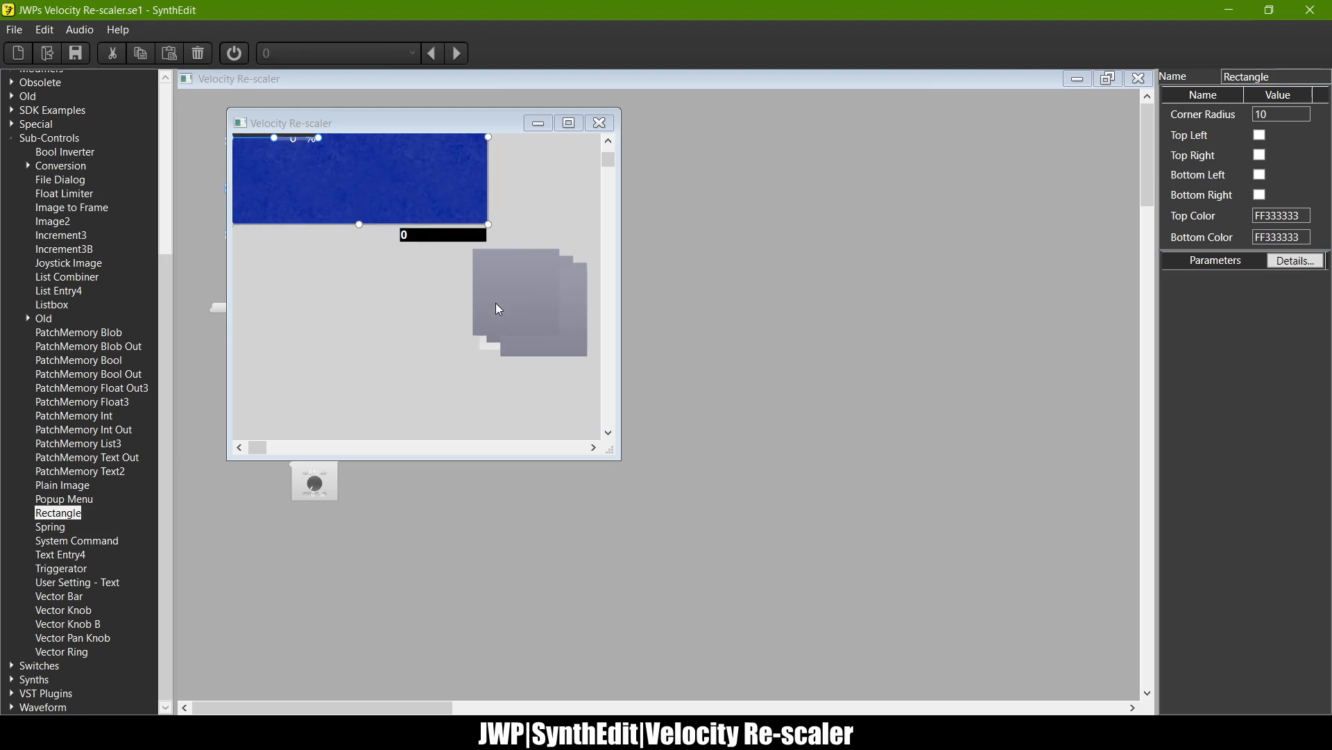
{"action": "scroll", "coordinate": [496, 304], "scroll_direction": "right", "scroll_amount": 3}
{"action": "left_click", "coordinate": [376, 356]}
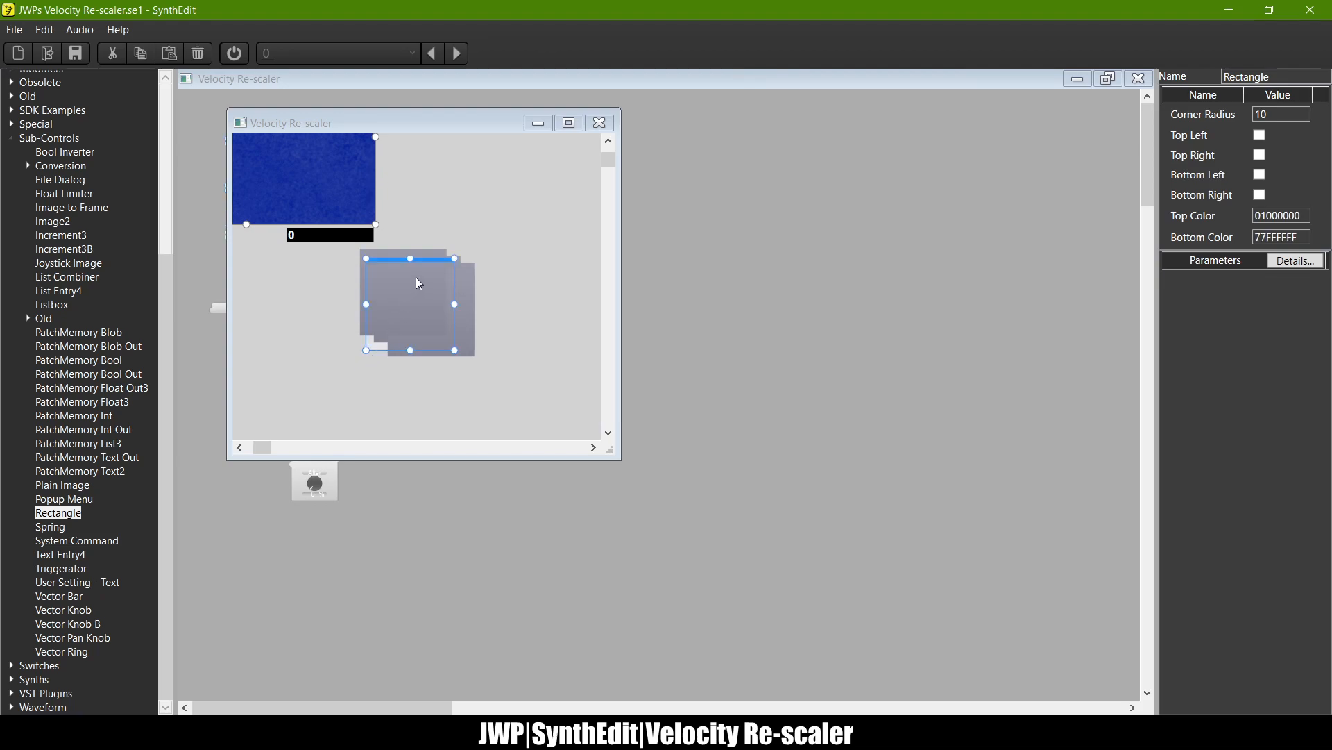
{"action": "left_click_drag", "start_coordinate": [431, 258], "coordinate": [314, 152]}
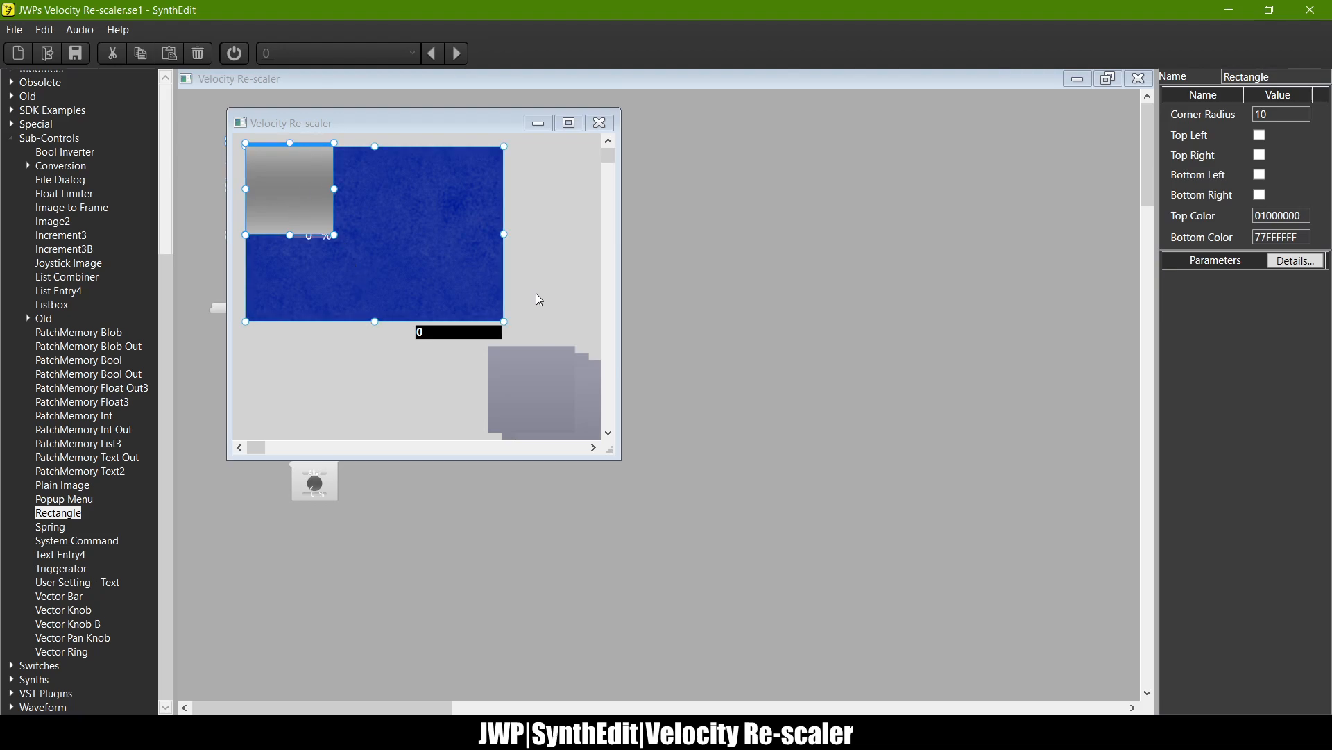
Step: Rearrange the stacking order of the three overlapping Rectangles so that the Alter knob lies in front of them
{"action": "key", "text": "Delete"}
{"action": "left_click", "coordinate": [277, 183]}
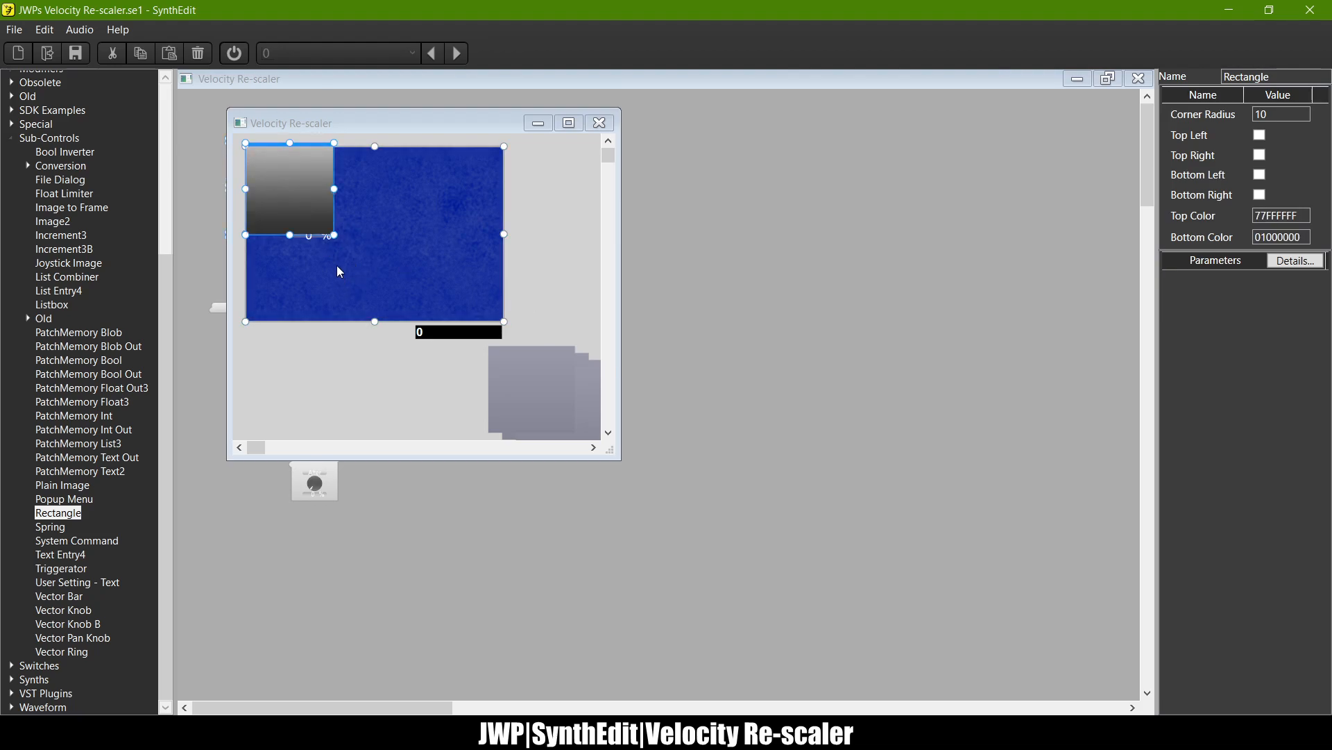
{"action": "key", "text": "ctrl+z"}
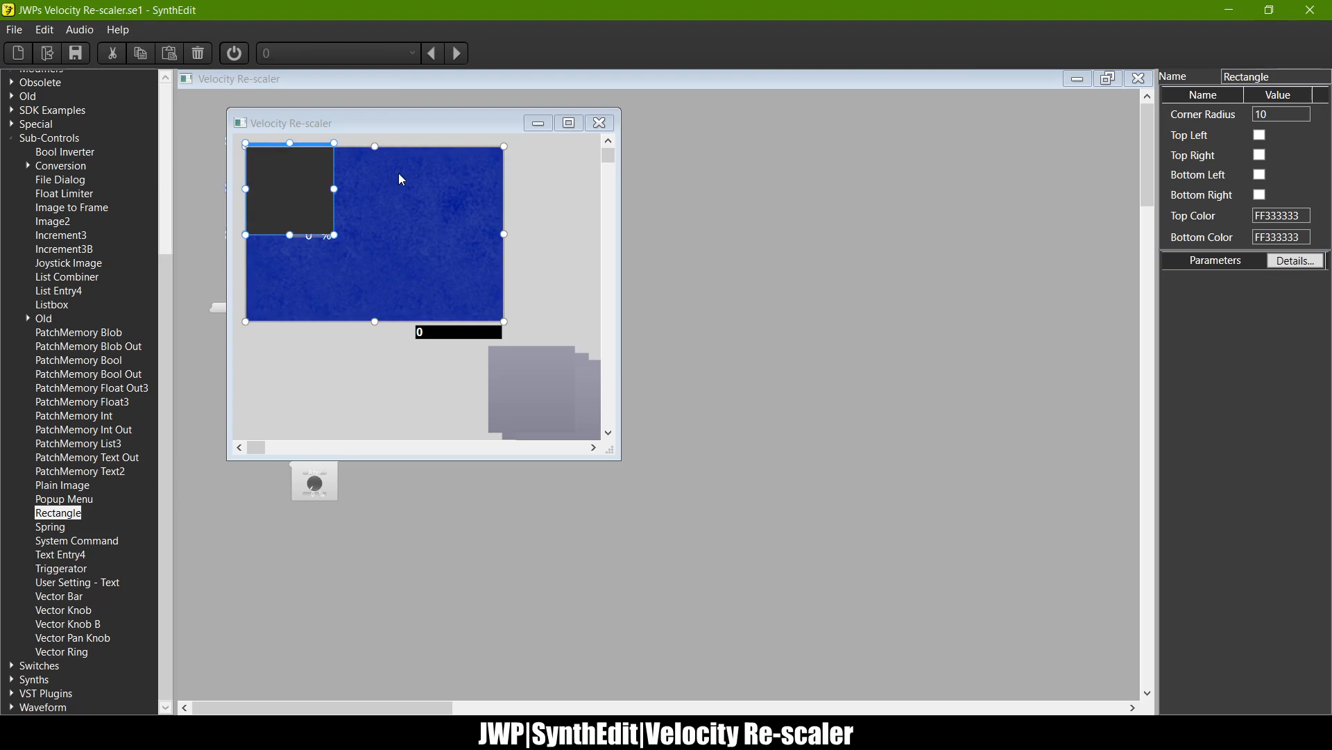
{"action": "key", "text": "Page_Down"}
{"action": "left_click", "coordinate": [335, 189]}
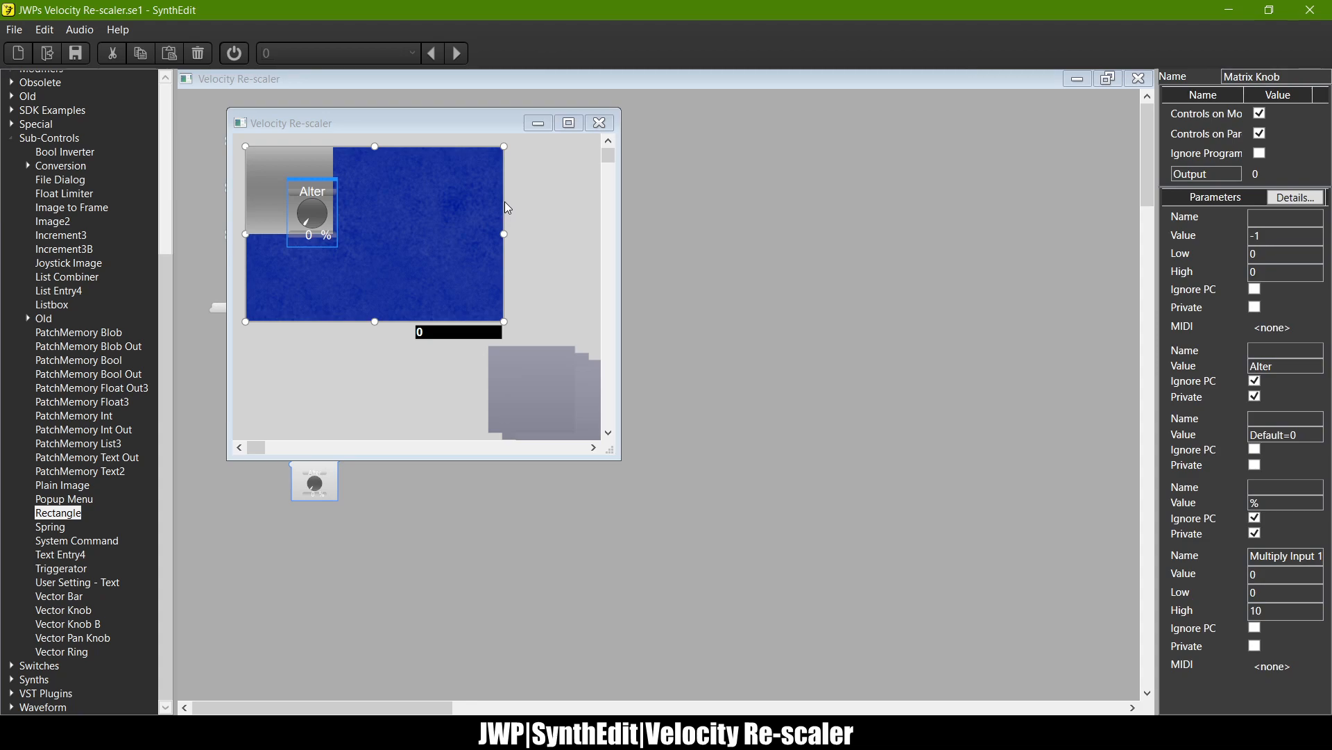
Step: Stretch the Rectangle with Top Color 01000000 and Bottom Color 77FFFFFF to the full width and height of the blue panel
{"action": "left_click", "coordinate": [289, 170]}
{"action": "left_click_drag", "start_coordinate": [335, 186], "coordinate": [499, 197]}
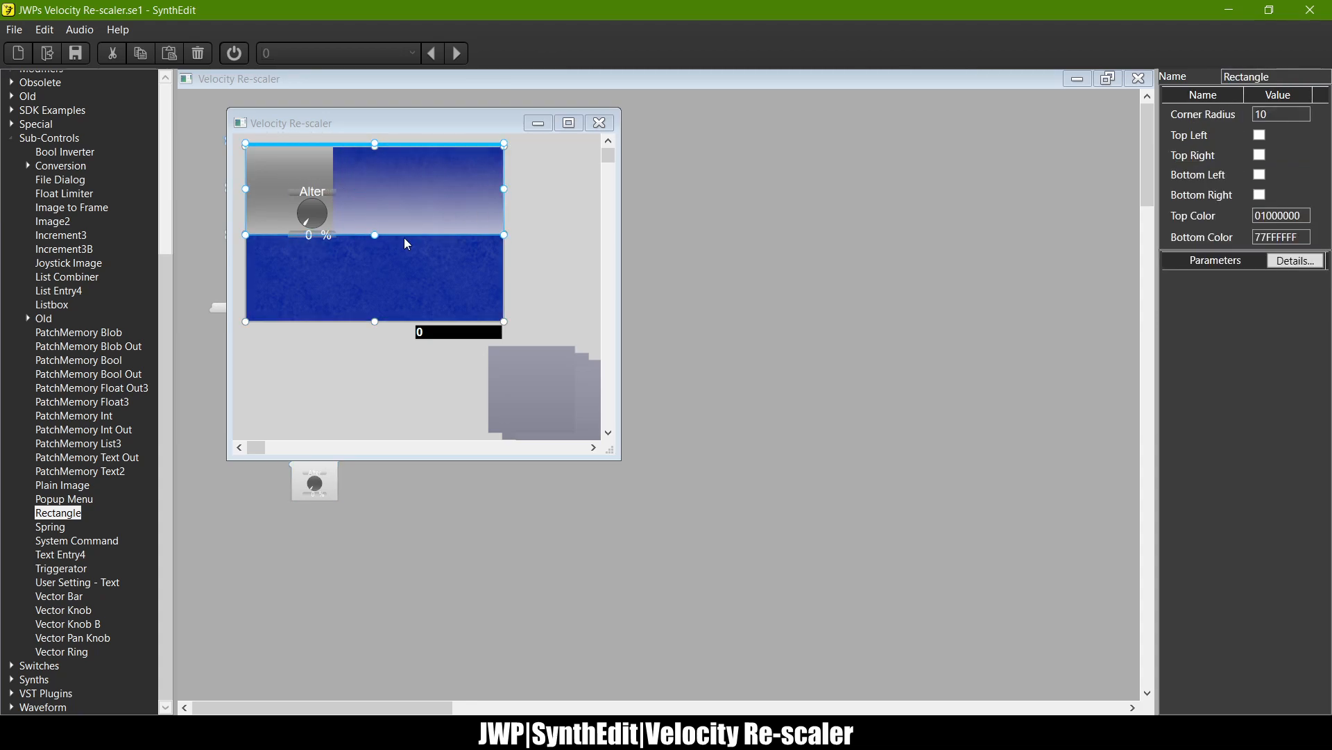
{"action": "left_click_drag", "start_coordinate": [374, 236], "coordinate": [379, 330]}
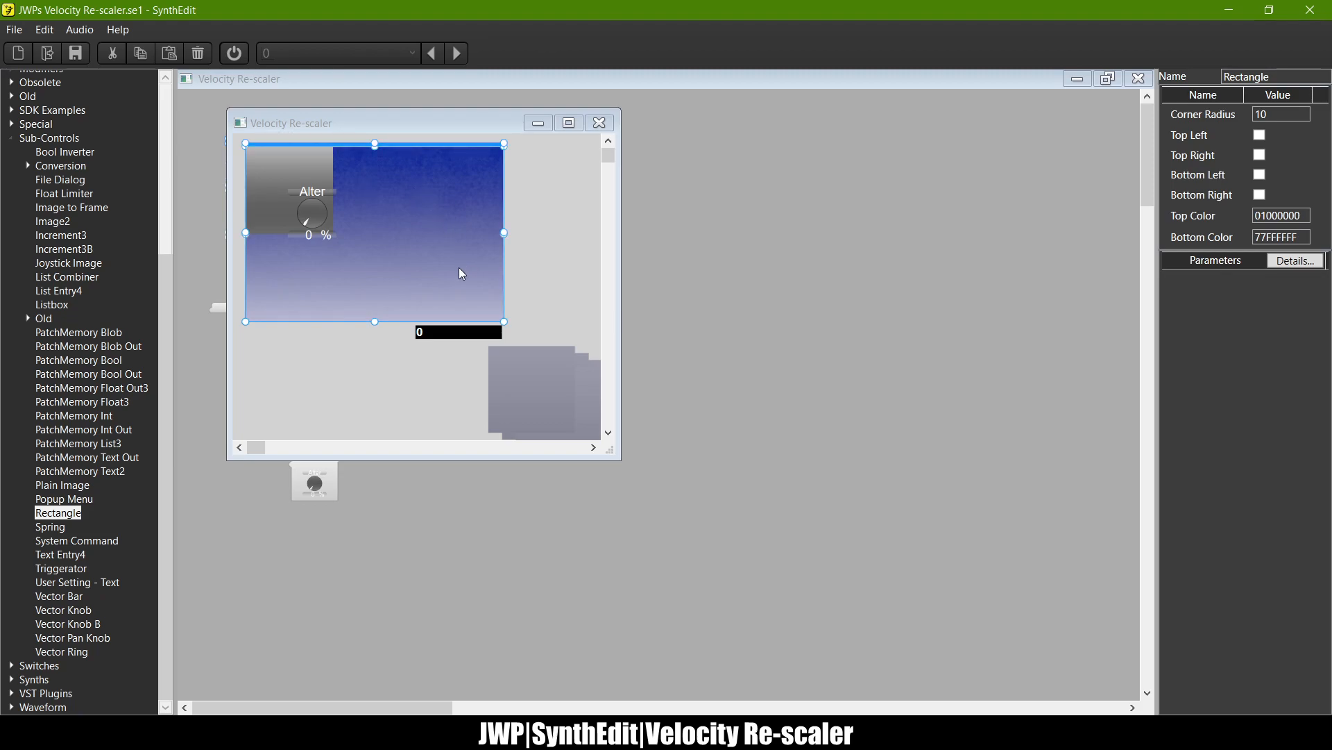
Step: Stretch the Rectangle with Top Color 77FFFFFF and Bottom Color 01000000 to cover the whole blue panel
{"action": "left_click", "coordinate": [286, 180]}
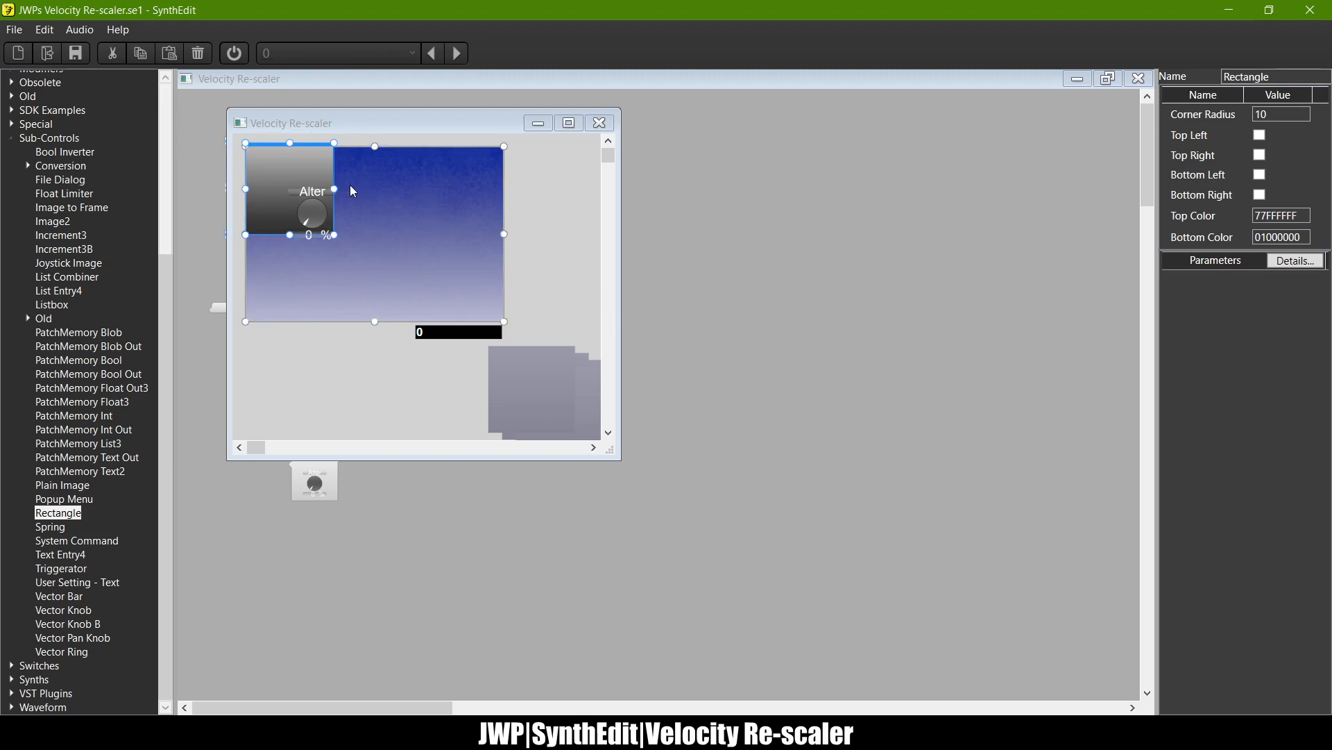
{"action": "left_click_drag", "start_coordinate": [335, 189], "coordinate": [506, 192]}
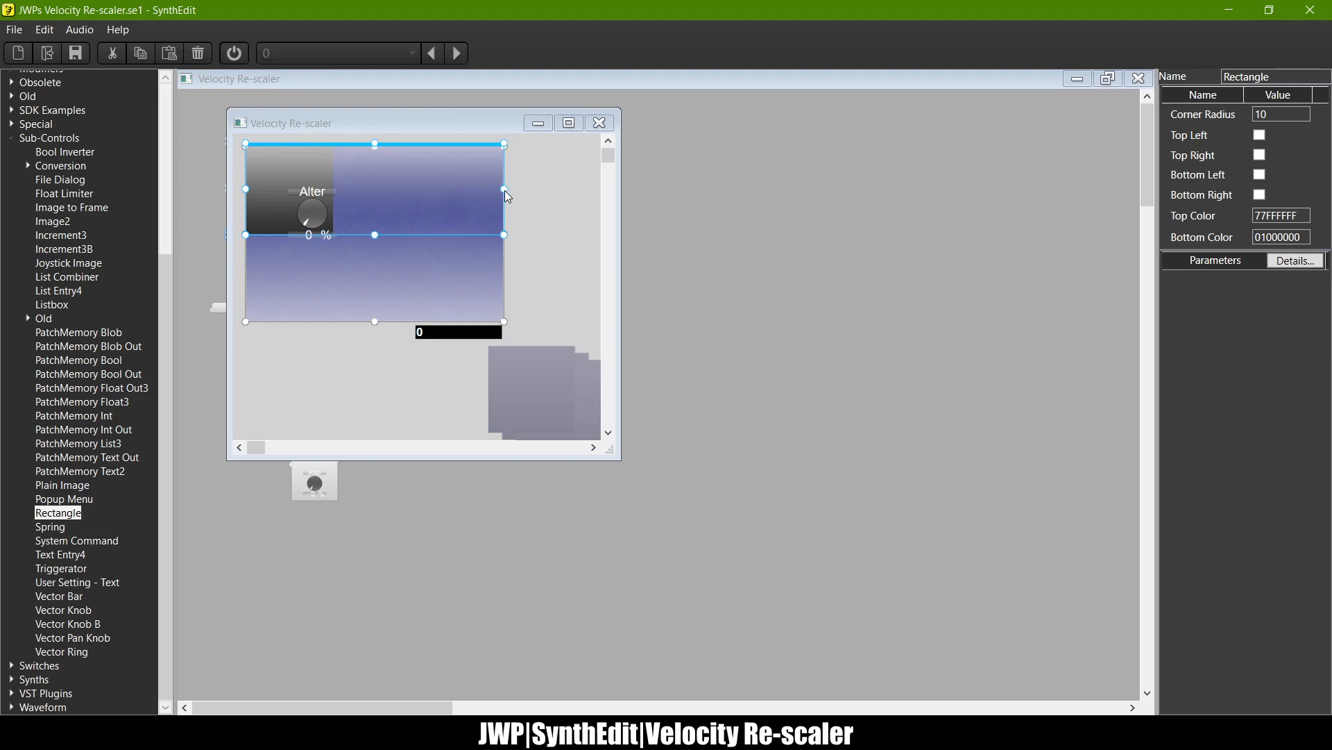
{"action": "left_click_drag", "start_coordinate": [375, 234], "coordinate": [377, 321]}
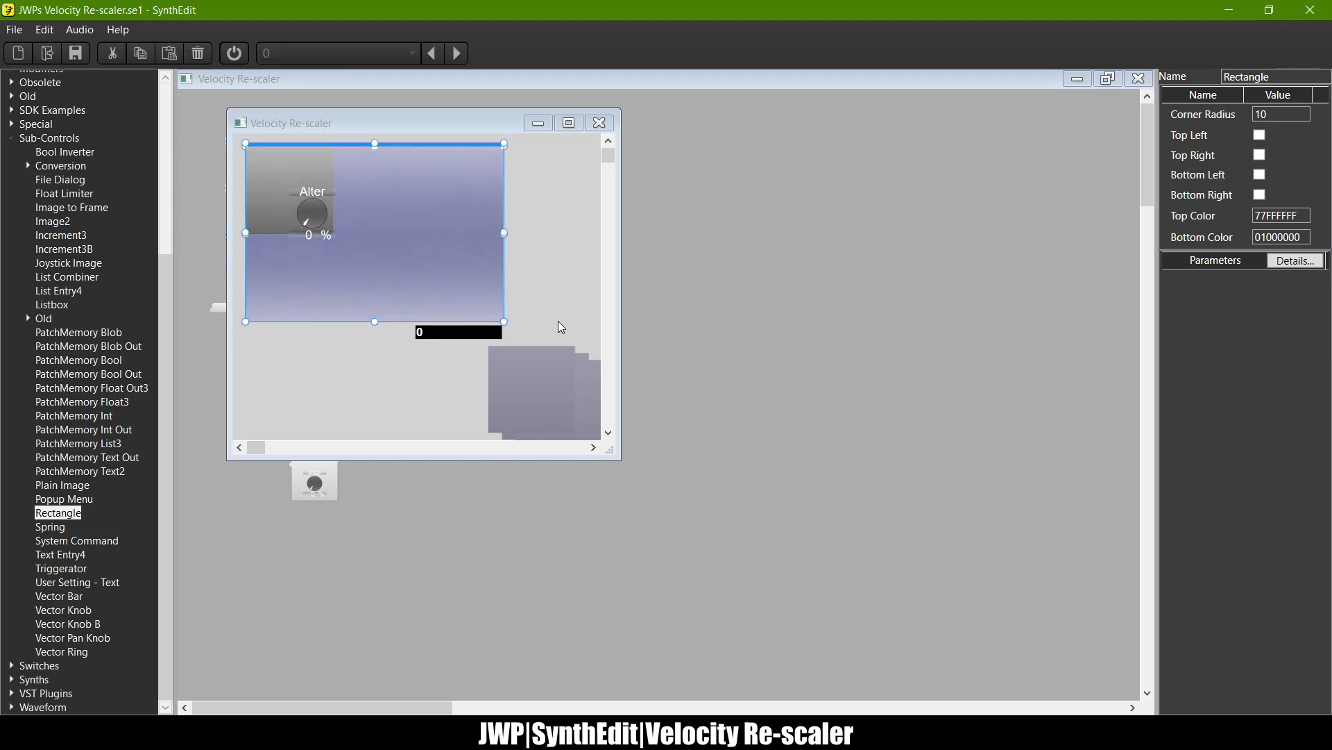
Step: Stretch the dark FF333333 Rectangle to cover the whole panel
{"action": "left_click", "coordinate": [318, 188]}
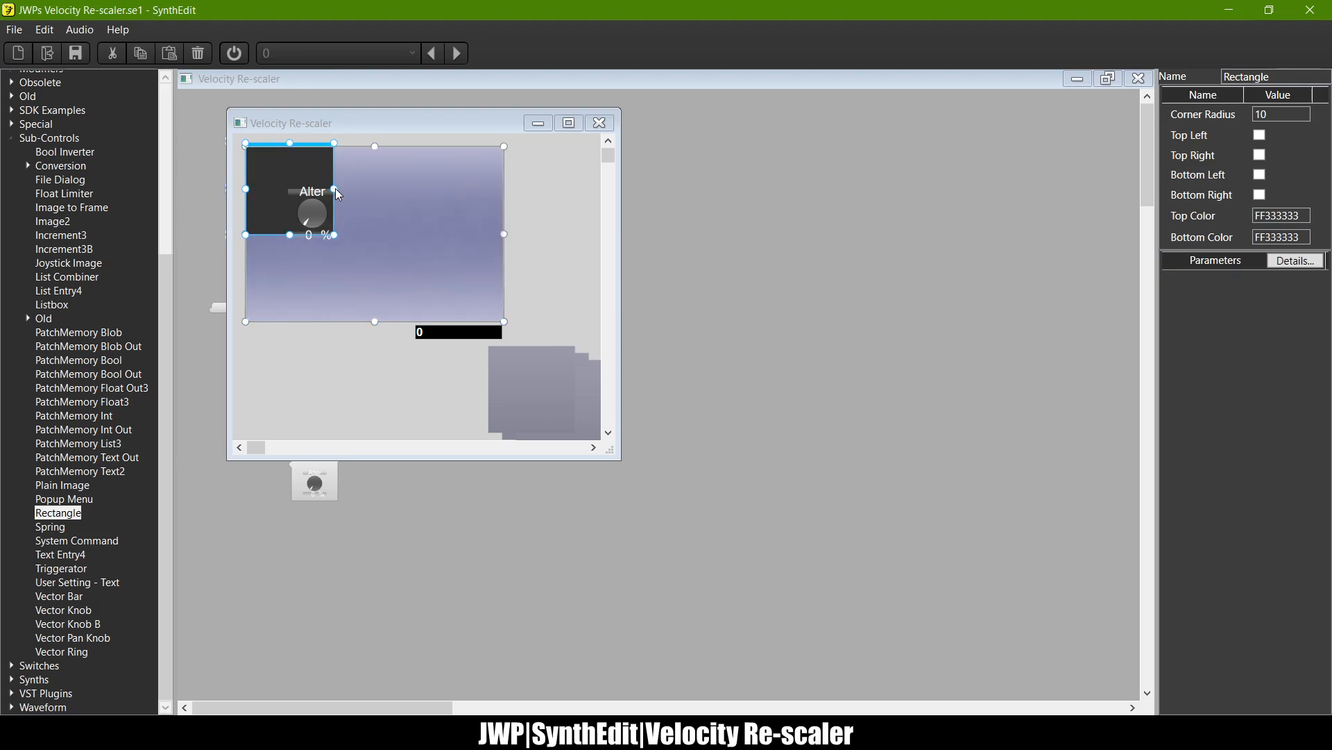
{"action": "left_click_drag", "start_coordinate": [335, 189], "coordinate": [505, 207]}
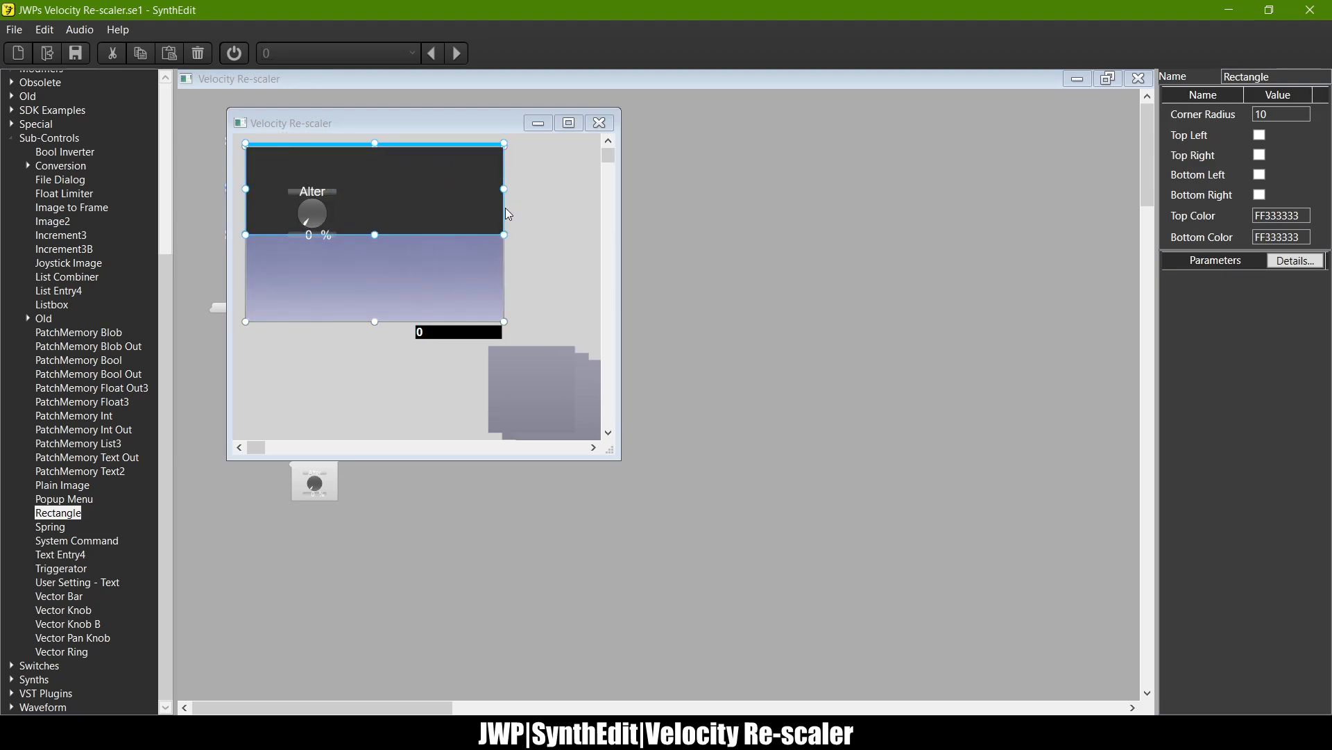
{"action": "left_click_drag", "start_coordinate": [375, 236], "coordinate": [380, 324]}
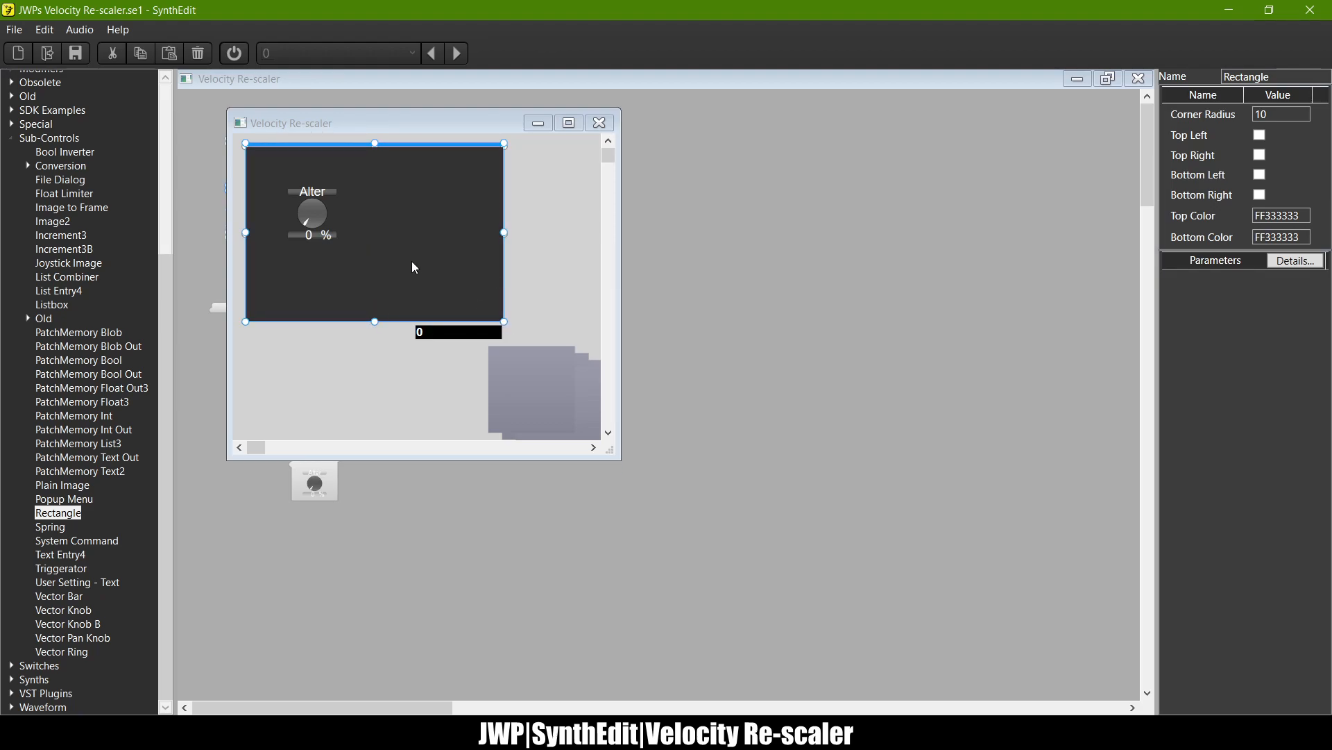
Step: Move the Alter knob to the middle of the panel and return to the Velocity Re-scaler's structure view
{"action": "left_click", "coordinate": [319, 185]}
{"action": "left_click_drag", "start_coordinate": [319, 185], "coordinate": [375, 240]}
{"action": "left_click", "coordinate": [644, 268]}
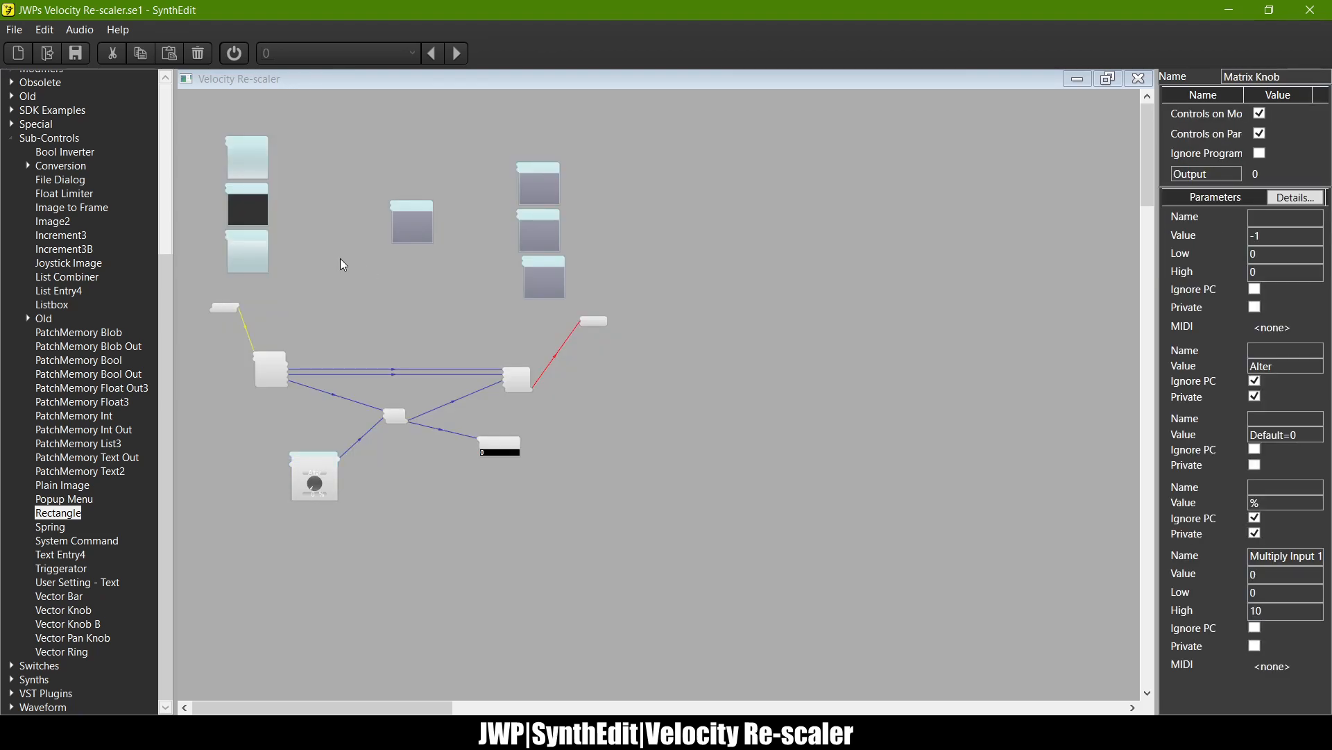
Step: Open the Matrix Knob's internal structure and maximize its window
{"action": "scroll", "coordinate": [523, 422], "scroll_direction": "up", "scroll_amount": 2}
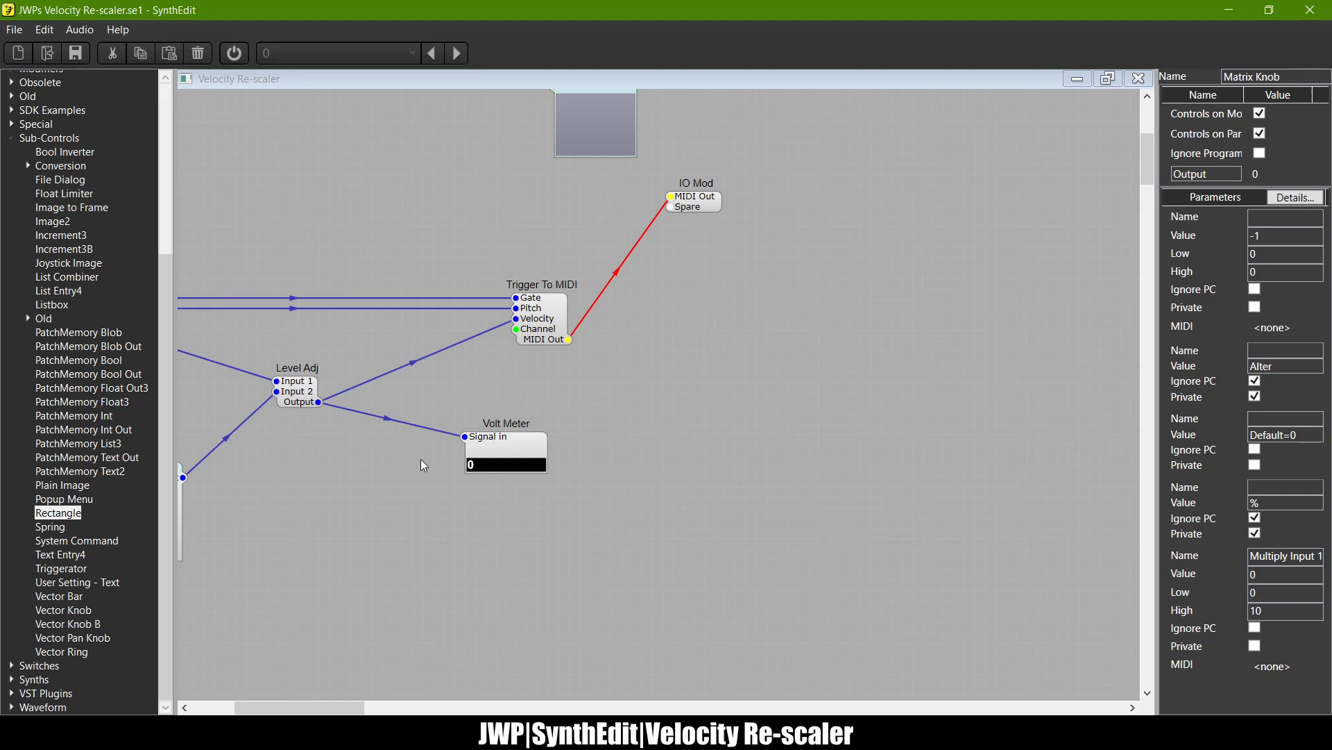
{"action": "double_click", "coordinate": [444, 484]}
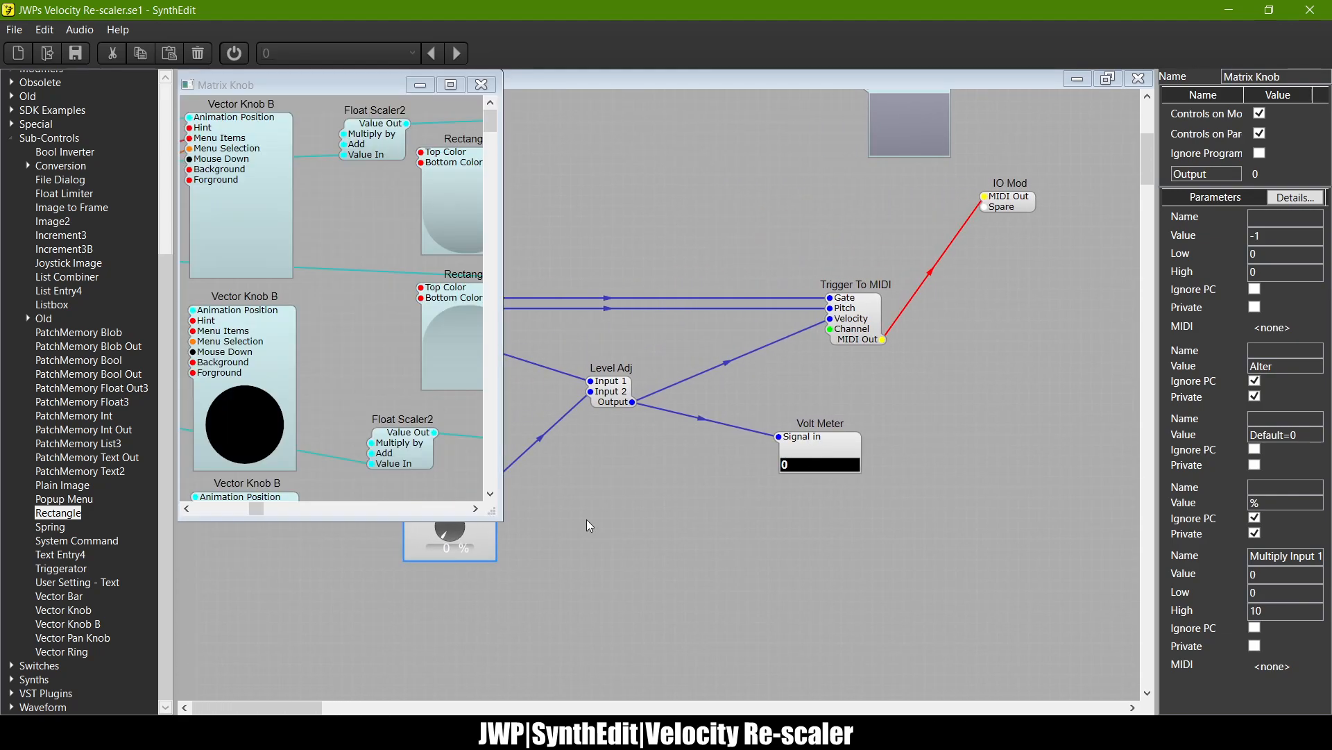
{"action": "left_click", "coordinate": [448, 84]}
{"action": "scroll", "coordinate": [722, 323], "scroll_direction": "left", "scroll_amount": 10}
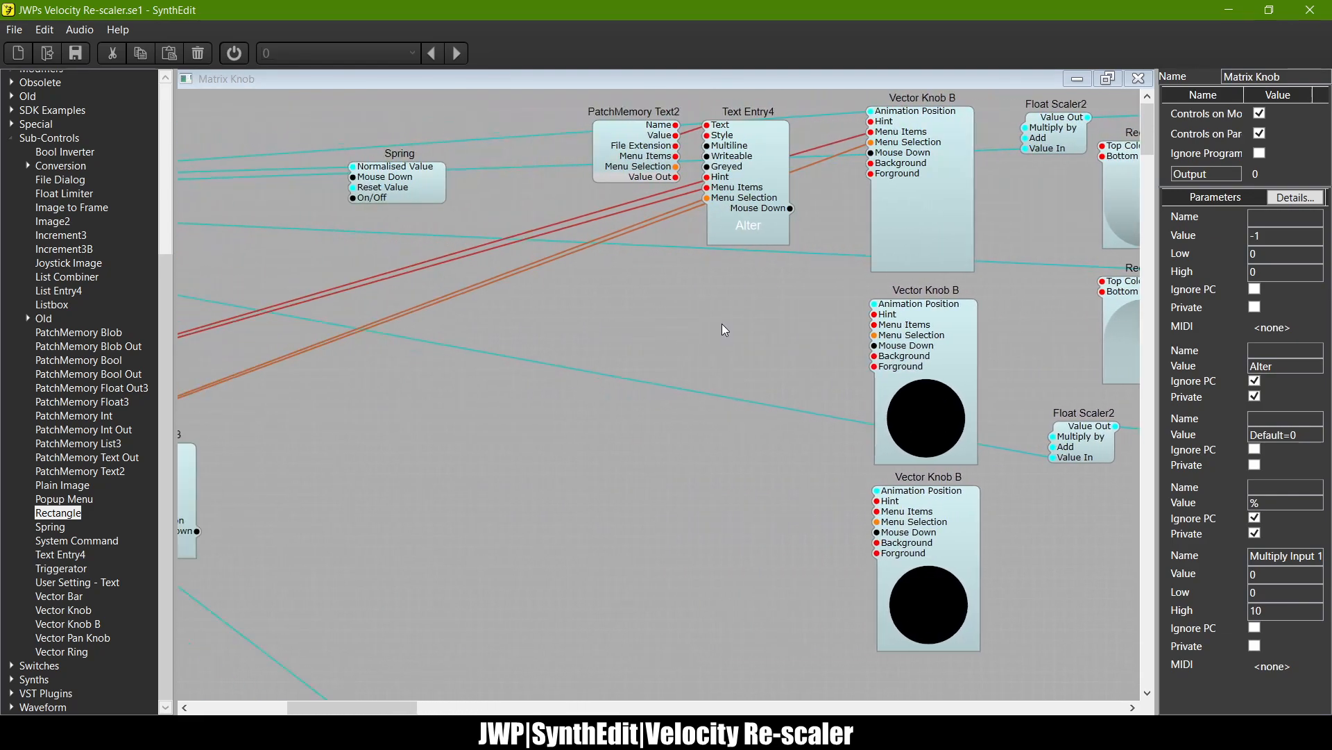
Step: Compare the two Spring modules inside the Matrix Knob and delete the upper one
{"action": "scroll", "coordinate": [722, 324], "scroll_direction": "left", "scroll_amount": 3}
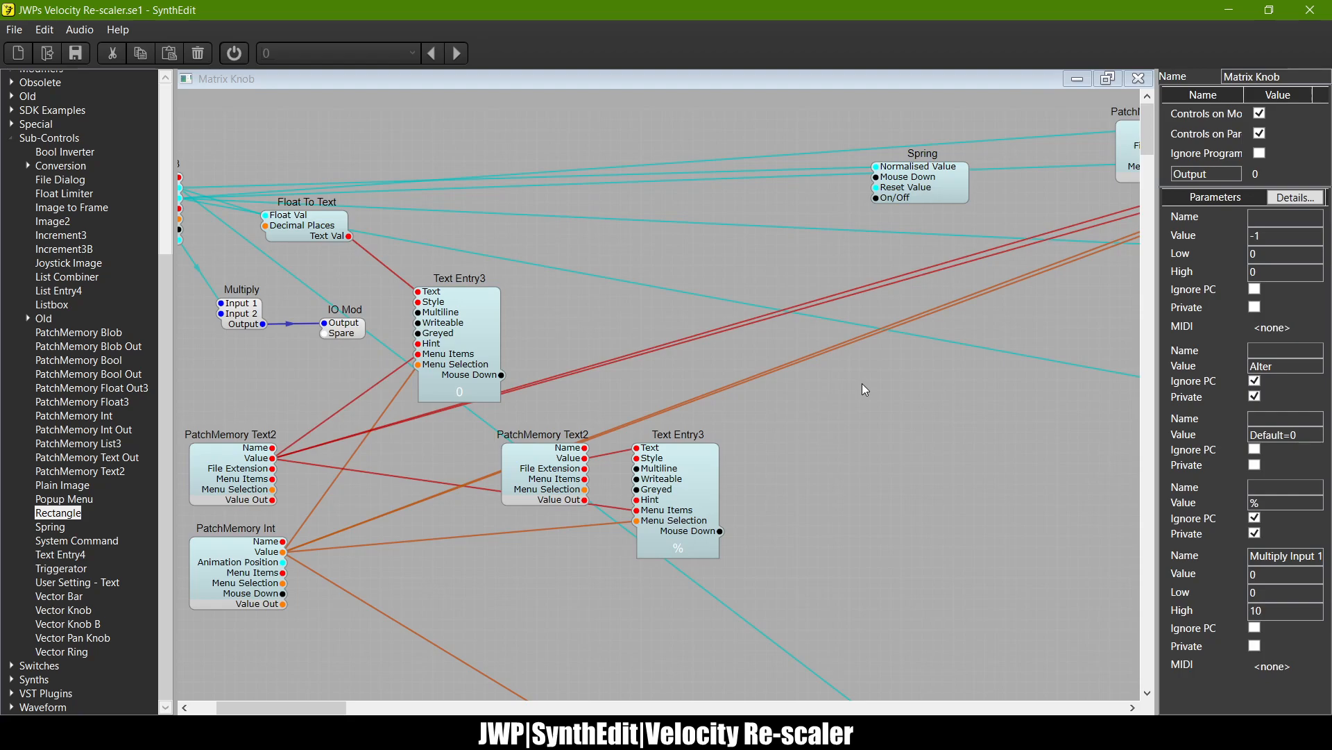
{"action": "scroll", "coordinate": [863, 386], "scroll_direction": "down", "scroll_amount": 8}
{"action": "scroll", "coordinate": [862, 383], "scroll_direction": "right", "scroll_amount": 6}
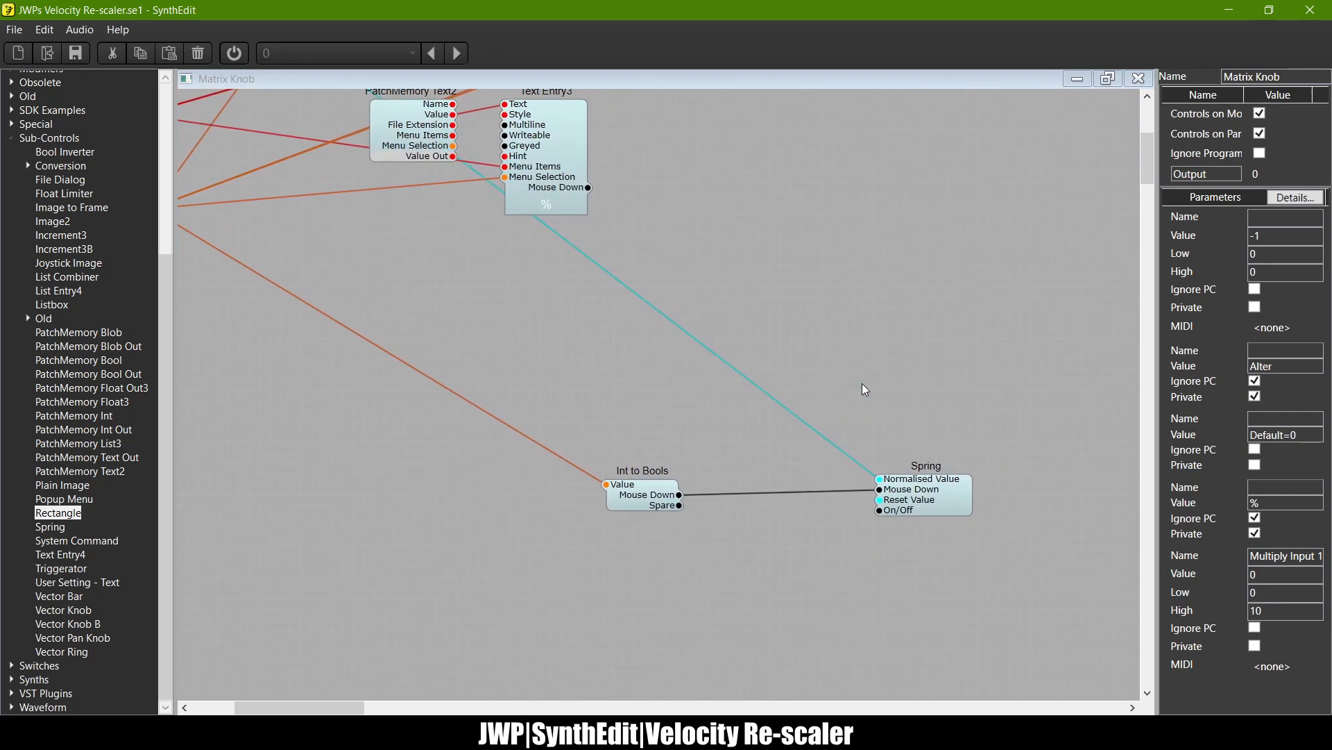
{"action": "scroll", "coordinate": [862, 383], "scroll_direction": "up", "scroll_amount": 8}
{"action": "scroll", "coordinate": [862, 383], "scroll_direction": "down", "scroll_amount": 8}
{"action": "scroll", "coordinate": [862, 383], "scroll_direction": "up", "scroll_amount": 8}
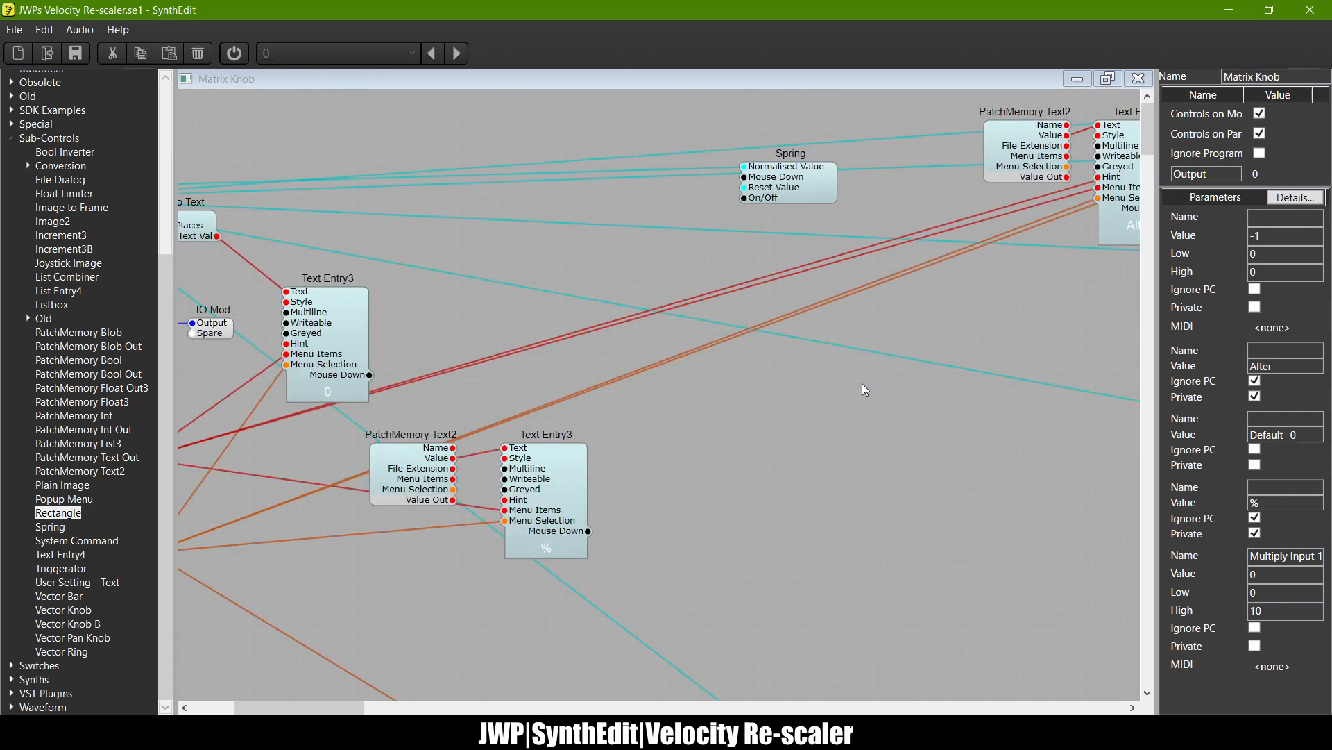
{"action": "left_click", "coordinate": [809, 186]}
{"action": "left_click", "coordinate": [778, 337]}
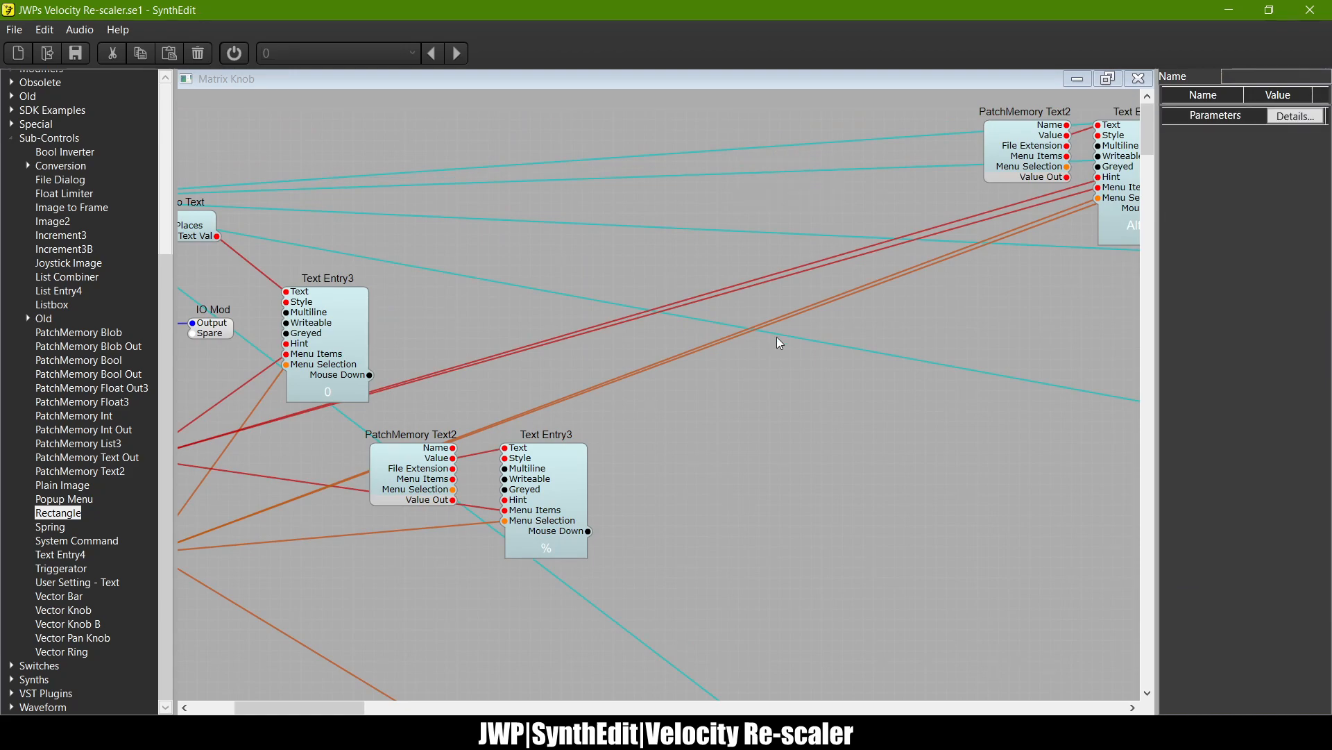
Step: Set the Reset Value of the Spring connected to Int to Bools to 100
{"action": "scroll", "coordinate": [777, 338], "scroll_direction": "down", "scroll_amount": 6}
{"action": "left_click", "coordinate": [950, 588]}
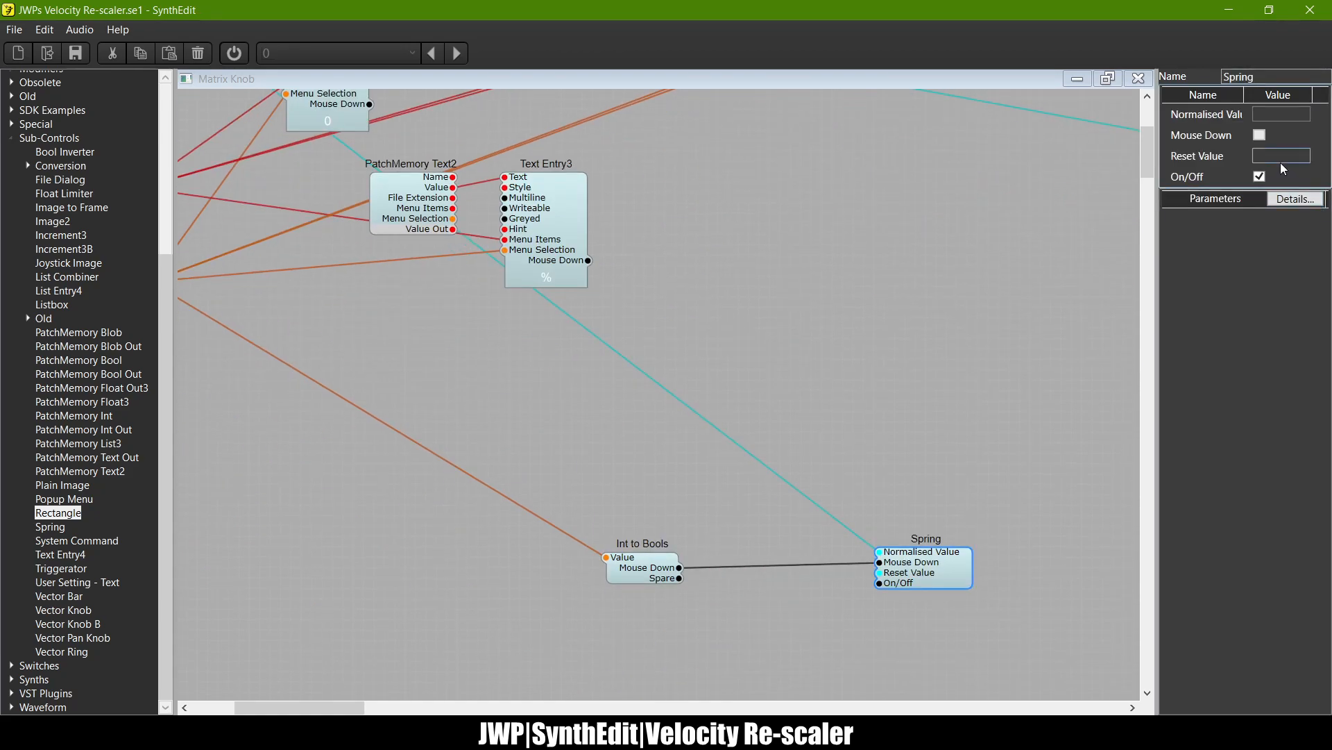
{"action": "left_click", "coordinate": [1262, 156]}
{"action": "type", "text": "0"}
{"action": "key", "text": "Return"}
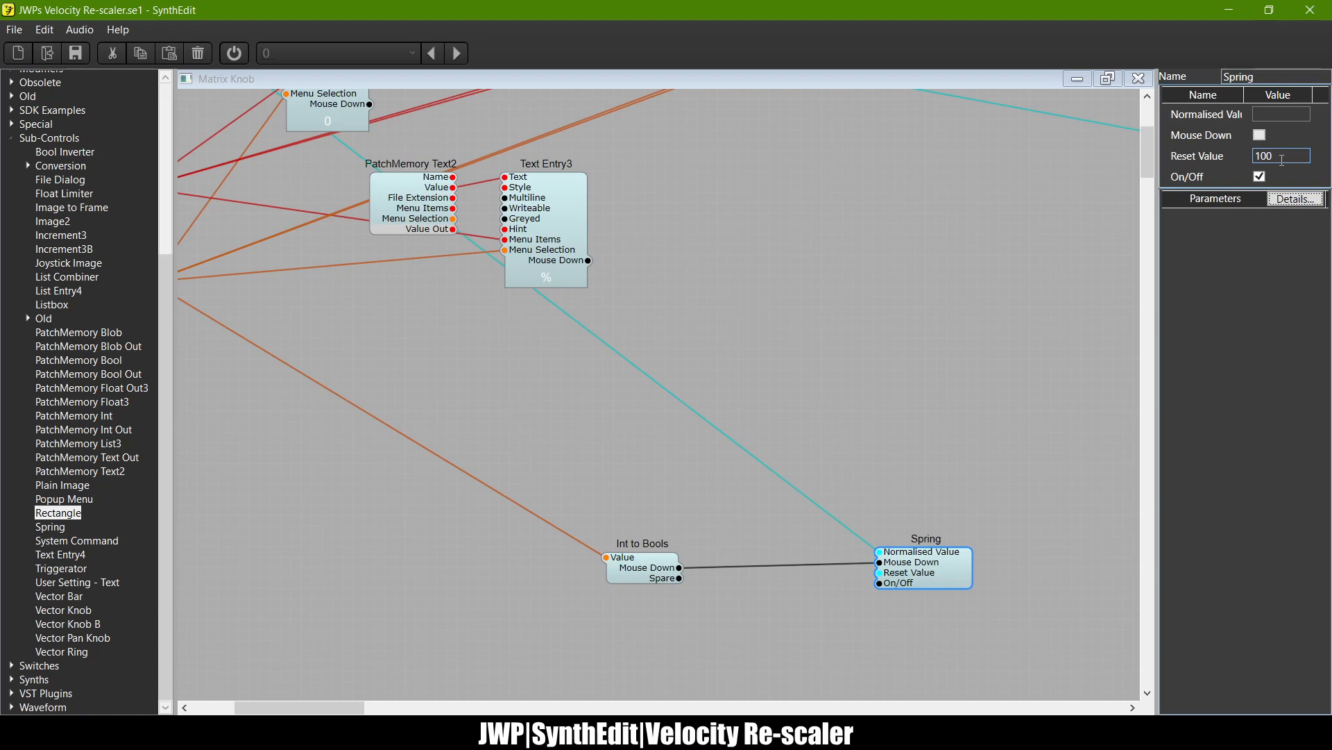
Step: Move the Int to Bools and Spring modules together to just below PatchMemory Int and PatchMemory Text2, and close the Matrix Knob's structure
{"action": "scroll", "coordinate": [855, 362], "scroll_direction": "left", "scroll_amount": 4}
{"action": "scroll", "coordinate": [855, 362], "scroll_direction": "up", "scroll_amount": 2}
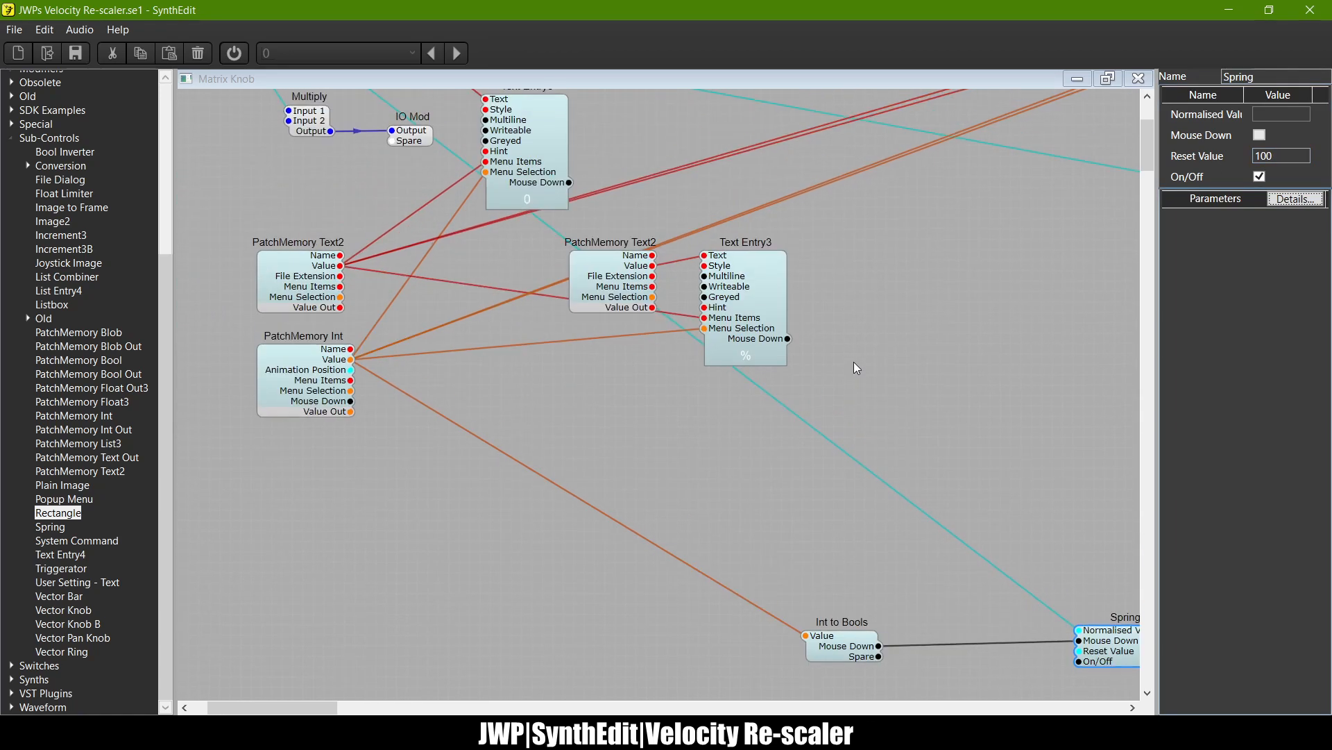
{"action": "scroll", "coordinate": [856, 368], "scroll_direction": "right", "scroll_amount": 1}
{"action": "scroll", "coordinate": [855, 368], "scroll_direction": "down", "scroll_amount": 2}
{"action": "scroll", "coordinate": [856, 368], "scroll_direction": "up", "scroll_amount": 1}
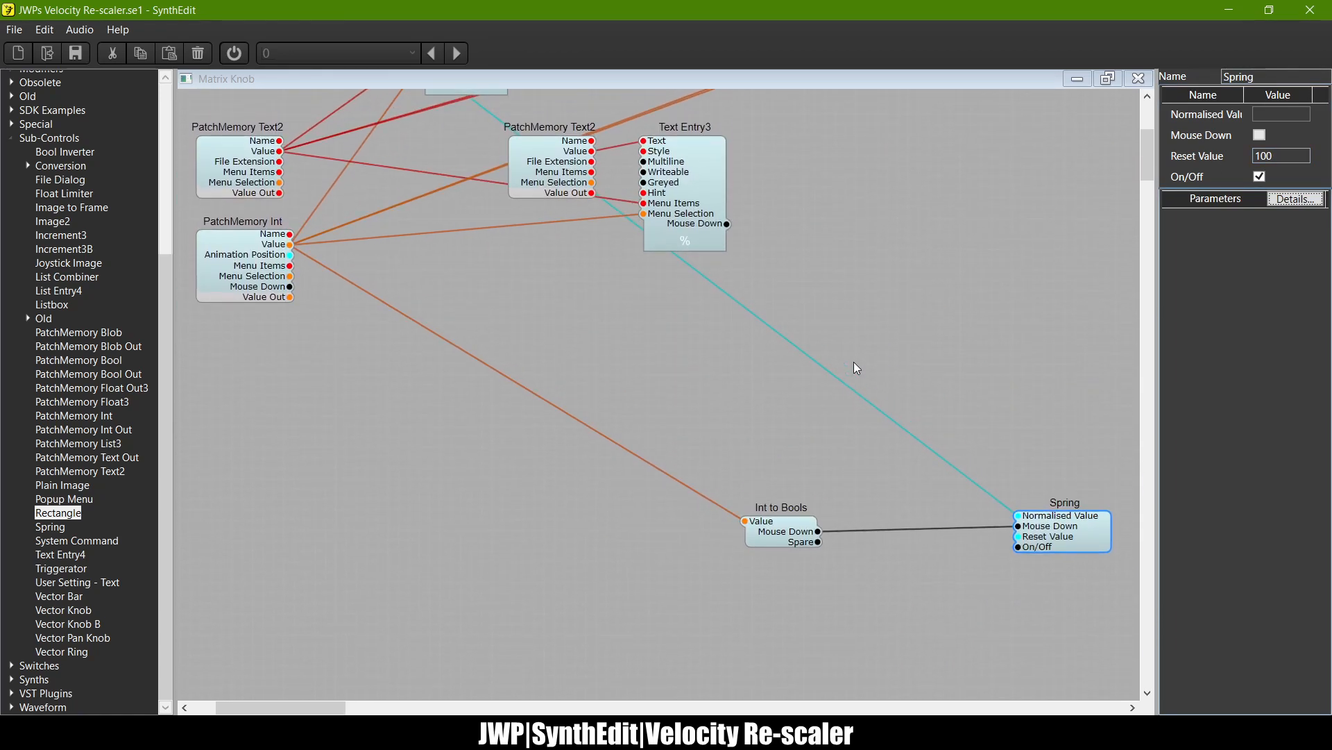
{"action": "scroll", "coordinate": [854, 366], "scroll_direction": "up", "scroll_amount": 3}
{"action": "scroll", "coordinate": [853, 366], "scroll_direction": "down", "scroll_amount": 2}
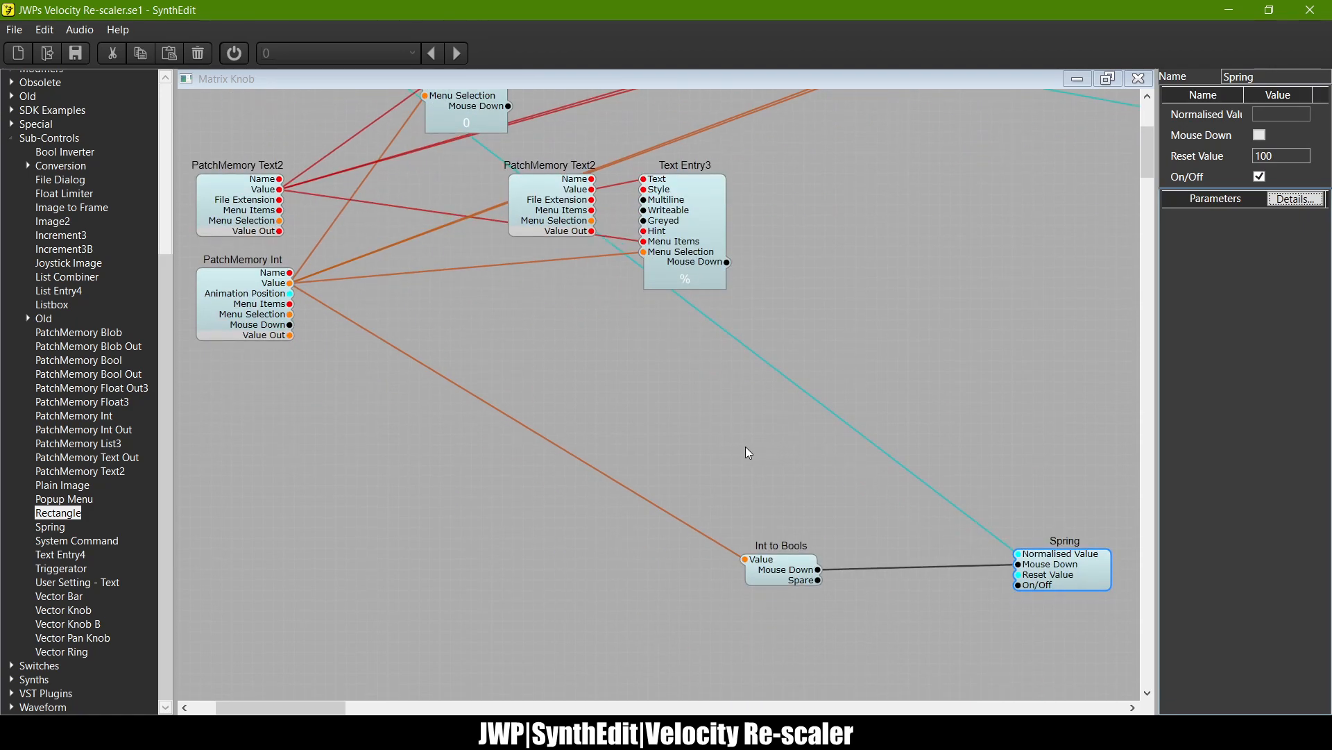
{"action": "left_click_drag", "start_coordinate": [702, 456], "coordinate": [1118, 649]}
{"action": "left_click_drag", "start_coordinate": [1055, 563], "coordinate": [532, 406]}
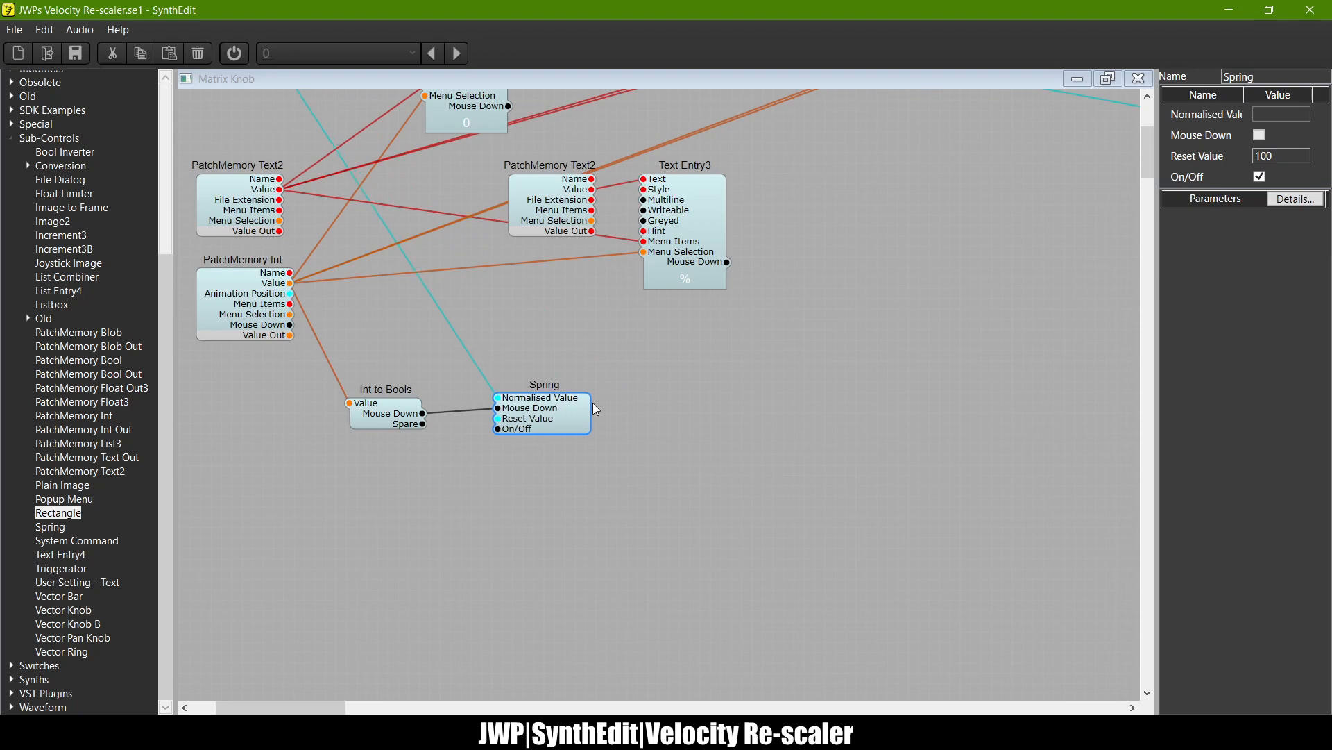
{"action": "left_click", "coordinate": [1133, 98]}
{"action": "left_click", "coordinate": [1139, 77]}
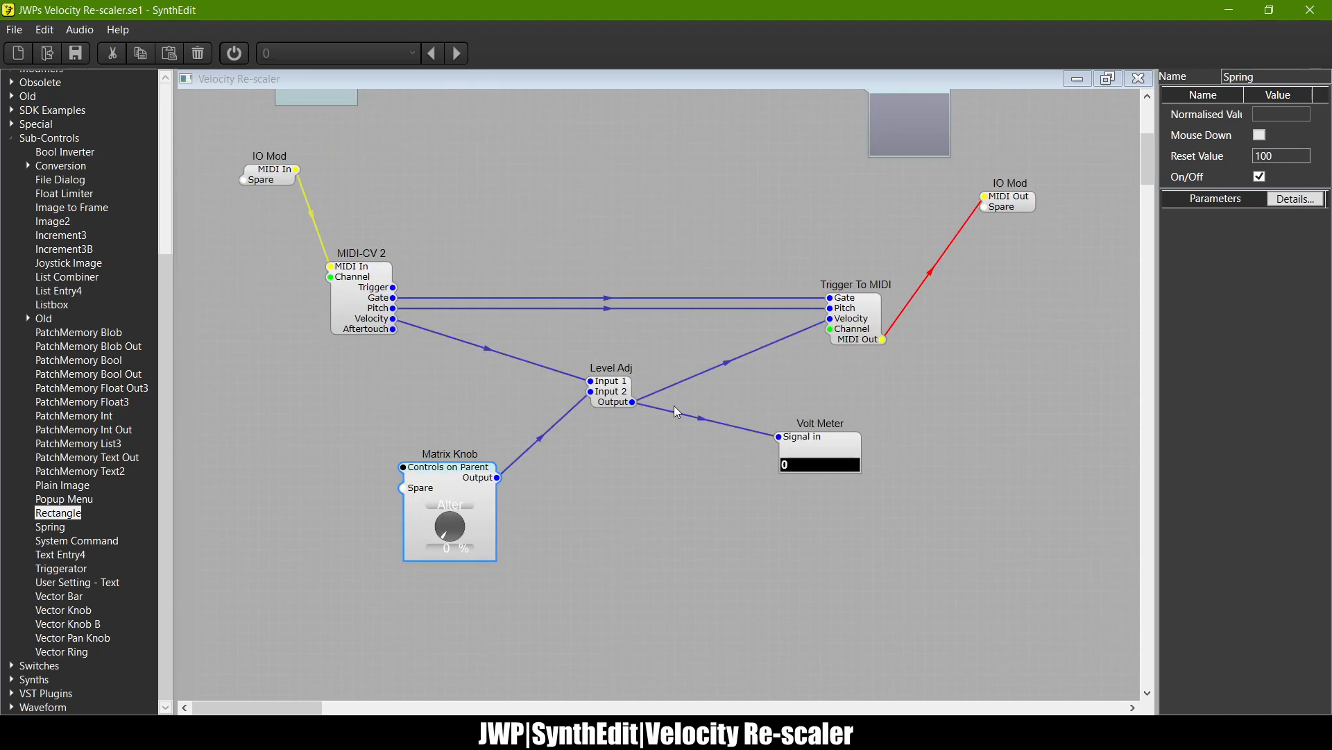
Step: Spread the grey Rectangles into a diamond arrangement by moving the middle one of the stack and the separate one apart
{"action": "scroll", "coordinate": [635, 222], "scroll_direction": "up", "scroll_amount": 5}
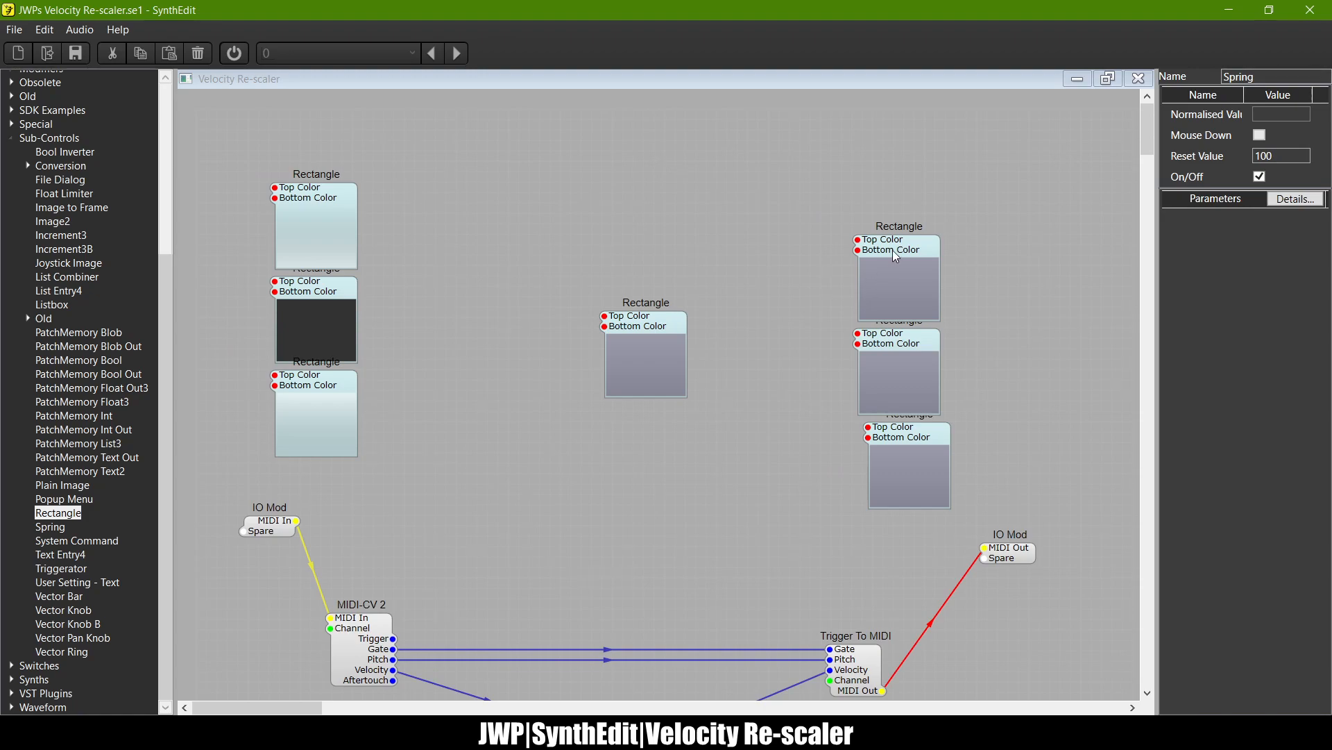
{"action": "left_click_drag", "start_coordinate": [901, 347], "coordinate": [1027, 357]}
{"action": "left_click_drag", "start_coordinate": [648, 341], "coordinate": [787, 369]}
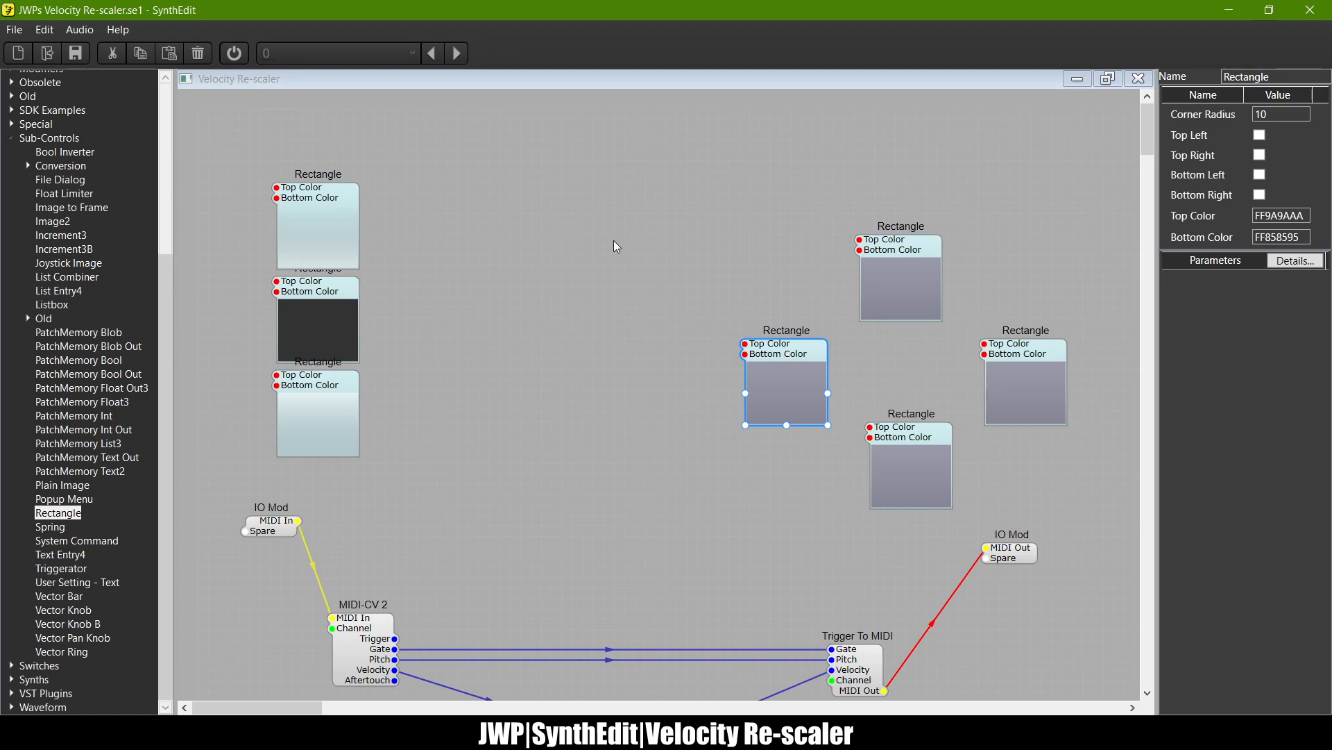
Step: Paste another grey Rectangle beside the column of three Rectangles and set its Top Color to FF000000
{"action": "key", "text": "ctrl+v"}
{"action": "left_click_drag", "start_coordinate": [824, 409], "coordinate": [546, 232]}
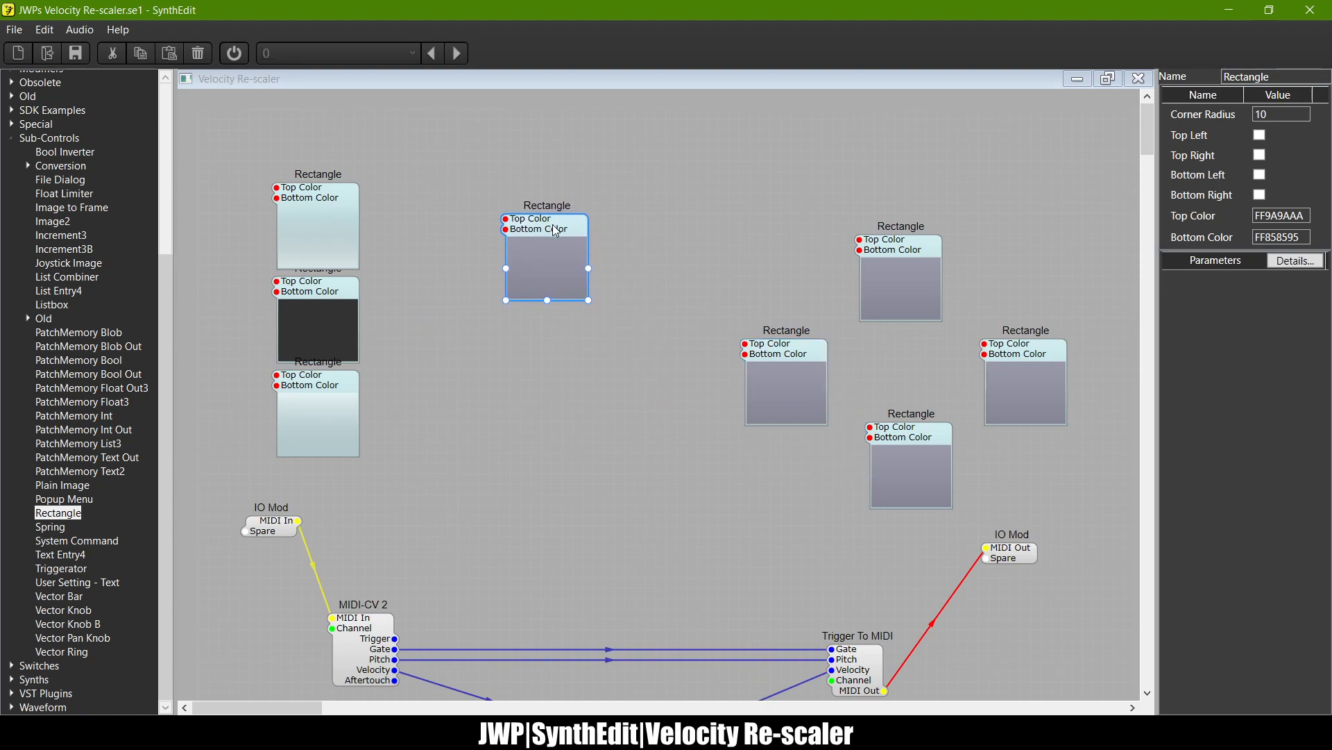
{"action": "left_click", "coordinate": [1306, 217]}
{"action": "key", "text": "ctrl+a"}
{"action": "key", "text": "shift+Right"}
{"action": "key", "text": "shift+Right"}
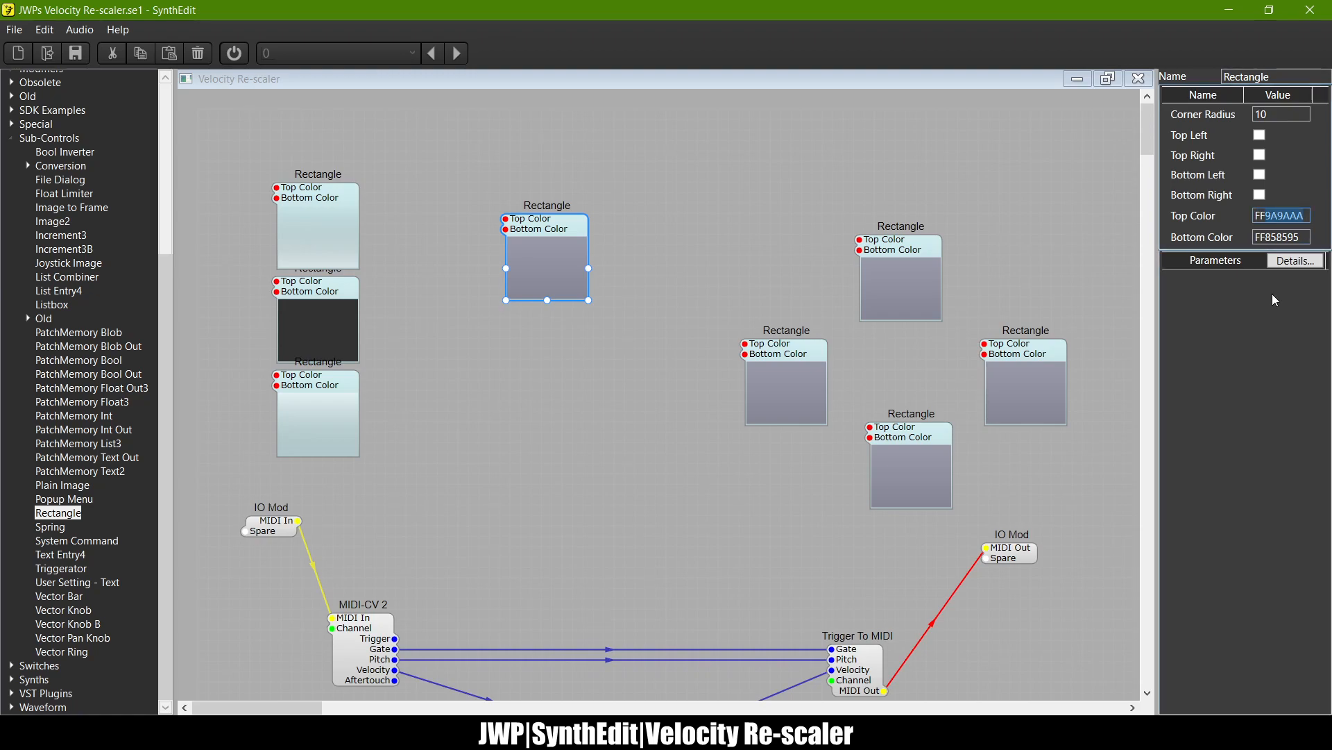
{"action": "type", "text": "000000"}
{"action": "key", "text": "Tab"}
Step: Set the Bottom Color of the newly pasted Rectangle to FF000000
{"action": "left_click", "coordinate": [1295, 241]}
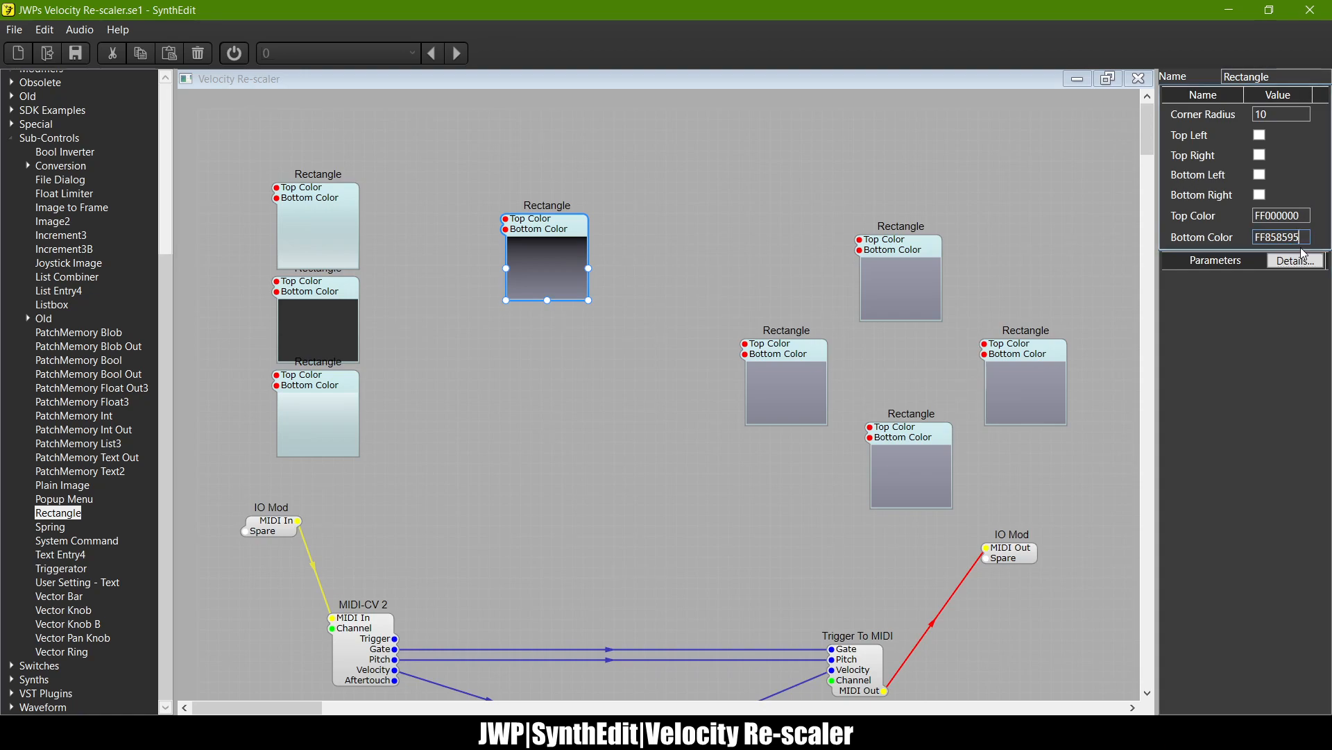
{"action": "key", "text": "BackSpace"}
{"action": "key", "text": "BackSpace"}
{"action": "key", "text": "BackSpace"}
{"action": "key", "text": "BackSpace"}
{"action": "key", "text": "BackSpace"}
{"action": "key", "text": "BackSpace"}
{"action": "type", "text": "000000"}
{"action": "key", "text": "Tab"}
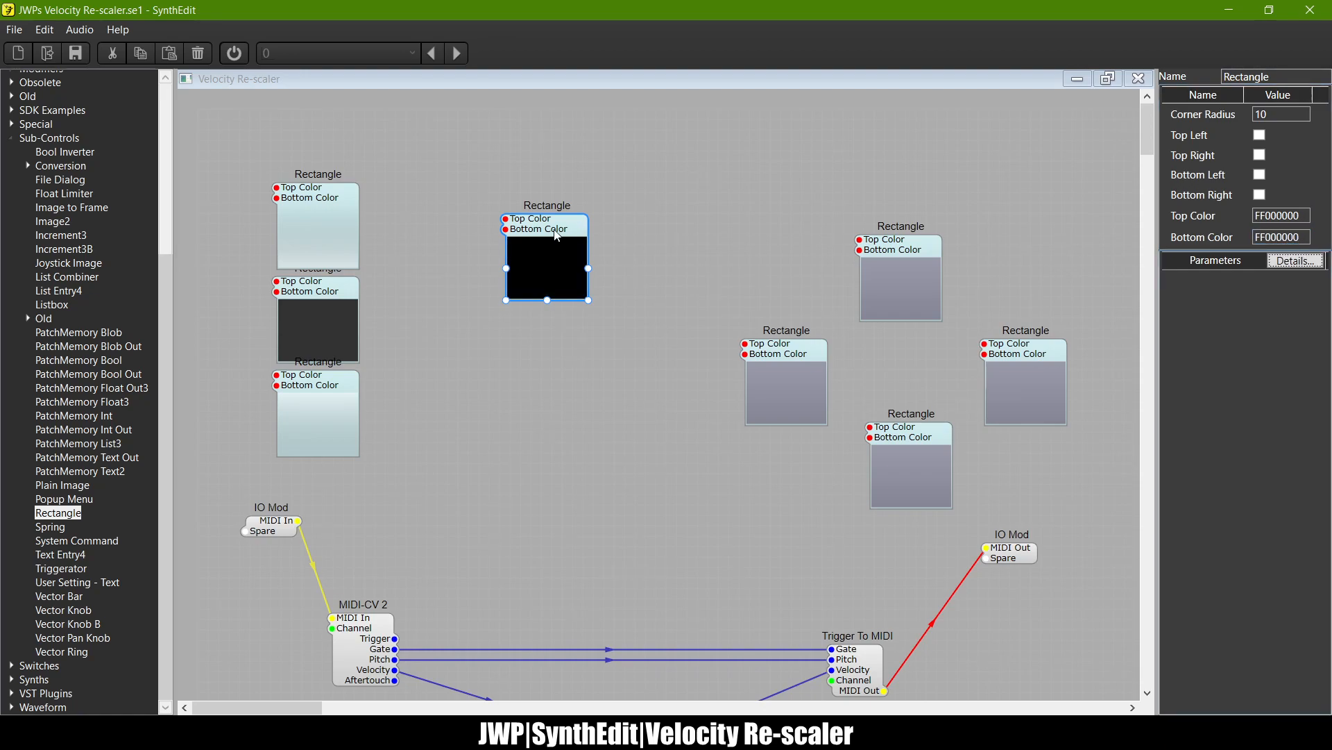
Step: Duplicate the black Rectangle and place the copy directly below the original
{"action": "left_click", "coordinate": [552, 230]}
{"action": "key", "text": "ctrl+c"}
{"action": "left_click", "coordinate": [705, 290]}
{"action": "key", "text": "ctrl+v"}
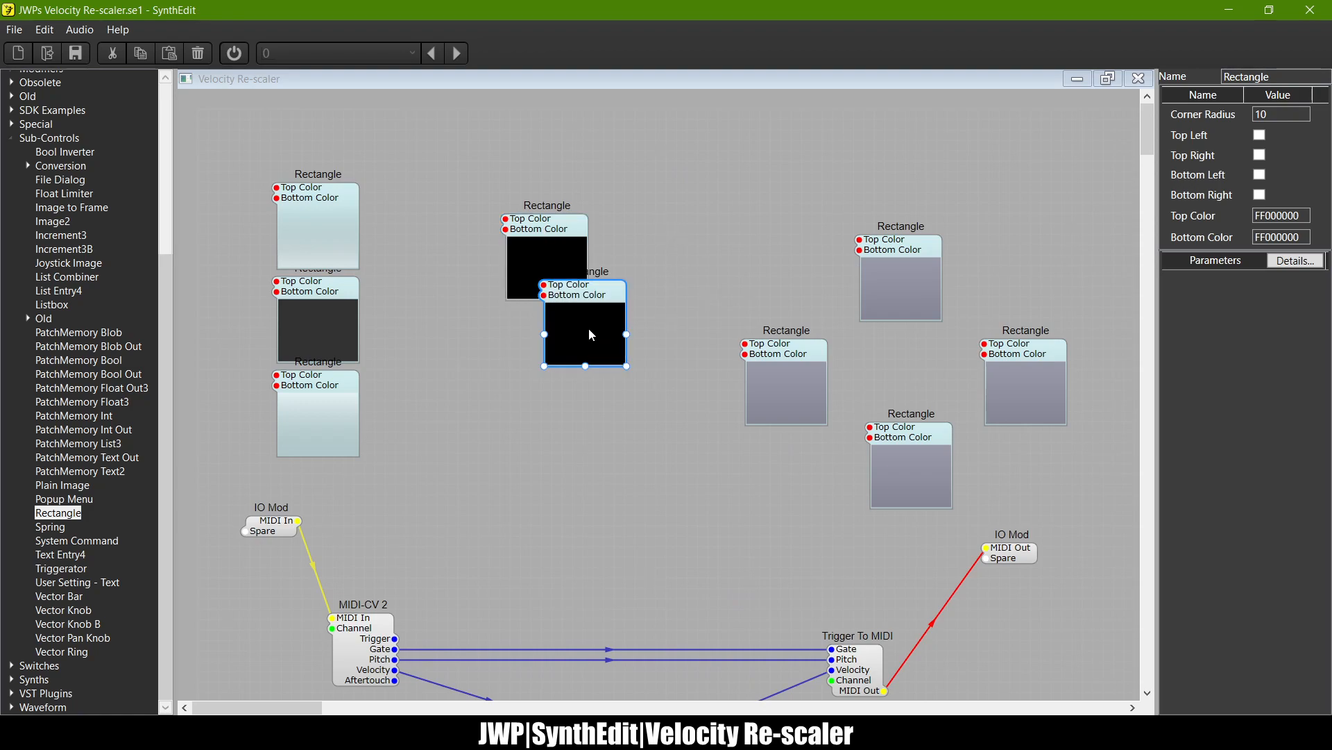
{"action": "left_click_drag", "start_coordinate": [589, 314], "coordinate": [561, 345]}
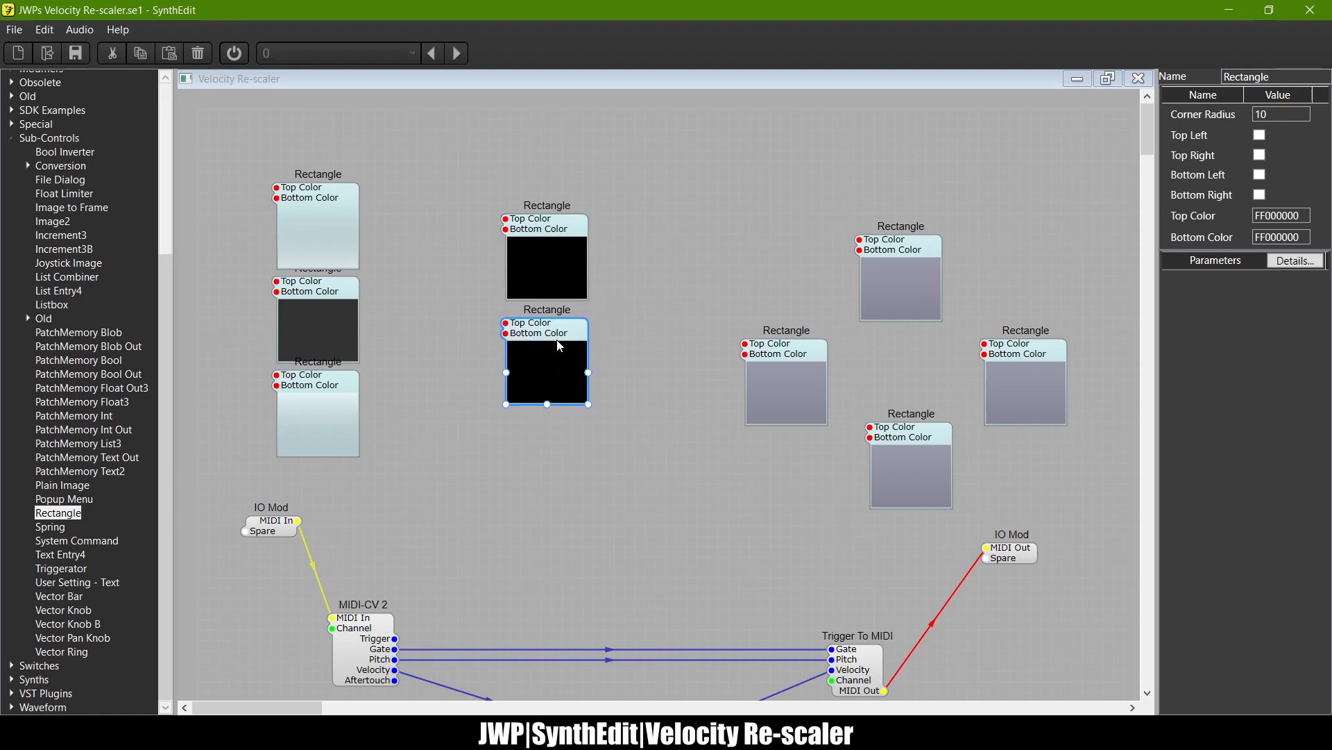
Step: Open the Velocity Re-scaler's panel view and maximize its window
{"action": "left_click", "coordinate": [657, 282]}
{"action": "left_click", "coordinate": [683, 378]}
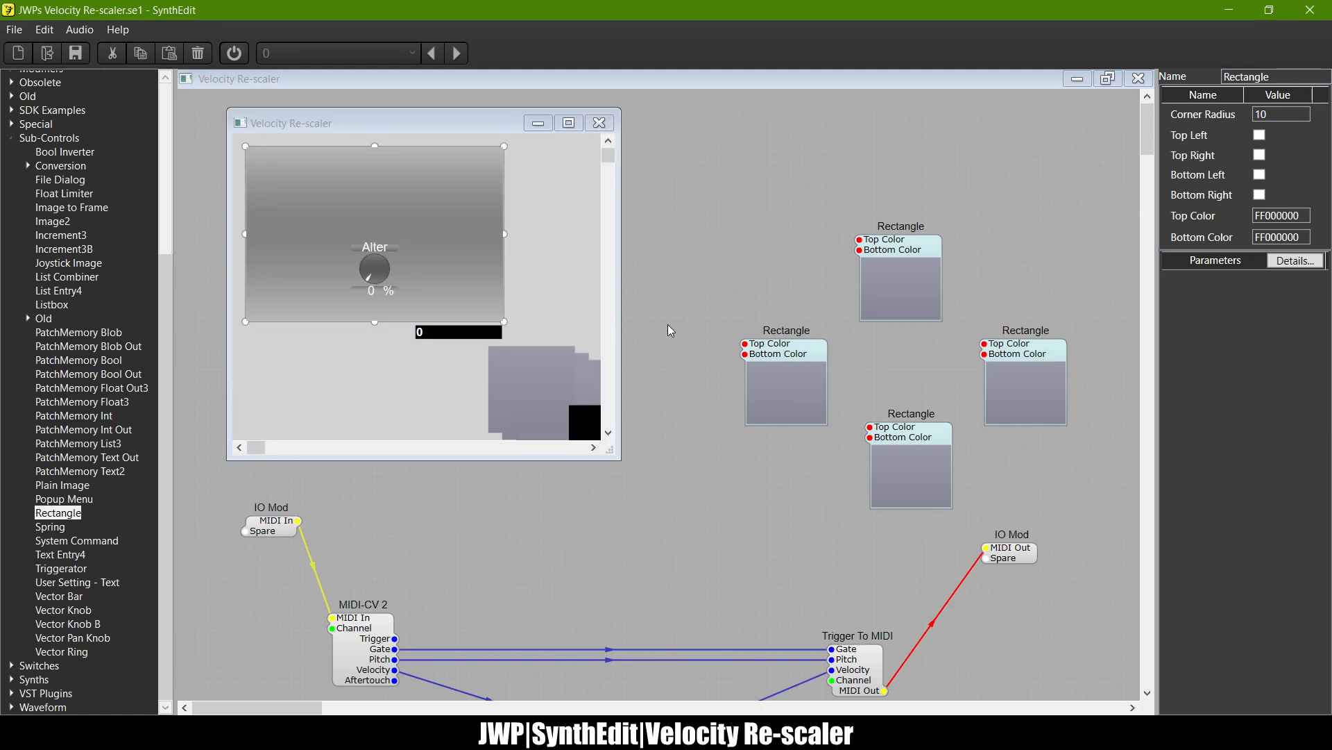
{"action": "left_click", "coordinate": [569, 122]}
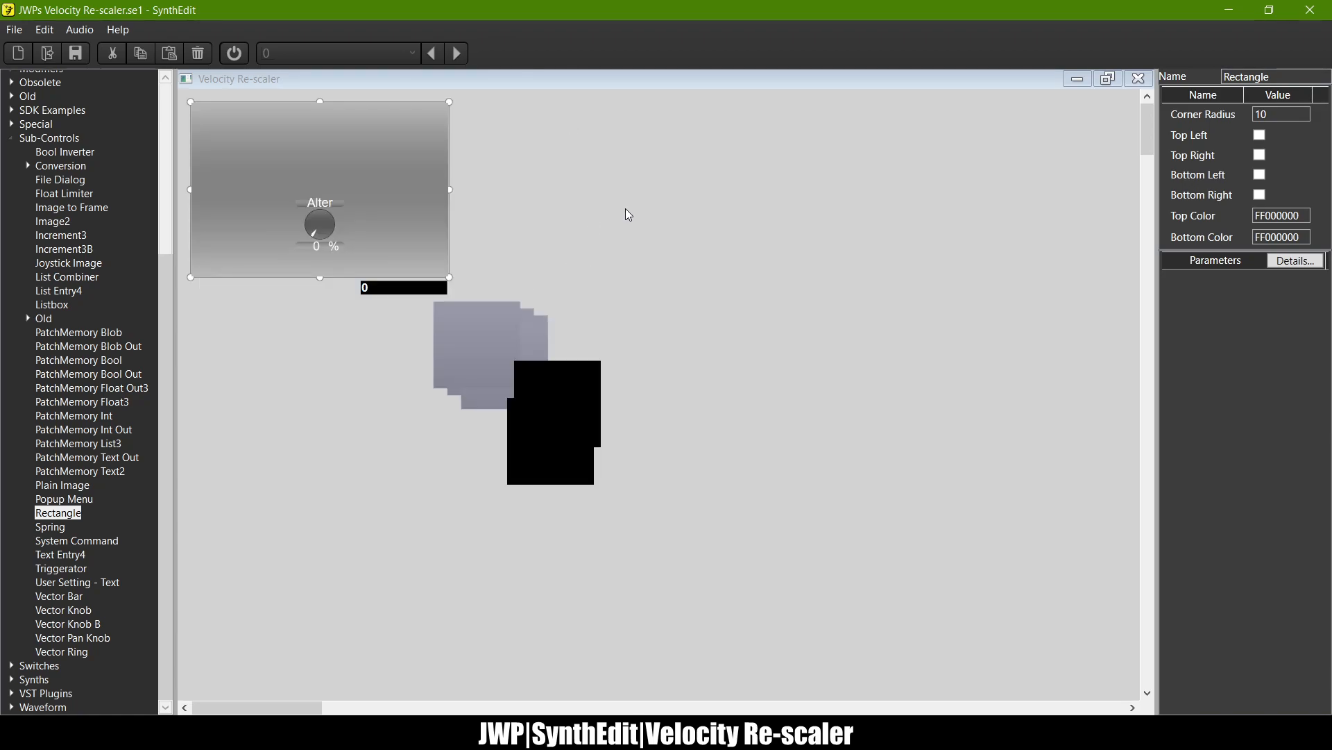
Step: Move the front black Rectangle onto the panel and reshape it into a thin full-width line above the Alter knob
{"action": "left_click", "coordinate": [587, 360]}
{"action": "left_click_drag", "start_coordinate": [587, 361], "coordinate": [450, 201]}
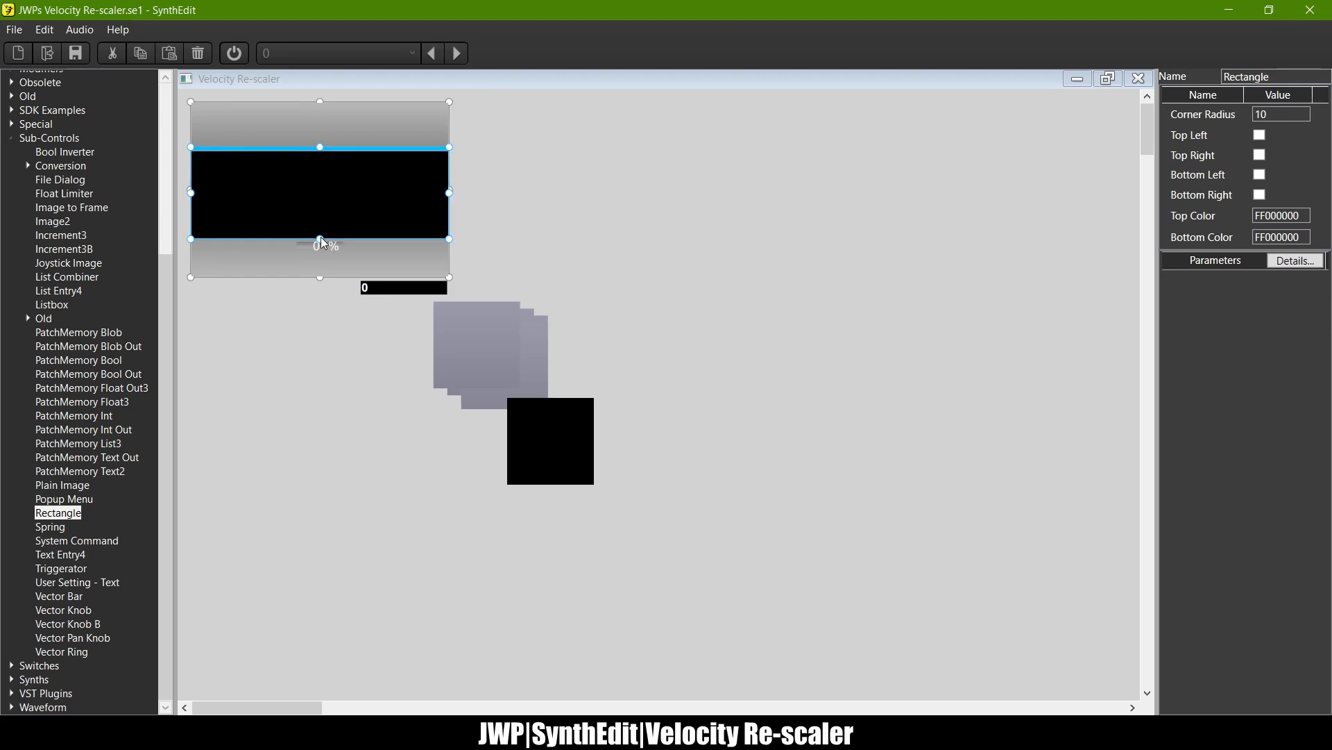
{"action": "left_click_drag", "start_coordinate": [323, 242], "coordinate": [323, 131]}
Step: Reshape the remaining black Rectangle into a second thin full-width line between the first line and the Alter label, and close the panel view
{"action": "left_click", "coordinate": [563, 454]}
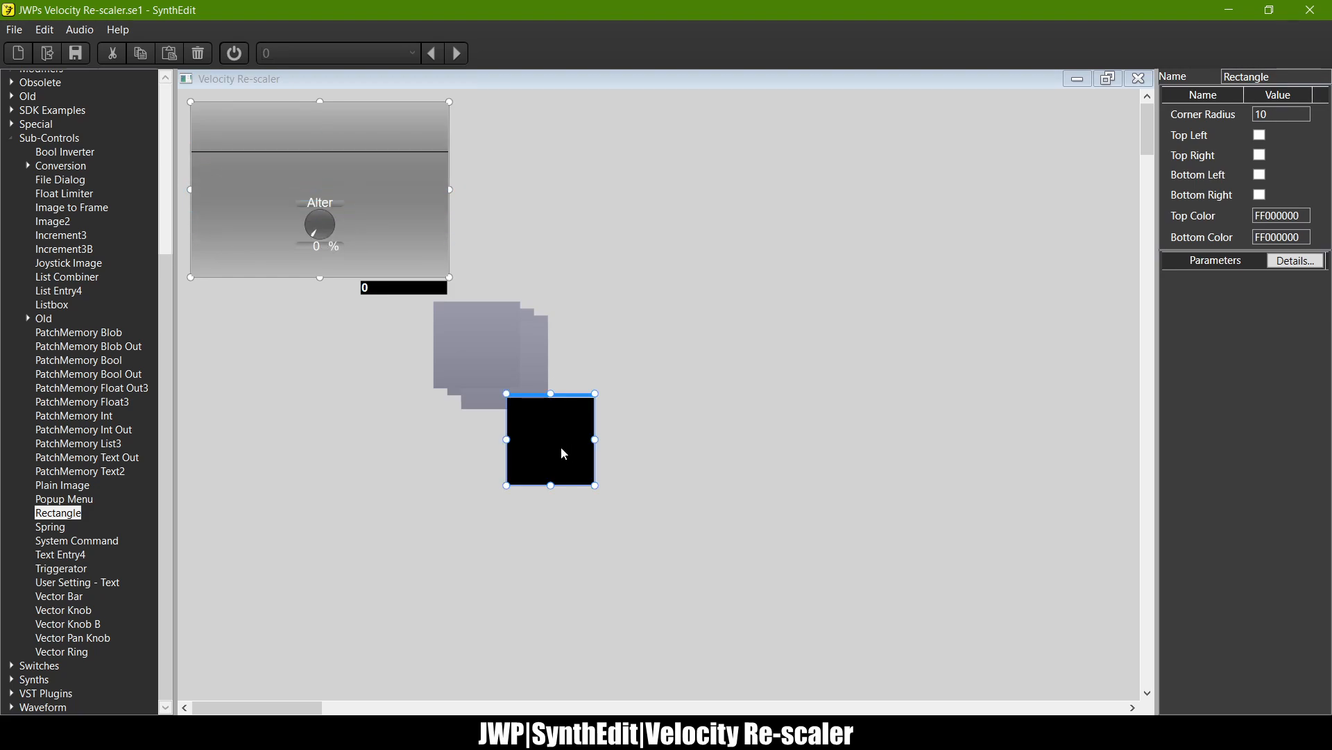
{"action": "left_click_drag", "start_coordinate": [570, 394], "coordinate": [451, 213]}
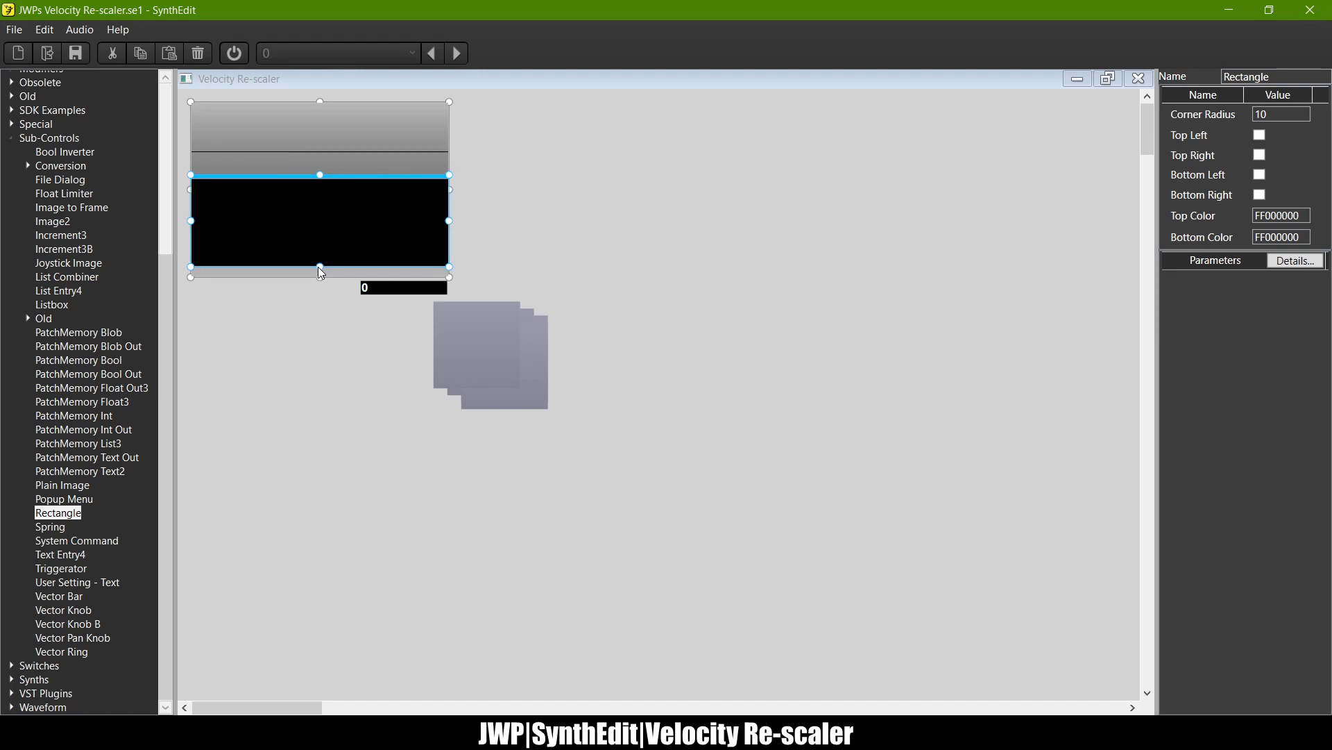
{"action": "left_click_drag", "start_coordinate": [320, 270], "coordinate": [326, 135]}
{"action": "left_click", "coordinate": [535, 296]}
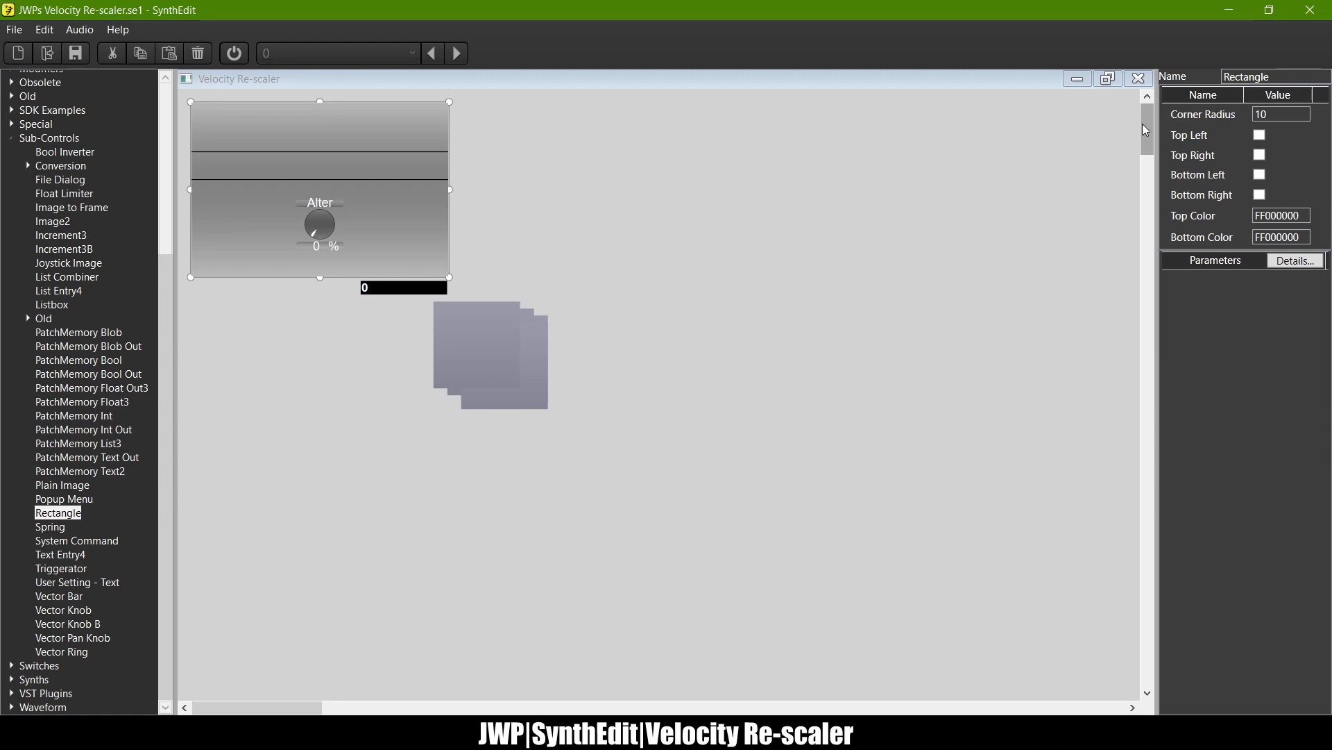
{"action": "left_click", "coordinate": [1139, 79]}
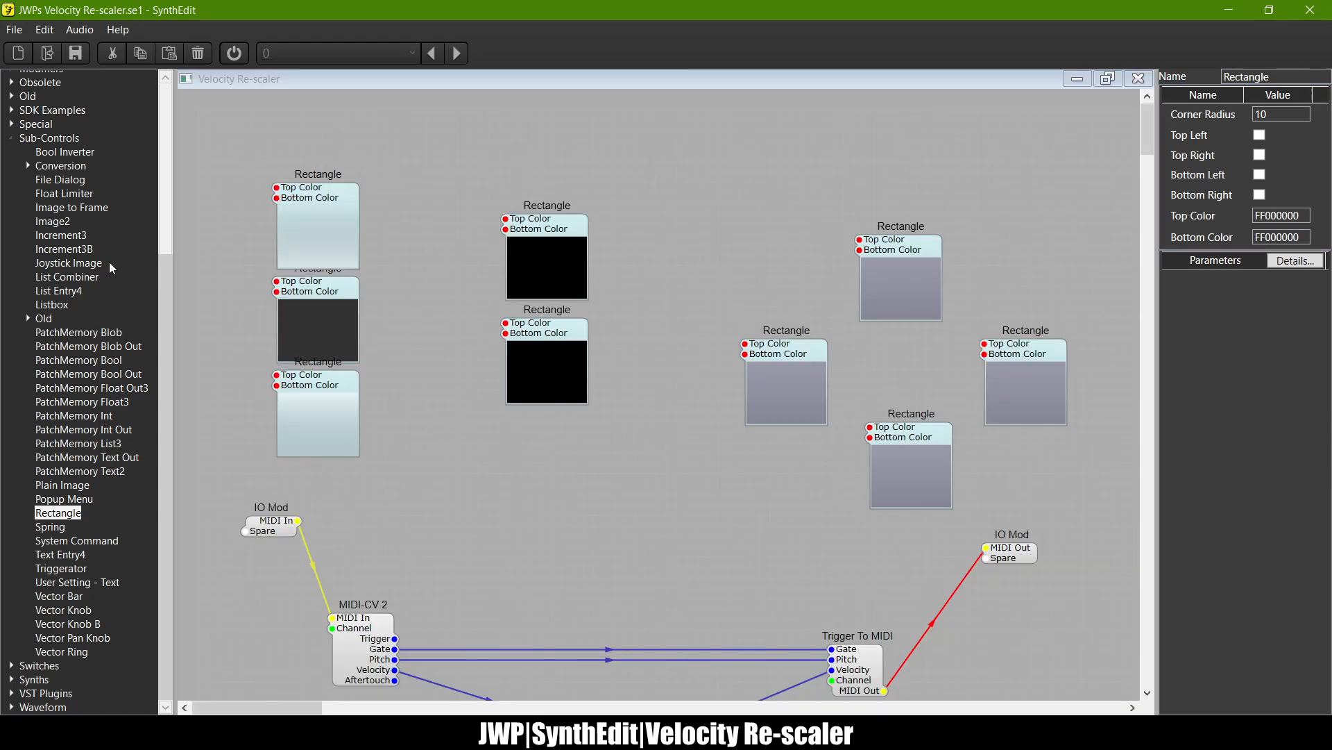
Step: Add PatchMemory Text2 and Text Entry4 modules above the grey Rectangles and connect the memory's Value to the entry's Text
{"action": "left_click_drag", "start_coordinate": [85, 476], "coordinate": [656, 170]}
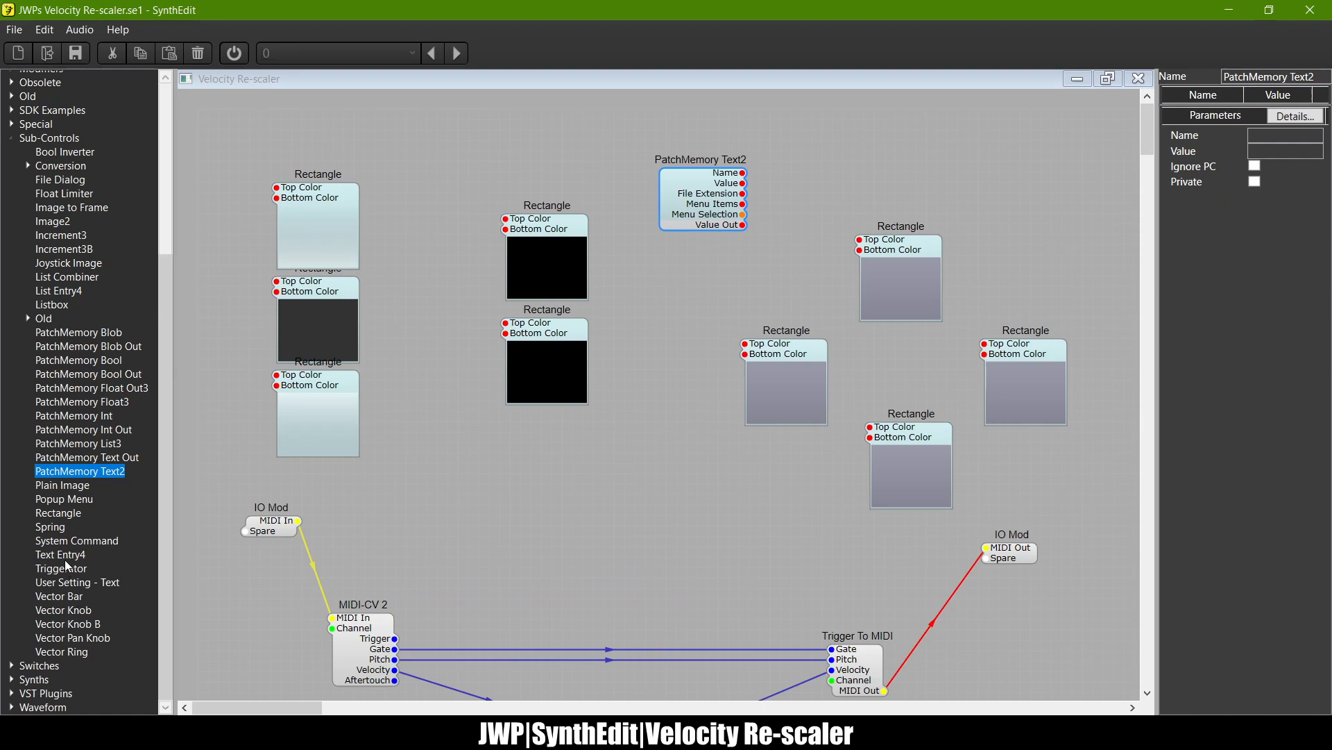
{"action": "left_click_drag", "start_coordinate": [68, 556], "coordinate": [403, 528]}
{"action": "left_click_drag", "start_coordinate": [786, 187], "coordinate": [816, 194]}
{"action": "left_click_drag", "start_coordinate": [717, 190], "coordinate": [787, 167]}
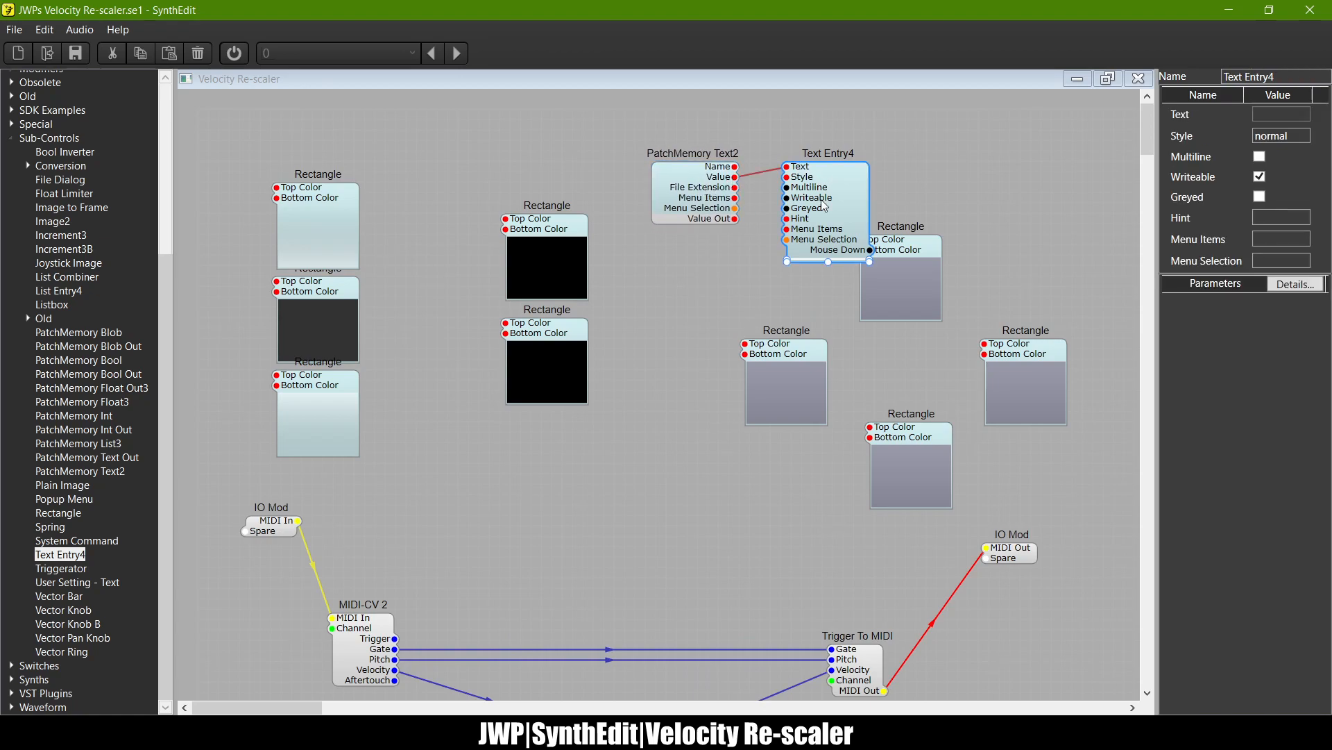
Step: Set the Text Entry4's Style to Heading 3, make the module taller, and turn off Writeable
{"action": "double_click", "coordinate": [1299, 134]}
{"action": "type", "text": "Heading 3"}
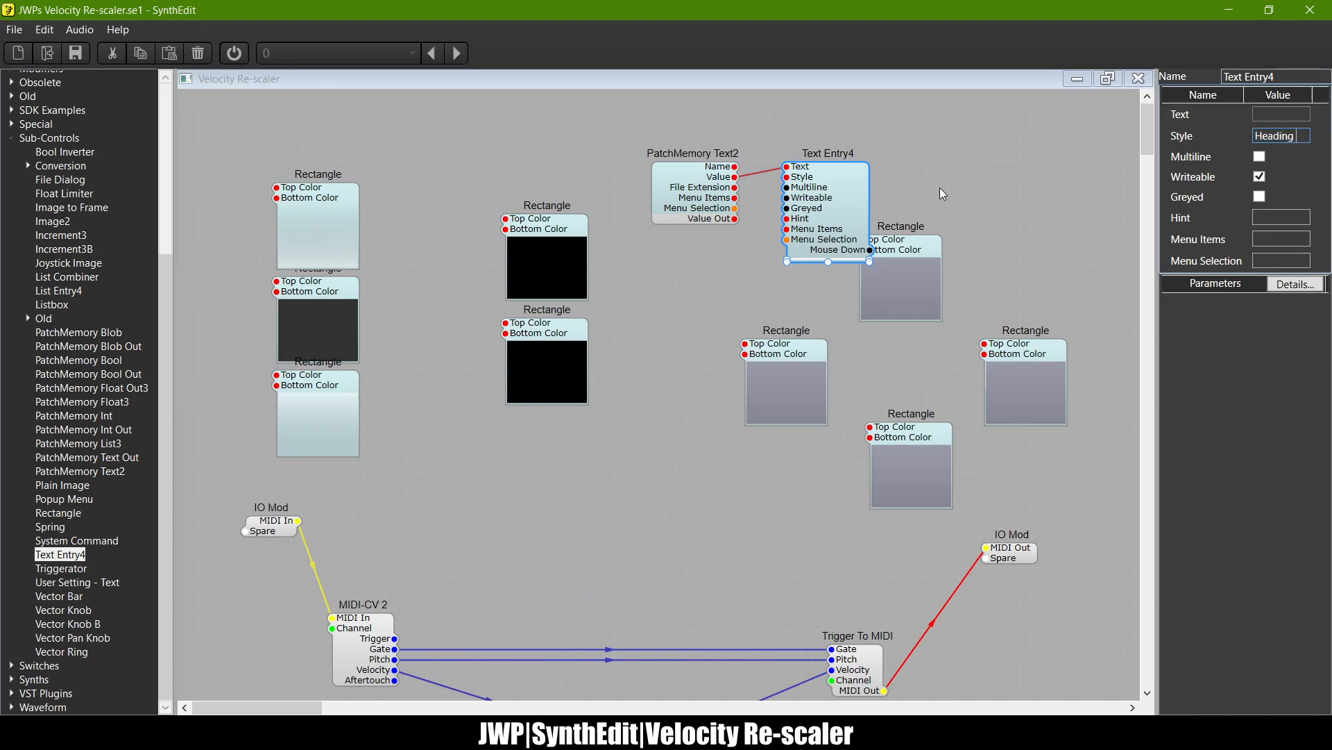
{"action": "key", "text": "Return"}
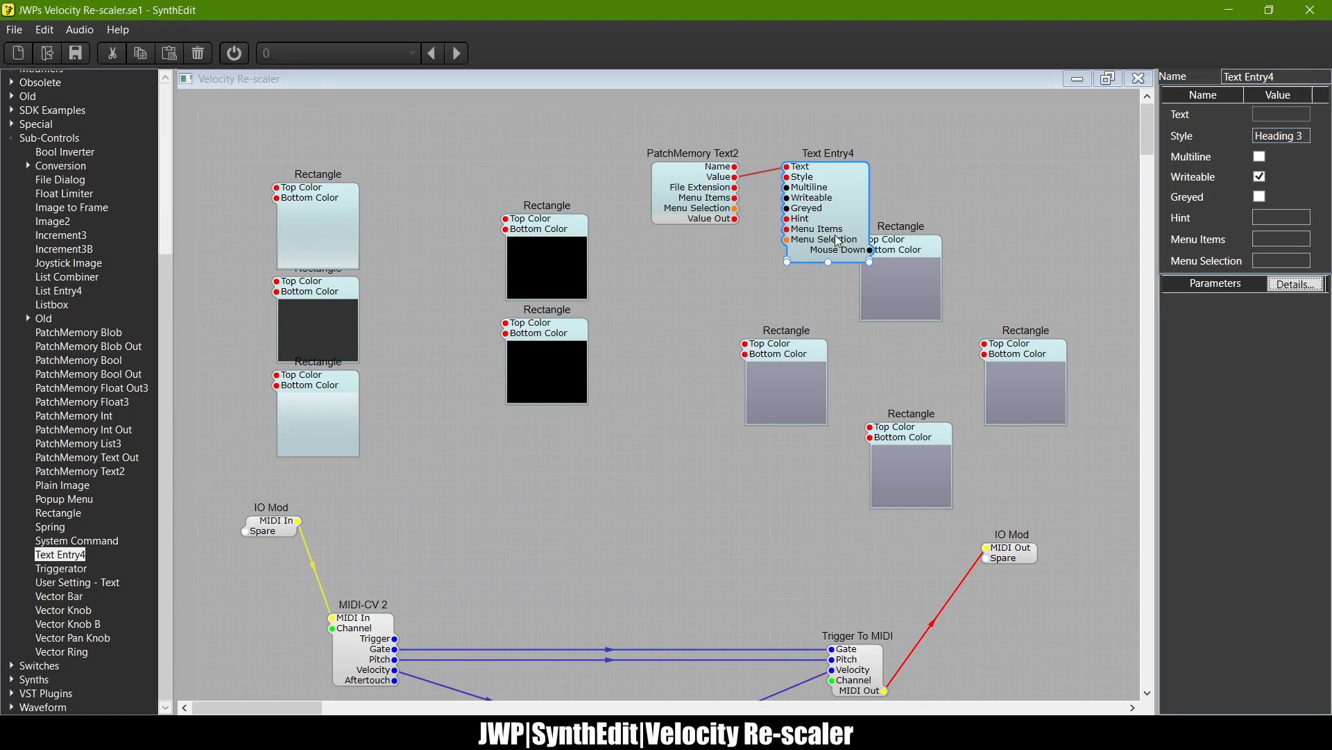
{"action": "left_click_drag", "start_coordinate": [829, 258], "coordinate": [826, 287]}
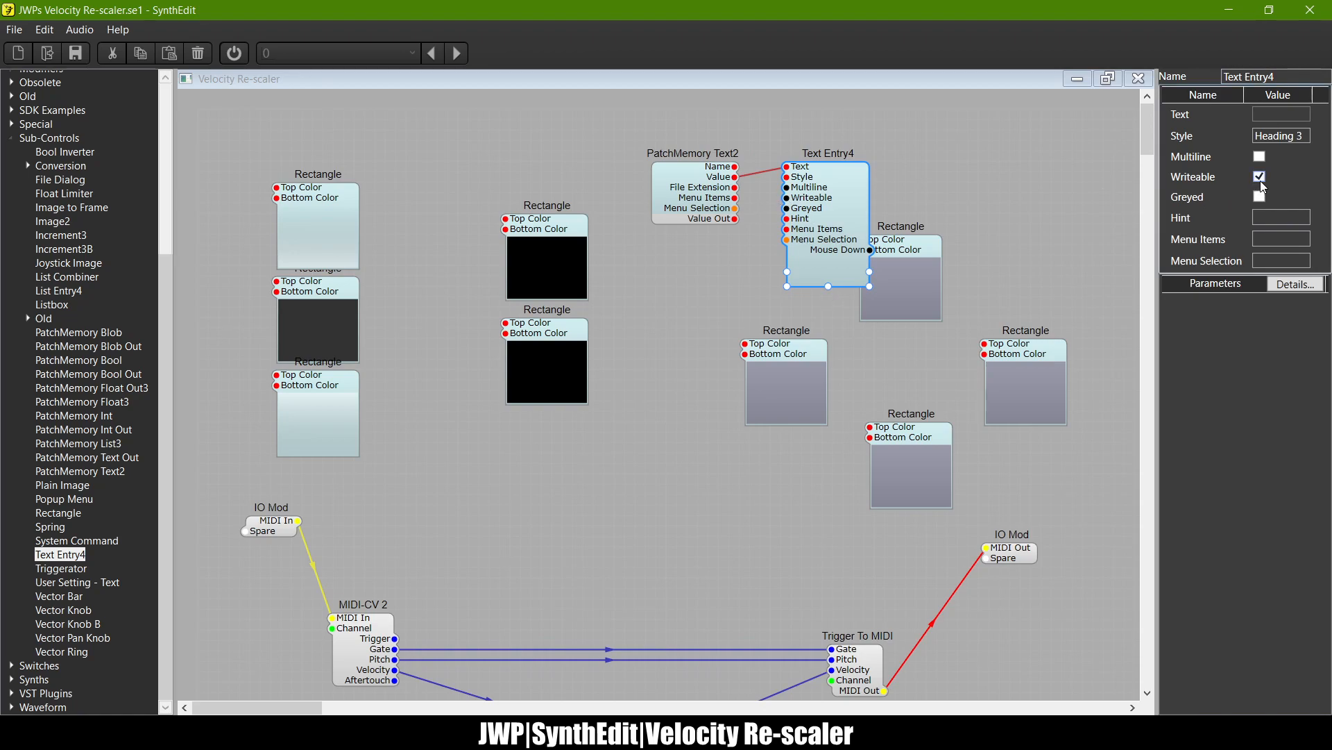
Step: Enable Ignore PC and Private on PatchMemory Text2, set its Value to "Velocity Re-scaler", and move Text Entry4 closer to it
{"action": "left_click", "coordinate": [719, 179]}
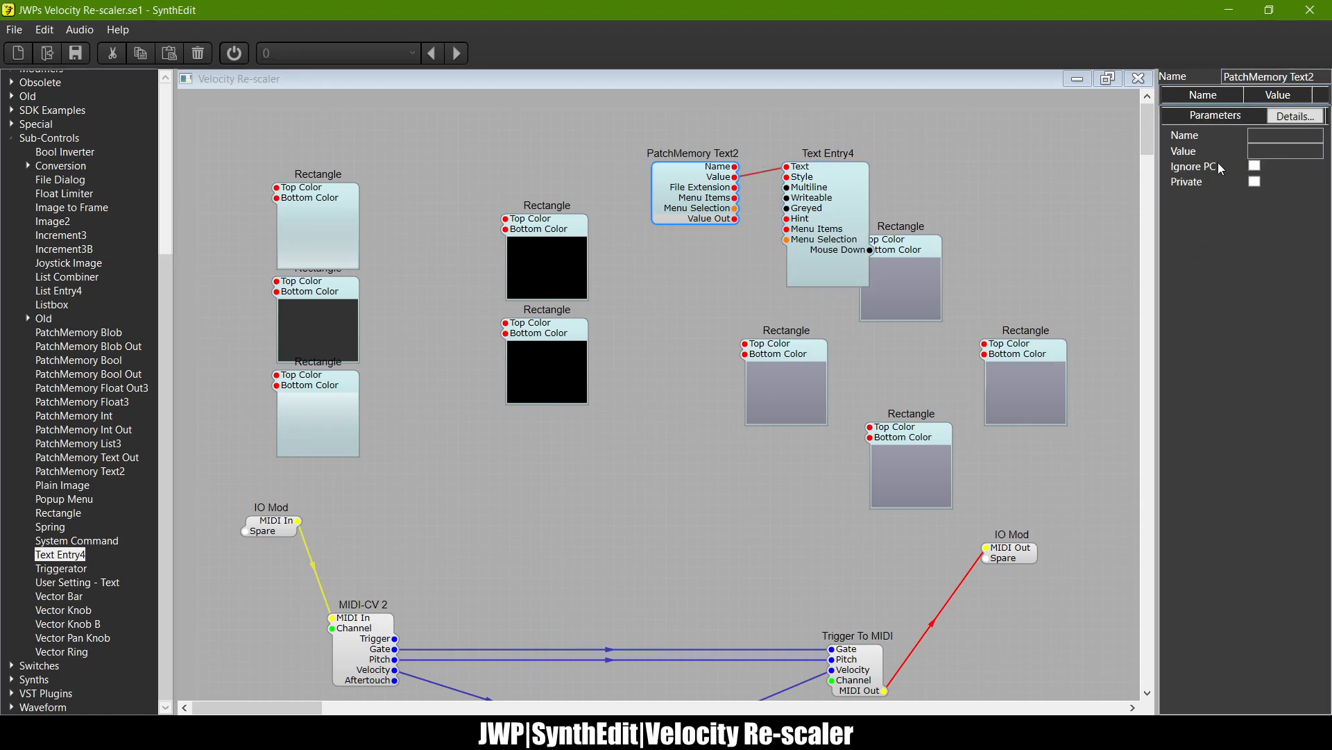
{"action": "left_click", "coordinate": [1256, 168]}
{"action": "left_click", "coordinate": [1253, 182]}
{"action": "left_click", "coordinate": [1286, 152]}
{"action": "type", "text": "Velocity Re-scaler"}
{"action": "key", "text": "Return"}
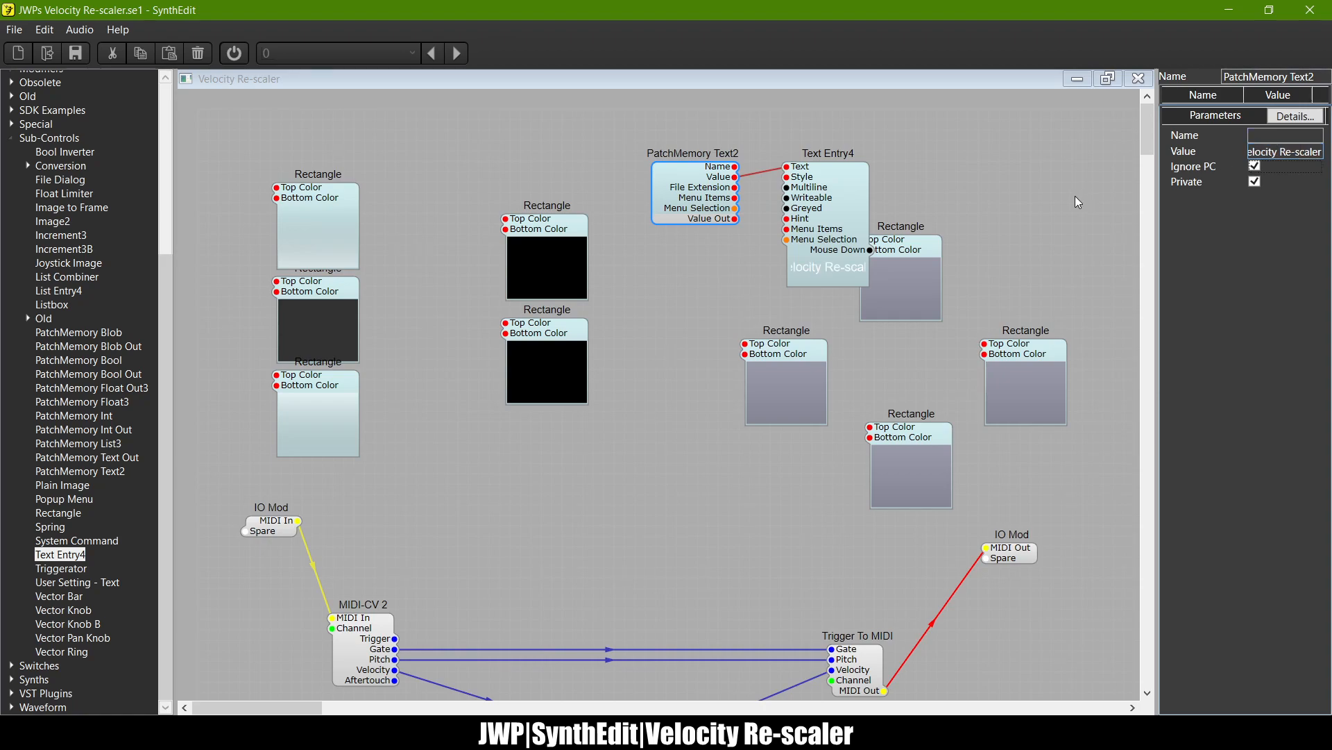
{"action": "left_click_drag", "start_coordinate": [837, 220], "coordinate": [802, 219]}
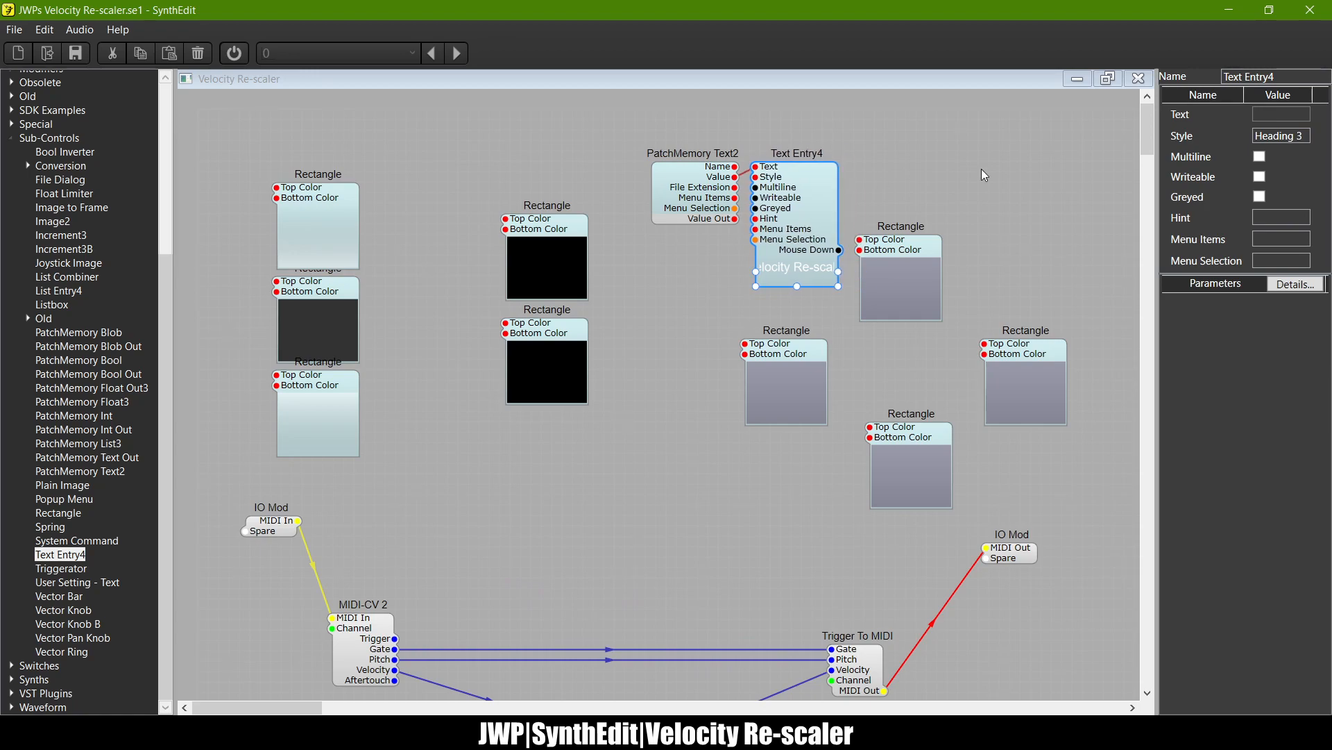
Step: On the panel view, place the Velocity Re-scaler title above the upper black line and resize its box to fit the text
{"action": "double_click", "coordinate": [985, 260]}
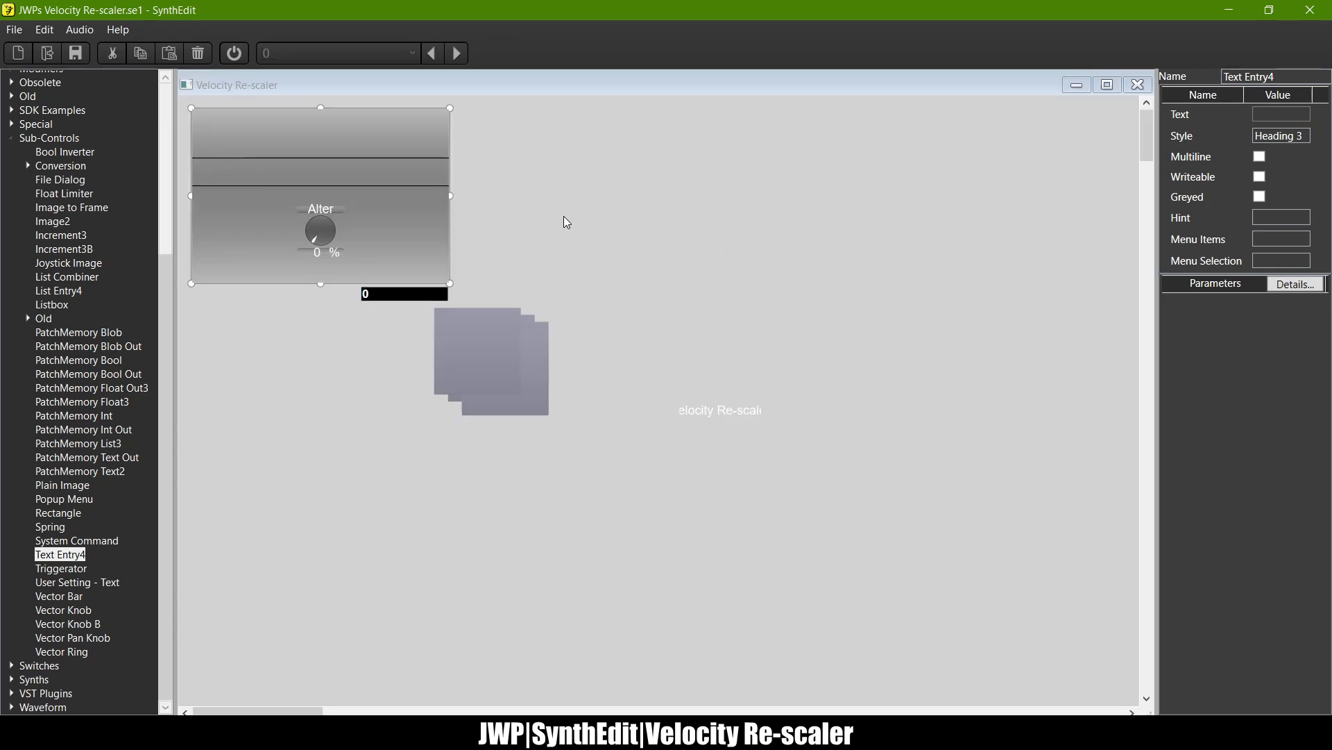
{"action": "left_click", "coordinate": [747, 411]}
{"action": "left_click", "coordinate": [705, 393]}
{"action": "left_click", "coordinate": [703, 403]}
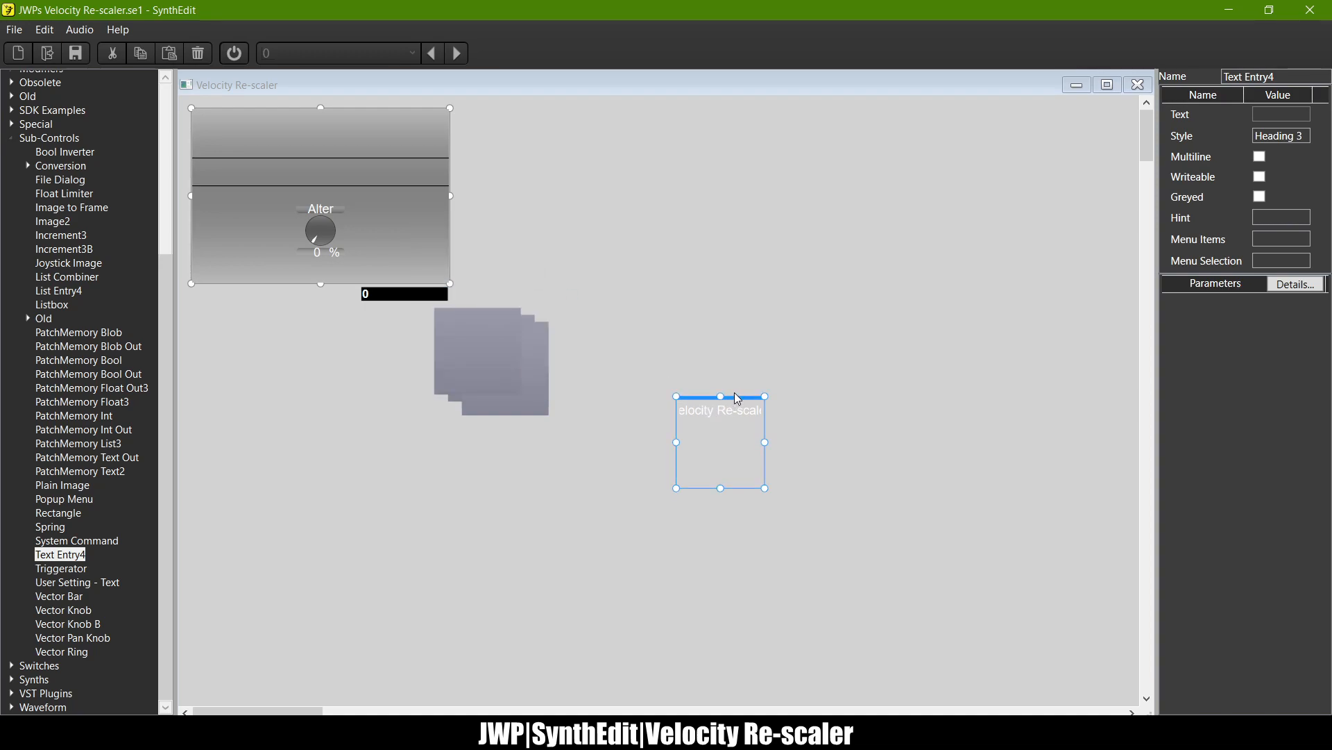
{"action": "left_click_drag", "start_coordinate": [737, 398], "coordinate": [250, 133]}
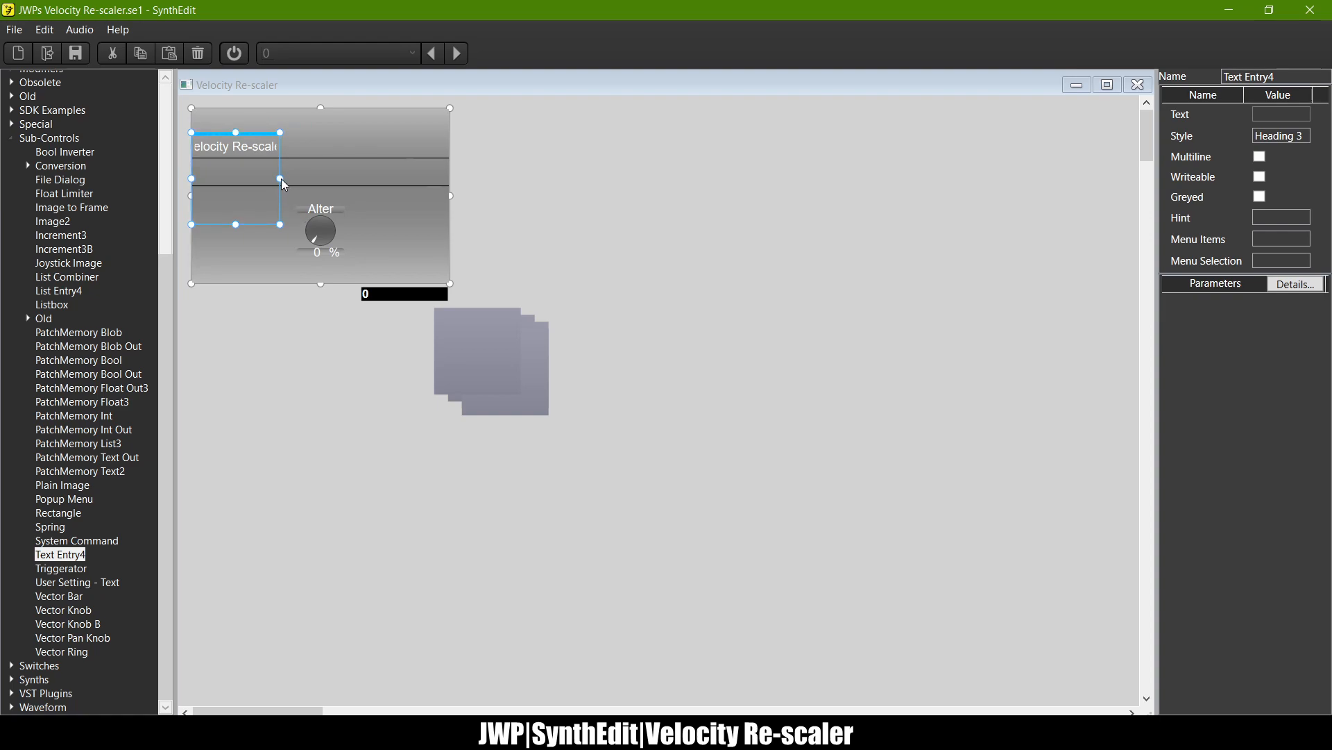
{"action": "left_click_drag", "start_coordinate": [281, 177], "coordinate": [322, 178]}
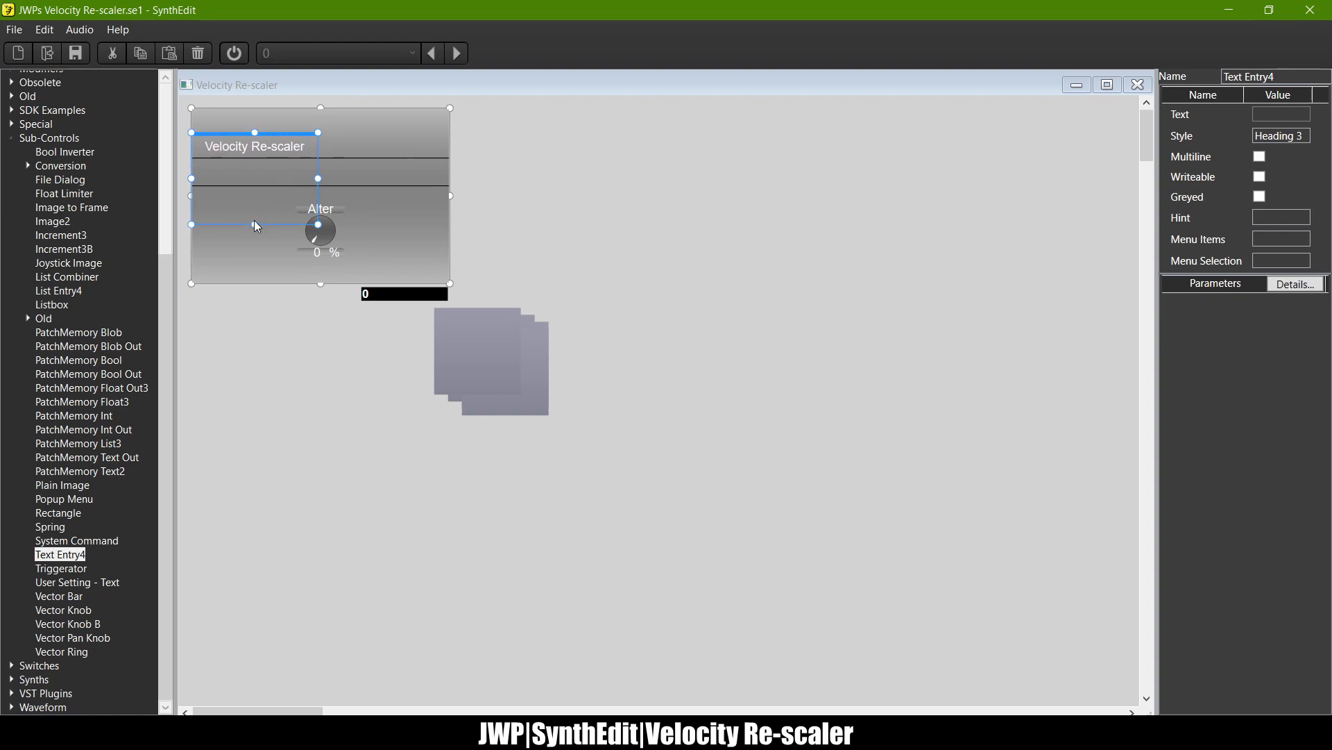
{"action": "left_click_drag", "start_coordinate": [255, 223], "coordinate": [254, 156]}
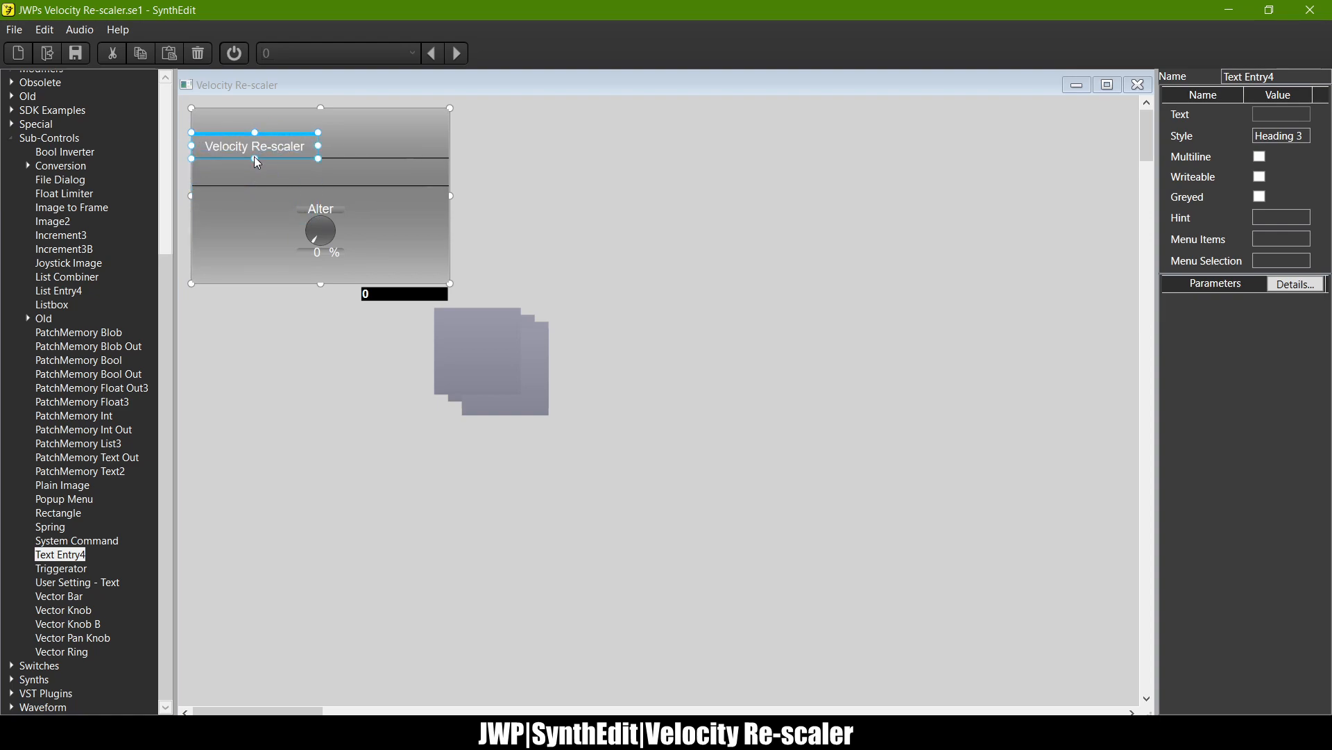
{"action": "left_click", "coordinate": [669, 239]}
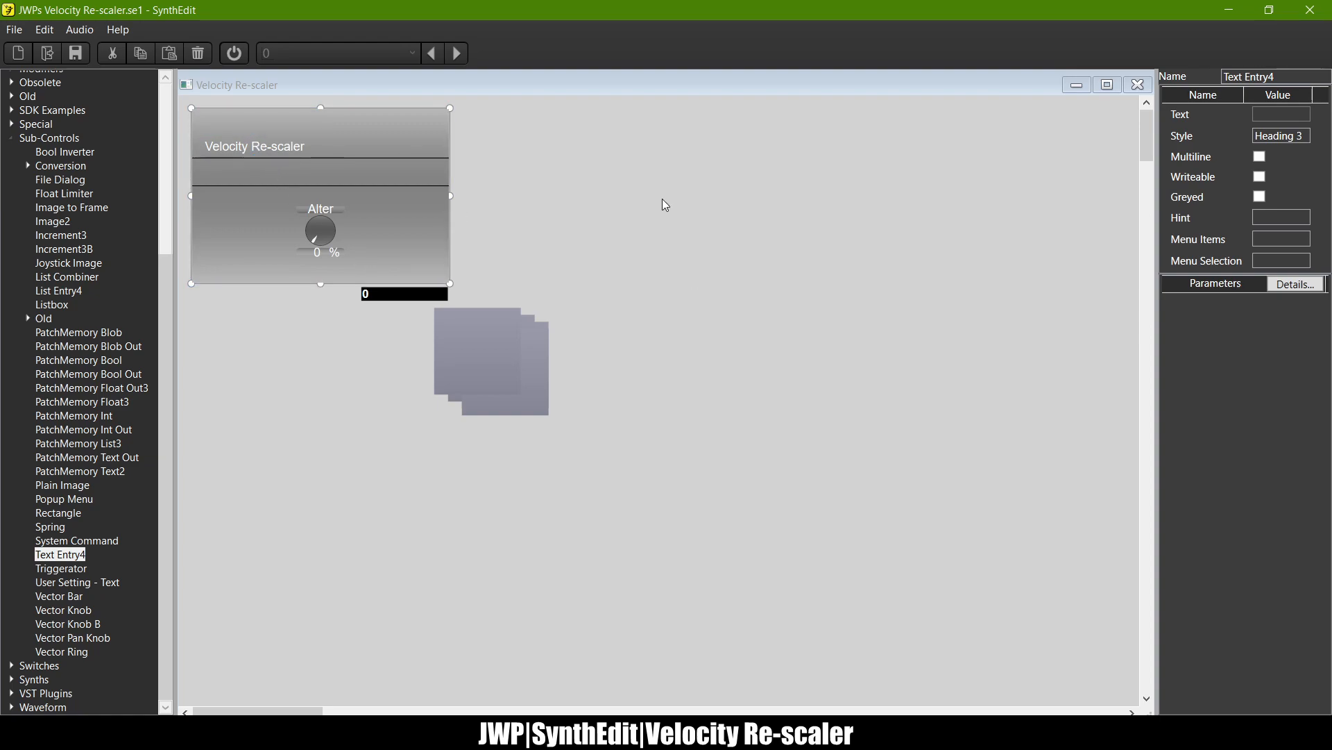
Step: Close the Velocity Re-scaler's panel view and structure, and maximize the Main window
{"action": "left_click", "coordinate": [1137, 84]}
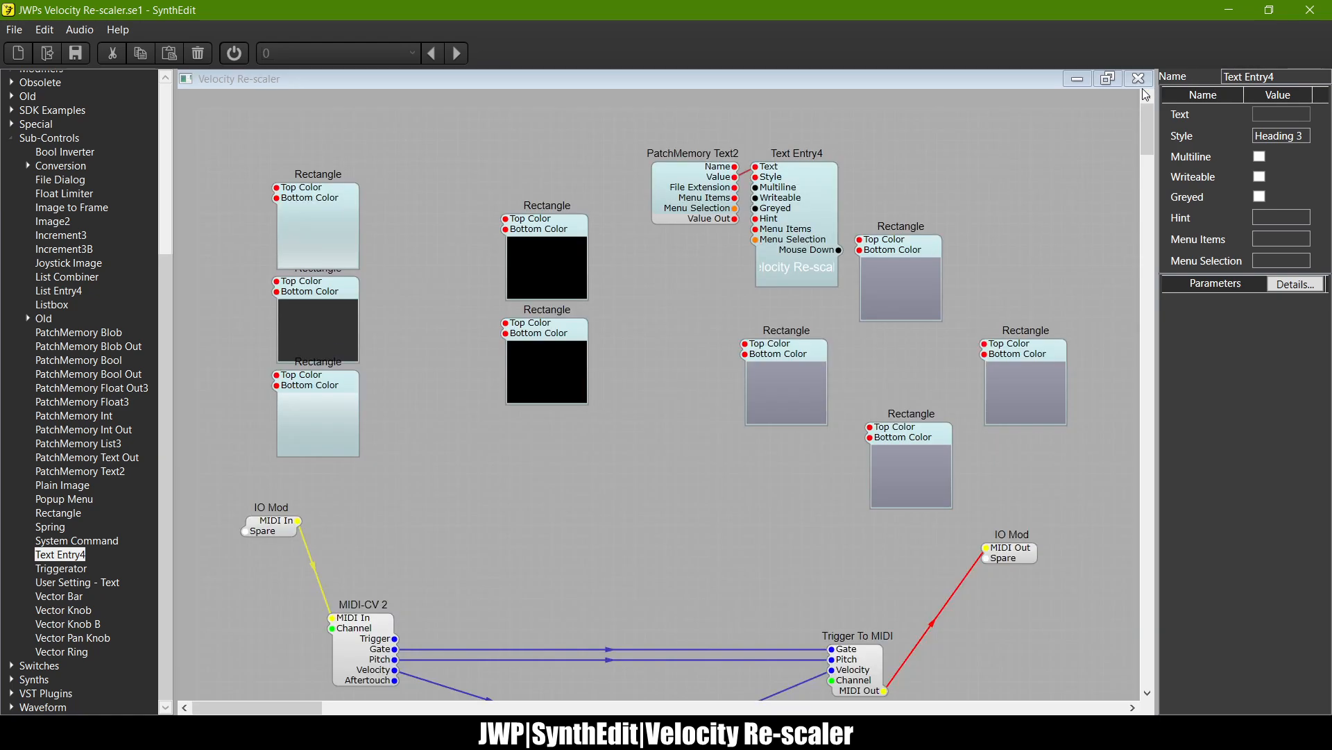
{"action": "left_click", "coordinate": [1136, 83]}
{"action": "left_click", "coordinate": [964, 558]}
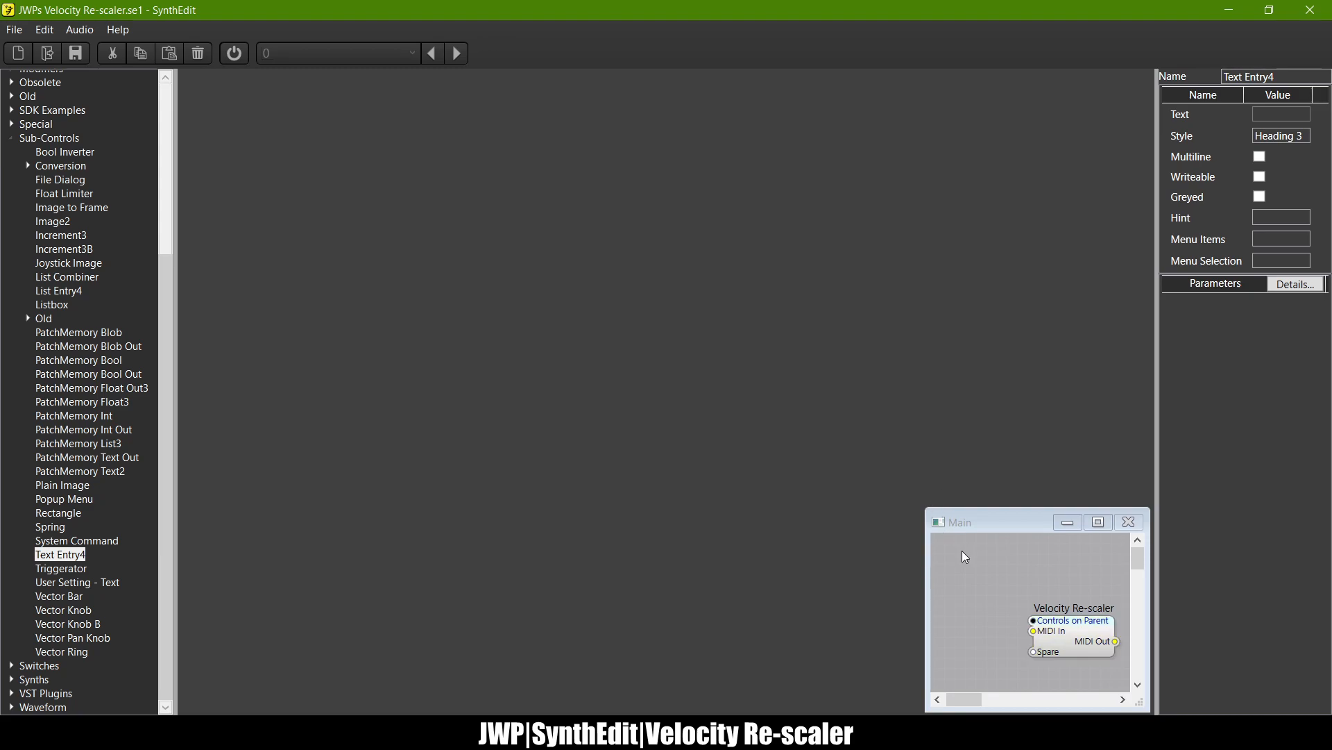
{"action": "left_click", "coordinate": [1098, 522]}
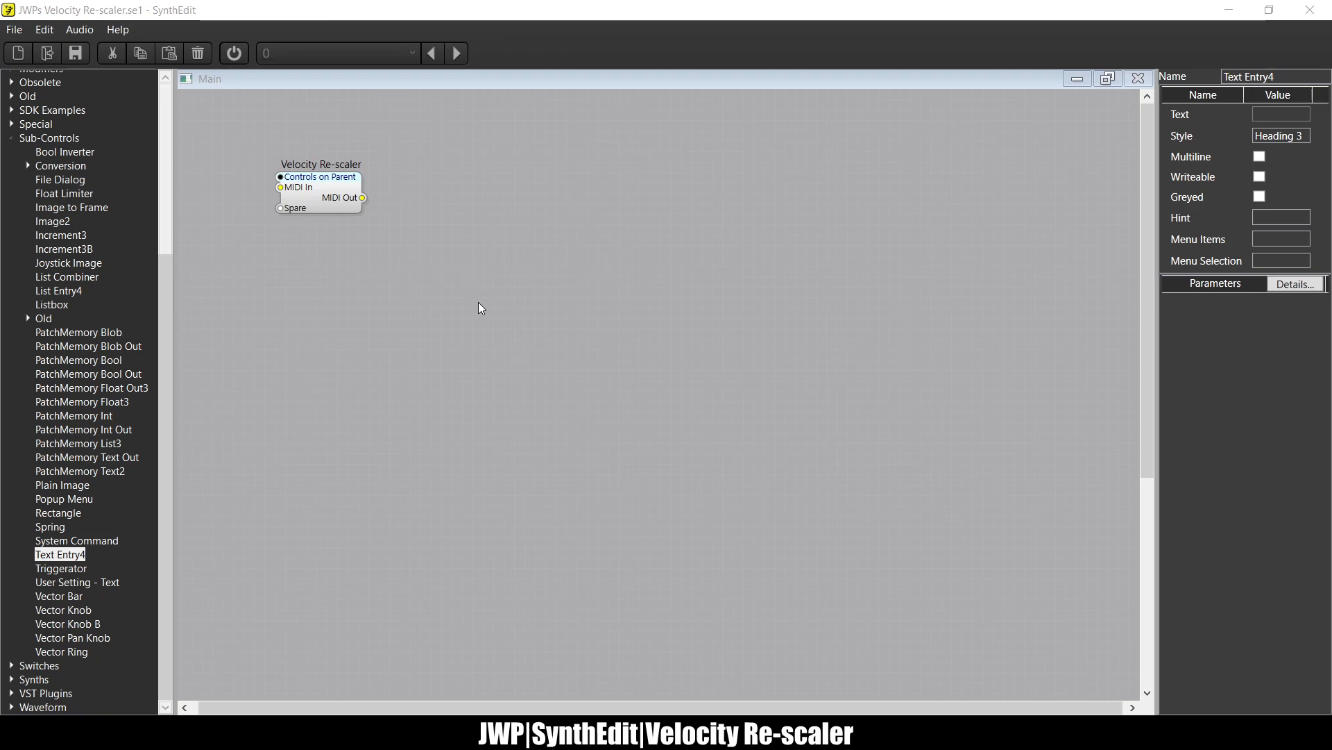
Step: Add the connected MIDI In, JWP's Sampler and Sound Out modules to Main, deleting the accompanying JWPs Soundfont Player
{"action": "left_click", "coordinate": [710, 503]}
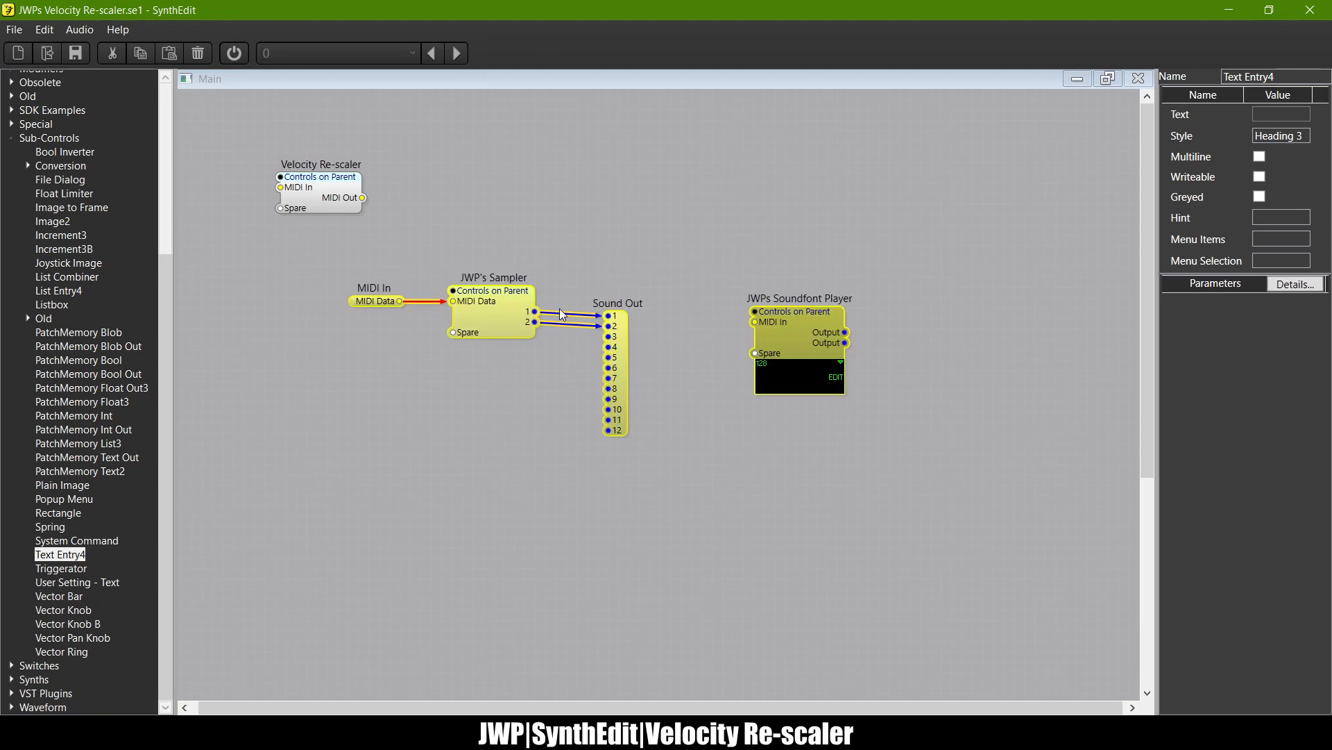
{"action": "left_click", "coordinate": [784, 314]}
{"action": "key", "text": "Delete"}
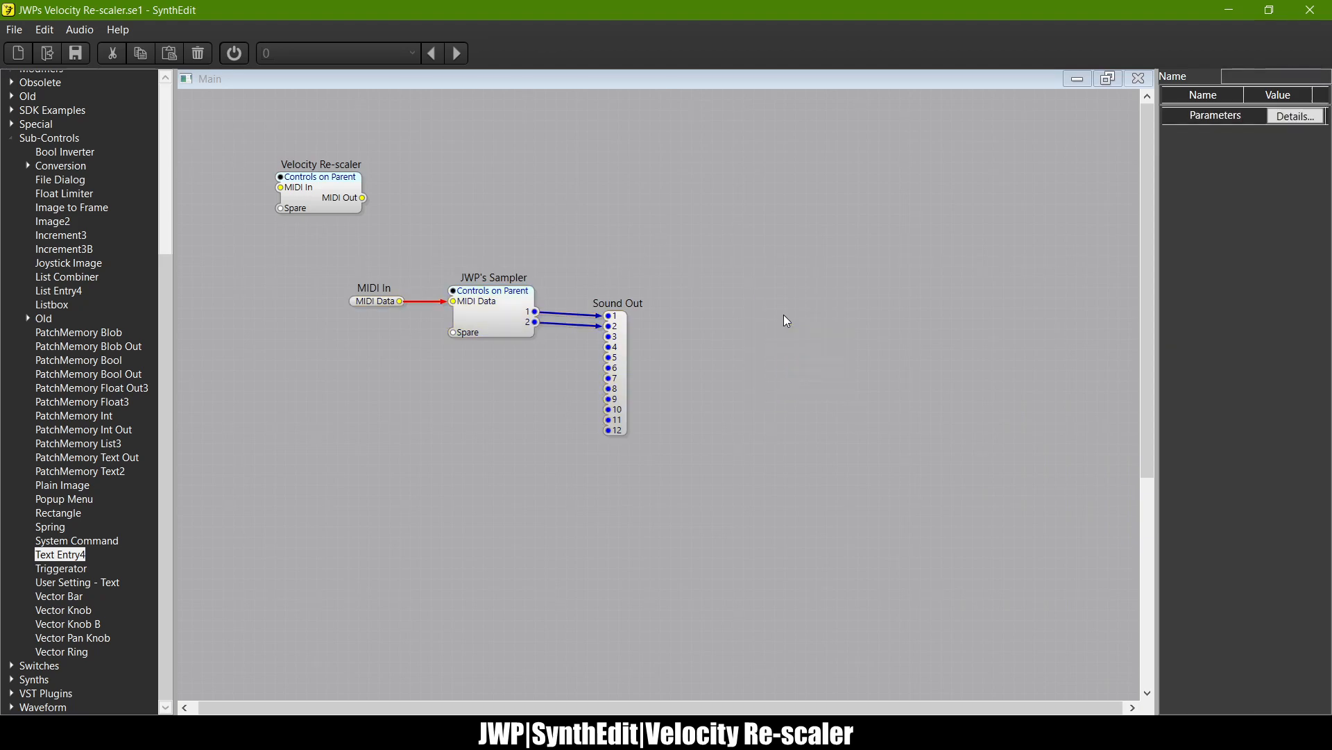
Step: Open the internal structure of JWP's Sampler and look over its modules
{"action": "double_click", "coordinate": [498, 301]}
{"action": "scroll", "coordinate": [575, 306], "scroll_direction": "down", "scroll_amount": 2}
{"action": "scroll", "coordinate": [575, 306], "scroll_direction": "up", "scroll_amount": 4}
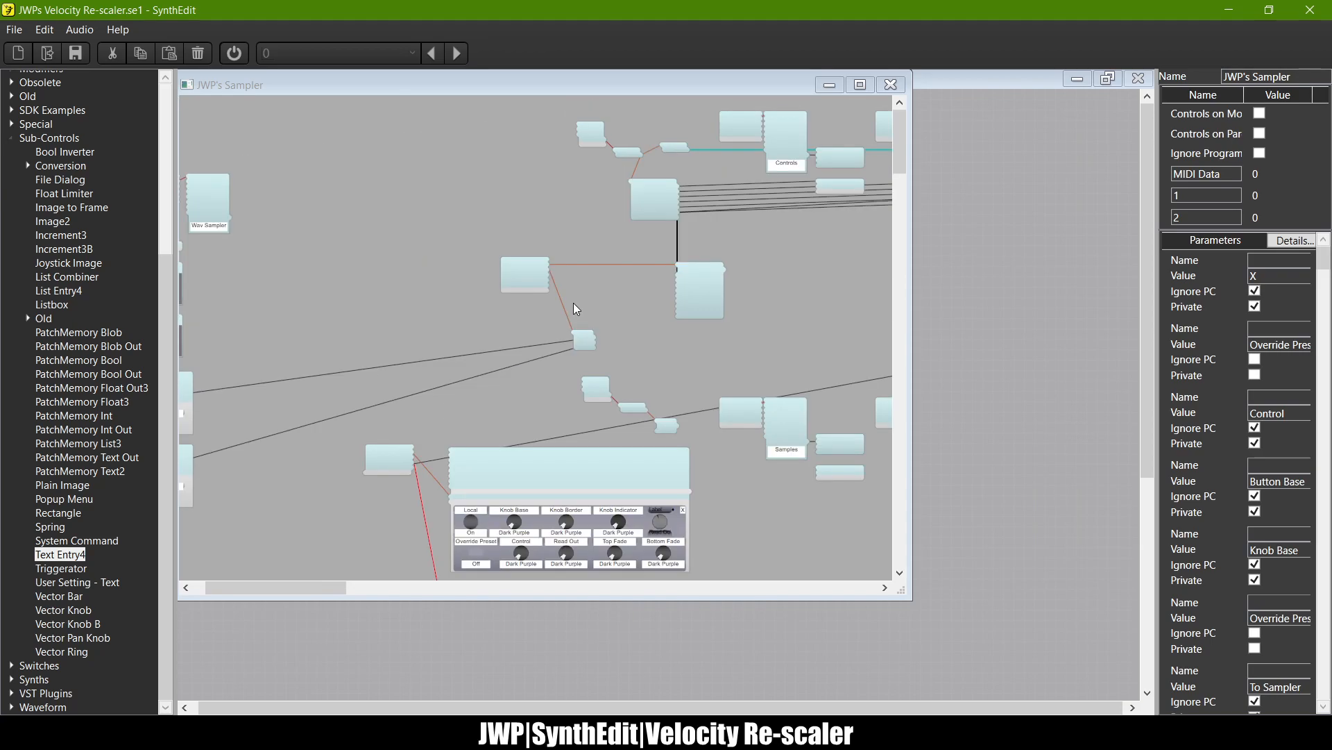
Step: Copy the Logo container from JWP's Sampler into the Velocity Re-scaler's structure and place it clear of the other modules
{"action": "scroll", "coordinate": [575, 306], "scroll_direction": "left", "scroll_amount": 2}
{"action": "scroll", "coordinate": [195, 211], "scroll_direction": "up", "scroll_amount": 2}
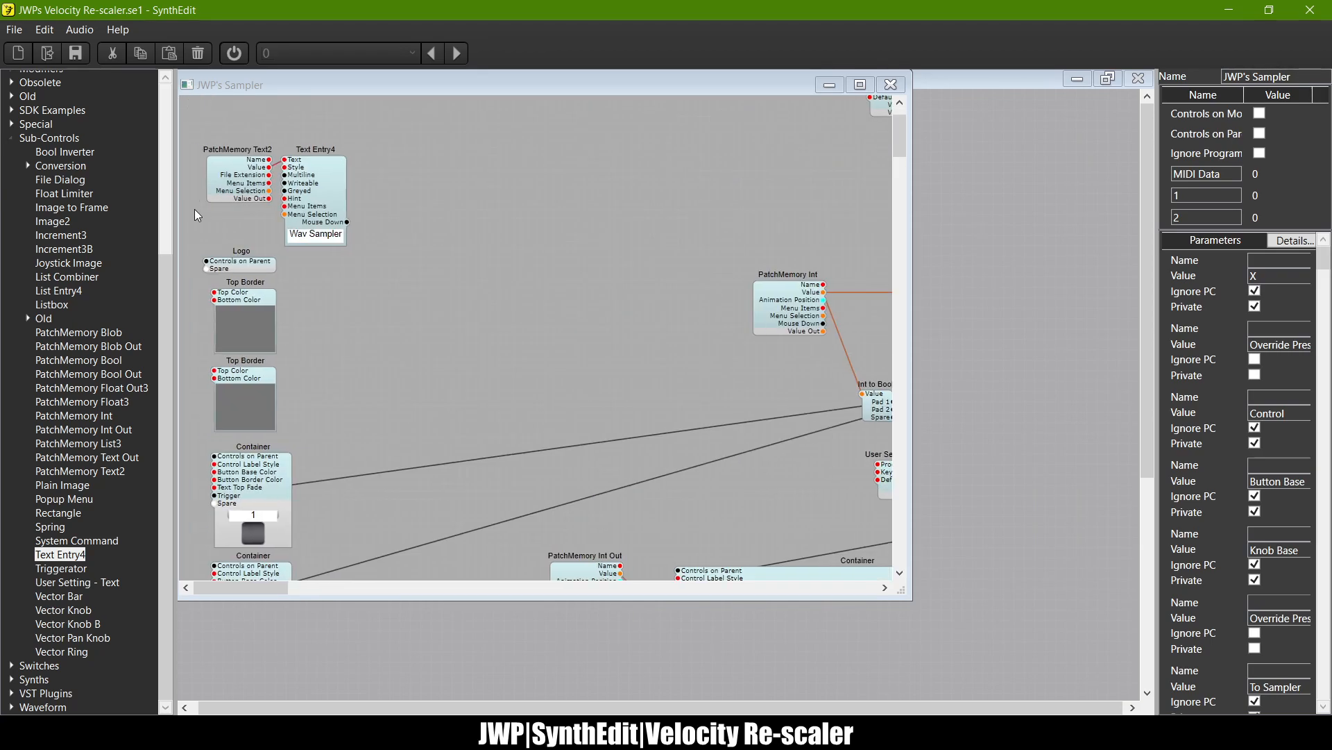
{"action": "left_click", "coordinate": [231, 269]}
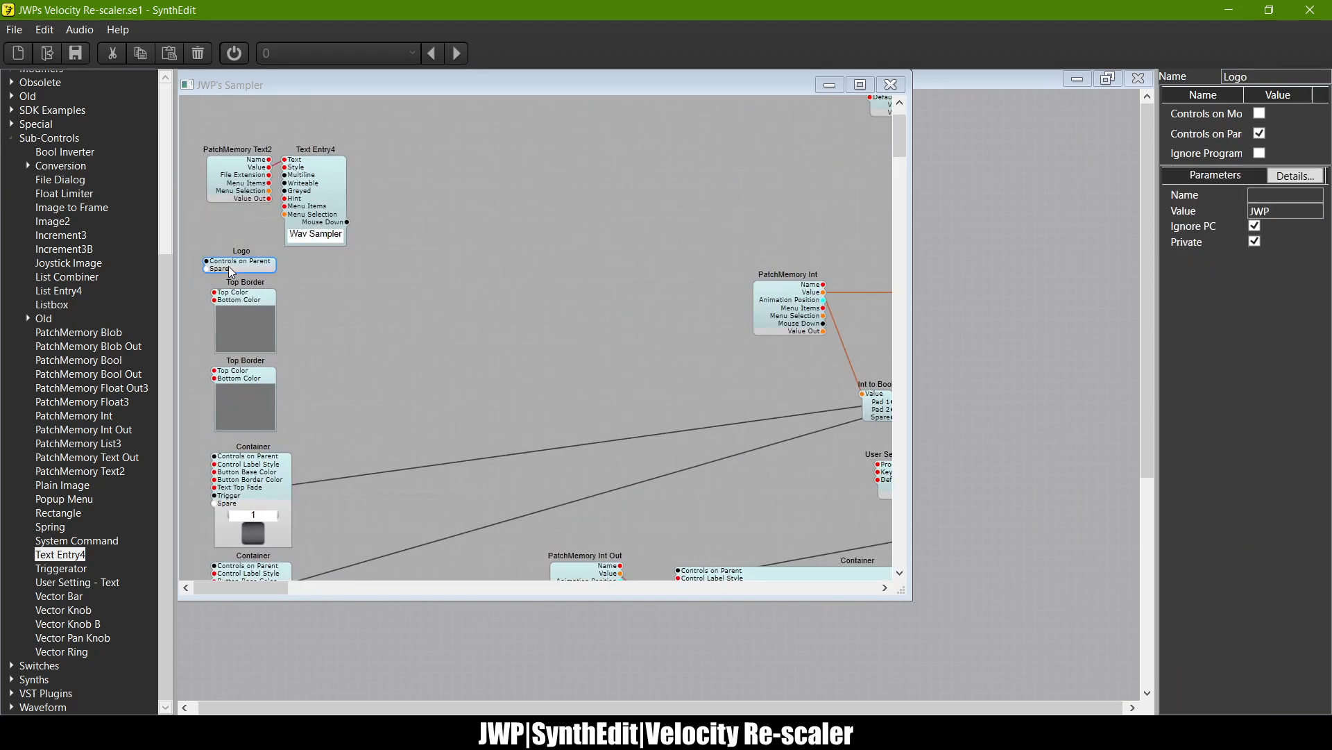
{"action": "left_click", "coordinate": [892, 84]}
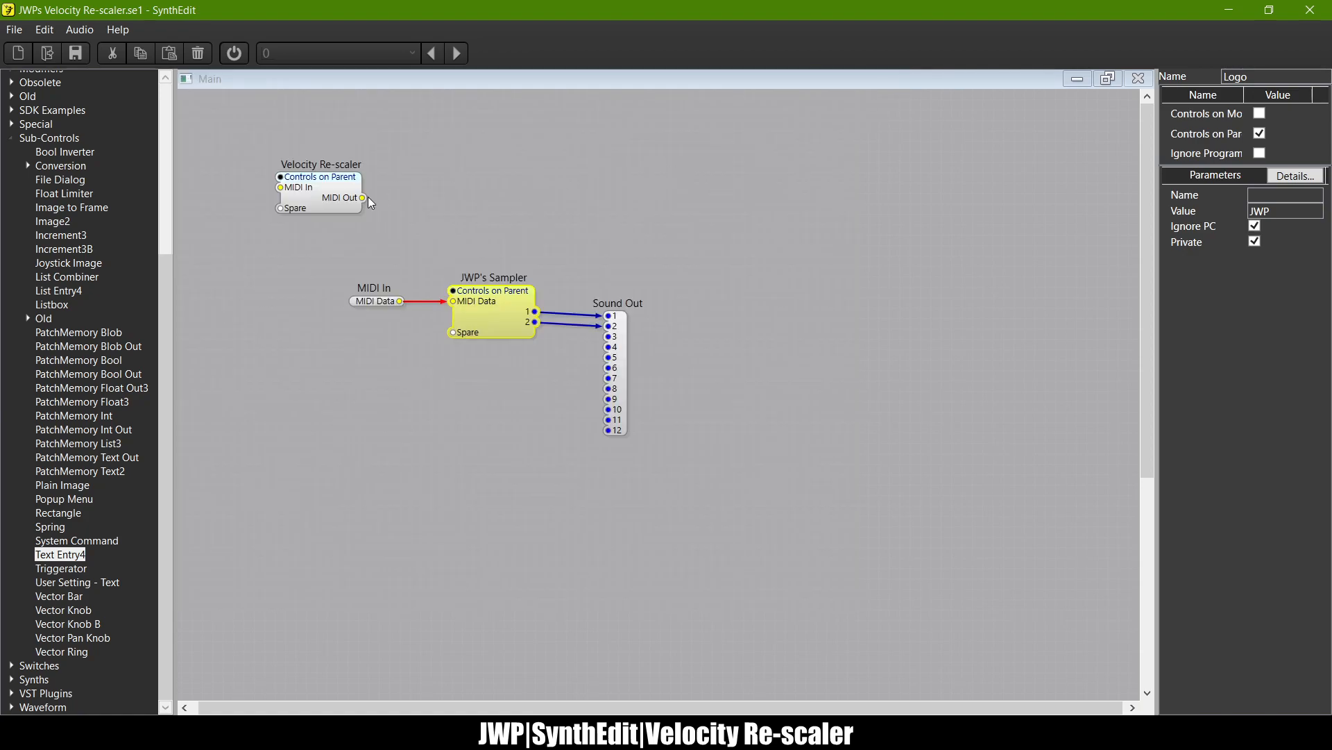
{"action": "double_click", "coordinate": [325, 187]}
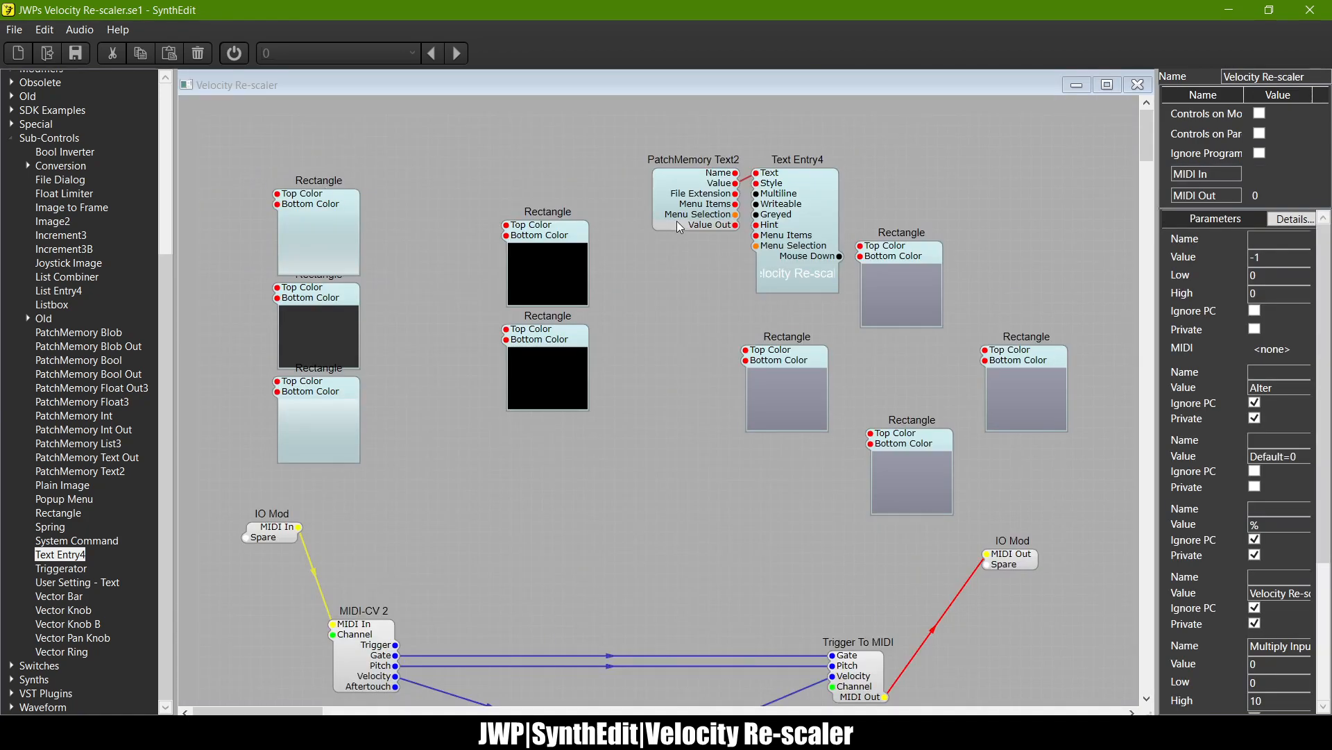
{"action": "key", "text": "ctrl+v"}
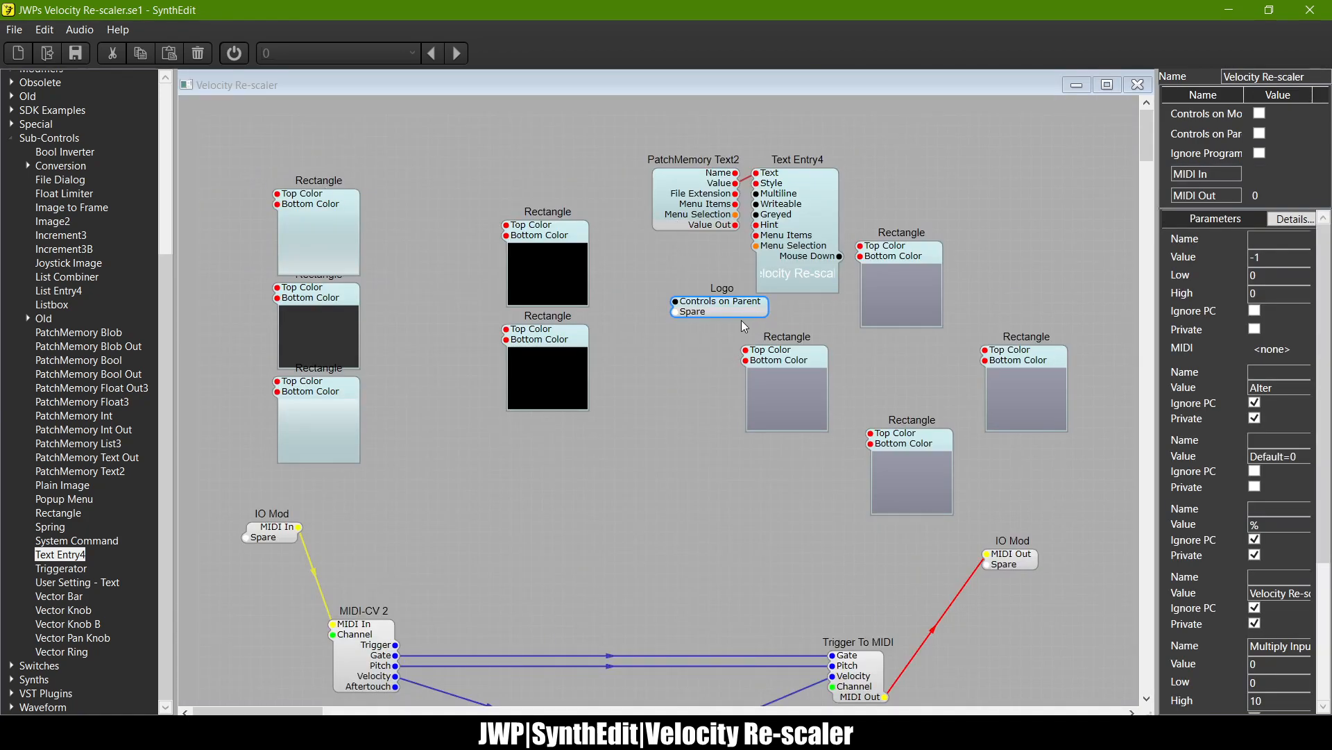
{"action": "left_click_drag", "start_coordinate": [727, 307], "coordinate": [1054, 249]}
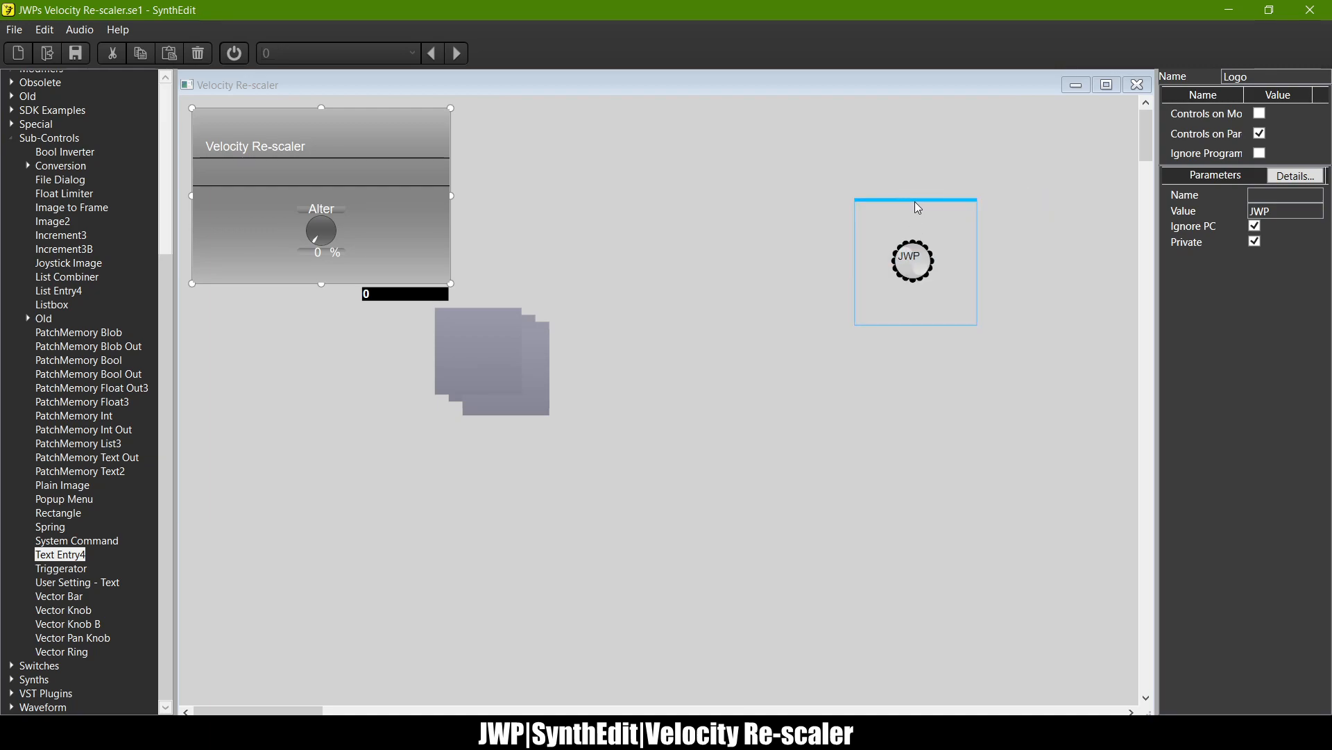
Step: On the panel view, move the JWP logo into the panel's upper-right corner and nudge it slightly closer to the right edge
{"action": "left_click_drag", "start_coordinate": [913, 197], "coordinate": [425, 78]}
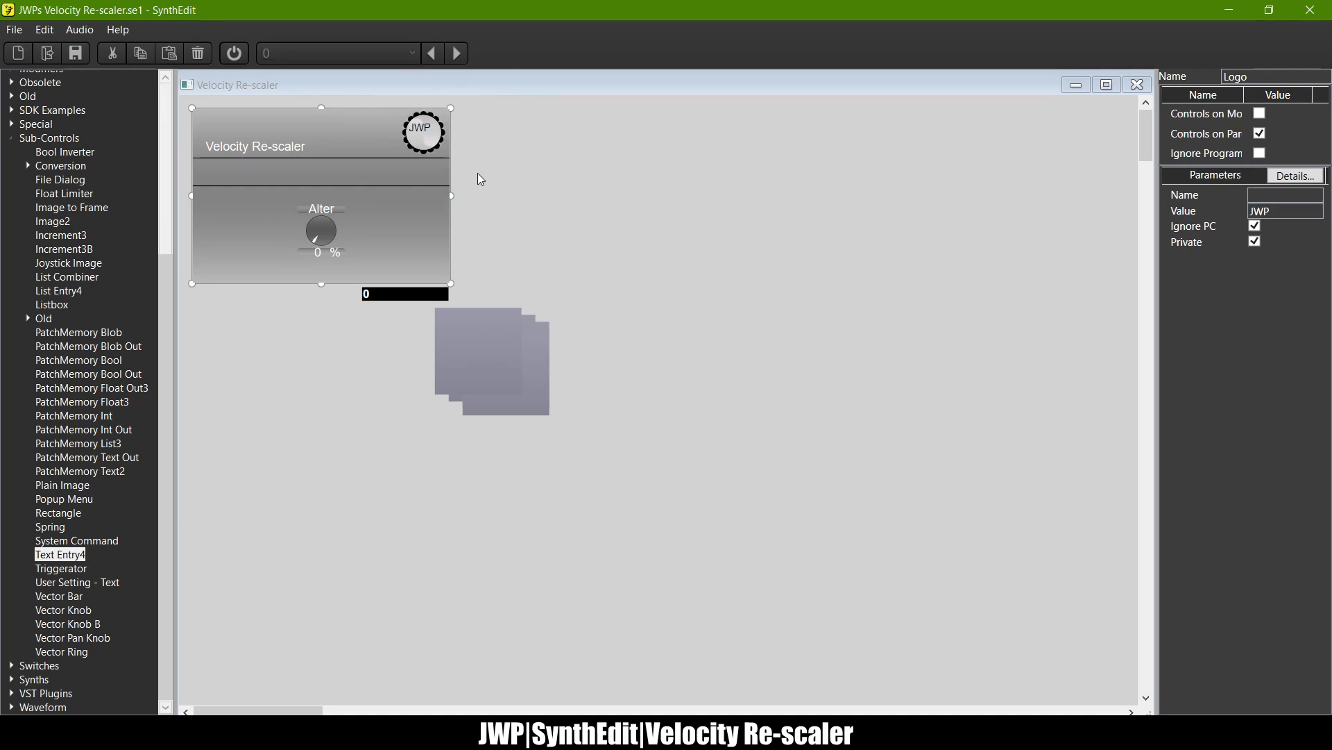
{"action": "scroll", "coordinate": [479, 175], "scroll_direction": "up", "scroll_amount": 2}
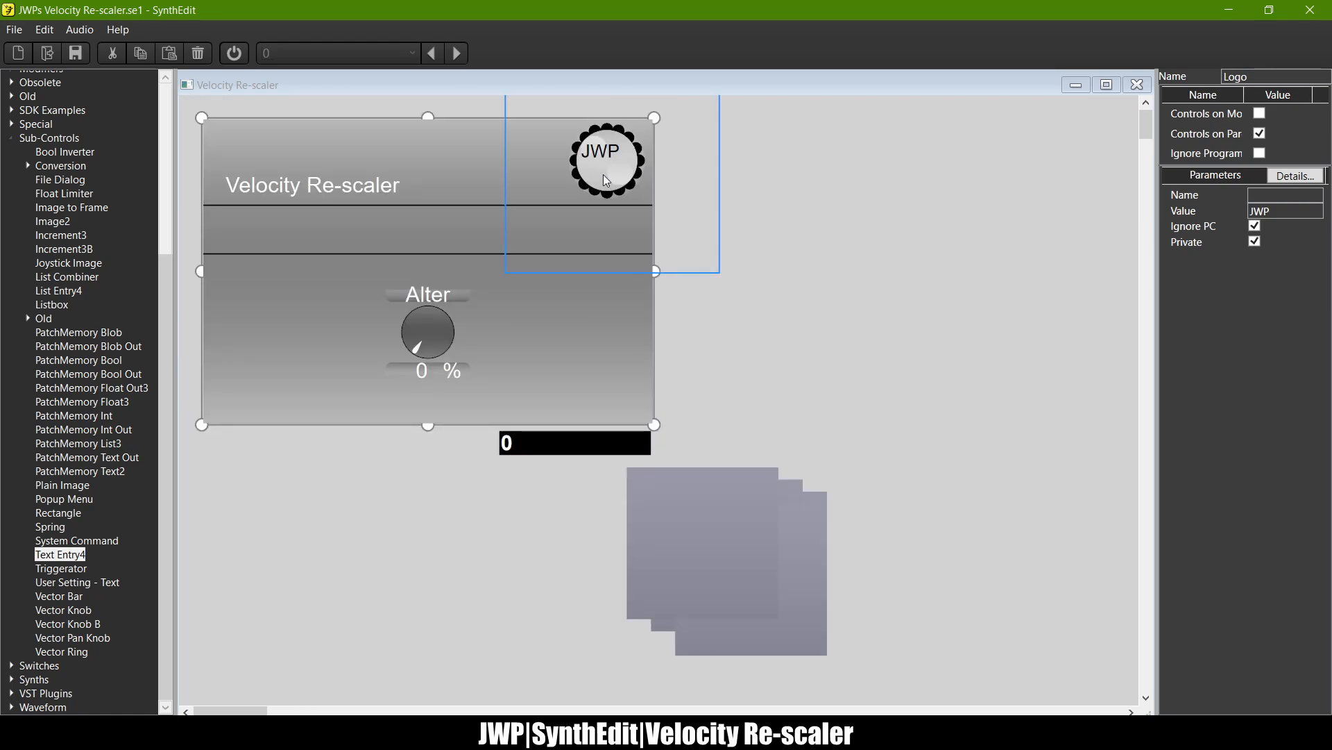
{"action": "key", "text": "Right"}
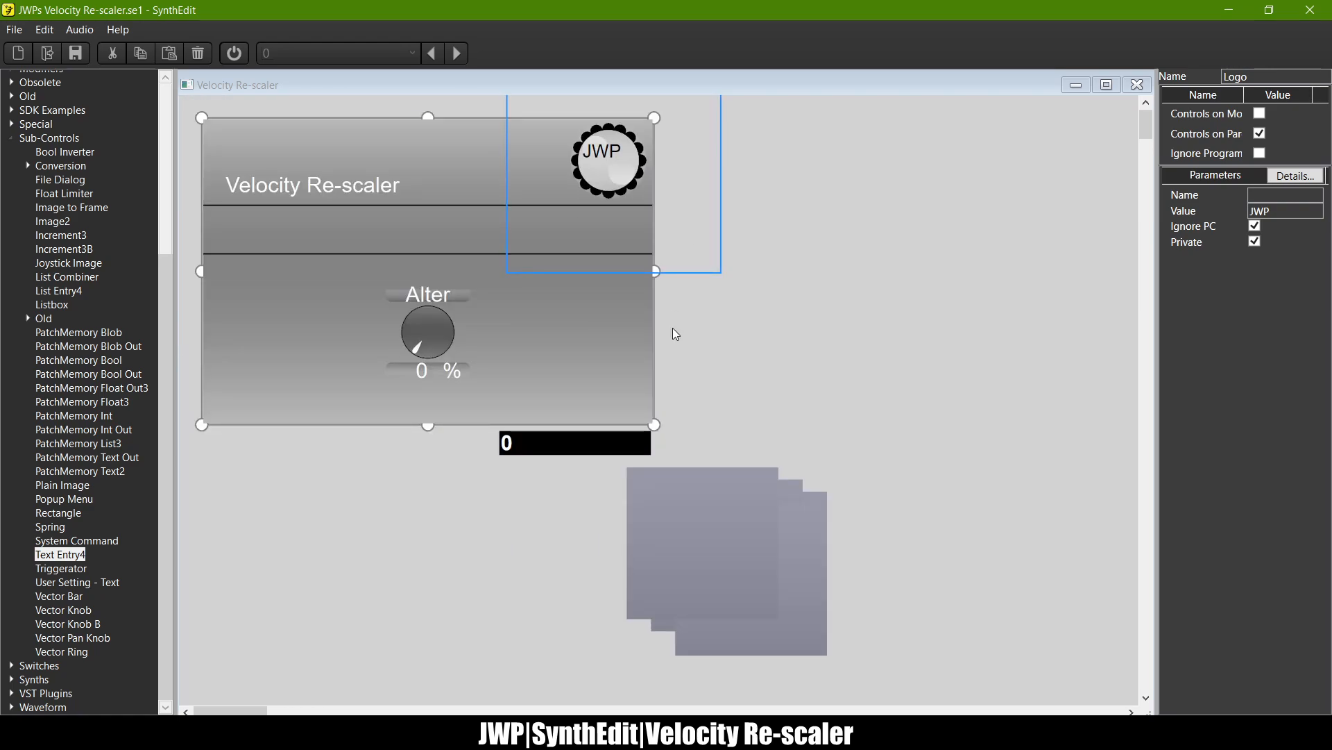
{"action": "key", "text": "Right"}
{"action": "key", "text": "Right"}
{"action": "key", "text": "Right"}
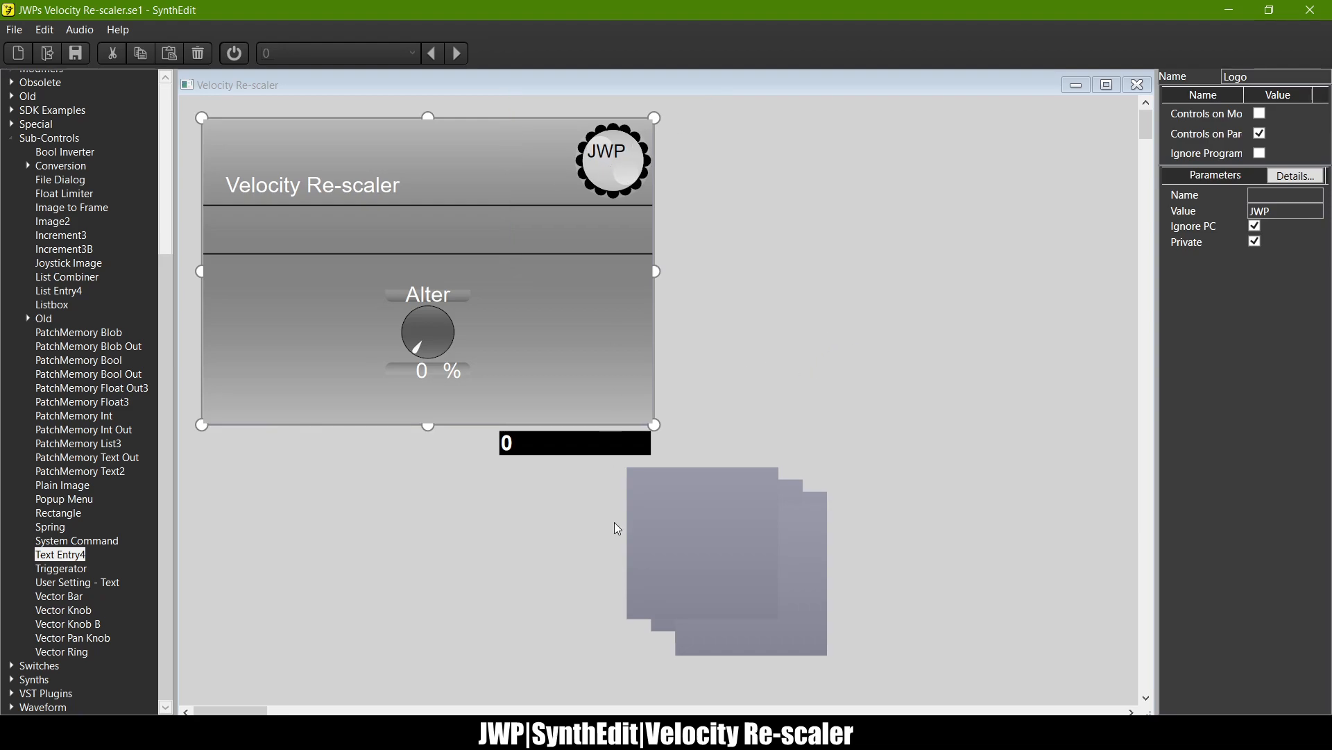
Step: Close and restart SynthEdit, and reopen the JWPs Velocity Re-scaler.se1 project
{"action": "left_click", "coordinate": [258, 733]}
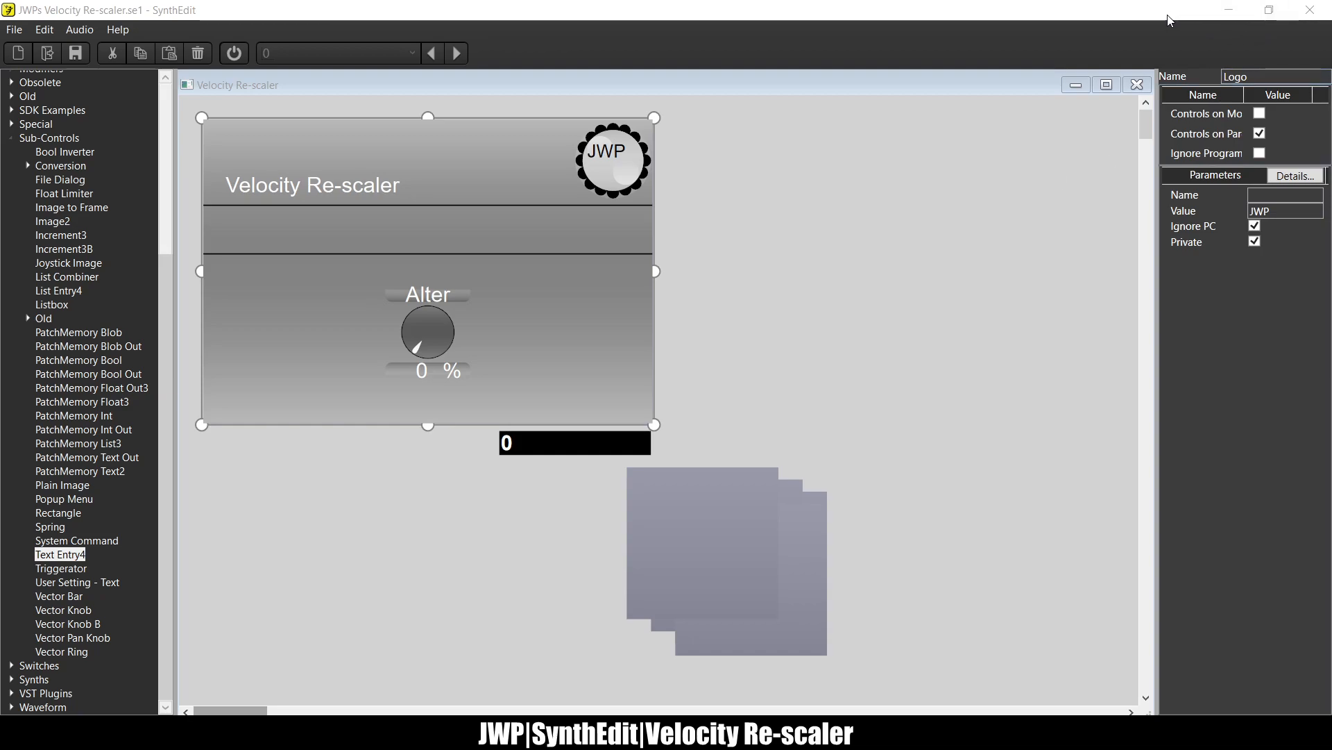
{"action": "left_click", "coordinate": [232, 7]}
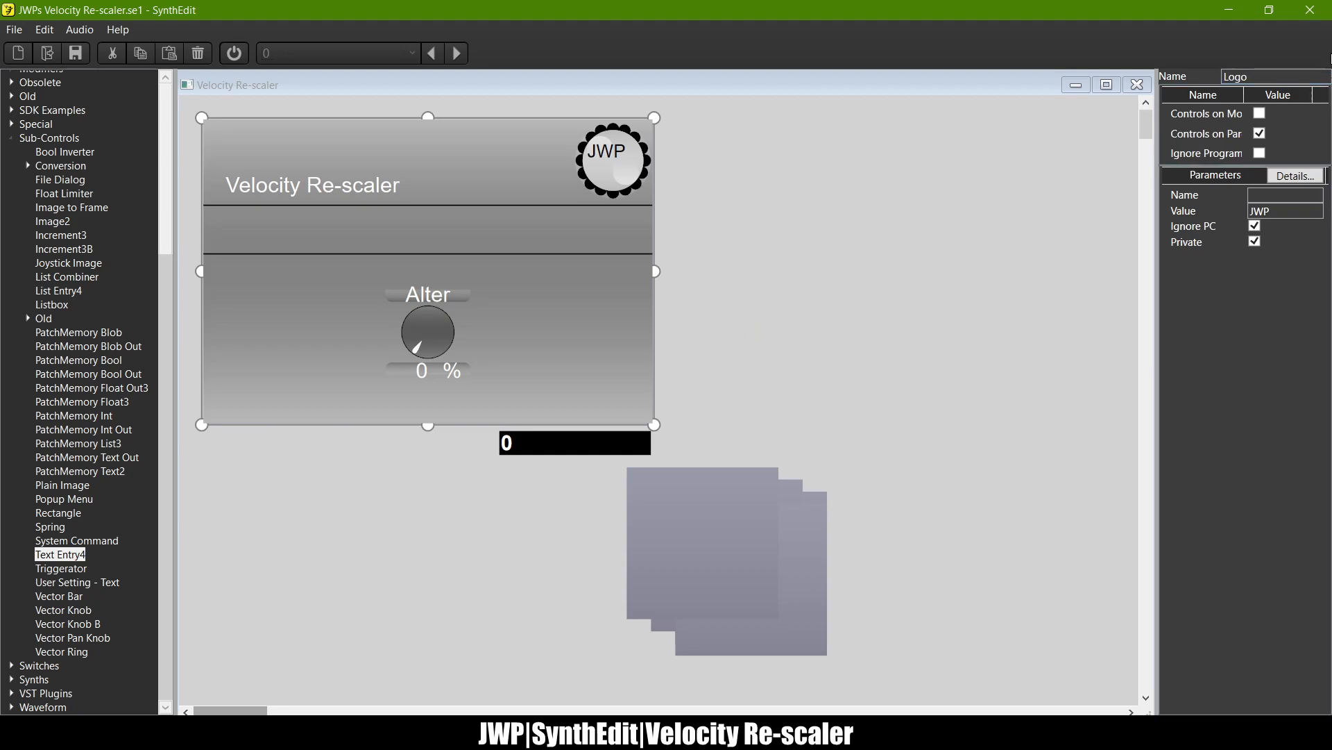
{"action": "left_click", "coordinate": [1311, 11]}
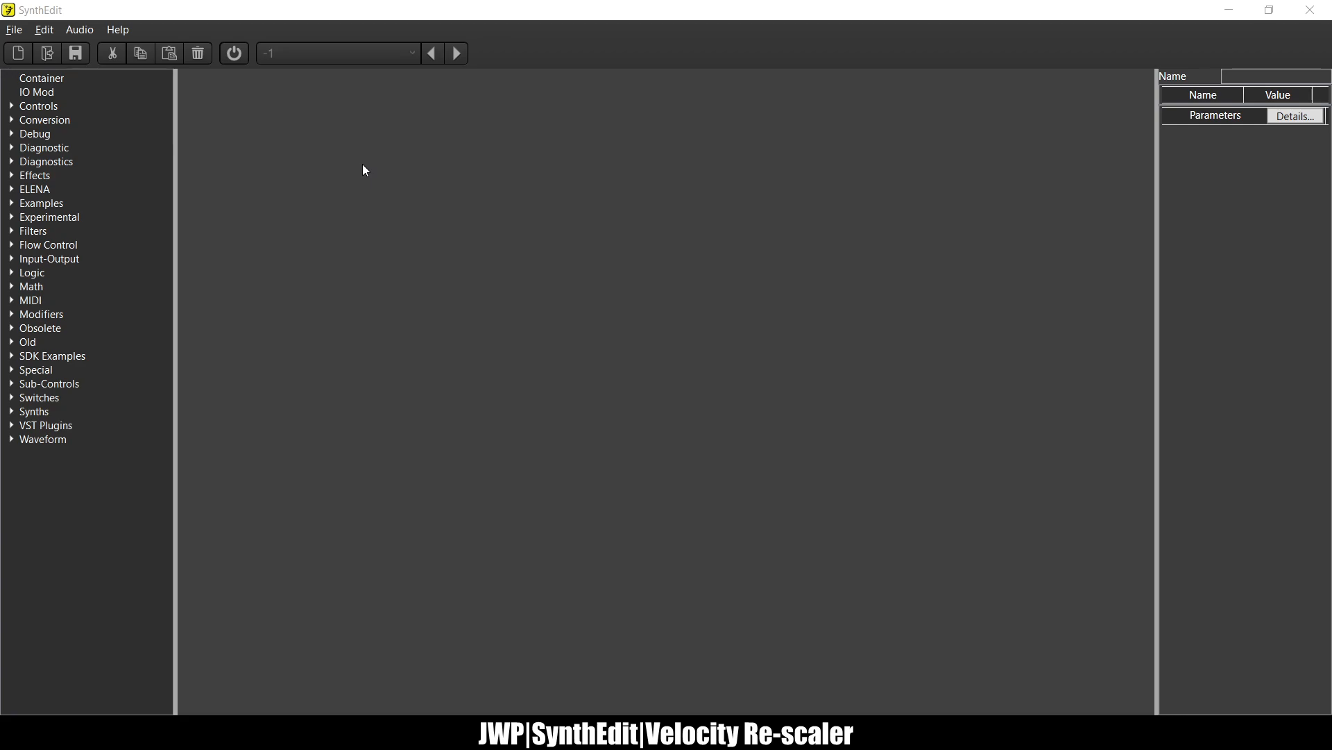
{"action": "left_click", "coordinate": [16, 30]}
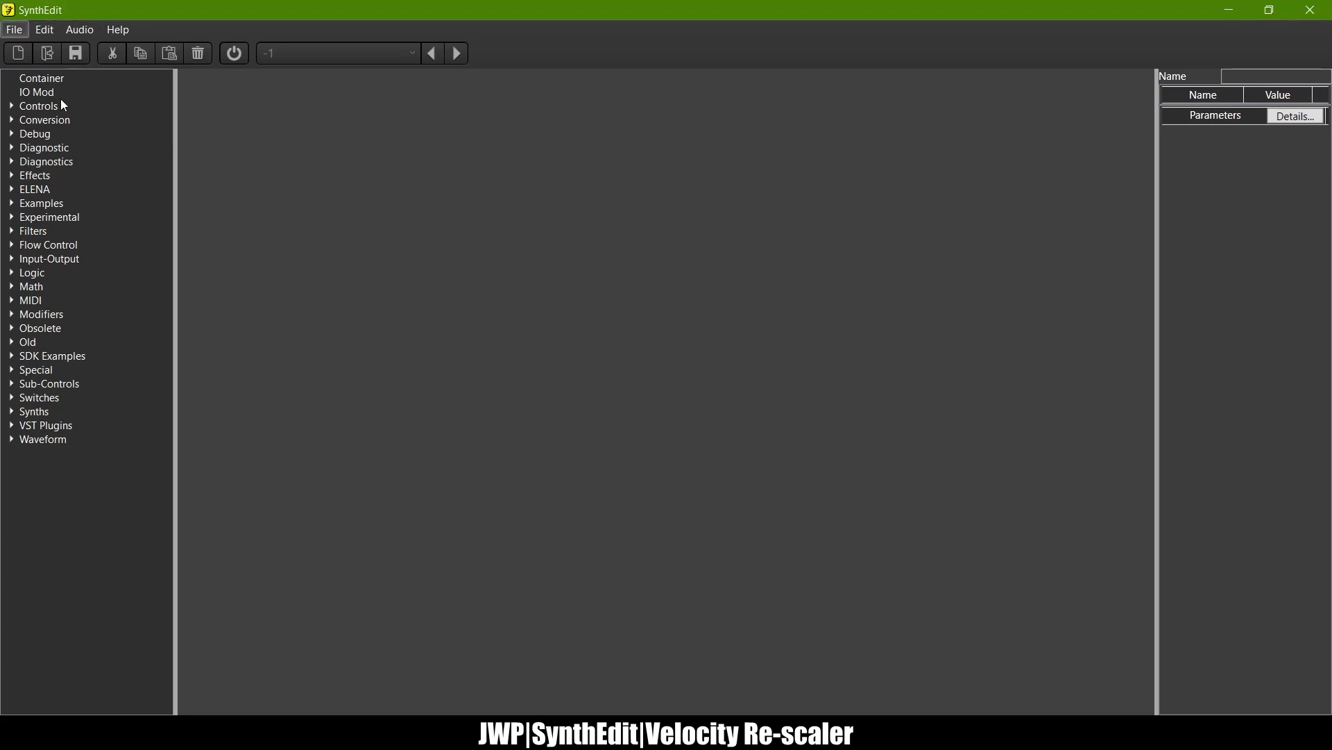
{"action": "left_click", "coordinate": [112, 208]}
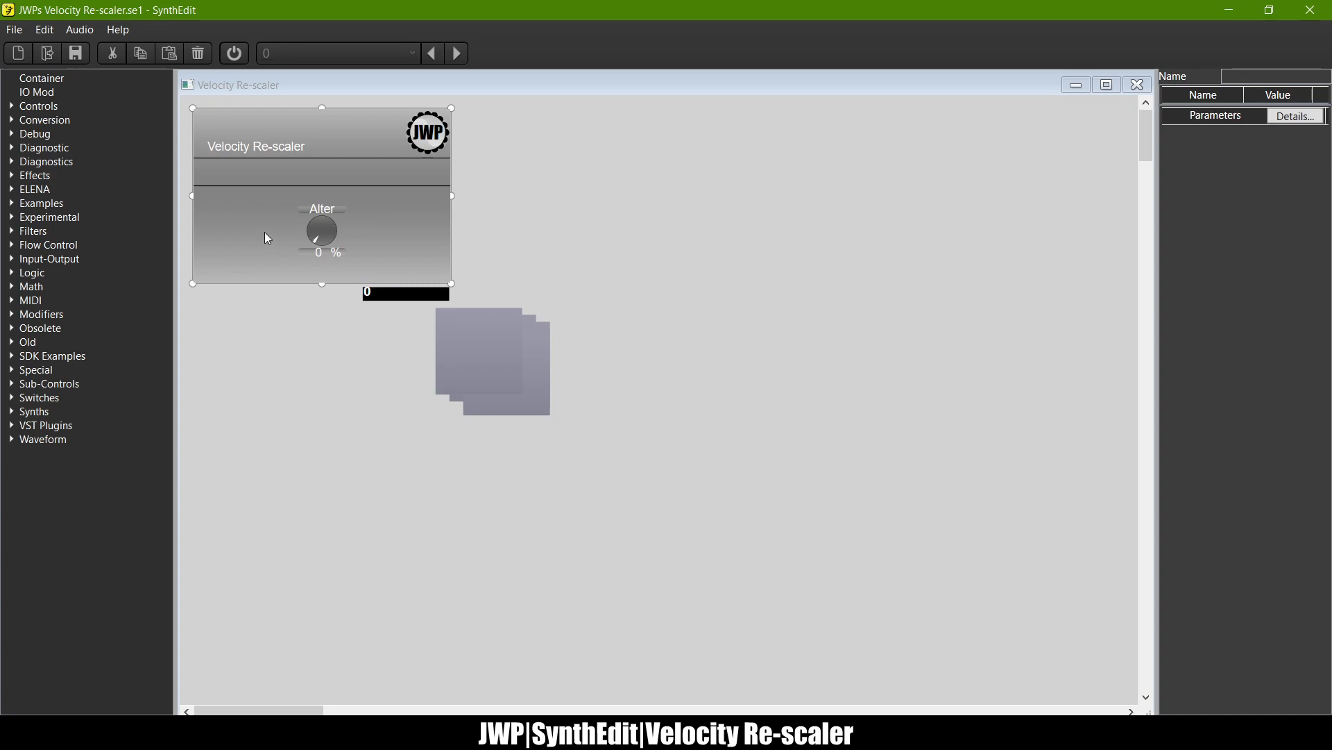
Step: On the Velocity Re-scaler panel, move the lower black divider line up closer to the line beneath the title
{"action": "scroll", "coordinate": [264, 232], "scroll_direction": "up", "scroll_amount": 3}
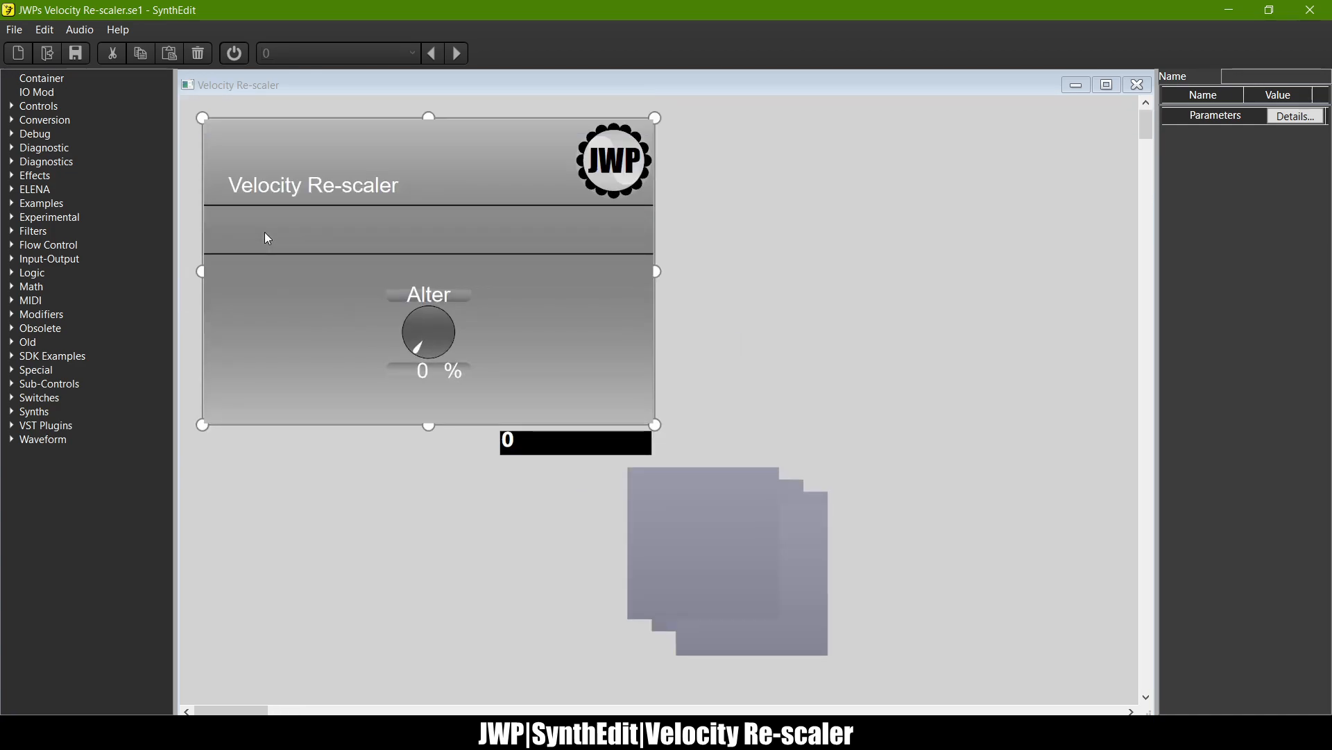
{"action": "left_click", "coordinate": [397, 258]}
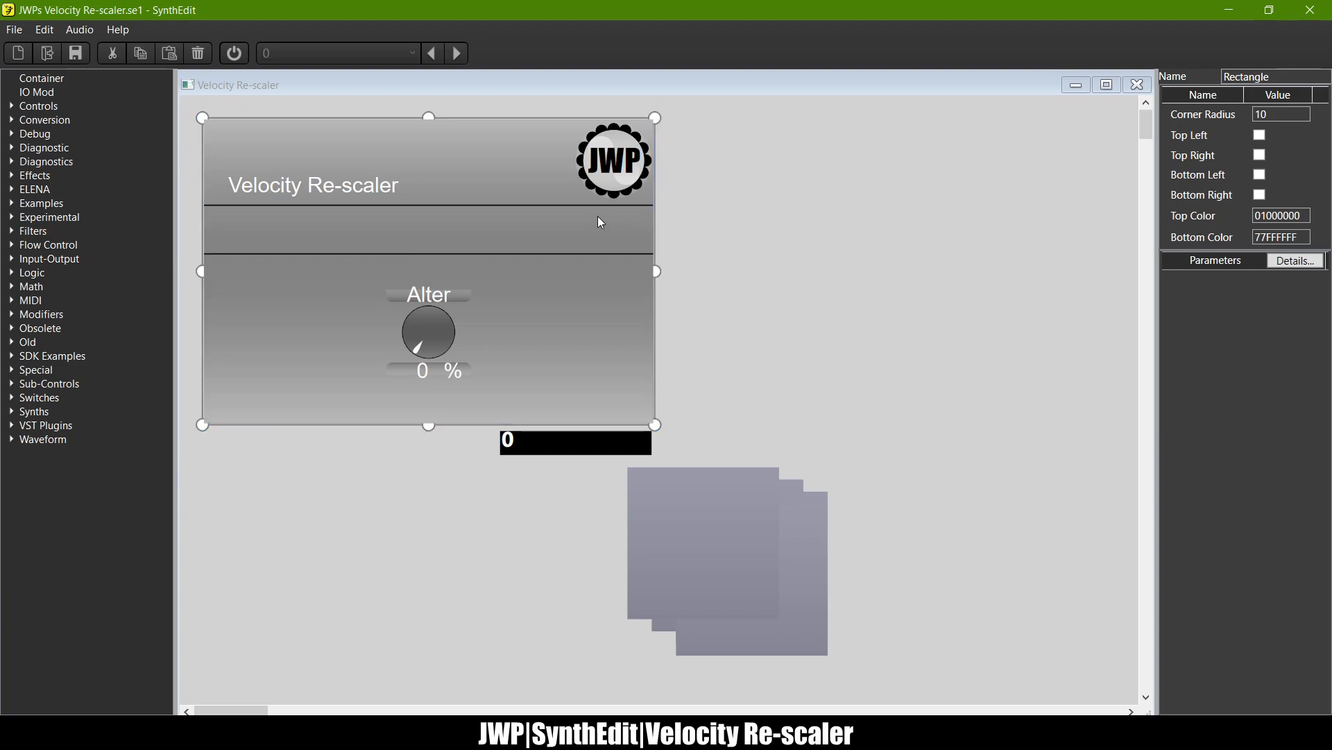
{"action": "left_click", "coordinate": [567, 205]}
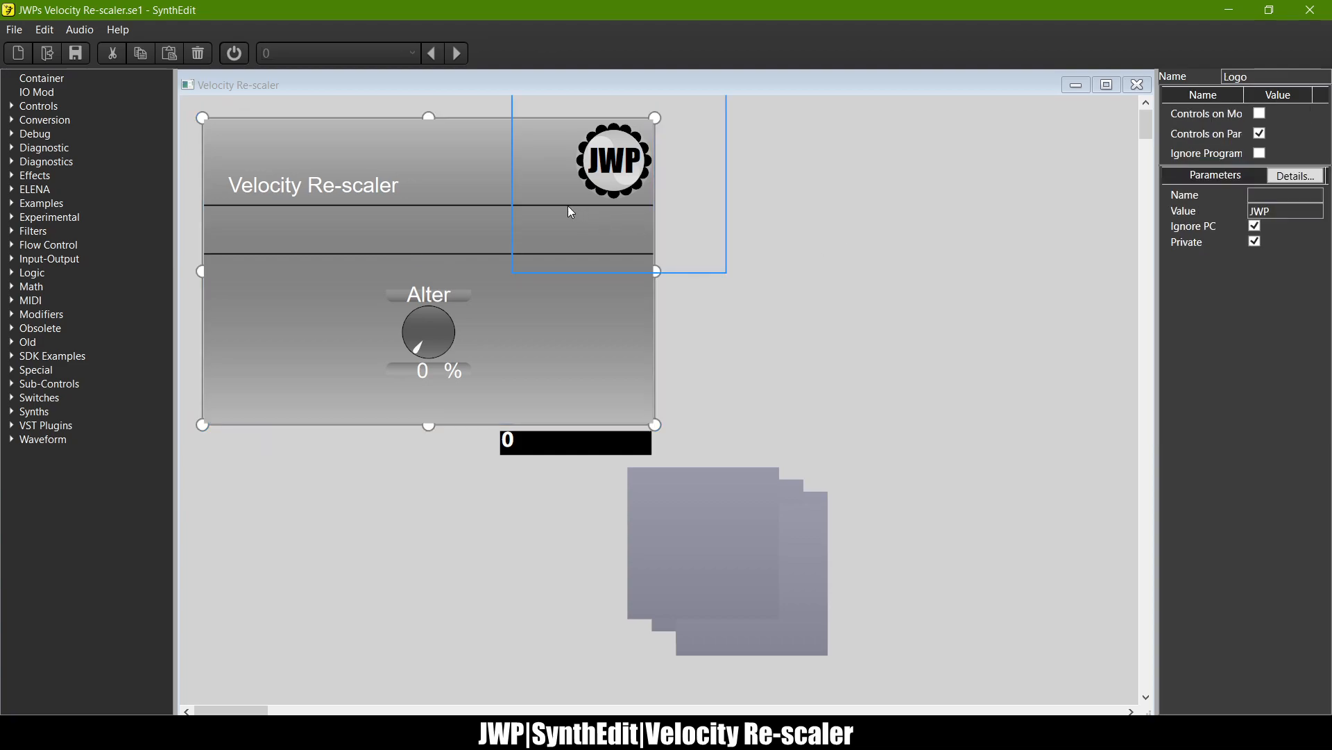
{"action": "left_click", "coordinate": [486, 205]}
{"action": "left_click", "coordinate": [483, 211]}
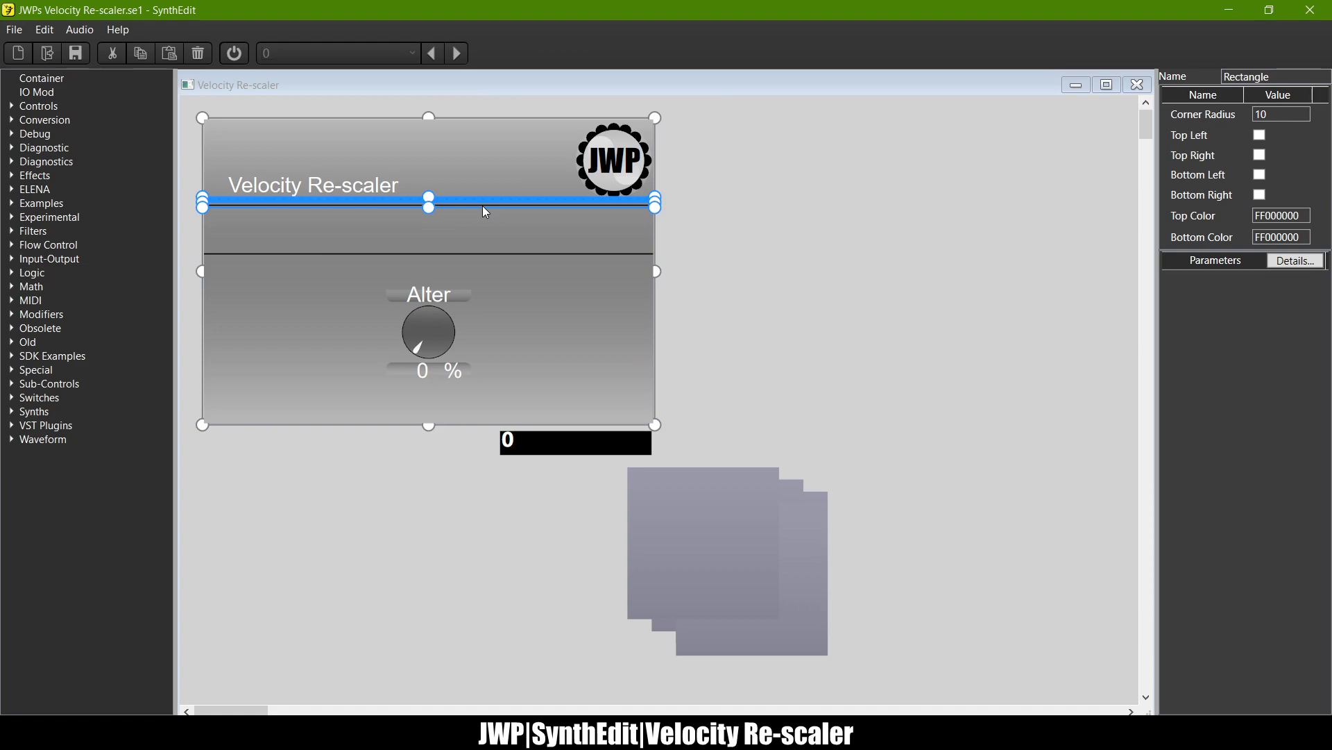
{"action": "left_click", "coordinate": [486, 256]}
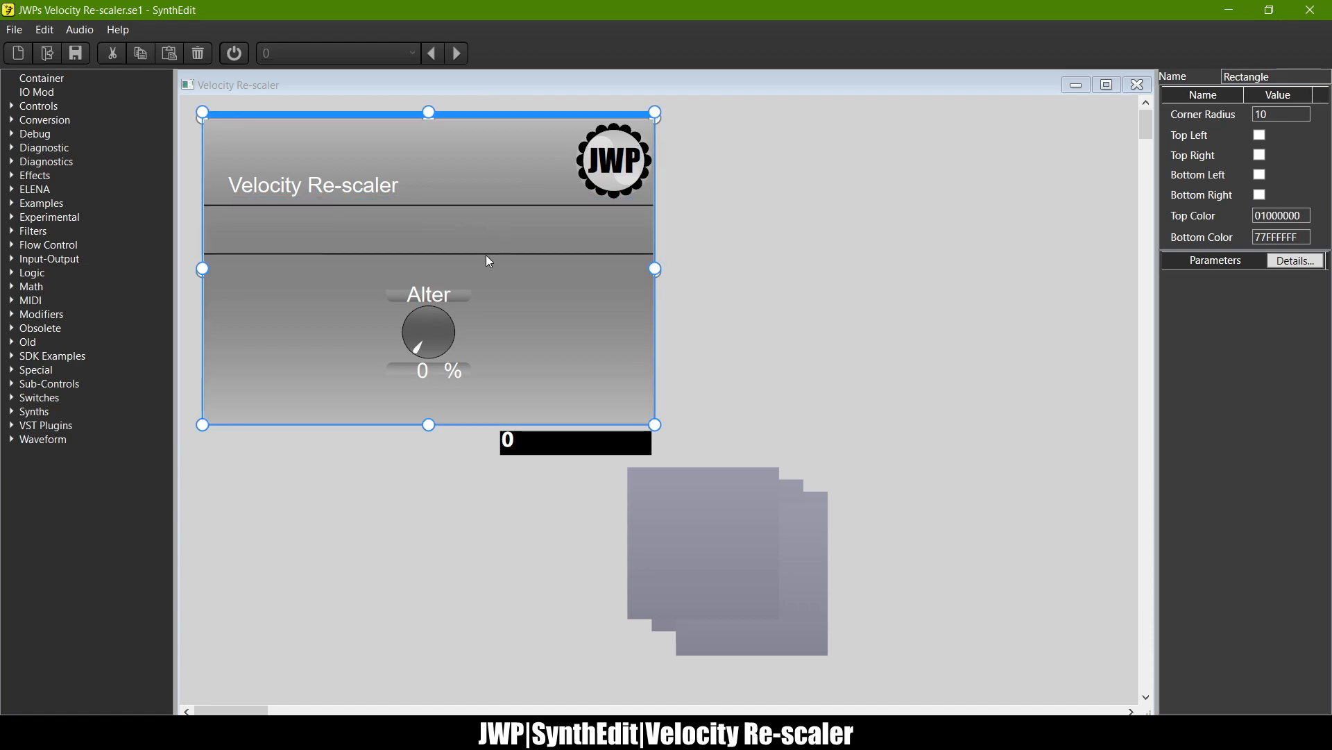
{"action": "left_click", "coordinate": [486, 253]}
{"action": "left_click_drag", "start_coordinate": [486, 250], "coordinate": [489, 226]}
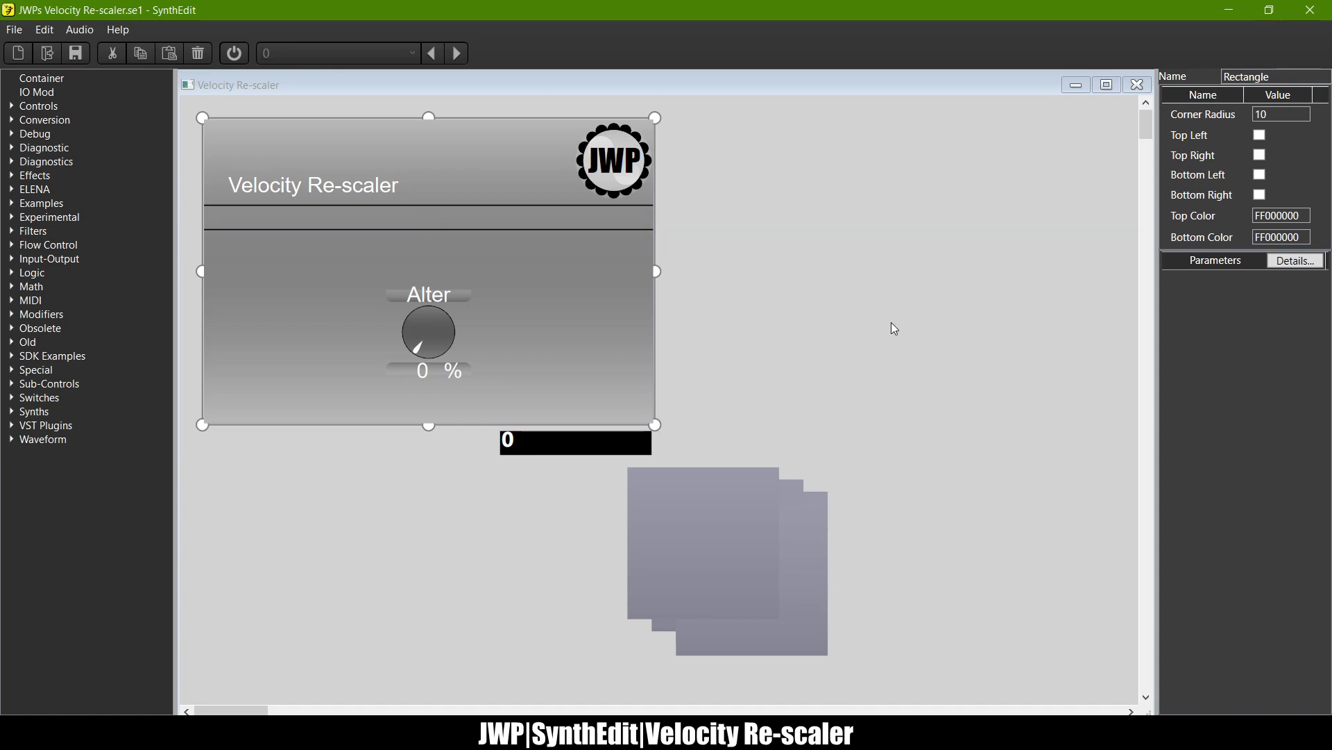
Step: For the frontmost purple rectangle below the panel, set Top Color to FF000000 and Bottom Color to 77FFFFFF
{"action": "scroll", "coordinate": [895, 328], "scroll_direction": "down", "scroll_amount": 2}
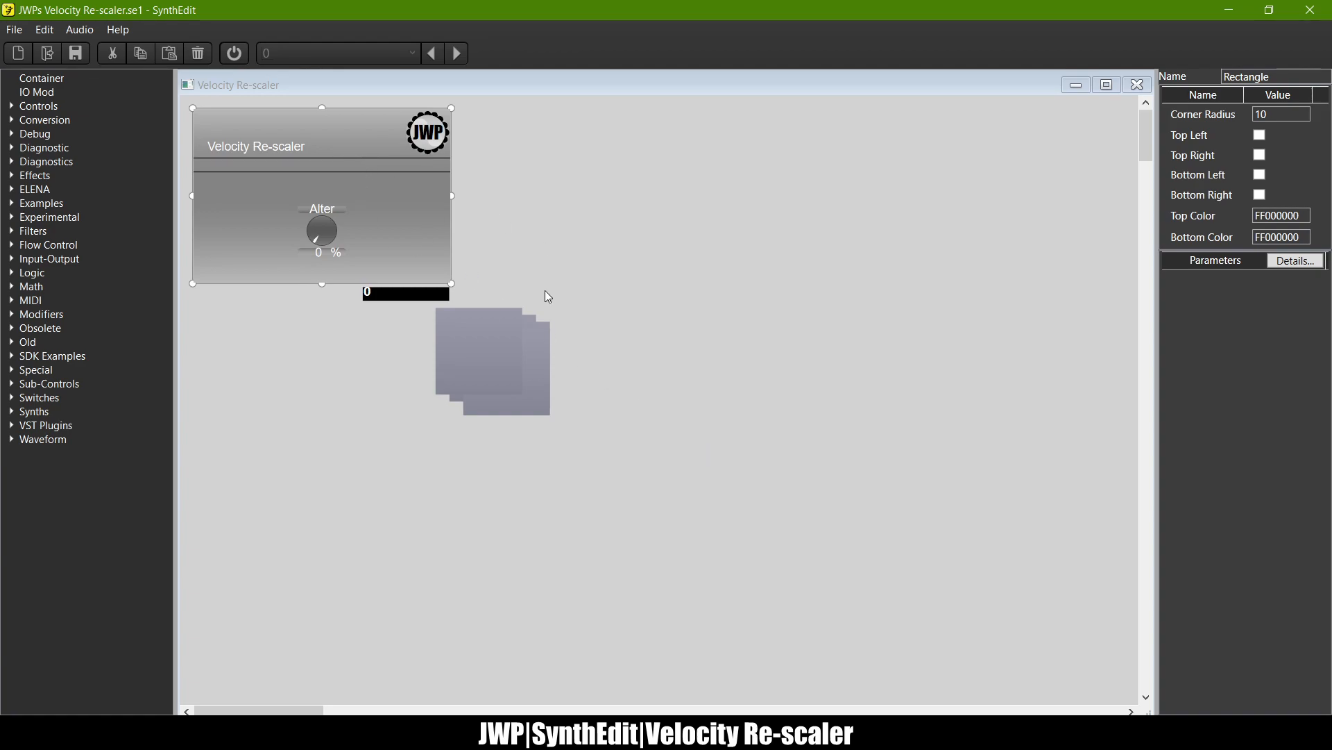
{"action": "scroll", "coordinate": [366, 278], "scroll_direction": "up", "scroll_amount": 2}
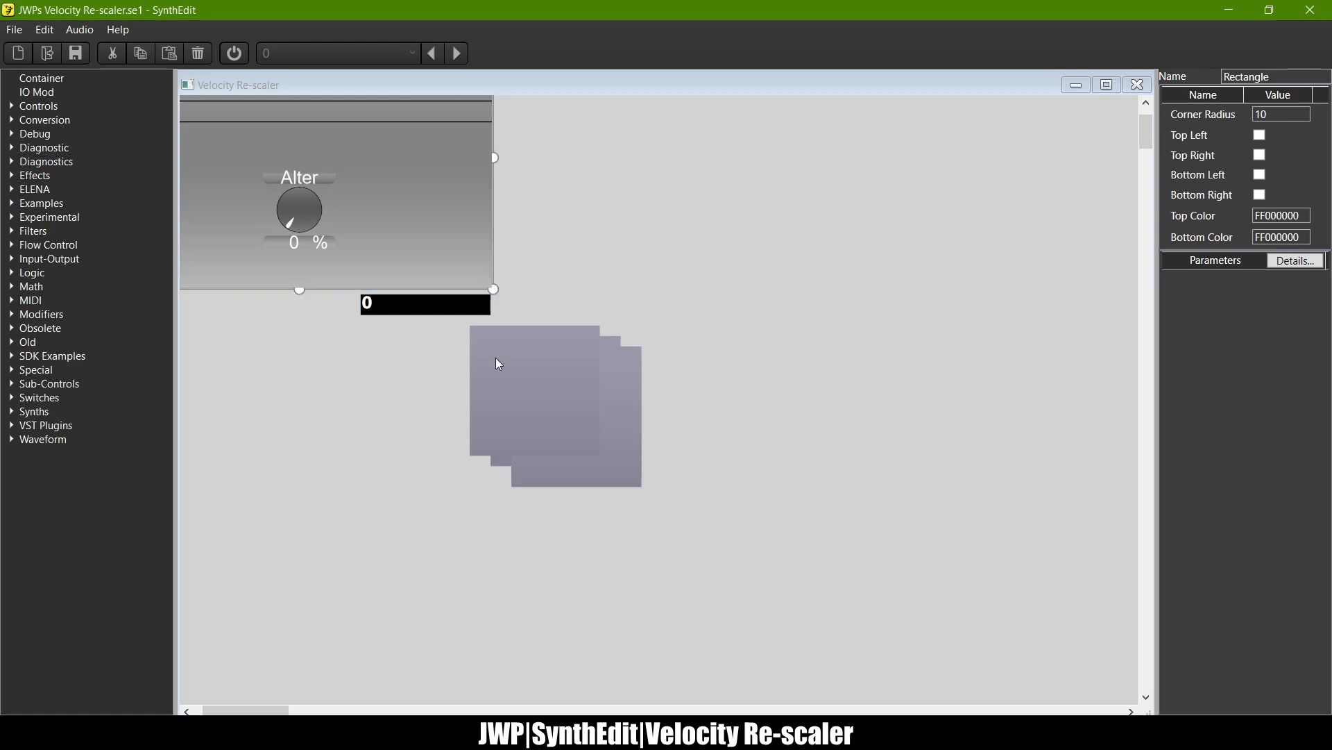
{"action": "left_click", "coordinate": [518, 380]}
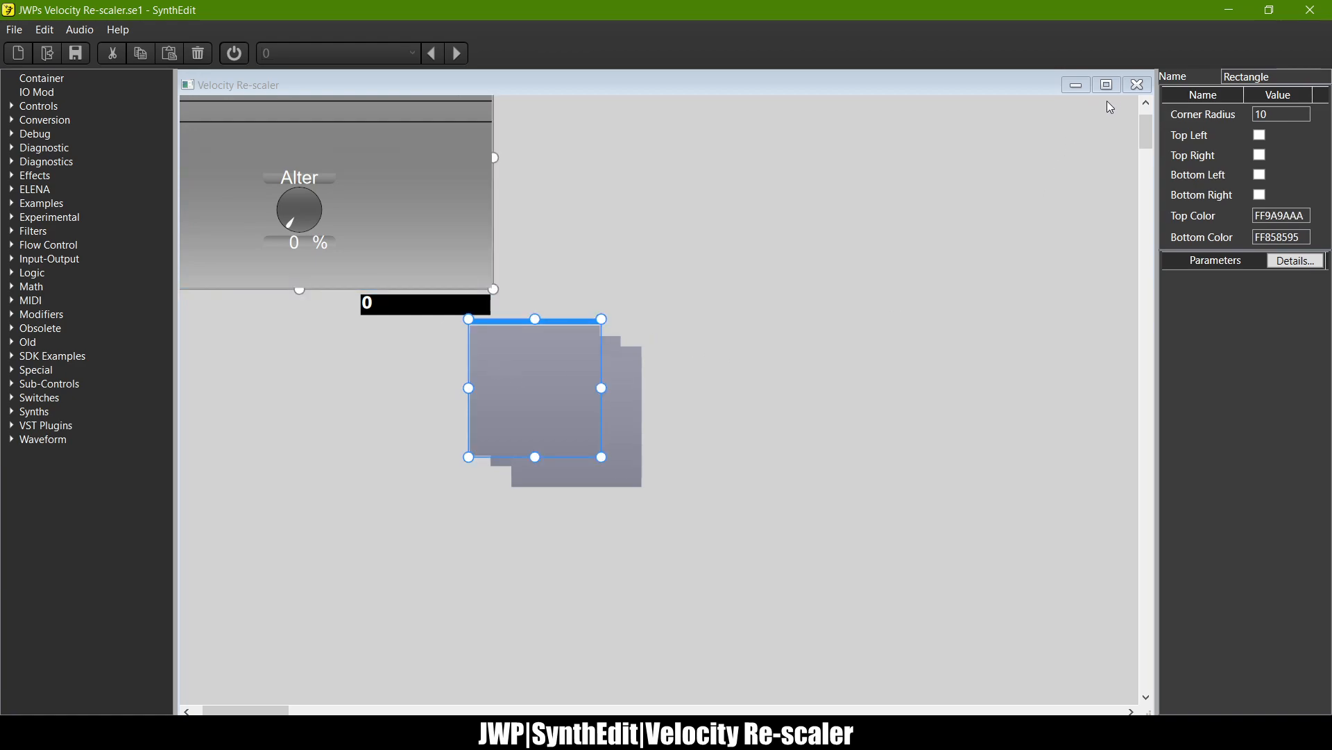
{"action": "left_click", "coordinate": [1140, 86]}
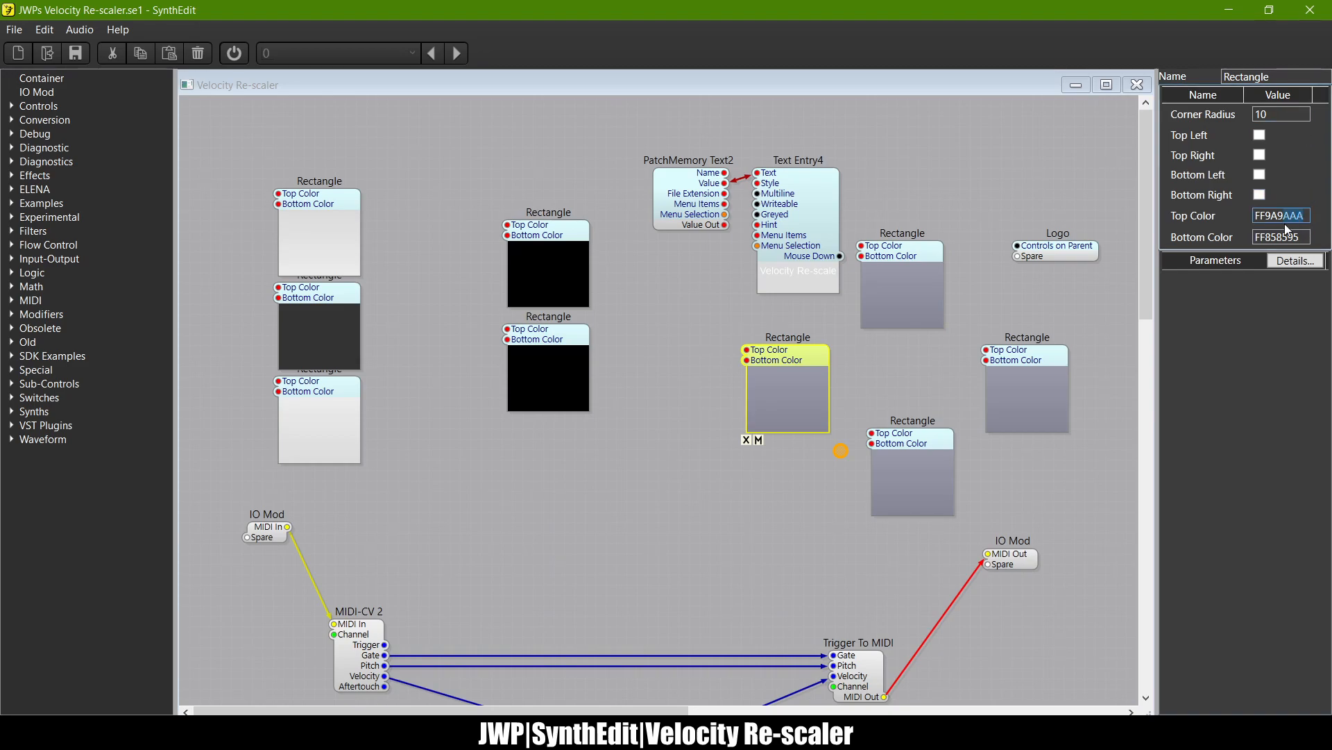
{"action": "key", "text": "BackSpace"}
{"action": "key", "text": "BackSpace"}
{"action": "type", "text": "0"}
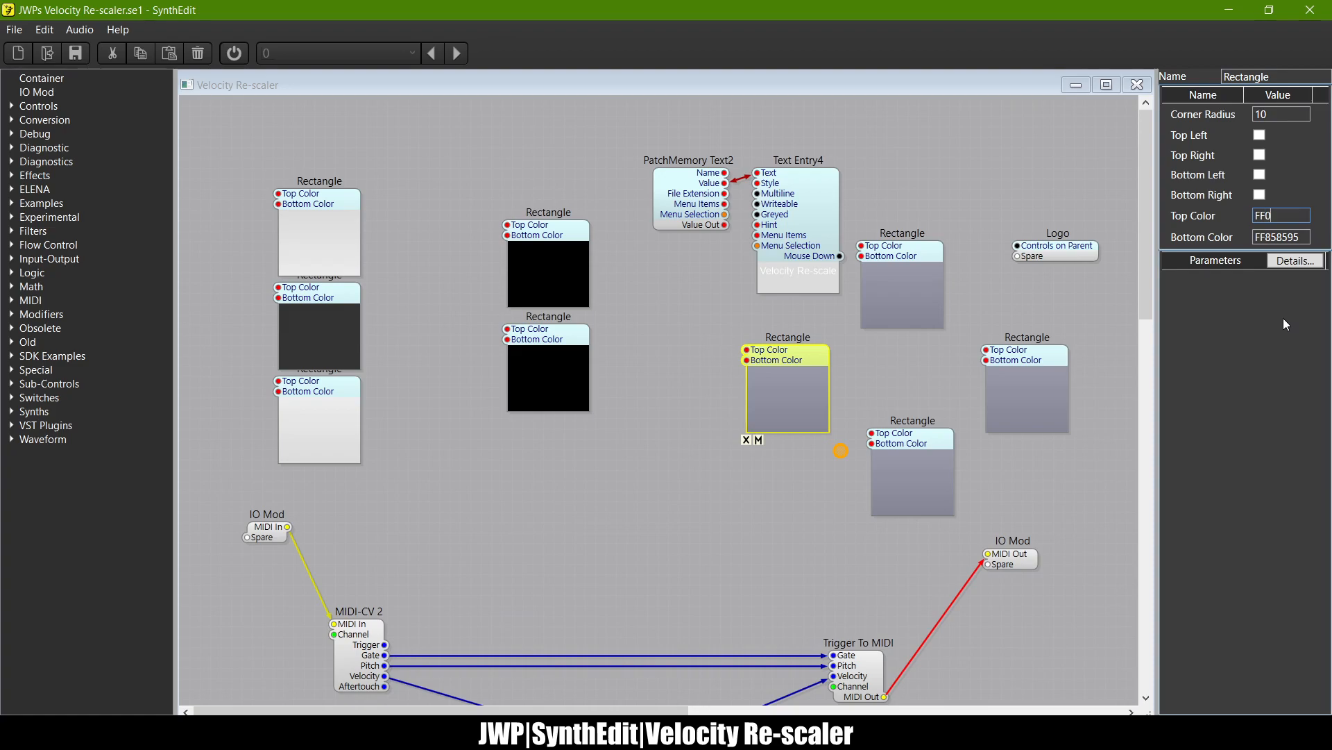
{"action": "type", "text": "000000"}
{"action": "key", "text": "Tab"}
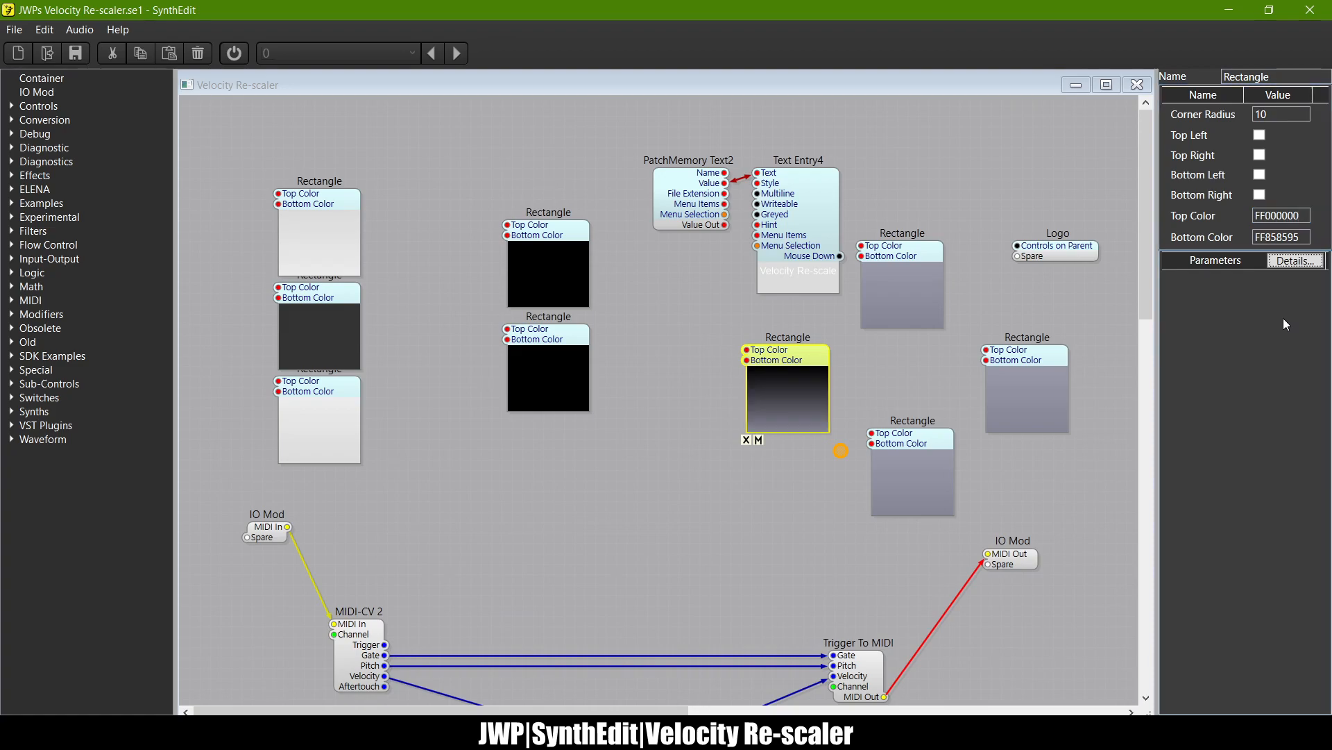
{"action": "left_click_drag", "start_coordinate": [1305, 237], "coordinate": [1210, 248]}
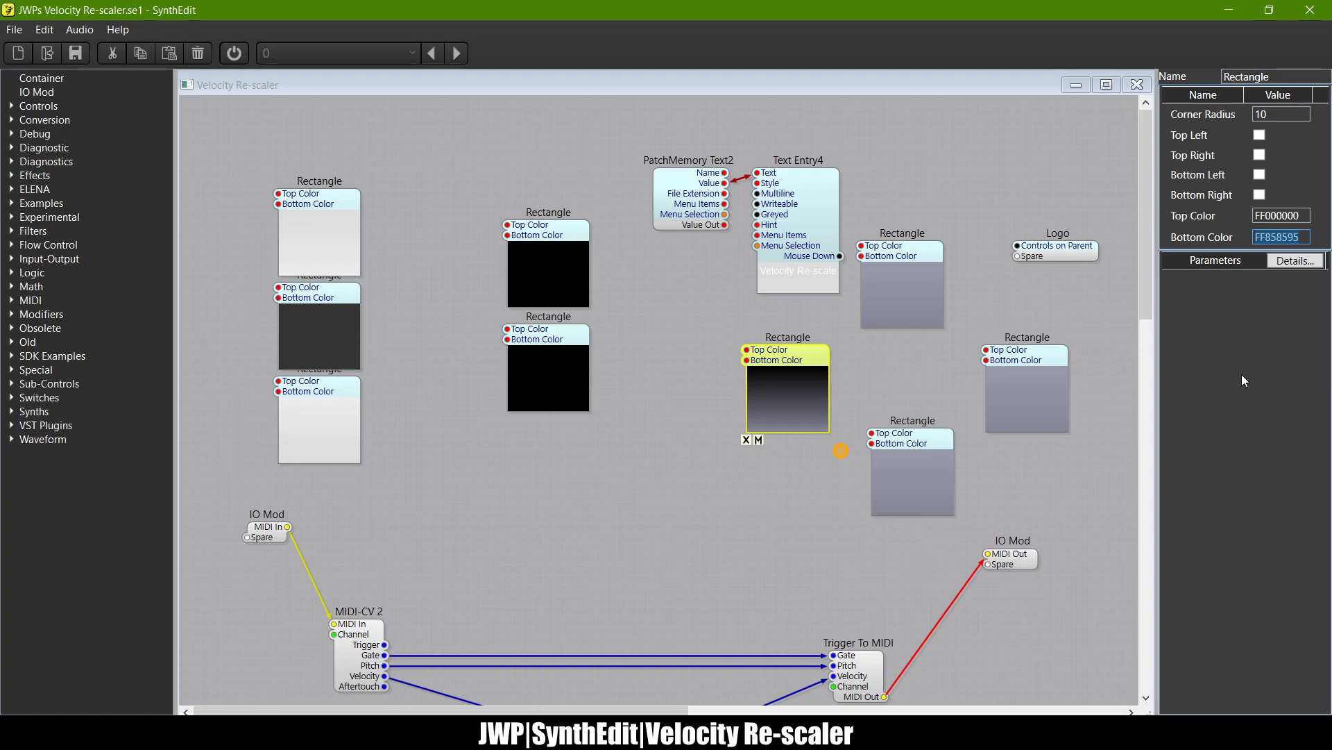
{"action": "type", "text": "77FFFFFF"}
{"action": "key", "text": "Tab"}
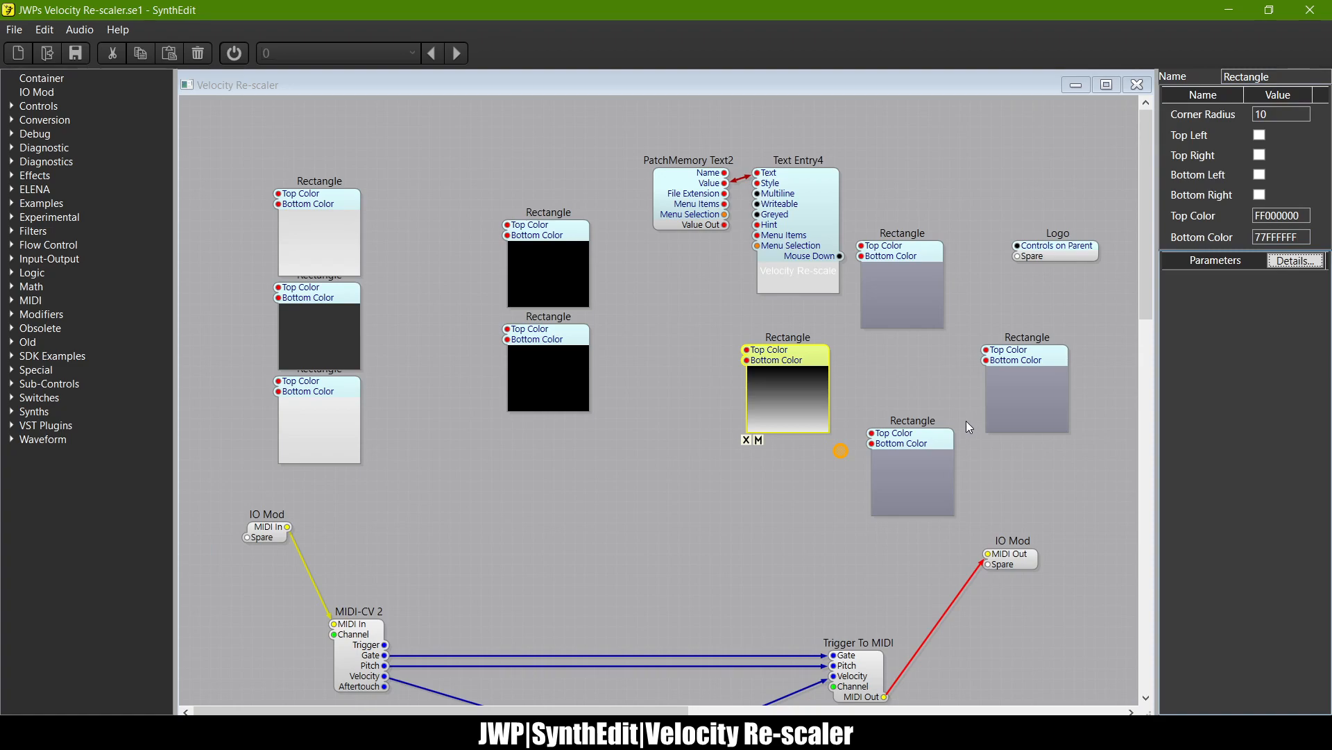
Step: Rearrange the structure by moving the connected PatchMemory Text2 and Text Entry4 above the two black rectangles and shifting those rectangles down
{"action": "left_click", "coordinate": [1020, 372]}
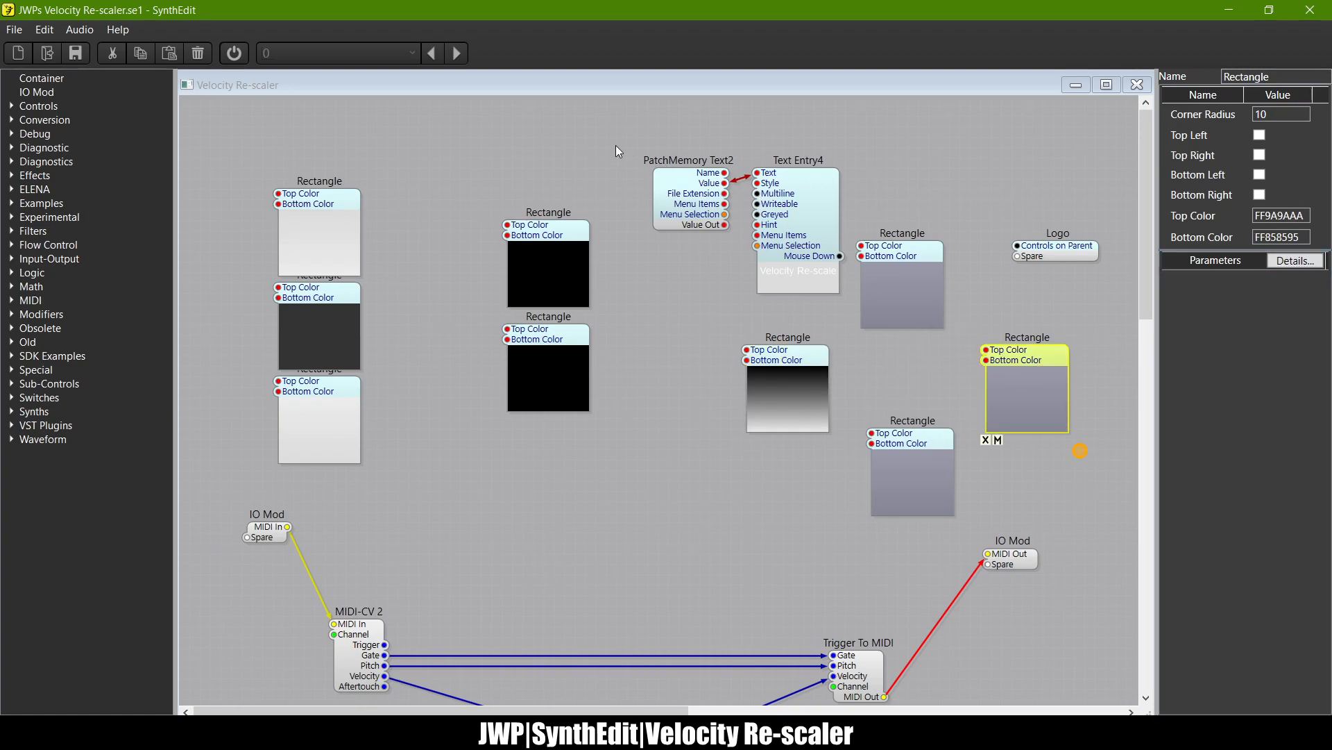
{"action": "left_click_drag", "start_coordinate": [601, 142], "coordinate": [851, 313]}
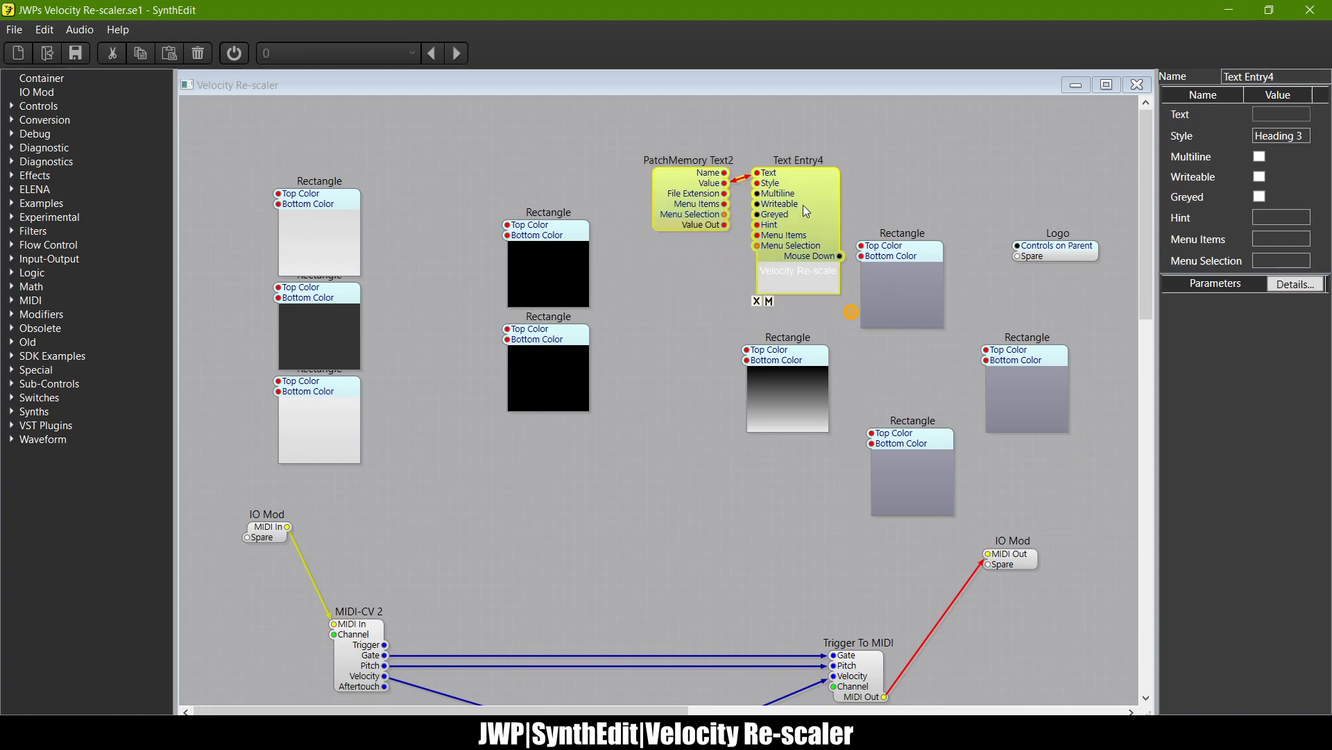
{"action": "left_click_drag", "start_coordinate": [802, 206], "coordinate": [662, 161]}
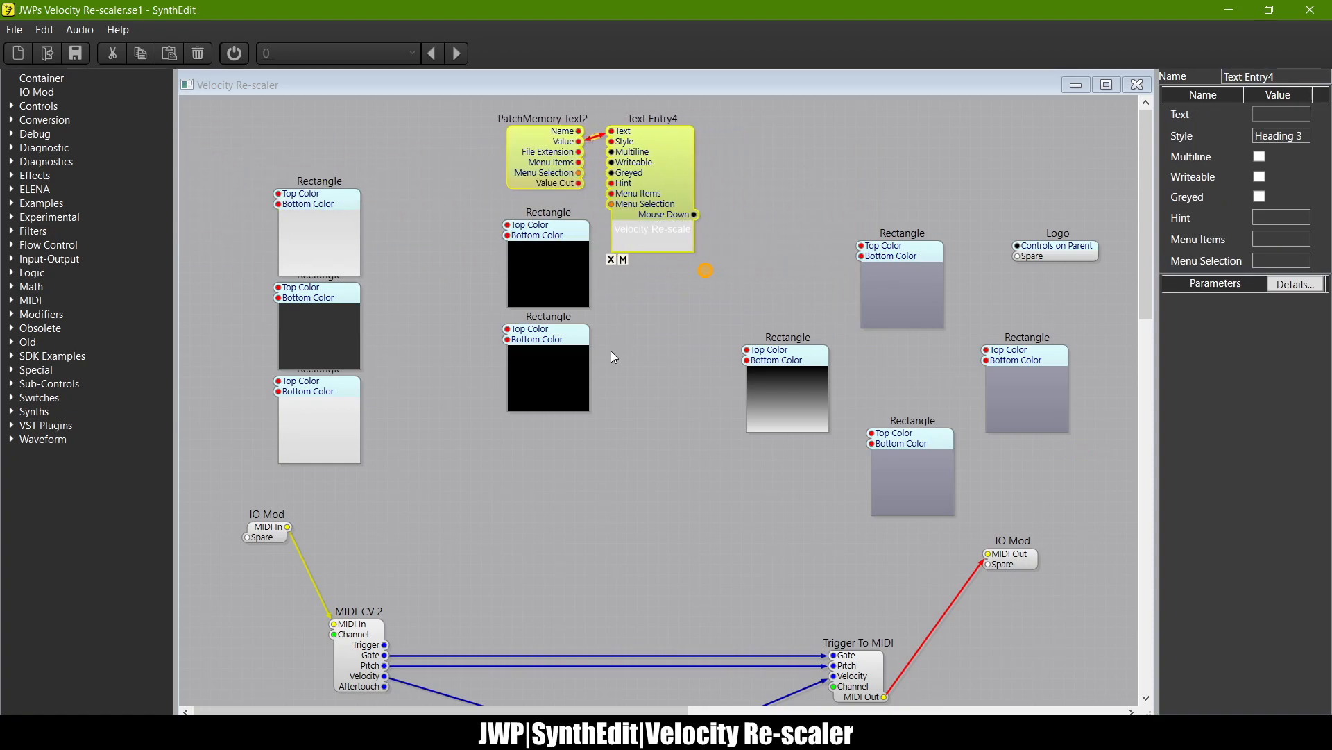
{"action": "left_click_drag", "start_coordinate": [597, 452], "coordinate": [493, 220]}
{"action": "left_click_drag", "start_coordinate": [545, 347], "coordinate": [483, 424]}
{"action": "left_click_drag", "start_coordinate": [745, 278], "coordinate": [478, 101]}
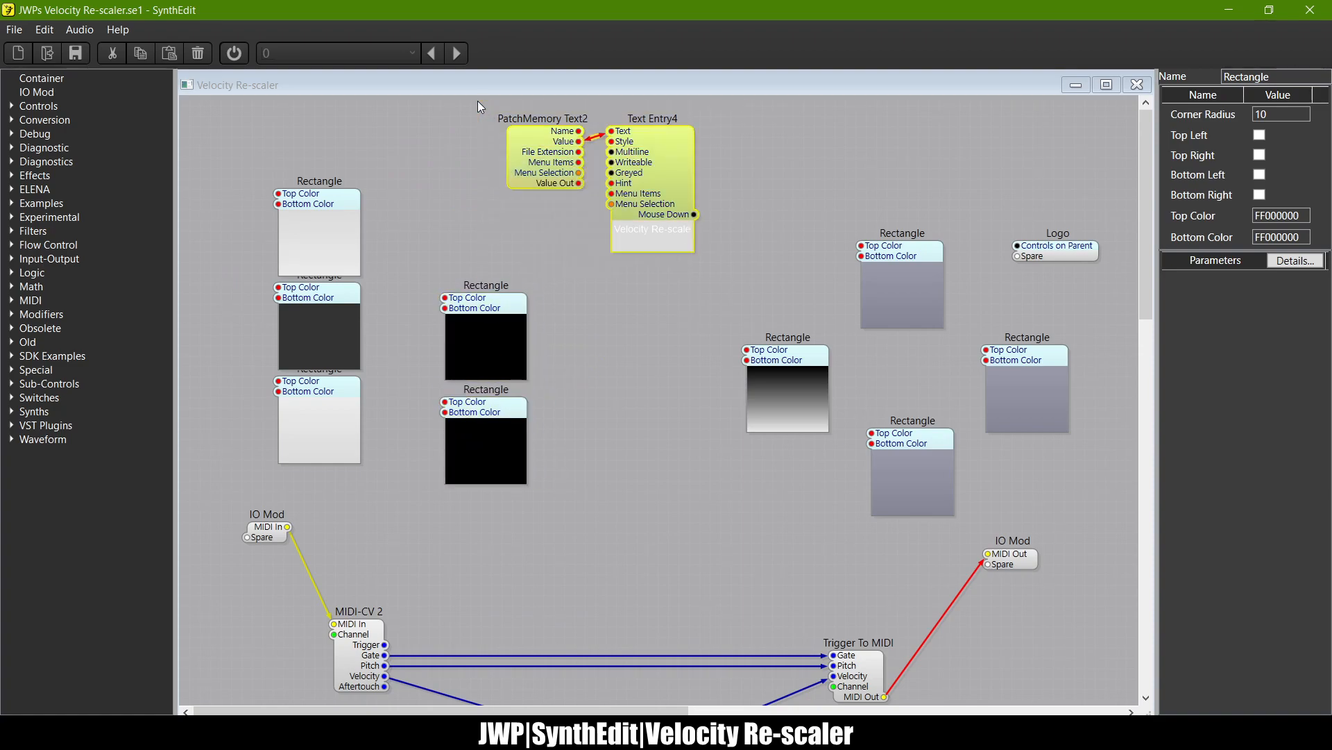
{"action": "left_click_drag", "start_coordinate": [542, 172], "coordinate": [407, 162]}
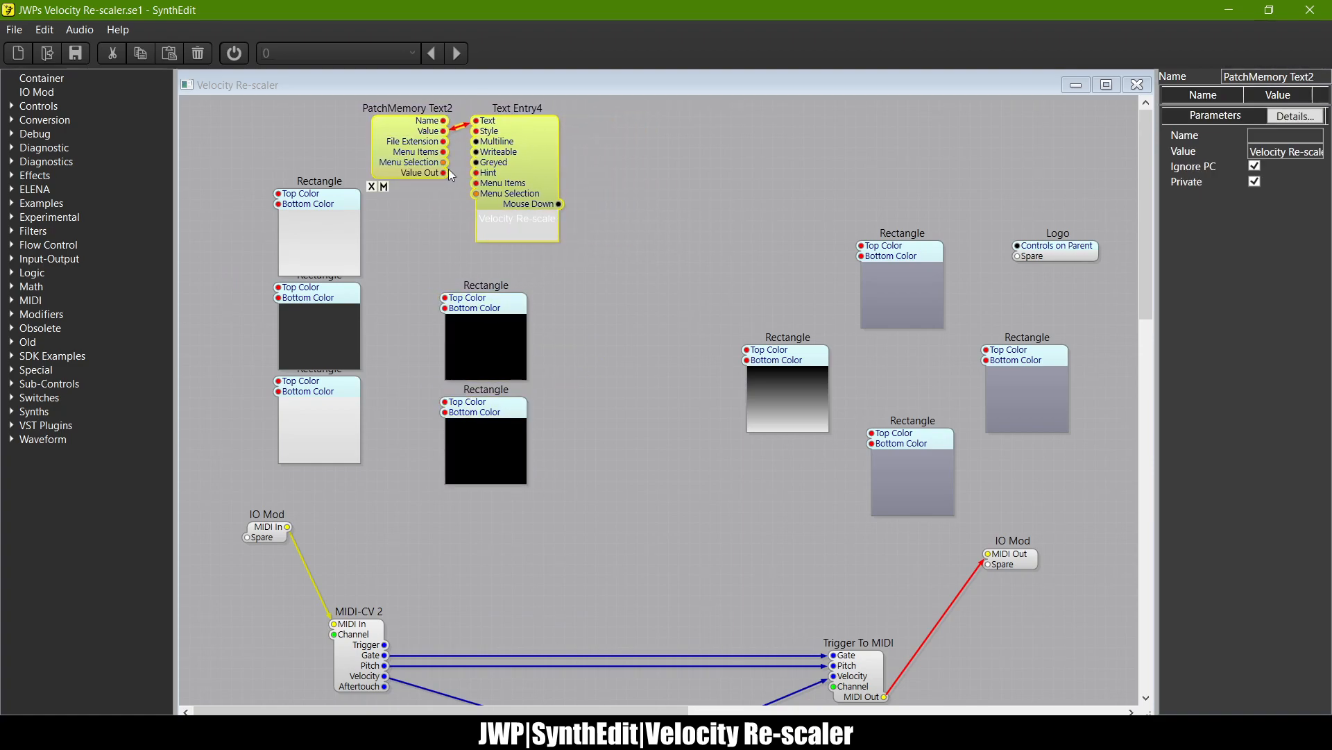
Step: Move the black-to-white gradient rectangle away from the purple rectangles and duplicate it
{"action": "left_click", "coordinate": [670, 335]}
{"action": "left_click_drag", "start_coordinate": [772, 351], "coordinate": [682, 348]}
{"action": "key", "text": "ctrl+c"}
{"action": "key", "text": "ctrl+v"}
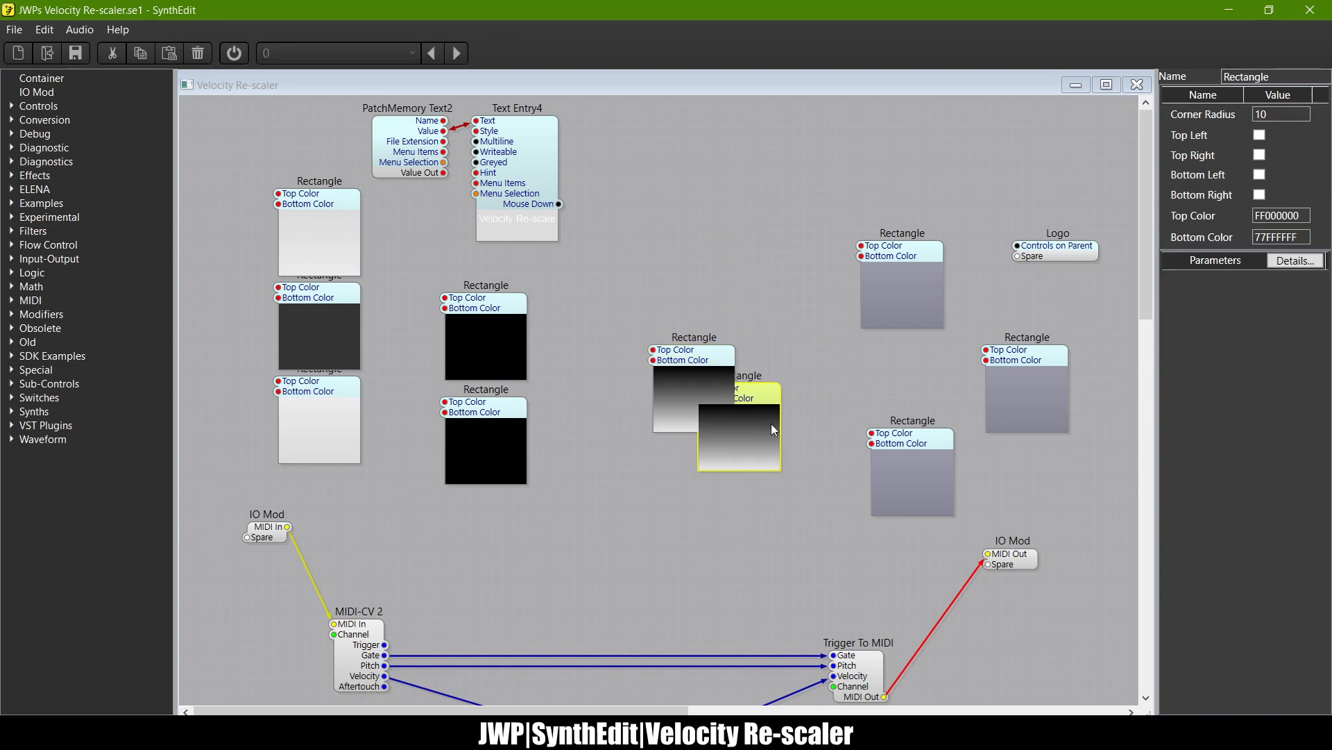
Step: Place the duplicated black-to-white gradient rectangle directly below the original in the Velocity Re-scaler structure
{"action": "left_click_drag", "start_coordinate": [761, 401], "coordinate": [746, 565]}
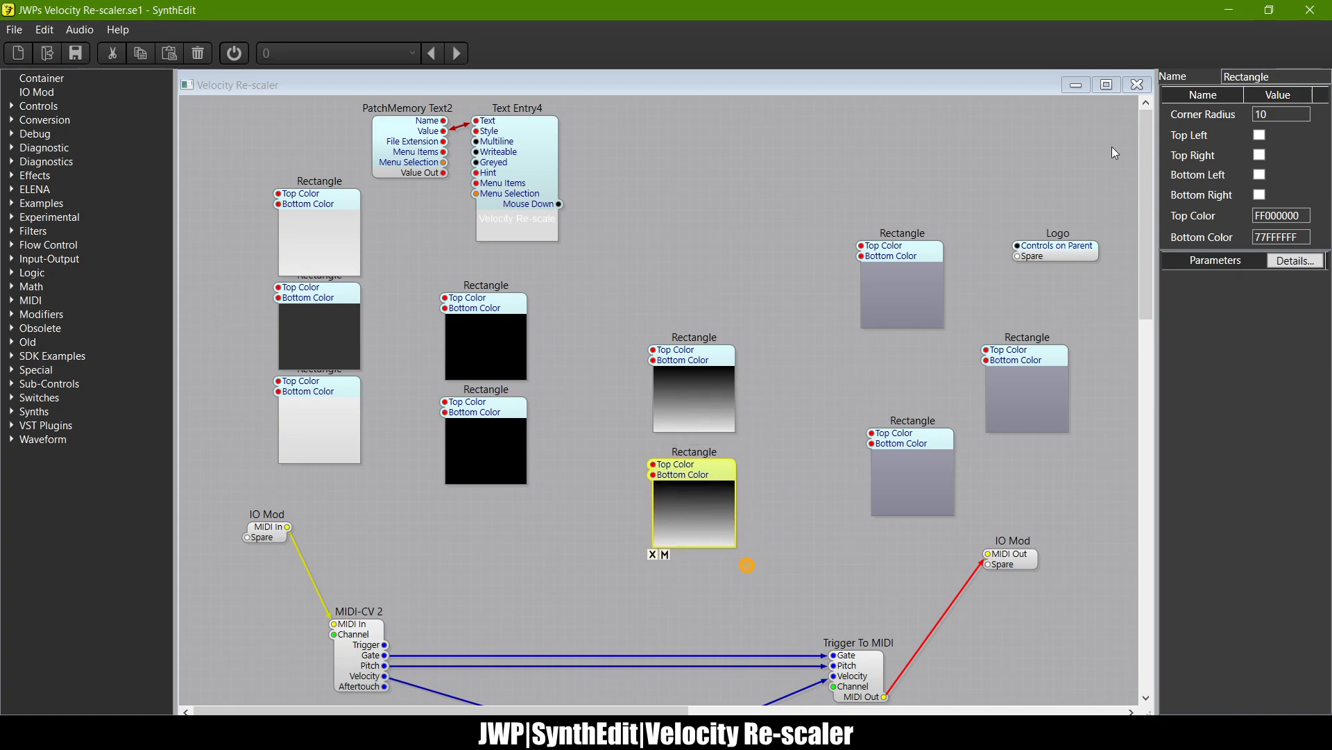
Step: Close the Velocity Re-scaler structure and delete MIDI In, JWP's Sampler and Sound Out from the Main structure
{"action": "left_click", "coordinate": [1137, 84]}
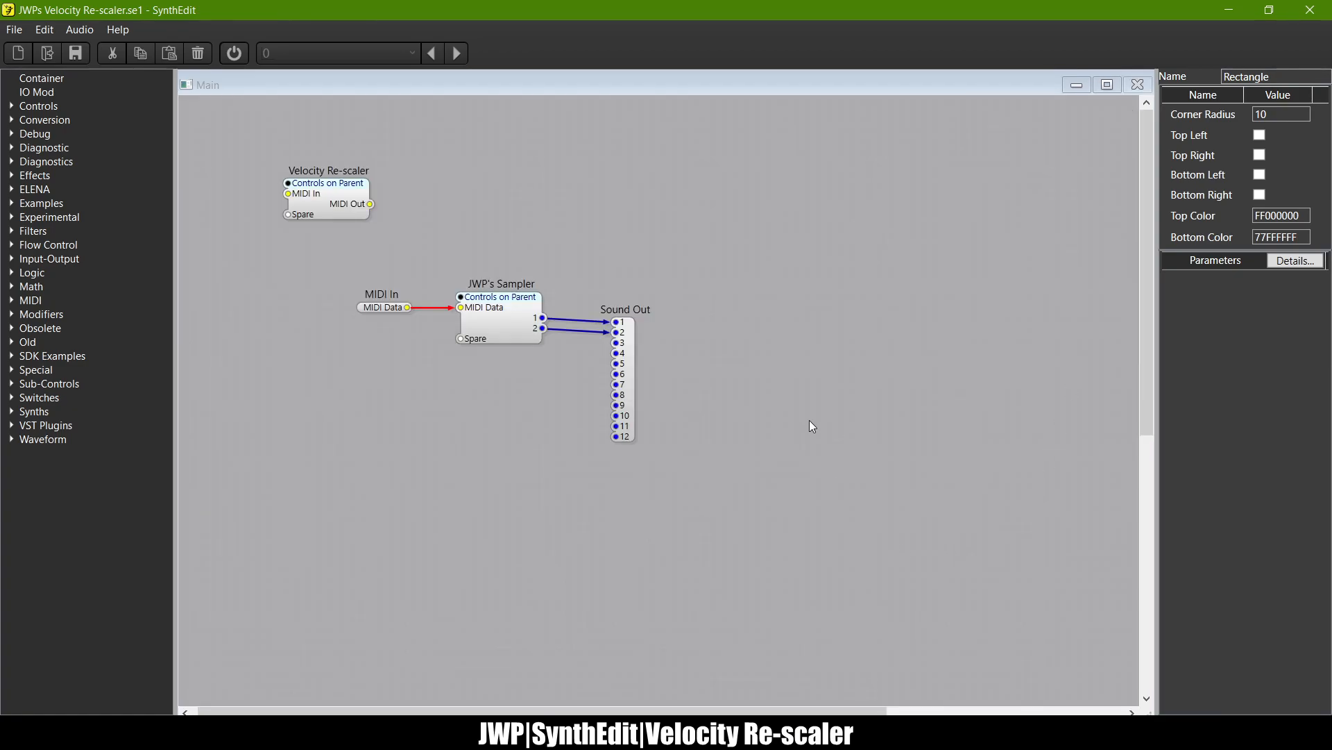
{"action": "left_click_drag", "start_coordinate": [712, 452], "coordinate": [326, 251]}
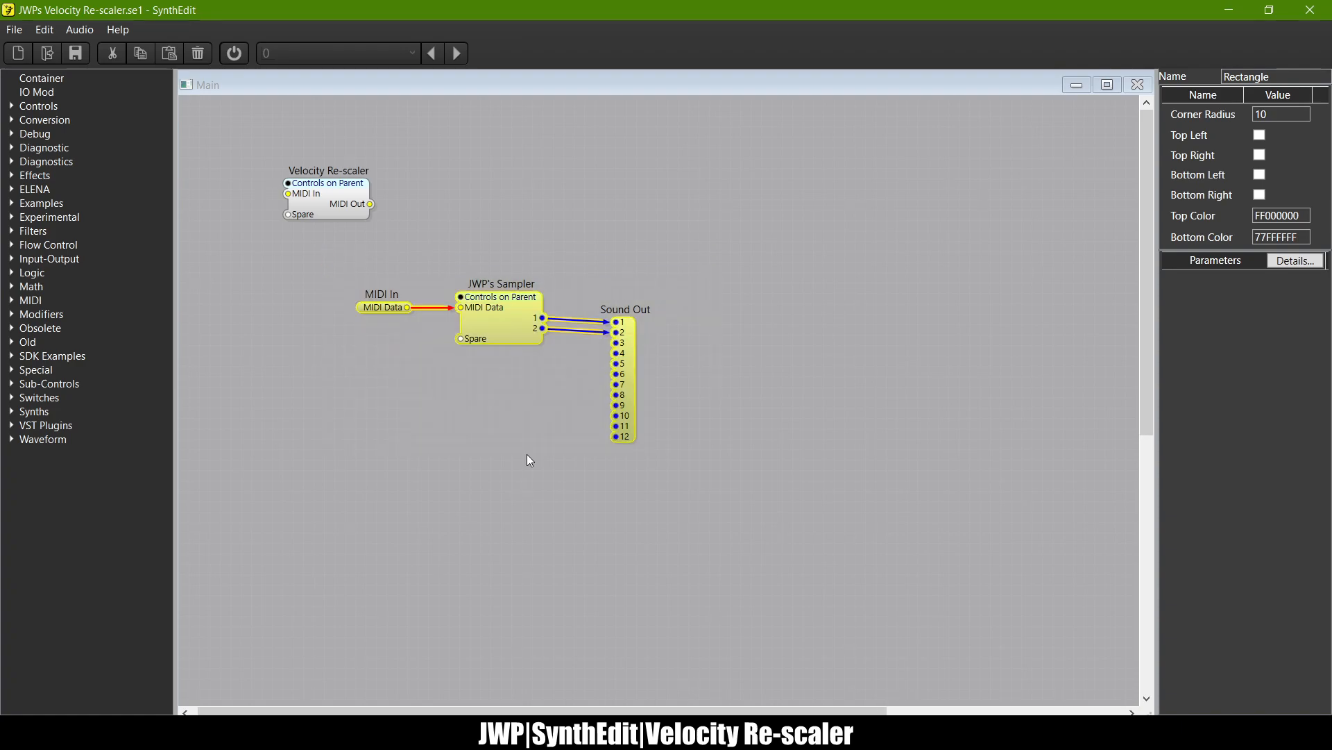
{"action": "key", "text": "Delete"}
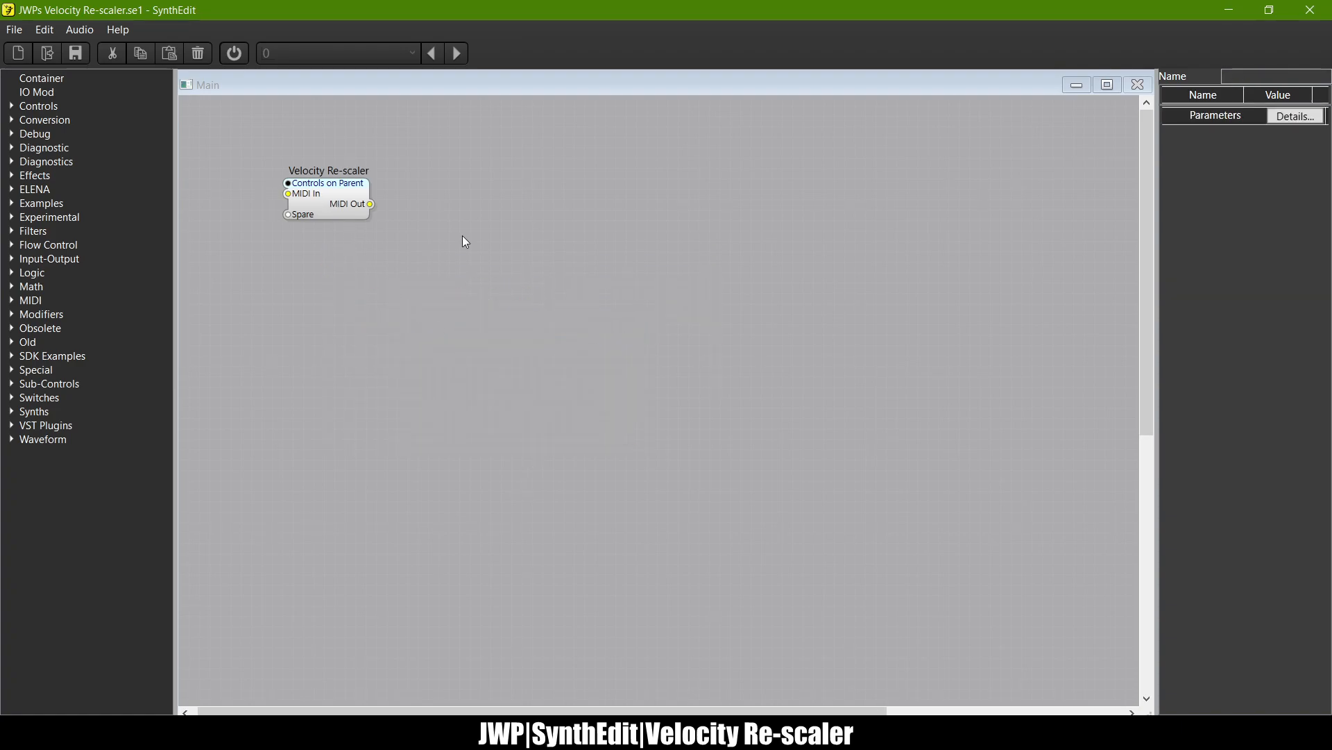
Step: Inside the Velocity Re-scaler, set the lower gradient rectangle's Top Color to 77FFFFFF and Bottom Color to FF000000
{"action": "double_click", "coordinate": [319, 198]}
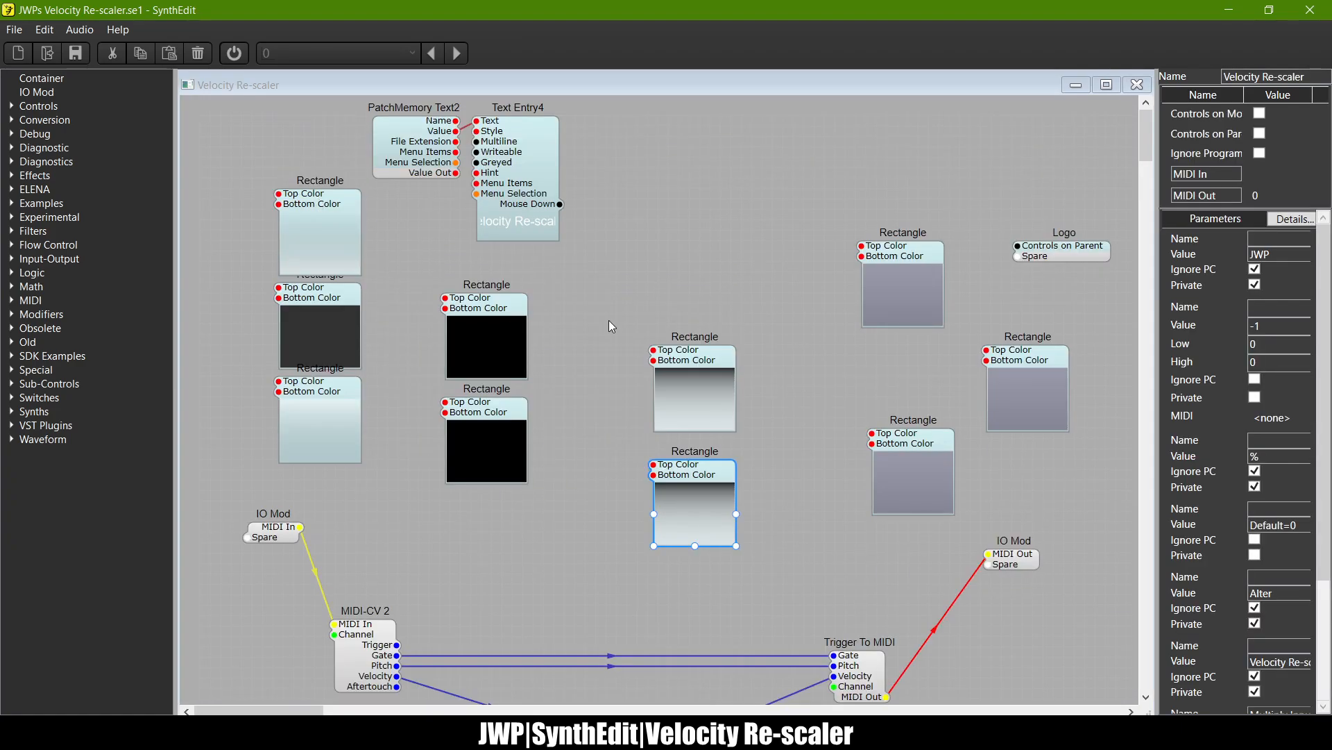
{"action": "left_click", "coordinate": [722, 490]}
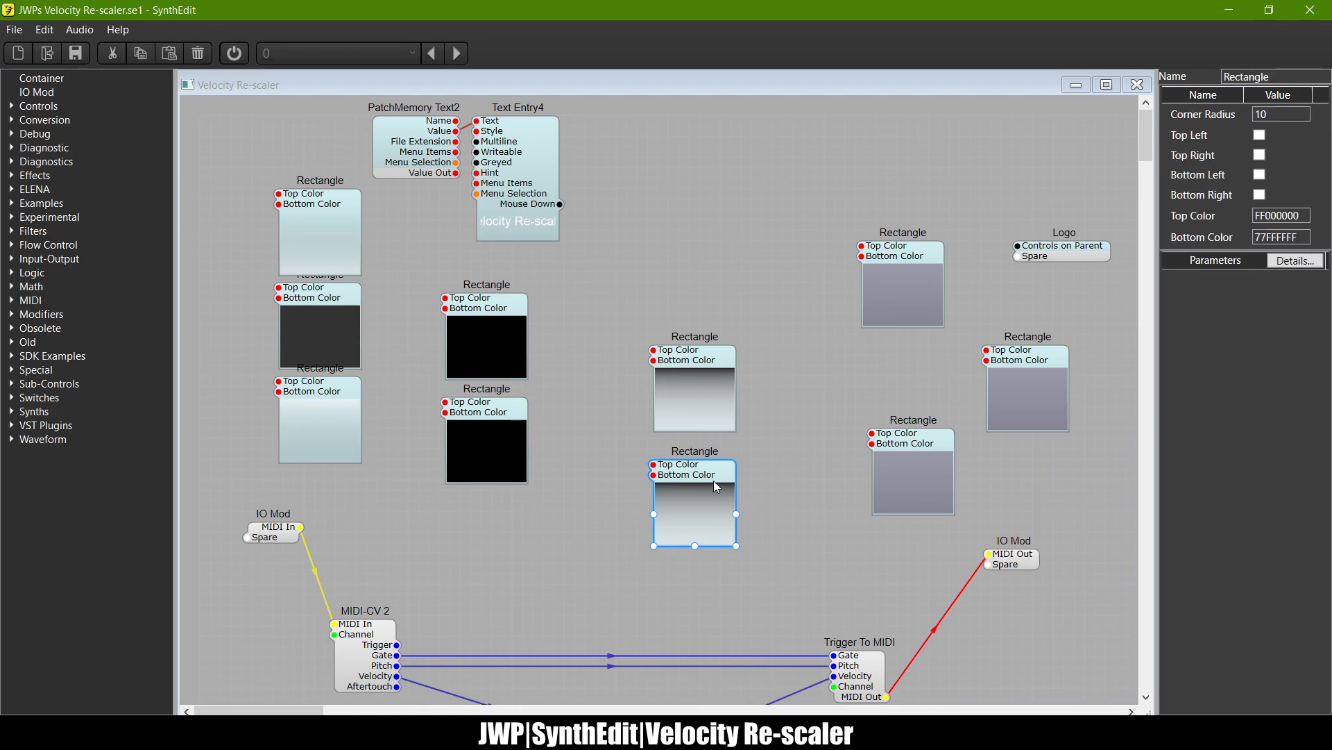
{"action": "left_click", "coordinate": [1270, 237]}
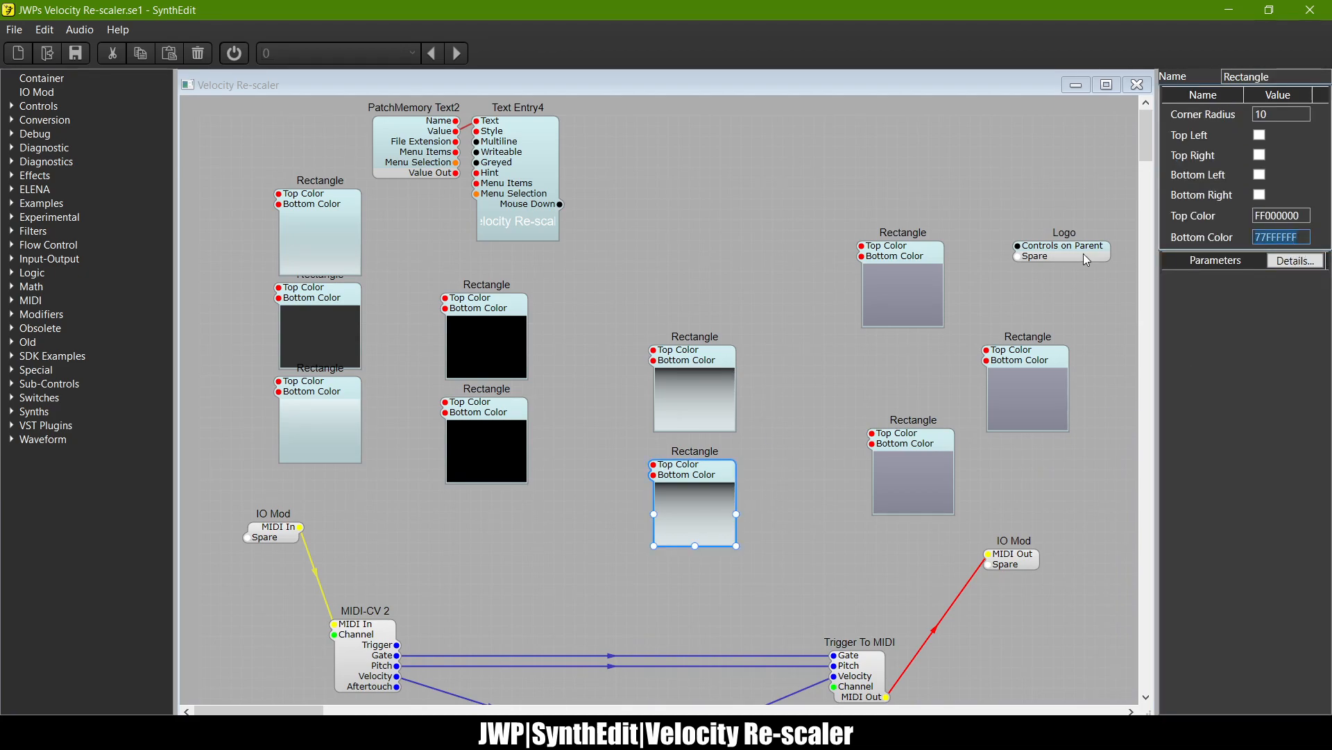
{"action": "left_click", "coordinate": [1297, 215]}
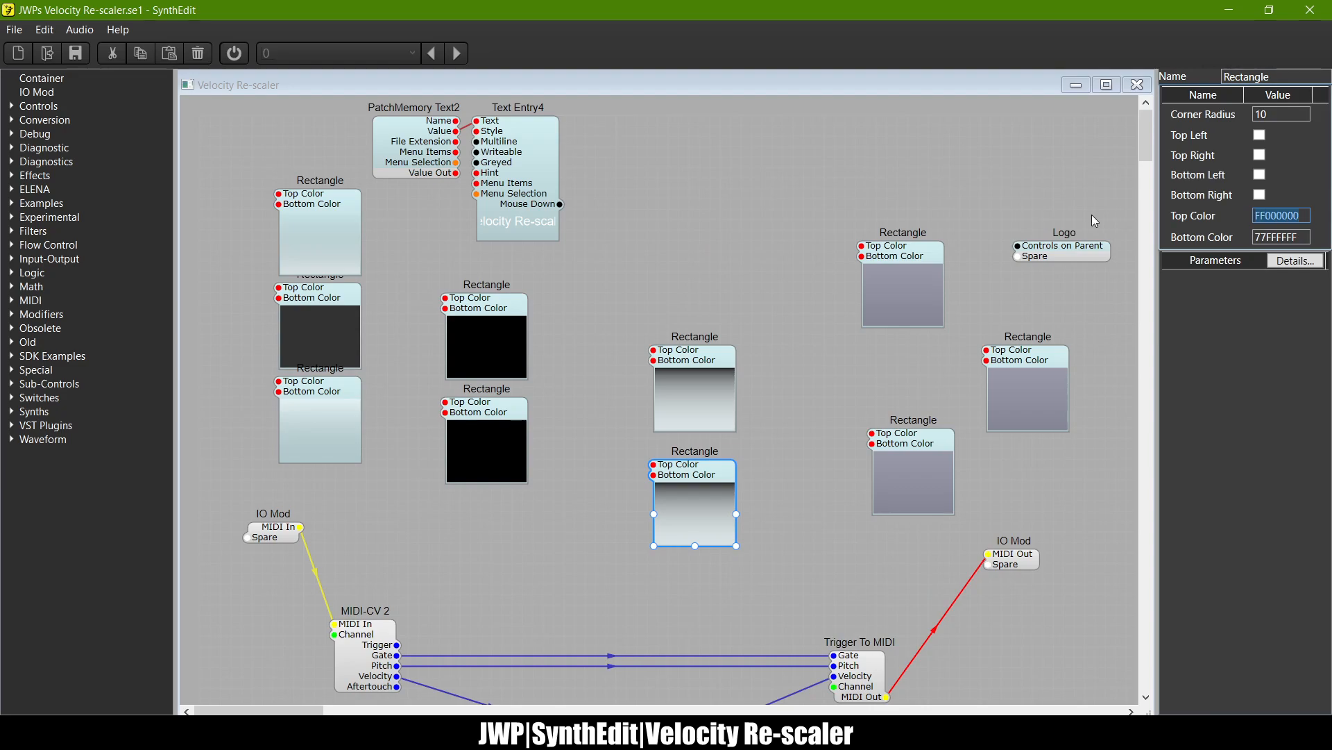
{"action": "key", "text": "ctrl+v"}
{"action": "key", "text": "Tab"}
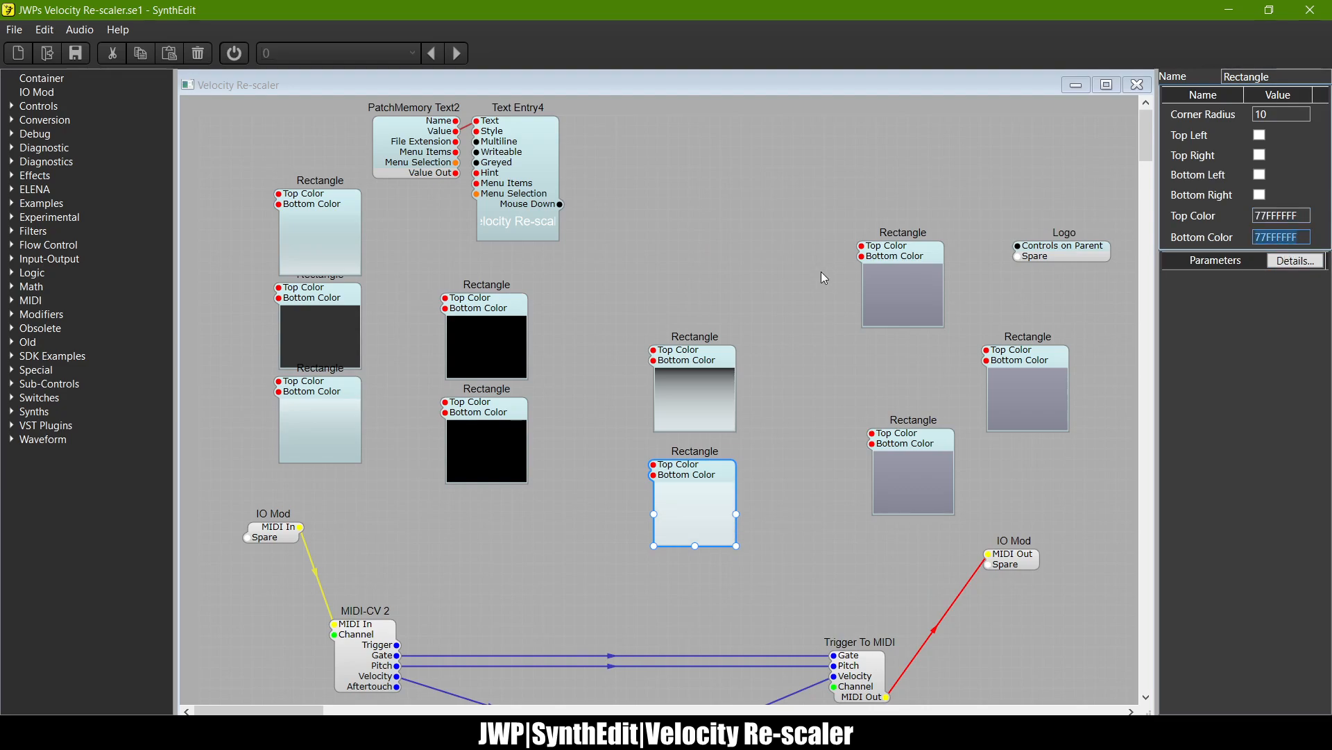
{"action": "type", "text": "FF000000"}
{"action": "key", "text": "Tab"}
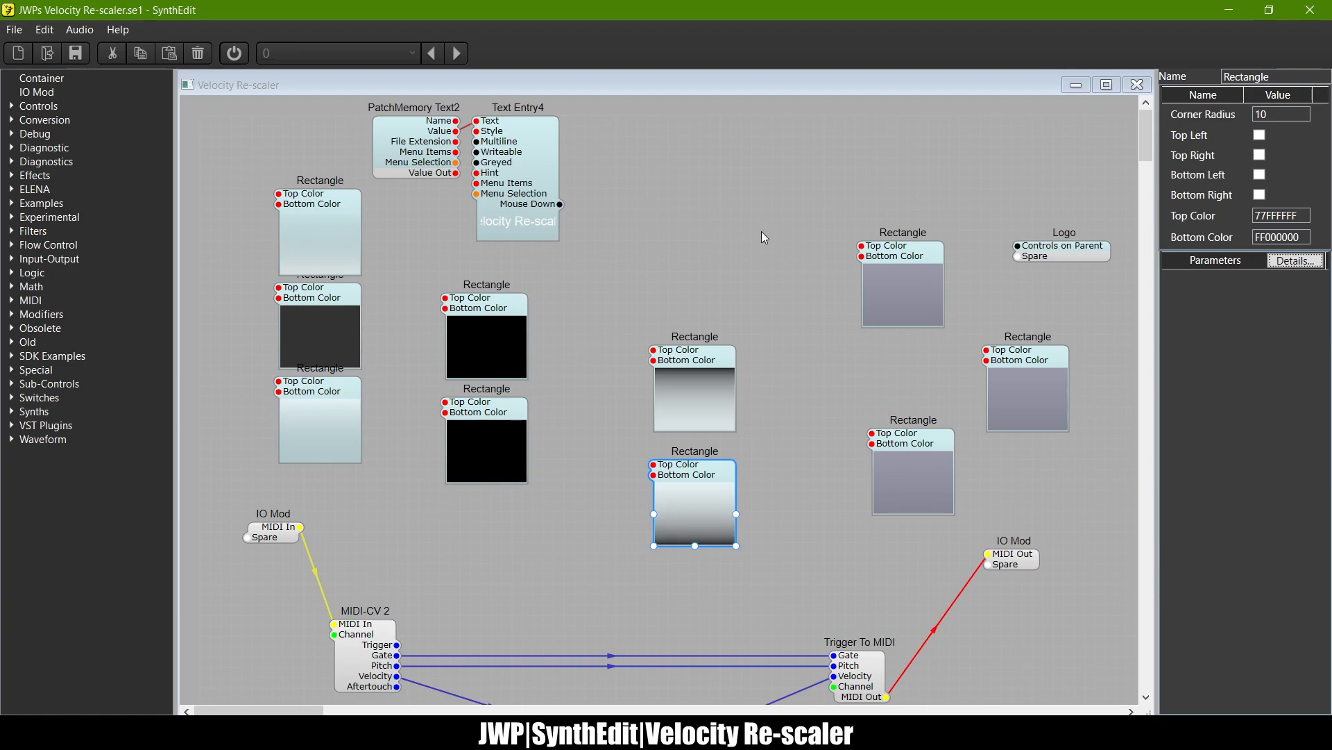
{"action": "left_click", "coordinate": [762, 234]}
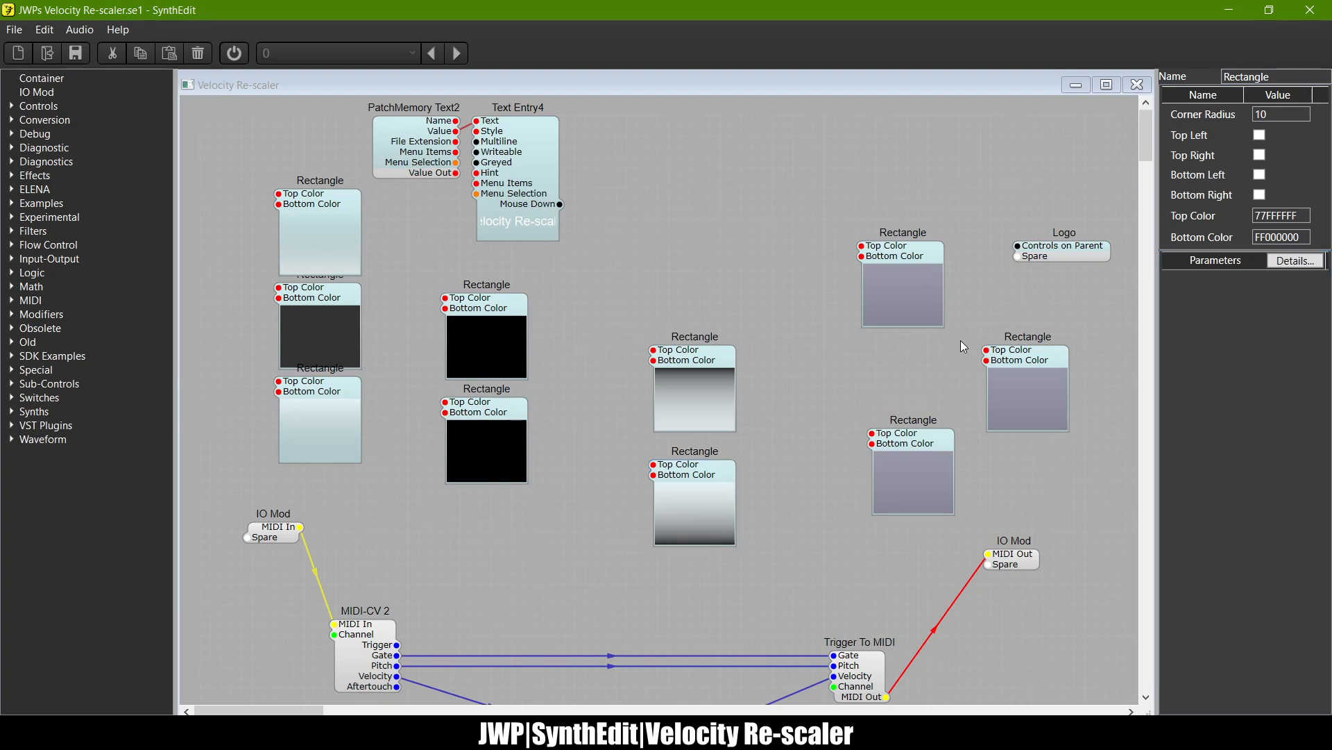
Step: Duplicate the upper black rectangle in the structure and move the copy aside near the gradient rectangles
{"action": "left_click", "coordinate": [922, 267]}
{"action": "left_click", "coordinate": [498, 314]}
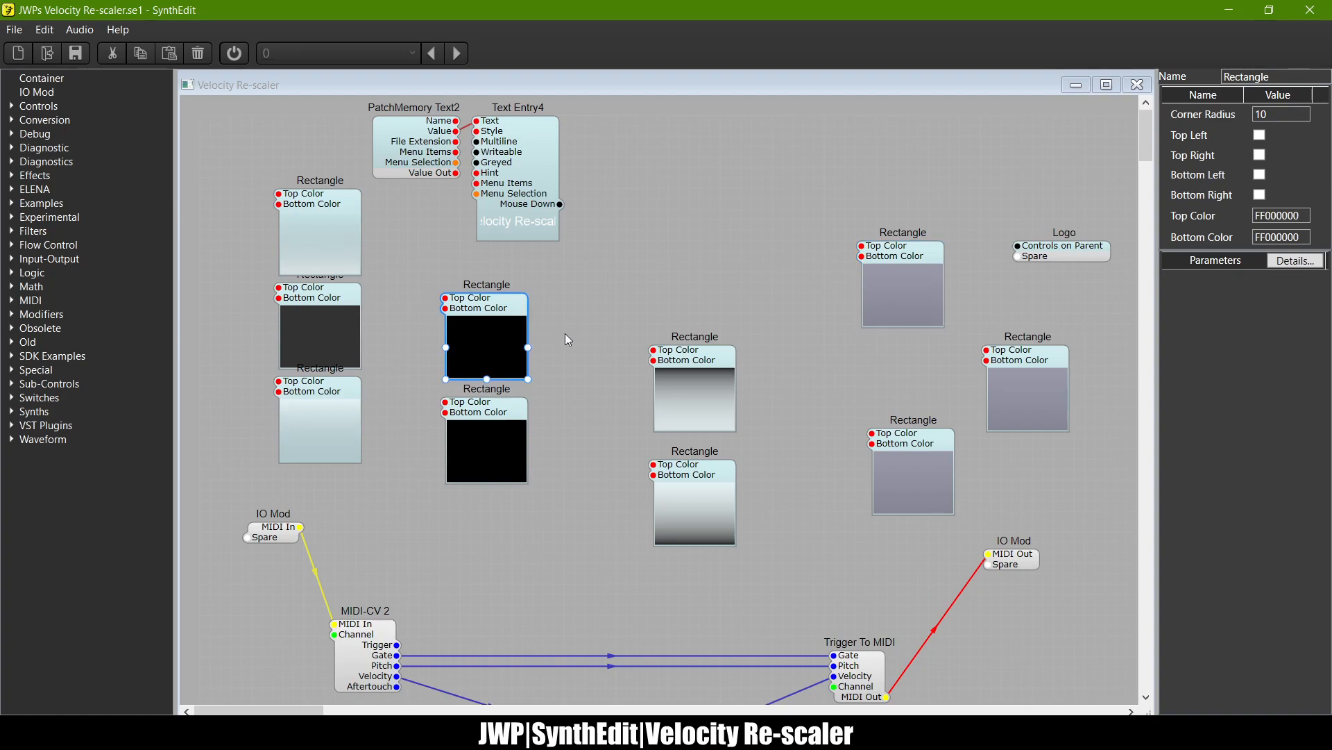
{"action": "left_click", "coordinate": [568, 335]}
{"action": "key", "text": "ctrl+v"}
{"action": "left_click_drag", "start_coordinate": [588, 353], "coordinate": [811, 395]}
{"action": "left_click", "coordinate": [757, 240]}
Step: Try the white-to-black gradient rectangle on the panel against its left edge, just beneath the second divider line
{"action": "key", "text": "ctrl+Tab"}
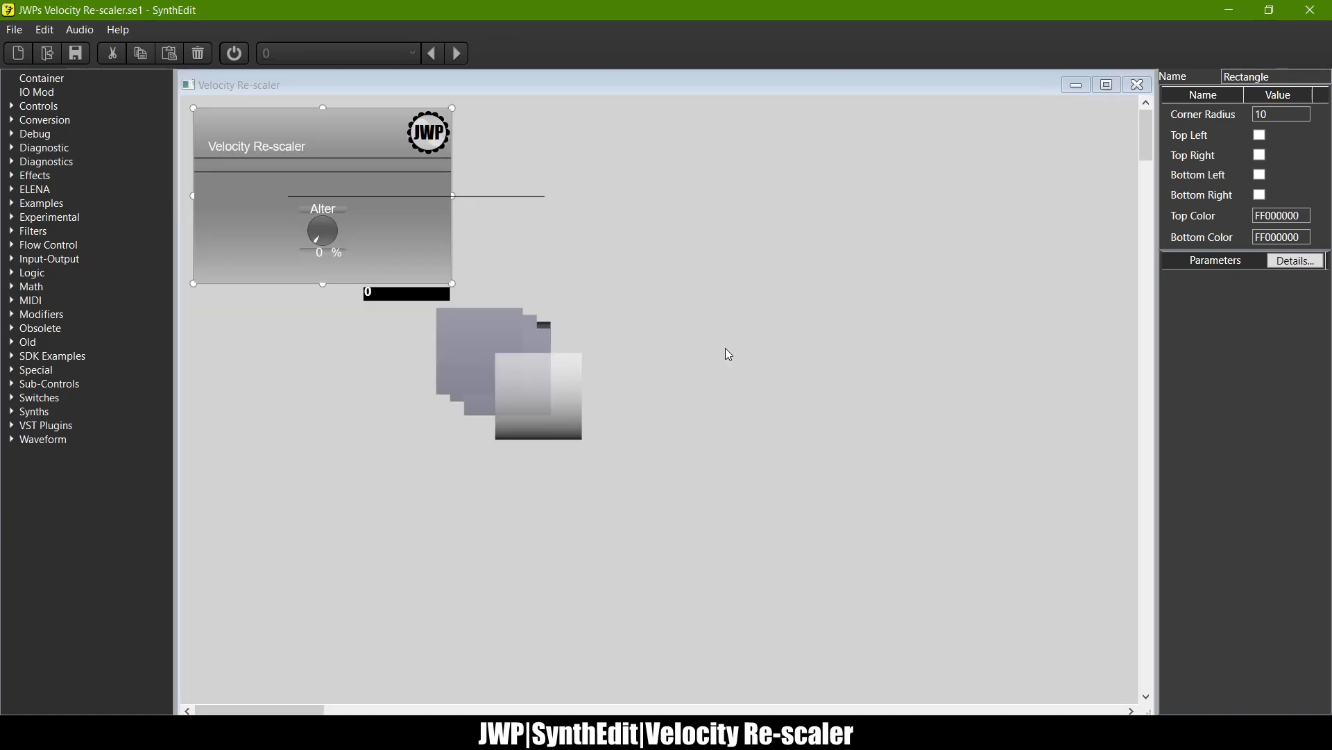
{"action": "left_click", "coordinate": [543, 375]}
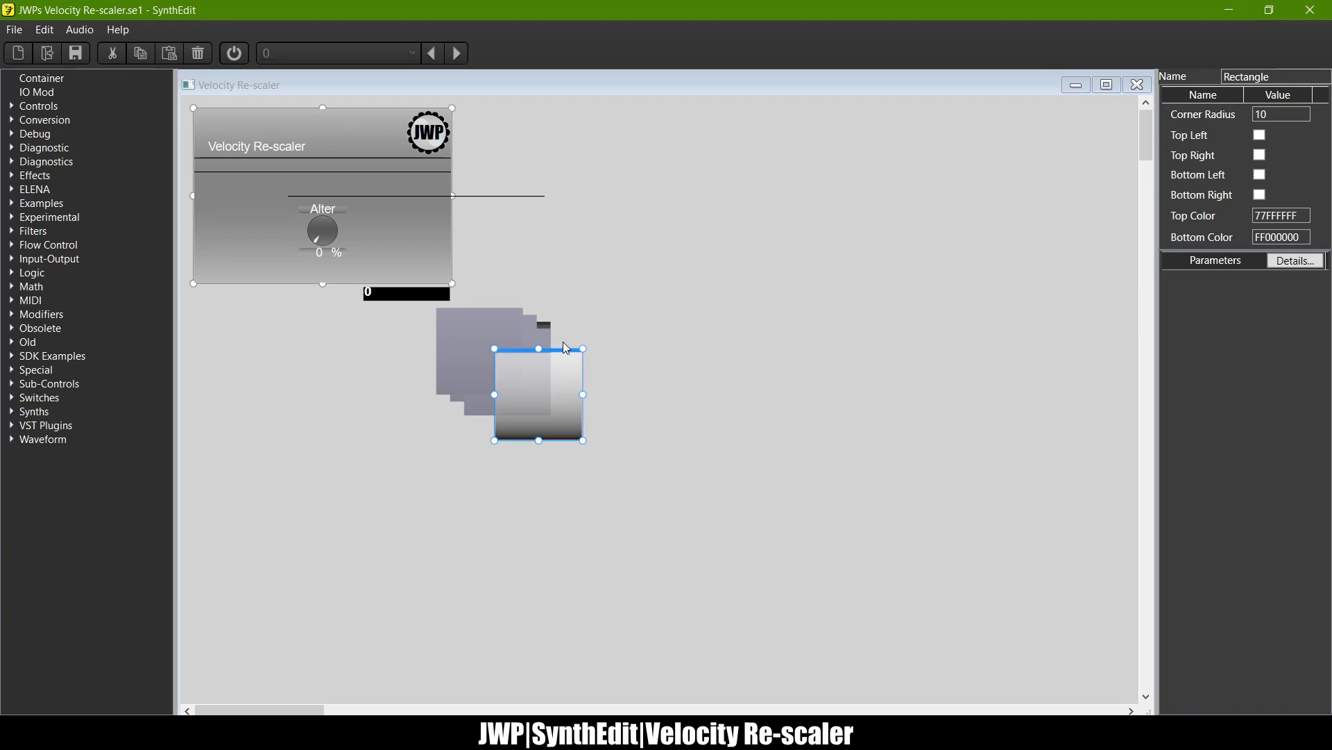
{"action": "left_click", "coordinate": [563, 341]}
{"action": "left_click", "coordinate": [548, 369]}
{"action": "left_click", "coordinate": [558, 350]}
{"action": "left_click", "coordinate": [556, 376]}
{"action": "left_click_drag", "start_coordinate": [557, 349], "coordinate": [261, 180]}
{"action": "scroll", "coordinate": [261, 181], "scroll_direction": "up", "scroll_amount": 3}
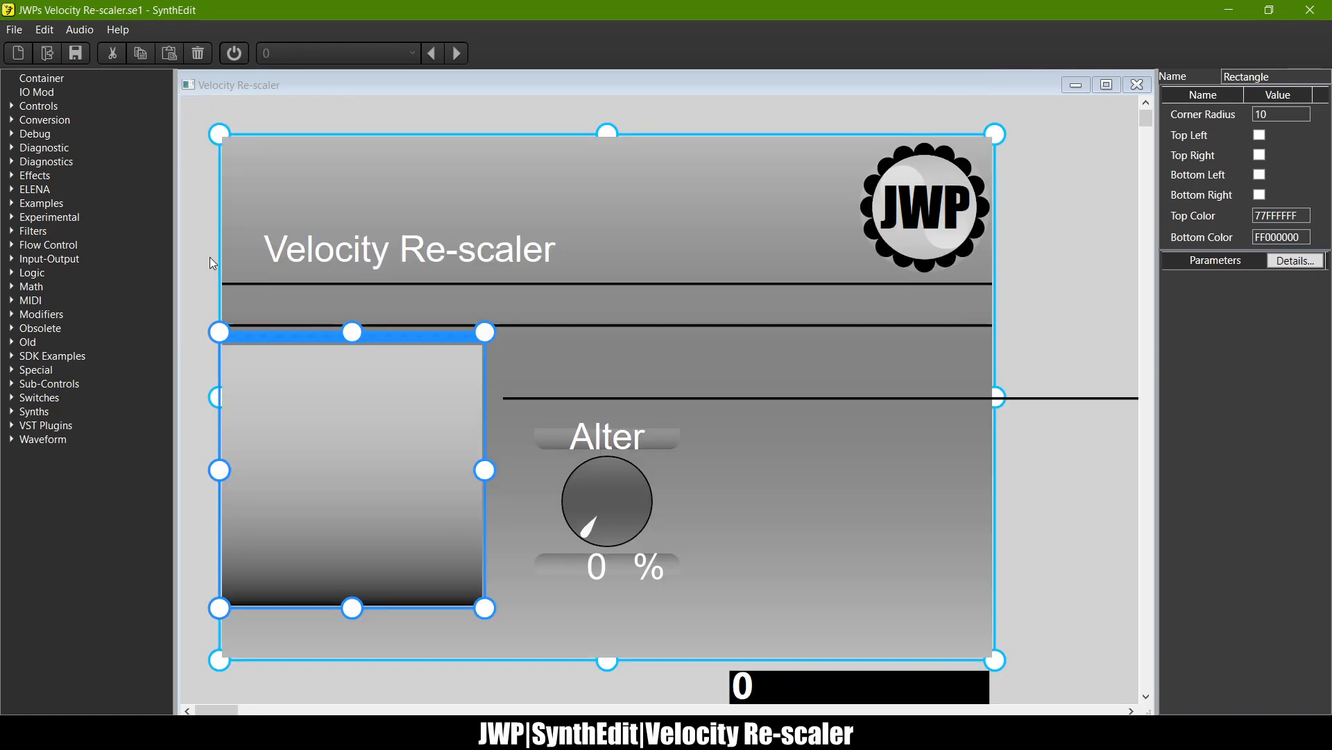
Step: Move both gradient rectangles into the empty area right of the panel and pull the frontmost purple rectangle down and left
{"action": "left_click_drag", "start_coordinate": [399, 340], "coordinate": [983, 465]}
{"action": "scroll", "coordinate": [982, 465], "scroll_direction": "down", "scroll_amount": 3}
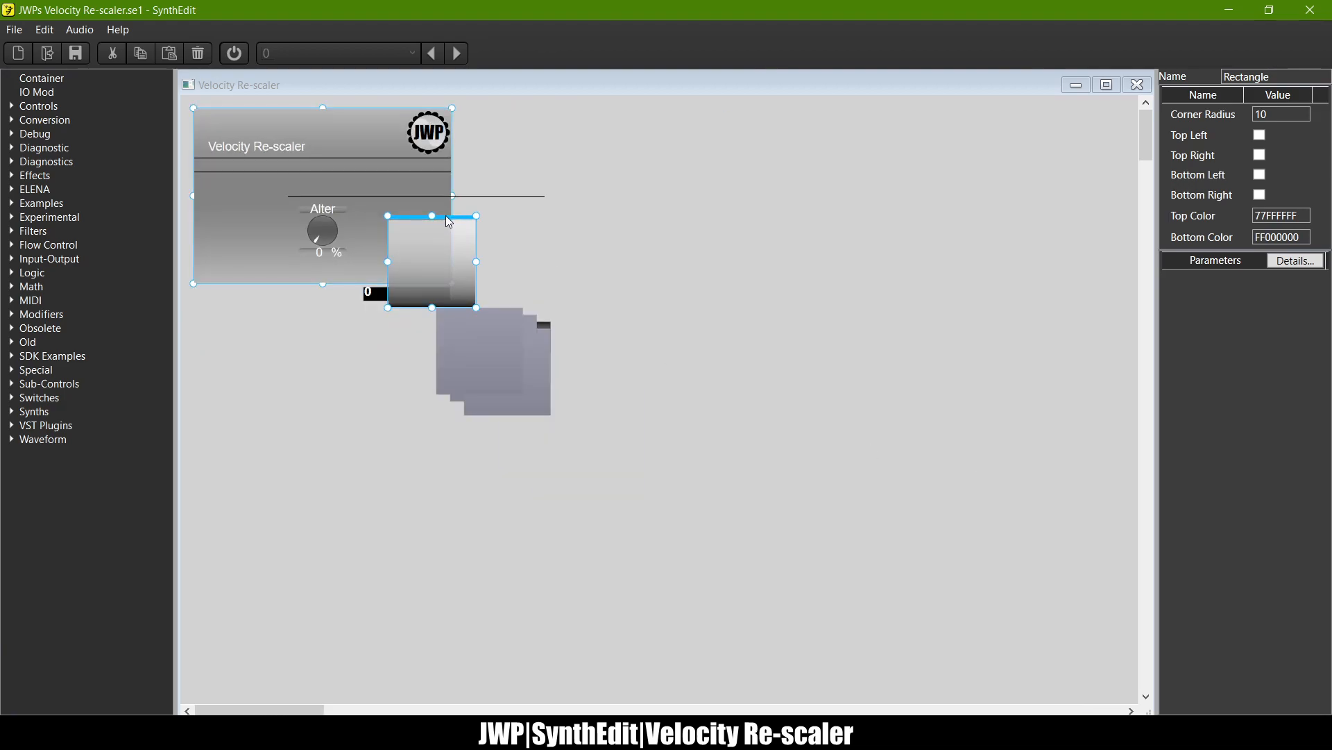
{"action": "left_click_drag", "start_coordinate": [446, 215], "coordinate": [744, 208]}
{"action": "left_click_drag", "start_coordinate": [542, 330], "coordinate": [906, 213]}
{"action": "left_click", "coordinate": [454, 347]}
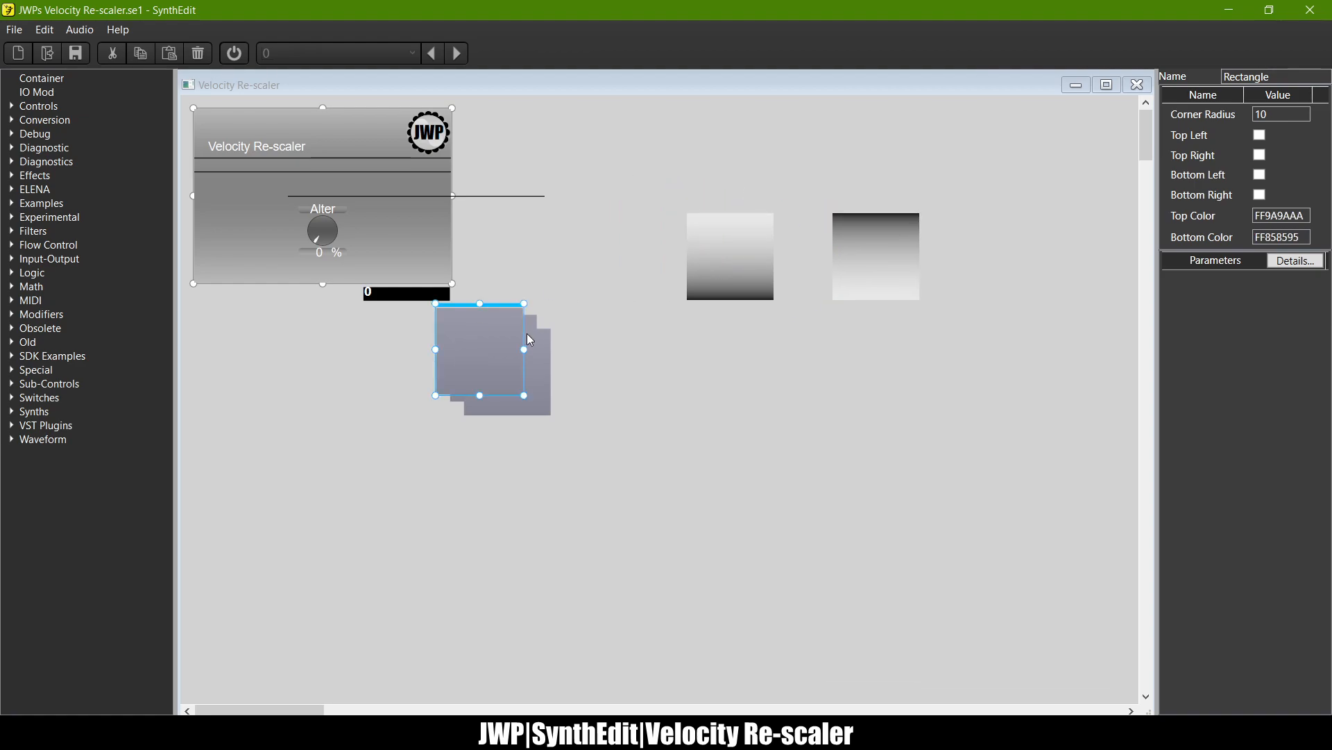
{"action": "left_click_drag", "start_coordinate": [494, 312], "coordinate": [460, 338]}
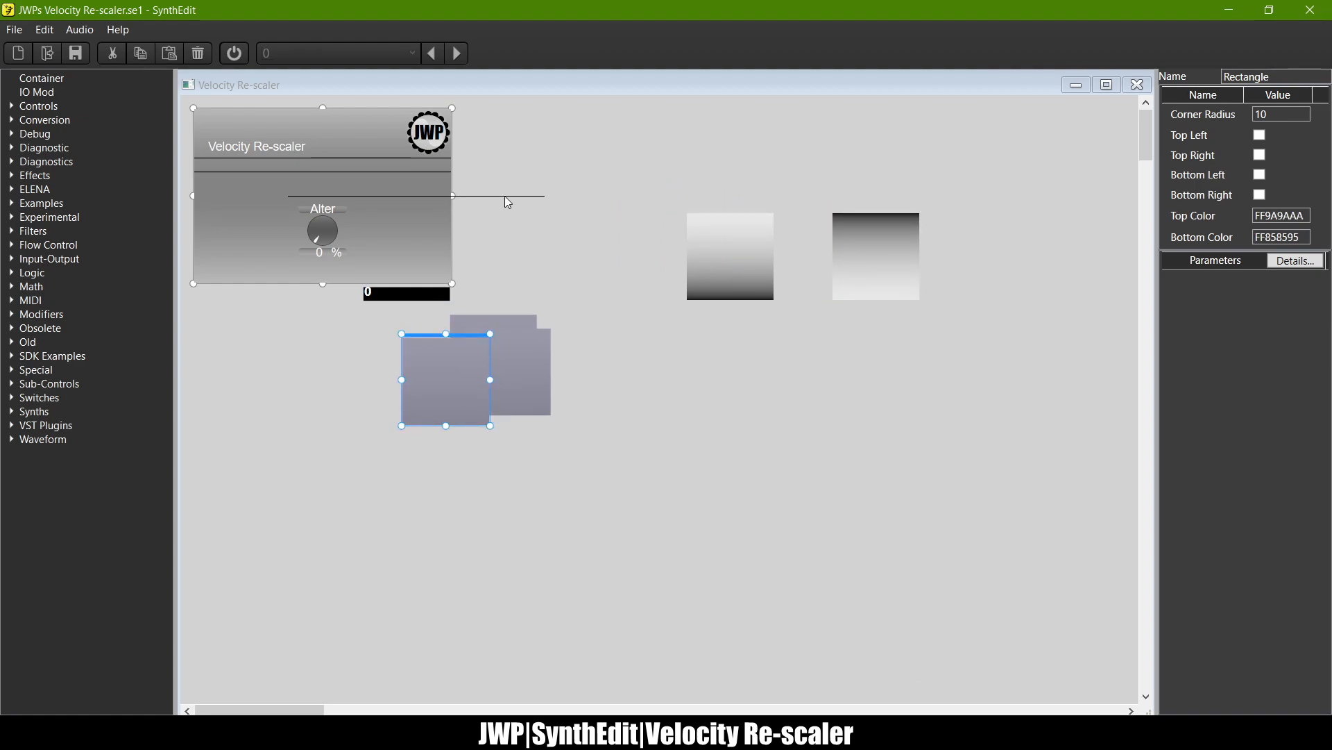
Step: Move the extra black line off the panel to its right and stretch it downward into a large black rectangle
{"action": "left_click", "coordinate": [506, 197]}
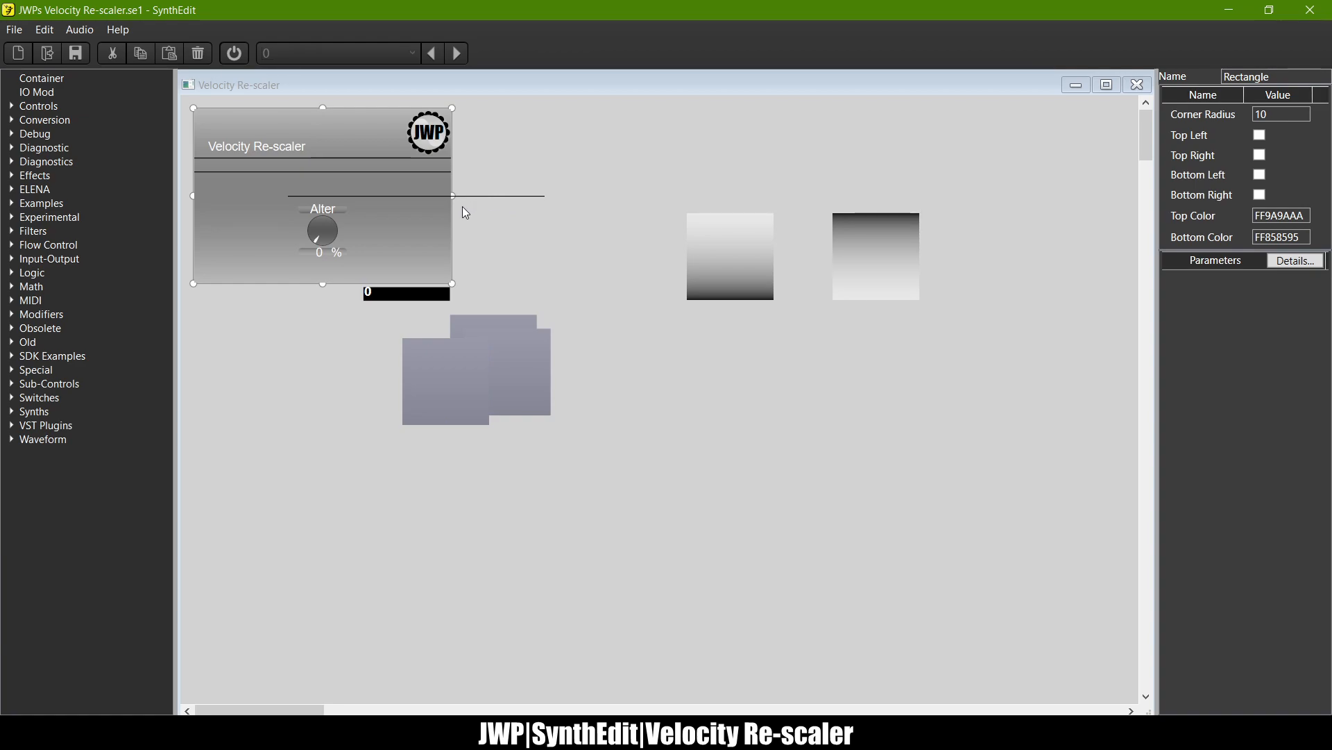
{"action": "scroll", "coordinate": [462, 206], "scroll_direction": "up", "scroll_amount": 3}
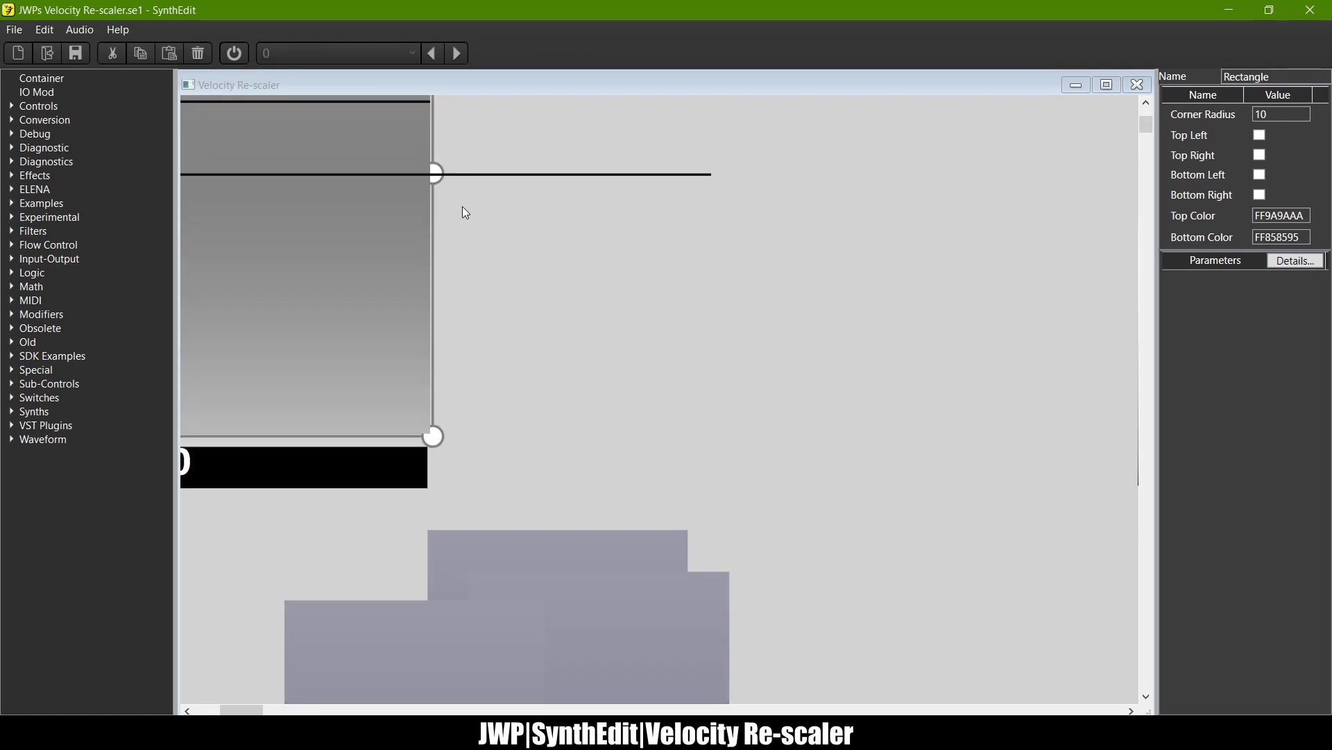
{"action": "left_click", "coordinate": [483, 177]}
{"action": "left_click_drag", "start_coordinate": [509, 168], "coordinate": [1010, 140]}
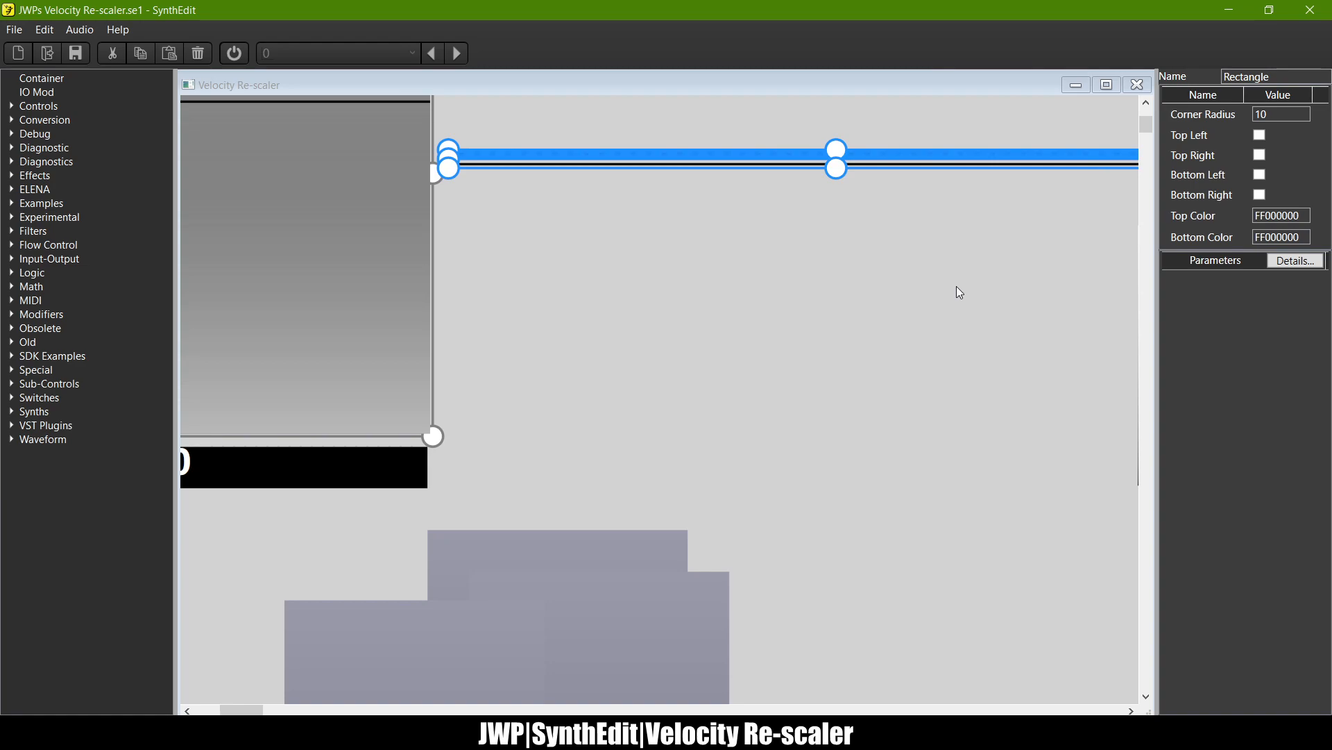
{"action": "scroll", "coordinate": [956, 286], "scroll_direction": "down", "scroll_amount": 3}
{"action": "left_click_drag", "start_coordinate": [686, 218], "coordinate": [722, 365]}
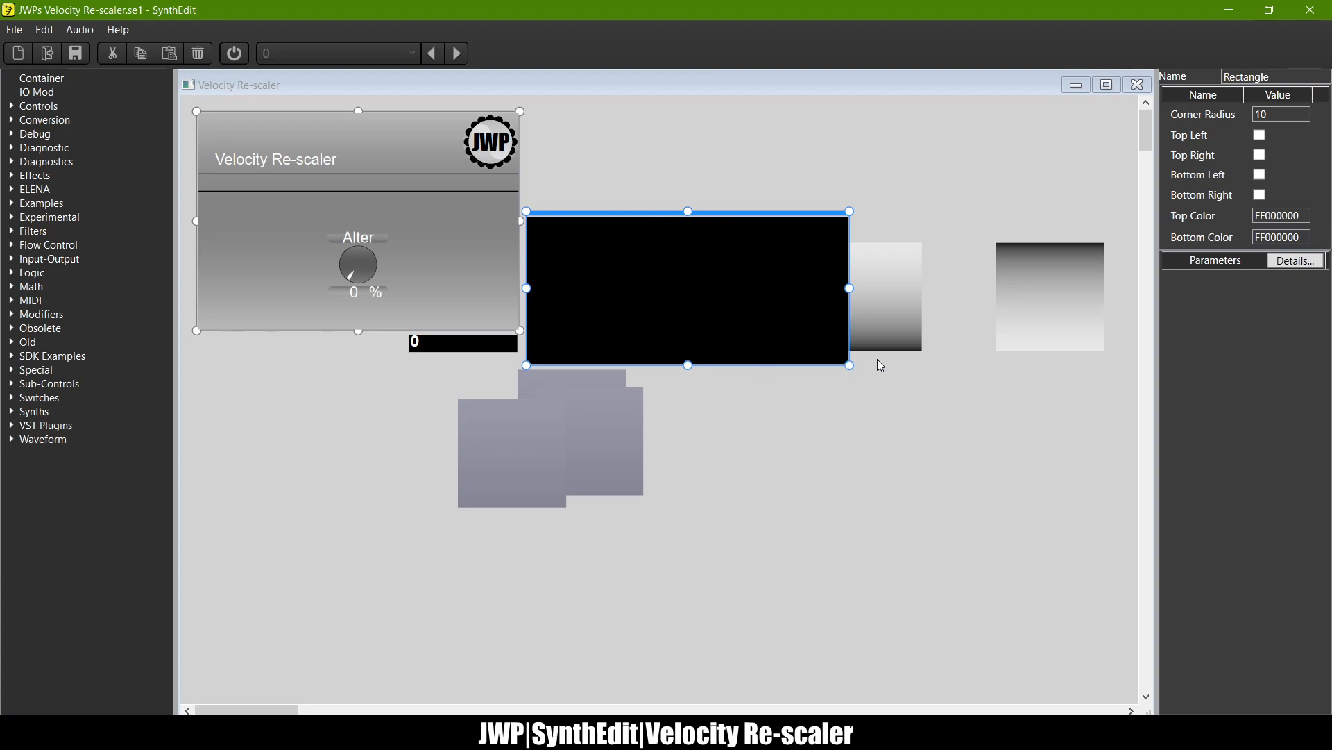
Step: Move the white-to-black gradient rectangle off the black rectangle and stack it exactly over the black-to-white one
{"action": "left_click", "coordinate": [879, 305]}
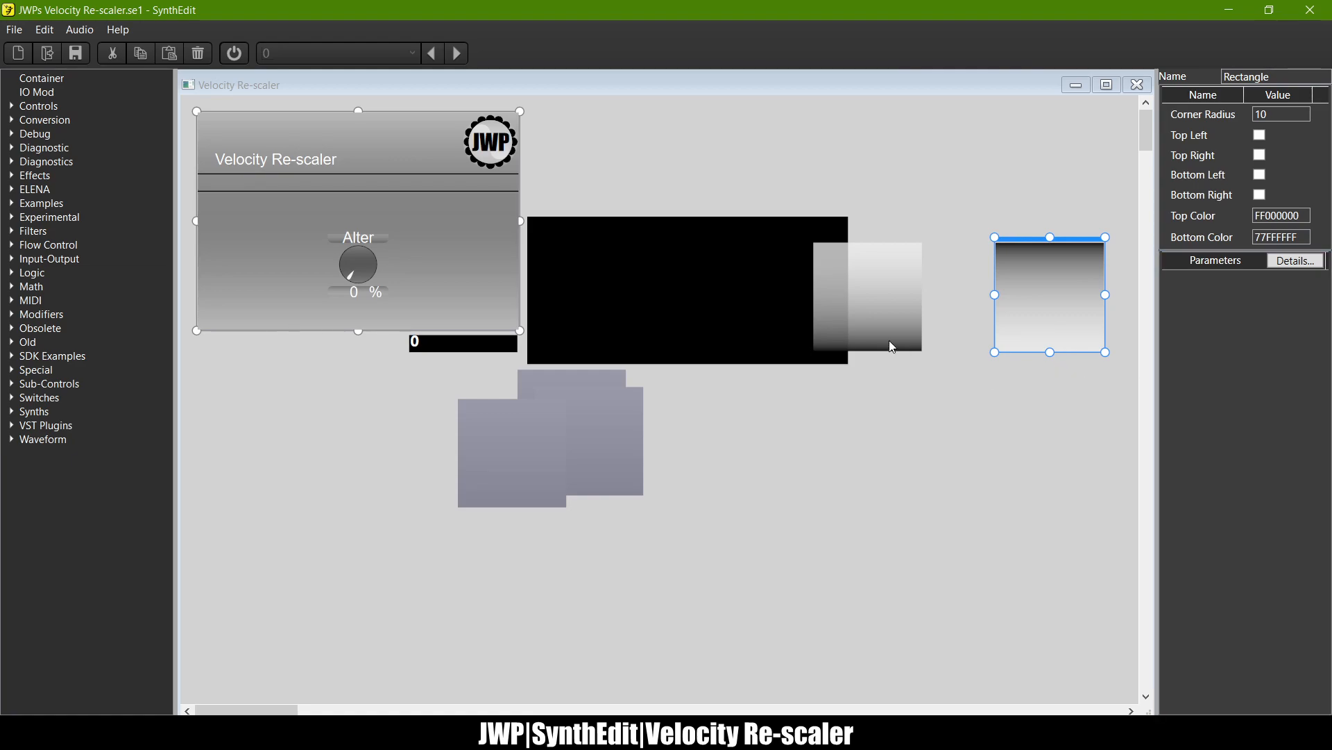
{"action": "left_click", "coordinate": [880, 287]}
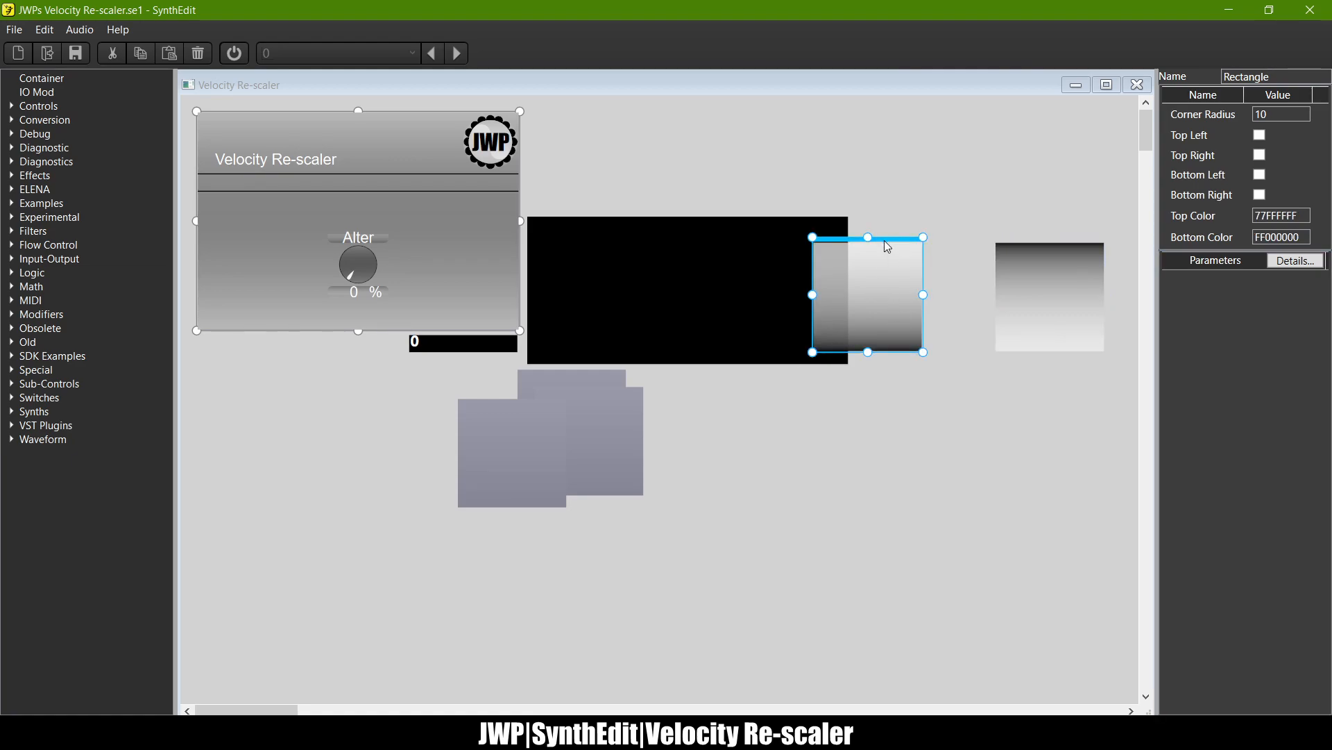
{"action": "left_click_drag", "start_coordinate": [888, 246], "coordinate": [1070, 244]}
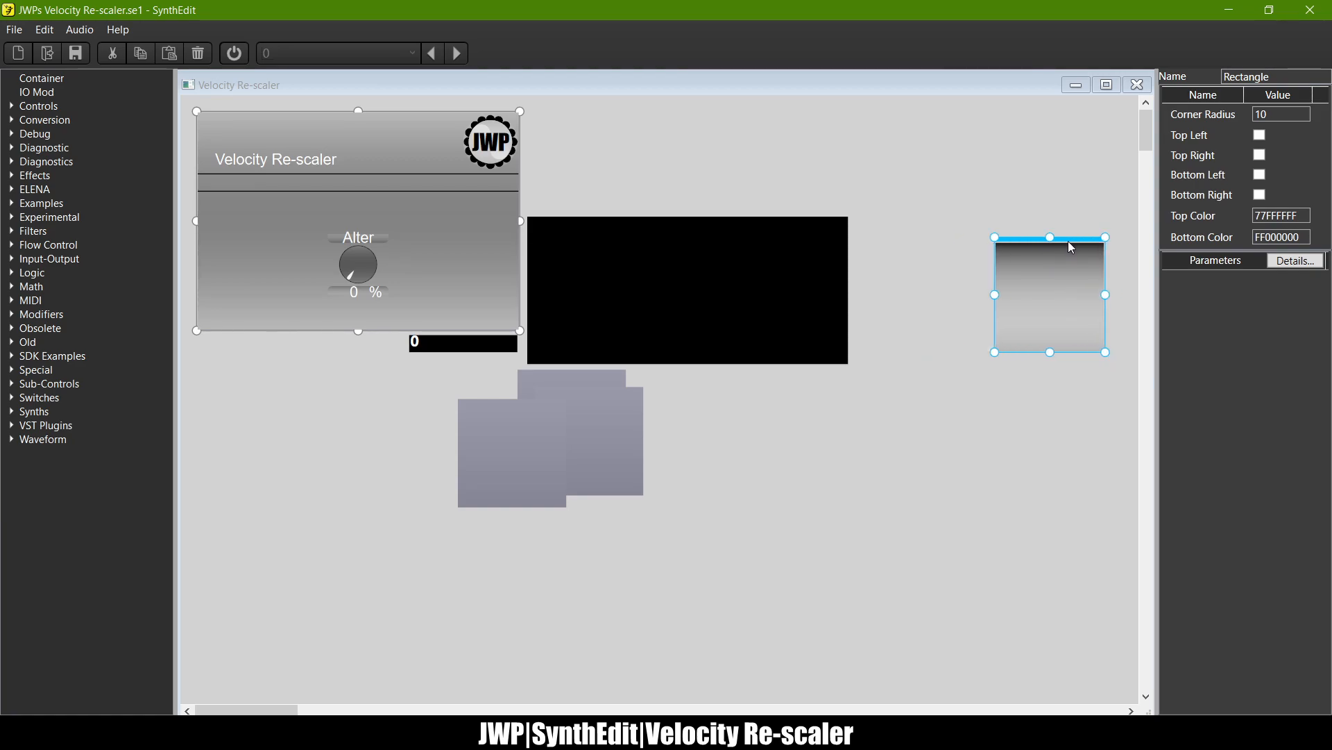
Step: Move the large black rectangle onto the panel and resize it into a narrow vertical strip along the full left edge
{"action": "left_click", "coordinate": [693, 285]}
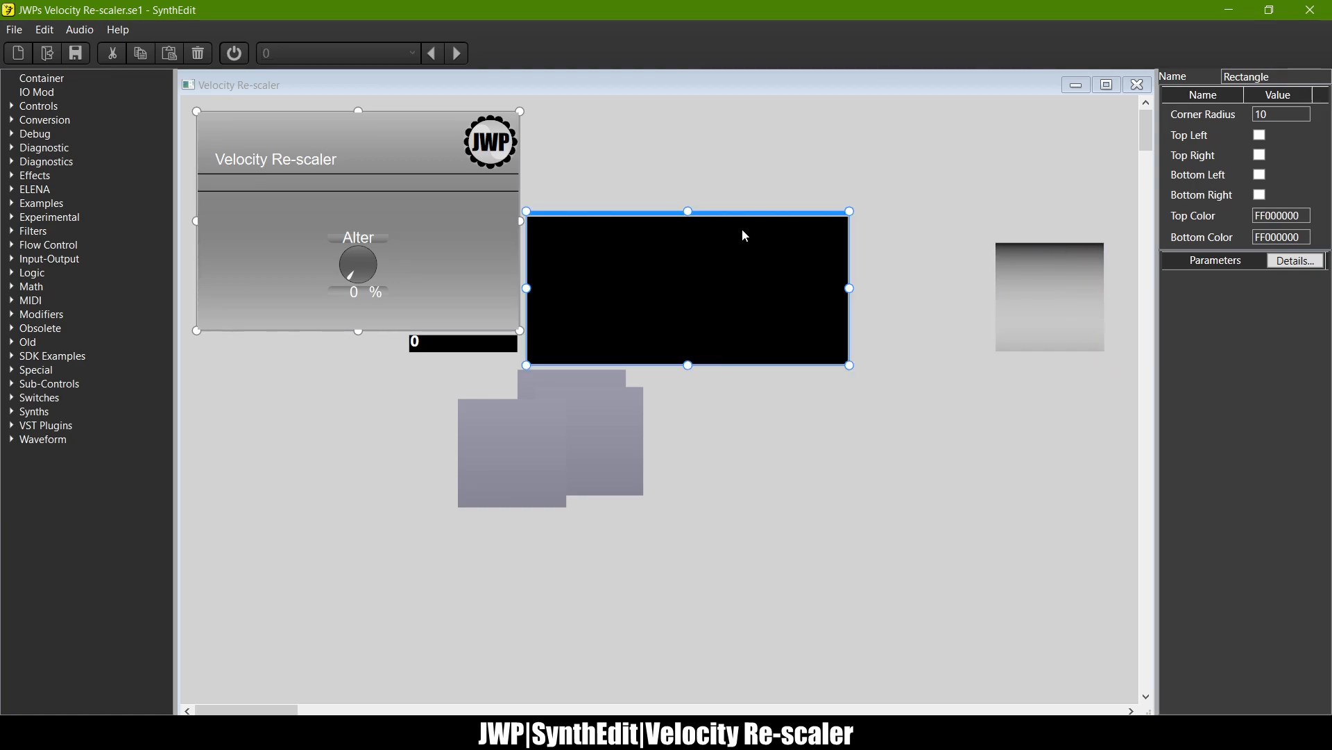
{"action": "left_click_drag", "start_coordinate": [738, 220], "coordinate": [406, 108]}
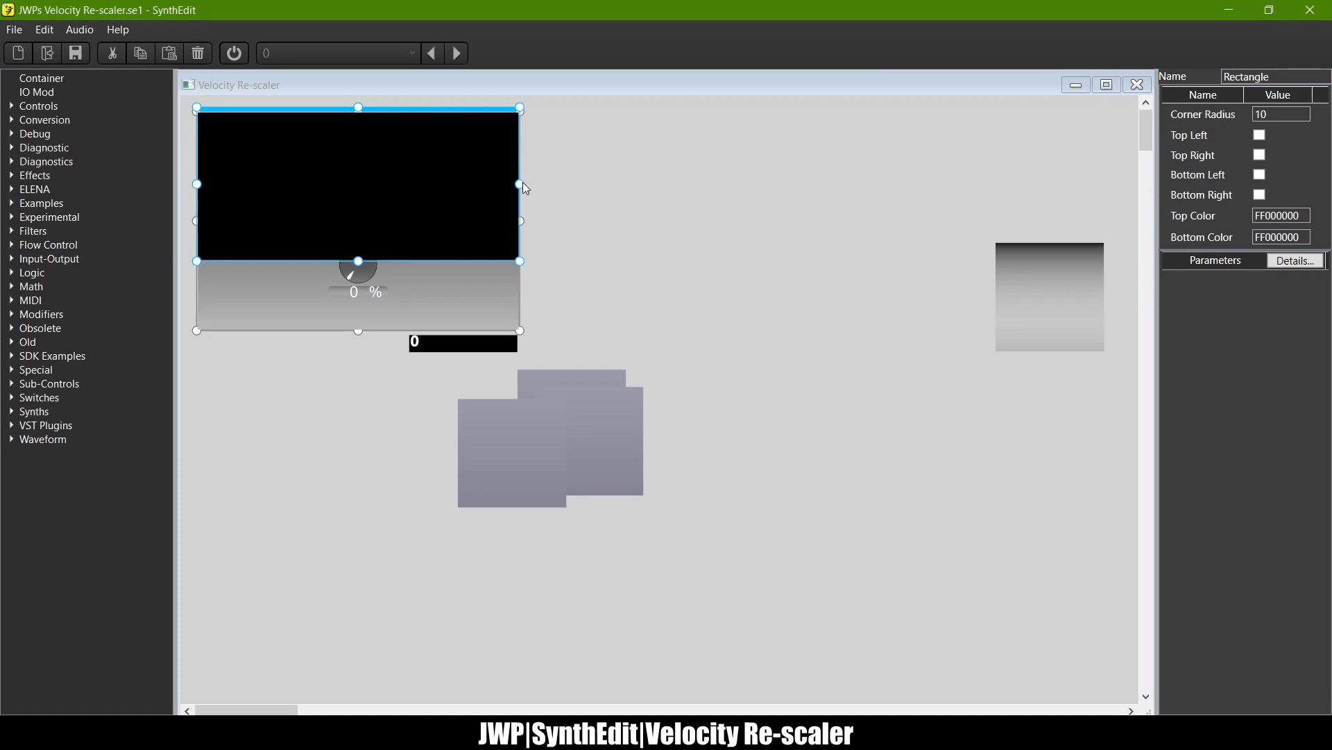
{"action": "left_click_drag", "start_coordinate": [521, 185], "coordinate": [208, 218]}
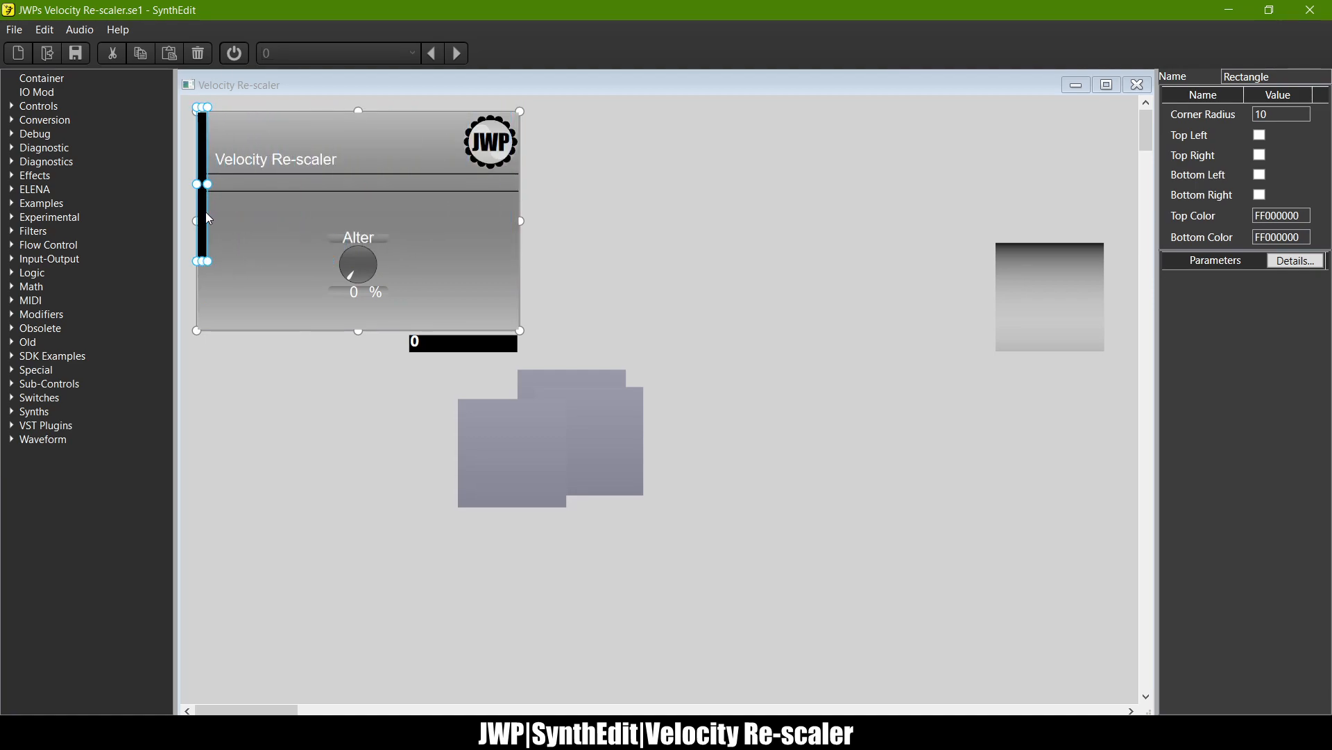
{"action": "scroll", "coordinate": [222, 255], "scroll_direction": "up", "scroll_amount": 4}
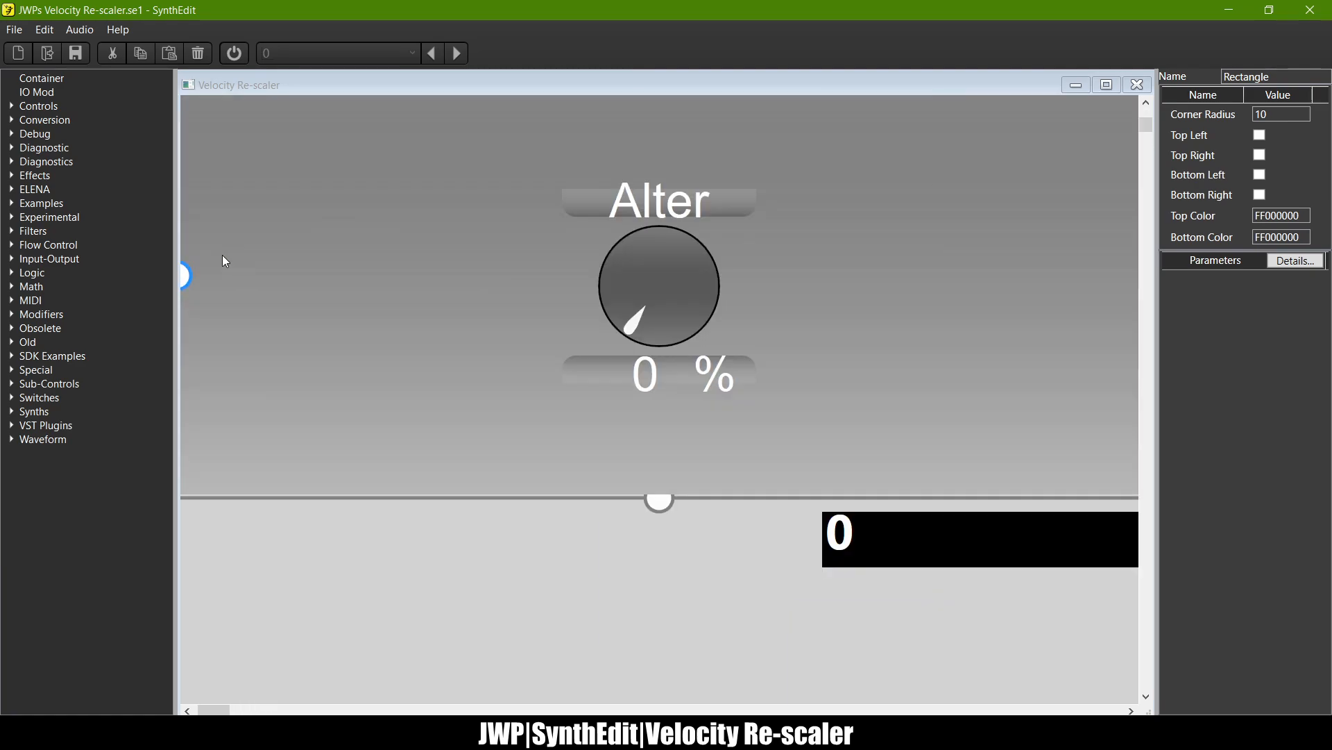
{"action": "left_click_drag", "start_coordinate": [251, 365], "coordinate": [247, 496]}
{"action": "scroll", "coordinate": [414, 443], "scroll_direction": "down", "scroll_amount": 4}
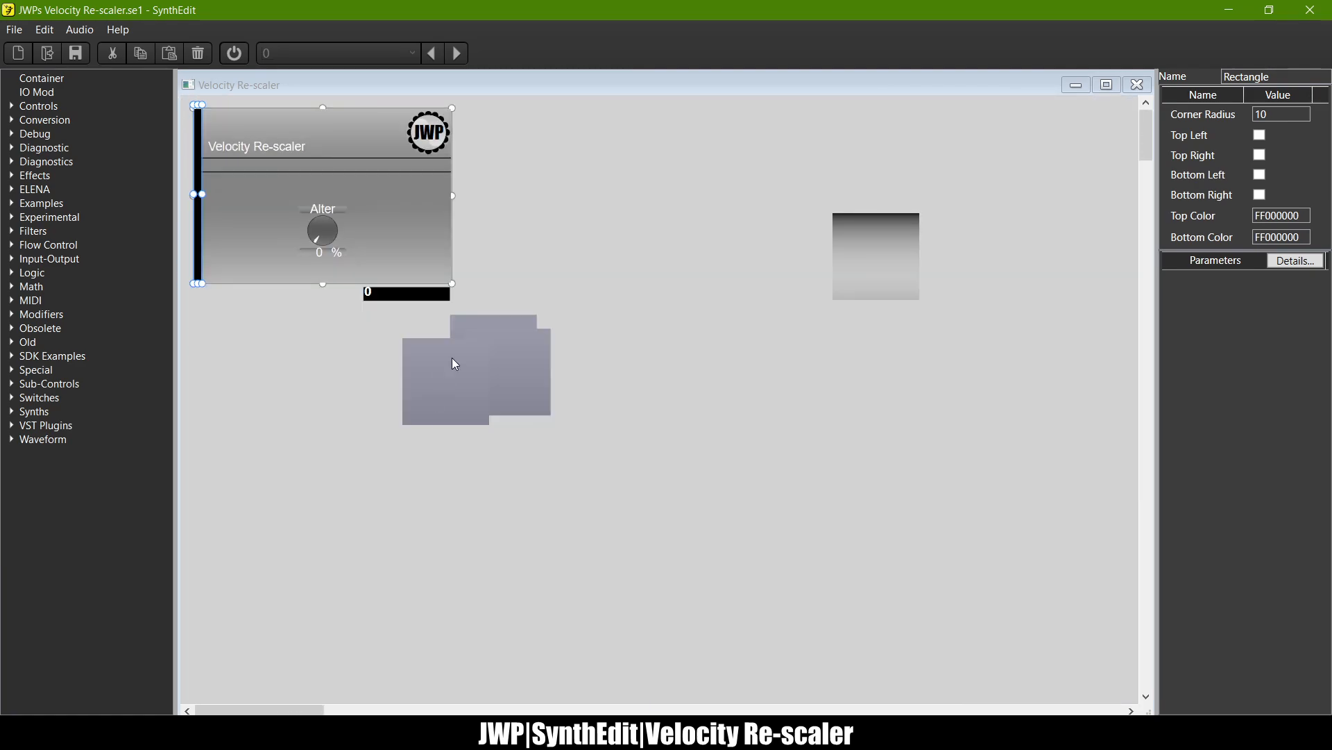
Step: Separate the stacked gradients by moving the black-to-white rectangle straight down below the white-to-black one
{"action": "left_click", "coordinate": [614, 330]}
{"action": "left_click", "coordinate": [857, 261]}
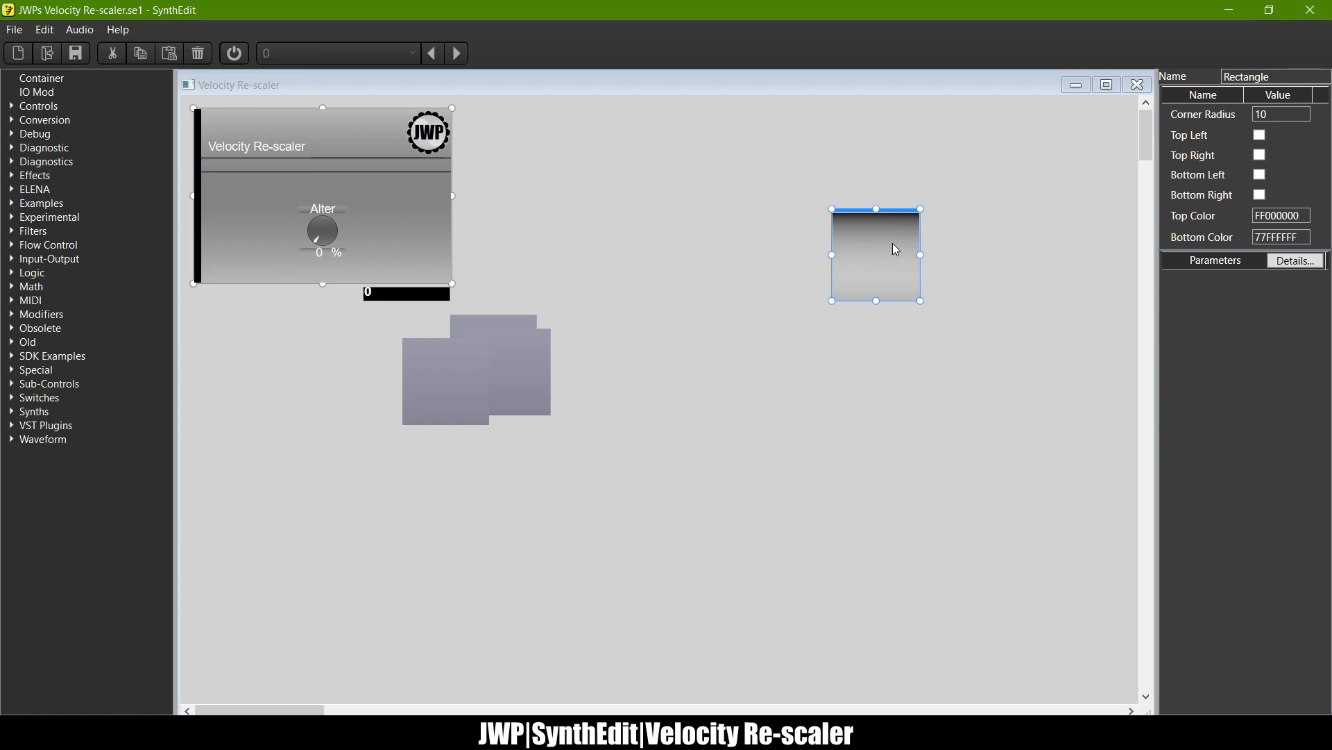
{"action": "left_click_drag", "start_coordinate": [888, 211], "coordinate": [891, 334]}
Step: Compare the Top Color and Bottom Color of the two gradient rectangles, and open the upper one's Bottom Color for editing
{"action": "left_click", "coordinate": [879, 274]}
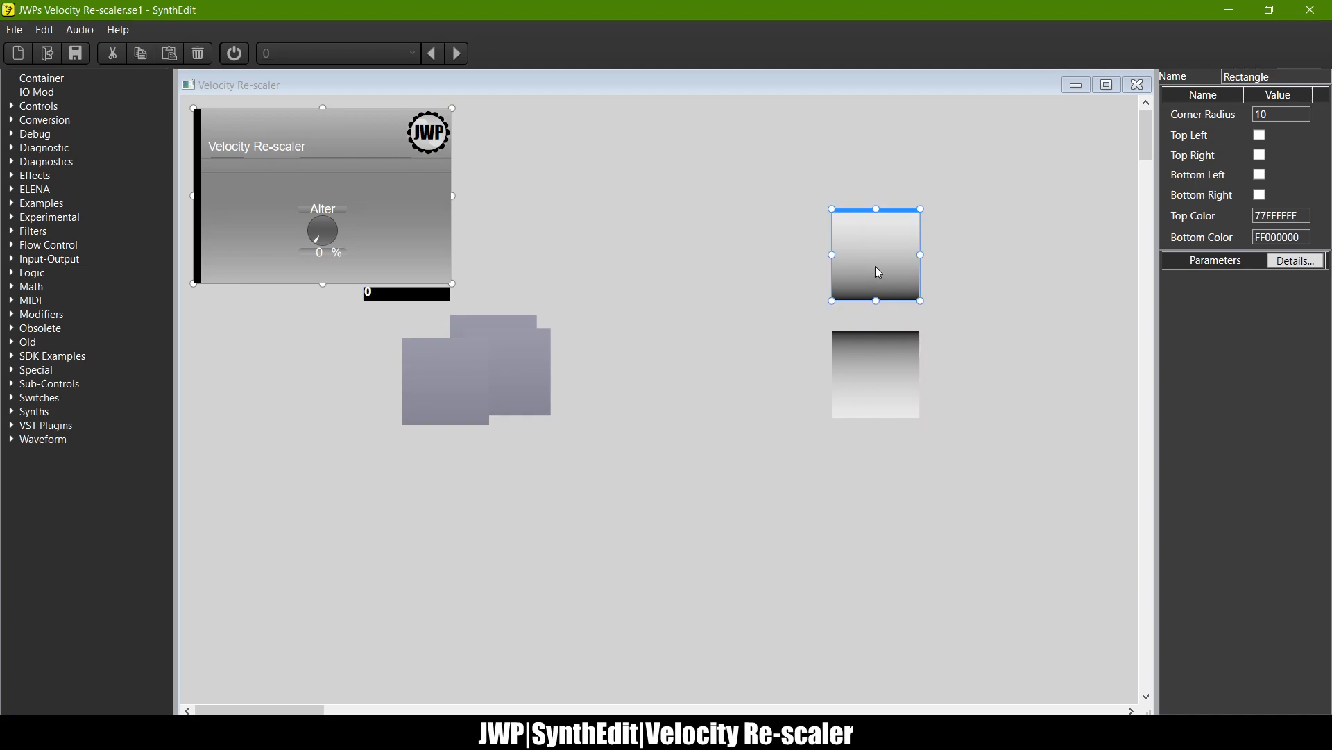
{"action": "left_click", "coordinate": [892, 384]}
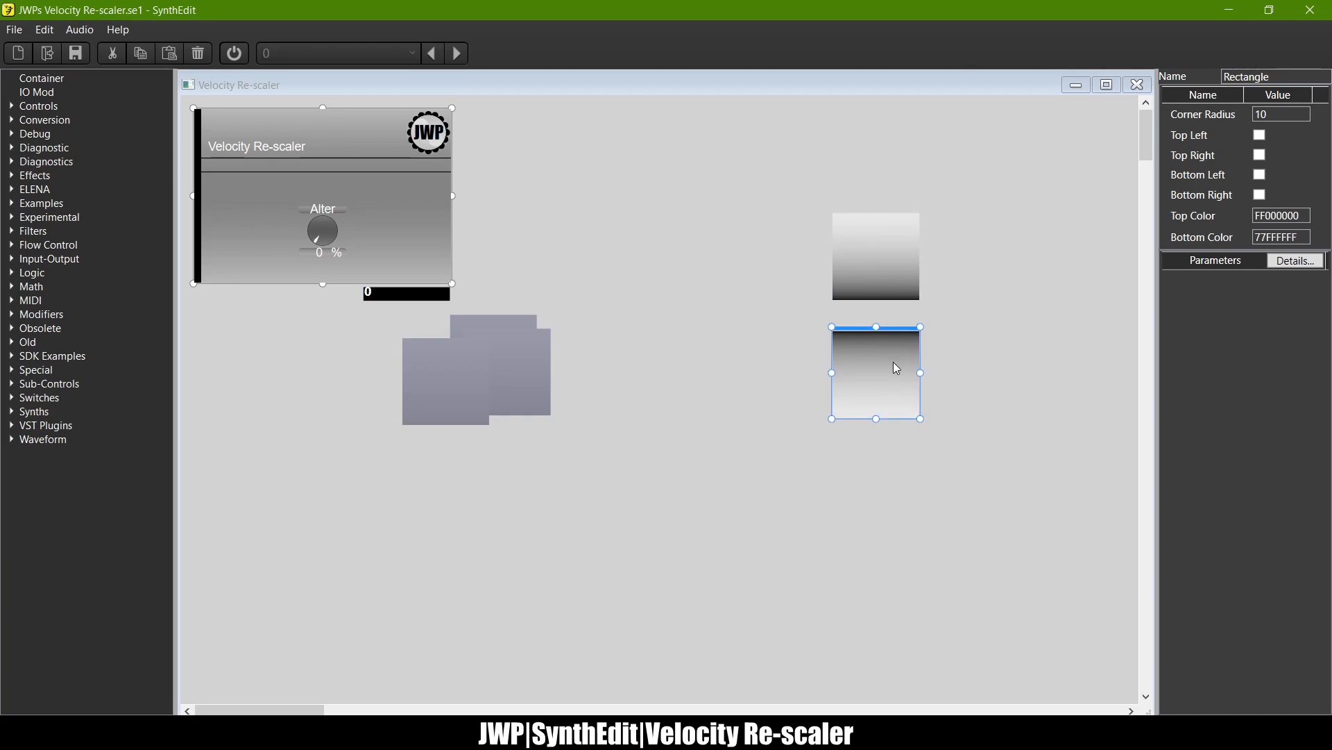
{"action": "left_click", "coordinate": [893, 268]}
{"action": "left_click", "coordinate": [893, 354]}
{"action": "left_click", "coordinate": [880, 267]}
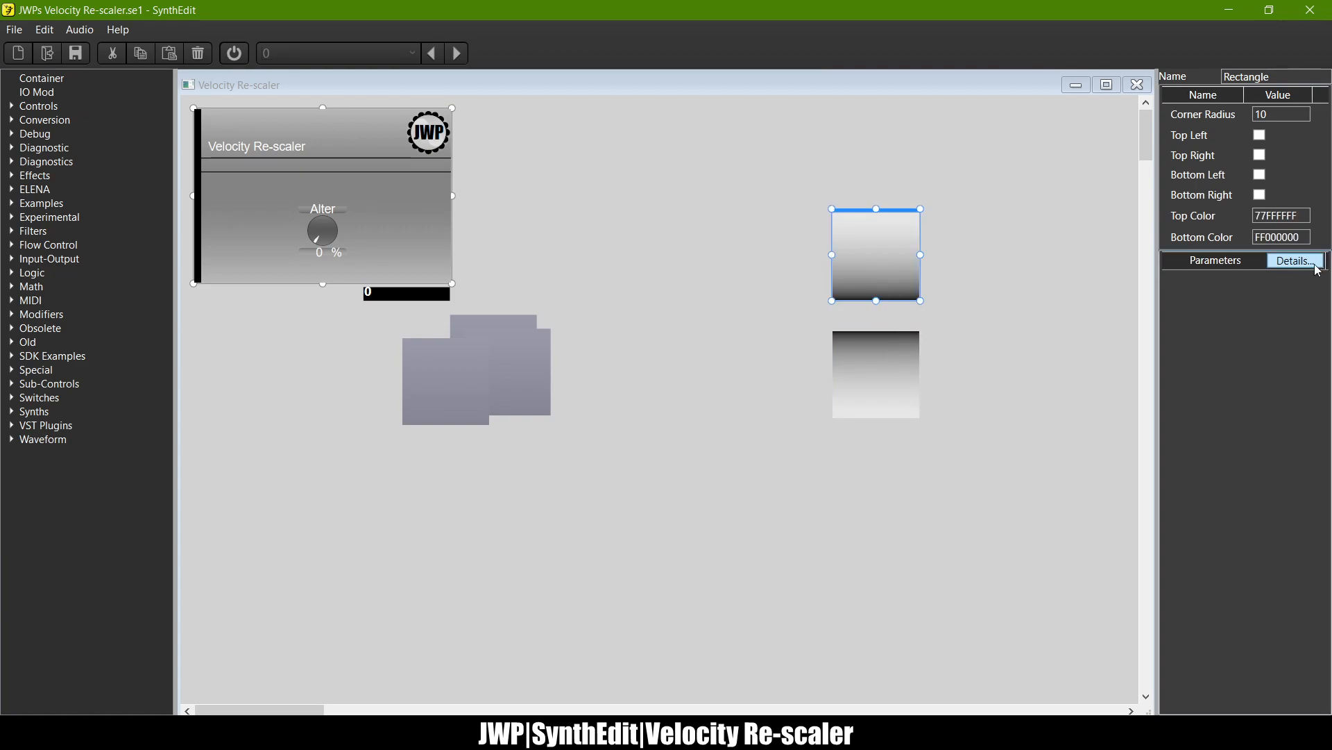
{"action": "left_click", "coordinate": [1301, 236]}
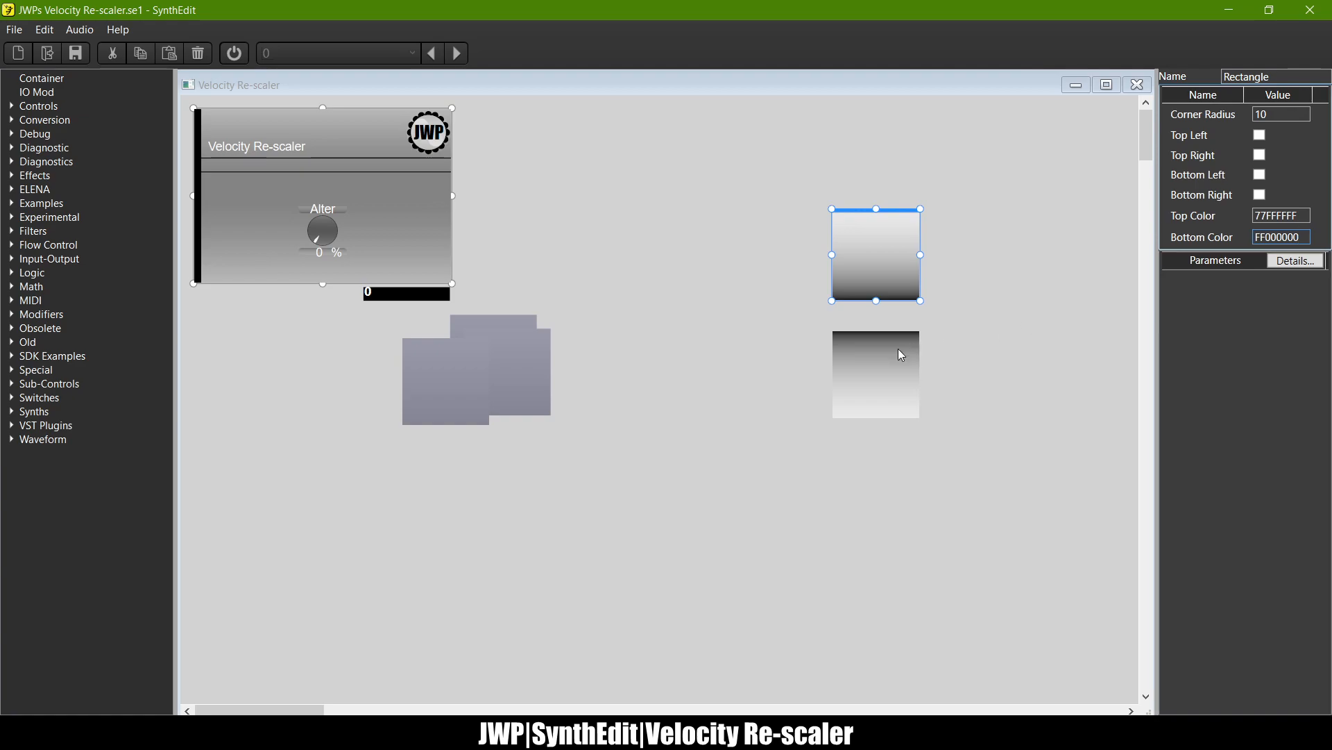
Step: Move the white-to-black gradient rectangle onto the panel's left edge and resize it to cover the full black strip
{"action": "left_click", "coordinate": [876, 370]}
{"action": "left_click", "coordinate": [895, 216]}
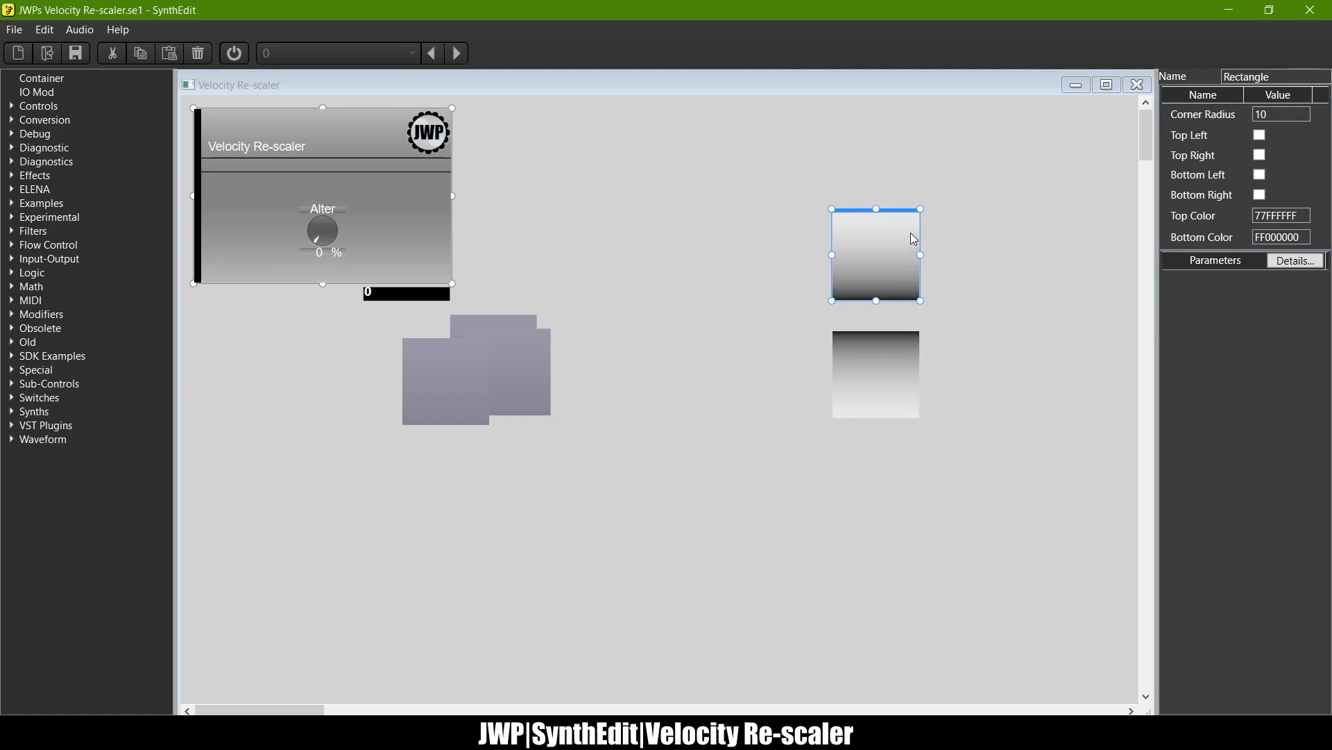
{"action": "left_click_drag", "start_coordinate": [895, 214], "coordinate": [265, 110]}
{"action": "scroll", "coordinate": [227, 115], "scroll_direction": "up", "scroll_amount": 5}
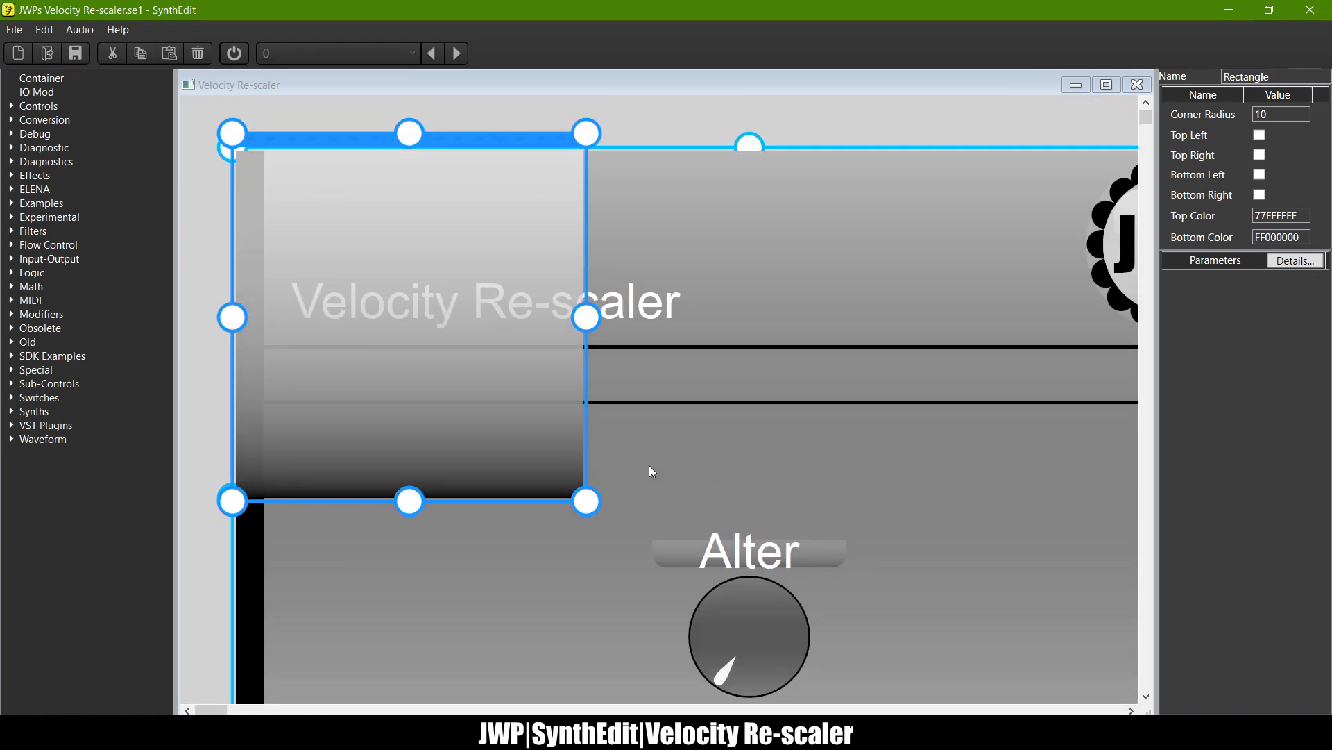
{"action": "left_click_drag", "start_coordinate": [587, 317], "coordinate": [272, 356]}
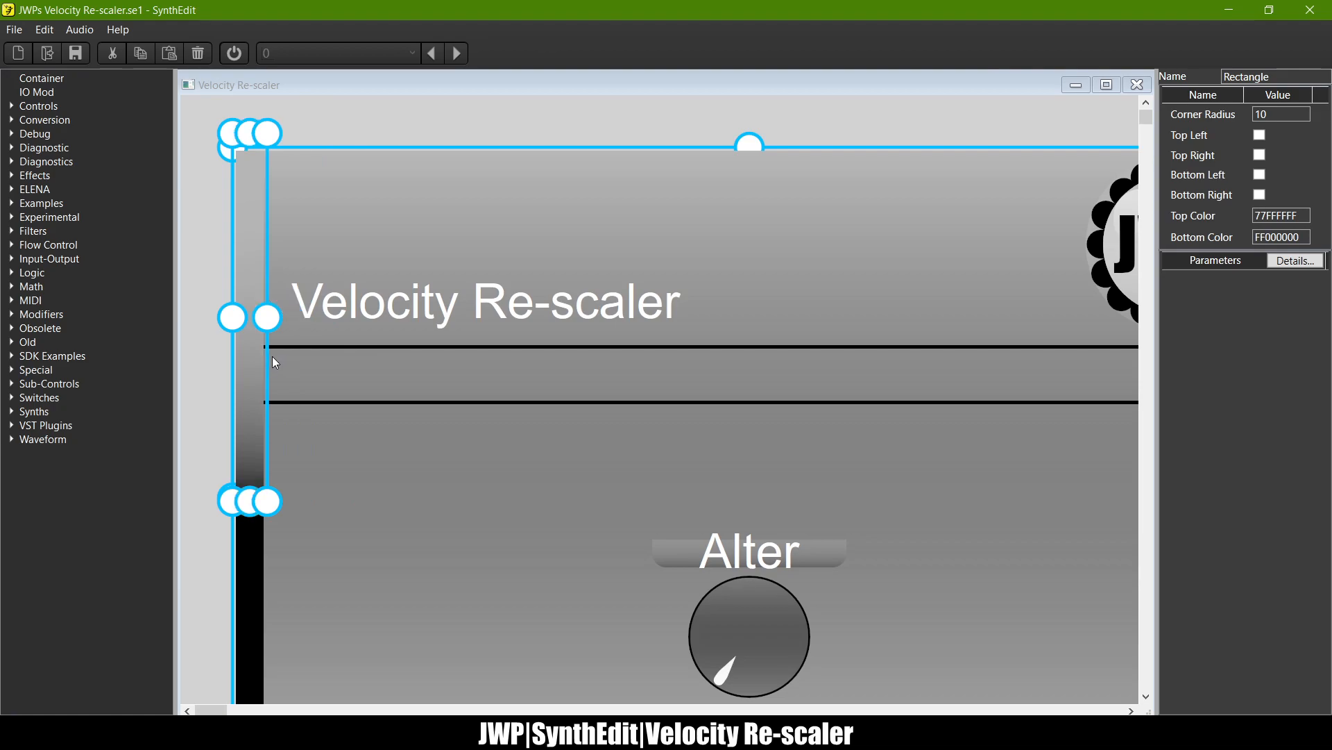
{"action": "scroll", "coordinate": [343, 311], "scroll_direction": "down", "scroll_amount": 3}
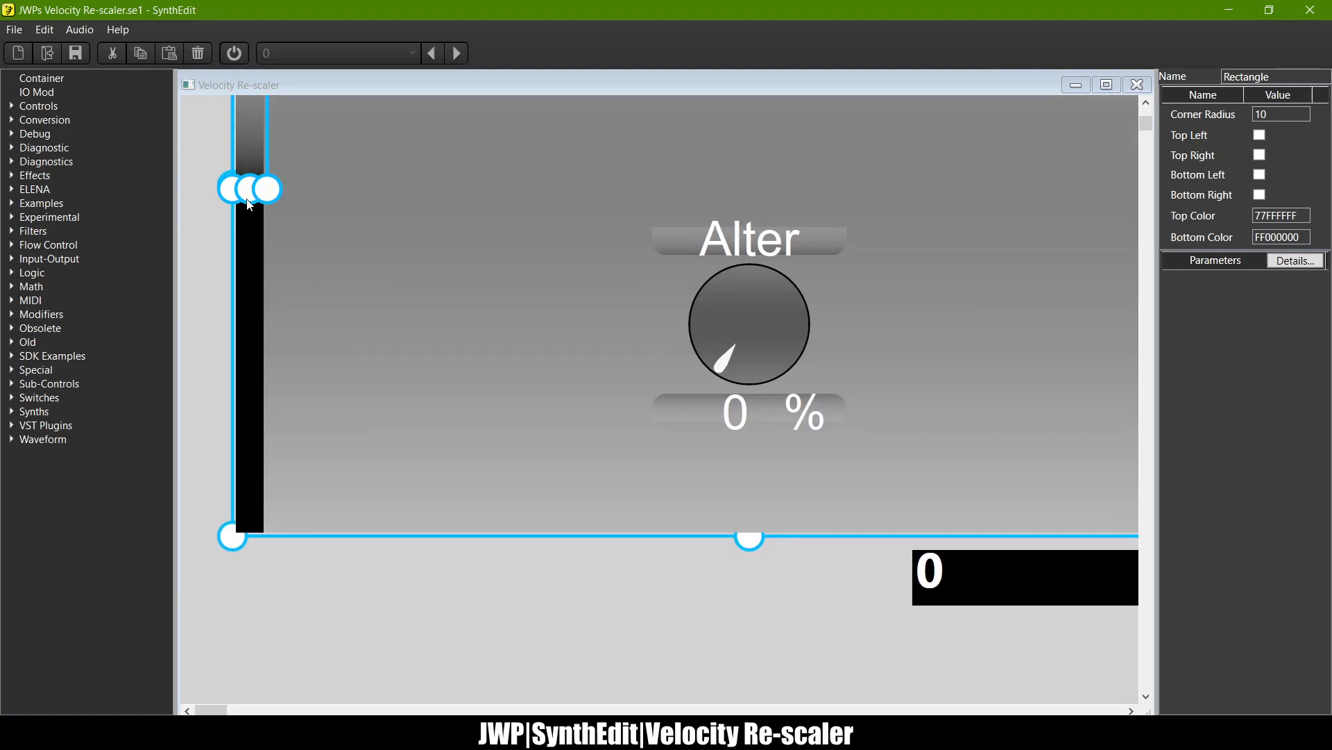
{"action": "left_click_drag", "start_coordinate": [267, 188], "coordinate": [261, 538]}
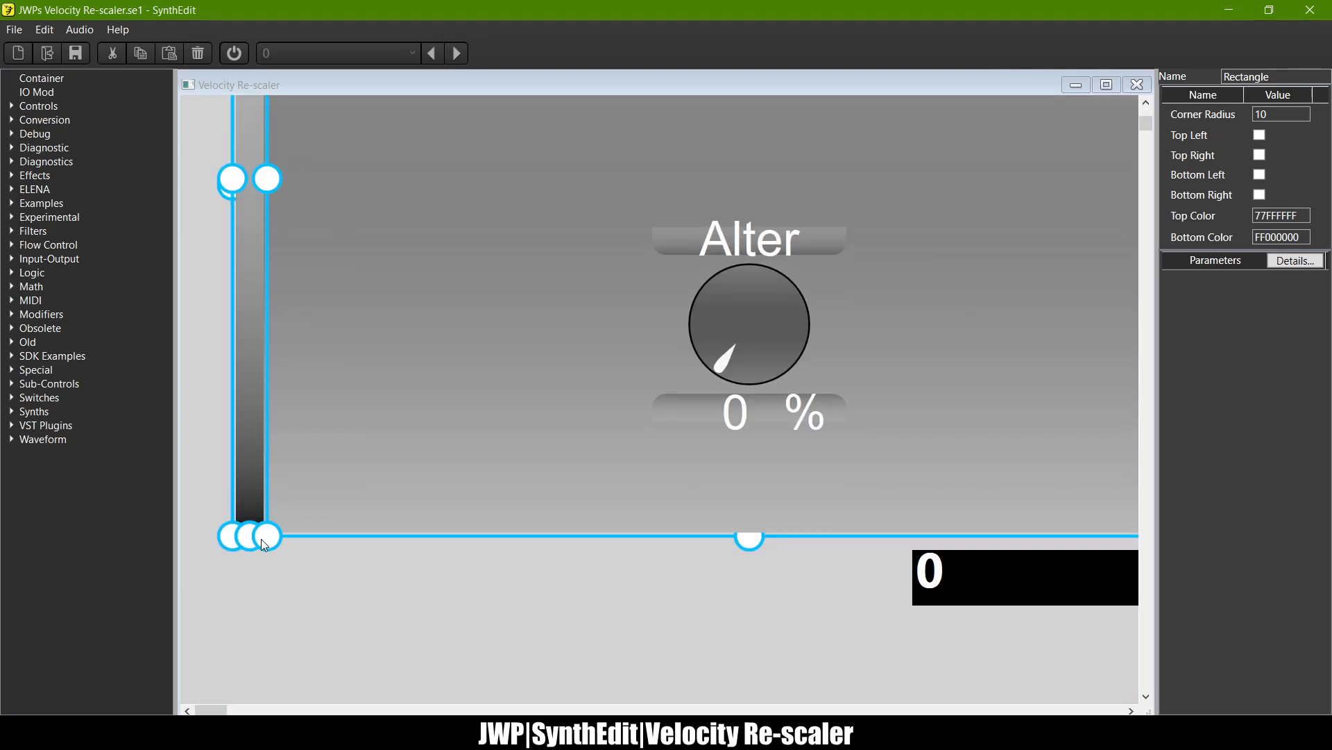
Step: Move the black-to-white gradient rectangle onto the panel's left edge and resize it to cover the full strip
{"action": "scroll", "coordinate": [585, 590], "scroll_direction": "down", "scroll_amount": 3}
{"action": "left_click", "coordinate": [872, 347]}
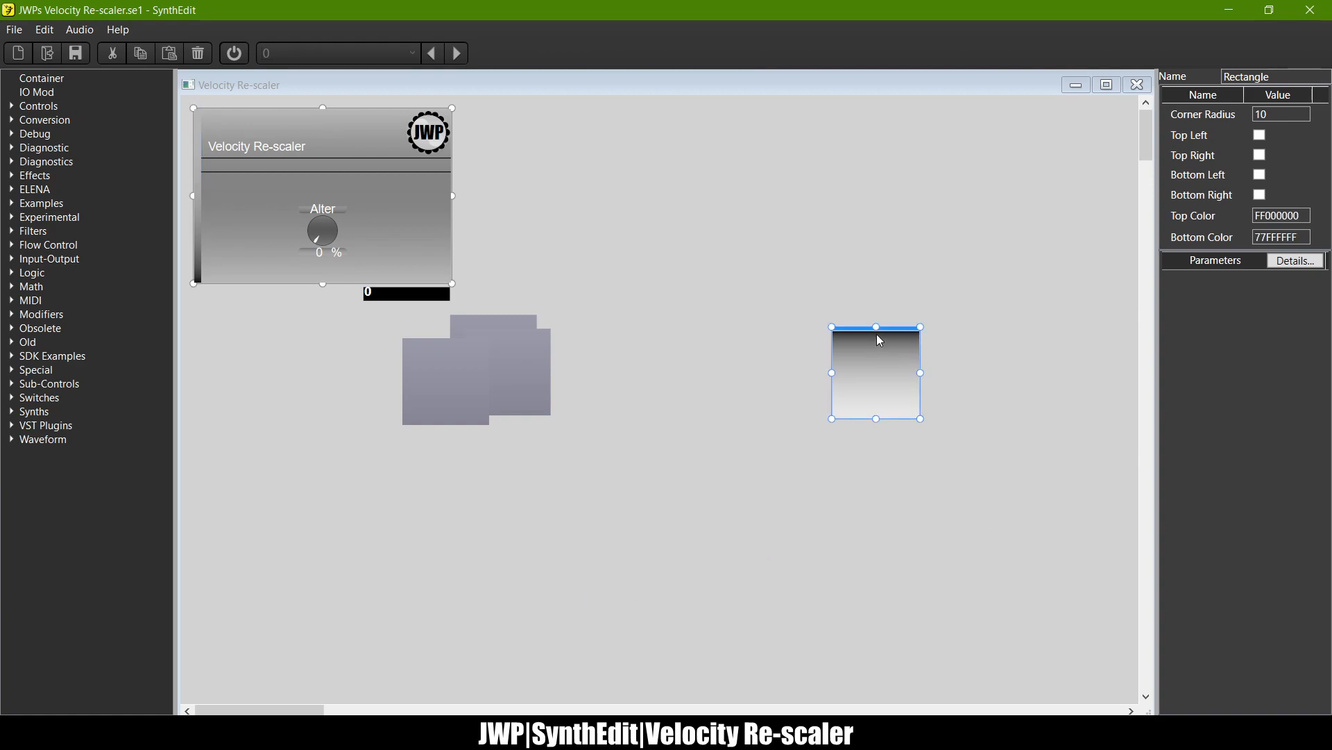
{"action": "left_click_drag", "start_coordinate": [878, 332], "coordinate": [250, 110]}
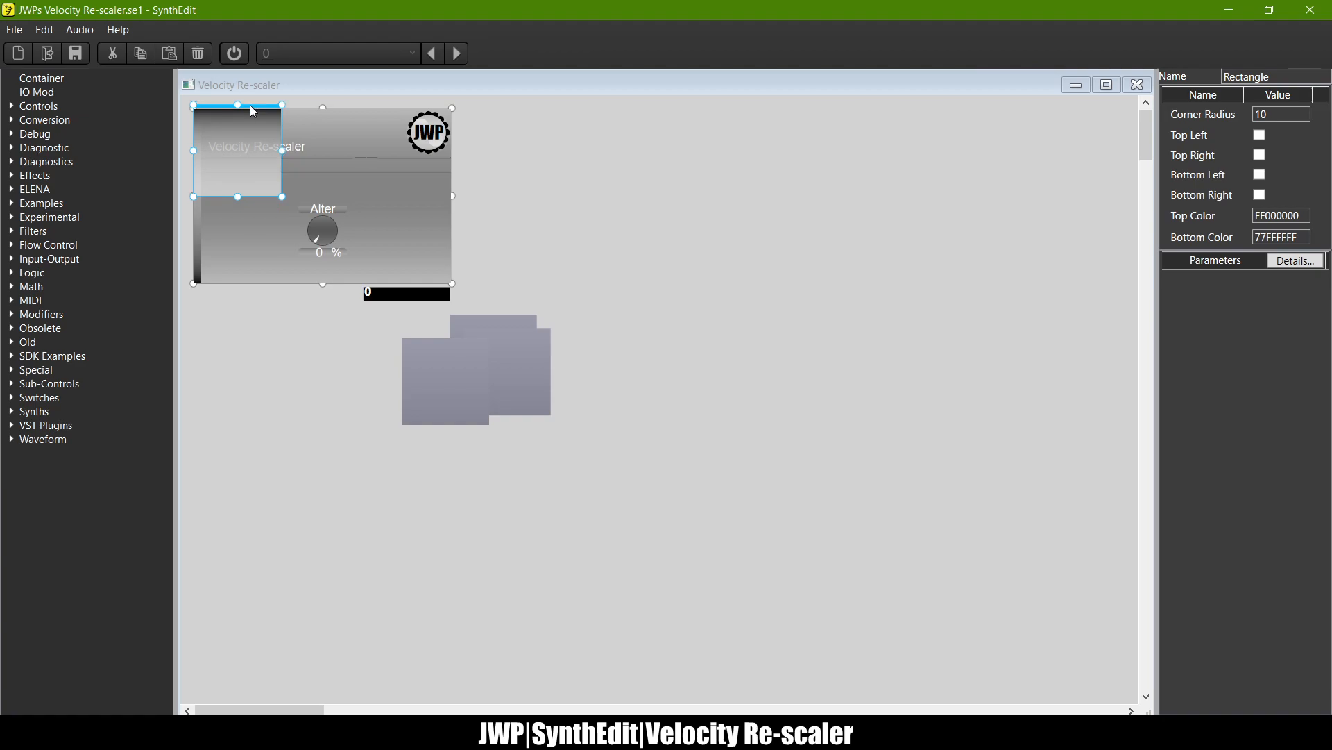
{"action": "scroll", "coordinate": [214, 127], "scroll_direction": "up", "scroll_amount": 3}
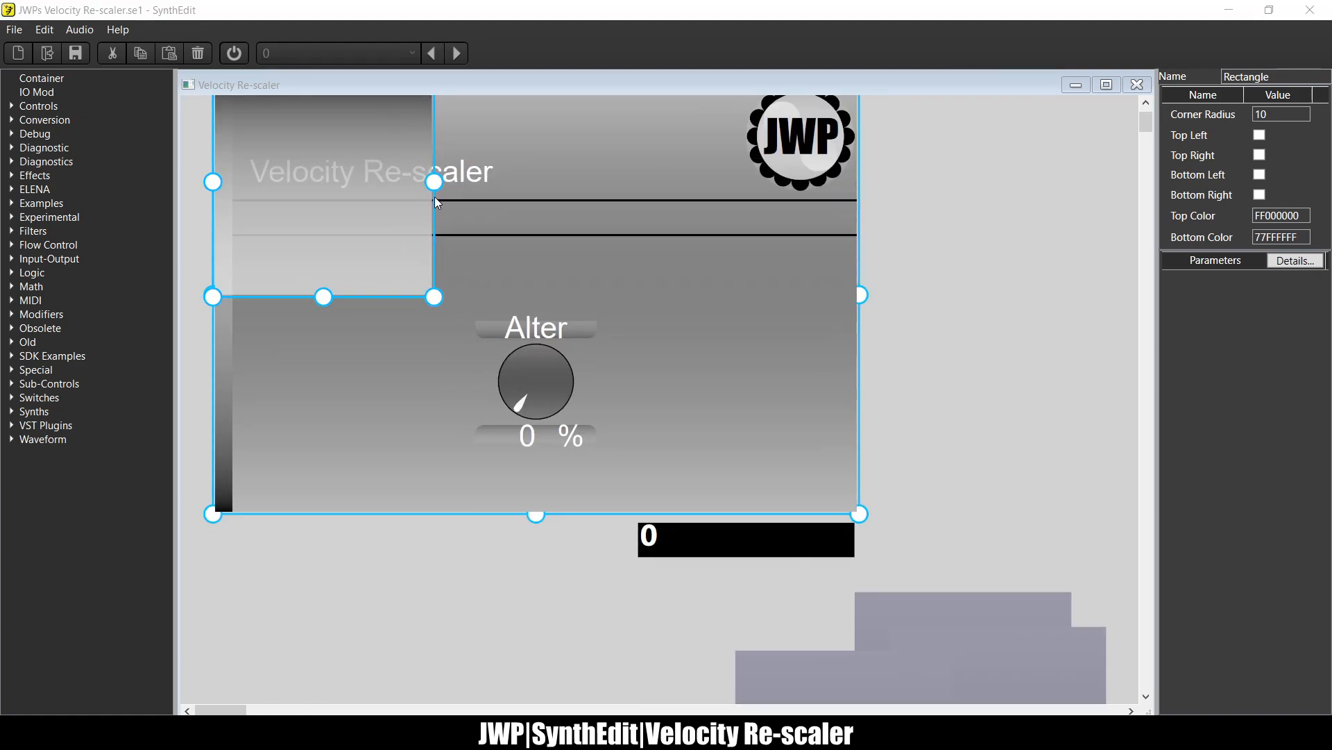
{"action": "left_click", "coordinate": [191, 194]}
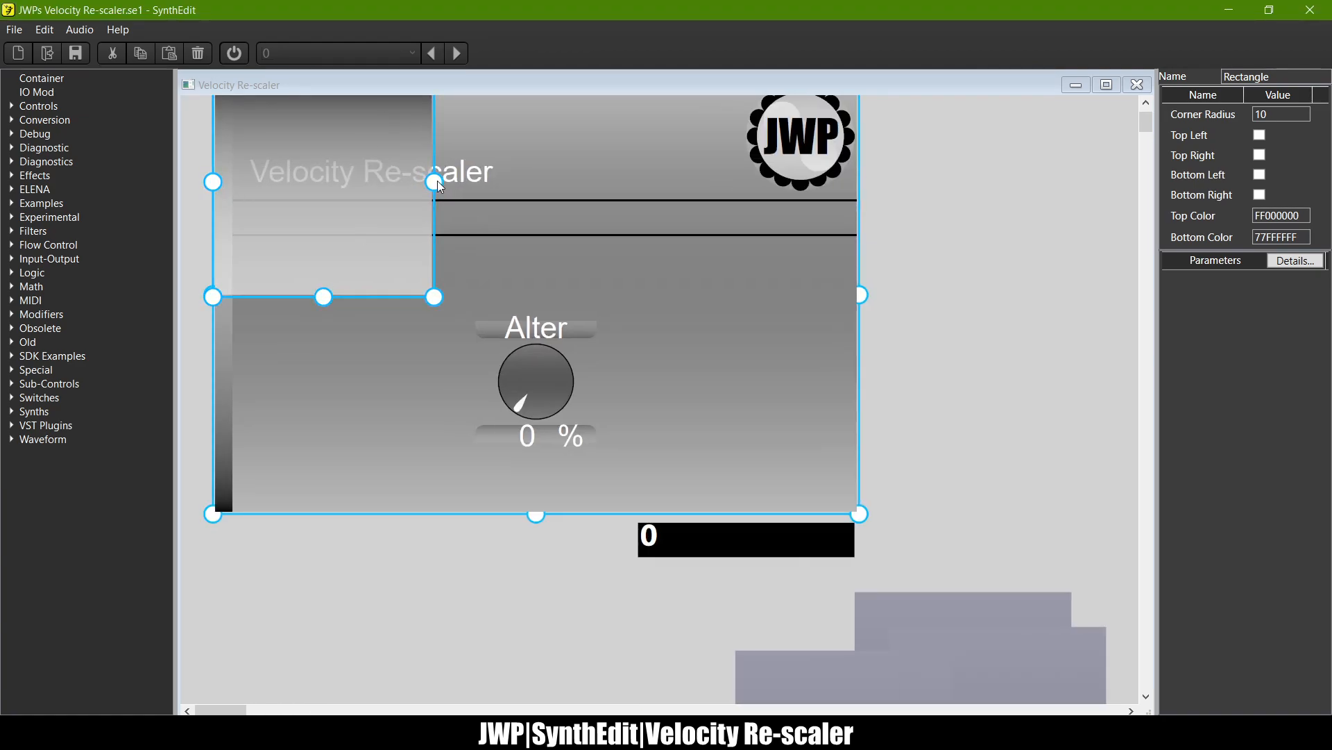
{"action": "left_click_drag", "start_coordinate": [435, 180], "coordinate": [246, 227]}
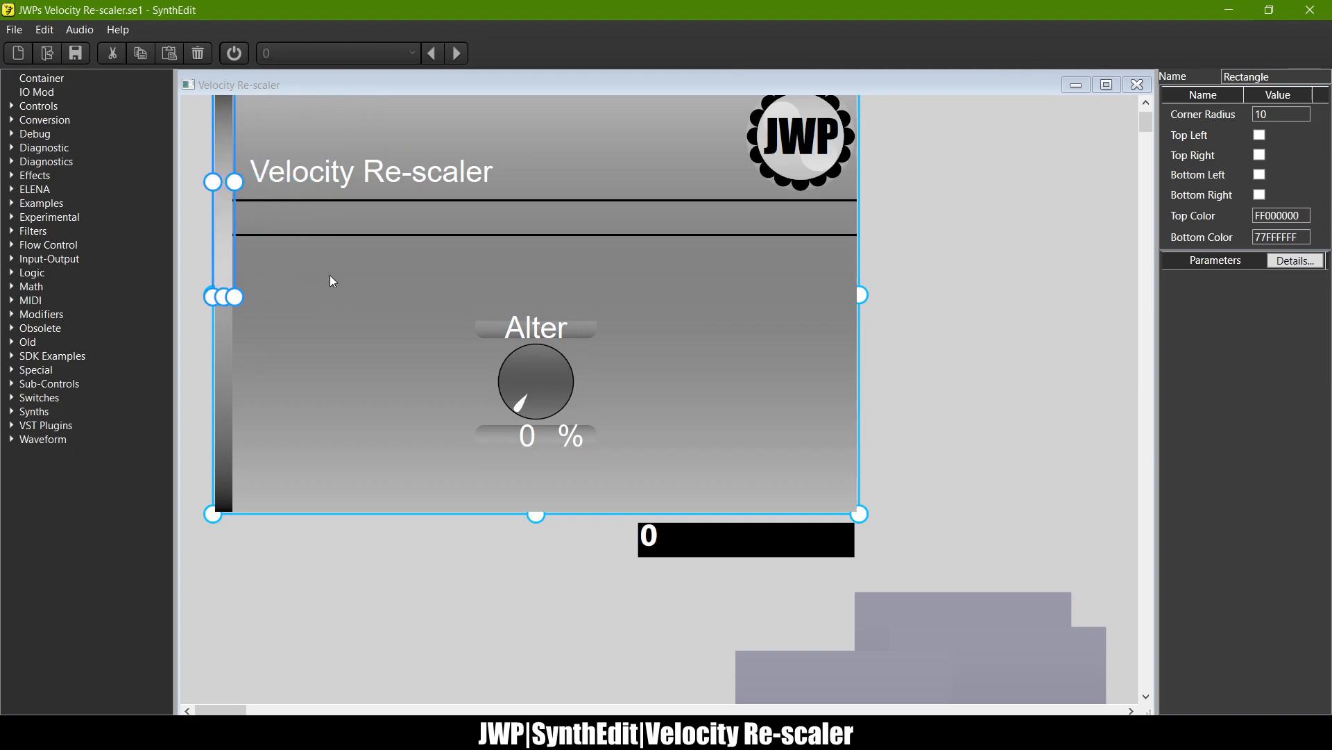
{"action": "scroll", "coordinate": [330, 283], "scroll_direction": "up", "scroll_amount": 1}
{"action": "left_click_drag", "start_coordinate": [223, 351], "coordinate": [240, 566]}
{"action": "left_click", "coordinate": [724, 508]}
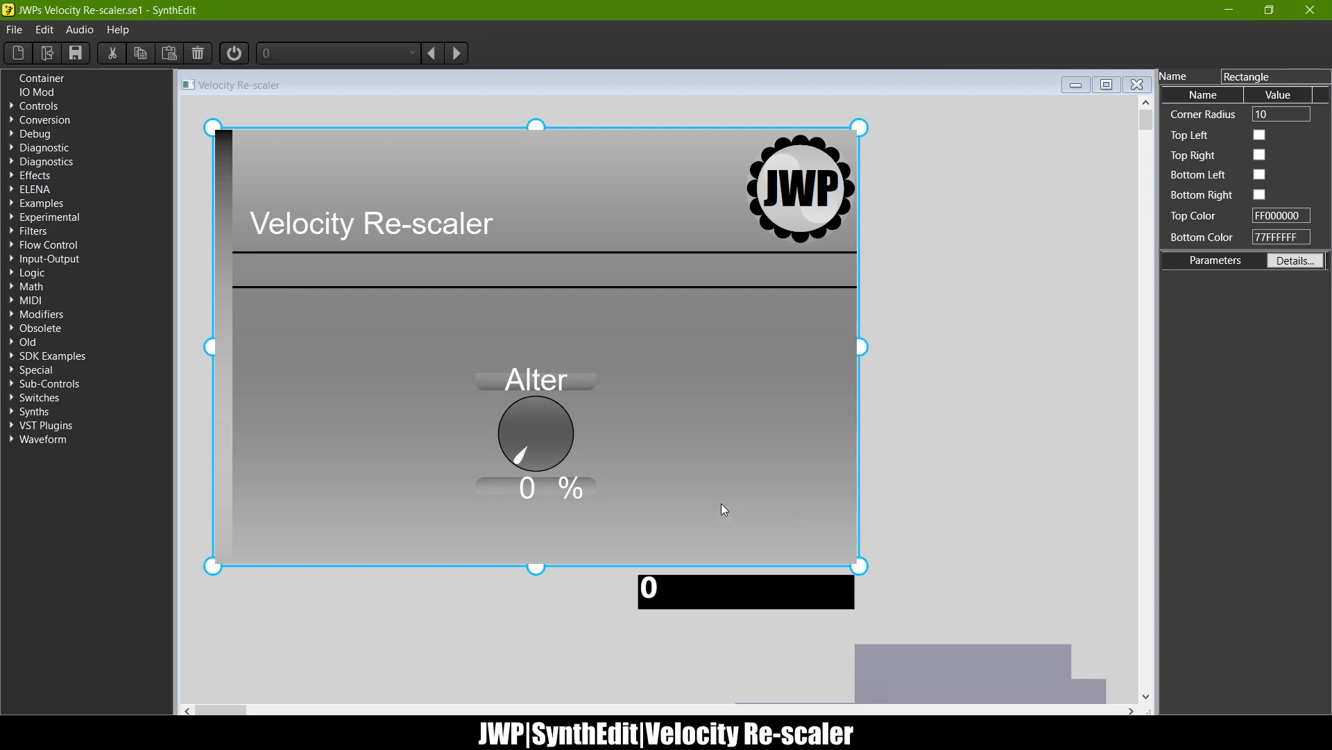
Step: Set the Bottom Color of the black-to-white gradient strip to 01FFFFFF
{"action": "scroll", "coordinate": [593, 452], "scroll_direction": "down", "scroll_amount": 2}
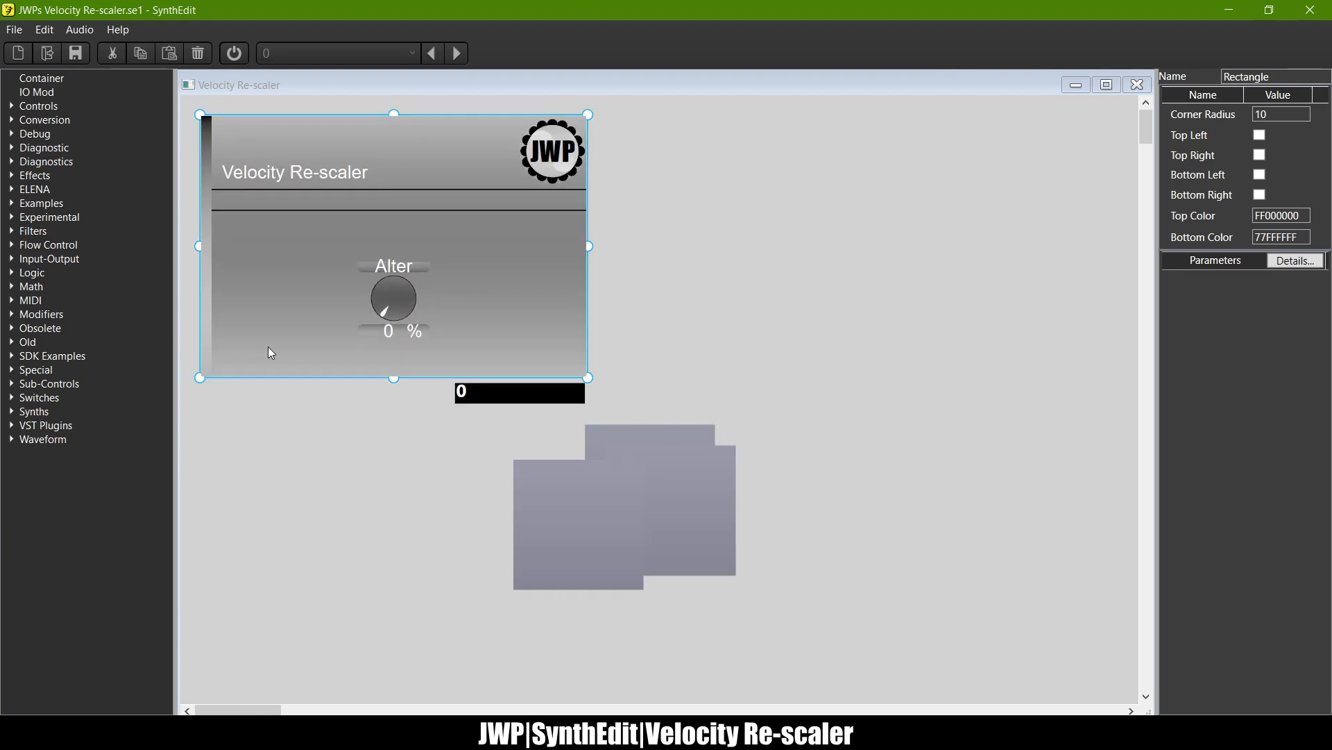
{"action": "left_click", "coordinate": [206, 249], "text": "ctrl"}
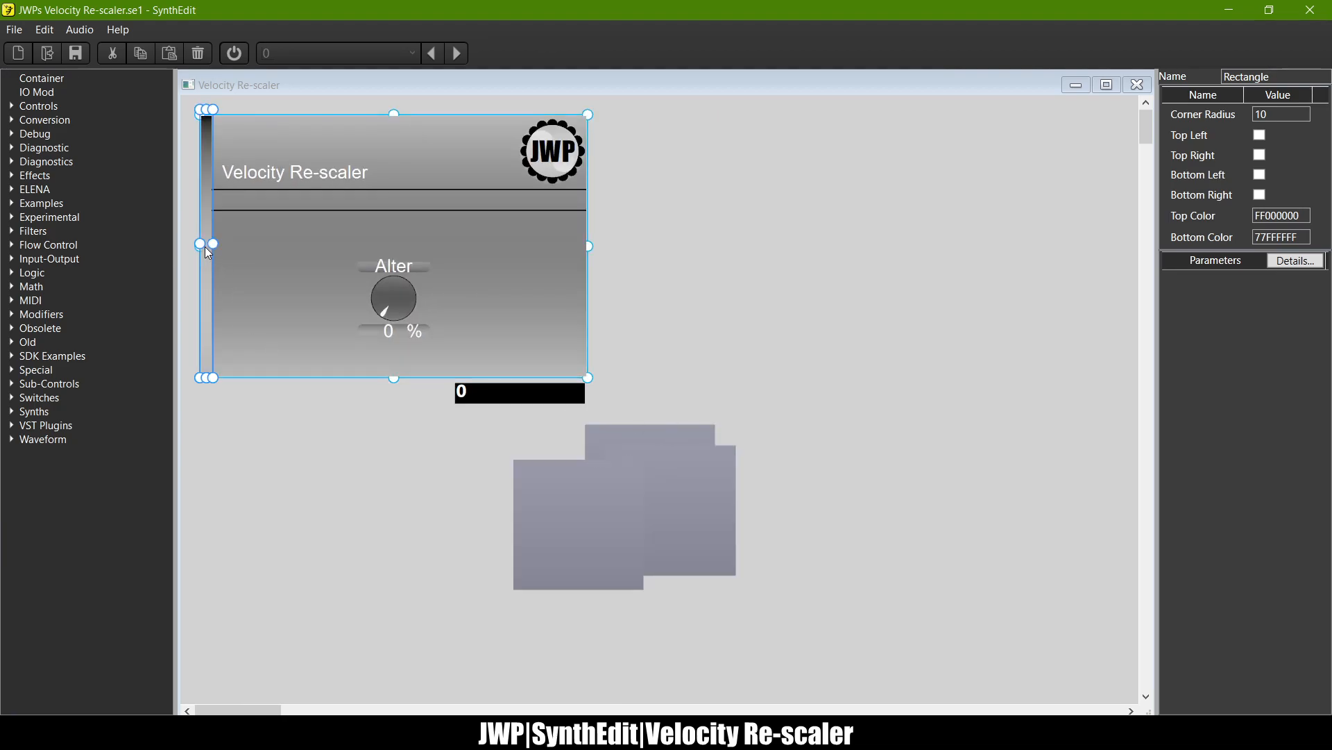
{"action": "left_click", "coordinate": [268, 362], "text": "ctrl"}
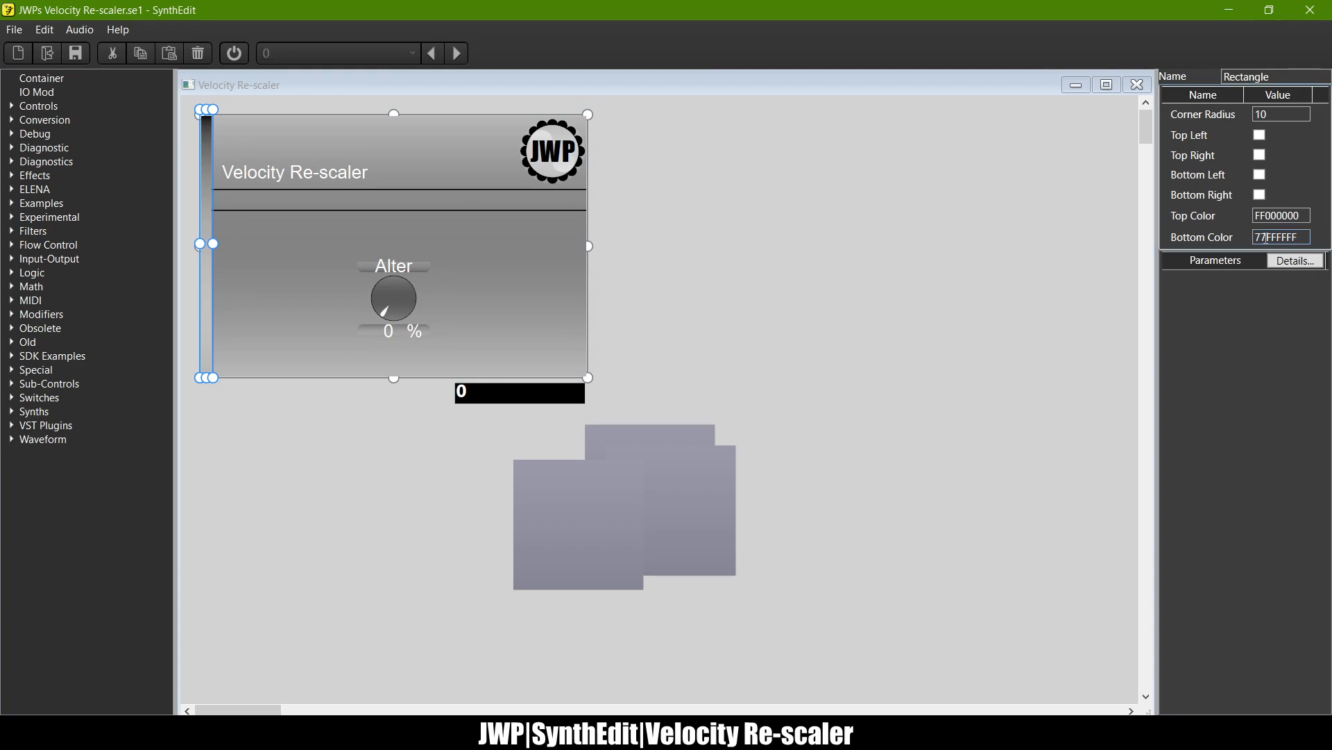
{"action": "left_click_drag", "start_coordinate": [1266, 238], "coordinate": [1245, 241]}
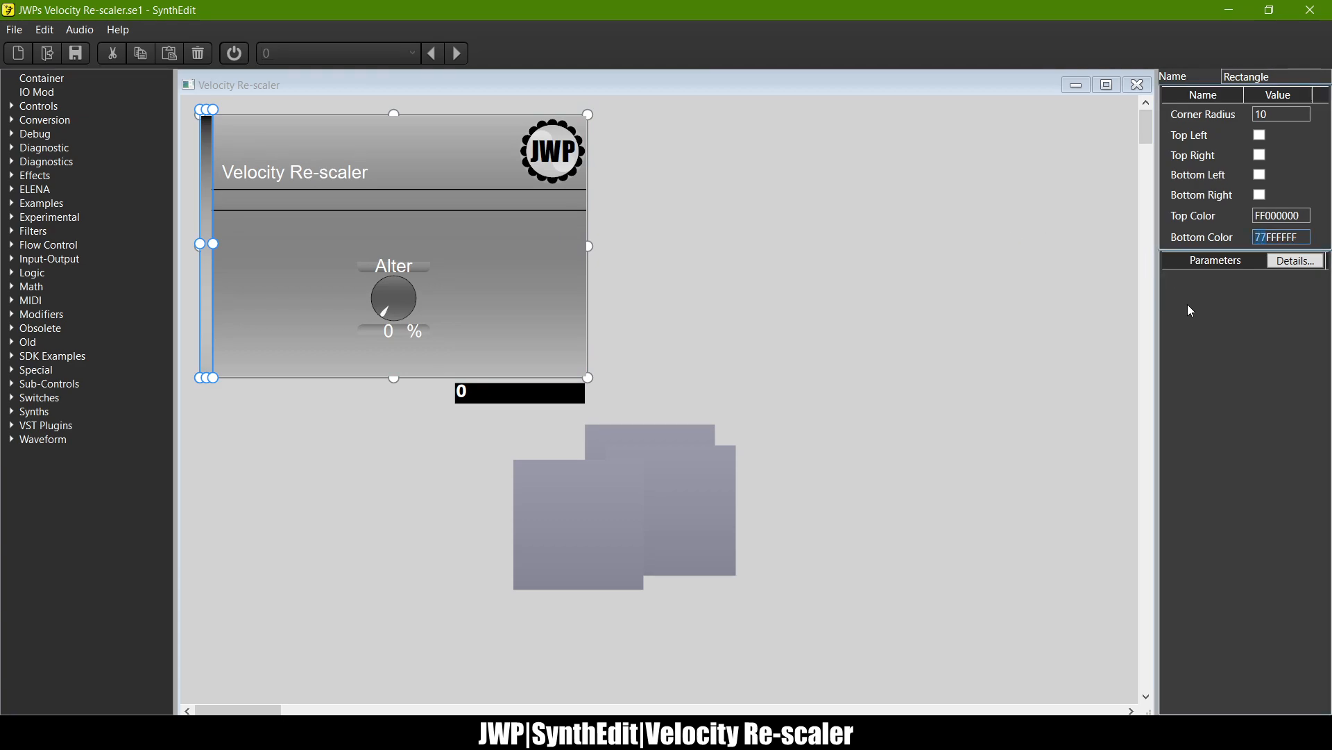
{"action": "type", "text": "01"}
{"action": "key", "text": "Tab"}
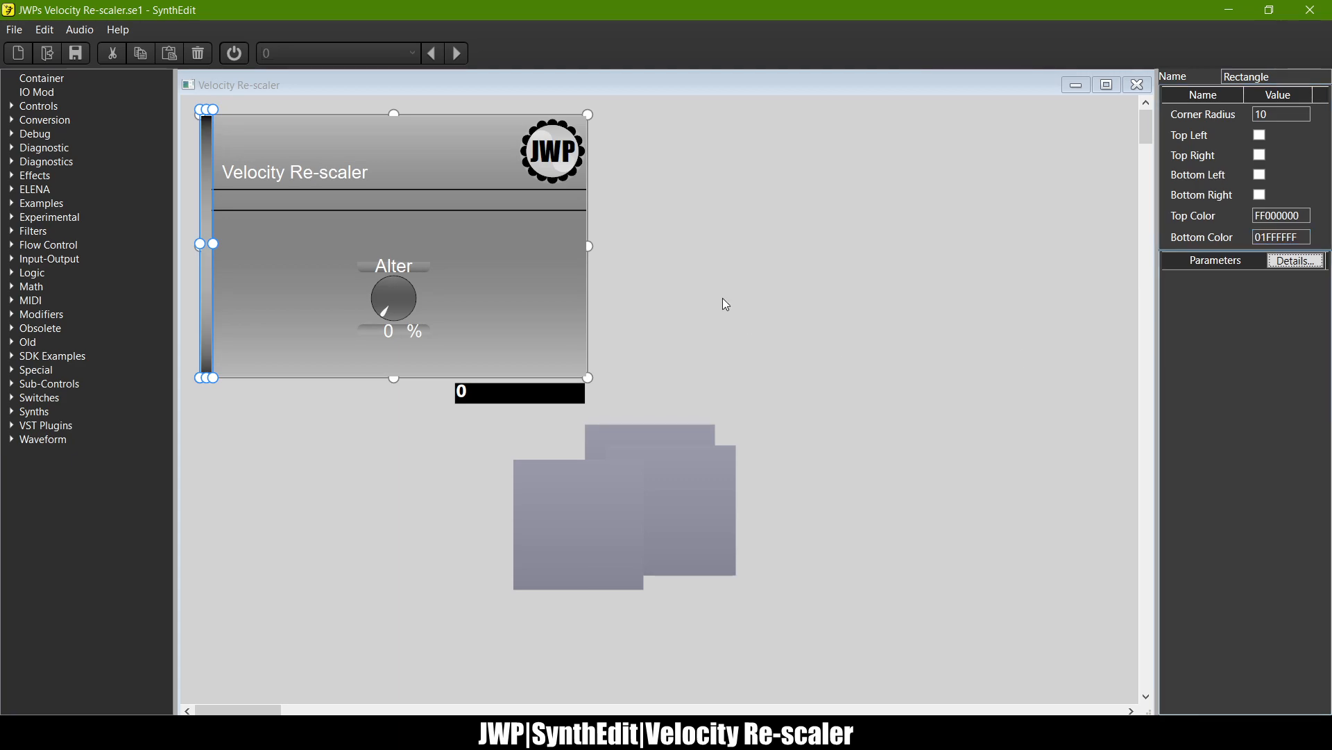
Step: Move the black-to-white strip off the panel and set the white-to-black strip's Top Color to 01FFFFFF
{"action": "left_click_drag", "start_coordinate": [220, 171], "coordinate": [679, 167]}
{"action": "left_click", "coordinate": [211, 163]}
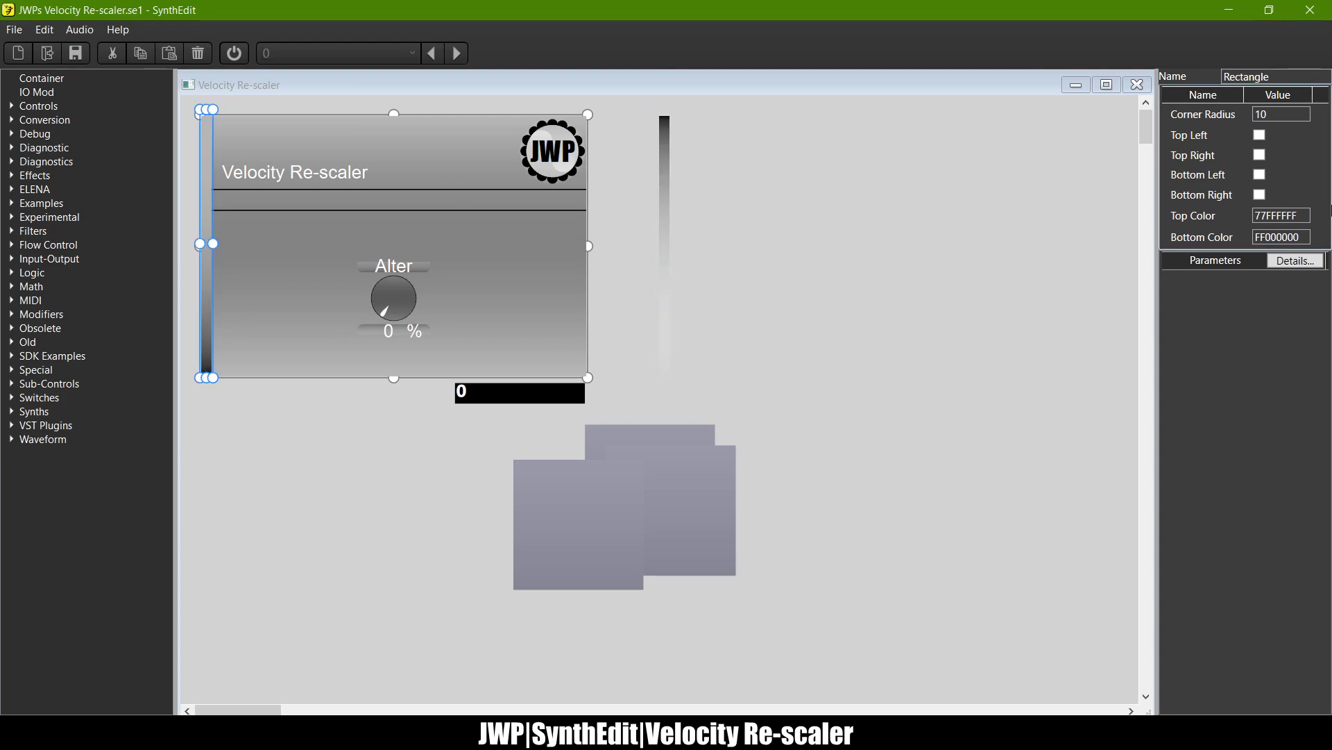
{"action": "left_click", "coordinate": [1268, 211]}
{"action": "key", "text": "BackSpace"}
{"action": "key", "text": "BackSpace"}
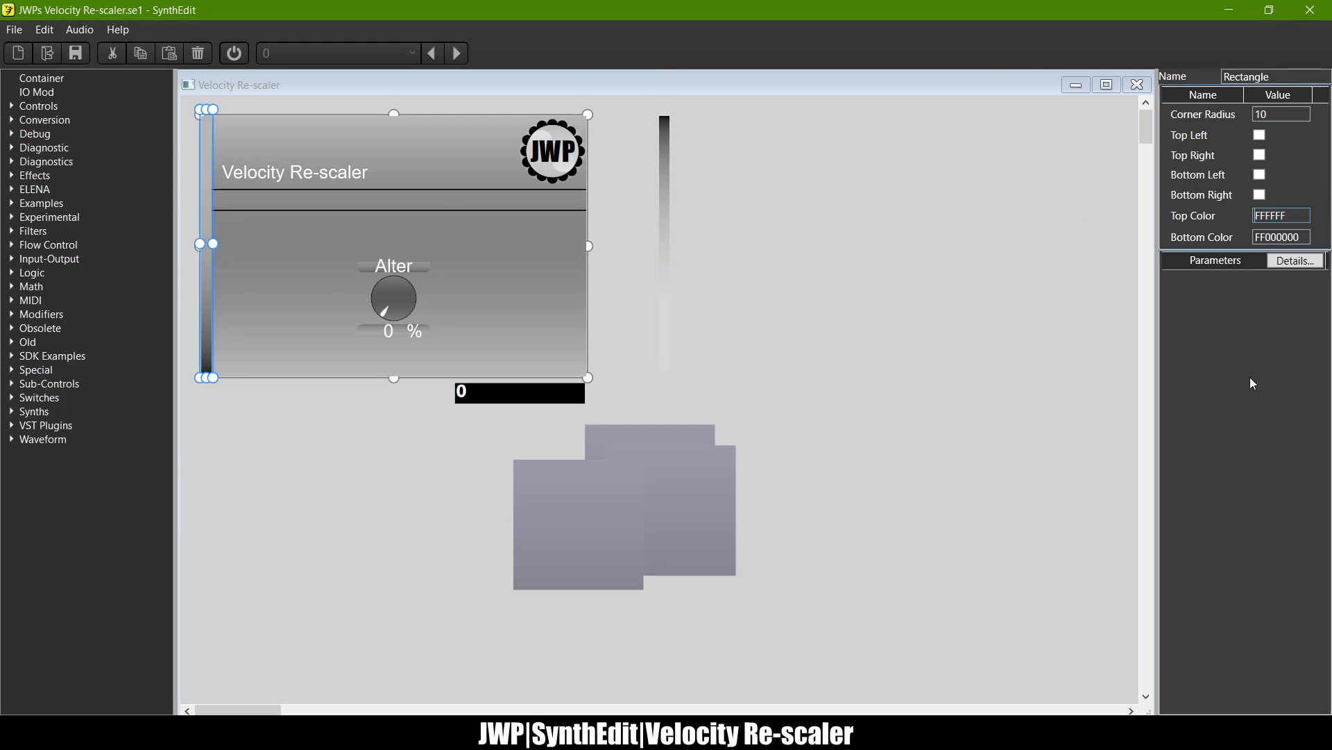
{"action": "type", "text": "01"}
{"action": "key", "text": "Return"}
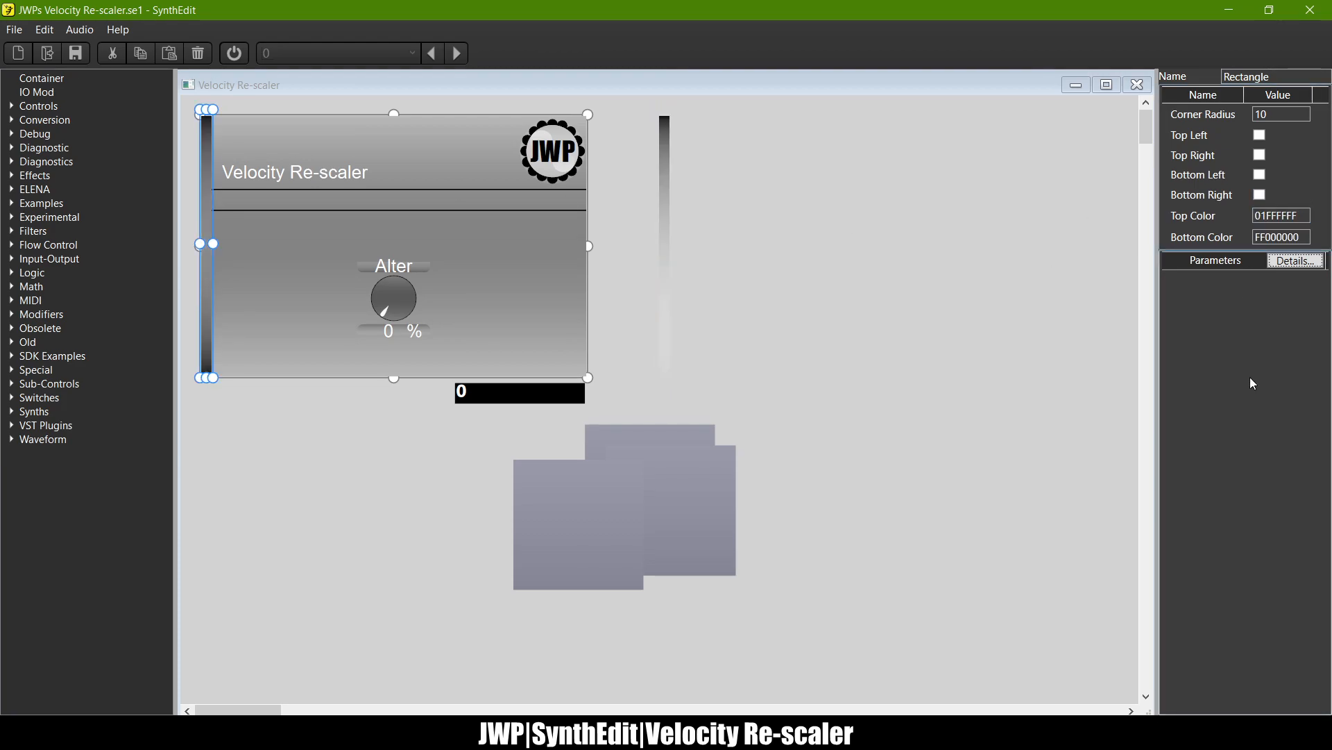
Step: Move the black-to-white strip back over the other strips along the panel's left edge
{"action": "left_click", "coordinate": [670, 220]}
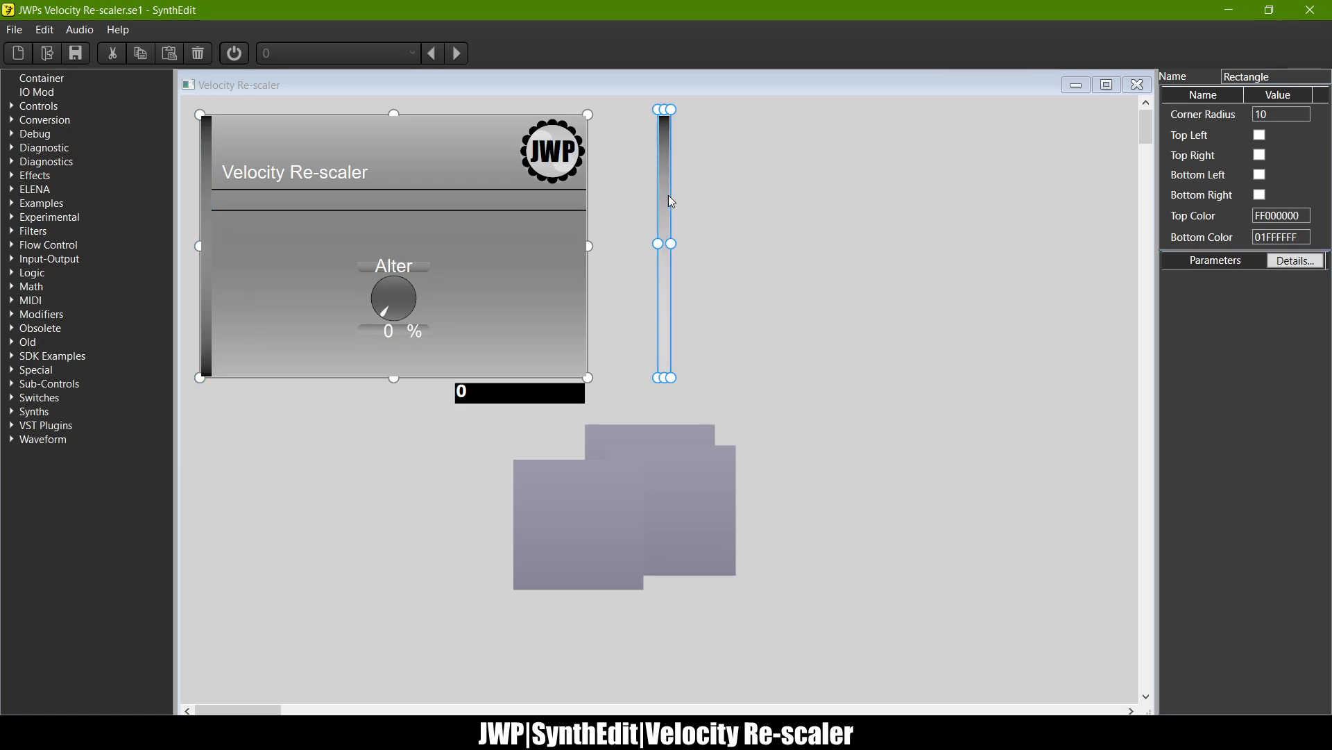
{"action": "left_click_drag", "start_coordinate": [674, 206], "coordinate": [215, 206]}
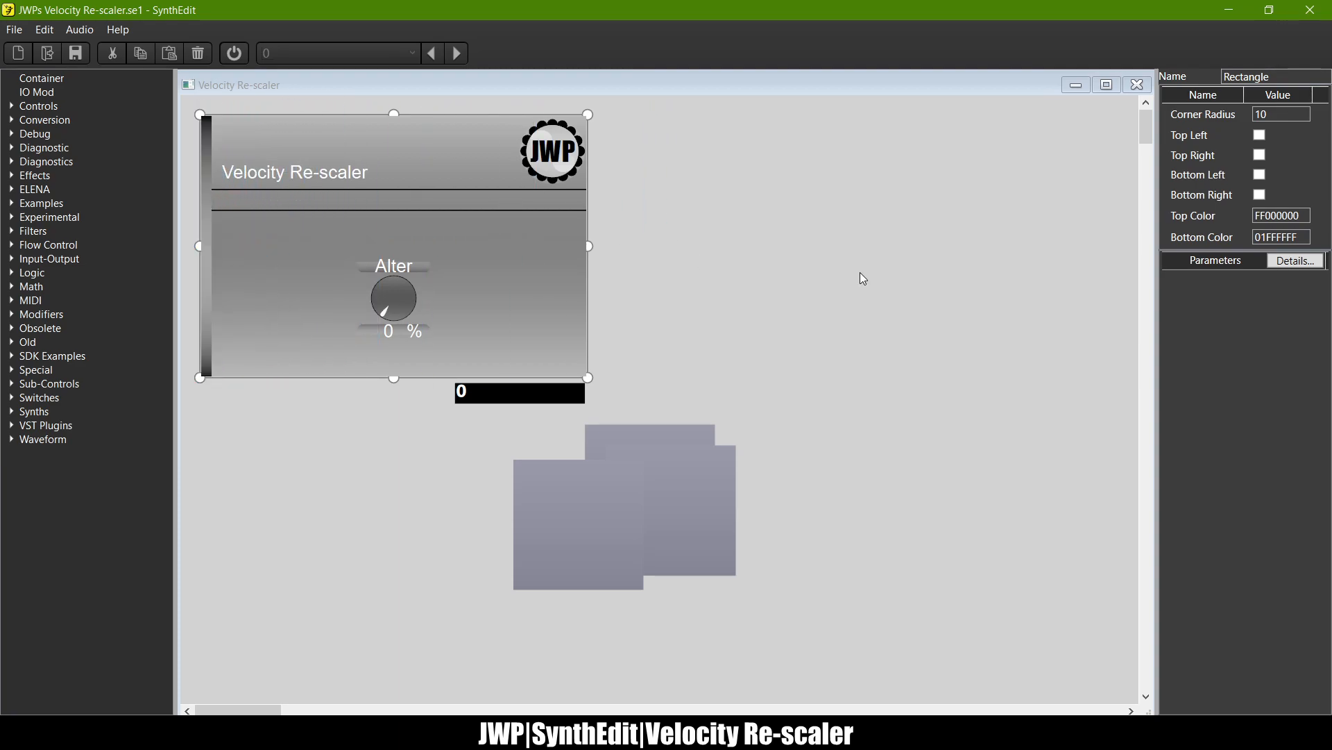
Step: Narrow both gradient strips on the panel's left edge to about half their width
{"action": "scroll", "coordinate": [199, 205], "scroll_direction": "up", "scroll_amount": 2}
{"action": "scroll", "coordinate": [198, 198], "scroll_direction": "up", "scroll_amount": 3}
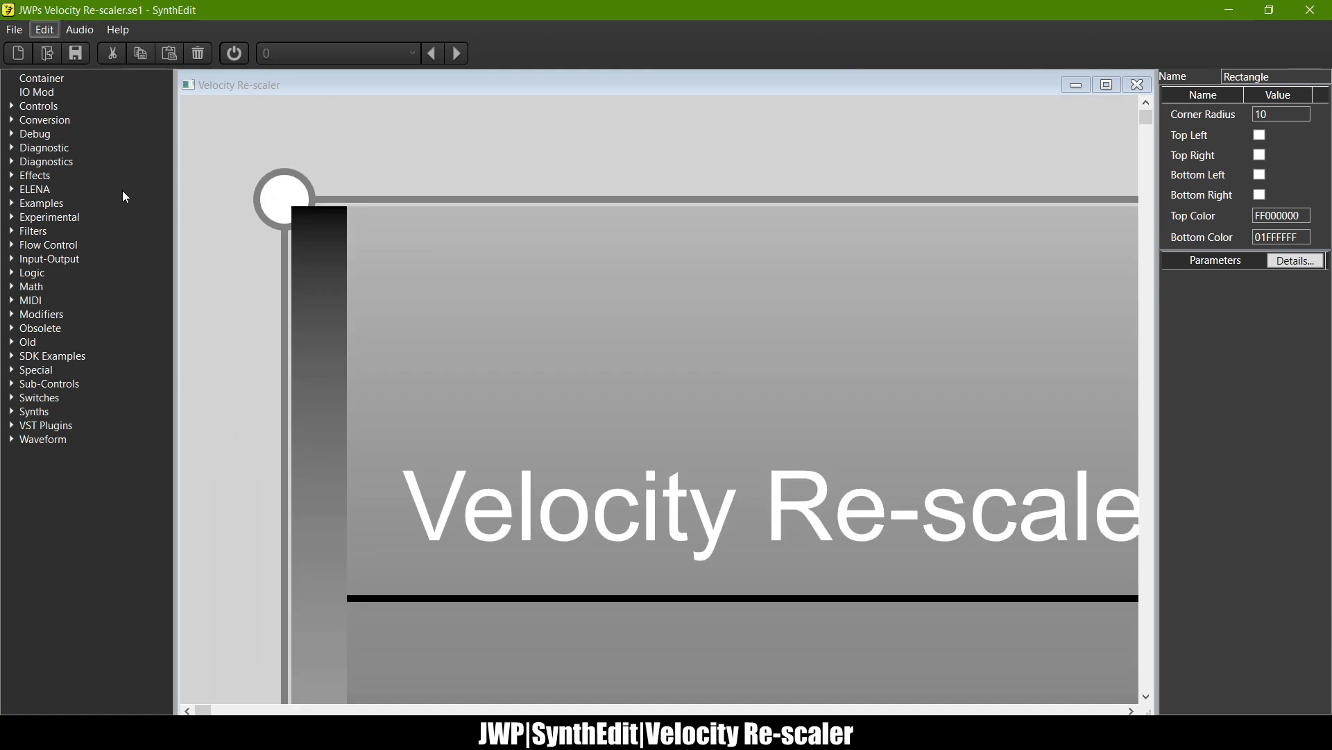
{"action": "scroll", "coordinate": [339, 349], "scroll_direction": "down", "scroll_amount": 5}
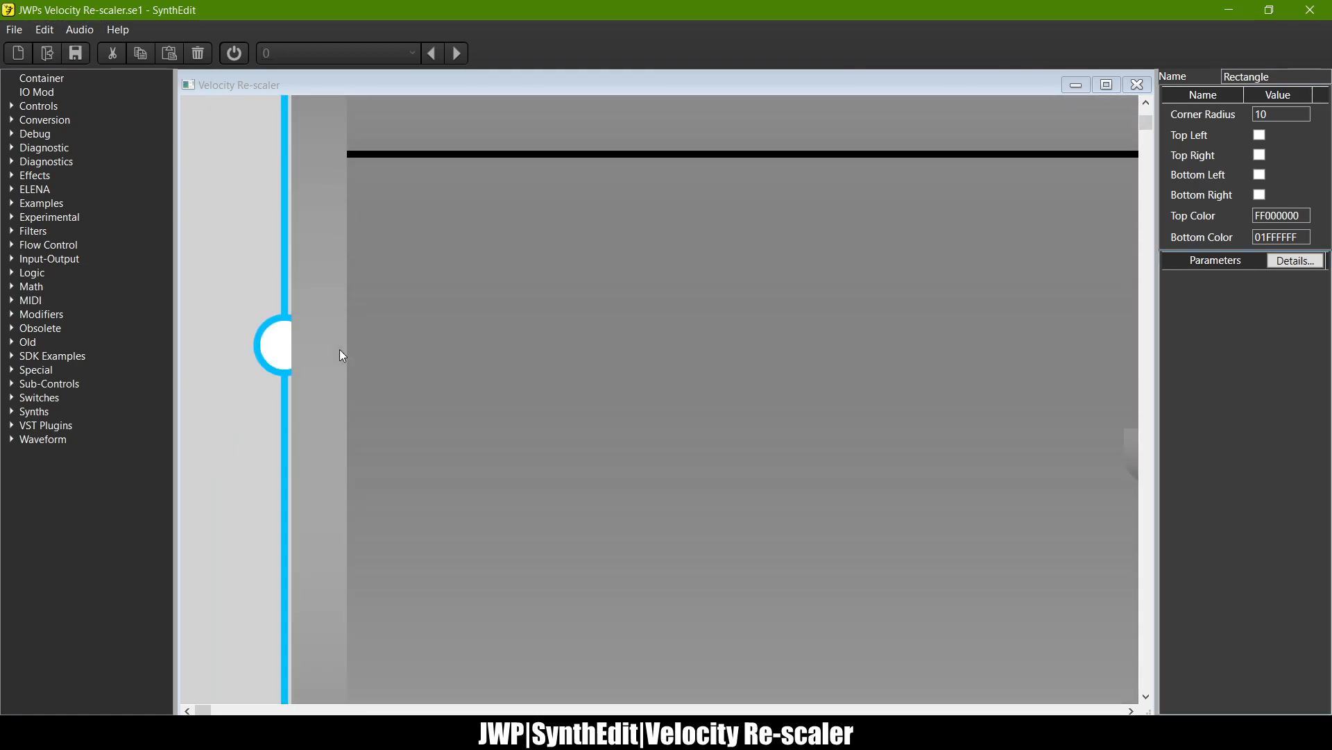
{"action": "left_click", "coordinate": [328, 336]}
{"action": "left_click_drag", "start_coordinate": [352, 336], "coordinate": [322, 350]}
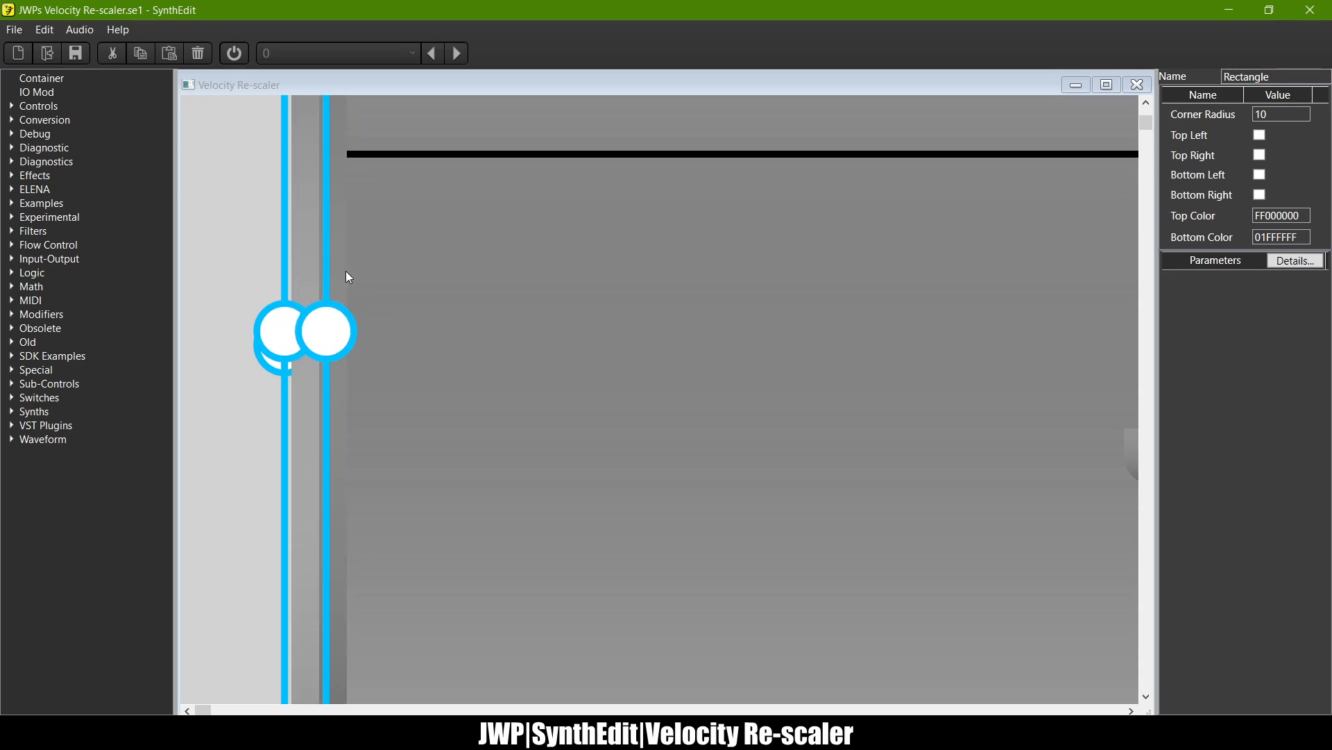
{"action": "left_click", "coordinate": [194, 273]}
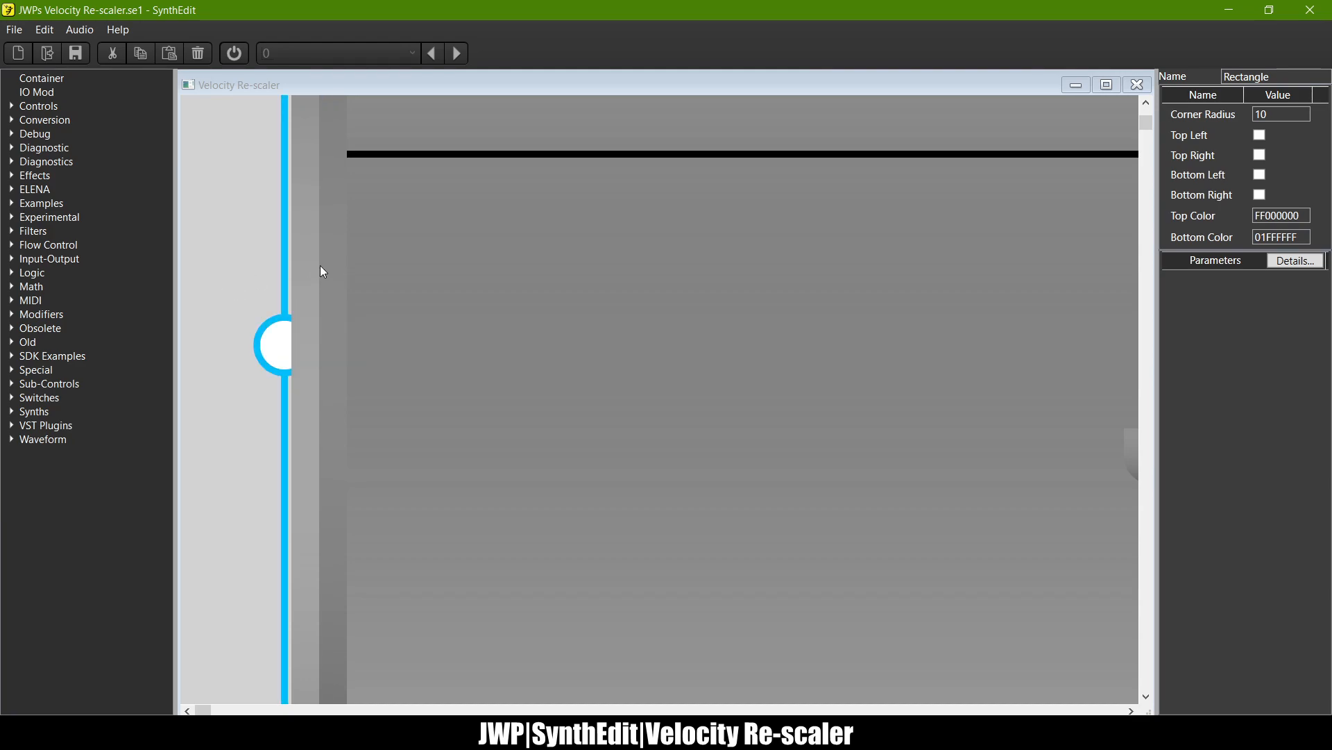
{"action": "left_click", "coordinate": [337, 264]}
{"action": "left_click_drag", "start_coordinate": [356, 334], "coordinate": [331, 339]}
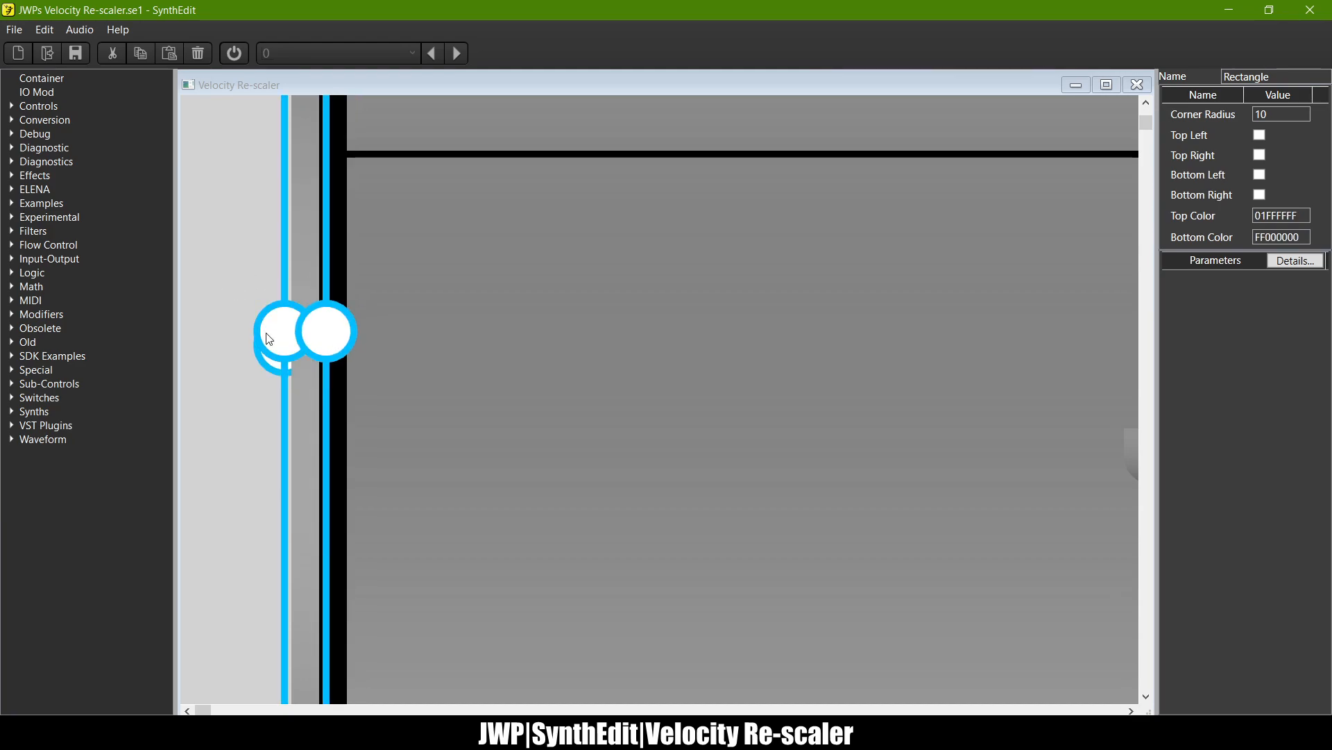
Step: Narrow the solid black strip underneath to match the width of the two gradient strips
{"action": "scroll", "coordinate": [220, 315], "scroll_direction": "down", "scroll_amount": 6}
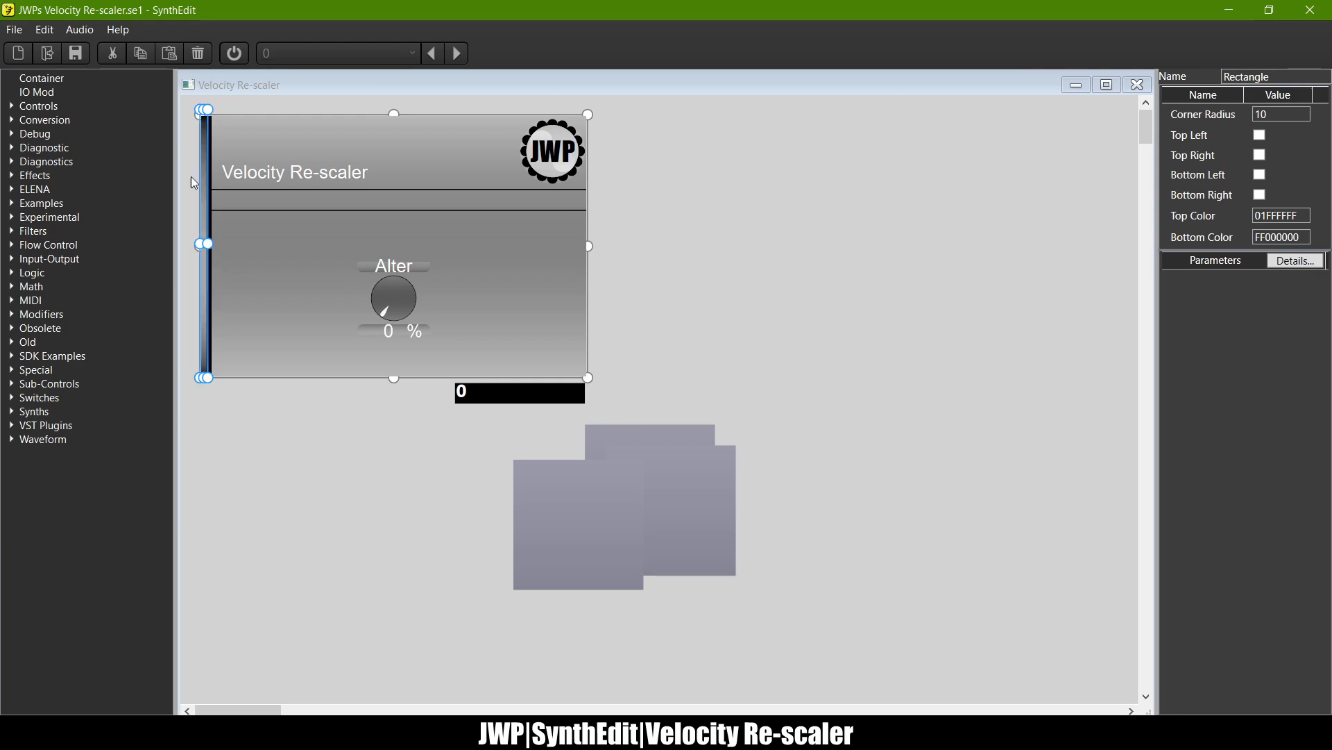
{"action": "left_click", "coordinate": [214, 244]}
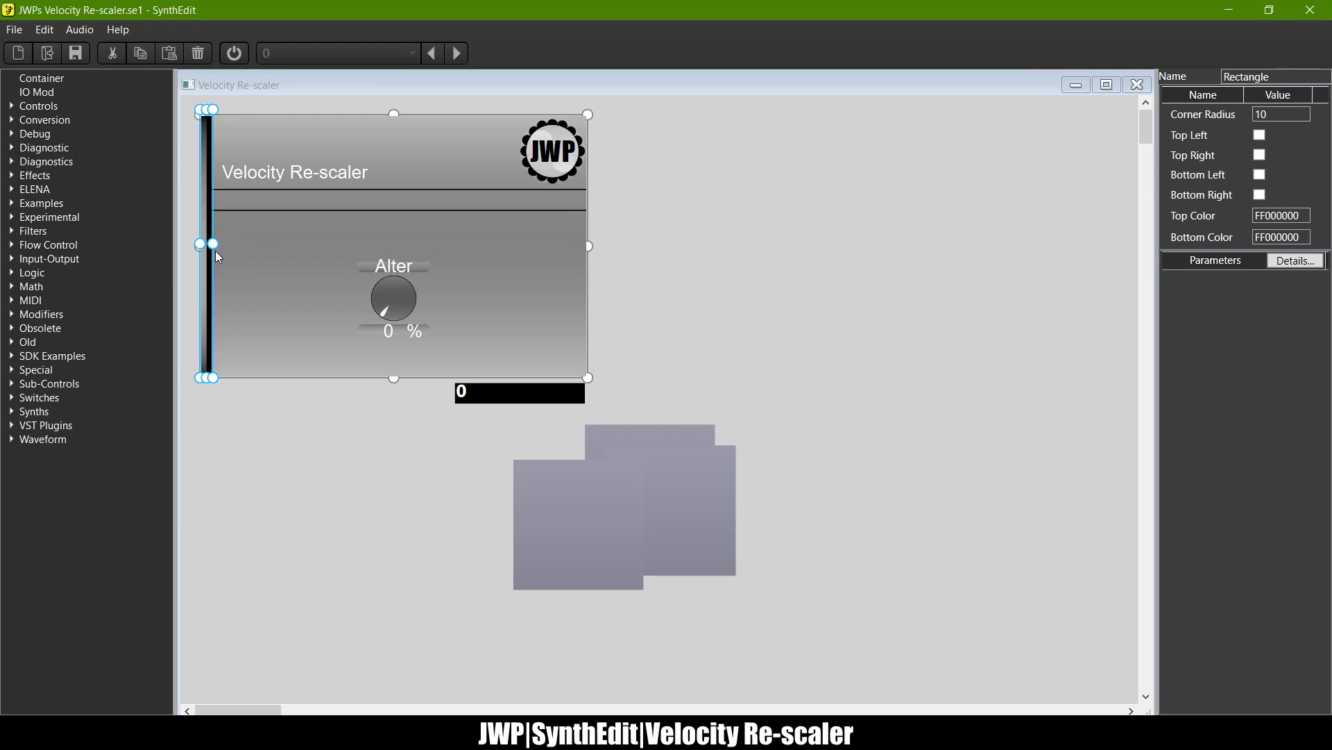
{"action": "scroll", "coordinate": [213, 246], "scroll_direction": "up", "scroll_amount": 3}
{"action": "scroll", "coordinate": [211, 248], "scroll_direction": "up", "scroll_amount": 3}
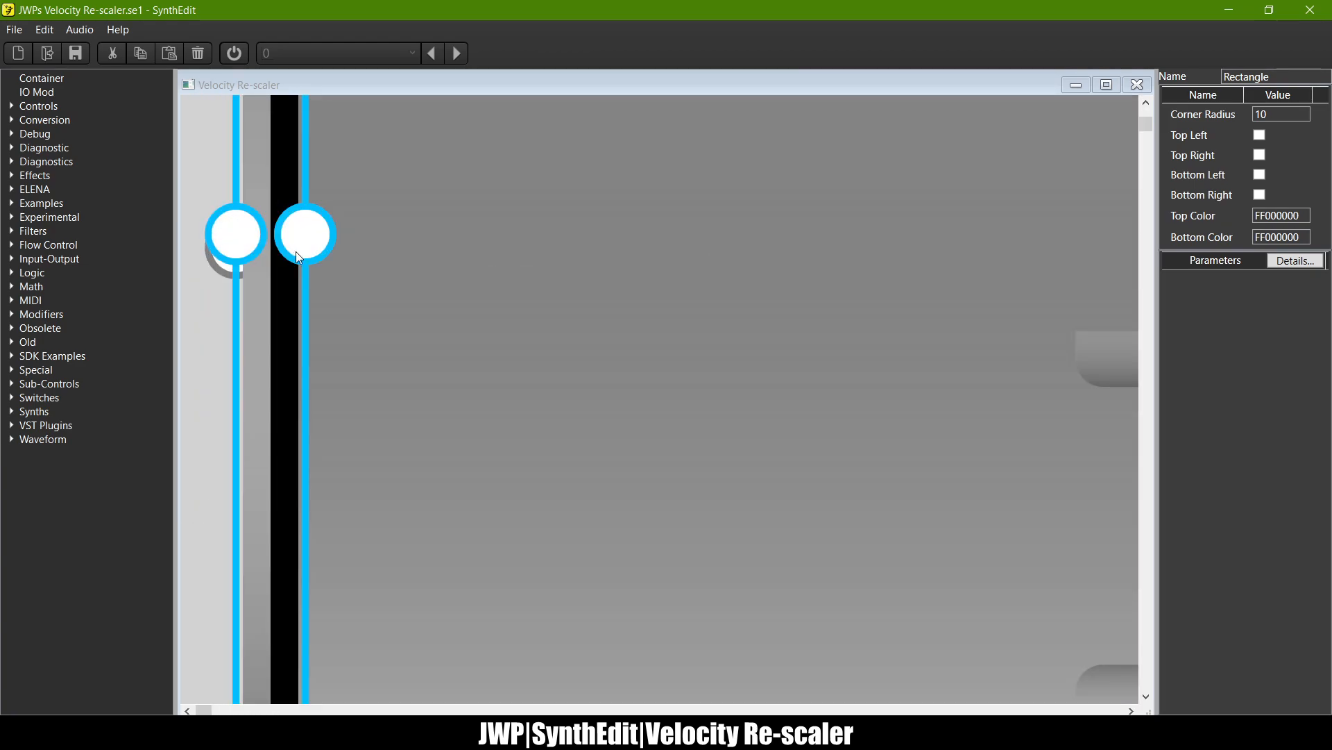
{"action": "scroll", "coordinate": [298, 240], "scroll_direction": "down", "scroll_amount": 6}
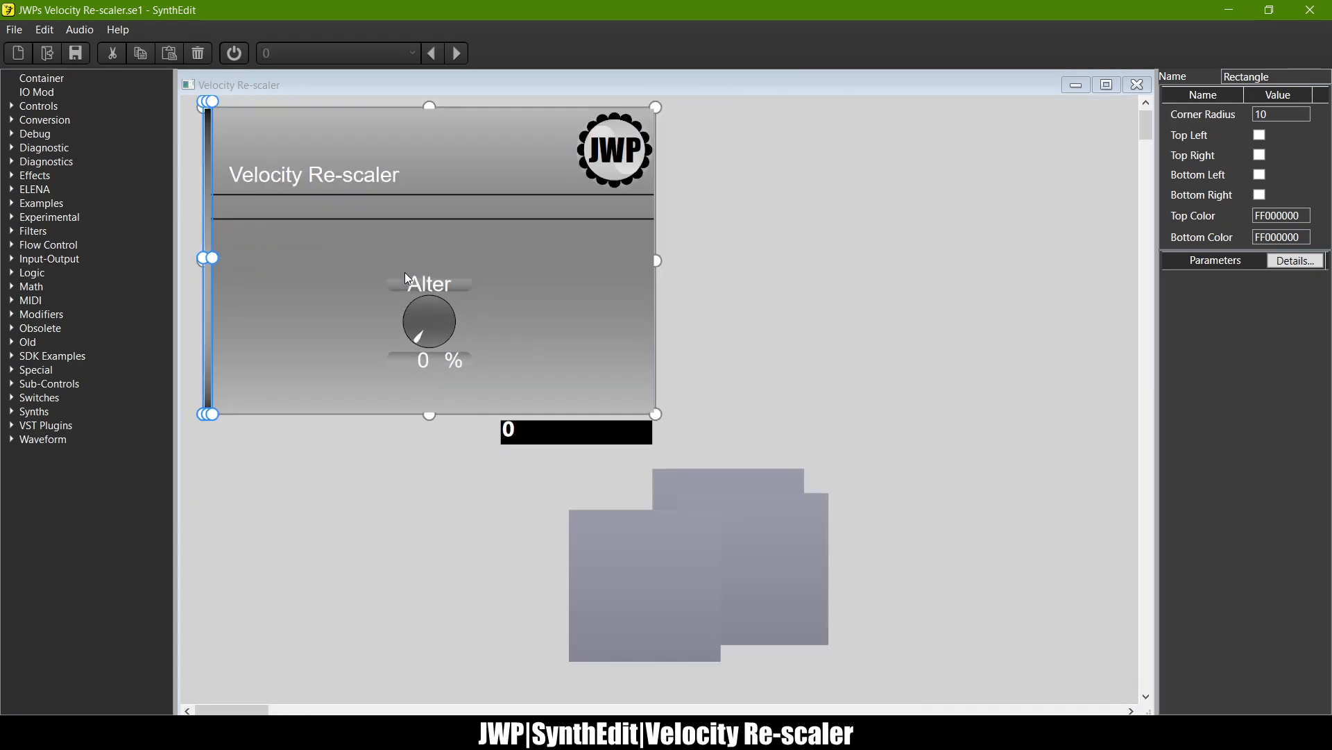
{"action": "left_click", "coordinate": [817, 326]}
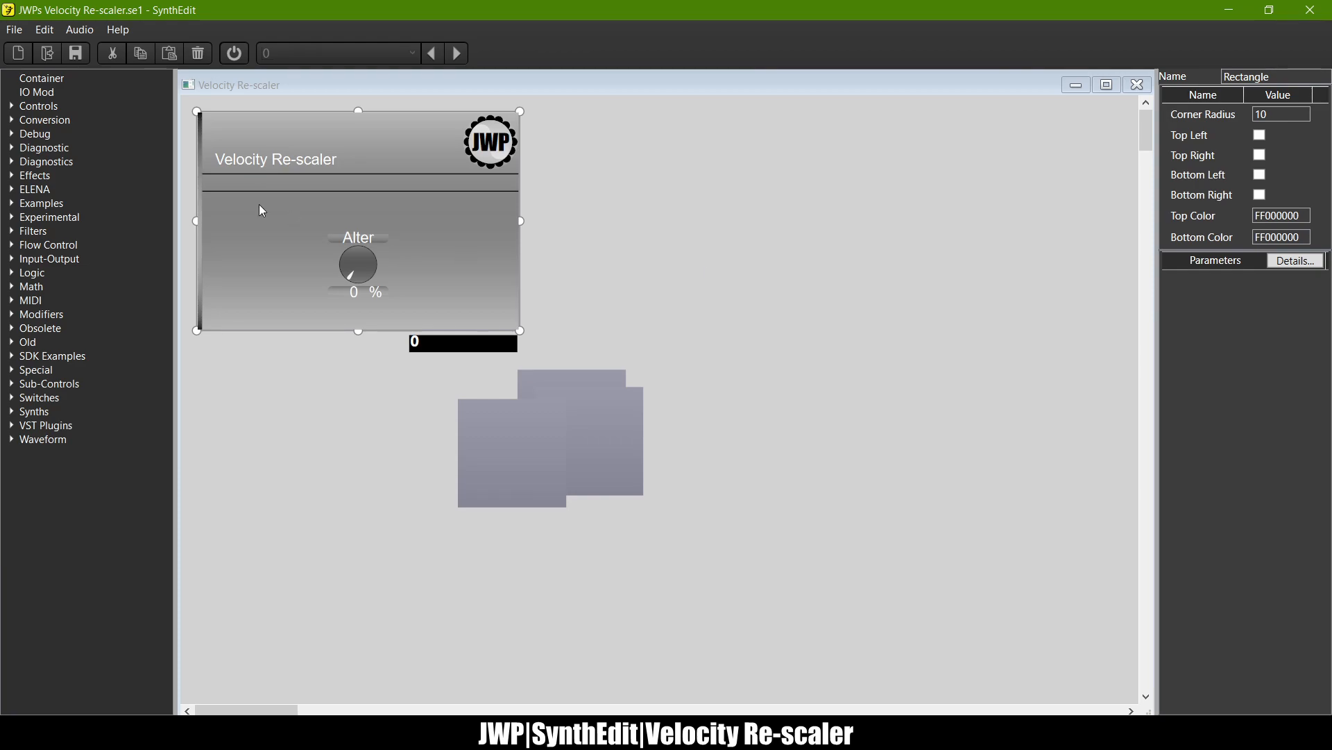
Step: Set the Top Color of the uppermost gradient strip on the panel's left edge to FFFFFFFF
{"action": "scroll", "coordinate": [236, 234], "scroll_direction": "up", "scroll_amount": 2}
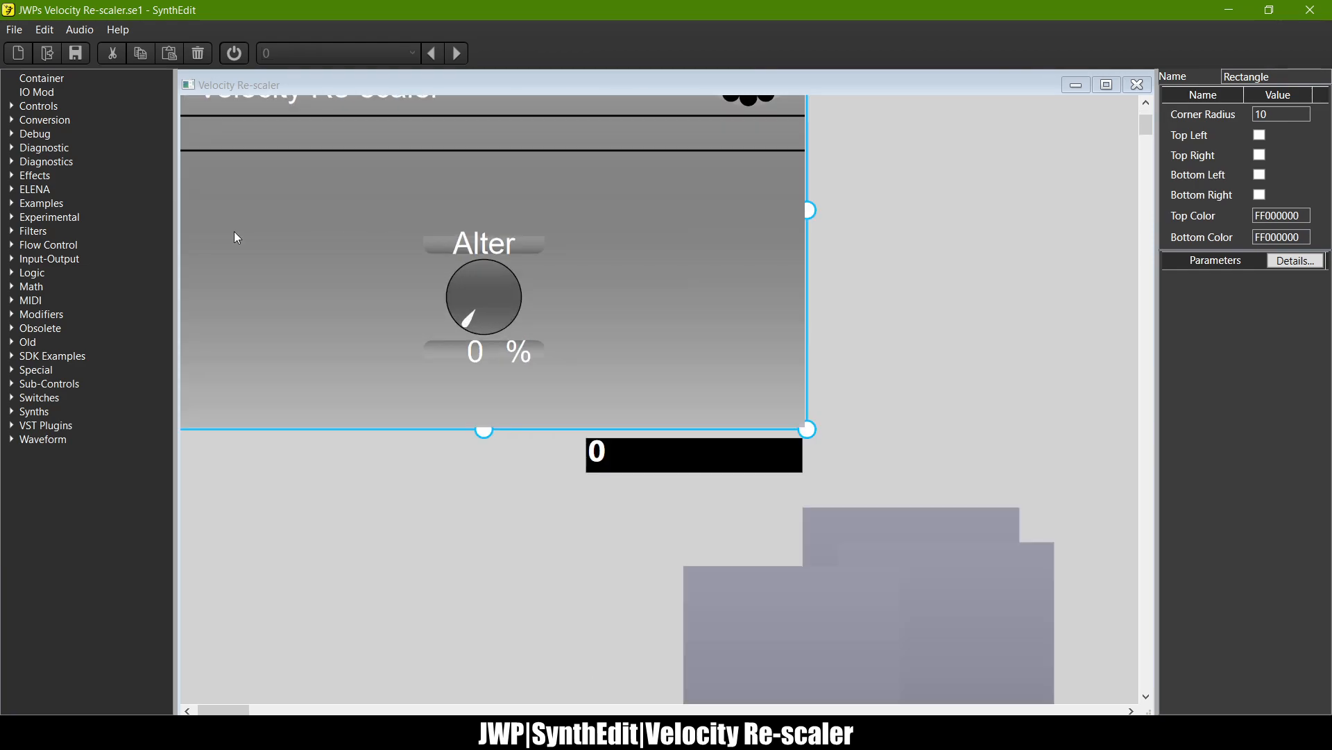
{"action": "scroll", "coordinate": [236, 208], "scroll_direction": "up", "scroll_amount": 2}
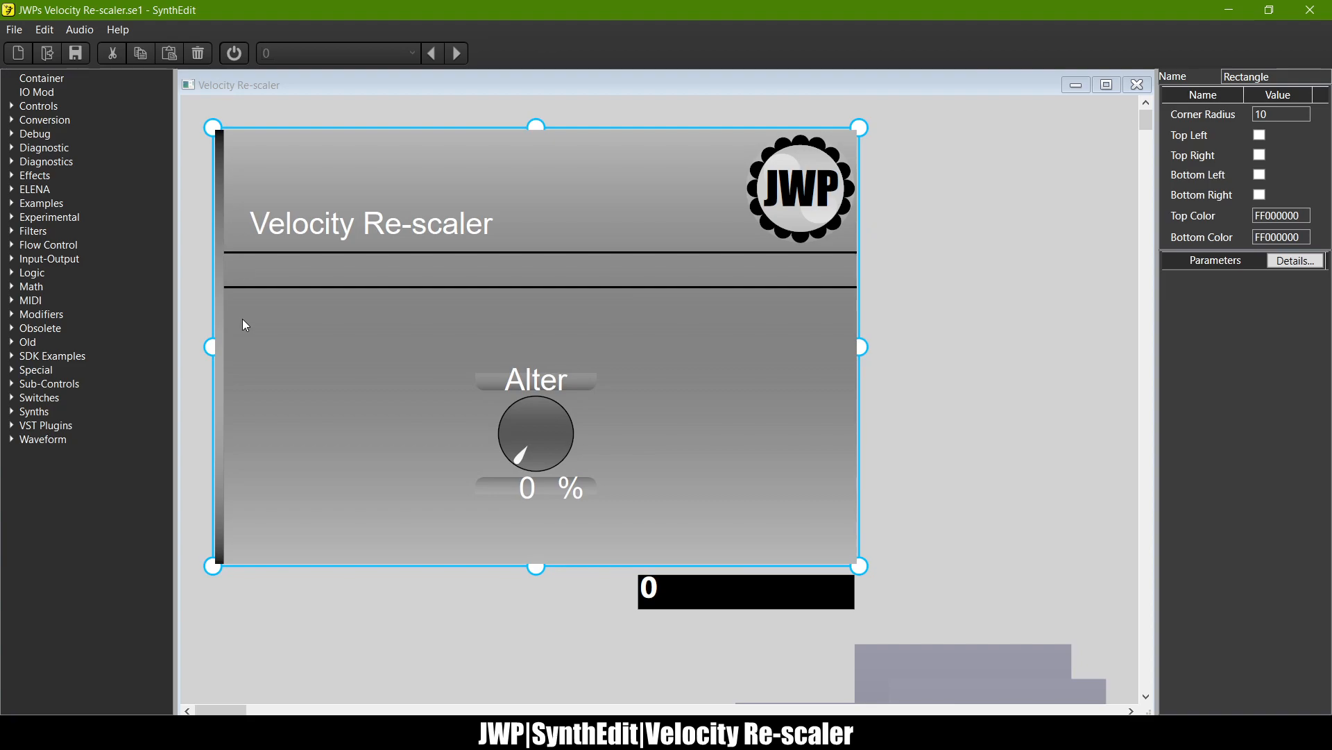
{"action": "left_click", "coordinate": [222, 276]}
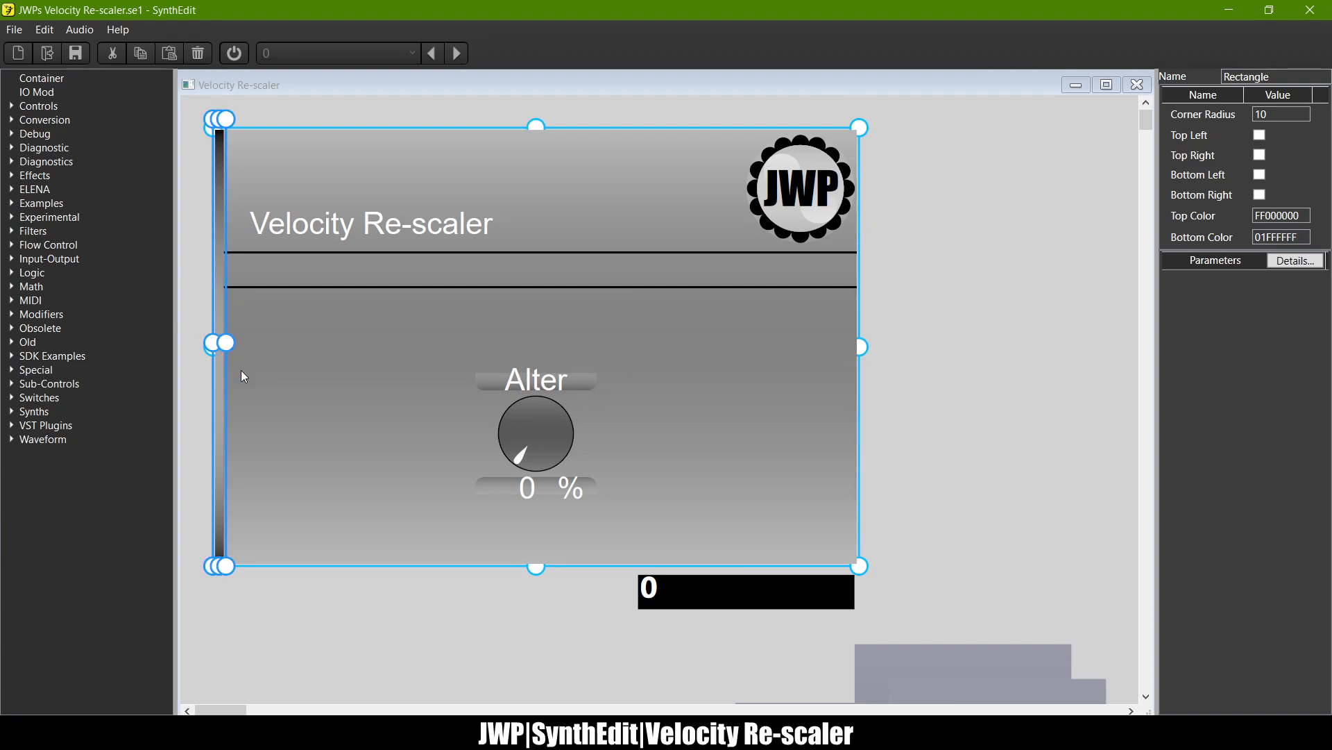
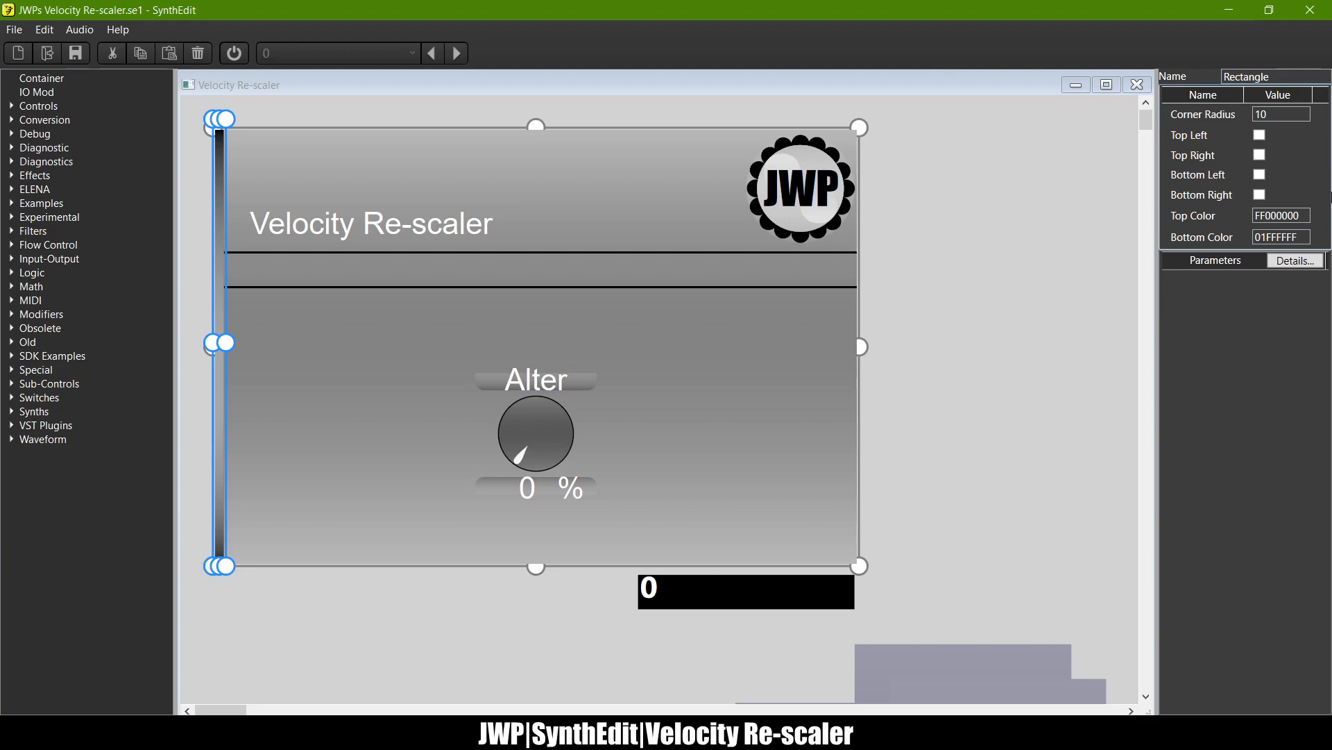
{"action": "left_click", "coordinate": [1304, 215]}
{"action": "key", "text": "BackSpace"}
{"action": "key", "text": "BackSpace"}
{"action": "key", "text": "BackSpace"}
{"action": "key", "text": "BackSpace"}
{"action": "key", "text": "BackSpace"}
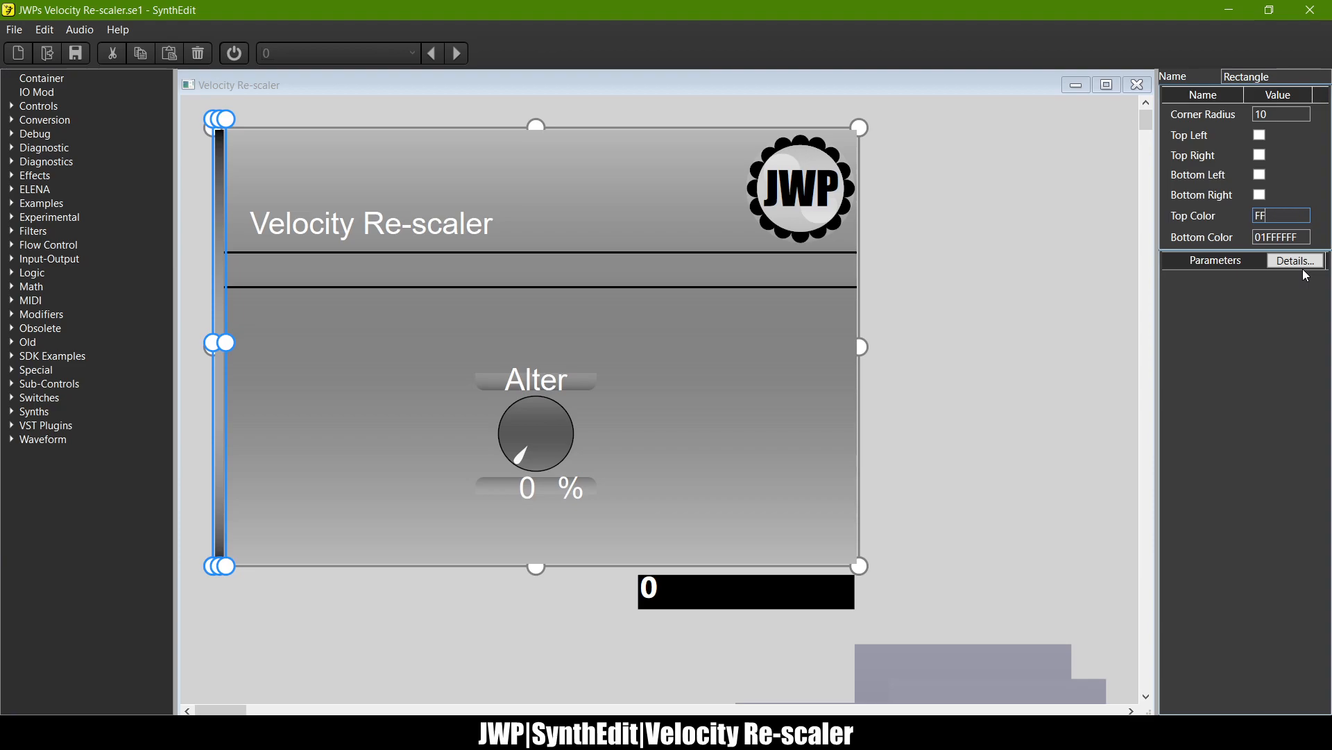
{"action": "type", "text": "FFFFFF"}
Step: Set the same strip's Bottom Color to 01000000
{"action": "left_click", "coordinate": [1305, 237]}
{"action": "key", "text": "BackSpace"}
{"action": "key", "text": "BackSpace"}
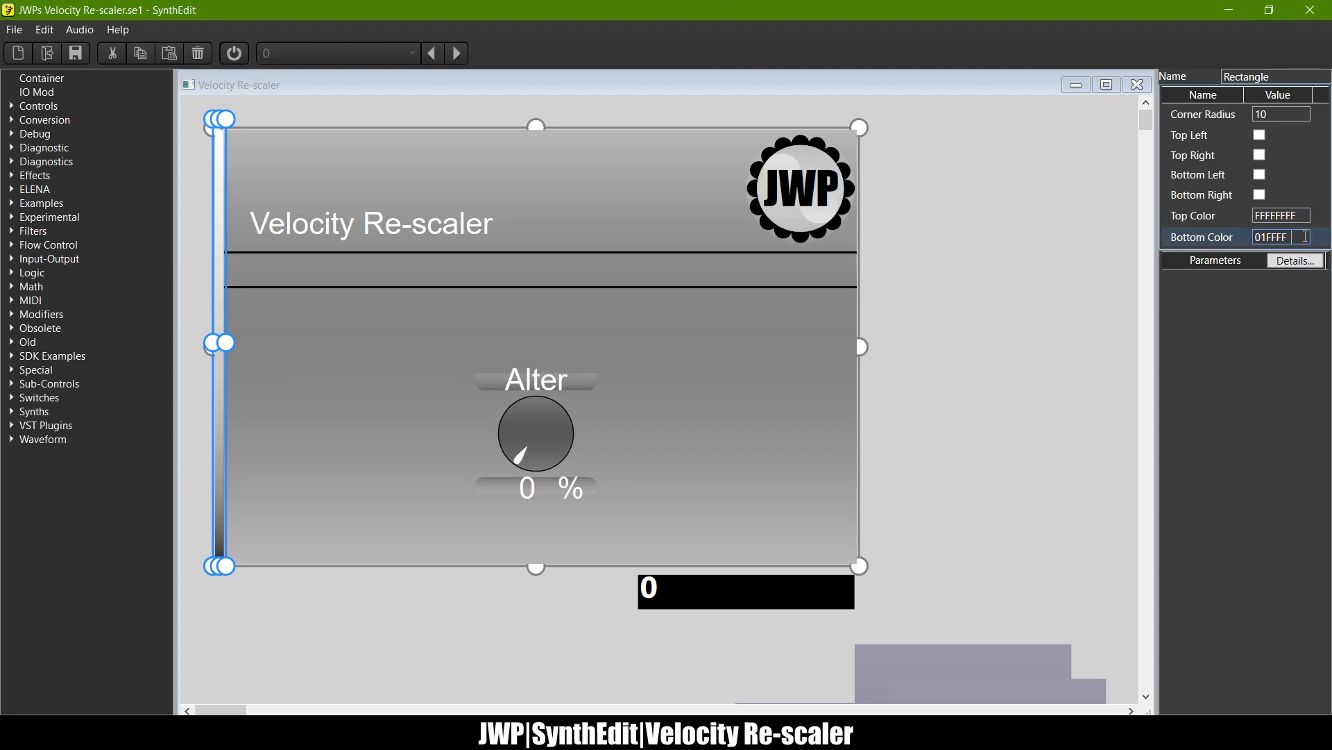
{"action": "key", "text": "BackSpace"}
{"action": "key", "text": "BackSpace"}
{"action": "key", "text": "BackSpace"}
{"action": "type", "text": "000000"}
{"action": "key", "text": "Tab"}
{"action": "left_click", "coordinate": [1068, 252]}
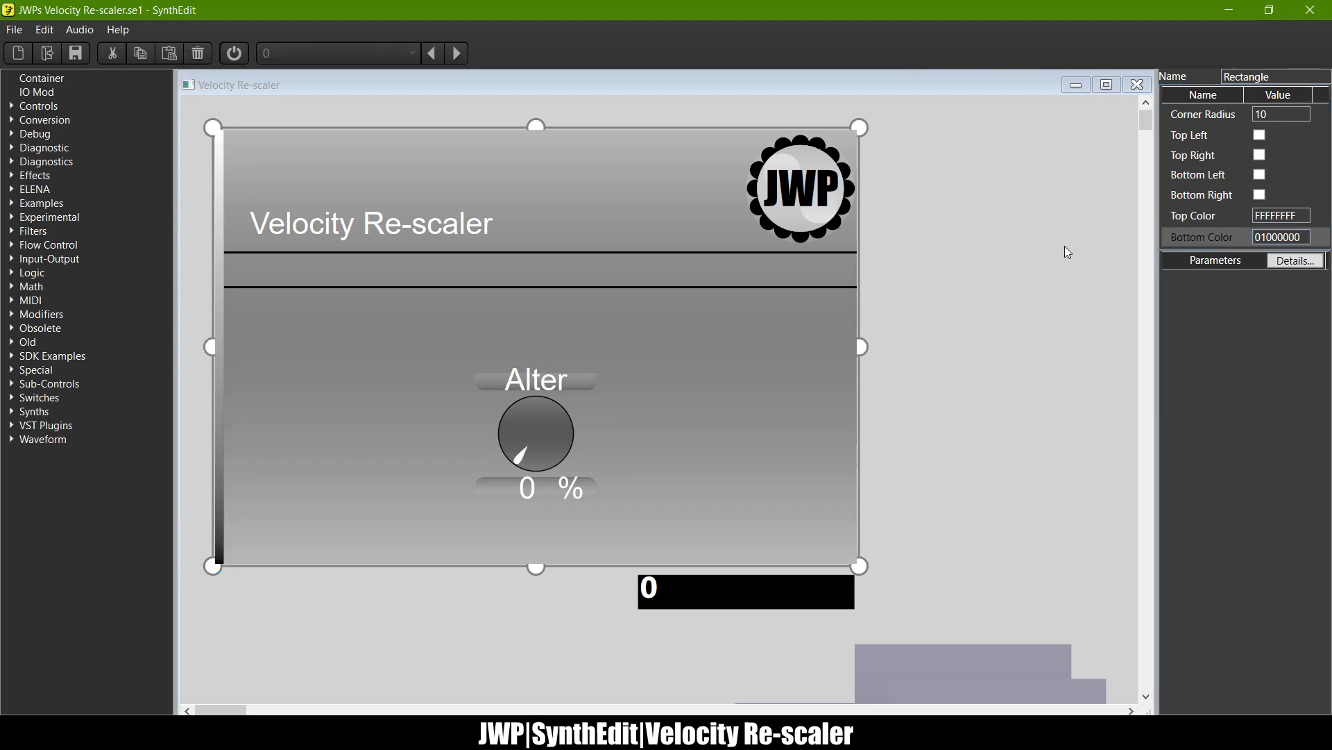
Step: Move the white-topped strip off the panel and set the Top Color of the gradient strip beneath it to 01000000
{"action": "left_click", "coordinate": [218, 218]}
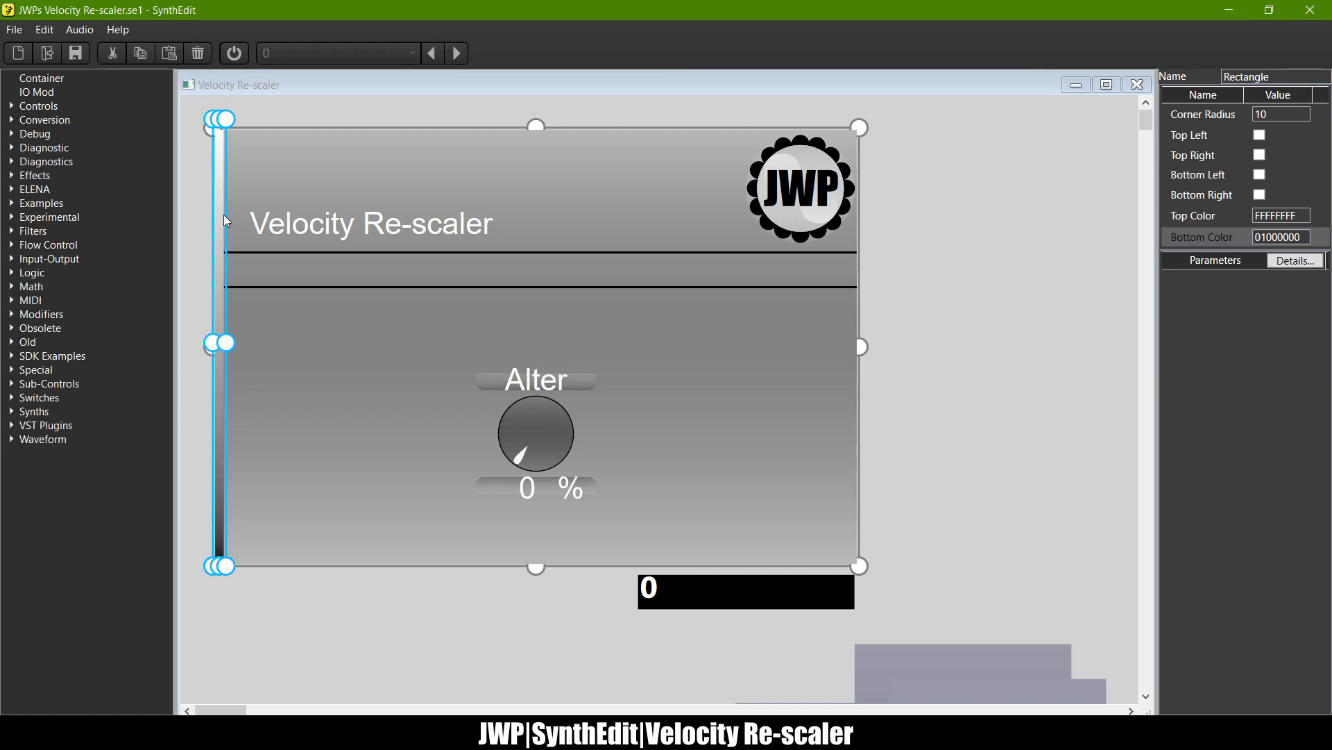
{"action": "left_click_drag", "start_coordinate": [228, 214], "coordinate": [1067, 256]}
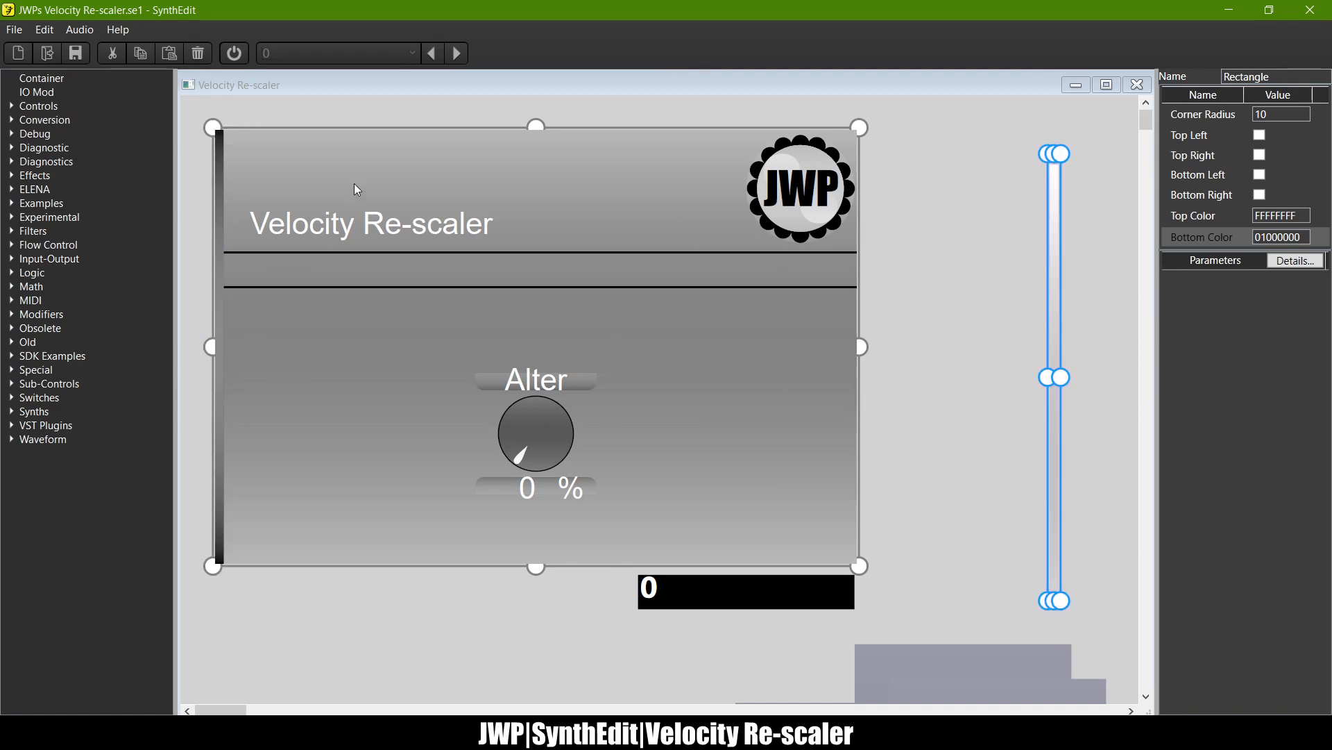
{"action": "left_click", "coordinate": [219, 202]}
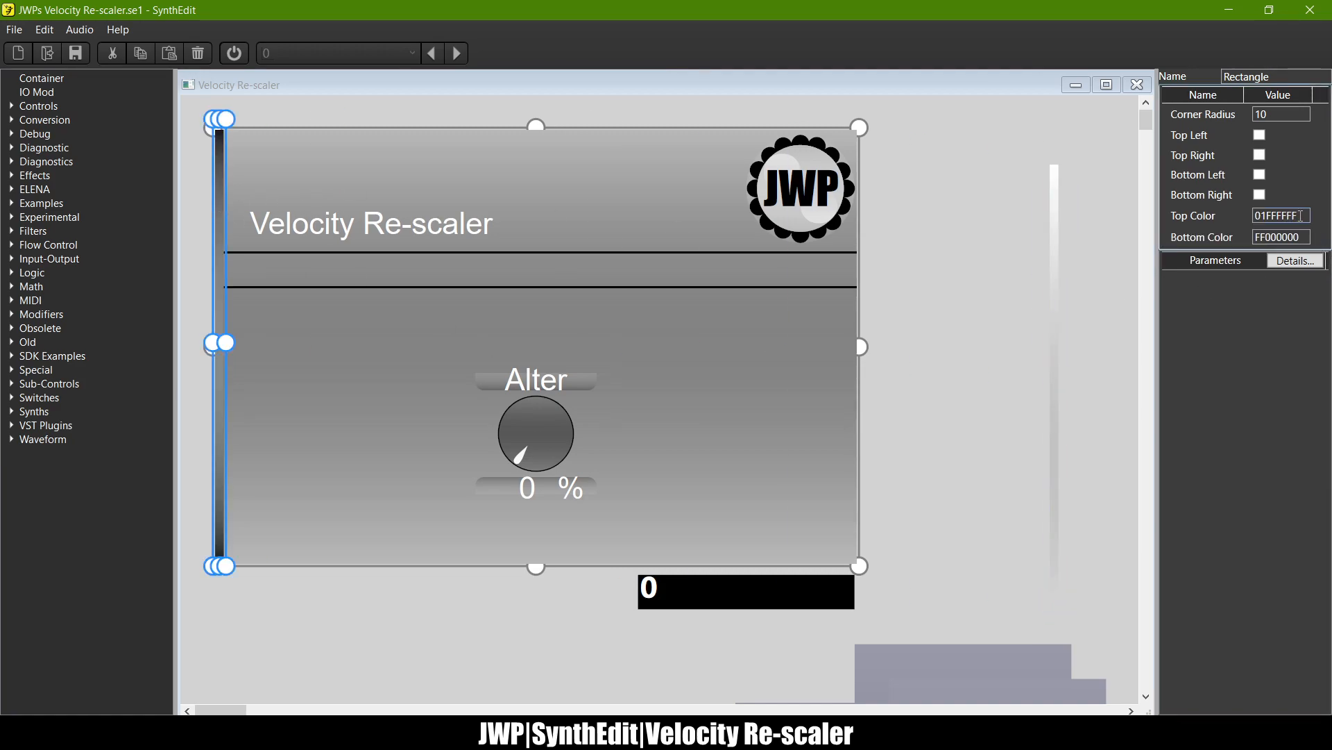
{"action": "left_click", "coordinate": [1302, 216]}
{"action": "key", "text": "BackSpace"}
{"action": "key", "text": "BackSpace"}
{"action": "key", "text": "BackSpace"}
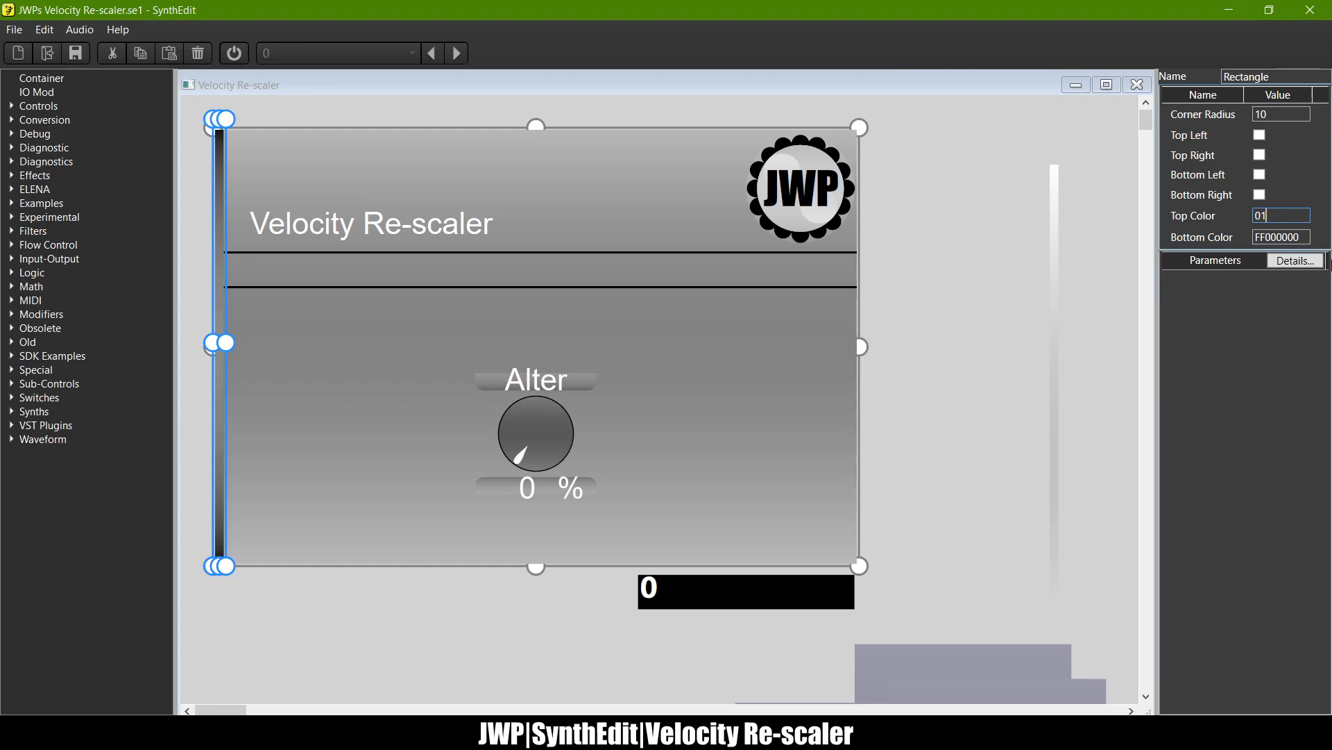
{"action": "type", "text": "00000"}
{"action": "key", "text": "BackSpace"}
{"action": "key", "text": "BackSpace"}
{"action": "key", "text": "BackSpace"}
{"action": "key", "text": "BackSpace"}
{"action": "key", "text": "BackSpace"}
{"action": "type", "text": "000000"}
{"action": "key", "text": "Return"}
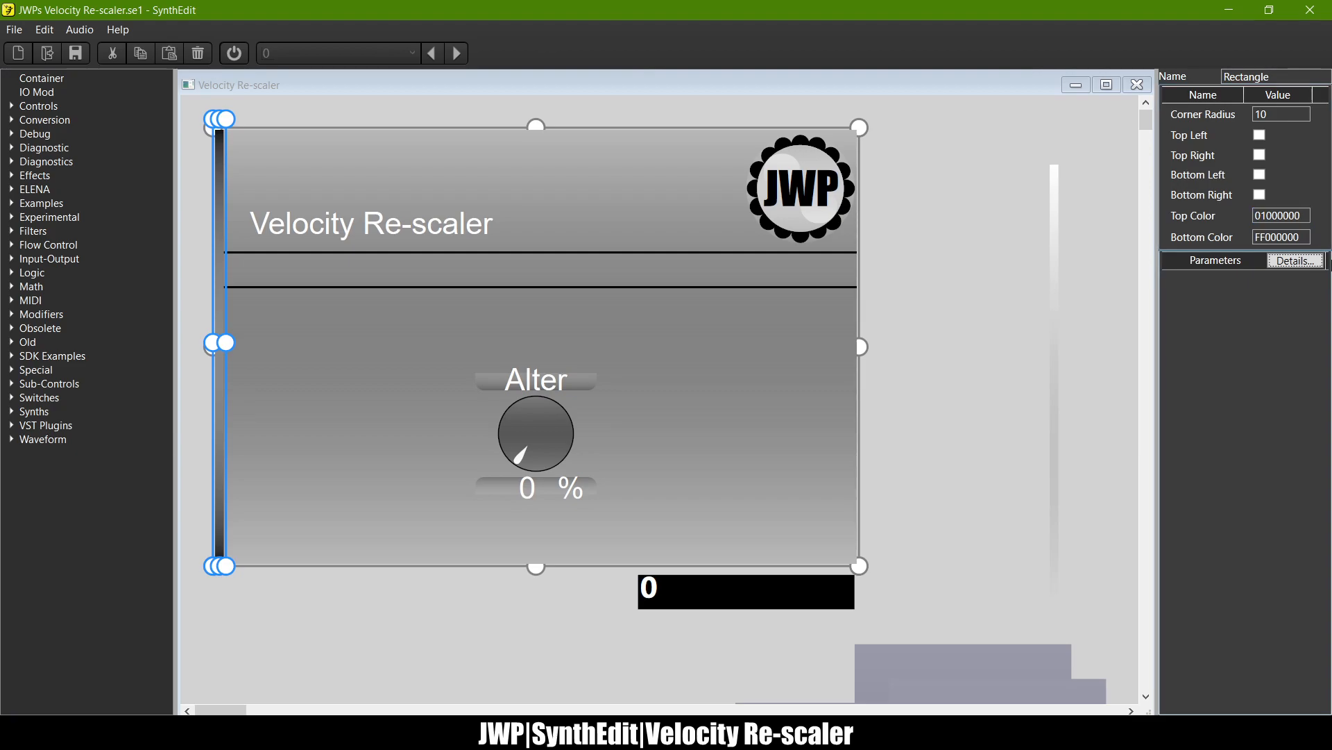
{"action": "left_click", "coordinate": [1306, 238]}
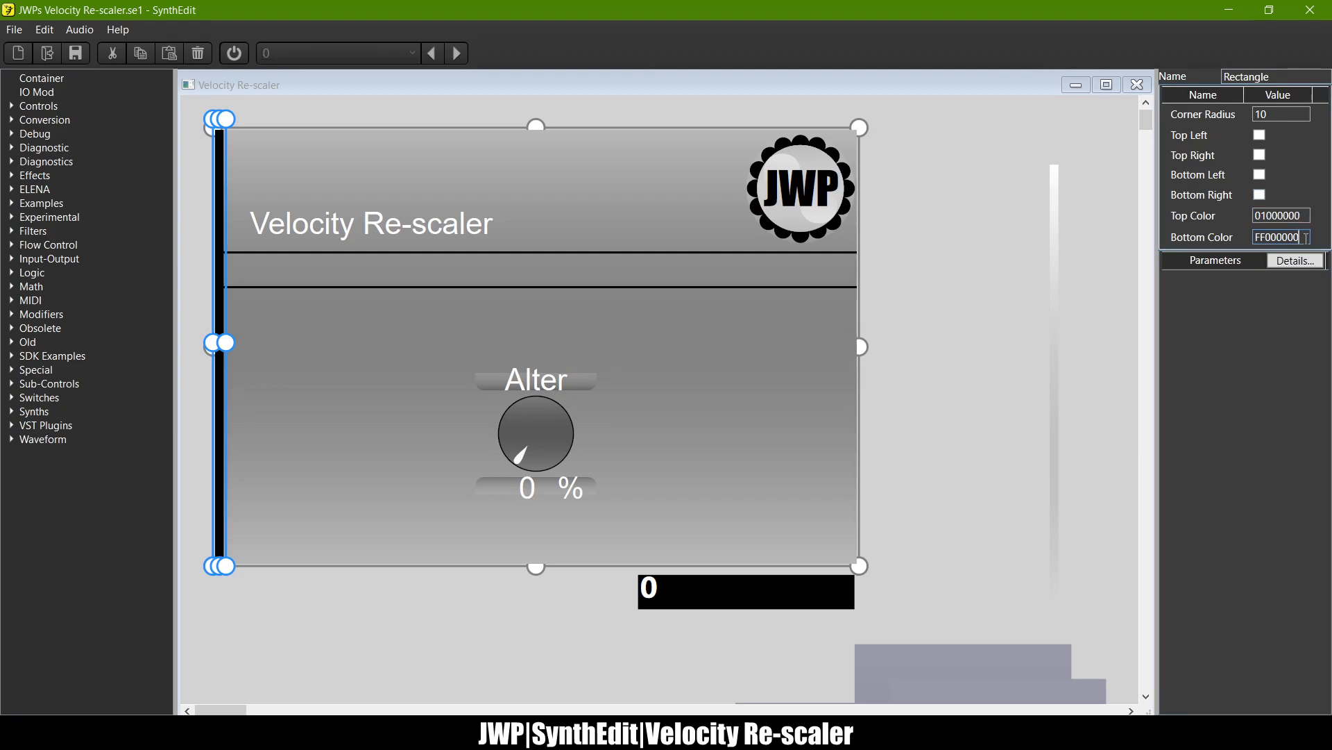
{"action": "key", "text": "BackSpace"}
{"action": "key", "text": "BackSpace"}
{"action": "key", "text": "BackSpace"}
{"action": "key", "text": "BackSpace"}
{"action": "key", "text": "BackSpace"}
{"action": "left_click", "coordinate": [1056, 254]}
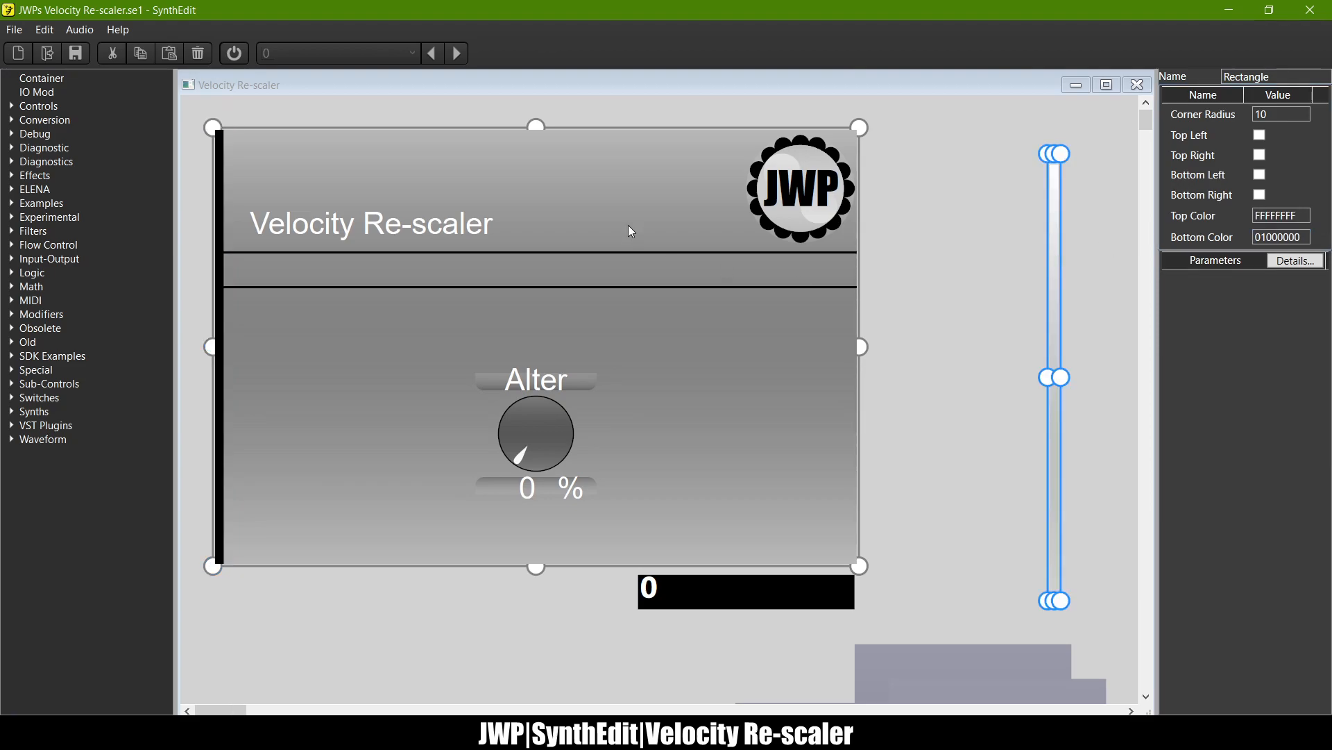
Step: Set the Bottom Color of the gradient strip on the panel's left edge to FFFFFFFF
{"action": "left_click", "coordinate": [221, 253]}
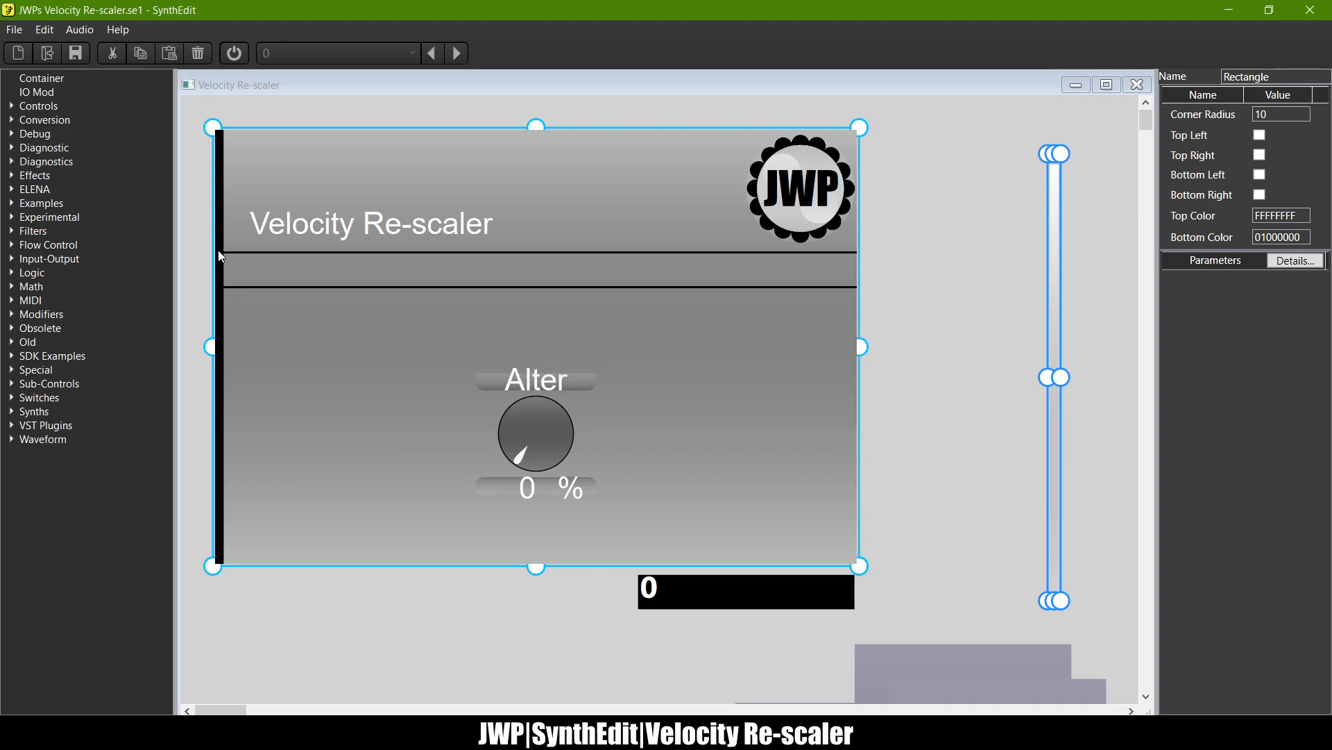
{"action": "left_click", "coordinate": [219, 252]}
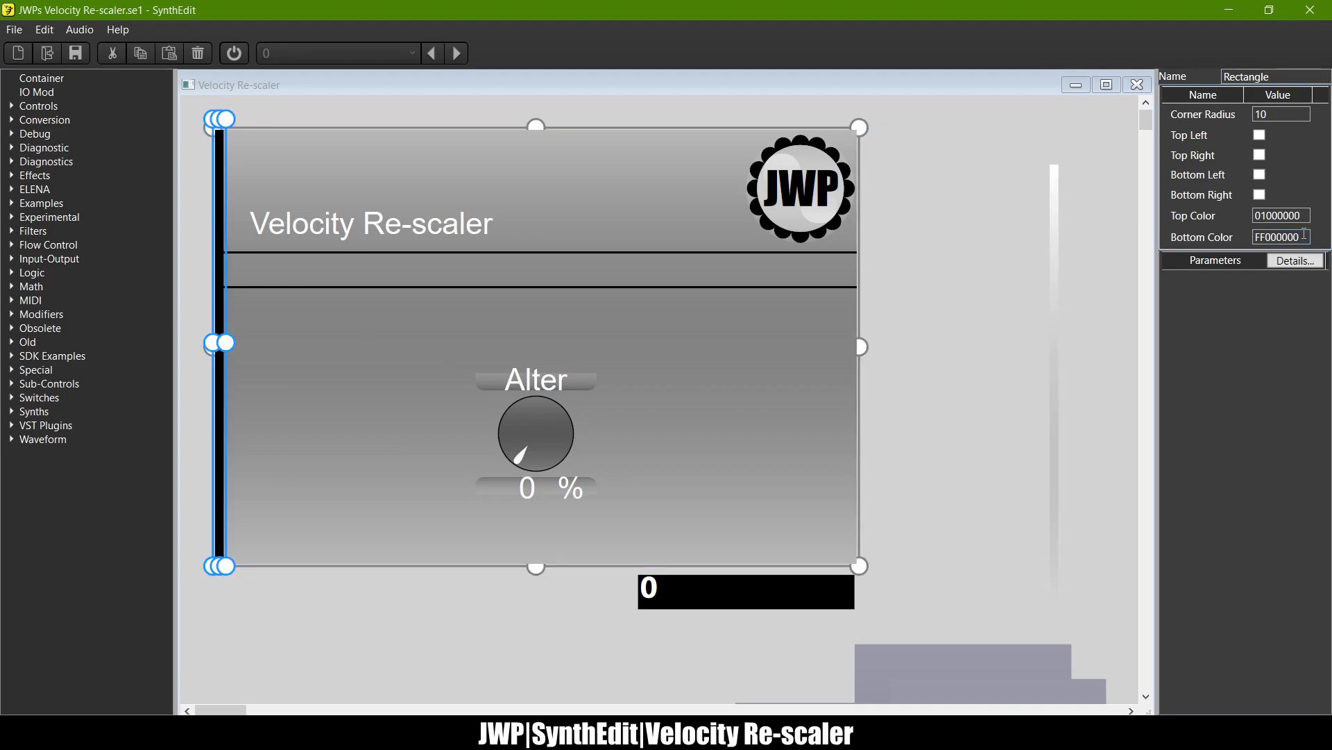
{"action": "left_click_drag", "start_coordinate": [1305, 234], "coordinate": [1267, 257]}
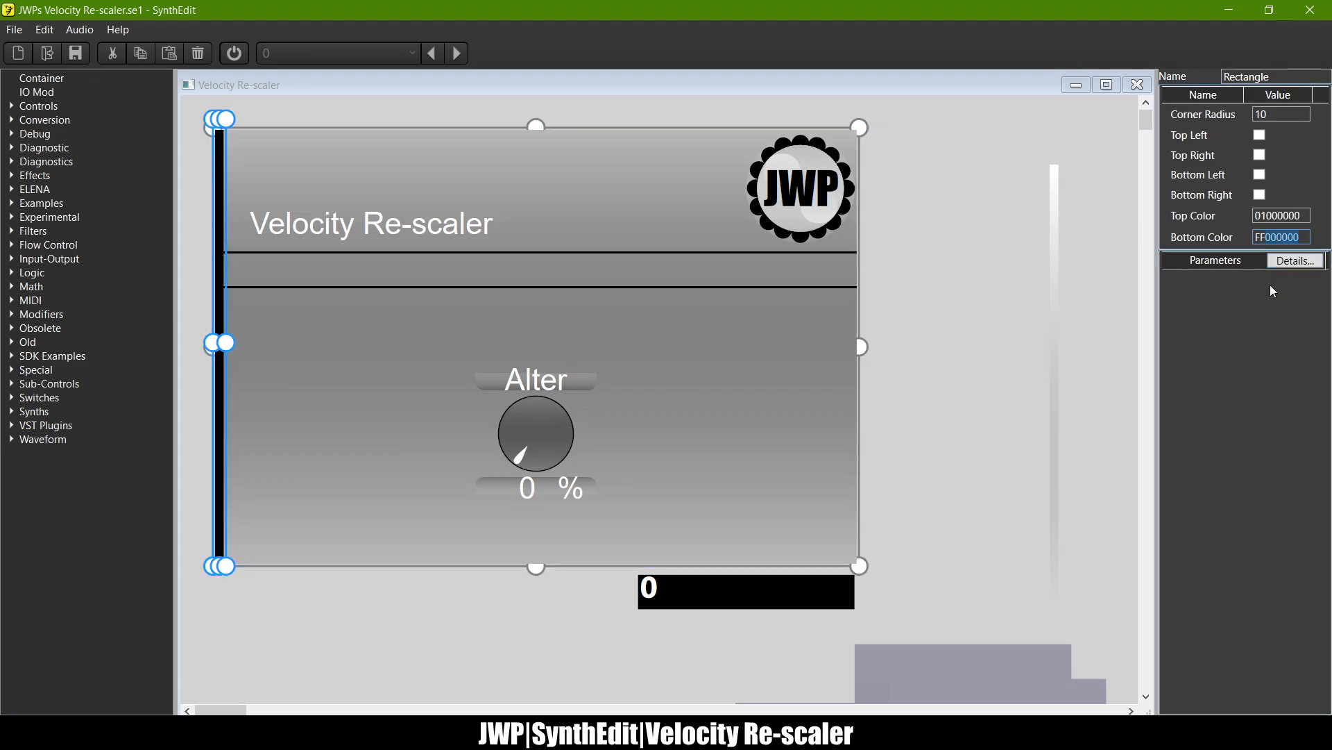
{"action": "type", "text": "FFFFFFFF"}
{"action": "key", "text": "Tab"}
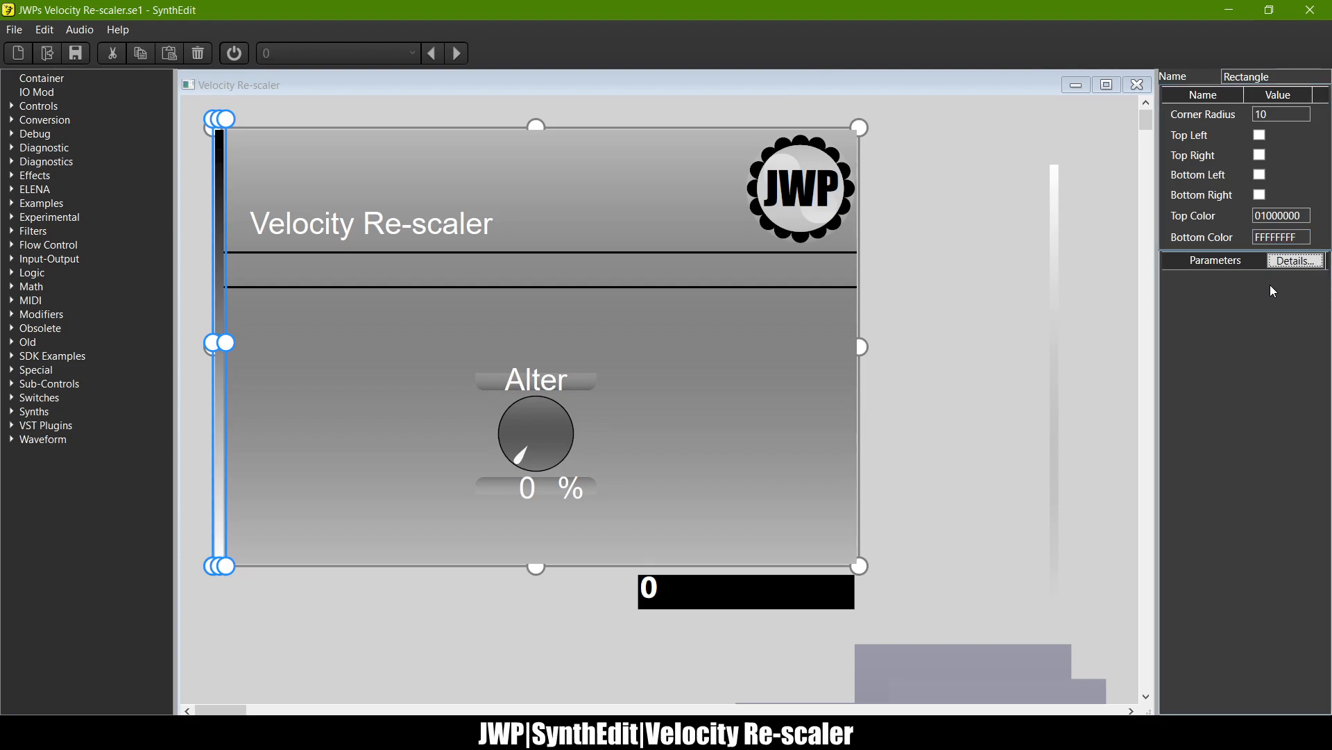
Step: Move the white-topped strip back onto the panel's left edge over the other strips
{"action": "left_click", "coordinate": [1050, 265]}
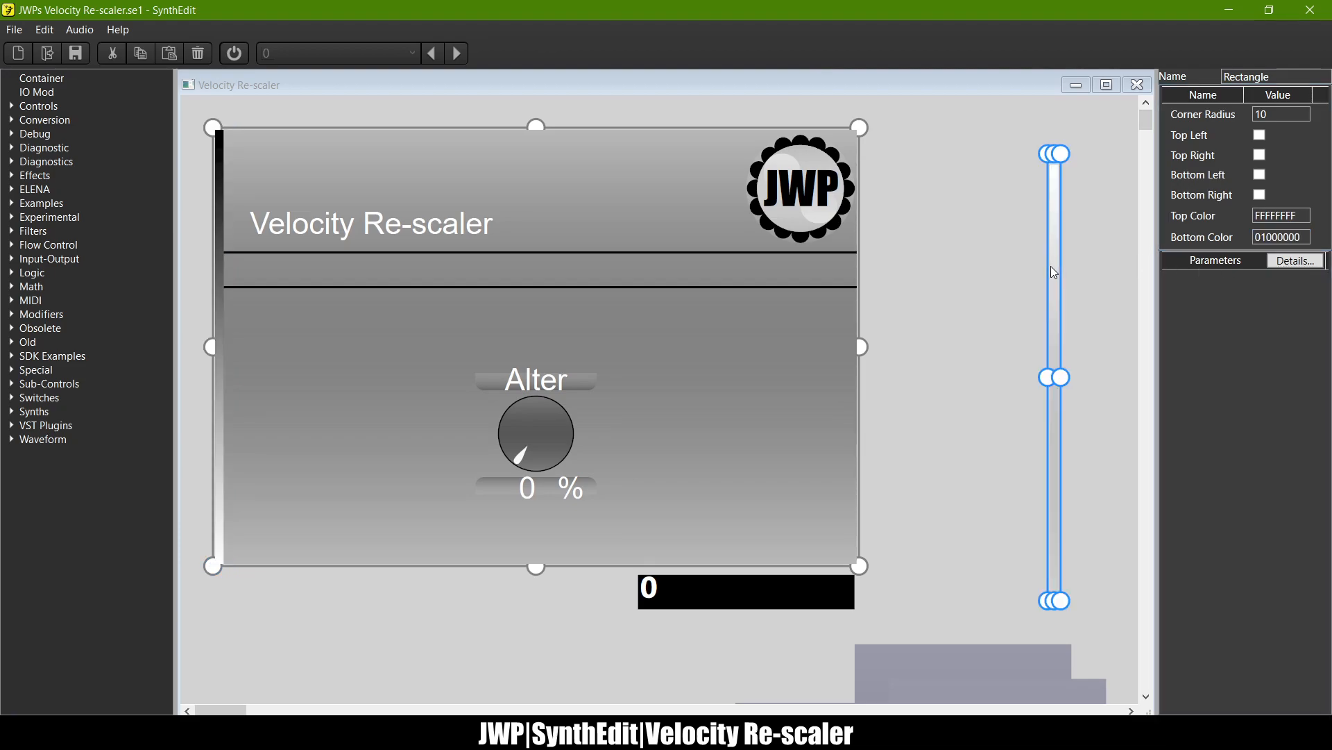
{"action": "left_click_drag", "start_coordinate": [1065, 262], "coordinate": [942, 236]}
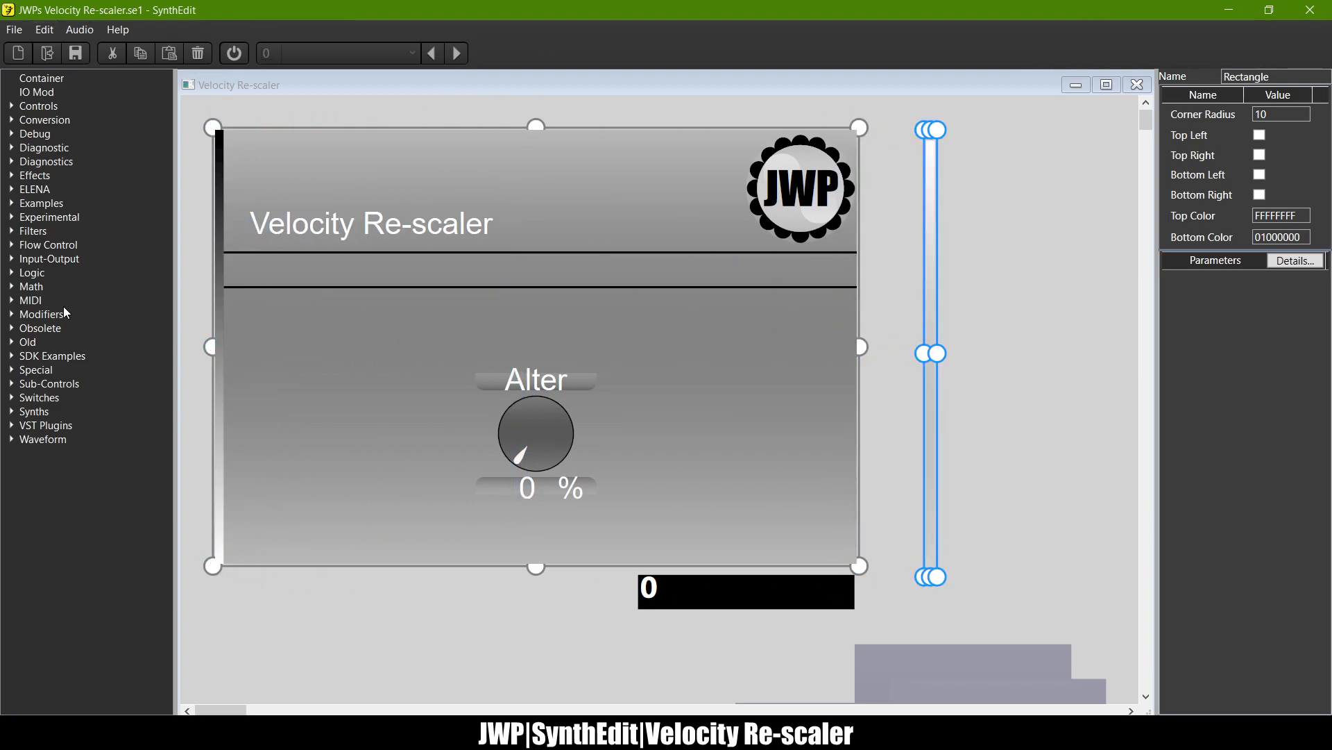
{"action": "left_click_drag", "start_coordinate": [941, 257], "coordinate": [227, 244]}
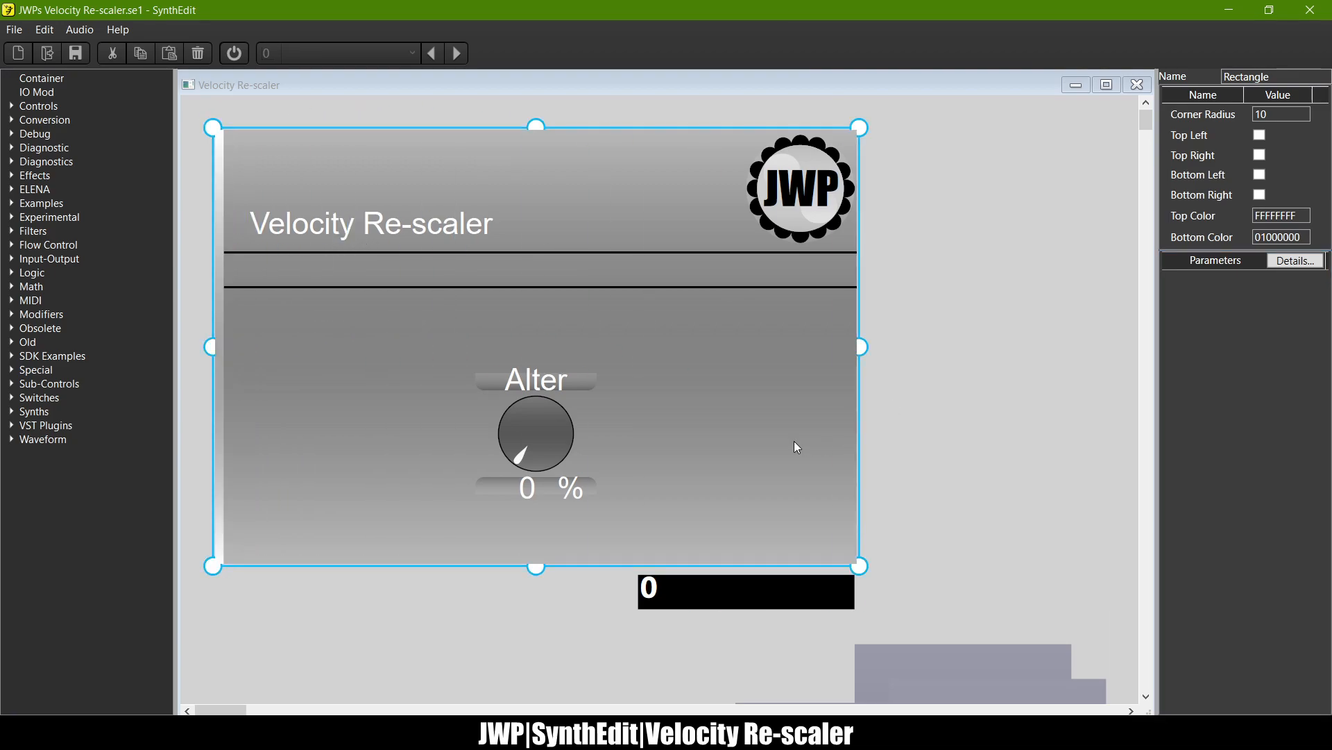
Step: Move the front spare rectangle from below the panel to the empty area beside its upper right corner
{"action": "scroll", "coordinate": [569, 391], "scroll_direction": "down", "scroll_amount": 2}
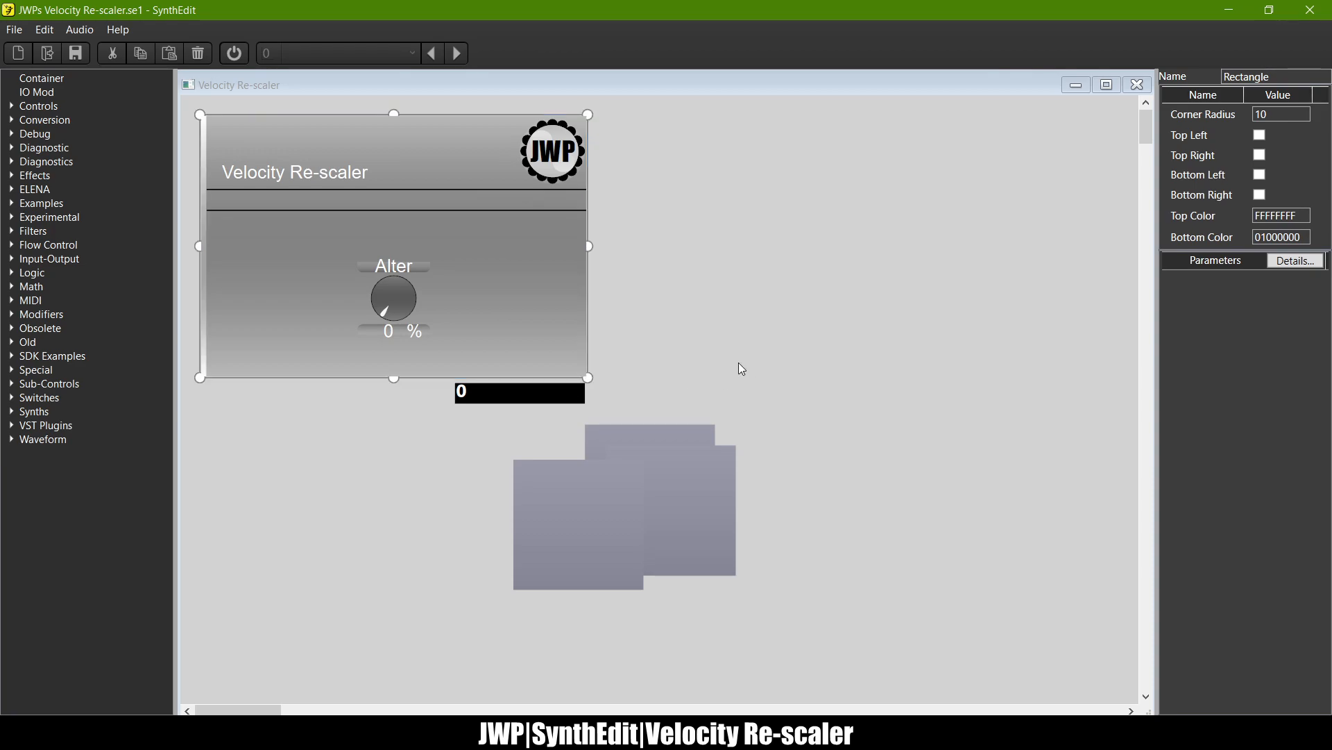
{"action": "left_click", "coordinate": [577, 543]}
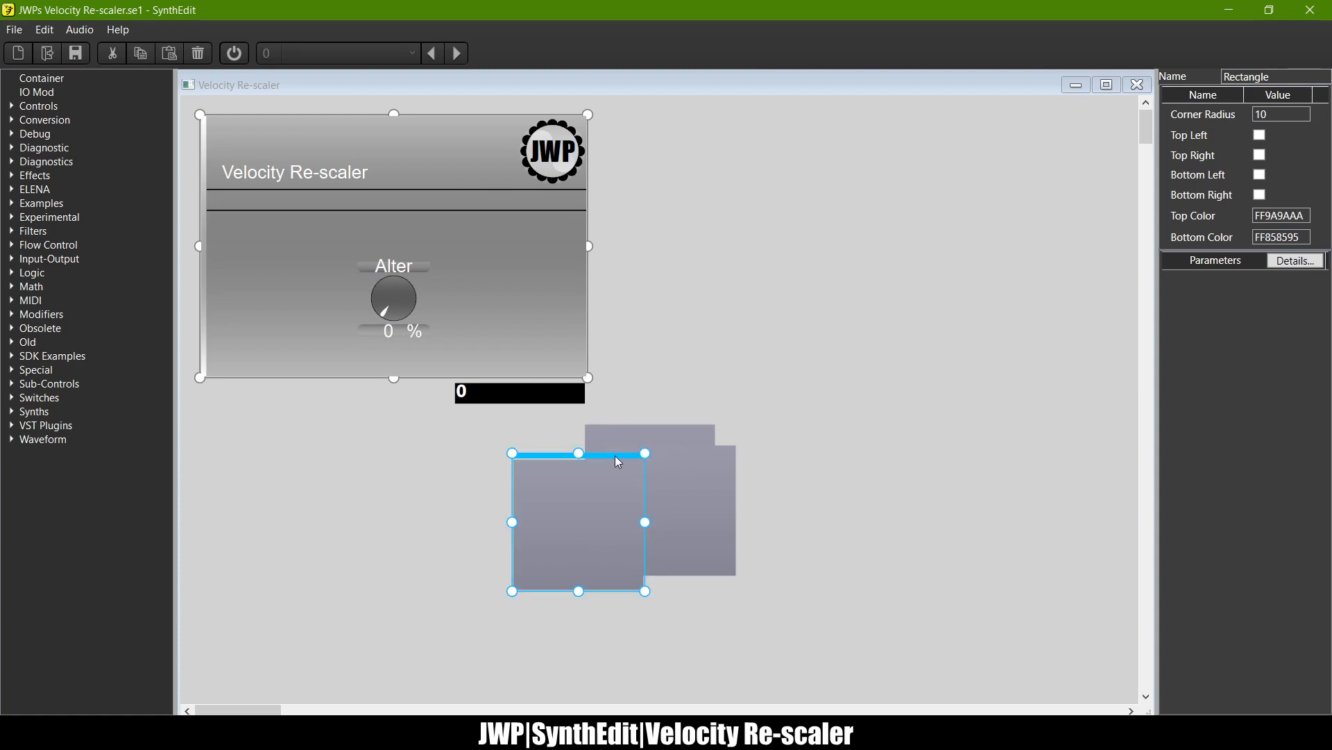
{"action": "left_click_drag", "start_coordinate": [616, 457], "coordinate": [719, 123]}
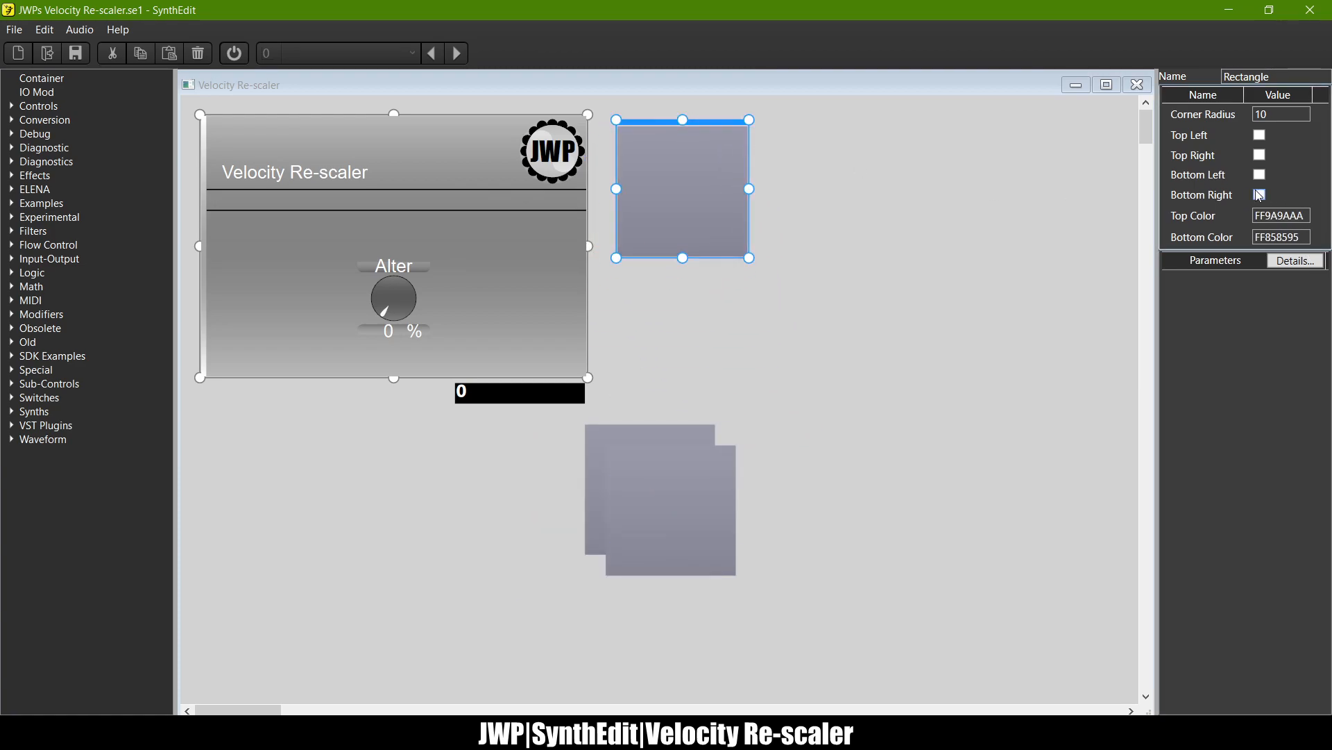
{"action": "left_click_drag", "start_coordinate": [1307, 216], "coordinate": [1282, 223]}
{"action": "double_click", "coordinate": [1284, 224]}
{"action": "left_click", "coordinate": [1306, 216]}
{"action": "double_click", "coordinate": [1305, 218]}
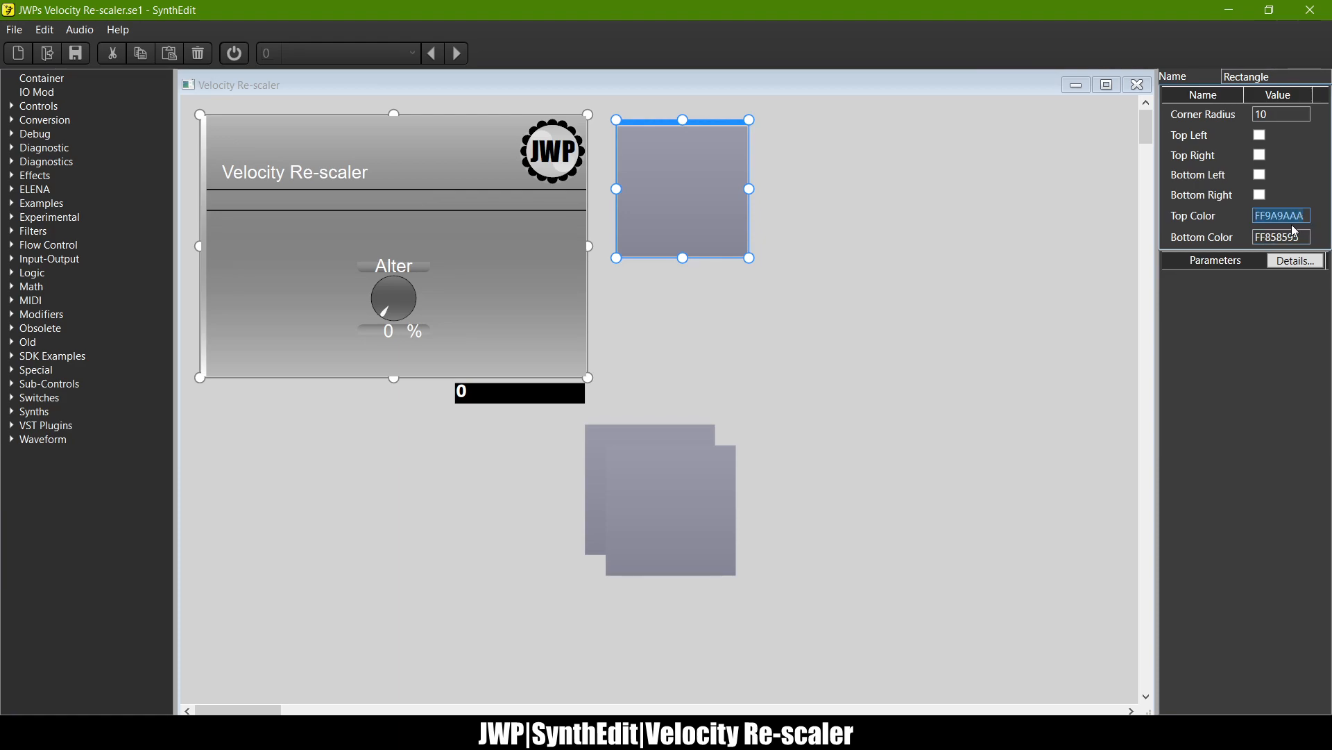
{"action": "left_click", "coordinate": [1303, 221]}
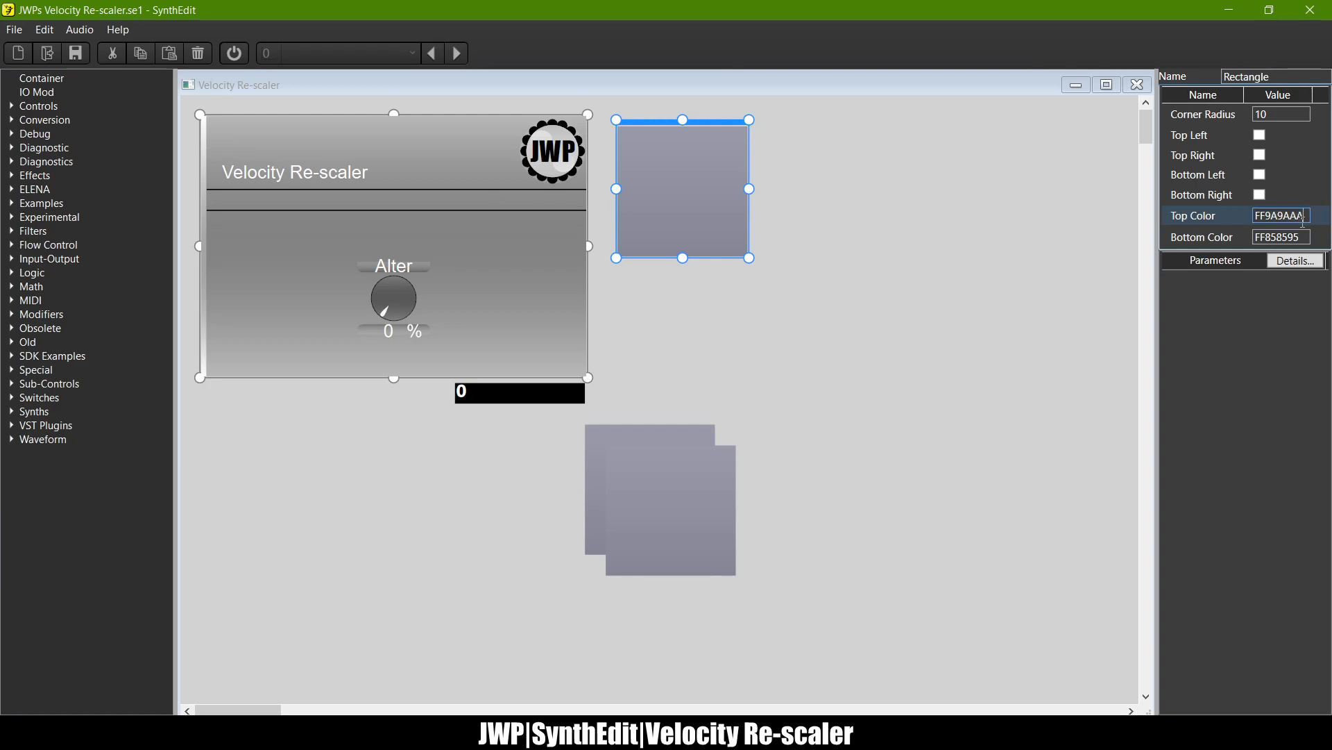
{"action": "left_click_drag", "start_coordinate": [1304, 221], "coordinate": [1276, 243]}
Step: Set the Top Color of the white-topped strip on the panel's left edge to 77FFFFFF
{"action": "left_click", "coordinate": [202, 145]}
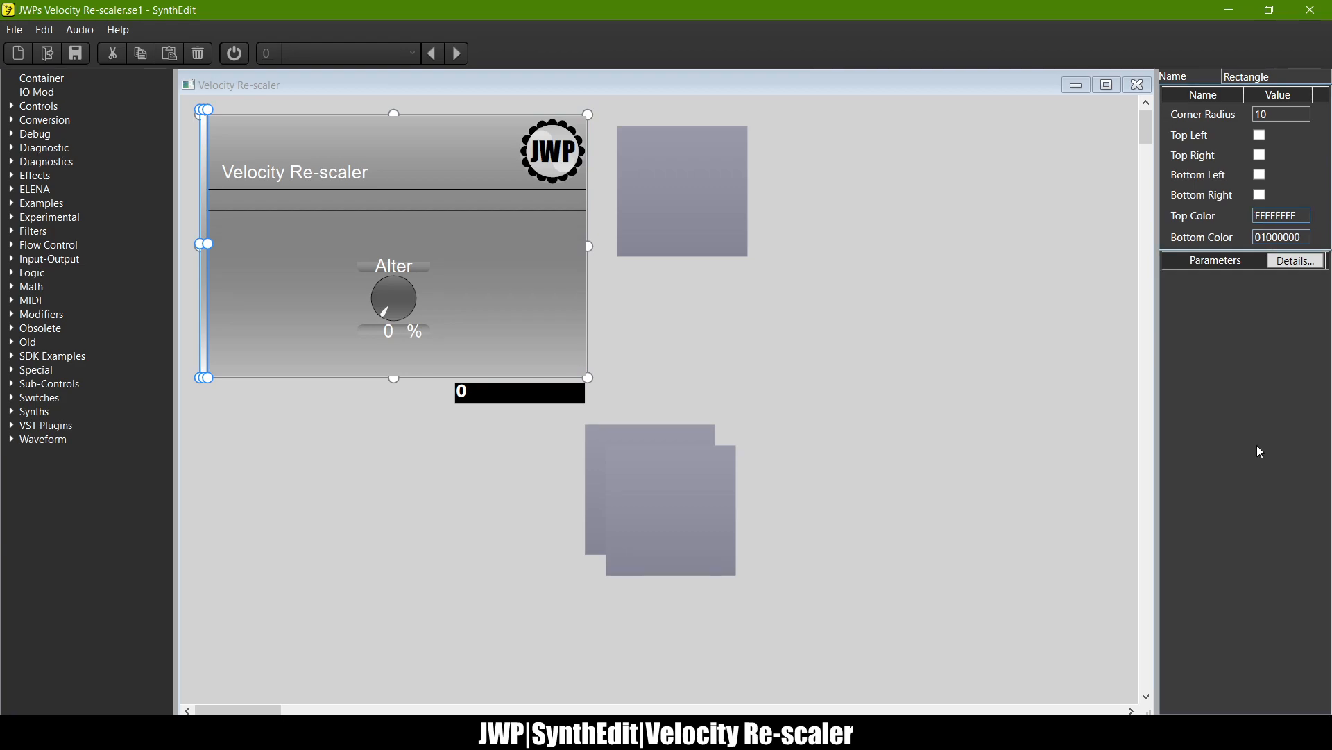
{"action": "type", "text": "77"}
{"action": "key", "text": "Return"}
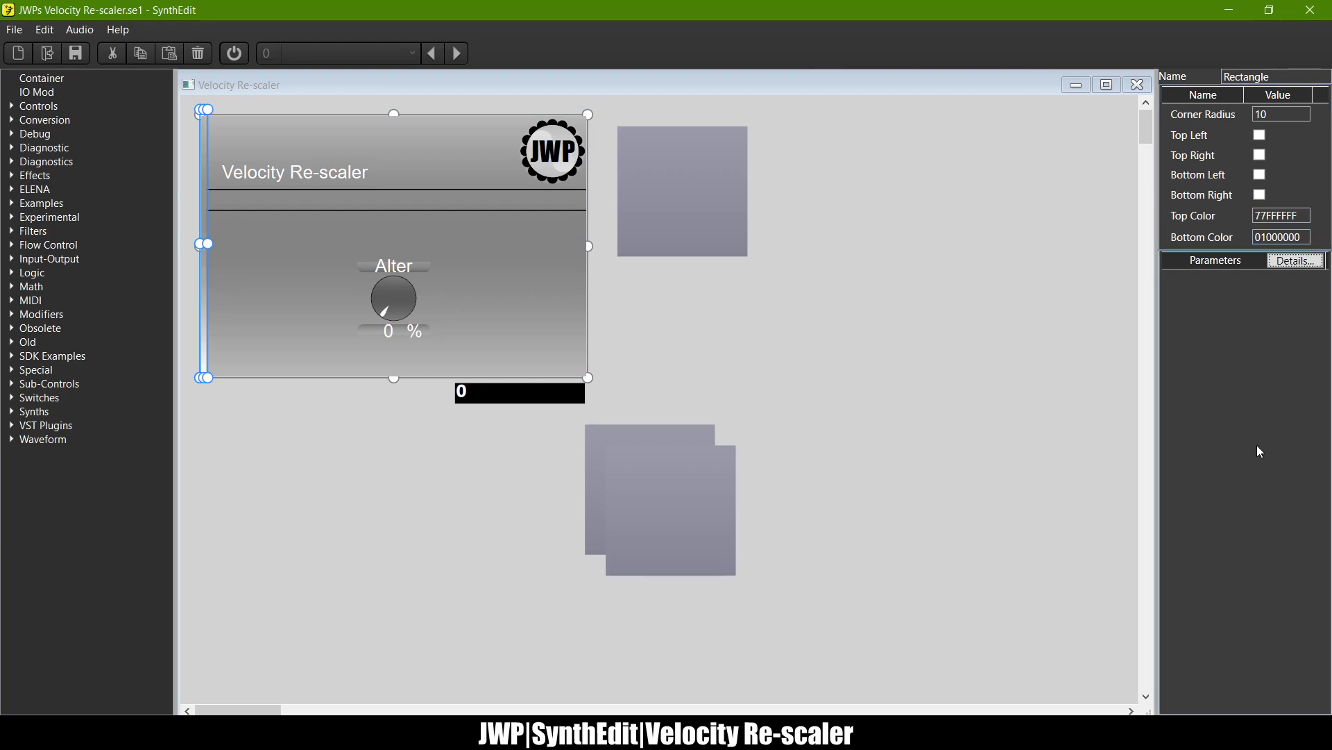
Step: Move the white-topped strip aside and set the Bottom Color of the gradient strip beneath it to 77FFFFFF
{"action": "left_click_drag", "start_coordinate": [206, 337], "coordinate": [529, 327]}
{"action": "left_click", "coordinate": [204, 324]}
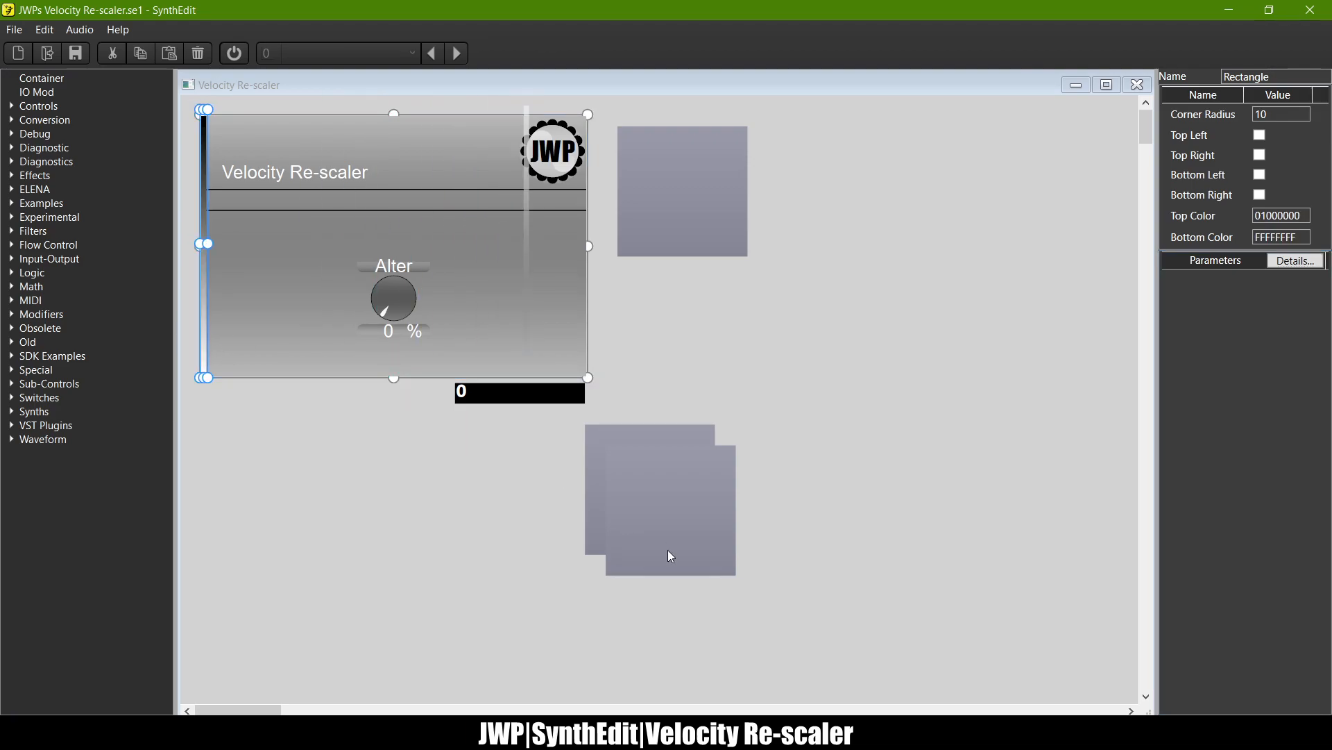
{"action": "left_click", "coordinate": [1261, 236]}
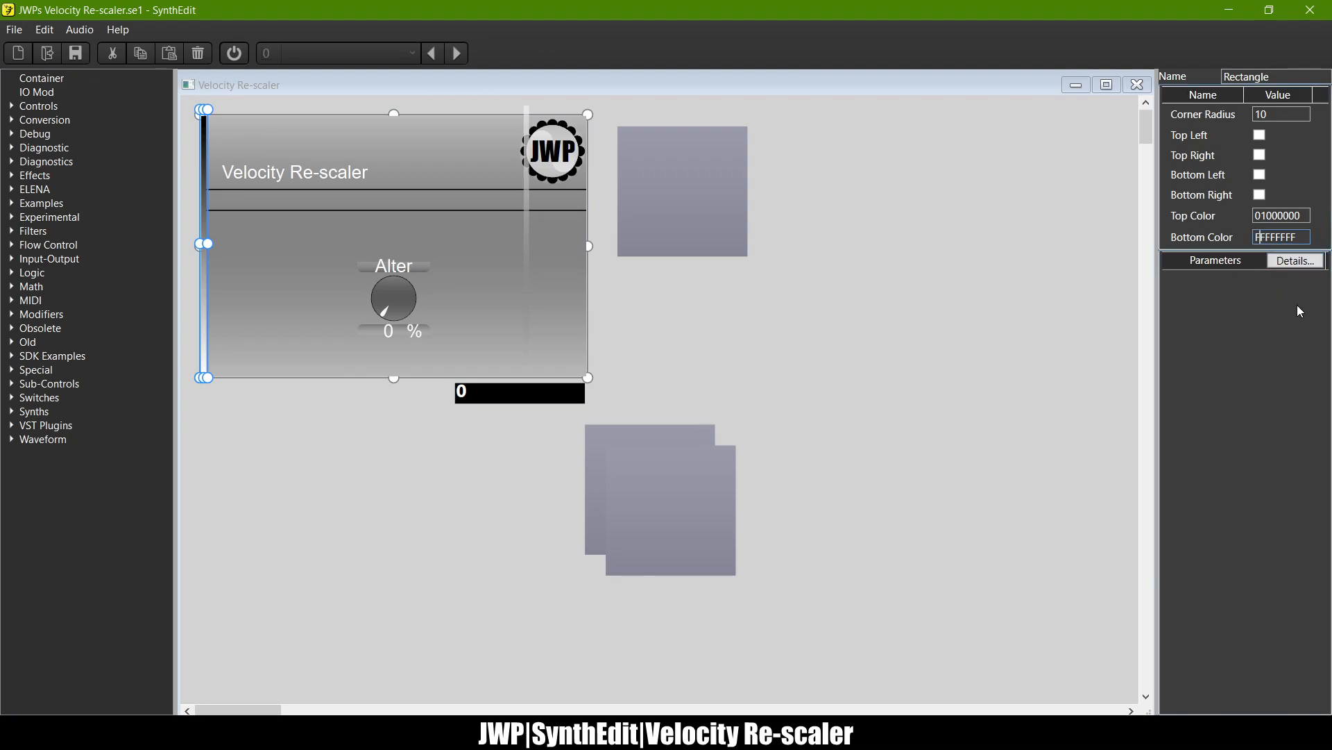
{"action": "key", "text": "BackSpace"}
{"action": "type", "text": "77"}
{"action": "key", "text": "Tab"}
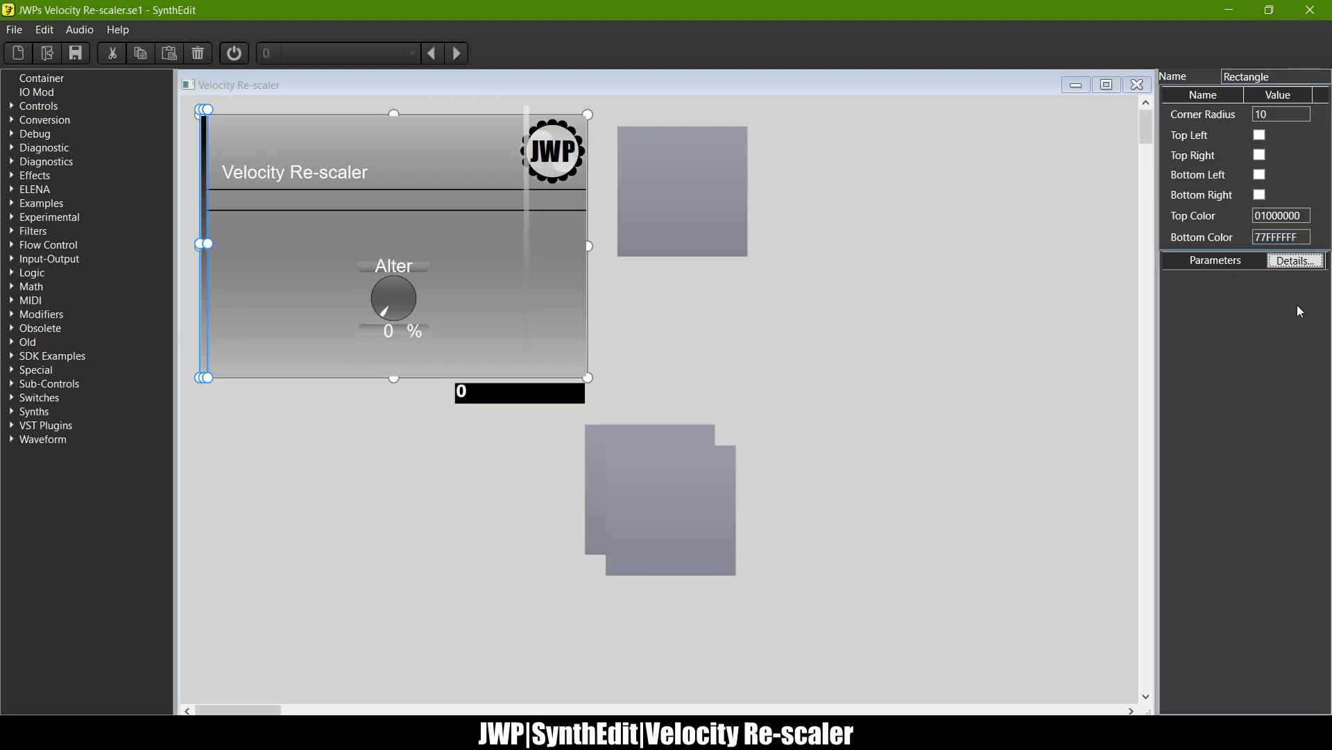
Step: Move the strip with Top Color 77FFFFFF back over the other strips on the panel's left edge
{"action": "left_click", "coordinate": [526, 223]}
{"action": "left_click", "coordinate": [526, 273]}
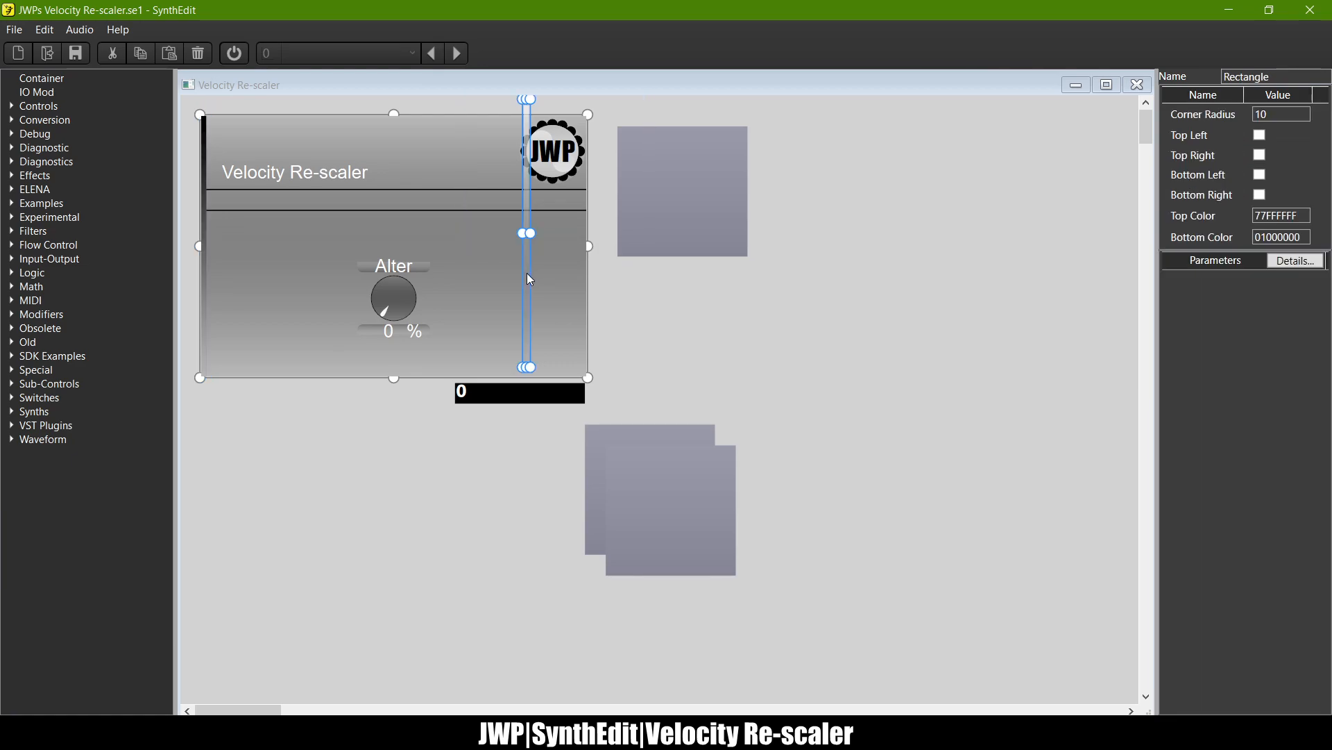
{"action": "left_click_drag", "start_coordinate": [530, 269], "coordinate": [208, 280]}
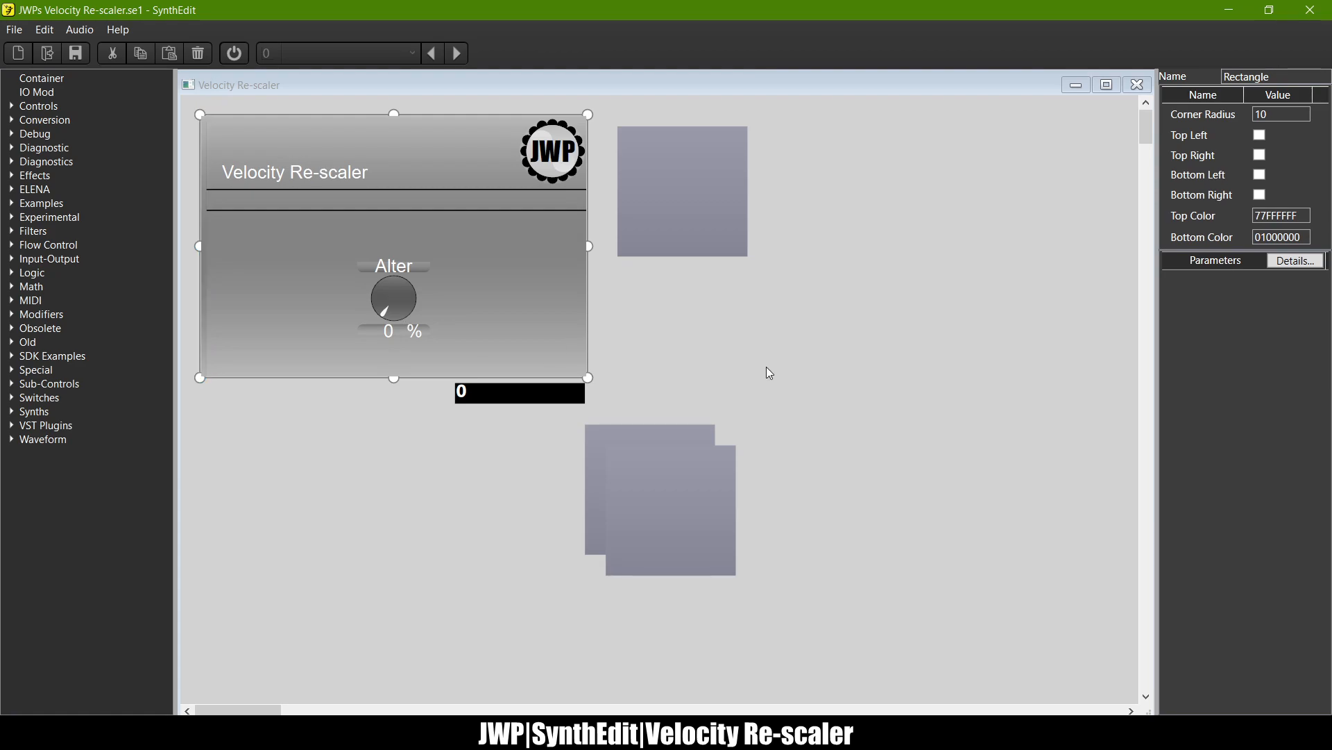
{"action": "scroll", "coordinate": [235, 256], "scroll_direction": "up", "scroll_amount": 3}
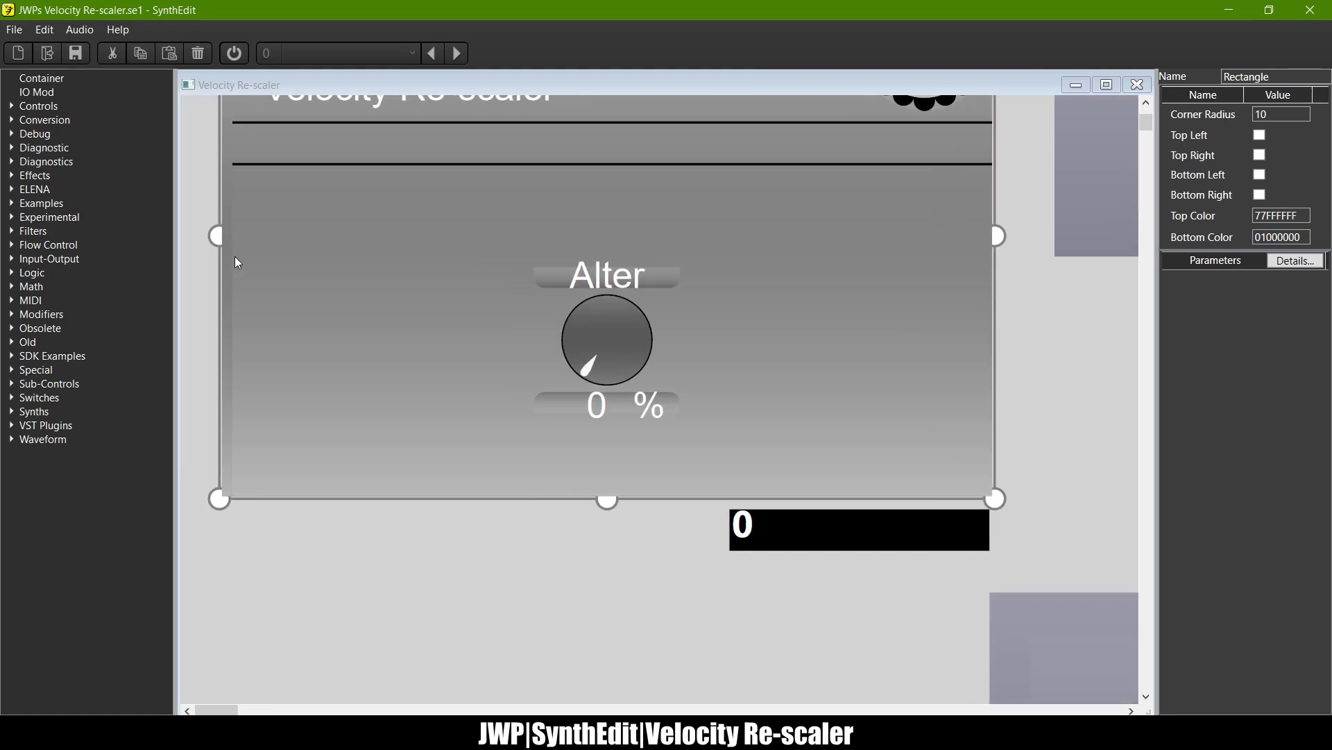
{"action": "scroll", "coordinate": [234, 256], "scroll_direction": "up", "scroll_amount": 3}
{"action": "scroll", "coordinate": [234, 256], "scroll_direction": "down", "scroll_amount": 5}
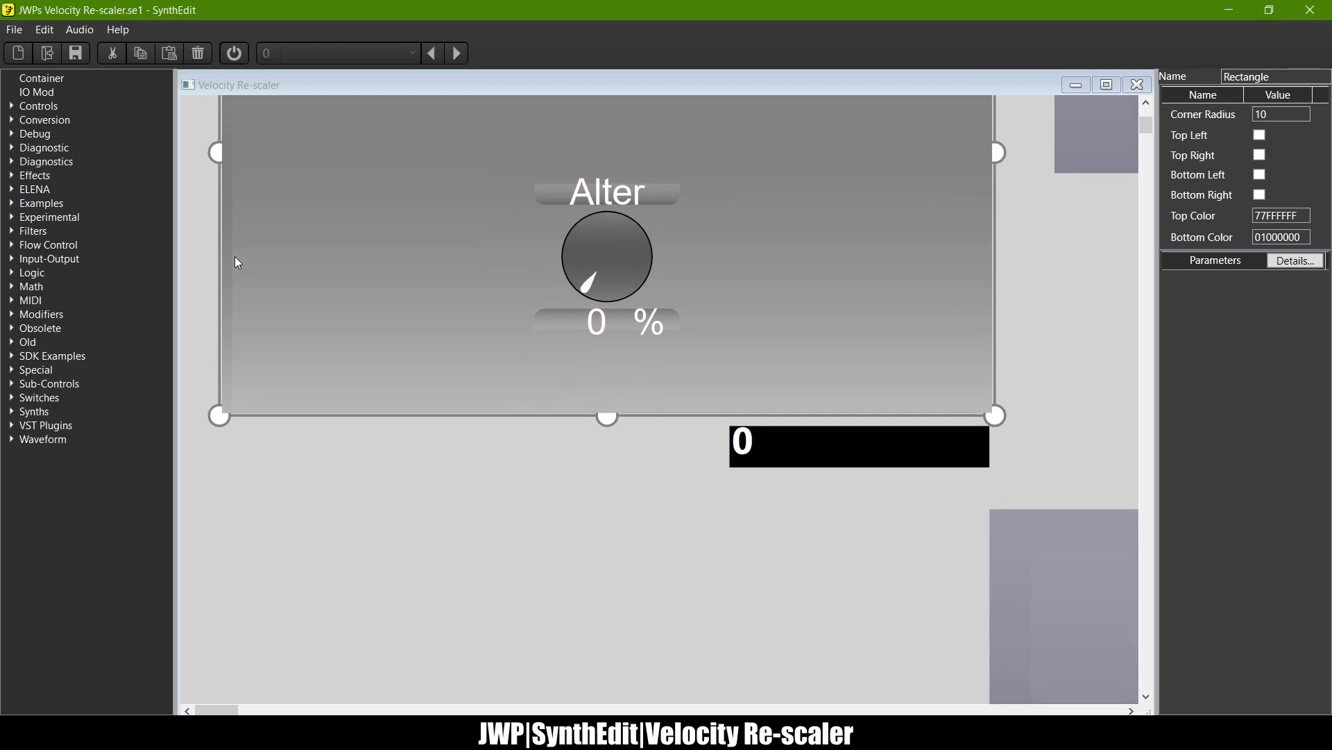
Step: Set the Top Color of the frontmost strip on the panel's left edge to 77777777
{"action": "scroll", "coordinate": [234, 256], "scroll_direction": "up", "scroll_amount": 3}
{"action": "scroll", "coordinate": [235, 257], "scroll_direction": "up", "scroll_amount": 2}
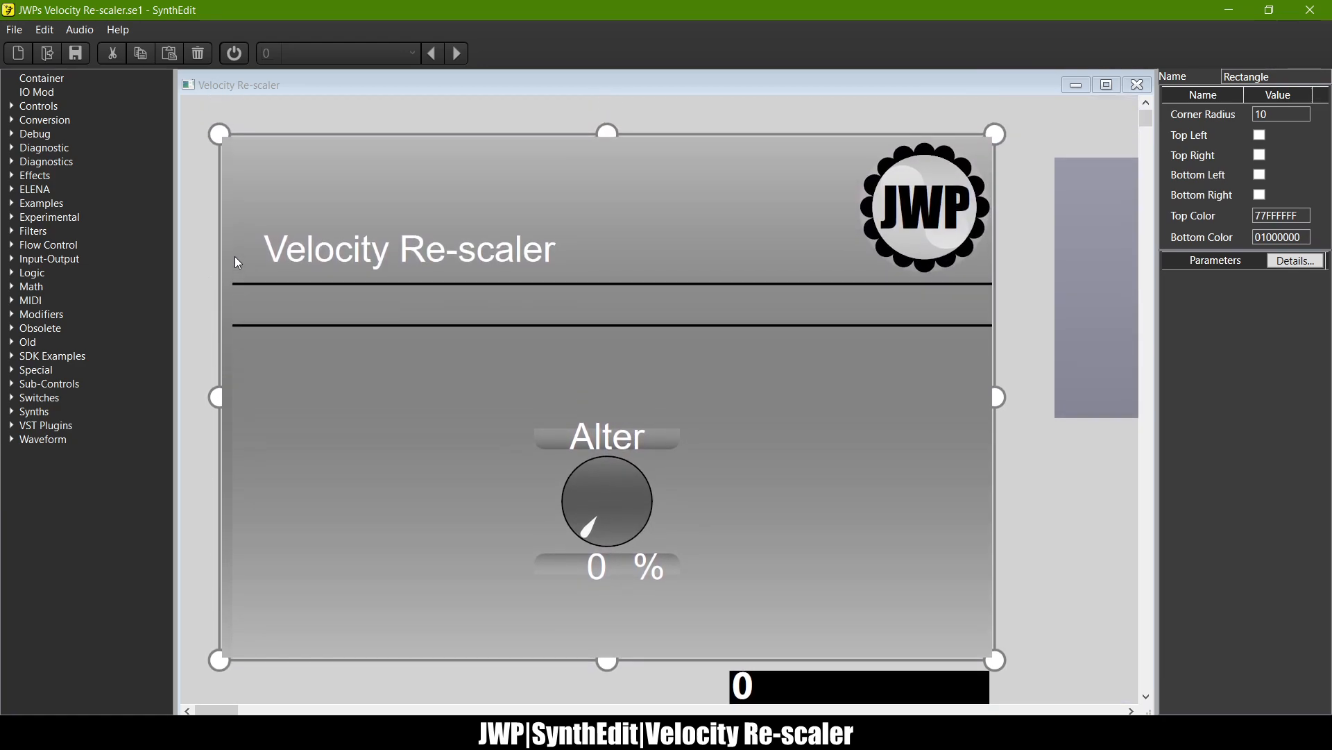
{"action": "scroll", "coordinate": [235, 256], "scroll_direction": "down", "scroll_amount": 2}
{"action": "scroll", "coordinate": [235, 256], "scroll_direction": "down", "scroll_amount": 3}
{"action": "scroll", "coordinate": [234, 257], "scroll_direction": "up", "scroll_amount": 2}
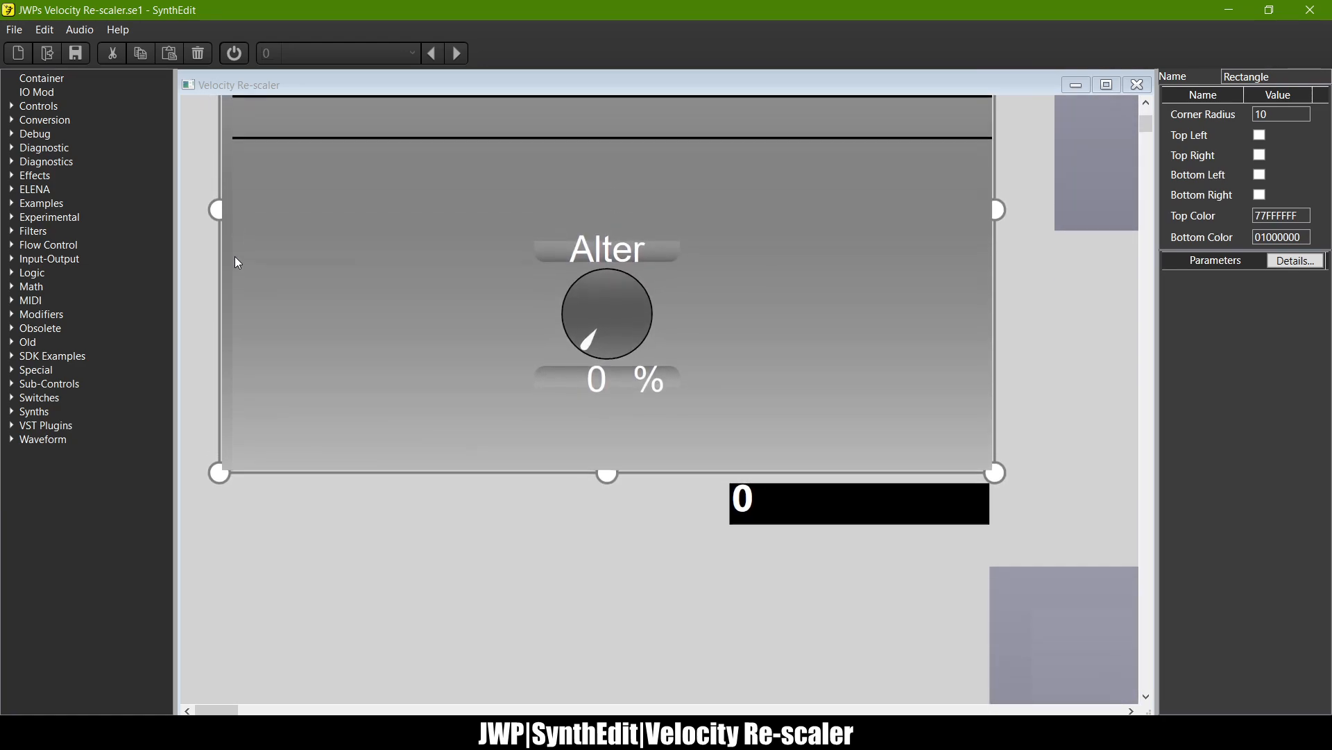
{"action": "scroll", "coordinate": [235, 256], "scroll_direction": "up", "scroll_amount": 1}
{"action": "scroll", "coordinate": [378, 203], "scroll_direction": "up", "scroll_amount": 3}
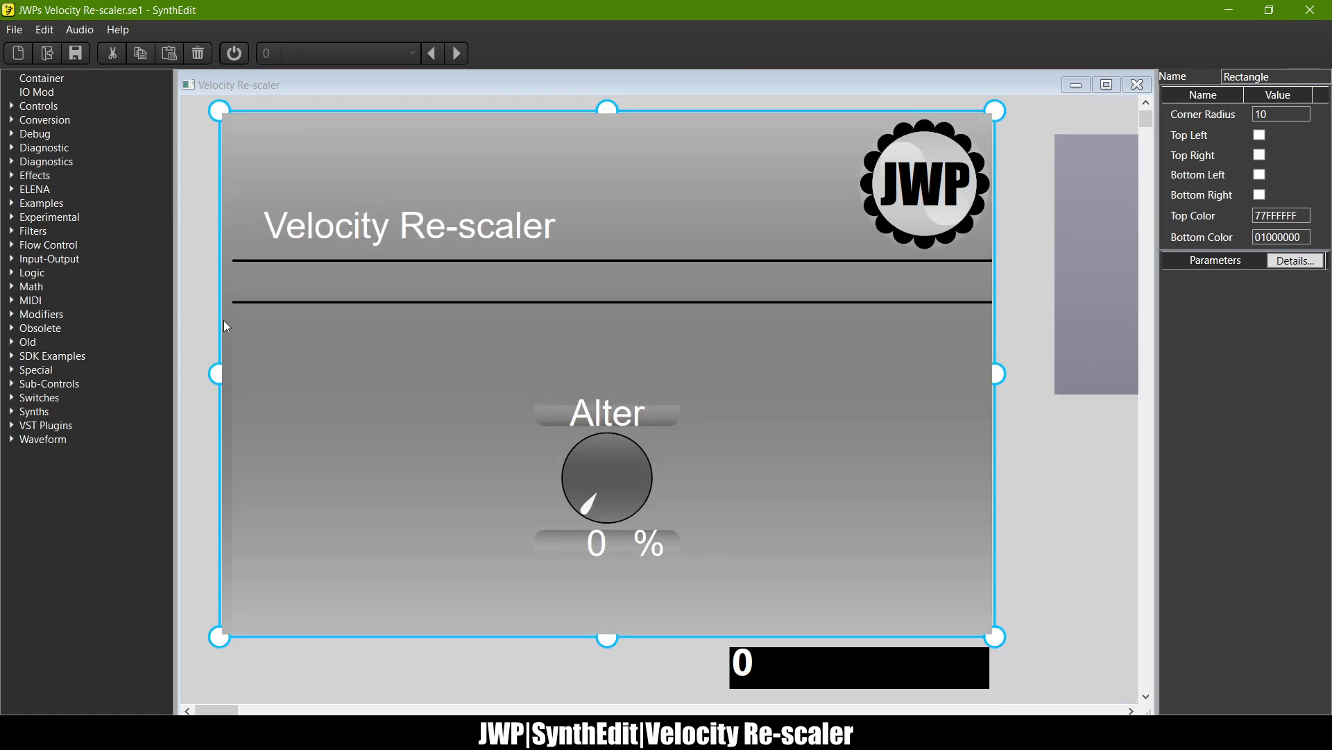
{"action": "left_click", "coordinate": [226, 347]}
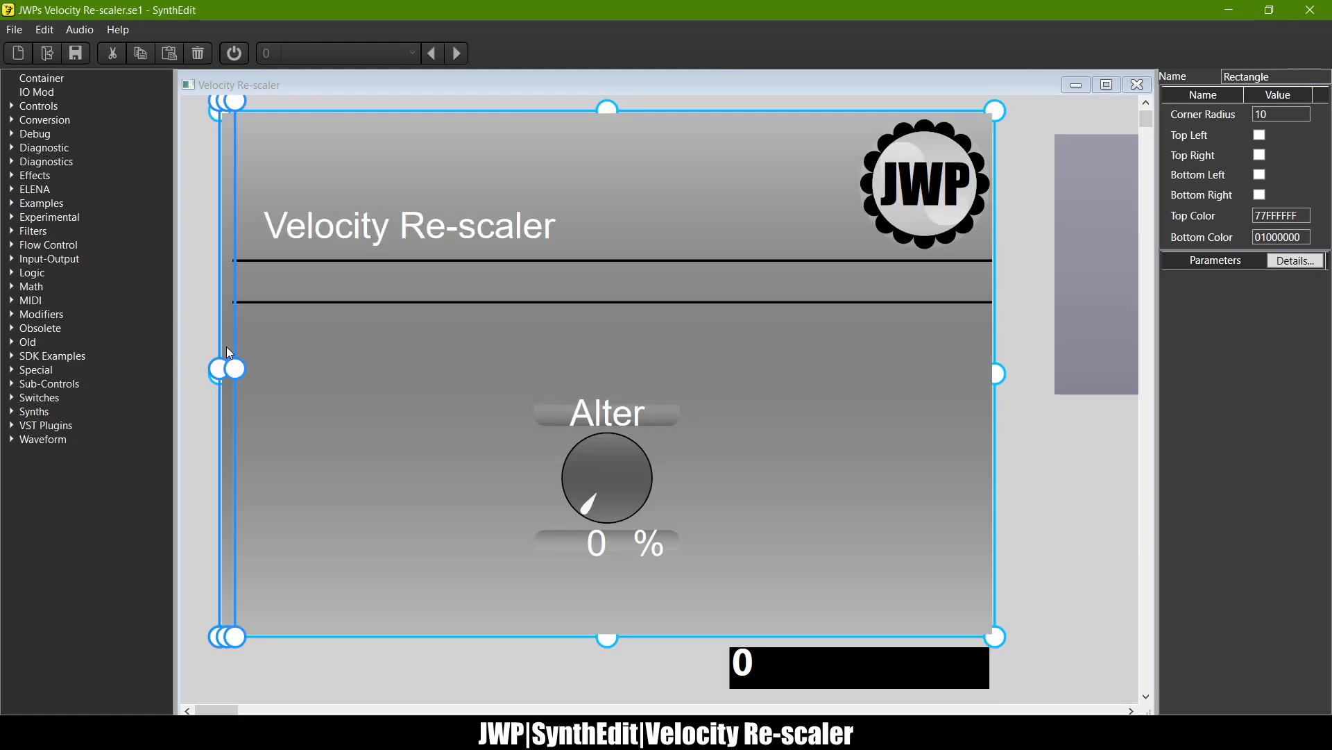
{"action": "left_click", "coordinate": [1302, 216]}
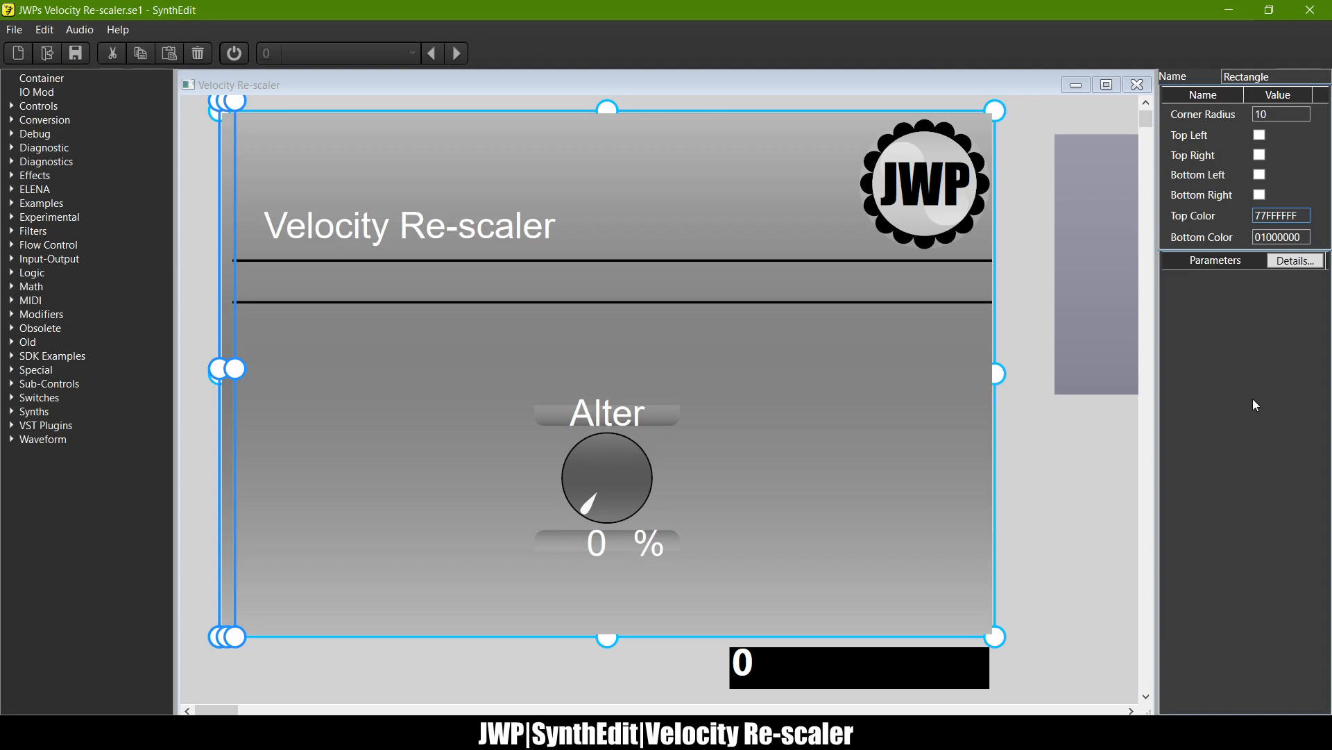
{"action": "key", "text": "BackSpace"}
{"action": "key", "text": "BackSpace"}
{"action": "key", "text": "BackSpace"}
{"action": "key", "text": "BackSpace"}
{"action": "key", "text": "BackSpace"}
{"action": "key", "text": "BackSpace"}
{"action": "type", "text": "777777"}
{"action": "key", "text": "Return"}
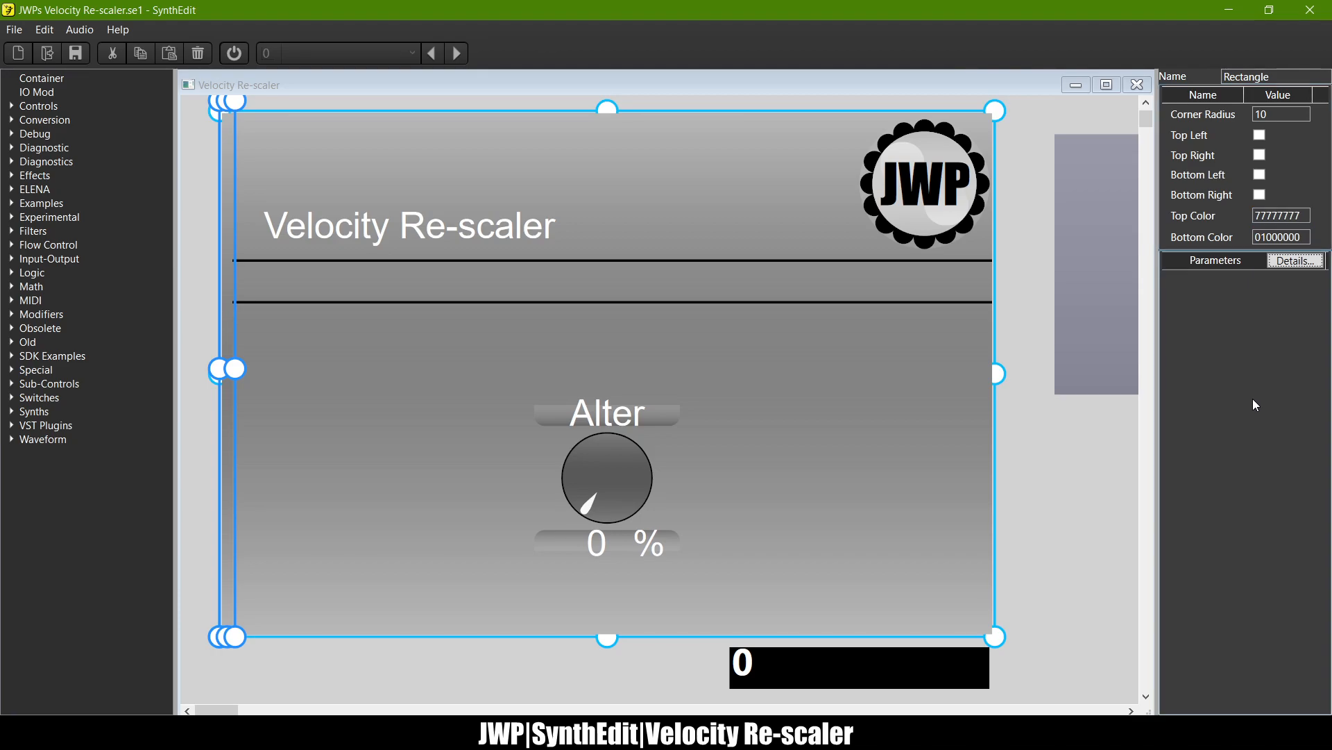
Step: Move the frontmost strip aside and set the Bottom Color of the gradient strip beneath it to 77777777
{"action": "left_click", "coordinate": [227, 214]}
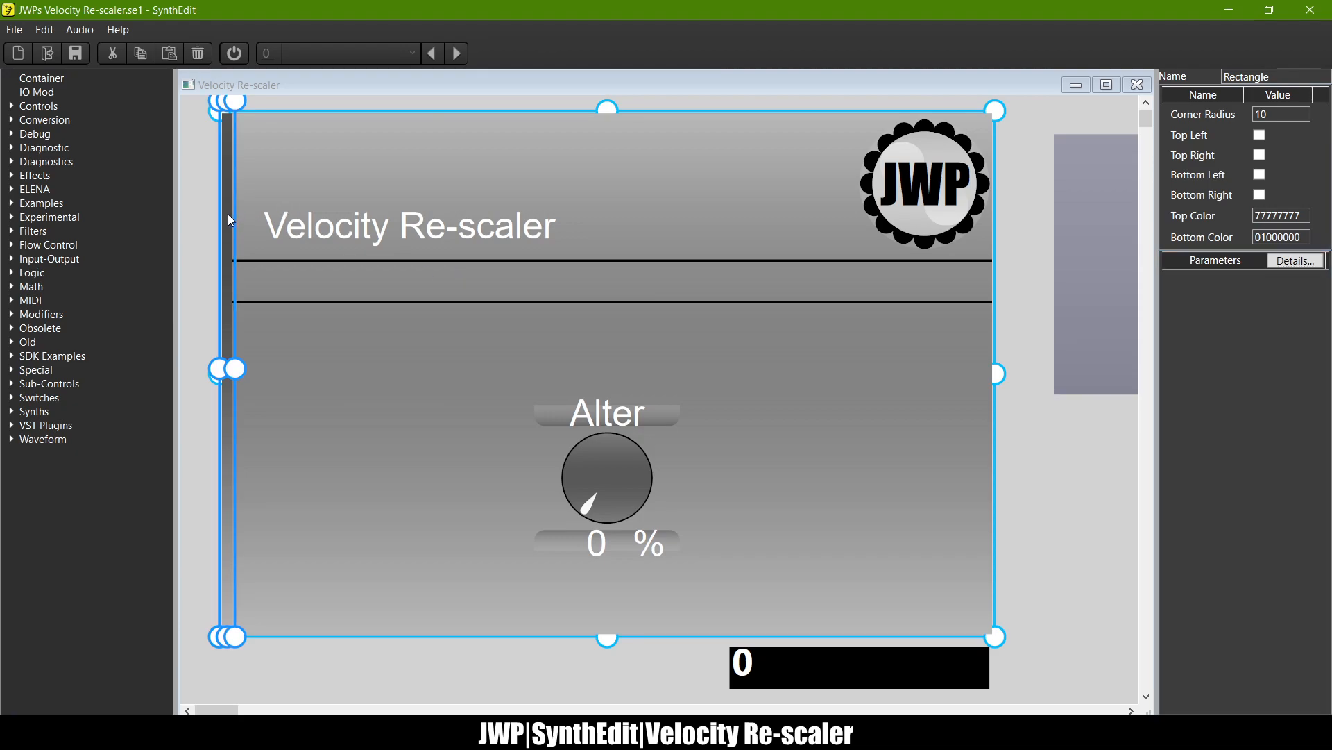
{"action": "key", "text": "ctrl+v"}
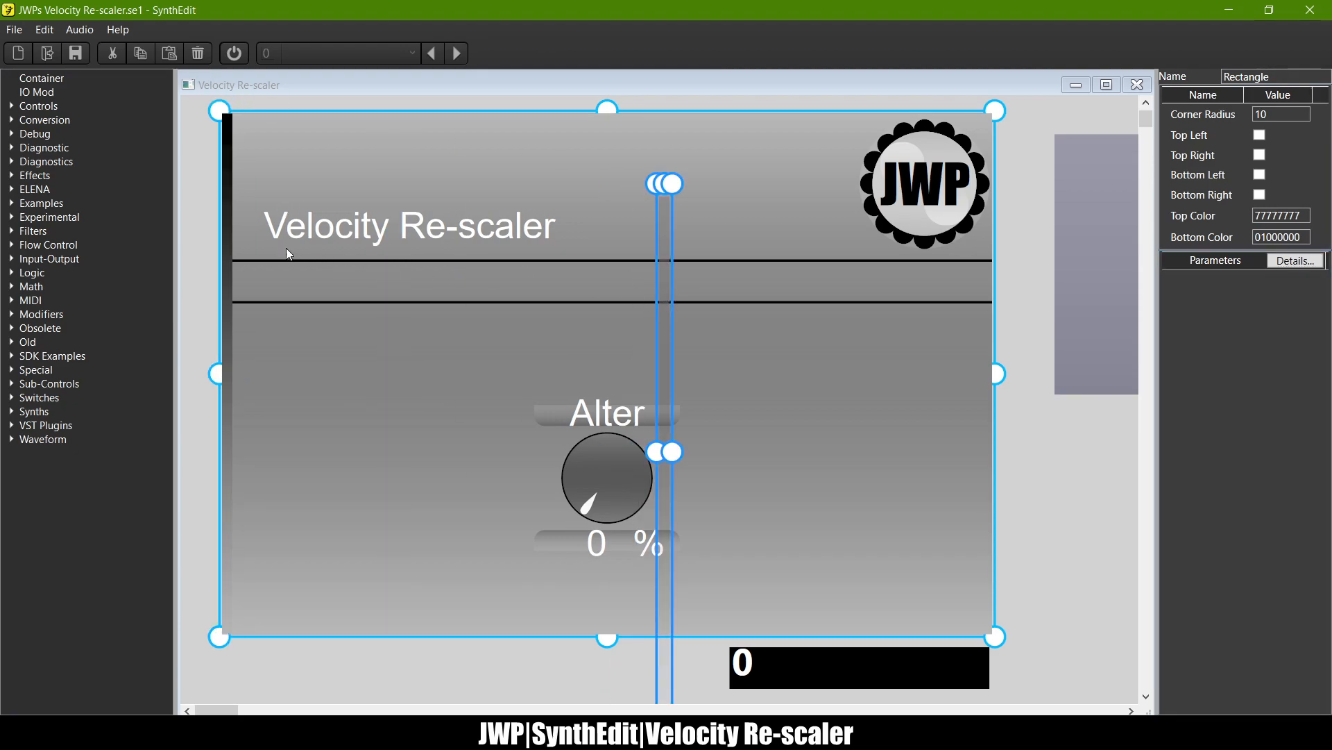
{"action": "left_click", "coordinate": [231, 237]}
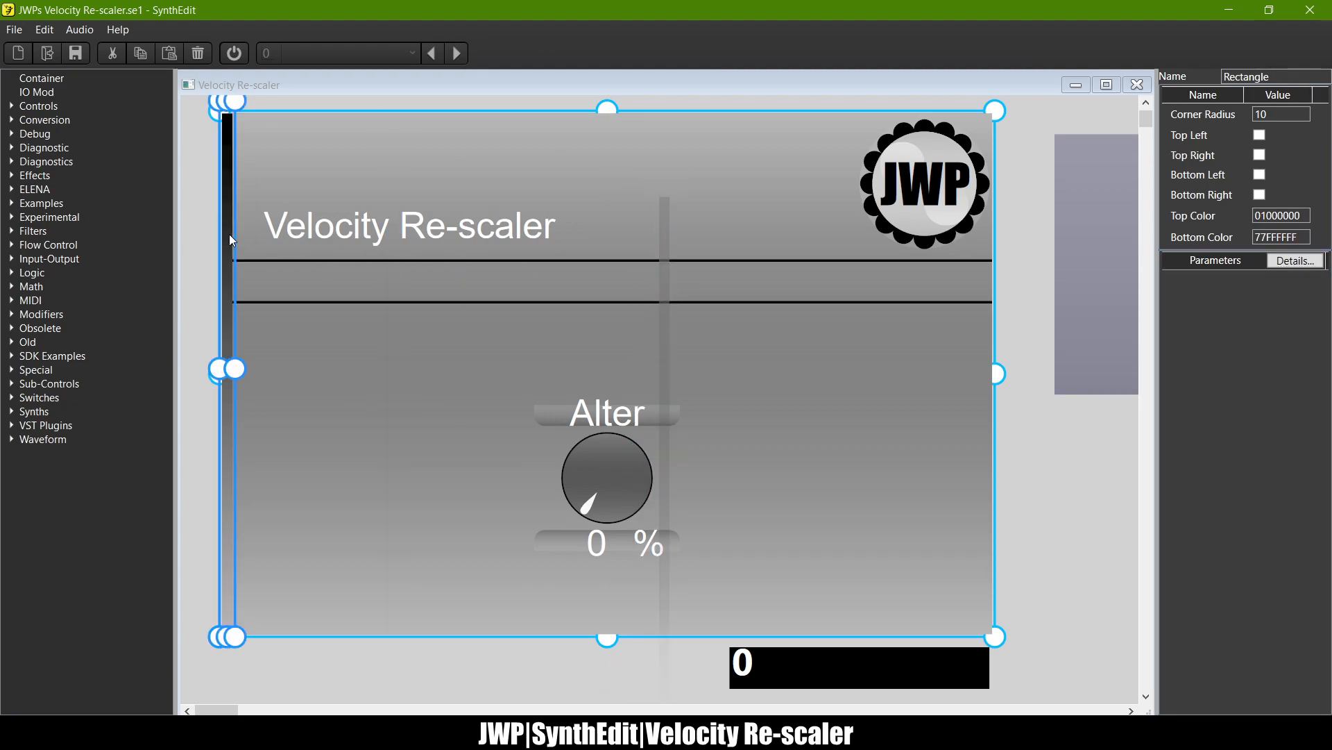
{"action": "left_click", "coordinate": [1302, 234]}
{"action": "key", "text": "BackSpace"}
{"action": "key", "text": "BackSpace"}
{"action": "key", "text": "BackSpace"}
{"action": "key", "text": "BackSpace"}
{"action": "key", "text": "BackSpace"}
{"action": "key", "text": "BackSpace"}
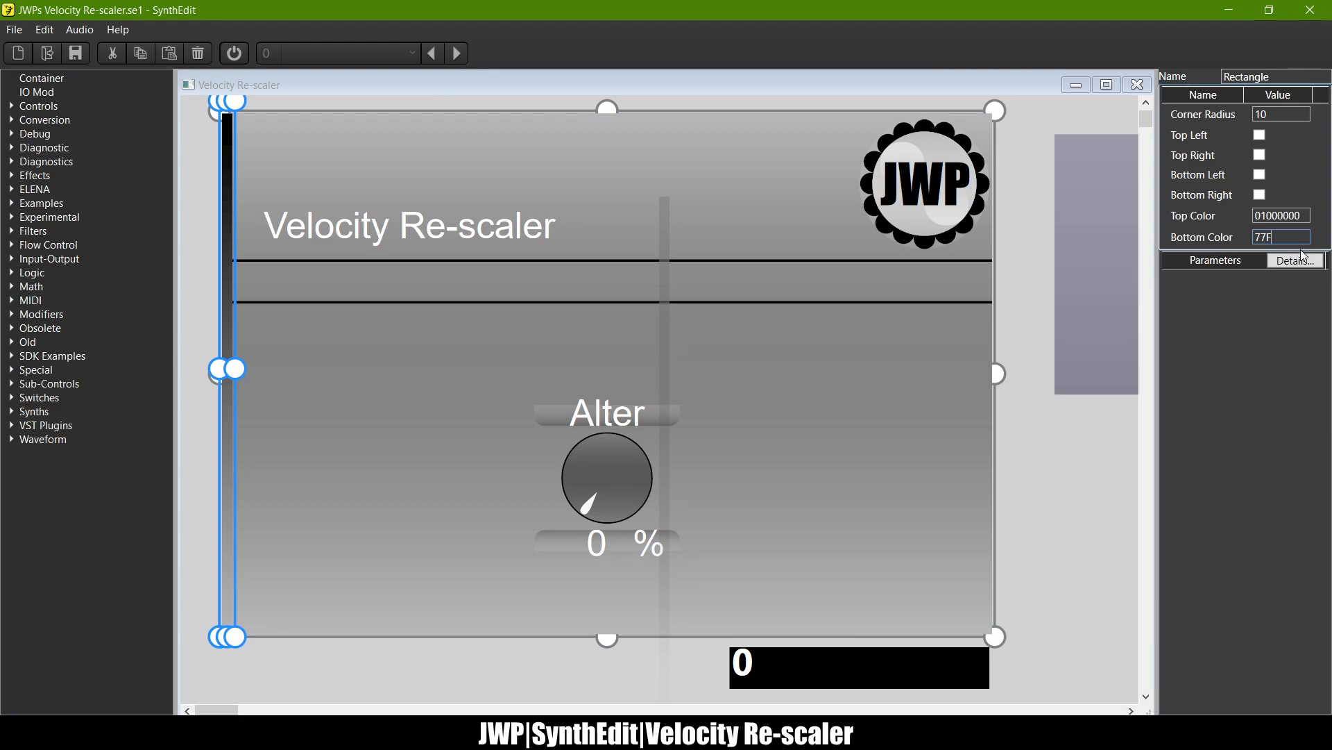
{"action": "type", "text": "777777"}
{"action": "key", "text": "Return"}
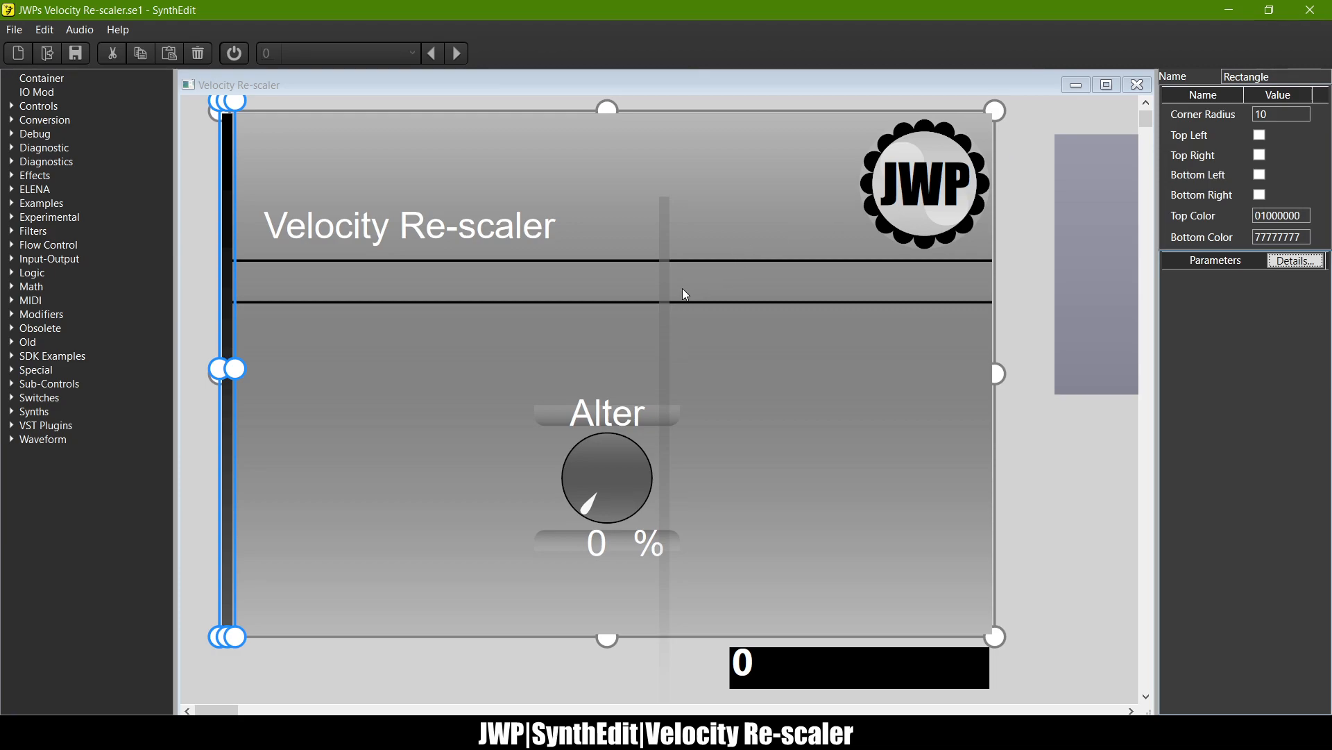
Step: Move the strip with Top Color 77777777 back over the other strips on the panel's left edge
{"action": "left_click", "coordinate": [661, 322]}
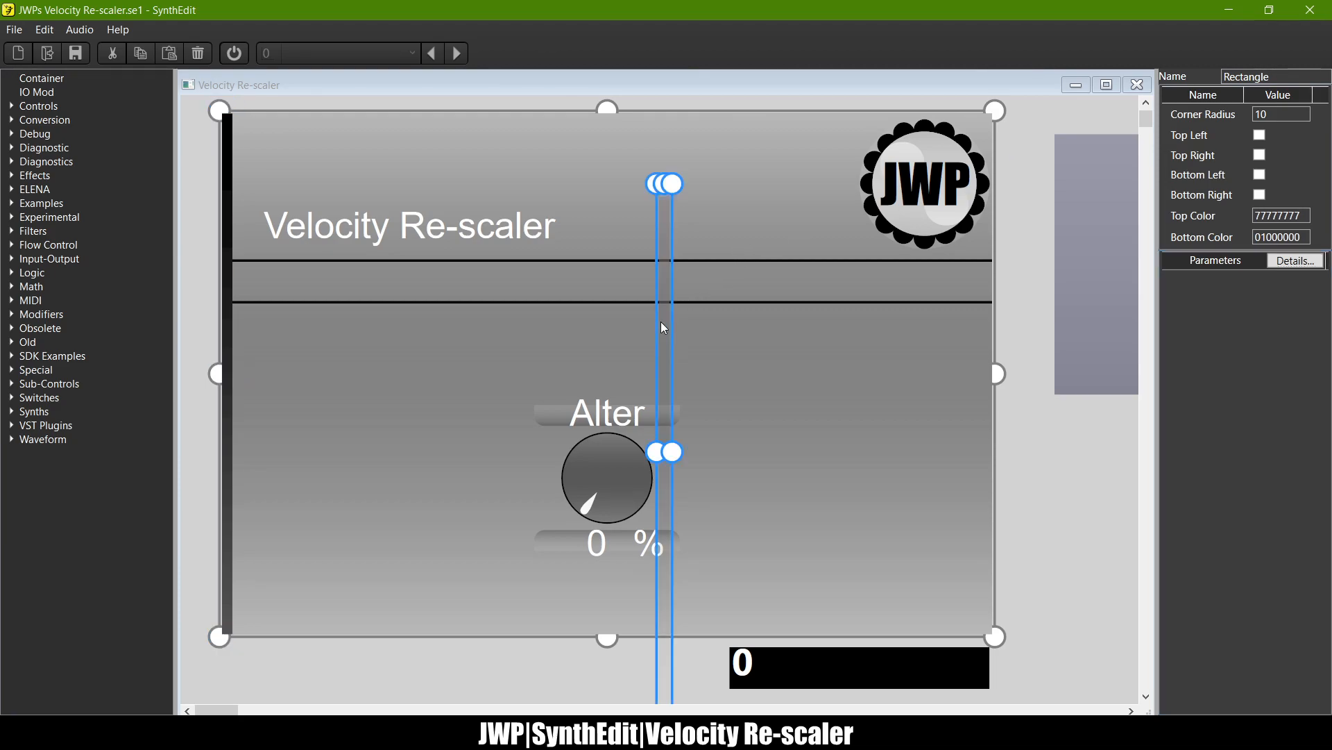
{"action": "left_click_drag", "start_coordinate": [678, 327], "coordinate": [235, 236]}
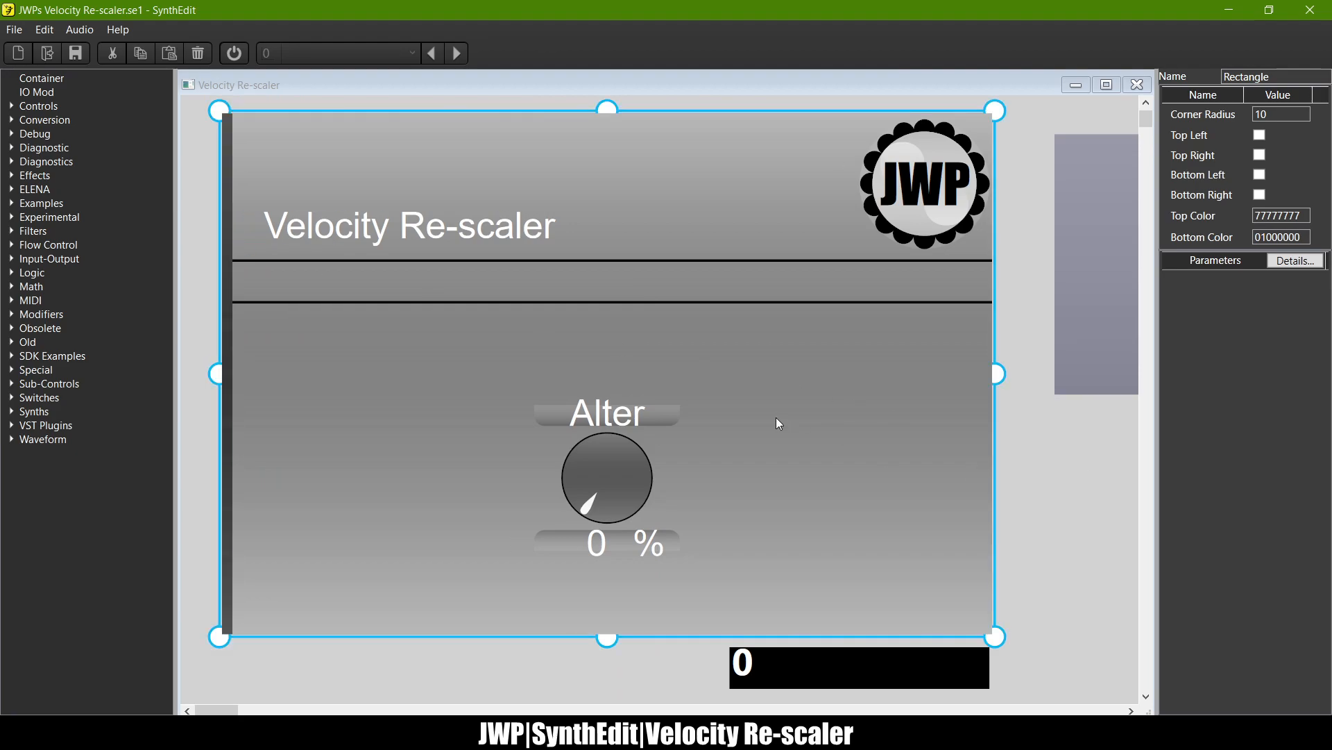
{"action": "scroll", "coordinate": [773, 418], "scroll_direction": "down", "scroll_amount": 2}
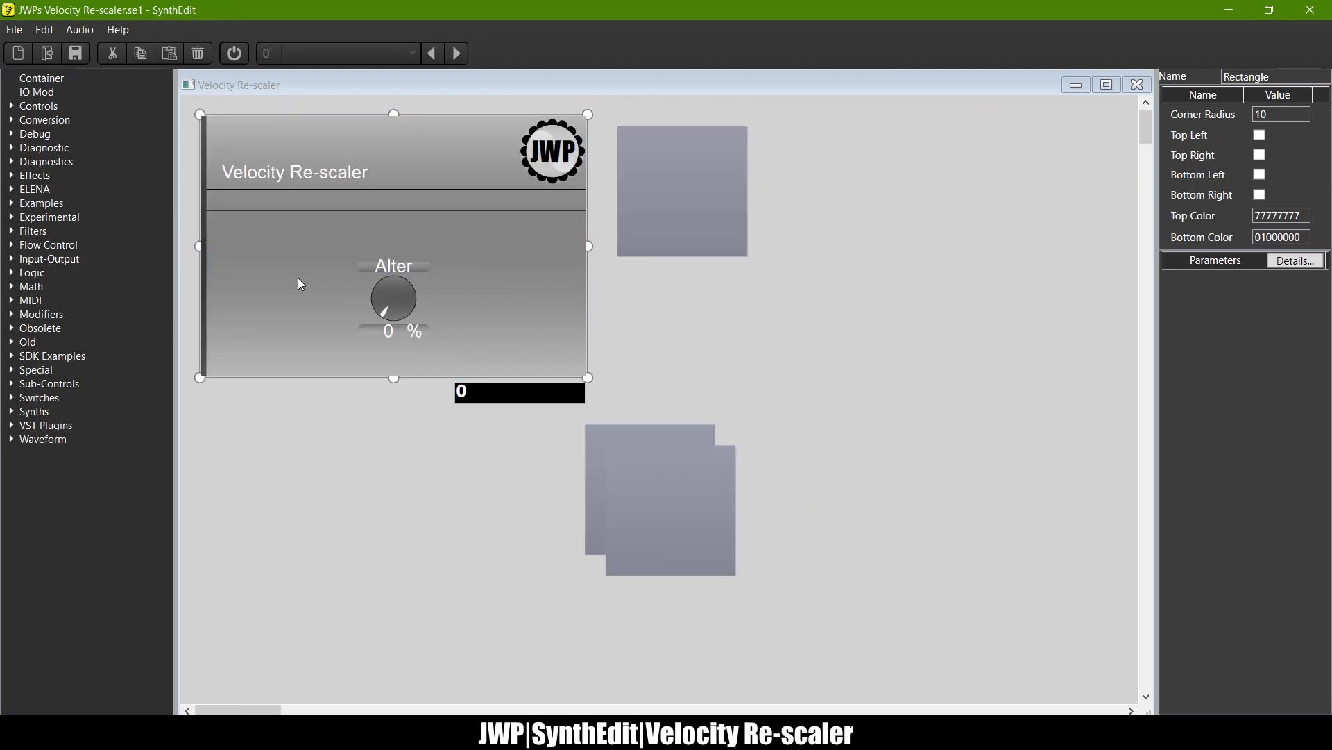
{"action": "scroll", "coordinate": [192, 191], "scroll_direction": "up", "scroll_amount": 3}
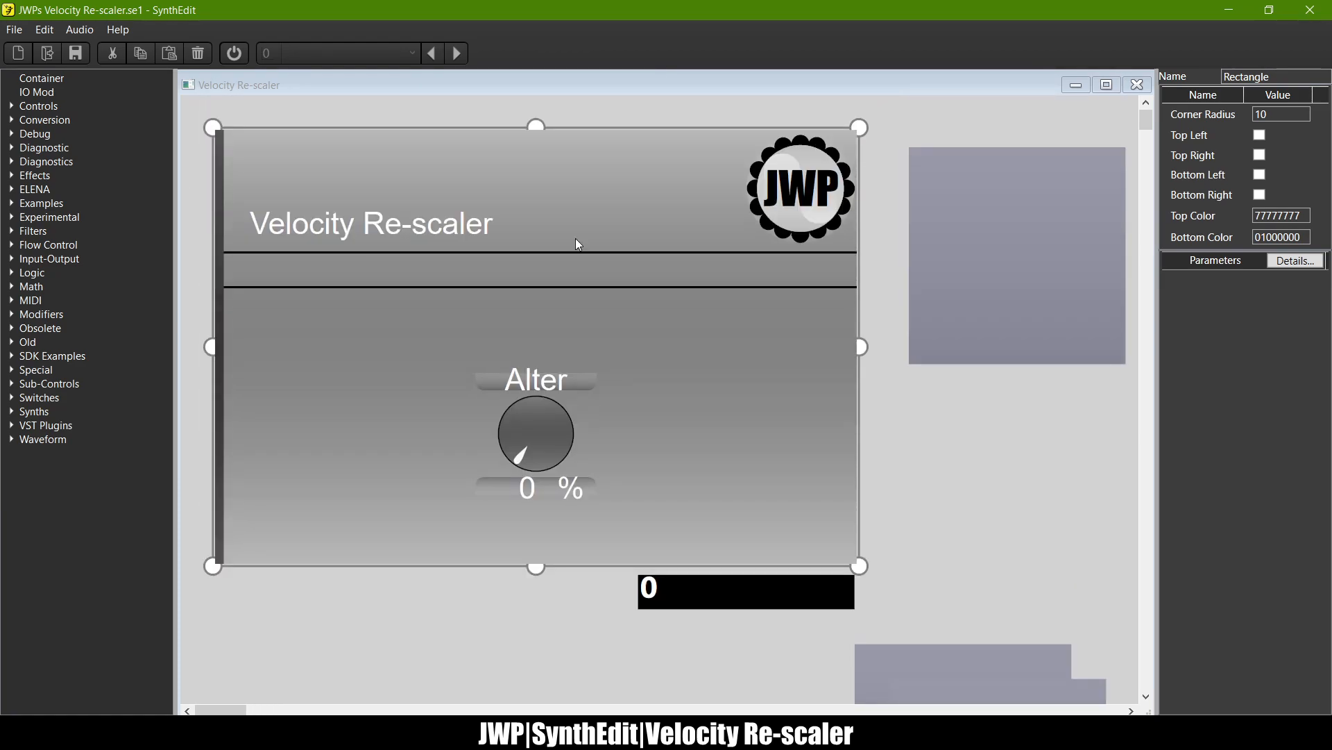
Step: Set the Top Color of the frontmost left-edge strip to 77BBBBBB
{"action": "left_click", "coordinate": [1309, 215]}
{"action": "key", "text": "BackSpace"}
{"action": "key", "text": "BackSpace"}
{"action": "key", "text": "BackSpace"}
{"action": "key", "text": "BackSpace"}
{"action": "key", "text": "BackSpace"}
{"action": "key", "text": "BackSpace"}
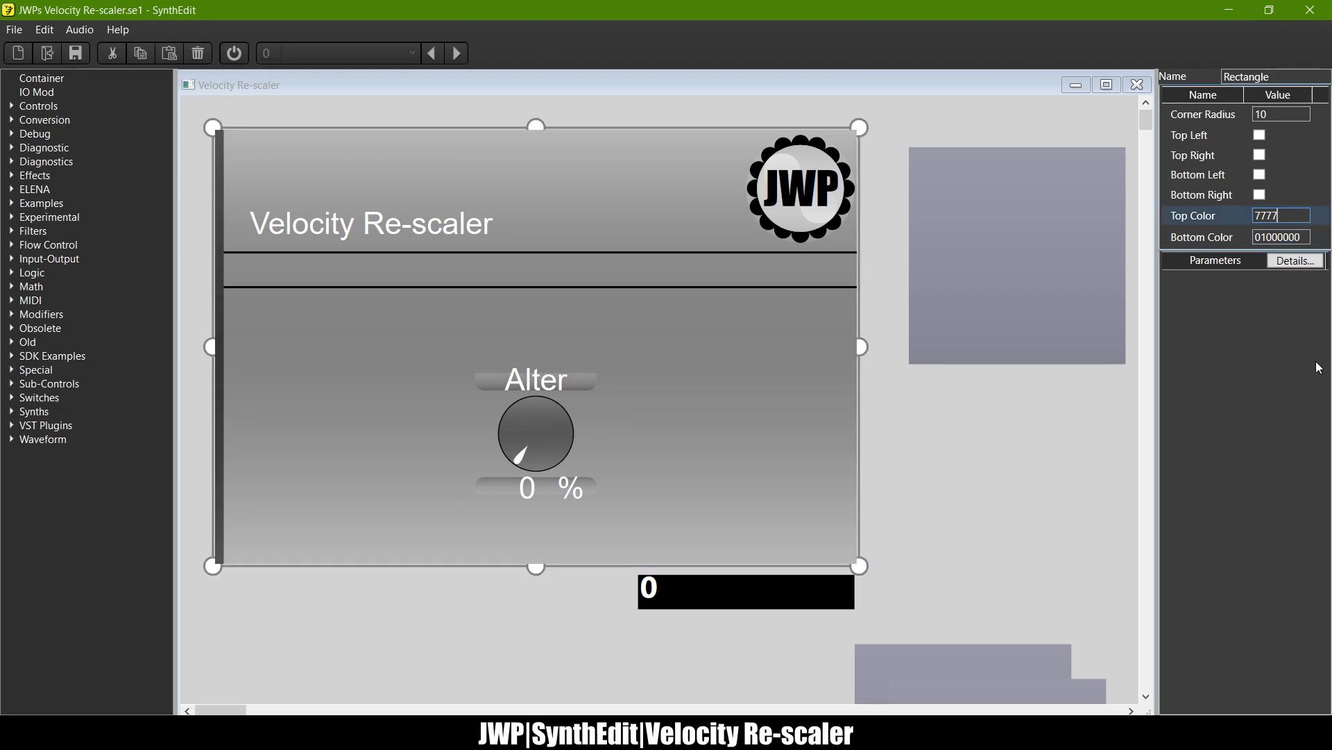
{"action": "type", "text": "BBBBBB"}
{"action": "key", "text": "Tab"}
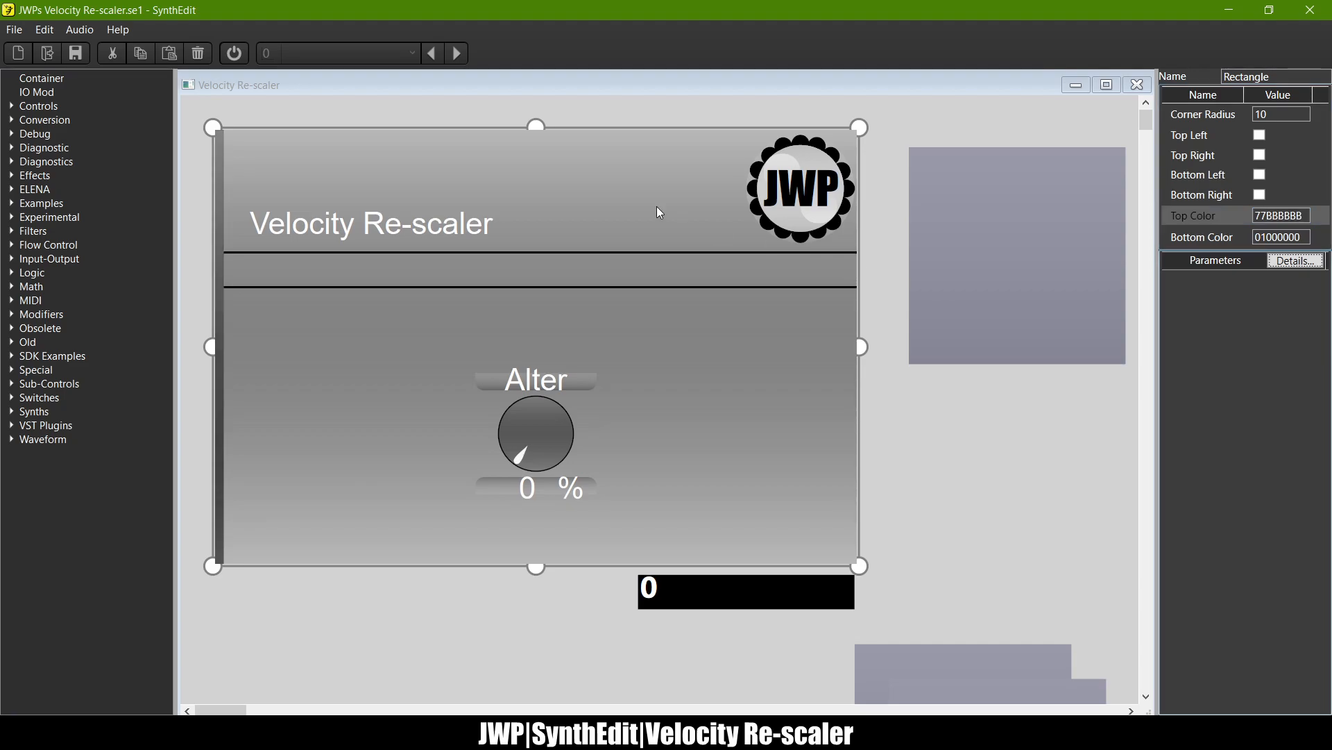
Step: Move the frontmost strip aside and set the Bottom Color of the gradient strip beneath it to 77BBBBBB
{"action": "left_click", "coordinate": [226, 229]}
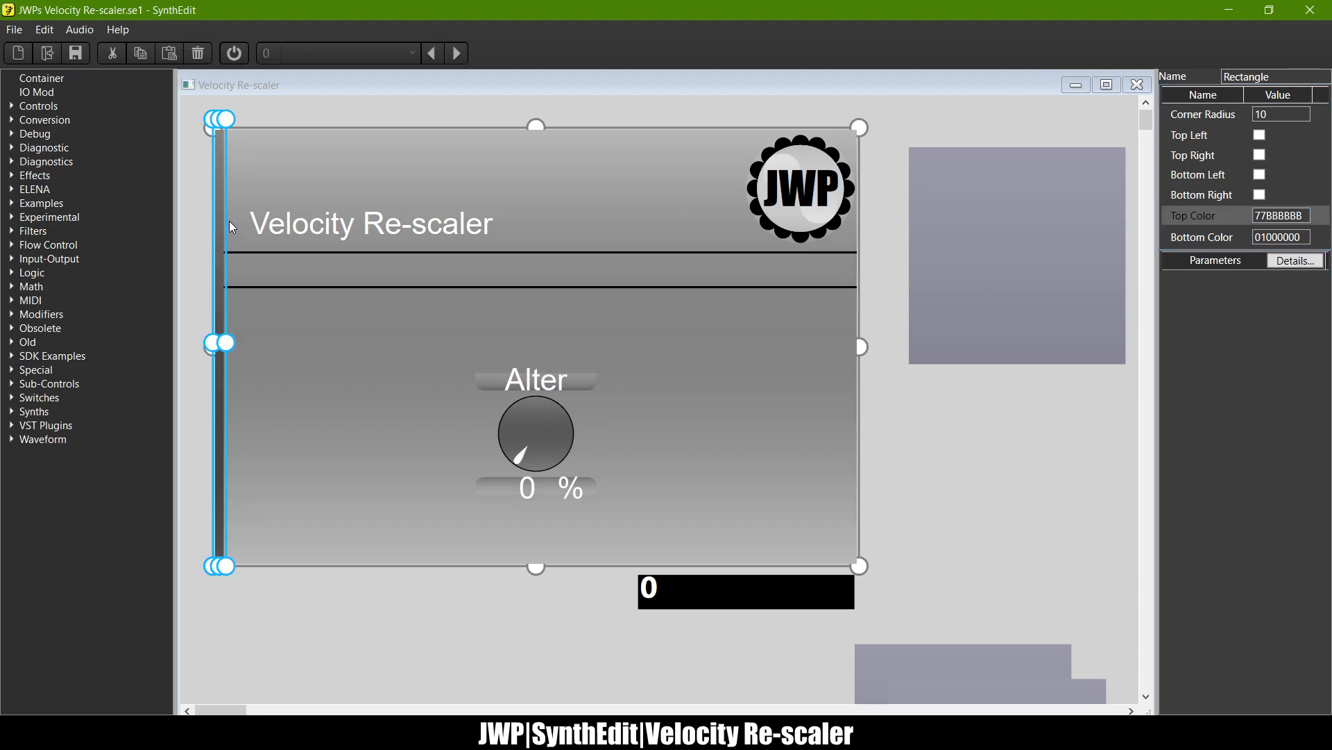
{"action": "left_click_drag", "start_coordinate": [230, 227], "coordinate": [491, 244]}
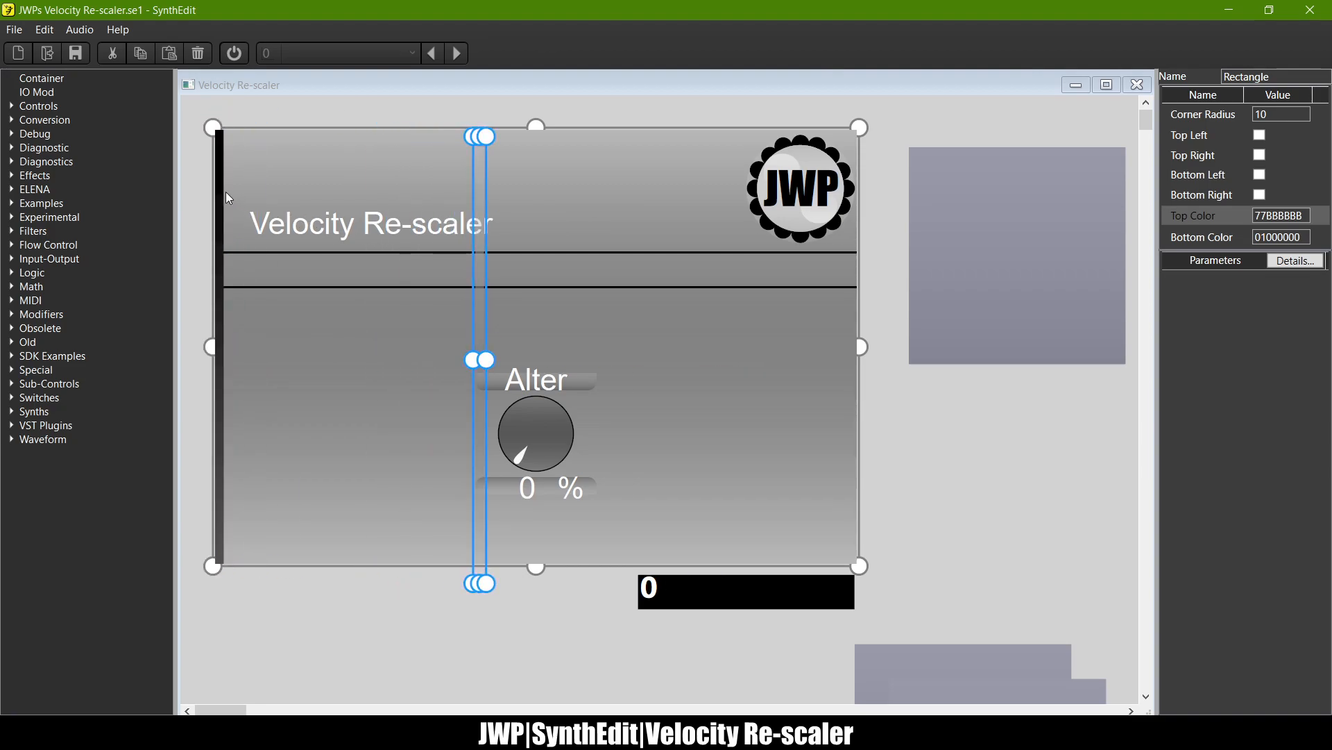
{"action": "key", "text": "ctrl+z"}
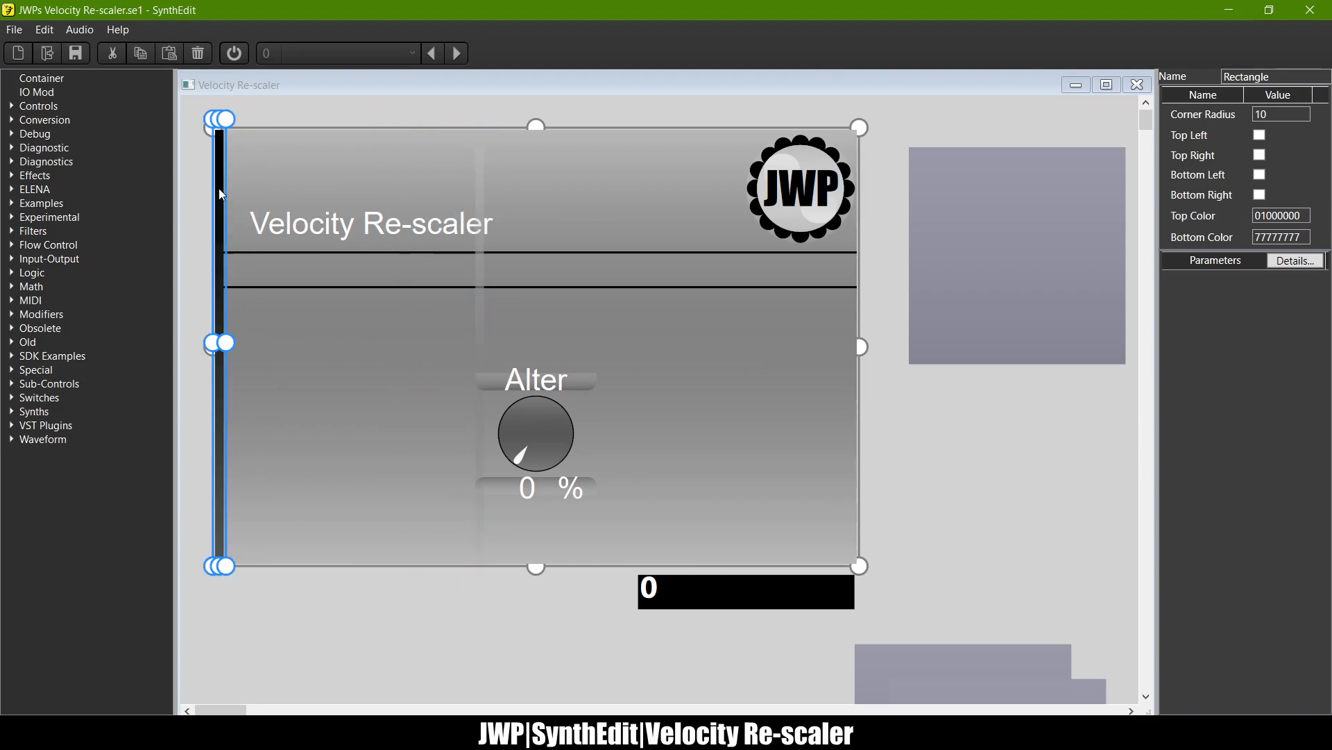
{"action": "left_click", "coordinate": [1306, 236]}
{"action": "key", "text": "BackSpace"}
{"action": "key", "text": "BackSpace"}
{"action": "key", "text": "BackSpace"}
{"action": "key", "text": "BackSpace"}
{"action": "key", "text": "BackSpace"}
{"action": "key", "text": "BackSpace"}
{"action": "type", "text": "BBBBBB"}
{"action": "key", "text": "Return"}
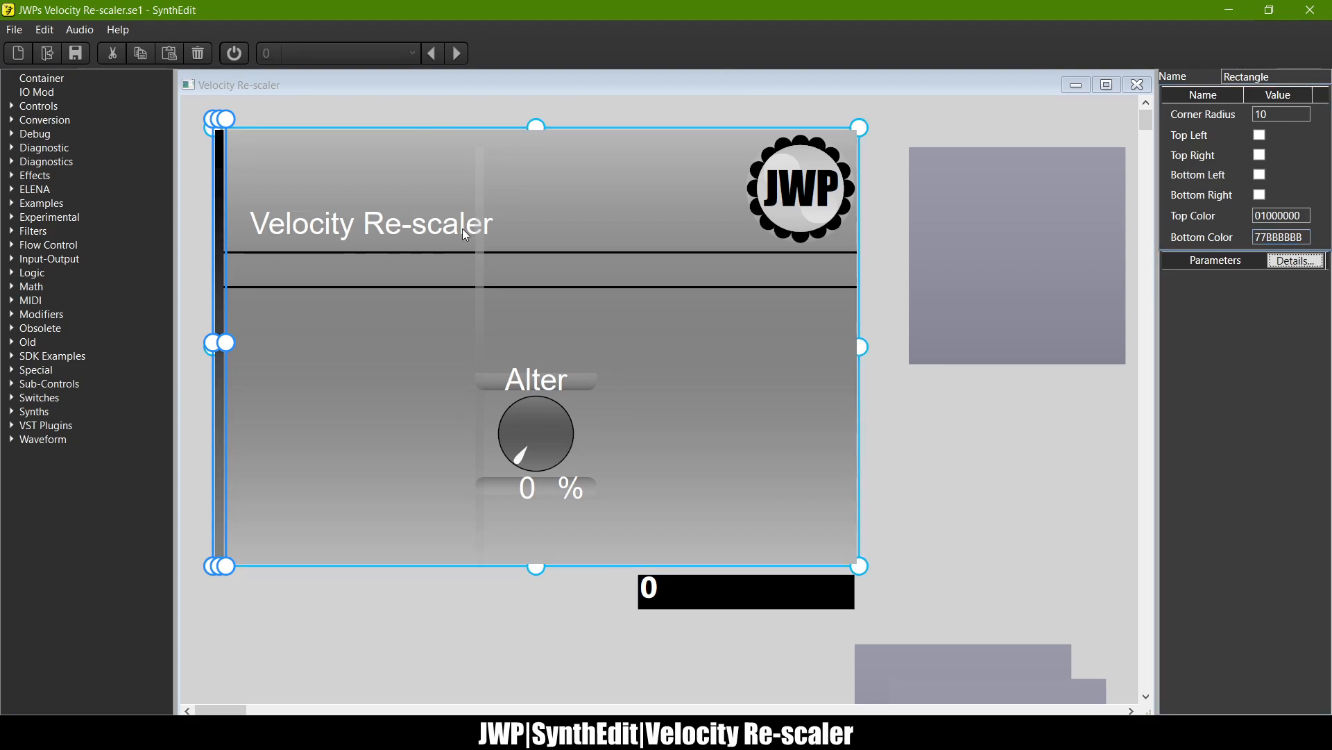
Step: Move the strip with Top Color 77BBBBBB back over the other strips on the panel's left edge
{"action": "left_click", "coordinate": [481, 262]}
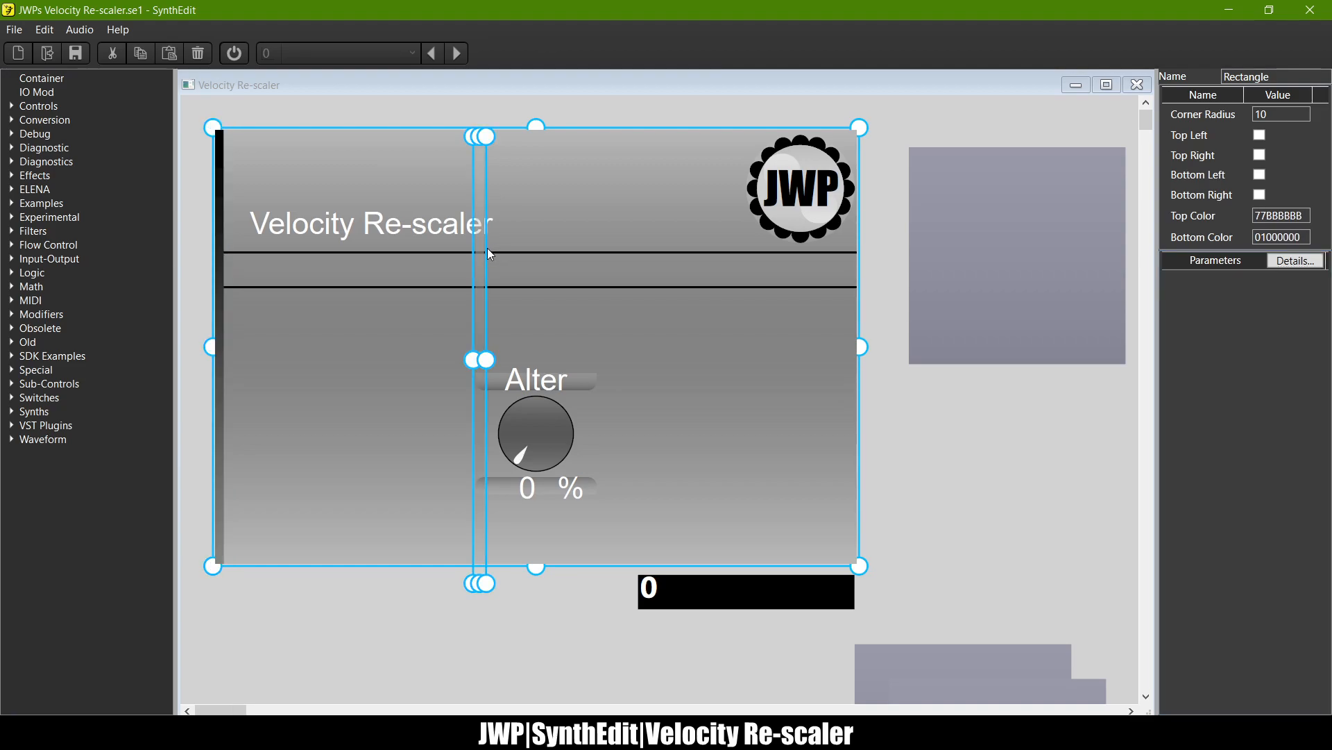
{"action": "left_click_drag", "start_coordinate": [487, 247], "coordinate": [230, 227]}
{"action": "left_click", "coordinate": [826, 412]}
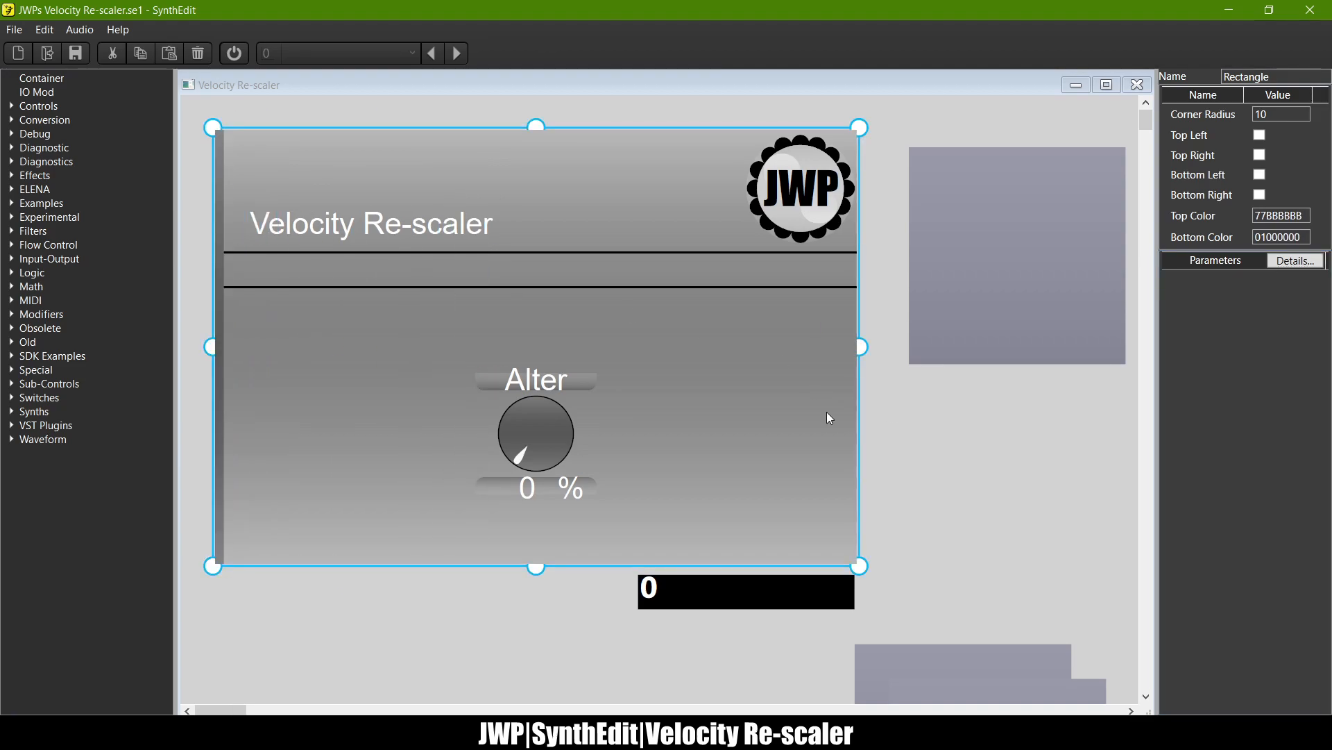
{"action": "scroll", "coordinate": [826, 411], "scroll_direction": "down", "scroll_amount": 3}
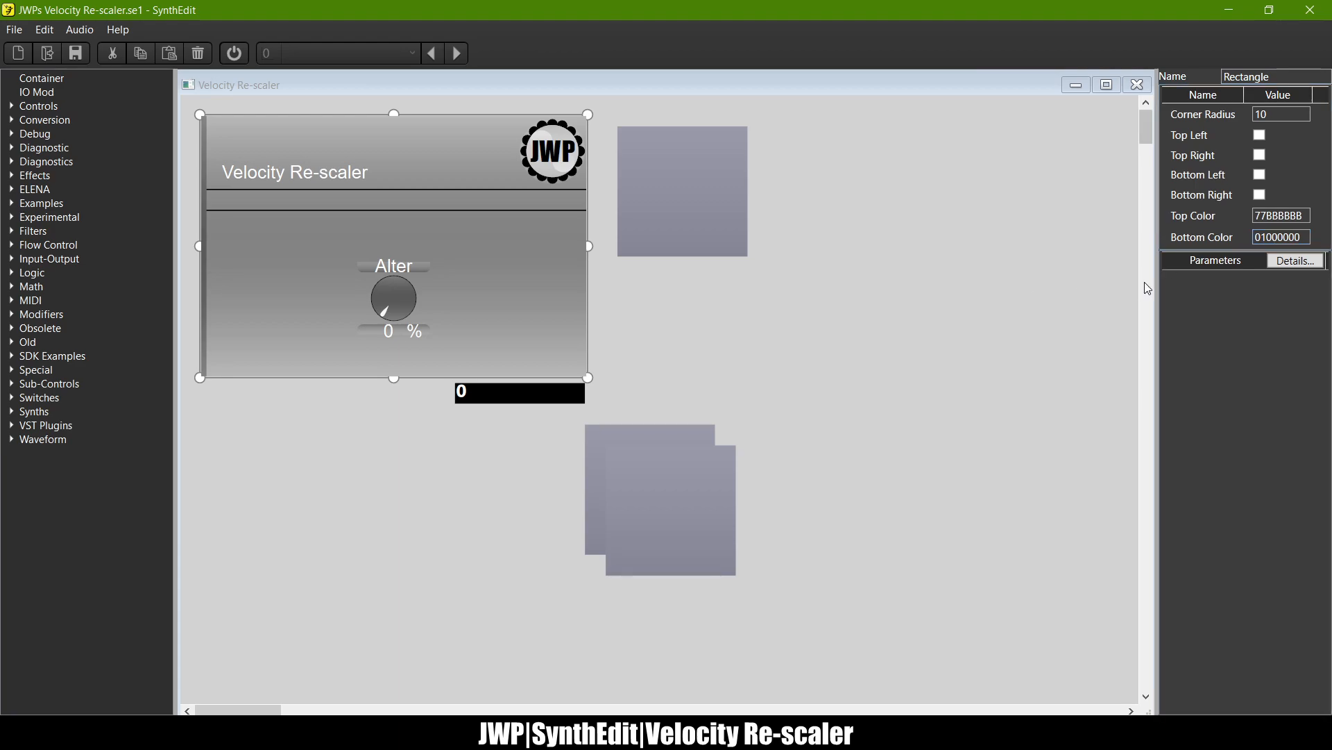
Step: Change the alpha of the frontmost strip's Top Color so the value is 33BBBBBB
{"action": "left_click_drag", "start_coordinate": [1267, 215], "coordinate": [1169, 223]}
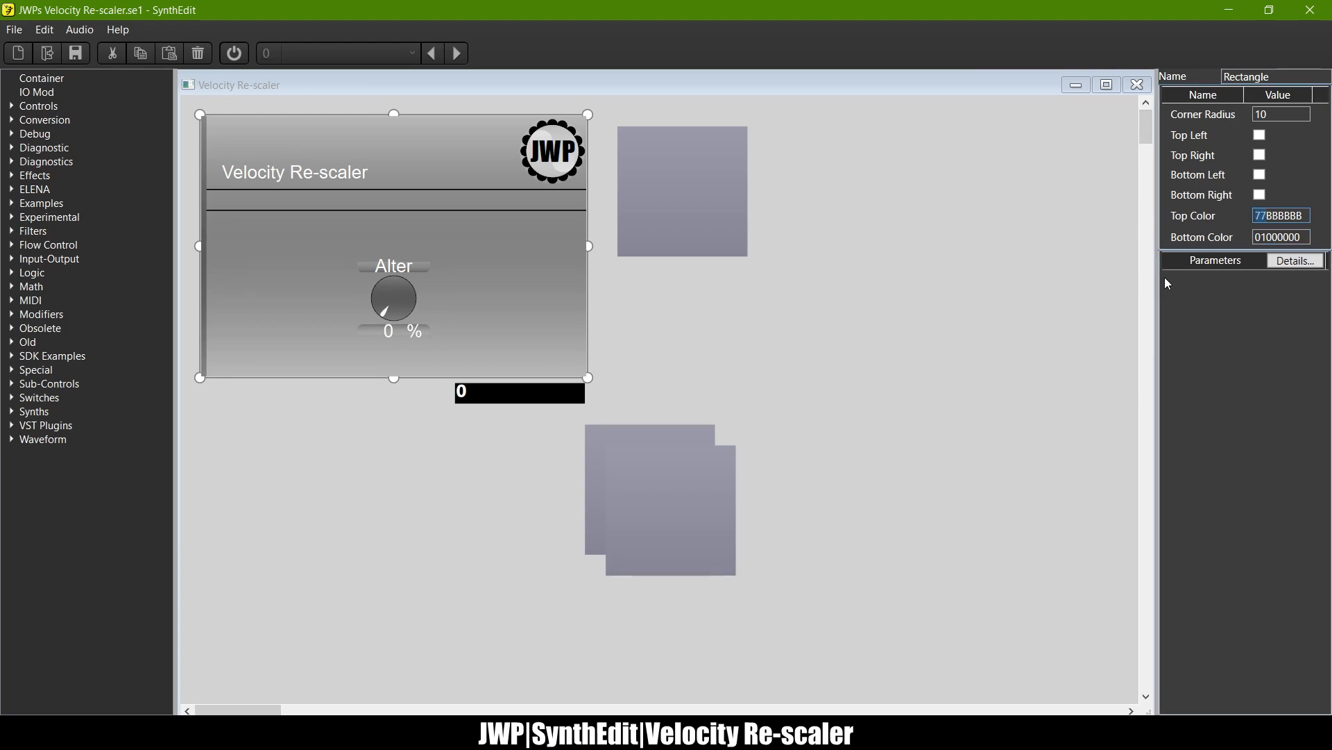
{"action": "type", "text": "33"}
{"action": "key", "text": "Return"}
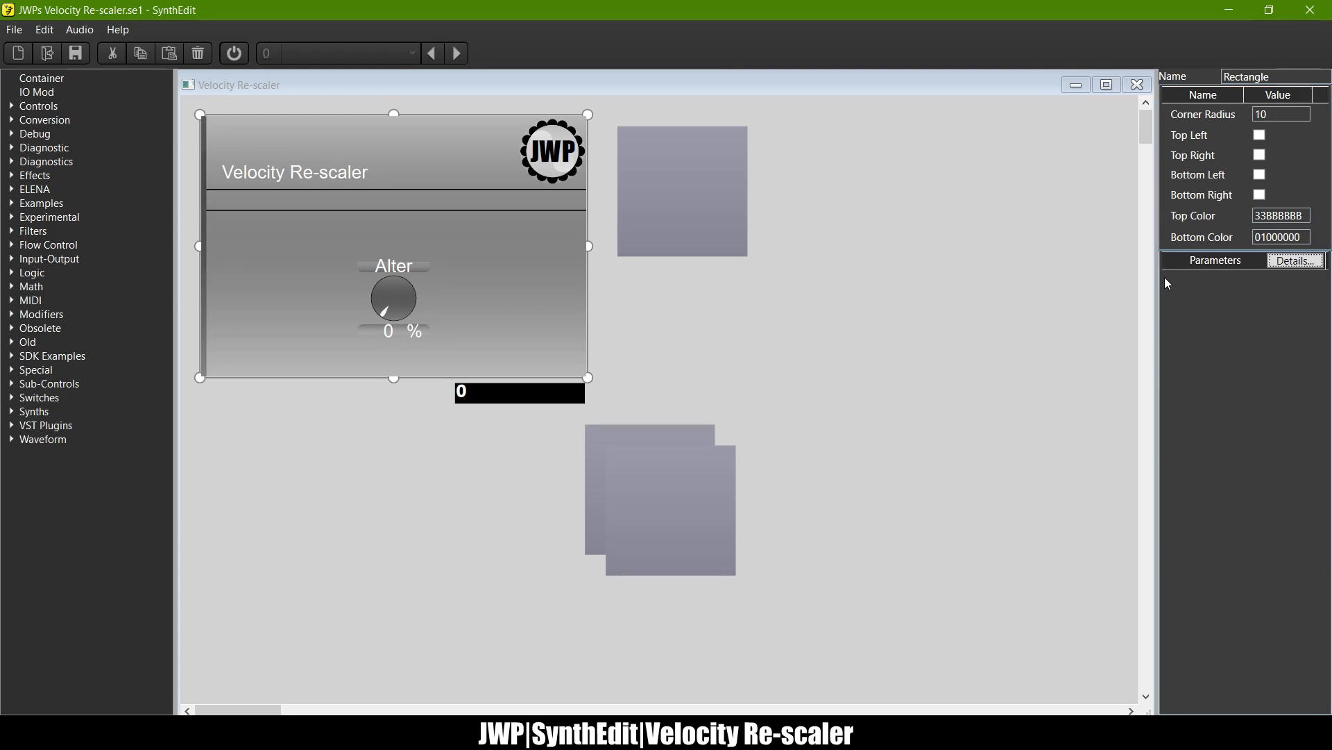
Step: Move the frontmost strip aside and set the Bottom Color of the gradient strip beneath it to 33BBBBBB
{"action": "scroll", "coordinate": [240, 246], "scroll_direction": "up", "scroll_amount": 3}
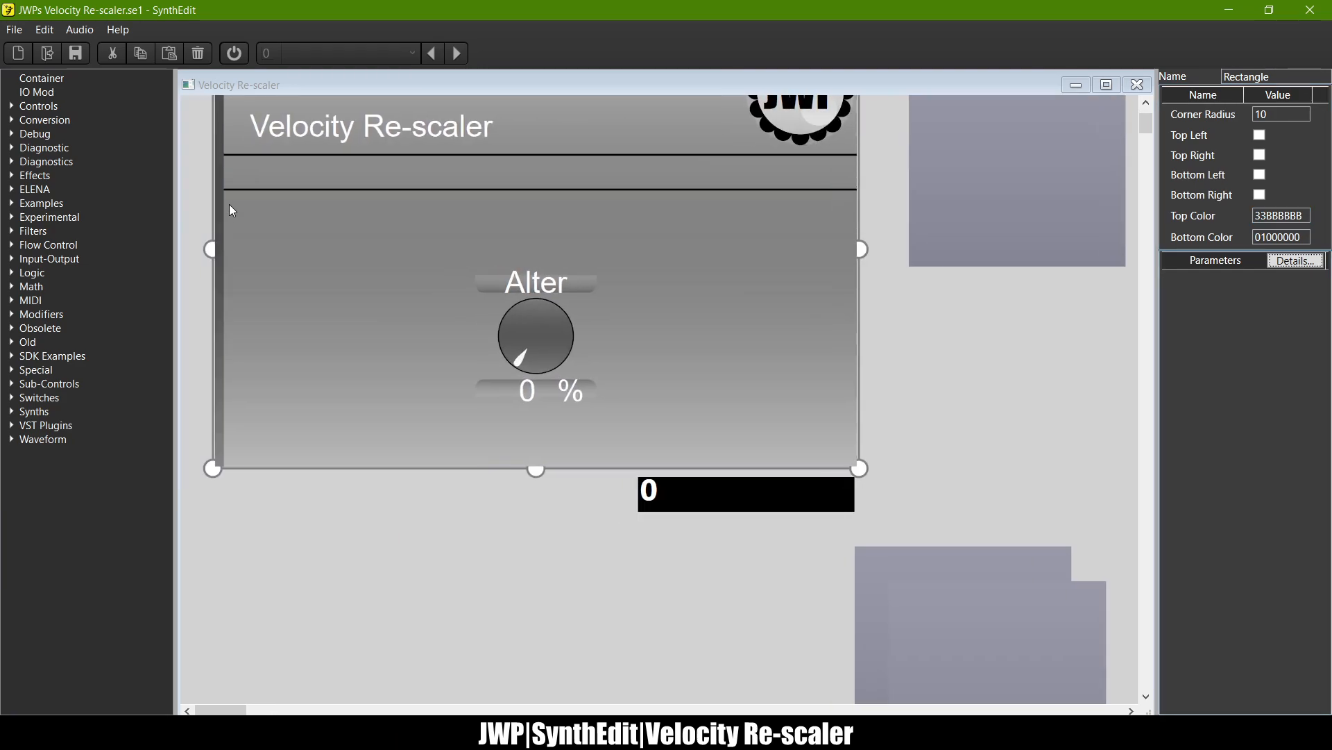
{"action": "left_click_drag", "start_coordinate": [222, 194], "coordinate": [378, 213]}
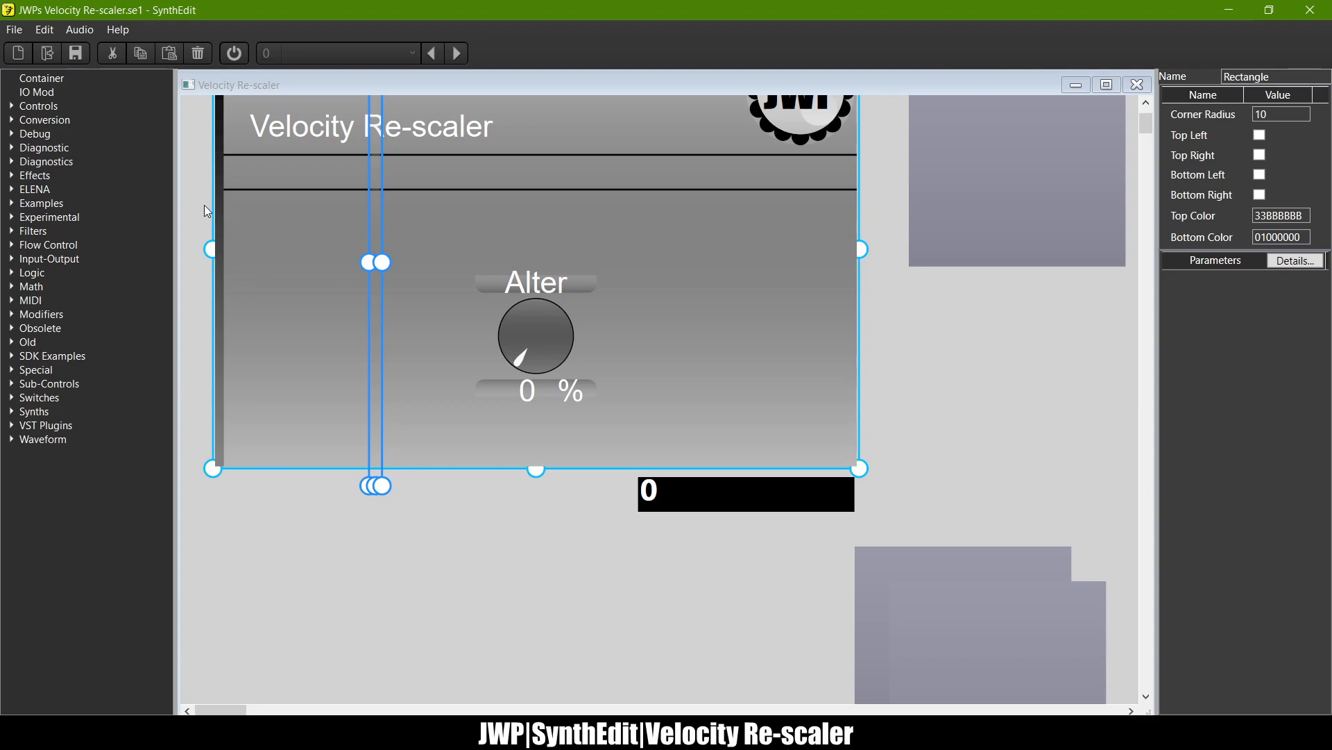
{"action": "left_click", "coordinate": [218, 191]}
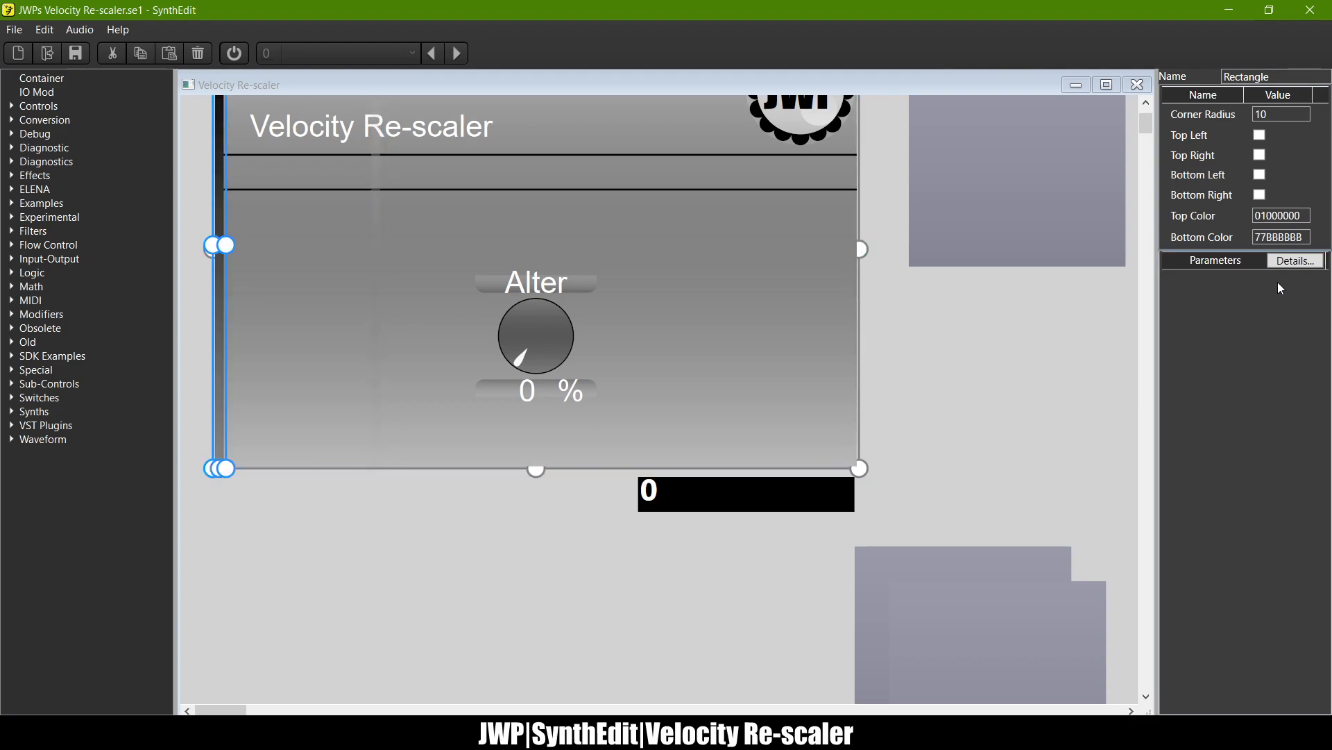
{"action": "key", "text": "BackSpace"}
{"action": "key", "text": "BackSpace"}
{"action": "type", "text": "33"}
{"action": "key", "text": "Return"}
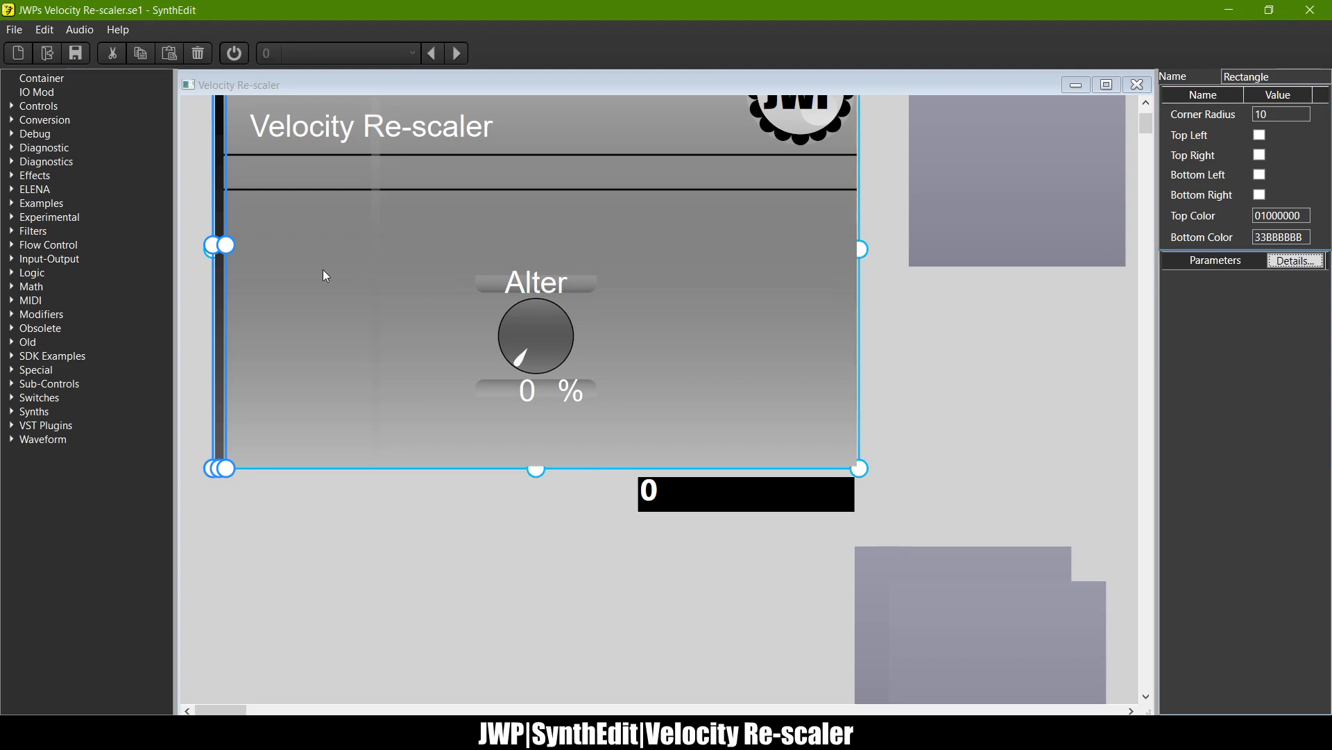
Step: Move the strip with Top Color 33BBBBBB back onto the panel's left edge, aligned with the strips beneath it
{"action": "left_click", "coordinate": [376, 248]}
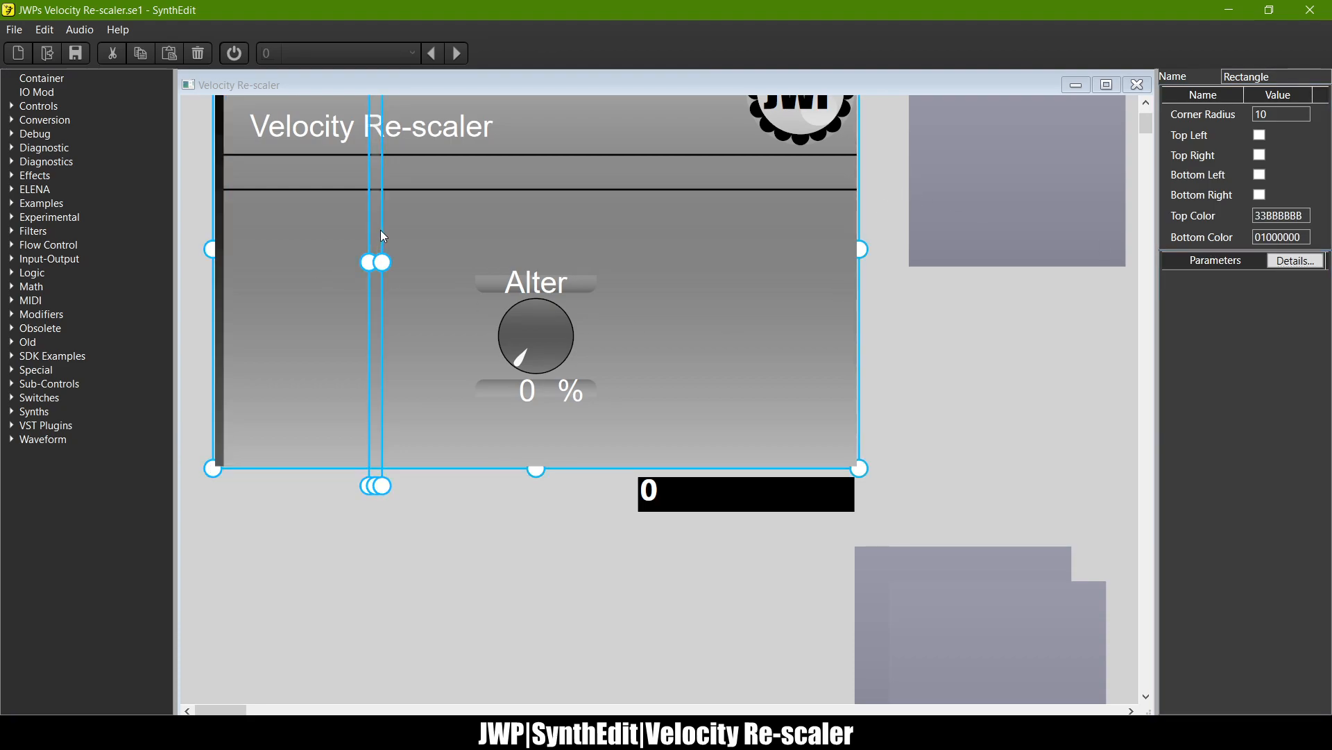
{"action": "left_click_drag", "start_coordinate": [380, 231], "coordinate": [223, 227]}
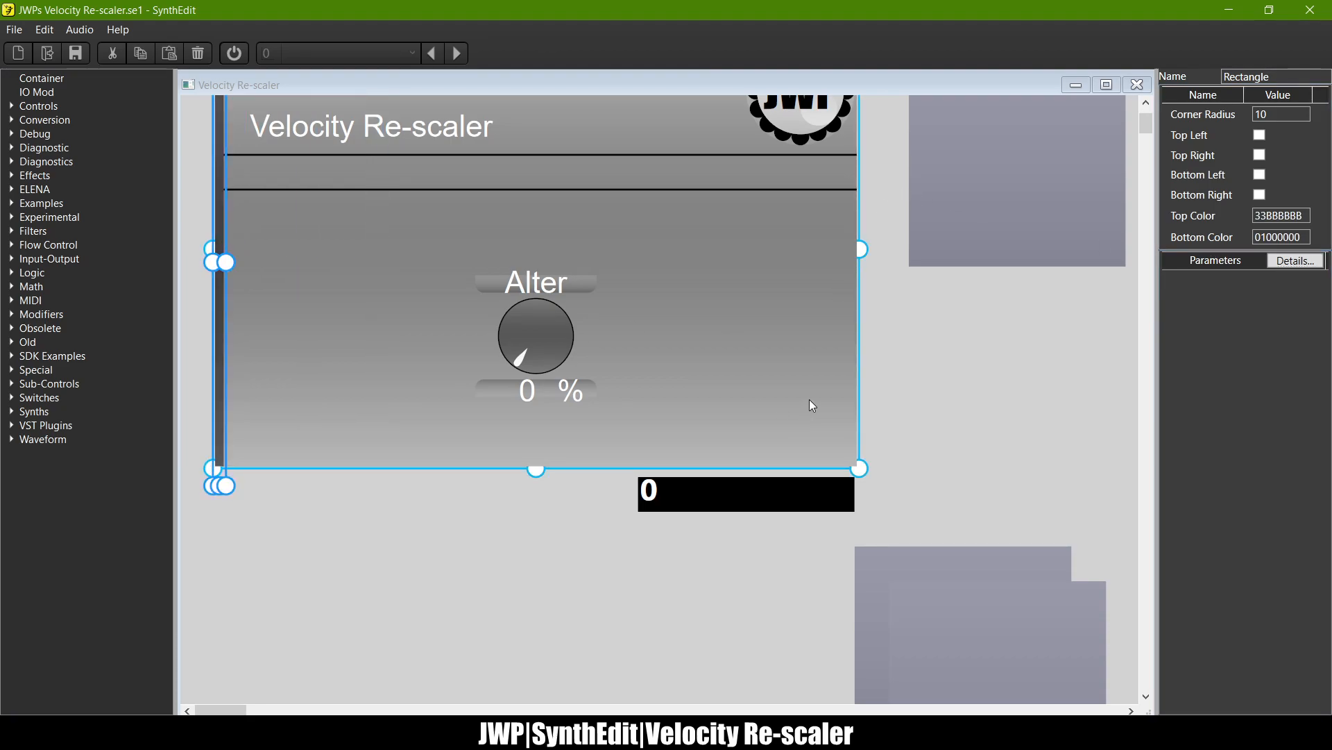
{"action": "left_click", "coordinate": [938, 376]}
{"action": "scroll", "coordinate": [938, 376], "scroll_direction": "down", "scroll_amount": 2}
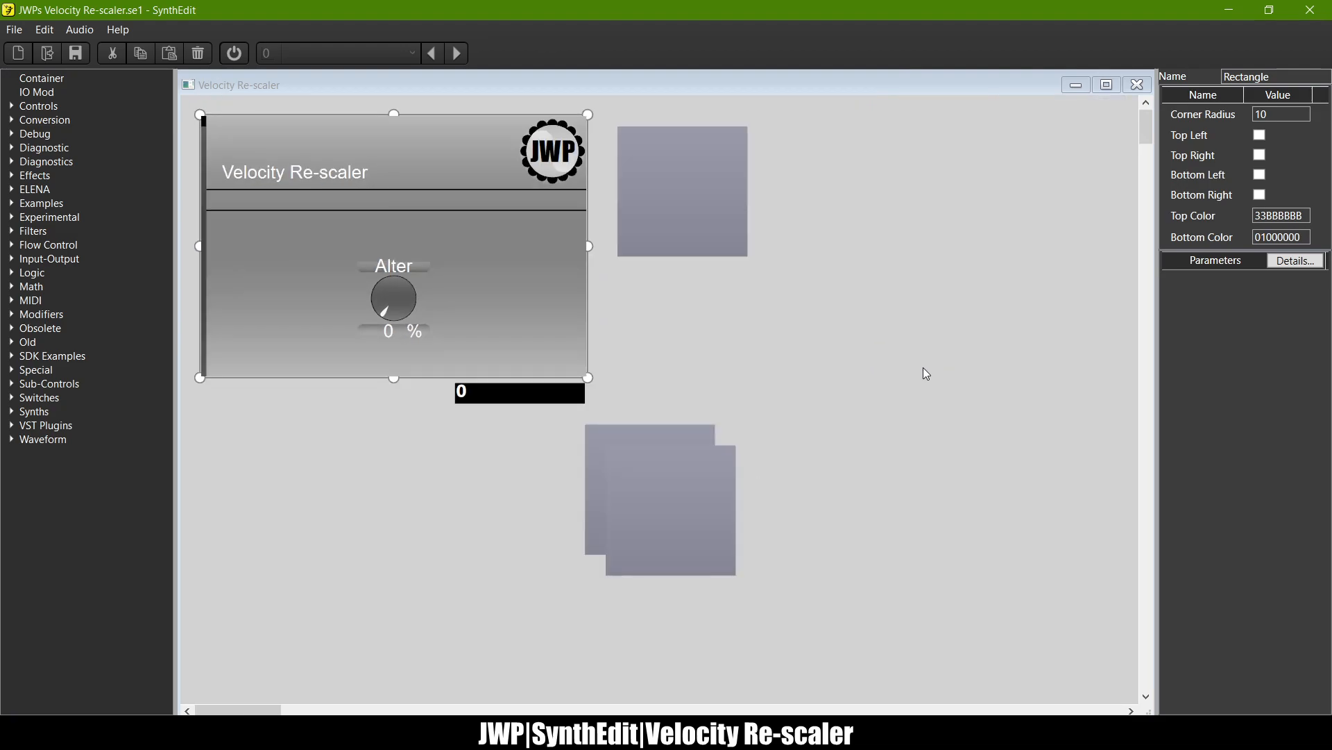
{"action": "left_click", "coordinate": [204, 176]}
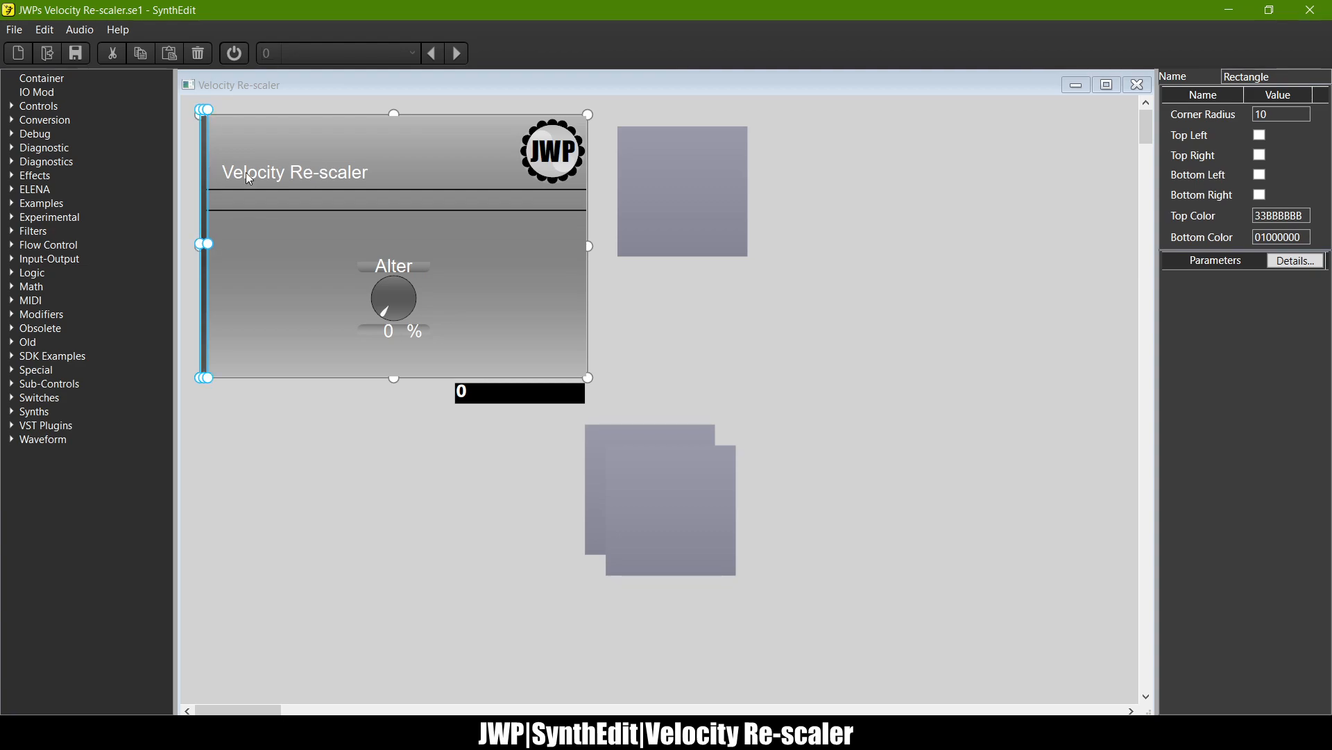
{"action": "left_click", "coordinate": [726, 331]}
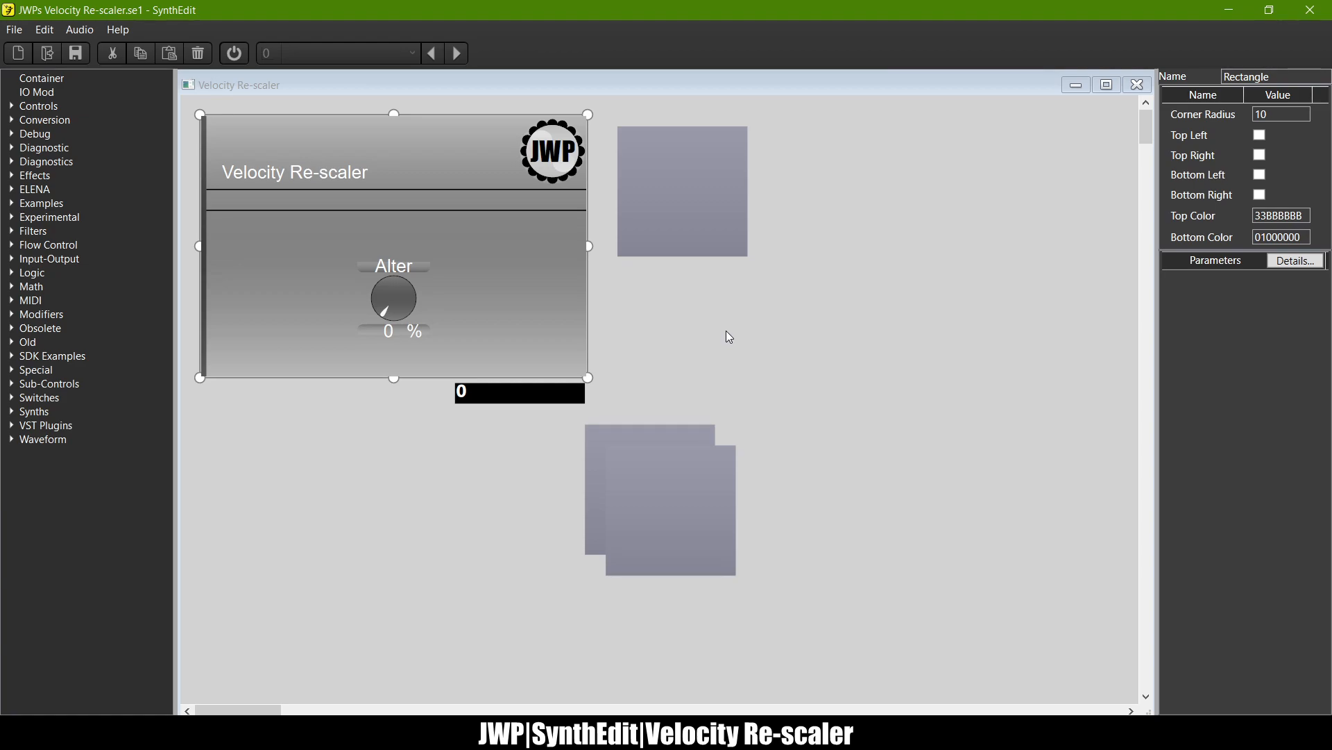
Step: Set the Top Color of the frontmost strip on the panel's left edge to 77BBBBBB
{"action": "scroll", "coordinate": [540, 265], "scroll_direction": "up", "scroll_amount": 5}
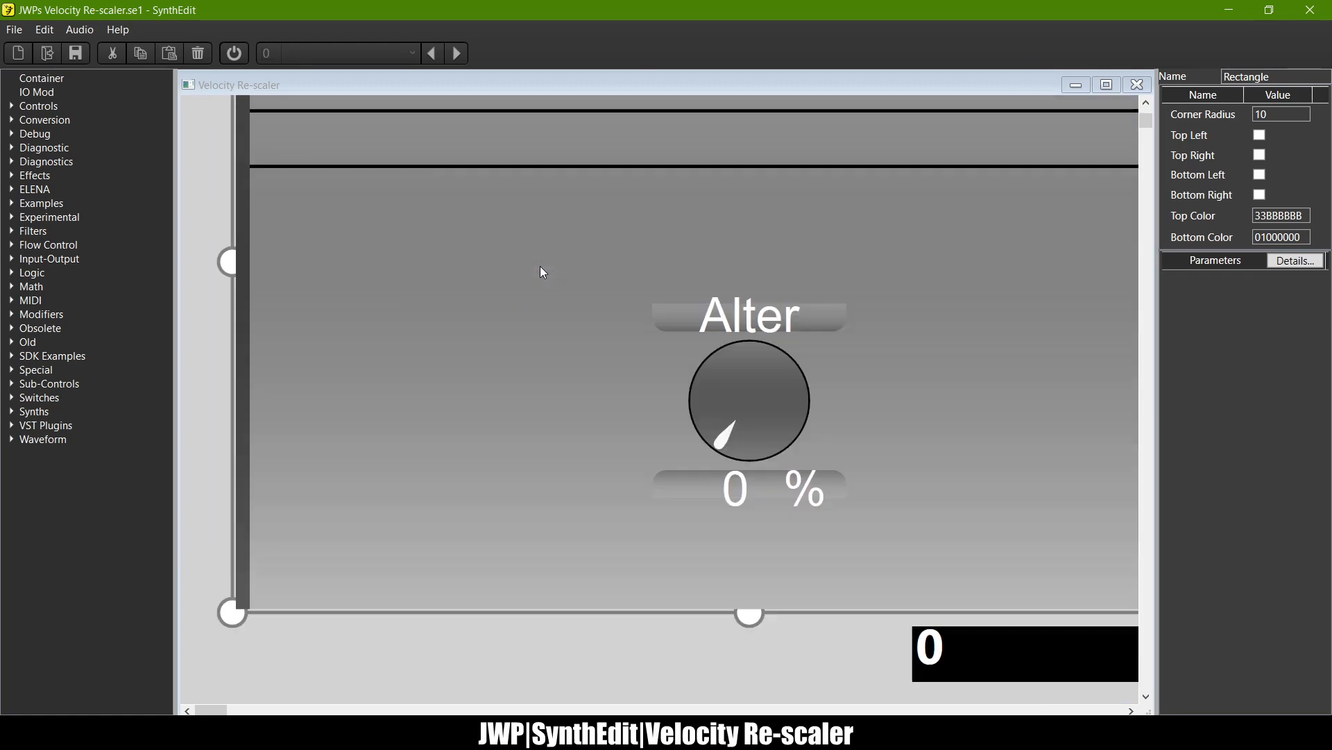
{"action": "scroll", "coordinate": [543, 272], "scroll_direction": "up", "scroll_amount": 3}
{"action": "scroll", "coordinate": [543, 272], "scroll_direction": "down", "scroll_amount": 3}
{"action": "scroll", "coordinate": [543, 272], "scroll_direction": "up", "scroll_amount": 3}
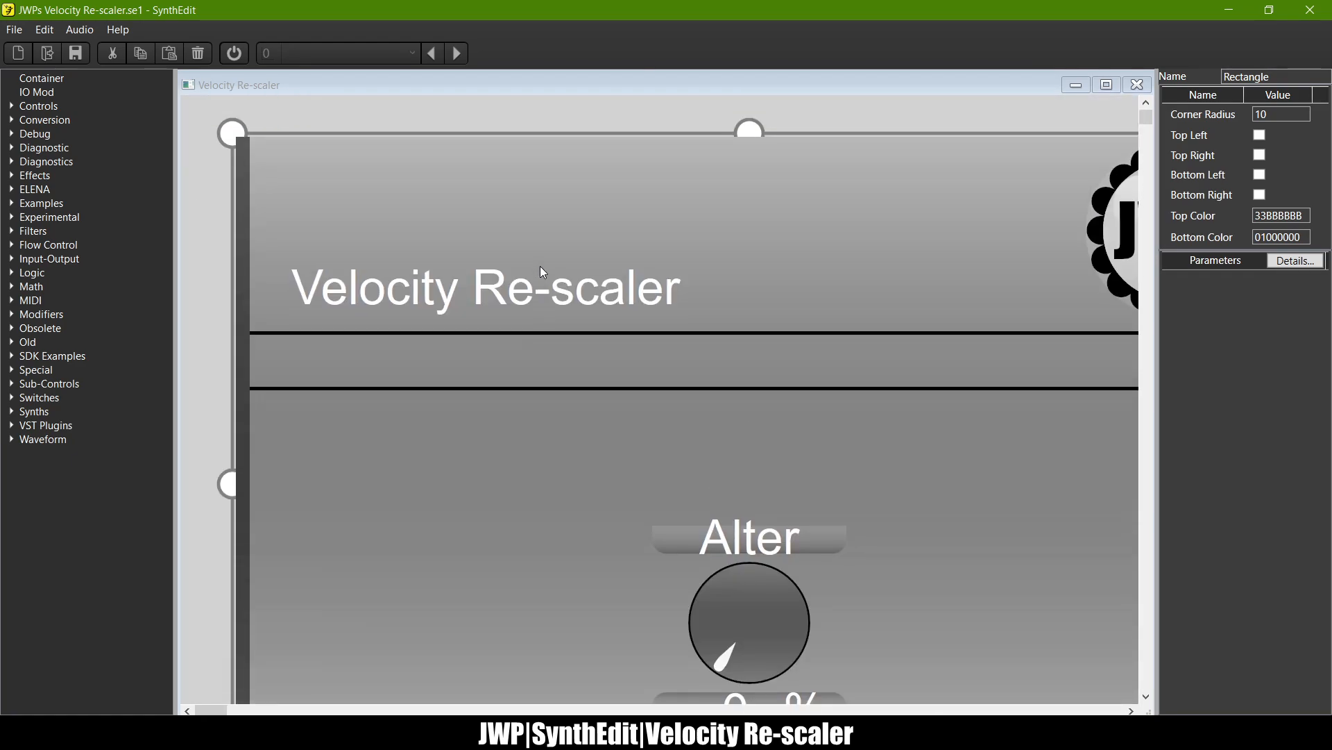
{"action": "scroll", "coordinate": [542, 272], "scroll_direction": "down", "scroll_amount": 3}
{"action": "scroll", "coordinate": [541, 269], "scroll_direction": "up", "scroll_amount": 5}
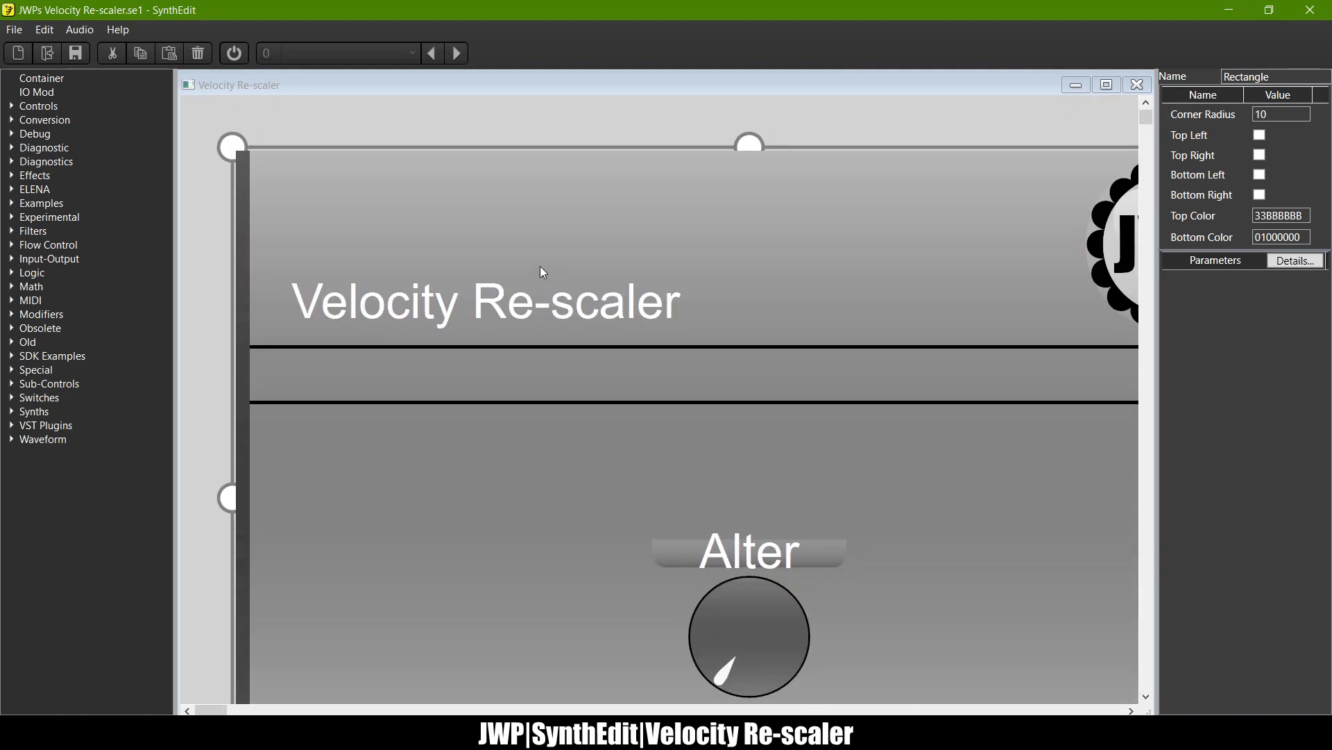
{"action": "left_click", "coordinate": [1266, 218]}
{"action": "key", "text": "BackSpace"}
{"action": "key", "text": "BackSpace"}
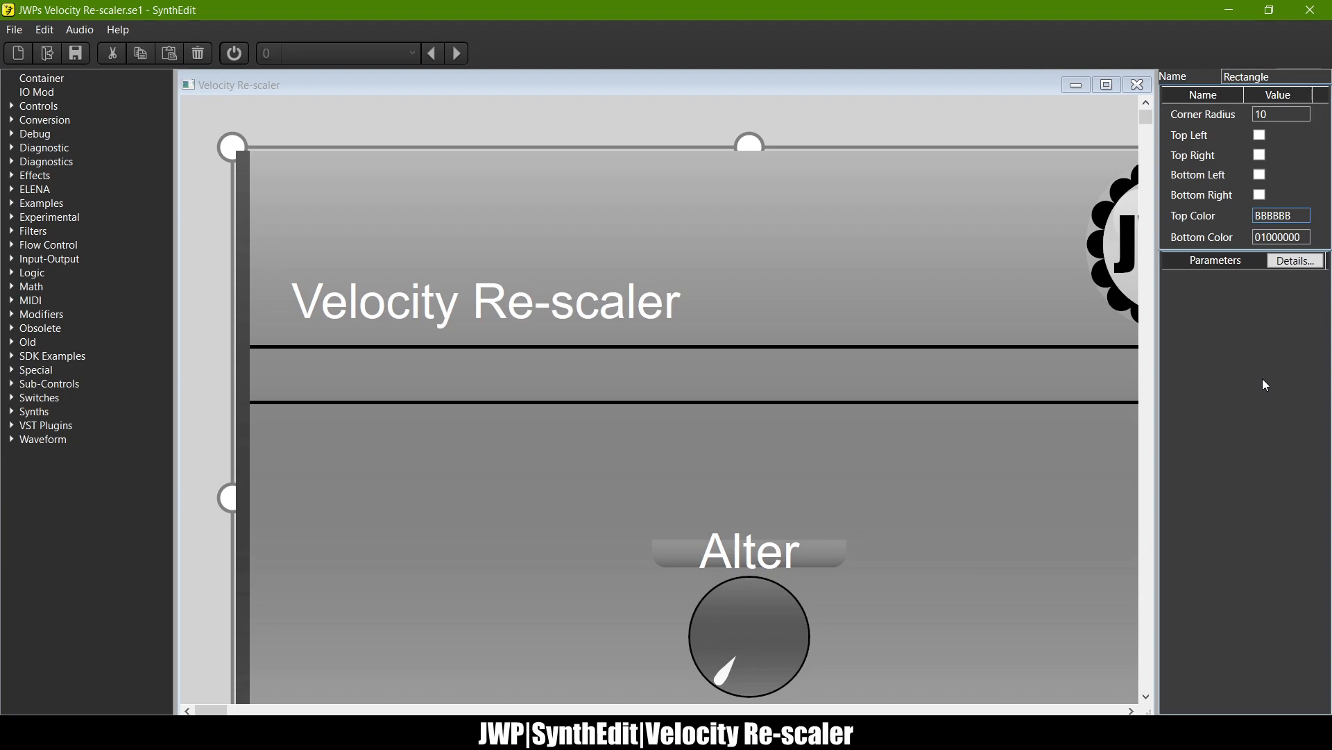
{"action": "type", "text": "77"}
{"action": "key", "text": "Tab"}
Step: Shorten the strip with Top Color 77BBBBBB from its lower end so it stops at about half the panel's height
{"action": "scroll", "coordinate": [436, 358], "scroll_direction": "down", "scroll_amount": 3}
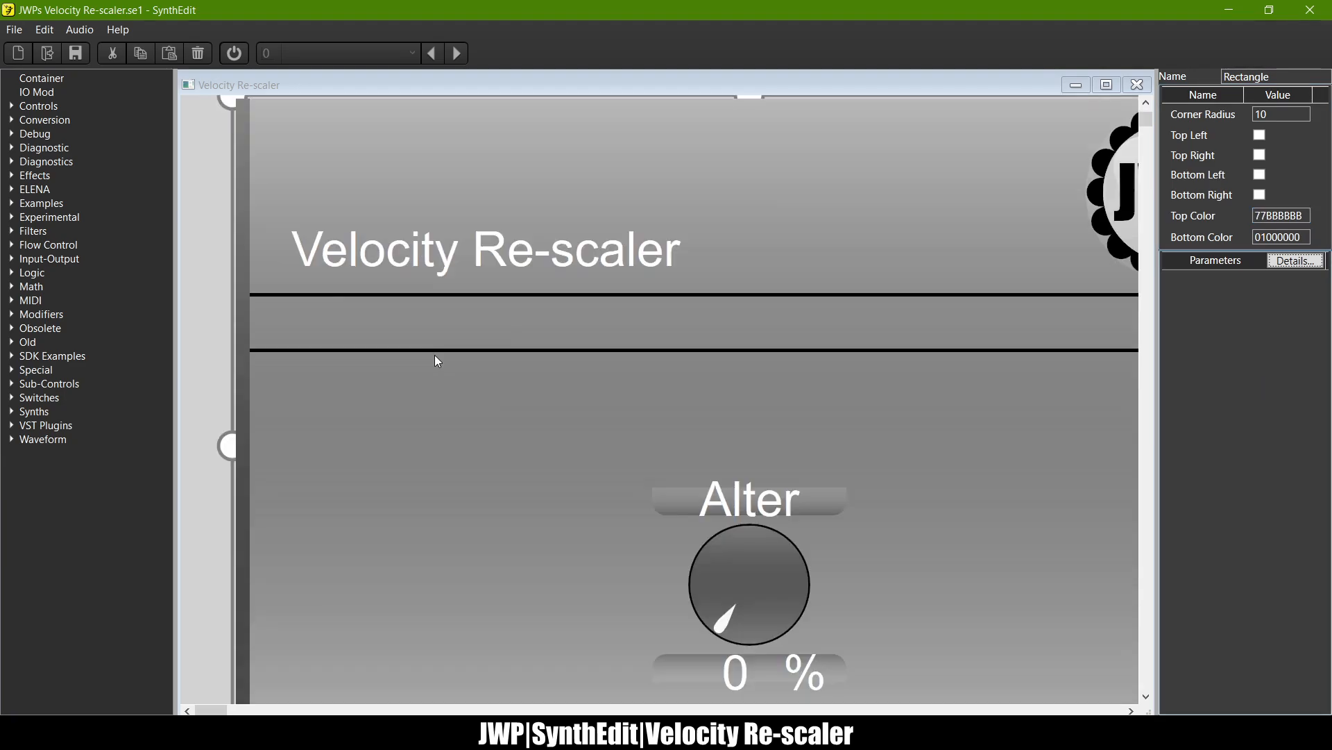
{"action": "left_click", "coordinate": [244, 454]}
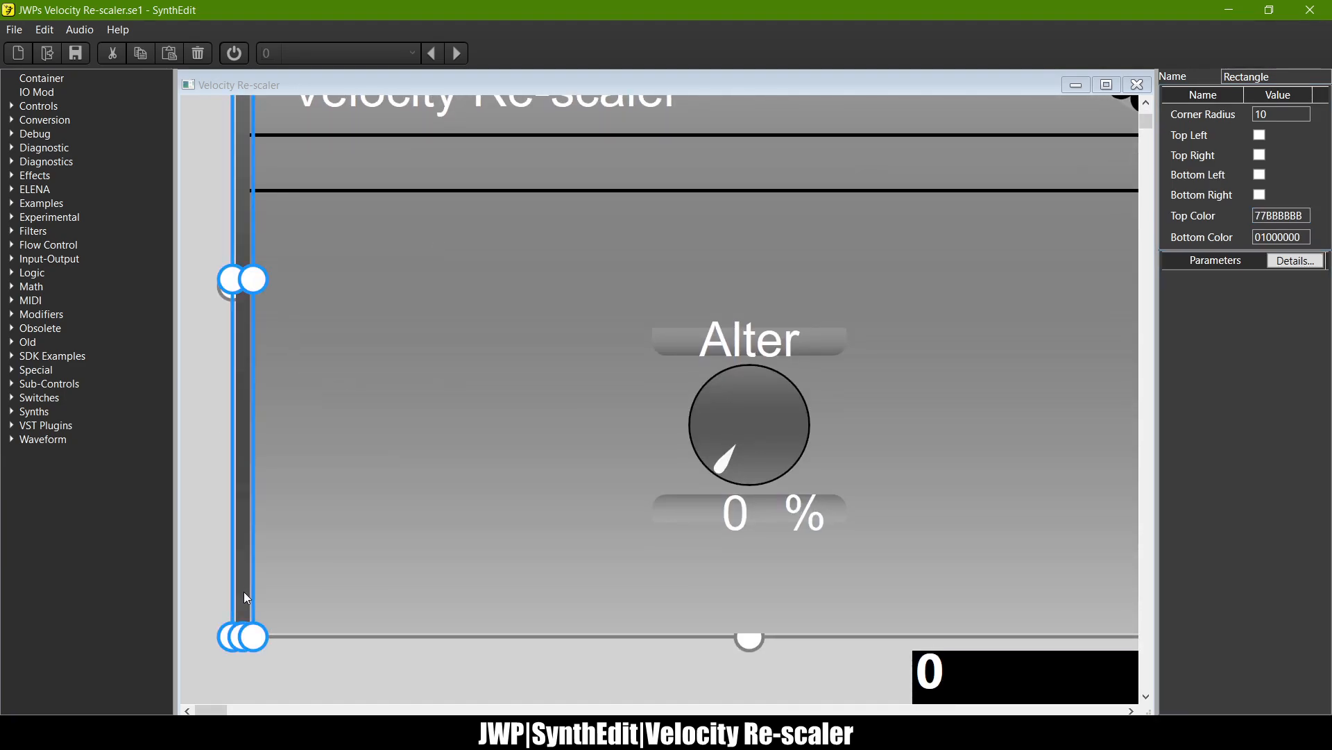
{"action": "left_click_drag", "start_coordinate": [239, 635], "coordinate": [243, 285]}
Step: Select the gradient strip with Top Color 01000000 beneath it and set its Bottom Color to 77BBBBBB
{"action": "left_click", "coordinate": [249, 339]}
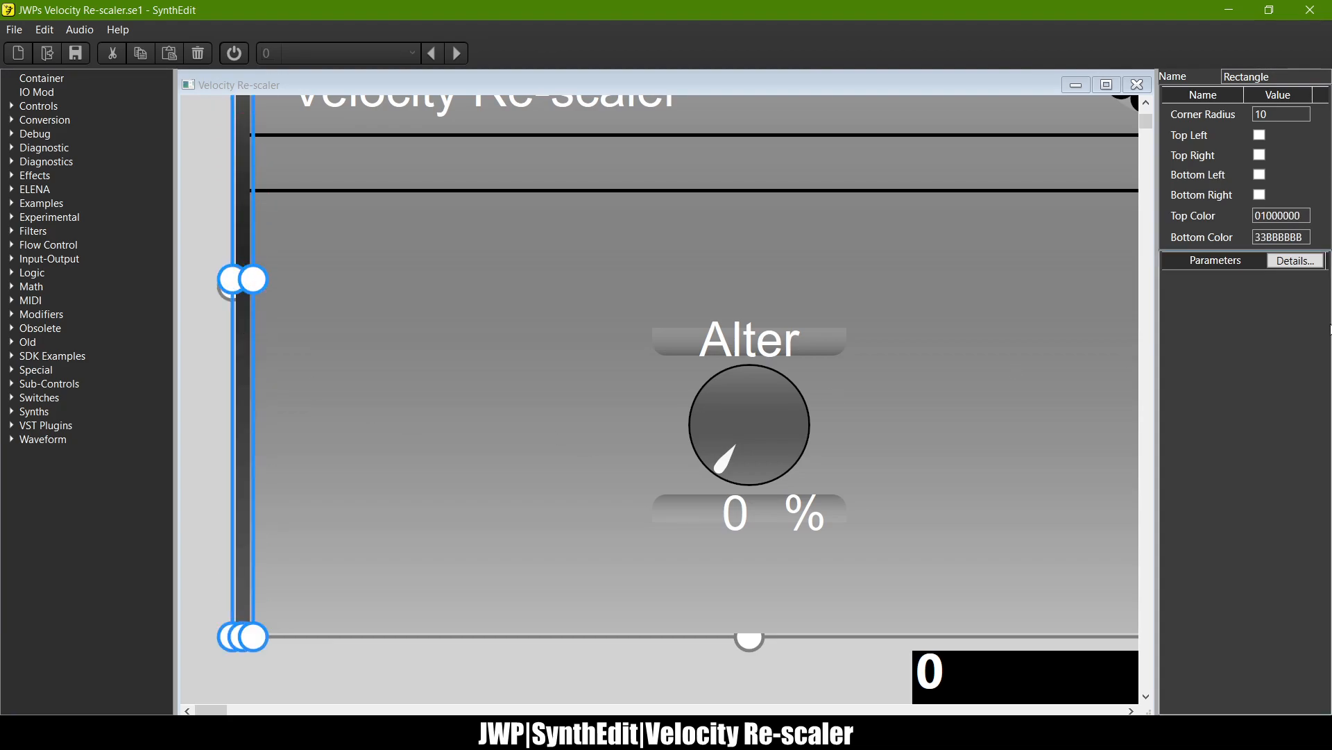
{"action": "left_click", "coordinate": [1266, 236]}
{"action": "key", "text": "BackSpace"}
{"action": "key", "text": "BackSpace"}
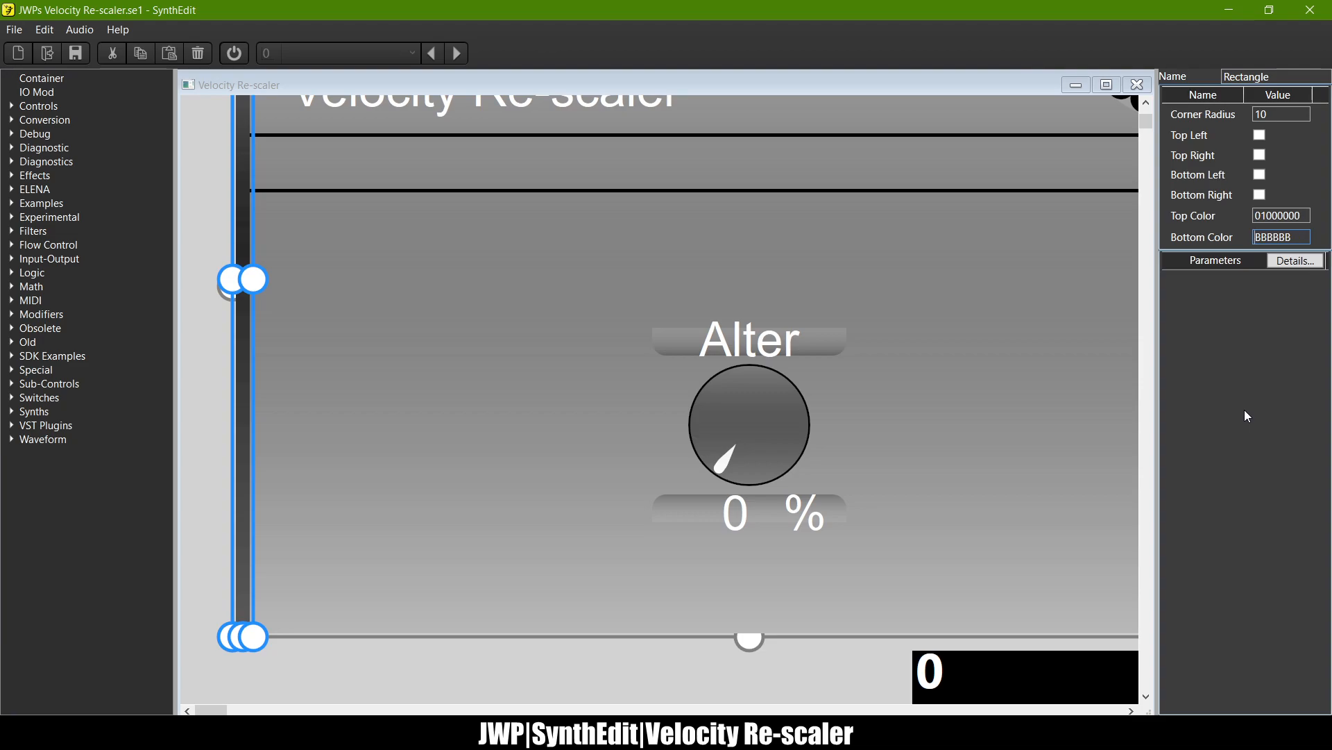
{"action": "type", "text": "77"}
{"action": "key", "text": "Tab"}
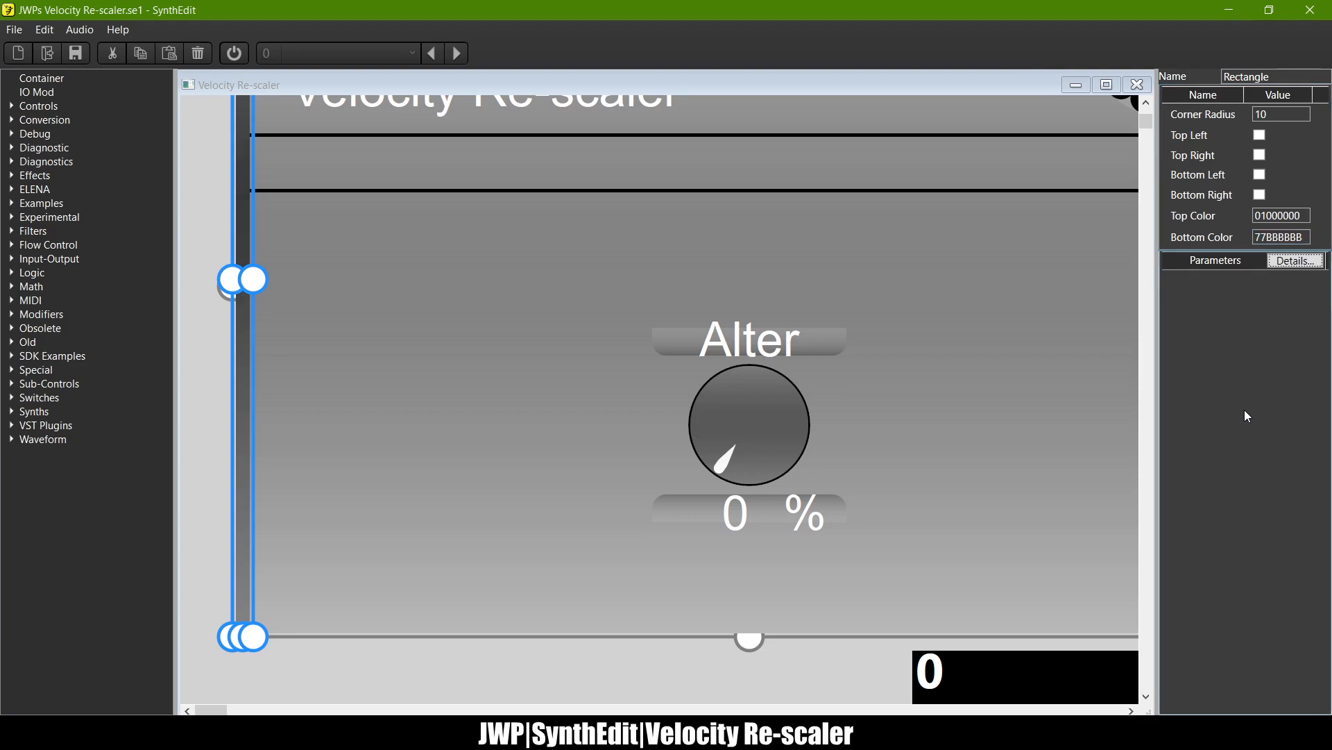
Step: Shorten the strip with Bottom Color 77BBBBBB from its upper end so it starts at about half the panel's height, and deselect it
{"action": "scroll", "coordinate": [574, 329], "scroll_direction": "up", "scroll_amount": 3}
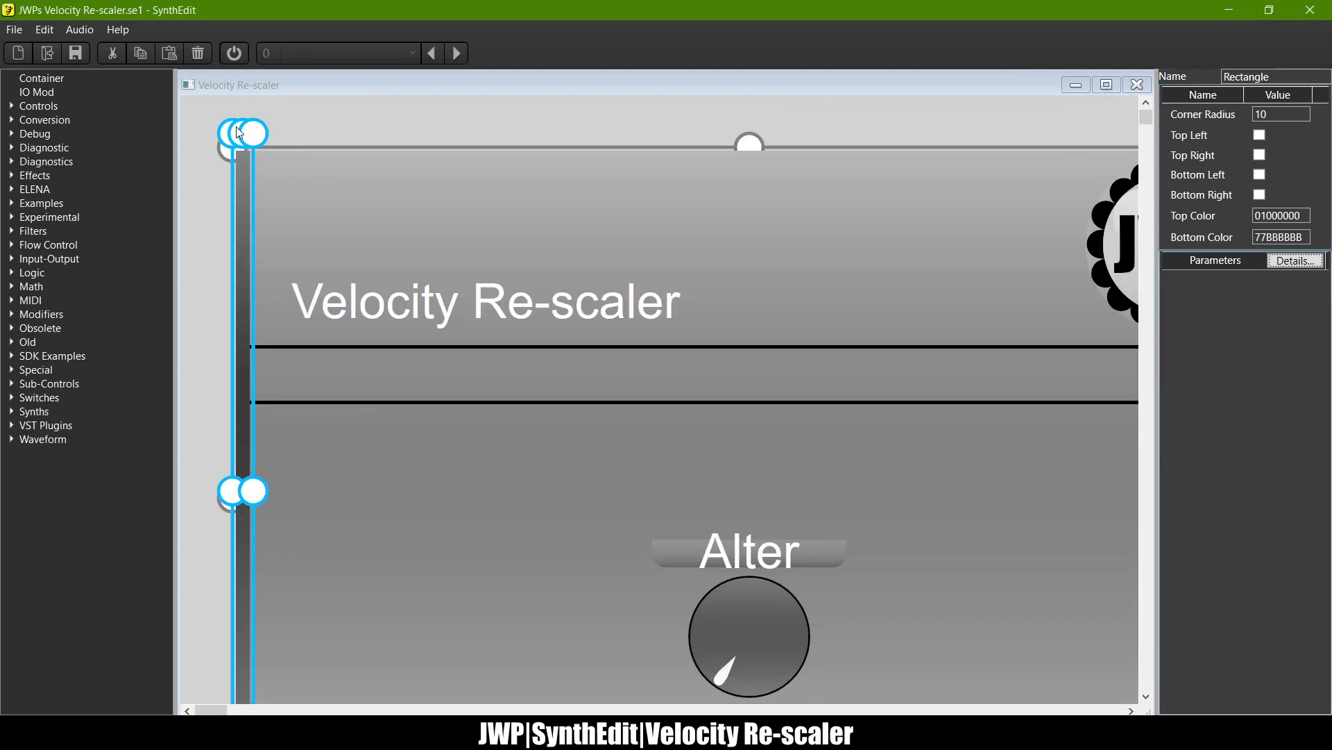
{"action": "left_click_drag", "start_coordinate": [239, 132], "coordinate": [254, 495]}
{"action": "left_click", "coordinate": [332, 449]}
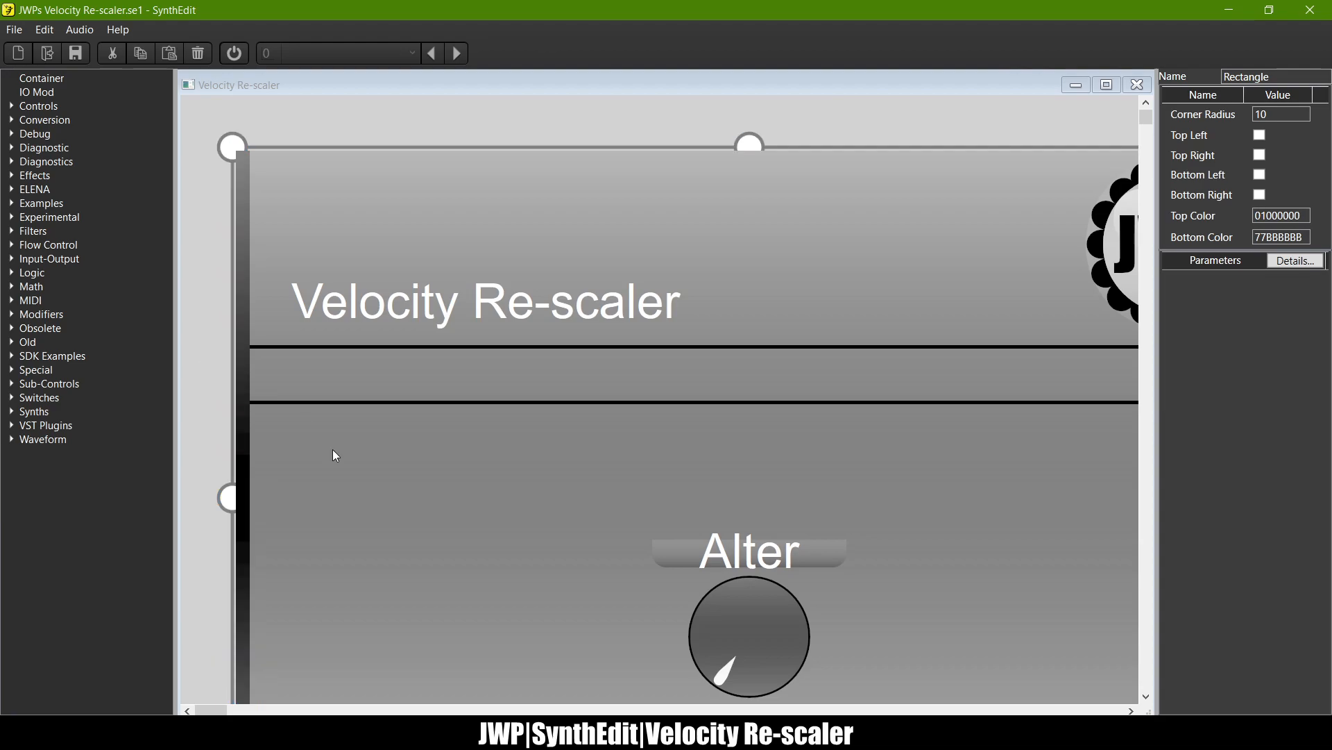
Step: Examine the shading along the panel's left edge up close and in overview, and reopen the panel view from the module structure
{"action": "scroll", "coordinate": [332, 449], "scroll_direction": "down", "scroll_amount": 4}
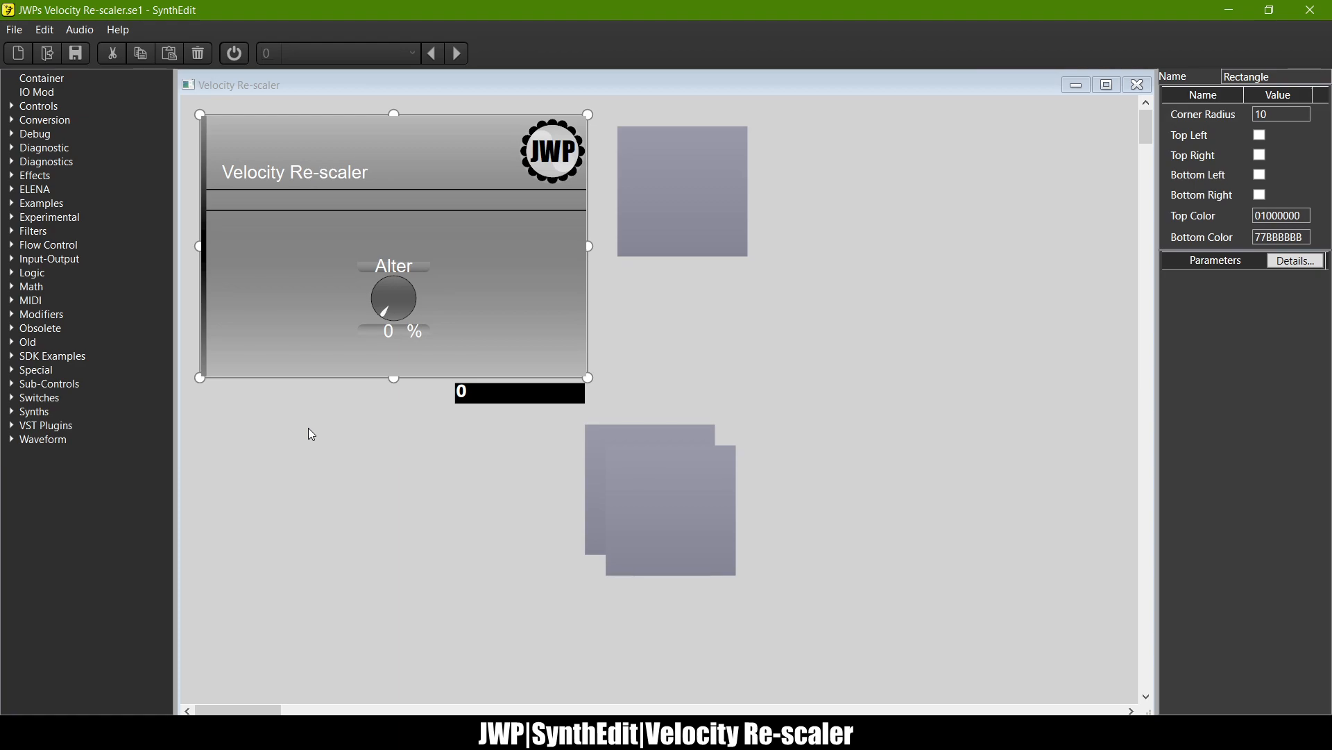
{"action": "scroll", "coordinate": [222, 324], "scroll_direction": "up", "scroll_amount": 3}
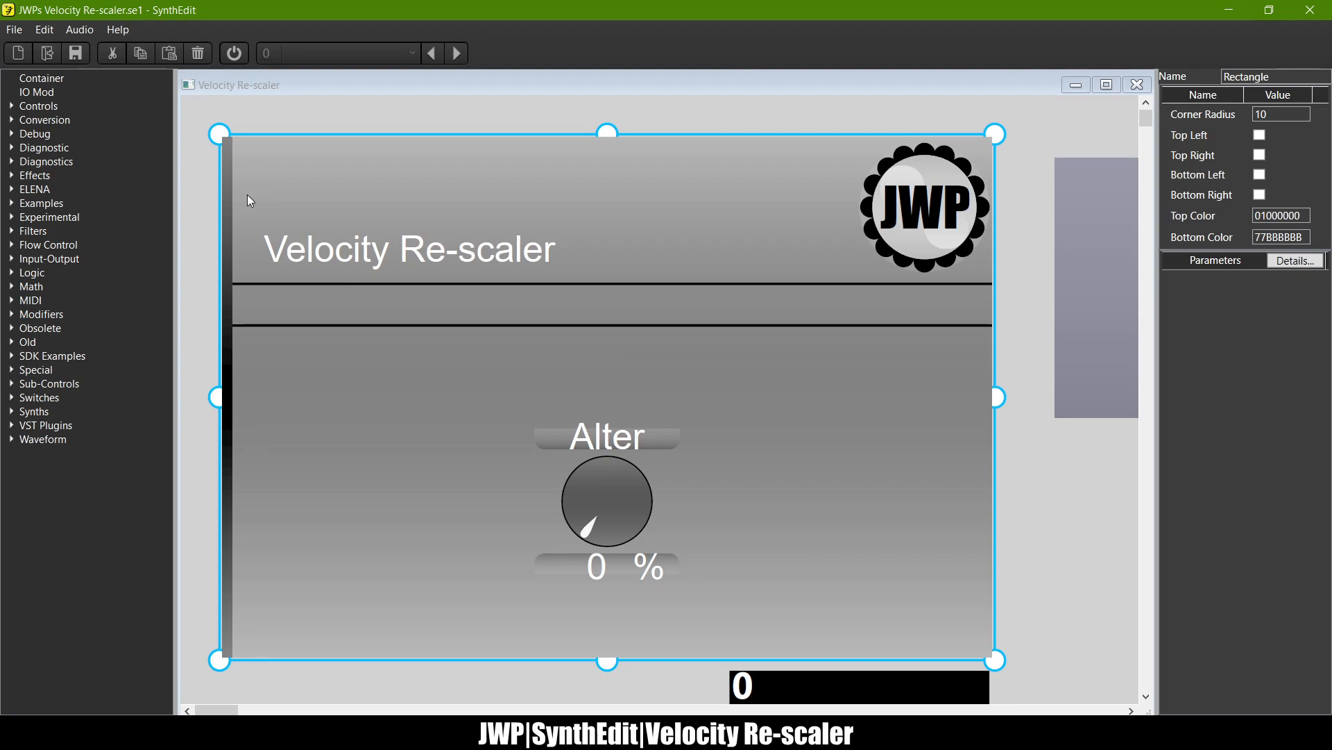
{"action": "scroll", "coordinate": [247, 237], "scroll_direction": "down", "scroll_amount": 5}
{"action": "scroll", "coordinate": [247, 237], "scroll_direction": "up", "scroll_amount": 3}
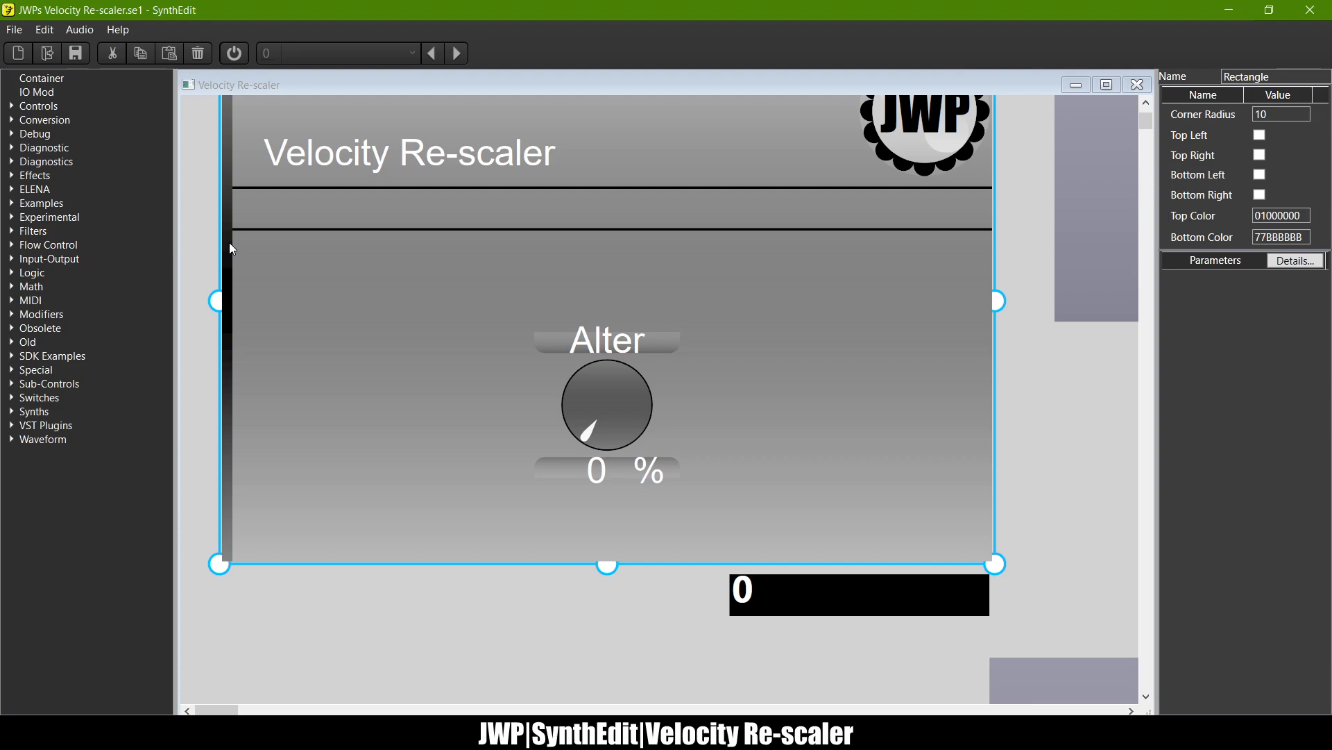
{"action": "left_click", "coordinate": [229, 243]}
{"action": "scroll", "coordinate": [225, 332], "scroll_direction": "up", "scroll_amount": 3}
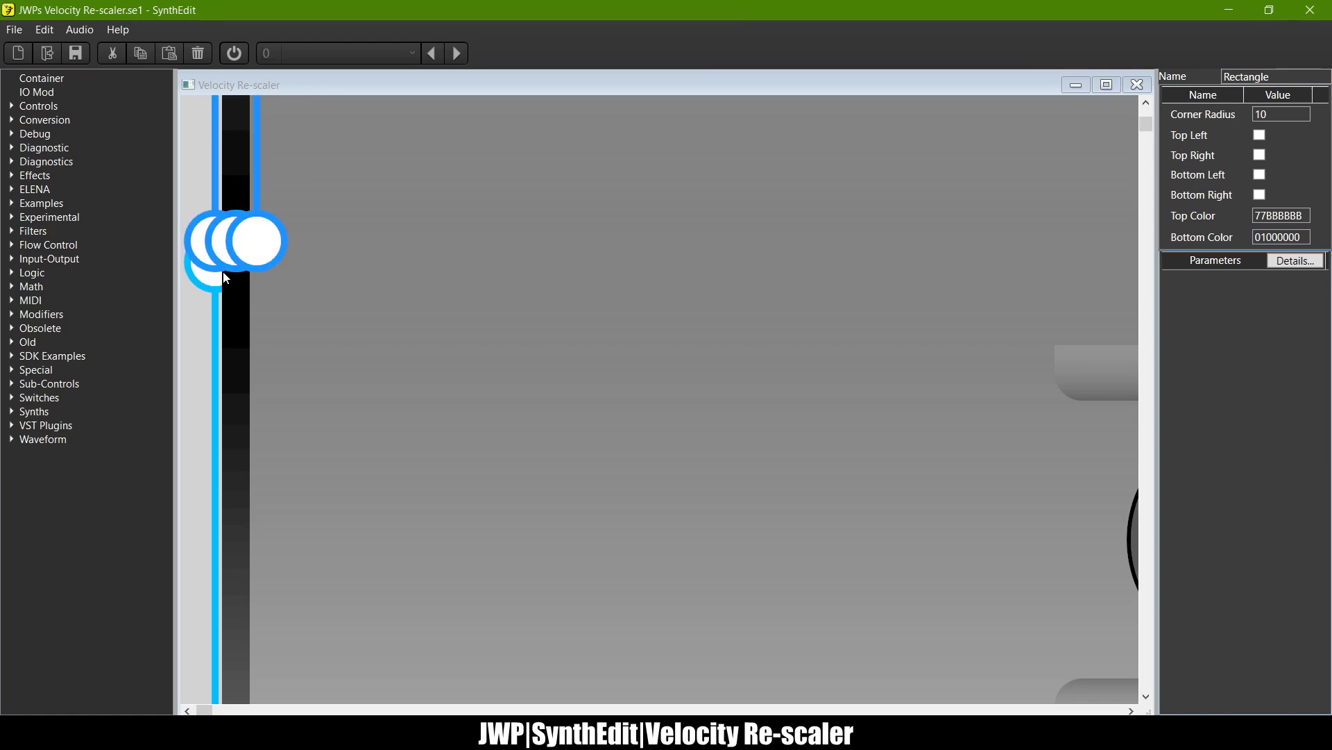
{"action": "scroll", "coordinate": [223, 272], "scroll_direction": "down", "scroll_amount": 3}
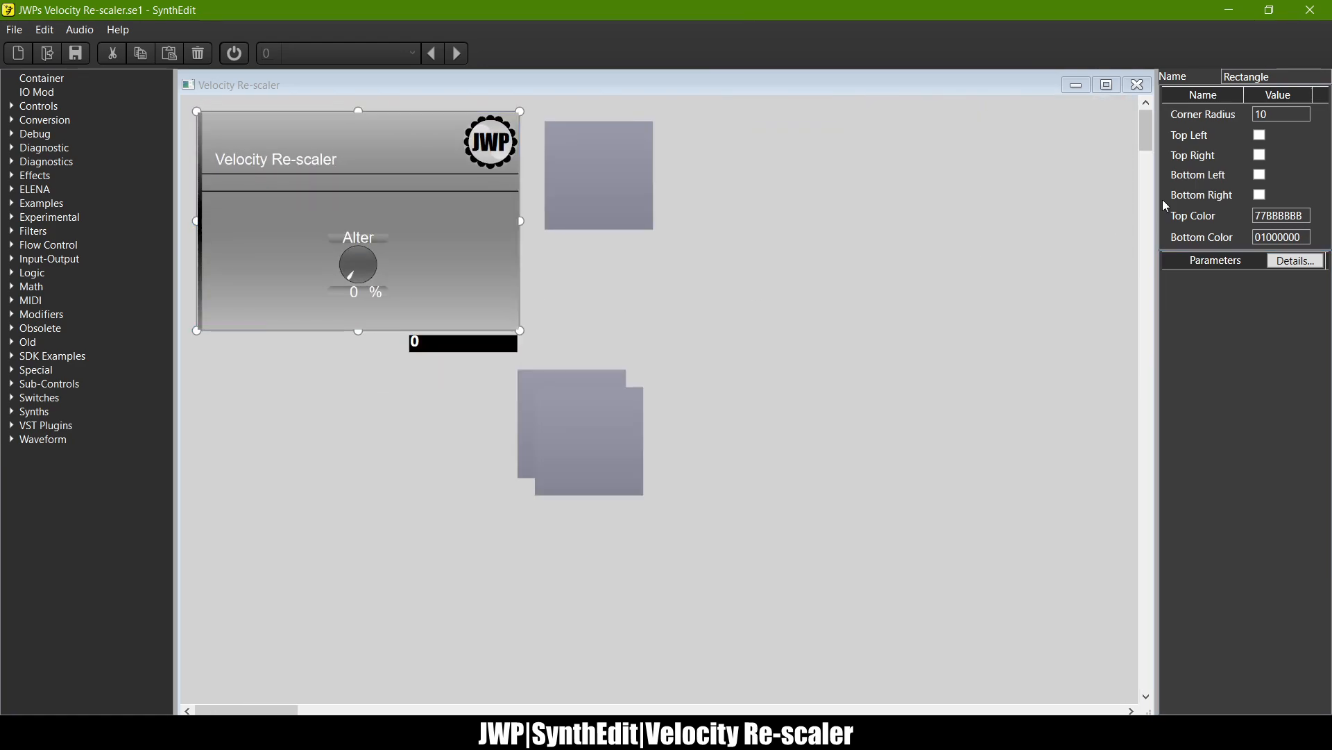
{"action": "left_click", "coordinate": [1137, 84]}
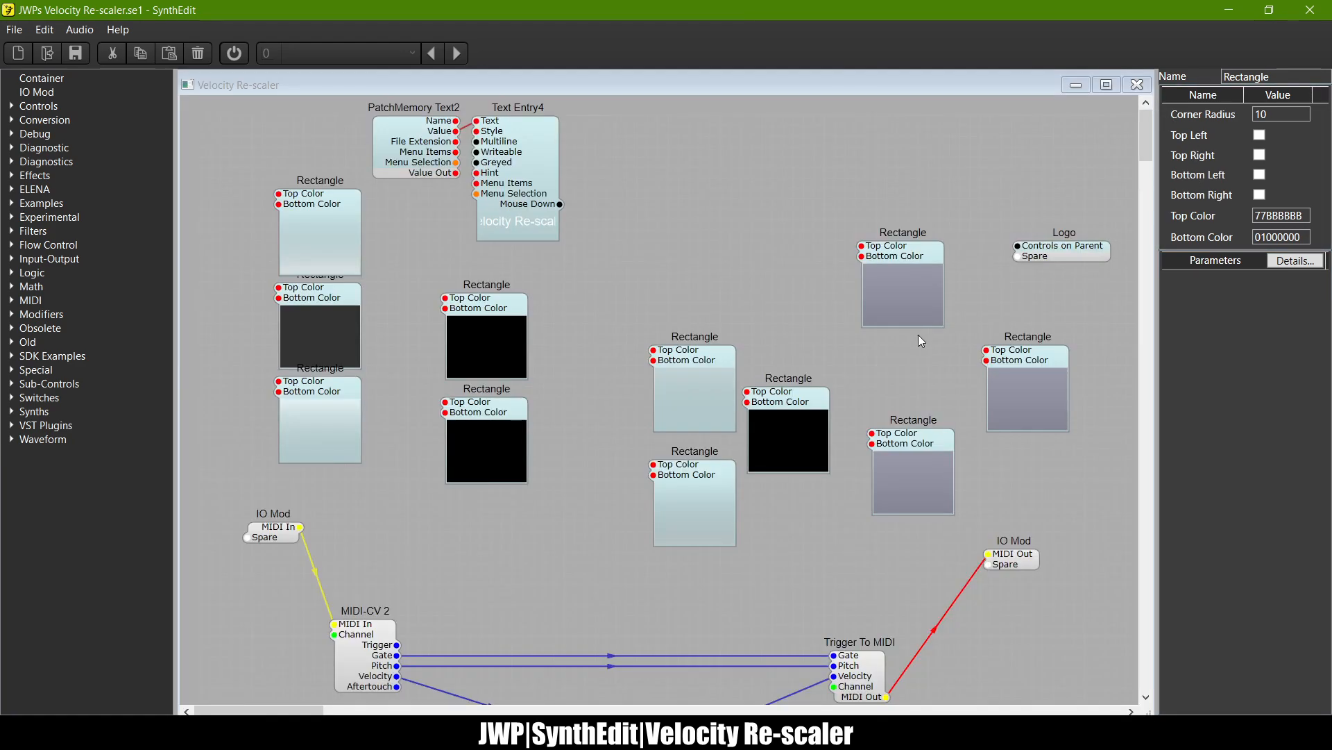
{"action": "double_click", "coordinate": [764, 340]}
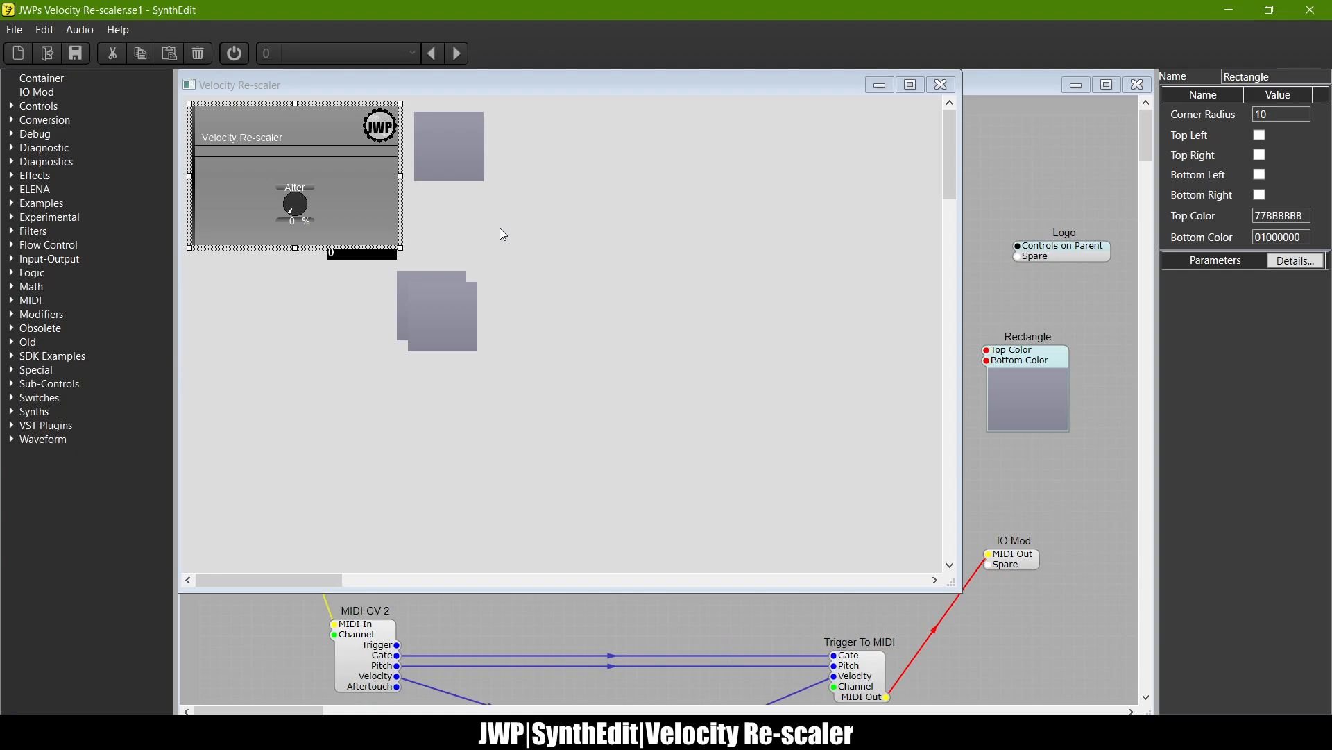
{"action": "left_click", "coordinate": [97, 733]}
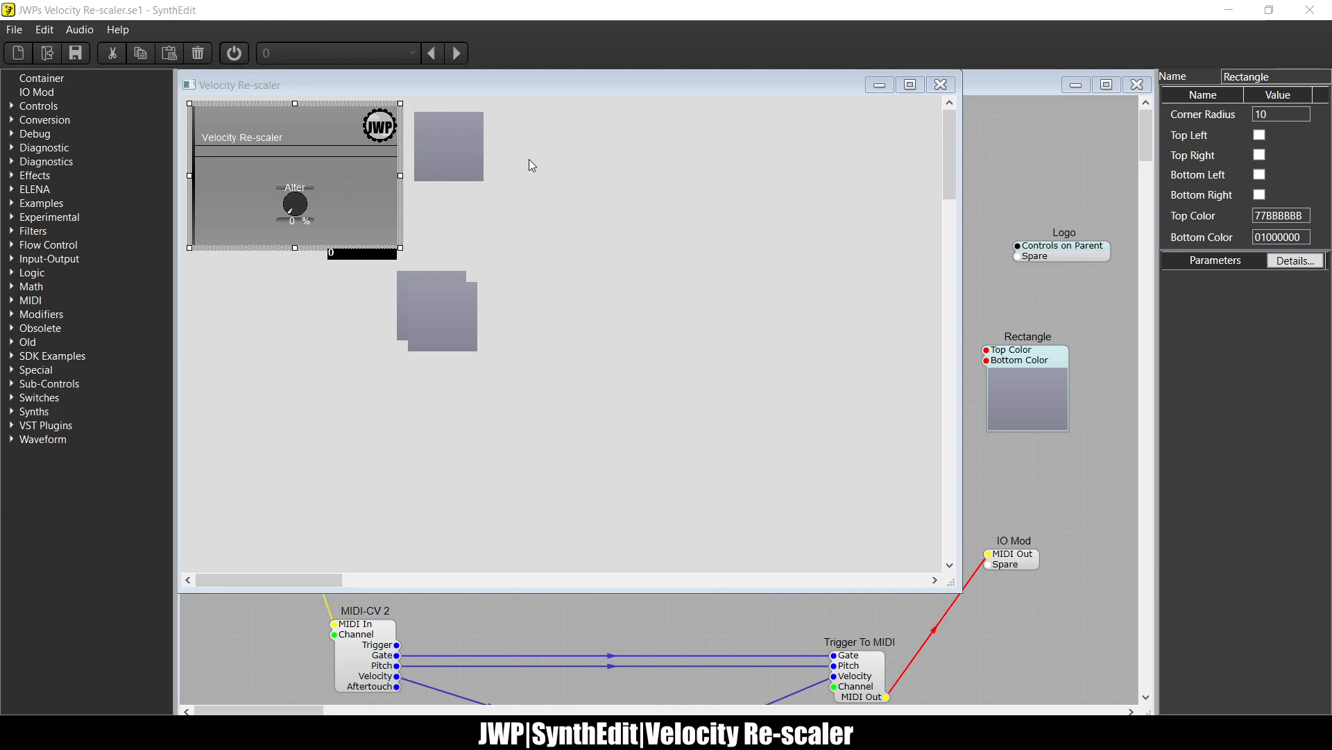
{"action": "left_click", "coordinate": [516, 172]}
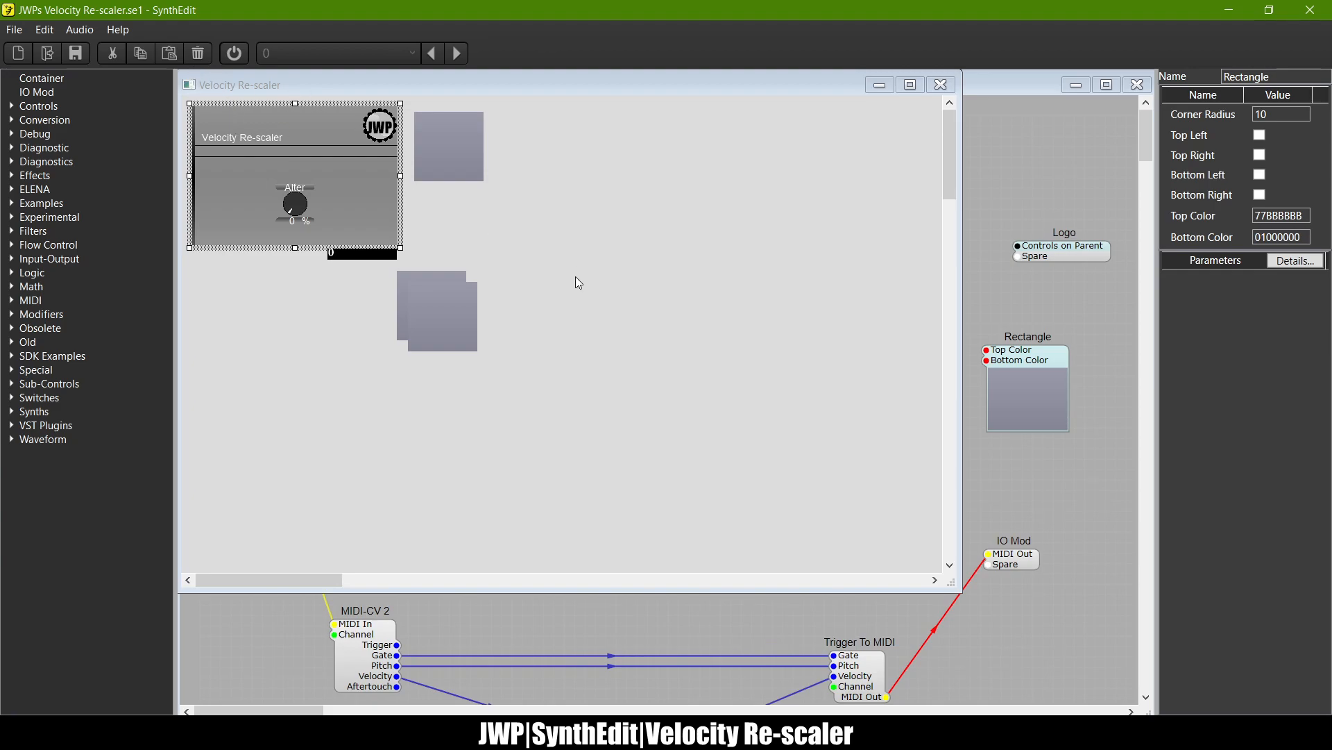
{"action": "key", "text": "alt+Tab"}
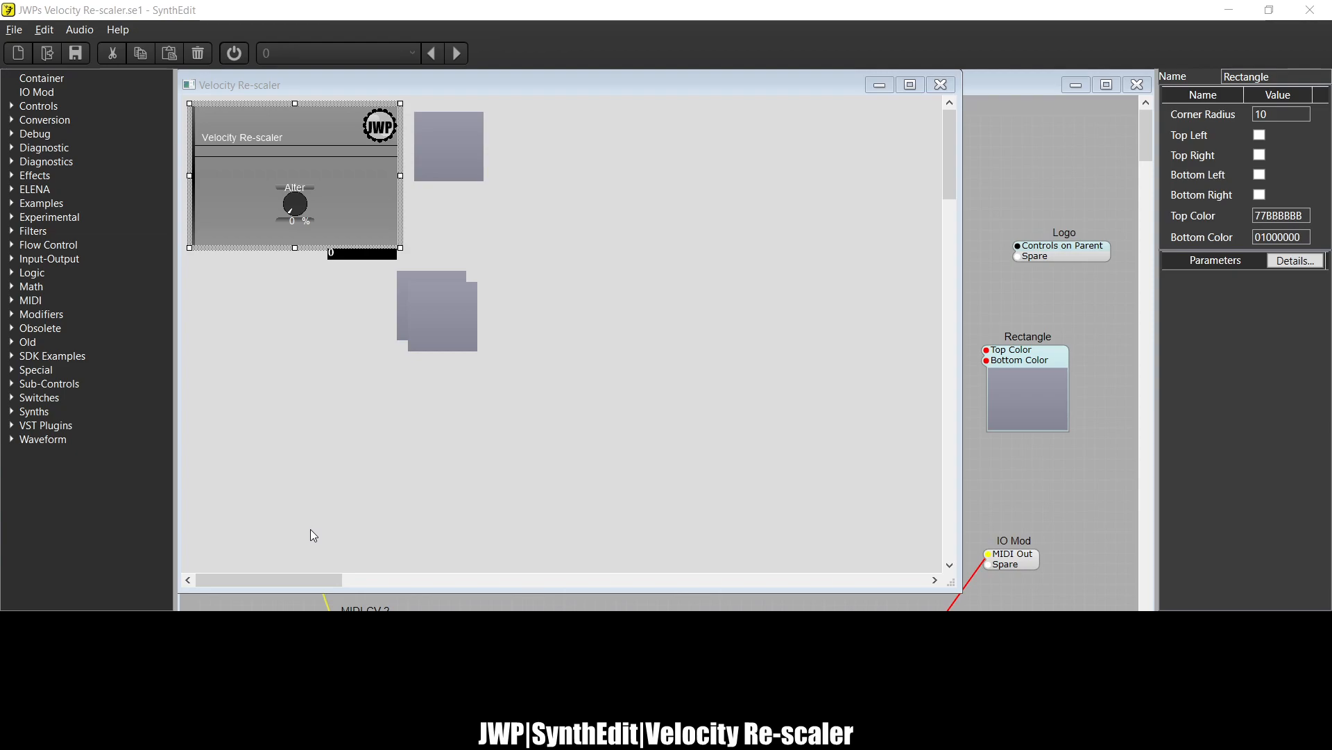
{"action": "left_click", "coordinate": [416, 445]}
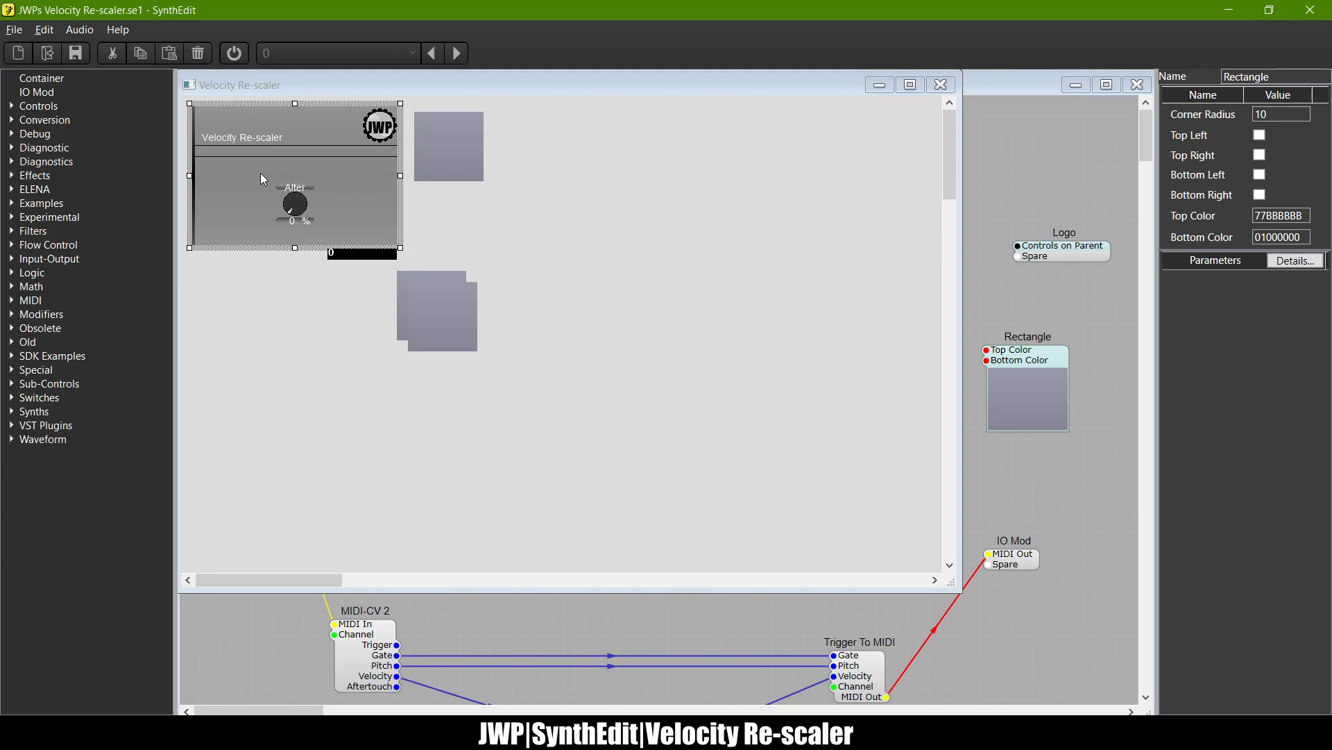
Step: Return to the module structure and try Bottom Color BBFFFFFF on the uppermost Rectangle module below and beside PatchMemory Text2
{"action": "left_click", "coordinate": [942, 85]}
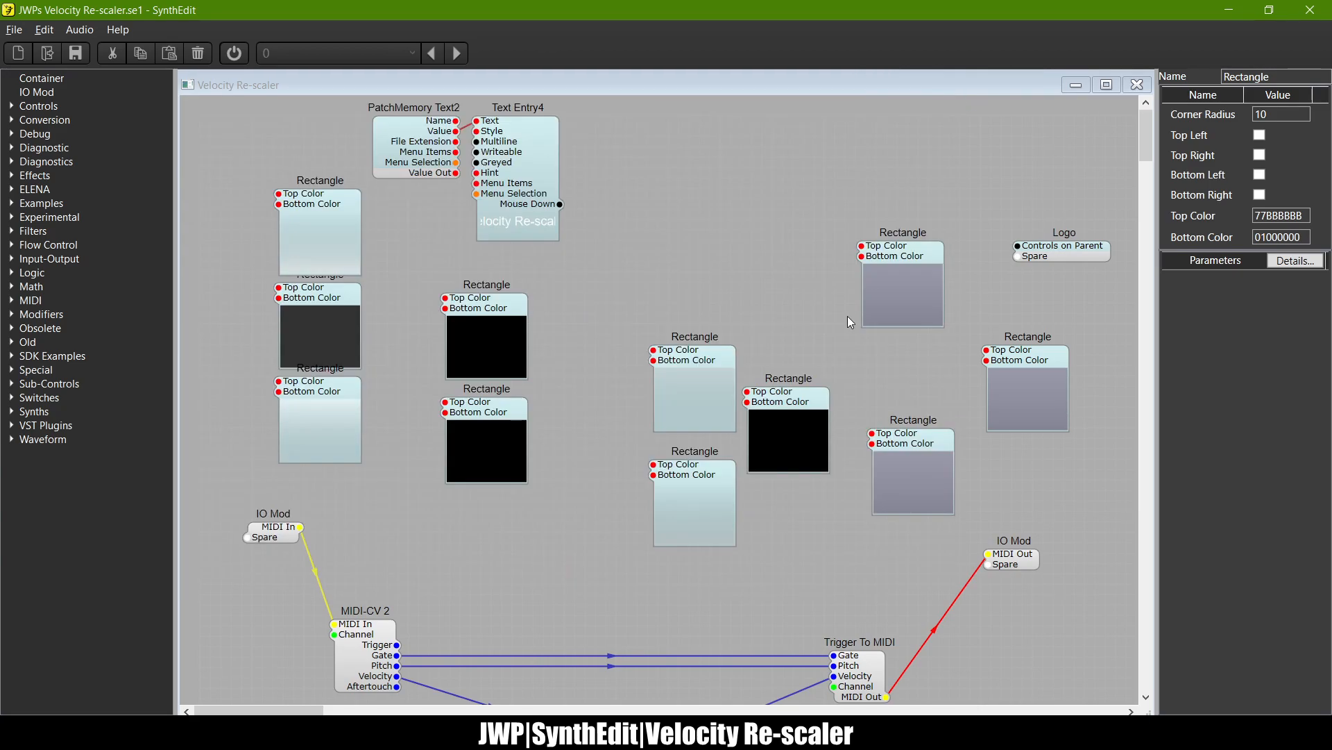
{"action": "left_click", "coordinate": [331, 206]}
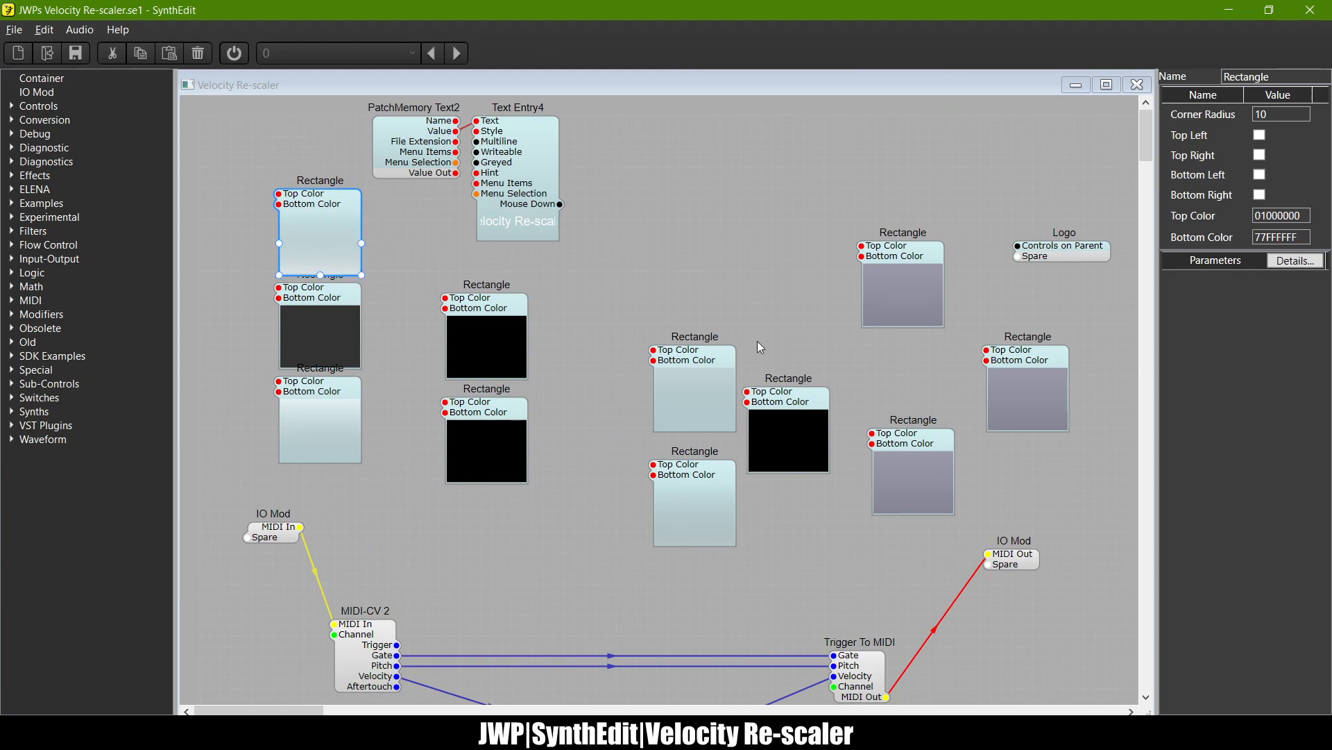
{"action": "left_click", "coordinate": [1296, 237]}
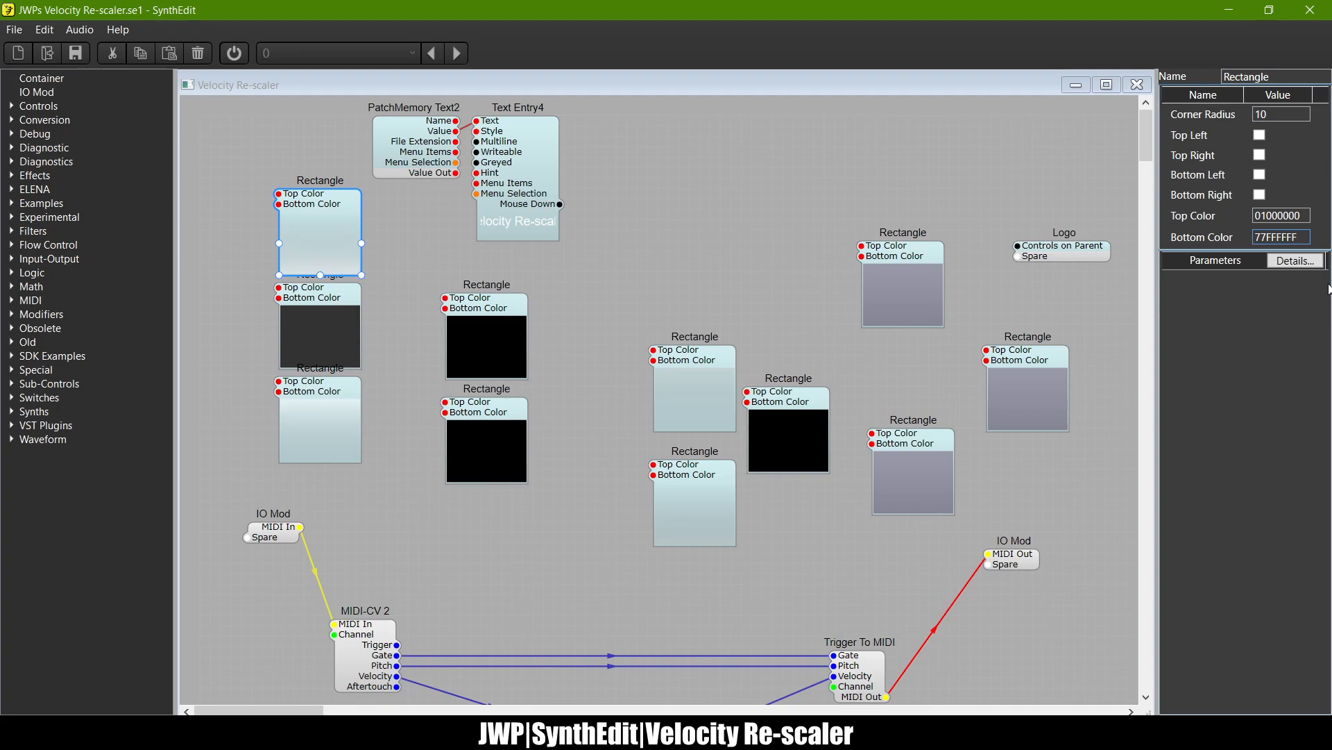
{"action": "key", "text": "Delete"}
{"action": "key", "text": "Delete"}
{"action": "type", "text": "BB"}
{"action": "key", "text": "Tab"}
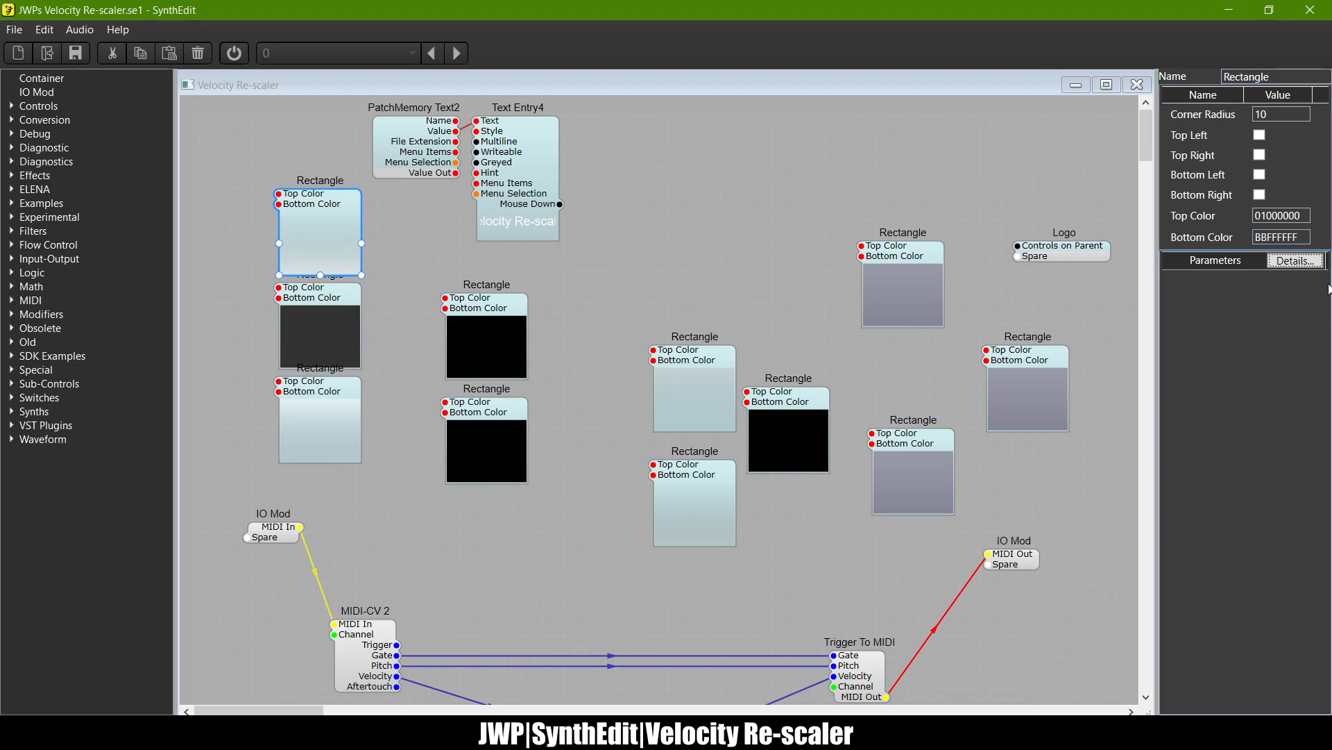
Step: Restore that Rectangle's Bottom Color to 77FFFFFF and check the colors of the Rectangle with Top Color 77BBBBBB
{"action": "left_click", "coordinate": [1269, 237]}
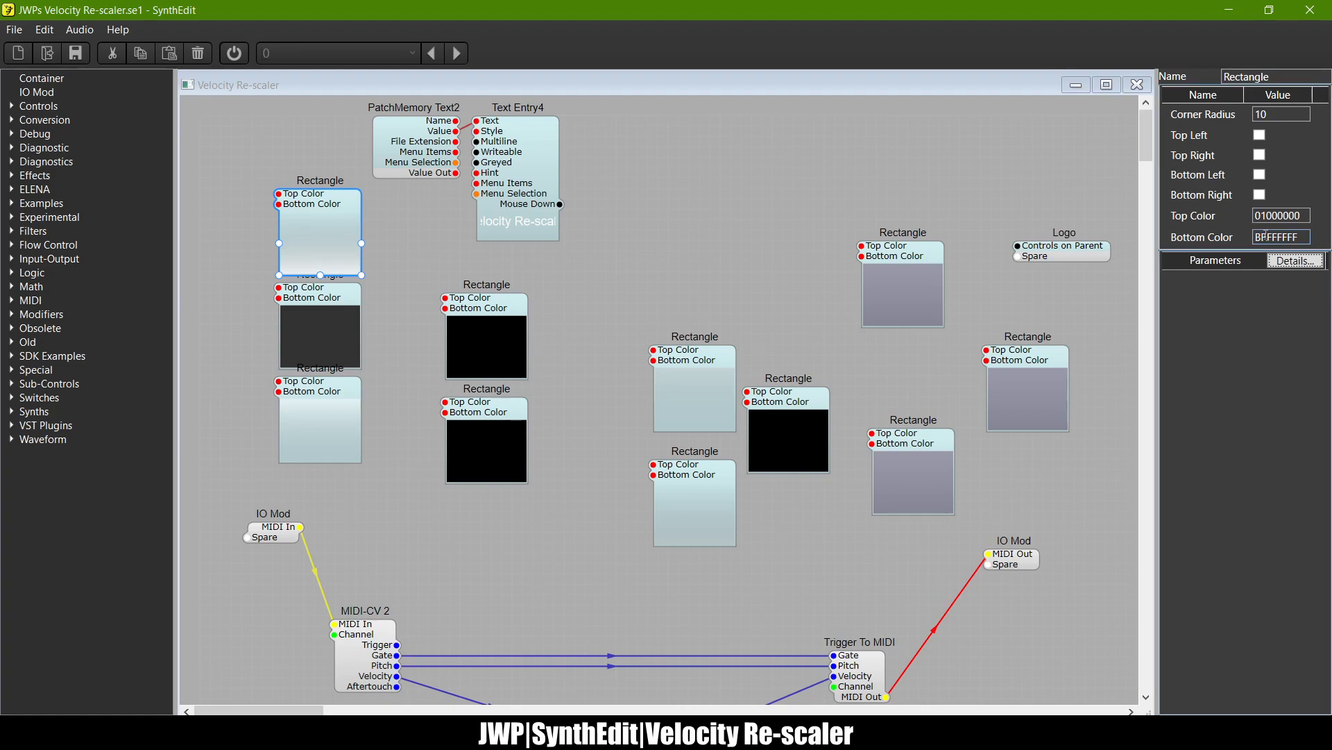
{"action": "type", "text": "77"}
{"action": "key", "text": "Tab"}
{"action": "left_click", "coordinate": [697, 368]}
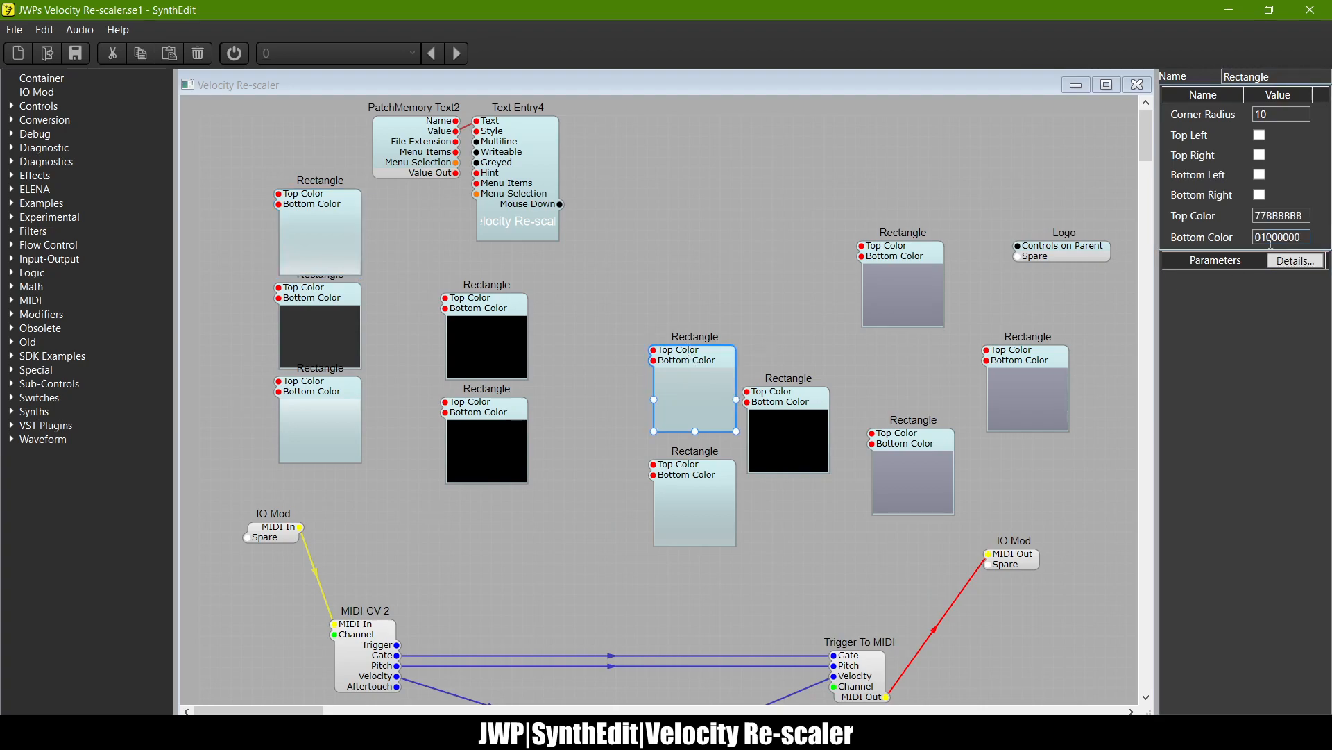
{"action": "left_click", "coordinate": [690, 221]}
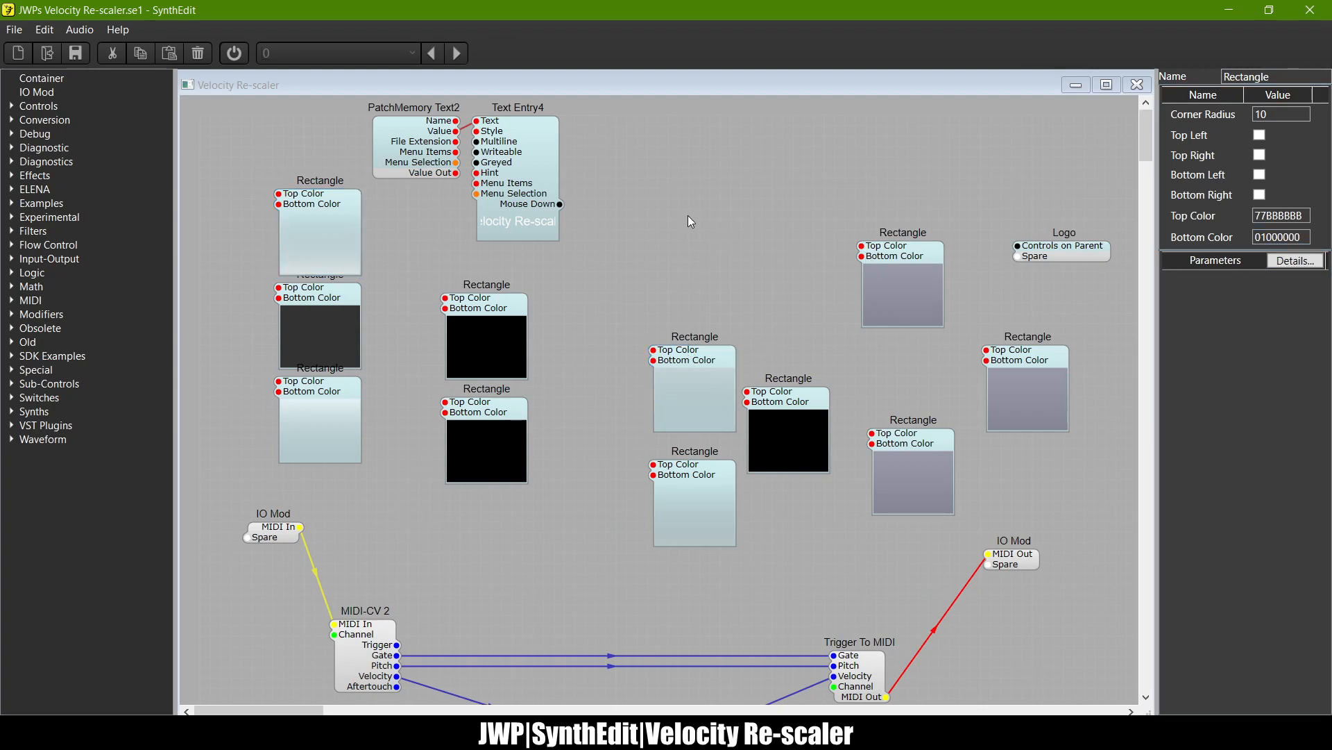